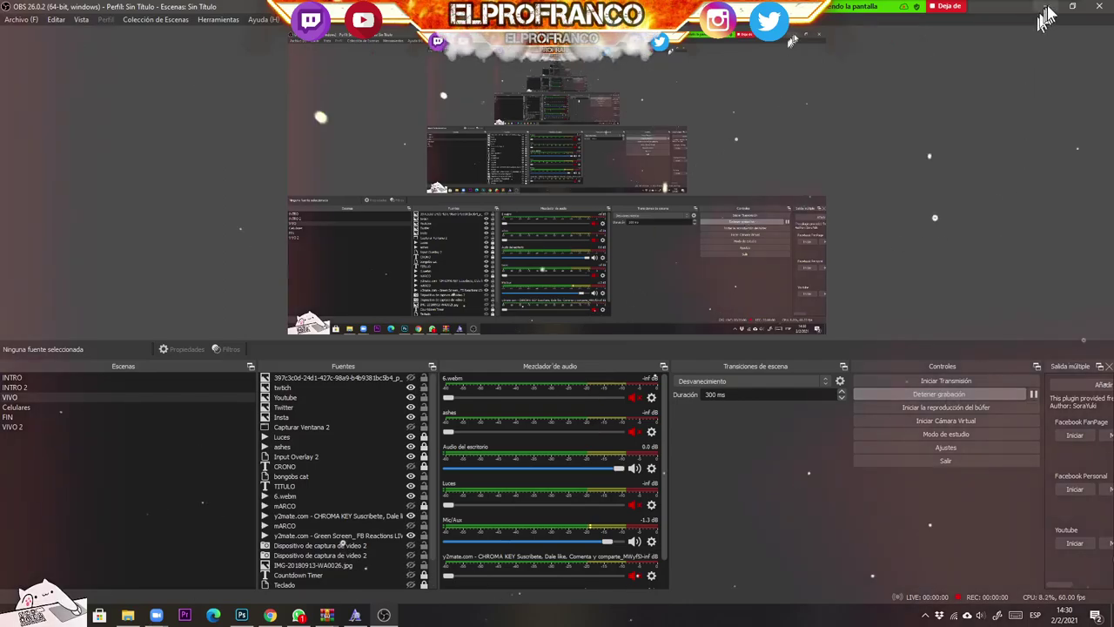
# Step: Return to Photoshop, check the 800 x 800 px New document size, then cancel the dialog
pyautogui.hotkey('alt', 'Tab')
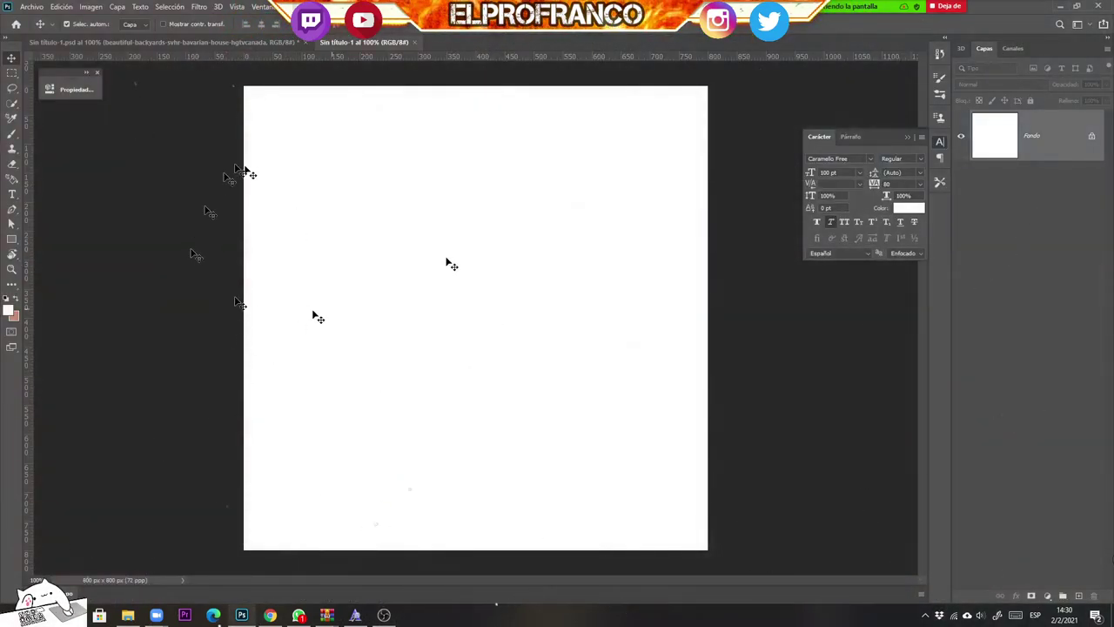
pyautogui.click(32, 6)
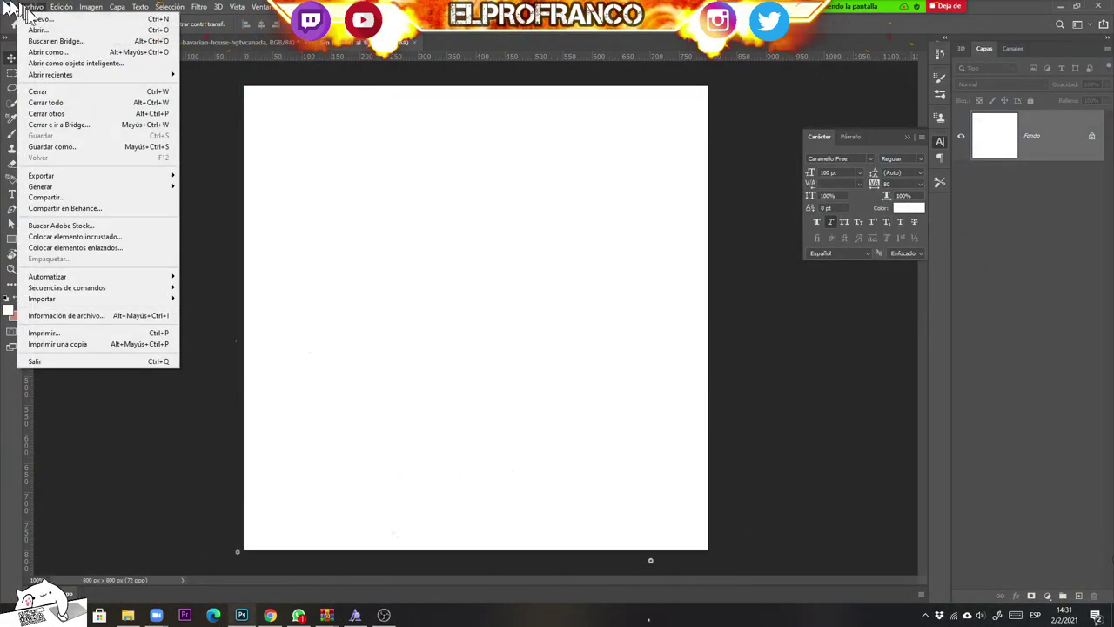
pyautogui.click(38, 19)
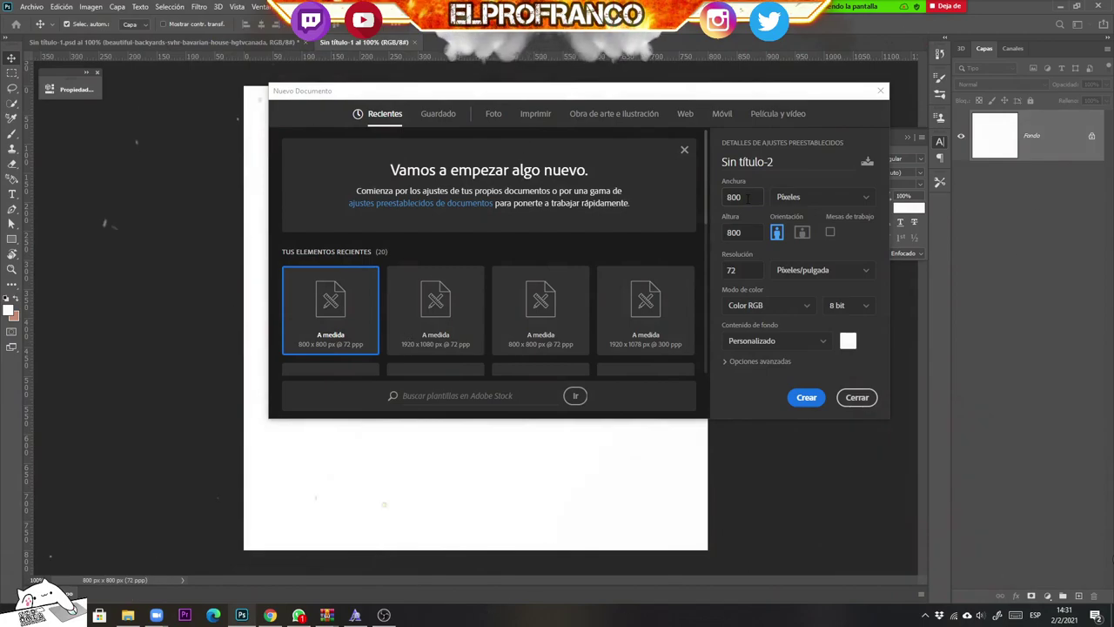
pyautogui.click(756, 231)
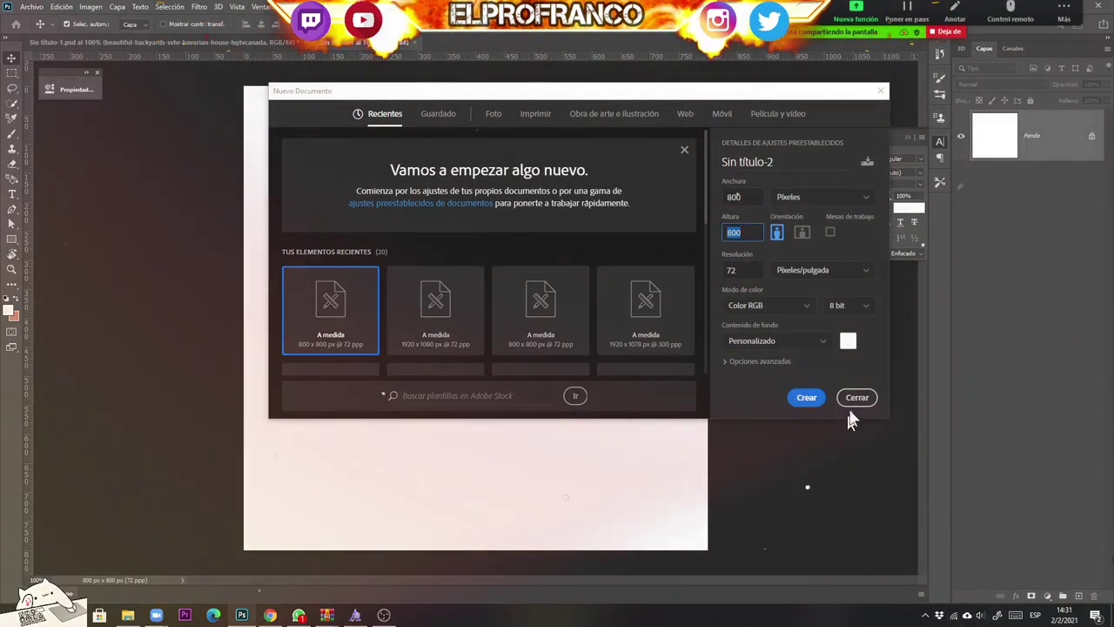
pyautogui.click(857, 398)
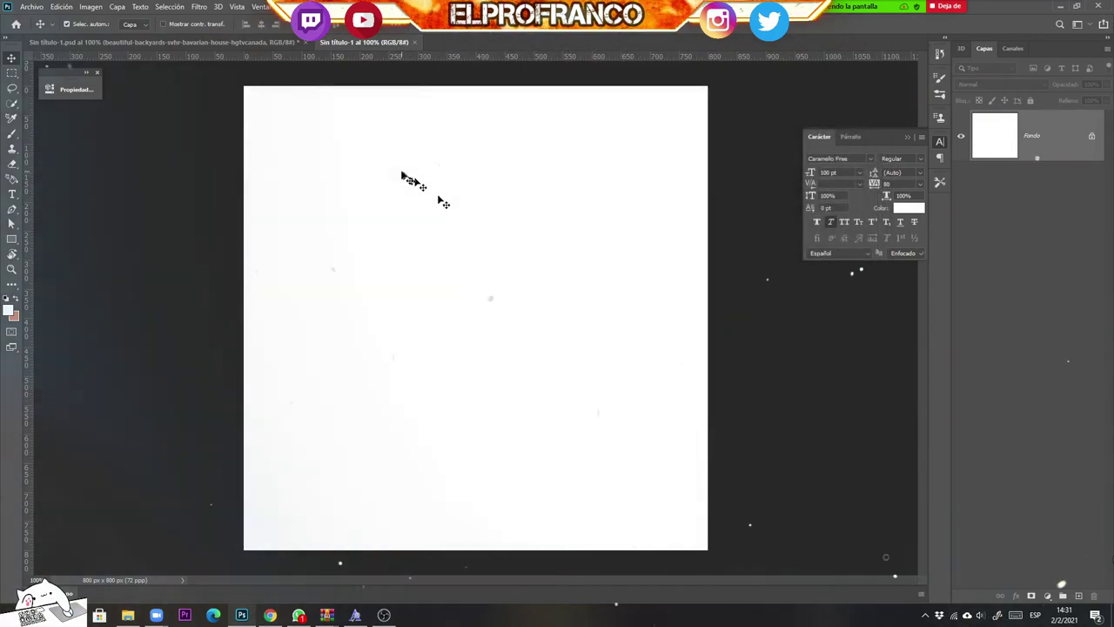
pyautogui.click(32, 6)
# Step: Place CHICA.png from the CLASE DISEÑO folder as an embedded image
pyautogui.click(133, 236)
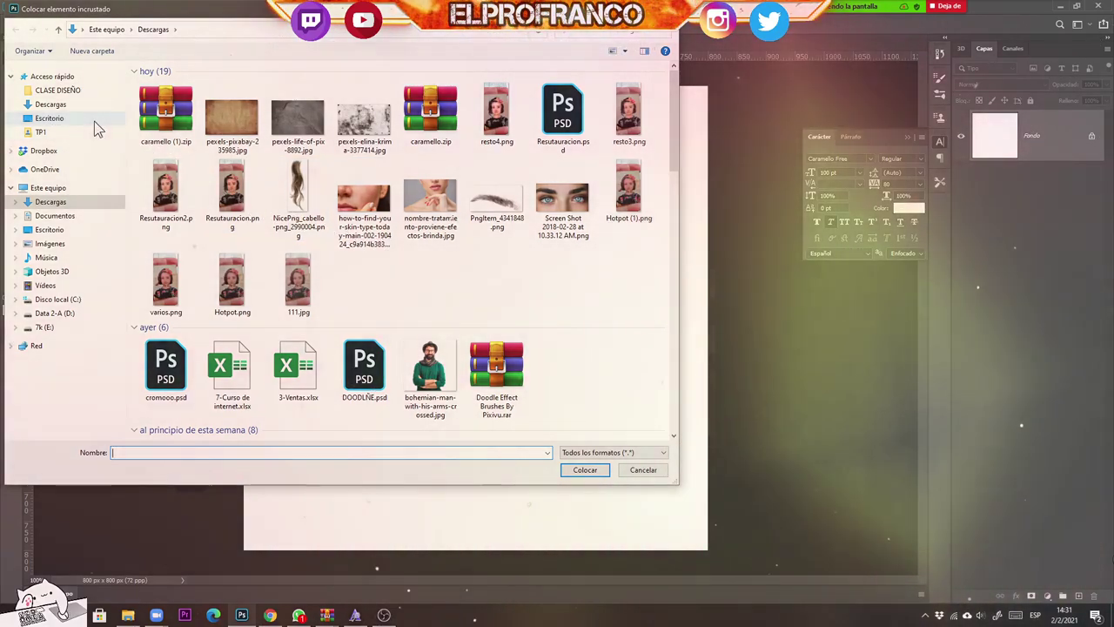
pyautogui.click(63, 92)
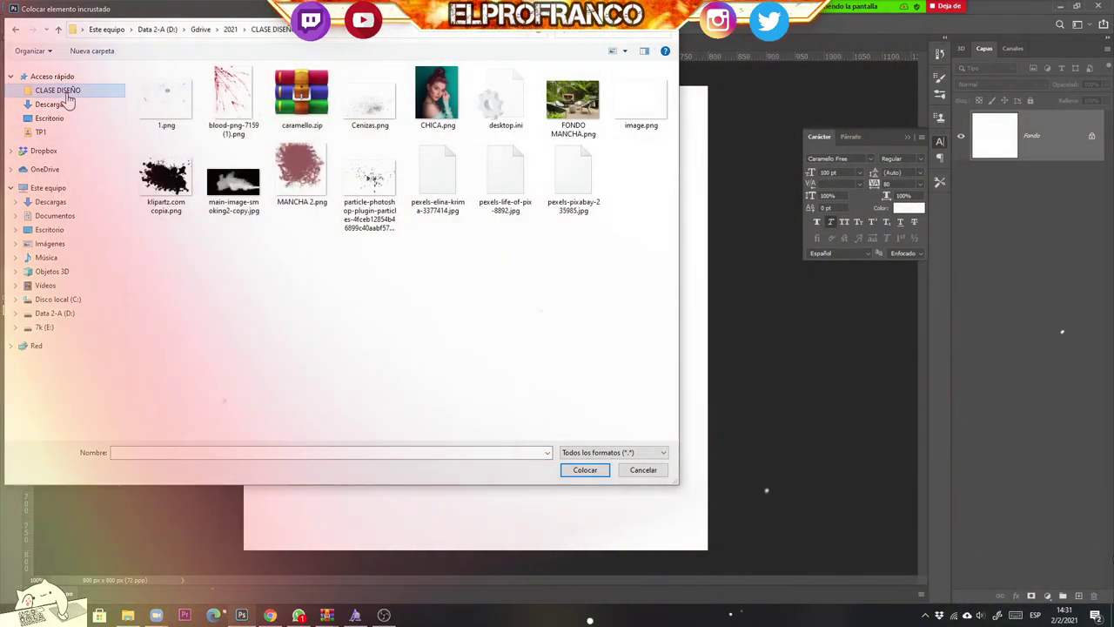
pyautogui.doubleClick(451, 109)
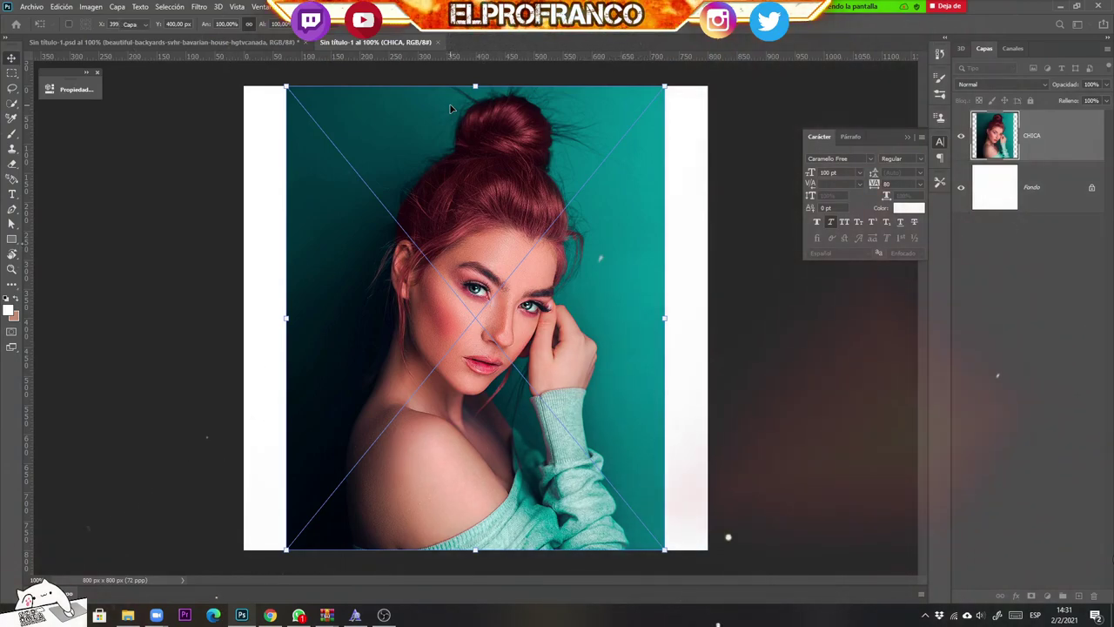
# Step: Commit the CHICA.png placement, then try Select Subject and deselect it with Ctrl+D
pyautogui.press('Return')
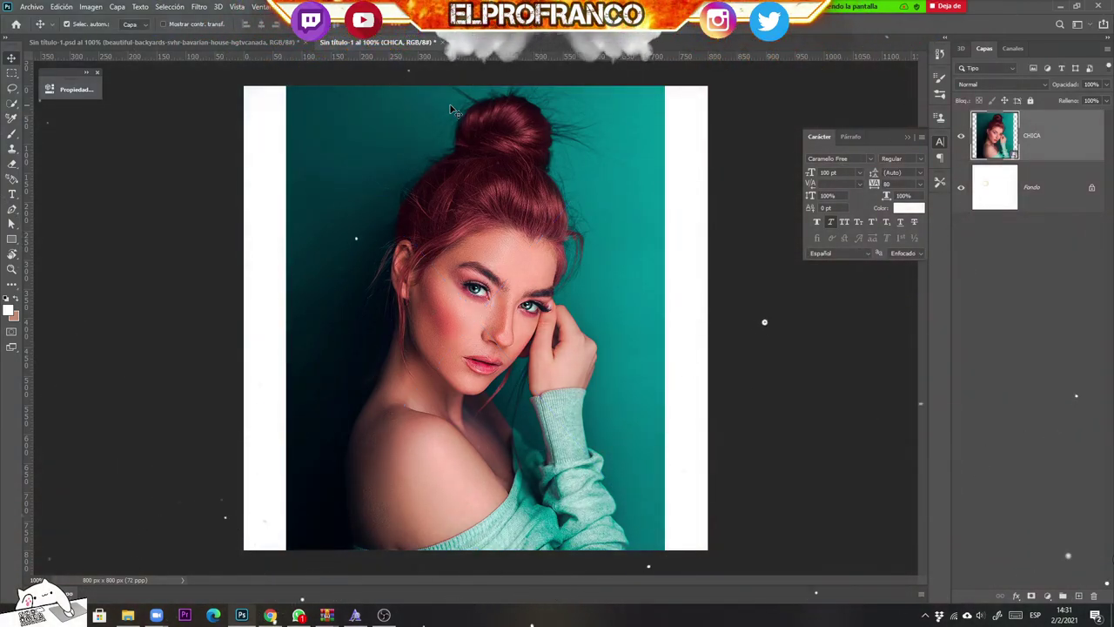
pyautogui.click(170, 7)
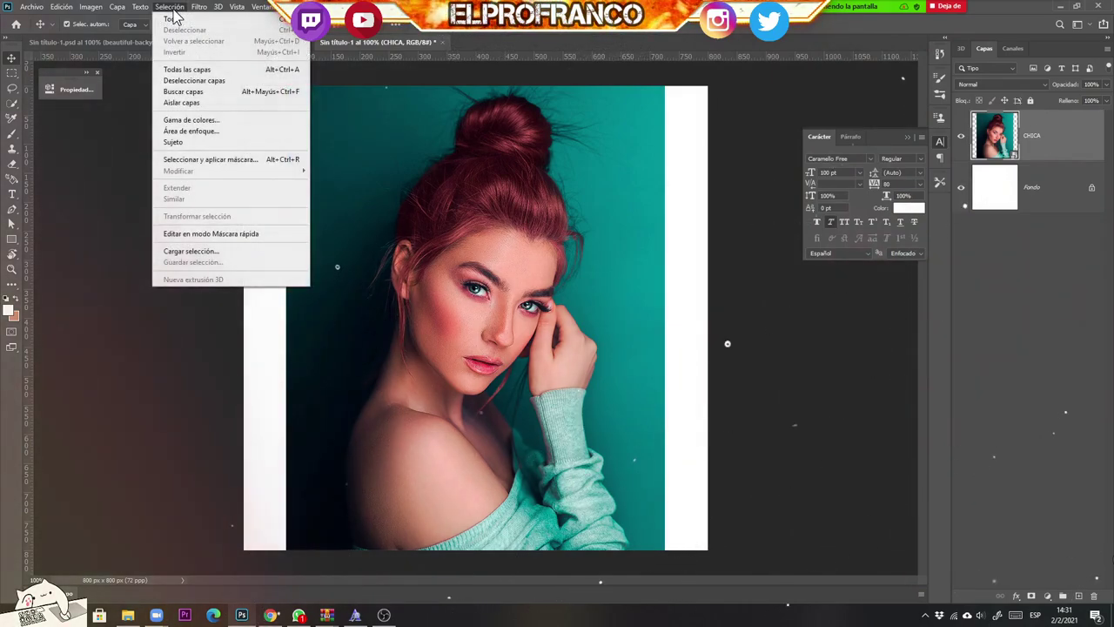
pyautogui.click(195, 141)
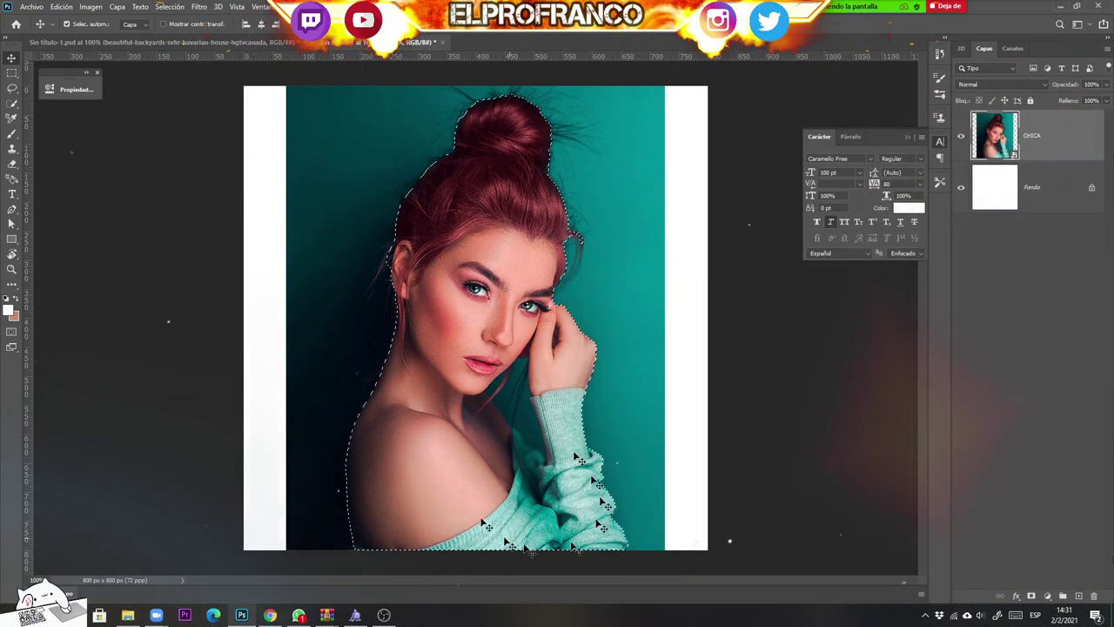
pyautogui.moveTo(384, 616)
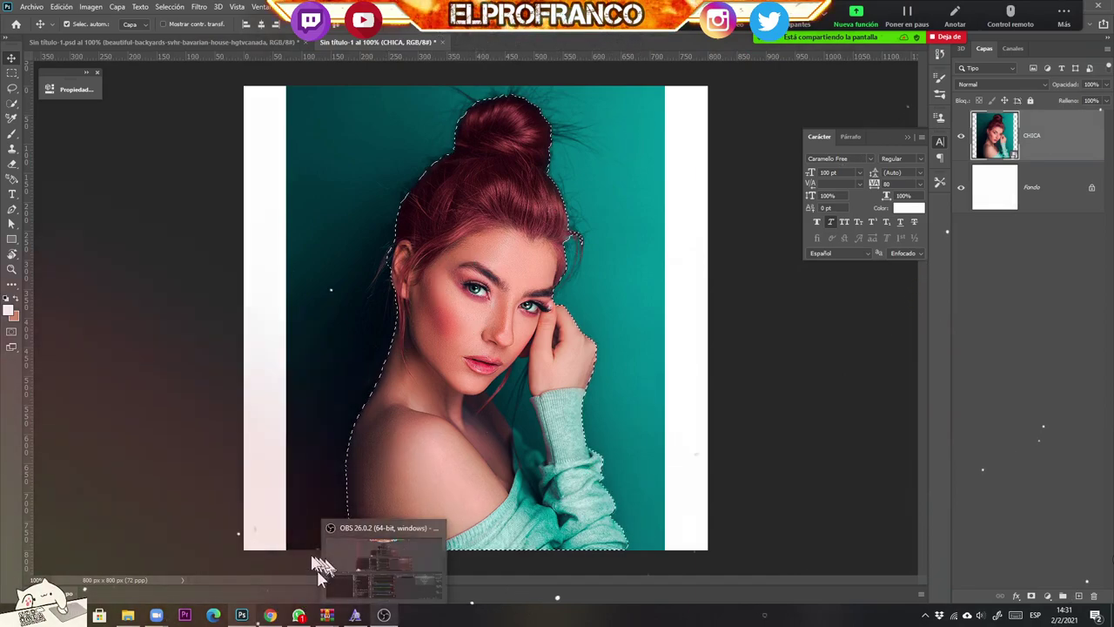
pyautogui.hotkey('ctrl', 'd')
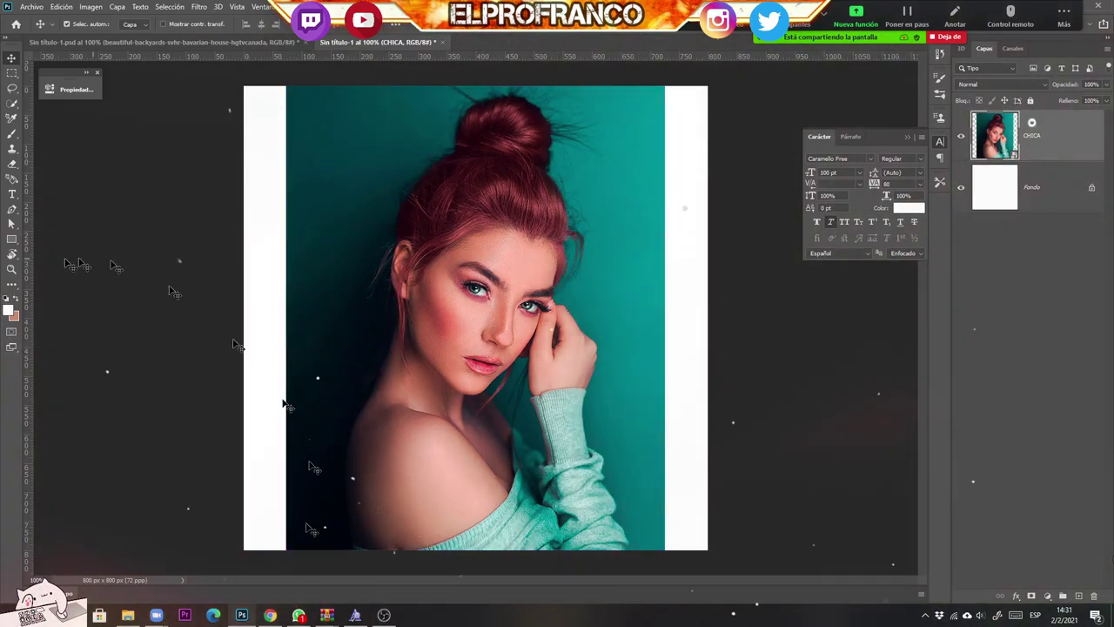
pyautogui.click(13, 211)
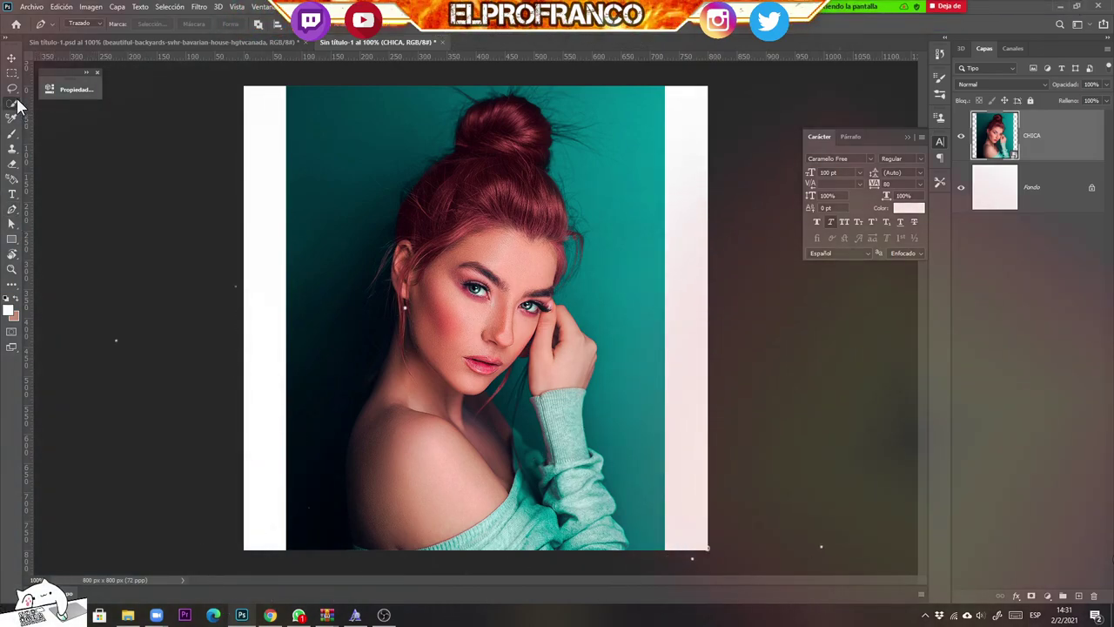
pyautogui.click(18, 104)
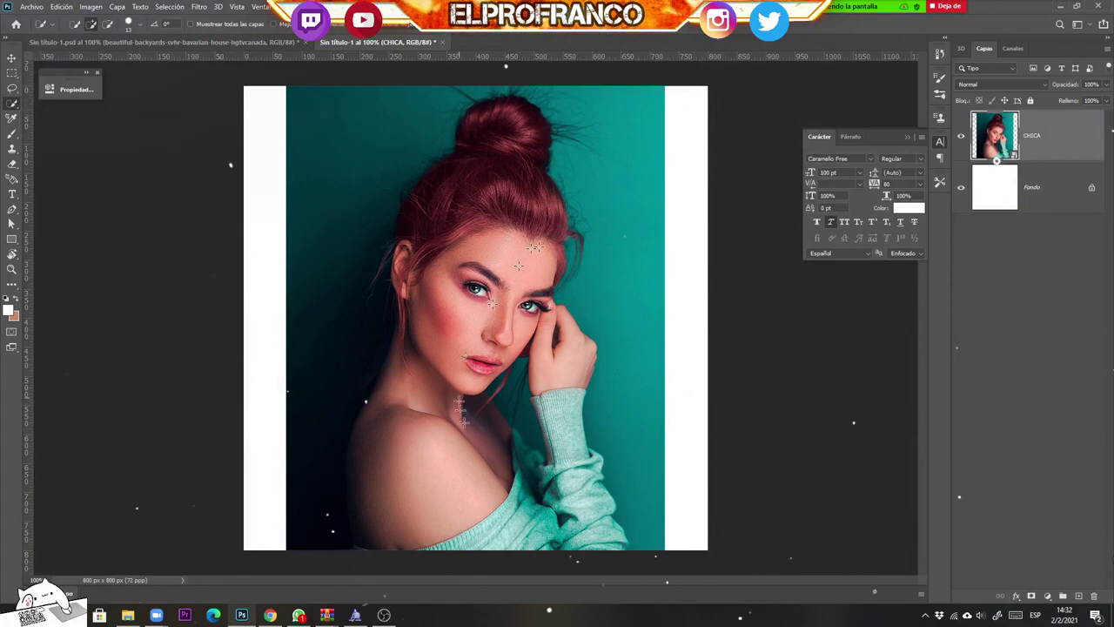
pyautogui.moveTo(458, 409); pyautogui.dragTo(444, 369)
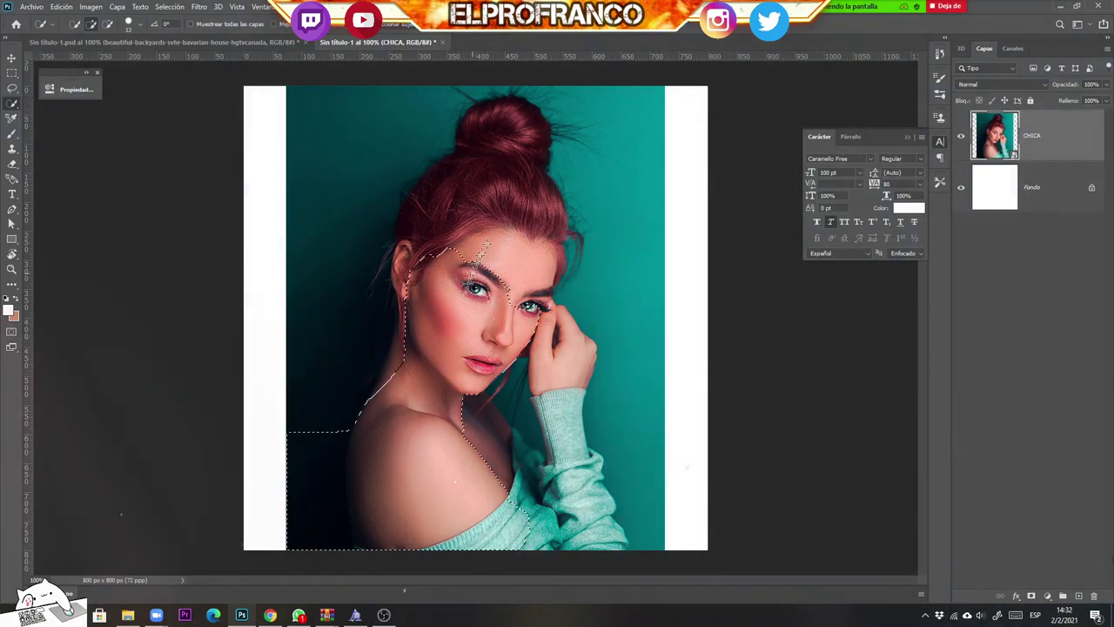
pyautogui.moveTo(550, 383); pyautogui.dragTo(354, 480)
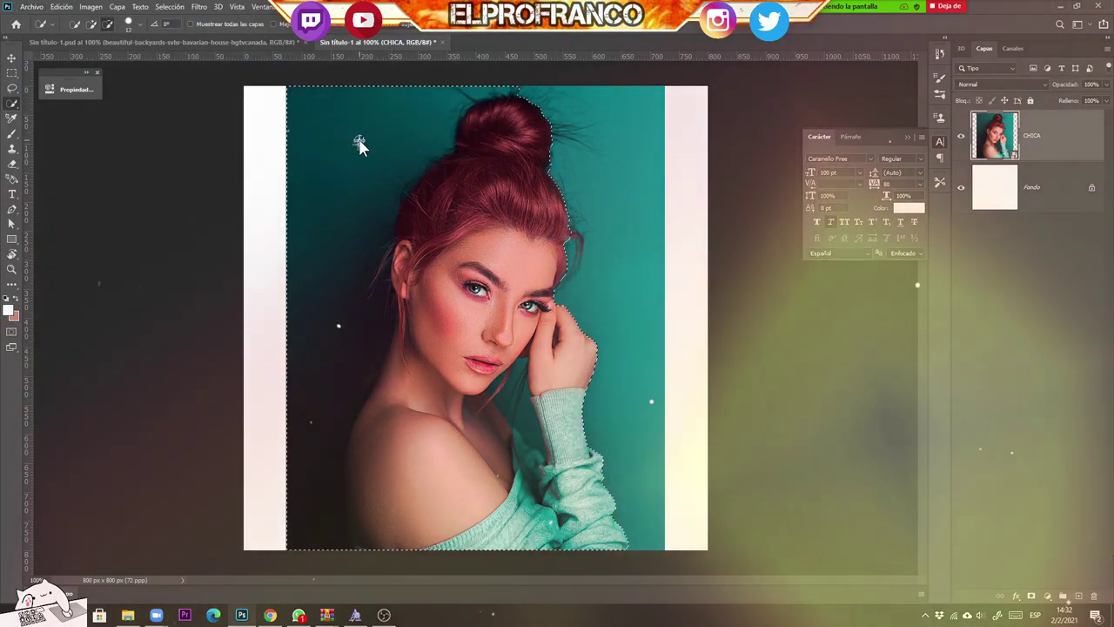
pyautogui.moveTo(361, 146); pyautogui.dragTo(330, 268)
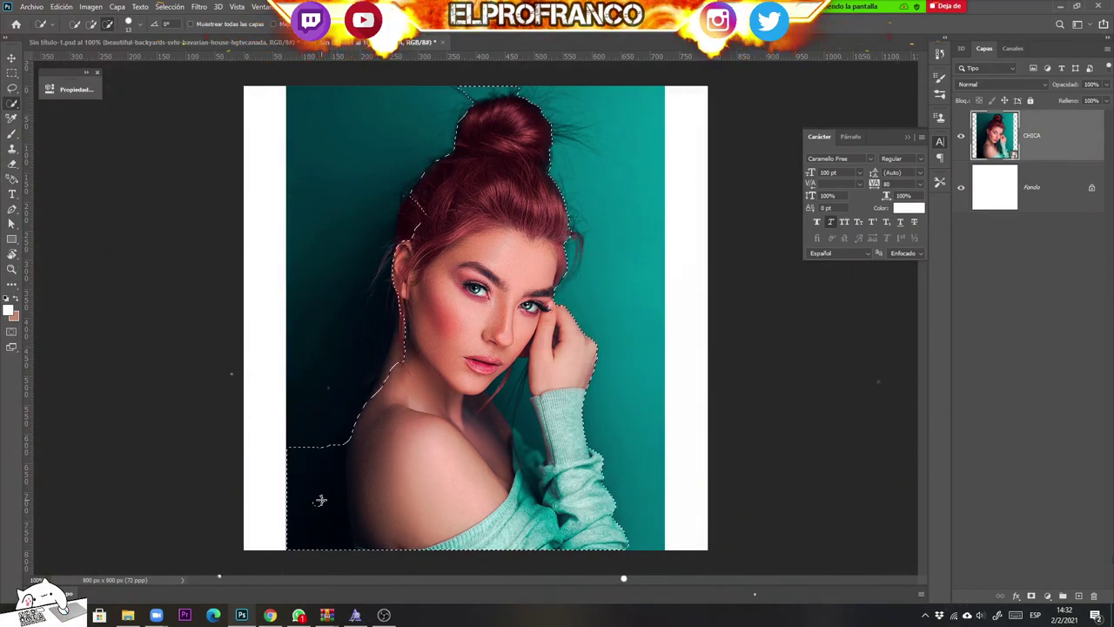
pyautogui.moveTo(320, 500); pyautogui.dragTo(323, 515)
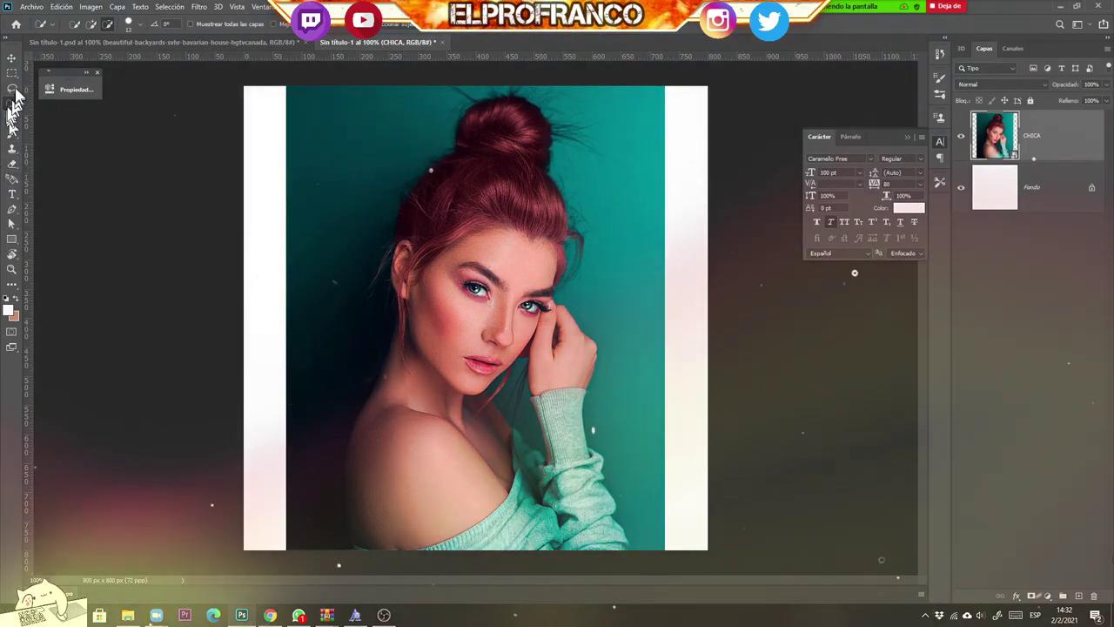
# Step: Lasso around the woman from sleeve and hand, over the hair bun, down to the shoulder
pyautogui.click(13, 89)
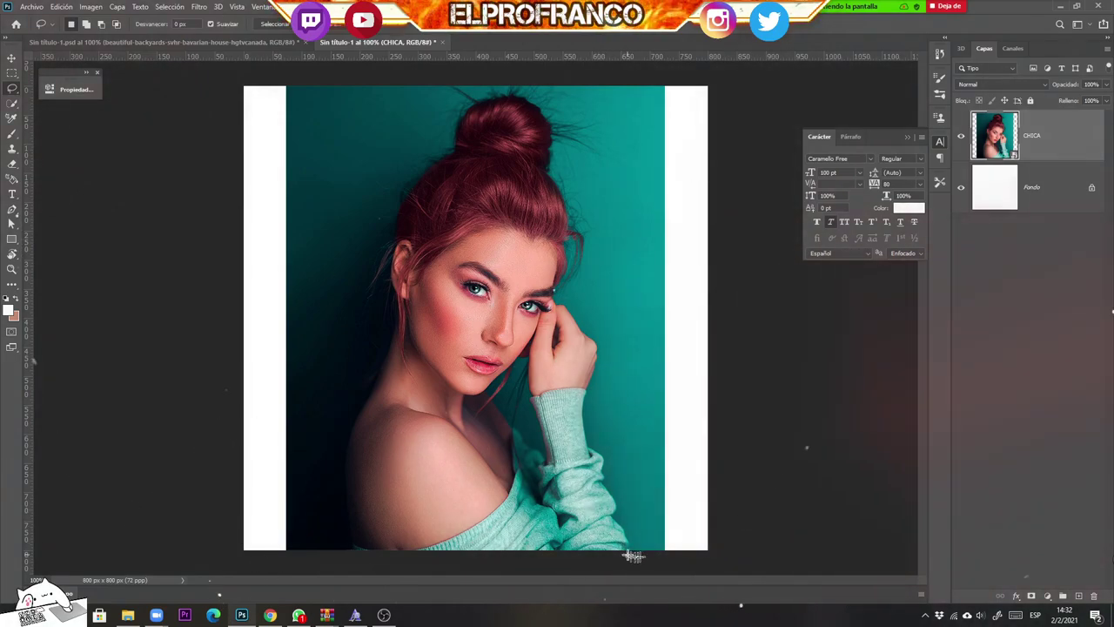
pyautogui.moveTo(627, 547); pyautogui.dragTo(579, 426)
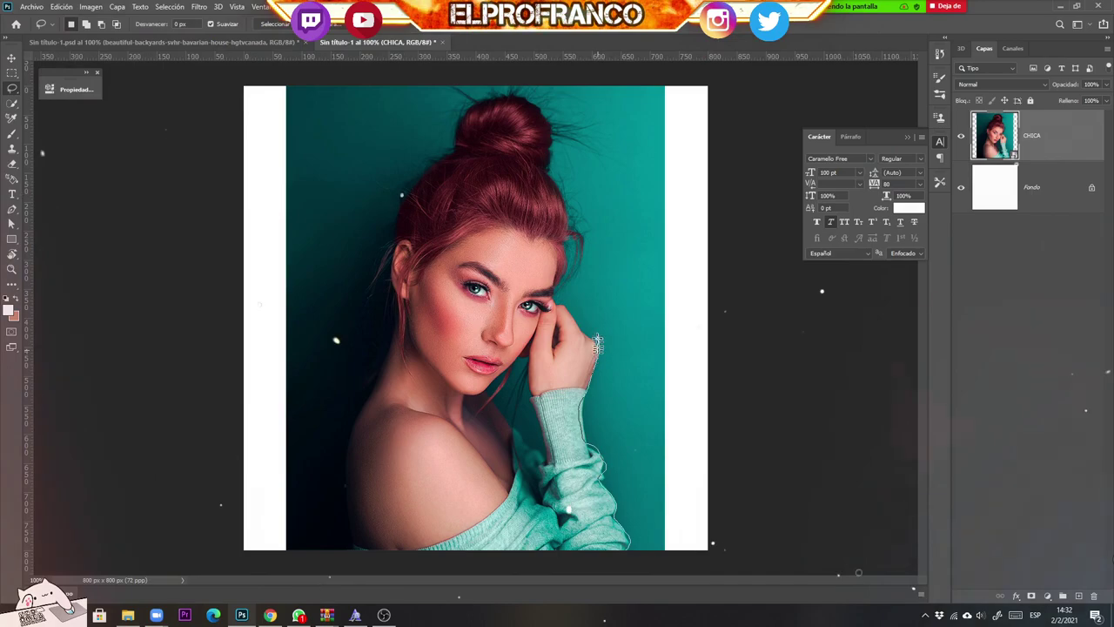
pyautogui.moveTo(597, 344)
pyautogui.mouseDown()
pyautogui.moveTo(559, 284)
pyautogui.moveTo(565, 199)
pyautogui.mouseUp()
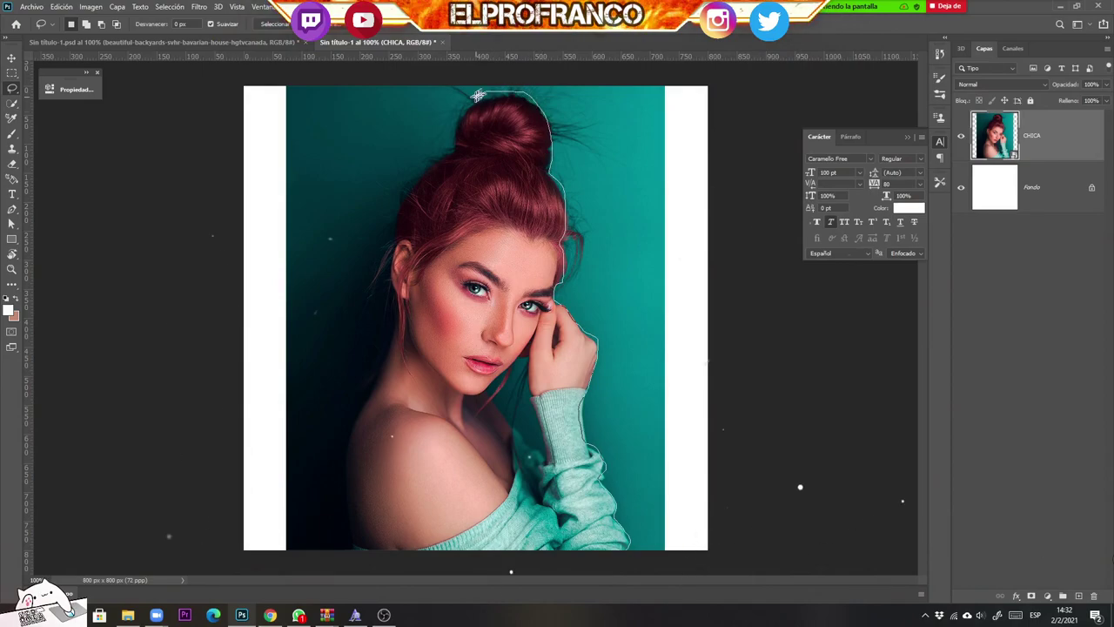
pyautogui.moveTo(456, 124); pyautogui.dragTo(402, 213)
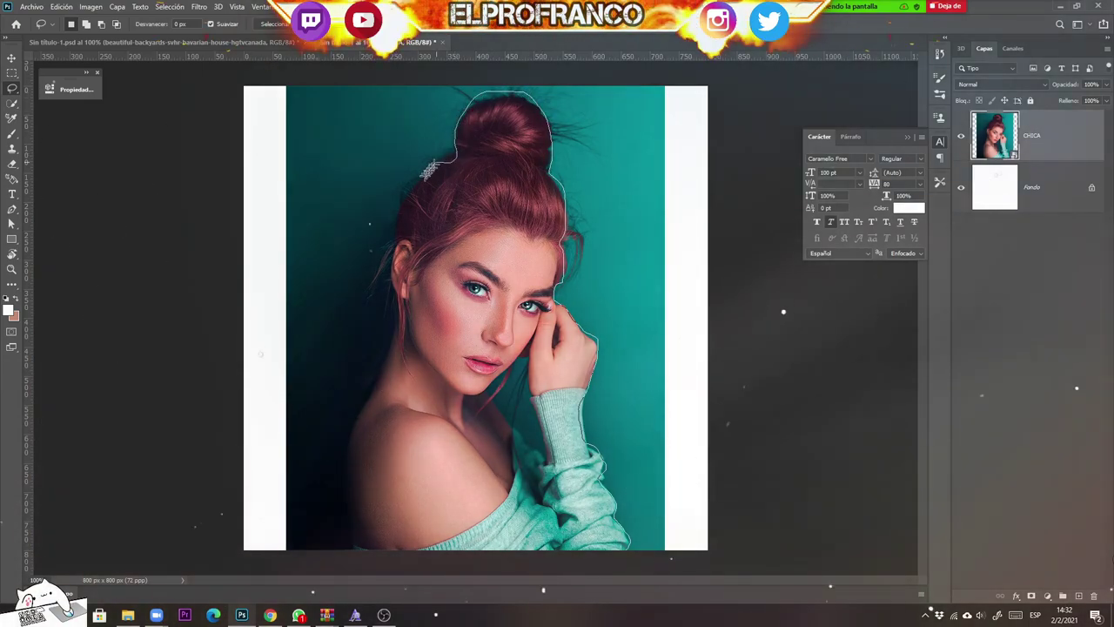
pyautogui.moveTo(392, 257); pyautogui.dragTo(396, 300)
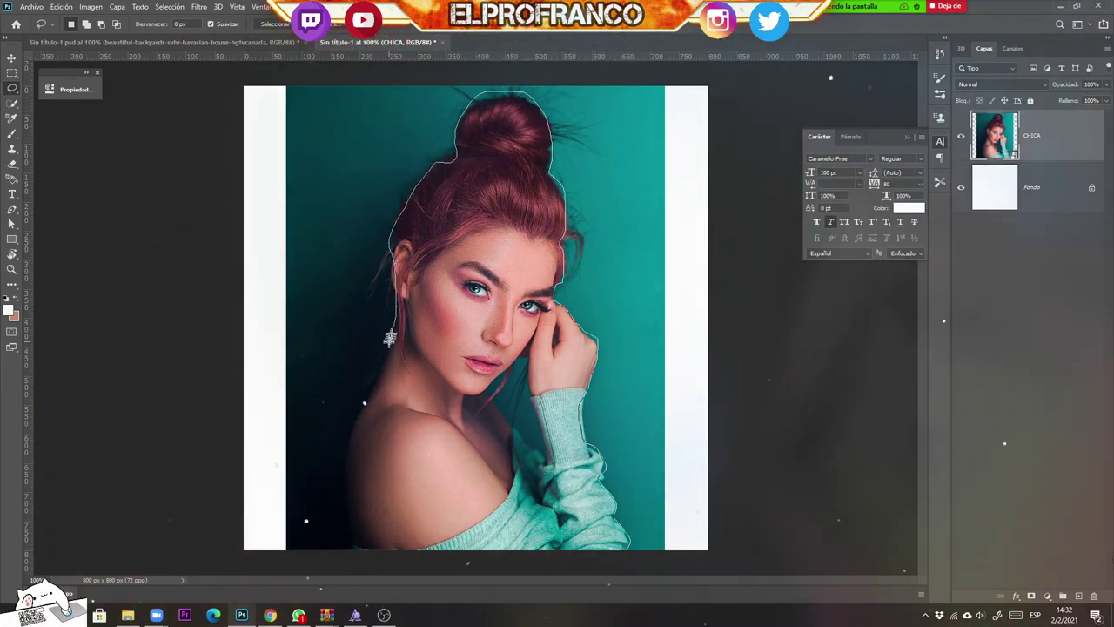
pyautogui.moveTo(370, 398)
pyautogui.mouseDown()
pyautogui.moveTo(348, 428)
pyautogui.moveTo(343, 496)
pyautogui.mouseUp()
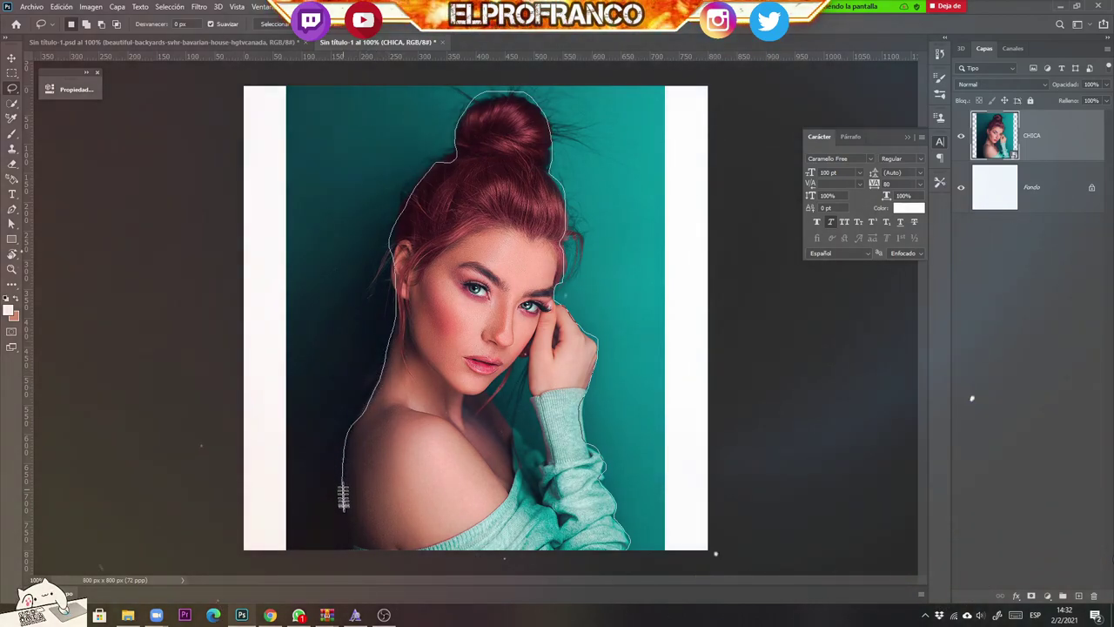
pyautogui.moveTo(348, 546); pyautogui.dragTo(353, 561)
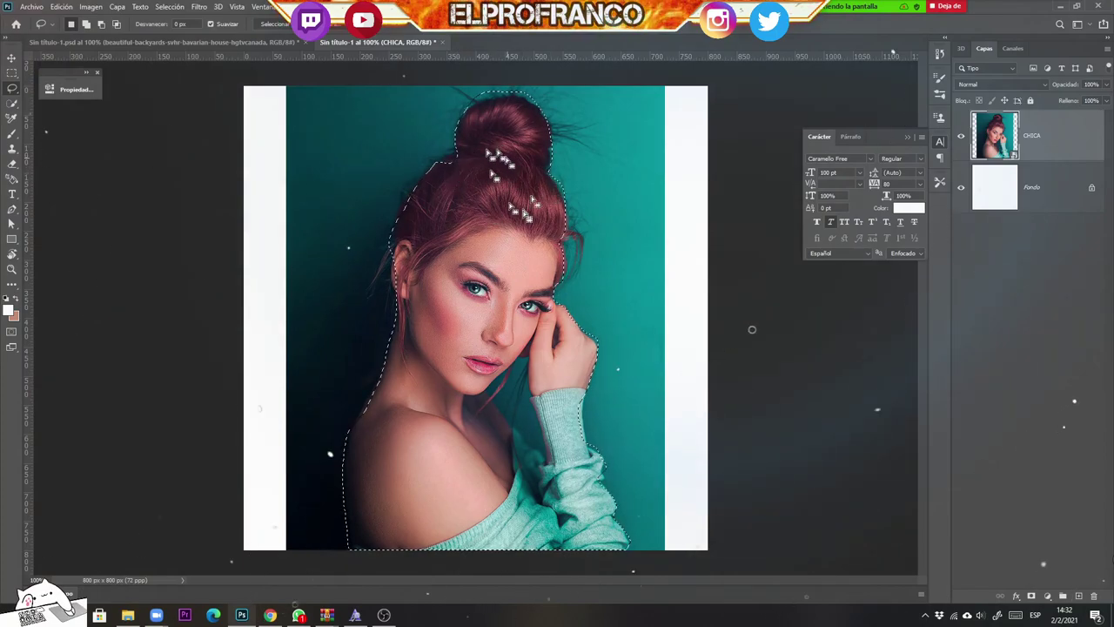
pyautogui.click(170, 6)
pyautogui.moveTo(179, 171)
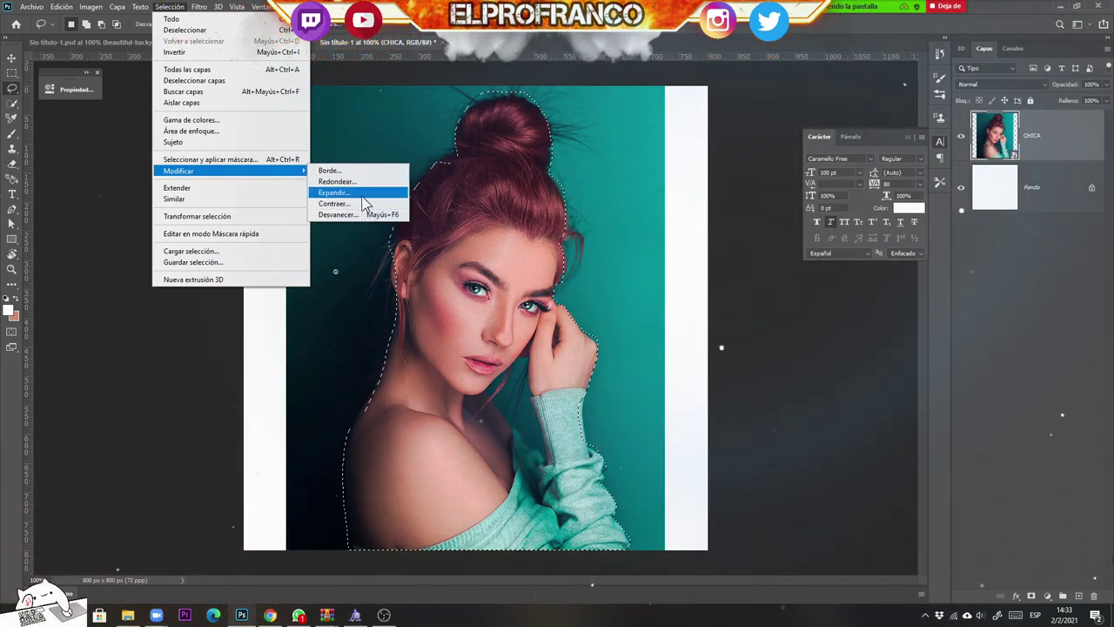
# Step: Expand the lasso selection by 3 pixels, then deselect with Ctrl+D
pyautogui.click(362, 193)
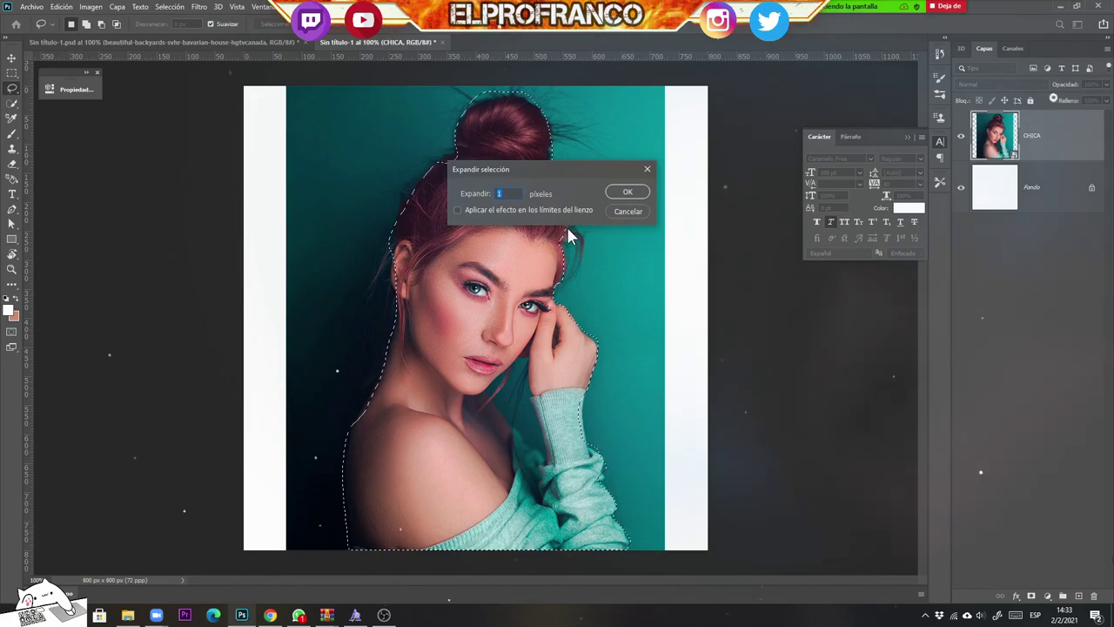
pyautogui.write('30')
pyautogui.press('Return')
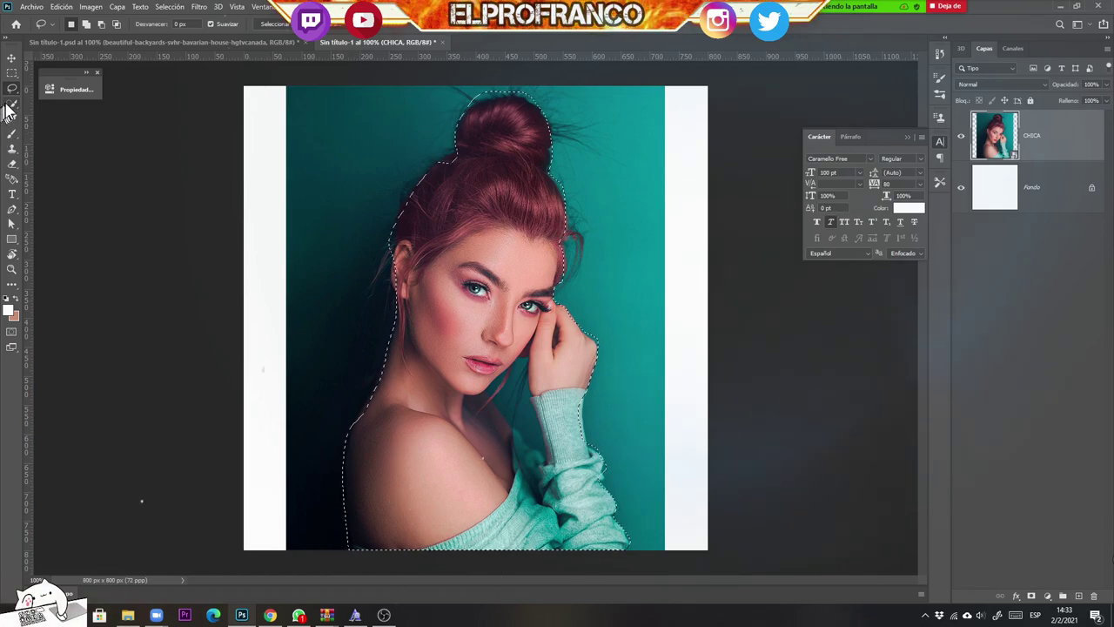
pyautogui.hotkey('ctrl', 'd')
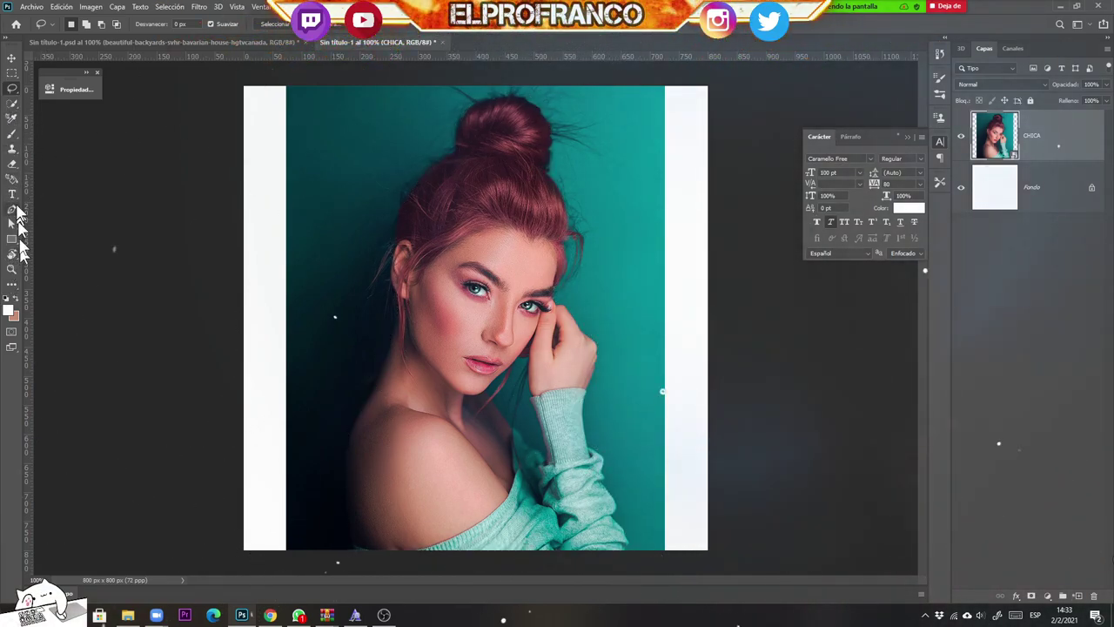
# Step: Pen-trace the hair edge, over the bun, down her left side to the photo's bottom edge
pyautogui.click(15, 212)
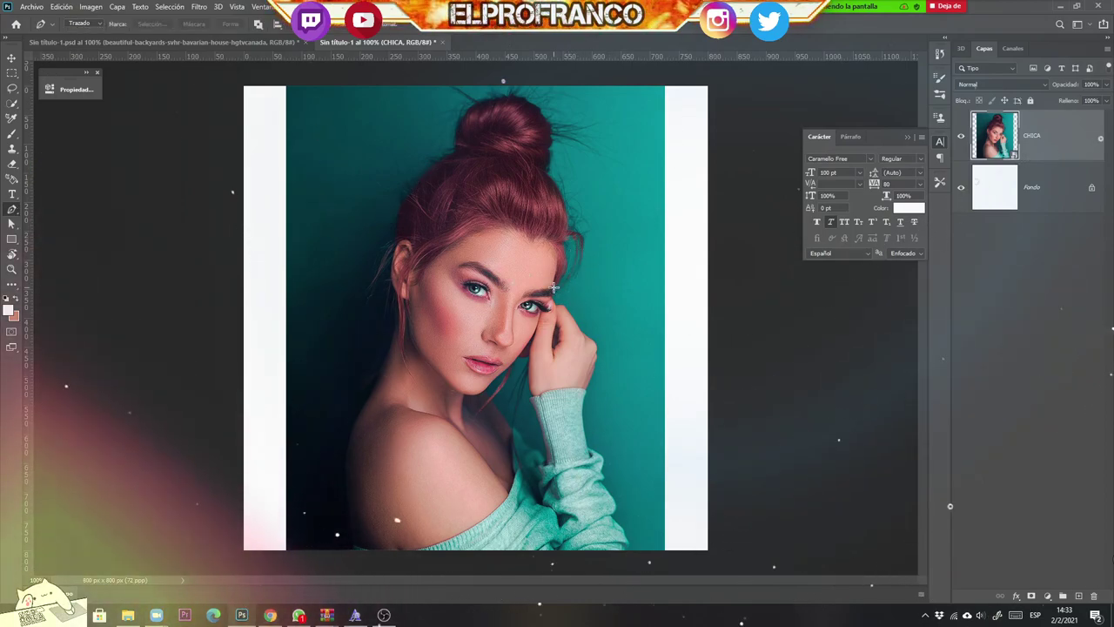
pyautogui.click(554, 288)
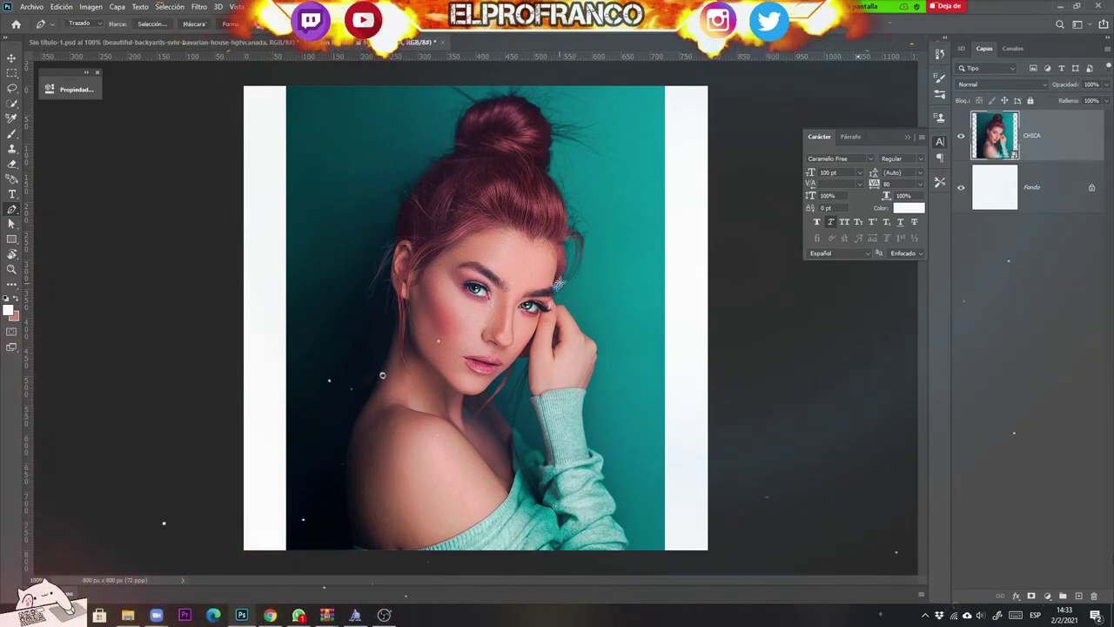
pyautogui.click(565, 249)
pyautogui.click(570, 228)
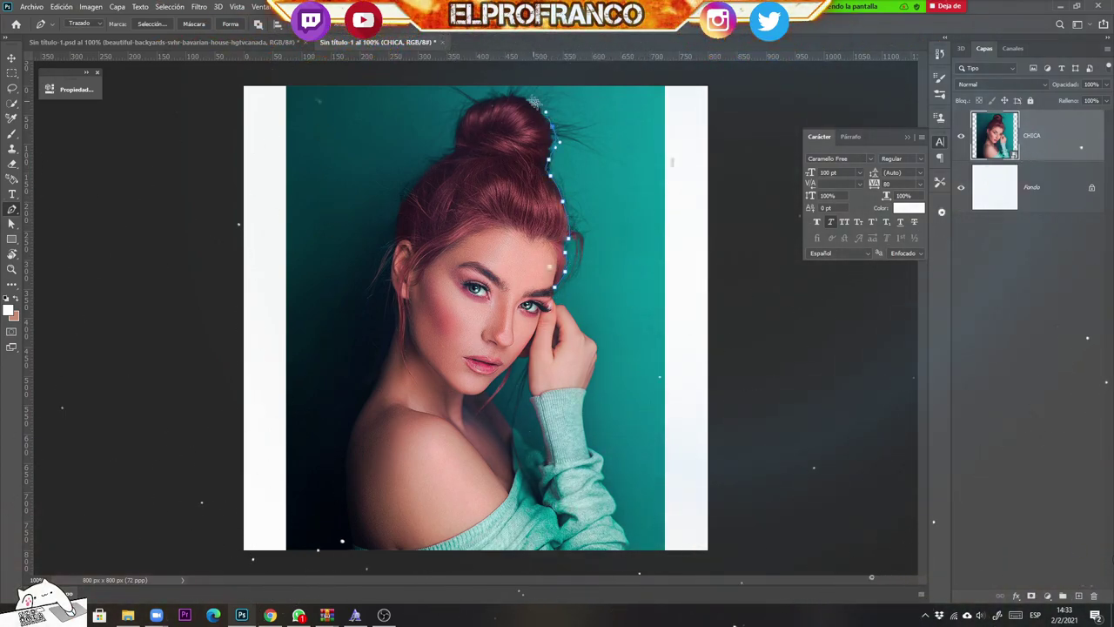
pyautogui.click(503, 93)
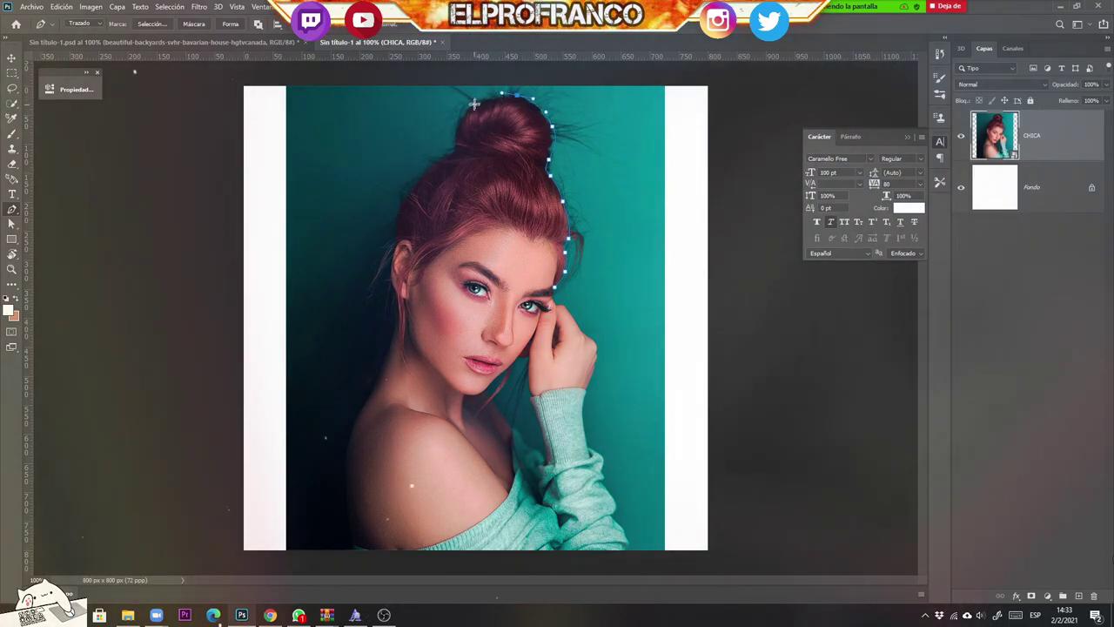
pyautogui.click(474, 104)
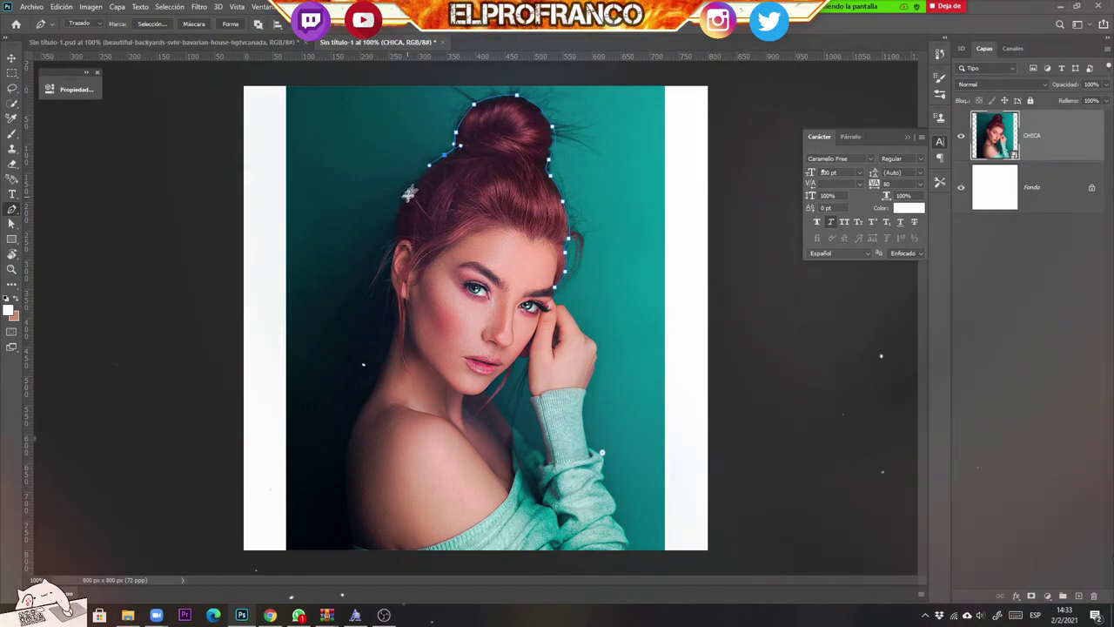
pyautogui.click(402, 201)
pyautogui.click(396, 213)
pyautogui.click(394, 238)
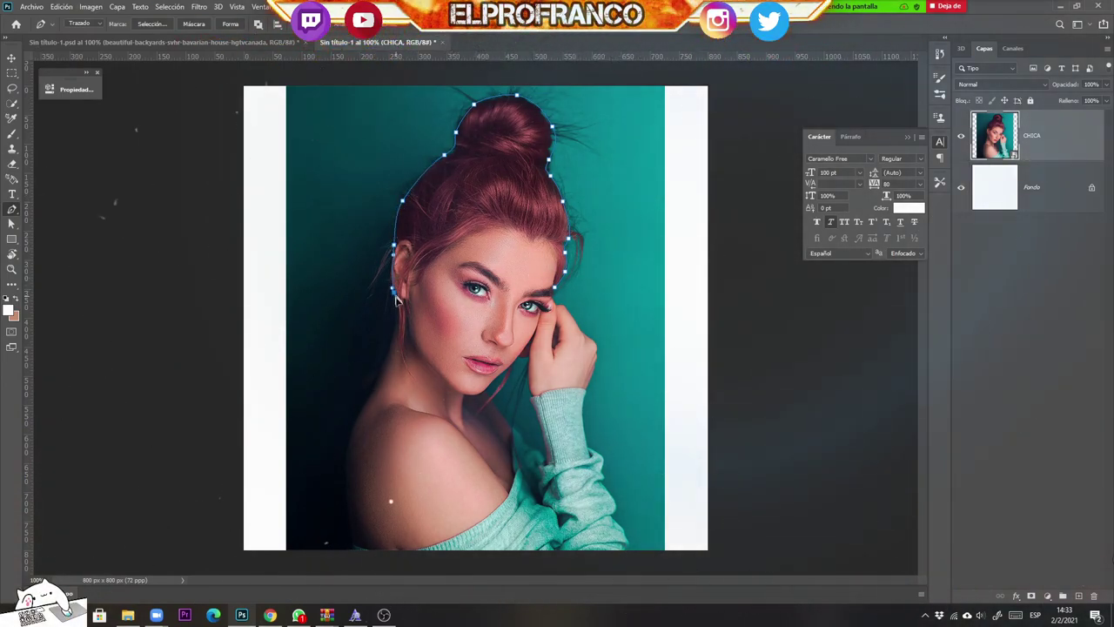
pyautogui.click(391, 346)
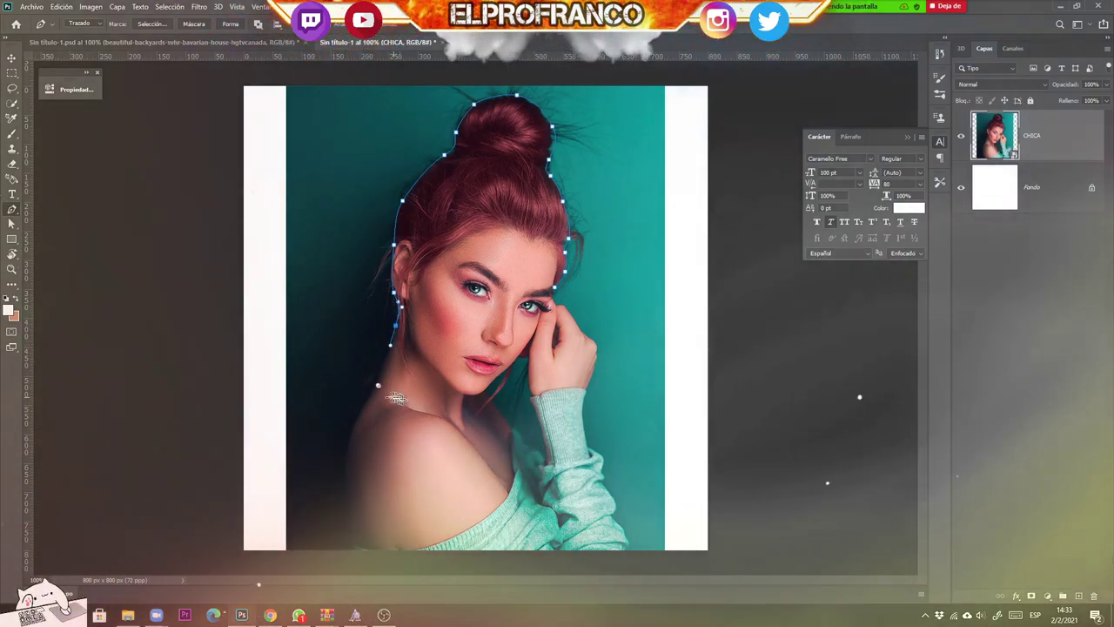
pyautogui.click(373, 391)
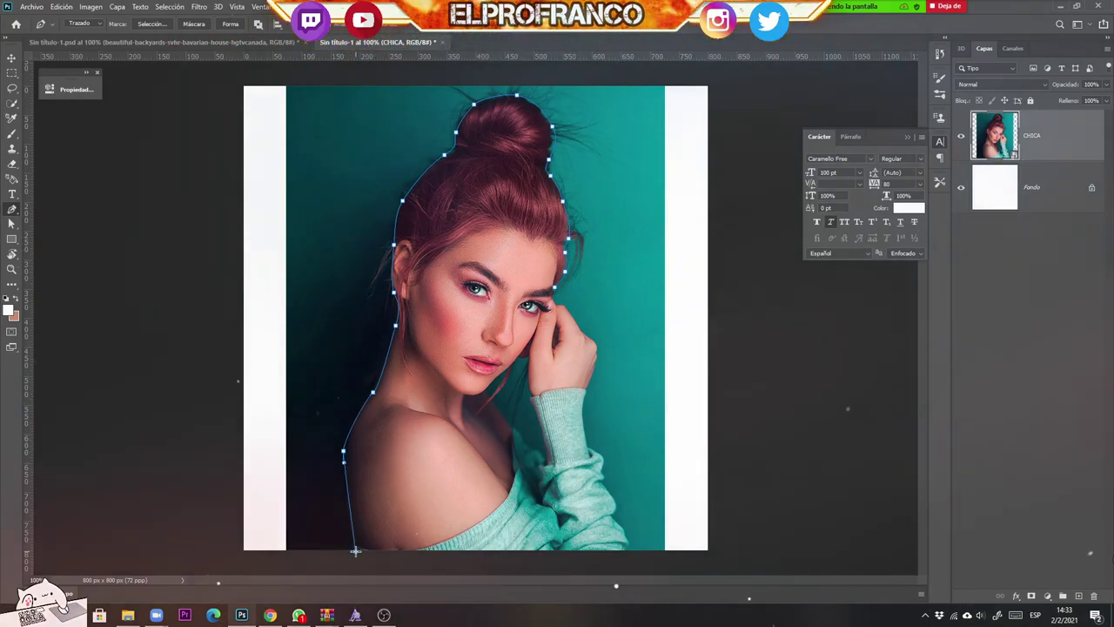
pyautogui.click(627, 550)
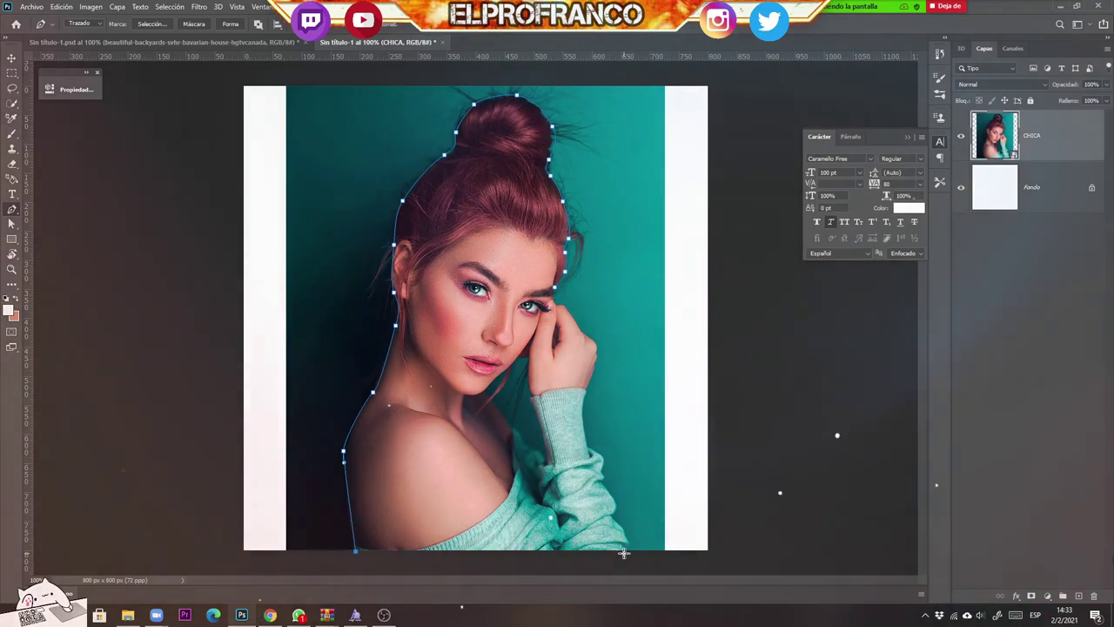
# Step: Continue the pen path up the sweater's edge to the sleeve
pyautogui.scroll(2, 649, 509)
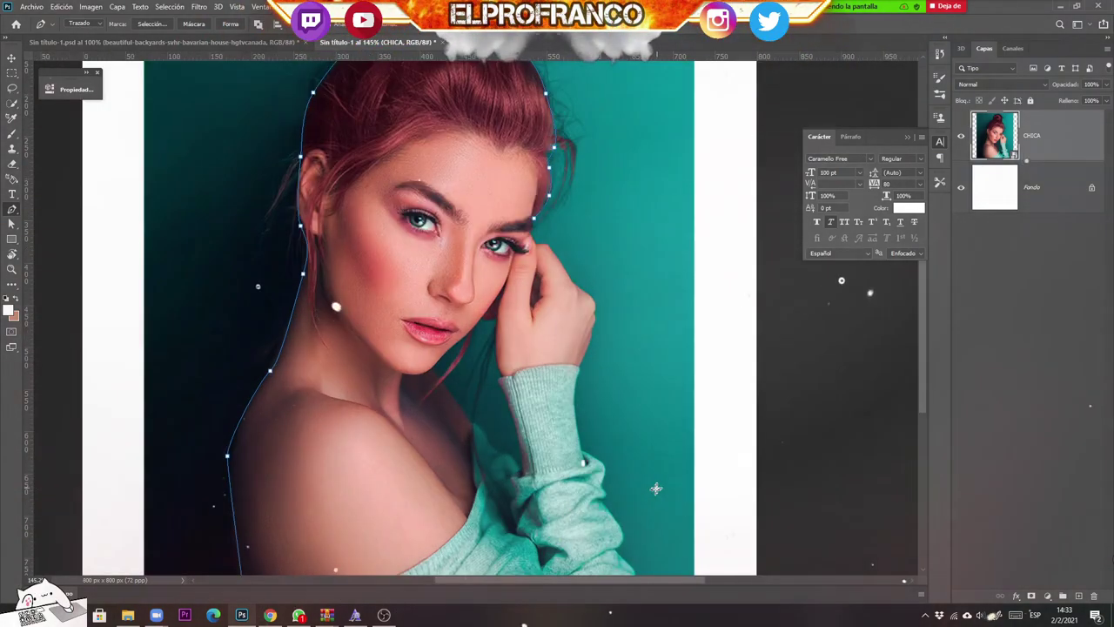
pyautogui.scroll(2, 652, 492)
pyautogui.scroll(2, 653, 492)
pyautogui.scroll(1, 657, 497)
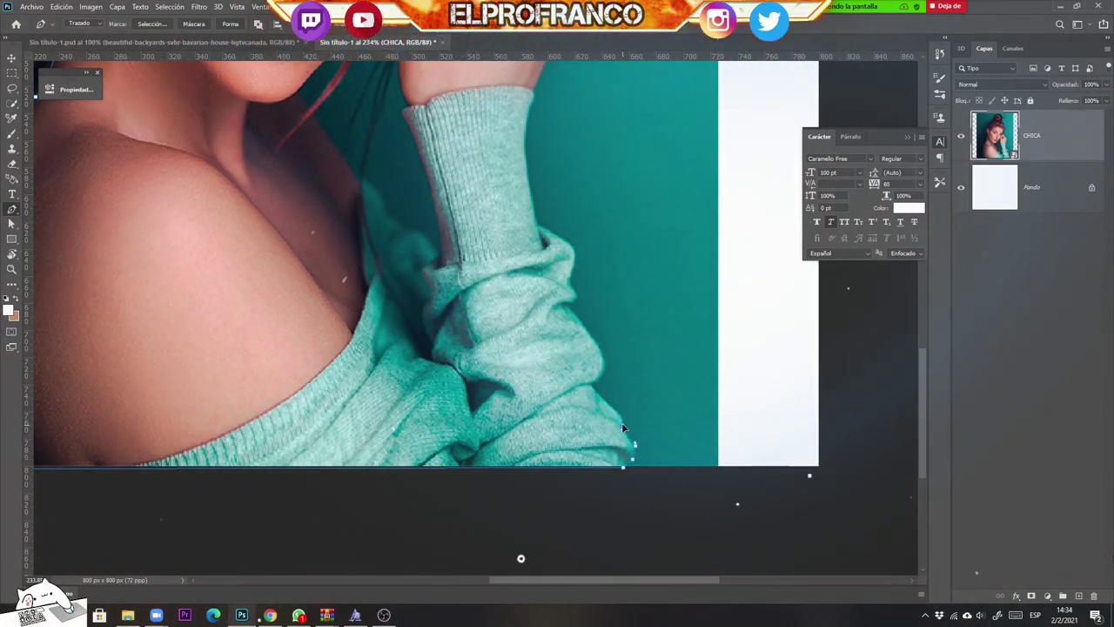
pyautogui.click(623, 414)
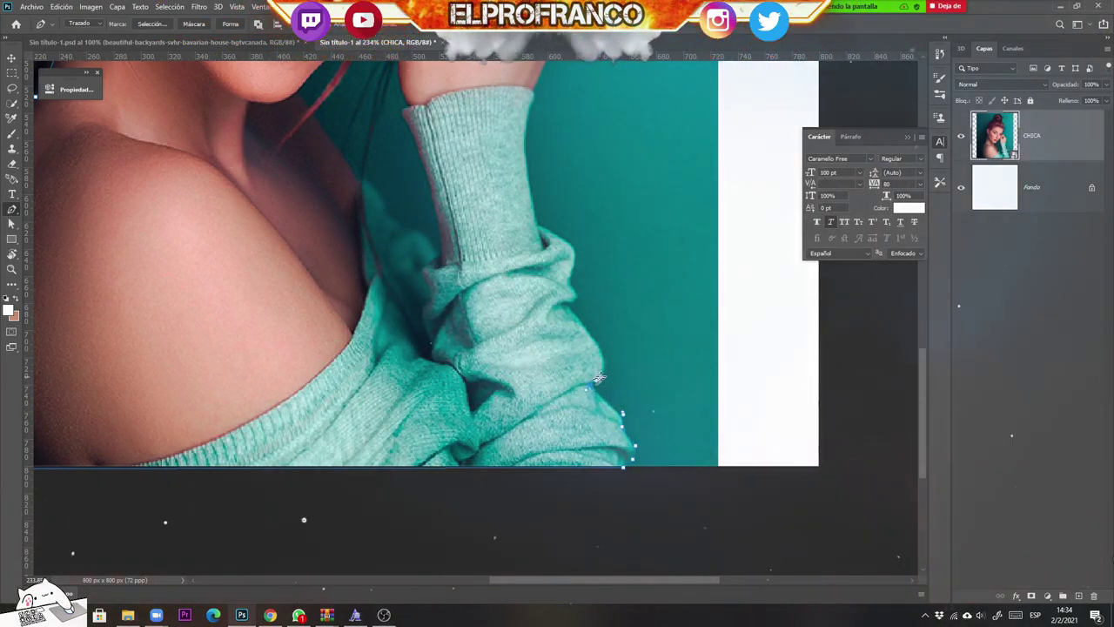
pyautogui.click(576, 289)
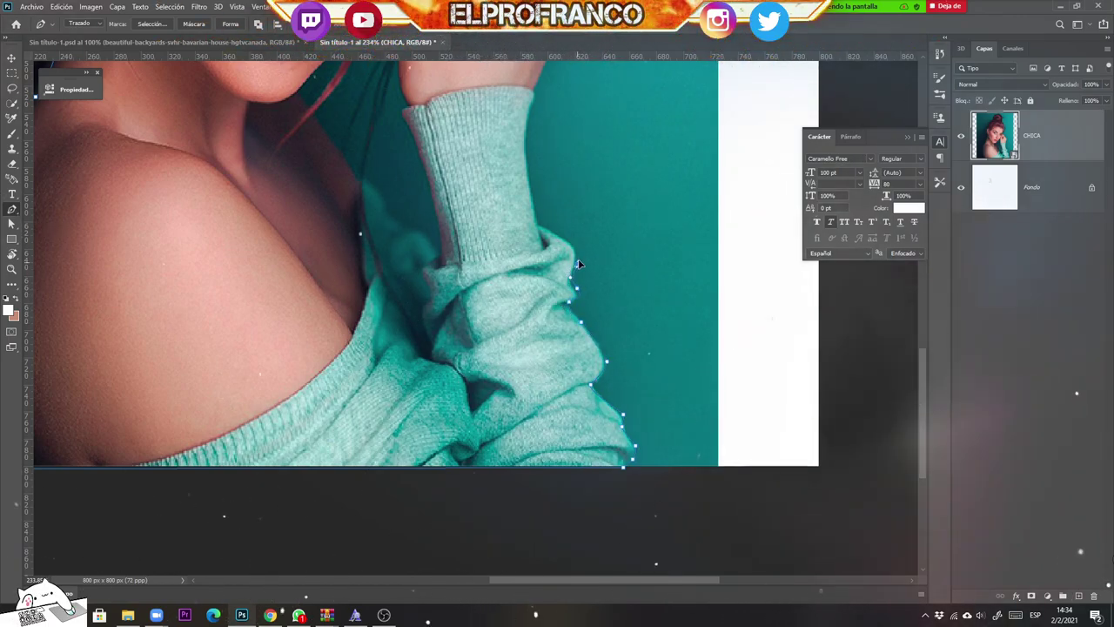
pyautogui.click(578, 259)
pyautogui.click(552, 229)
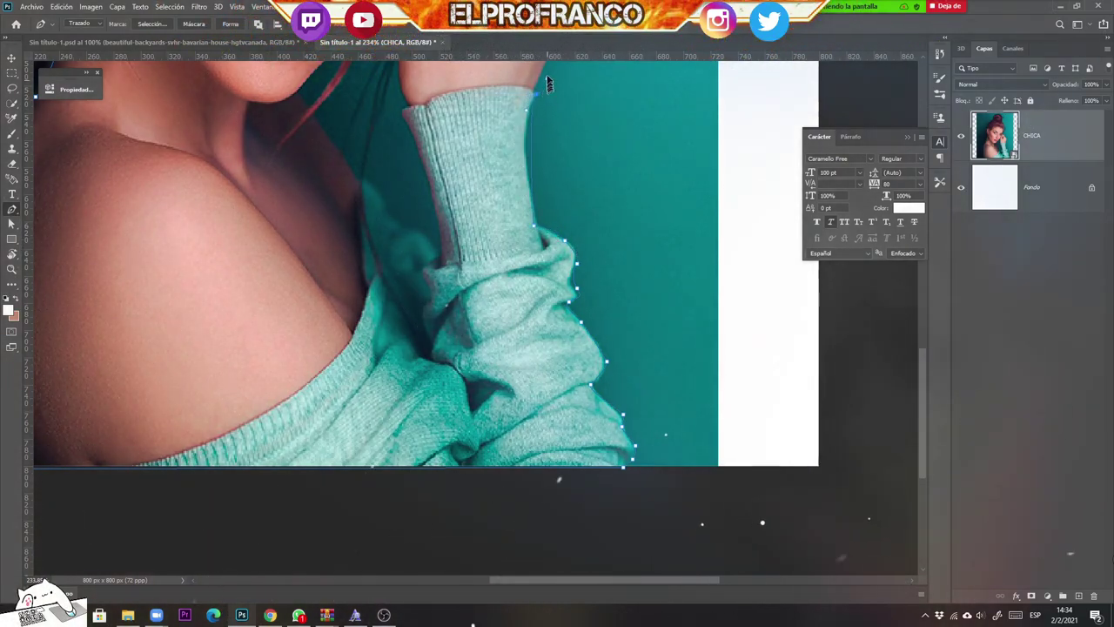
# Step: Curve the path along the sleeve and add an anchor on the hand's edge
pyautogui.scroll(3, 547, 82)
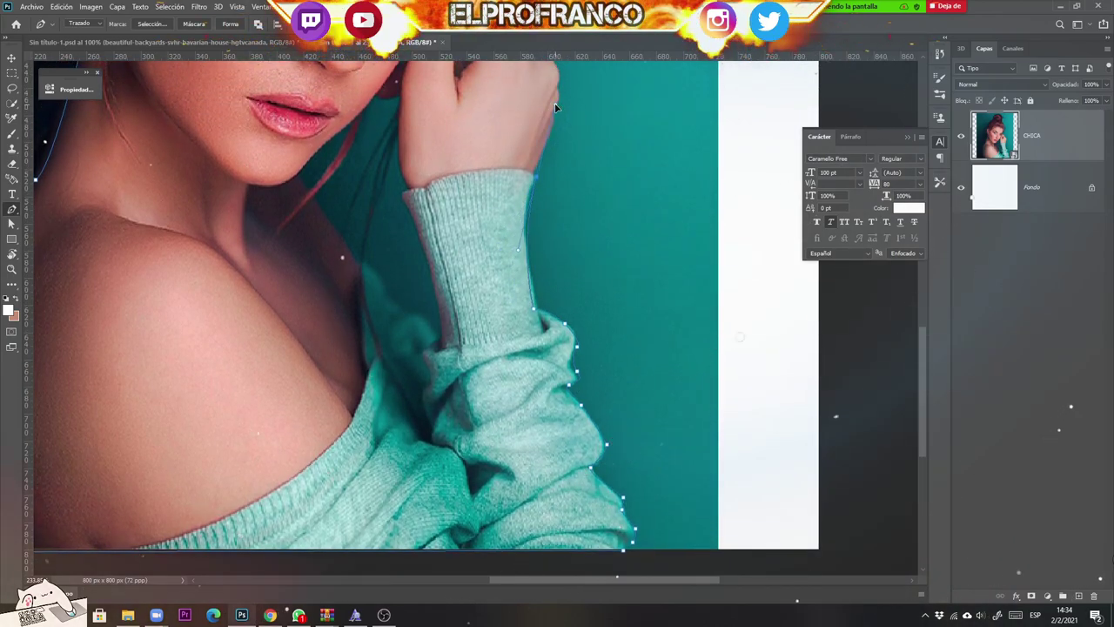
pyautogui.moveTo(573, 112); pyautogui.dragTo(561, 157)
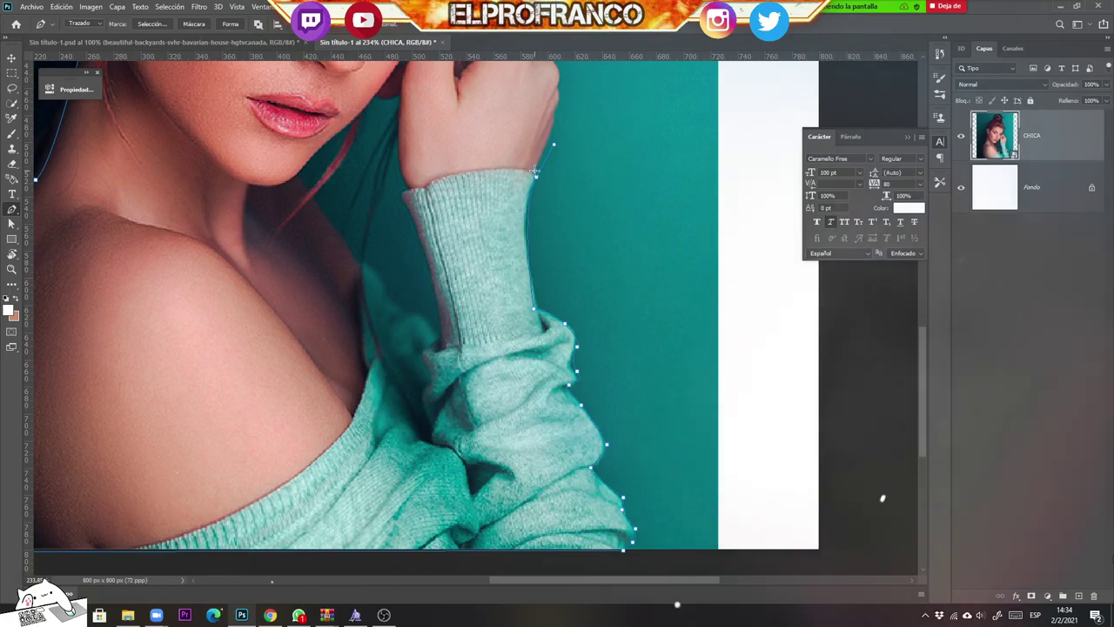
pyautogui.scroll(1, 551, 132)
pyautogui.scroll(2, 565, 174)
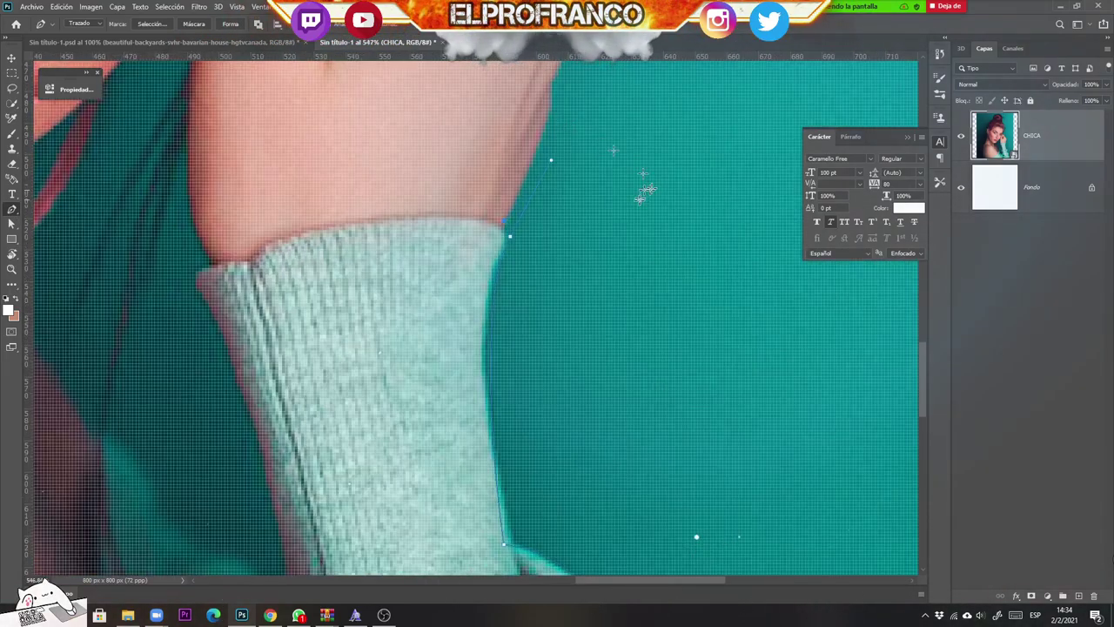
pyautogui.scroll(2, 597, 249)
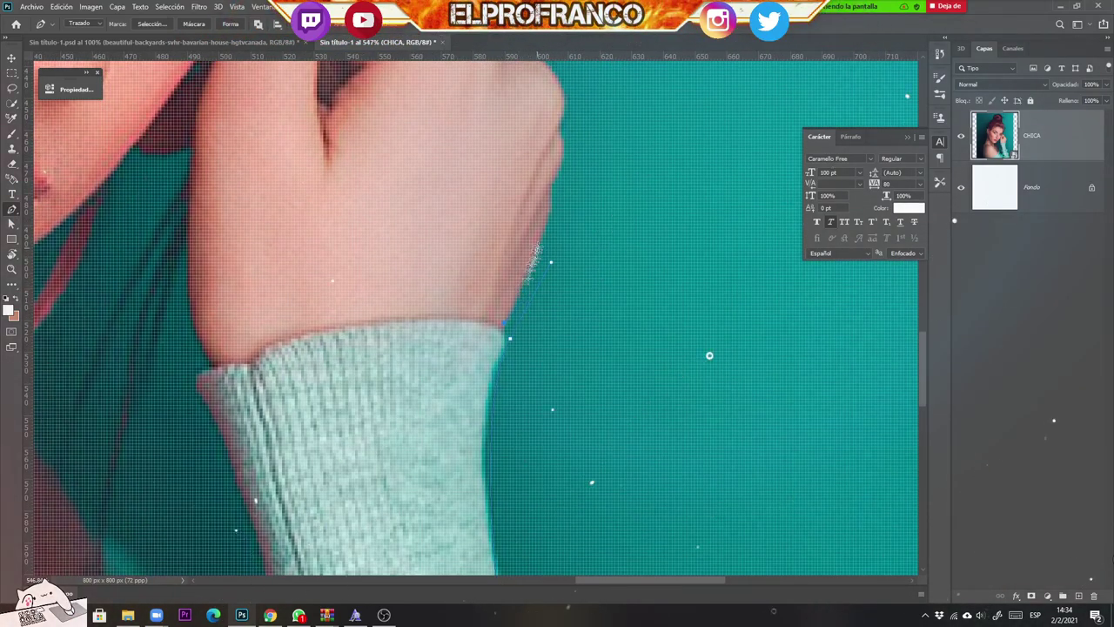
pyautogui.click(552, 207)
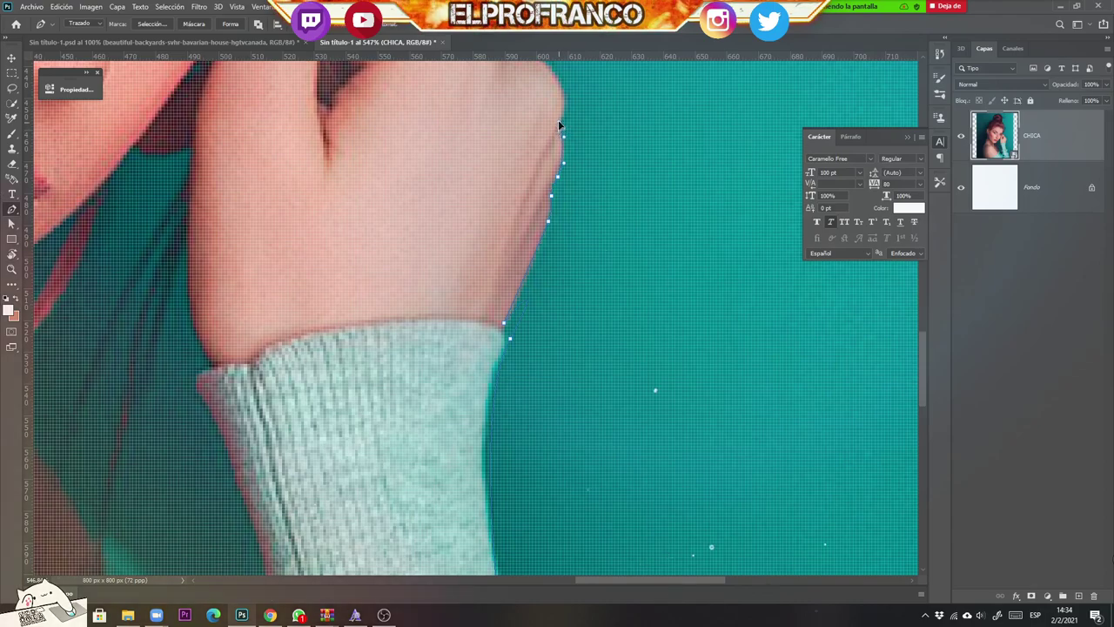
pyautogui.scroll(5, 558, 200)
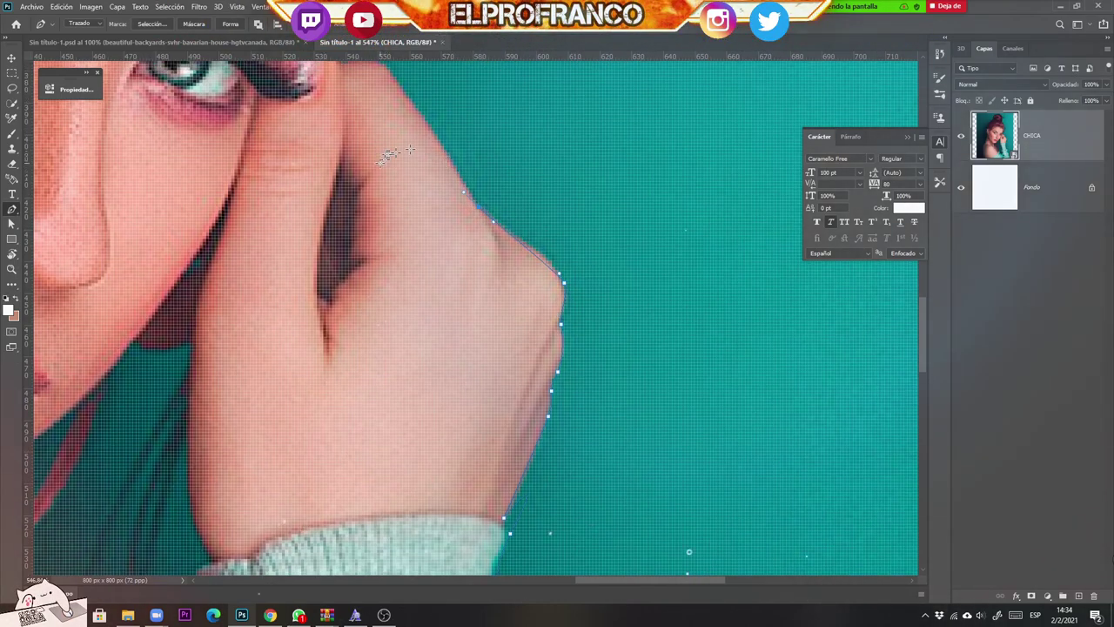
pyautogui.scroll(3, 379, 204)
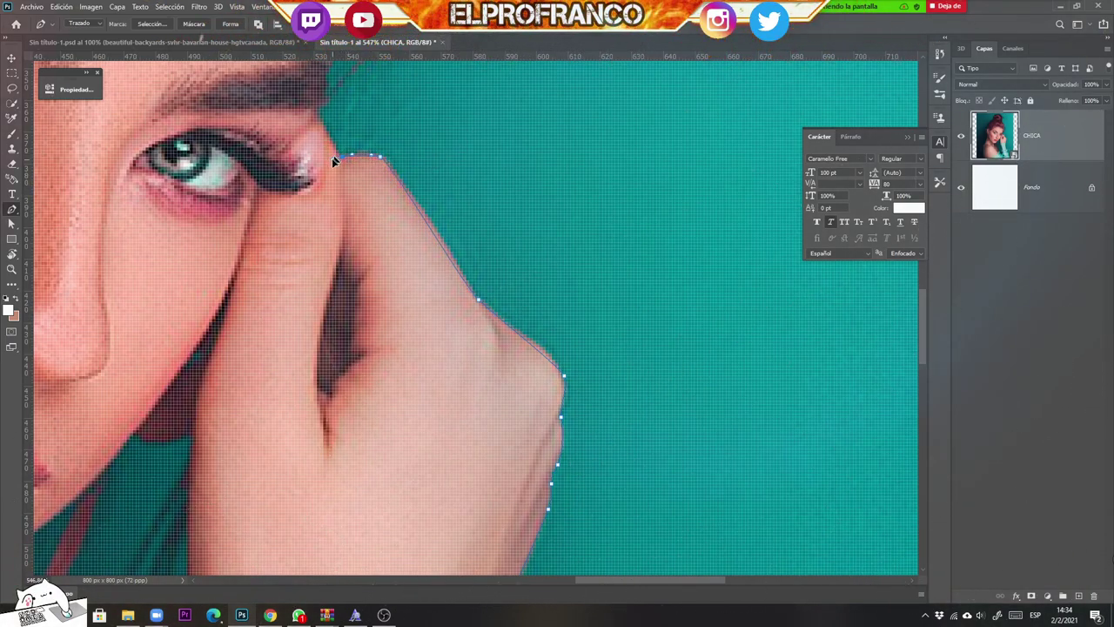
pyautogui.scroll(3, 320, 203)
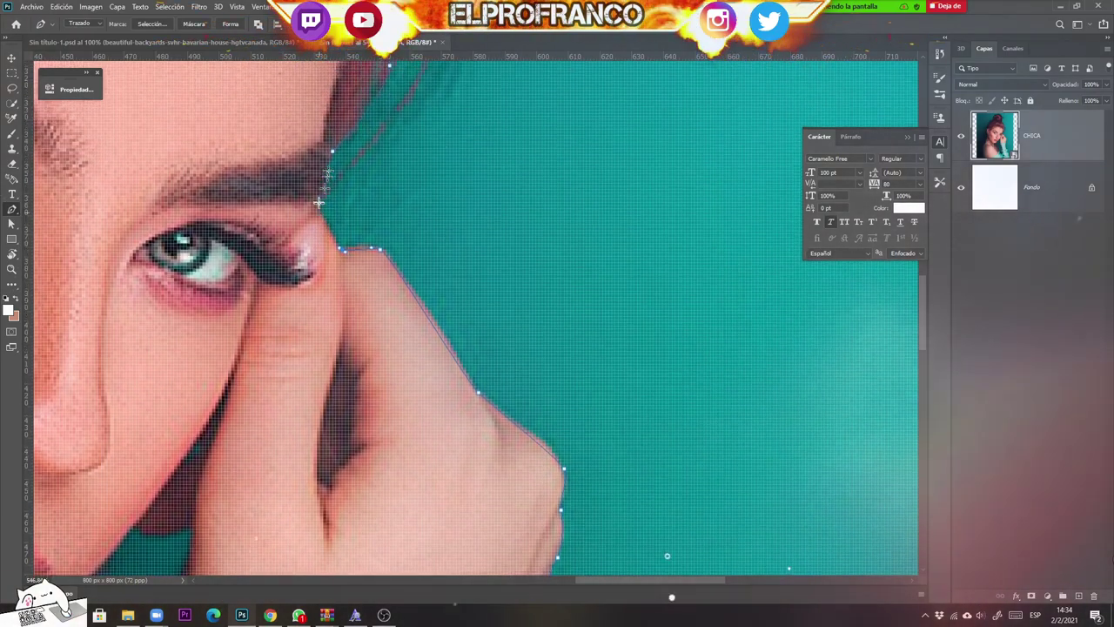
pyautogui.scroll(2, 319, 203)
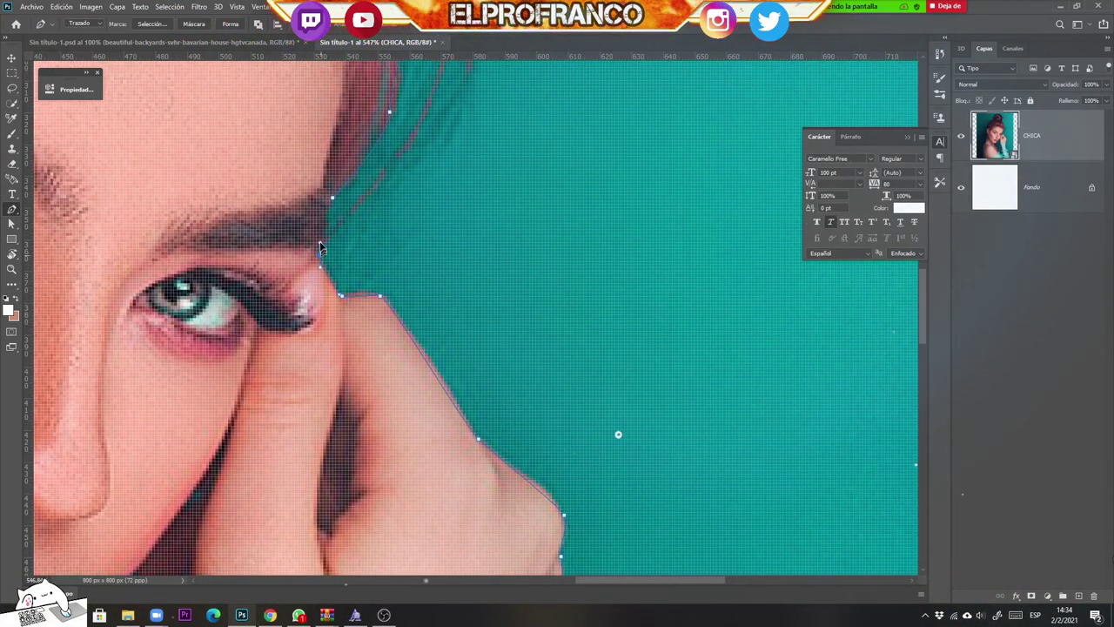
pyautogui.scroll(2, 323, 236)
pyautogui.scroll(1, 329, 280)
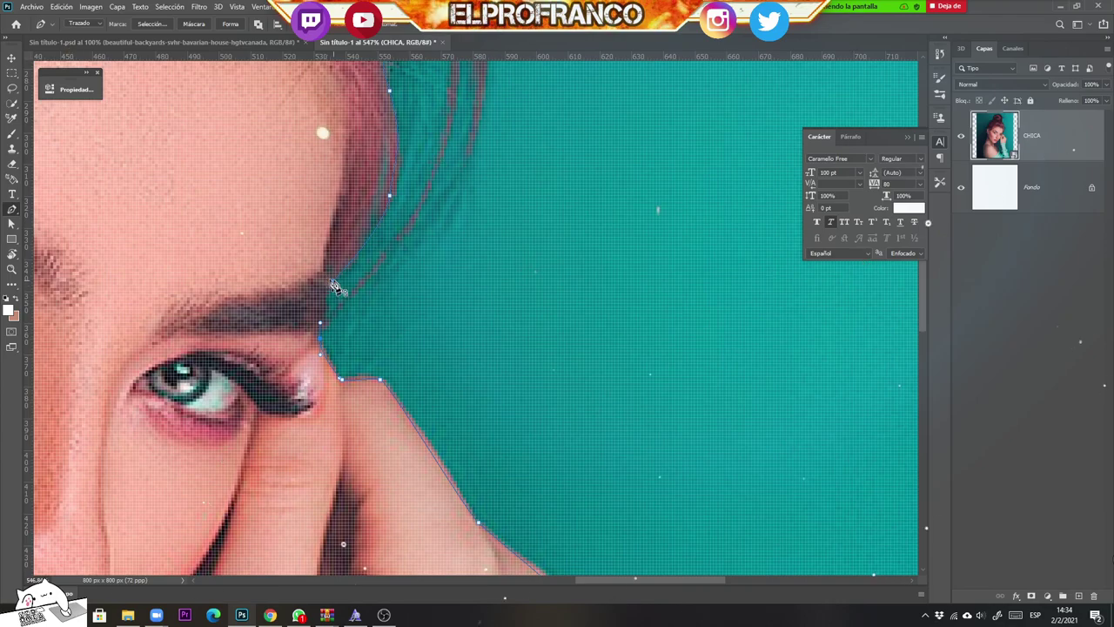
pyautogui.hotkey('ctrl', '0')
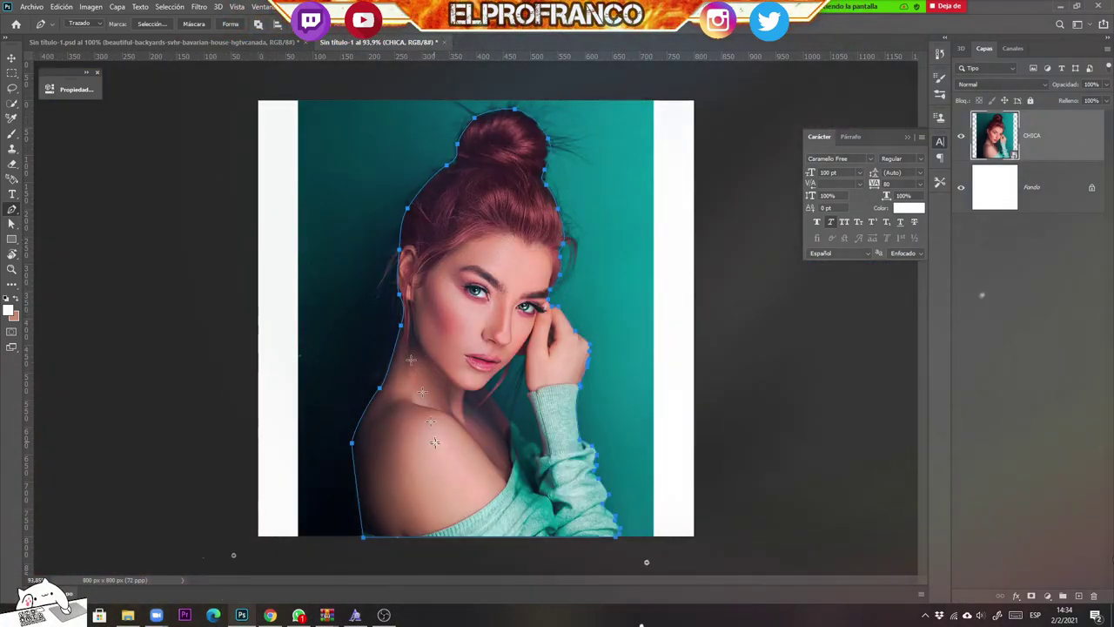
# Step: Close the pen path and convert it to a selection with 0 px feather
pyautogui.click(351, 443)
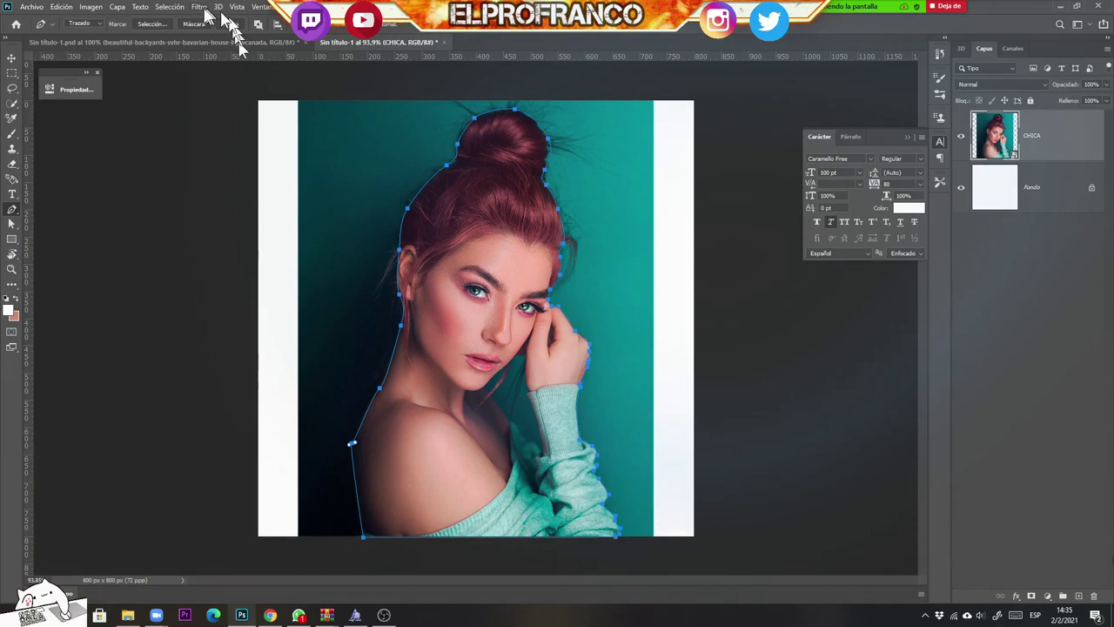
pyautogui.click(154, 23)
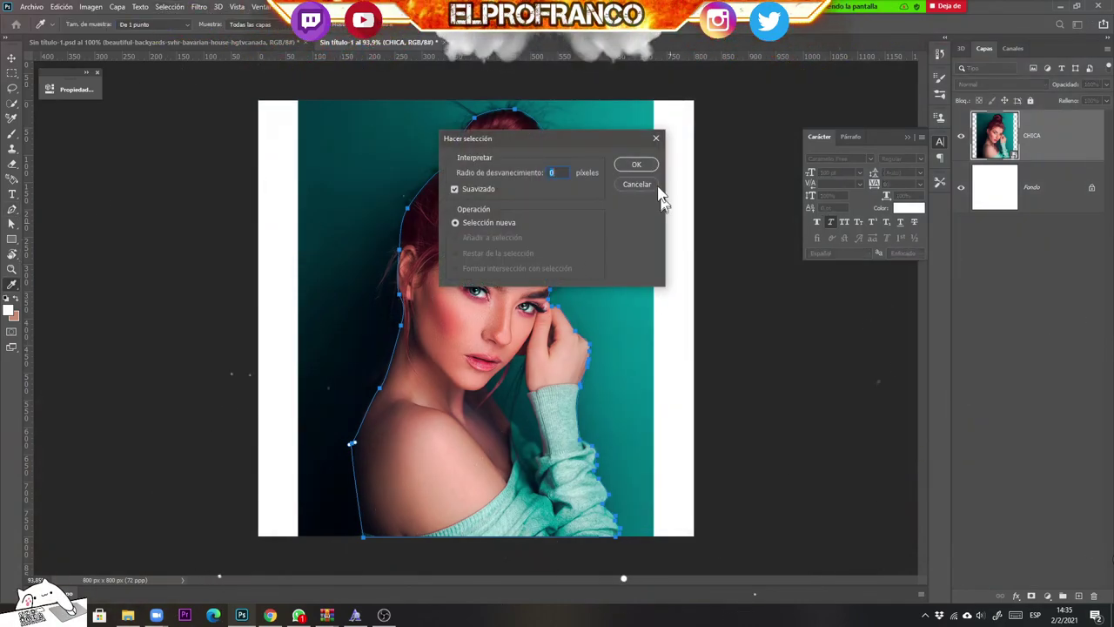
pyautogui.click(644, 165)
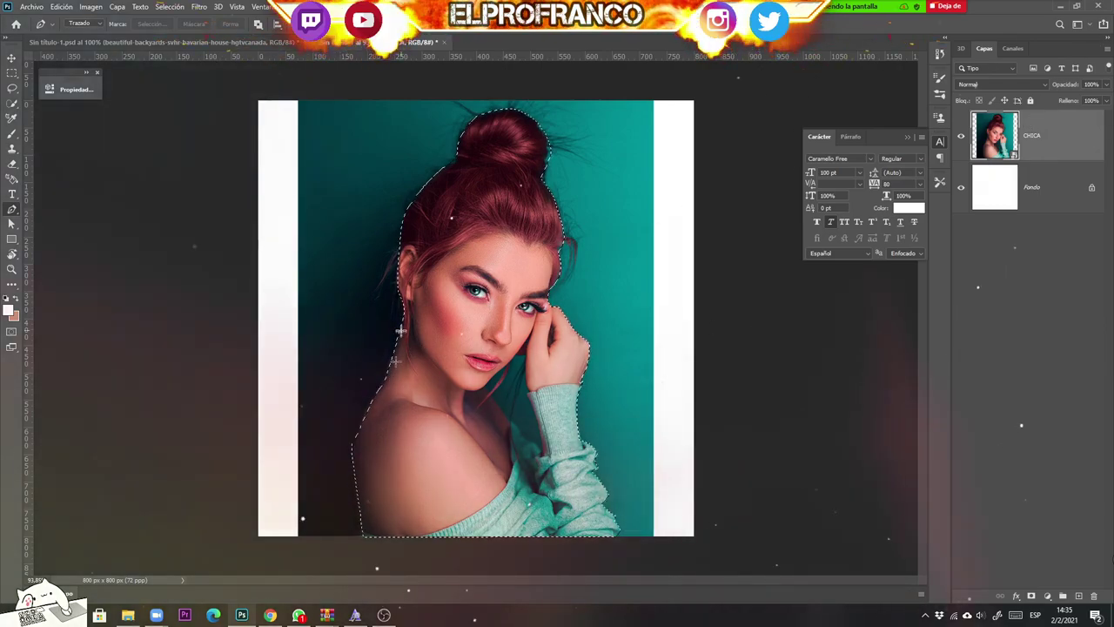
# Step: Search the web in Chrome for 'QUITAR FONDO'
pyautogui.click(270, 615)
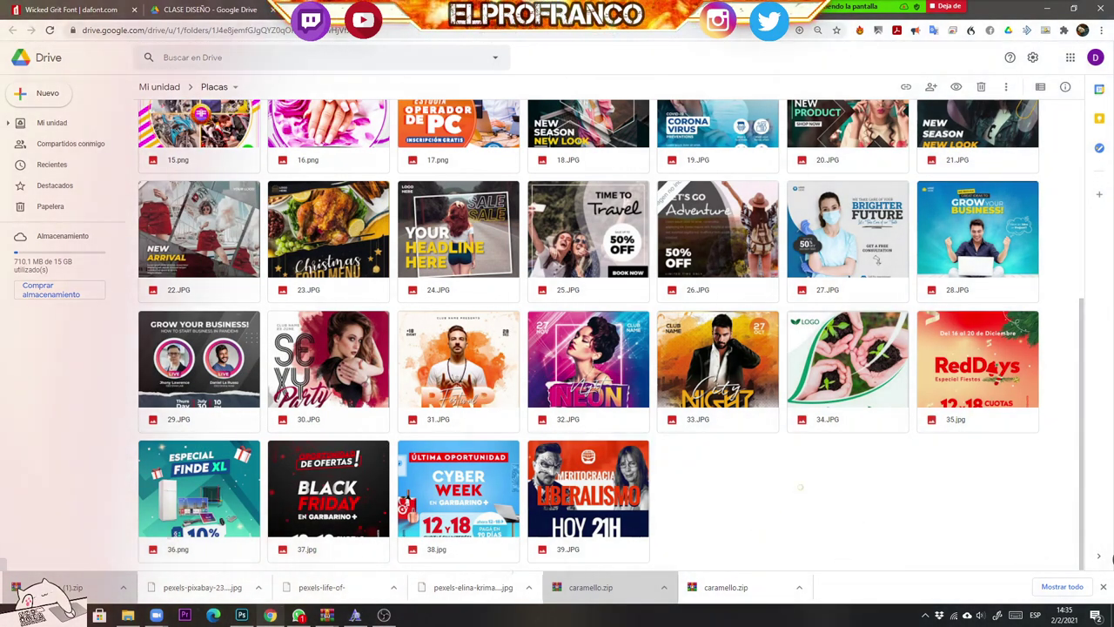
pyautogui.click(377, 11)
pyautogui.click(381, 30)
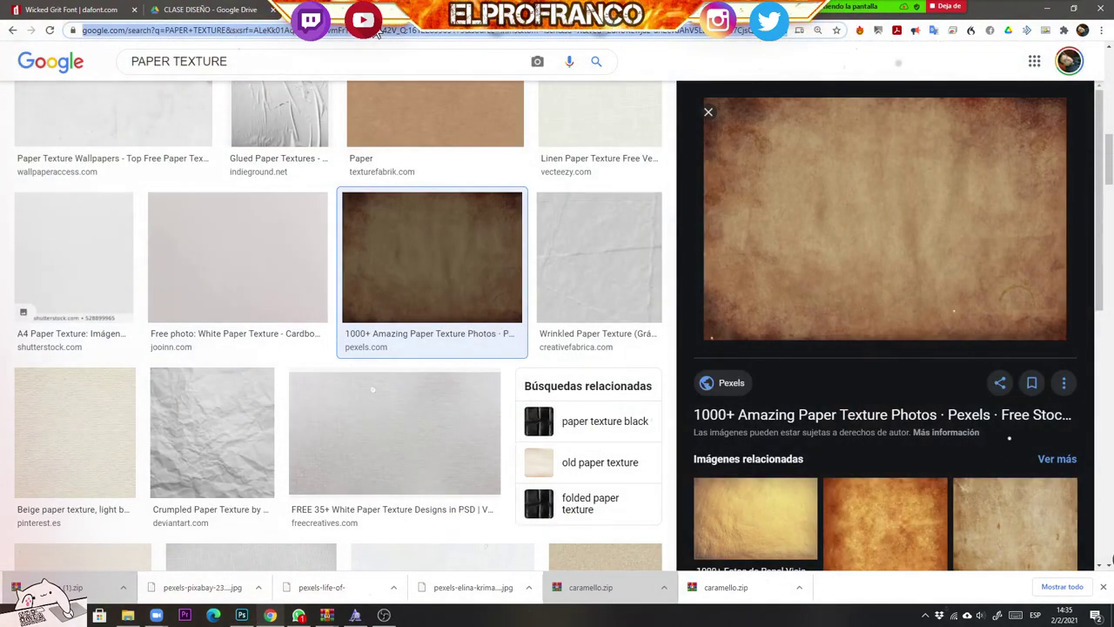
pyautogui.click(377, 30)
pyautogui.write('QUITAR FON')
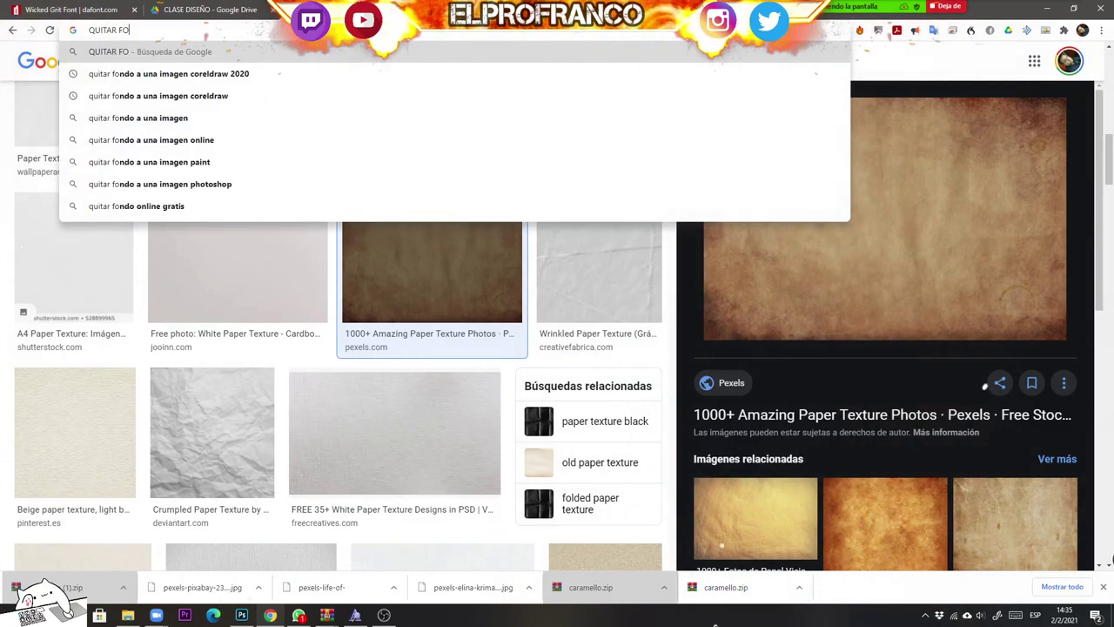
pyautogui.write('DO')
pyautogui.press('Return')
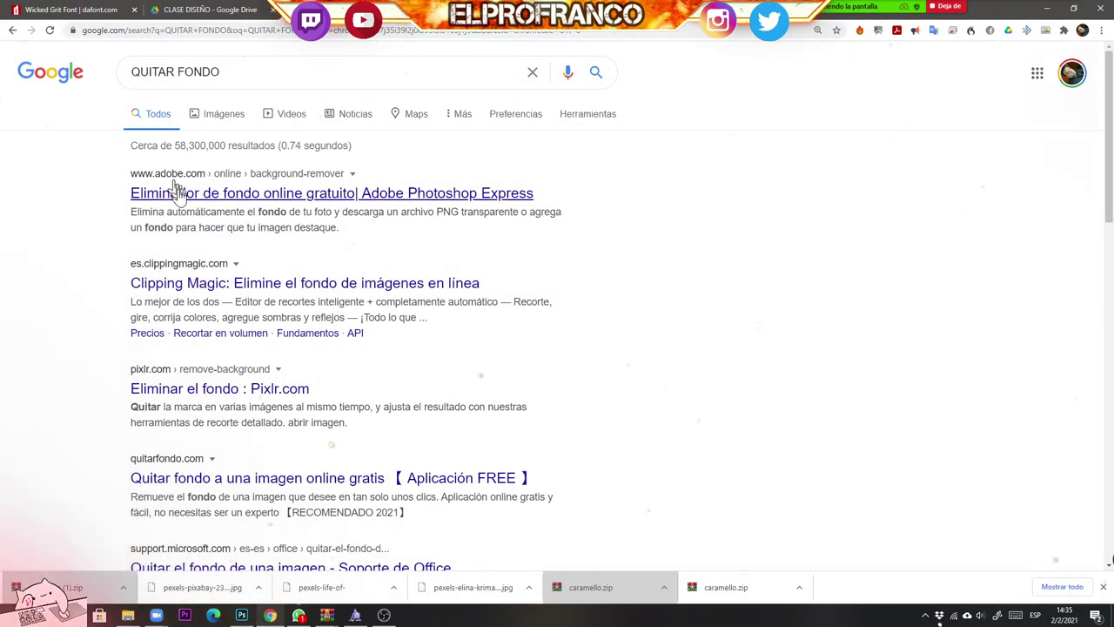
# Step: Open Adobe Photoshop Express's free remover and start its Eliminar fondo tool
pyautogui.click(271, 203)
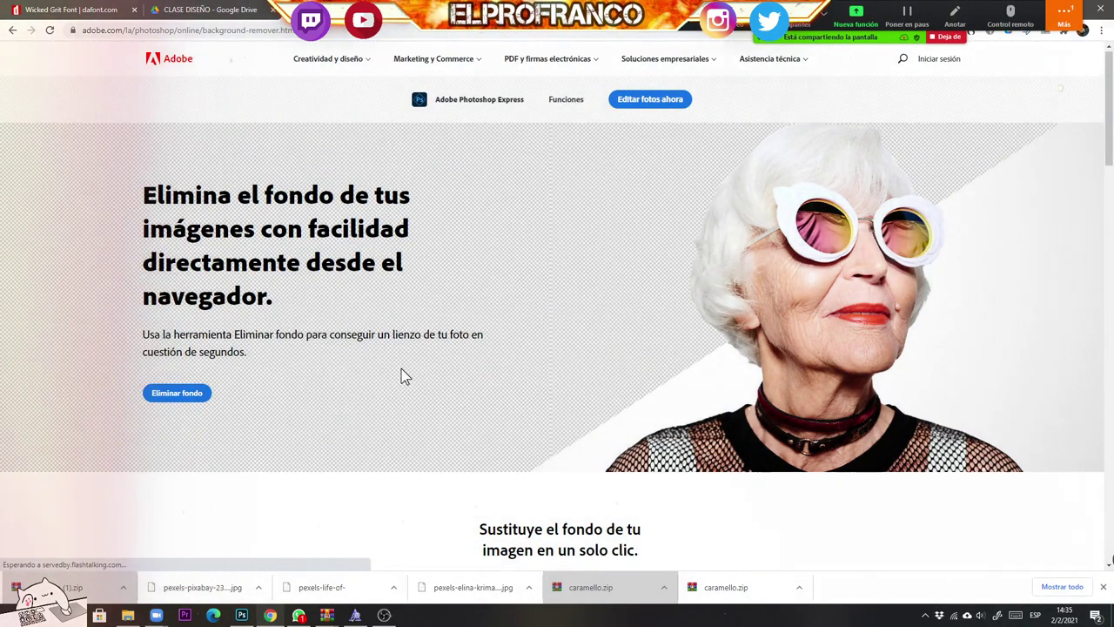
pyautogui.scroll(-2, 402, 374)
pyautogui.scroll(-7, 398, 348)
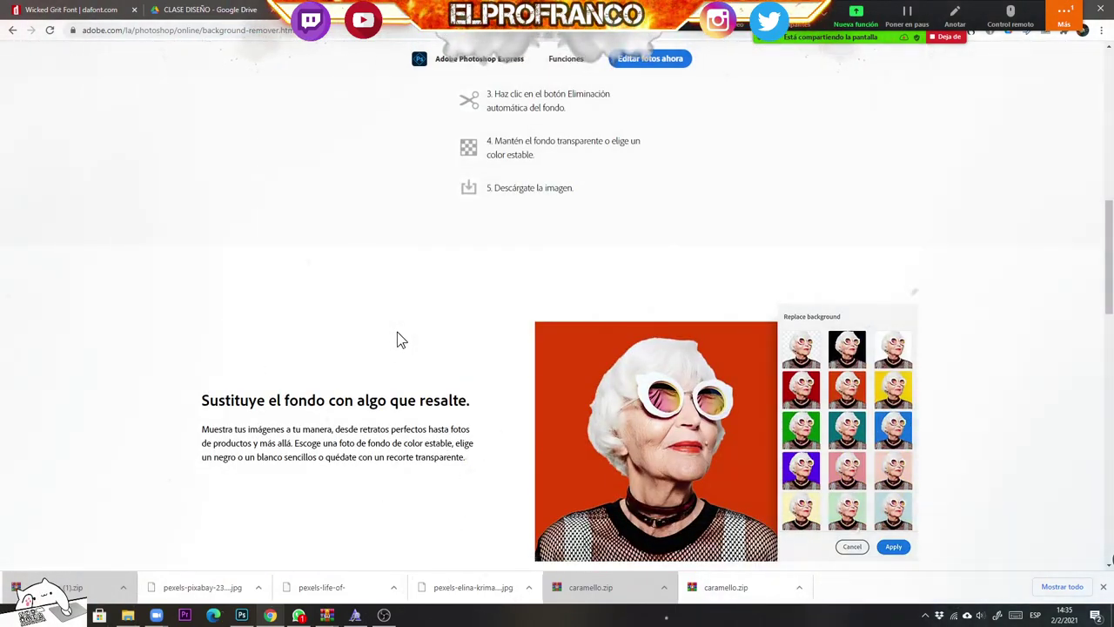
pyautogui.scroll(-4, 427, 324)
pyautogui.scroll(-4, 423, 331)
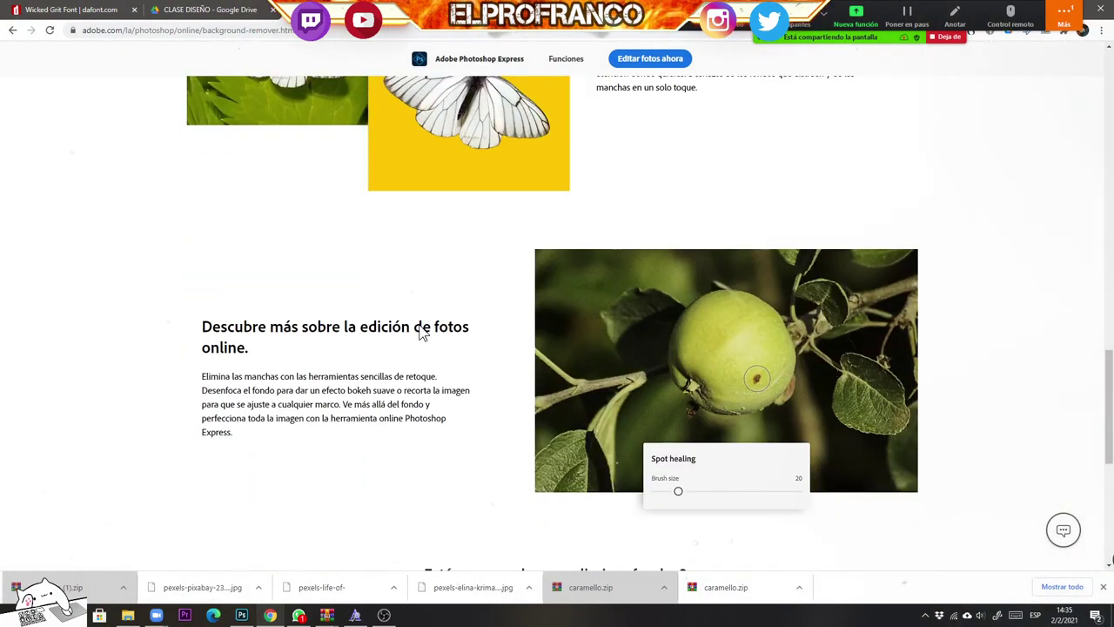
pyautogui.scroll(4, 436, 349)
pyautogui.scroll(9, 416, 351)
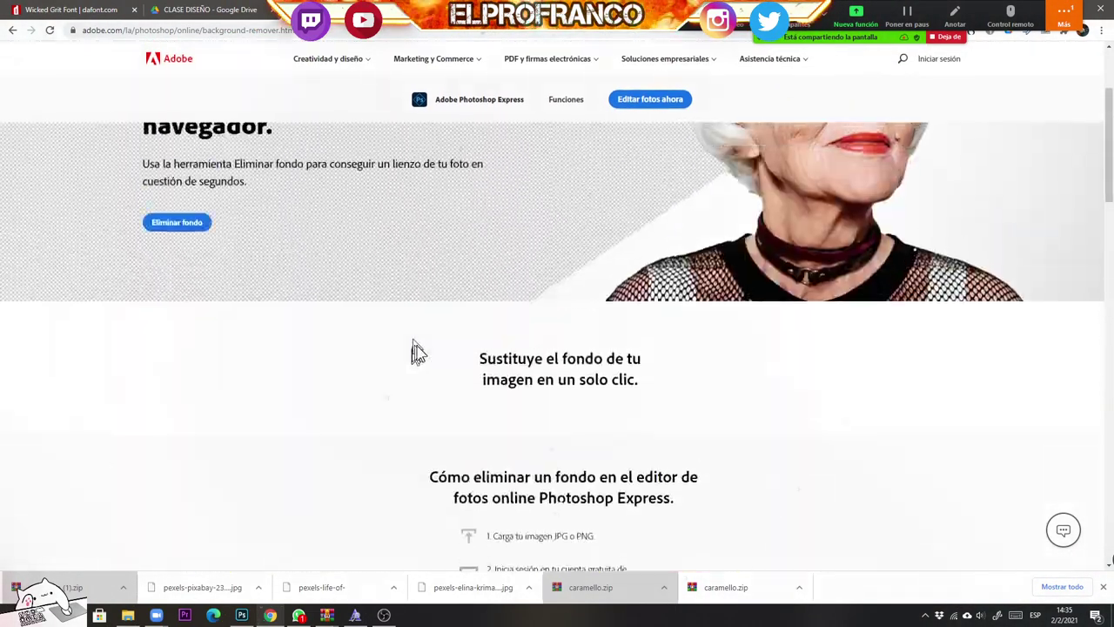
pyautogui.click(179, 225)
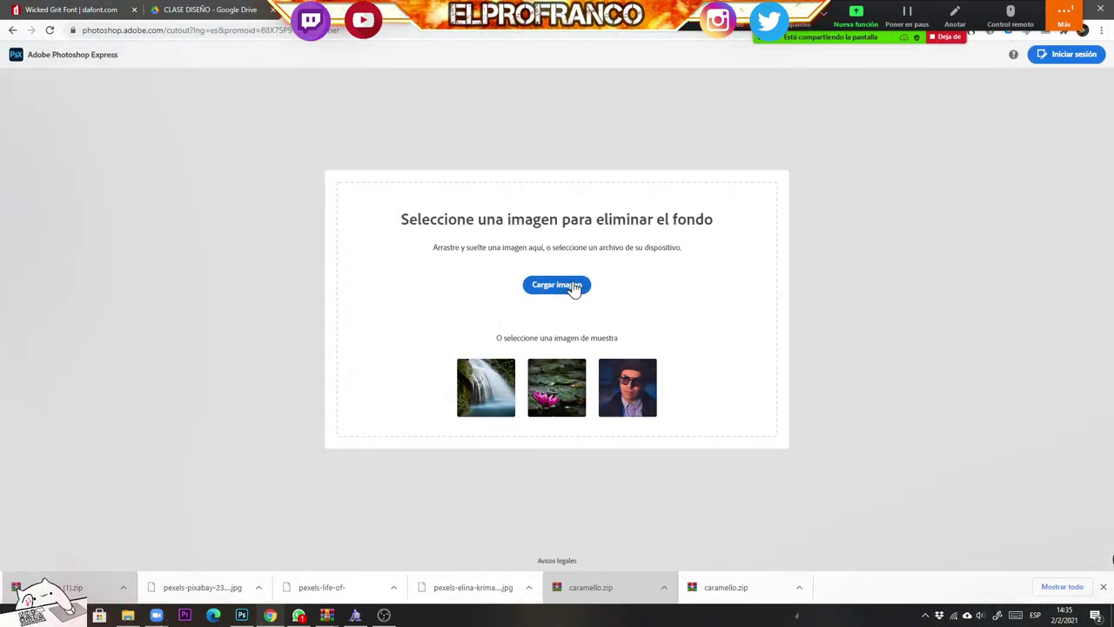
# Step: Copy the background remover page URL and send it in the Zoom meeting chat
pyautogui.click(209, 10)
pyautogui.click(300, 9)
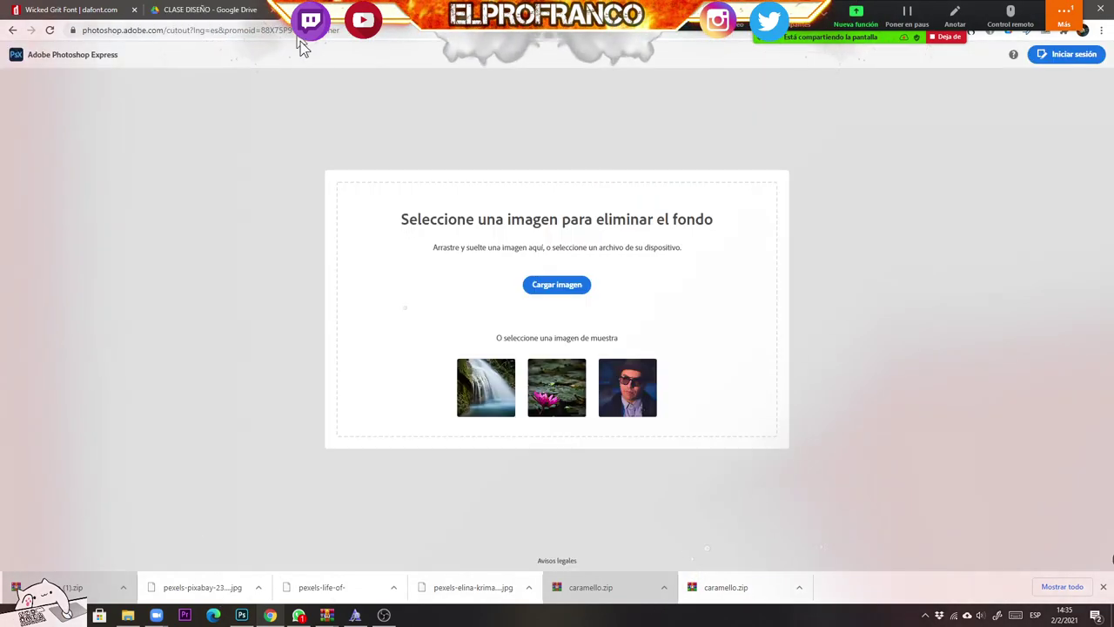
pyautogui.rightClick(300, 29)
pyautogui.click(336, 109)
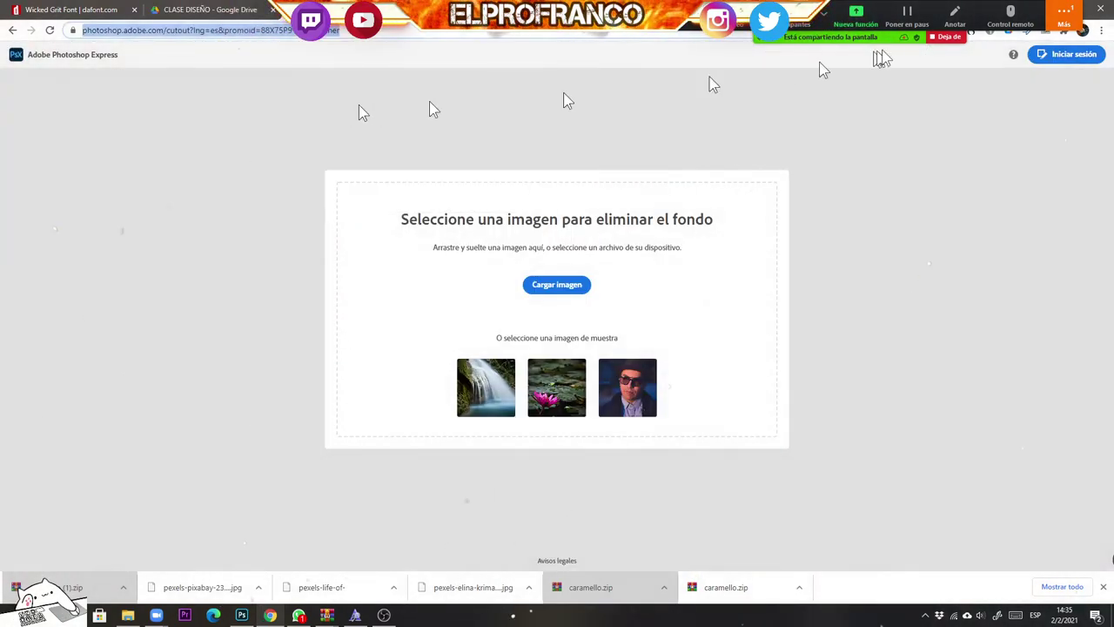
pyautogui.click(1064, 15)
pyautogui.click(1009, 41)
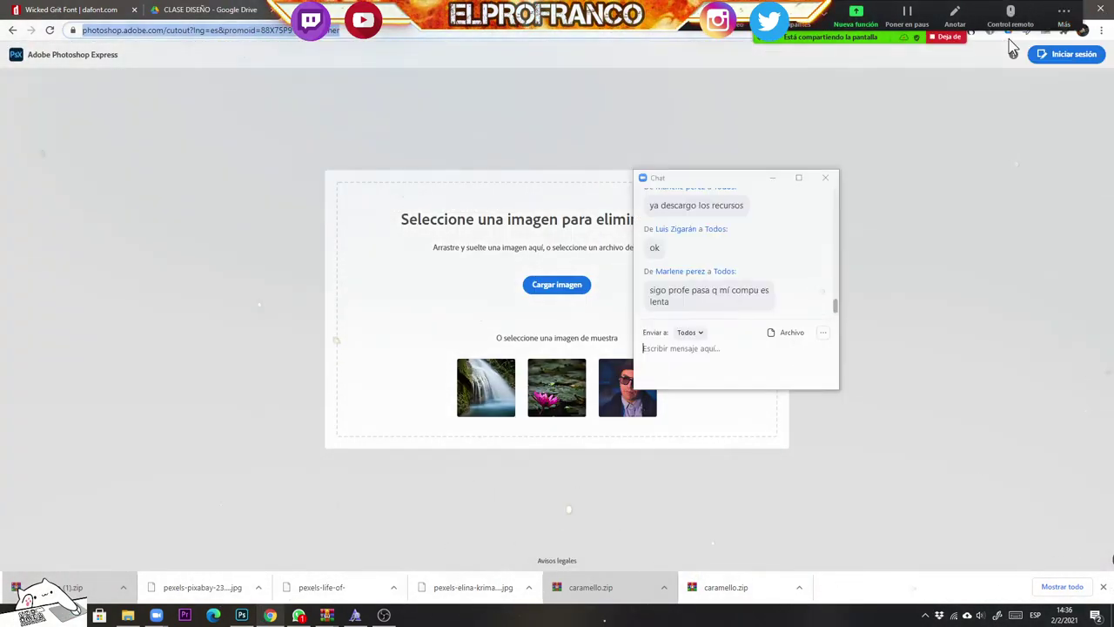
pyautogui.click(697, 361)
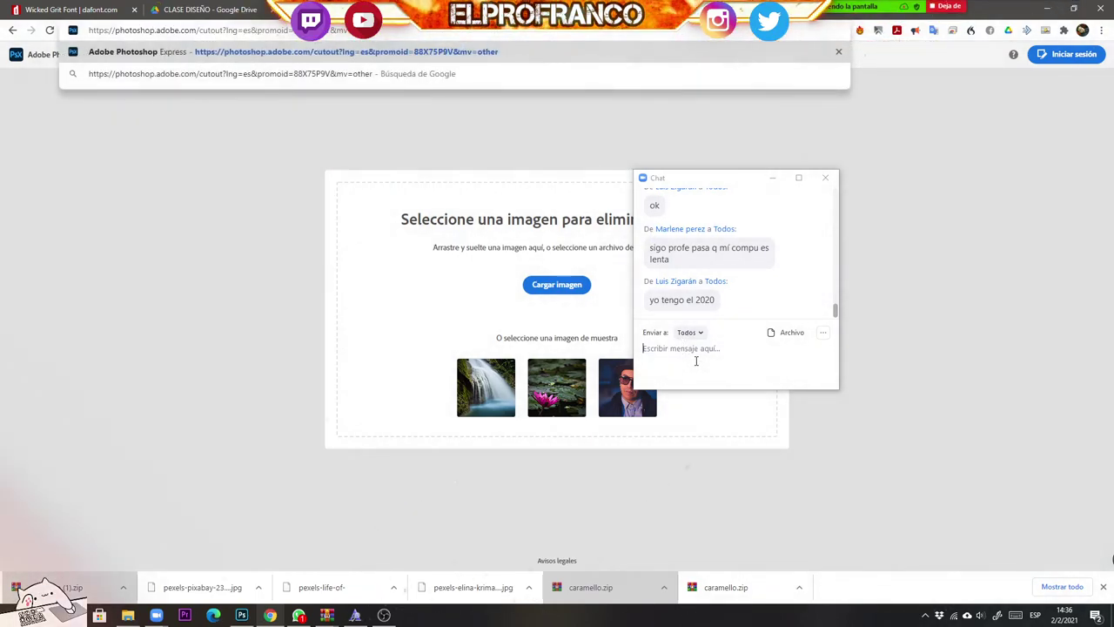
pyautogui.write('https://photoshop.adobe.com/cutout?lng=es&promoid=88X75P9V&mv=other')
pyautogui.press('Return')
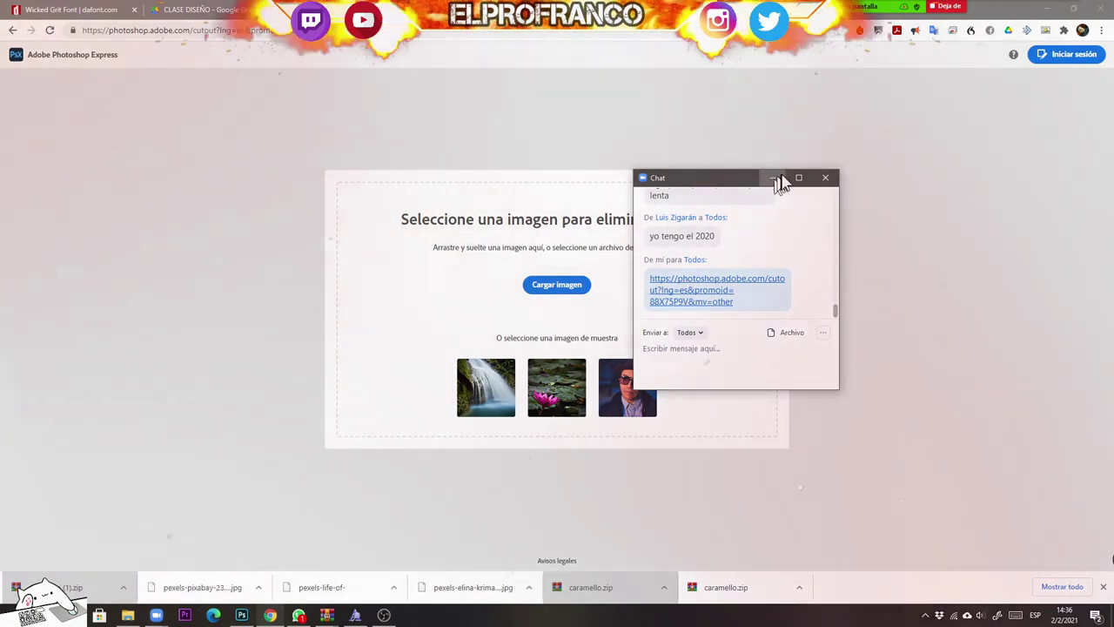
pyautogui.click(772, 178)
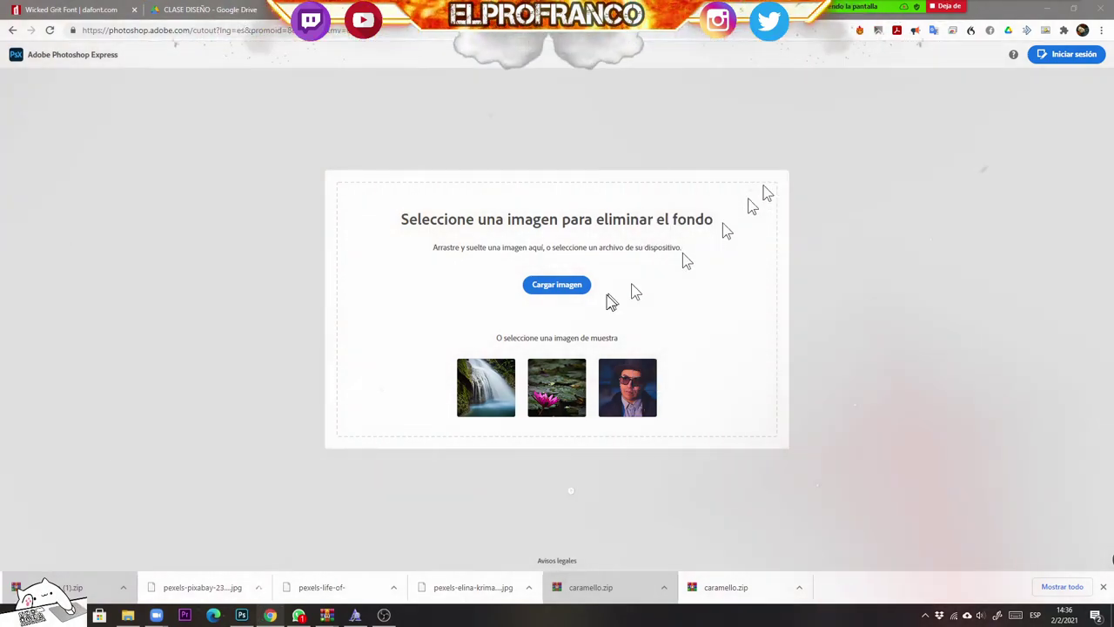
# Step: Upload CHICA.png from Acceso rápido into the online remover
pyautogui.click(557, 285)
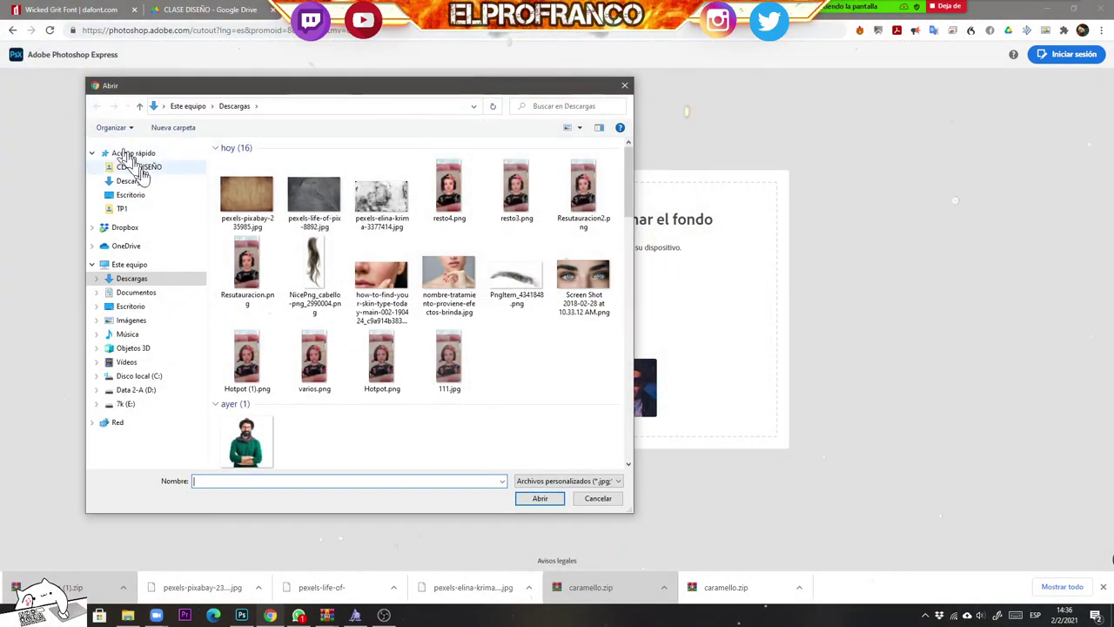
pyautogui.click(131, 153)
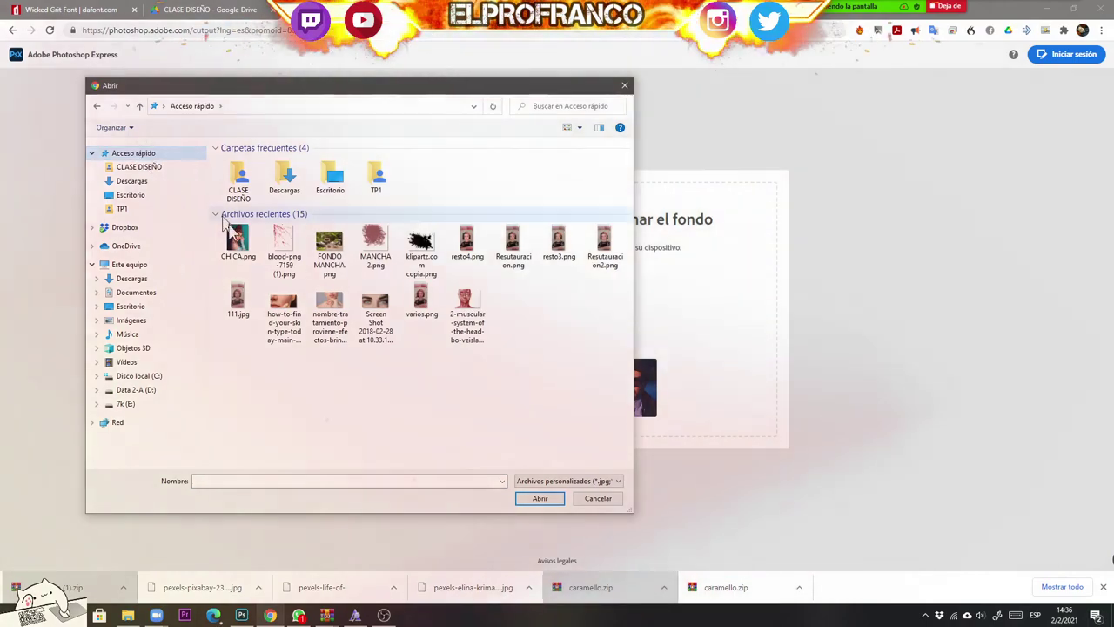
pyautogui.doubleClick(237, 239)
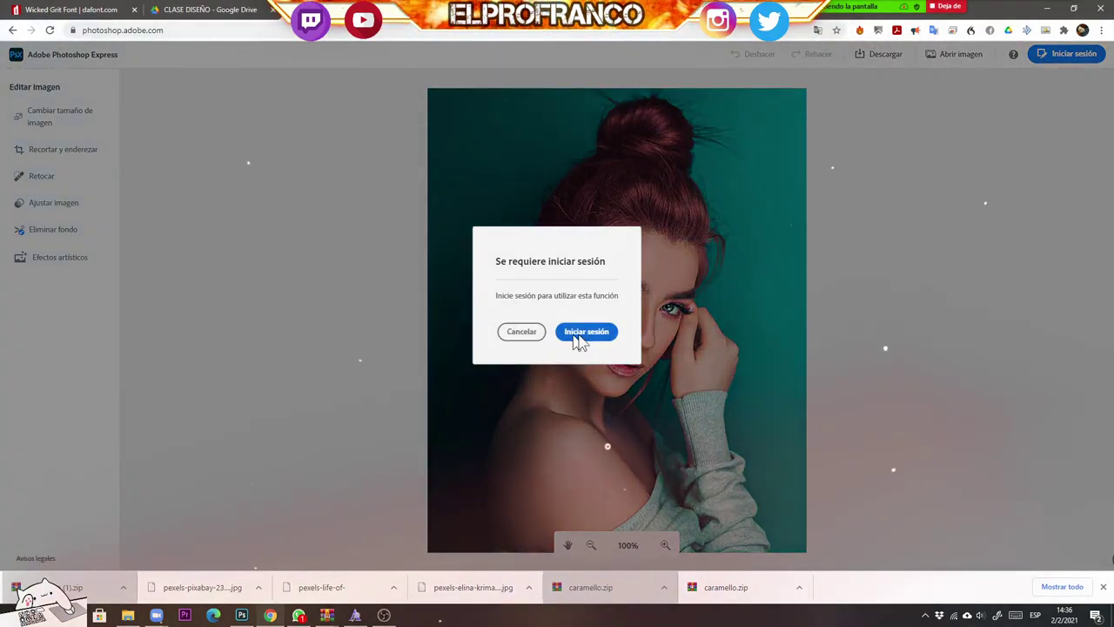
# Step: Sign in to Adobe Photoshop Express with a Google account
pyautogui.click(581, 331)
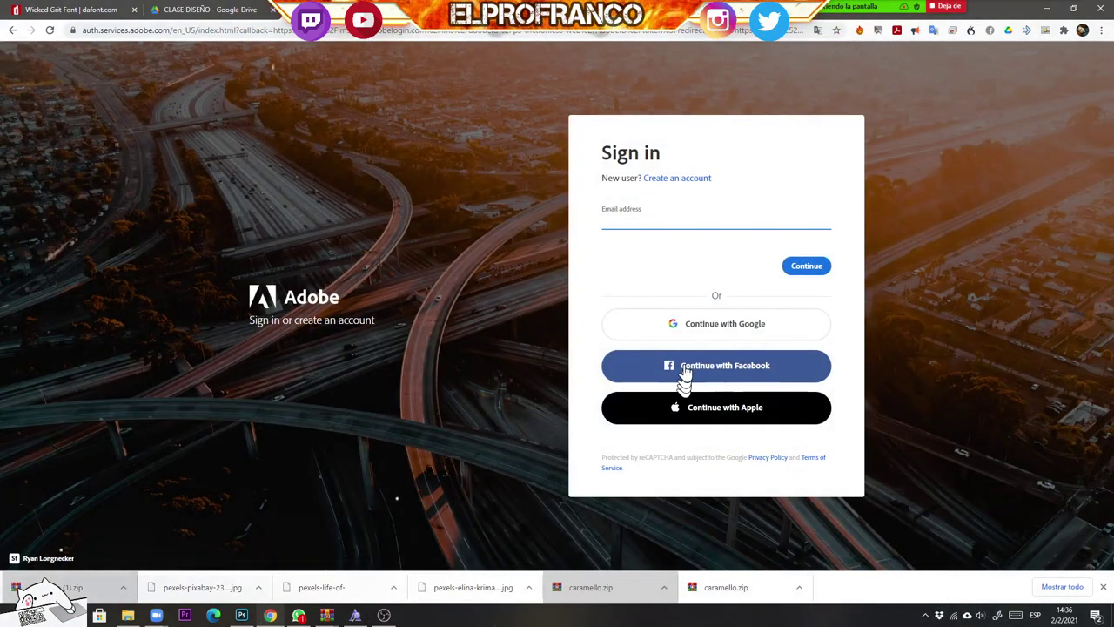
pyautogui.click(668, 323)
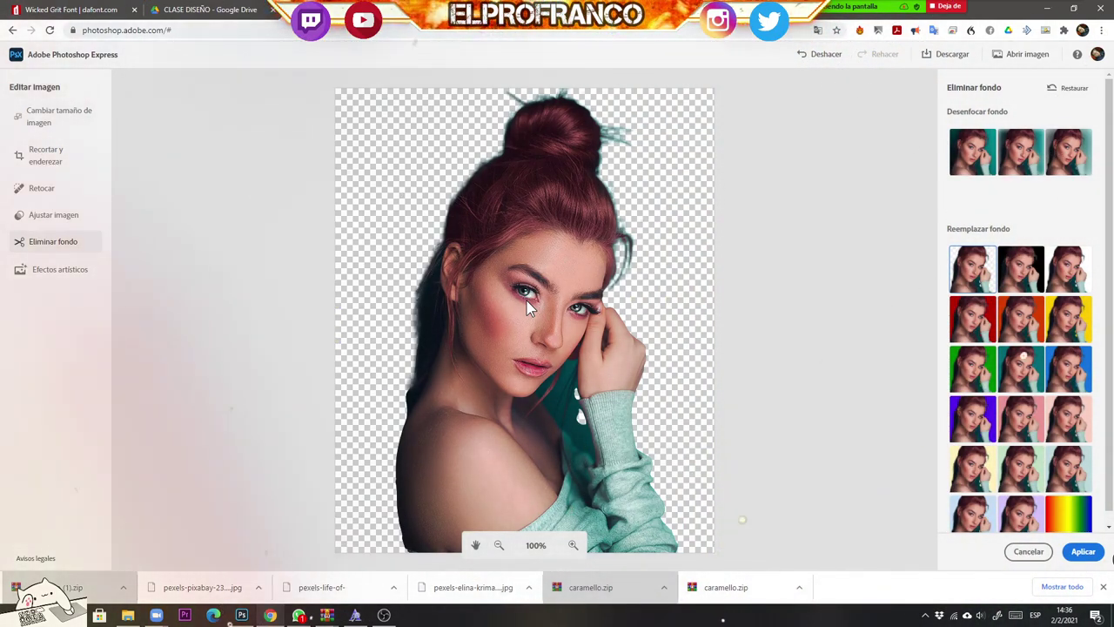
# Step: Leave the Pexels download page and bring Photoshop back with the woman still selected on CHICA
pyautogui.click(1063, 12)
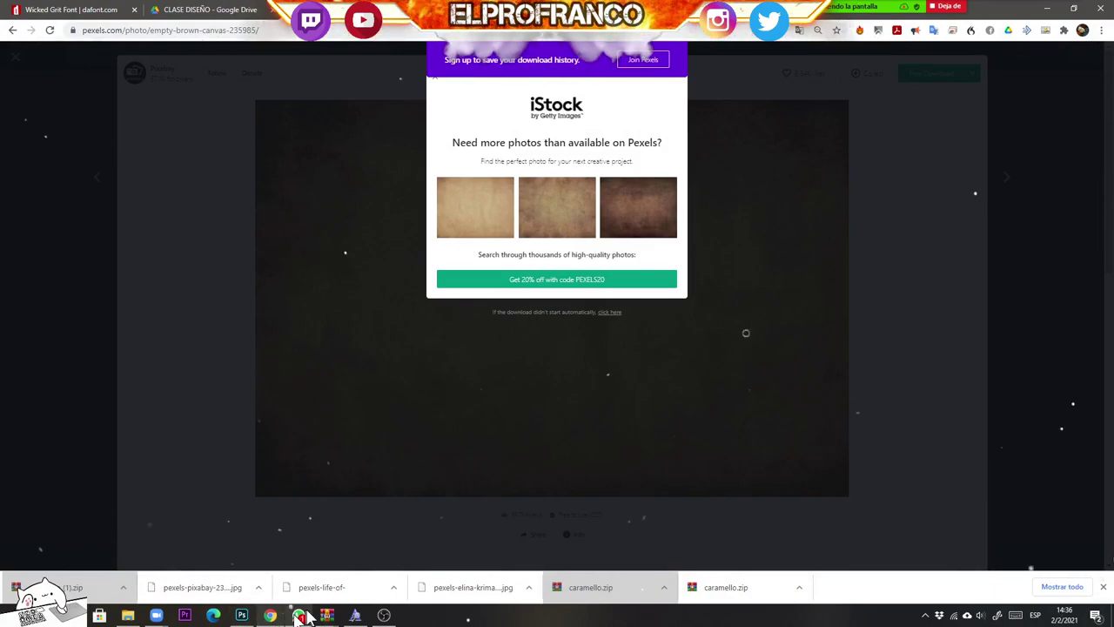
pyautogui.click(242, 615)
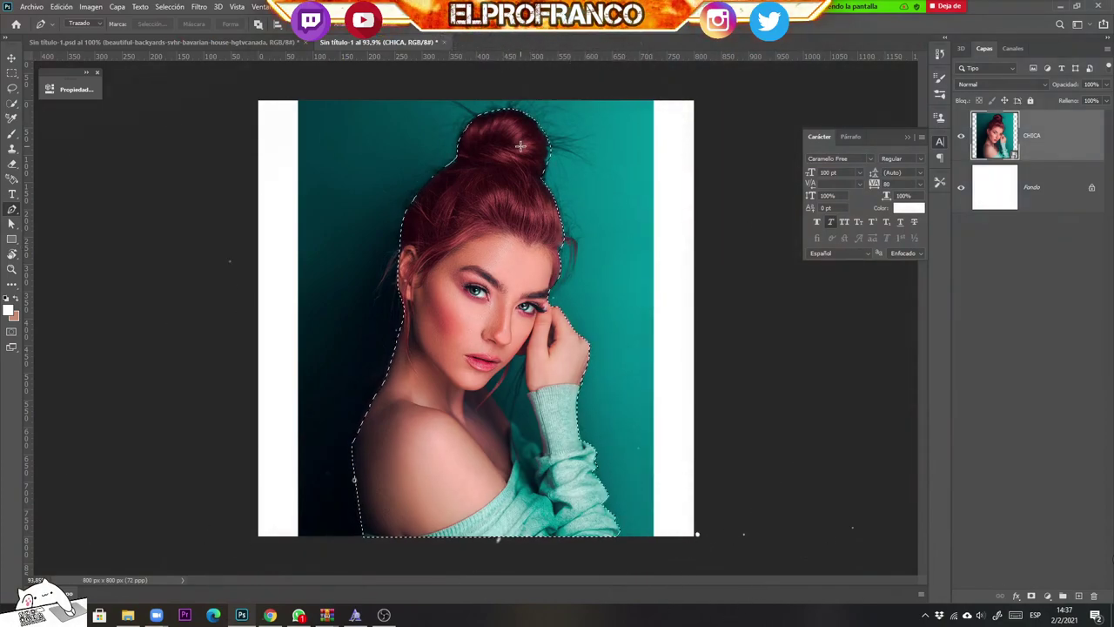
pyautogui.hotkey('ctrl', 'j')
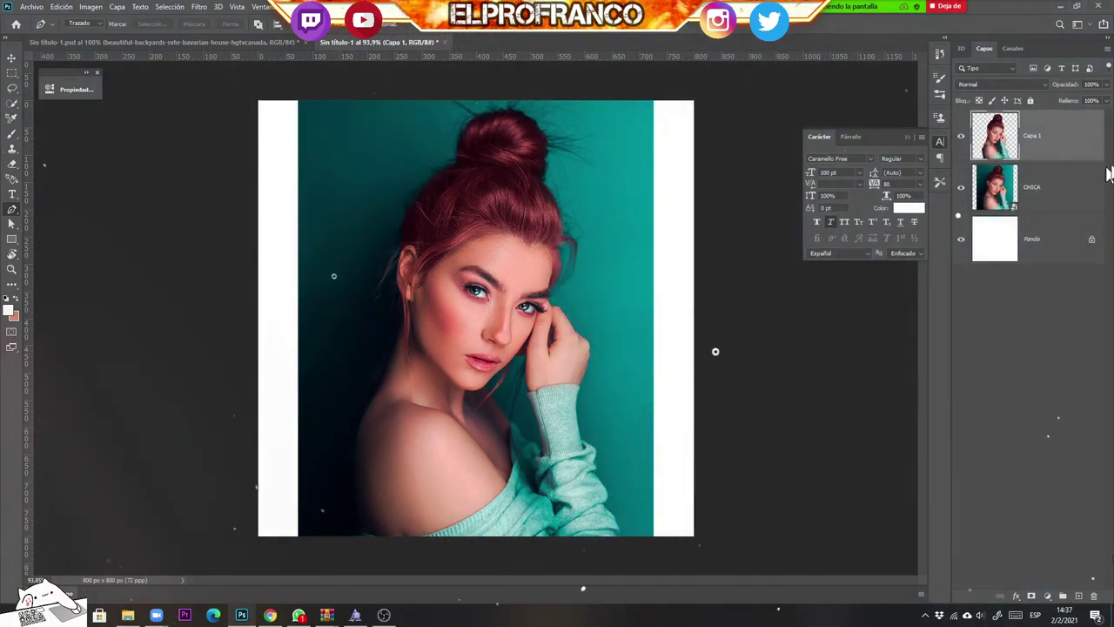
pyautogui.click(961, 188)
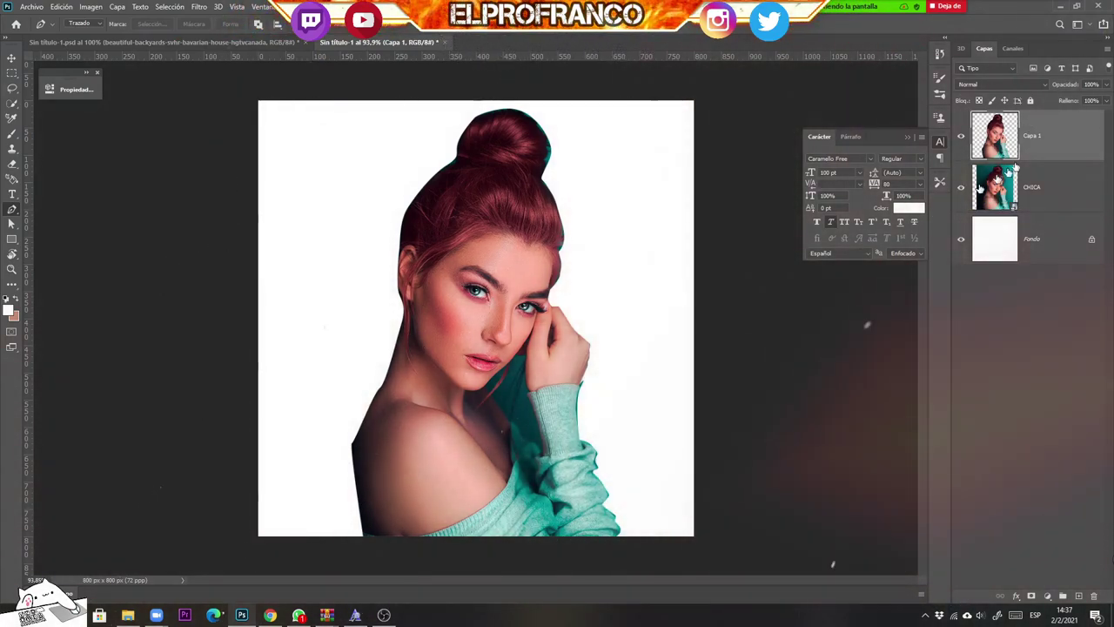
pyautogui.click(961, 188)
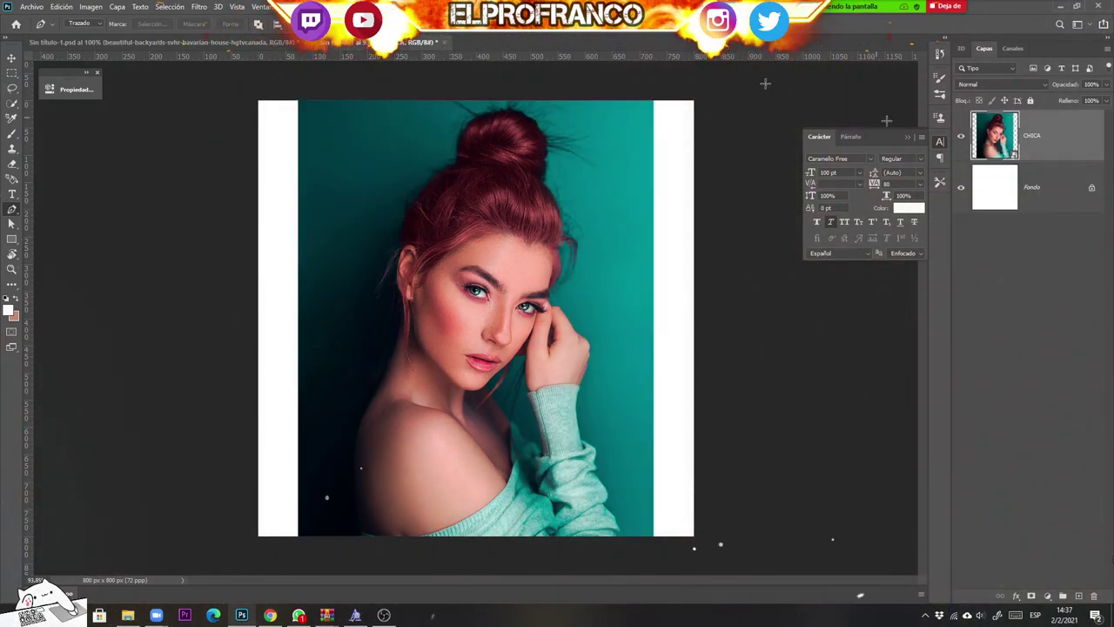
pyautogui.click(179, 7)
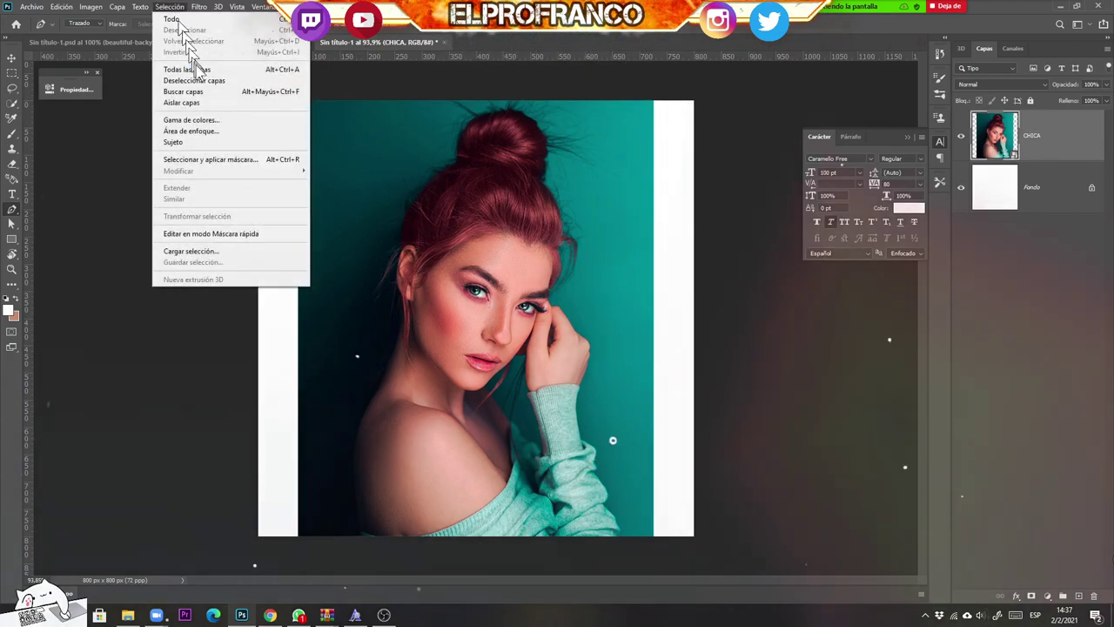
pyautogui.click(178, 142)
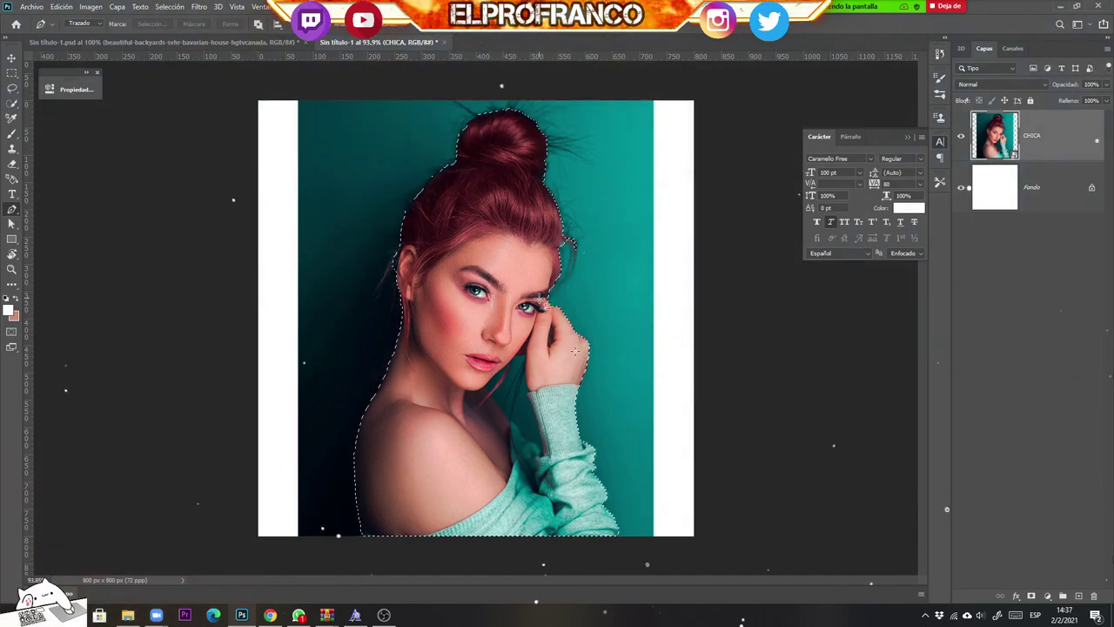
pyautogui.scroll(3, 575, 351)
pyautogui.scroll(-2, 488, 331)
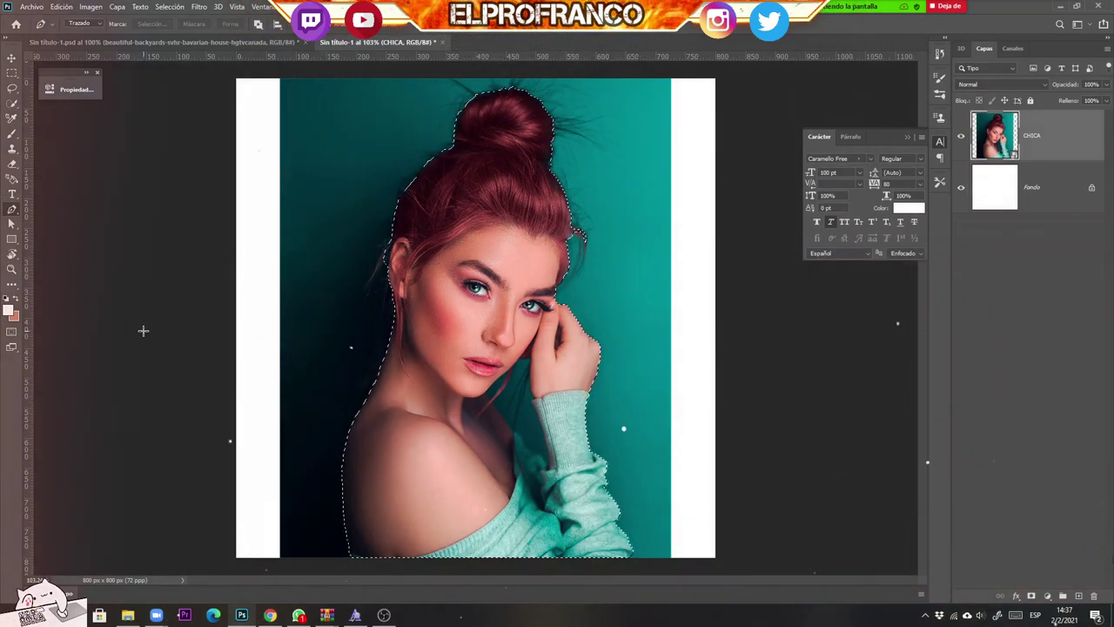
# Step: Refine the woman's hair edges in Select and Mask with the Refine Edge Brush, then apply
pyautogui.click(163, 9)
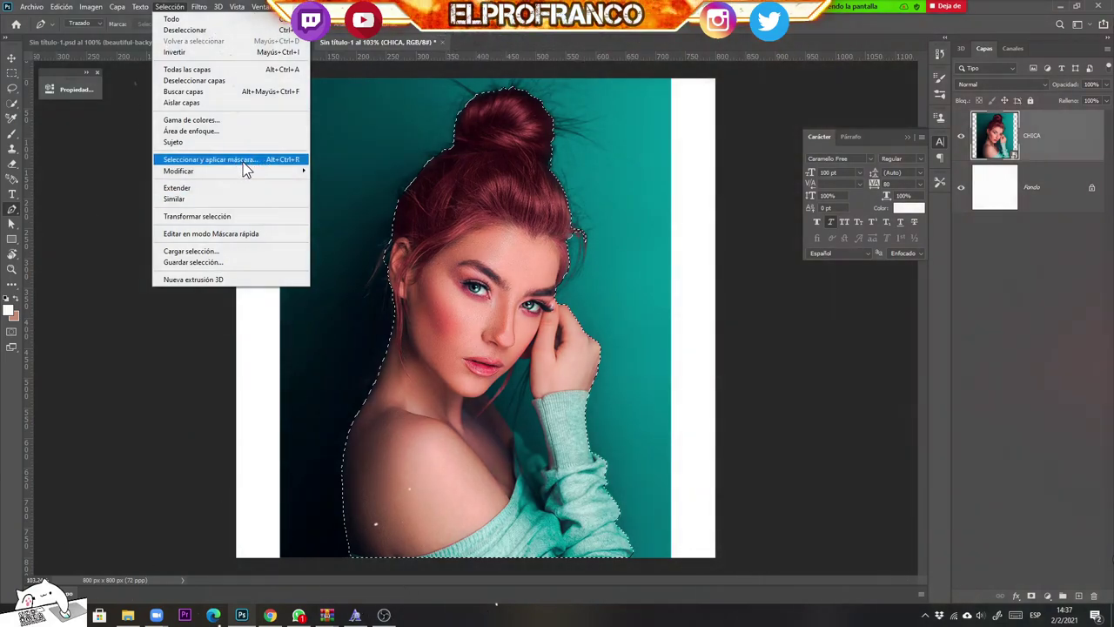
pyautogui.click(244, 163)
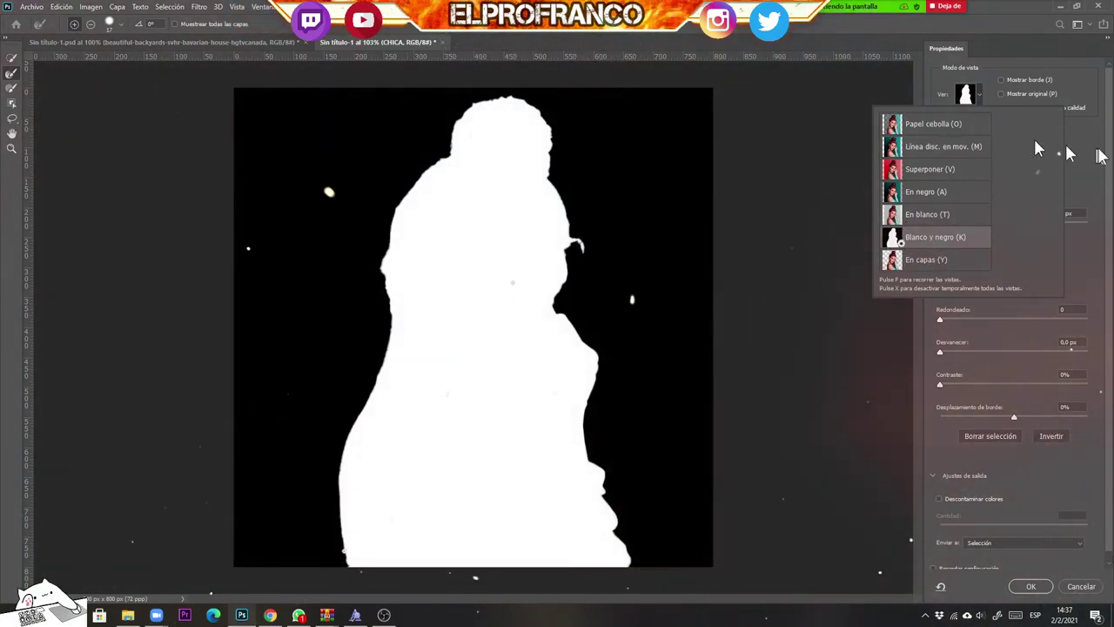
pyautogui.click(934, 238)
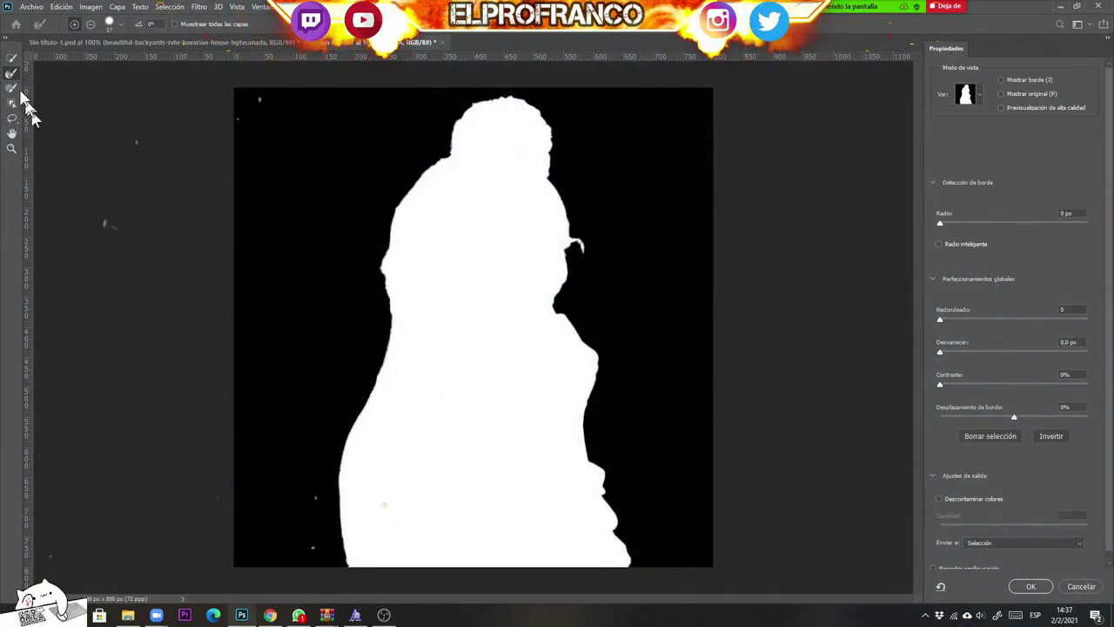
pyautogui.click(11, 77)
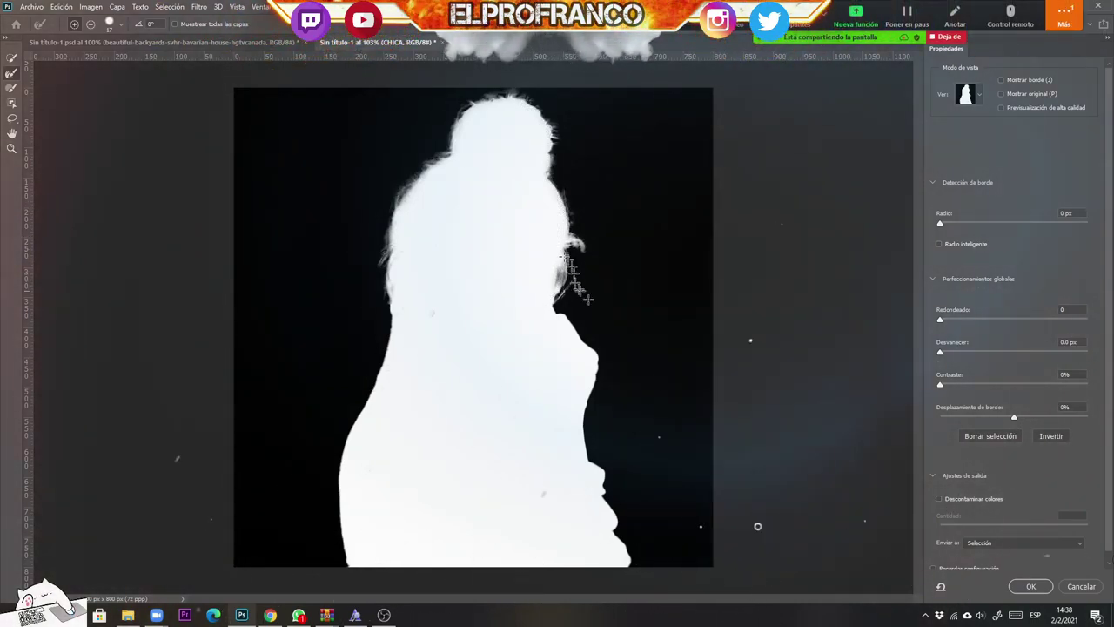
pyautogui.click(1031, 586)
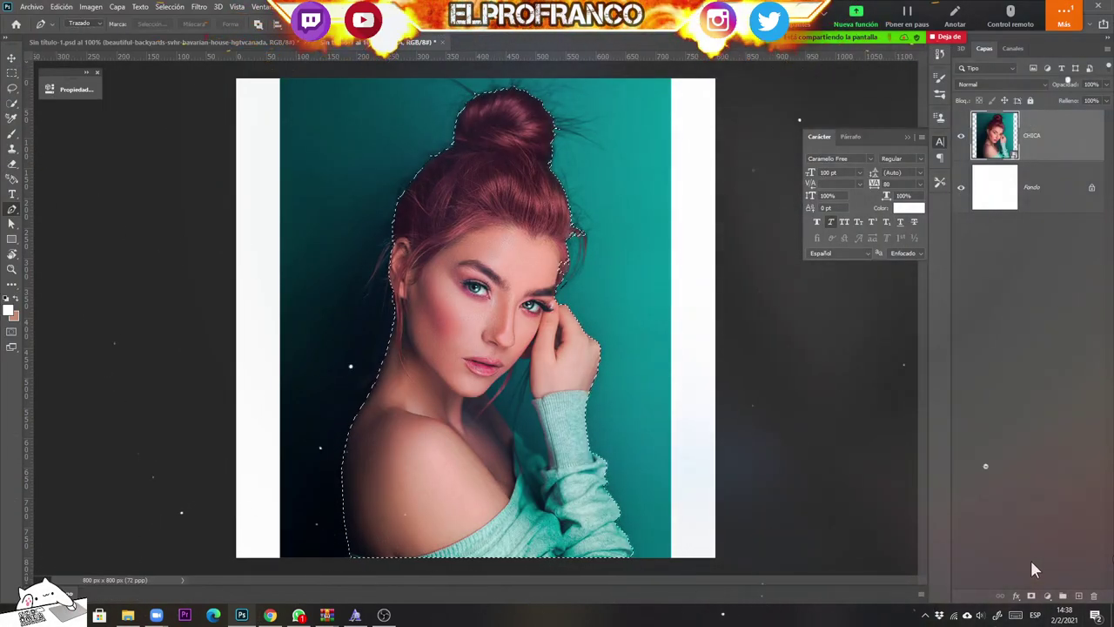
# Step: Copy the selected woman onto Capa 1 and remove the original CHICA layer
pyautogui.hotkey('ctrl', 'j')
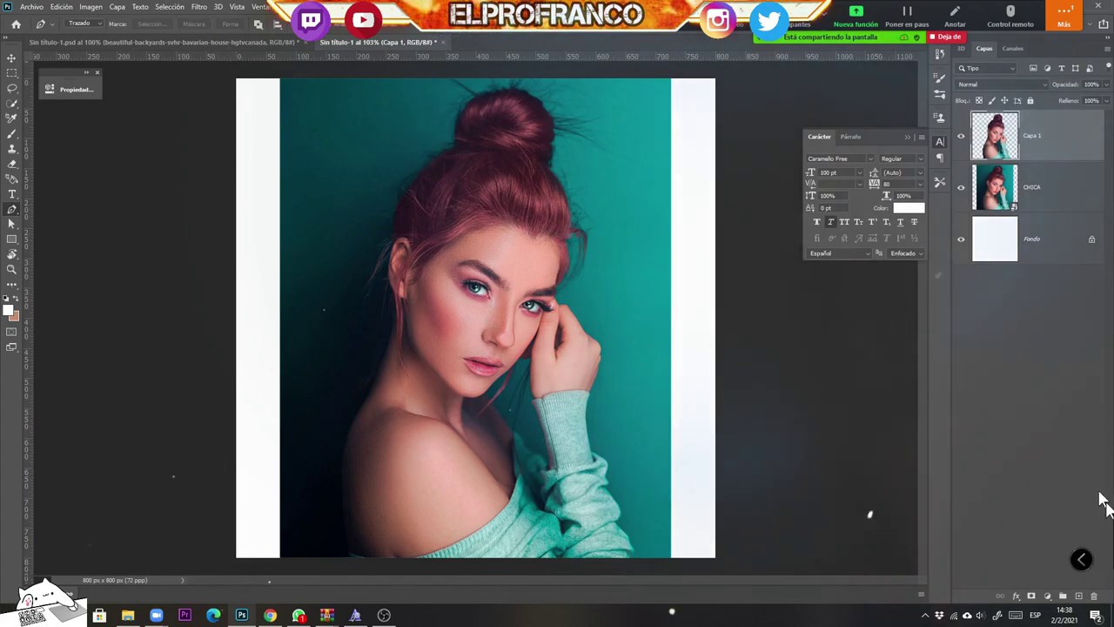
pyautogui.click(960, 187)
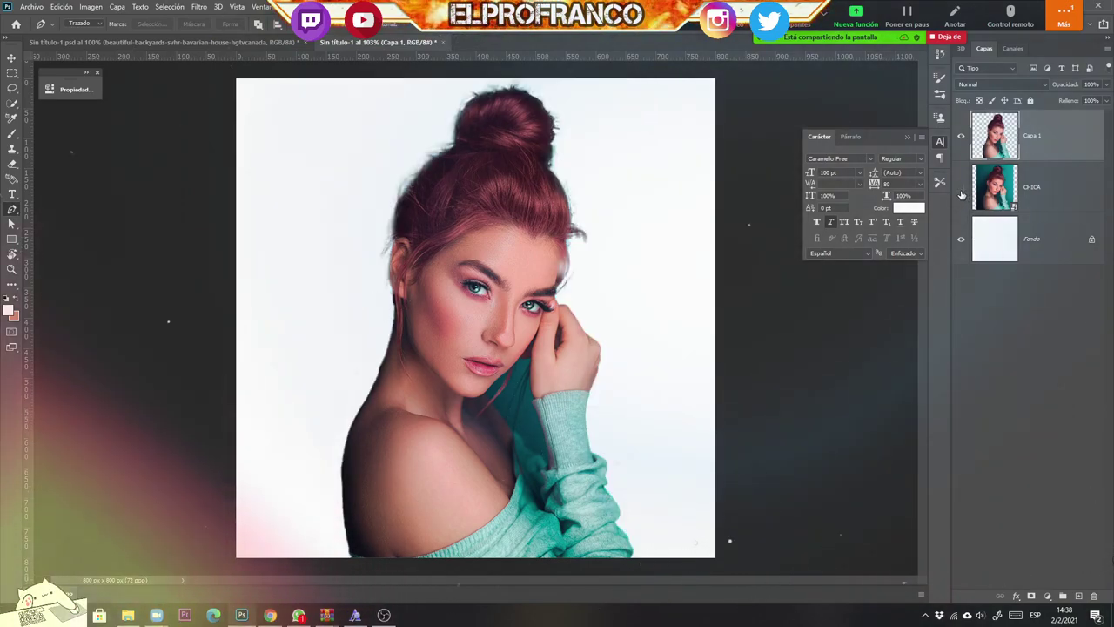
pyautogui.click(1050, 187)
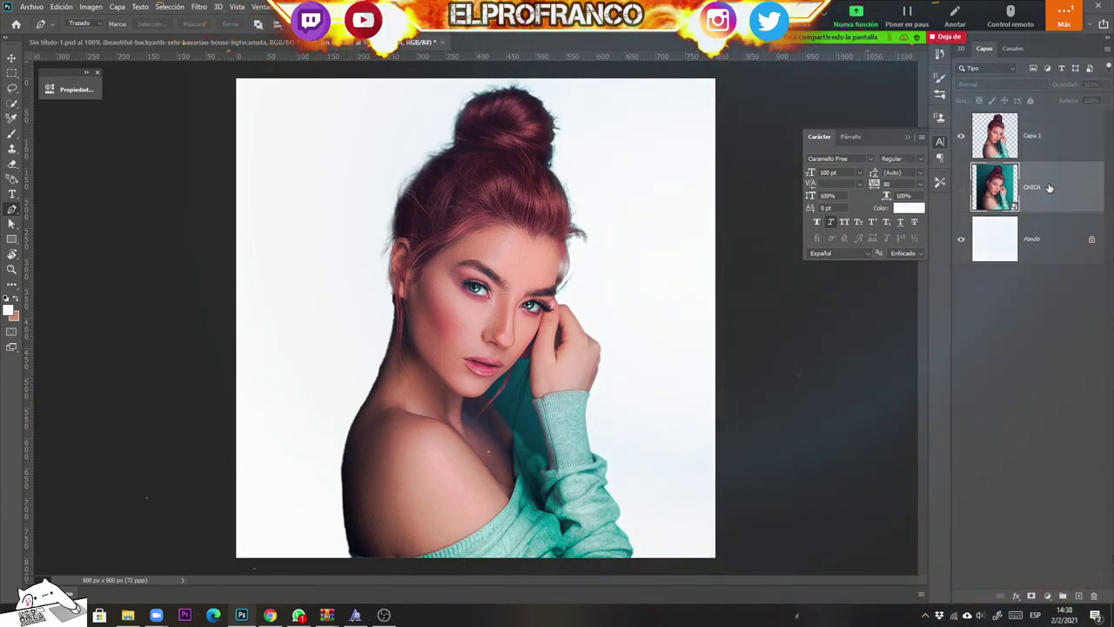
pyautogui.press('Delete')
pyautogui.scroll(1, 592, 489)
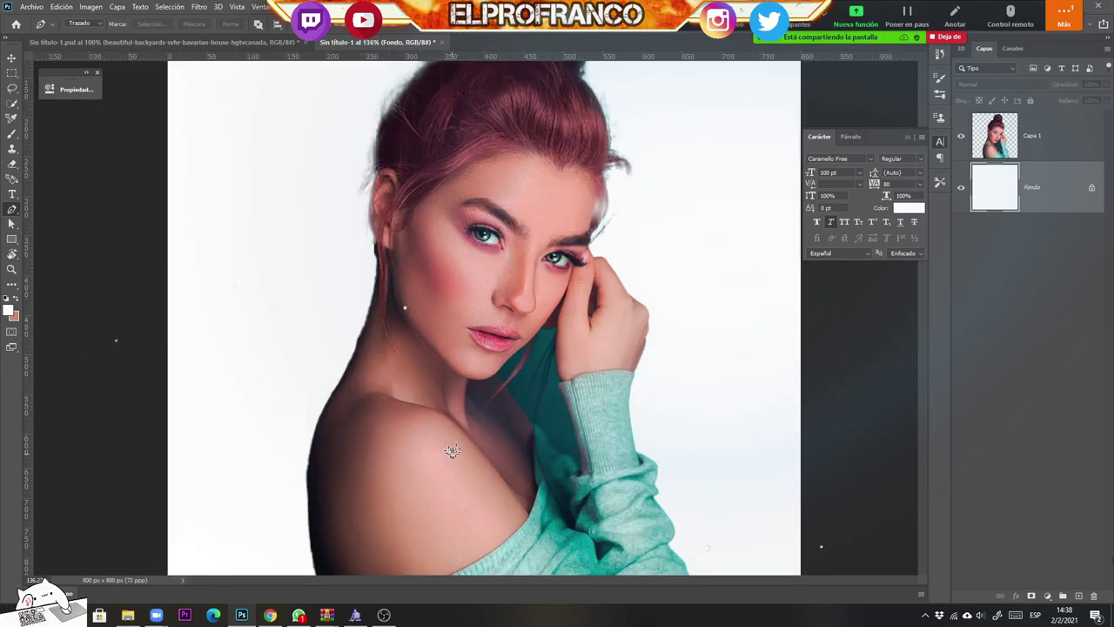
pyautogui.scroll(1, 448, 453)
pyautogui.scroll(1, 522, 435)
pyautogui.scroll(1, 544, 387)
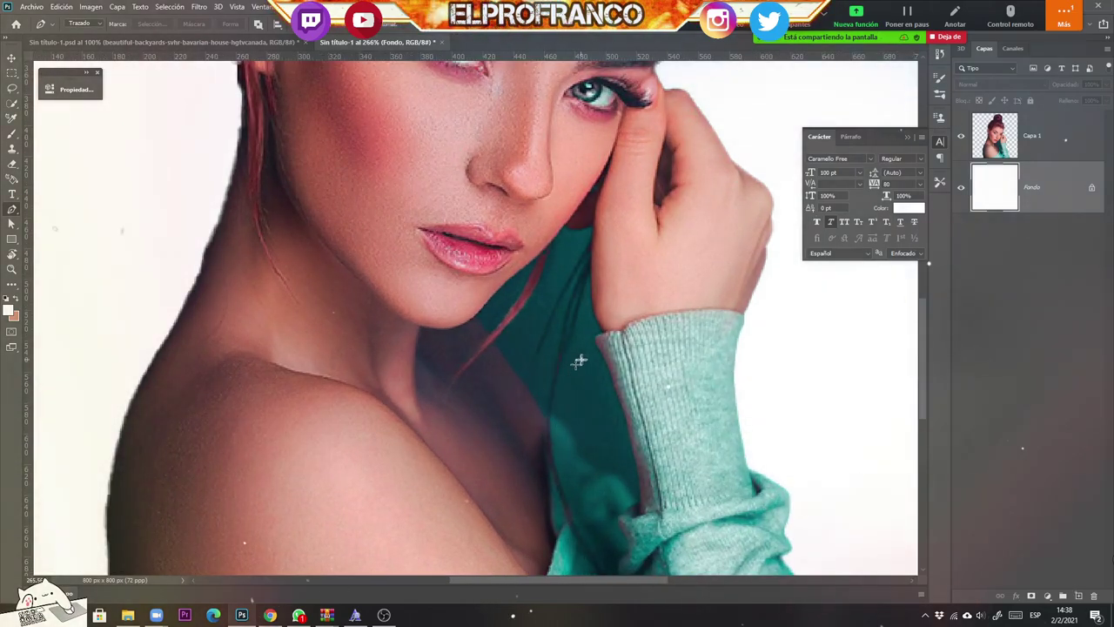
# Step: Magic Wand-select the teal patch beside the neck, working on Capa 1
pyautogui.click(15, 105)
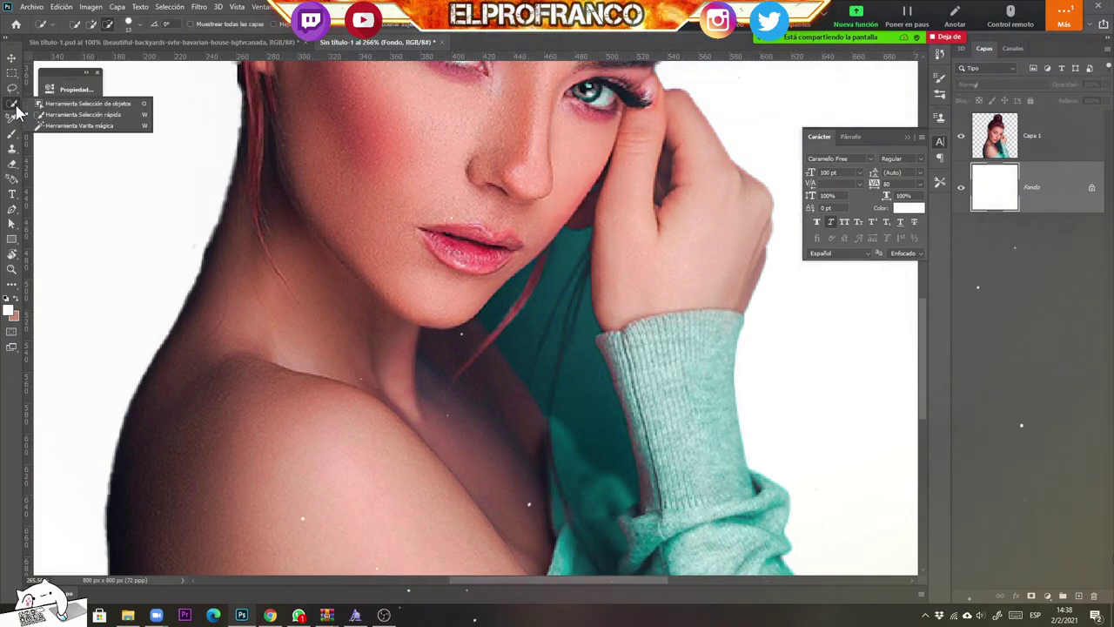
pyautogui.click(85, 126)
pyautogui.click(614, 444)
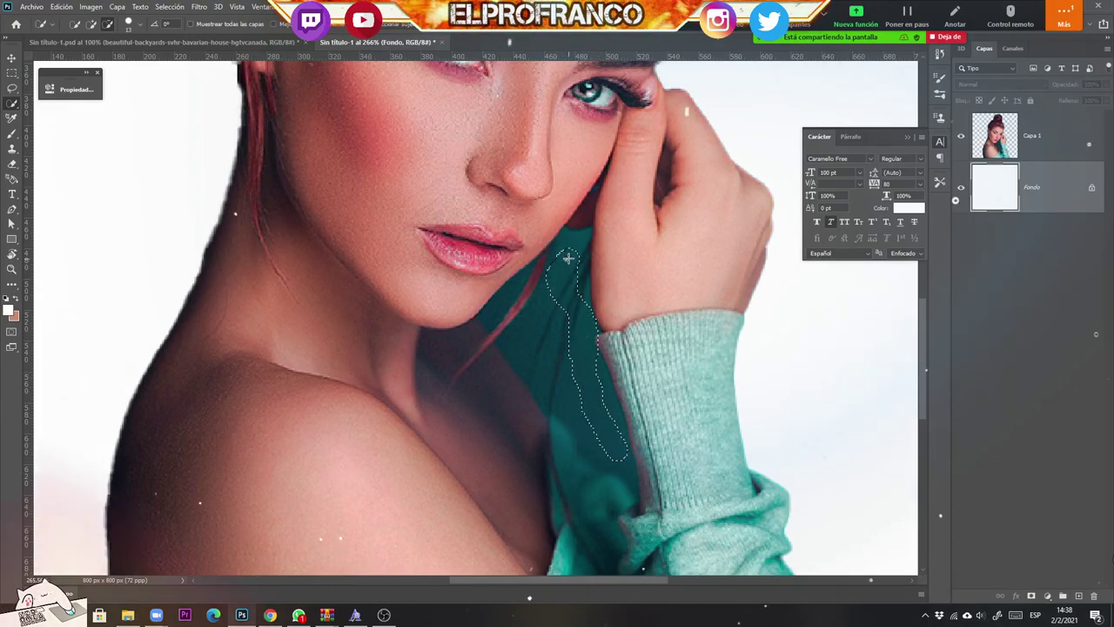
pyautogui.click(548, 279)
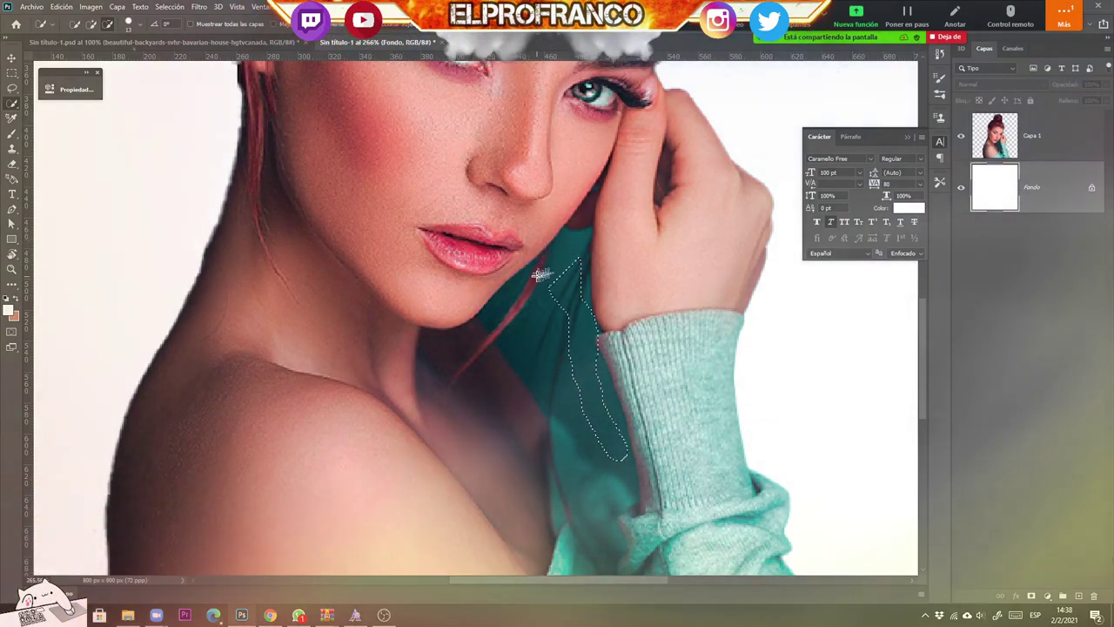
pyautogui.click(1062, 139)
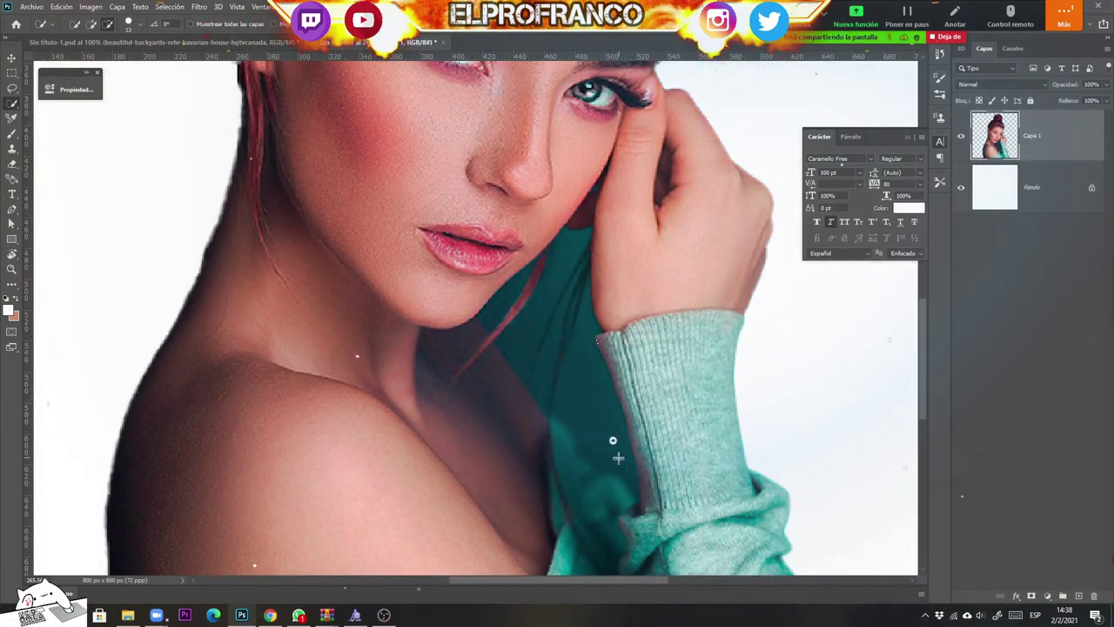
# Step: Lasso the teal gap between neck and sleeve and delete it
pyautogui.click(91, 24)
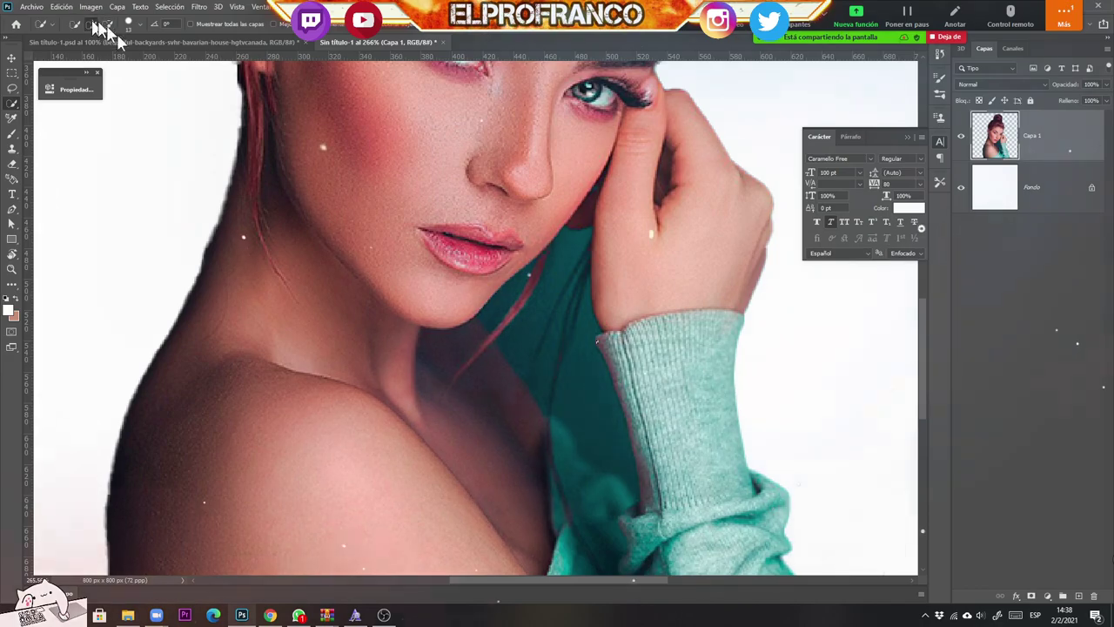
pyautogui.moveTo(640, 462)
pyautogui.mouseDown()
pyautogui.moveTo(594, 438)
pyautogui.moveTo(539, 369)
pyautogui.moveTo(516, 305)
pyautogui.mouseUp()
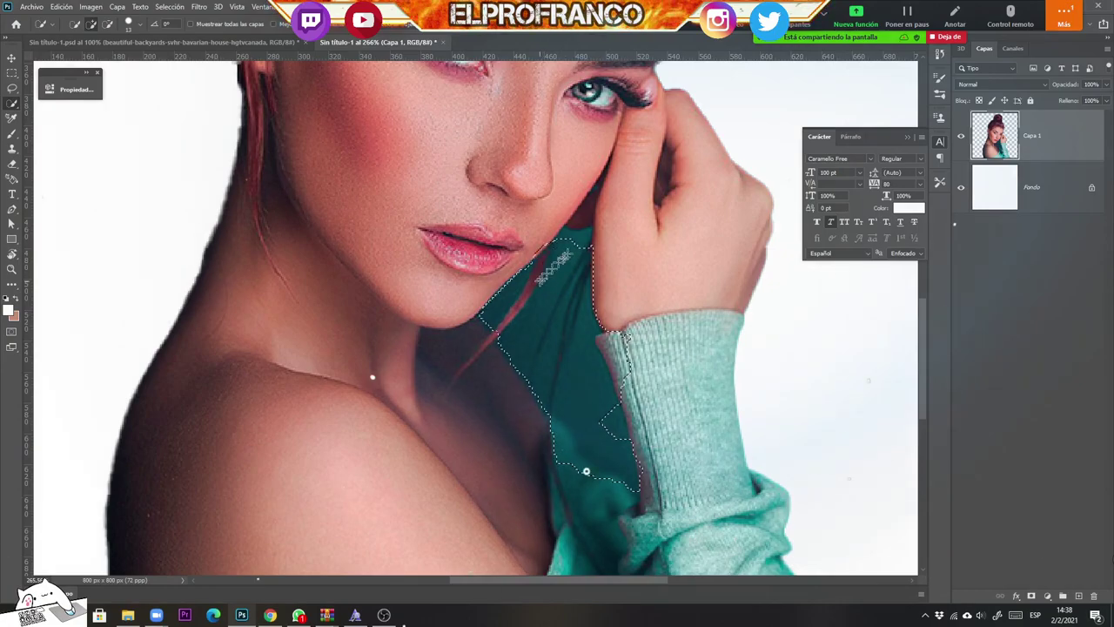
pyautogui.scroll(-2, 502, 287)
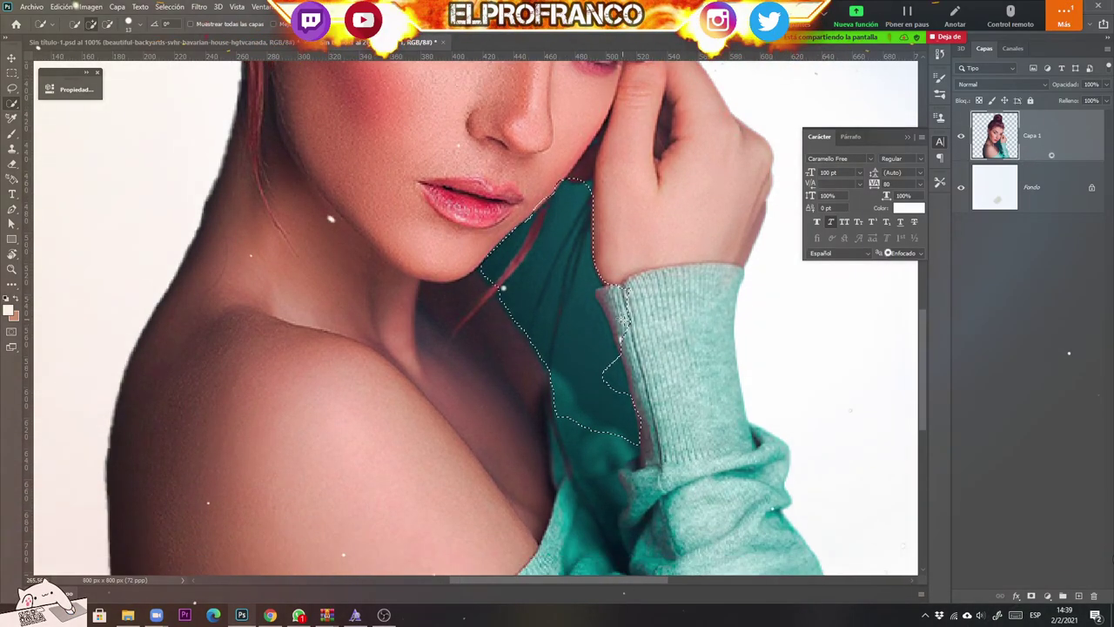
pyautogui.scroll(-2, 620, 324)
pyautogui.scroll(-2, 618, 327)
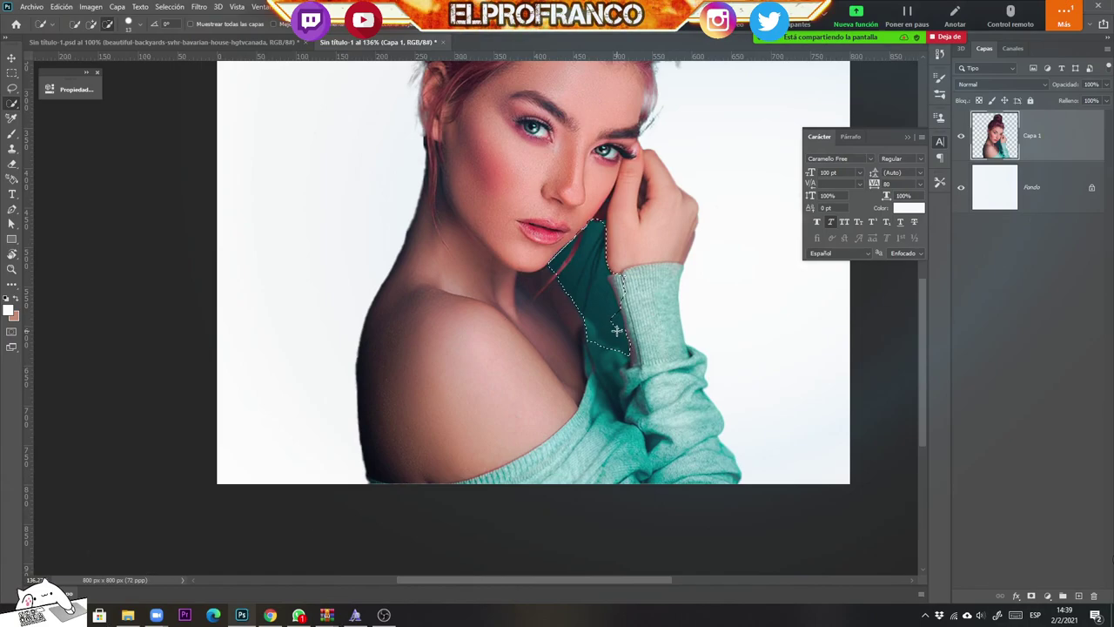
pyautogui.scroll(1, 616, 329)
pyautogui.scroll(2, 615, 330)
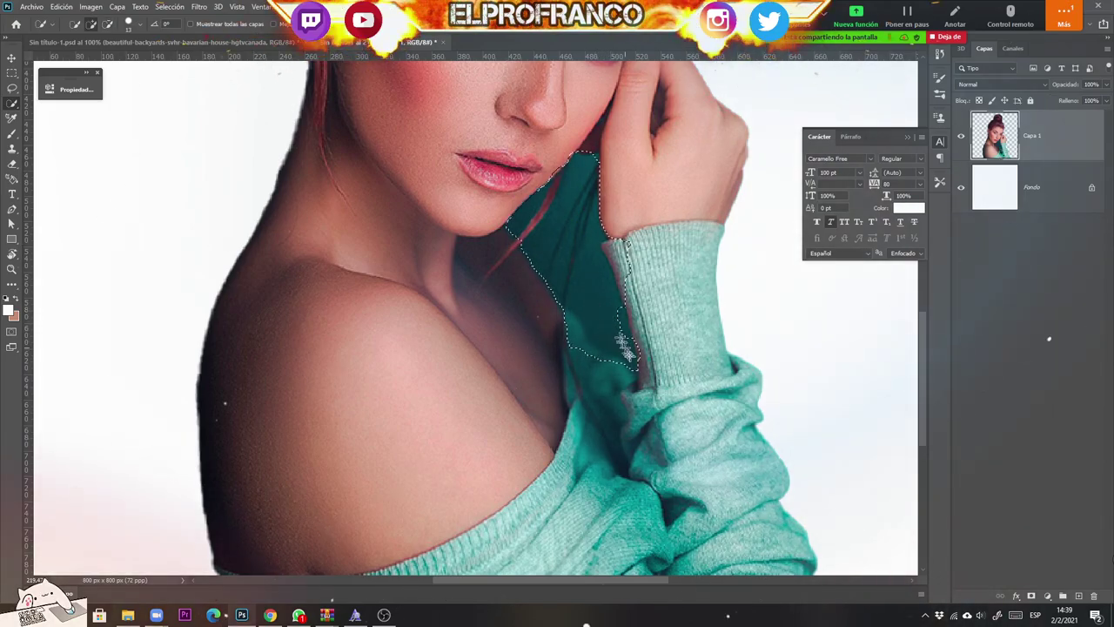
pyautogui.moveTo(616, 330); pyautogui.dragTo(665, 383)
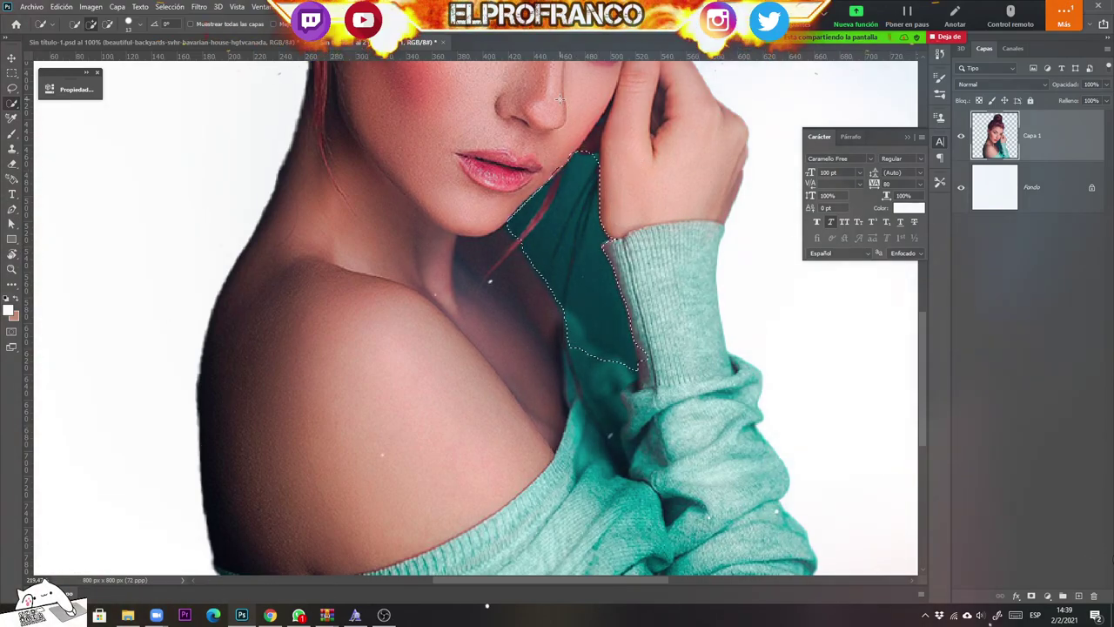
pyautogui.press('Delete')
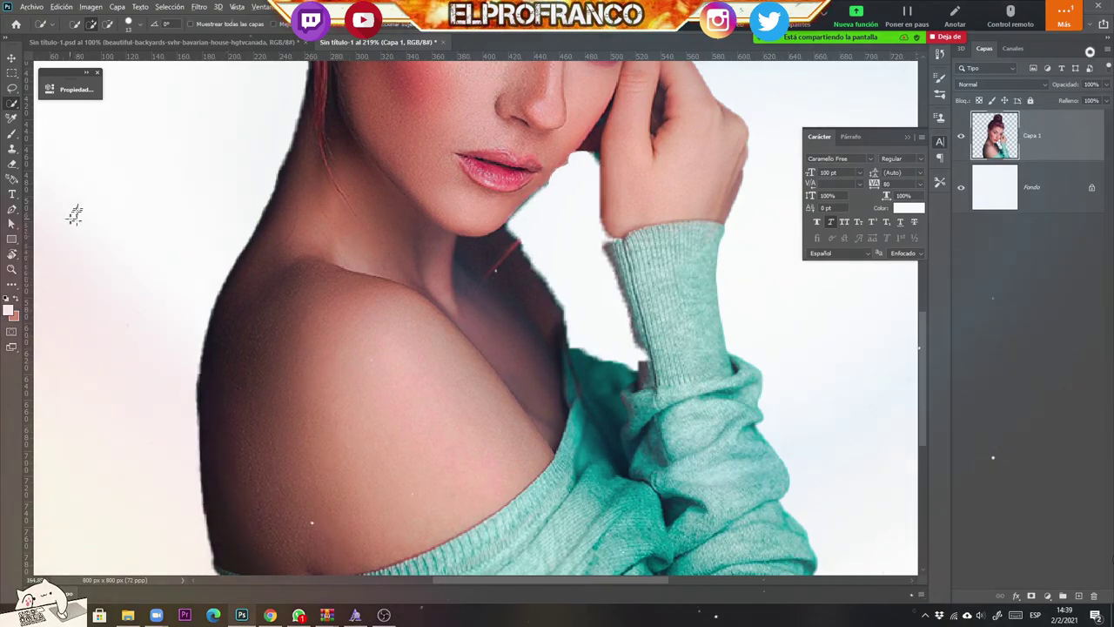
# Step: Set up the Eraser with a 100% hardness brush
pyautogui.scroll(-3, 442, 218)
pyautogui.scroll(-2, 442, 219)
pyautogui.scroll(1, 468, 275)
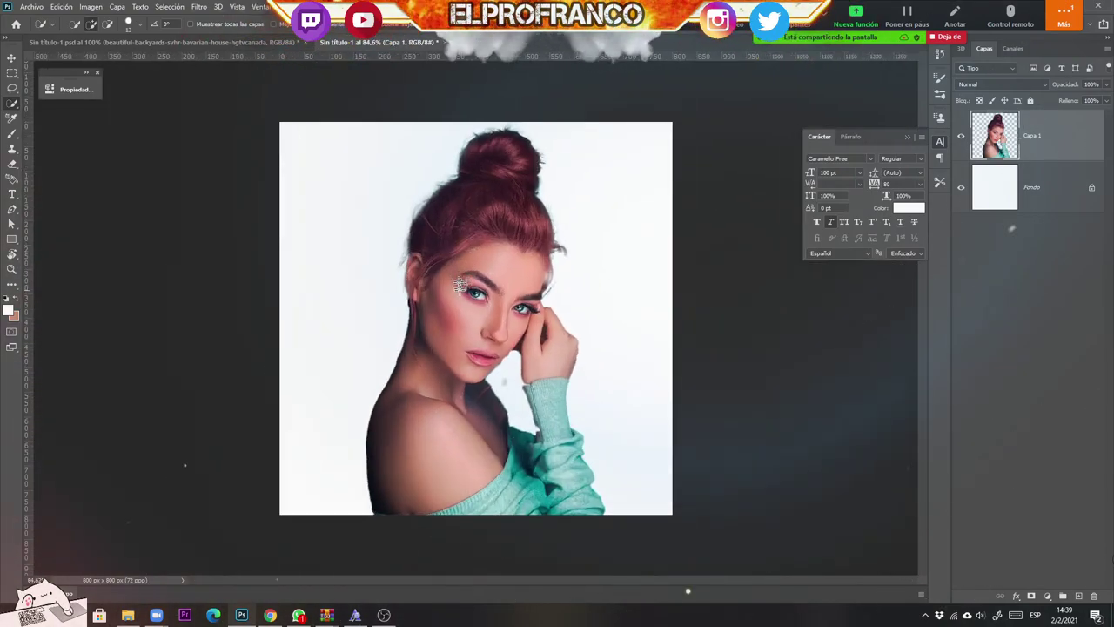
pyautogui.scroll(2, 467, 309)
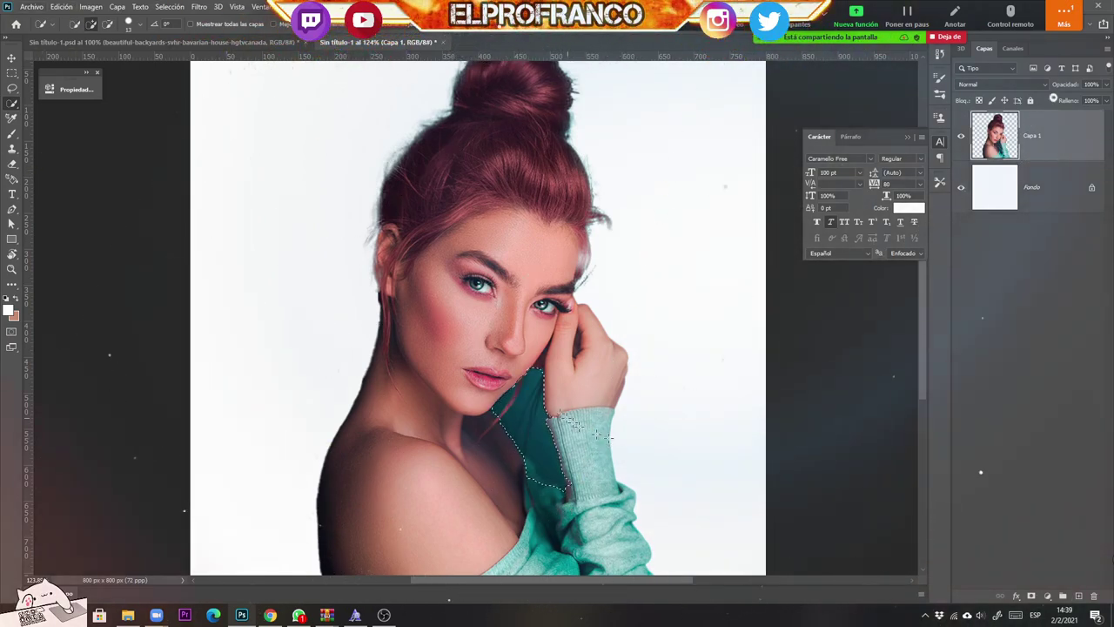
pyautogui.scroll(2, 522, 423)
pyautogui.scroll(2, 522, 427)
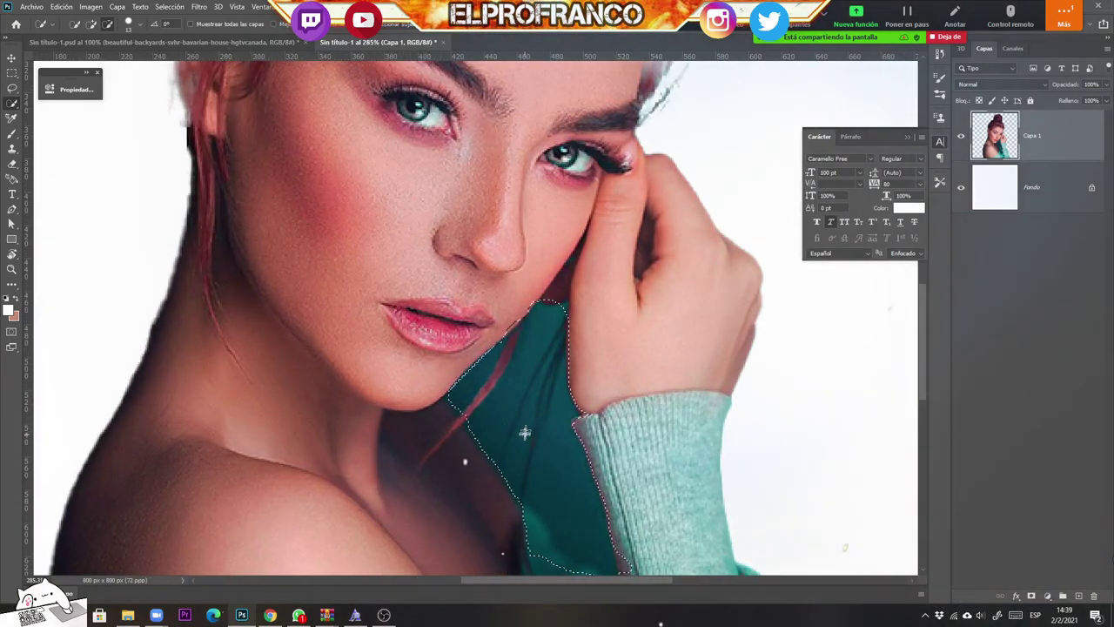
pyautogui.scroll(-1, 525, 432)
pyautogui.scroll(-1, 522, 431)
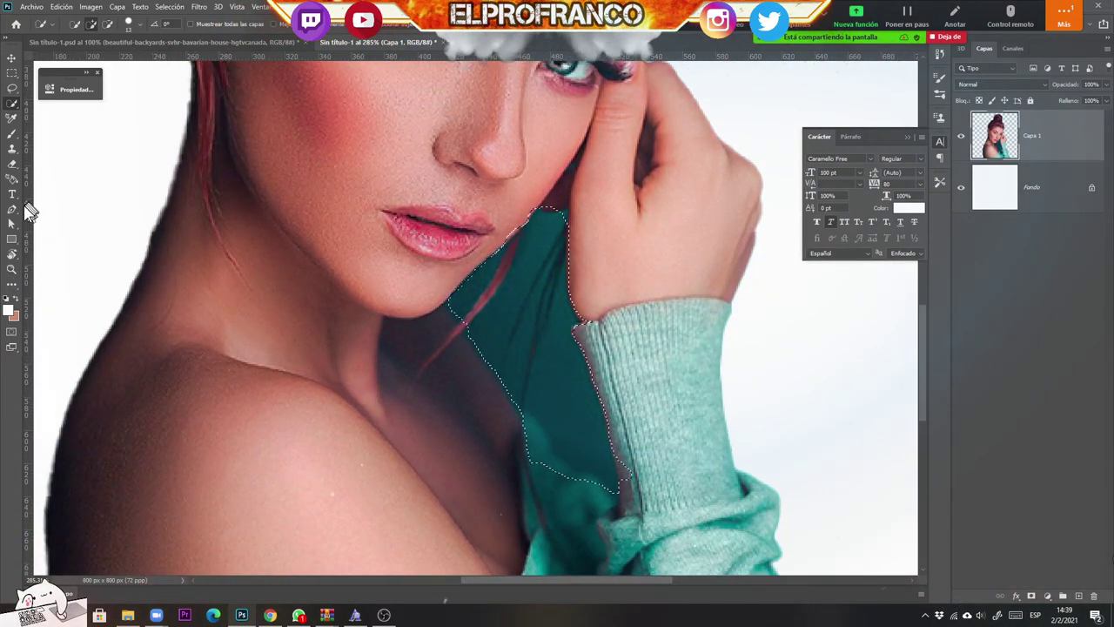
pyautogui.press('e')
pyautogui.rightClick(538, 290)
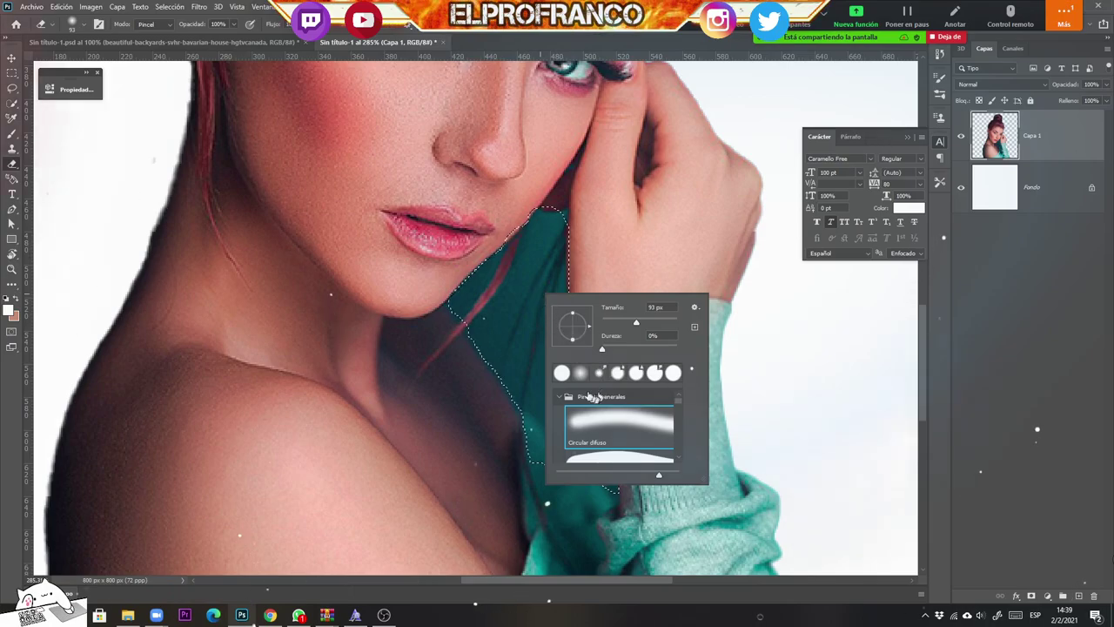
pyautogui.moveTo(633, 352); pyautogui.dragTo(676, 349)
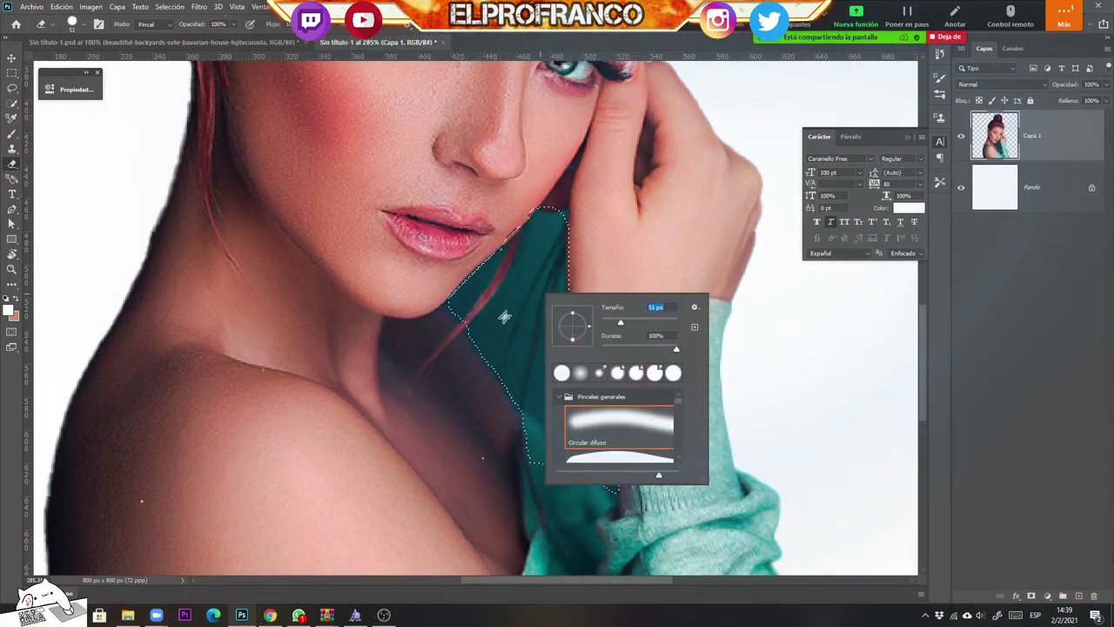
pyautogui.press('Return')
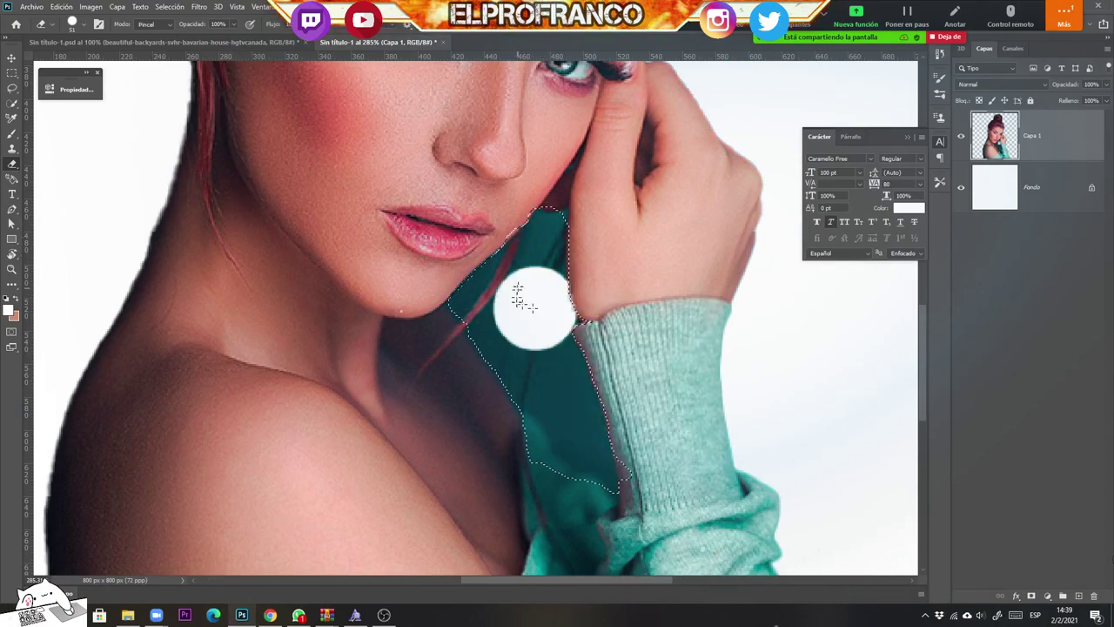
# Step: Erase the teal area inside the selection between the neck and hand
pyautogui.moveTo(518, 296)
pyautogui.mouseDown()
pyautogui.moveTo(527, 278)
pyautogui.moveTo(516, 359)
pyautogui.moveTo(515, 235)
pyautogui.mouseUp()
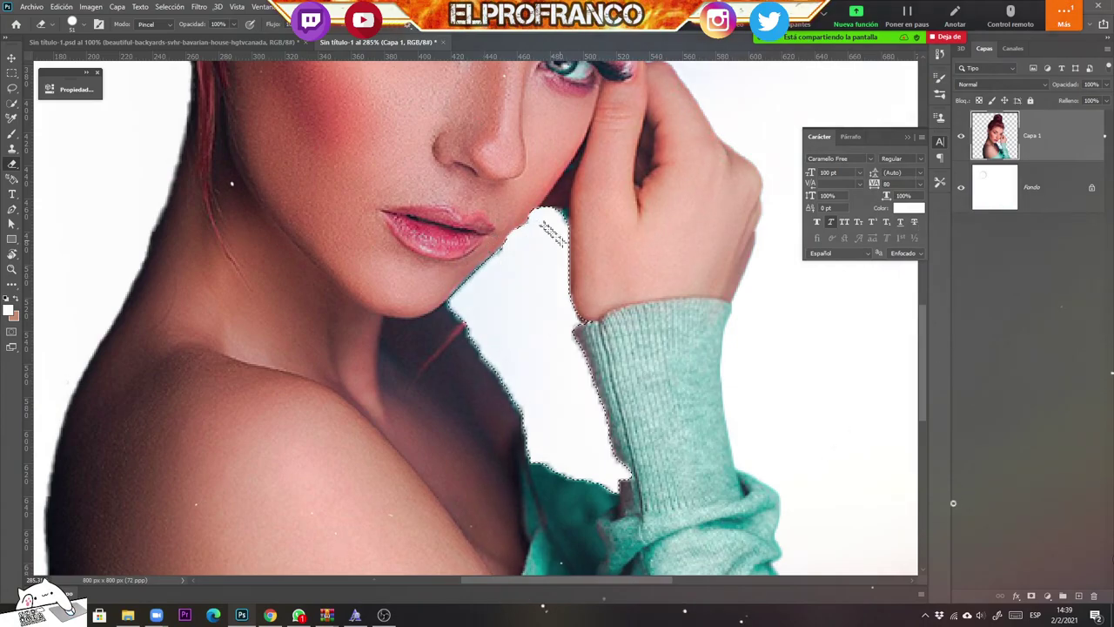
pyautogui.hotkey('alt', 'Tab')
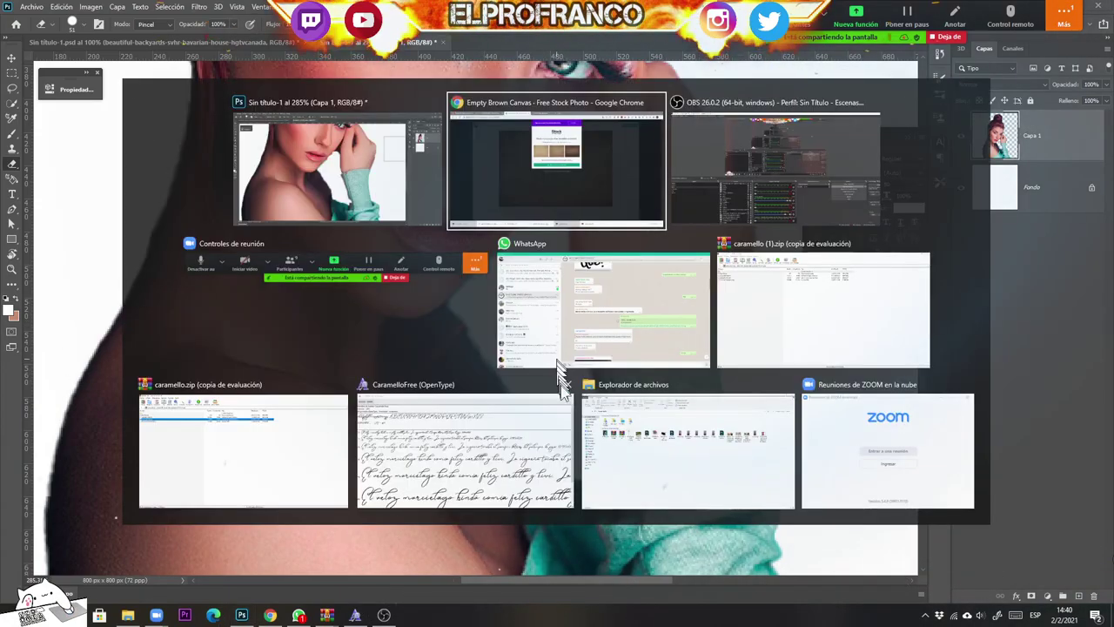
pyautogui.hotkey('alt', 'Tab')
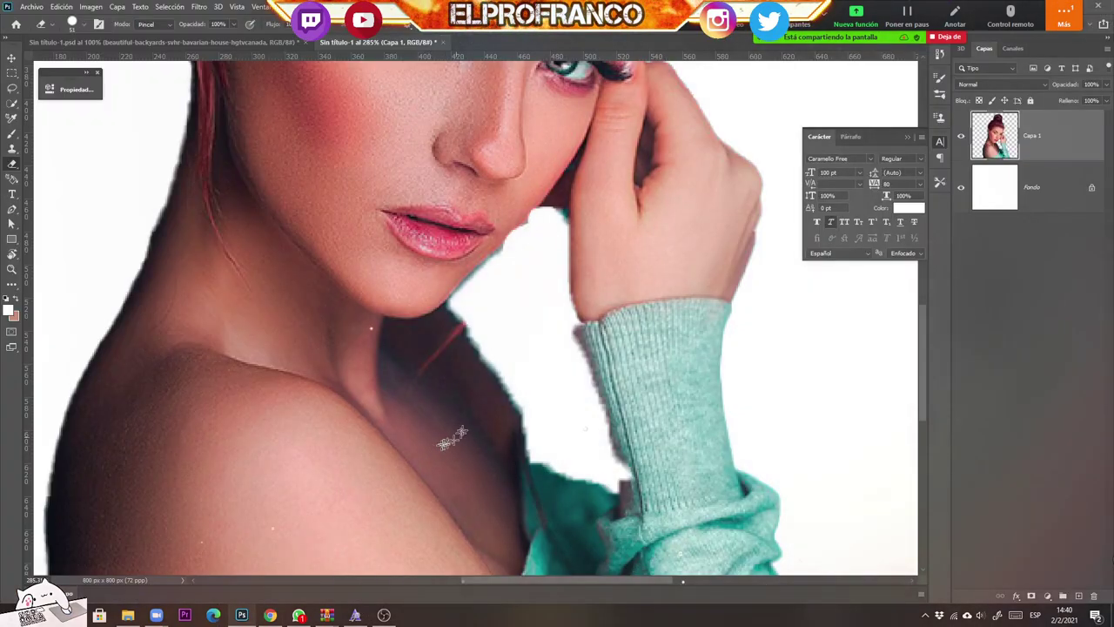
pyautogui.scroll(-3, 510, 335)
pyautogui.scroll(-2, 516, 340)
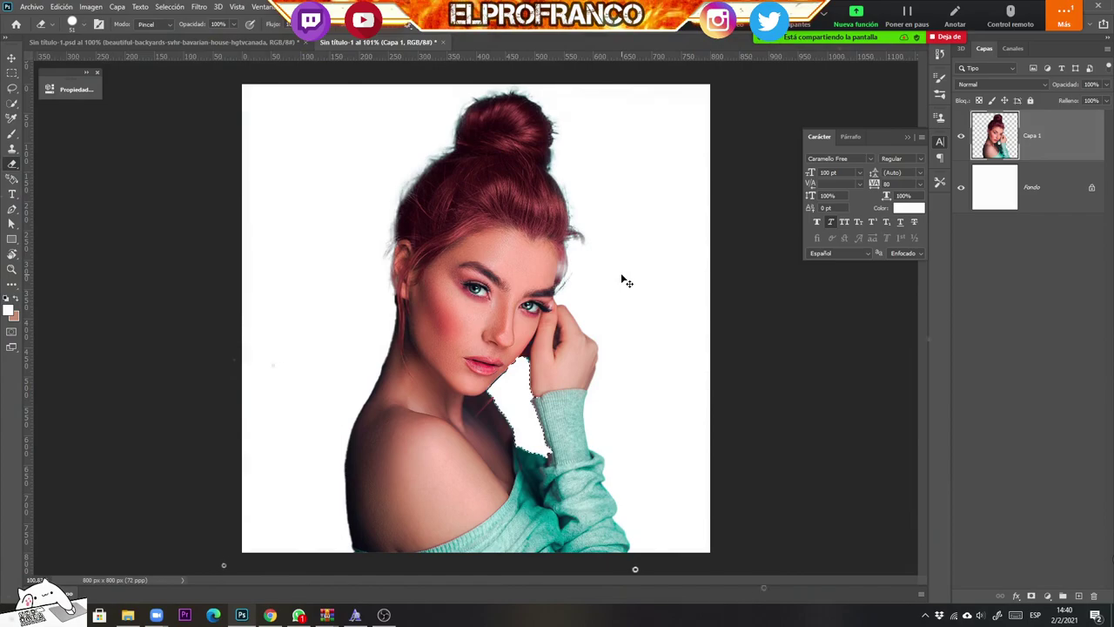
# Step: Restore the teal patch in the gap and clear the selection
pyautogui.hotkey('alt', 'BackSpace')
pyautogui.scroll(3, 534, 490)
pyautogui.scroll(2, 513, 441)
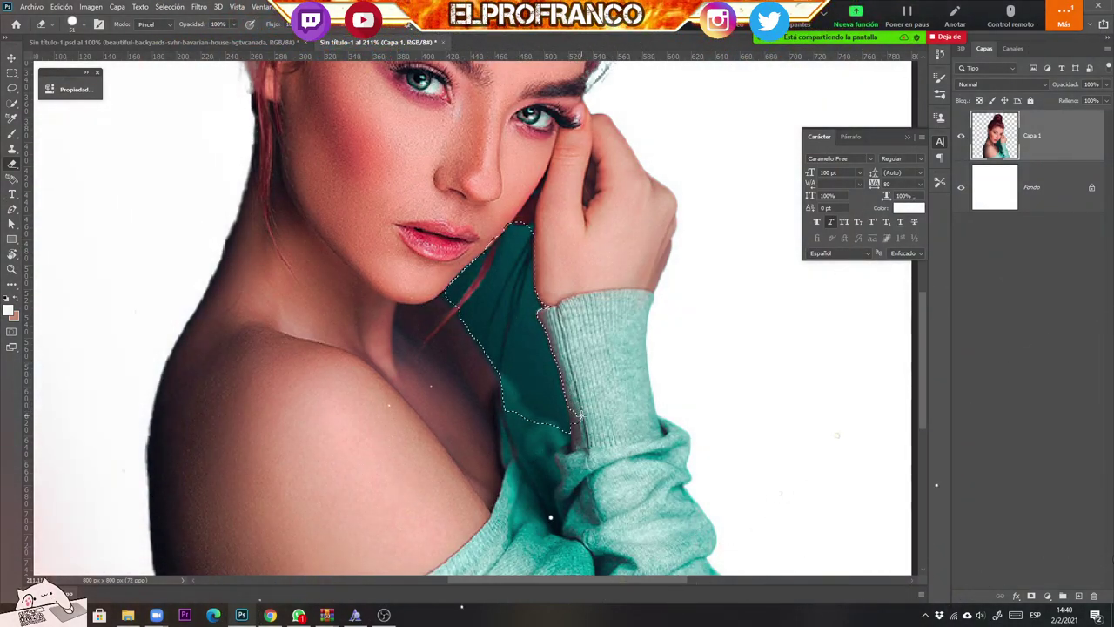
pyautogui.hotkey('ctrl', 'd')
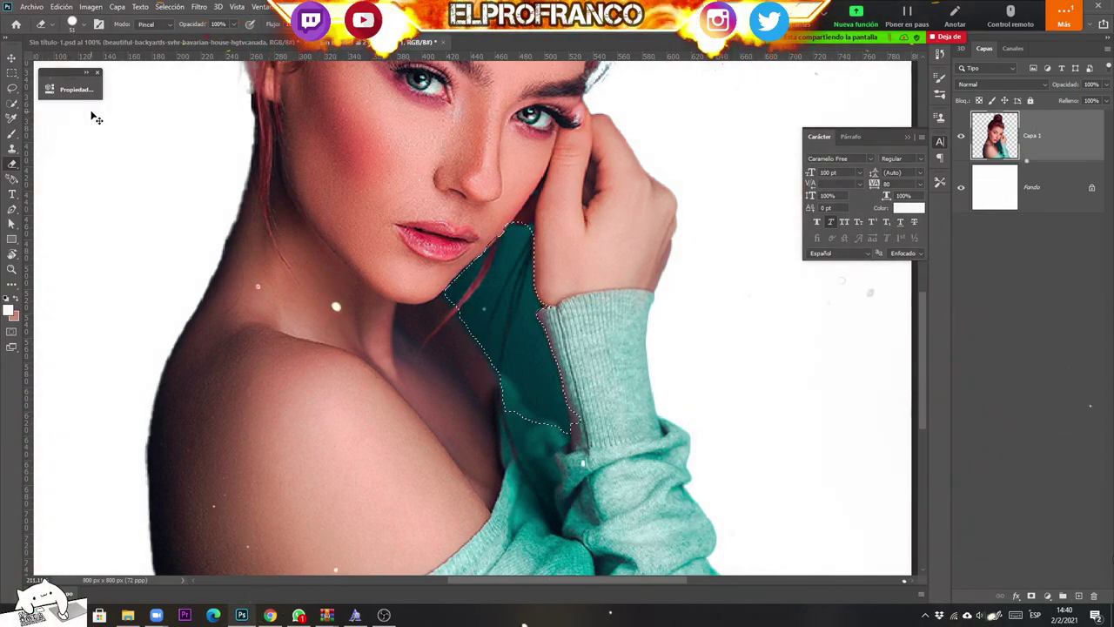
# Step: Lasso around the teal patch by the neck and sweater edge, then fit the image on screen
pyautogui.click(12, 88)
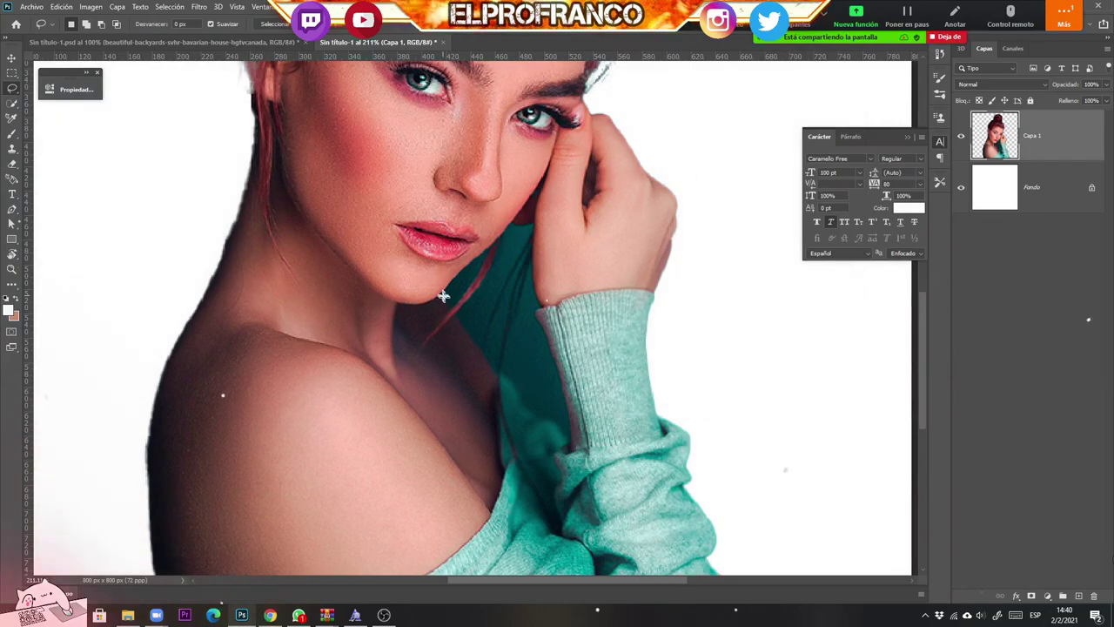
pyautogui.moveTo(443, 298); pyautogui.dragTo(470, 337)
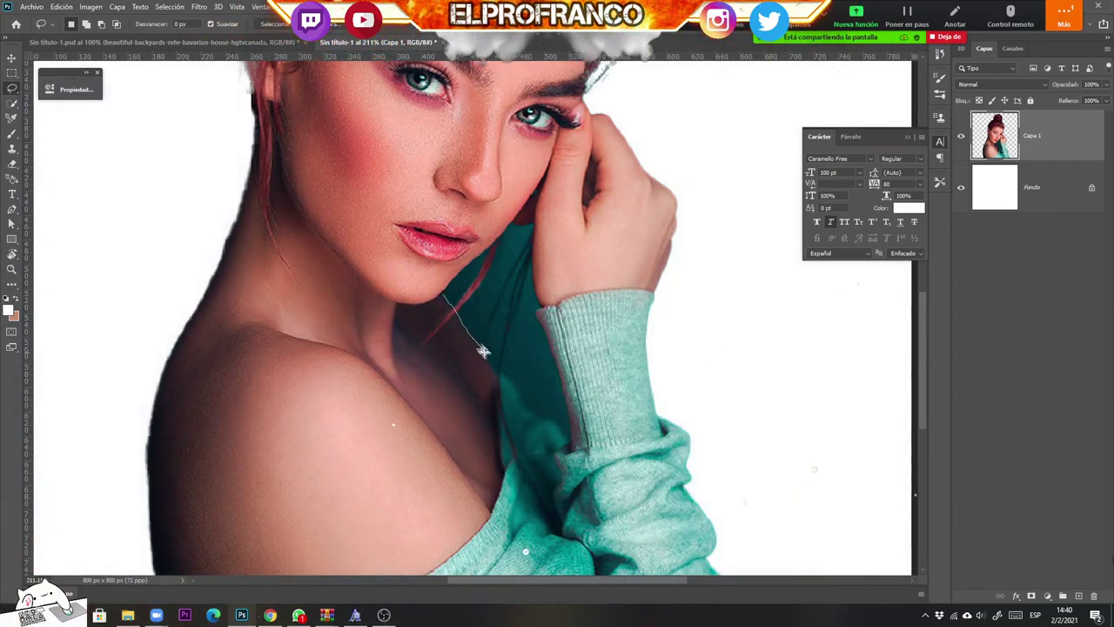
pyautogui.moveTo(503, 373)
pyautogui.mouseDown()
pyautogui.moveTo(527, 410)
pyautogui.moveTo(570, 440)
pyautogui.moveTo(527, 224)
pyautogui.moveTo(504, 231)
pyautogui.mouseUp()
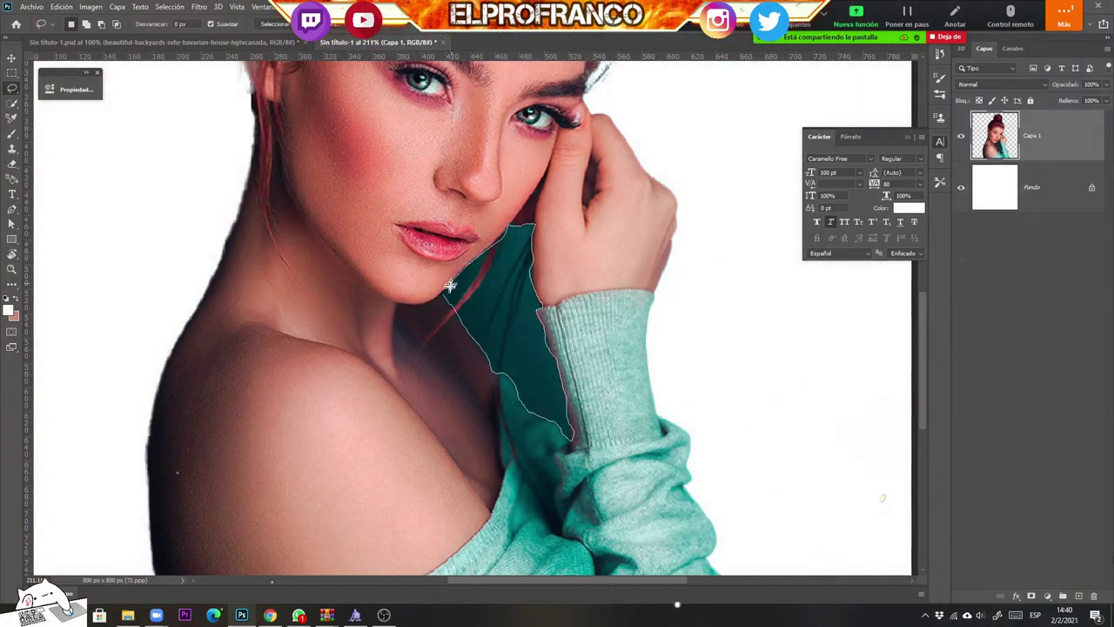
pyautogui.moveTo(446, 290); pyautogui.dragTo(446, 299)
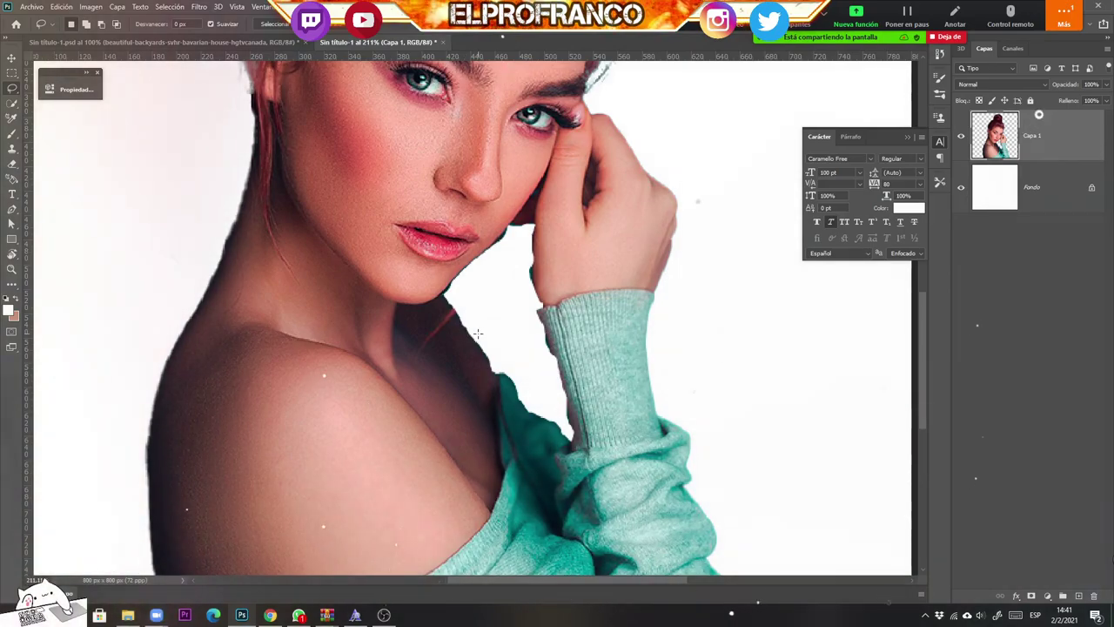
pyautogui.hotkey('ctrl', '0')
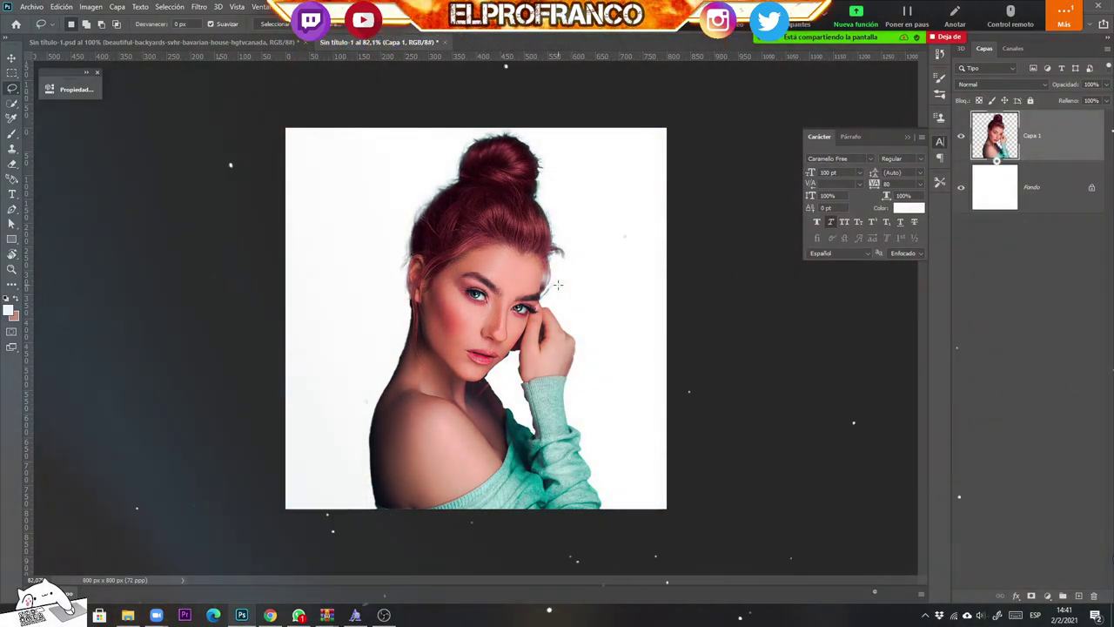
# Step: Check and close the Zoom meeting chat, then head to the menus for the History panel
pyautogui.click(1064, 14)
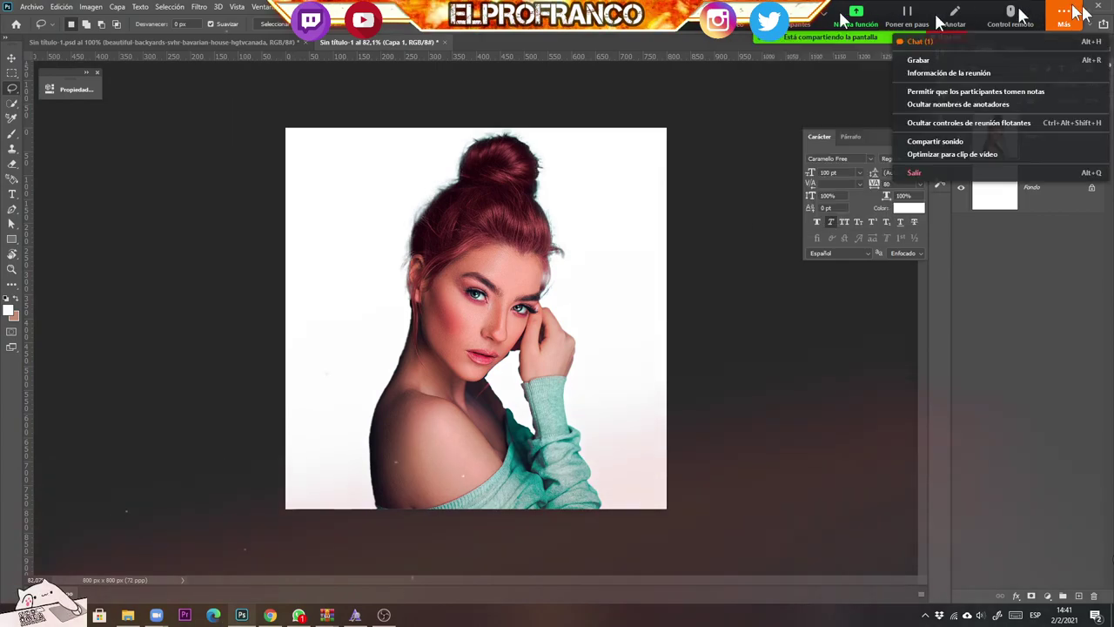
pyautogui.click(1064, 14)
pyautogui.click(1066, 16)
pyautogui.click(991, 41)
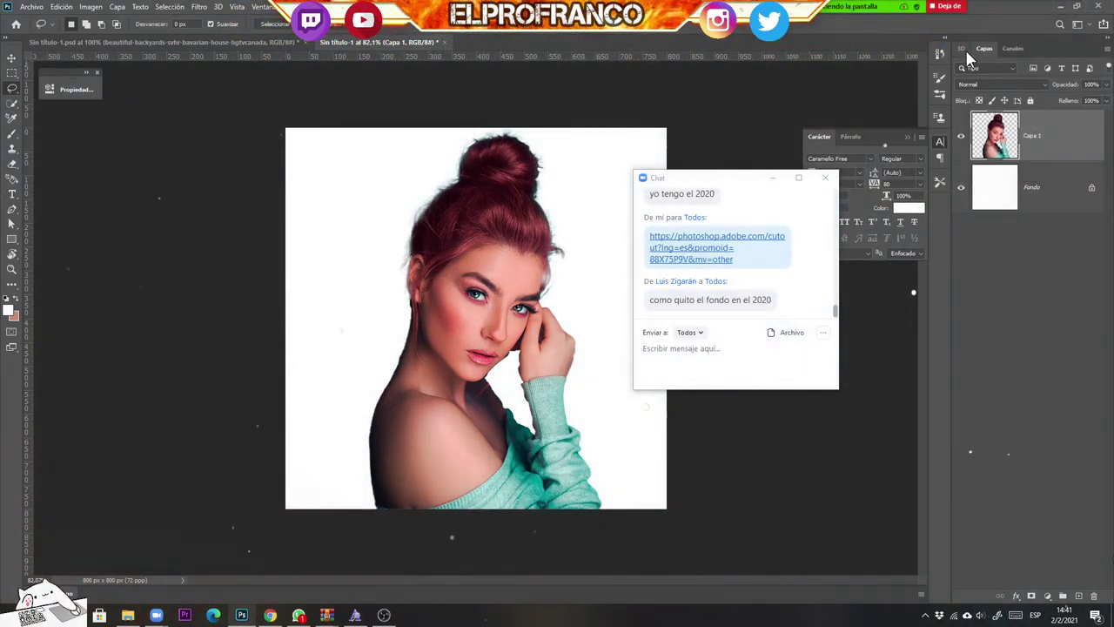
pyautogui.click(825, 178)
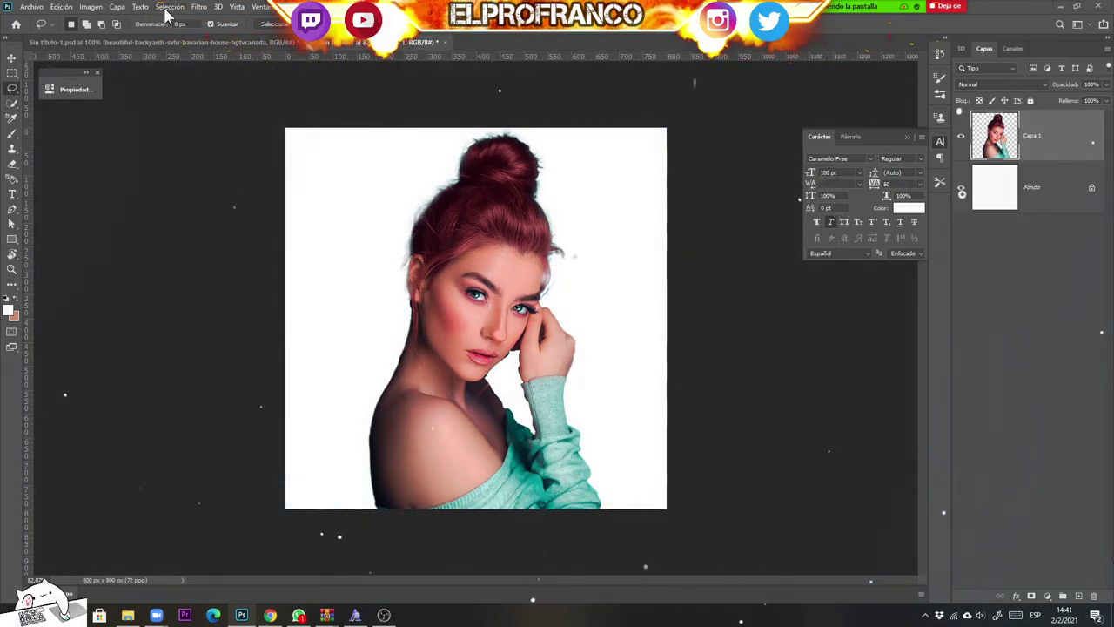
pyautogui.click(168, 8)
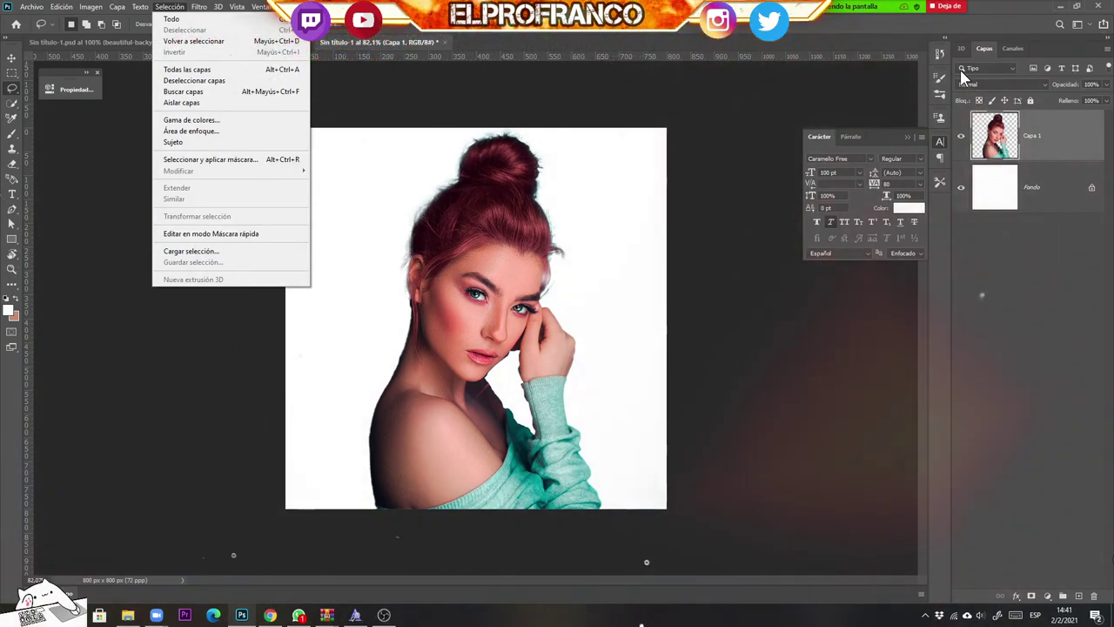
pyautogui.click(939, 54)
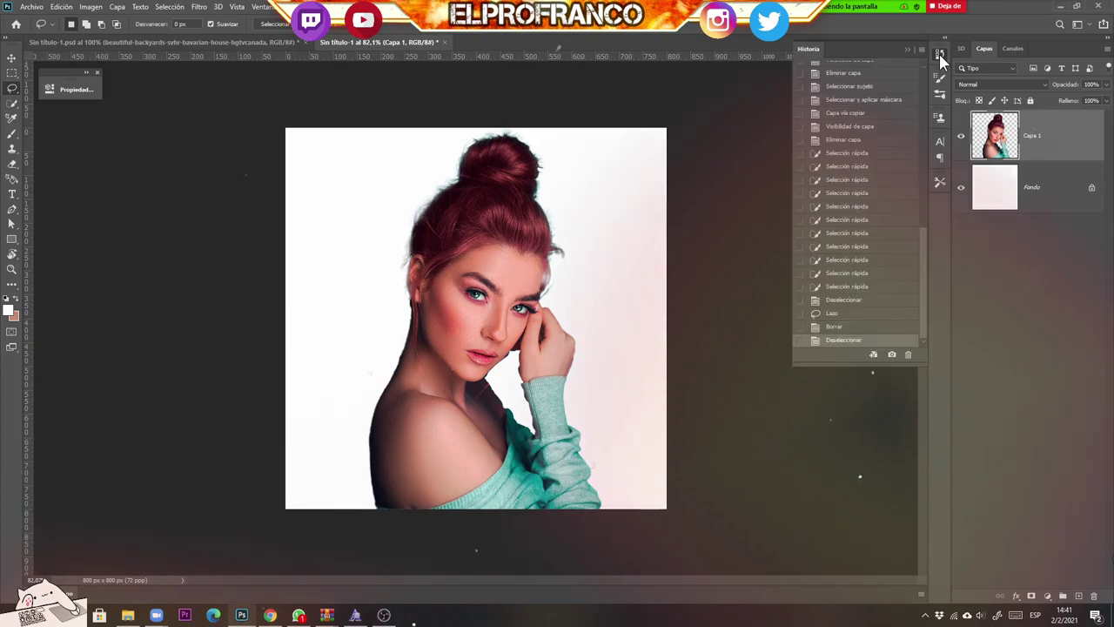
pyautogui.scroll(5, 855, 248)
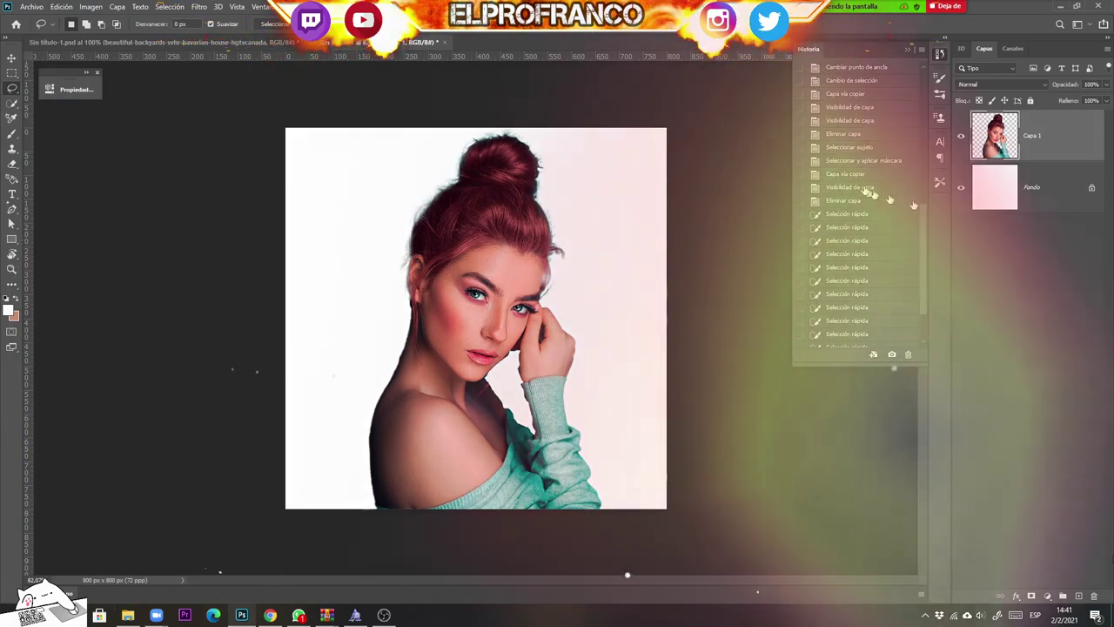
pyautogui.click(835, 135)
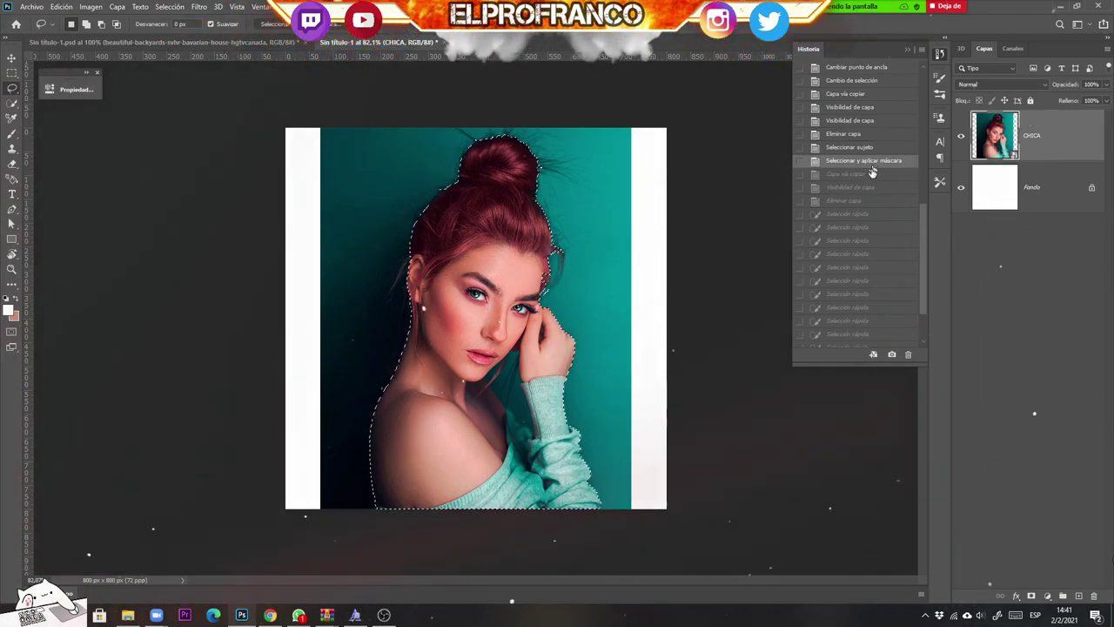
pyautogui.click(870, 174)
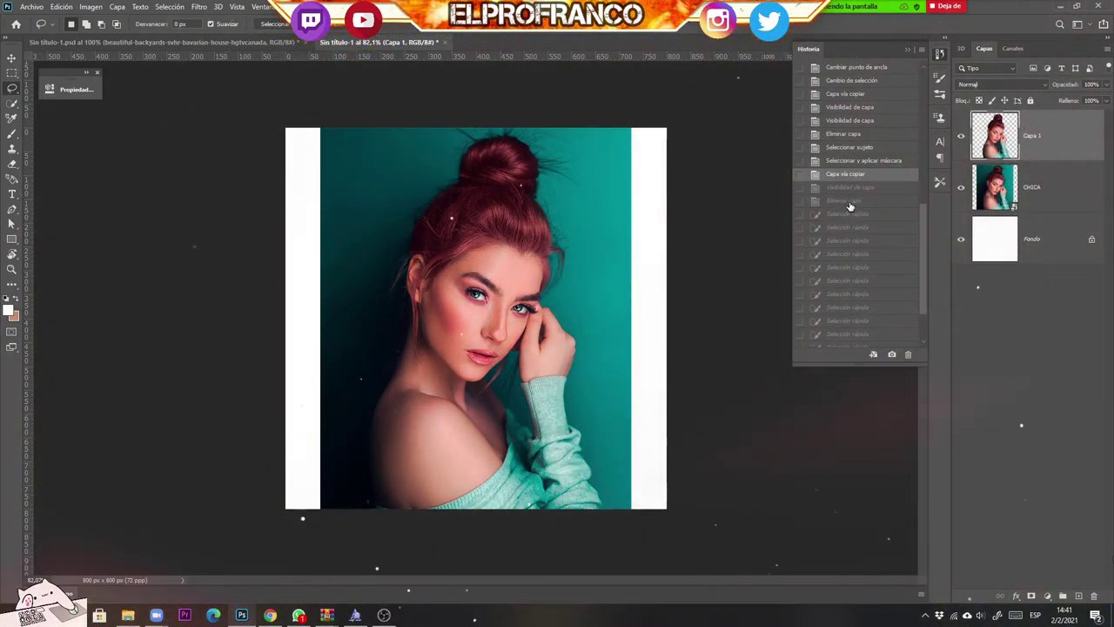
pyautogui.click(850, 201)
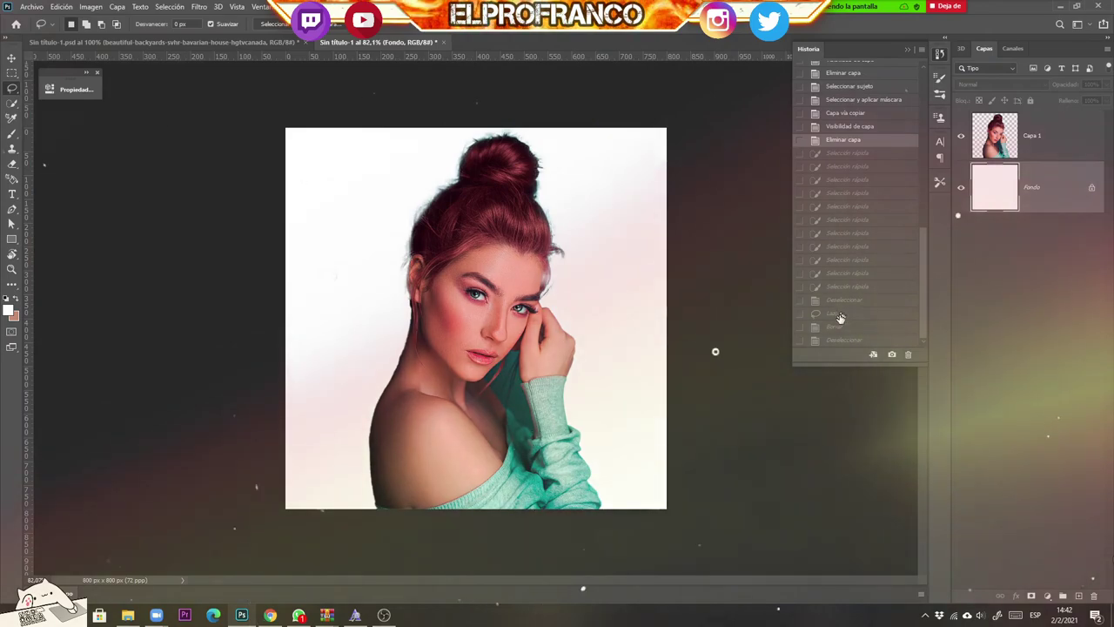
pyautogui.click(835, 313)
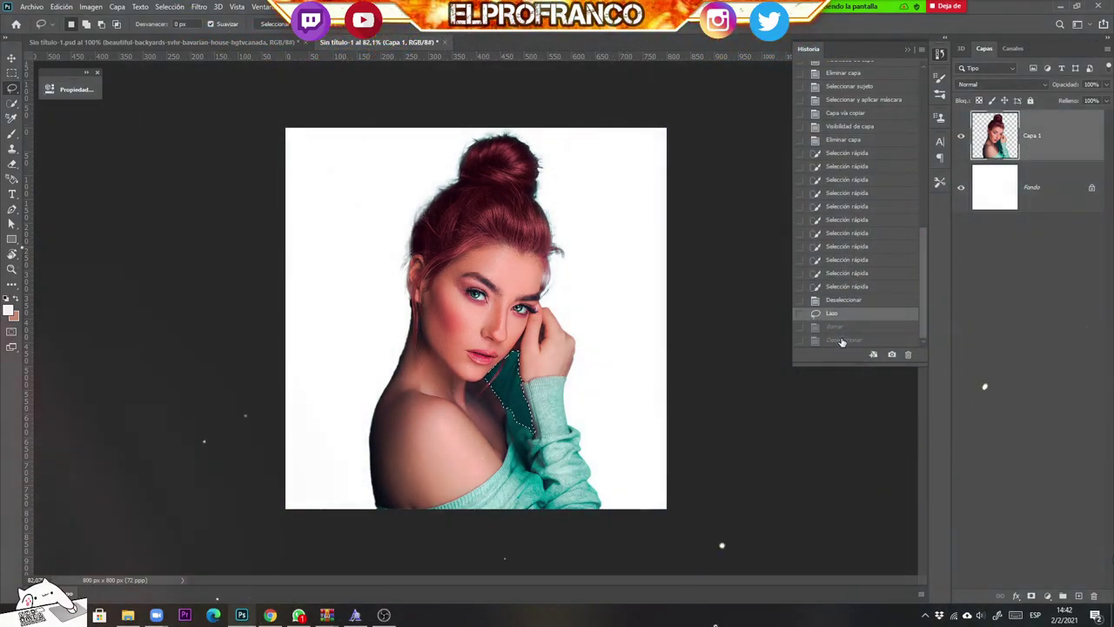
pyautogui.click(838, 340)
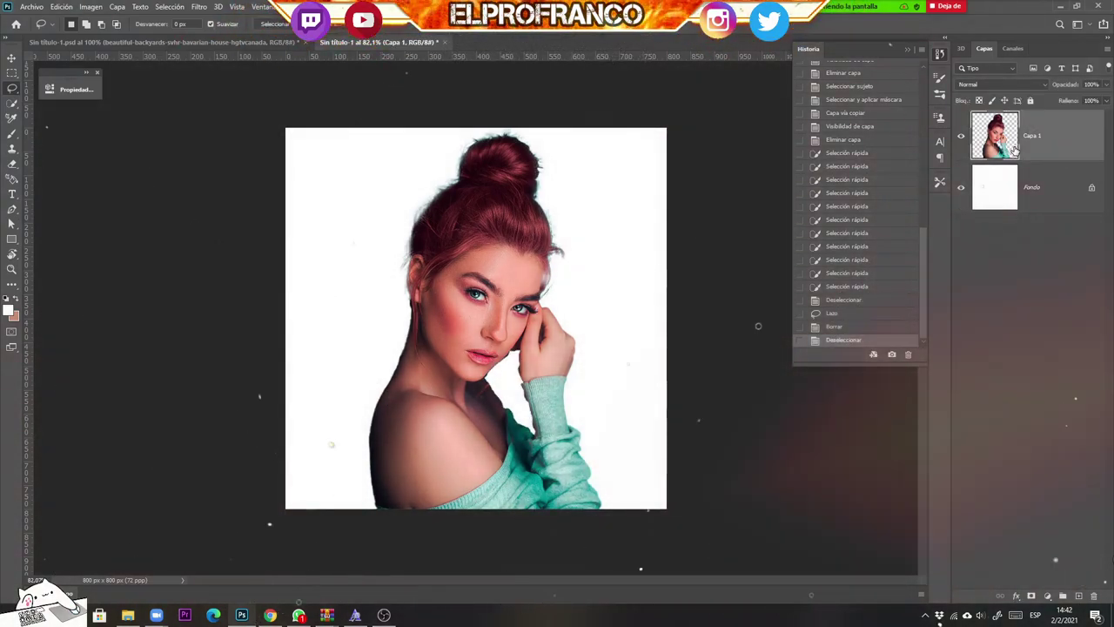
# Step: Quick-export Capa 1 as a PNG named CHICA SIN FONDO in the CLASE DISEÑO folder
pyautogui.rightClick(1051, 146)
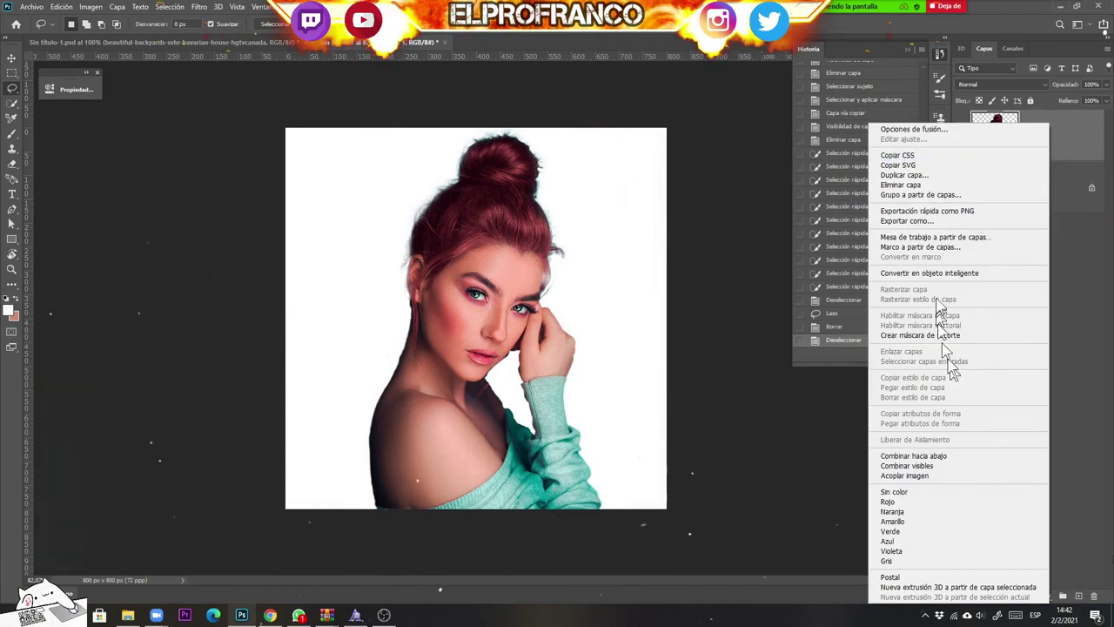
pyautogui.click(975, 211)
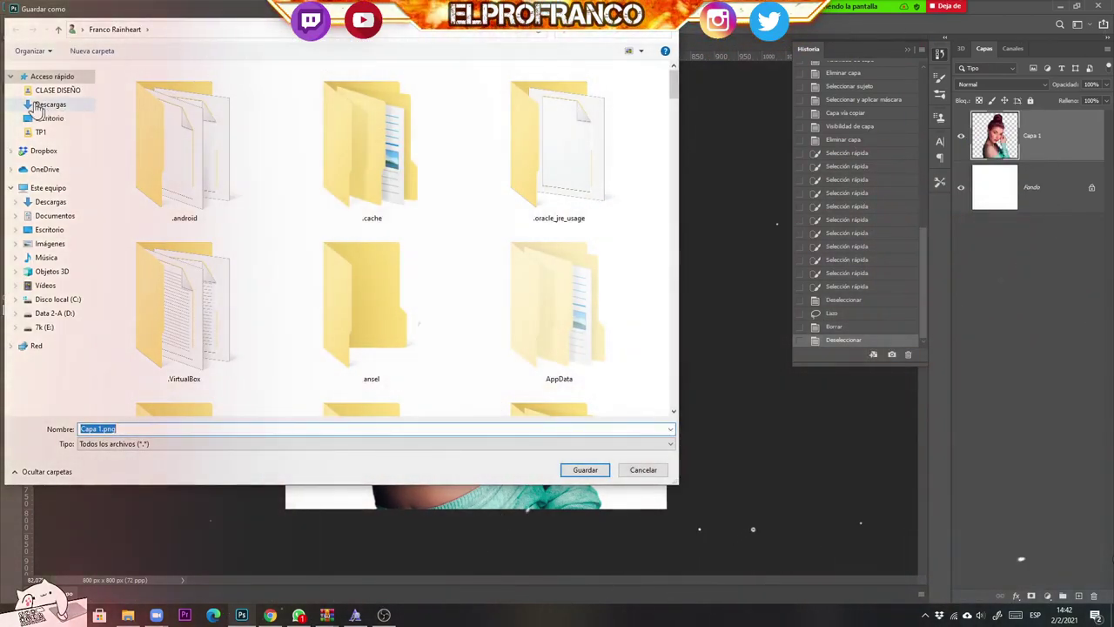
pyautogui.click(57, 92)
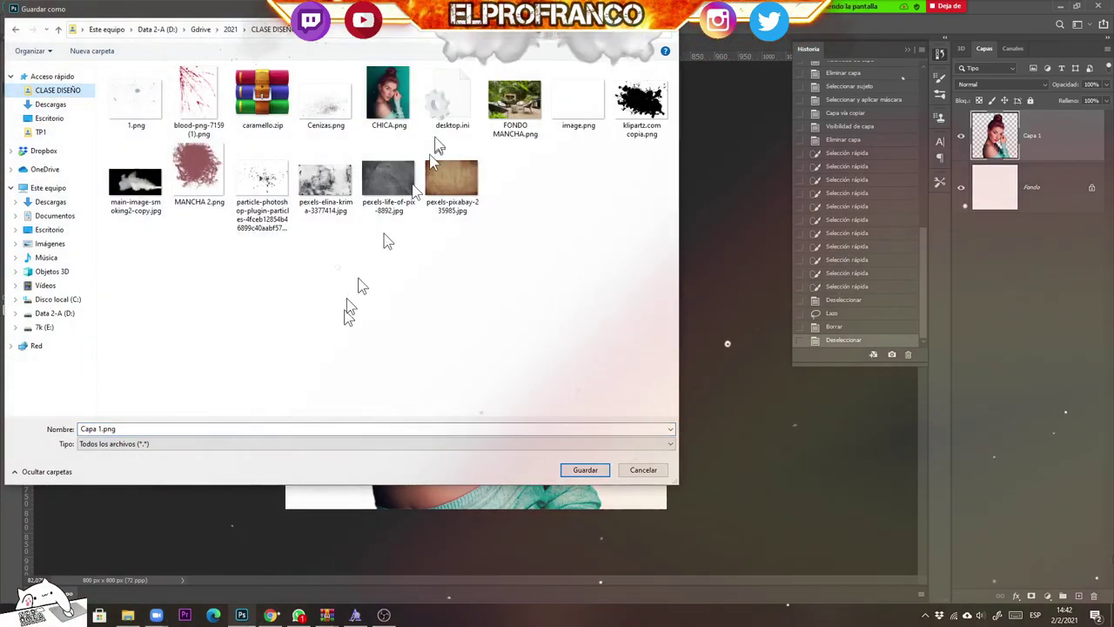
pyautogui.click(470, 427)
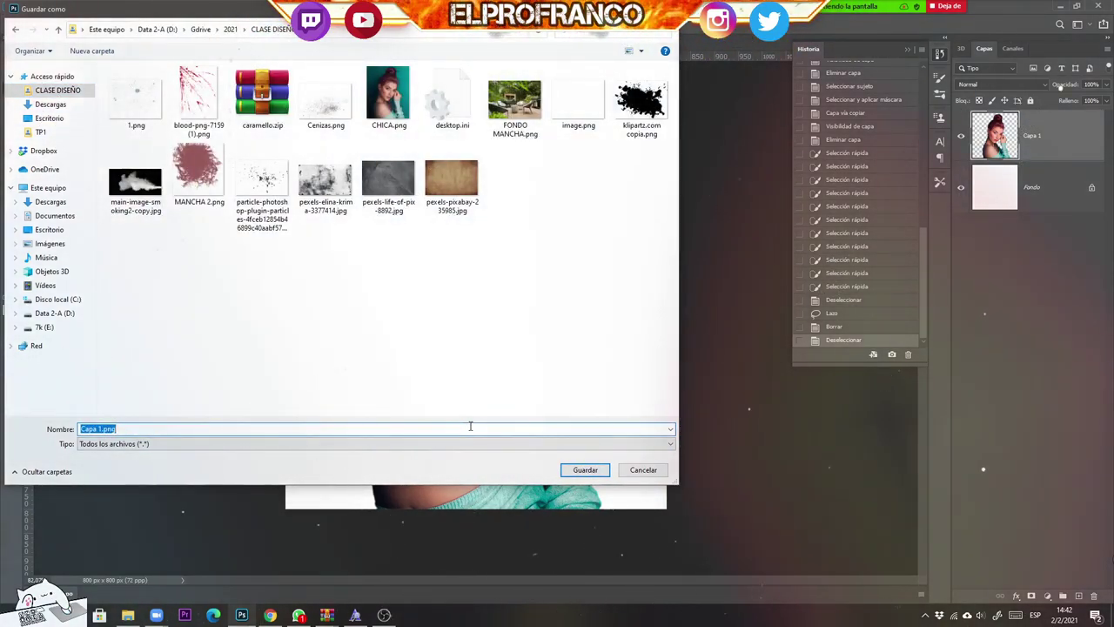
pyautogui.write('CHICA S')
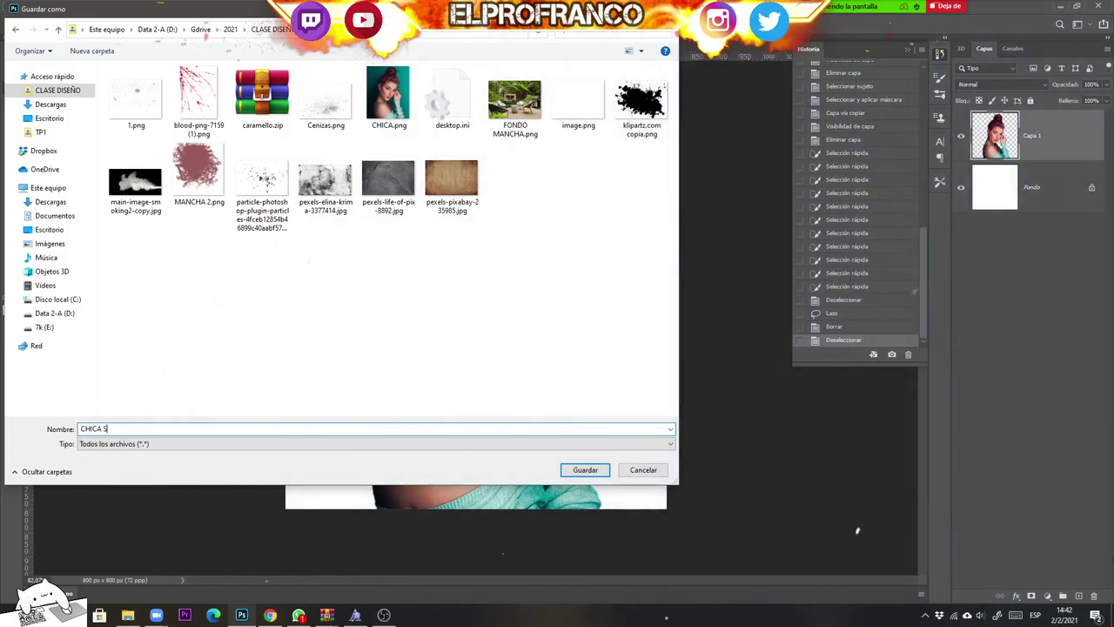
pyautogui.write('FONDO')
pyautogui.press('Return')
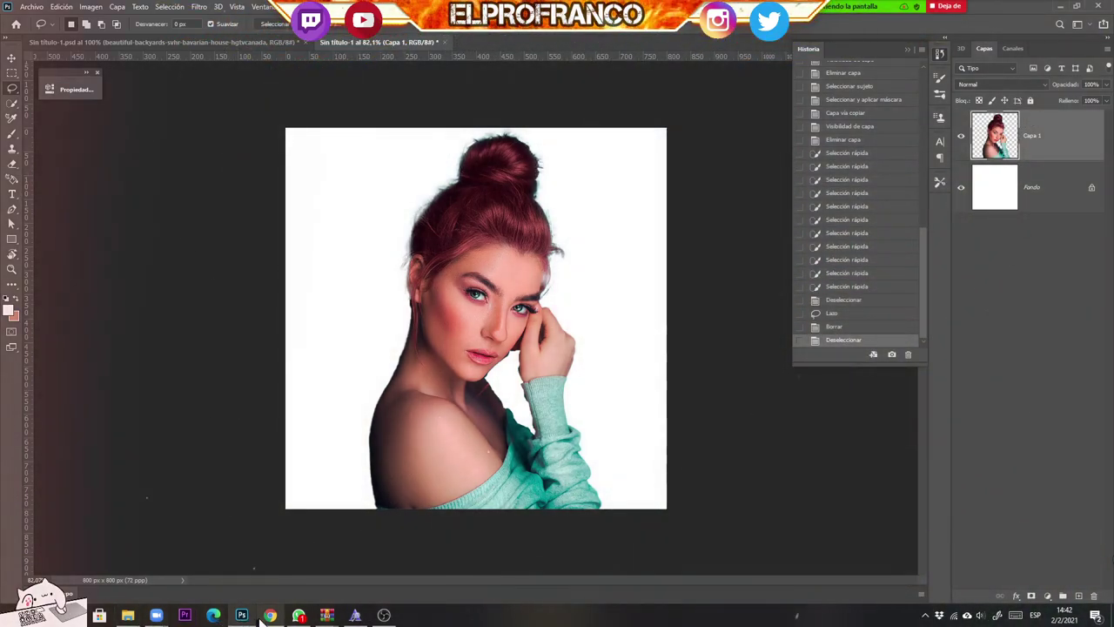
# Step: Confirm CHICA SIN FONDO.png appears in the Drive CLASE DISEÑO folder, then bring up WhatsApp
pyautogui.click(130, 615)
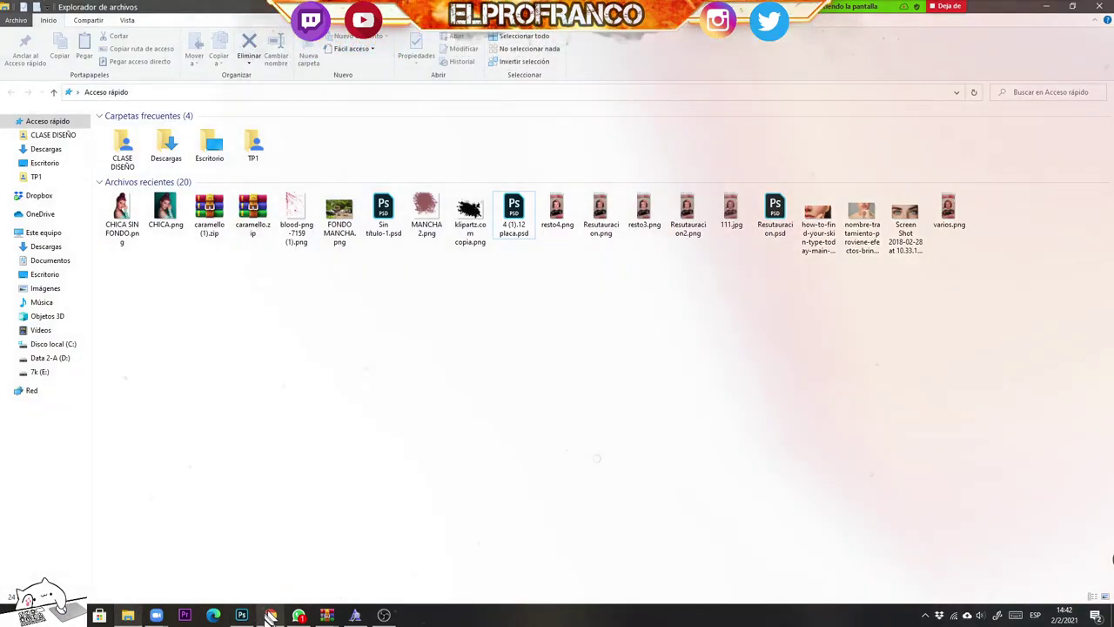
pyautogui.click(270, 616)
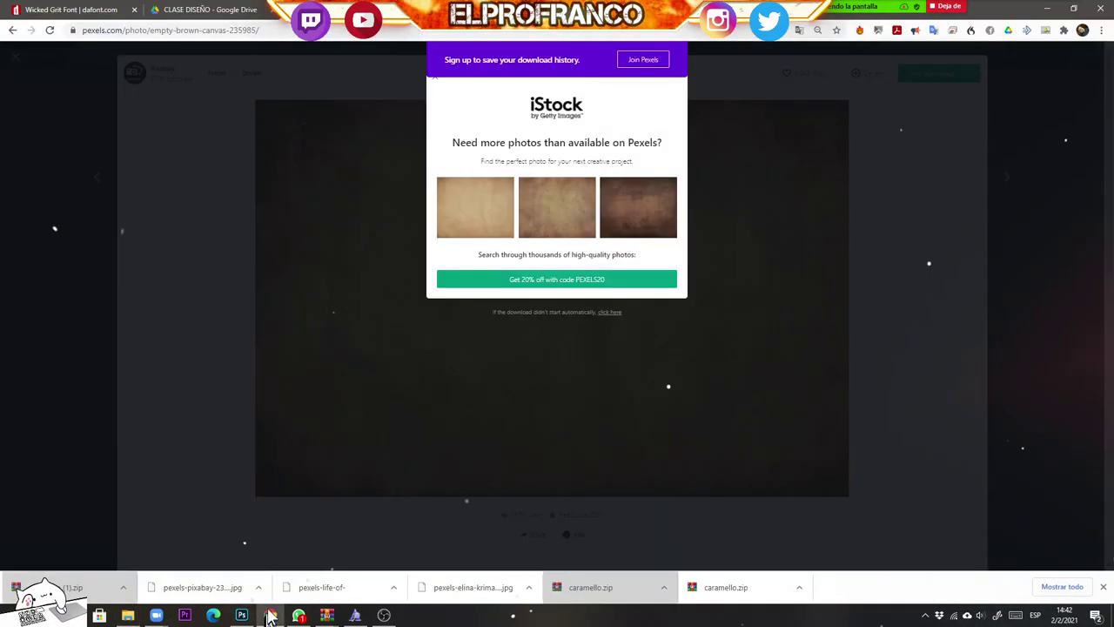
pyautogui.click(219, 114)
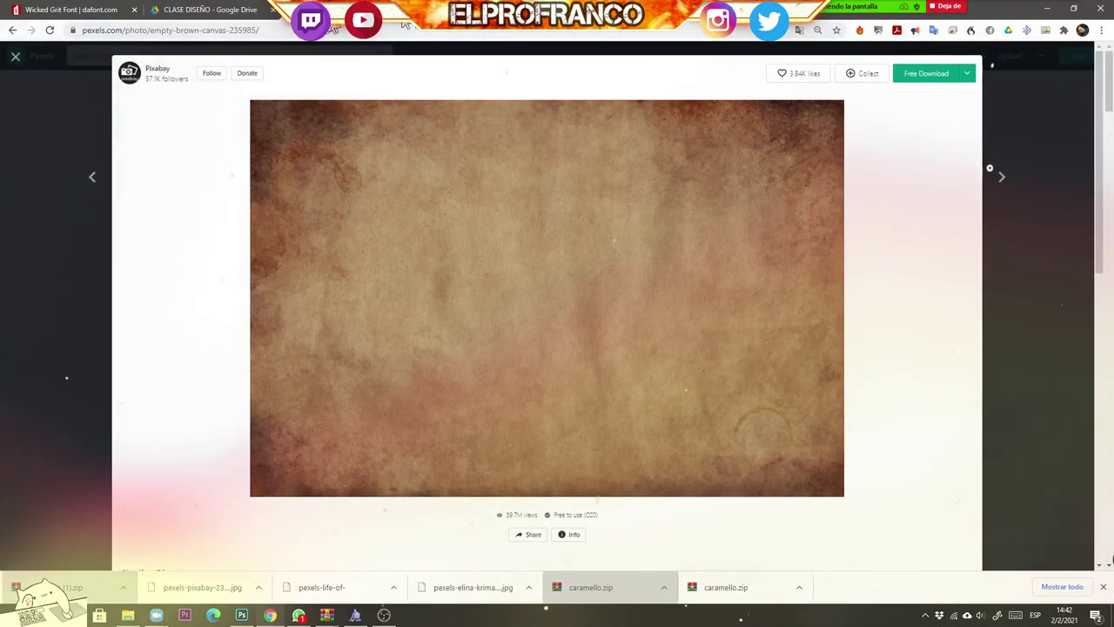
pyautogui.click(248, 13)
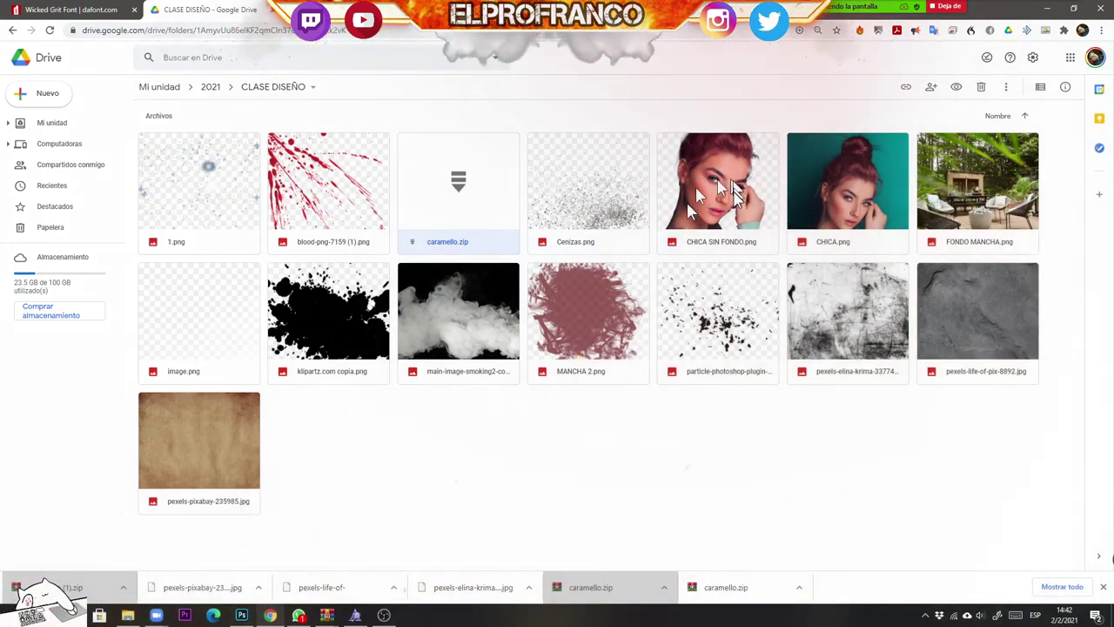
pyautogui.click(717, 206)
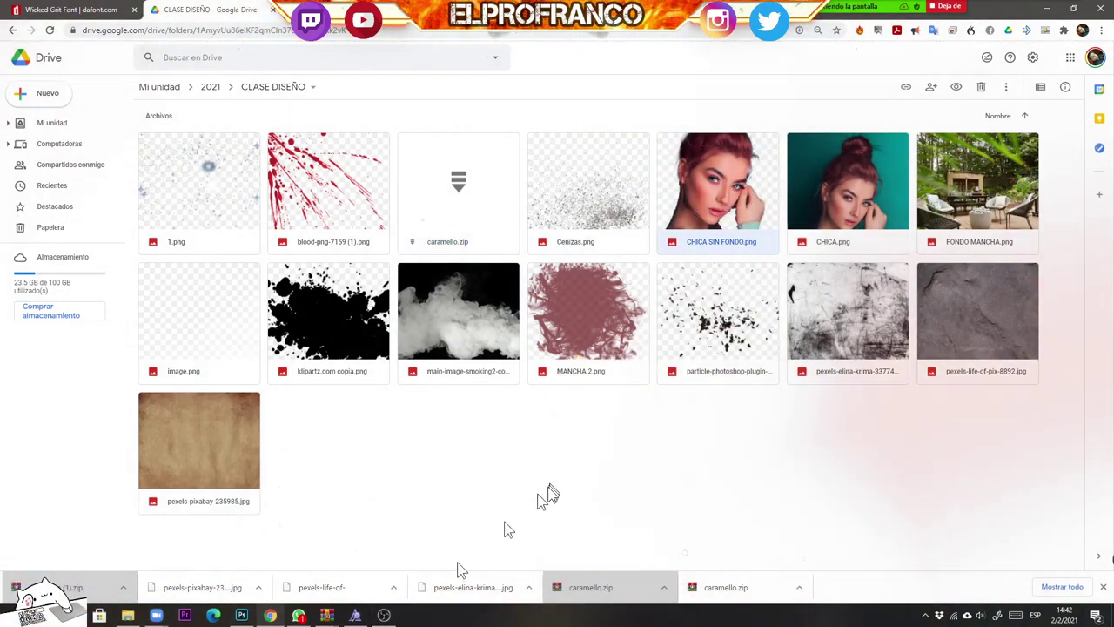
pyautogui.click(296, 615)
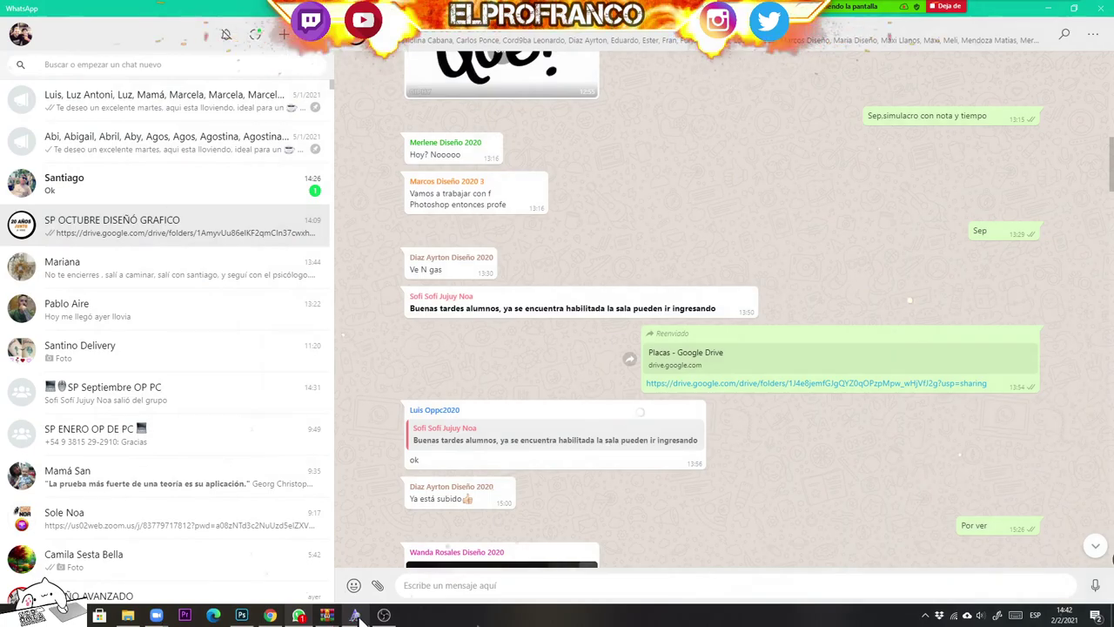
# Step: Glance at the Zoom meeting chat over Photoshop, hide it, and return to Chrome's Pexels page
pyautogui.click(241, 615)
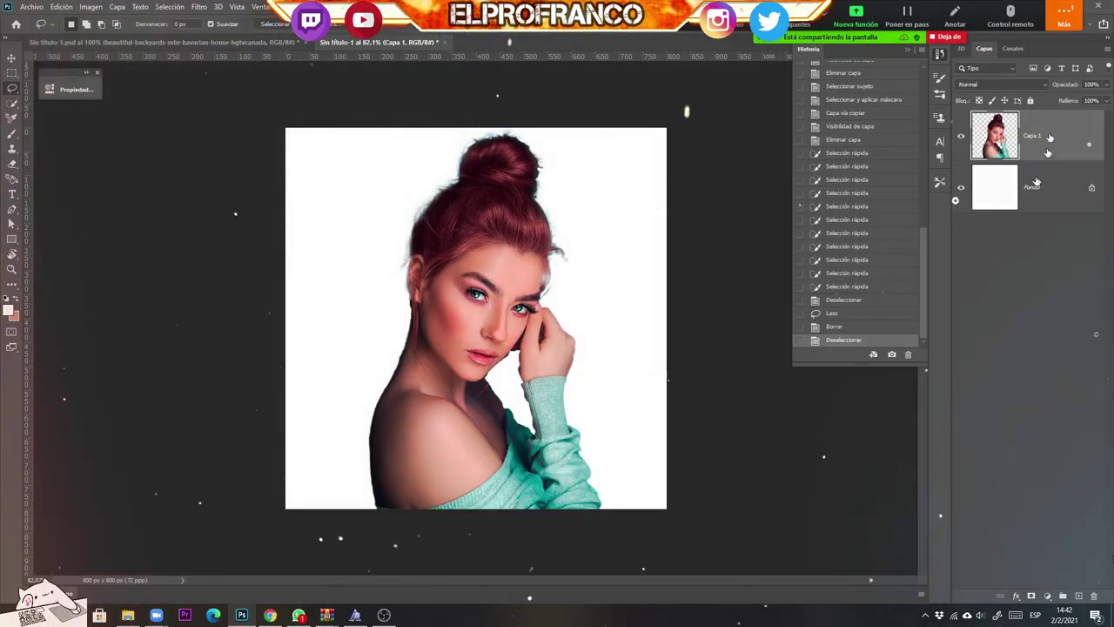
pyautogui.click(1064, 18)
pyautogui.click(1044, 44)
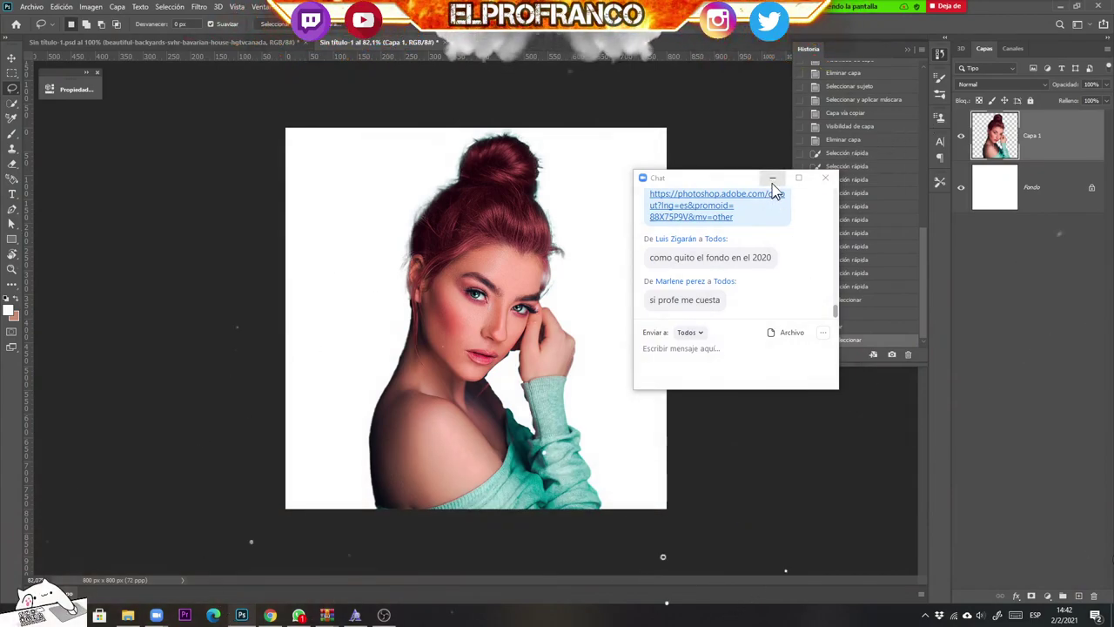
pyautogui.click(772, 179)
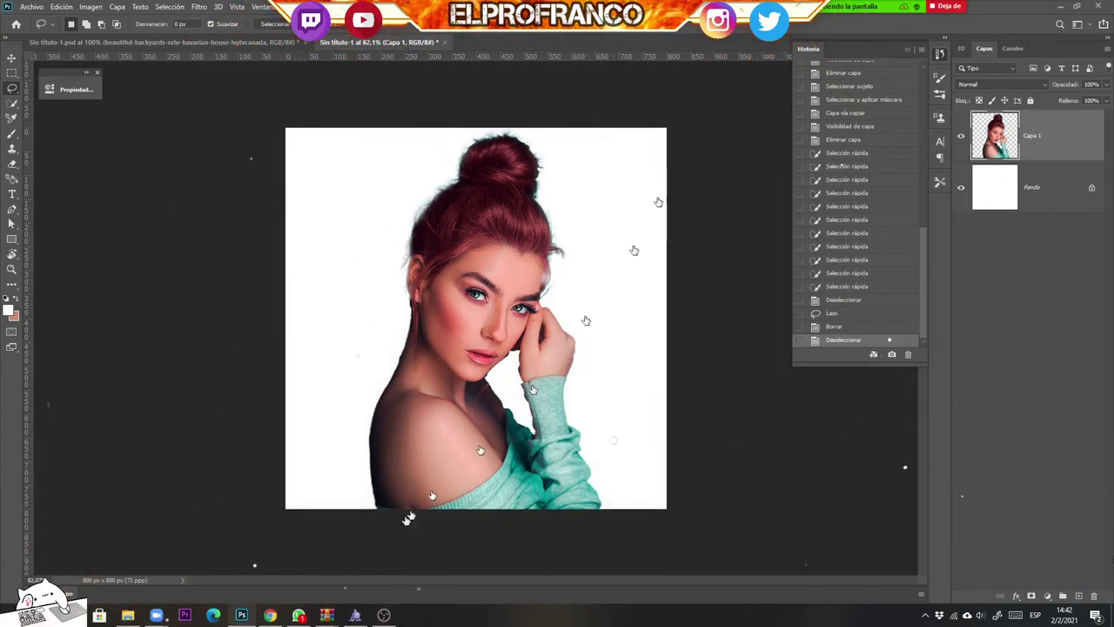
pyautogui.click(329, 612)
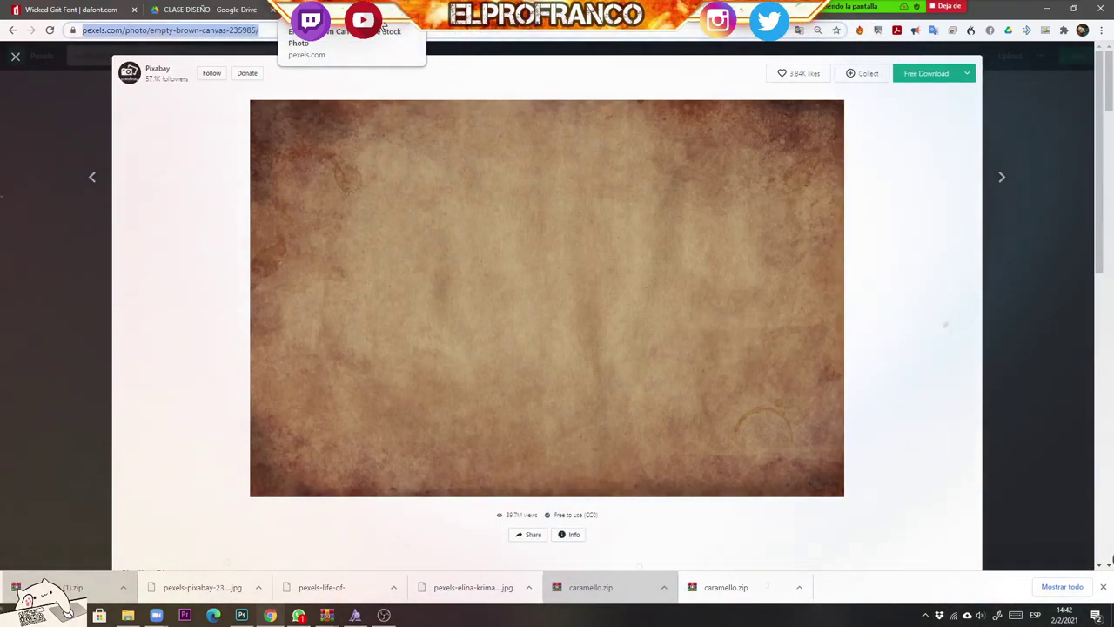
# Step: Go to YouTube and search for 'elprofranco'
pyautogui.write('you')
pyautogui.press('Return')
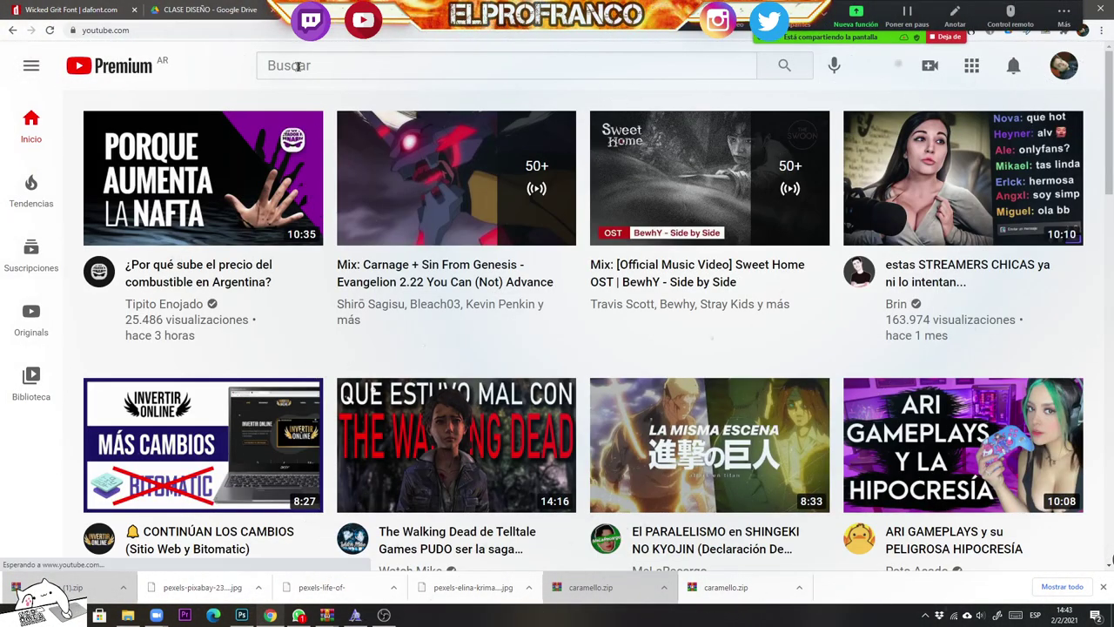
pyautogui.click(298, 65)
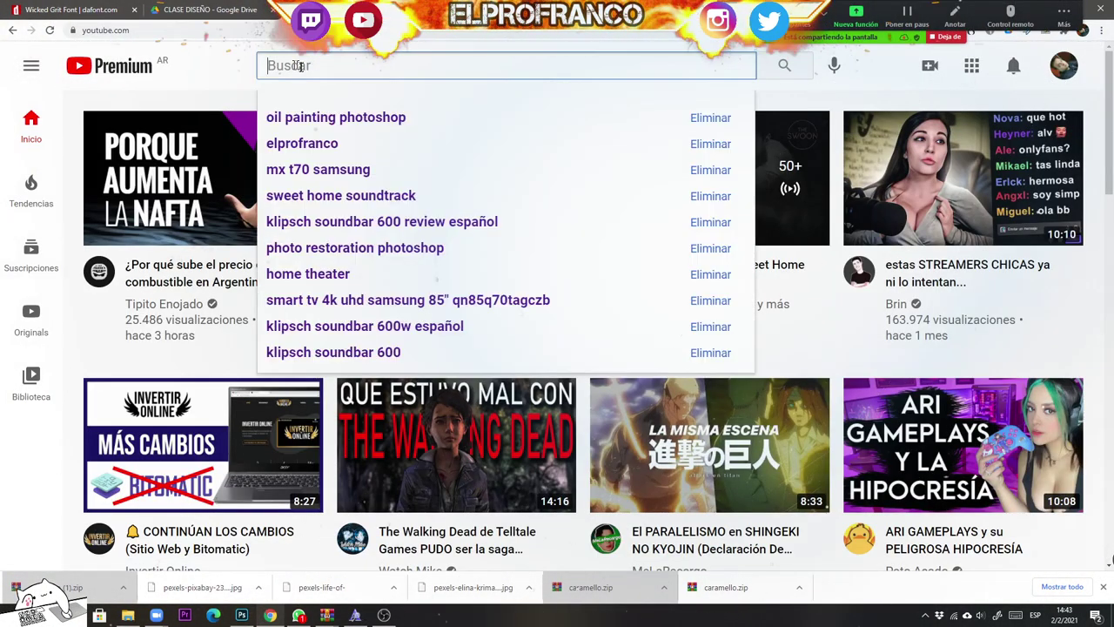
pyautogui.write('ELPRO')
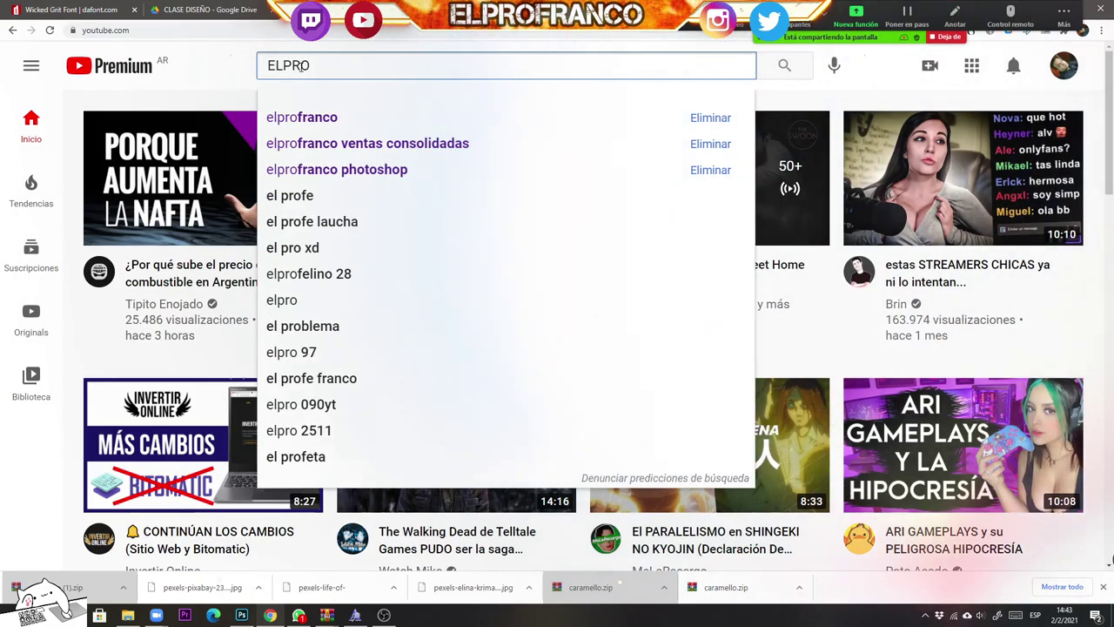
pyautogui.press('Down')
pyautogui.press('Return')
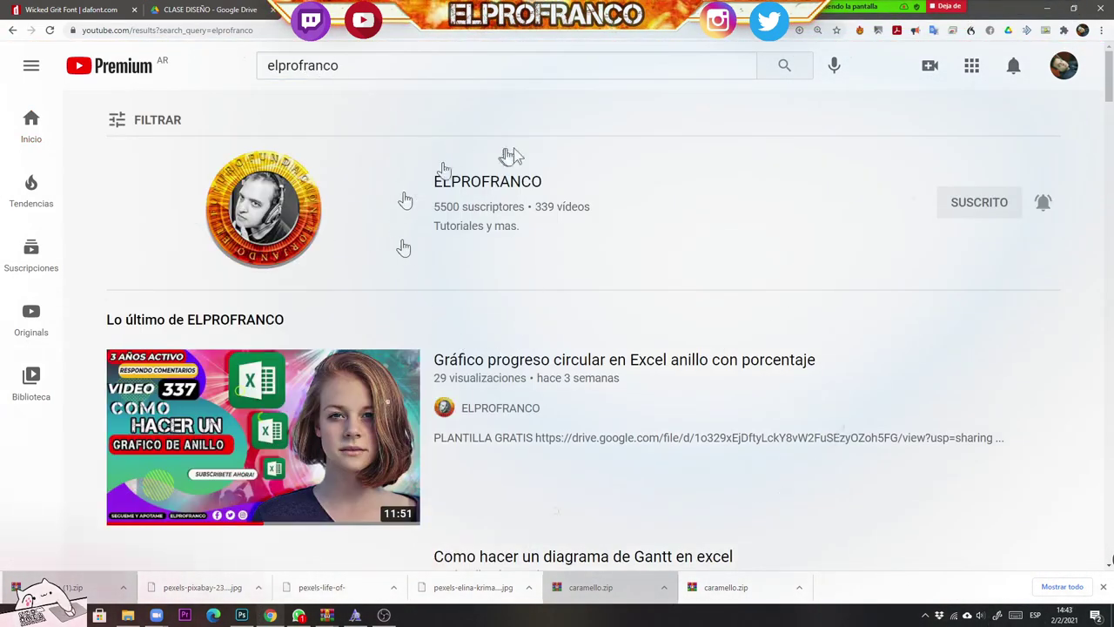
# Step: Open the ELPROFRANCO channel's playlists and start the PHOTOSHOP playlist
pyautogui.scroll(-1, 516, 212)
pyautogui.scroll(1, 478, 150)
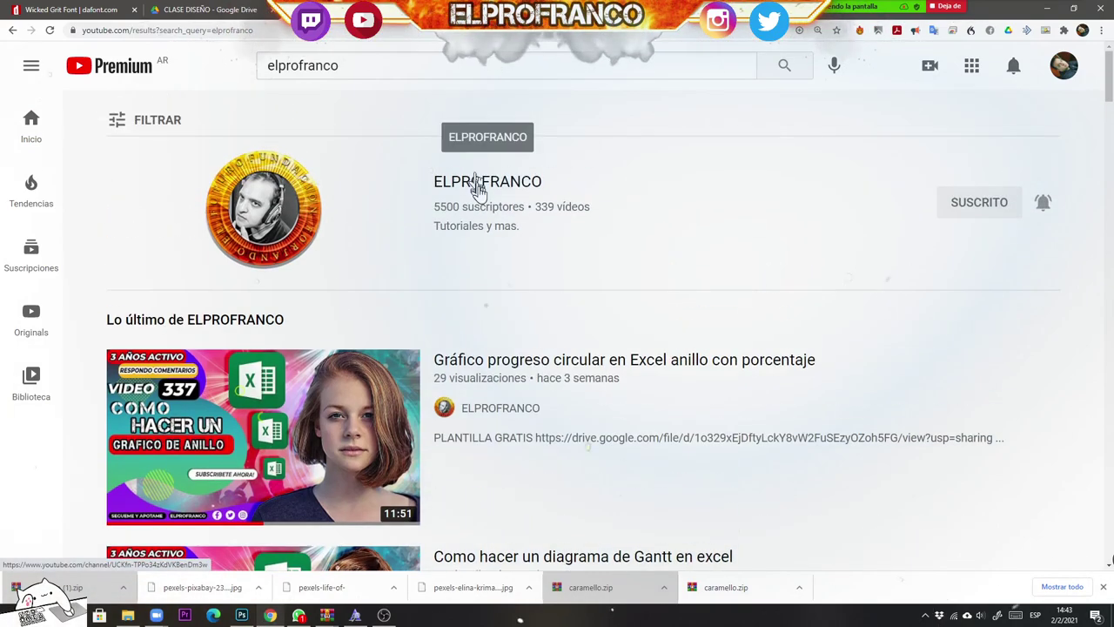
pyautogui.click(609, 183)
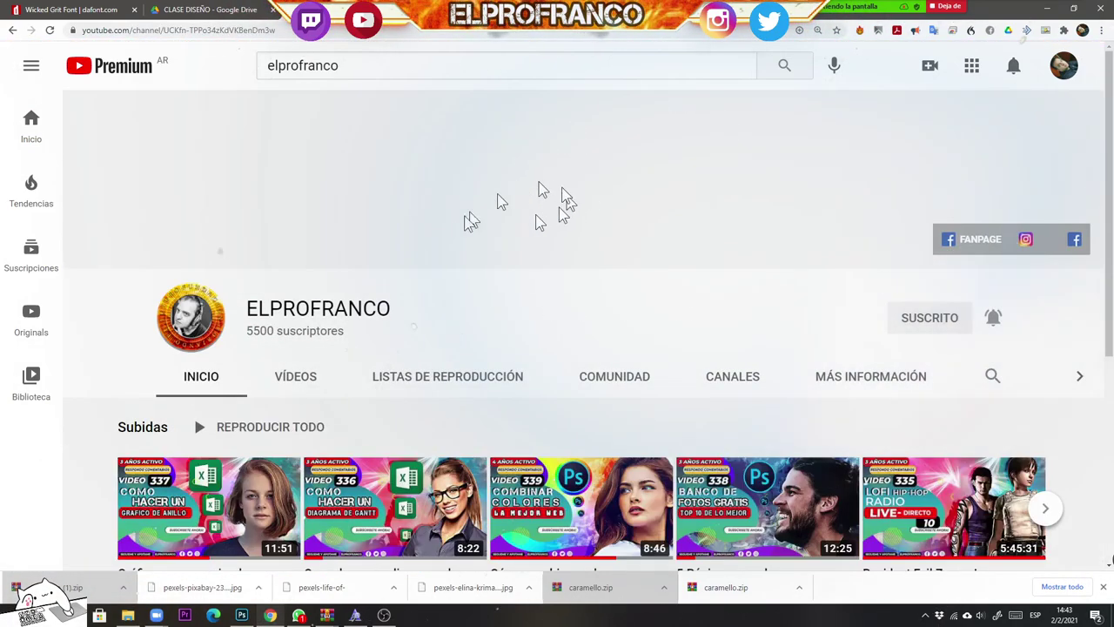
pyautogui.click(485, 271)
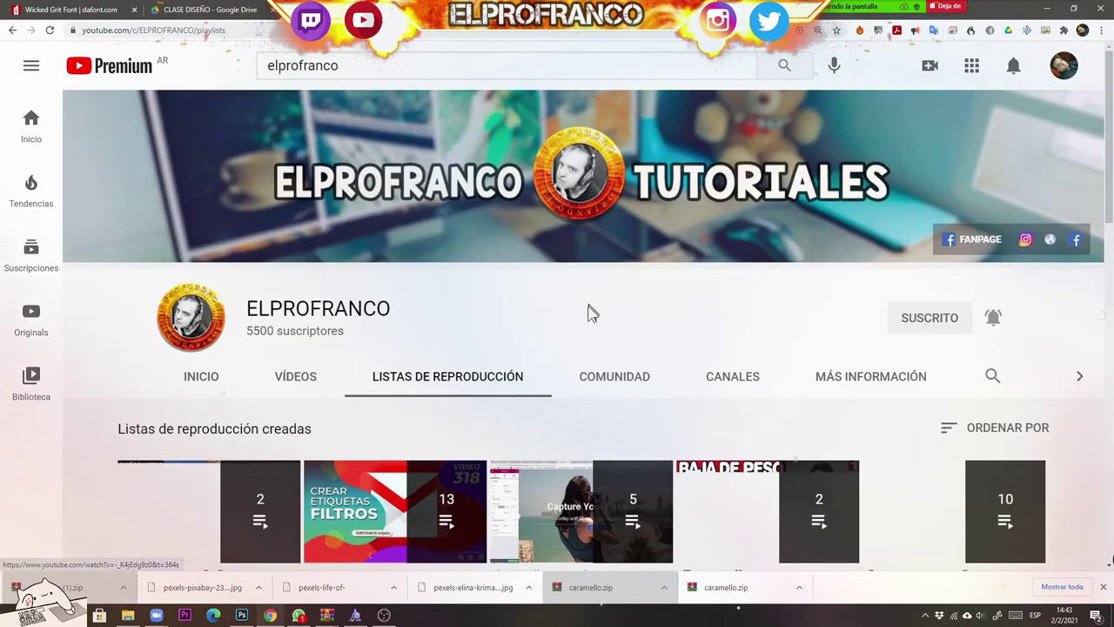
pyautogui.scroll(-5, 587, 330)
pyautogui.scroll(1, 587, 339)
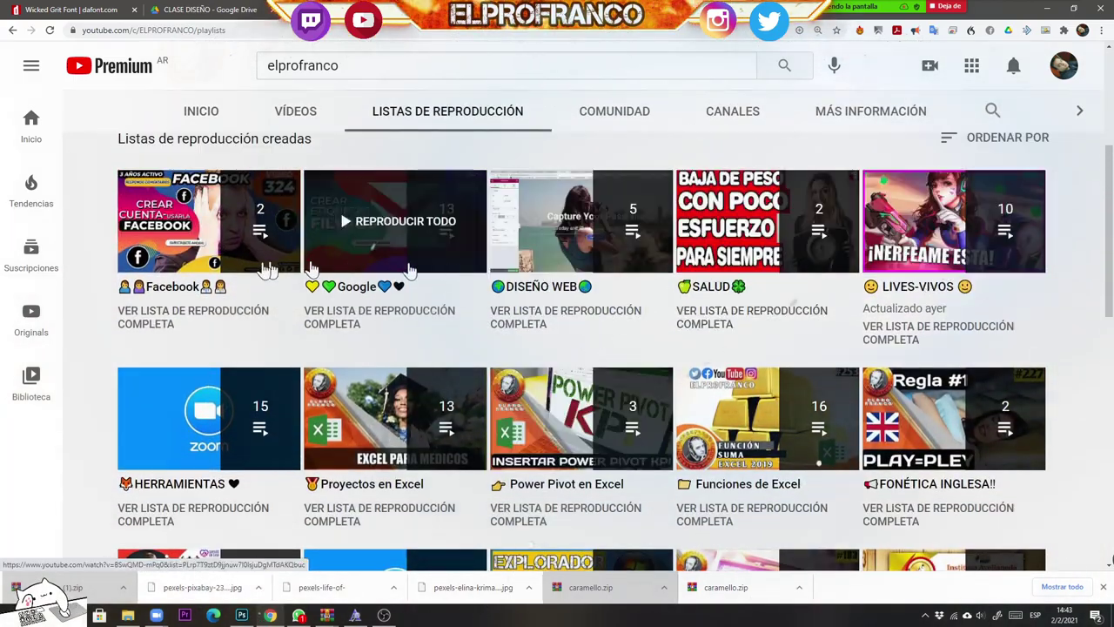
pyautogui.scroll(-2, 722, 318)
pyautogui.scroll(-3, 722, 318)
pyautogui.scroll(-2, 609, 330)
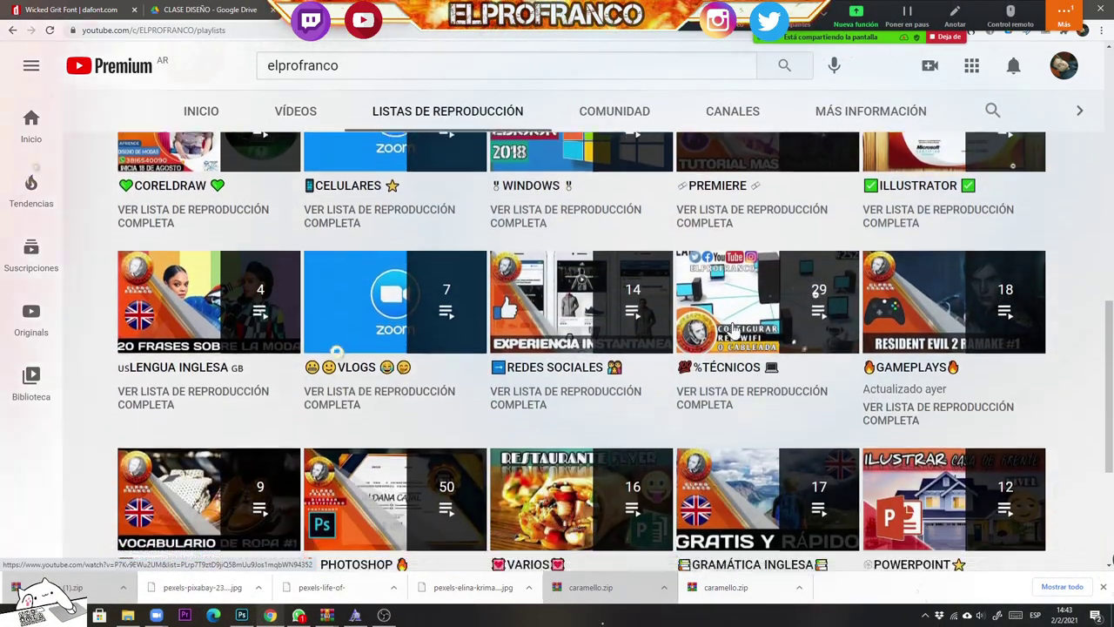
pyautogui.scroll(-1, 548, 376)
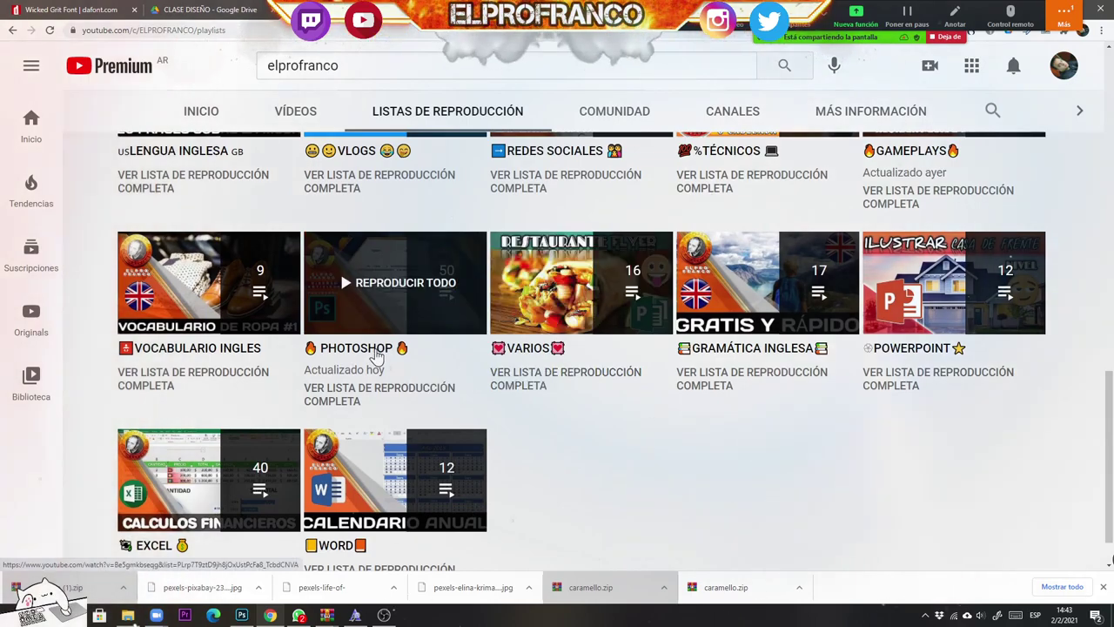
pyautogui.click(461, 294)
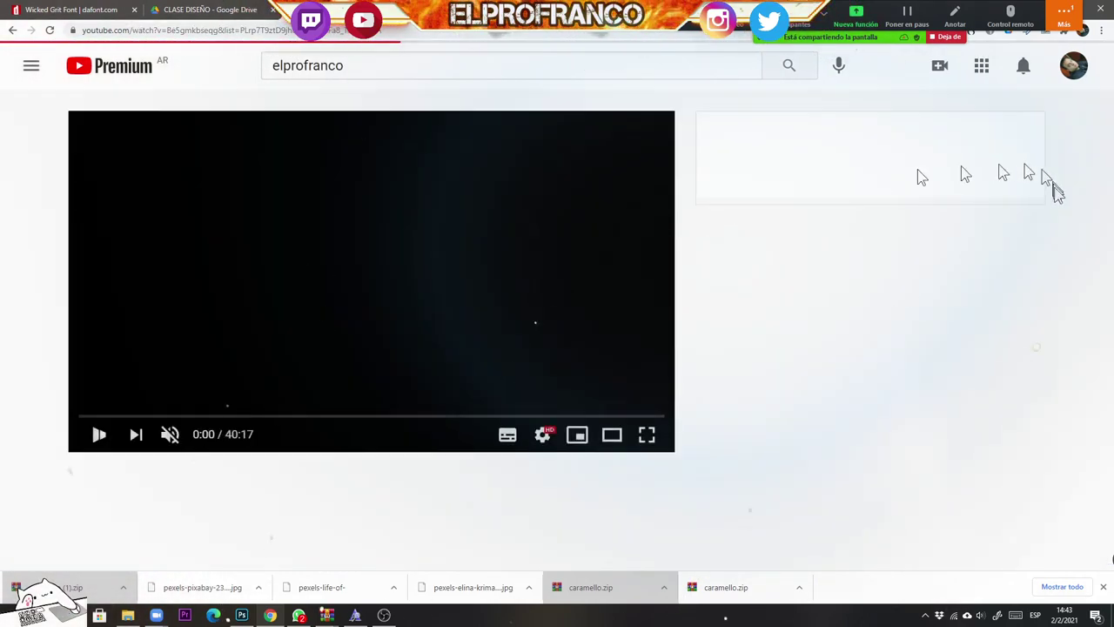
# Step: Pause the first video, then briefly play and pause the QUITAR FONDOS DE FOTOS video
pyautogui.click(603, 336)
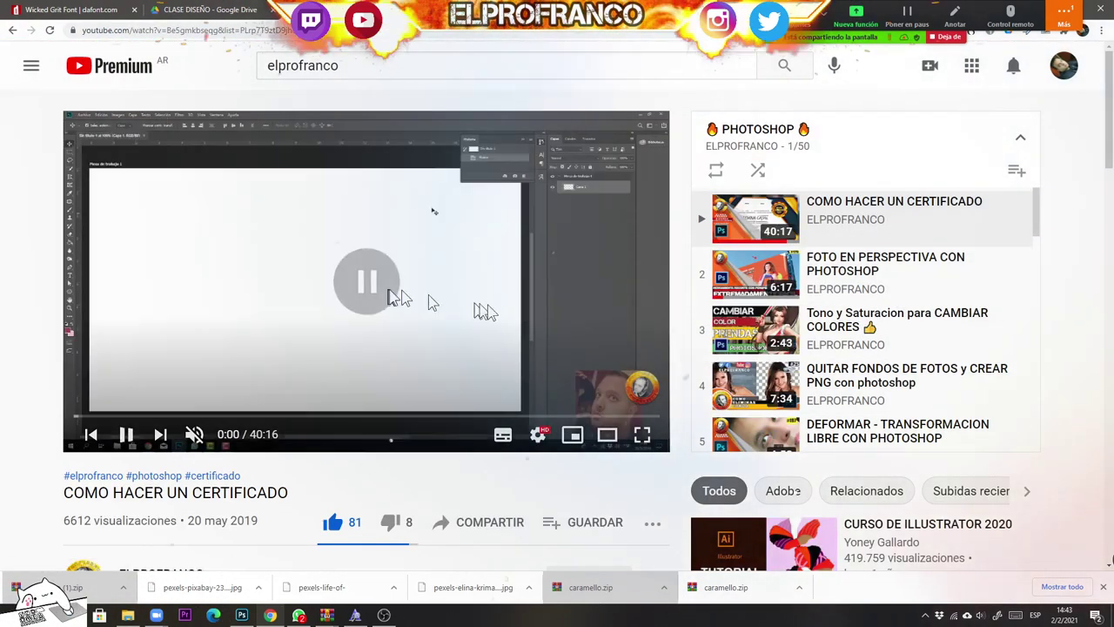
pyautogui.click(902, 383)
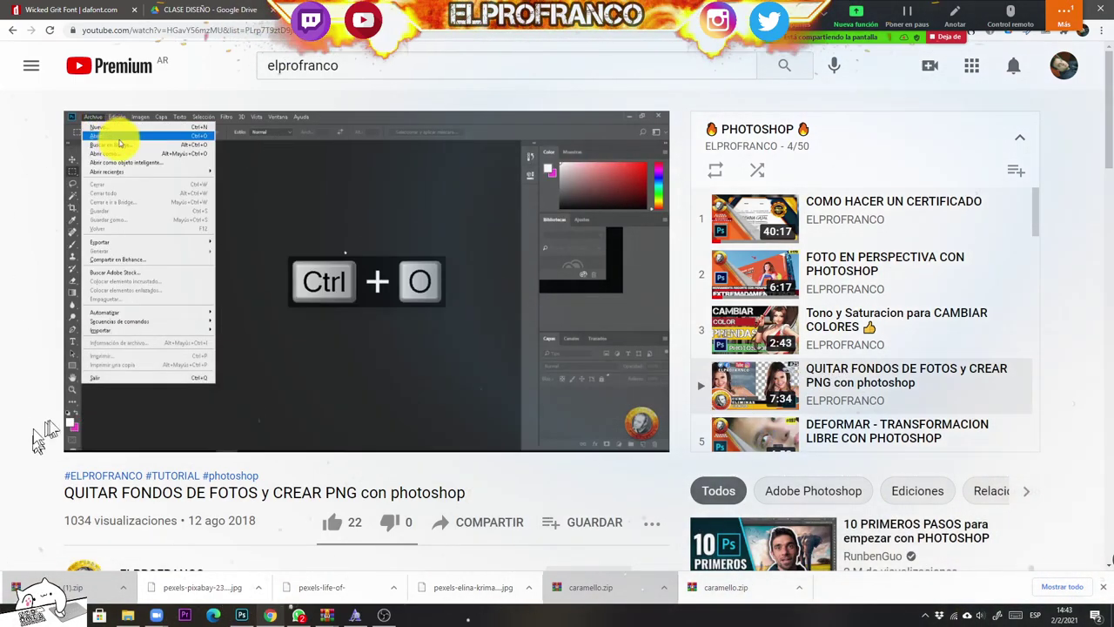
pyautogui.click(135, 435)
pyautogui.scroll(-3, 866, 353)
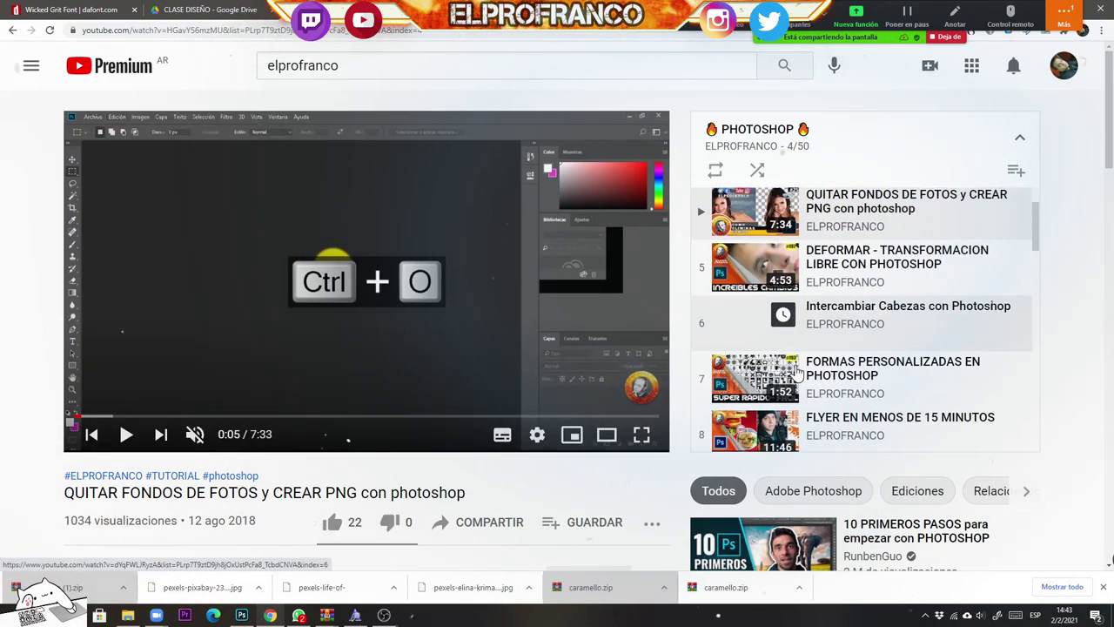
pyautogui.scroll(-1, 866, 353)
pyautogui.scroll(-1, 866, 352)
pyautogui.scroll(-1, 866, 352)
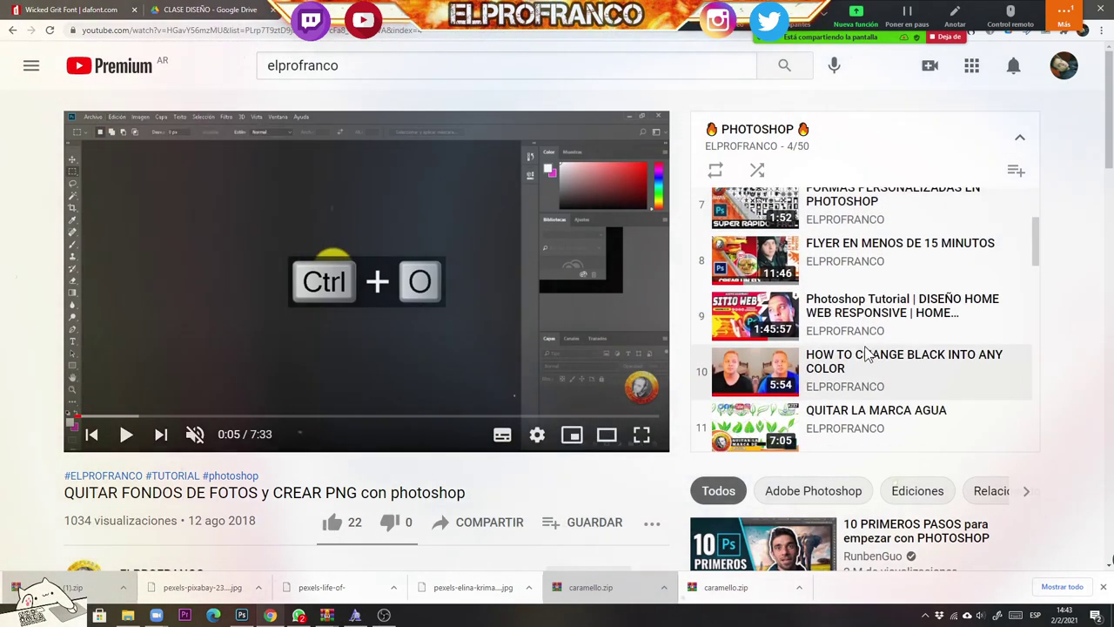
pyautogui.scroll(-1, 866, 355)
pyautogui.scroll(-1, 865, 356)
pyautogui.scroll(-2, 866, 357)
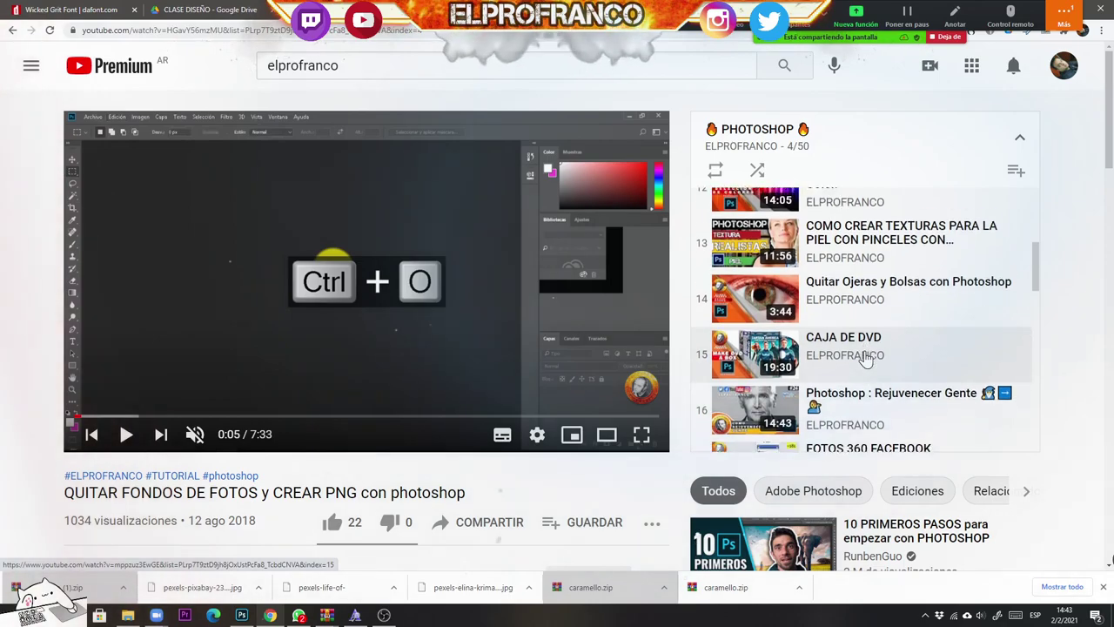
pyautogui.scroll(-1, 868, 355)
pyautogui.scroll(-2, 868, 355)
pyautogui.scroll(-1, 862, 348)
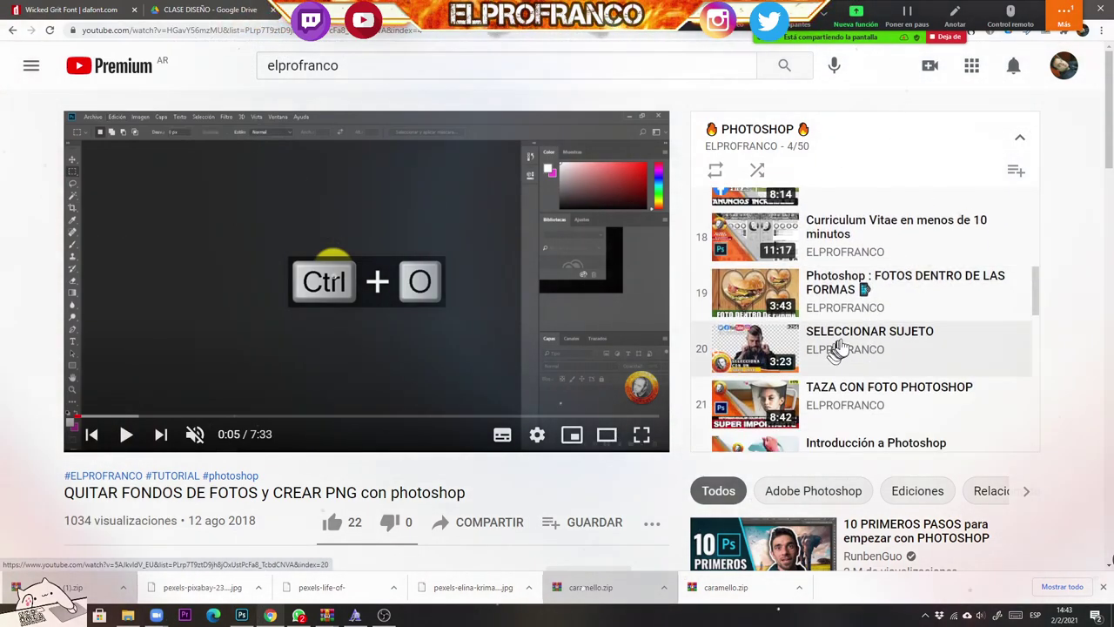
# Step: Skim the SELECCIONAR SUJETO video to about 2:25, then pause it
pyautogui.click(858, 338)
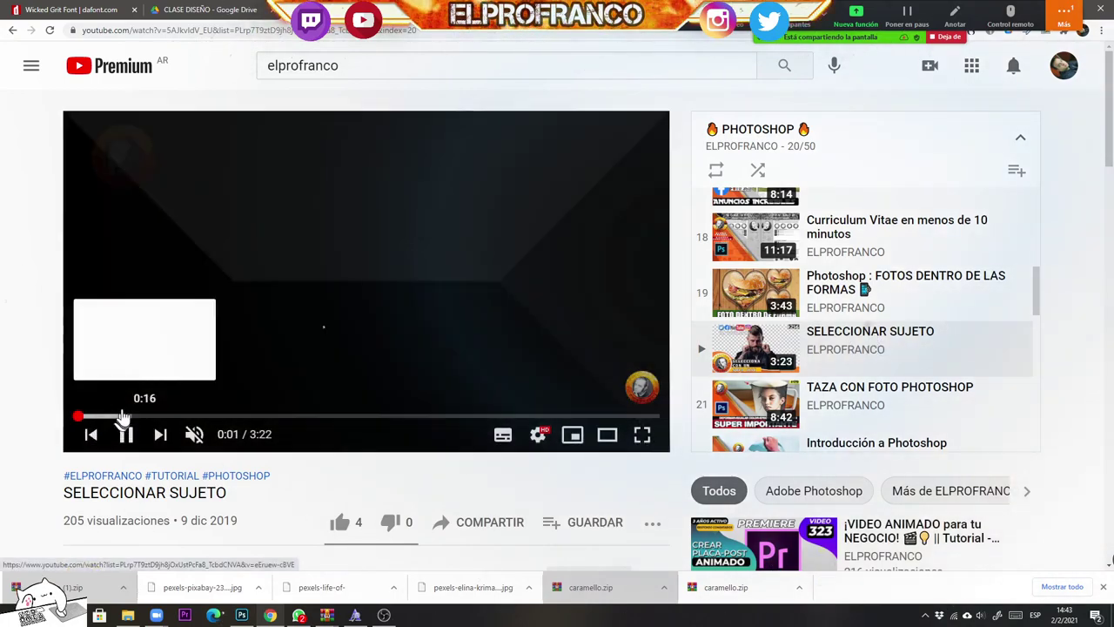
pyautogui.click(118, 416)
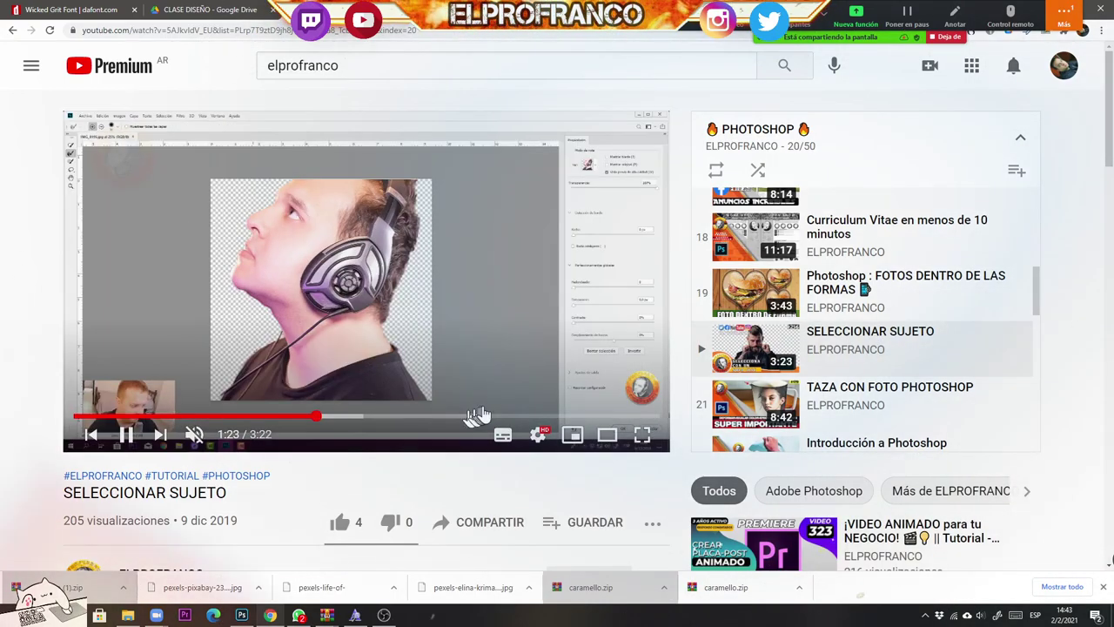
pyautogui.click(490, 416)
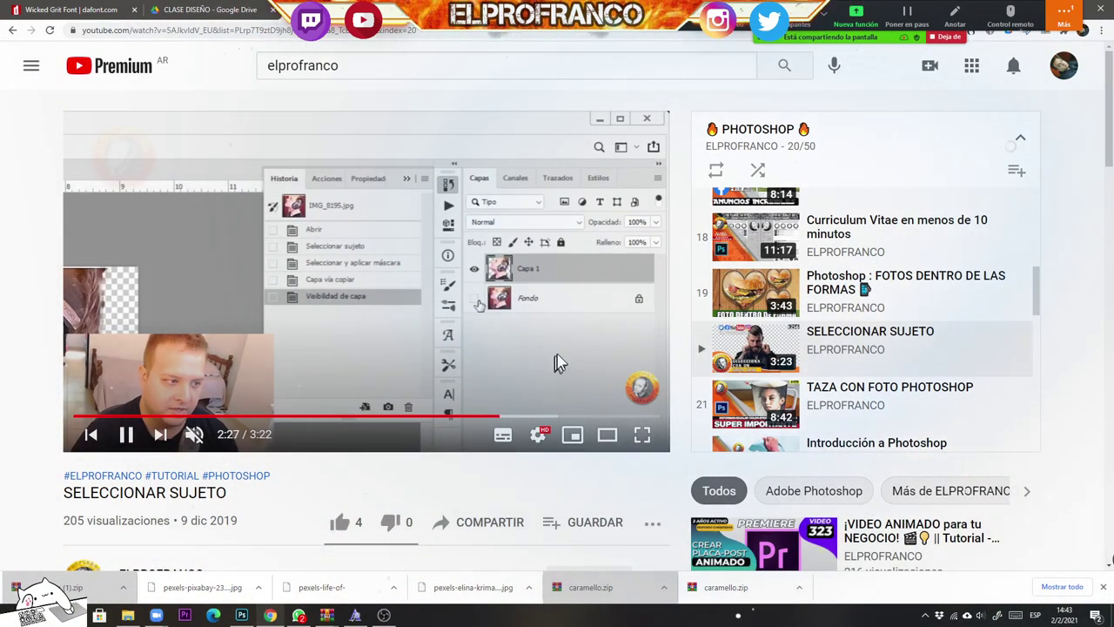
pyautogui.click(558, 357)
pyautogui.scroll(-2, 860, 363)
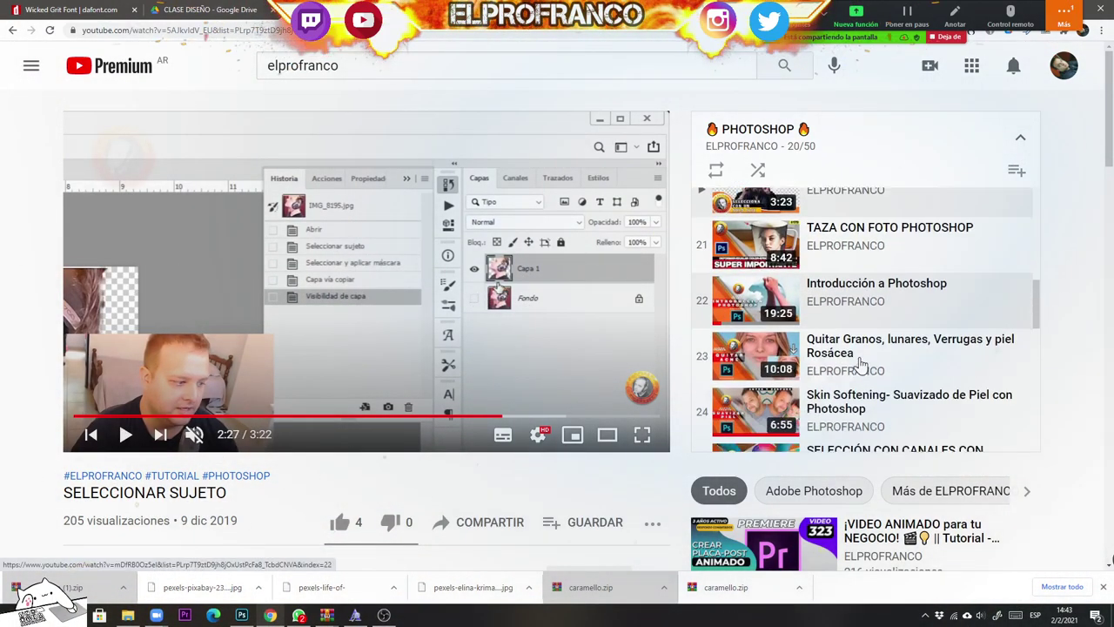
pyautogui.scroll(-1, 860, 364)
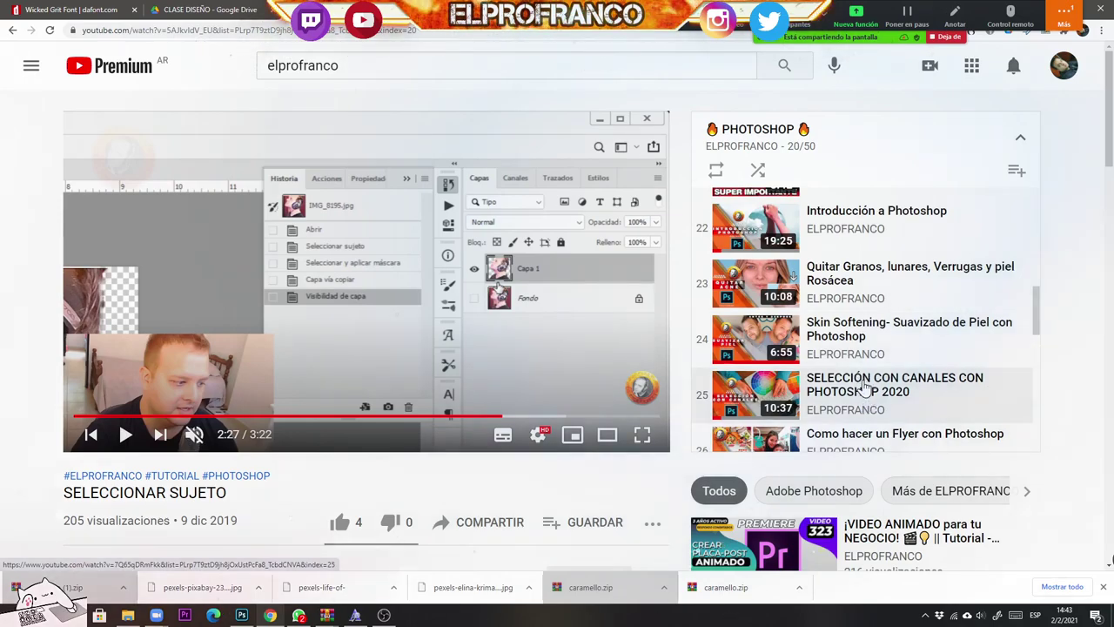
# Step: Skim the SELECCIÓN CON CANALES CON PHOTOSHOP 2020 video through 3:51 and 6:45 toward its end, then pause
pyautogui.click(864, 386)
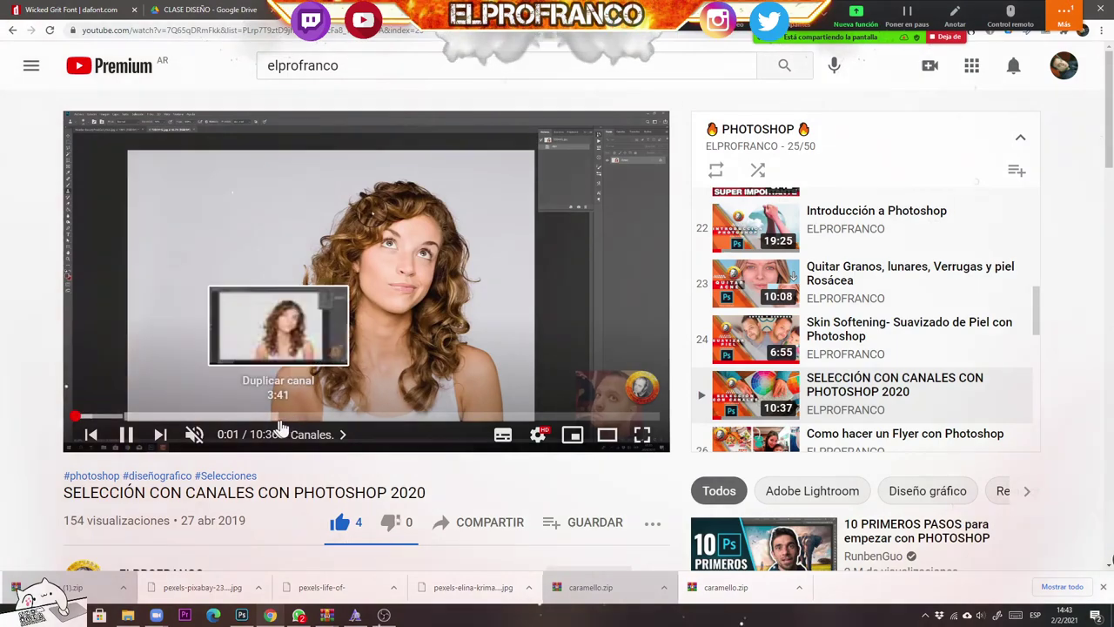
pyautogui.click(289, 417)
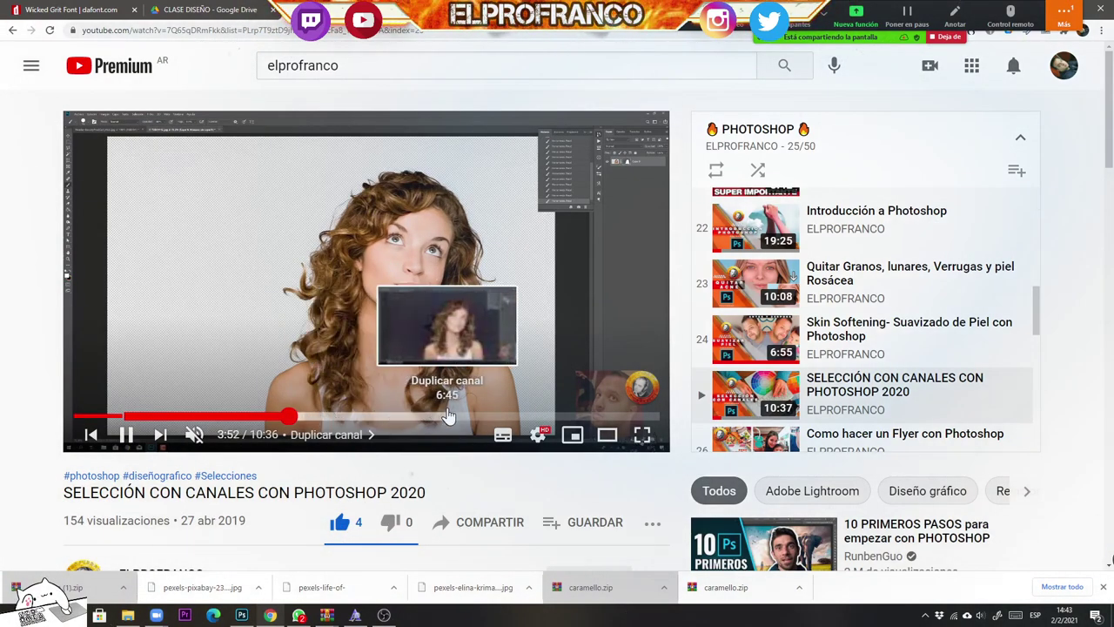
pyautogui.click(446, 416)
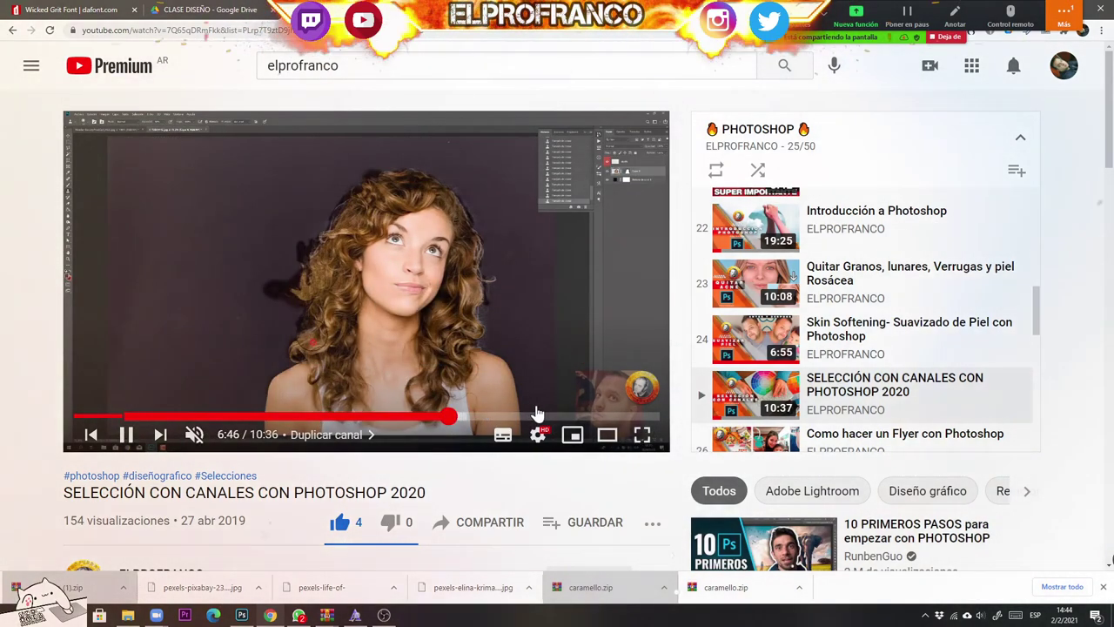
pyautogui.click(538, 416)
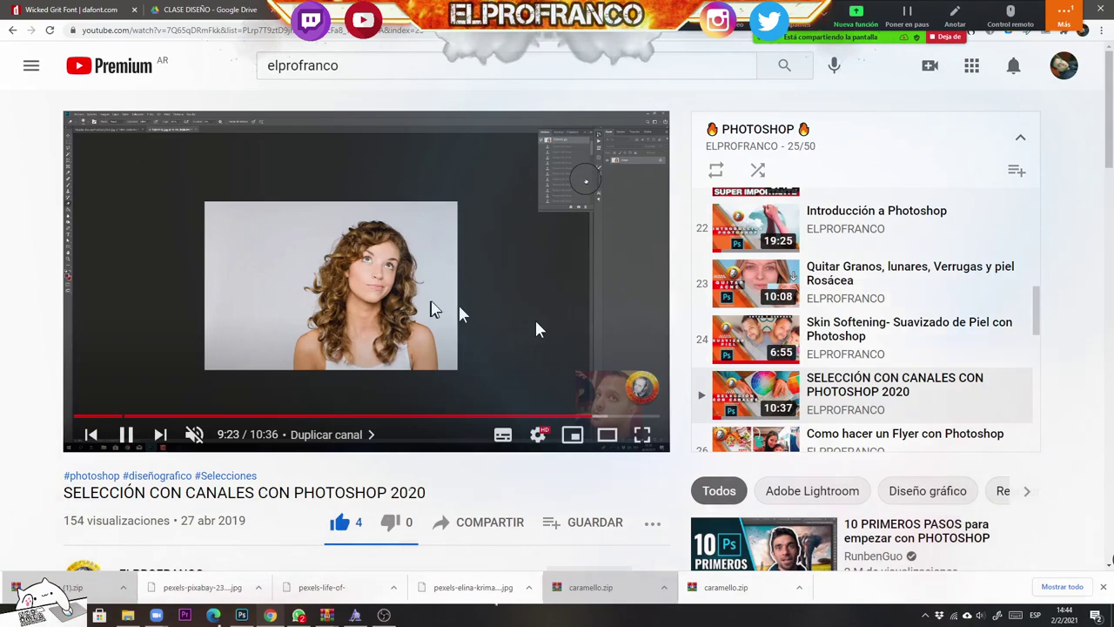
pyautogui.click(736, 335)
pyautogui.scroll(-2, 833, 324)
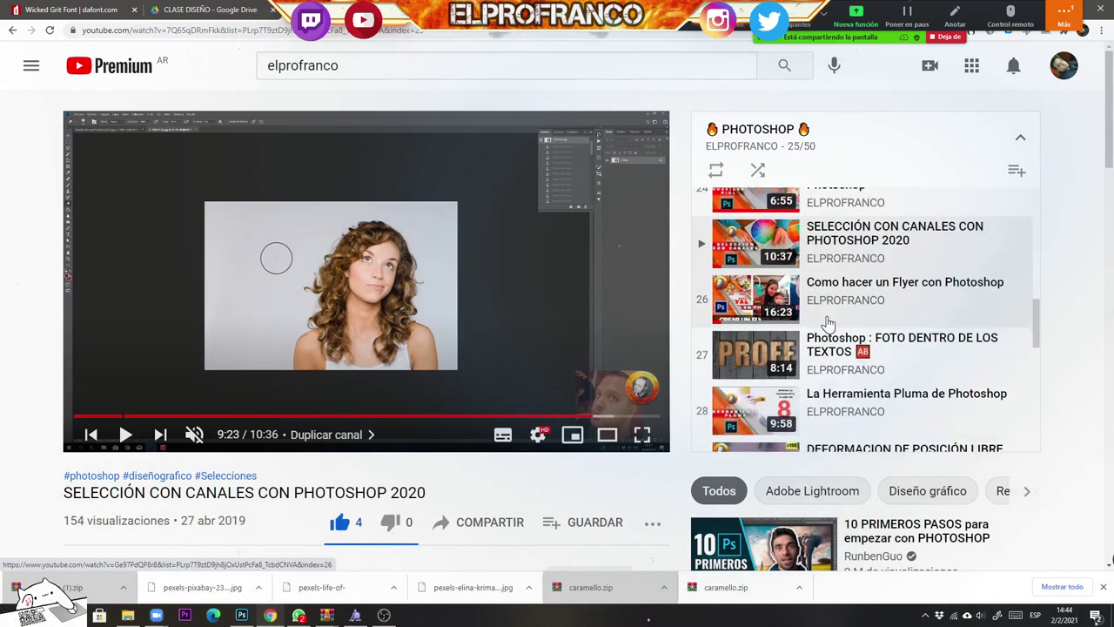
pyautogui.scroll(-1, 832, 315)
pyautogui.scroll(-1, 831, 309)
pyautogui.scroll(2, 831, 305)
pyautogui.scroll(-1, 836, 296)
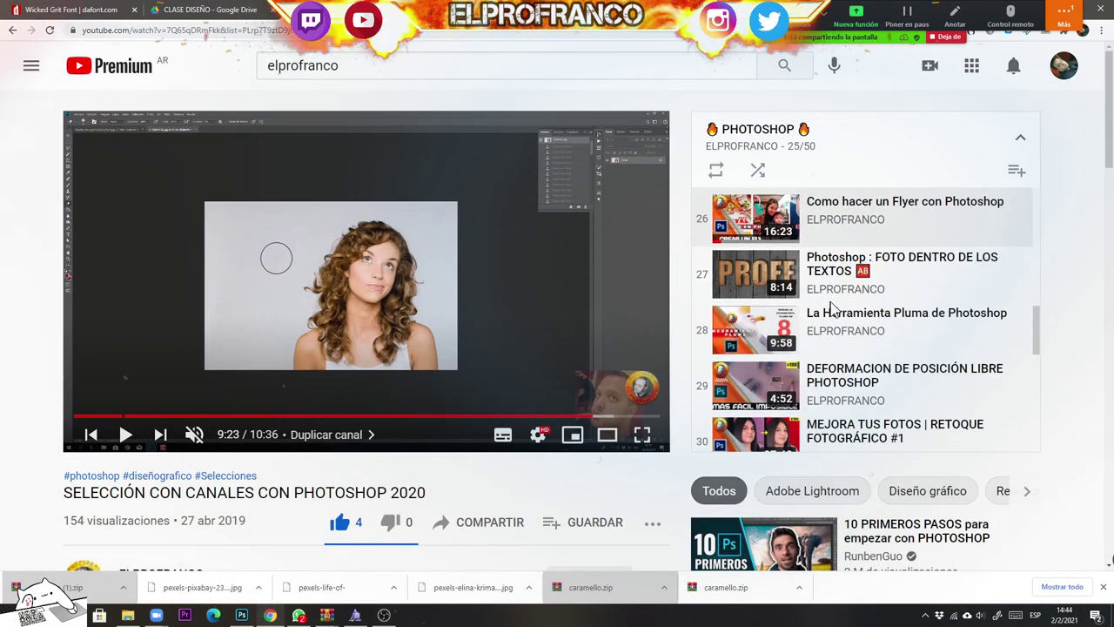
pyautogui.scroll(-1, 844, 279)
# Step: Skim La Herramienta Pluma de Photoshop through 4:41 and 8:50, pausing it at 9:40
pyautogui.click(851, 260)
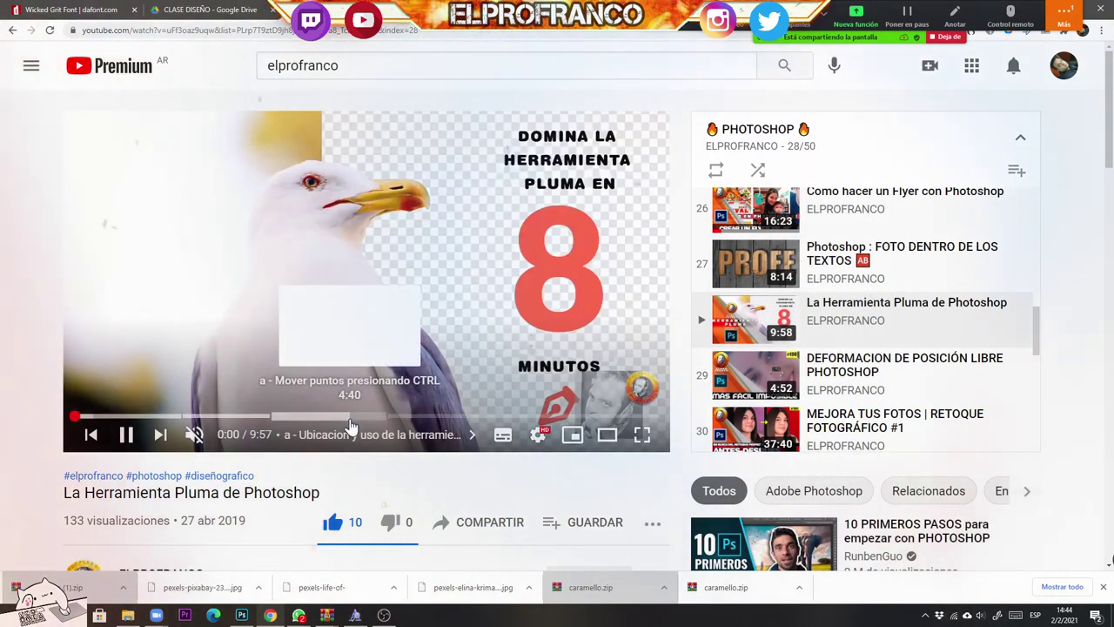
pyautogui.click(351, 416)
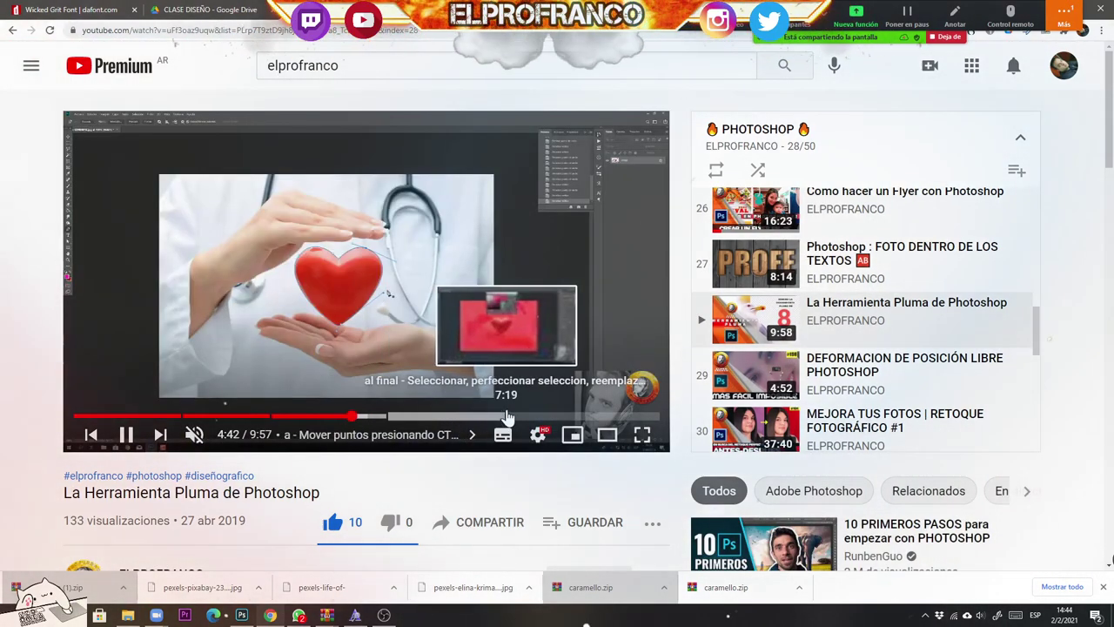
pyautogui.click(507, 418)
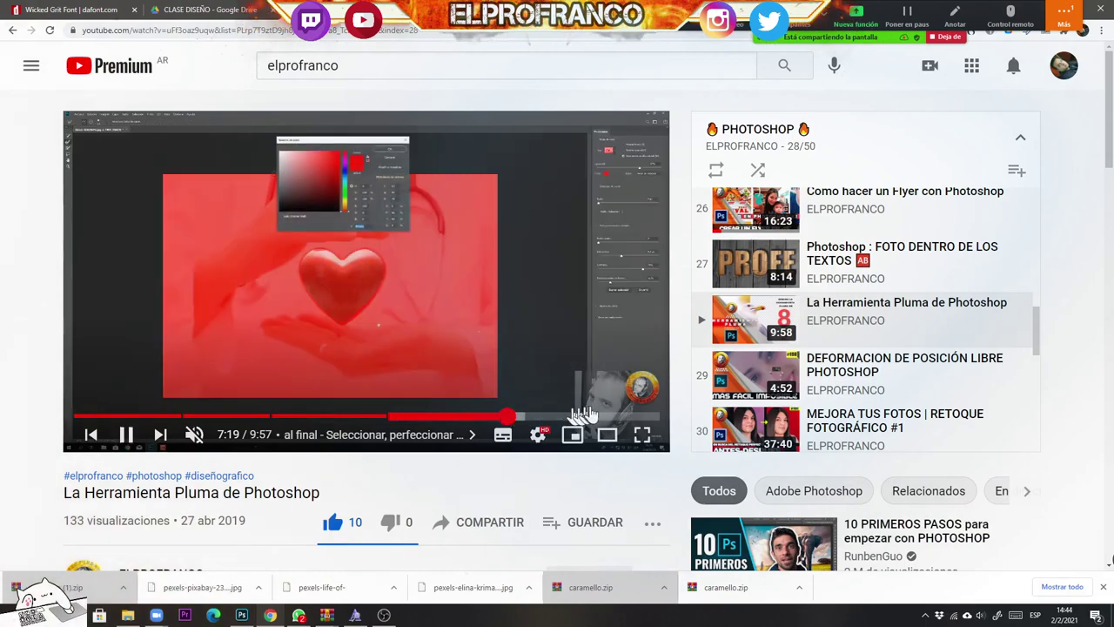
pyautogui.click(594, 416)
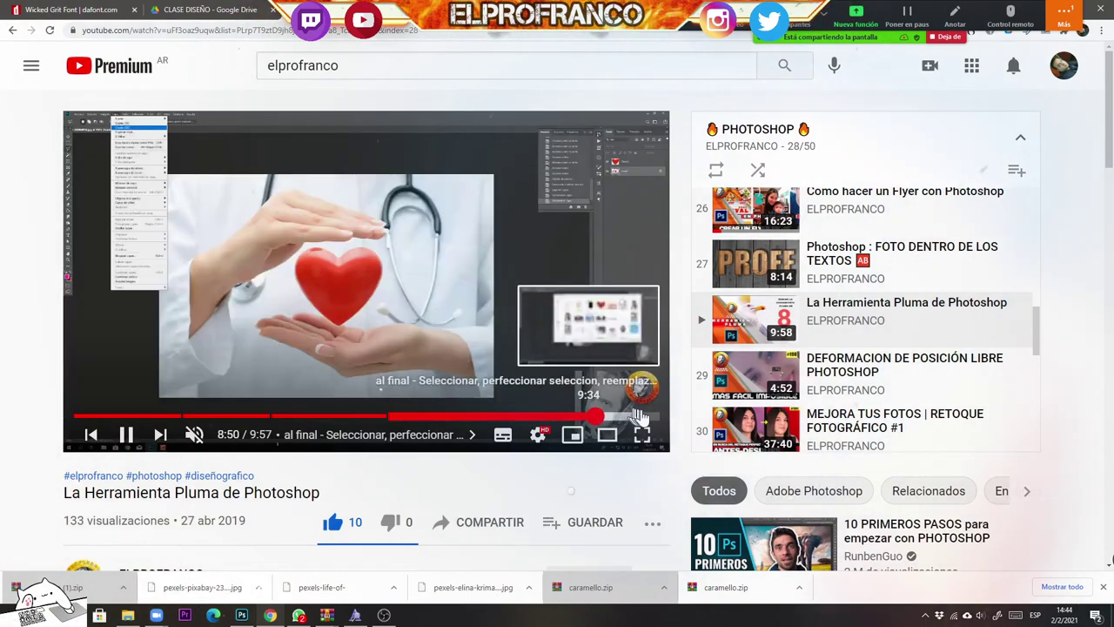
pyautogui.click(639, 416)
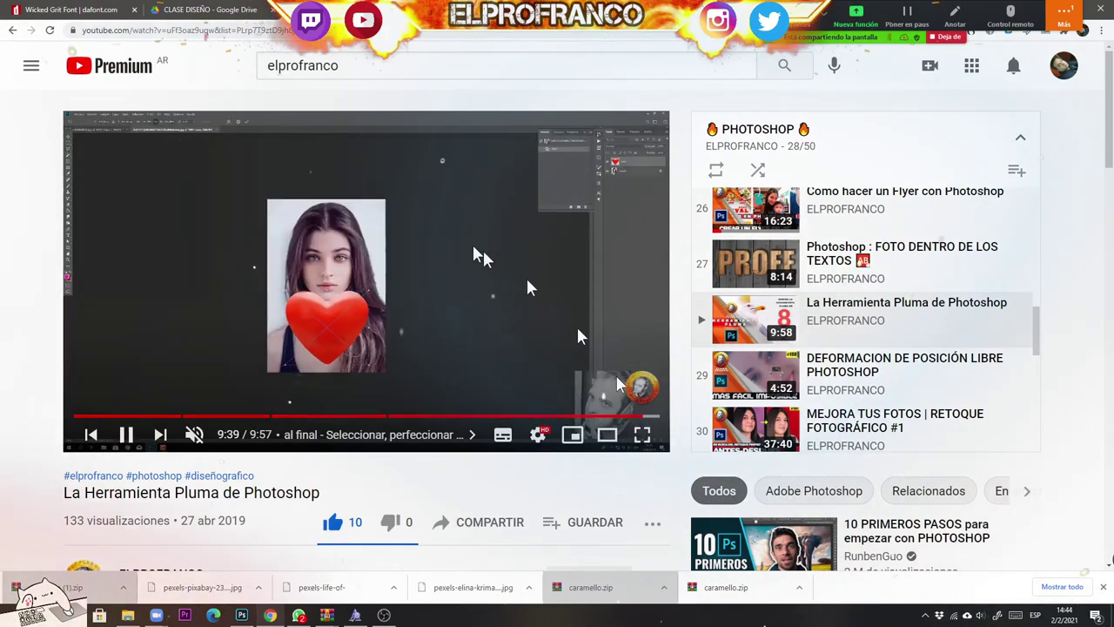
pyautogui.click(472, 241)
pyautogui.scroll(-2, 838, 361)
pyautogui.scroll(-2, 838, 361)
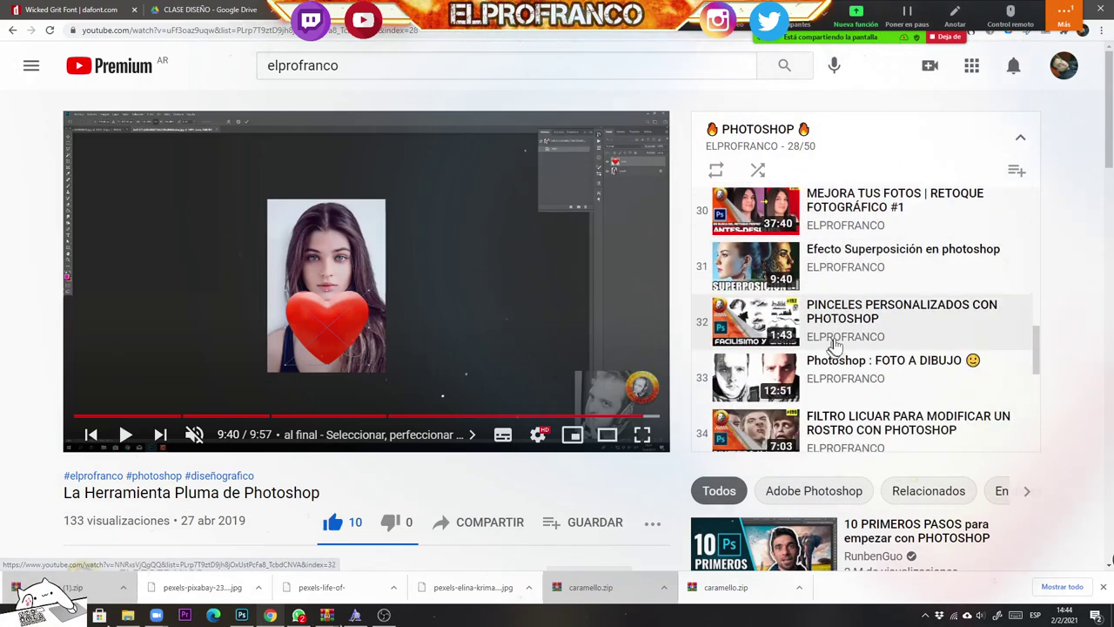
pyautogui.scroll(-3, 838, 357)
pyautogui.scroll(-1, 838, 347)
pyautogui.scroll(-2, 838, 344)
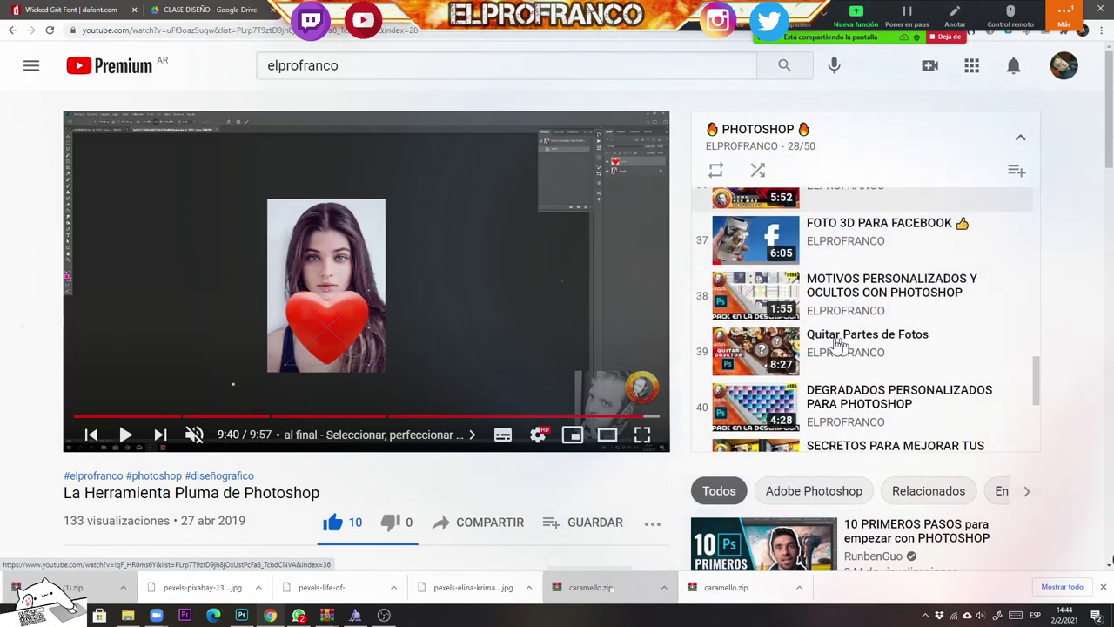
pyautogui.scroll(5, 839, 341)
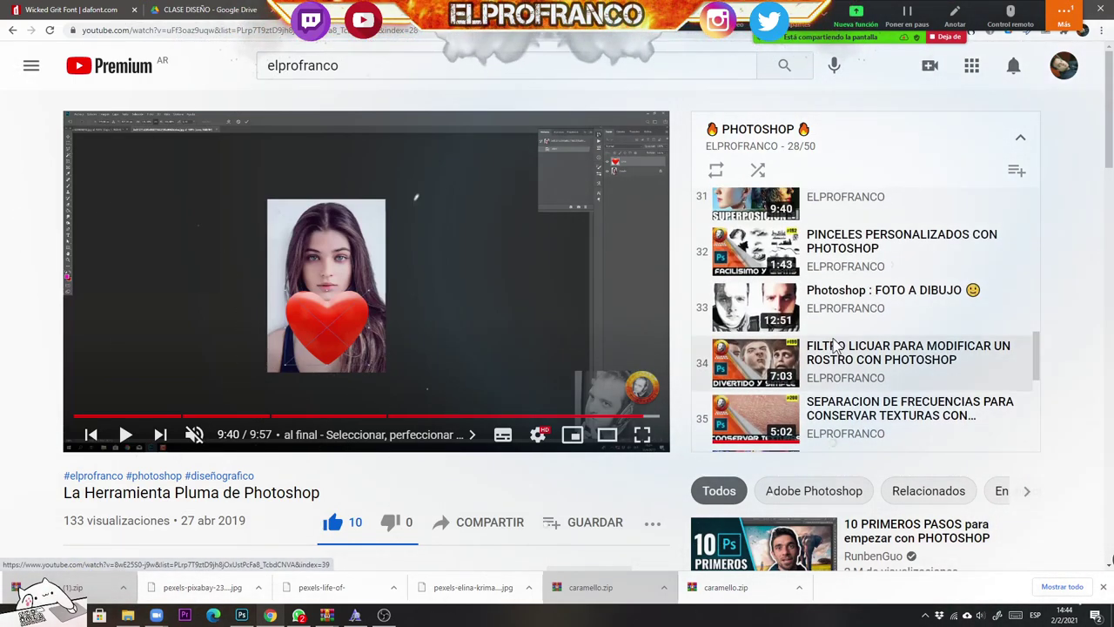
pyautogui.scroll(2, 835, 345)
pyautogui.scroll(1, 836, 345)
pyautogui.scroll(1, 838, 346)
pyautogui.scroll(1, 837, 344)
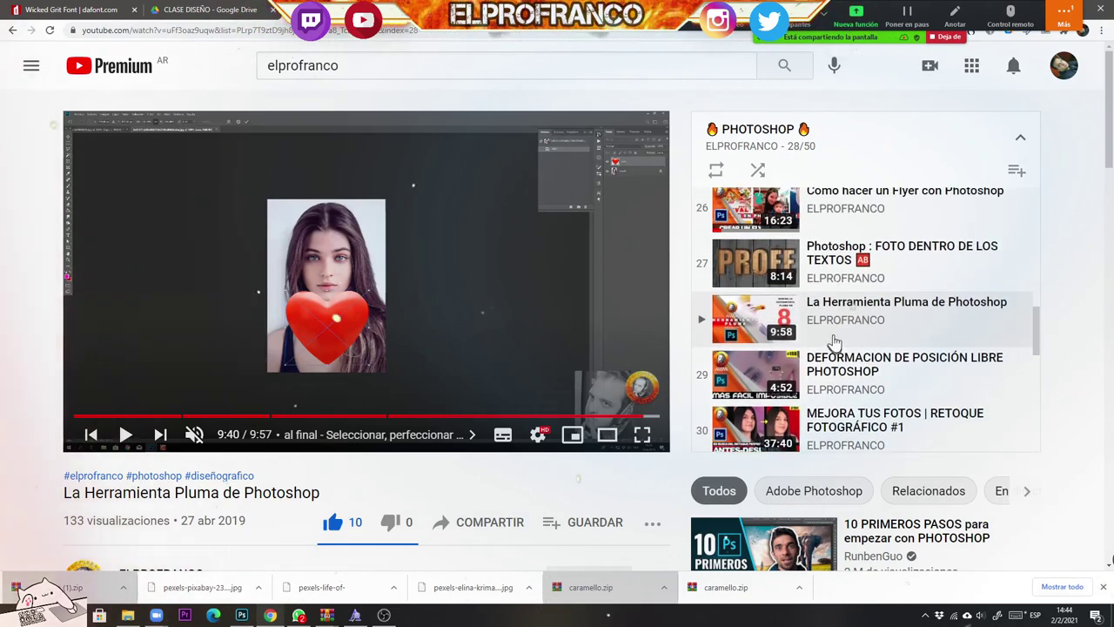
pyautogui.scroll(2, 836, 341)
pyautogui.scroll(1, 835, 337)
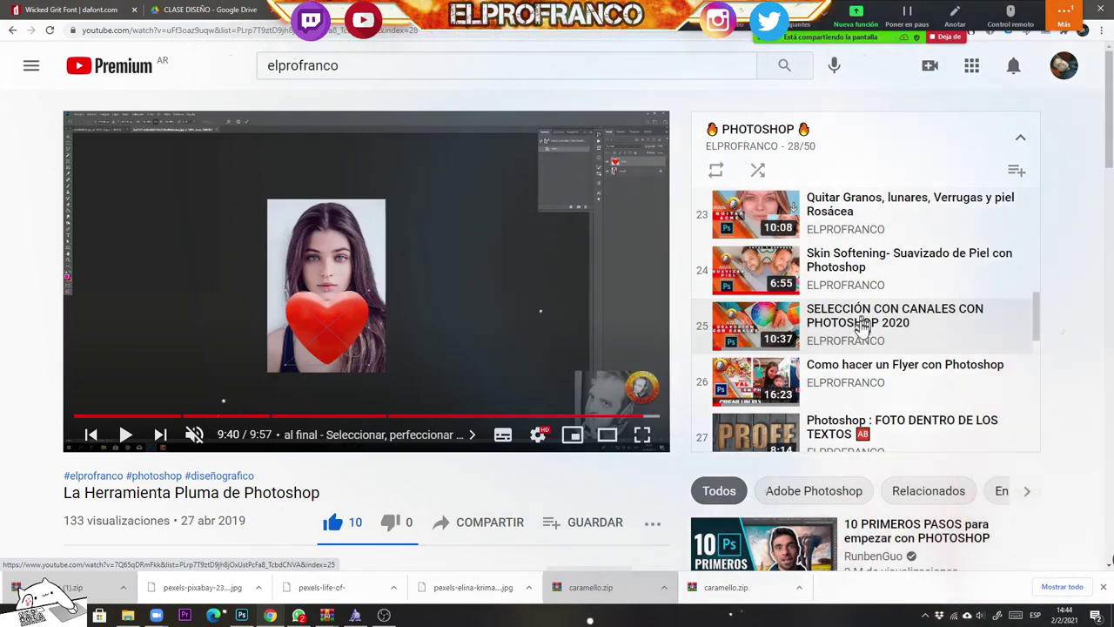
pyautogui.scroll(3, 866, 331)
pyautogui.scroll(3, 871, 335)
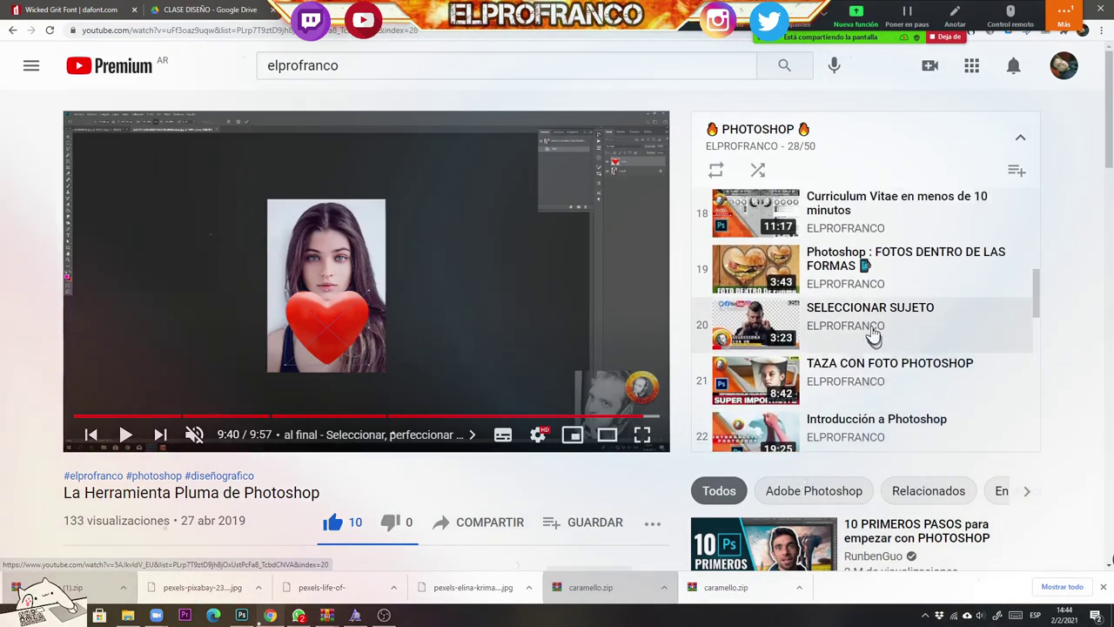
pyautogui.scroll(4, 871, 335)
pyautogui.scroll(5, 875, 333)
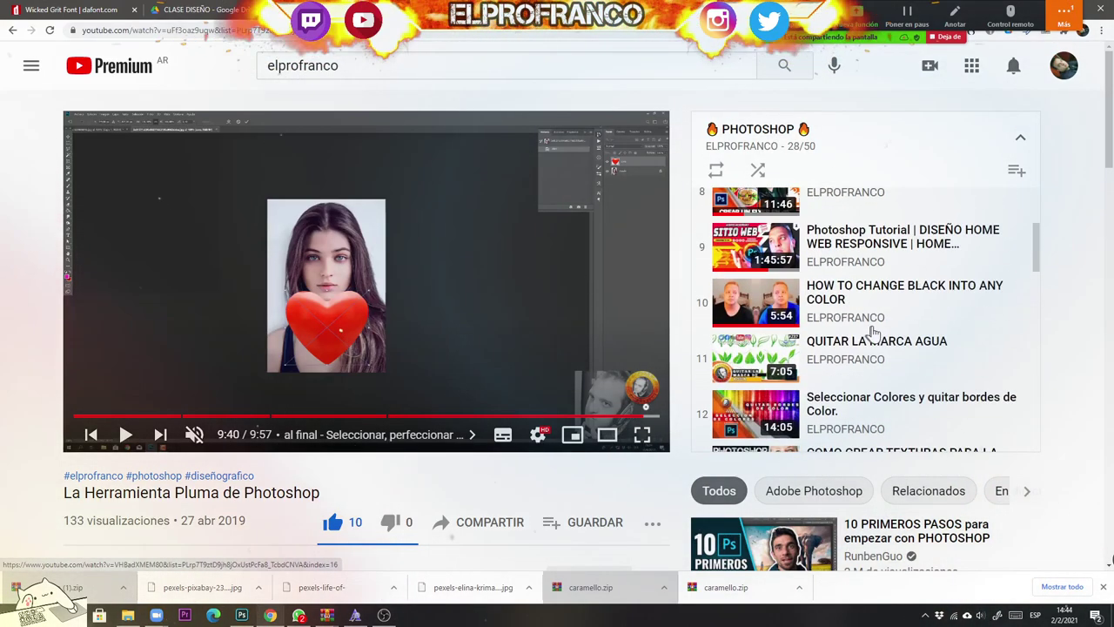
# Step: Skim the Seleccionar Colores y quitar bordes de Color tutorial, pausing it at 8:53
pyautogui.click(857, 401)
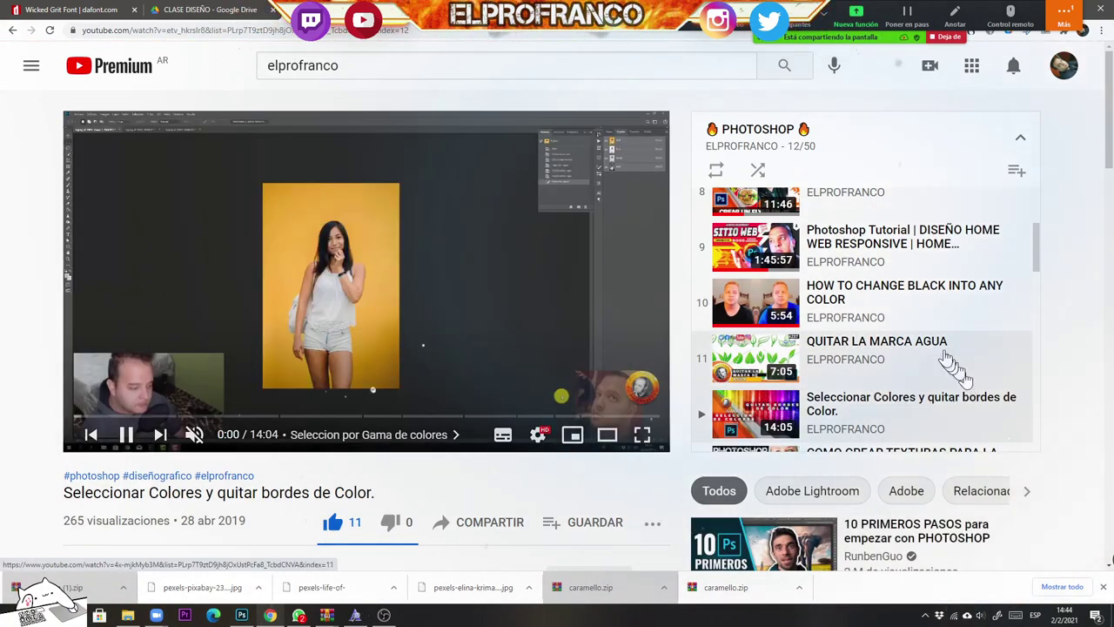
pyautogui.click(327, 416)
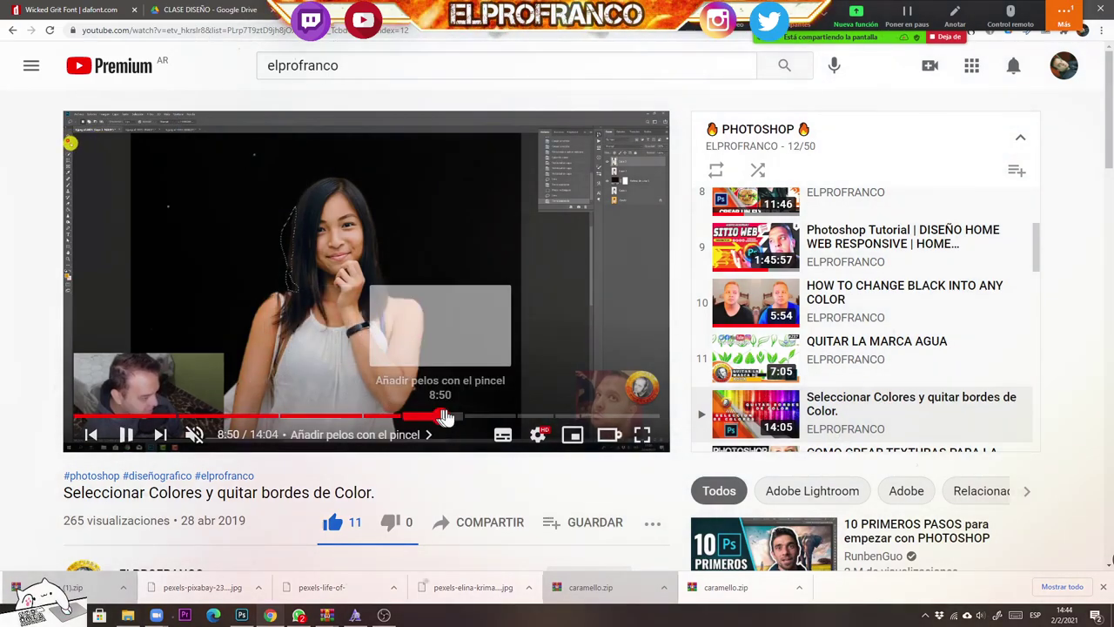
pyautogui.click(440, 416)
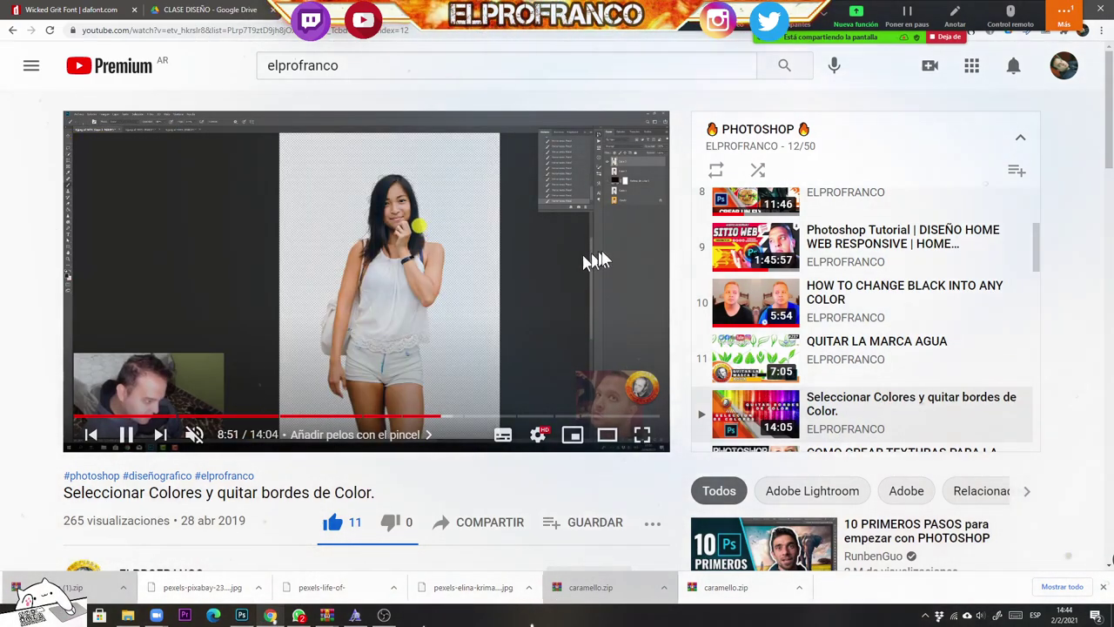
pyautogui.click(517, 273)
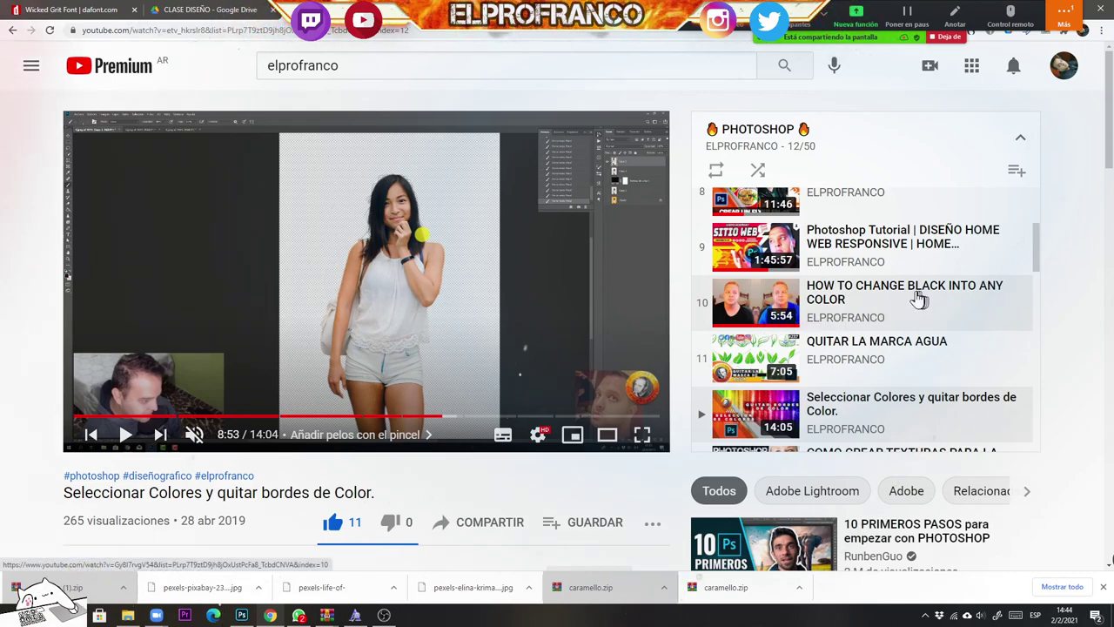
pyautogui.scroll(-2, 914, 296)
pyautogui.scroll(-1, 911, 294)
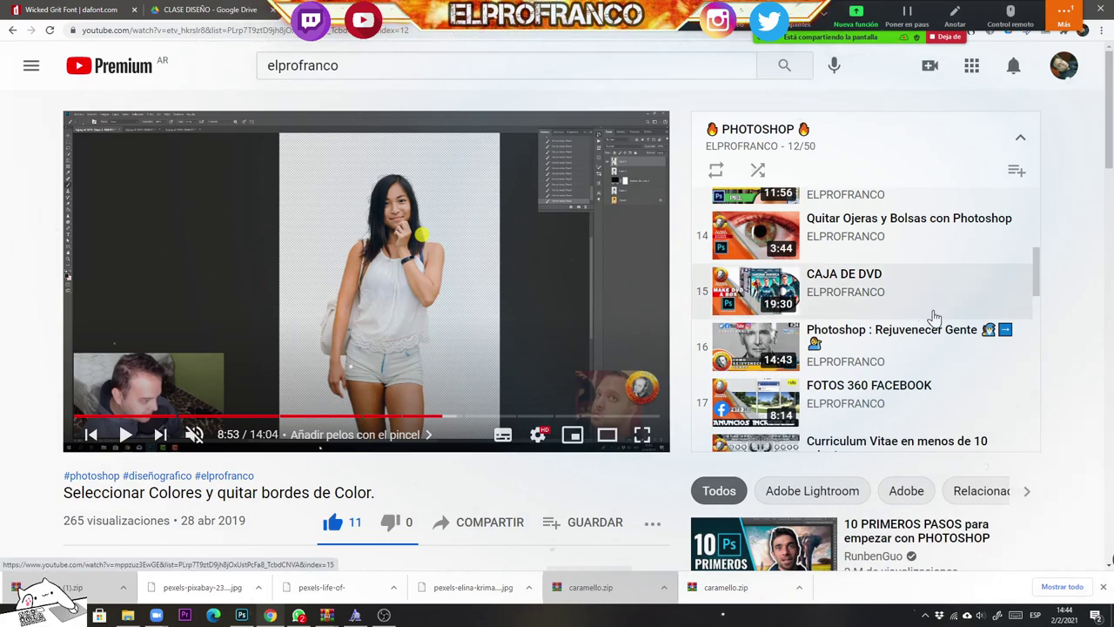
pyautogui.scroll(-2, 934, 315)
pyautogui.scroll(-1, 936, 318)
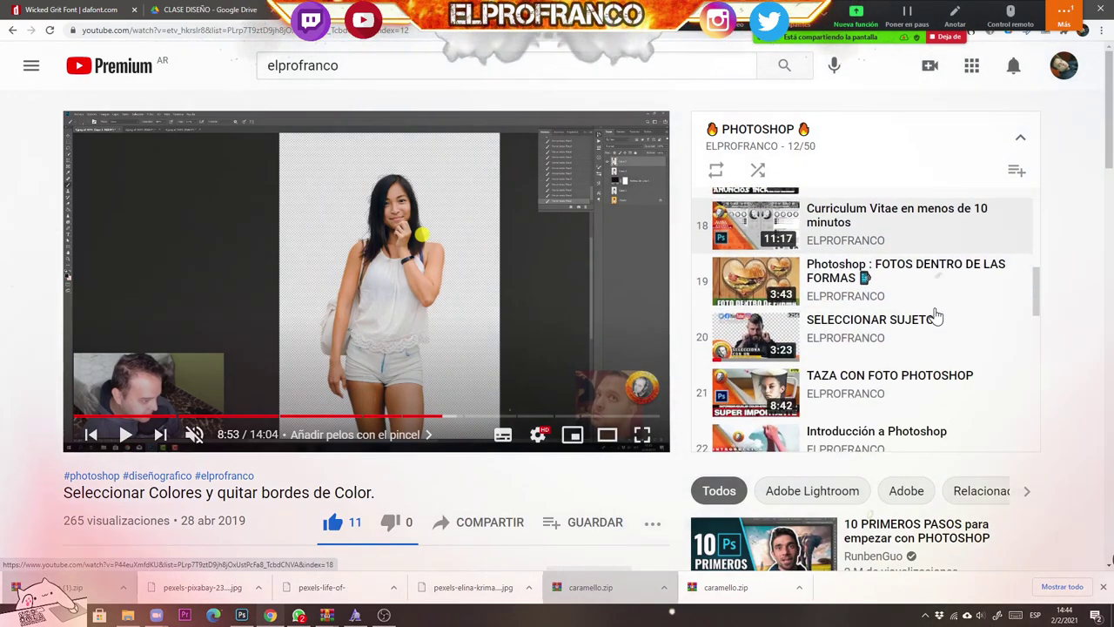
pyautogui.scroll(-1, 936, 317)
pyautogui.scroll(-1, 935, 318)
pyautogui.scroll(-1, 935, 318)
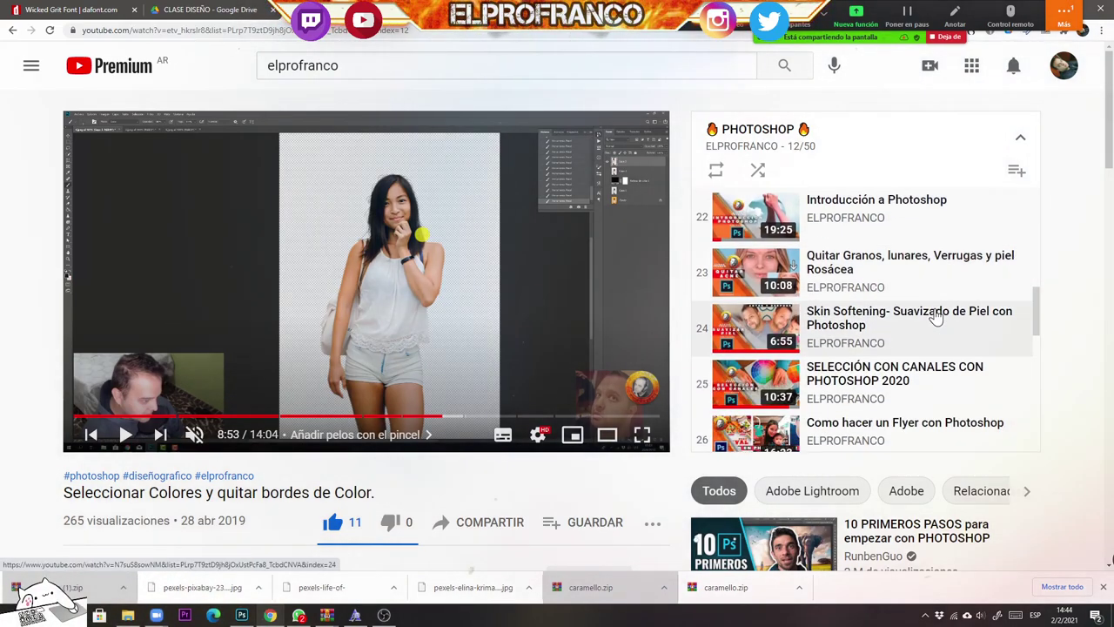
pyautogui.scroll(-3, 935, 318)
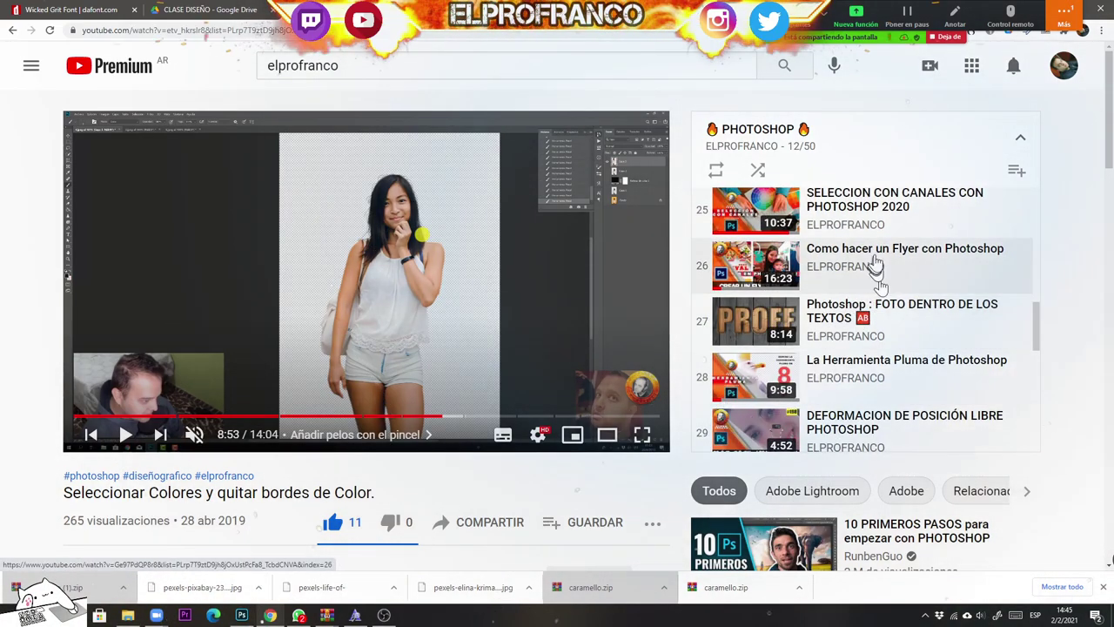
# Step: Play Como hacer un Flyer con Photoshop from 15:02, pause it, and restore the browser to a smaller window
pyautogui.click(908, 252)
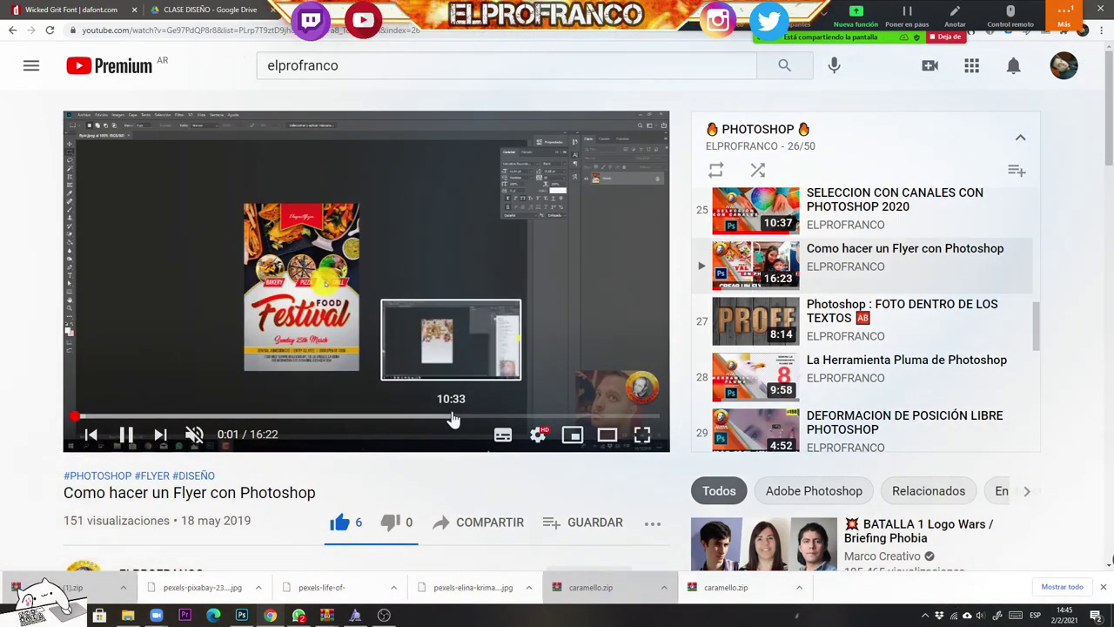
pyautogui.moveTo(641, 386)
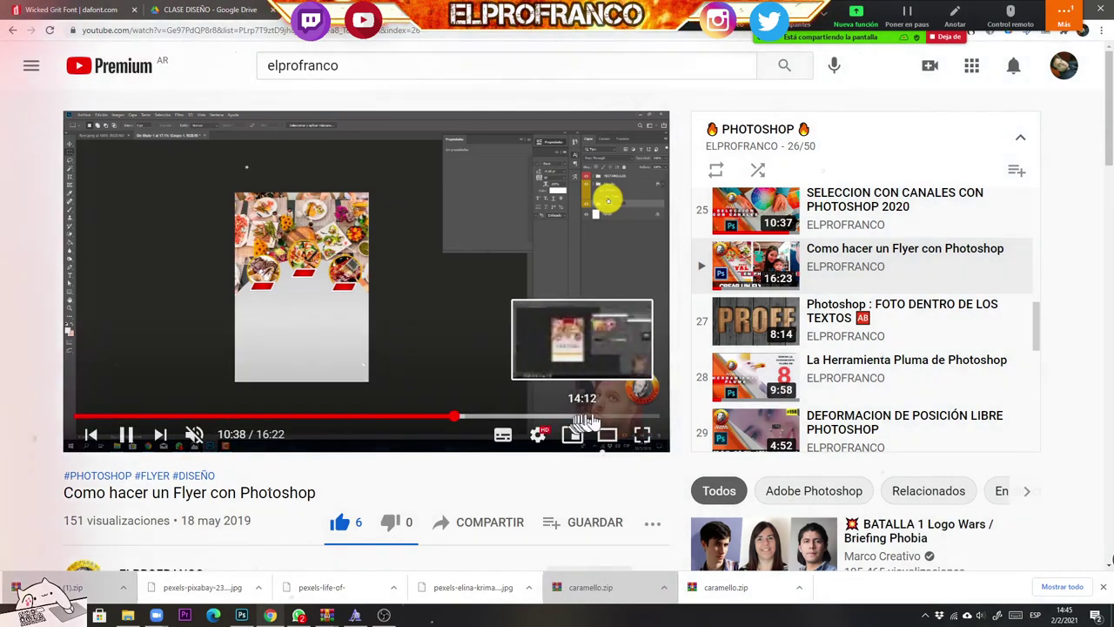
pyautogui.click(614, 418)
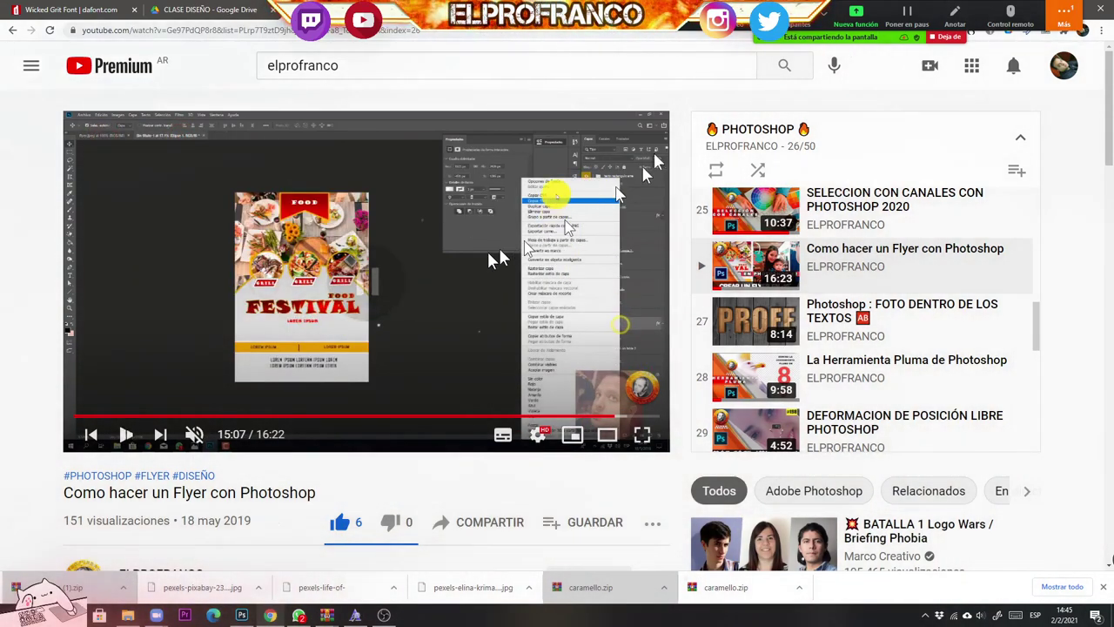
pyautogui.press('space')
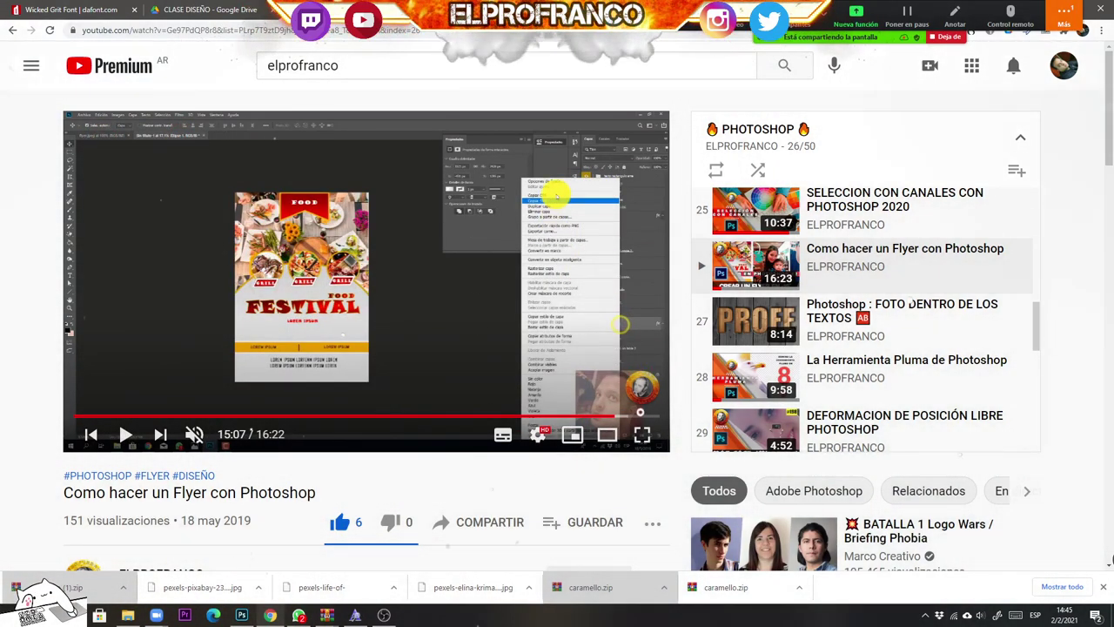
pyautogui.moveTo(565, 10)
pyautogui.mouseDown()
pyautogui.moveTo(572, 45)
pyautogui.moveTo(557, 80)
pyautogui.mouseUp()
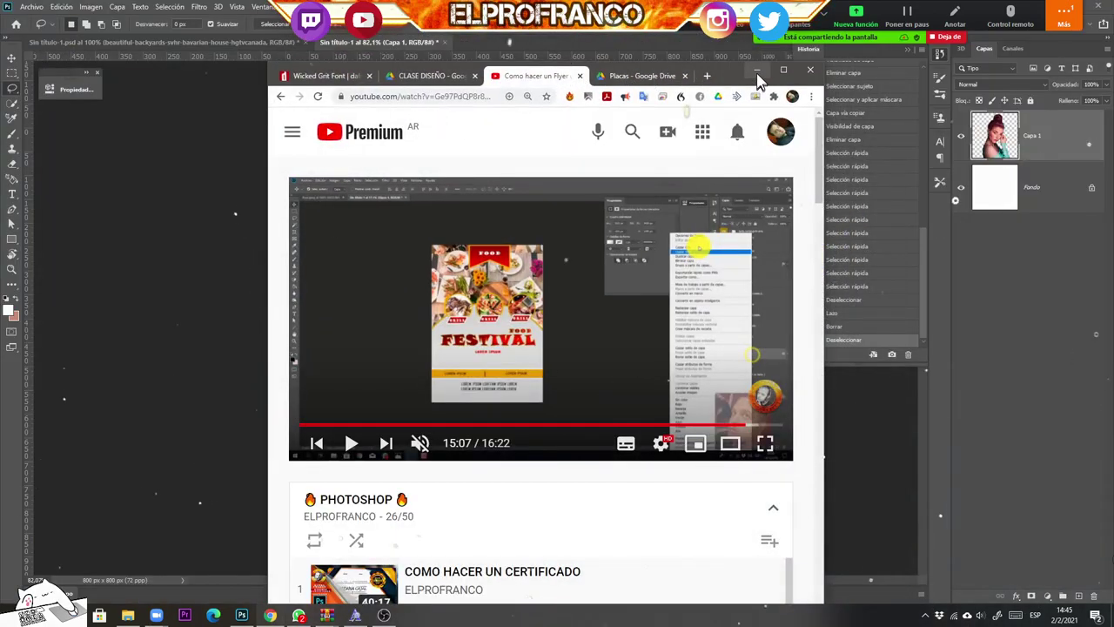
# Step: Minimize the browser, then open and minimize the meeting chat window
pyautogui.click(757, 71)
pyautogui.click(1063, 16)
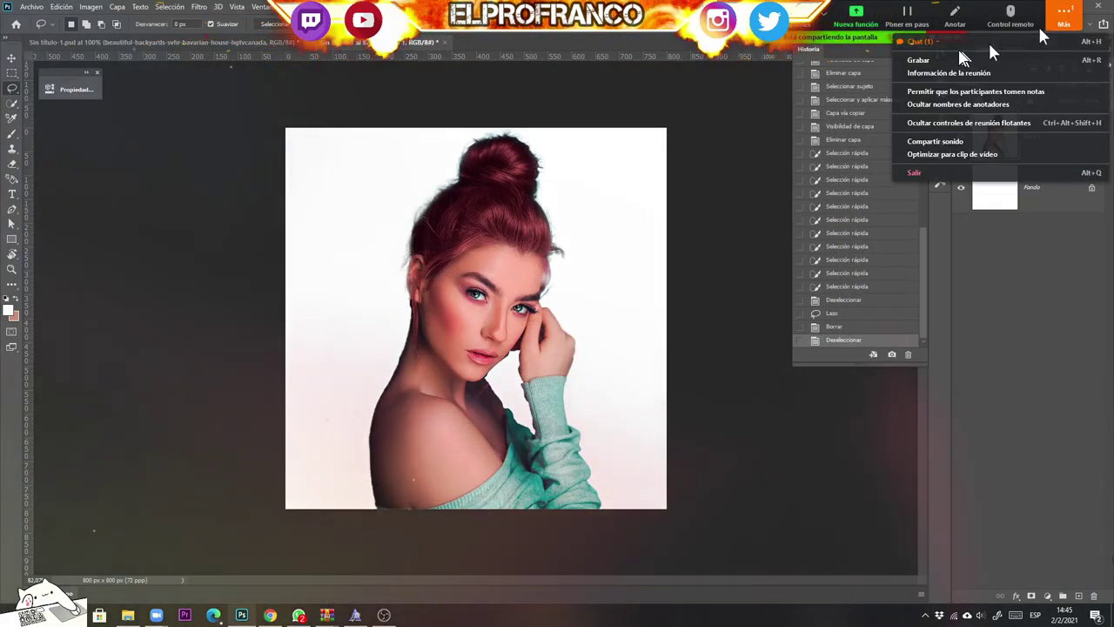
pyautogui.click(961, 54)
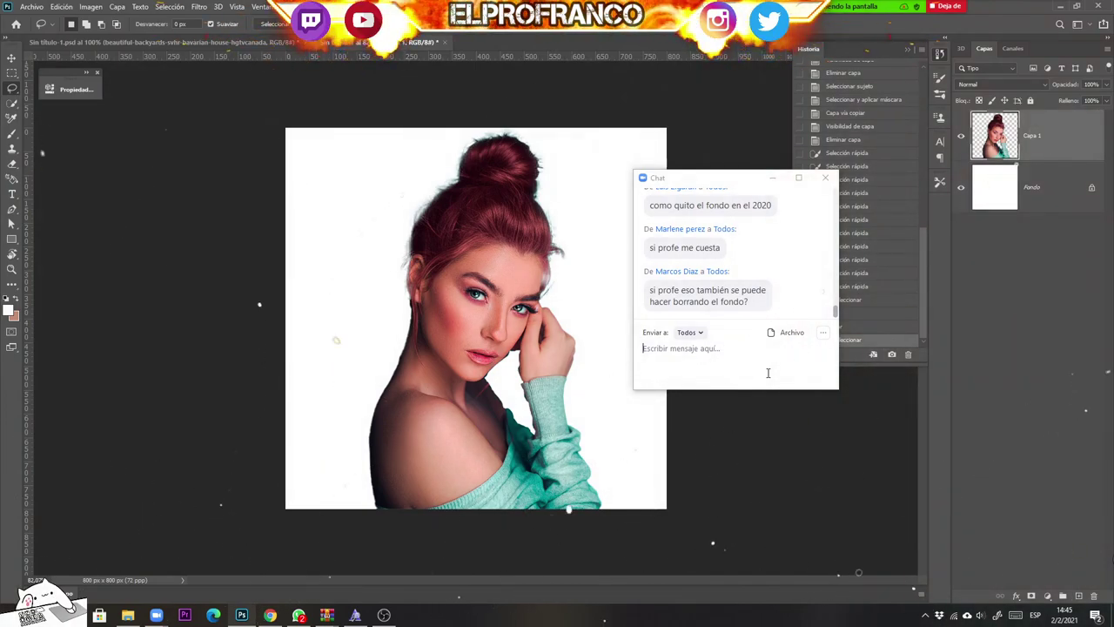
pyautogui.click(775, 179)
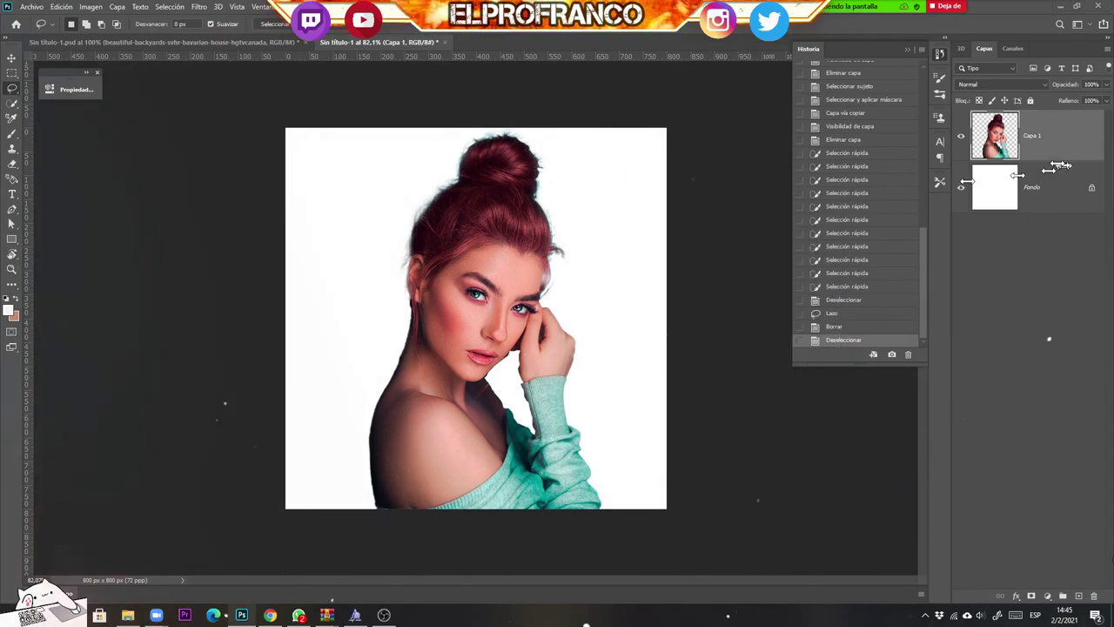
# Step: Toggle Capa 1's visibility several times, leaving it hidden over the white canvas
pyautogui.click(961, 138)
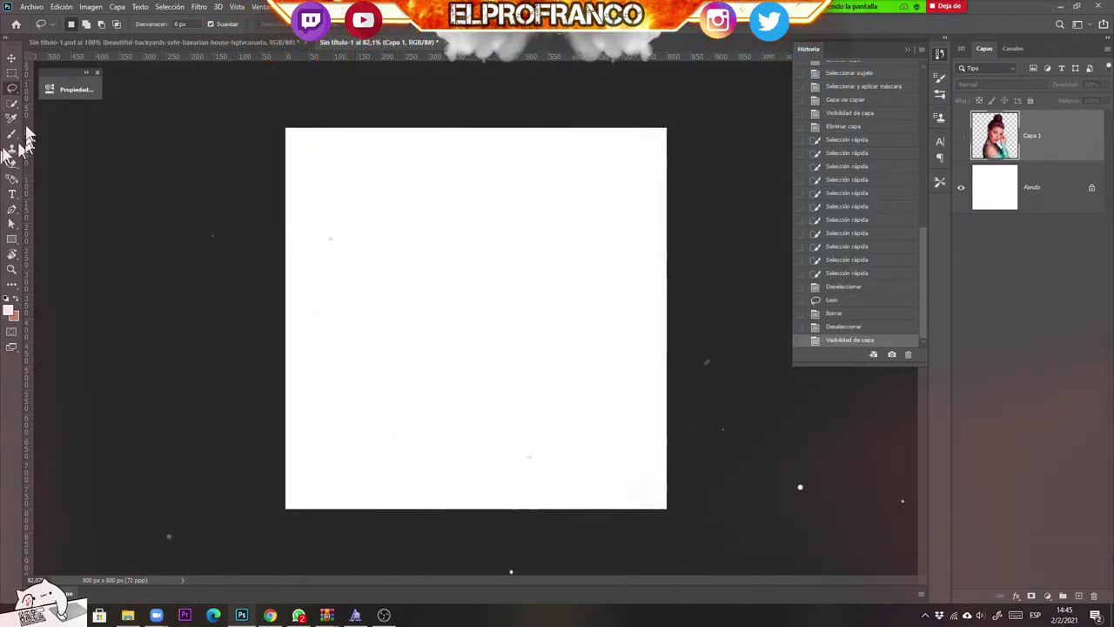
pyautogui.click(959, 142)
pyautogui.click(962, 143)
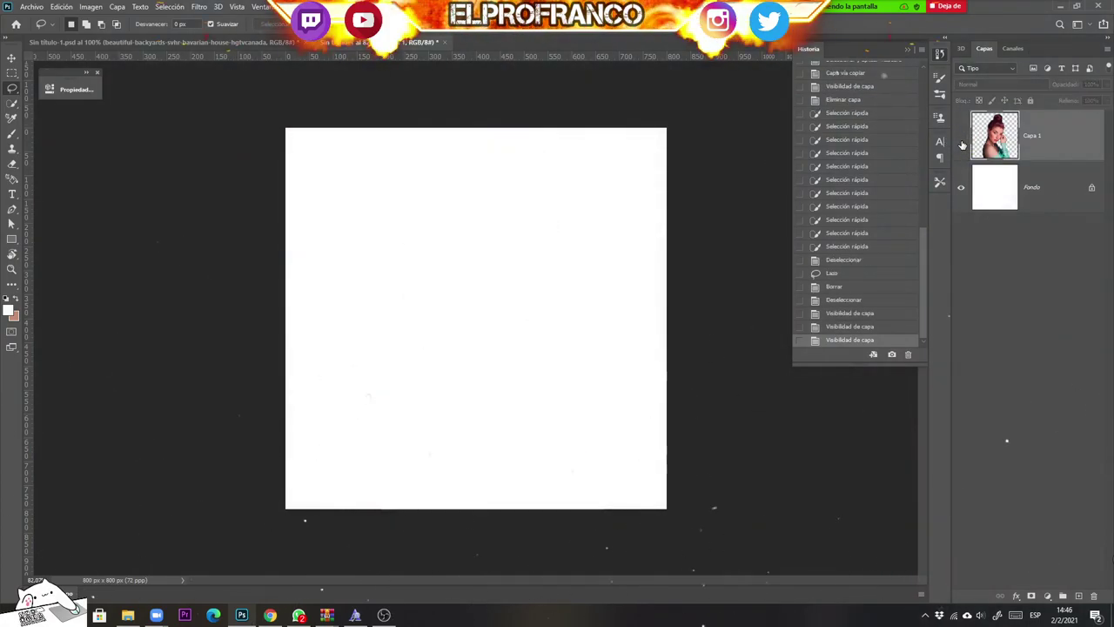
pyautogui.click(962, 144)
pyautogui.click(962, 144)
pyautogui.click(962, 143)
pyautogui.click(962, 143)
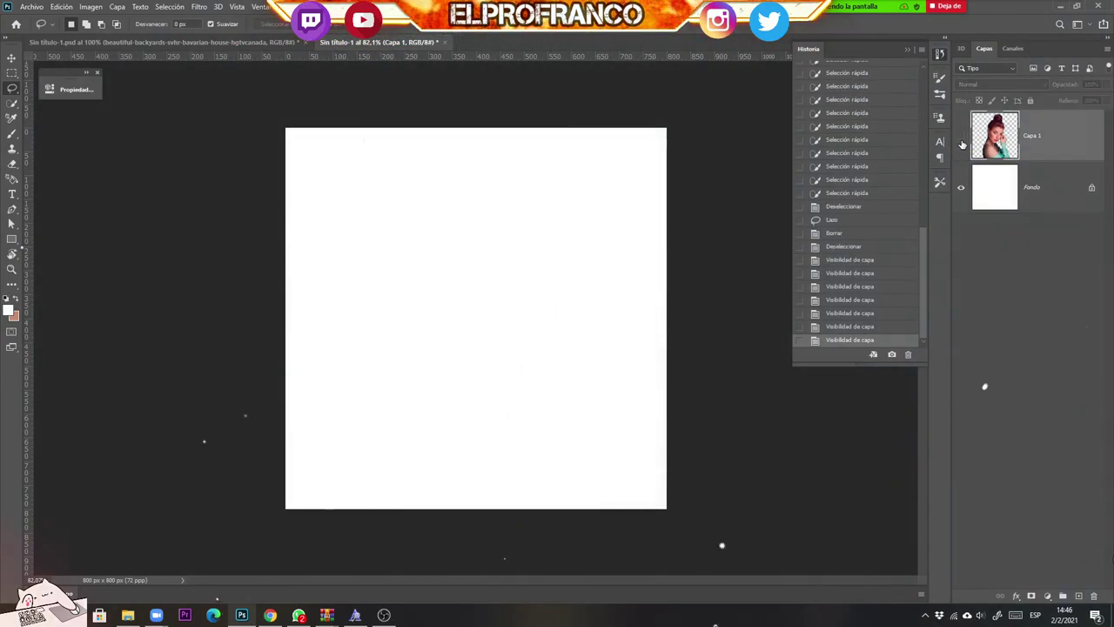
pyautogui.click(961, 144)
pyautogui.click(962, 144)
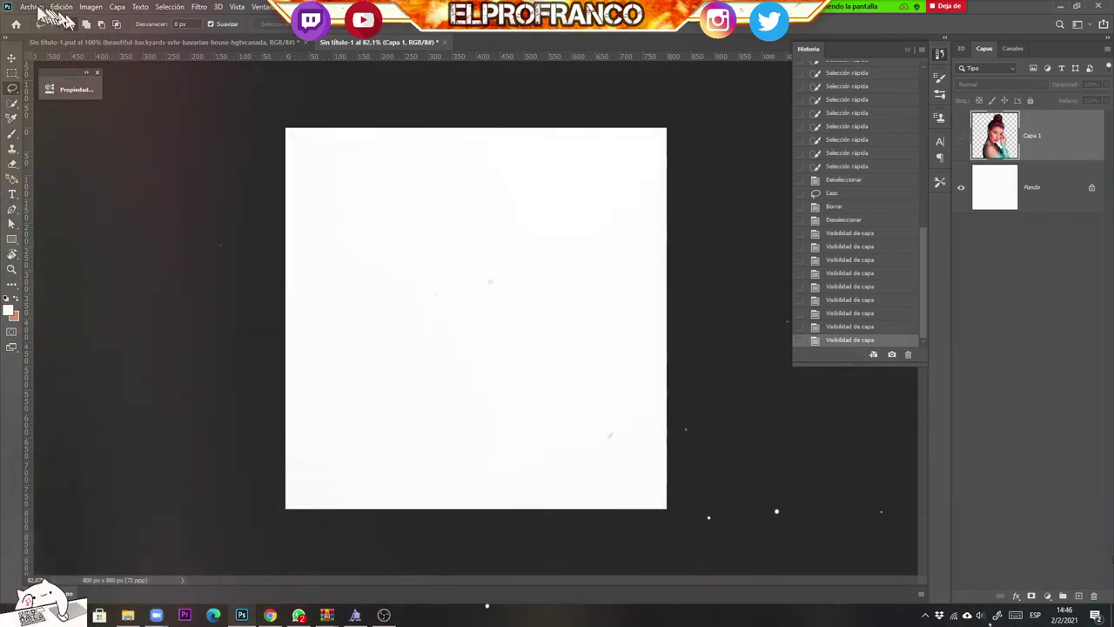
pyautogui.click(31, 7)
# Step: Place klipartz.com copia.png as an embedded layer, scaled to about 70% and centred
pyautogui.click(112, 237)
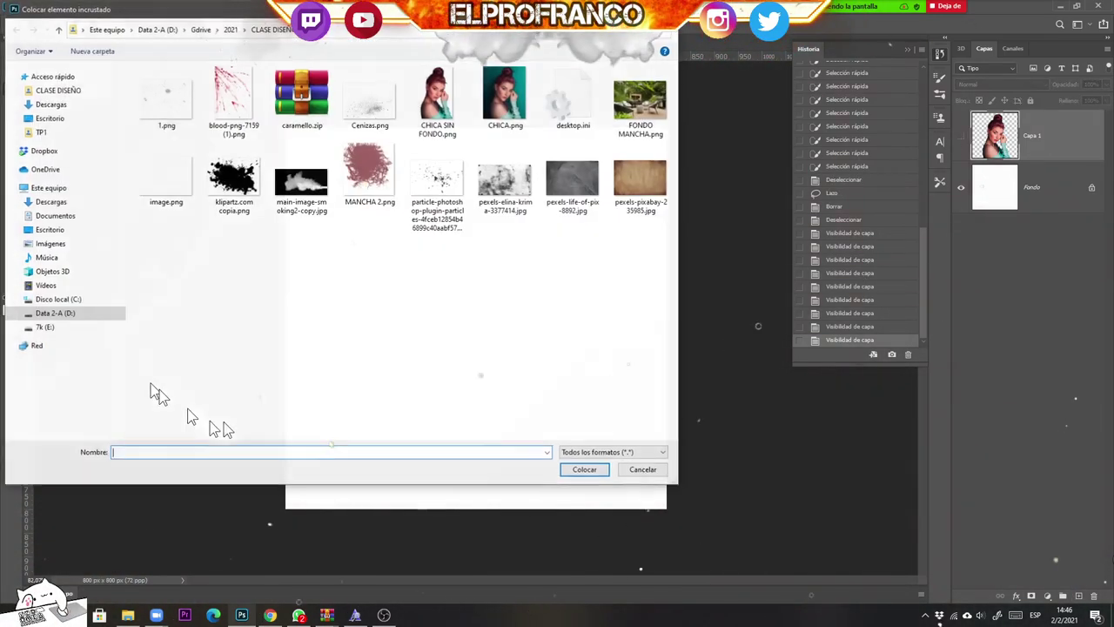
pyautogui.doubleClick(233, 180)
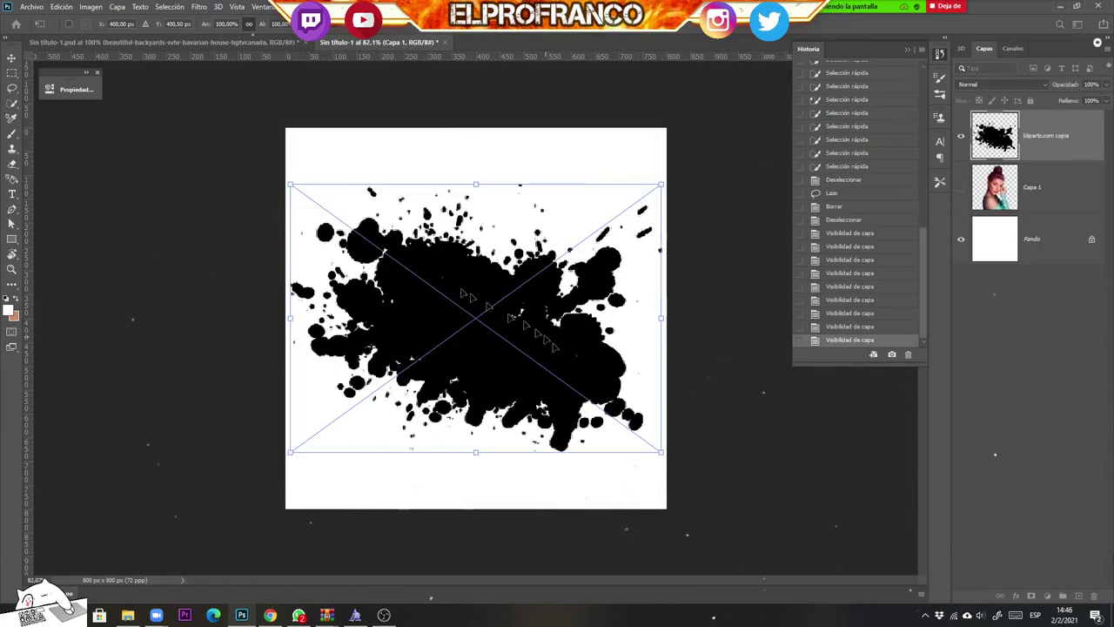
pyautogui.moveTo(581, 392); pyautogui.dragTo(586, 376)
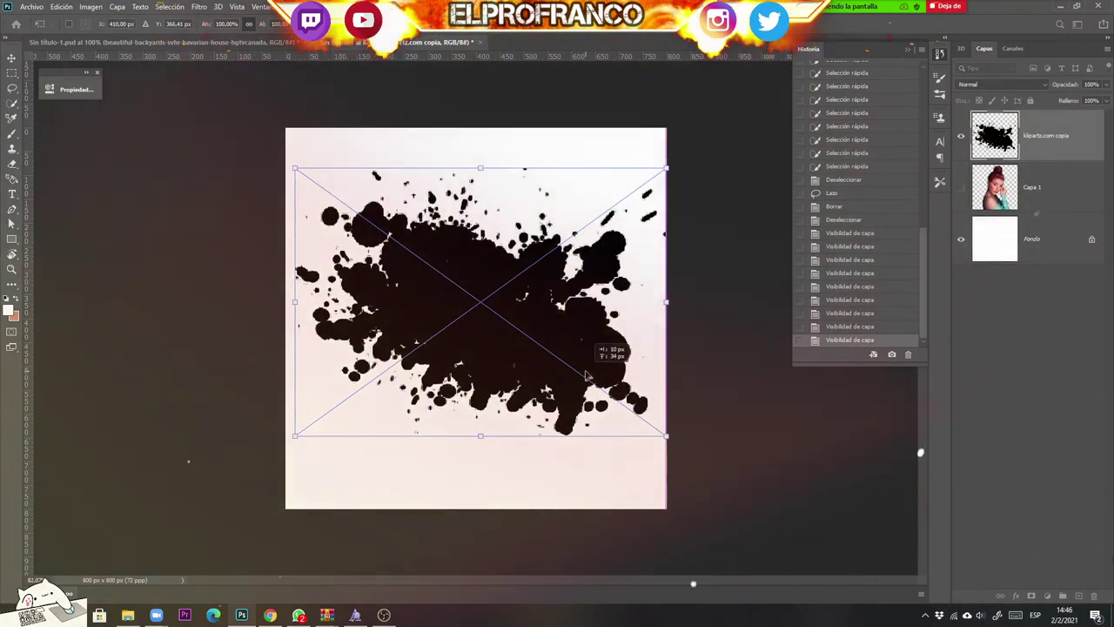
pyautogui.moveTo(666, 435); pyautogui.dragTo(558, 355)
pyautogui.moveTo(443, 299); pyautogui.dragTo(469, 319)
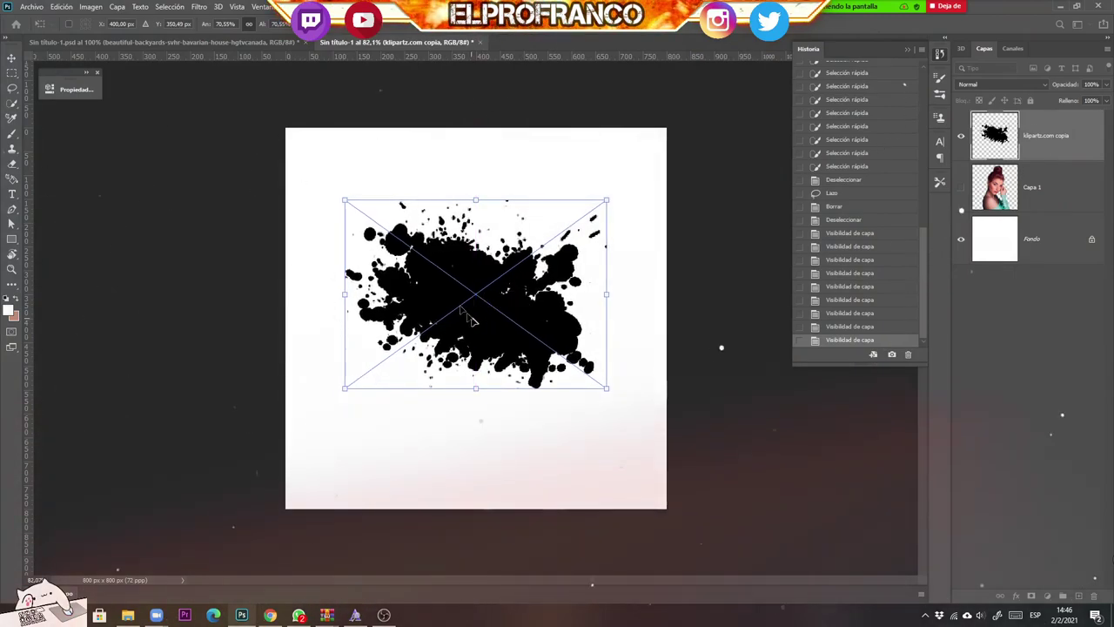
pyautogui.press('Return')
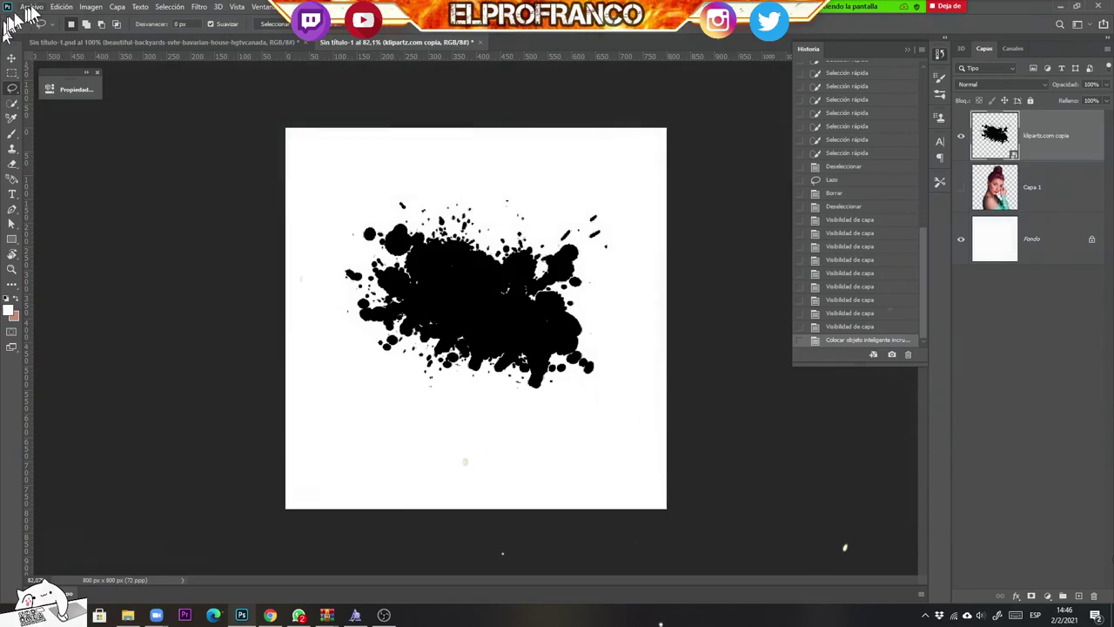
pyautogui.click(31, 6)
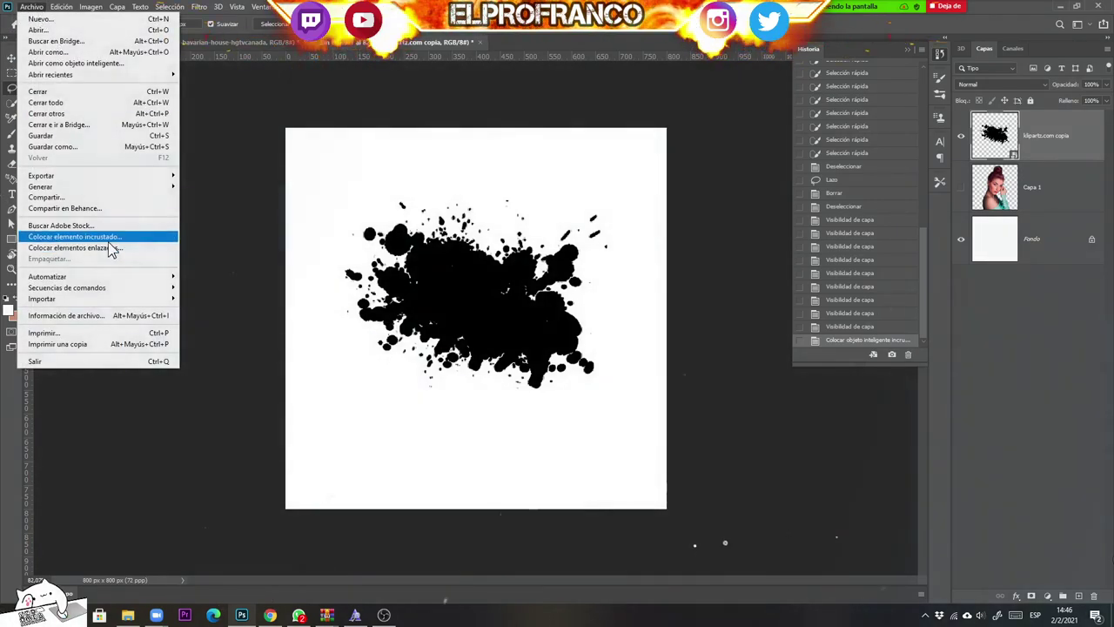
# Step: Place the FONDO MANCHA photo as an embedded layer and nudge it slightly upward
pyautogui.click(96, 233)
pyautogui.click(638, 100)
pyautogui.click(582, 467)
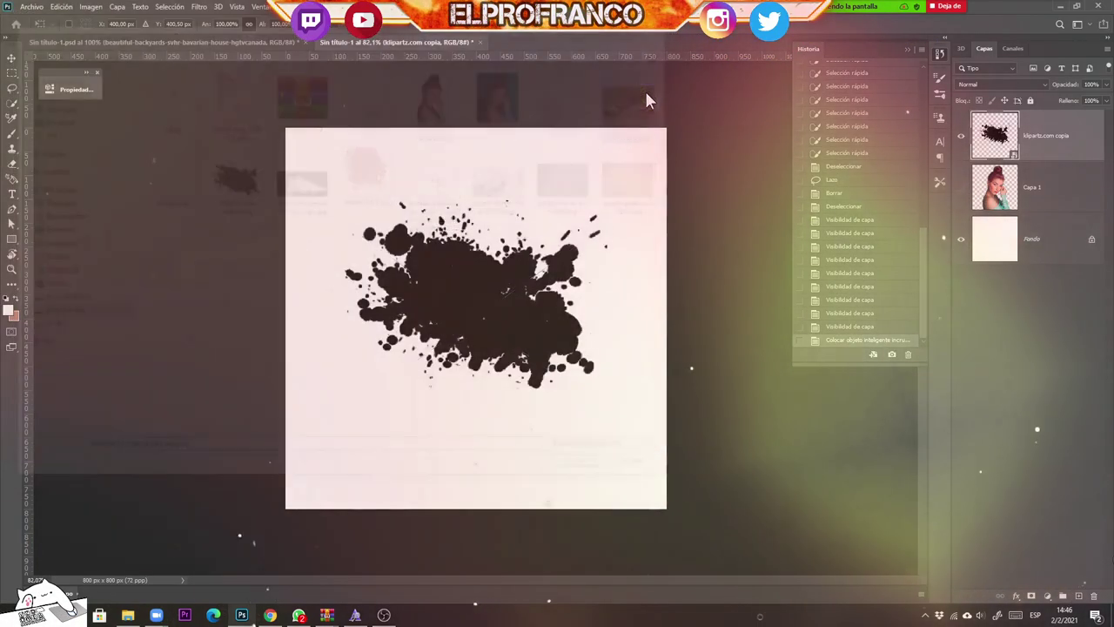
pyautogui.moveTo(604, 392); pyautogui.dragTo(511, 376)
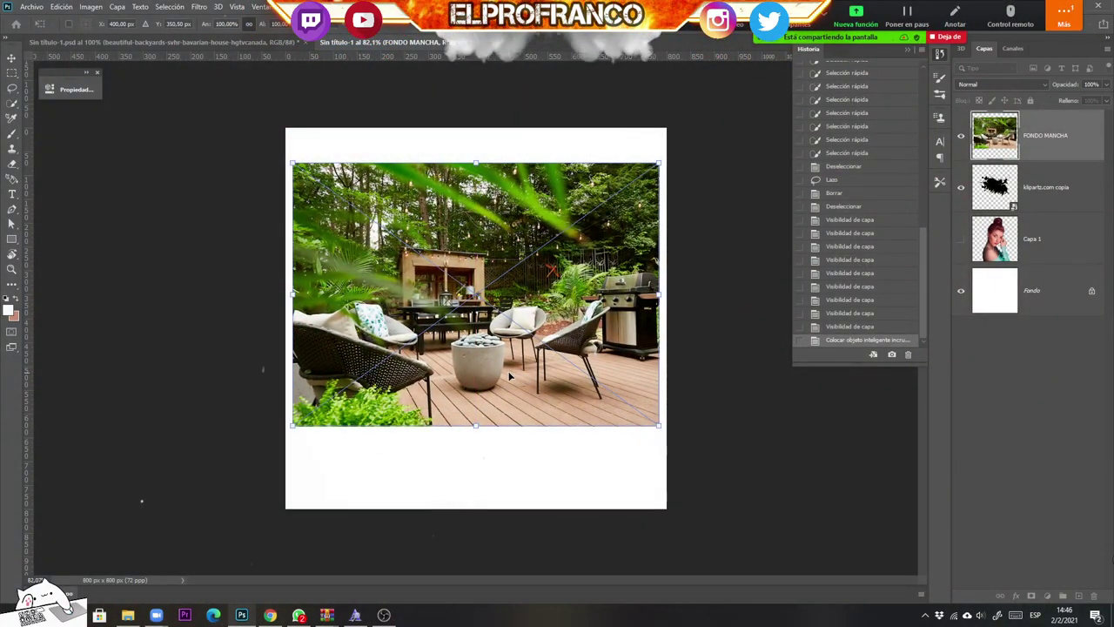
# Step: Create a clipping mask for FONDO MANCHA and rename the splash layer Mancha
pyautogui.rightClick(1073, 144)
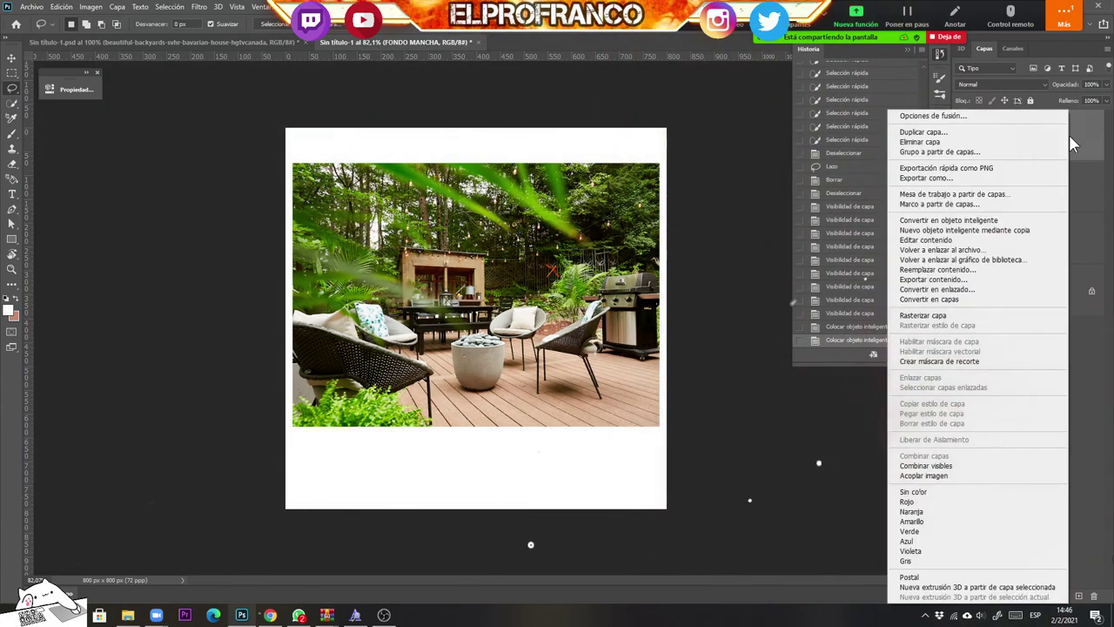
pyautogui.click(961, 364)
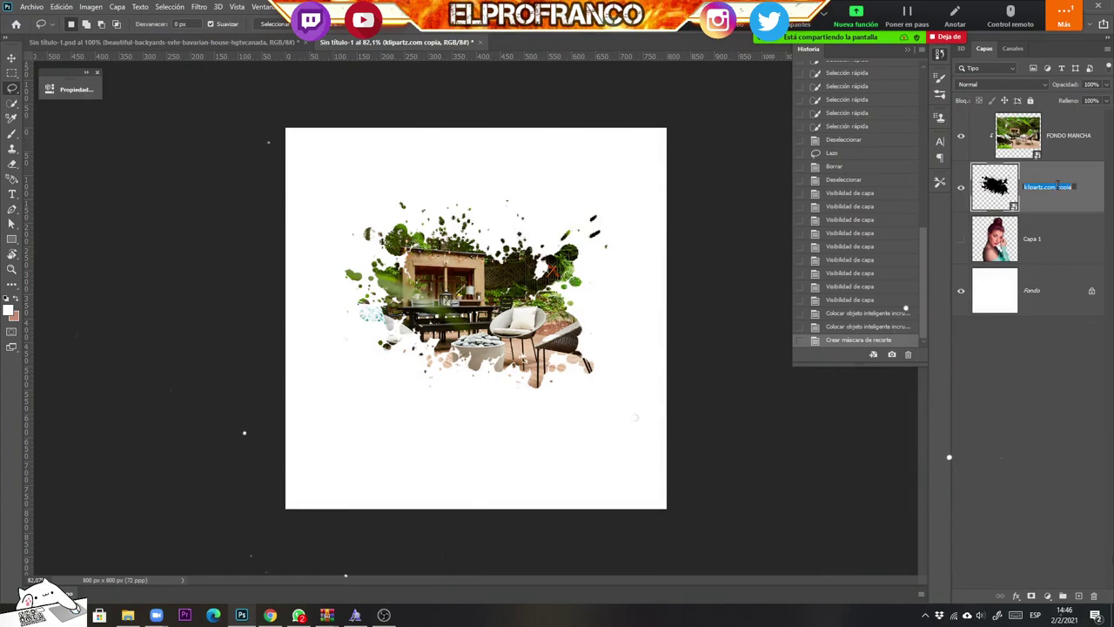
pyautogui.press('BackSpace')
pyautogui.write('Man')
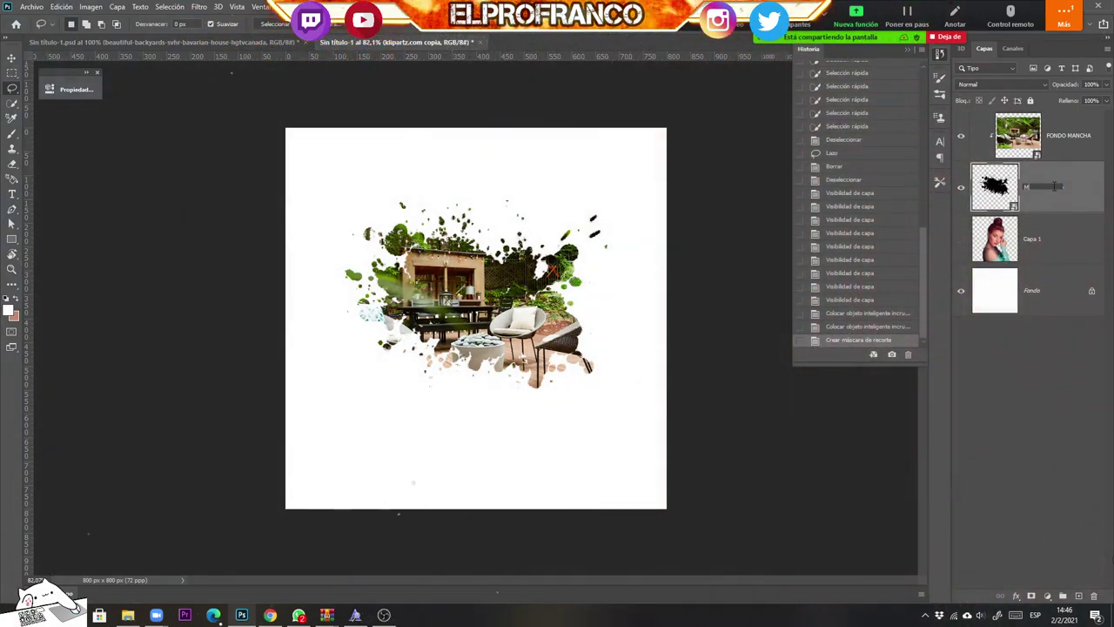
pyautogui.write('cha')
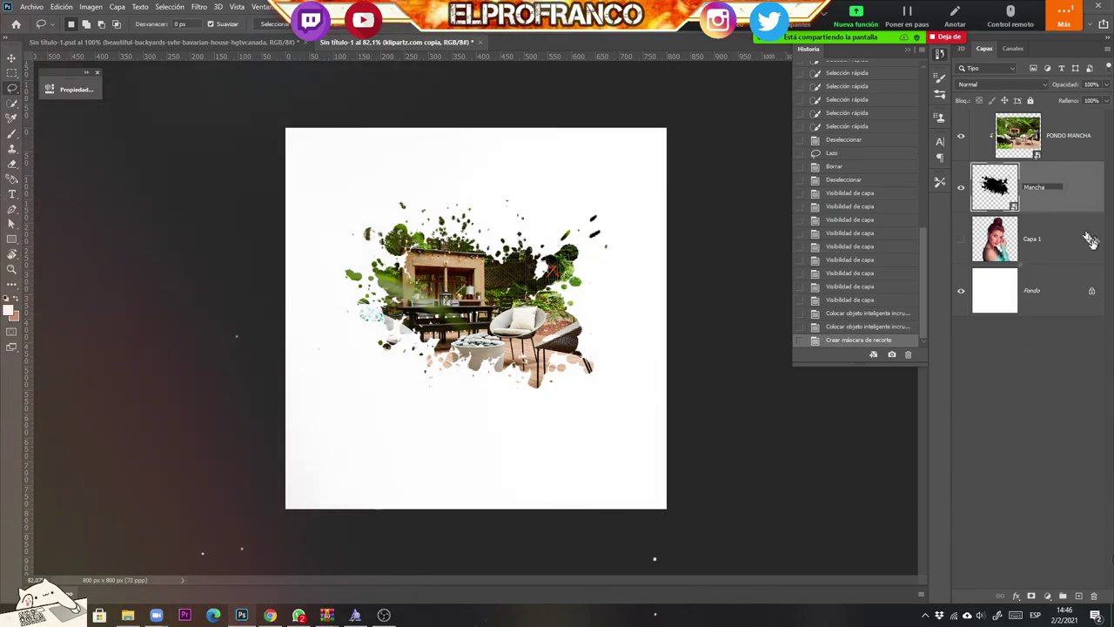
pyautogui.click(1060, 137)
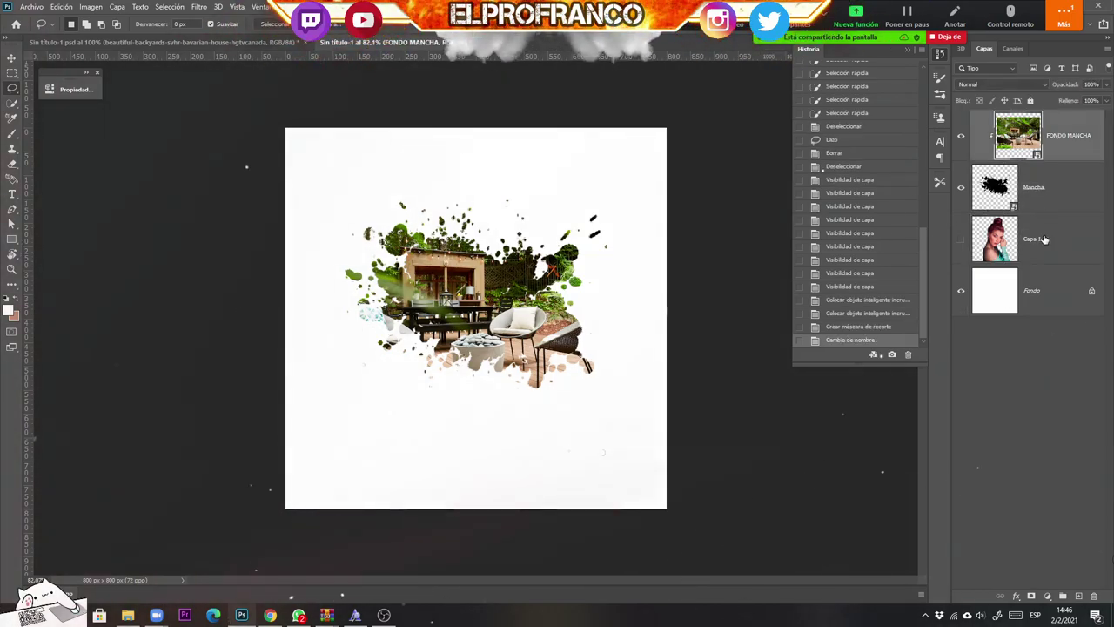
# Step: Select the Capa 1 layer and open the meeting chat window
pyautogui.click(1044, 238)
pyautogui.click(1063, 17)
pyautogui.click(1067, 52)
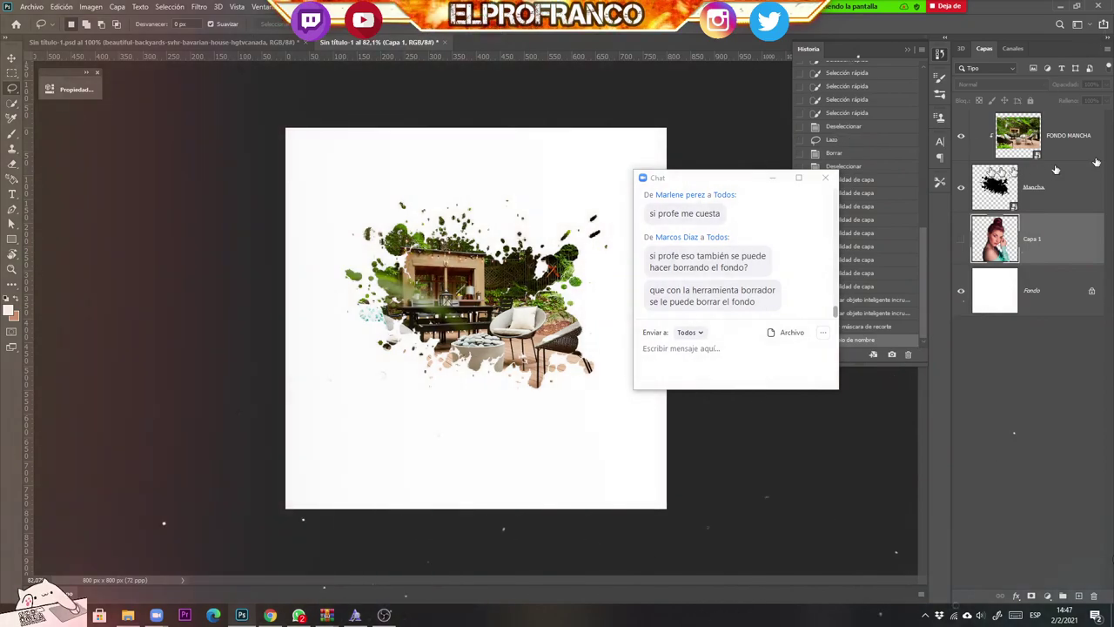
# Step: Toggle Mancha's visibility, then select FONDO MANCHA and open Select and Mask (Alt+Ctrl+R)
pyautogui.click(984, 197)
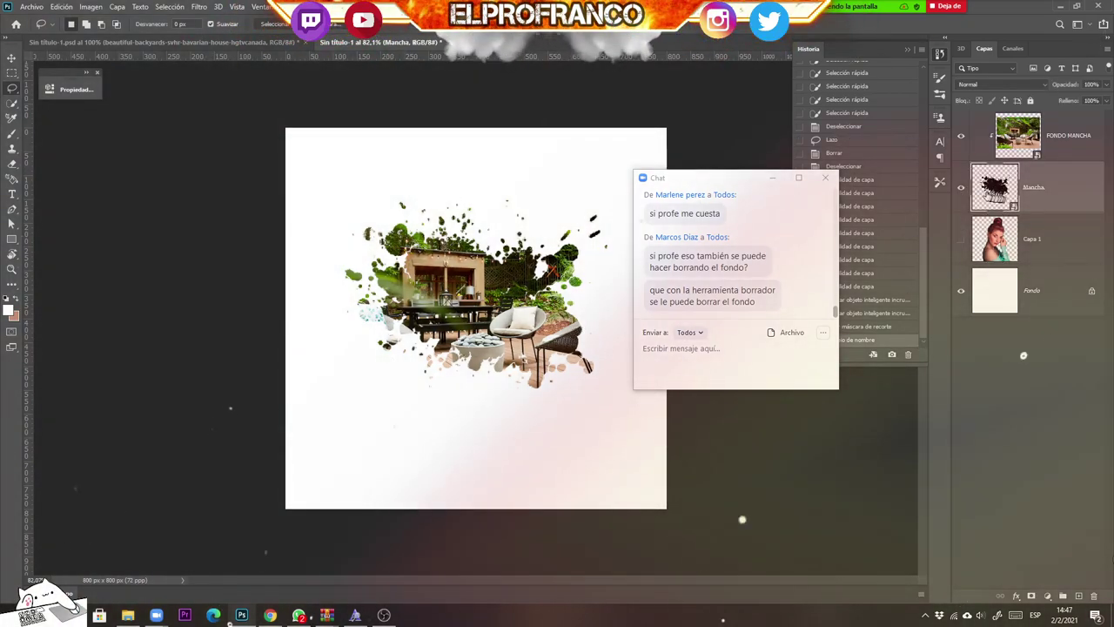
pyautogui.doubleClick(961, 190)
pyautogui.click(961, 190)
pyautogui.click(961, 190)
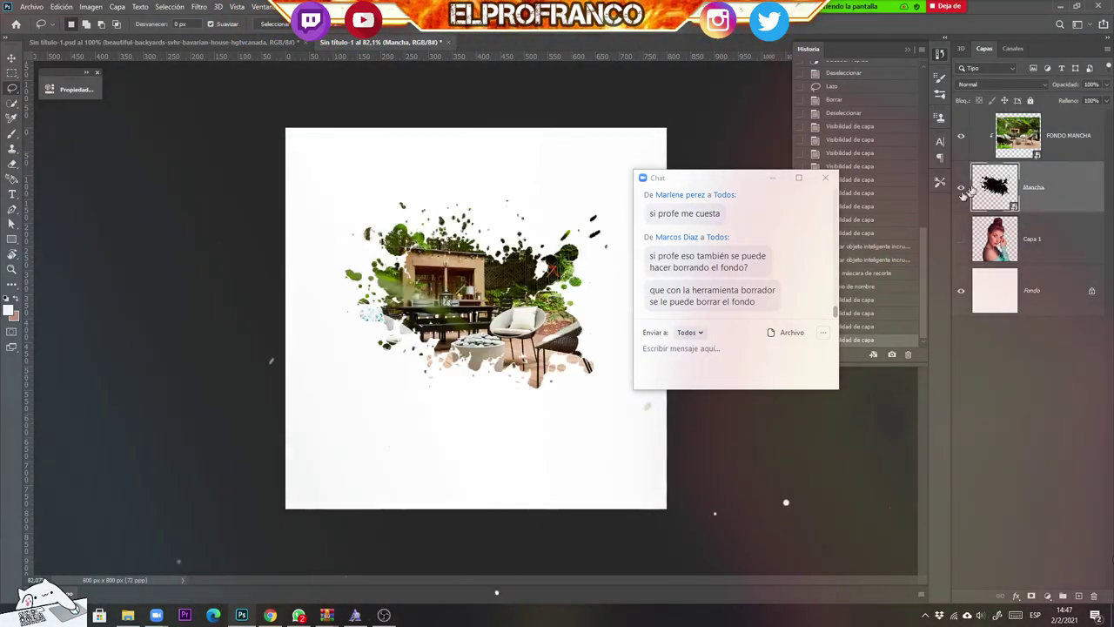
pyautogui.click(971, 144)
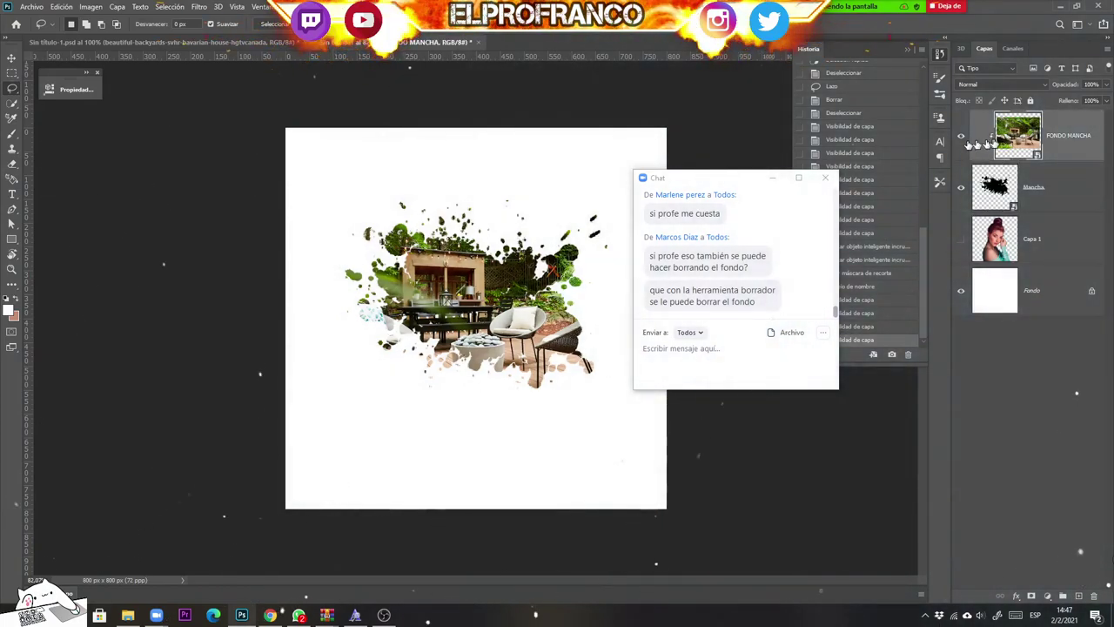
pyautogui.hotkey('alt', 'ctrl', 'r')
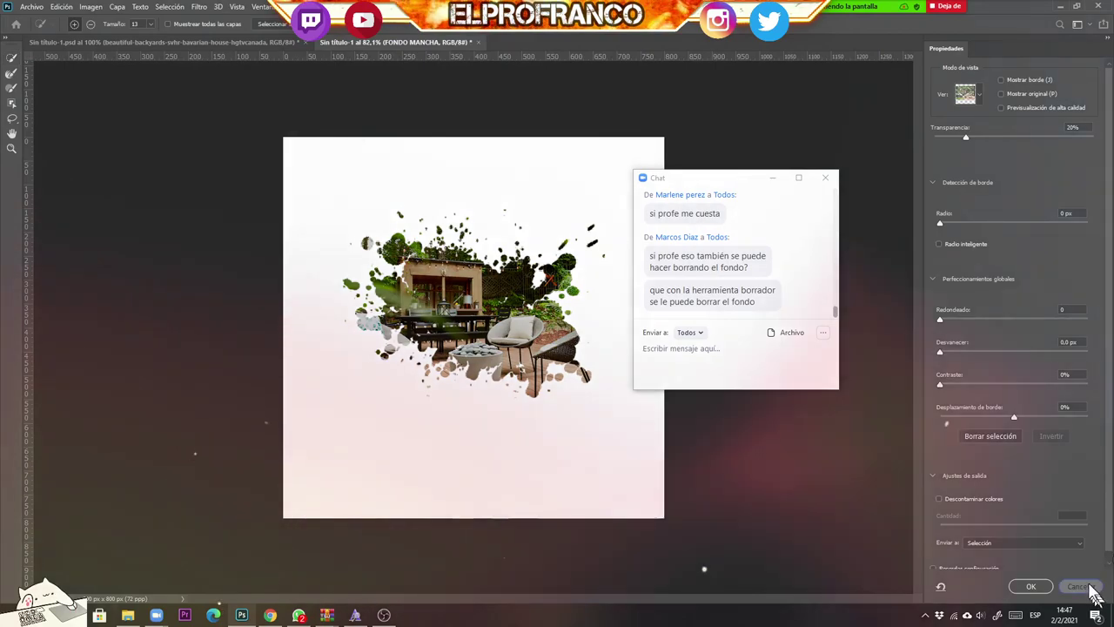
# Step: Cancel Select and Mask, release FONDO MANCHA's clipping mask, and hide FONDO MANCHA and Mancha
pyautogui.click(1081, 585)
pyautogui.rightClick(1075, 139)
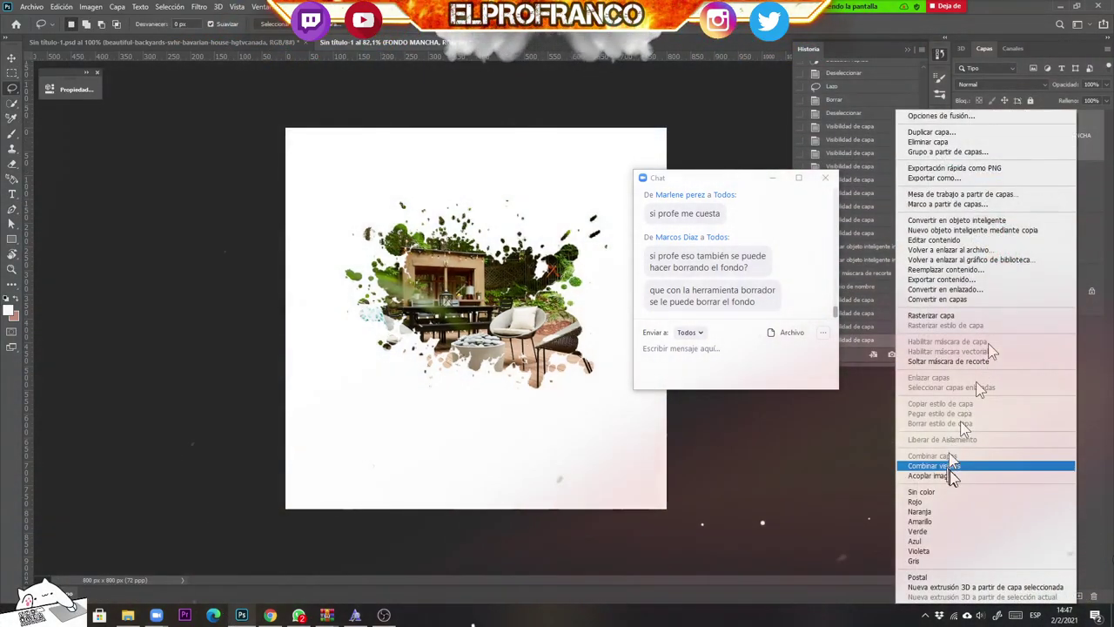
pyautogui.click(943, 361)
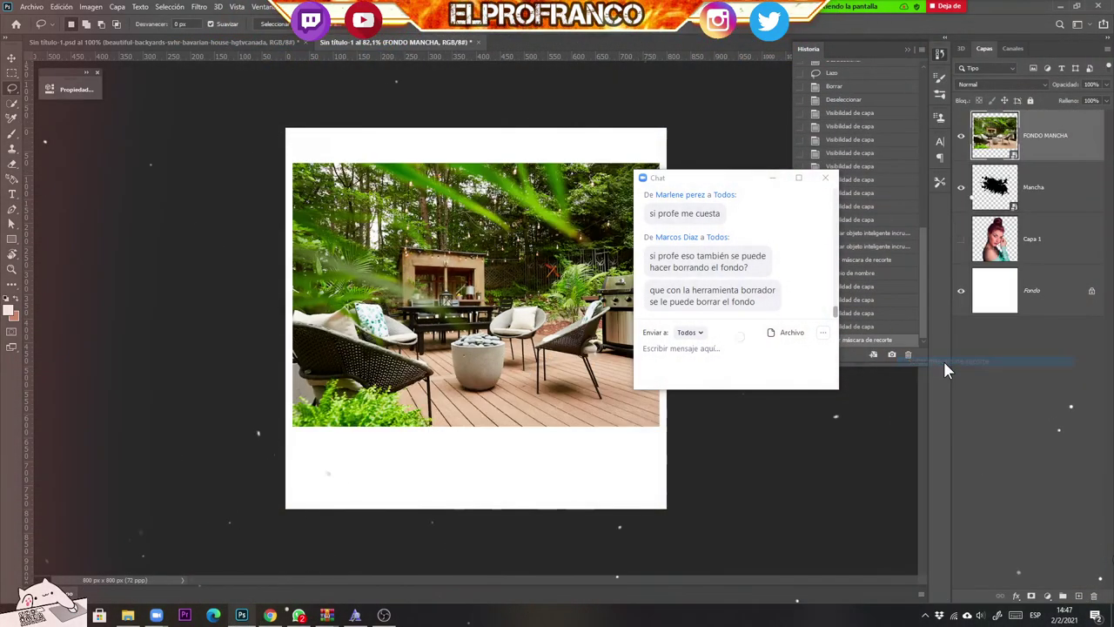
pyautogui.click(961, 135)
pyautogui.click(961, 186)
pyautogui.click(960, 239)
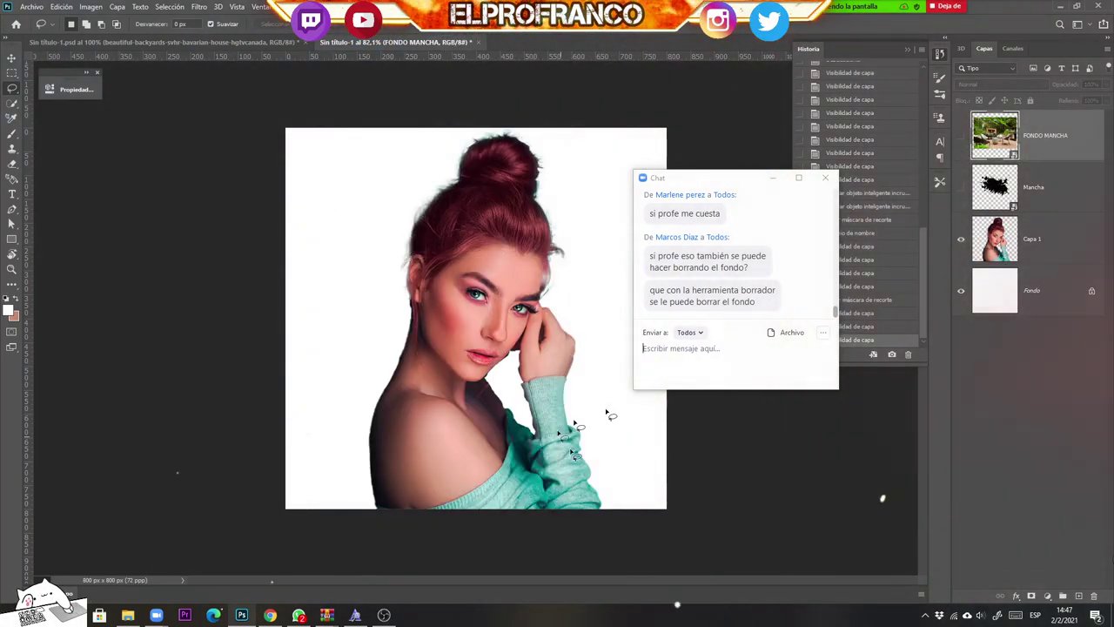
pyautogui.scroll(3, 527, 277)
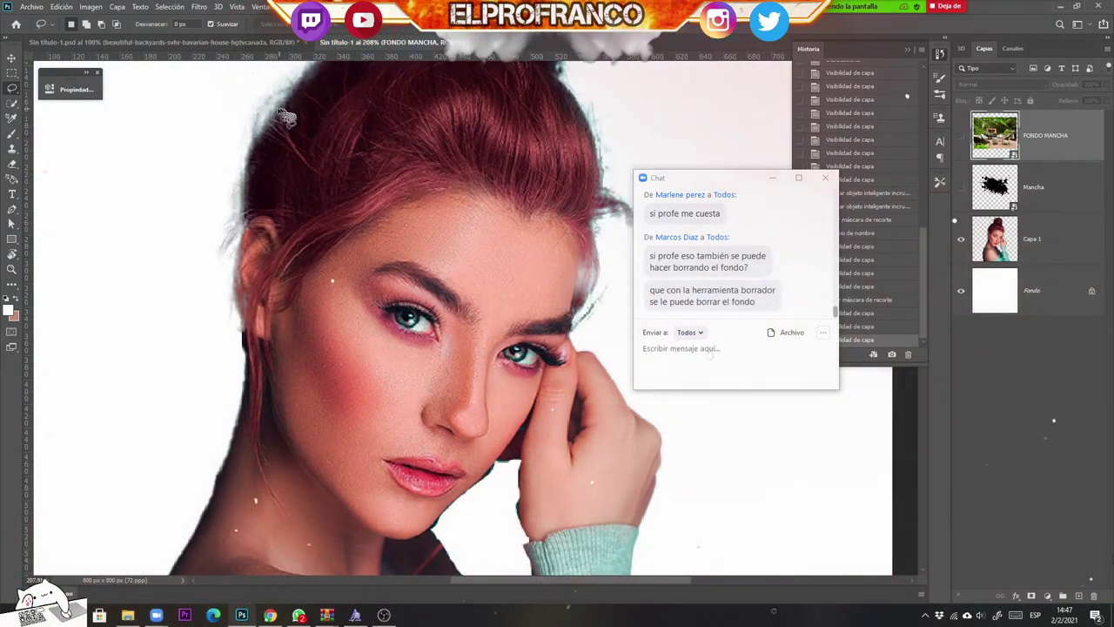
pyautogui.scroll(-3, 583, 255)
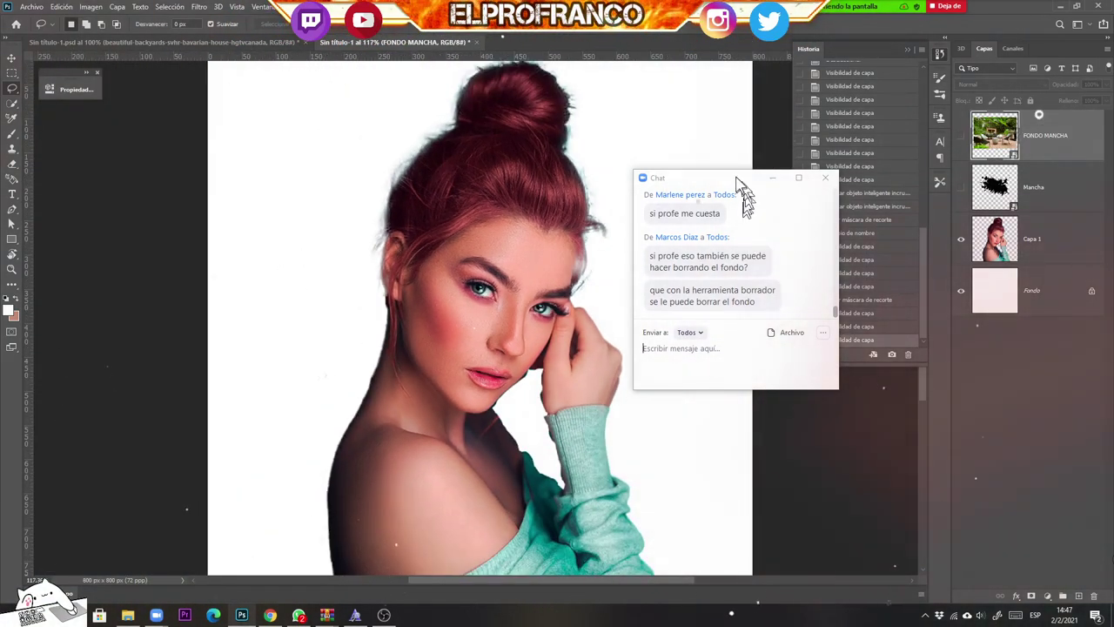
pyautogui.moveTo(697, 177); pyautogui.dragTo(814, 171)
pyautogui.scroll(-2, 601, 257)
pyautogui.scroll(2, 601, 258)
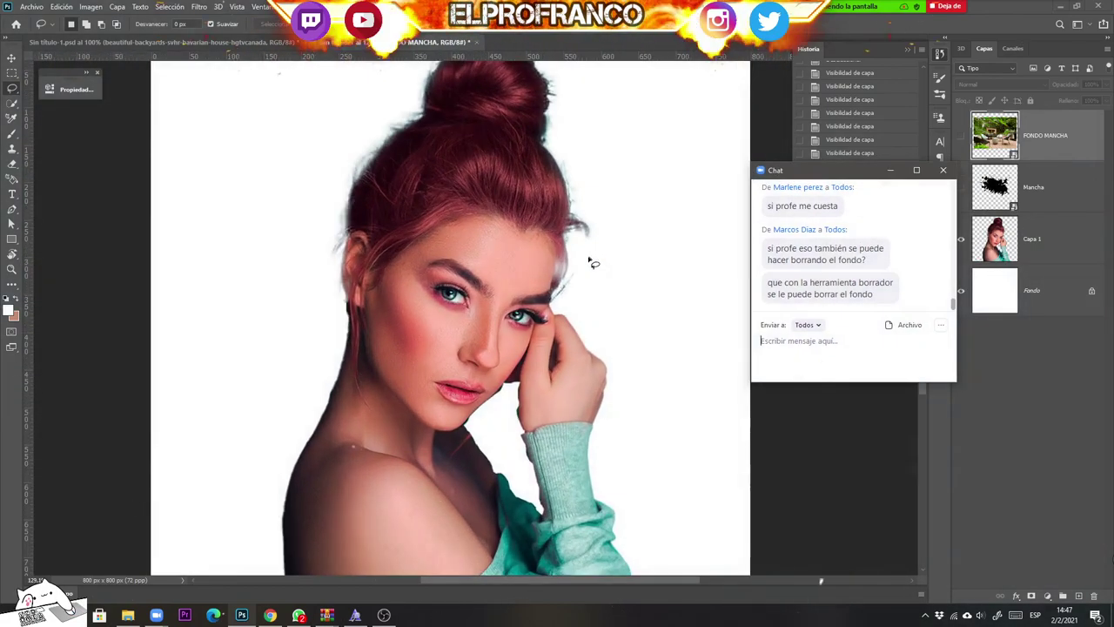
pyautogui.scroll(-1, 591, 261)
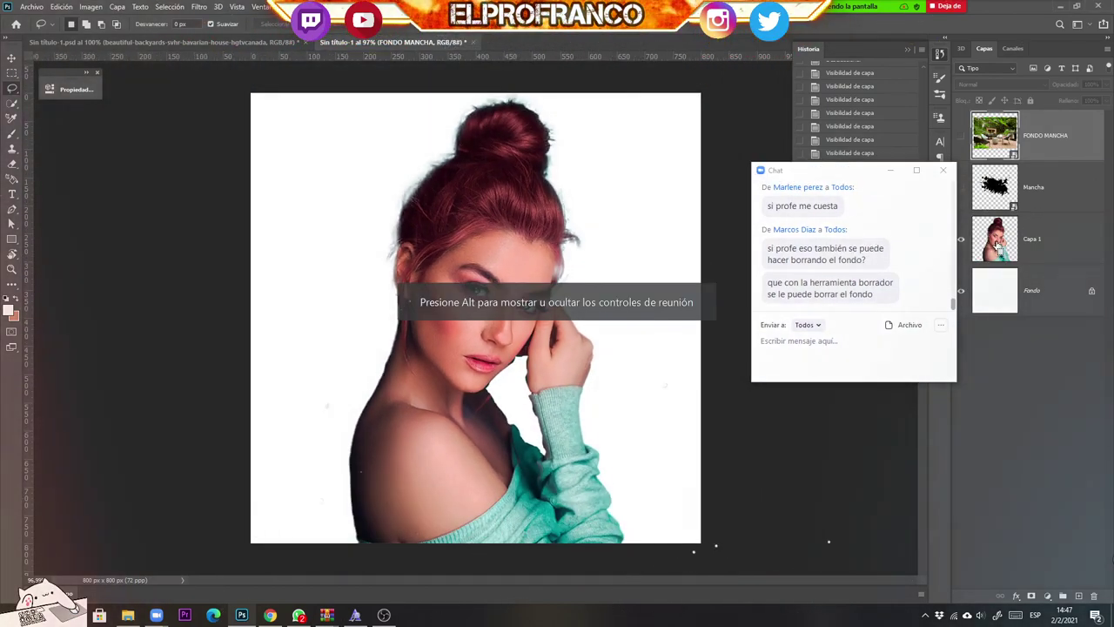
pyautogui.scroll(2, 612, 207)
pyautogui.scroll(2, 612, 207)
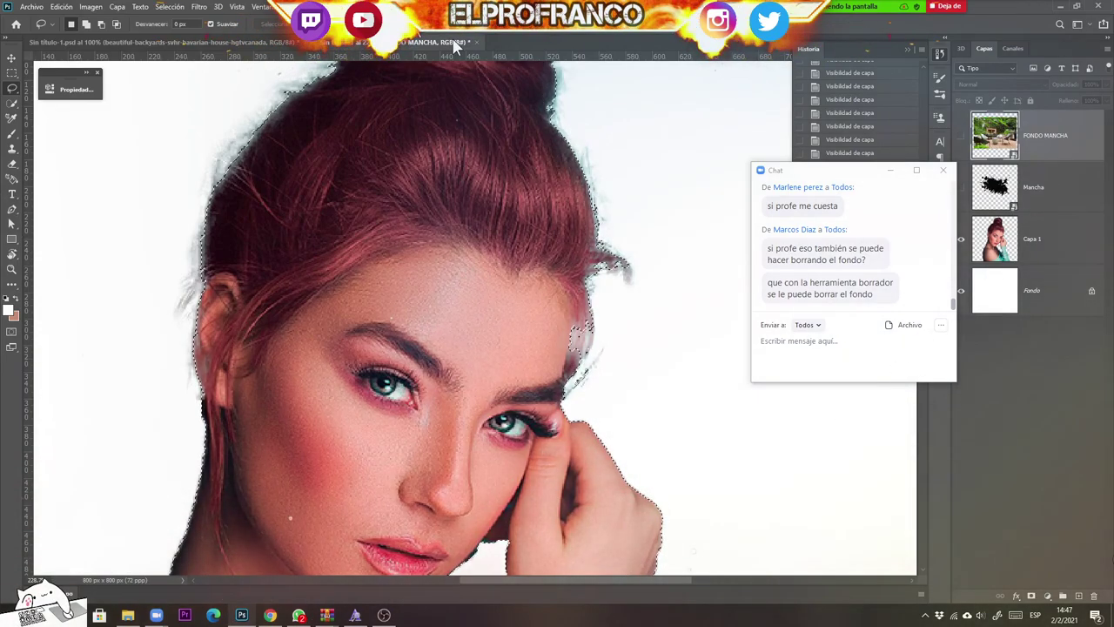
# Step: Apply Selección > Modificar > Borde with a 20 px width to the woman's selection, twice
pyautogui.click(170, 9)
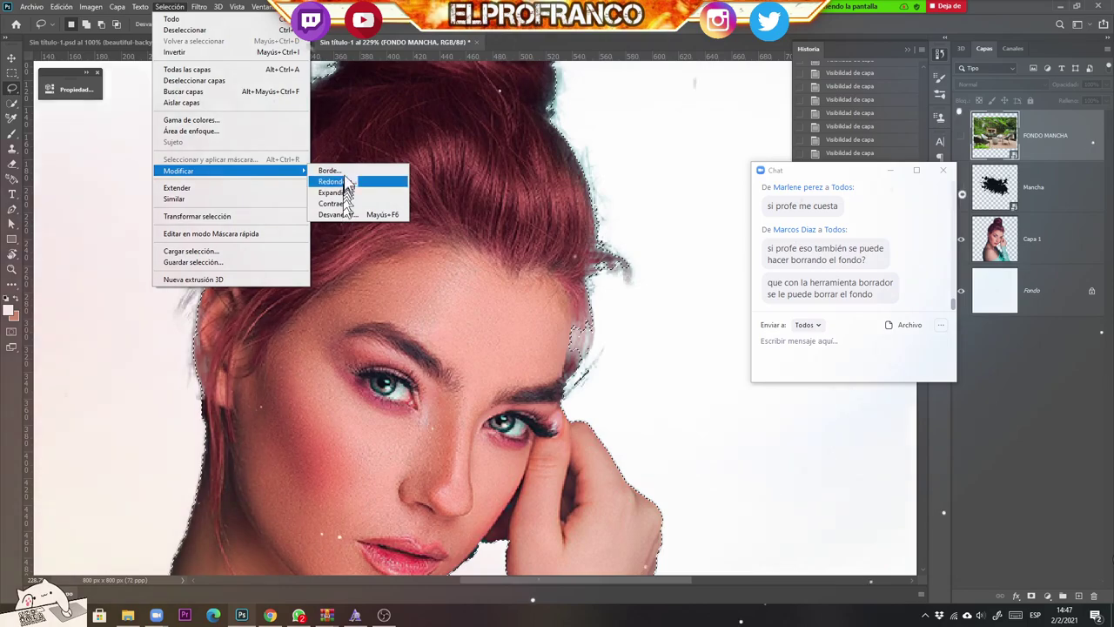
pyautogui.click(331, 171)
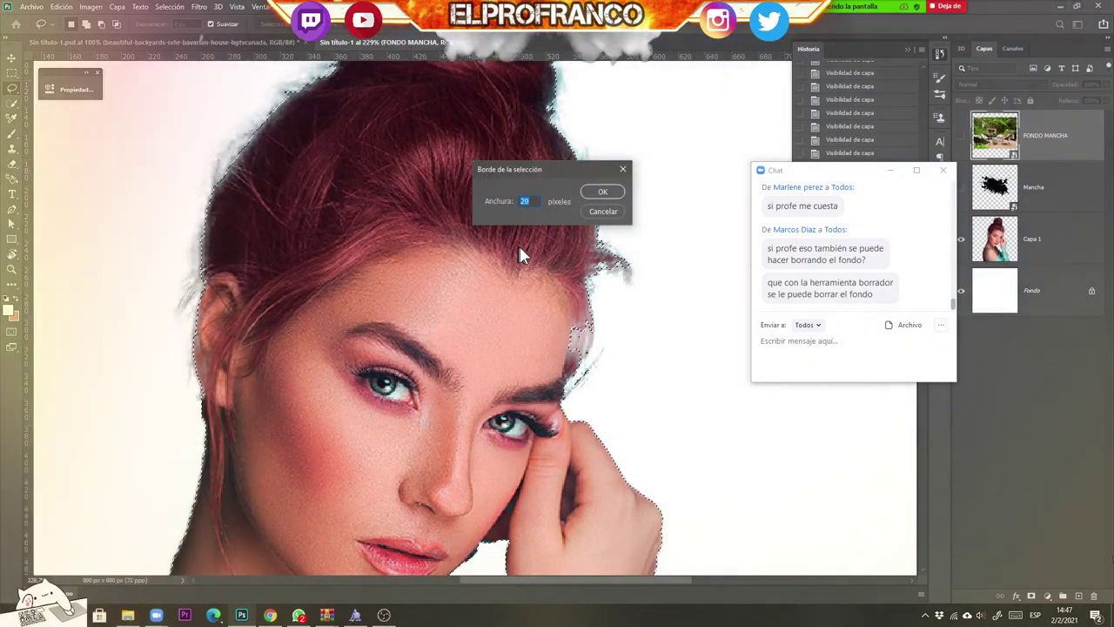
pyautogui.click(602, 193)
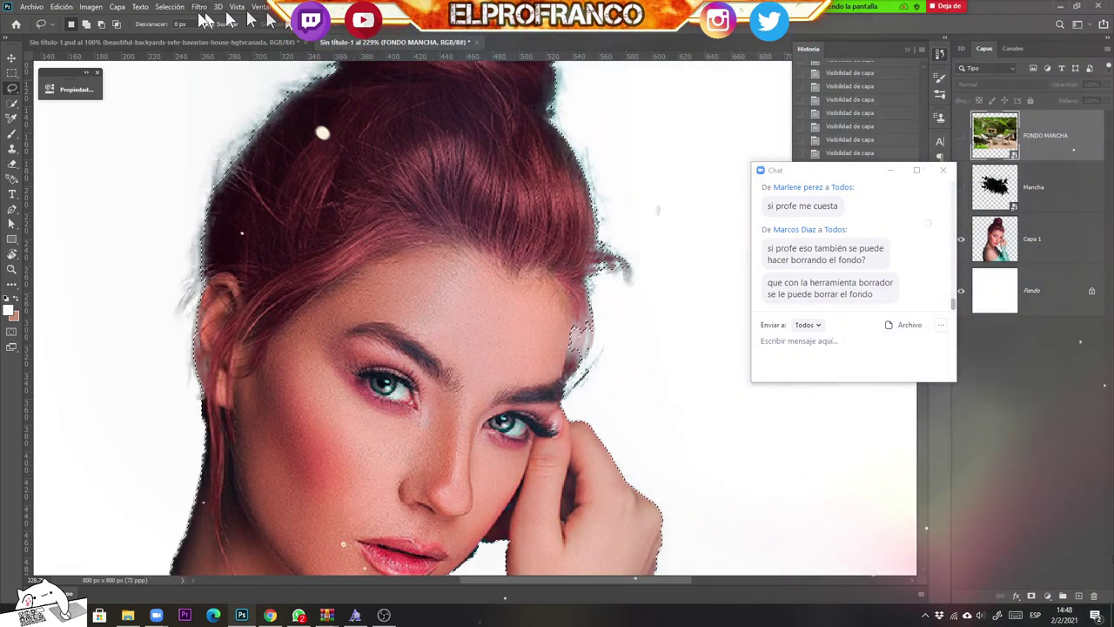
pyautogui.click(170, 6)
pyautogui.moveTo(179, 171)
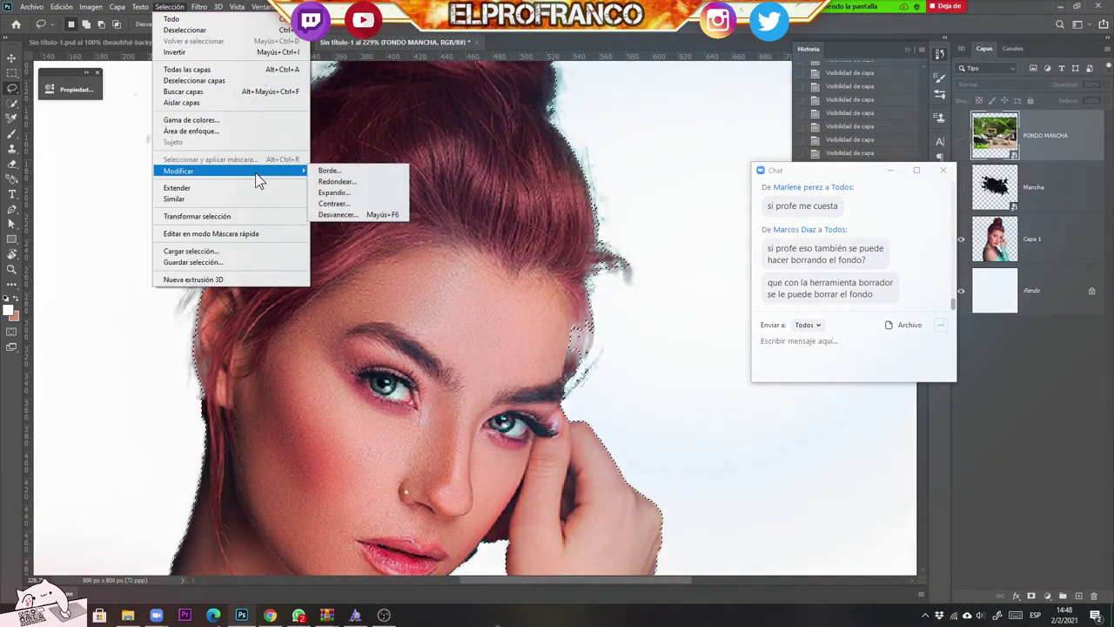
pyautogui.click(353, 177)
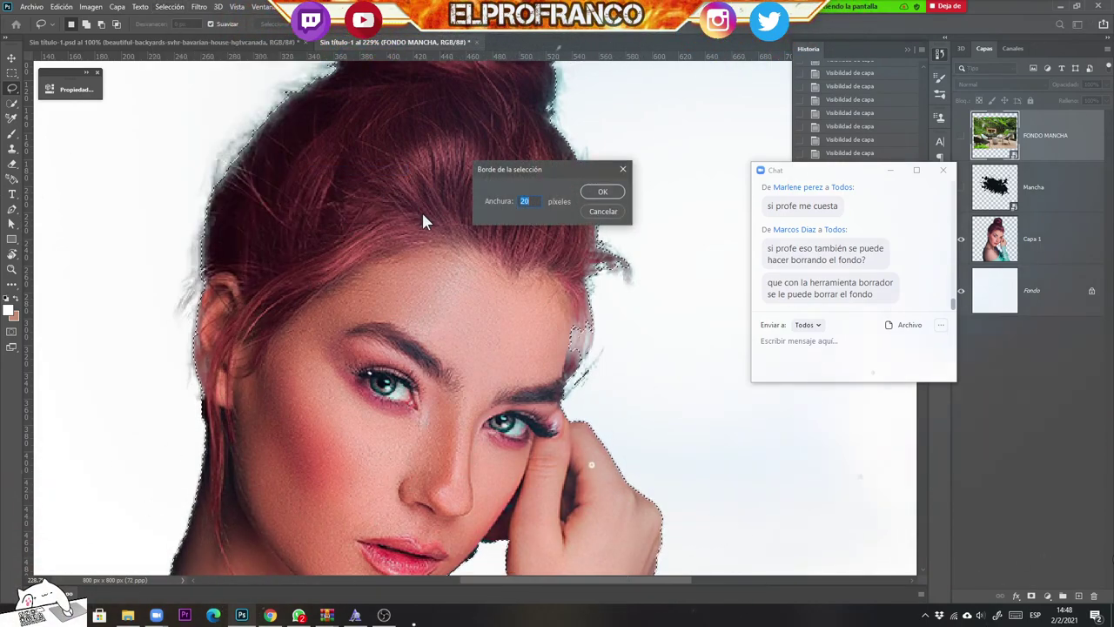
pyautogui.press('Return')
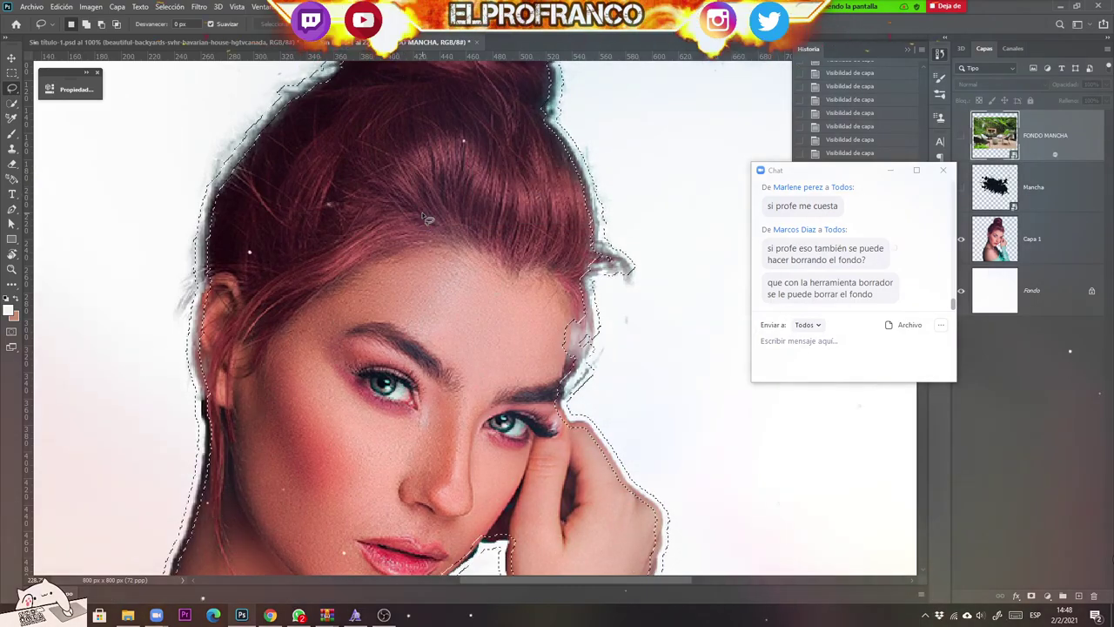
pyautogui.click(90, 6)
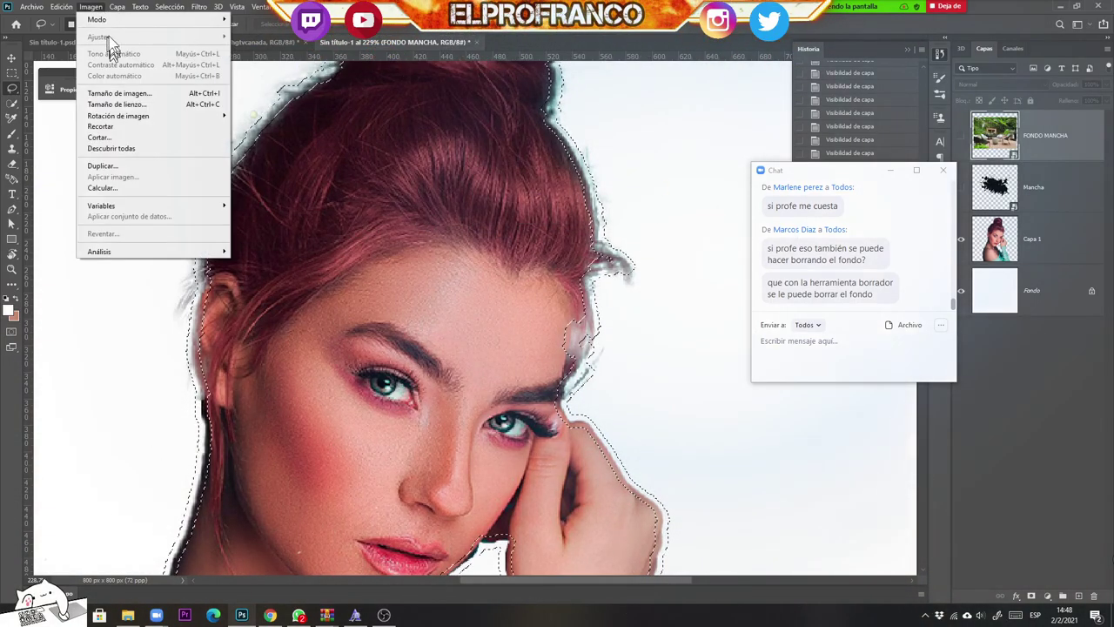
# Step: Make Capa 1 the active layer and bring up the Tono/saturación adjustment
pyautogui.click(100, 7)
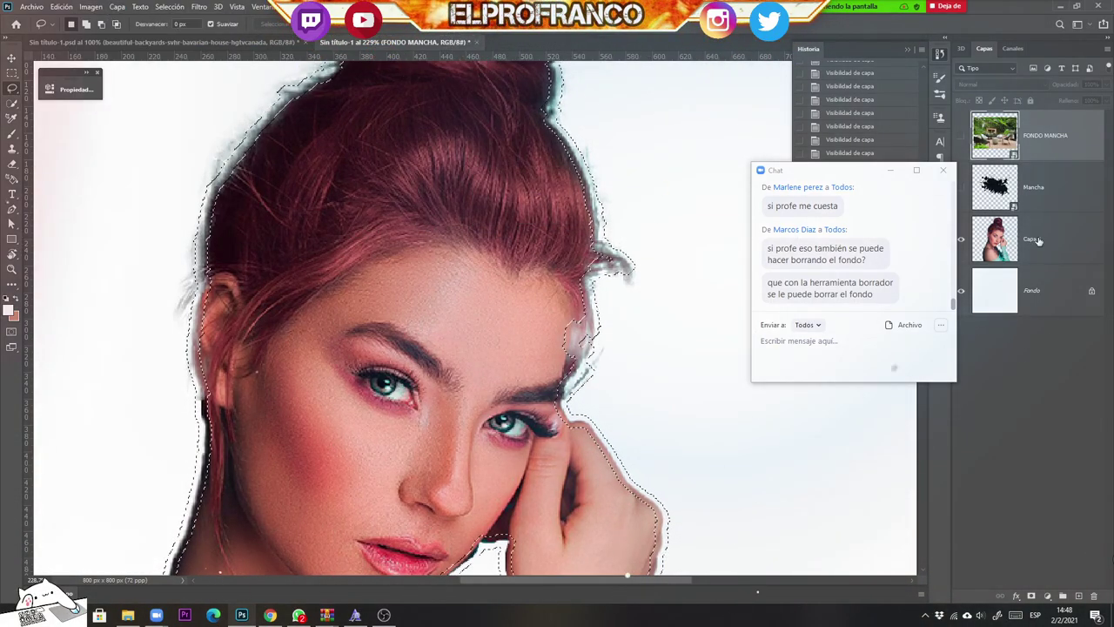
pyautogui.click(1000, 235)
pyautogui.click(92, 7)
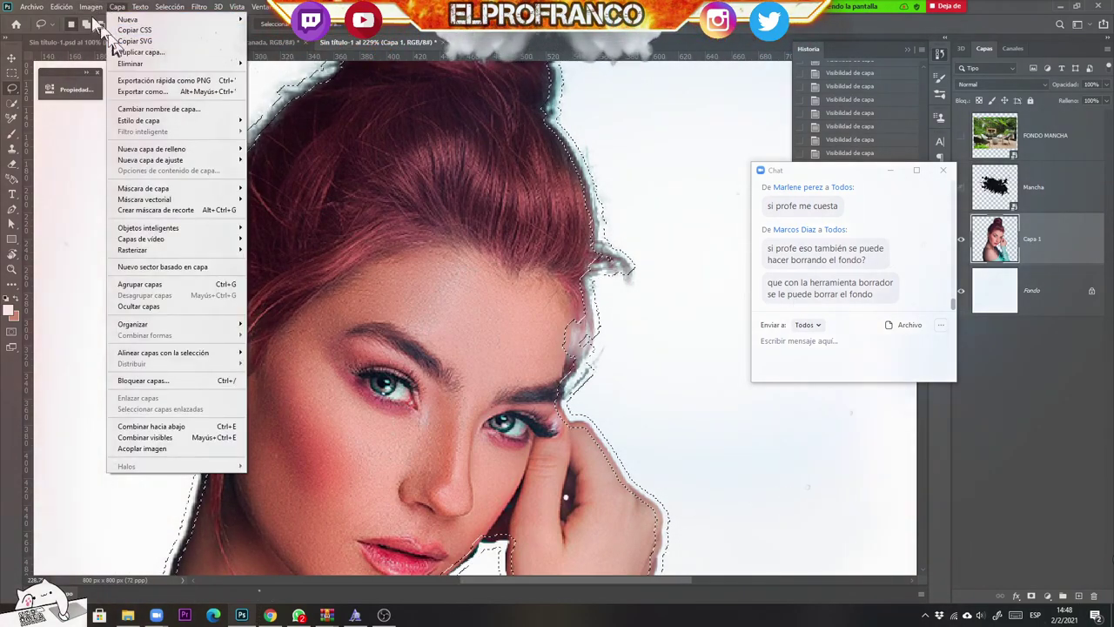
pyautogui.moveTo(98, 37)
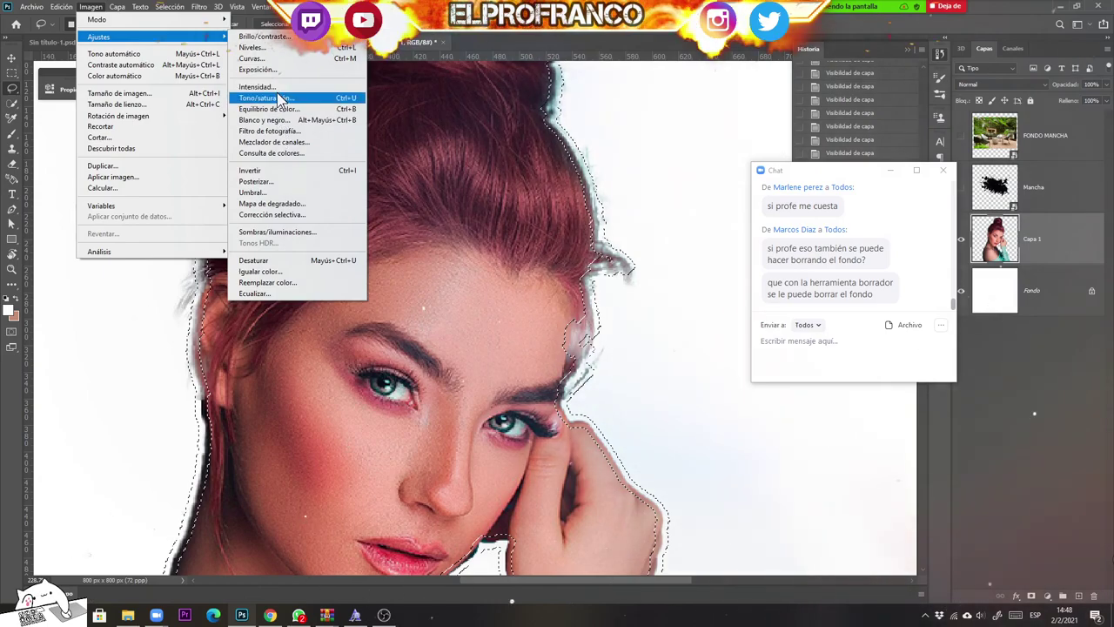
pyautogui.click(273, 263)
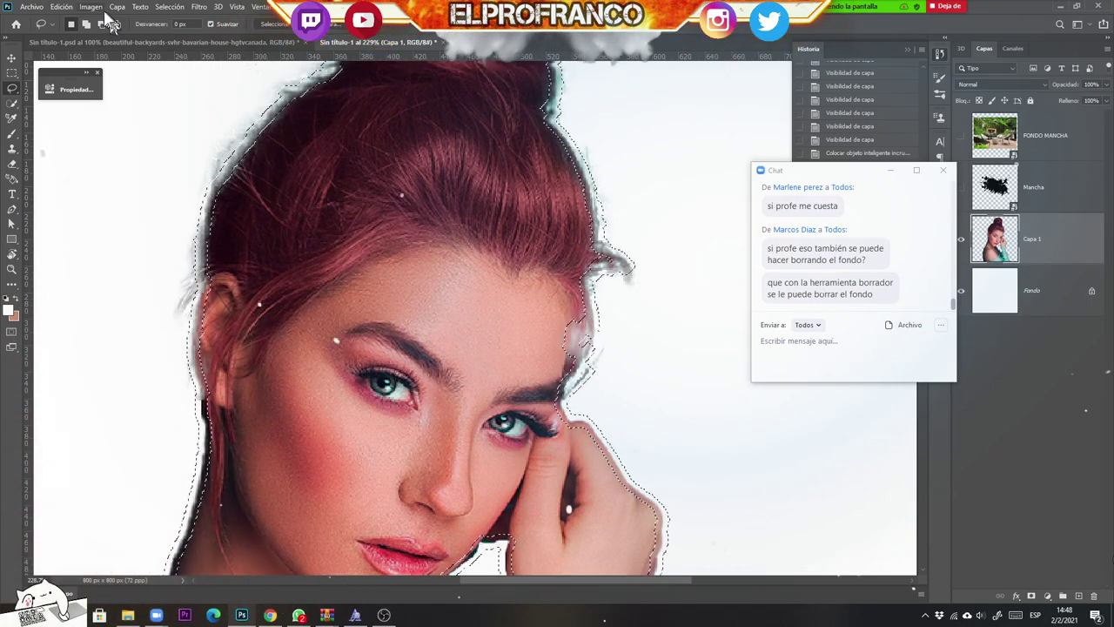
pyautogui.click(91, 7)
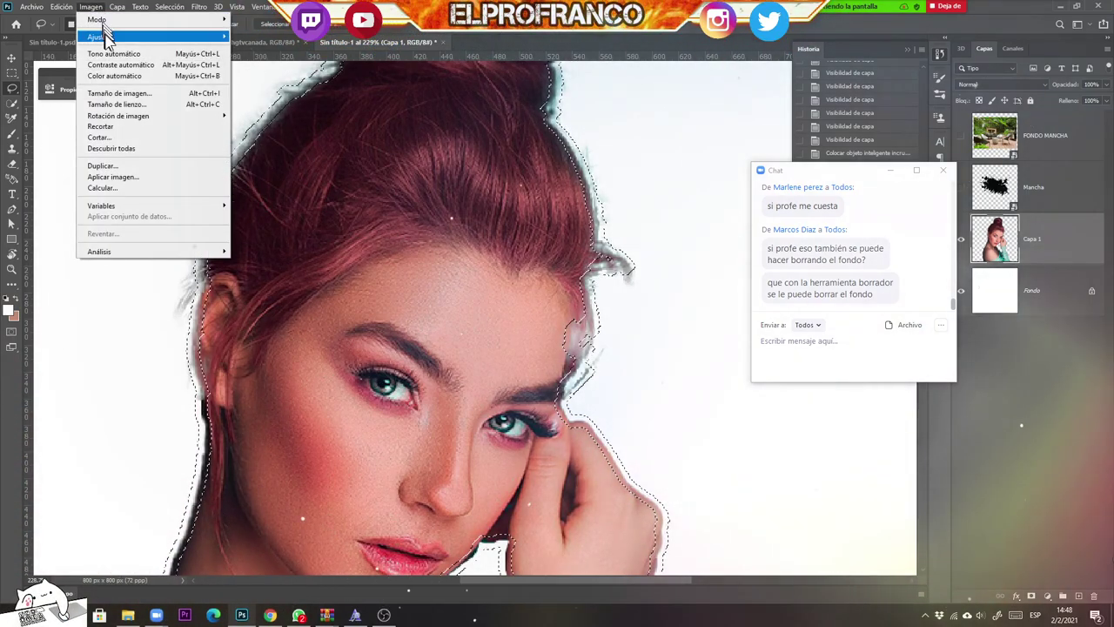
pyautogui.moveTo(98, 37)
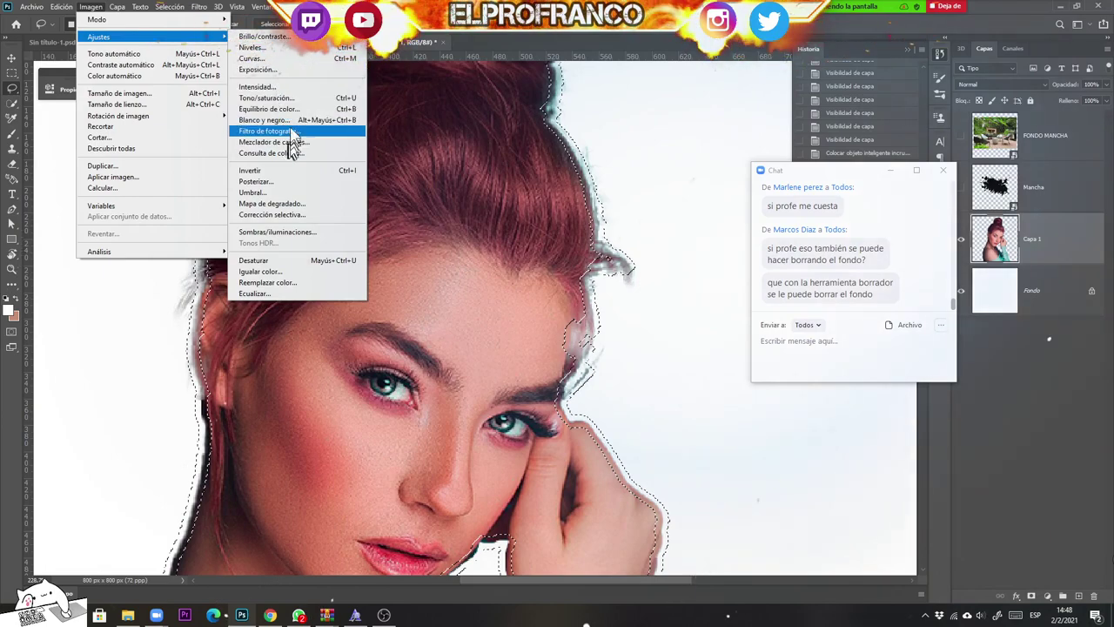
pyautogui.click(287, 97)
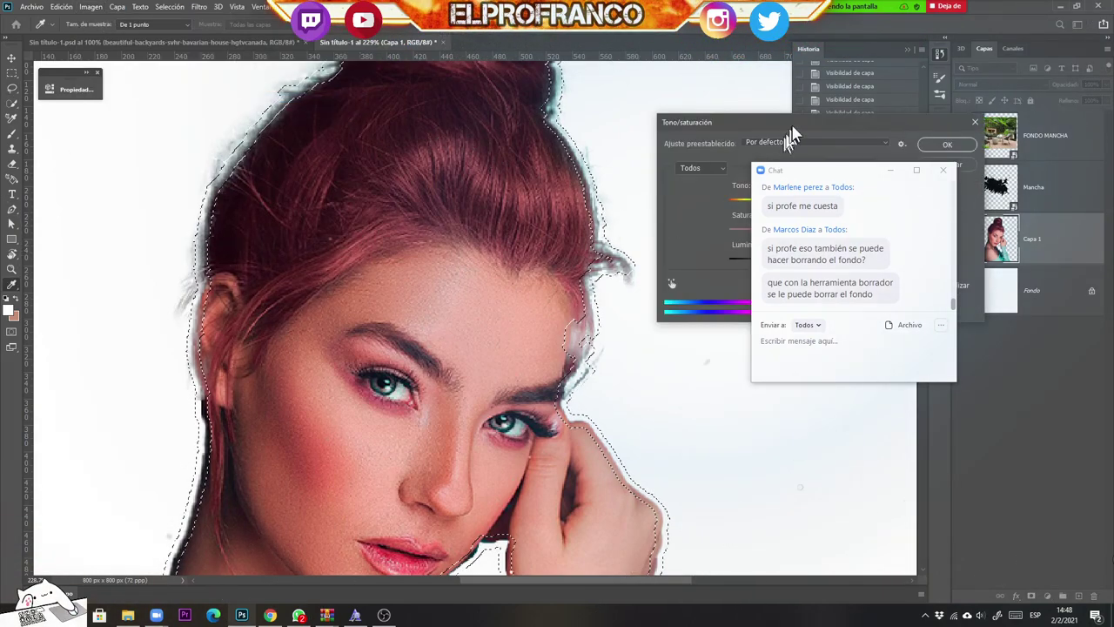
# Step: Drop Azules and Cianes saturation to -100 and apply the adjustment
pyautogui.moveTo(788, 130); pyautogui.dragTo(664, 82)
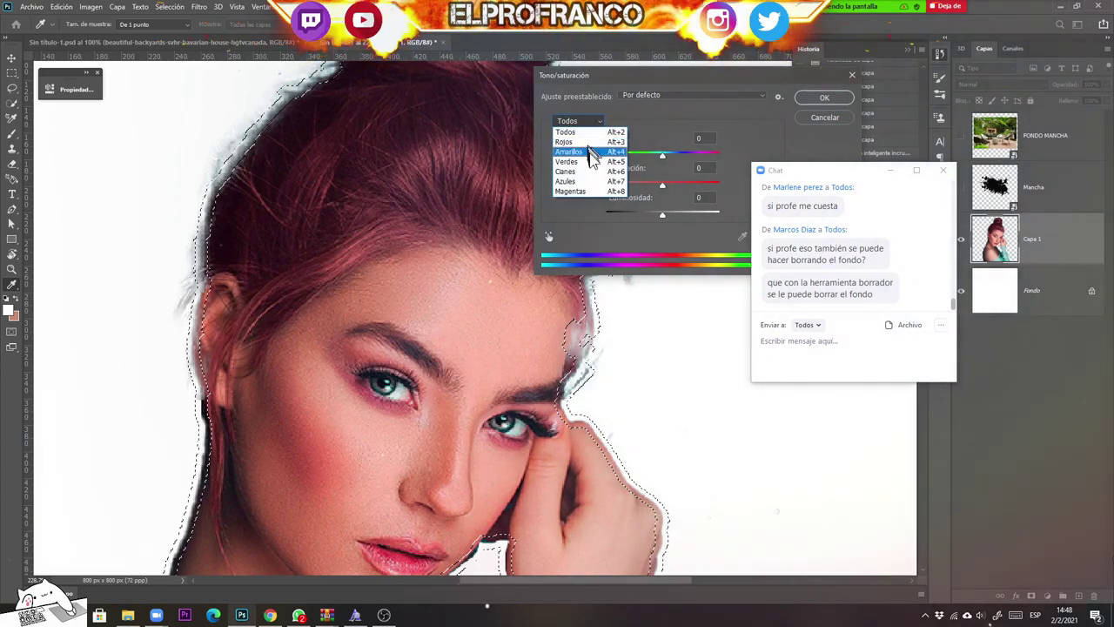
pyautogui.click(591, 182)
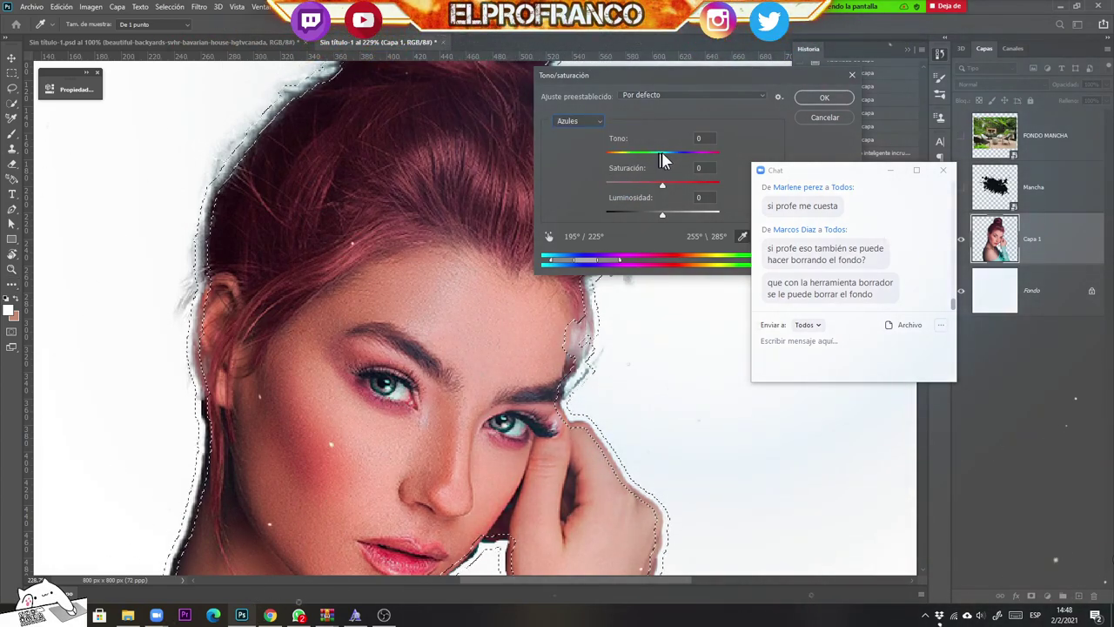
pyautogui.moveTo(662, 184); pyautogui.dragTo(605, 168)
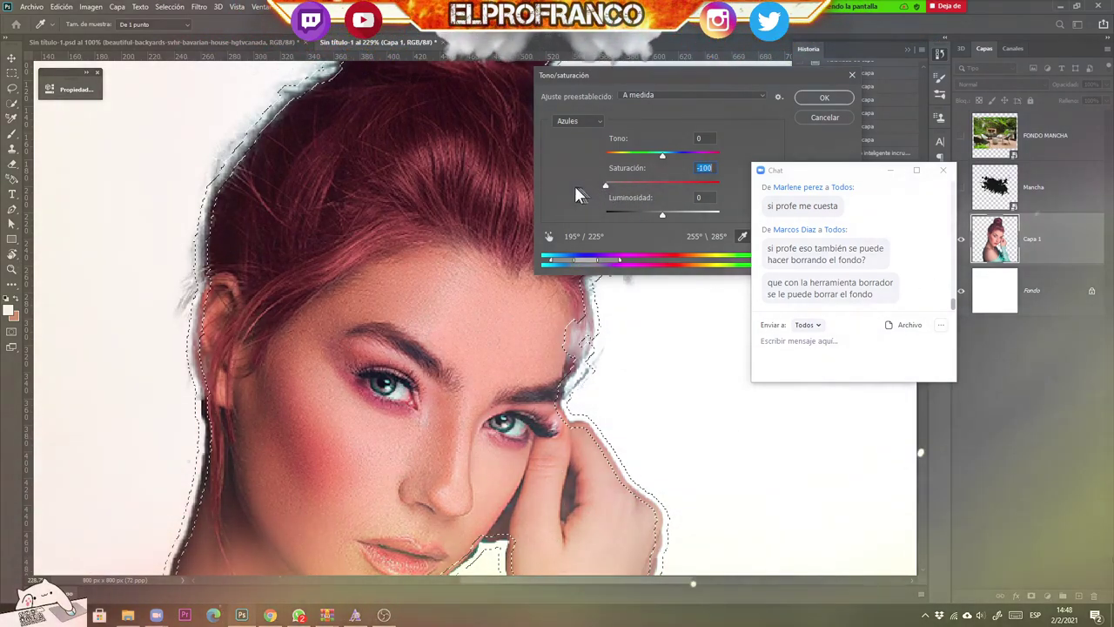
pyautogui.click(578, 121)
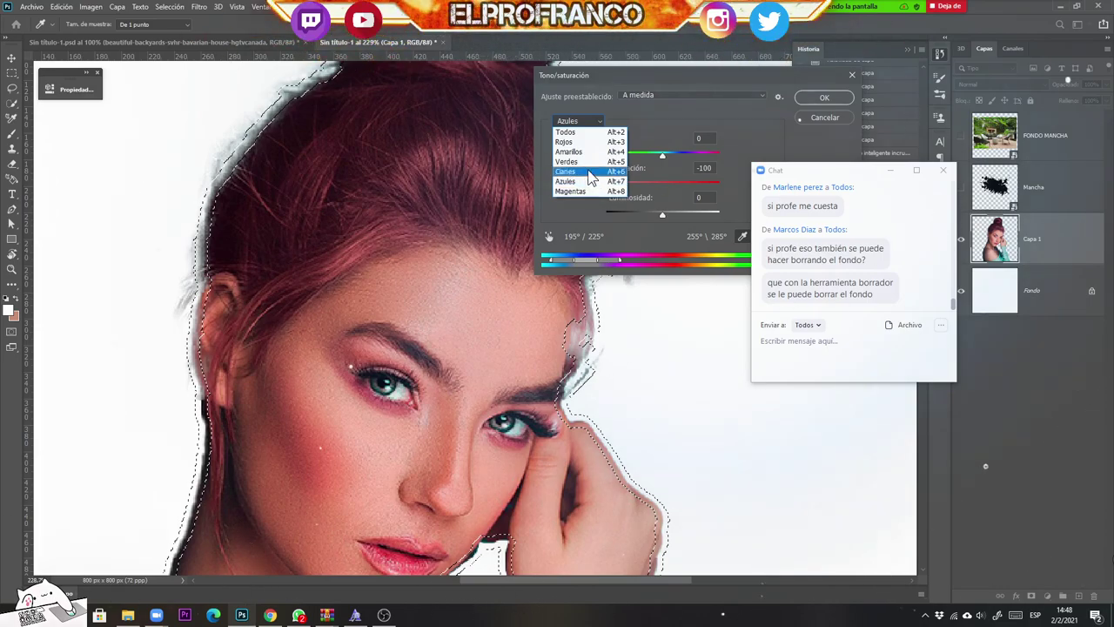
pyautogui.click(590, 171)
pyautogui.moveTo(662, 183); pyautogui.dragTo(574, 190)
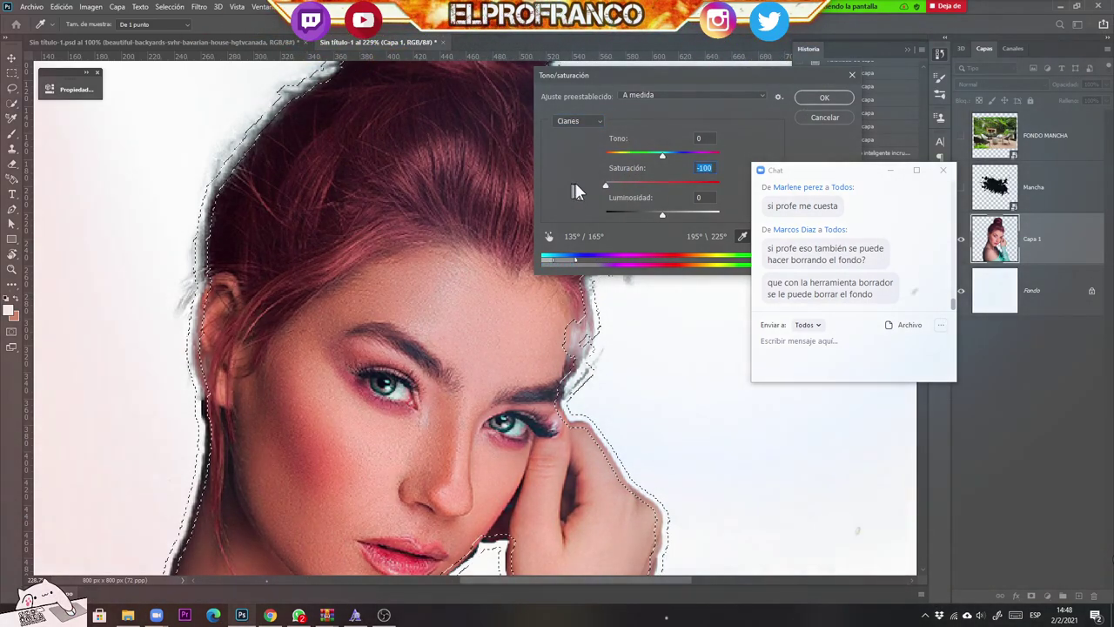
pyautogui.click(814, 99)
# Step: Zoom in on the chin and hand and give the eraser a 15 px, 100% hardness brush
pyautogui.hotkey('ctrl', '0')
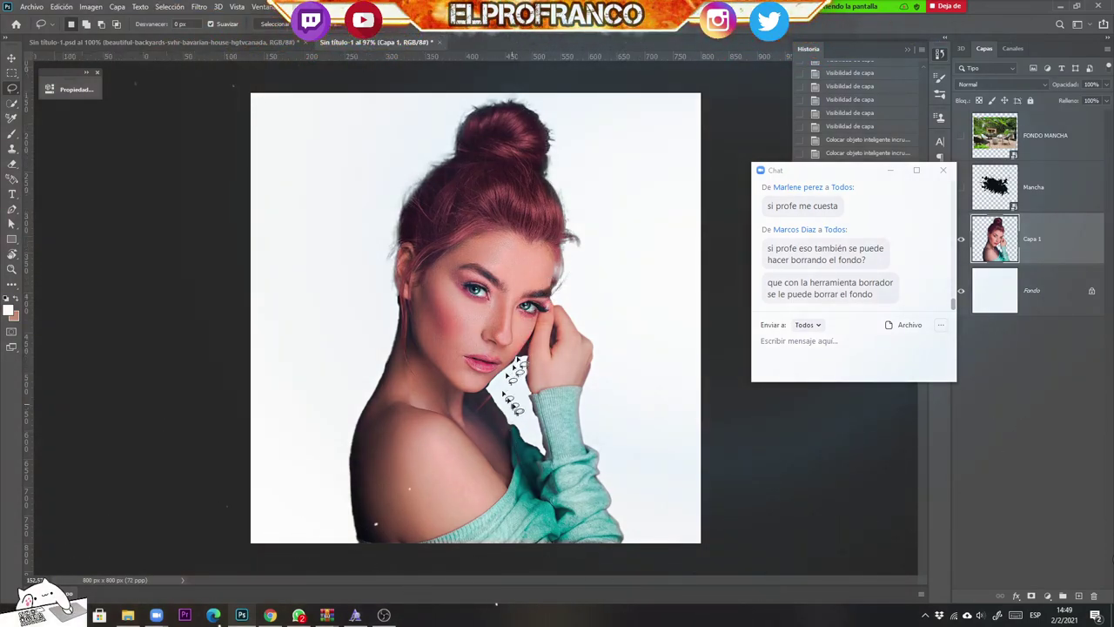
pyautogui.scroll(3, 517, 370)
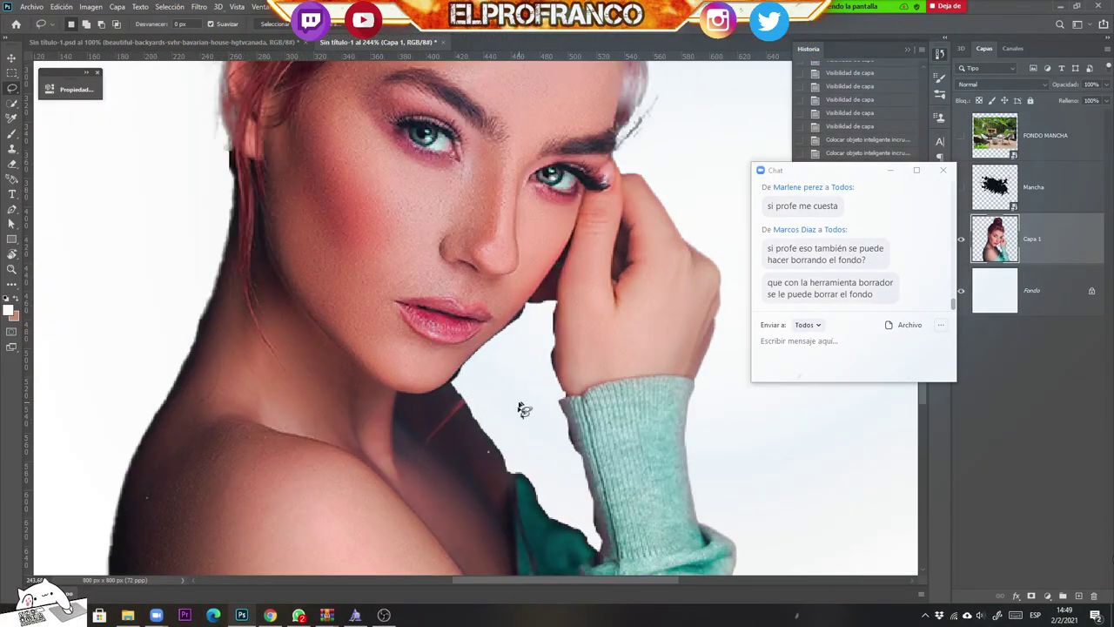
pyautogui.scroll(3, 519, 405)
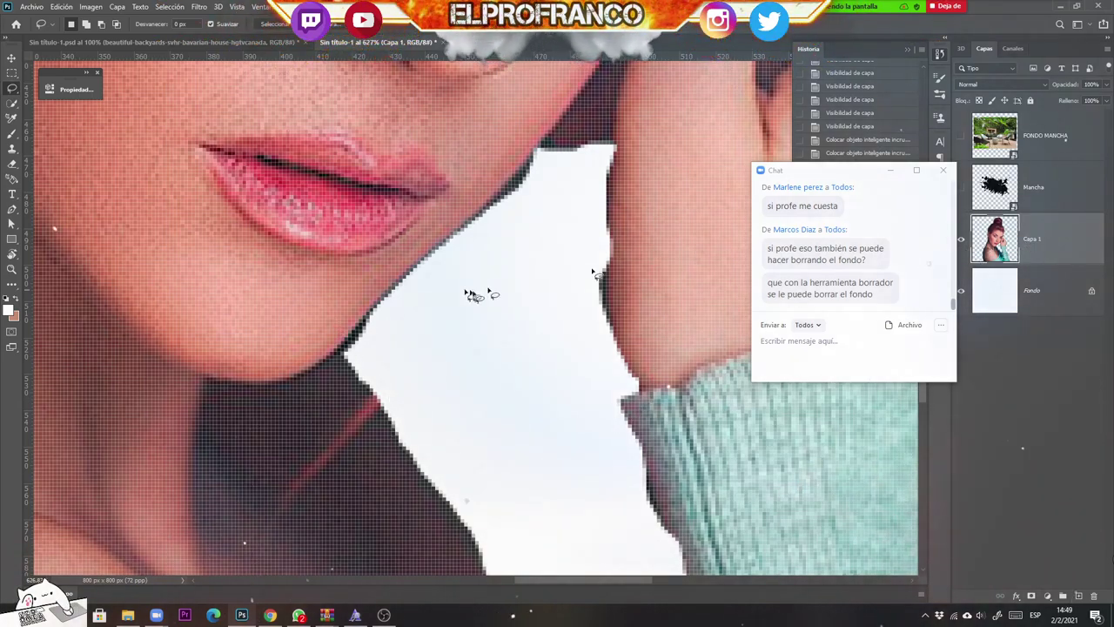
pyautogui.rightClick(521, 255)
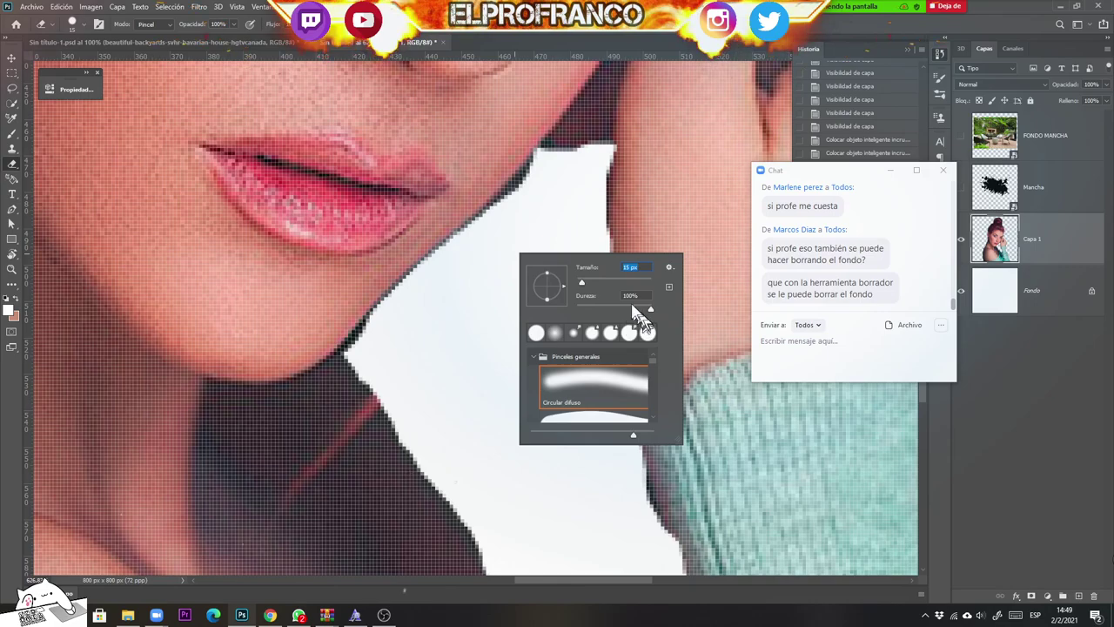
pyautogui.press('Return')
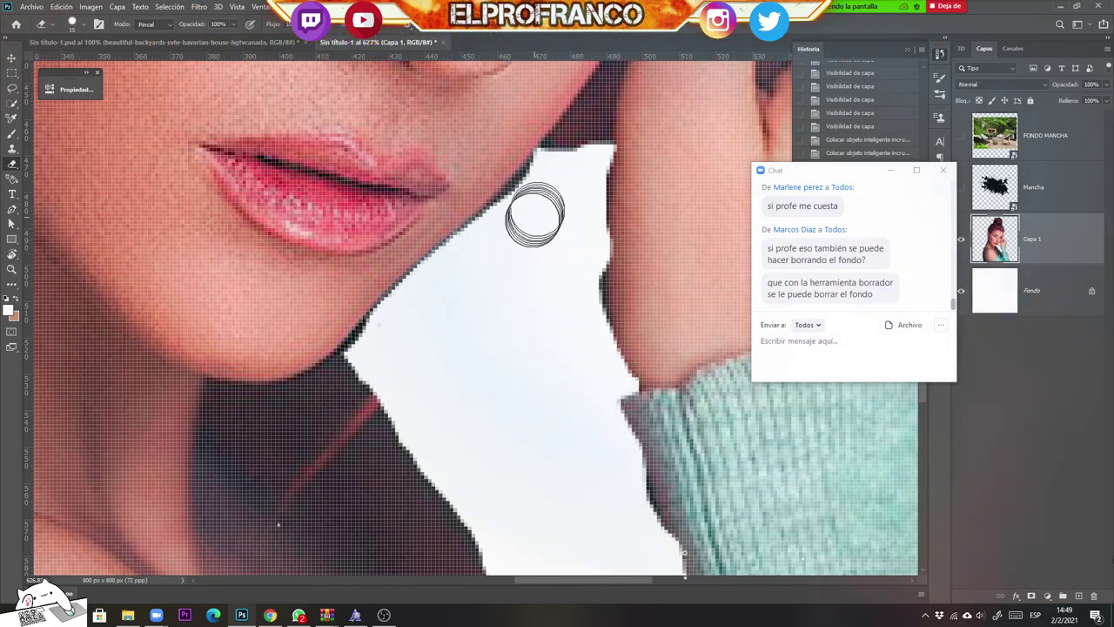
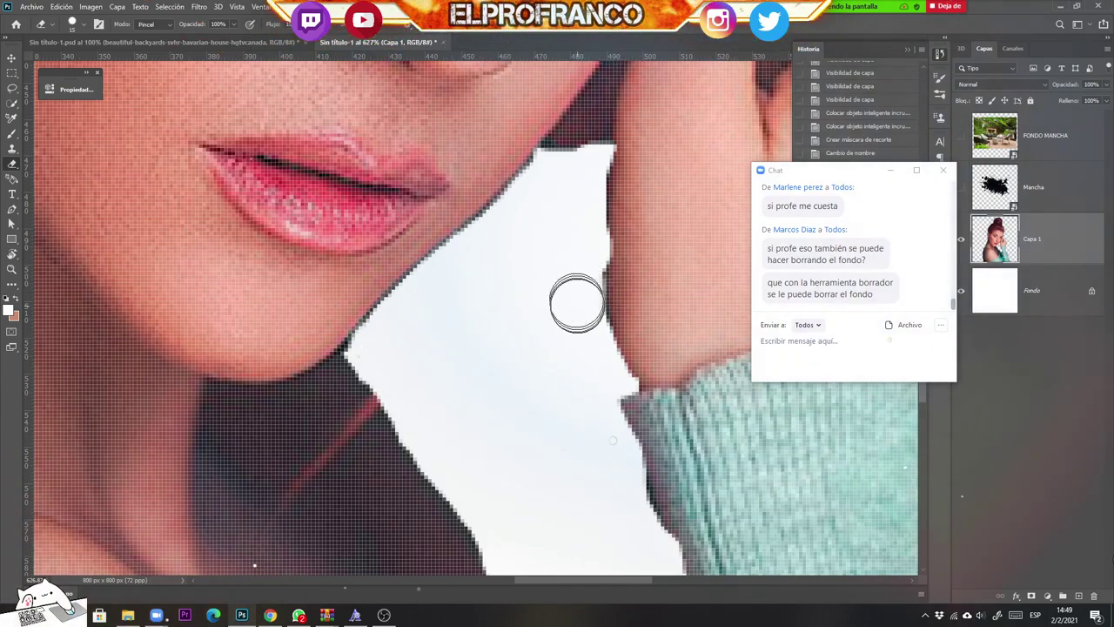
# Step: Zoom in and out to inspect the woman's cut-out edges on Capa 1
pyautogui.scroll(-2, 575, 221)
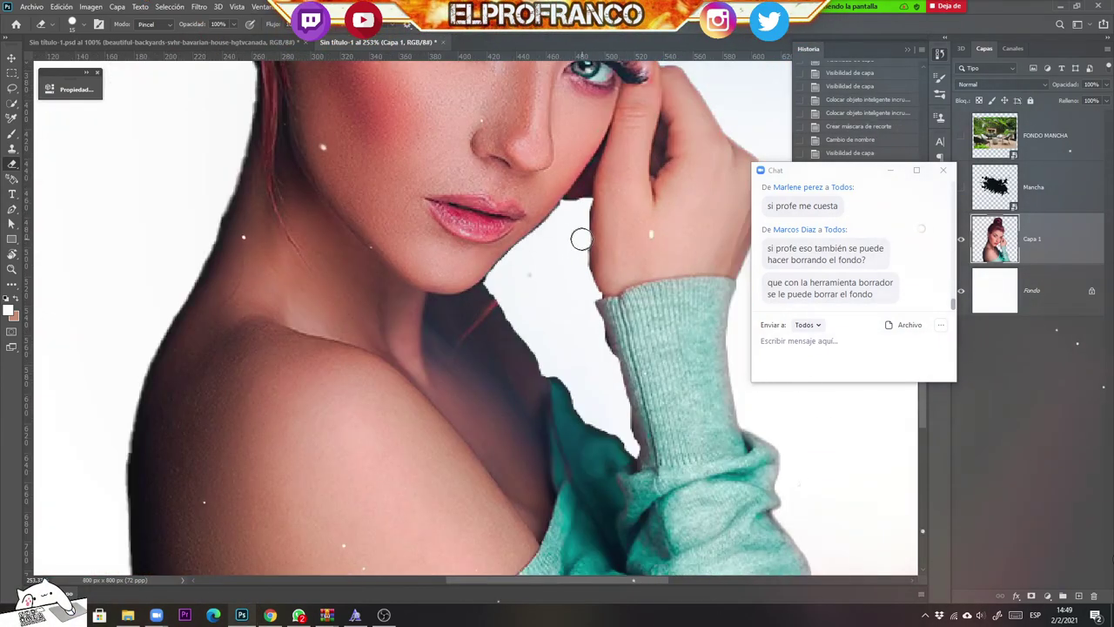
pyautogui.scroll(-1, 579, 236)
pyautogui.scroll(-1, 575, 249)
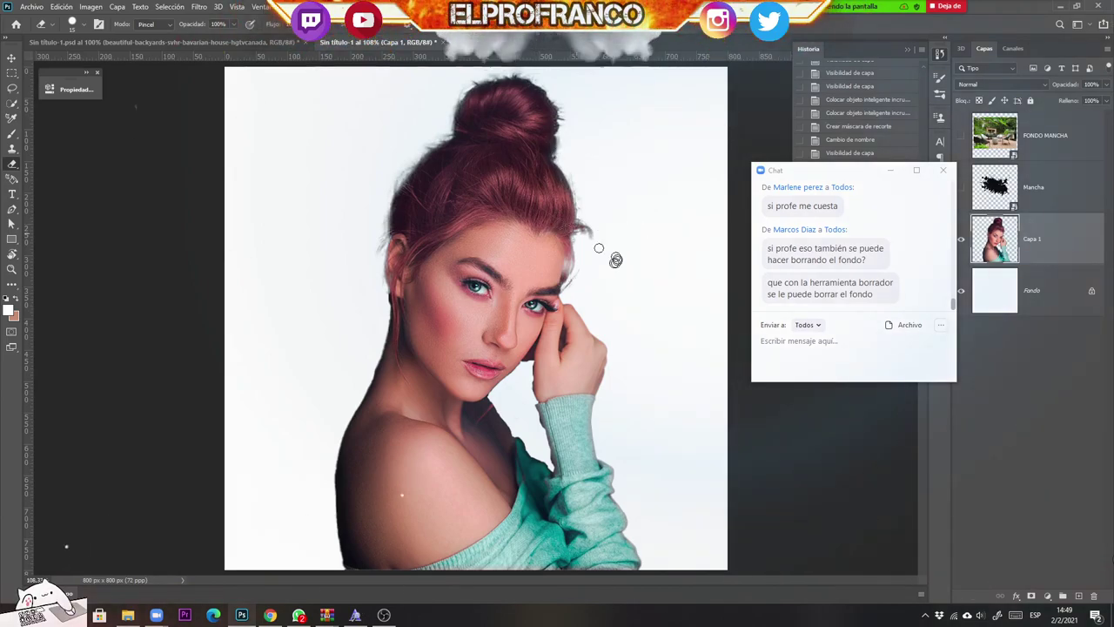
pyautogui.scroll(1, 323, 166)
pyautogui.scroll(1, 299, 149)
pyautogui.scroll(2, 397, 194)
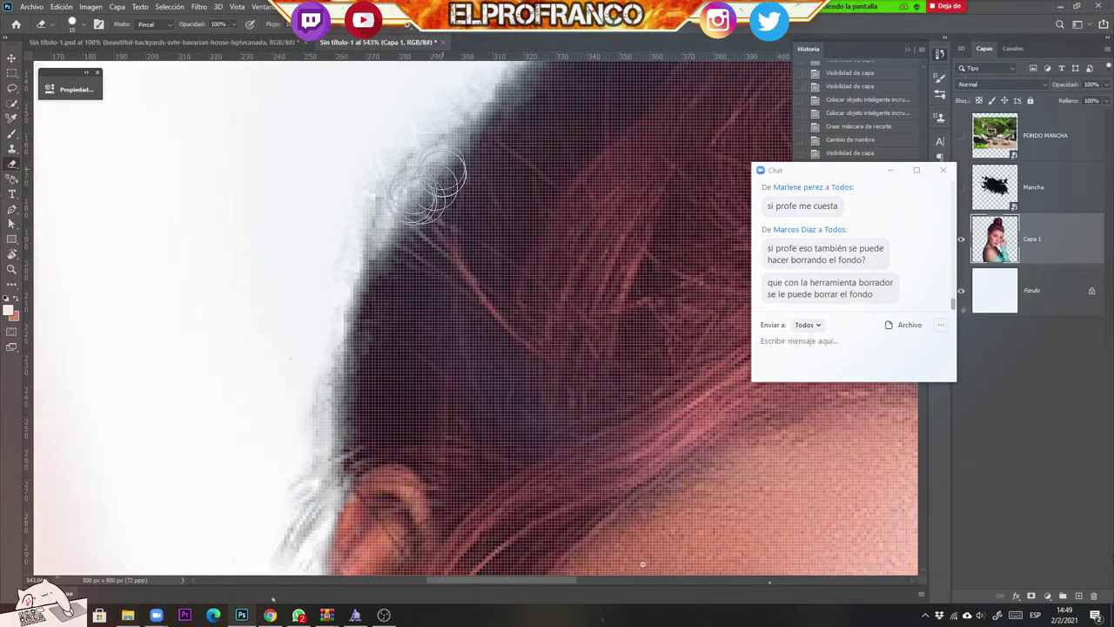
pyautogui.scroll(-2, 527, 201)
pyautogui.scroll(-1, 644, 236)
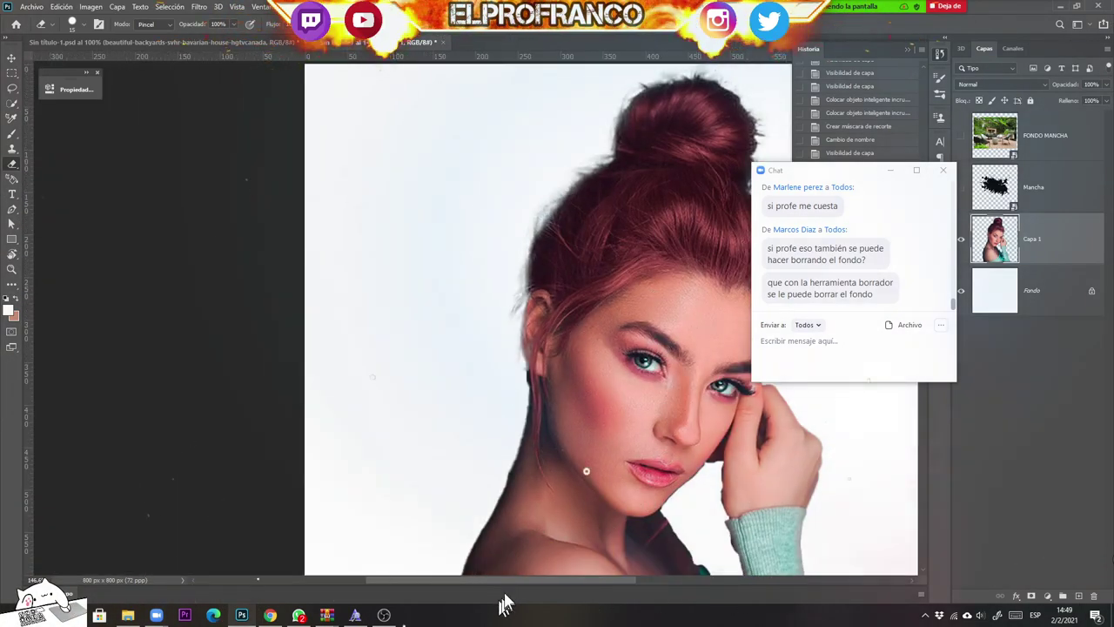
pyautogui.scroll(-2, 507, 577)
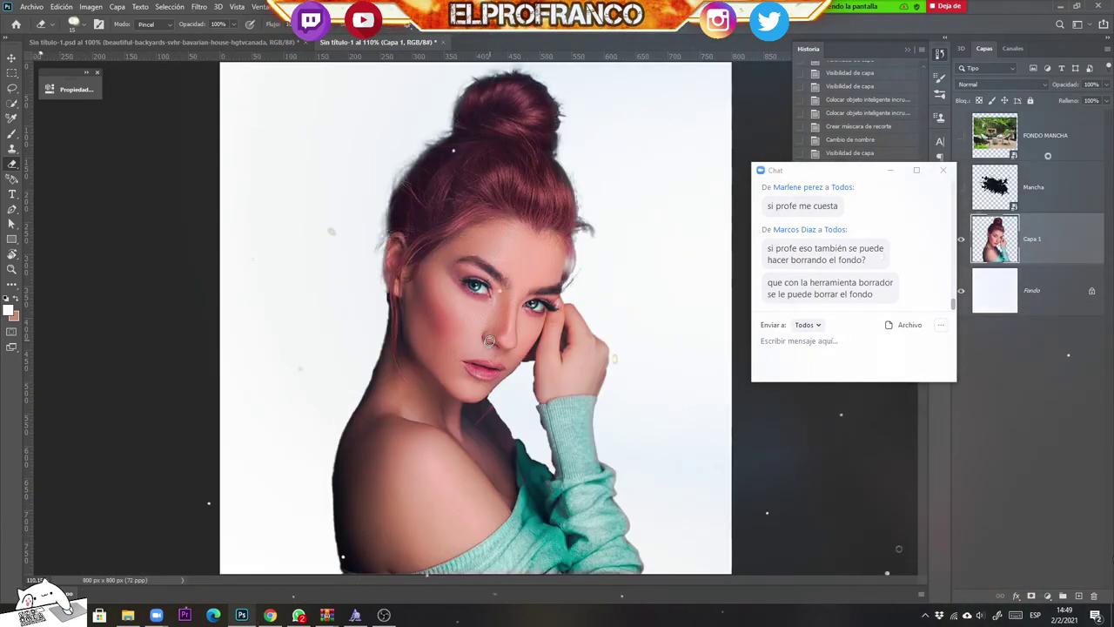
# Step: Place the hair-strand PNG from Descargas as an embedded image
pyautogui.click(35, 6)
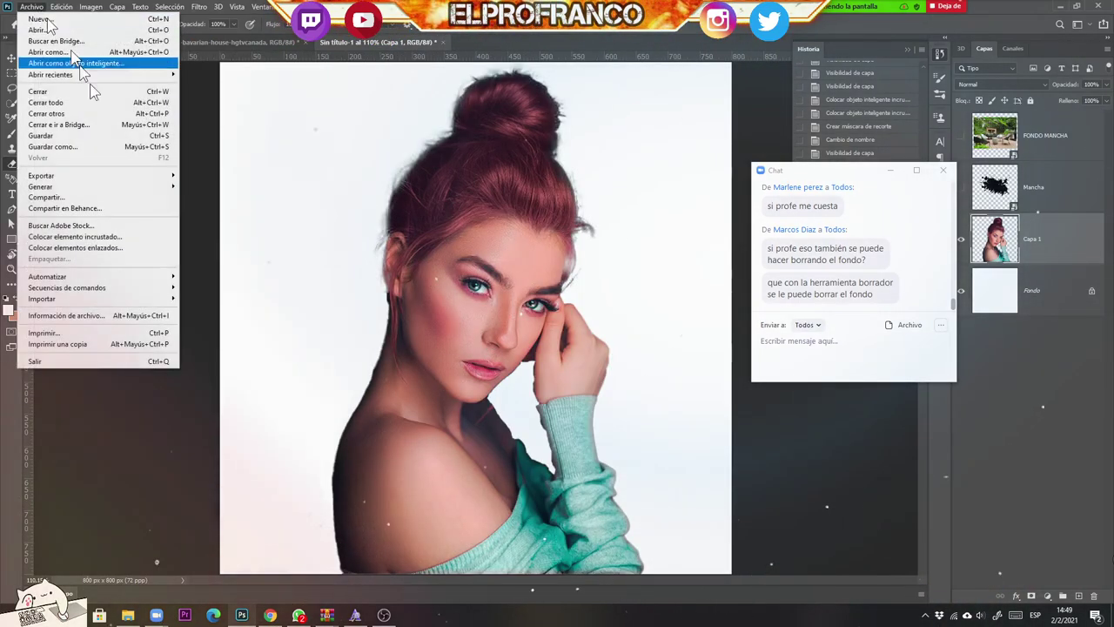
pyautogui.click(74, 236)
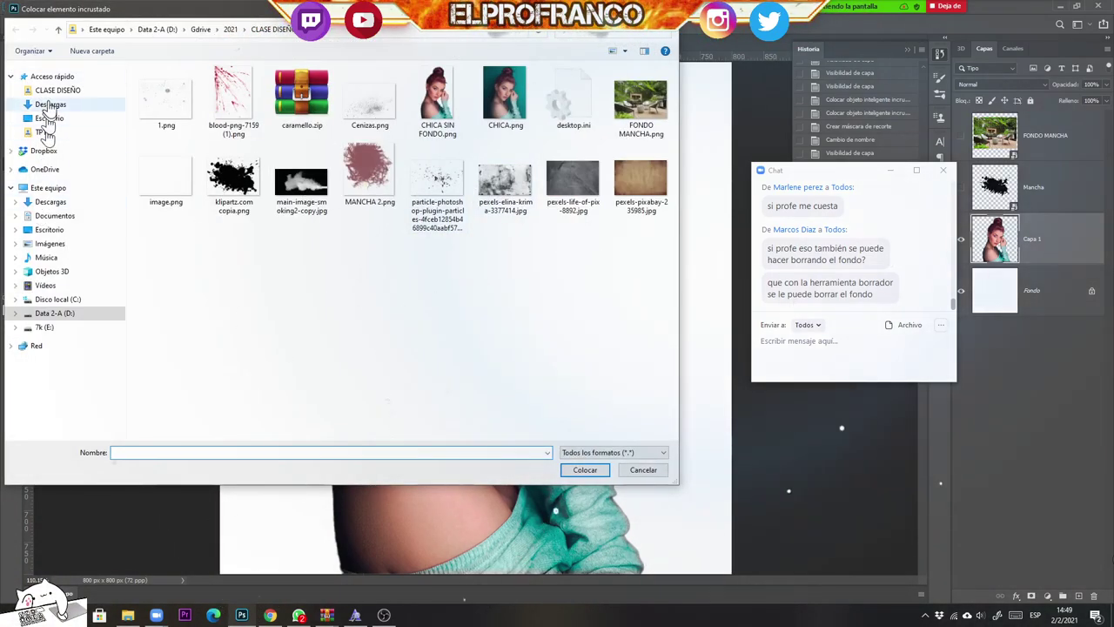
pyautogui.click(47, 108)
pyautogui.doubleClick(291, 183)
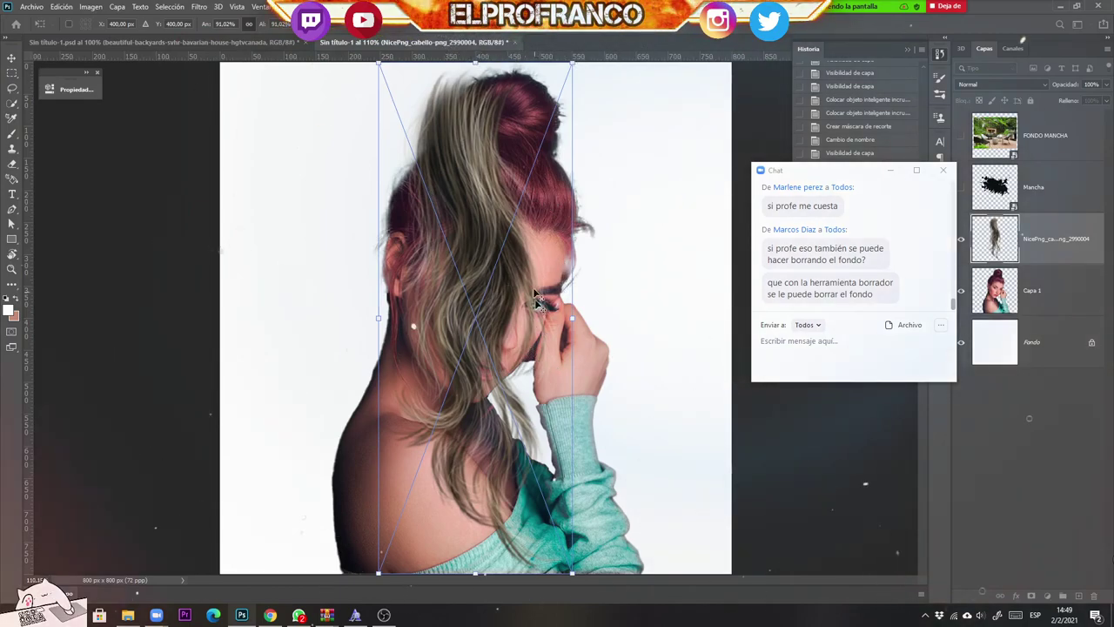
# Step: Shrink the placed hair image and move it down toward her head
pyautogui.scroll(2, 537, 298)
pyautogui.scroll(-3, 517, 248)
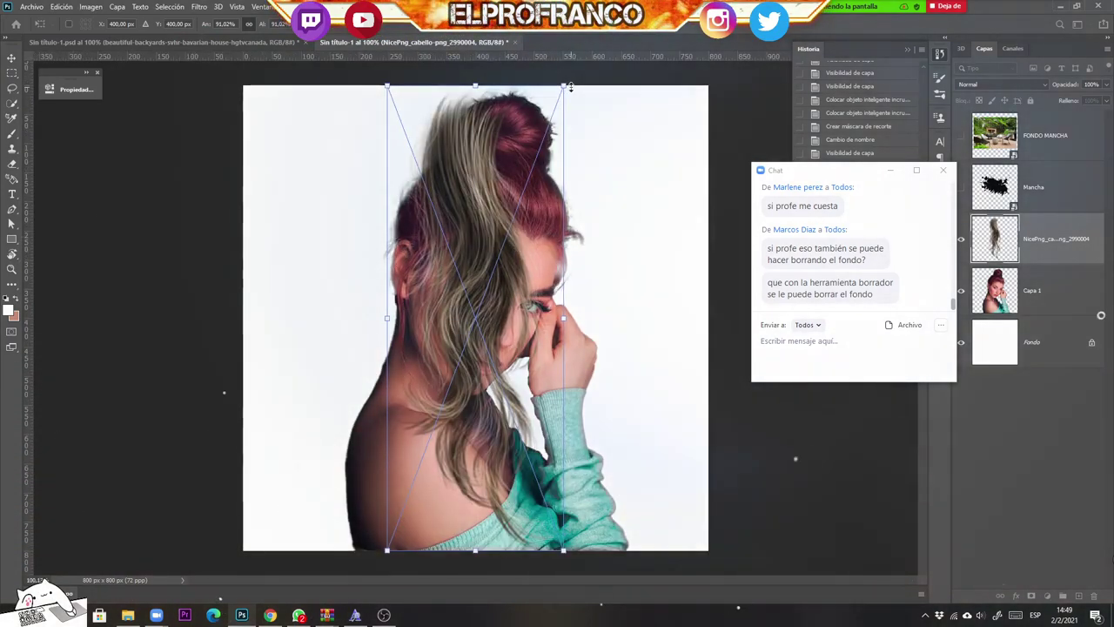
pyautogui.moveTo(562, 86)
pyautogui.mouseDown()
pyautogui.moveTo(423, 278)
pyautogui.moveTo(409, 492)
pyautogui.moveTo(437, 262)
pyautogui.mouseUp()
pyautogui.scroll(-1, 437, 261)
pyautogui.scroll(1, 437, 262)
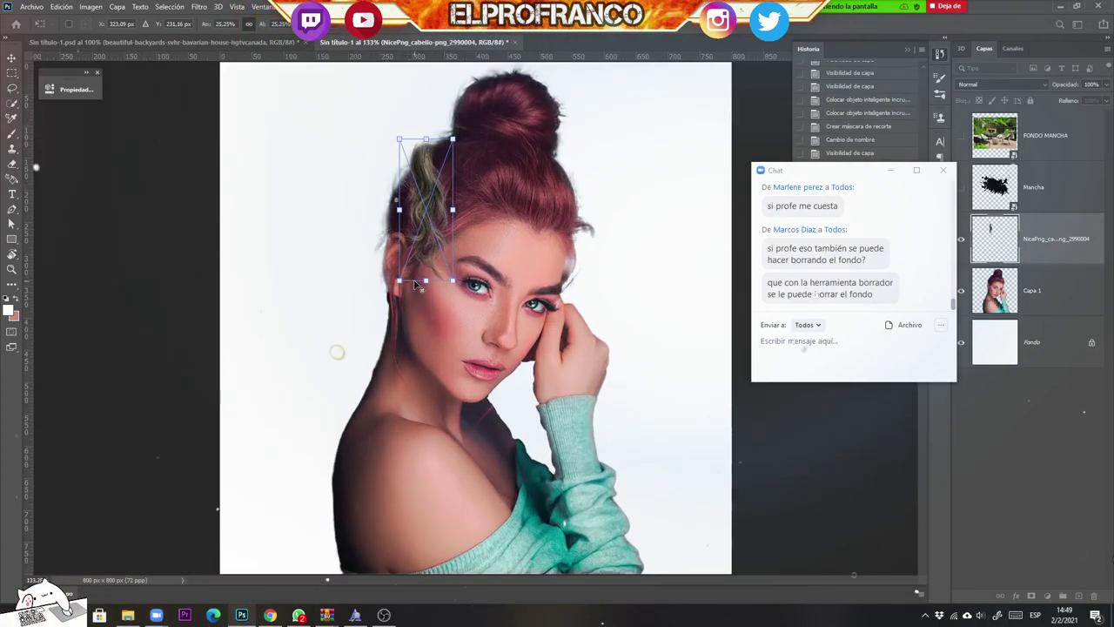
pyautogui.scroll(1, 440, 252)
# Step: Rotate, resize and nudge the strand into her left hairline, then commit it
pyautogui.moveTo(474, 222)
pyautogui.mouseDown()
pyautogui.moveTo(491, 214)
pyautogui.moveTo(422, 183)
pyautogui.mouseUp()
pyautogui.scroll(2, 434, 201)
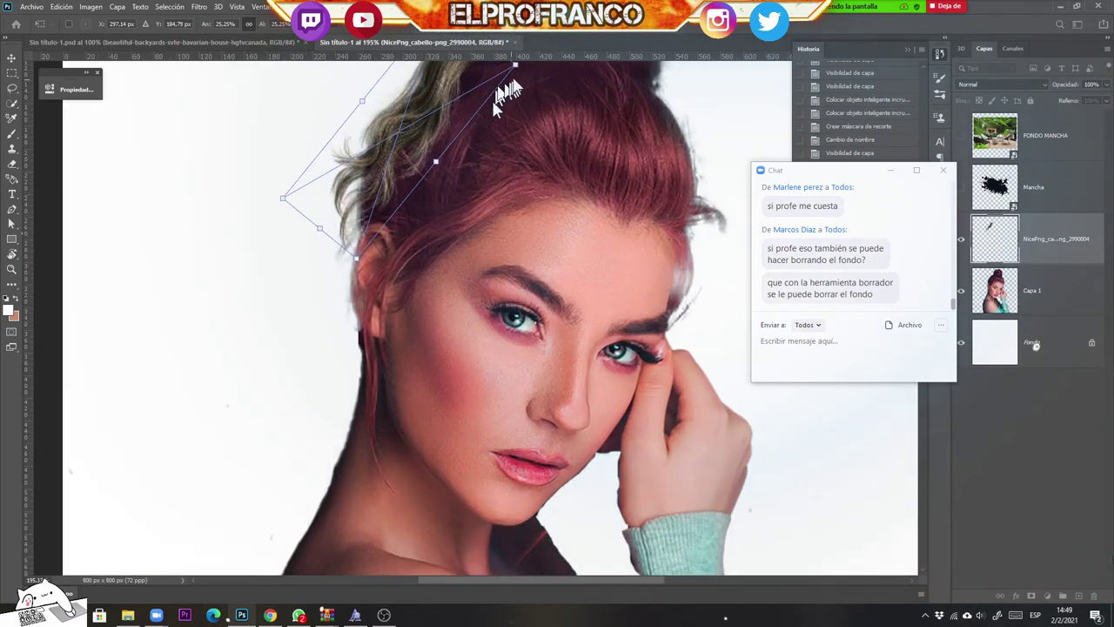
pyautogui.moveTo(517, 65); pyautogui.dragTo(483, 85)
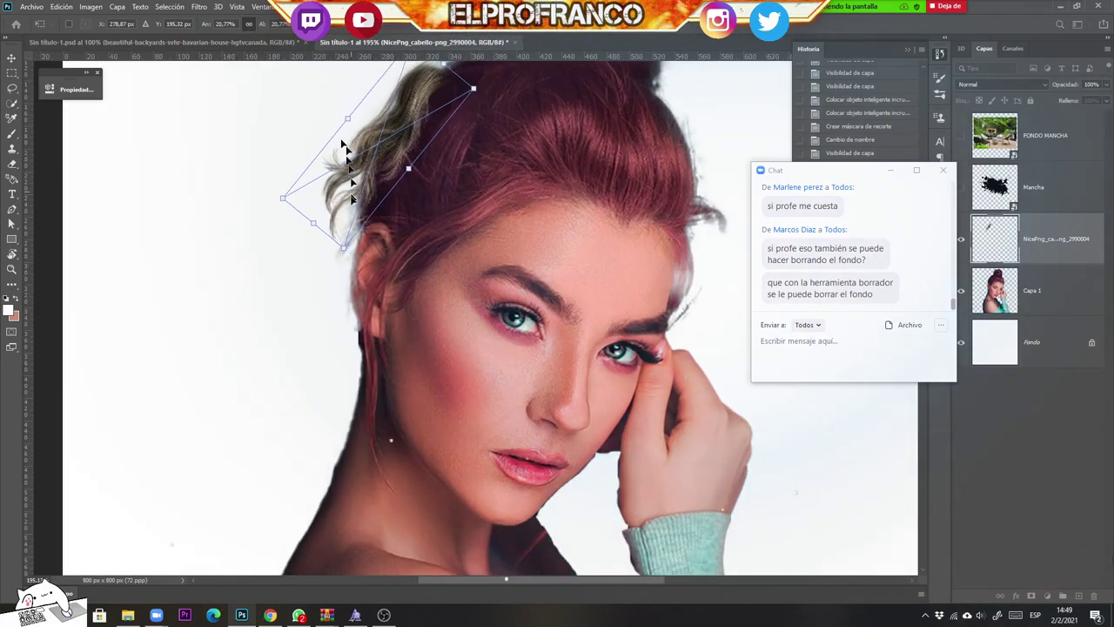
pyautogui.moveTo(364, 161); pyautogui.dragTo(374, 168)
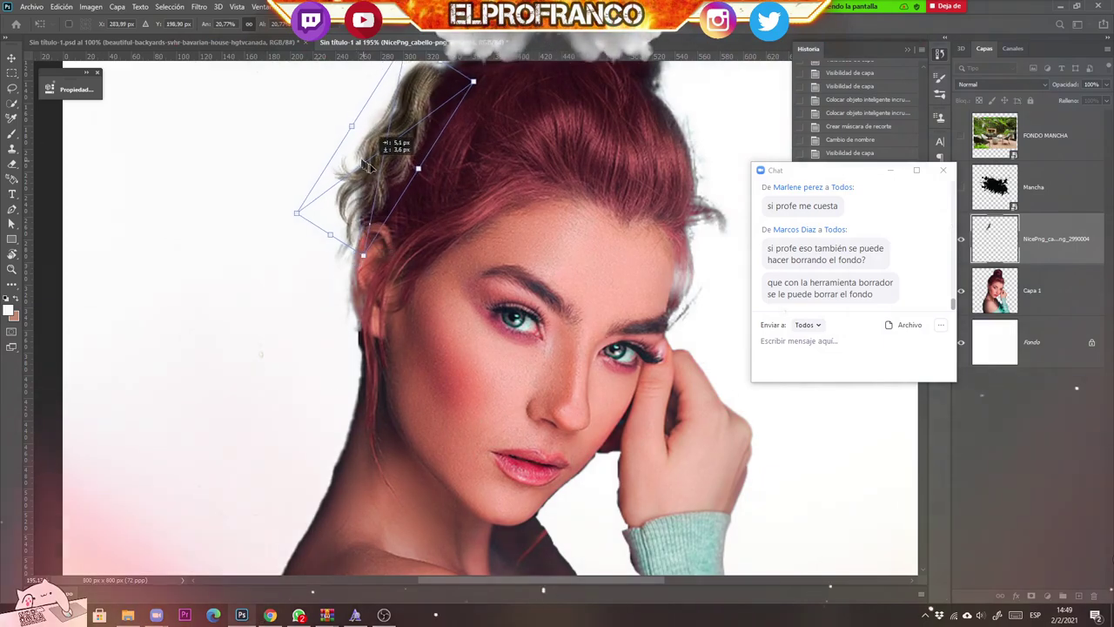
pyautogui.scroll(2, 379, 178)
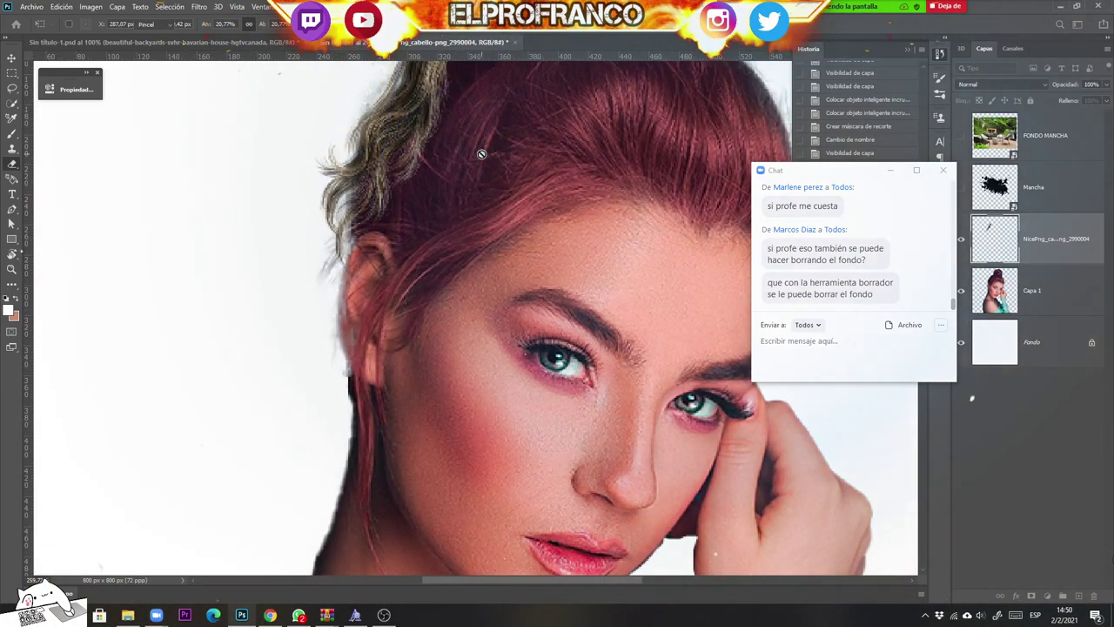
pyautogui.press('Return')
pyautogui.scroll(-2, 470, 150)
pyautogui.scroll(-1, 457, 146)
pyautogui.scroll(-1, 444, 142)
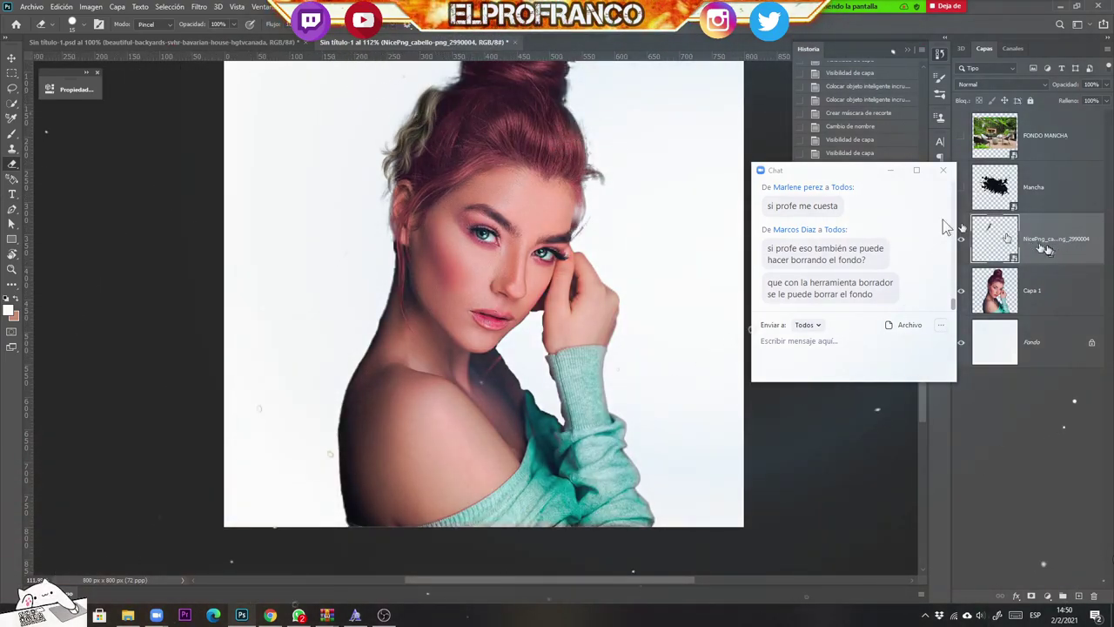
# Step: Apply Tono/saturación to the strand with Hue -37 and Saturation +18
pyautogui.click(91, 7)
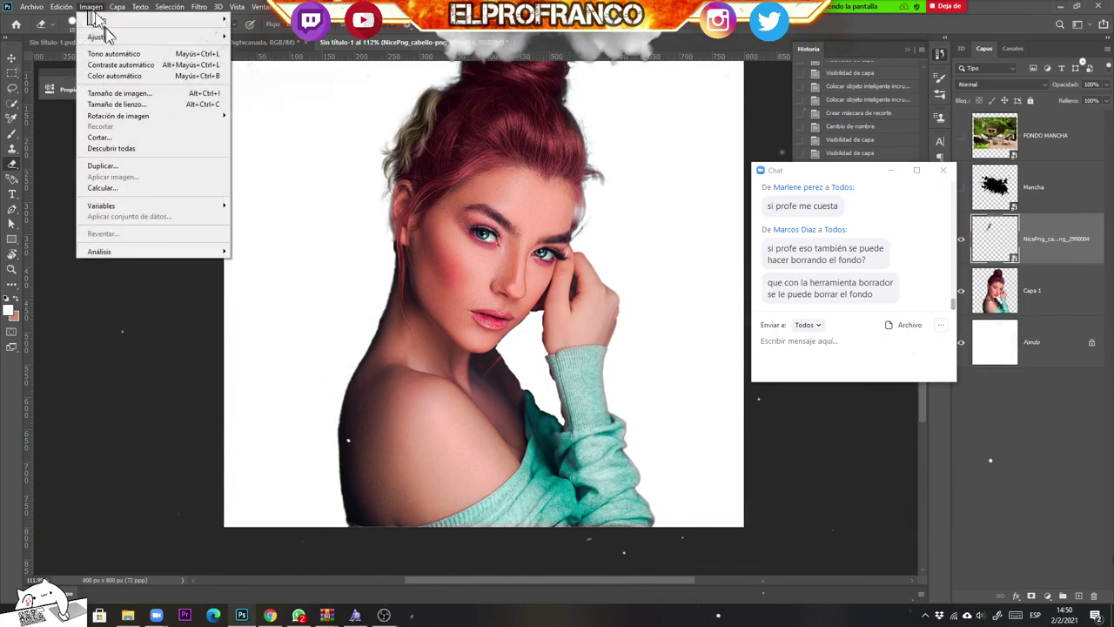
pyautogui.moveTo(99, 36)
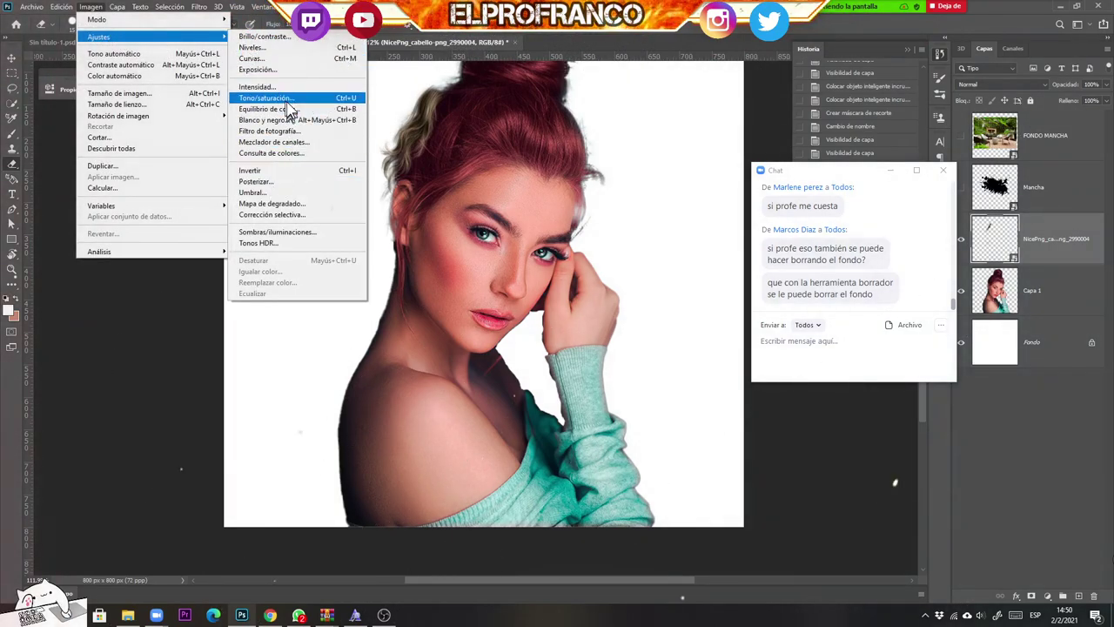
pyautogui.click(285, 103)
pyautogui.moveTo(503, 122); pyautogui.dragTo(383, 269)
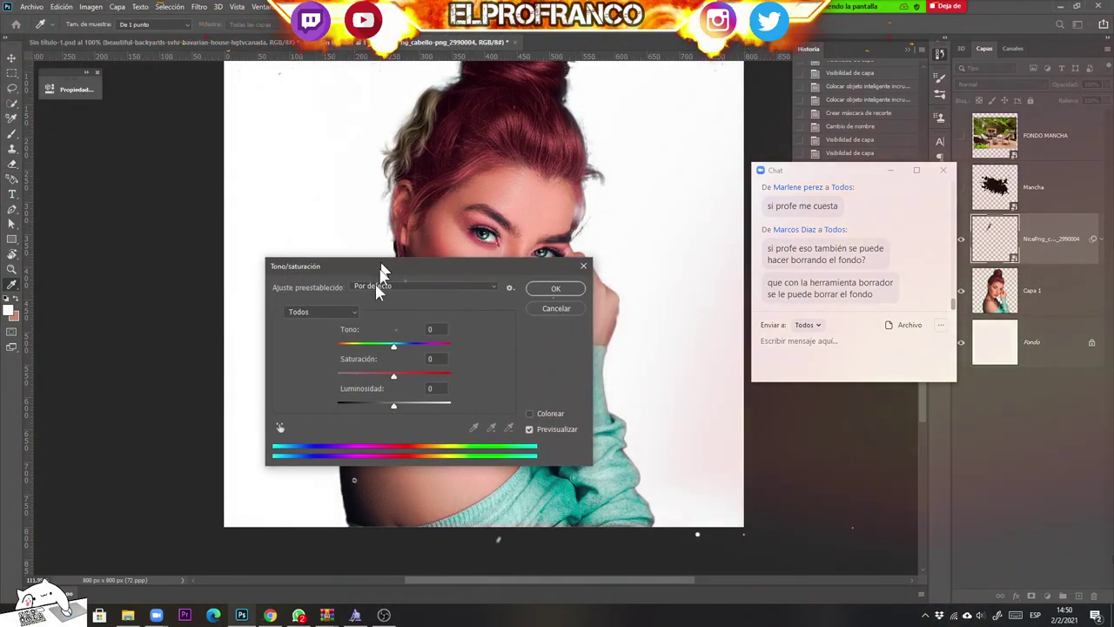
pyautogui.moveTo(394, 345)
pyautogui.mouseDown()
pyautogui.moveTo(381, 352)
pyautogui.moveTo(407, 381)
pyautogui.mouseUp()
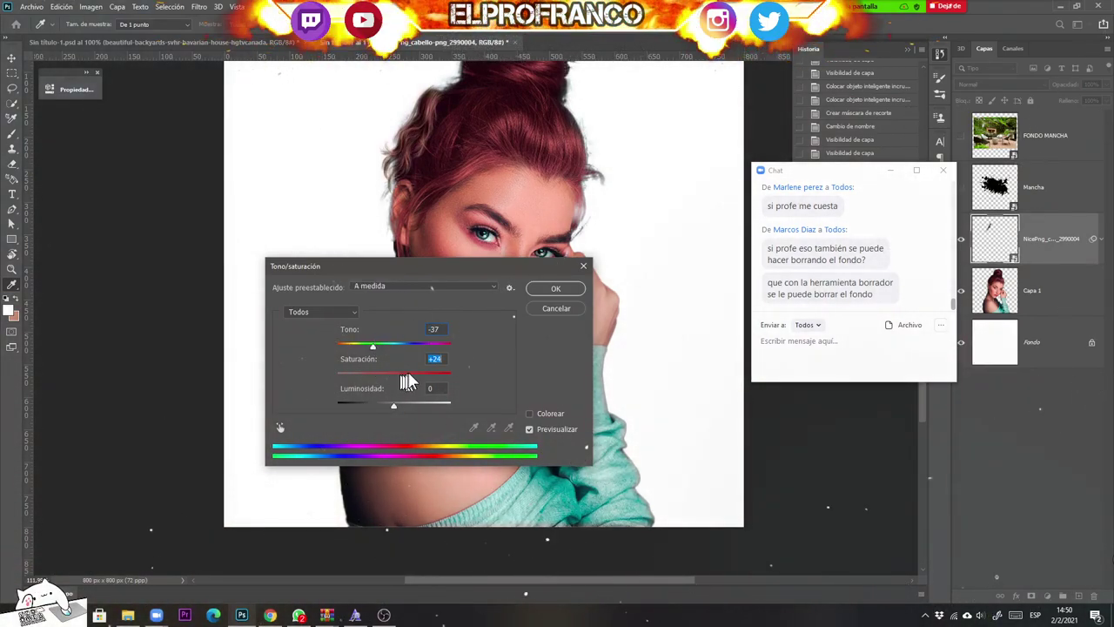
pyautogui.click(554, 289)
pyautogui.press('e')
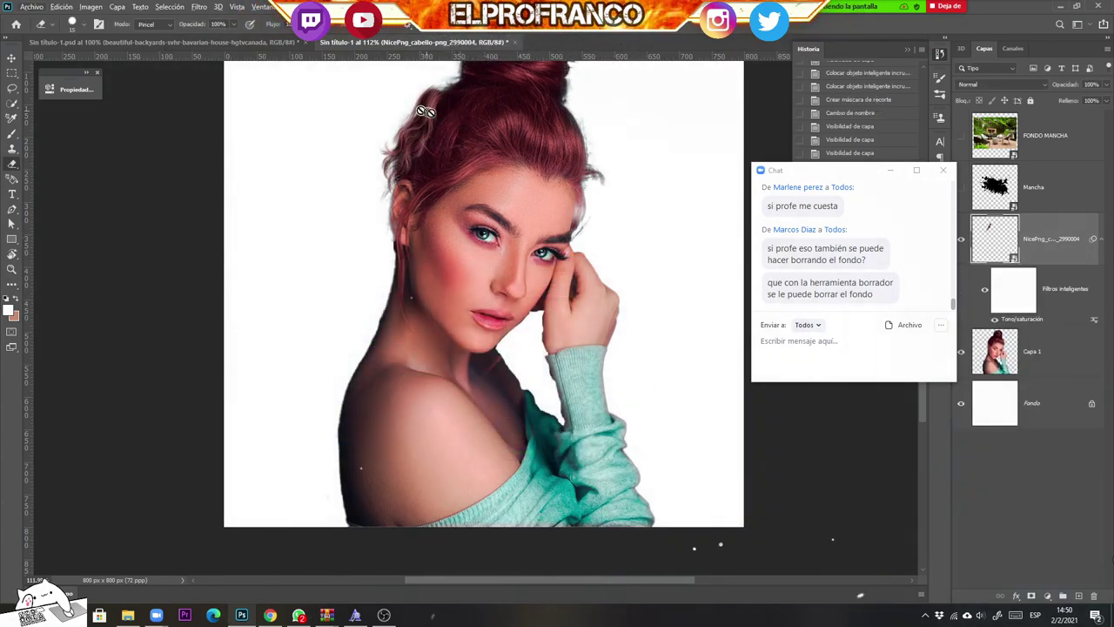
pyautogui.scroll(2, 496, 172)
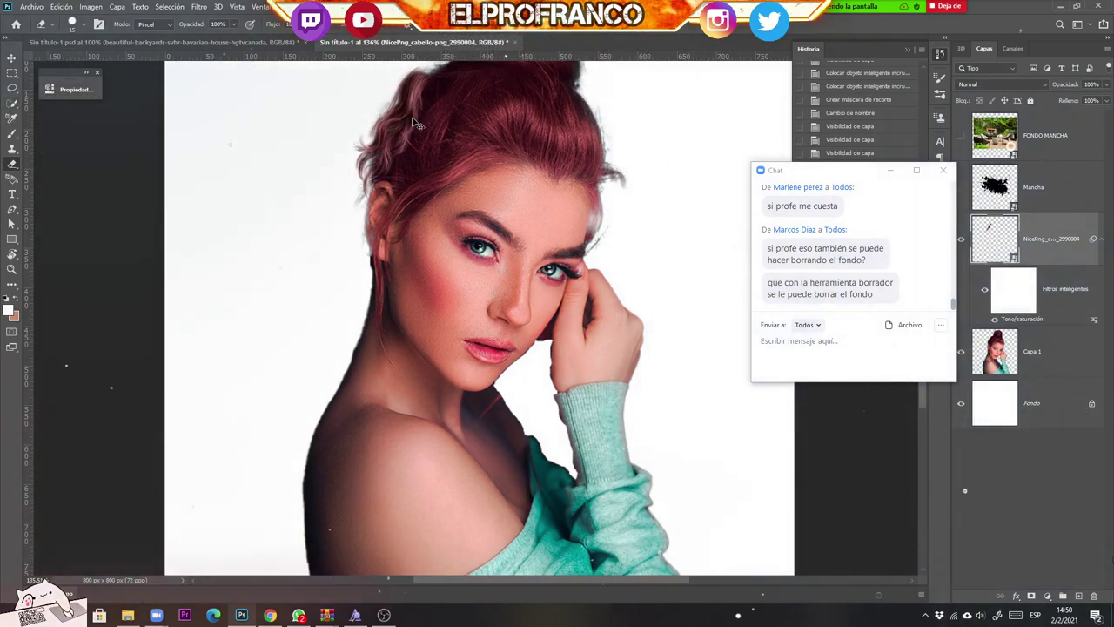
# Step: Start a warp transform on the original hair strand, dismissing the smart-filter warning
pyautogui.hotkey('ctrl', 't')
pyautogui.click(561, 244)
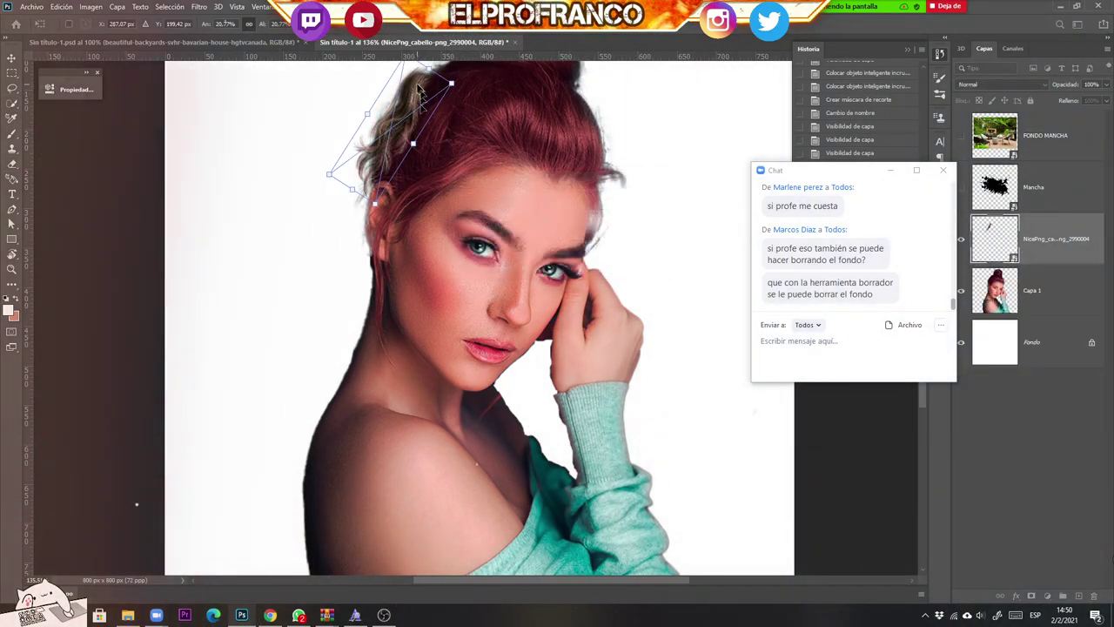
pyautogui.rightClick(426, 88)
pyautogui.click(448, 208)
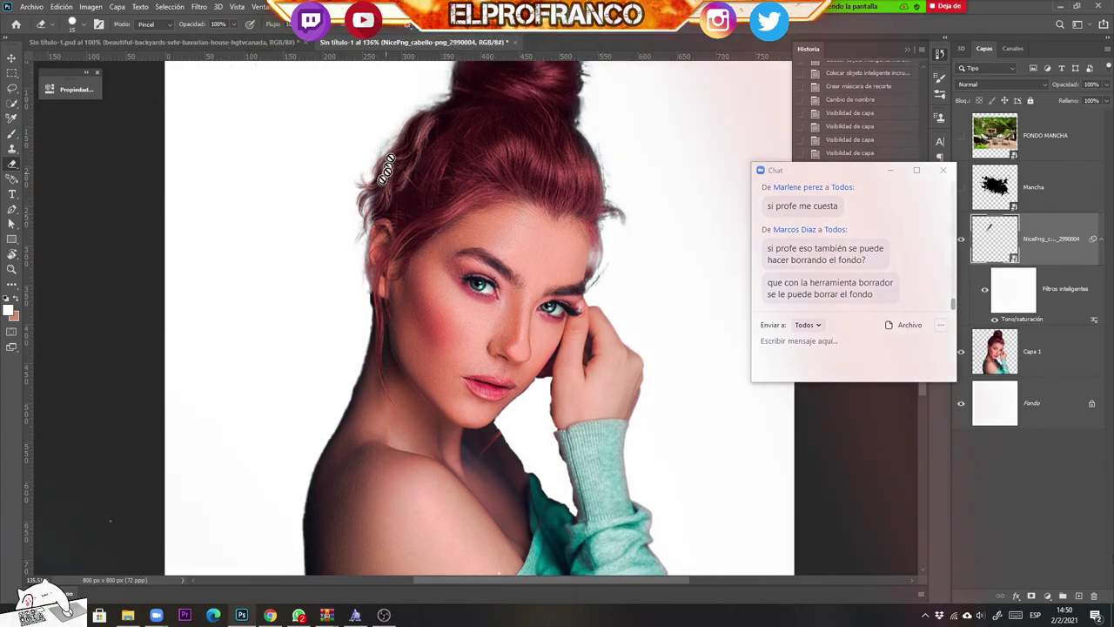
pyautogui.scroll(2, 414, 87)
pyautogui.scroll(2, 414, 87)
pyautogui.scroll(-2, 417, 226)
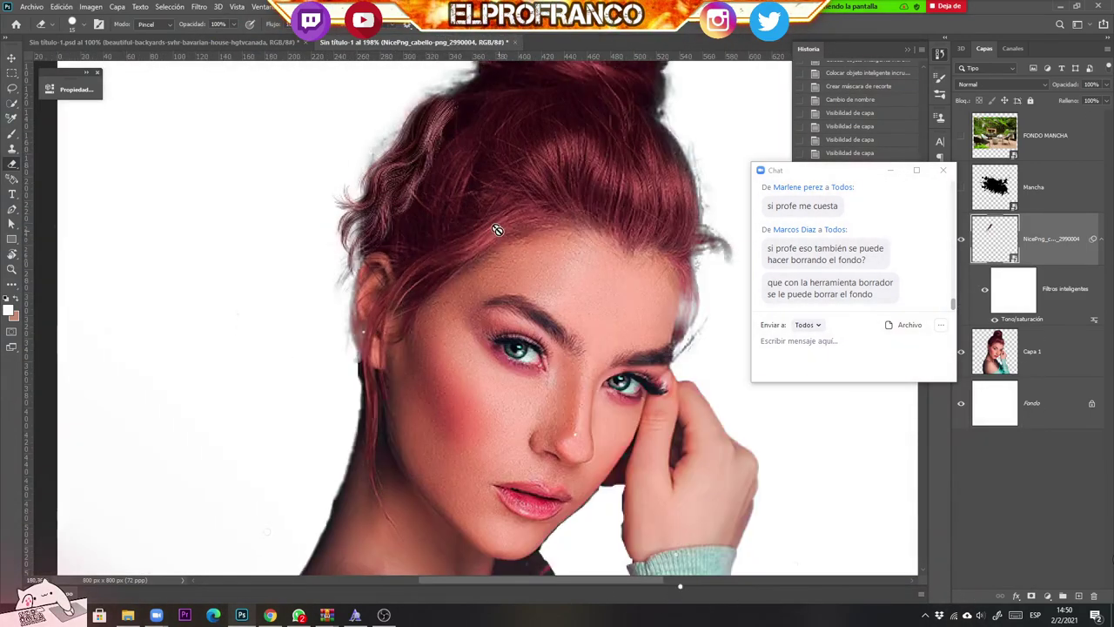
pyautogui.scroll(-1, 497, 229)
pyautogui.scroll(-1, 667, 241)
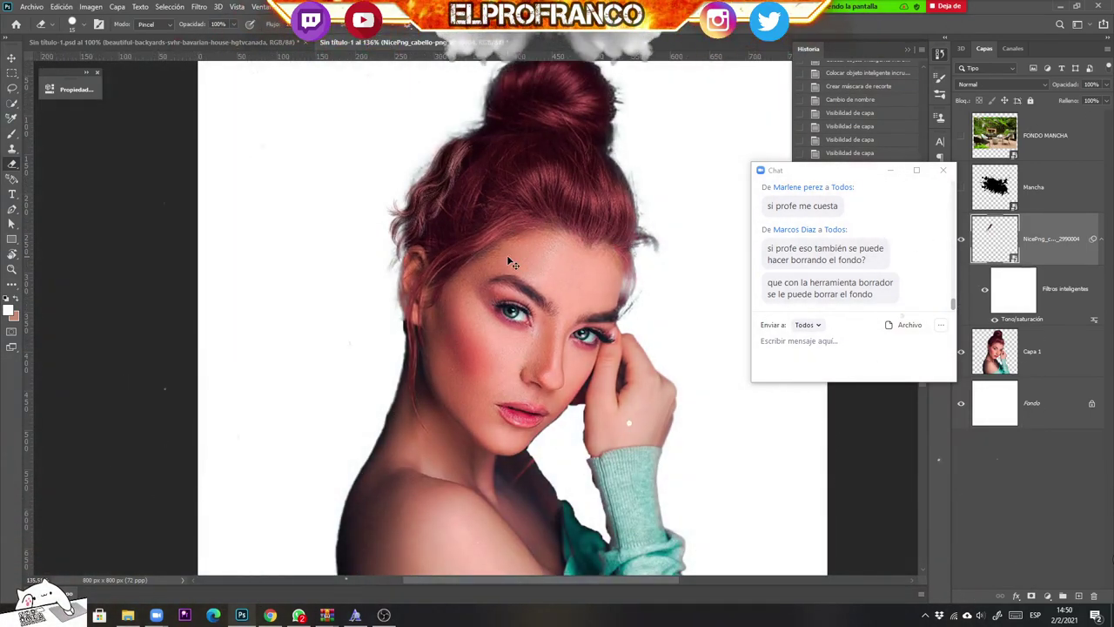
# Step: Duplicate the strand, move the copy to the right side of her head and flip it horizontally
pyautogui.hotkey('ctrl', 'j')
pyautogui.hotkey('ctrl', 't')
pyautogui.click(543, 260)
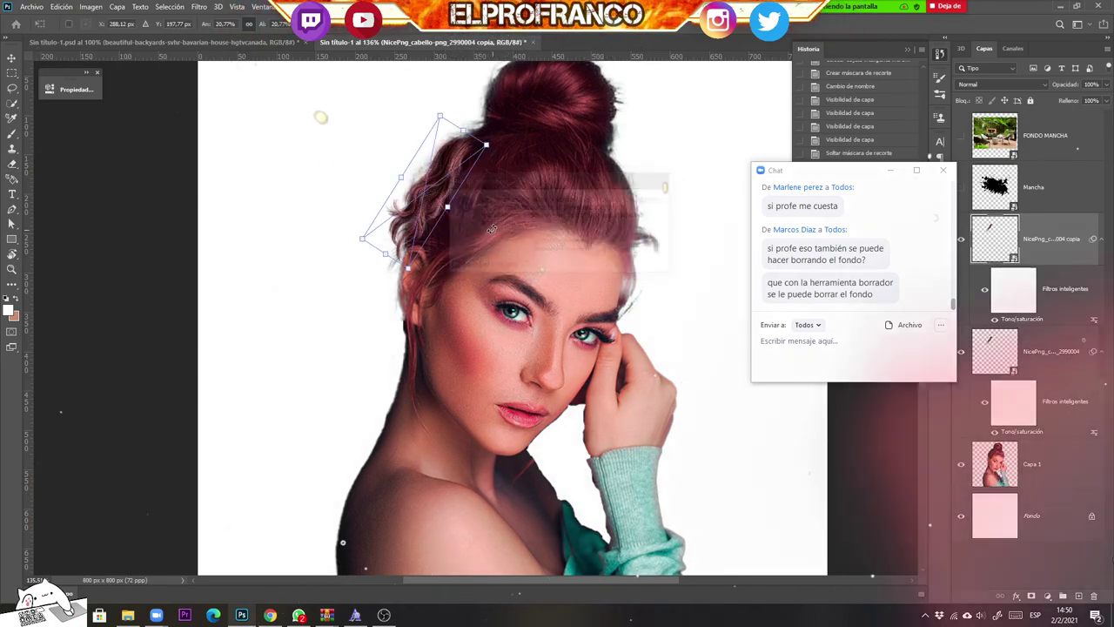
pyautogui.moveTo(492, 229); pyautogui.dragTo(657, 209)
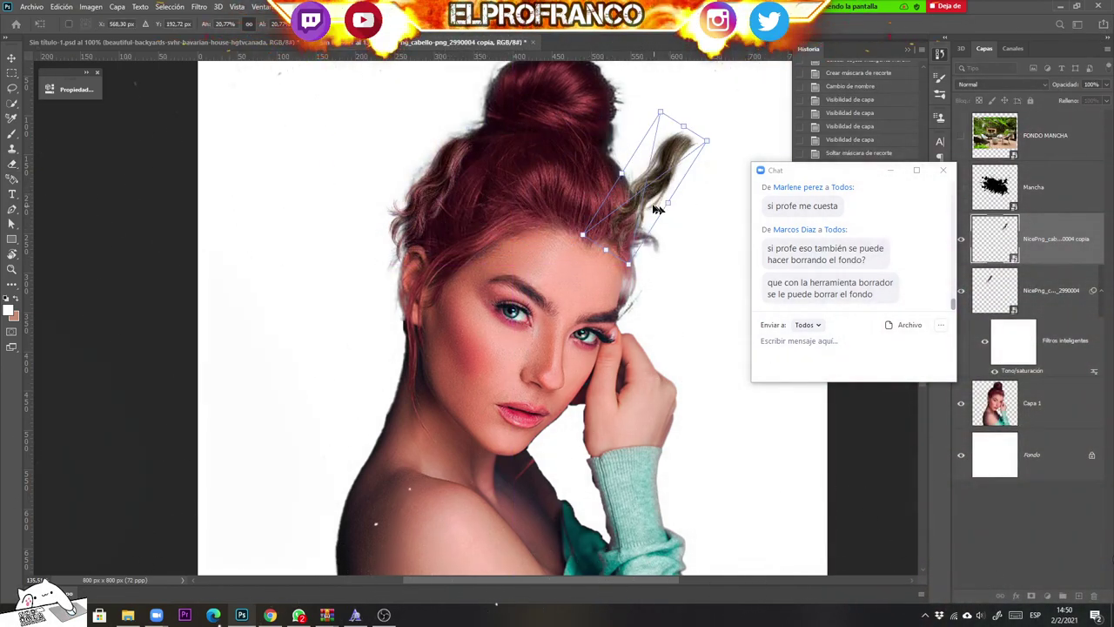
pyautogui.rightClick(657, 209)
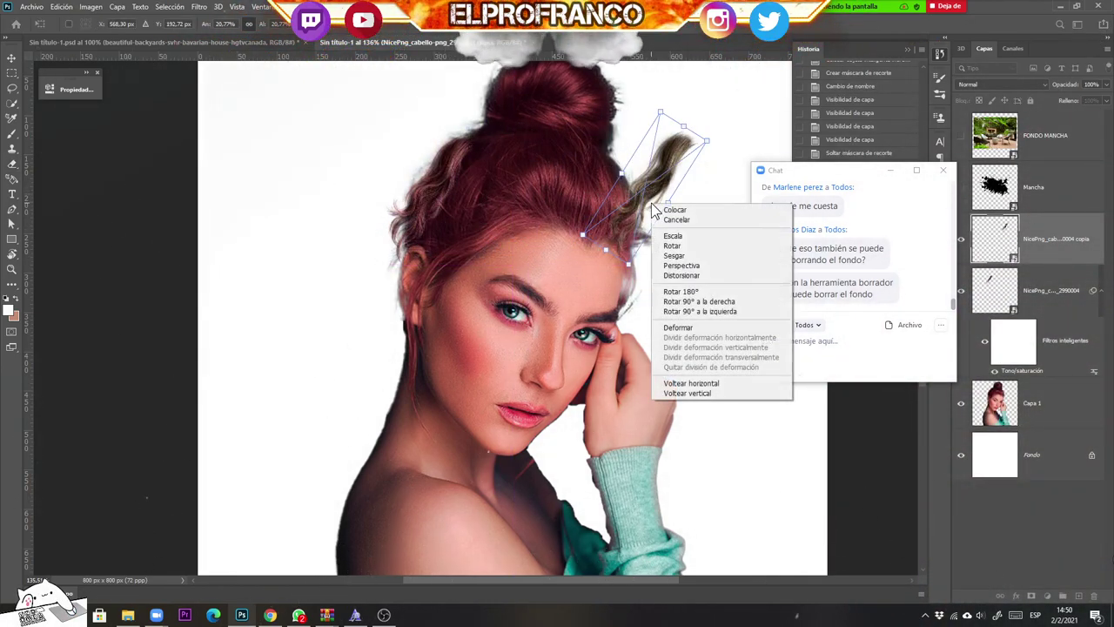
pyautogui.click(708, 382)
# Step: Lower the flipped copy beside her temple and warp it along her hairline
pyautogui.moveTo(661, 192); pyautogui.dragTo(664, 280)
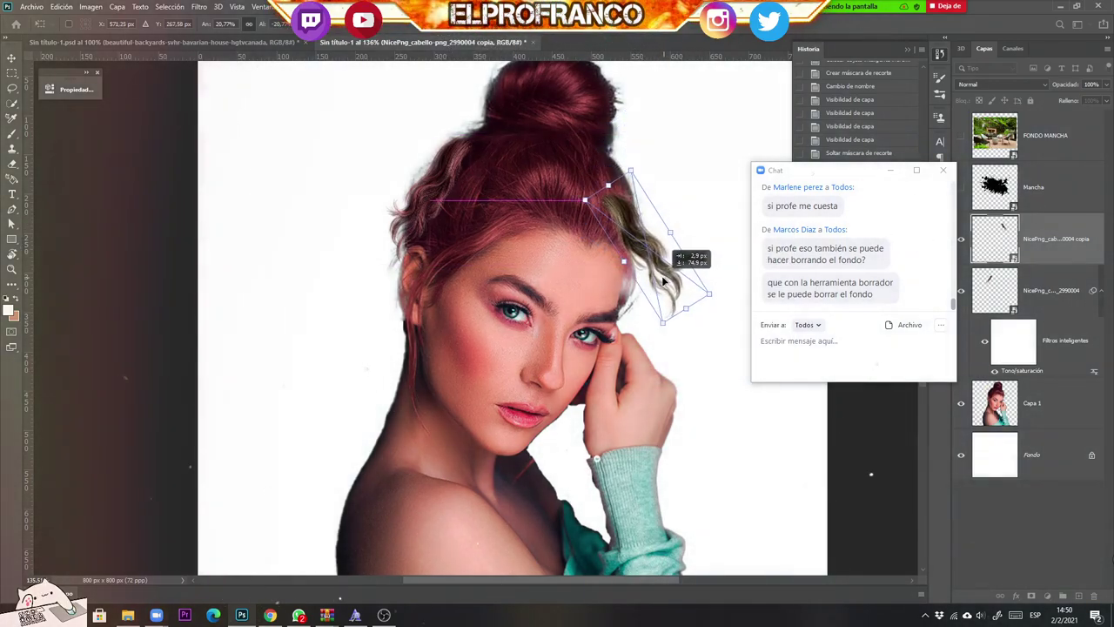
pyautogui.rightClick(663, 280)
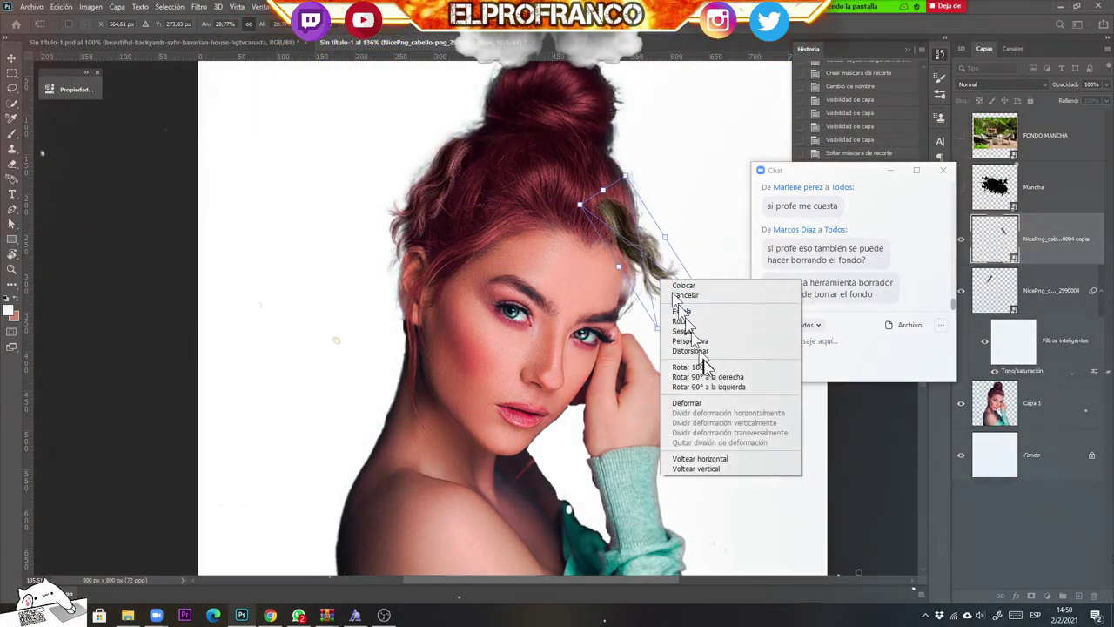
pyautogui.click(714, 408)
pyautogui.moveTo(687, 279); pyautogui.dragTo(705, 300)
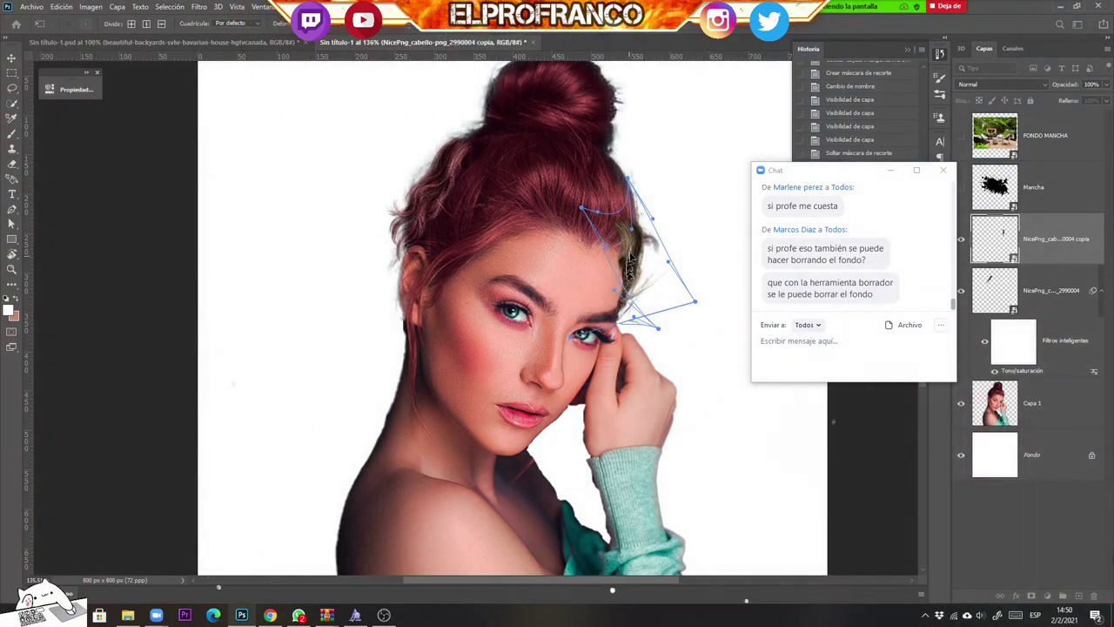
# Step: Select the Eraser and zoom in and out over the hair strands
pyautogui.press('e')
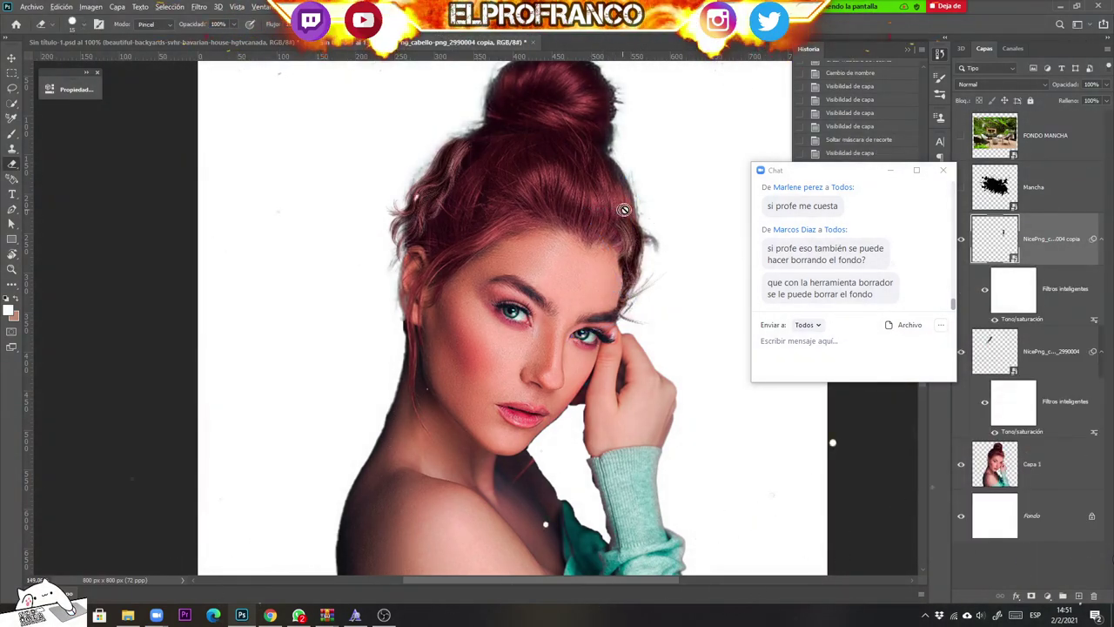
pyautogui.scroll(3, 668, 248)
pyautogui.scroll(1, 669, 248)
pyautogui.scroll(-3, 609, 261)
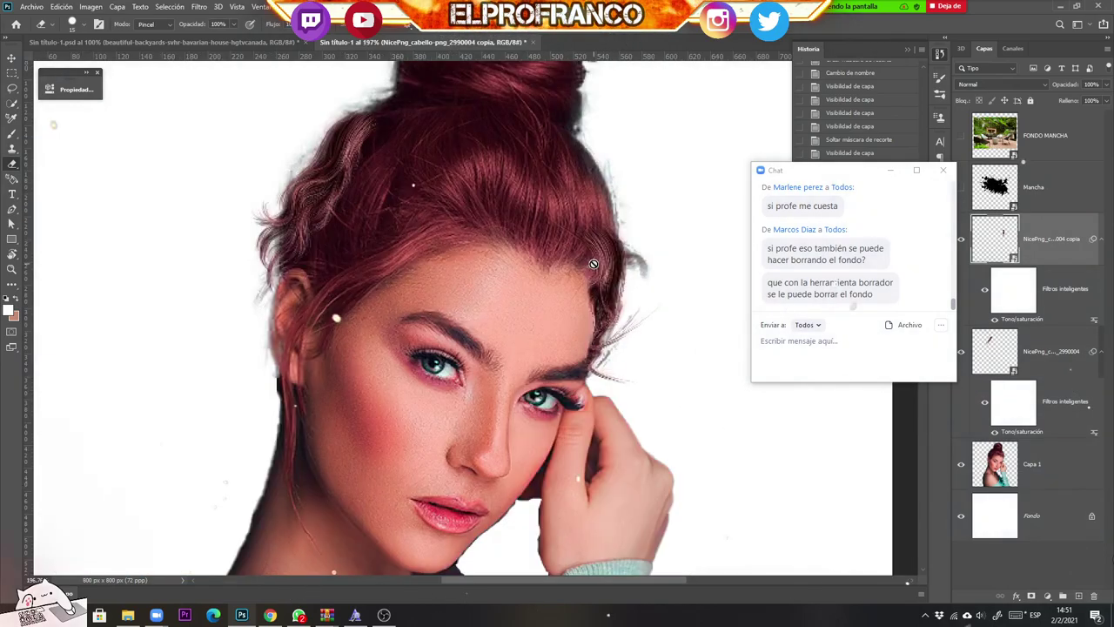
pyautogui.scroll(-2, 662, 278)
pyautogui.scroll(-1, 736, 298)
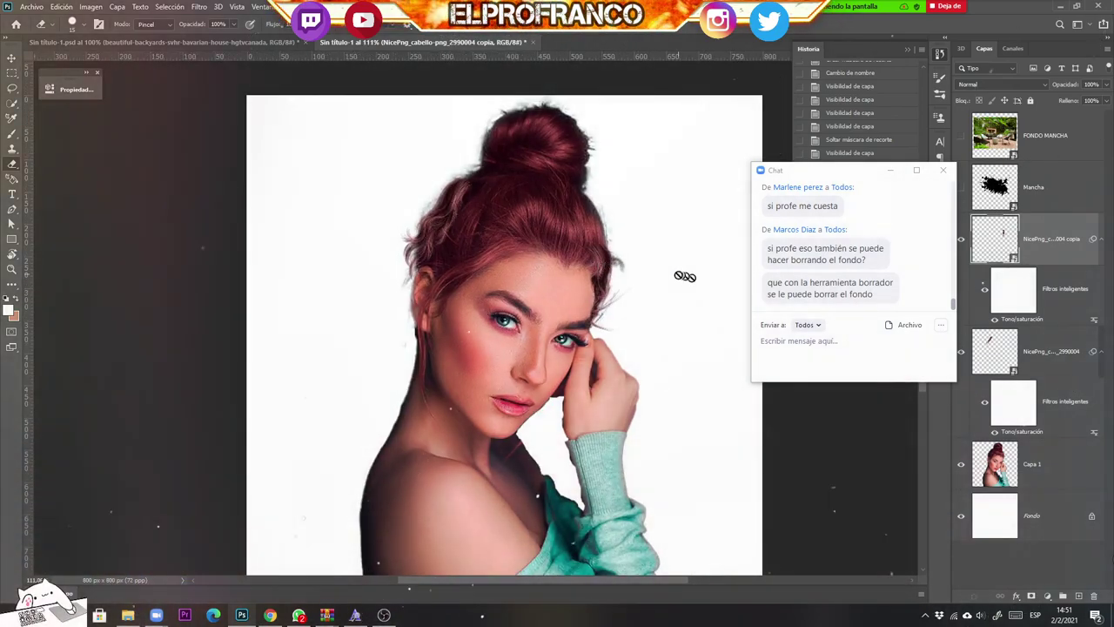
pyautogui.scroll(2, 443, 232)
pyautogui.scroll(2, 443, 232)
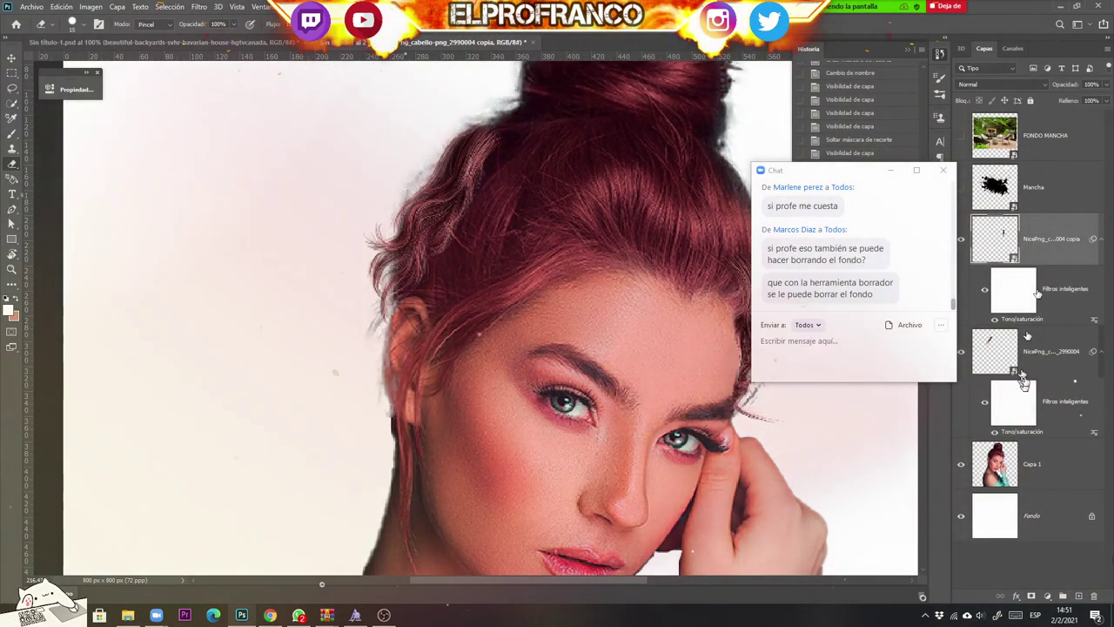
# Step: Rasterize the original strand layer and set a soft 35 px eraser brush
pyautogui.click(1049, 355)
pyautogui.rightClick(1044, 362)
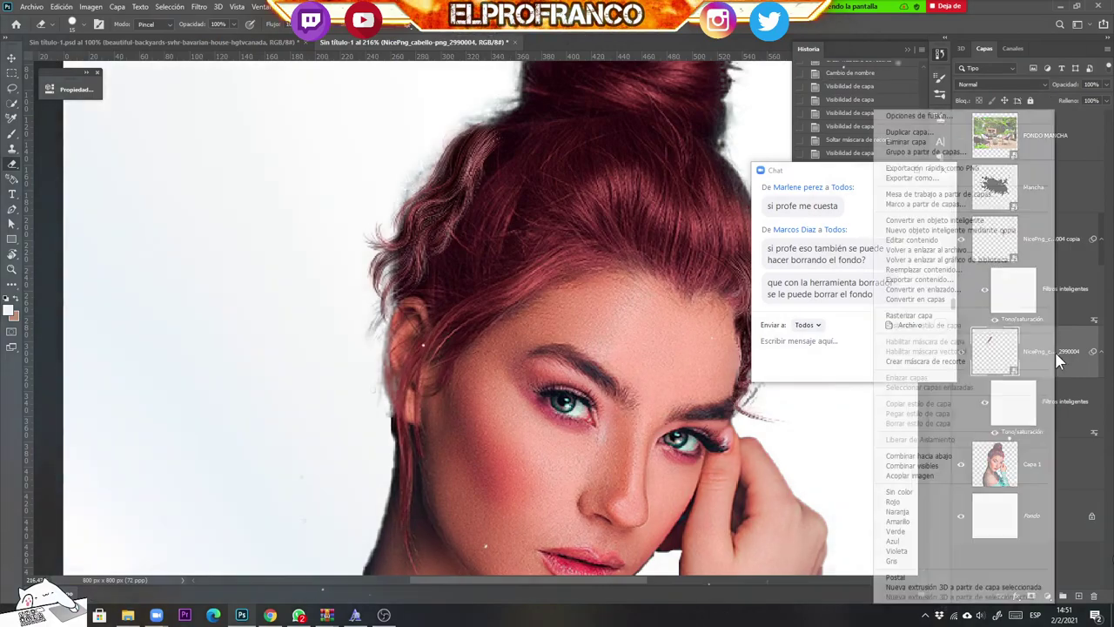
pyautogui.click(920, 316)
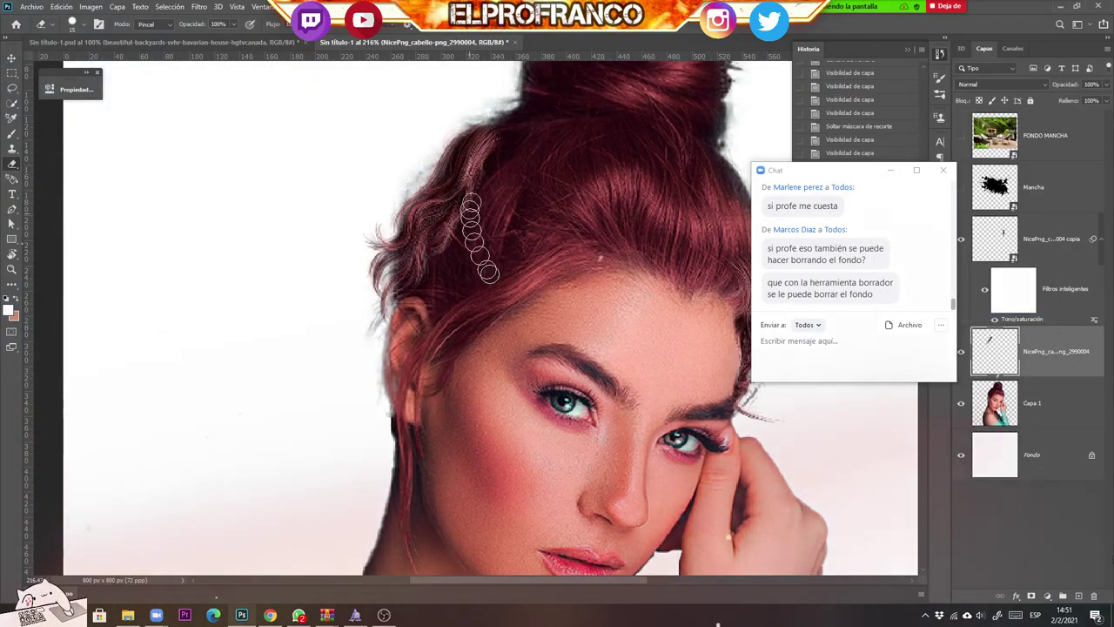
pyautogui.rightClick(496, 158)
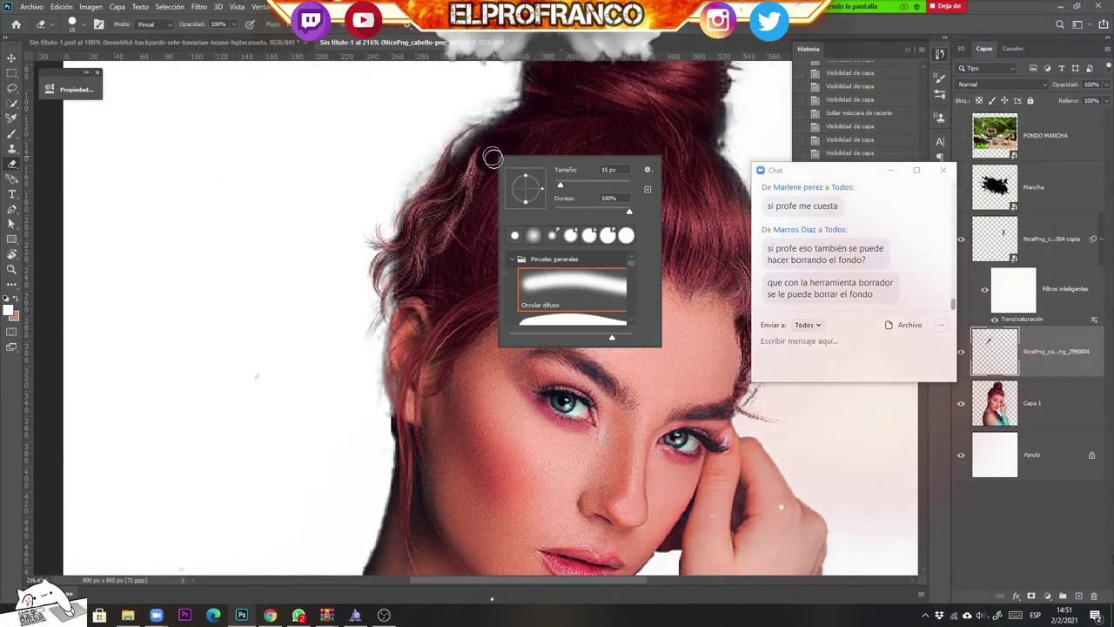
pyautogui.moveTo(562, 192); pyautogui.dragTo(567, 190)
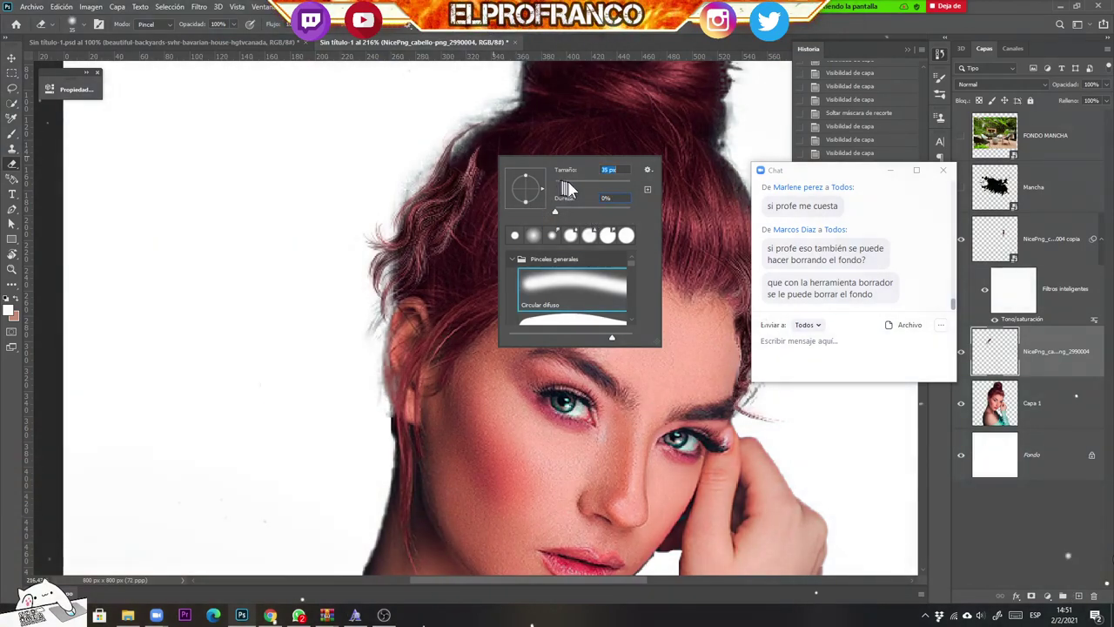
pyautogui.press('Return')
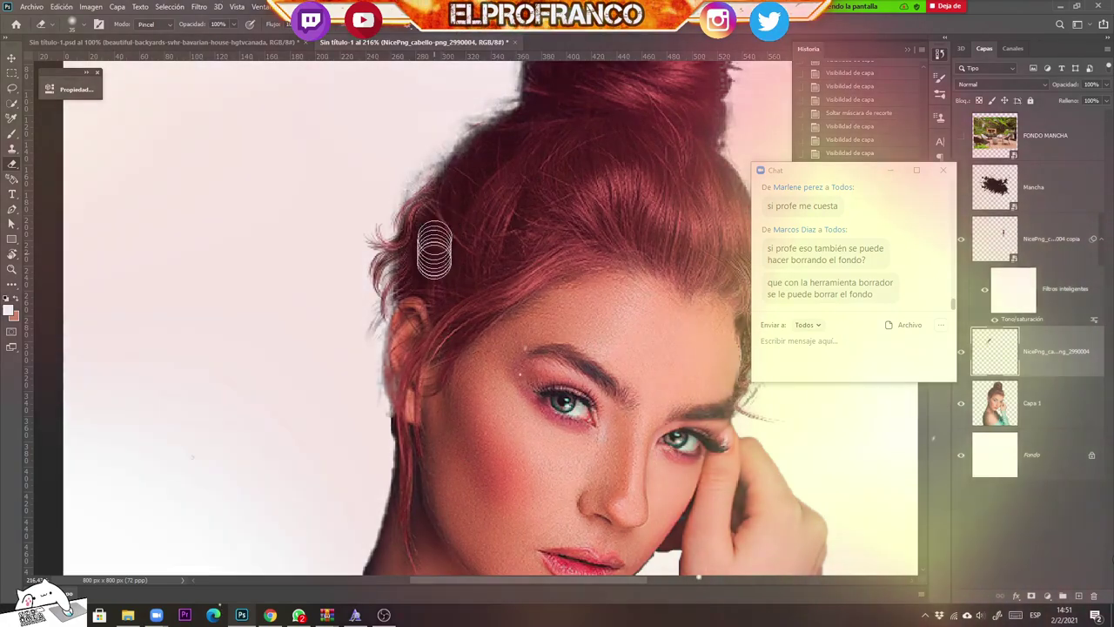
pyautogui.moveTo(569, 580); pyautogui.dragTo(630, 582)
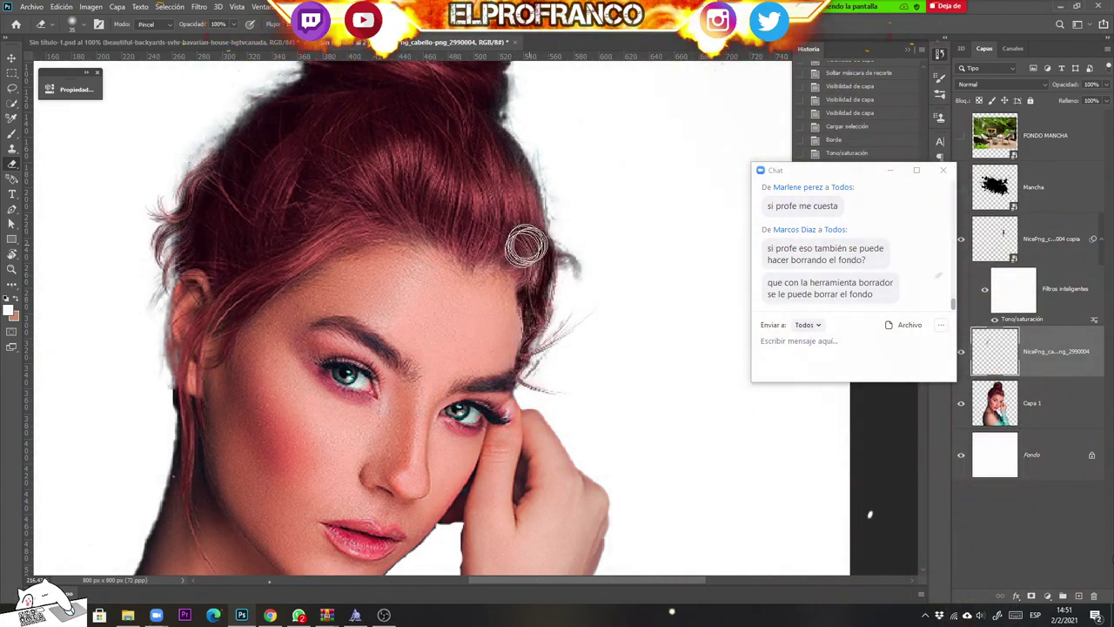
# Step: Rasterize the copied strand layer and erase a bit of its edge
pyautogui.click(992, 241)
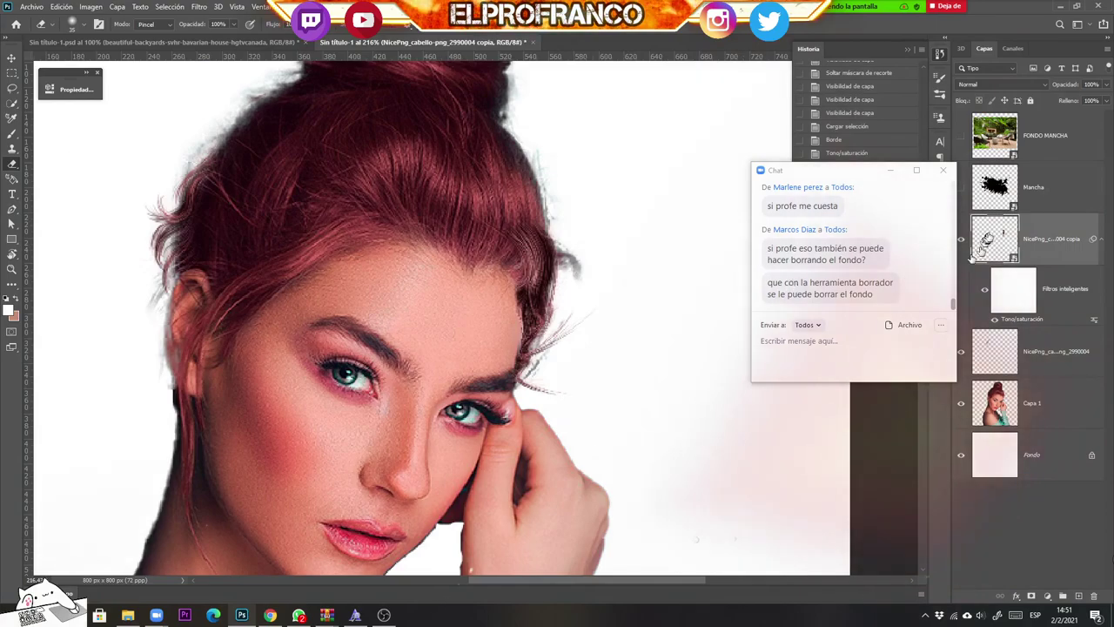
pyautogui.rightClick(1056, 237)
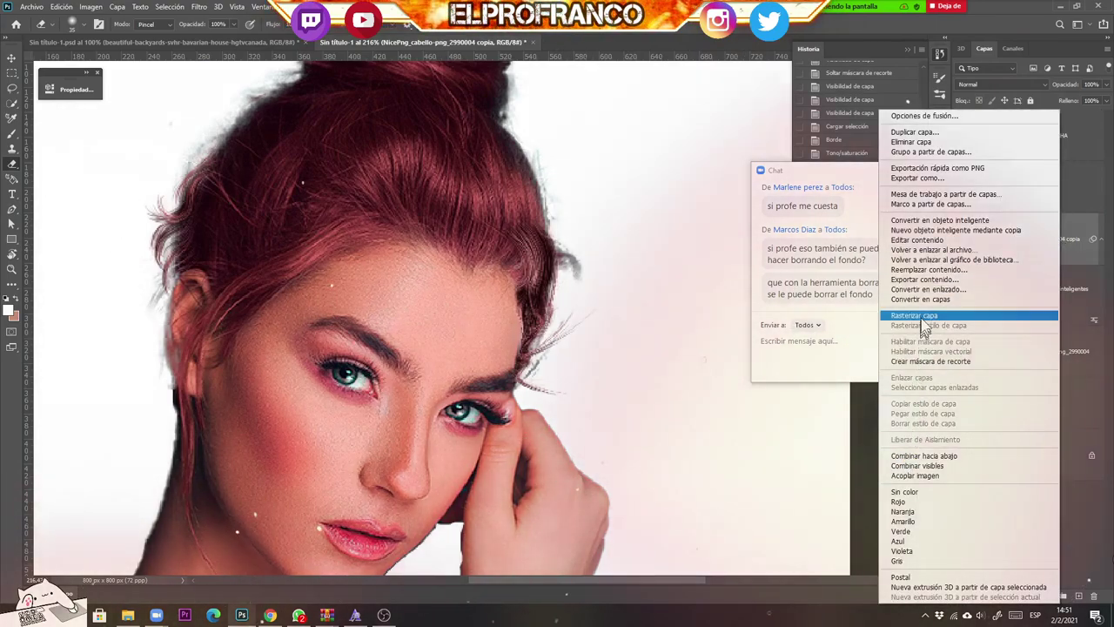
pyautogui.click(923, 322)
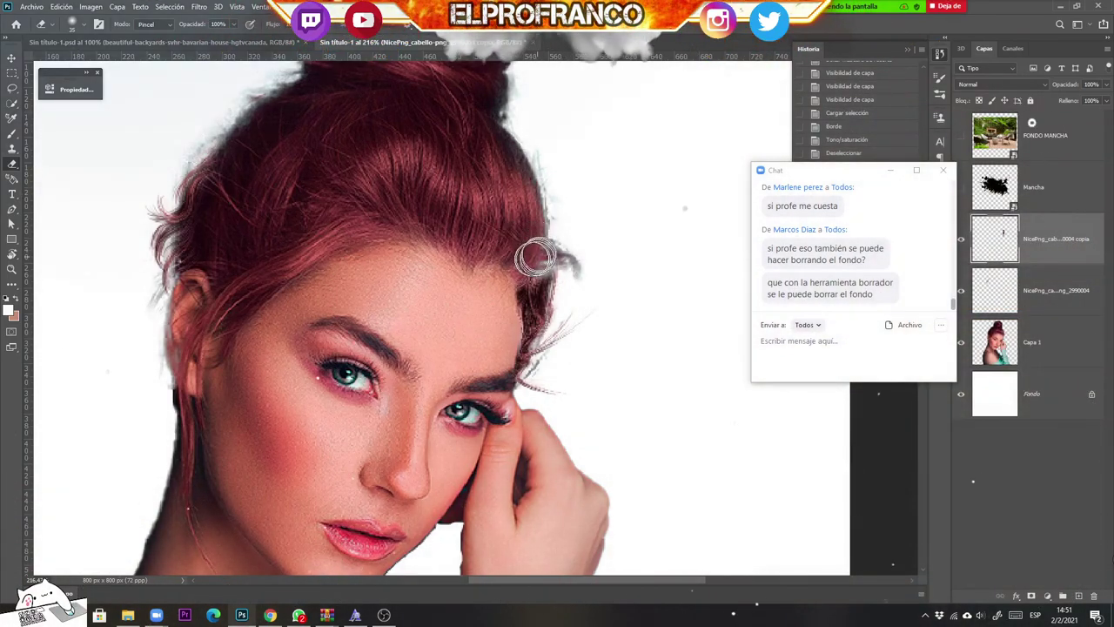
pyautogui.click(535, 257)
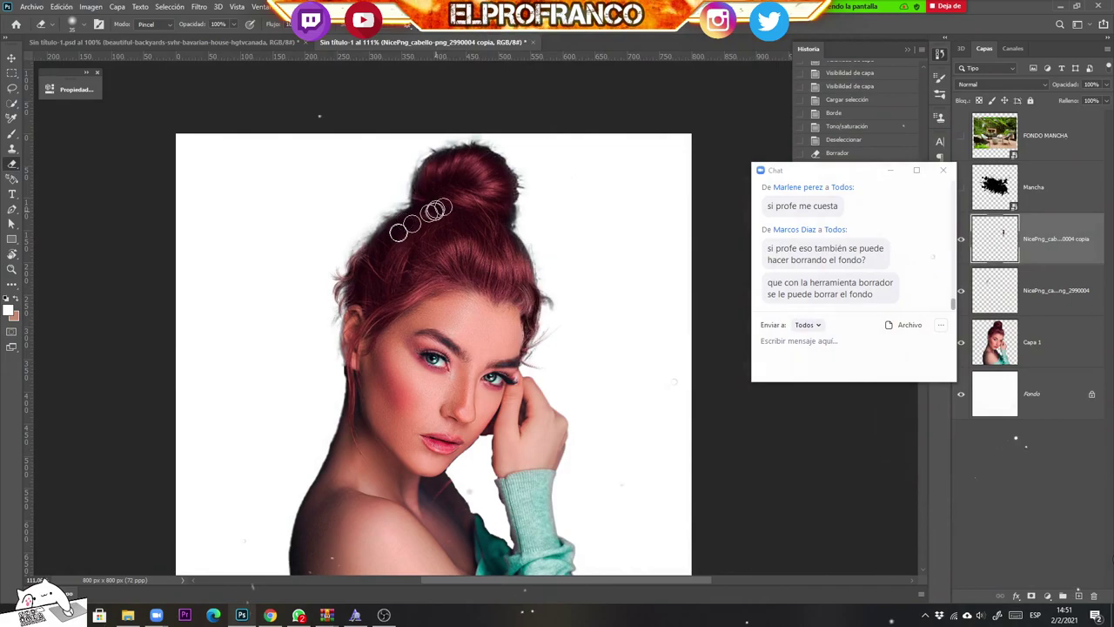
# Step: Make two more strand copies, one along the hair's left side and one on the bun
pyautogui.click(1057, 294)
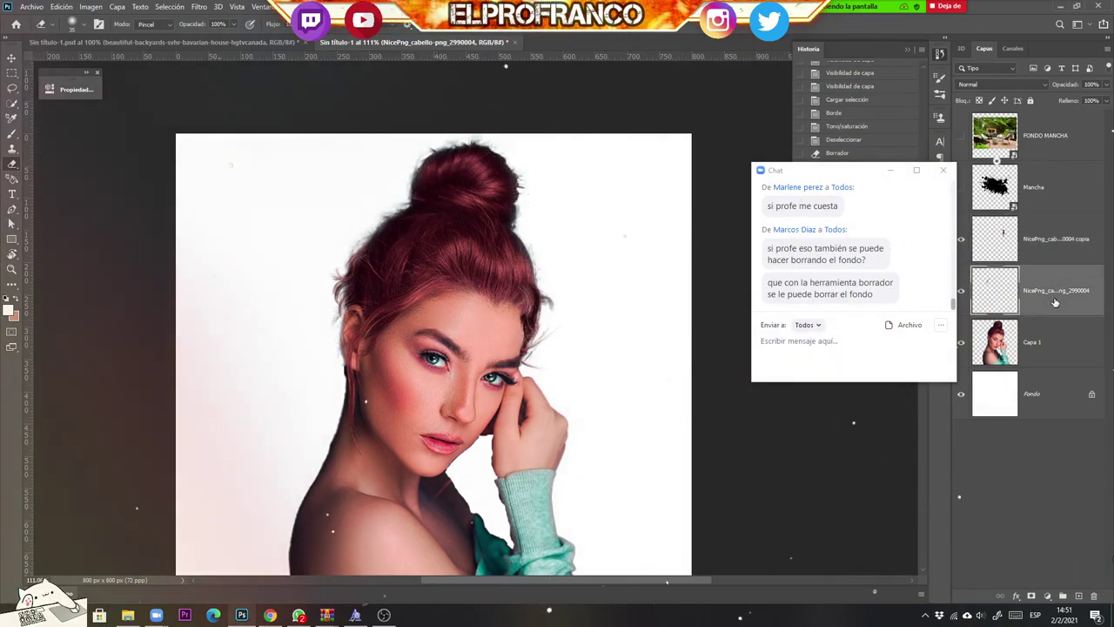
pyautogui.hotkey('ctrl', 'j')
pyautogui.hotkey('ctrl', 't')
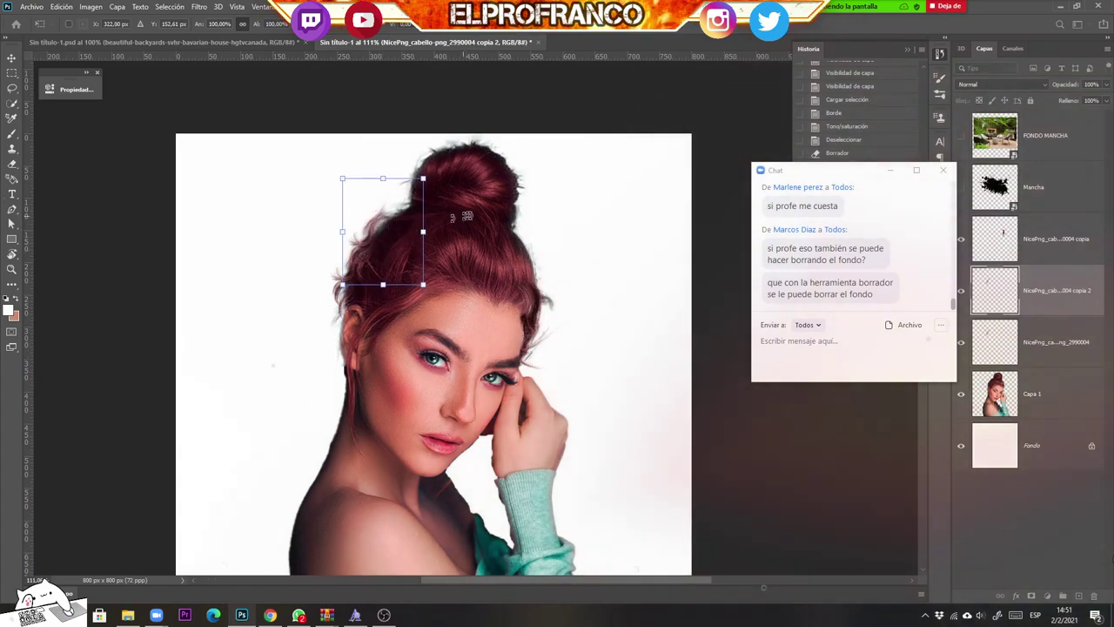
pyautogui.moveTo(381, 252)
pyautogui.mouseDown()
pyautogui.moveTo(415, 235)
pyautogui.moveTo(406, 231)
pyautogui.mouseUp()
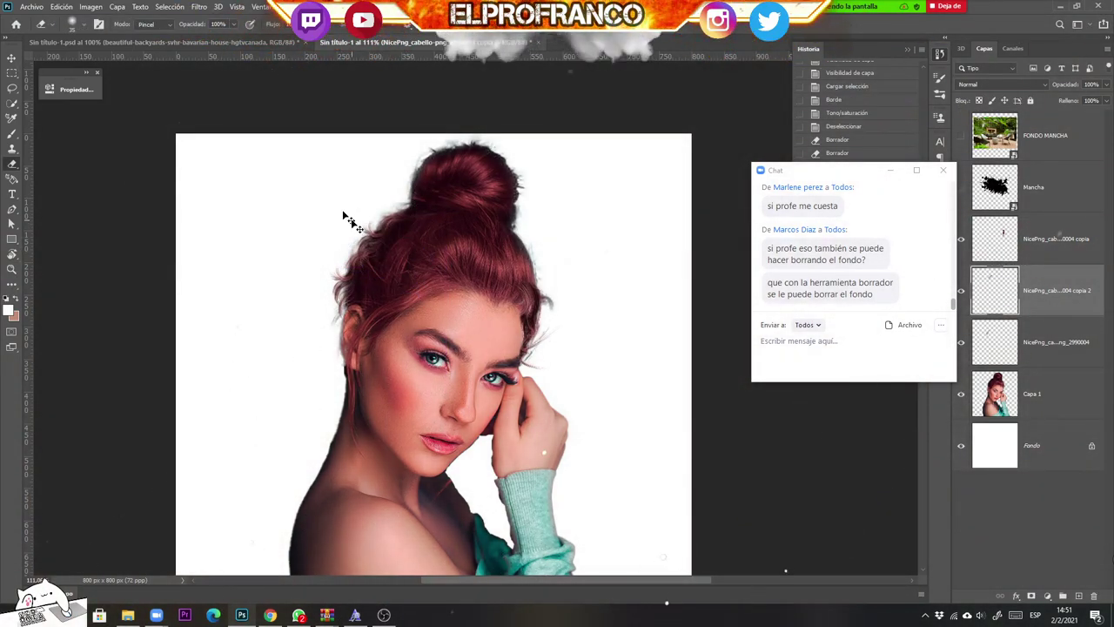
pyautogui.hotkey('ctrl', 'j')
pyautogui.hotkey('ctrl', 't')
pyautogui.moveTo(357, 252); pyautogui.dragTo(457, 181)
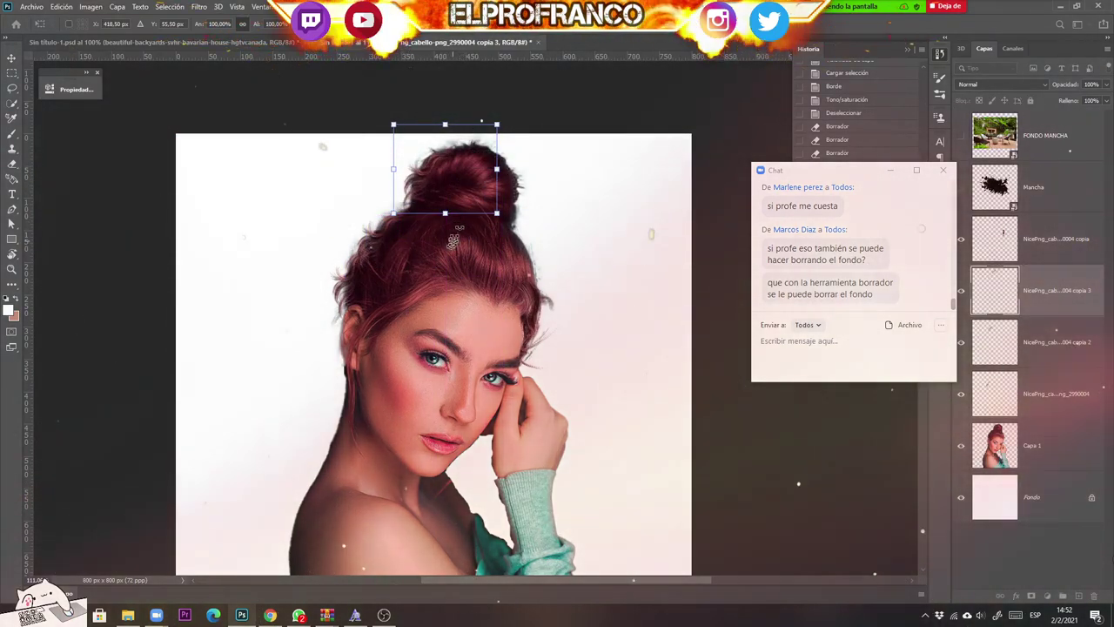
pyautogui.scroll(5, 457, 187)
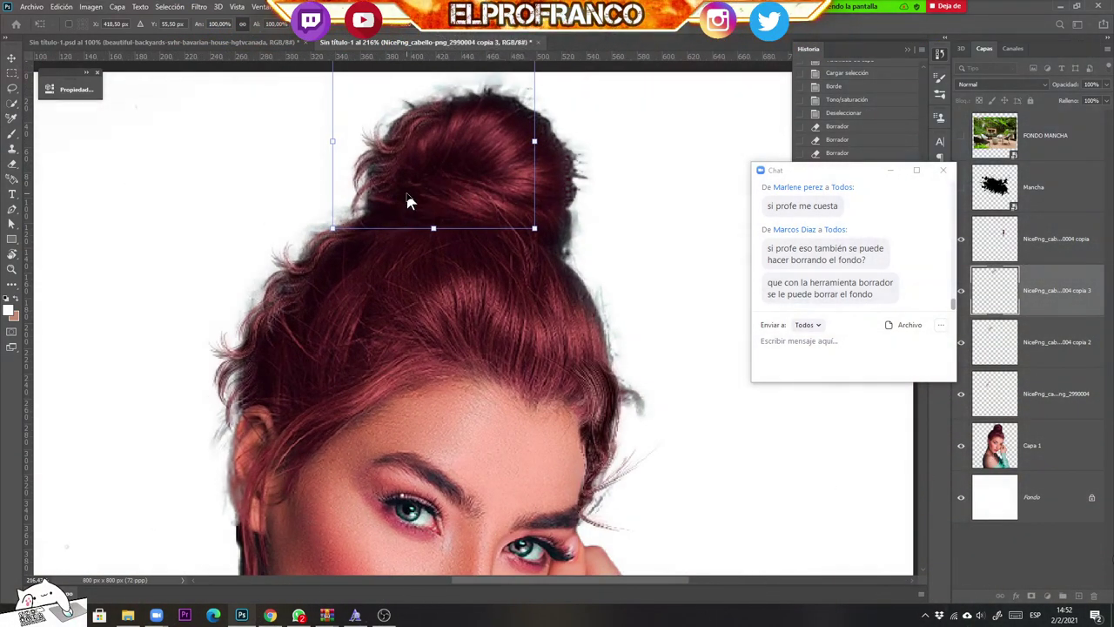
# Step: Switch back to the Eraser and review the strands zoomed in before placing another image
pyautogui.press('e')
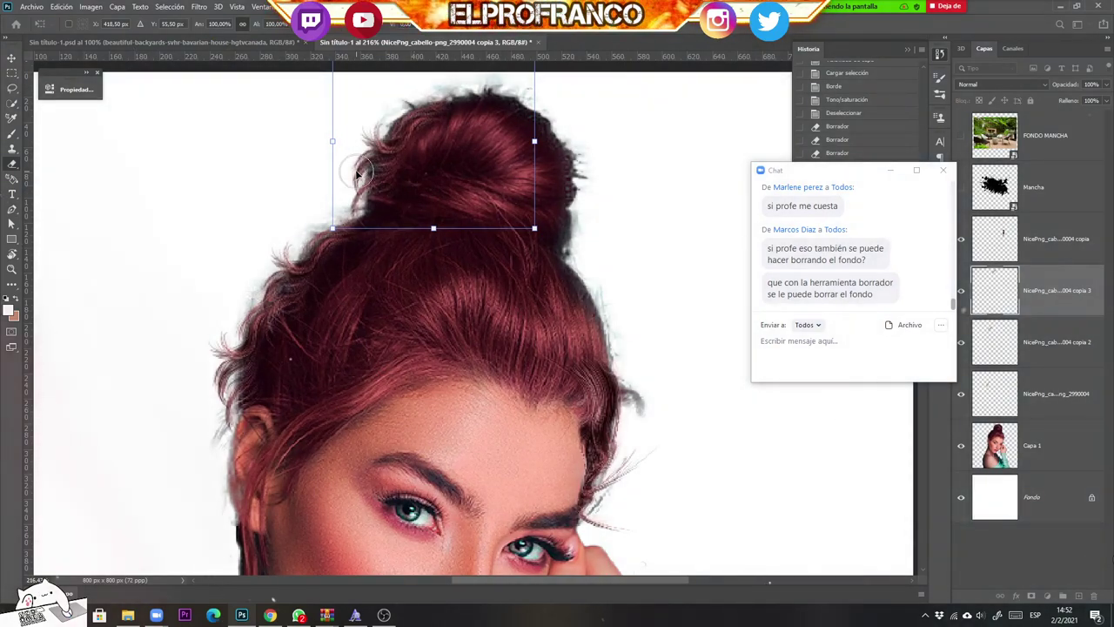
pyautogui.scroll(-2, 589, 212)
pyautogui.scroll(-3, 589, 212)
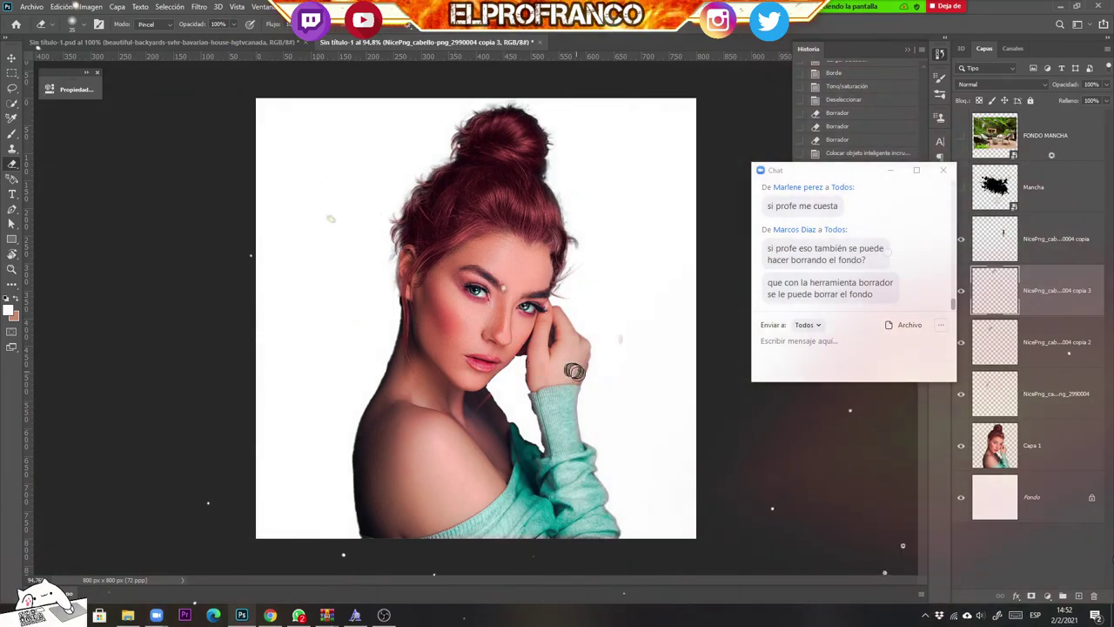
pyautogui.scroll(2, 544, 444)
pyautogui.scroll(2, 544, 443)
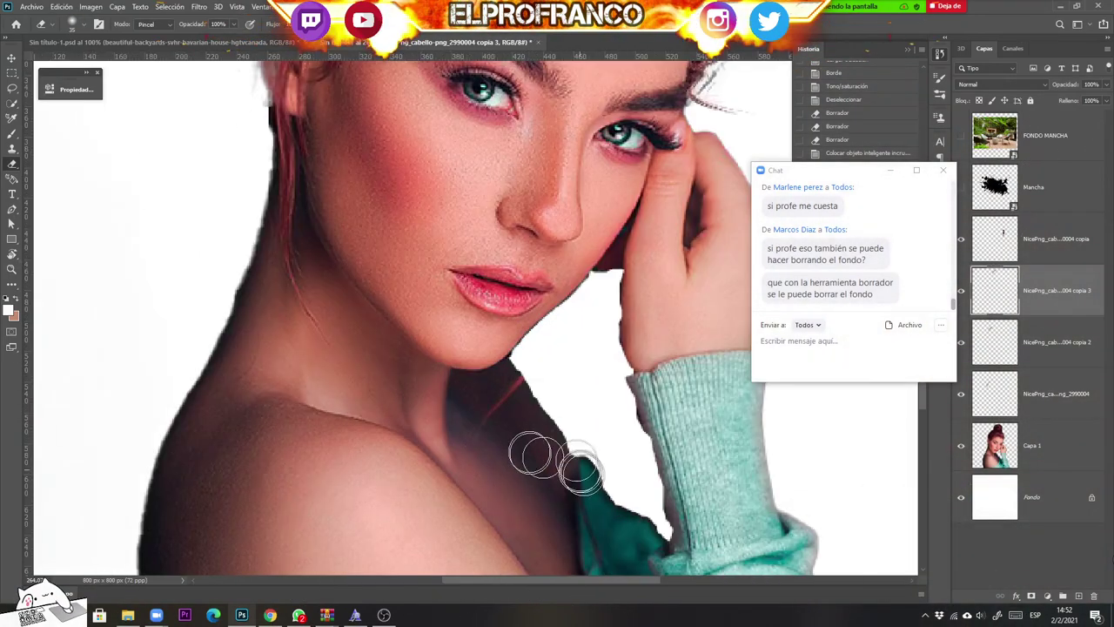
pyautogui.scroll(-1, 597, 391)
pyautogui.scroll(-1, 580, 391)
pyautogui.scroll(-1, 517, 398)
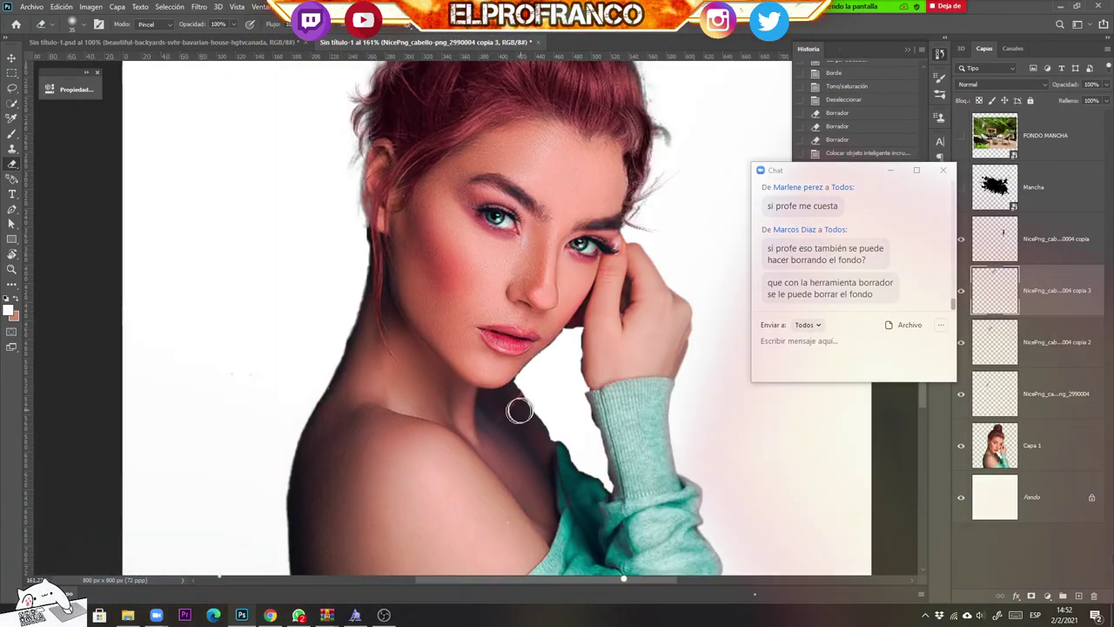
pyautogui.scroll(-1, 534, 383)
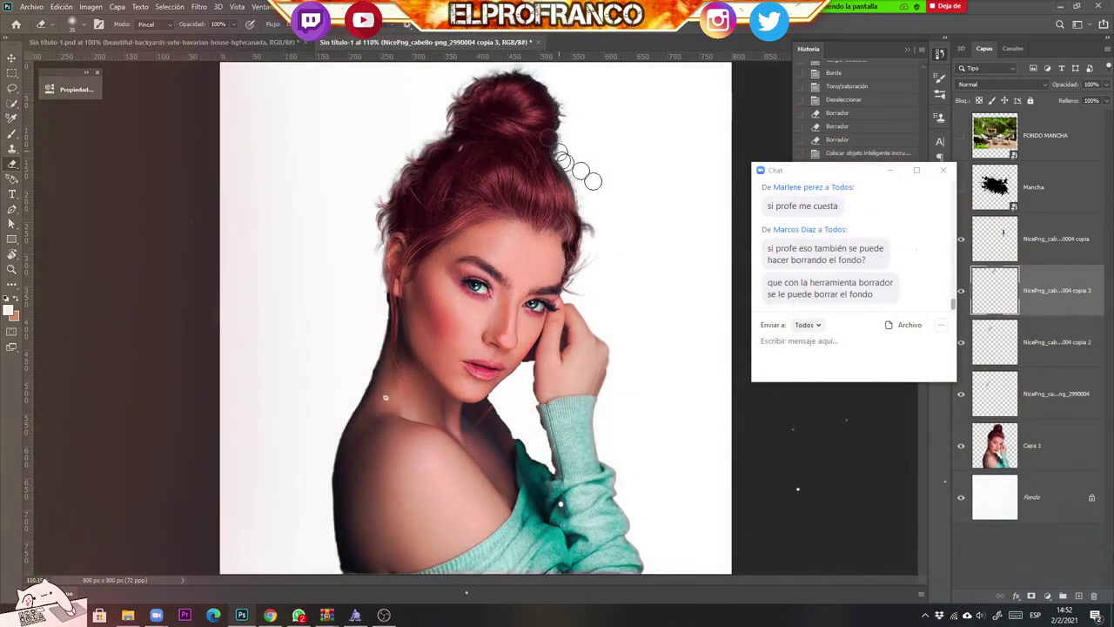
pyautogui.click(33, 7)
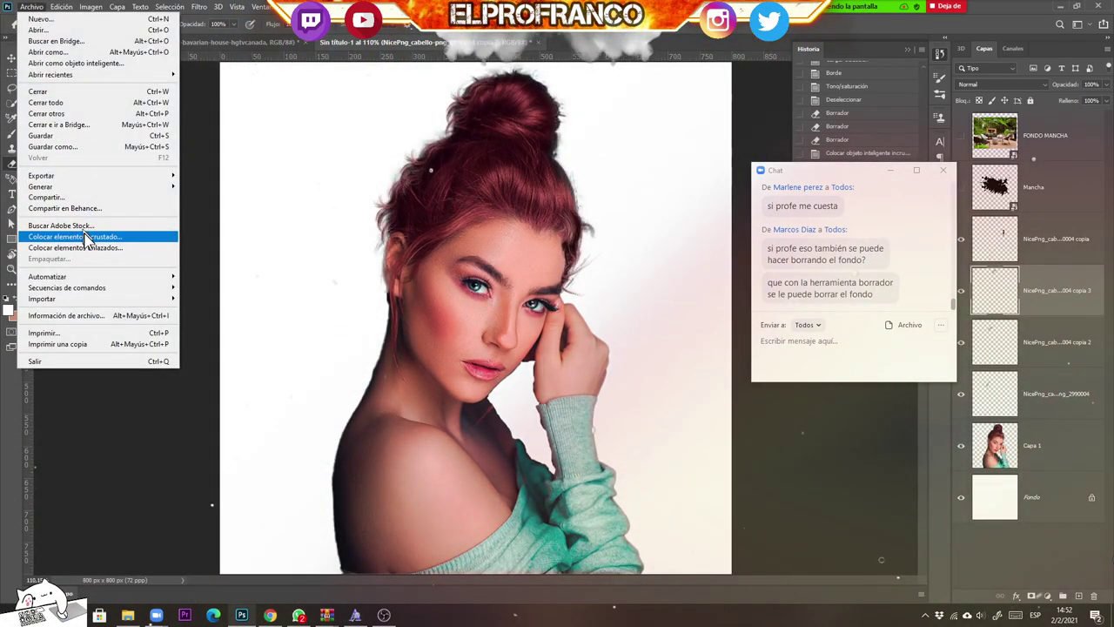
# Step: Place NicePng_cabello-png_2990004.png, move it over the head and flip it horizontally
pyautogui.click(86, 234)
pyautogui.doubleClick(296, 193)
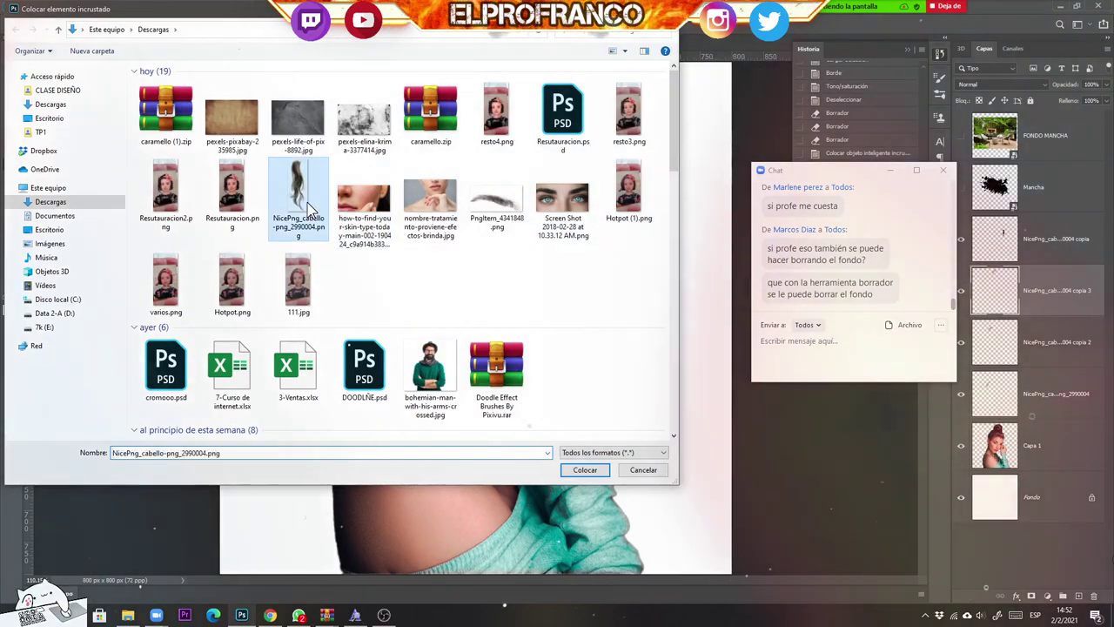
pyautogui.rightClick(556, 357)
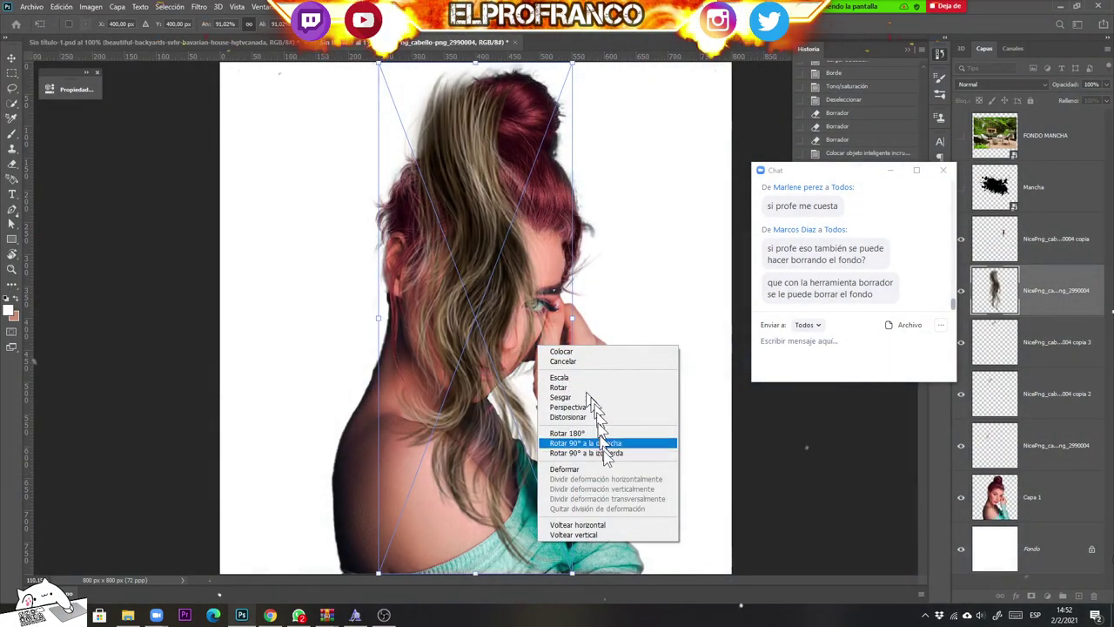
pyautogui.click(577, 525)
pyautogui.moveTo(403, 198); pyautogui.dragTo(450, 252)
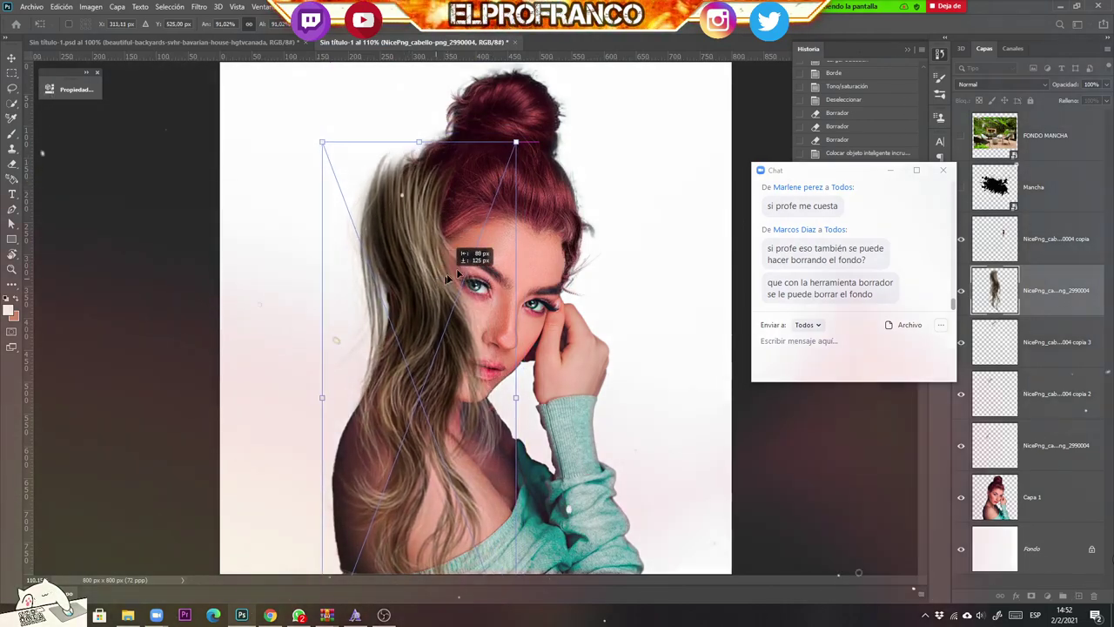
pyautogui.moveTo(450, 252); pyautogui.dragTo(516, 237)
pyautogui.rightClick(516, 237)
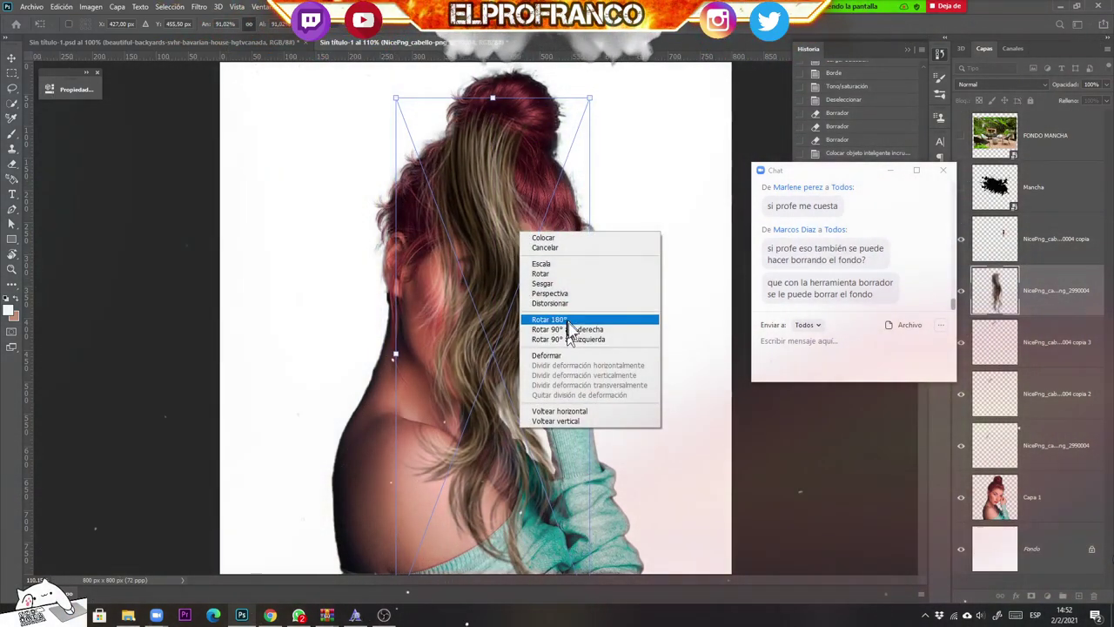
pyautogui.click(578, 413)
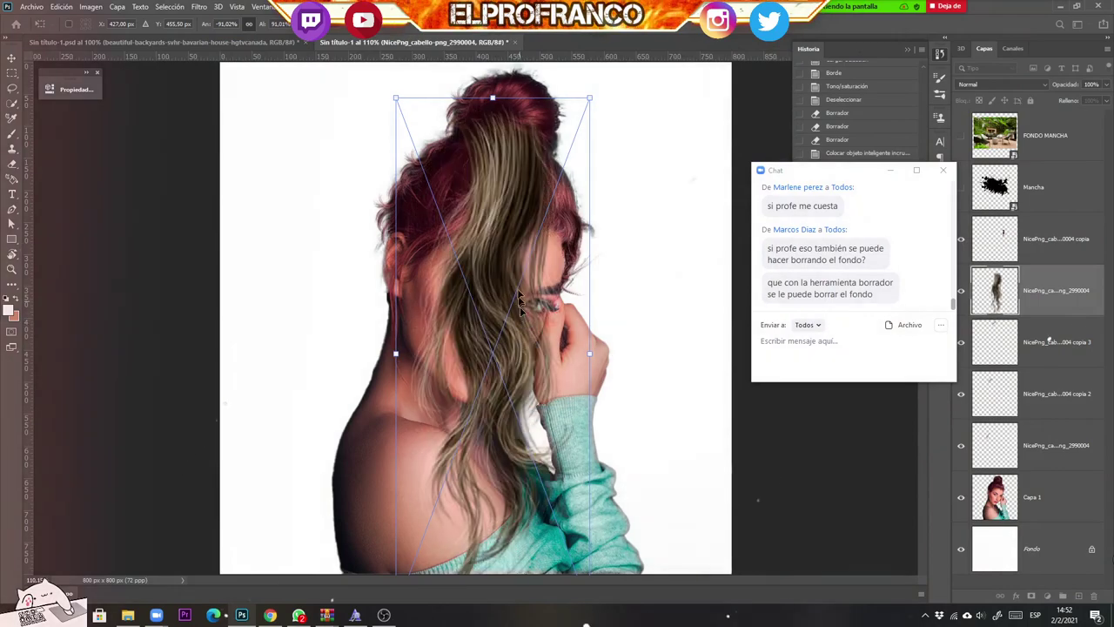
# Step: Shrink the strand onto her cheek, warp it to follow the cheek, and commit
pyautogui.moveTo(591, 96); pyautogui.dragTo(508, 282)
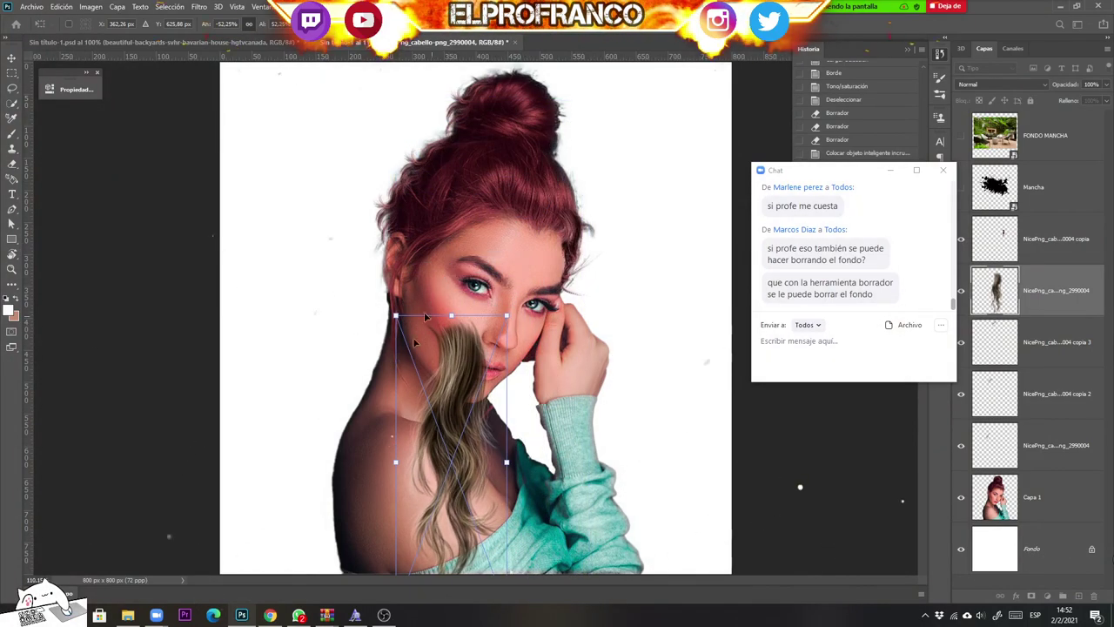
pyautogui.moveTo(431, 324); pyautogui.dragTo(519, 326)
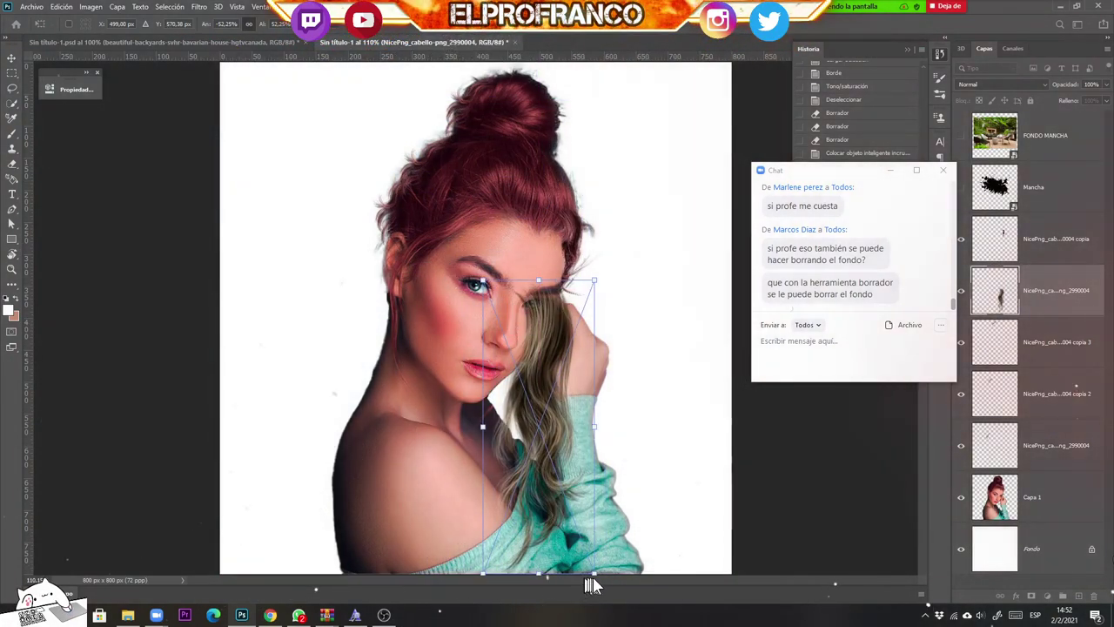
pyautogui.moveTo(594, 572); pyautogui.dragTo(541, 461)
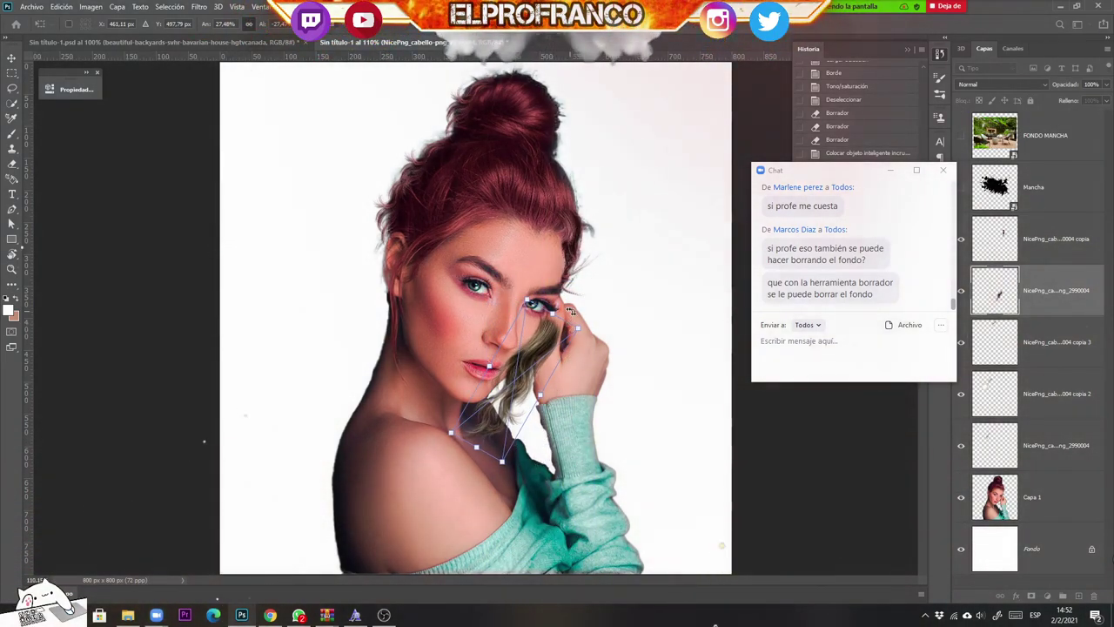
pyautogui.moveTo(574, 325); pyautogui.dragTo(564, 367)
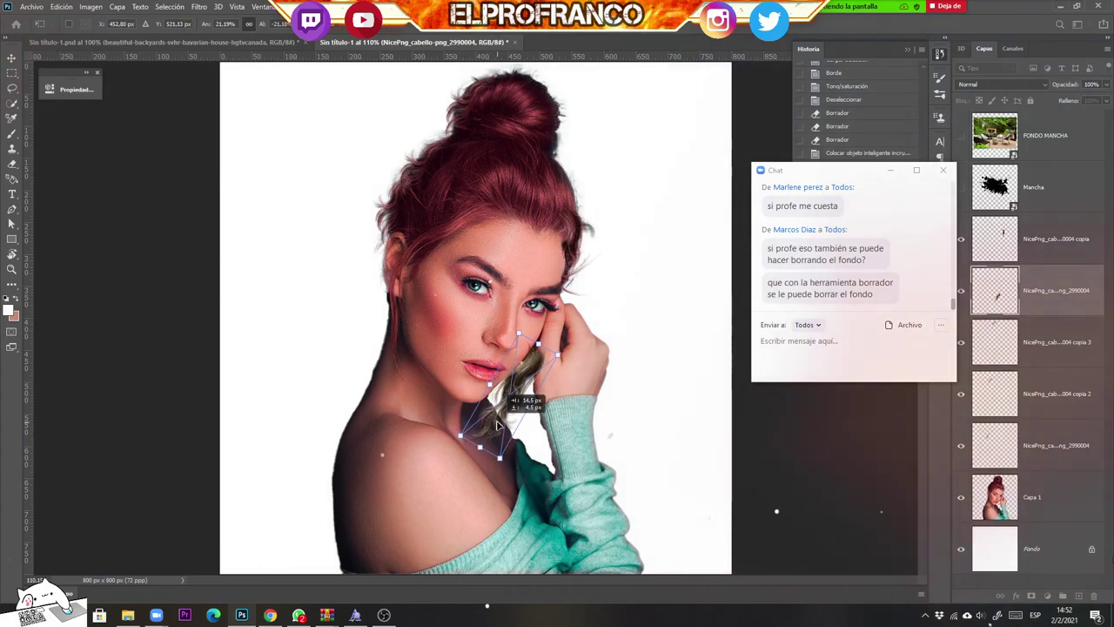
pyautogui.moveTo(490, 421); pyautogui.dragTo(497, 416)
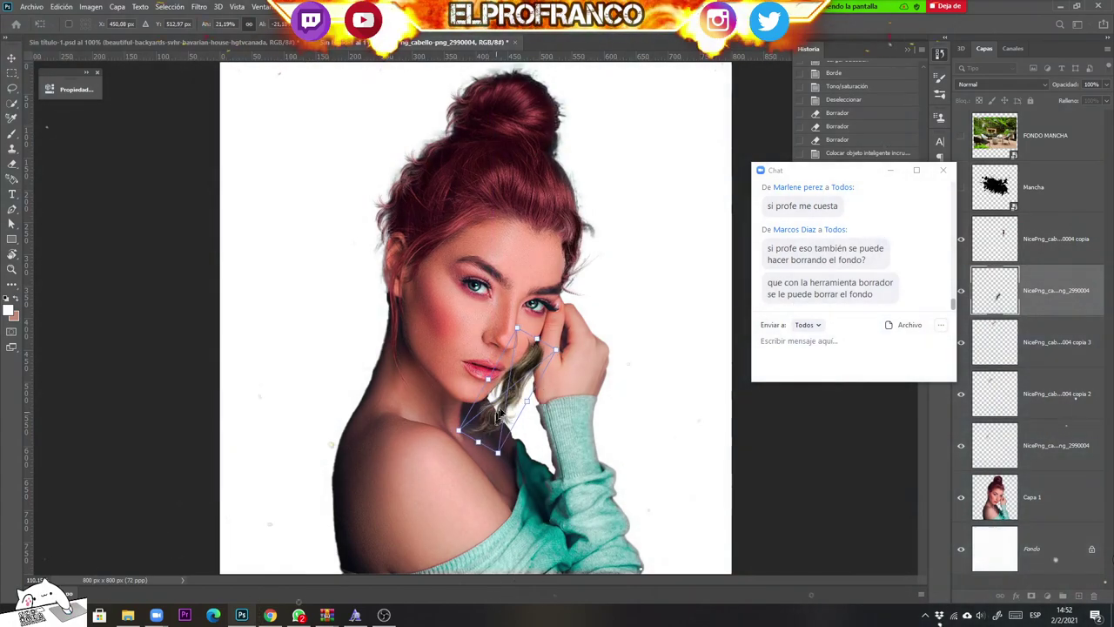
pyautogui.rightClick(525, 380)
pyautogui.click(550, 502)
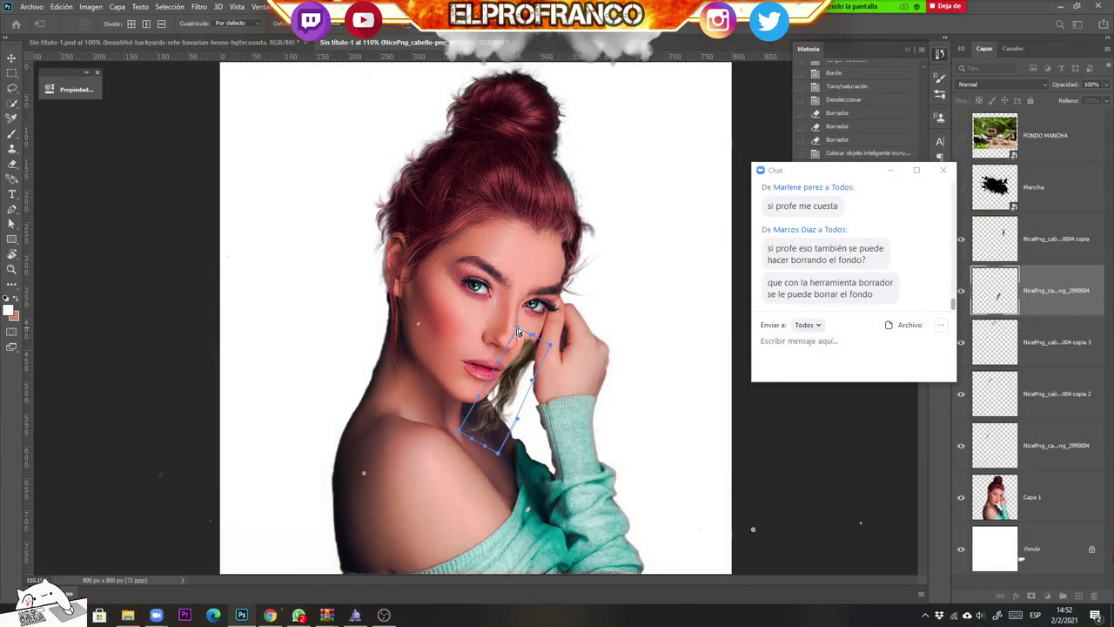
pyautogui.moveTo(517, 328); pyautogui.dragTo(516, 337)
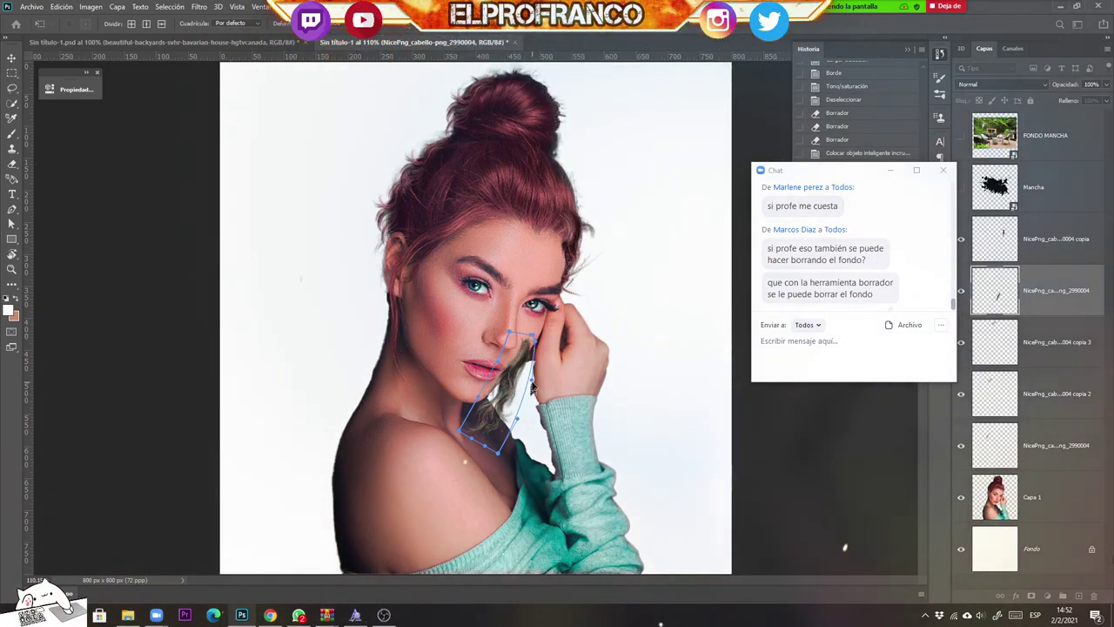
pyautogui.press('Return')
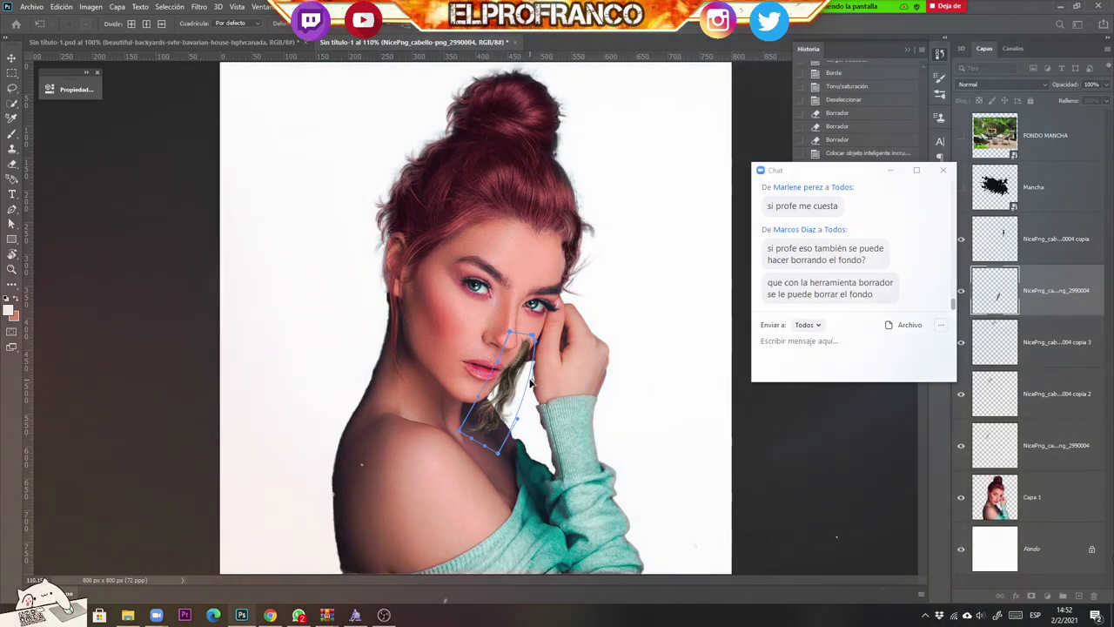
# Step: Colorize the cheek strand via Tono/saturación with Hue +4, Saturation +31, Lightness -27
pyautogui.press('e')
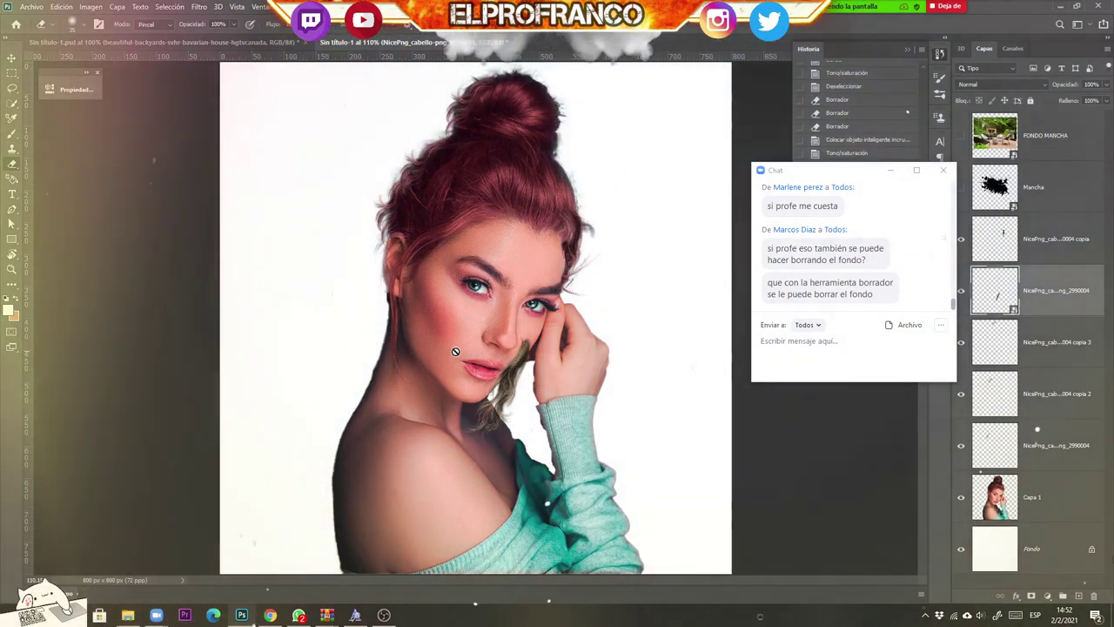
pyautogui.scroll(3, 531, 440)
pyautogui.scroll(2, 531, 440)
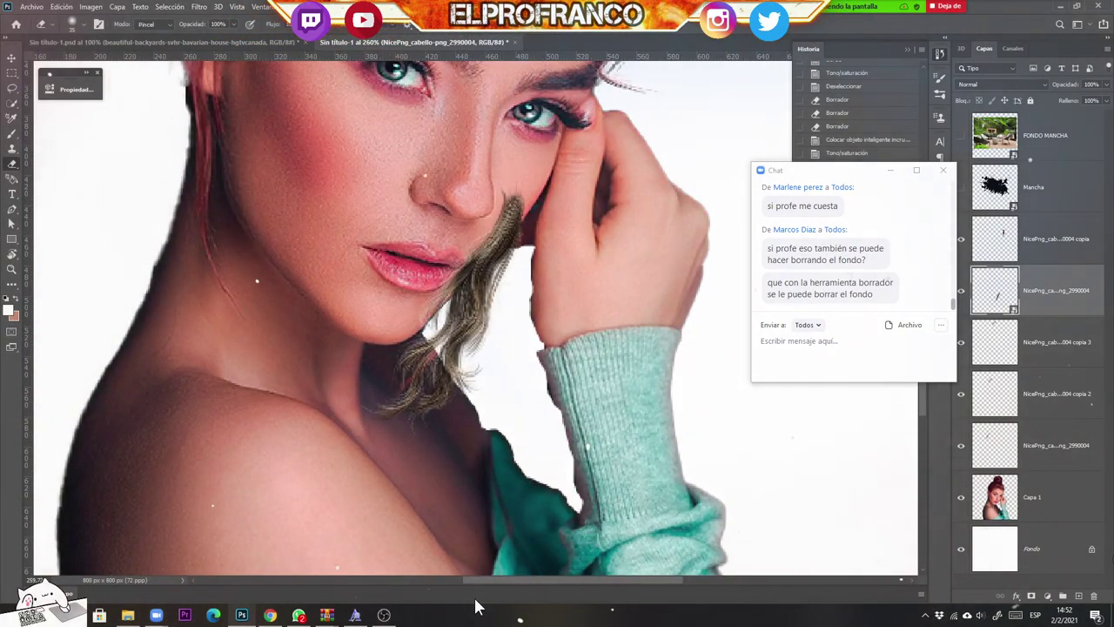
pyautogui.click(90, 6)
pyautogui.moveTo(98, 37)
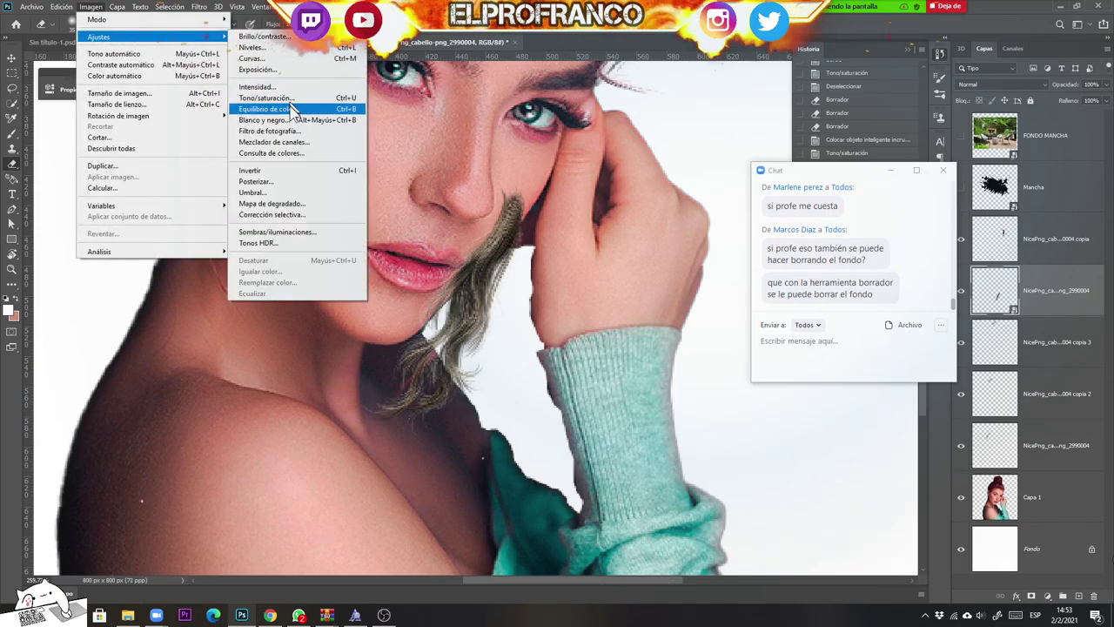
pyautogui.click(265, 98)
pyautogui.moveTo(392, 347); pyautogui.dragTo(383, 346)
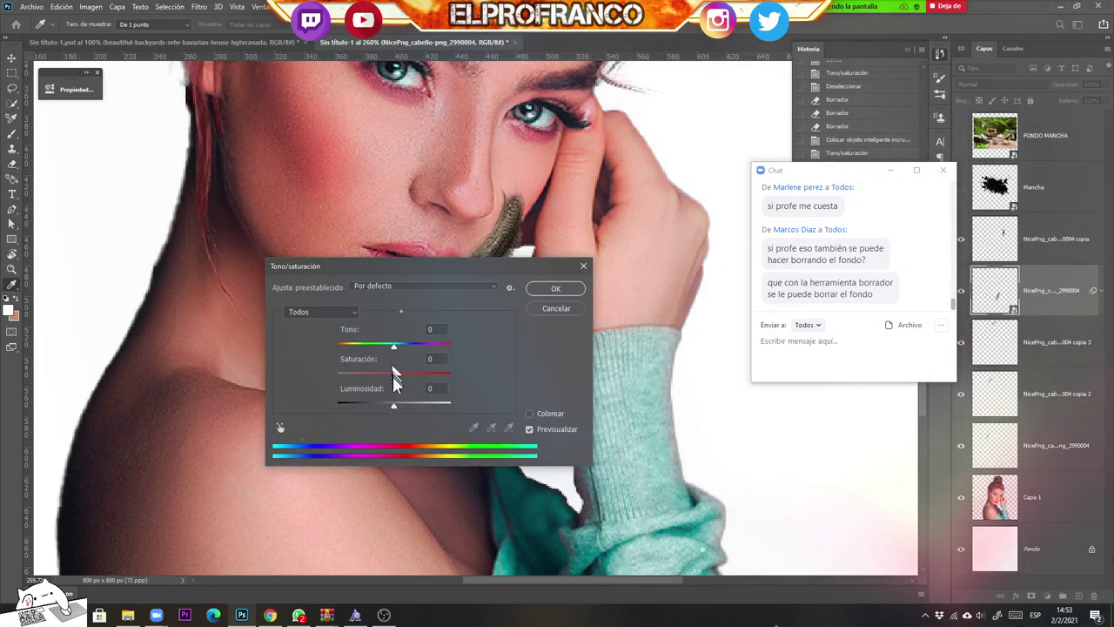
pyautogui.moveTo(439, 267); pyautogui.dragTo(294, 217)
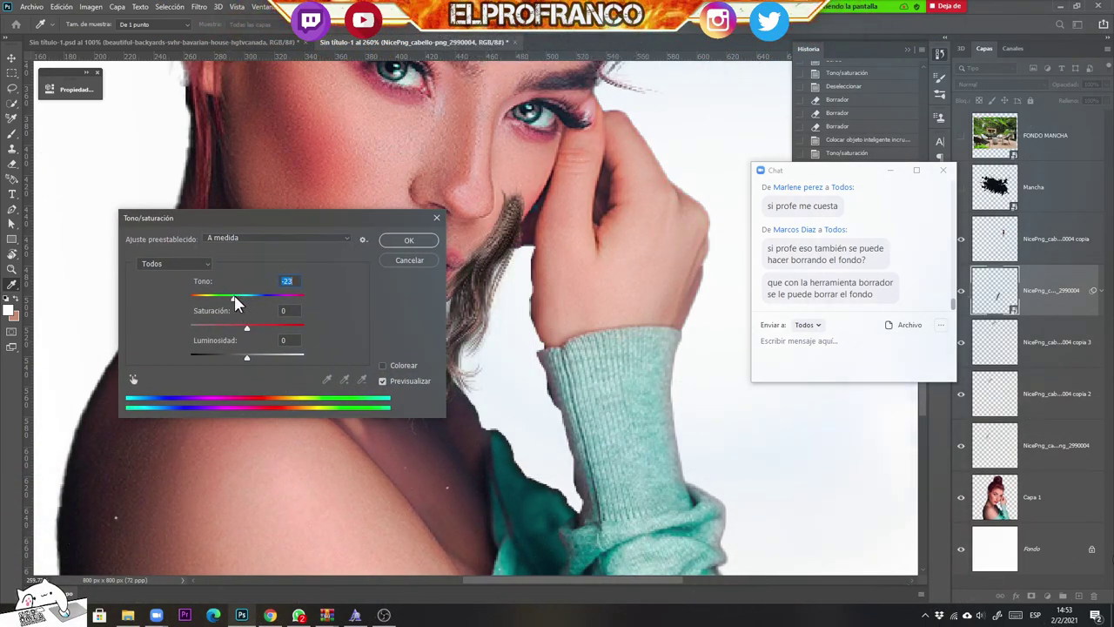
pyautogui.moveTo(254, 326); pyautogui.dragTo(250, 326)
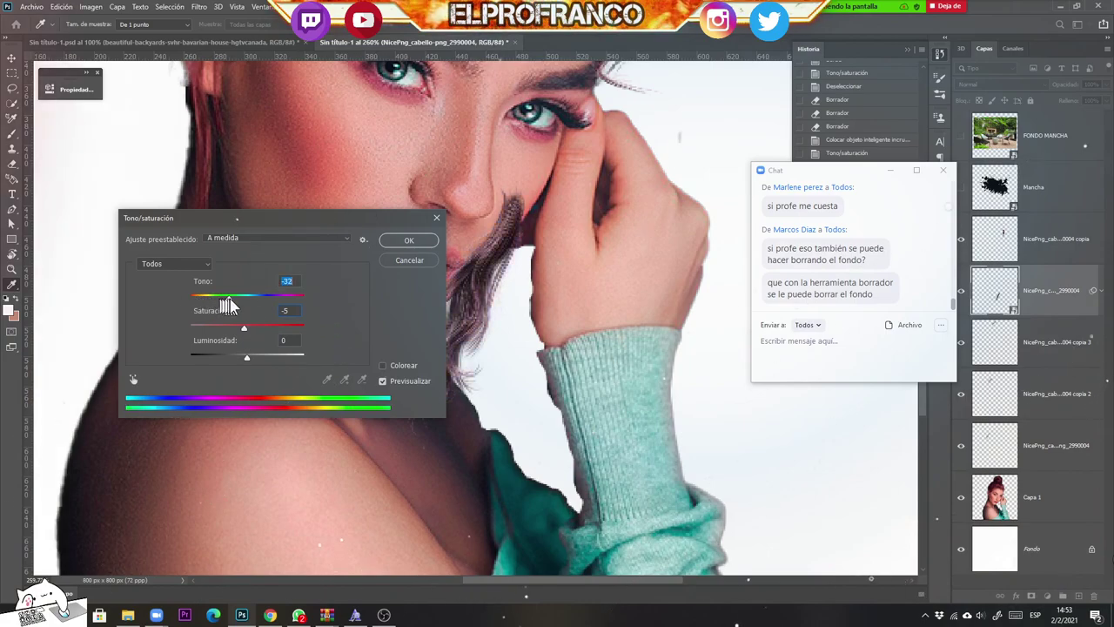
pyautogui.moveTo(229, 303)
pyautogui.mouseDown()
pyautogui.moveTo(192, 300)
pyautogui.moveTo(205, 303)
pyautogui.mouseUp()
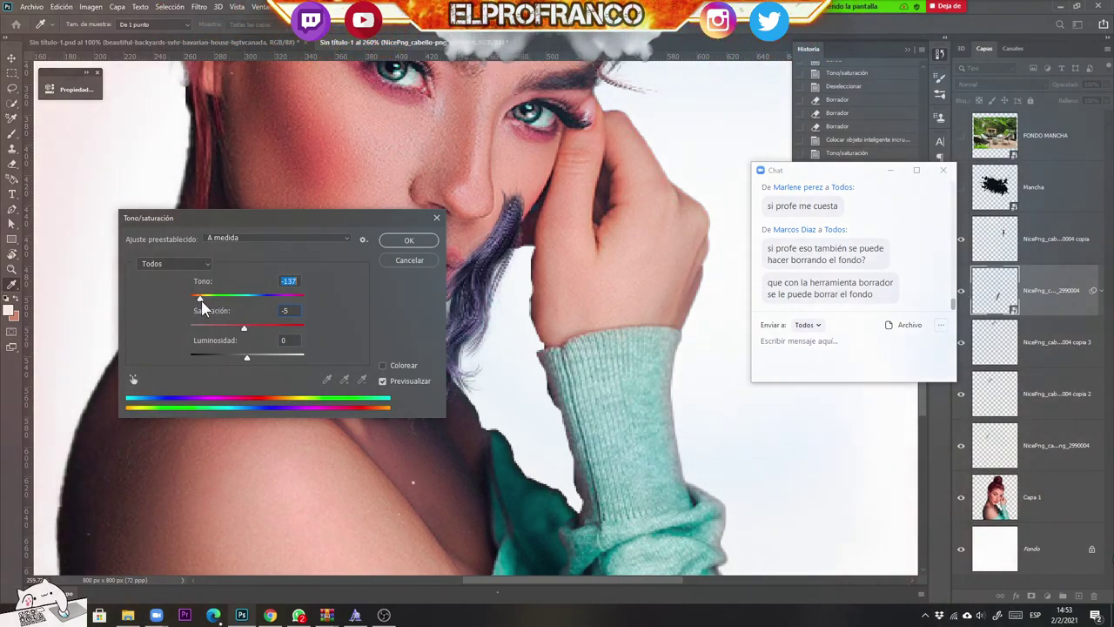
pyautogui.click(383, 366)
pyautogui.moveTo(237, 331)
pyautogui.mouseDown()
pyautogui.moveTo(249, 298)
pyautogui.moveTo(209, 301)
pyautogui.moveTo(236, 326)
pyautogui.moveTo(213, 324)
pyautogui.mouseUp()
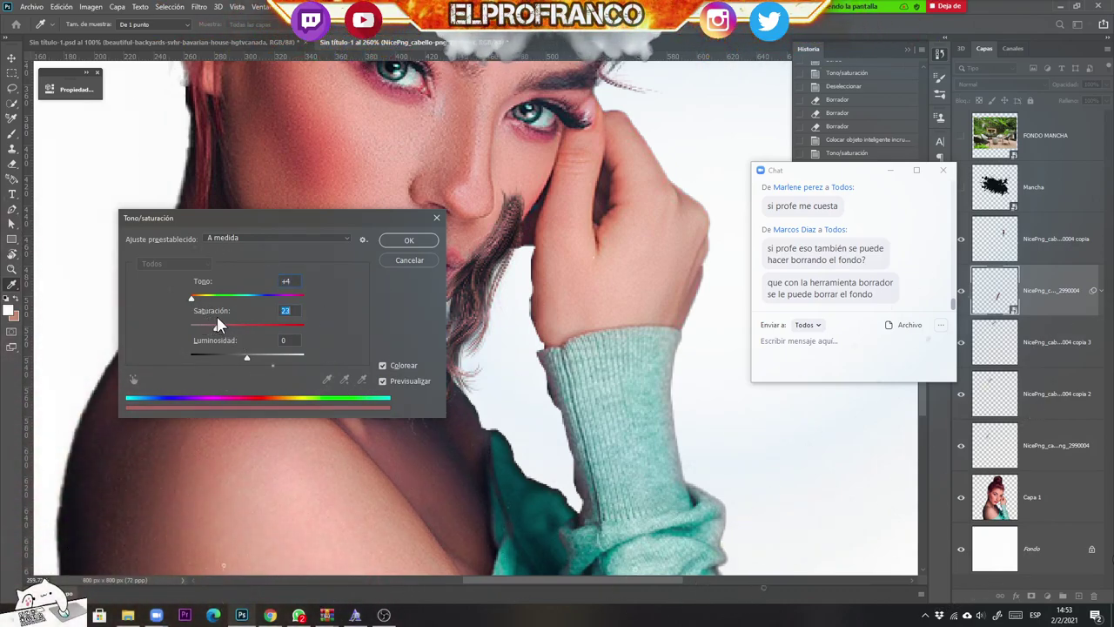
pyautogui.moveTo(247, 356); pyautogui.dragTo(232, 357)
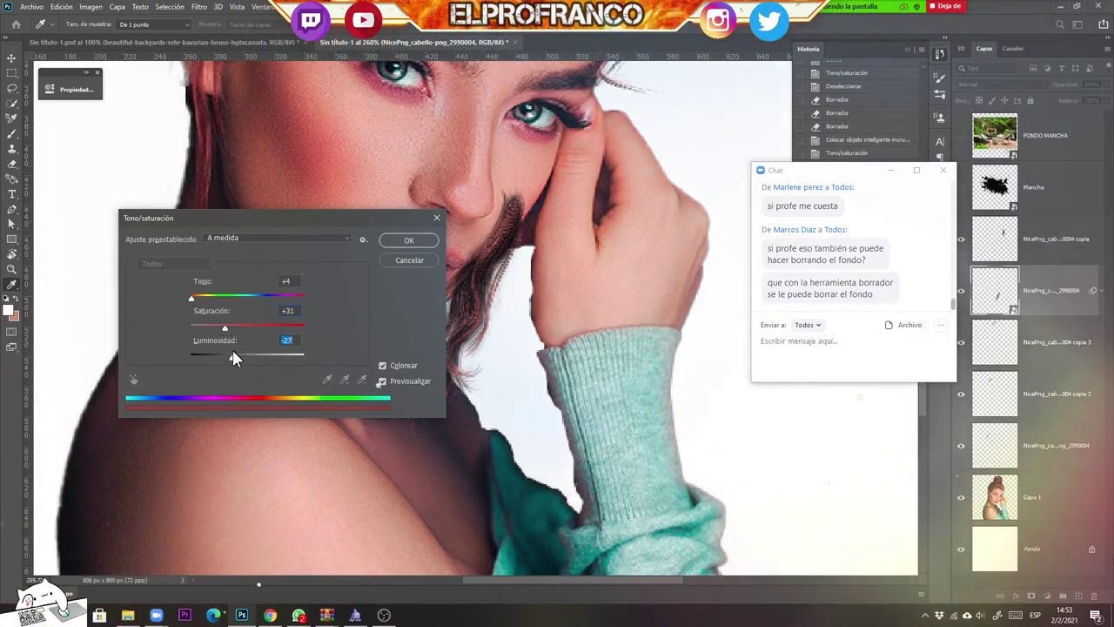
pyautogui.click(408, 240)
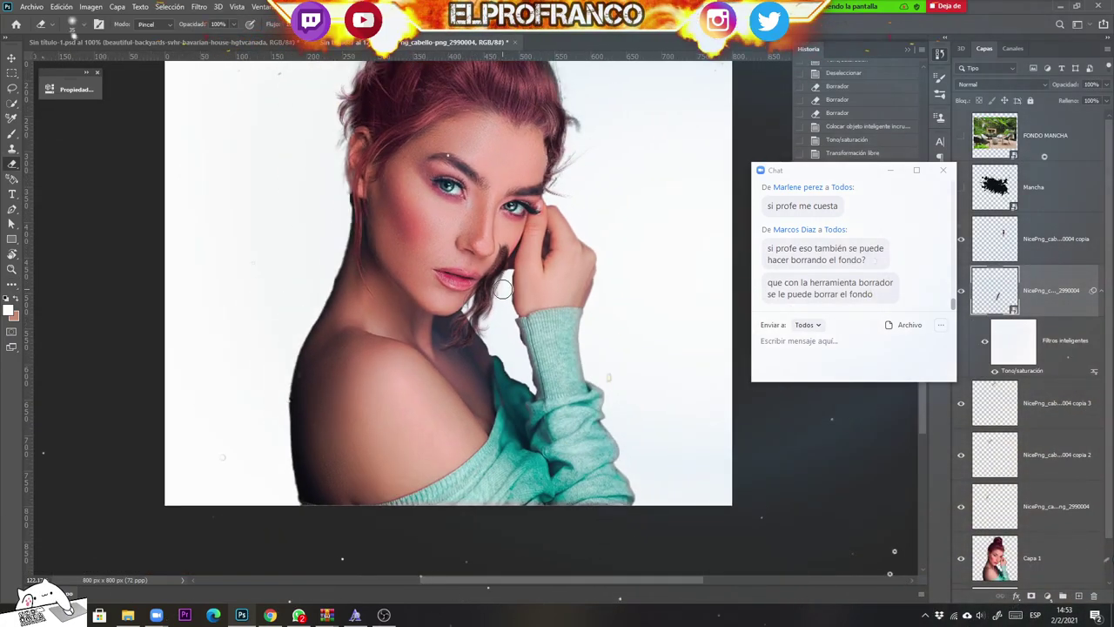
# Step: Rasterize the cheek strand layer and erase its edges with a 6 px, 38% hardness Eraser
pyautogui.rightClick(962, 344)
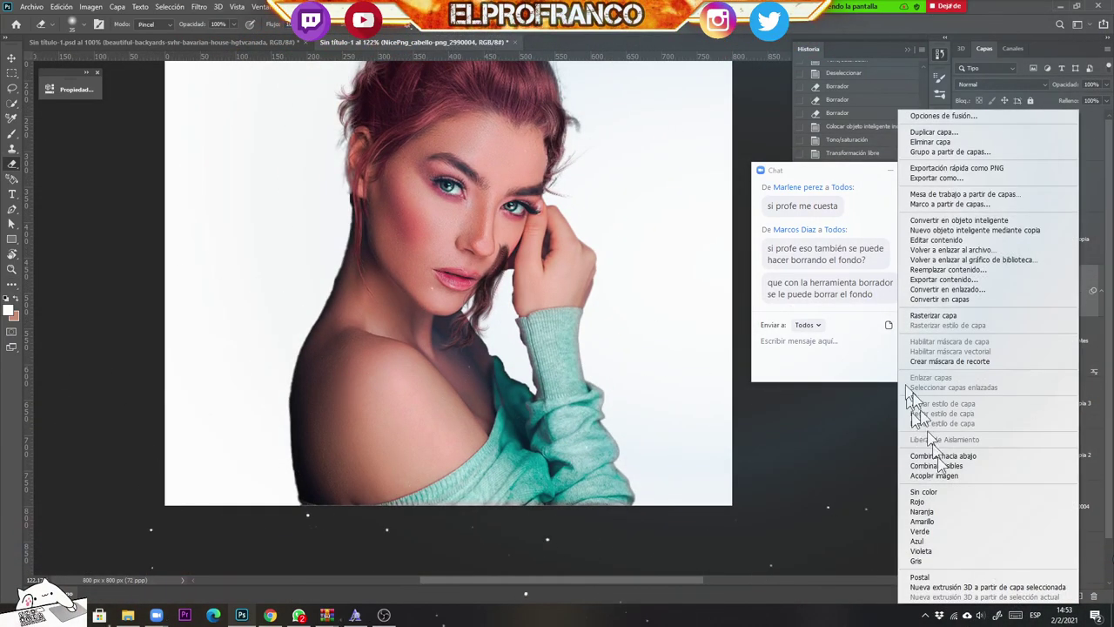
pyautogui.click(950, 319)
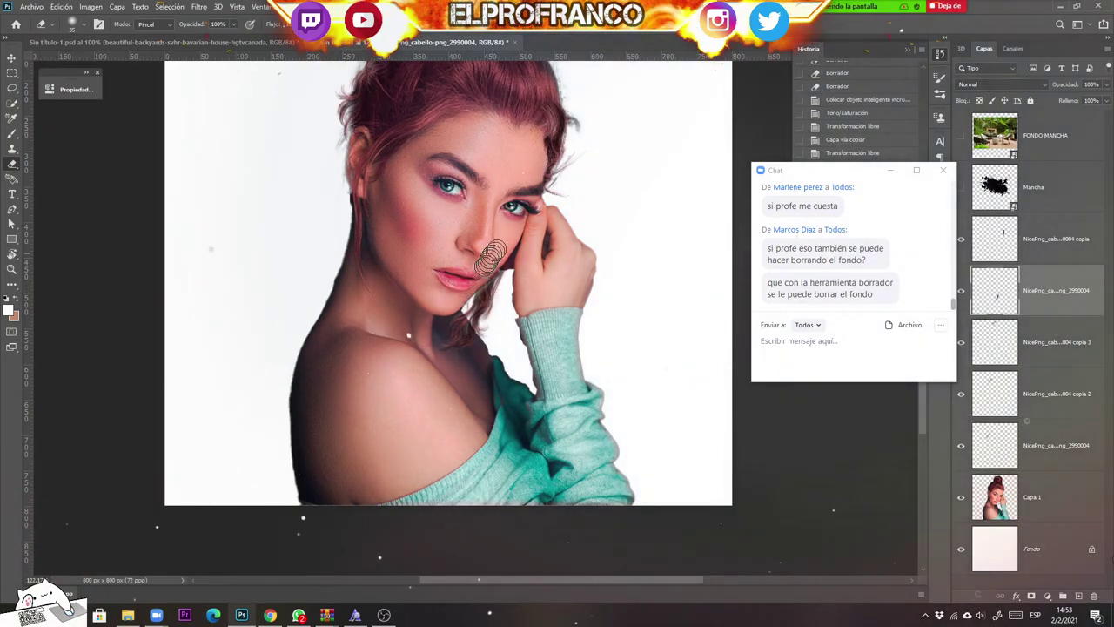
pyautogui.scroll(3, 549, 246)
pyautogui.scroll(3, 522, 326)
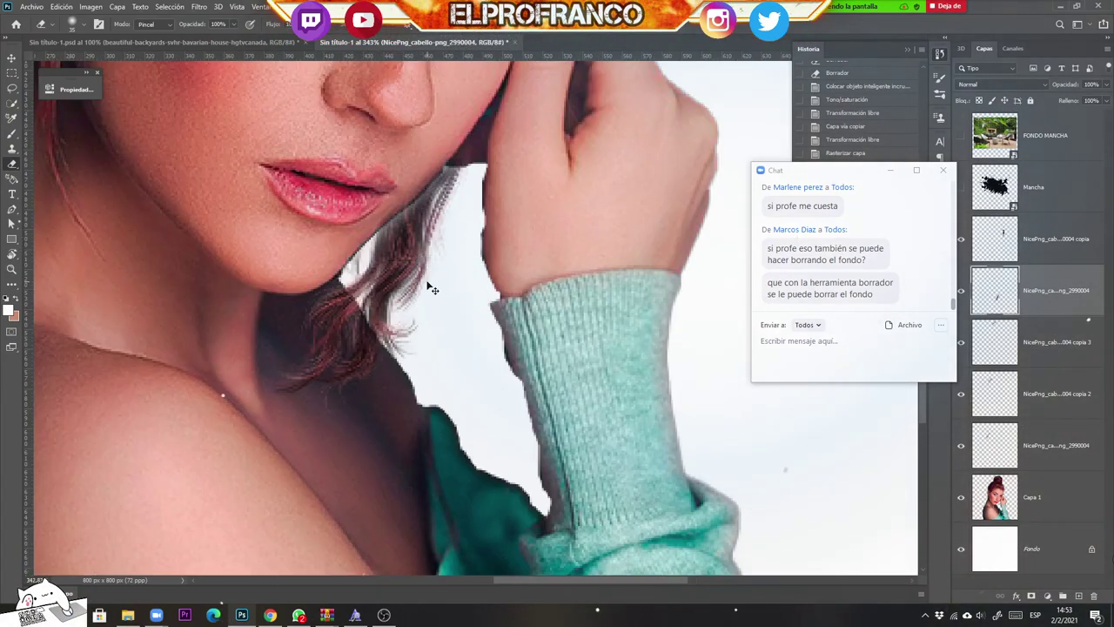
pyautogui.rightClick(435, 161)
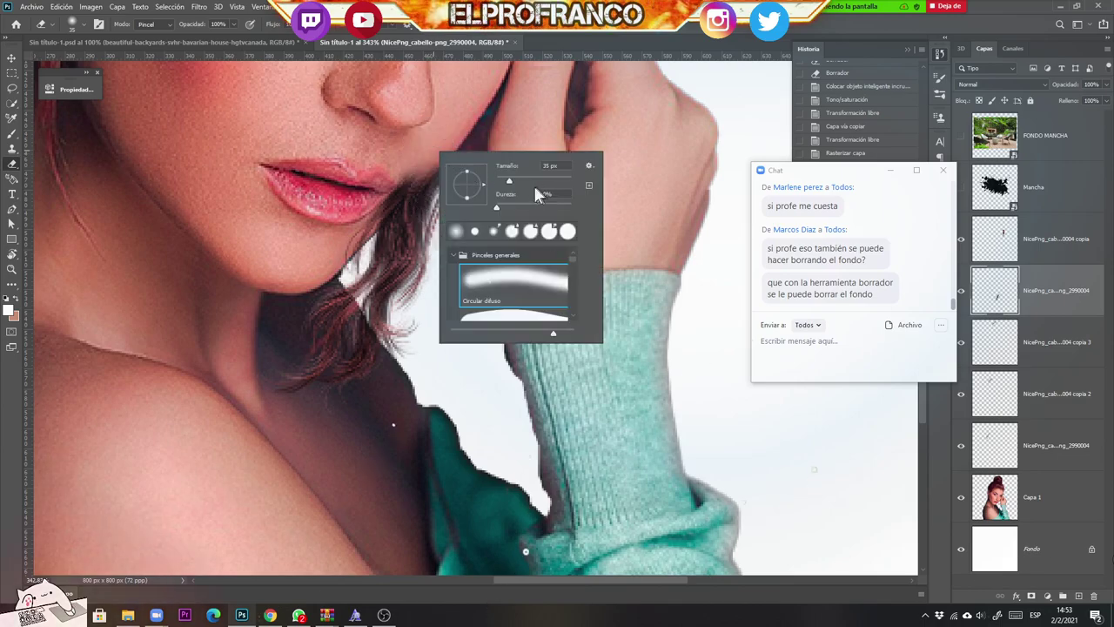
pyautogui.moveTo(496, 206)
pyautogui.mouseDown()
pyautogui.moveTo(524, 206)
pyautogui.moveTo(501, 180)
pyautogui.mouseUp()
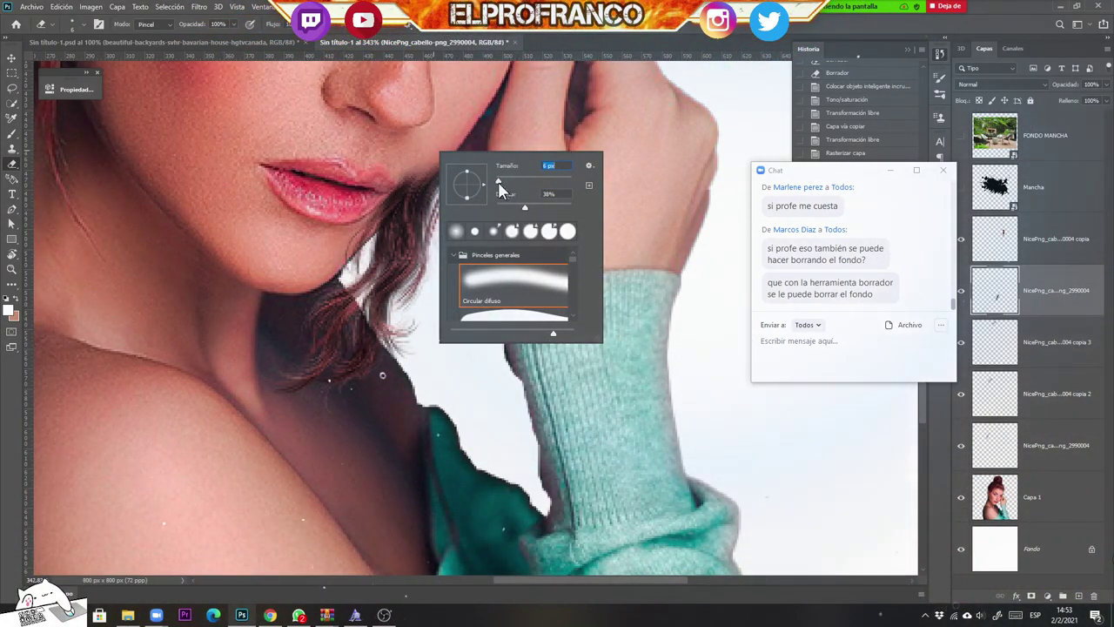
pyautogui.press('Return')
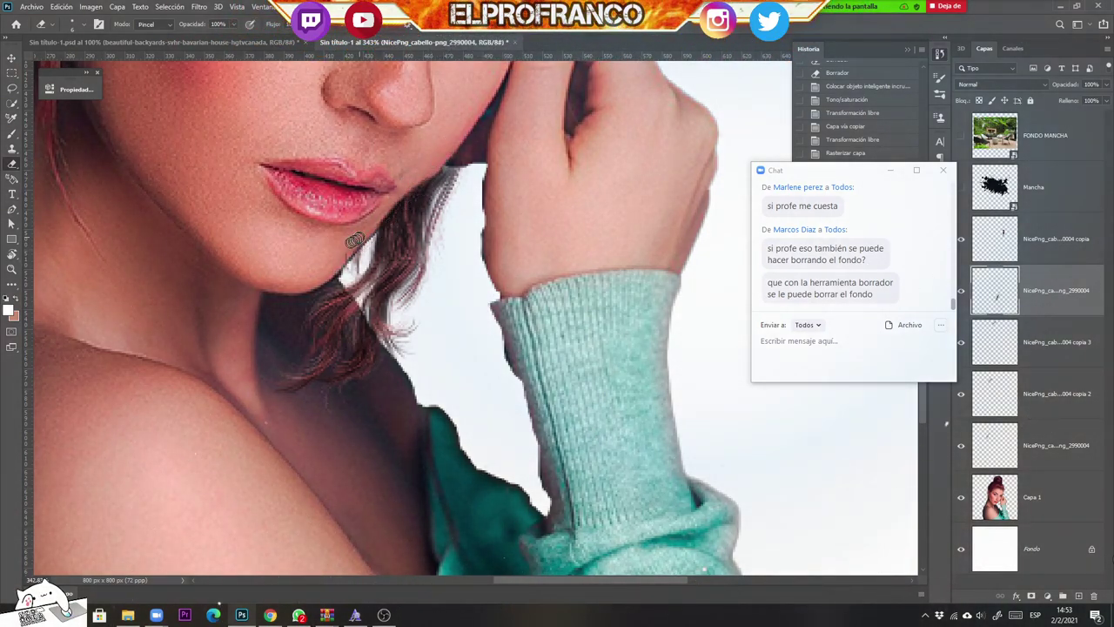
pyautogui.scroll(-6, 383, 248)
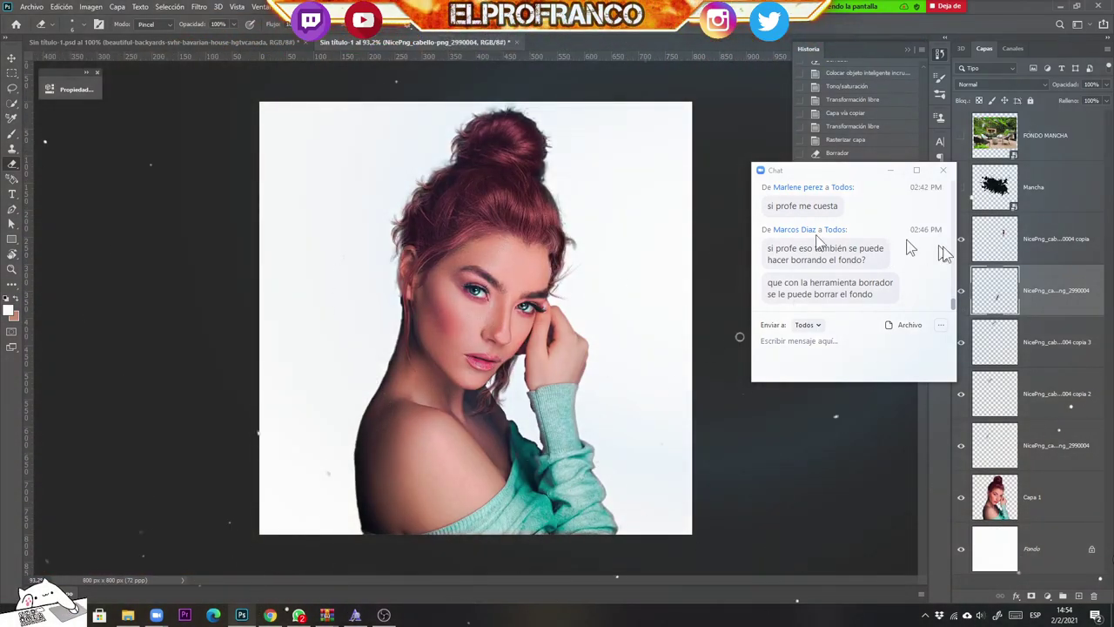
pyautogui.click(12, 58)
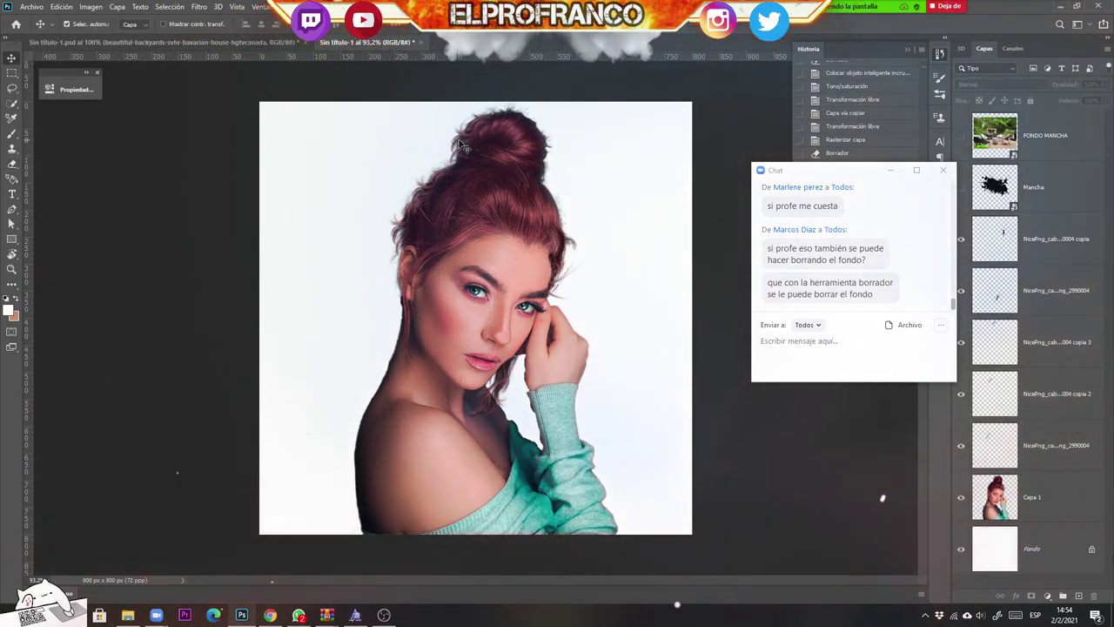
# Step: Duplicate the hair strand, flip it horizontally, then move and warp it onto the hair bun
pyautogui.hotkey('ctrl', 'j')
pyautogui.hotkey('ctrl', 't')
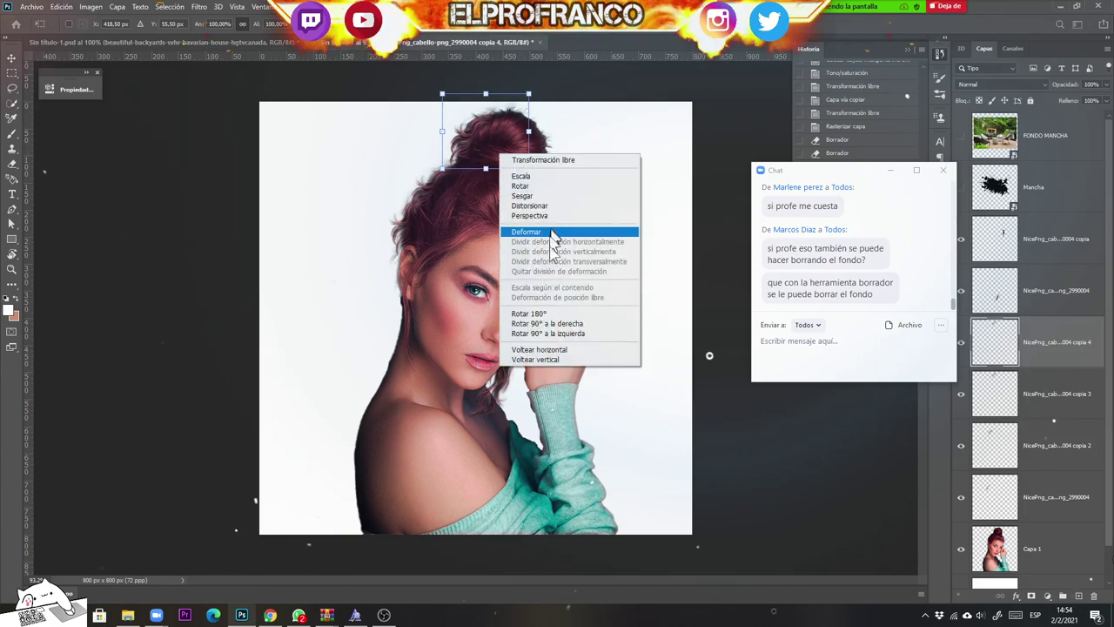
pyautogui.click(567, 350)
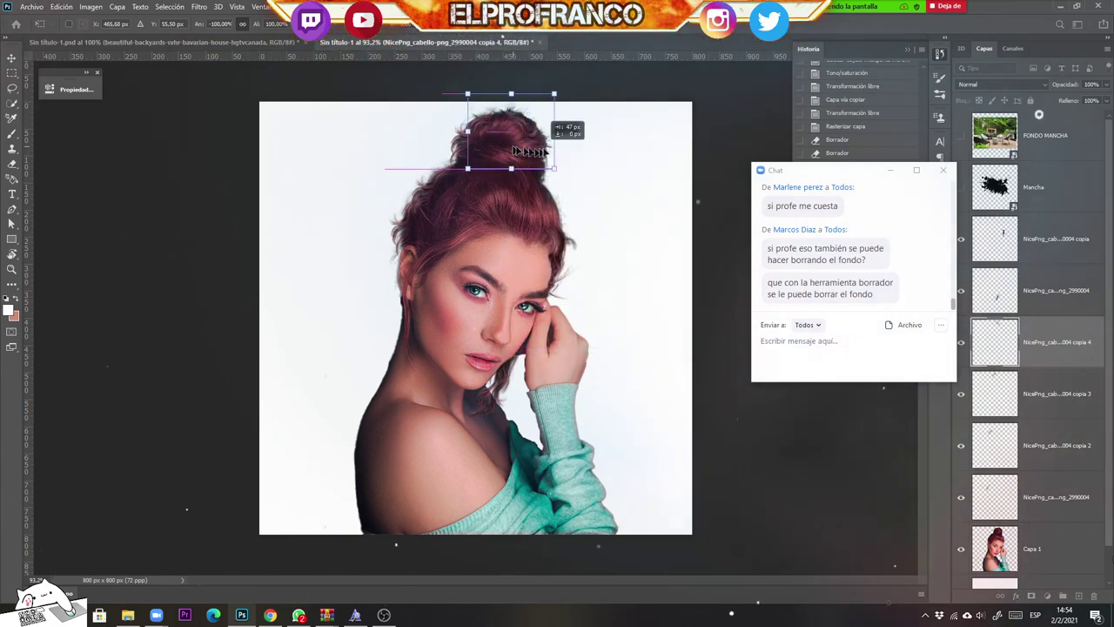
pyautogui.moveTo(529, 152); pyautogui.dragTo(563, 197)
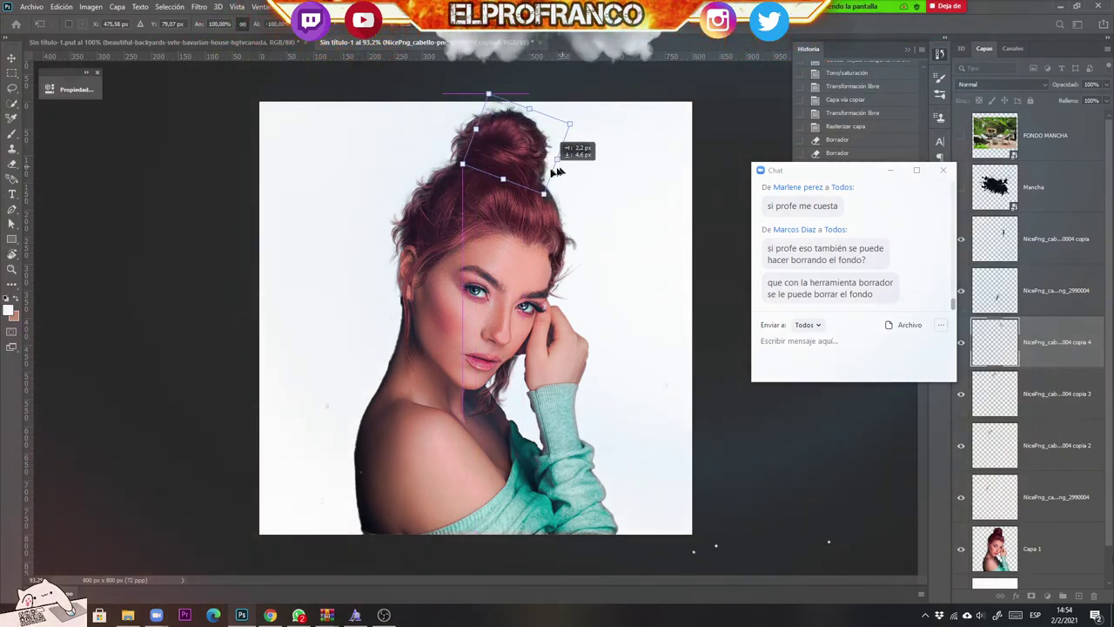
pyautogui.moveTo(554, 175); pyautogui.dragTo(554, 178)
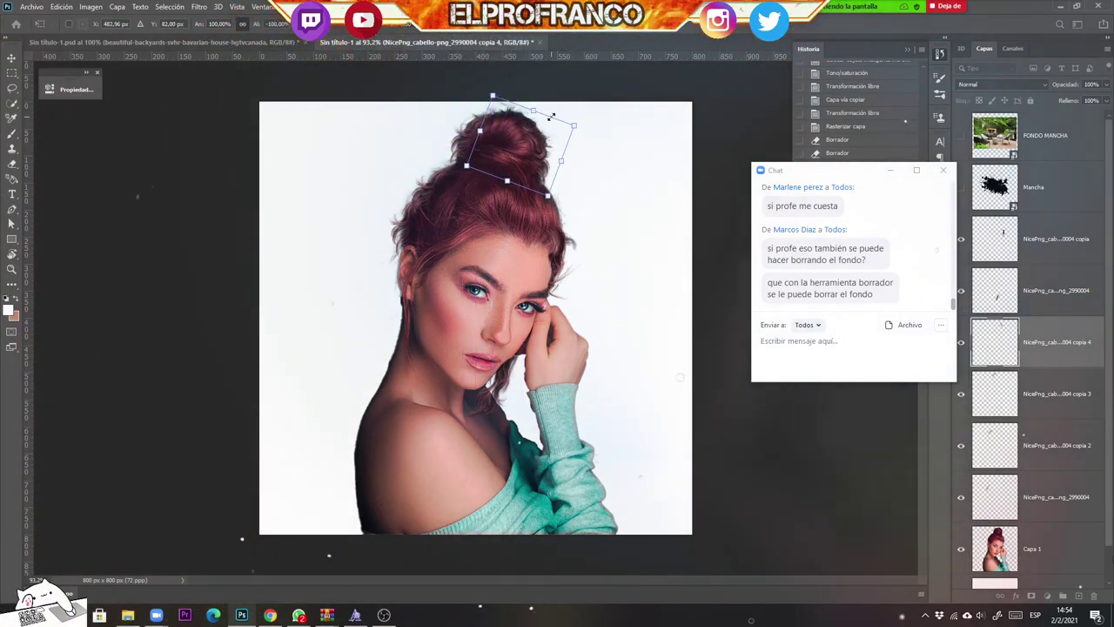
pyautogui.rightClick(551, 141)
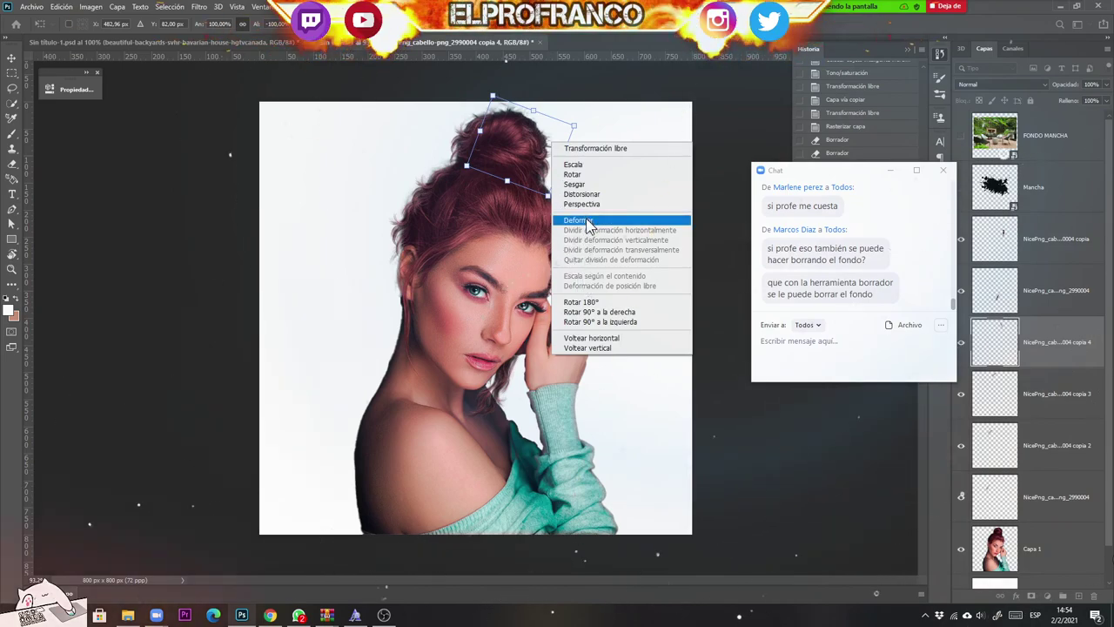
pyautogui.click(588, 225)
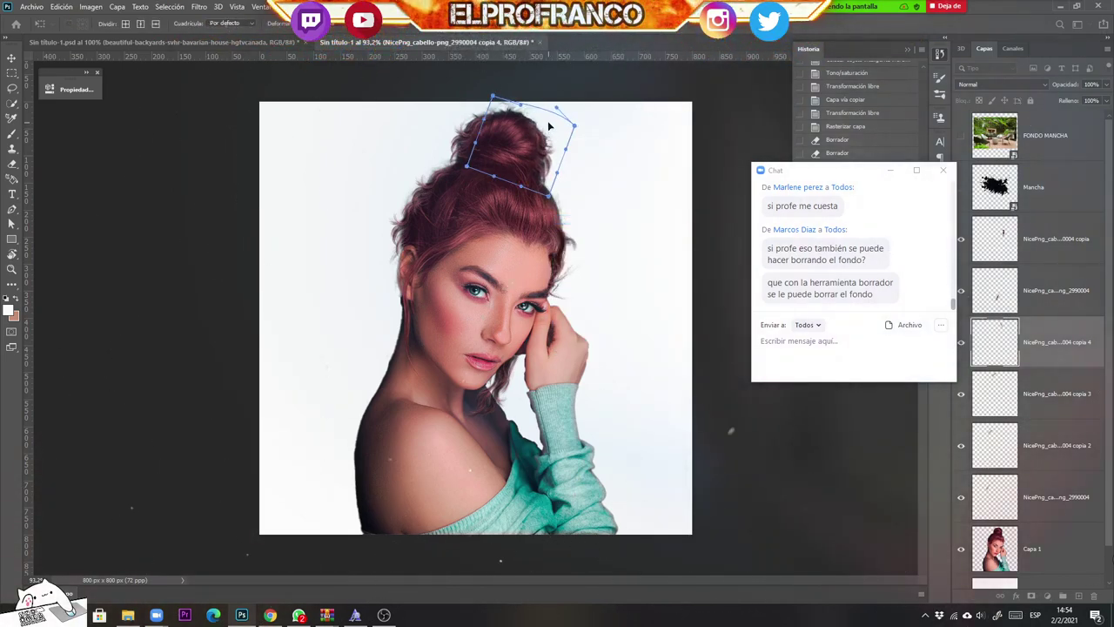
pyautogui.press('Return')
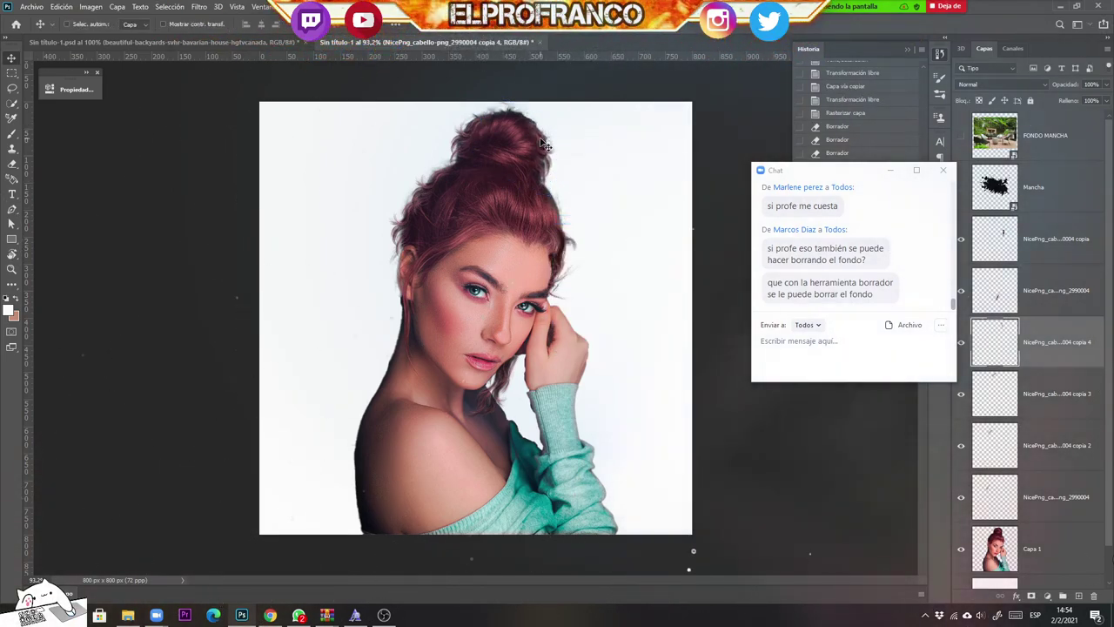
# Step: Copy the strand again and place it along the right side of her hair above the temple
pyautogui.hotkey('ctrl', 'j')
pyautogui.hotkey('ctrl', 't')
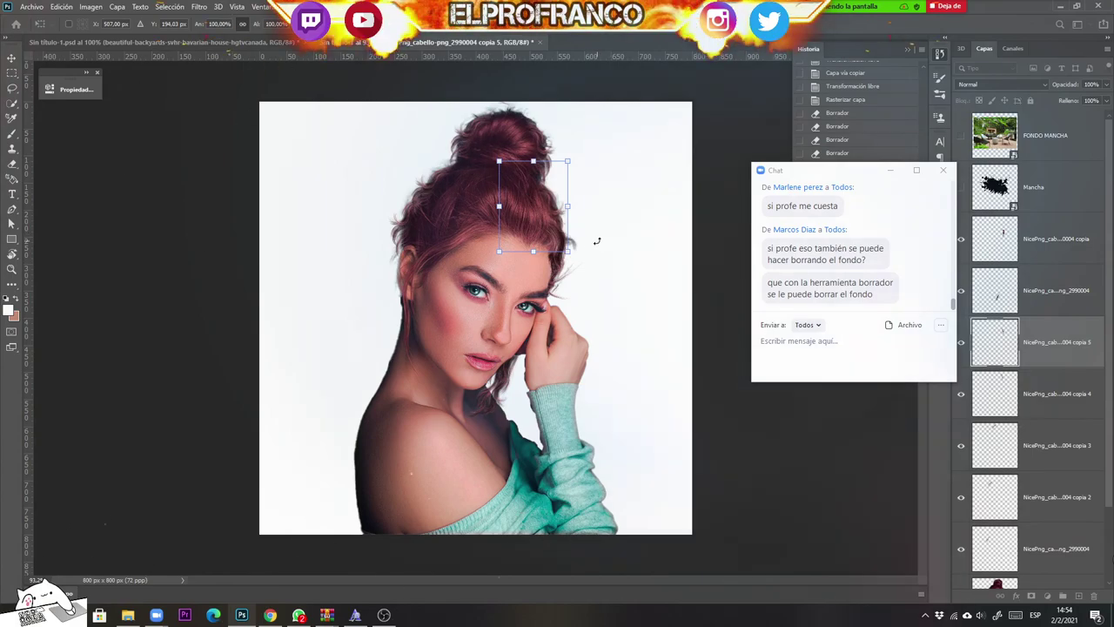
pyautogui.press('Return')
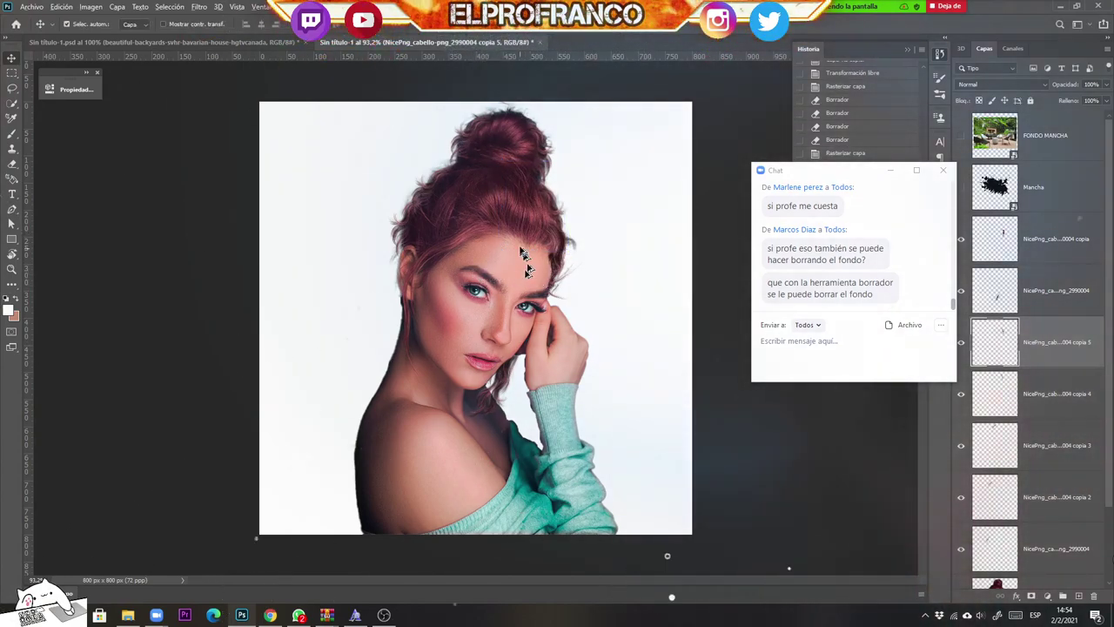
pyautogui.scroll(2, 523, 253)
pyautogui.scroll(-3, 535, 230)
pyautogui.scroll(3, 550, 209)
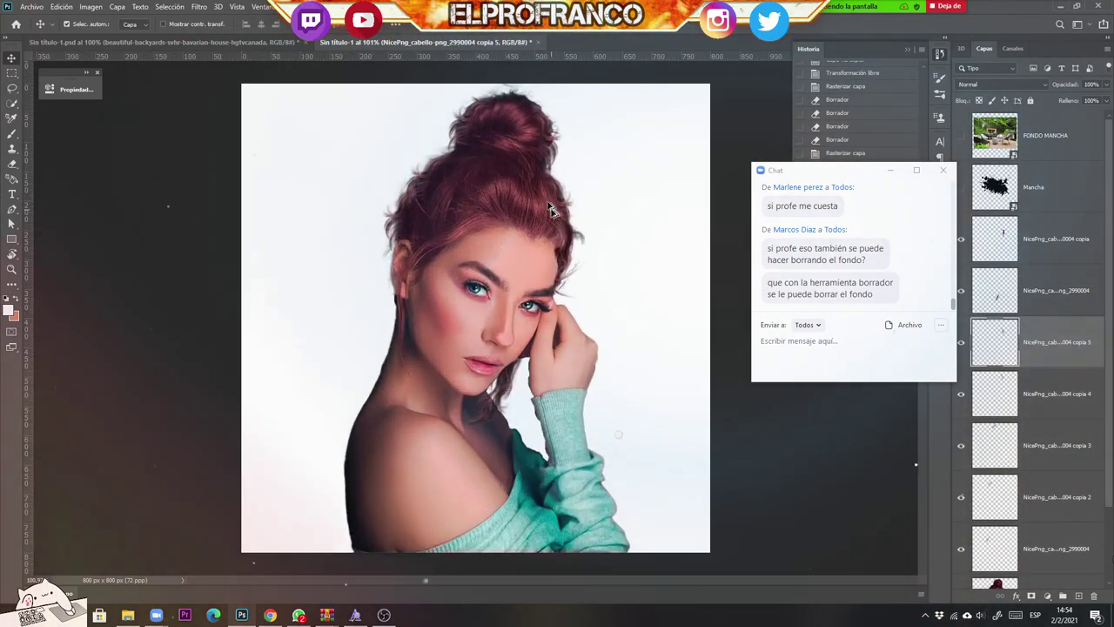
pyautogui.scroll(2, 597, 313)
pyautogui.scroll(-1, 597, 336)
pyautogui.scroll(-1, 599, 337)
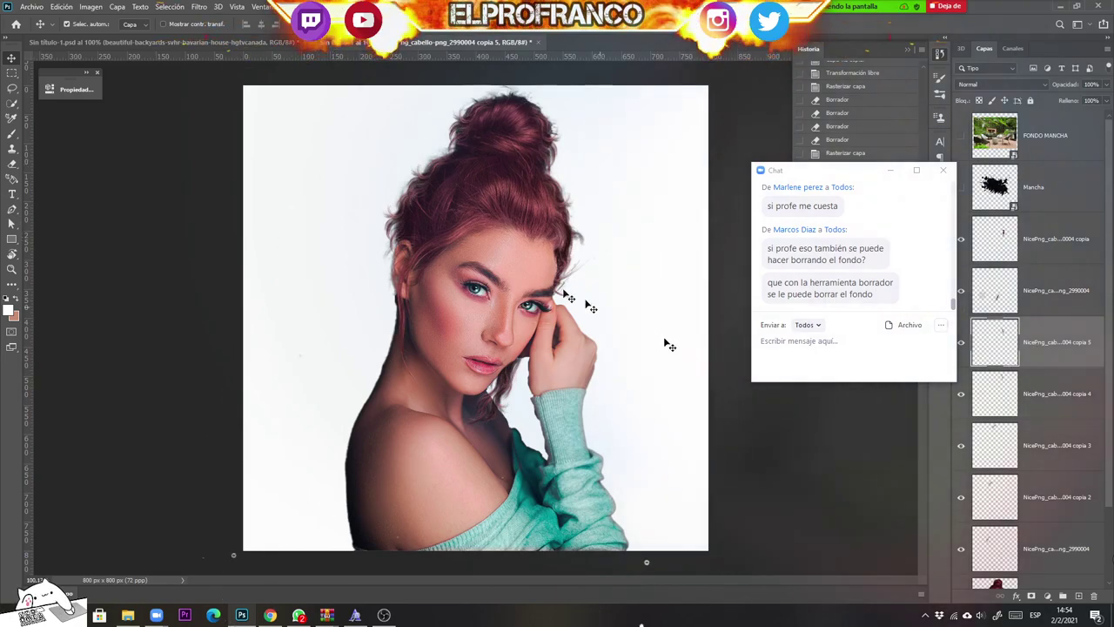
pyautogui.scroll(2, 521, 322)
pyautogui.scroll(-2, 509, 322)
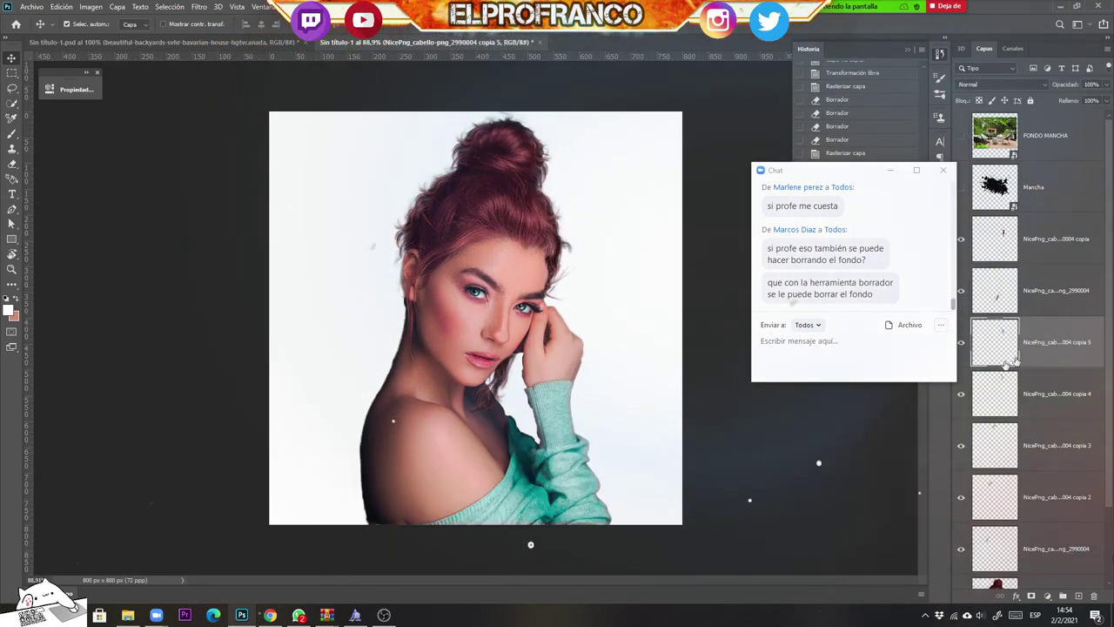
# Step: Select every NicePng hair strand layer and group them into a group named Cabello
pyautogui.click(1045, 252)
pyautogui.scroll(-2, 1057, 287)
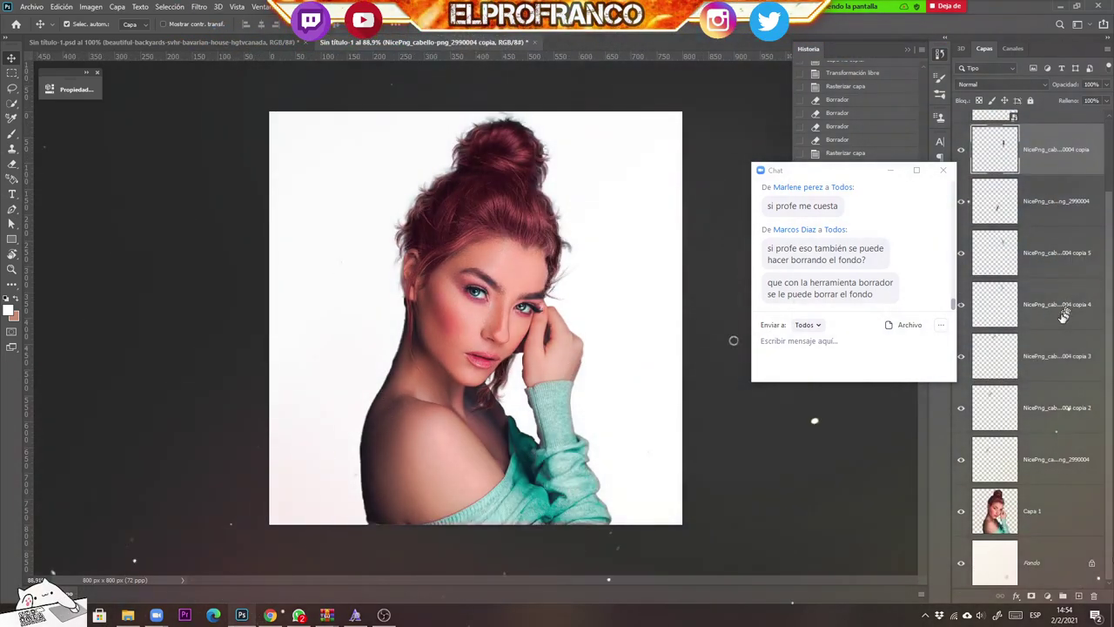
pyautogui.keyDown('shift'); pyautogui.click(1055, 460); pyautogui.keyUp('shift')
pyautogui.hotkey('ctrl', 'g')
pyautogui.write('Cabello')
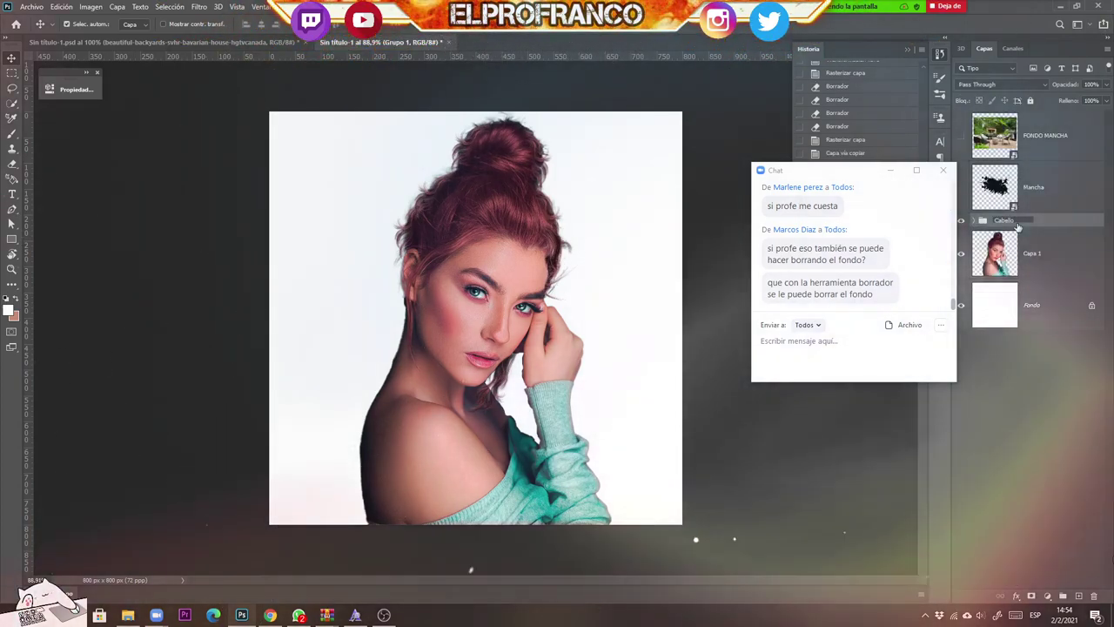
pyautogui.click(1017, 348)
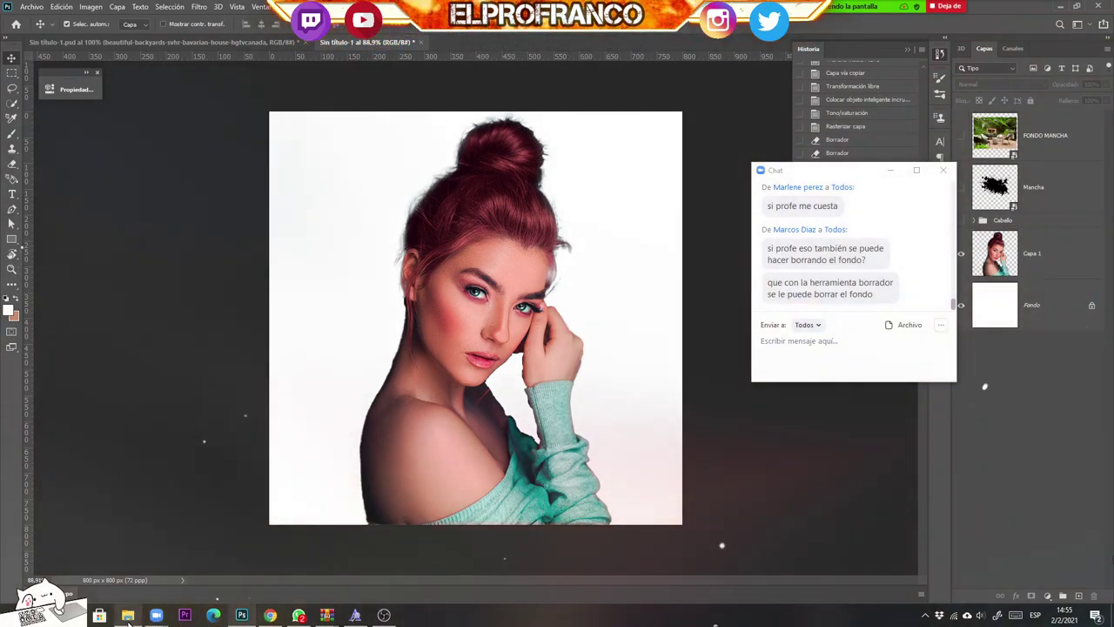
# Step: In Chrome, upload NicePng_cabello-png_2990004.png from Descargas into the CLASE DISEÑO Drive folder
pyautogui.click(127, 615)
pyautogui.click(269, 615)
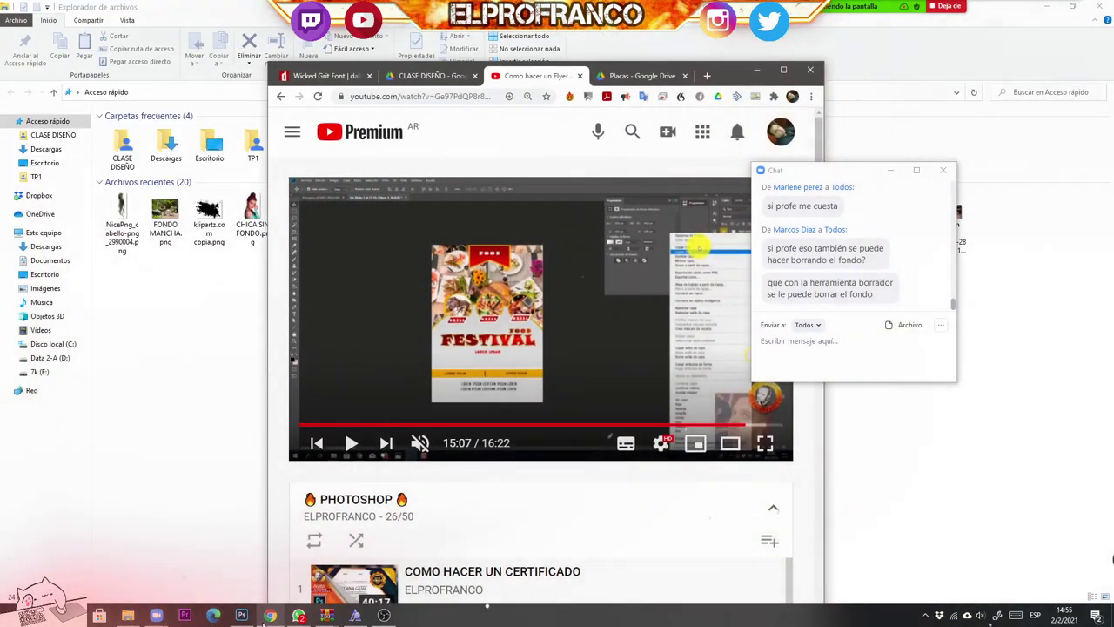
pyautogui.click(437, 80)
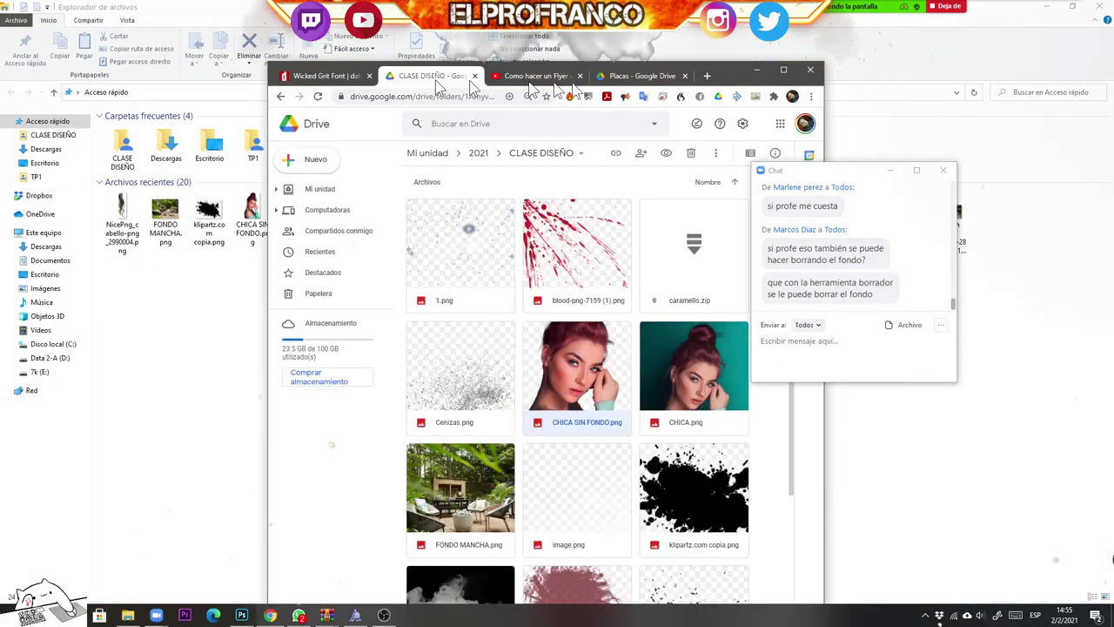
pyautogui.click(781, 70)
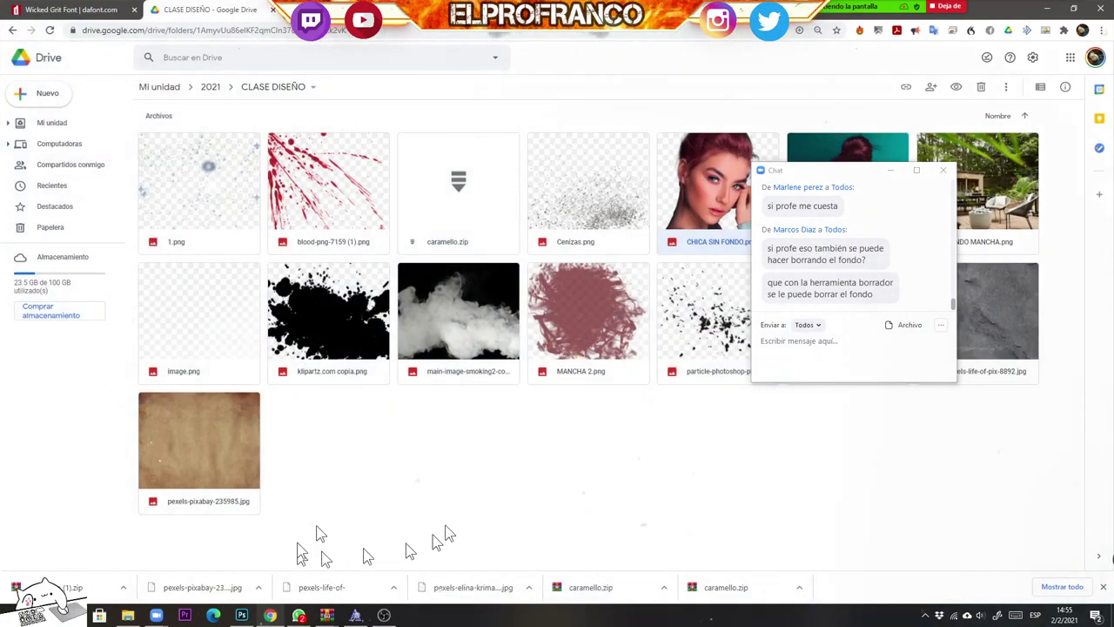
pyautogui.rightClick(423, 467)
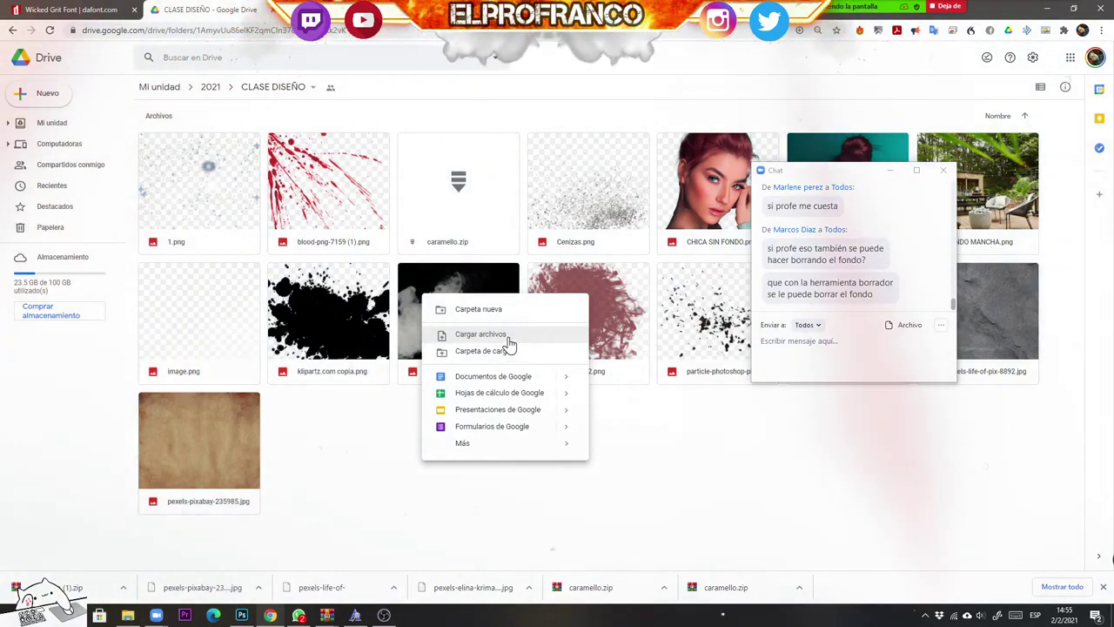
pyautogui.click(505, 337)
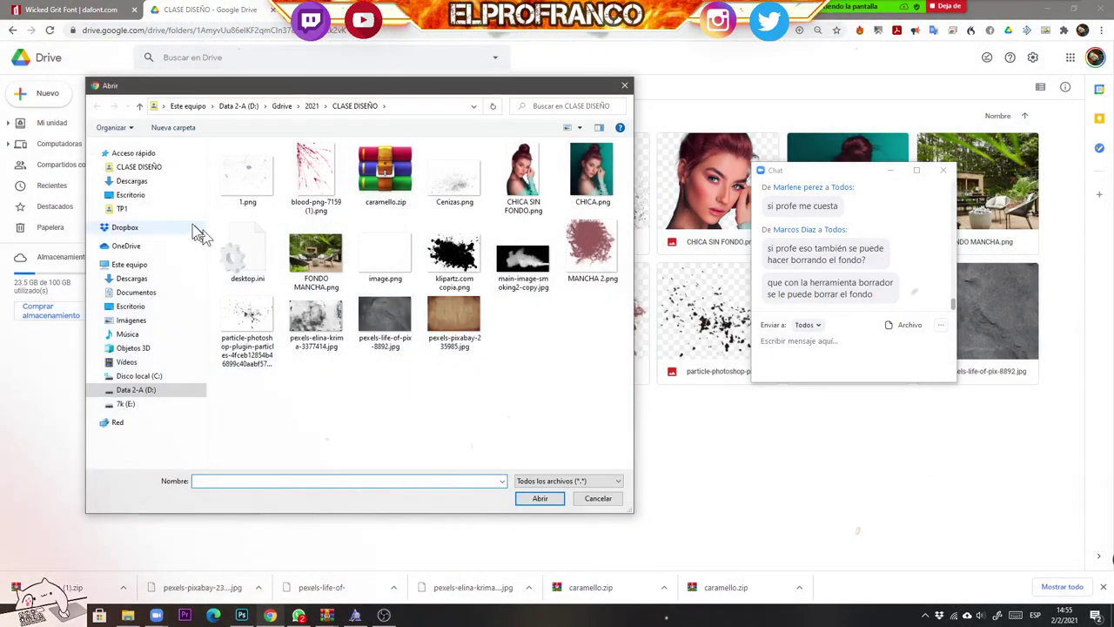
pyautogui.click(142, 280)
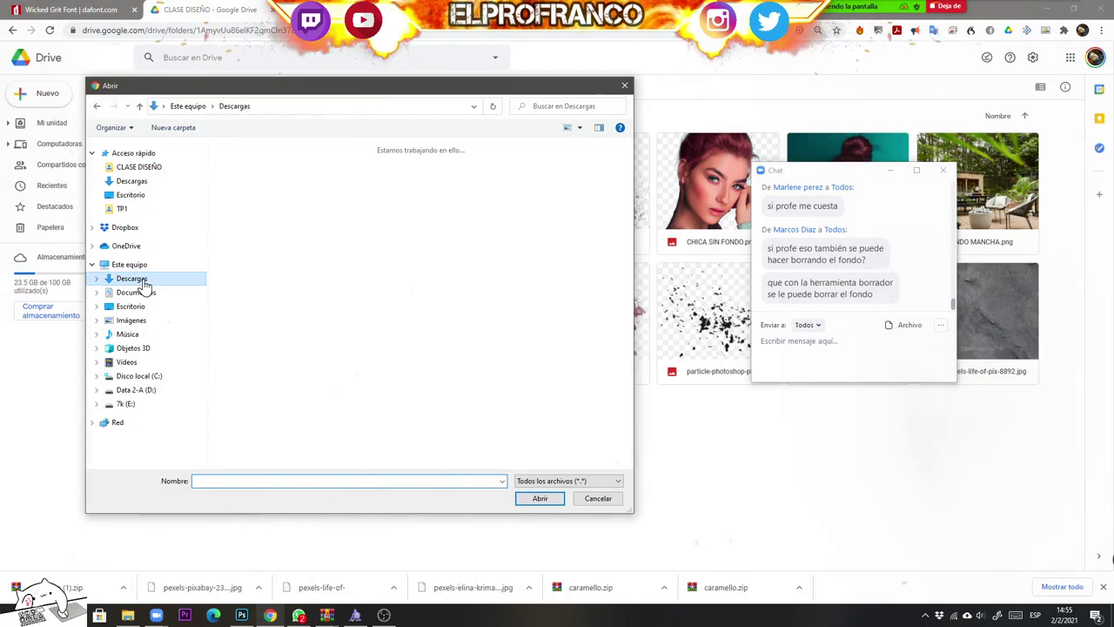
pyautogui.doubleClick(535, 292)
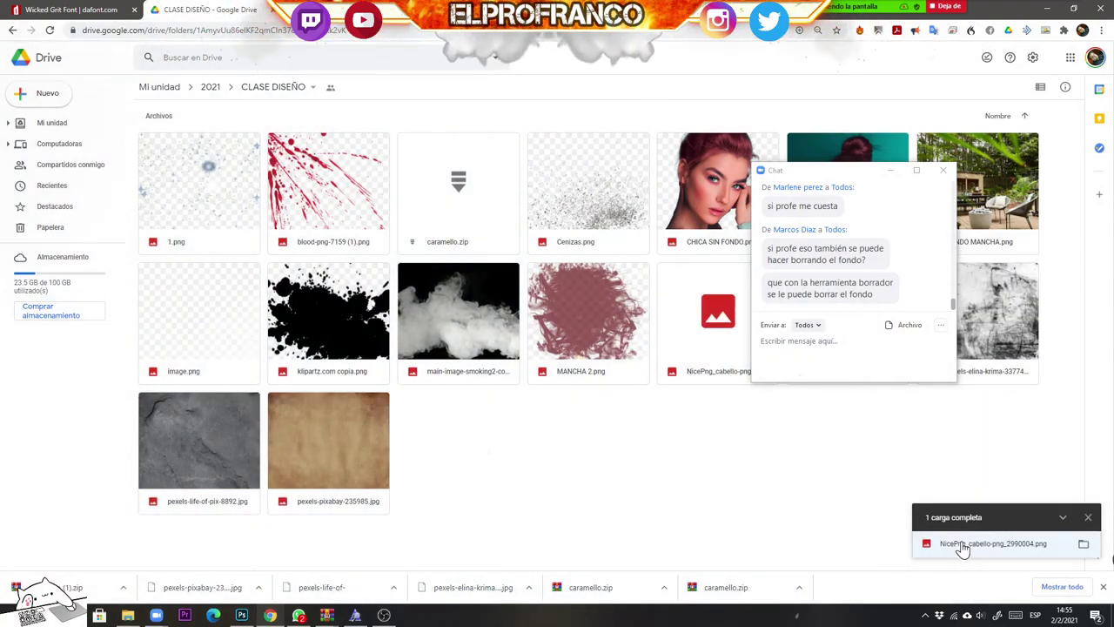
pyautogui.click(1048, 9)
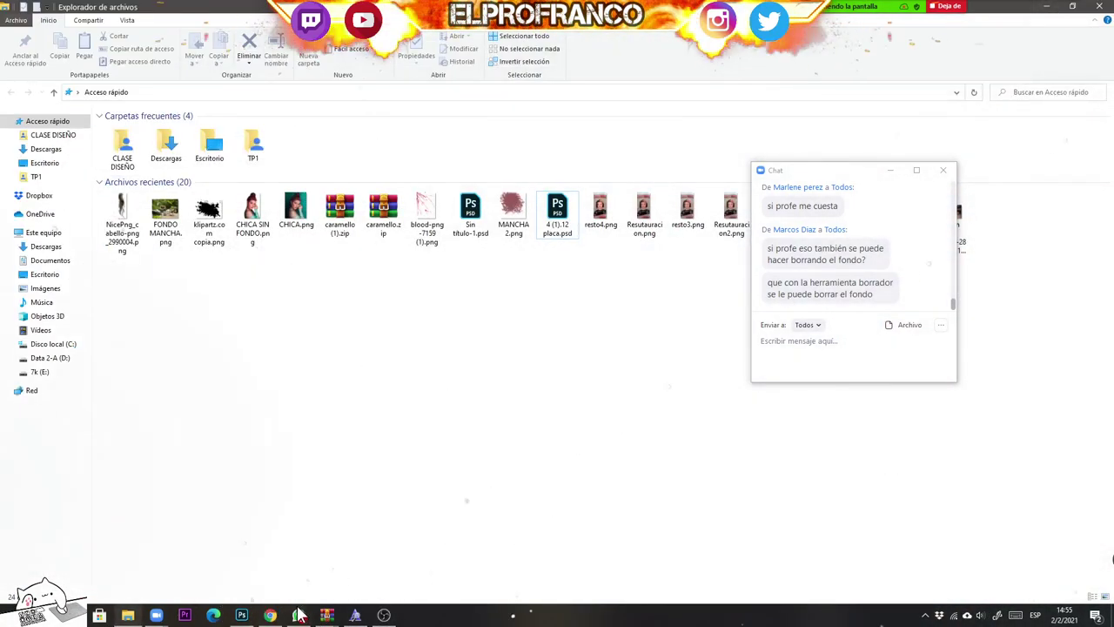
# Step: Hide the woman layer Capa 1 and show the Mancha and FONDO MANCHA layers
pyautogui.moveTo(241, 615)
pyautogui.click(257, 579)
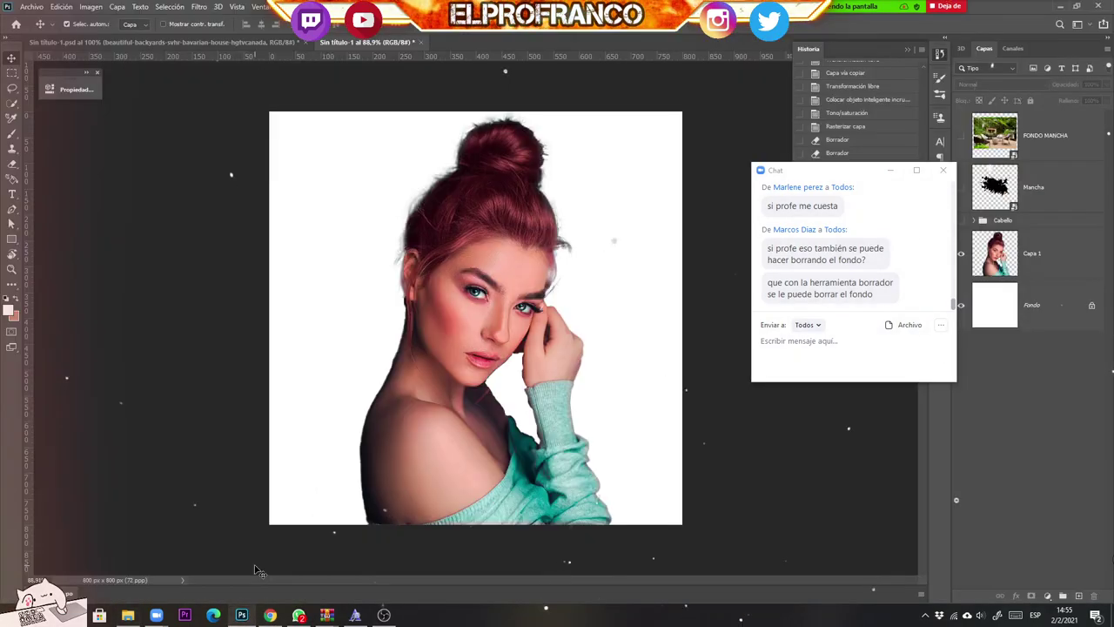
pyautogui.click(892, 172)
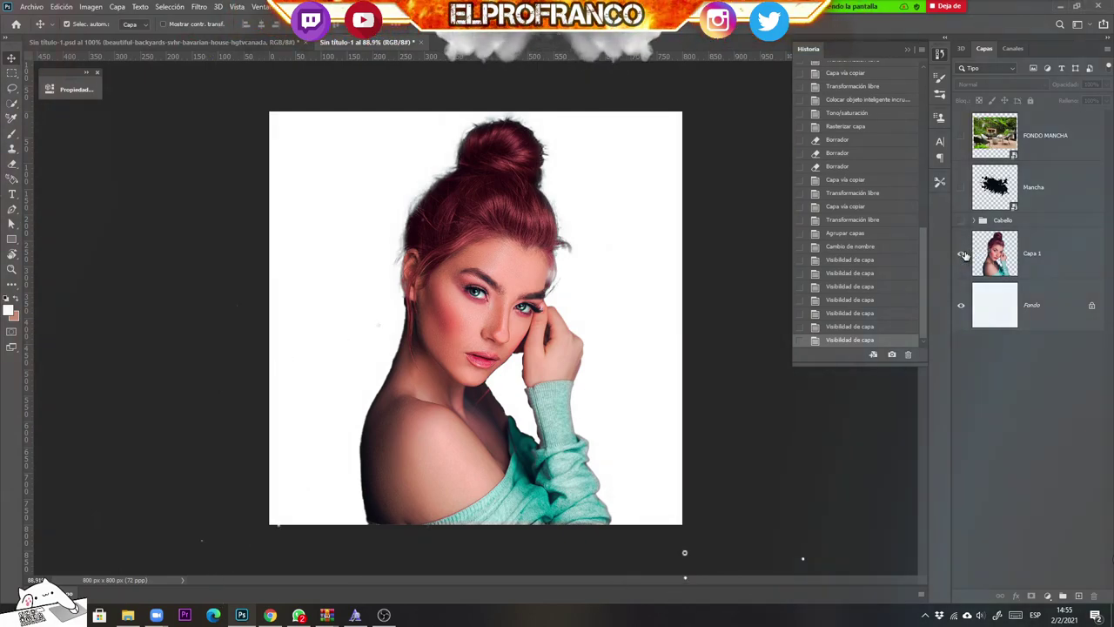
pyautogui.click(962, 254)
pyautogui.click(961, 187)
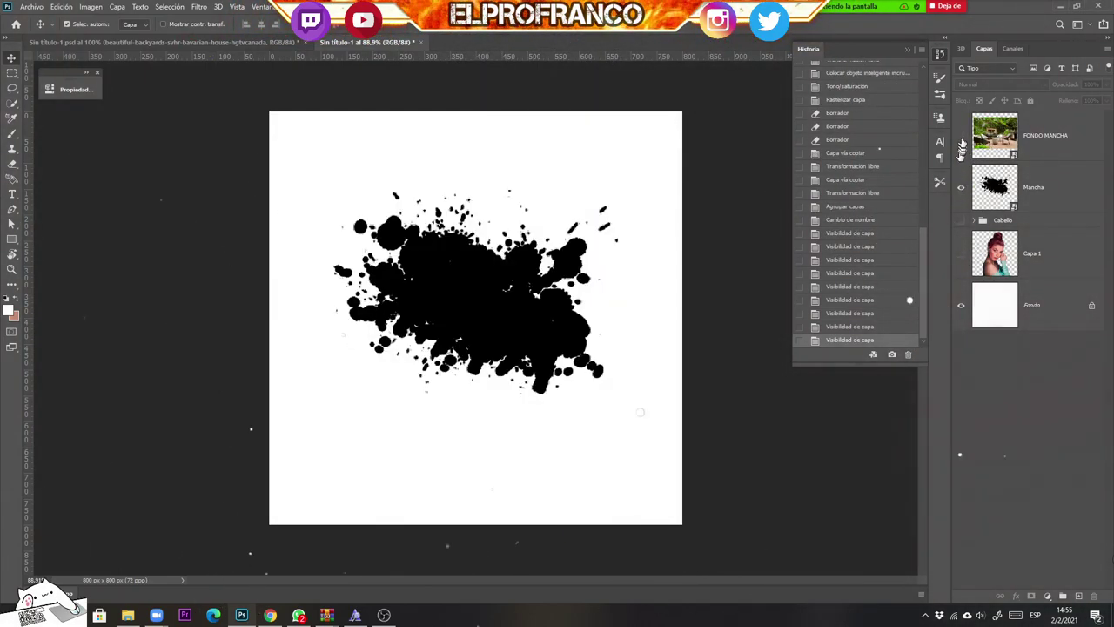
pyautogui.click(961, 135)
# Step: Clip FONDO MANCHA into the Mancha splatter with a clipping mask and view the Night flyer
pyautogui.click(1054, 139)
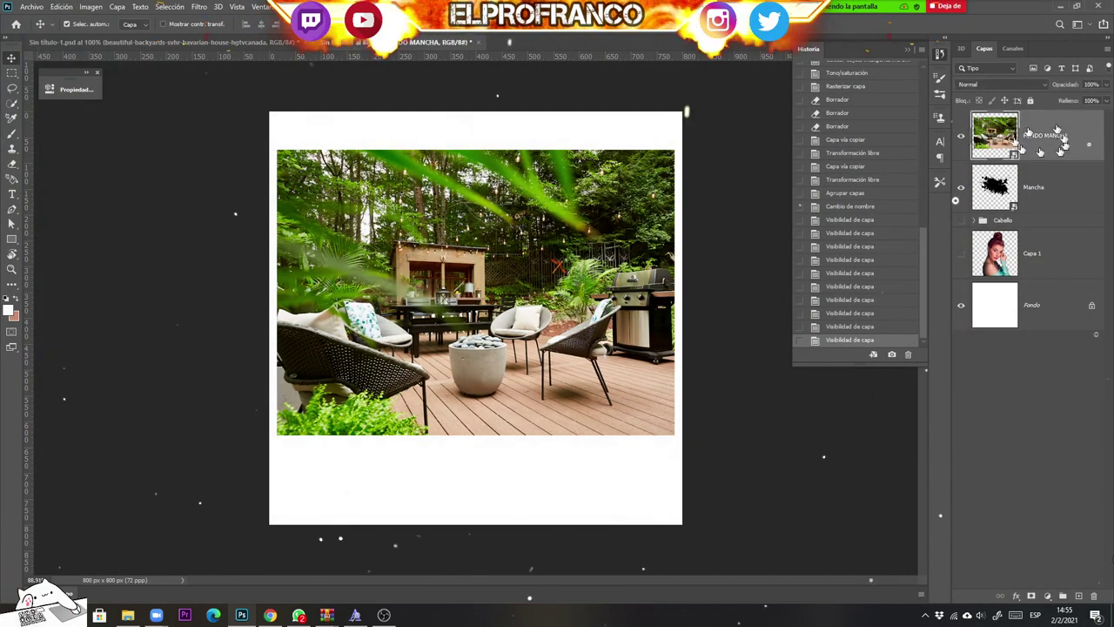
pyautogui.rightClick(1076, 140)
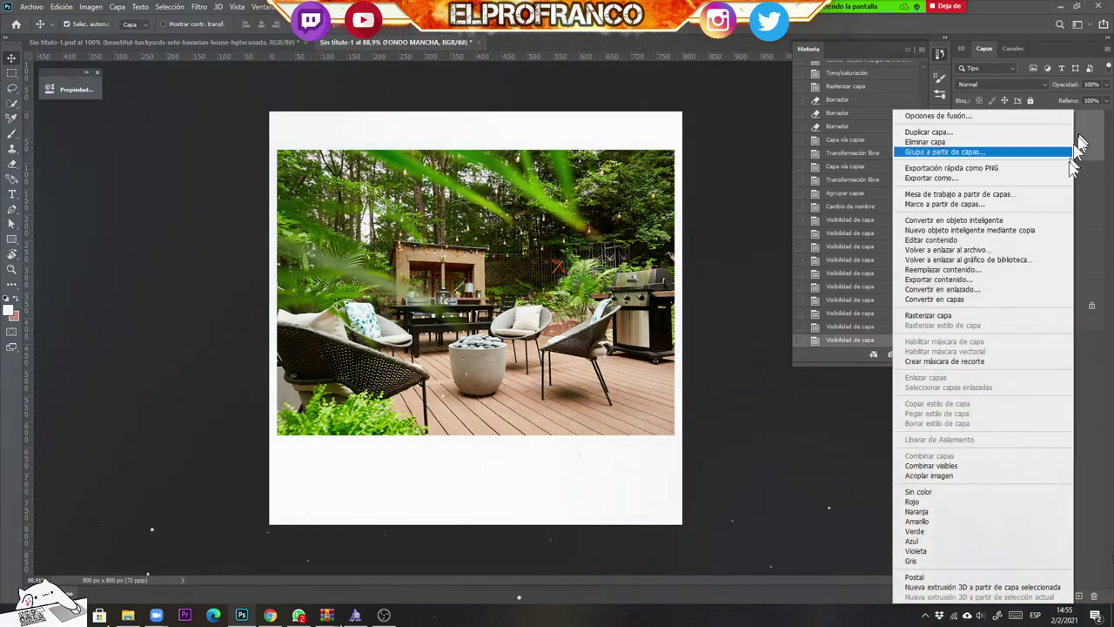
pyautogui.click(955, 369)
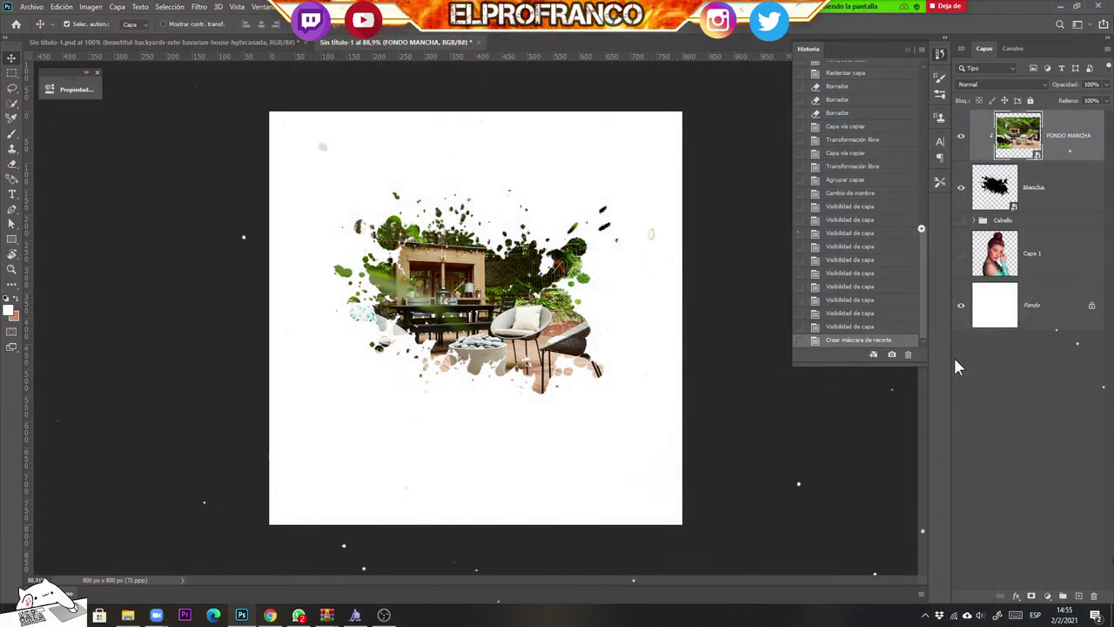
pyautogui.click(192, 41)
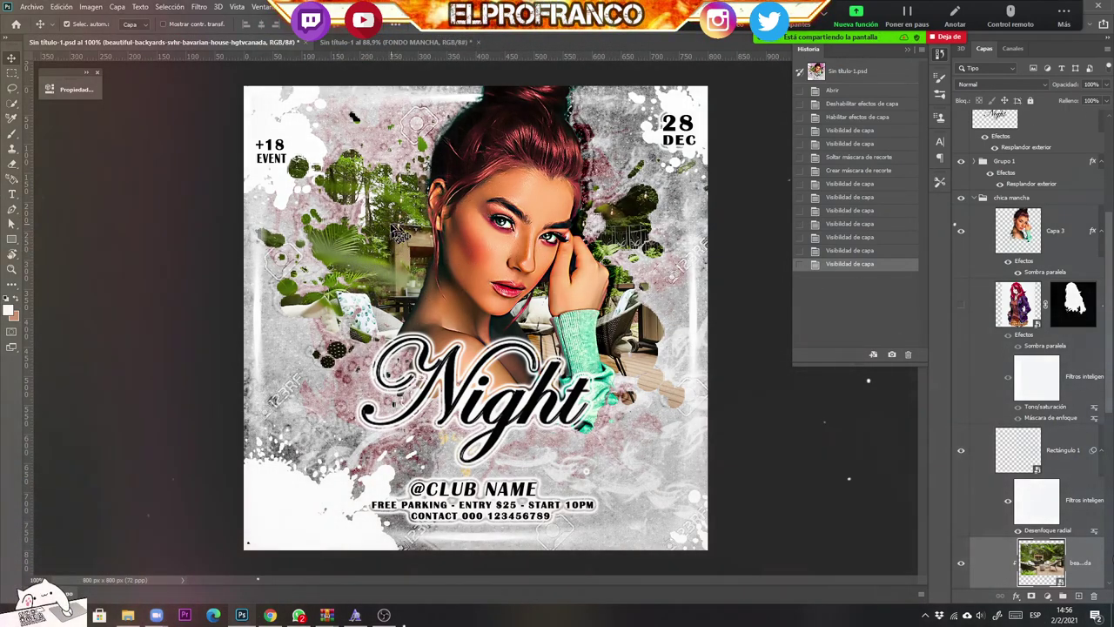
# Step: In the working document, enlarge the Mancha splatter to about 115% and shift it left
pyautogui.click(402, 44)
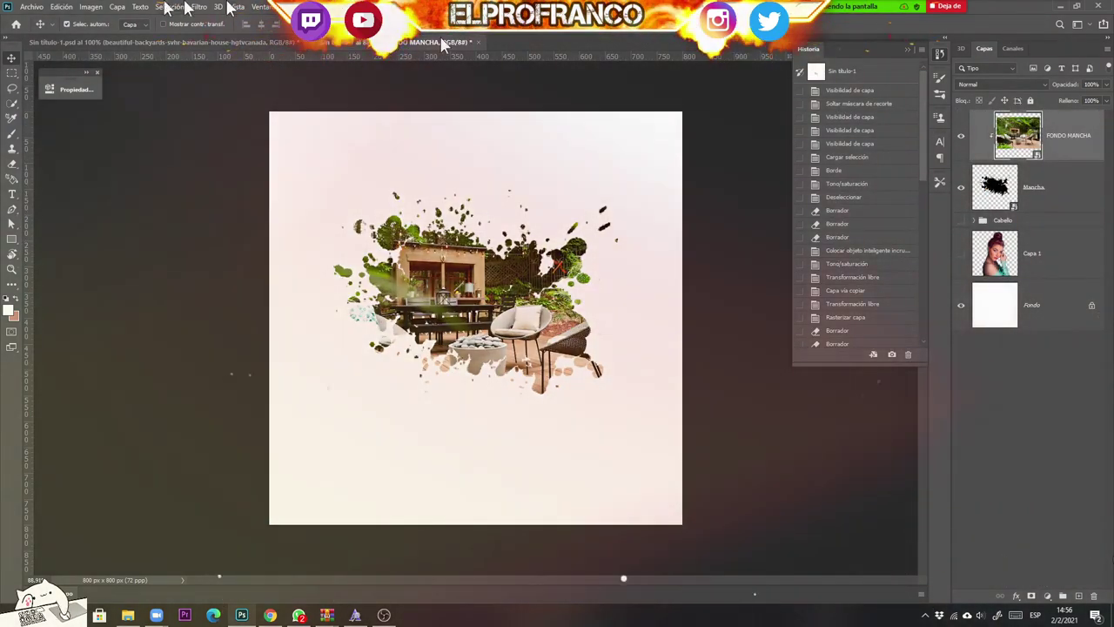
pyautogui.click(129, 42)
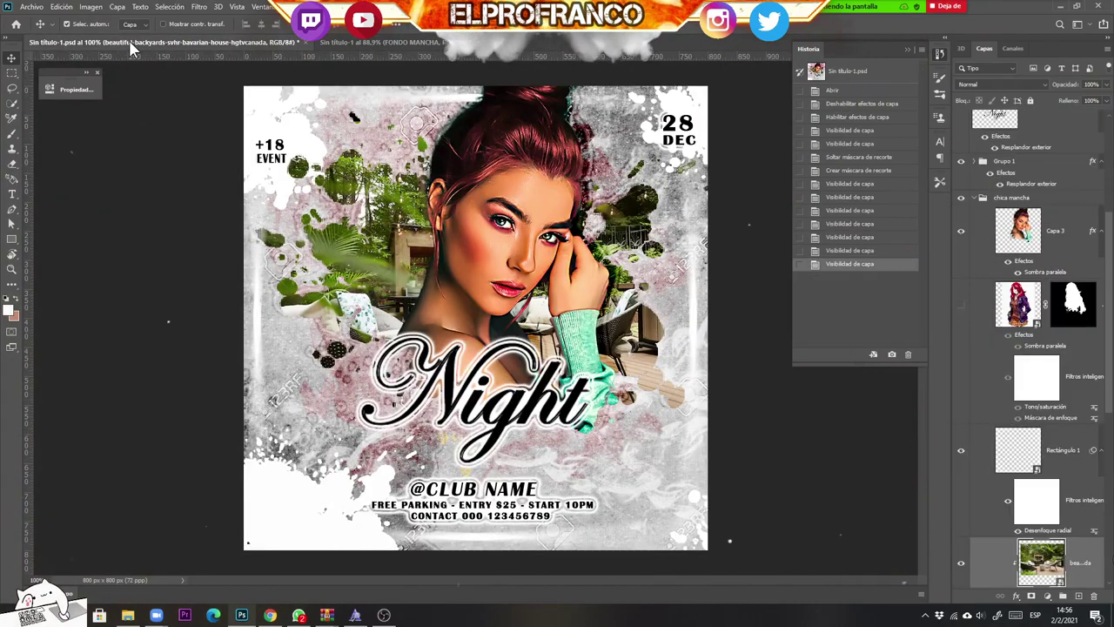
pyautogui.click(391, 42)
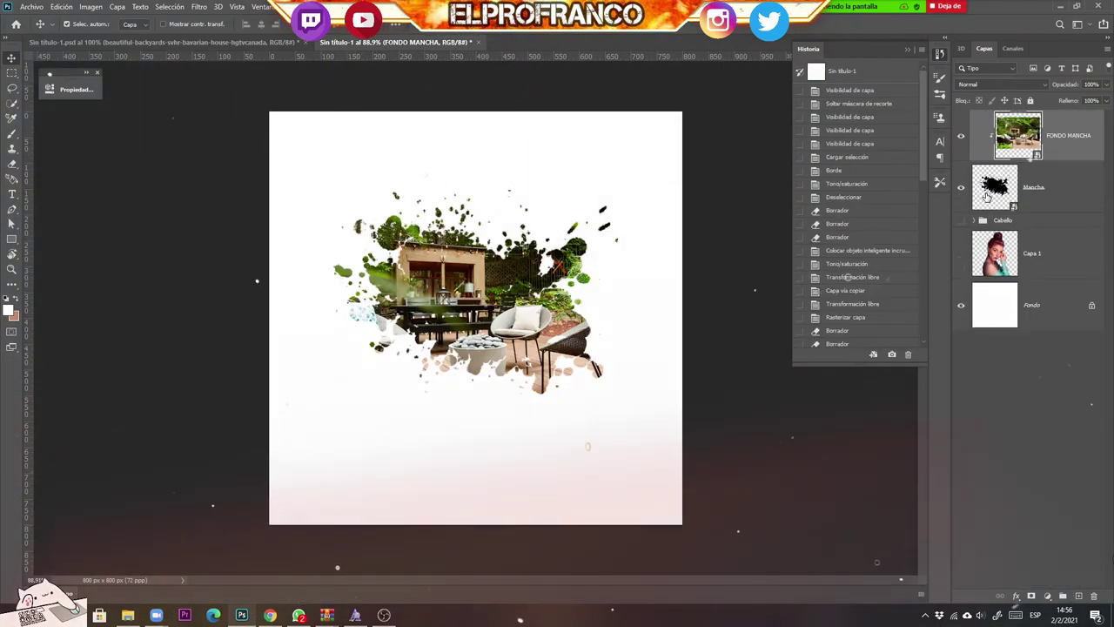
pyautogui.click(1001, 187)
pyautogui.hotkey('ctrl', 't')
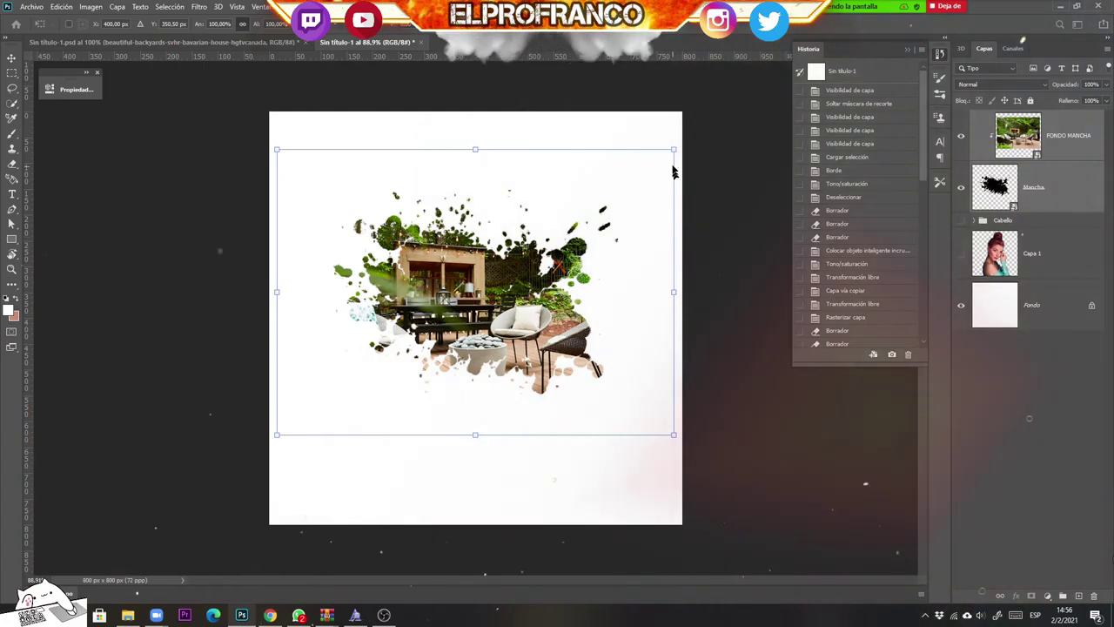
pyautogui.moveTo(673, 149); pyautogui.dragTo(736, 104)
pyautogui.moveTo(576, 244); pyautogui.dragTo(537, 253)
pyautogui.press('Return')
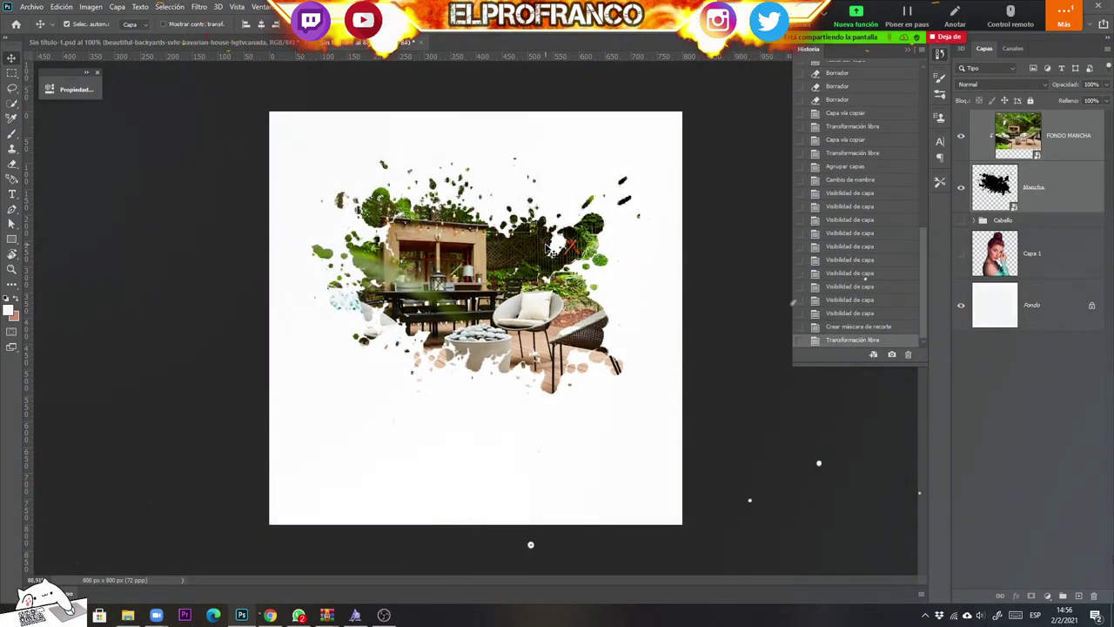
# Step: Open the Zoom meeting chat and close it again
pyautogui.click(1063, 17)
pyautogui.click(1052, 42)
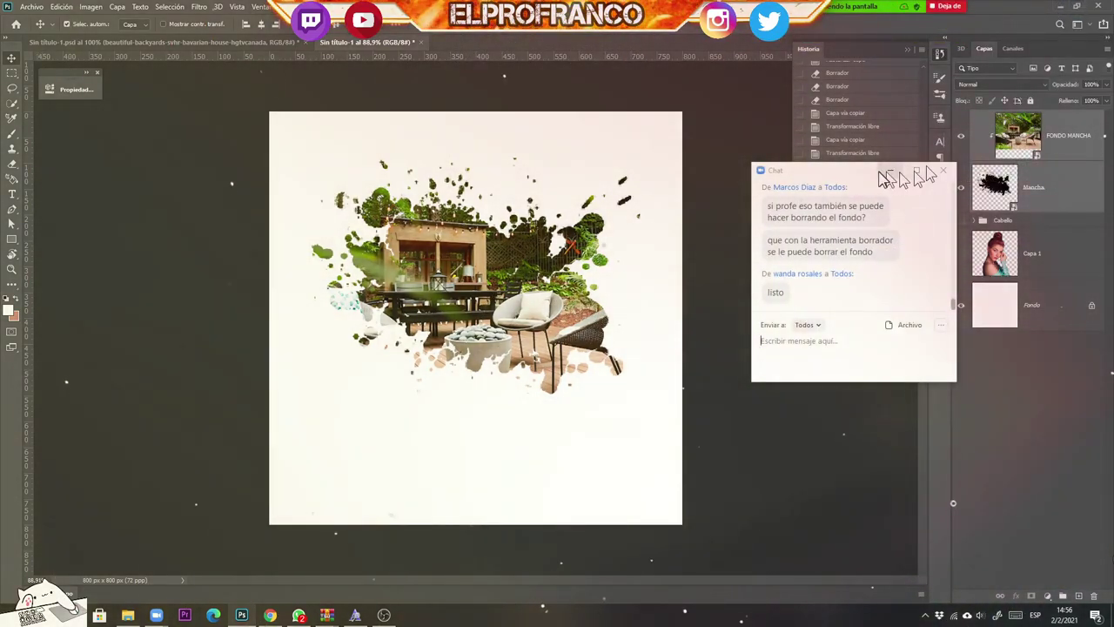
pyautogui.click(943, 170)
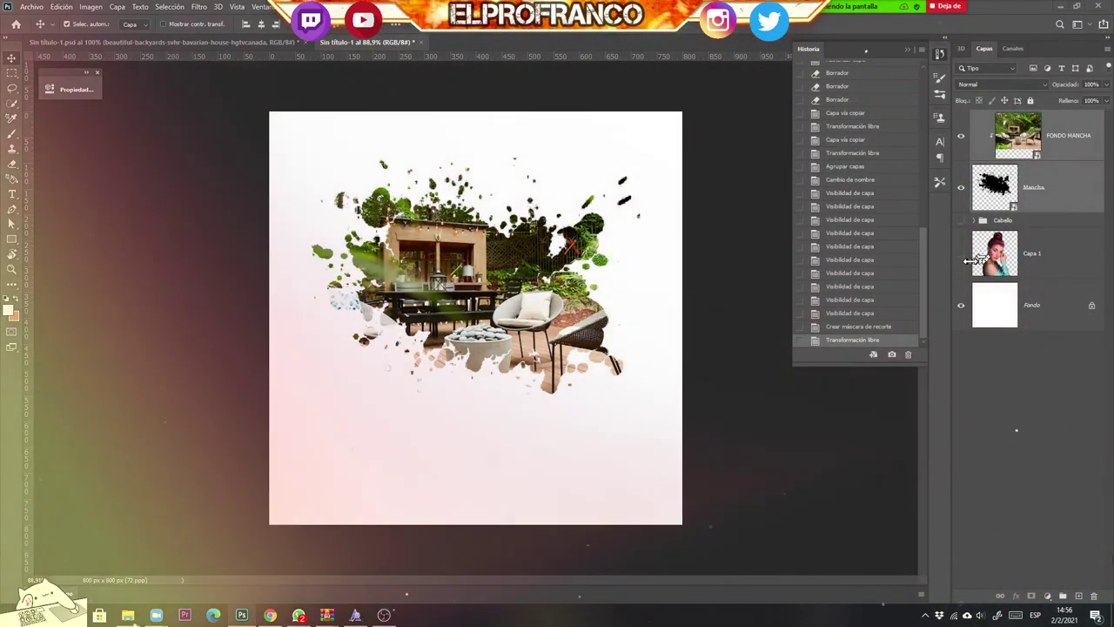
# Step: Show Capa 1 and move it to the top of the layer stack
pyautogui.click(961, 253)
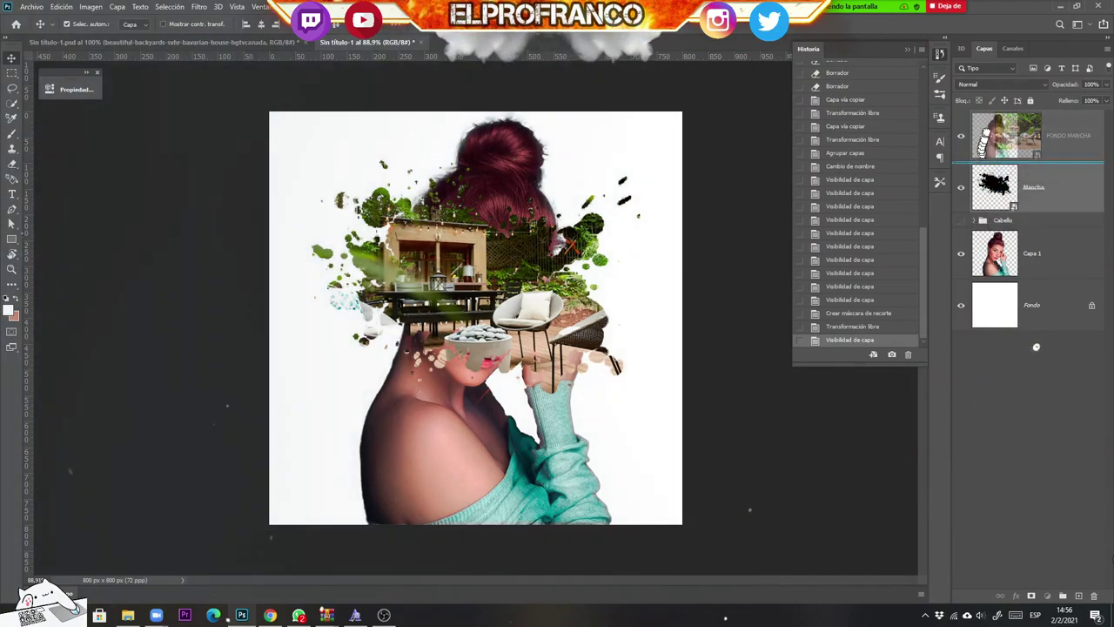
pyautogui.moveTo(995, 254); pyautogui.dragTo(991, 122)
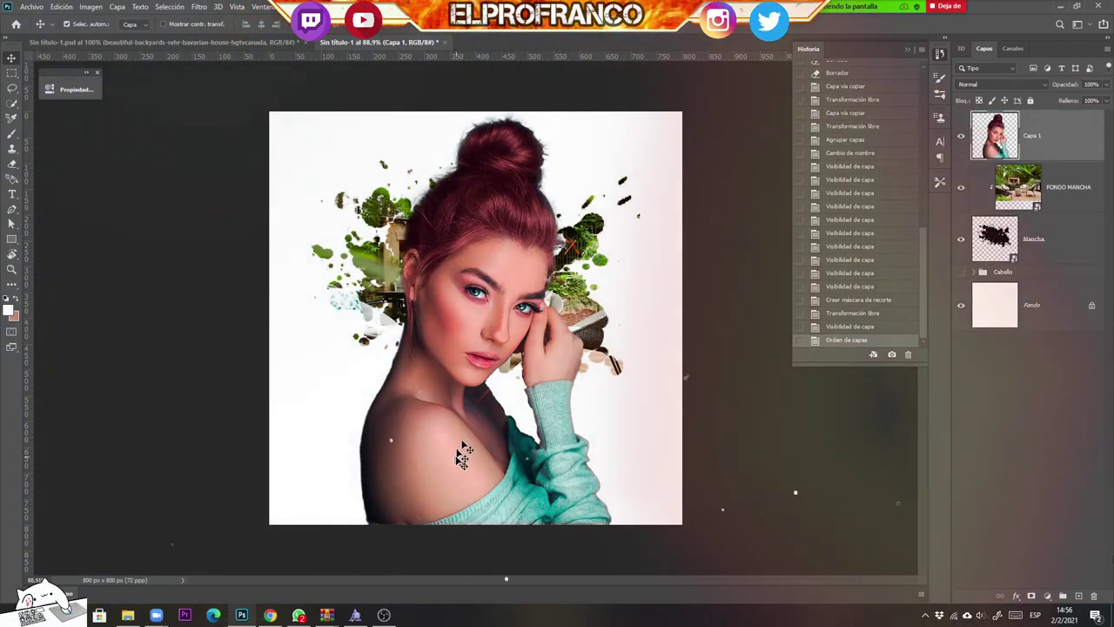
pyautogui.moveTo(463, 458); pyautogui.dragTo(471, 449)
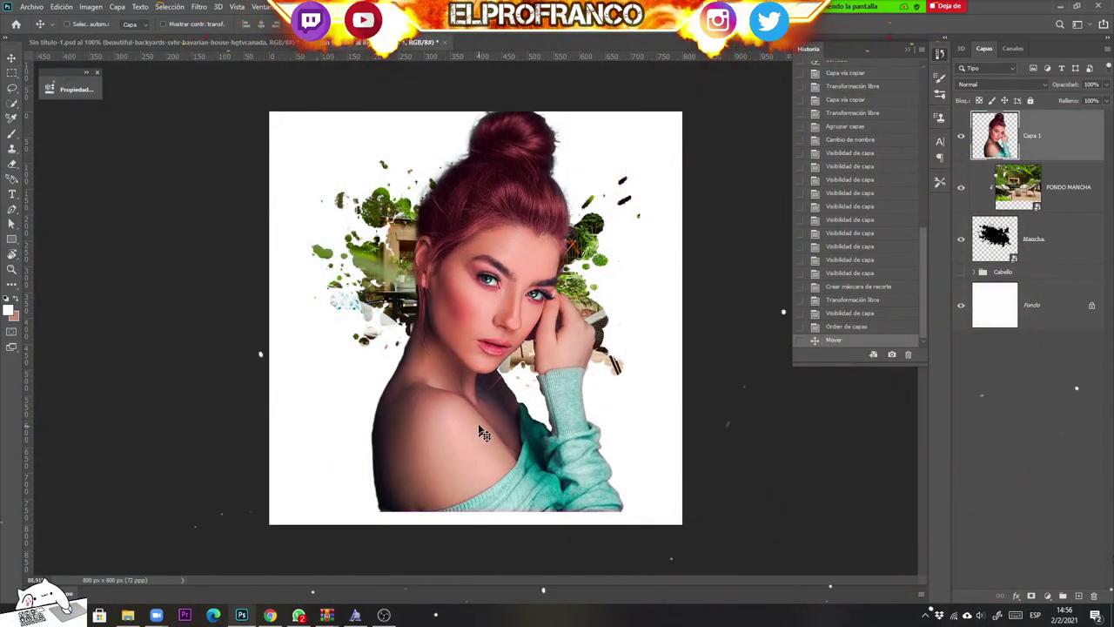
# Step: Shrink the woman to about 74% and reposition her over the splatter
pyautogui.hotkey('ctrl', 't')
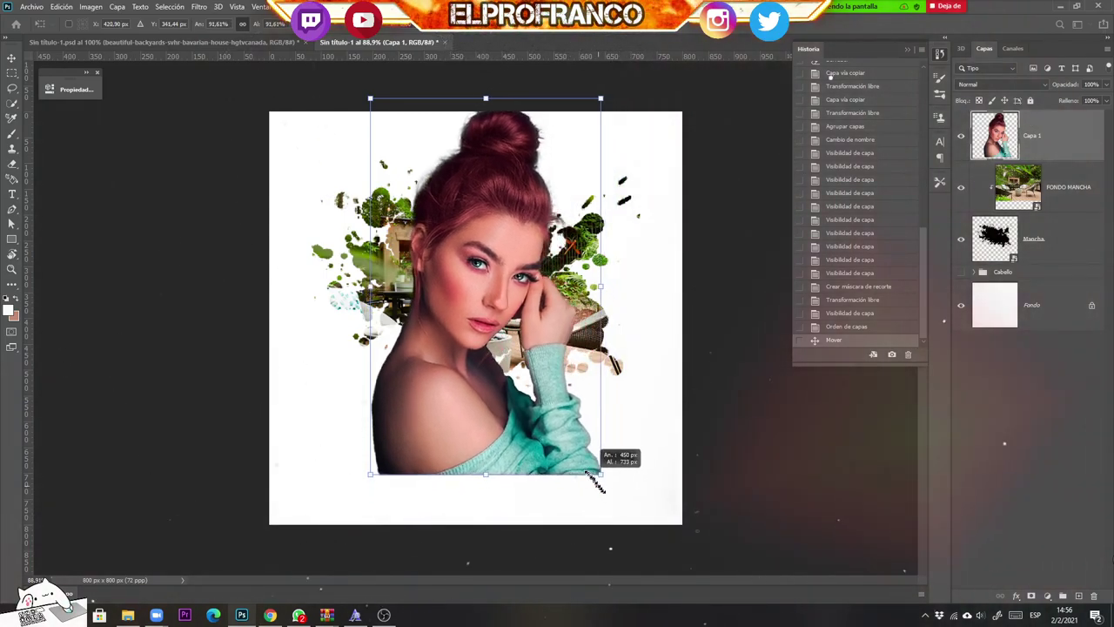
pyautogui.moveTo(617, 509); pyautogui.dragTo(553, 395)
pyautogui.moveTo(449, 342)
pyautogui.mouseDown()
pyautogui.moveTo(483, 387)
pyautogui.moveTo(501, 363)
pyautogui.mouseUp()
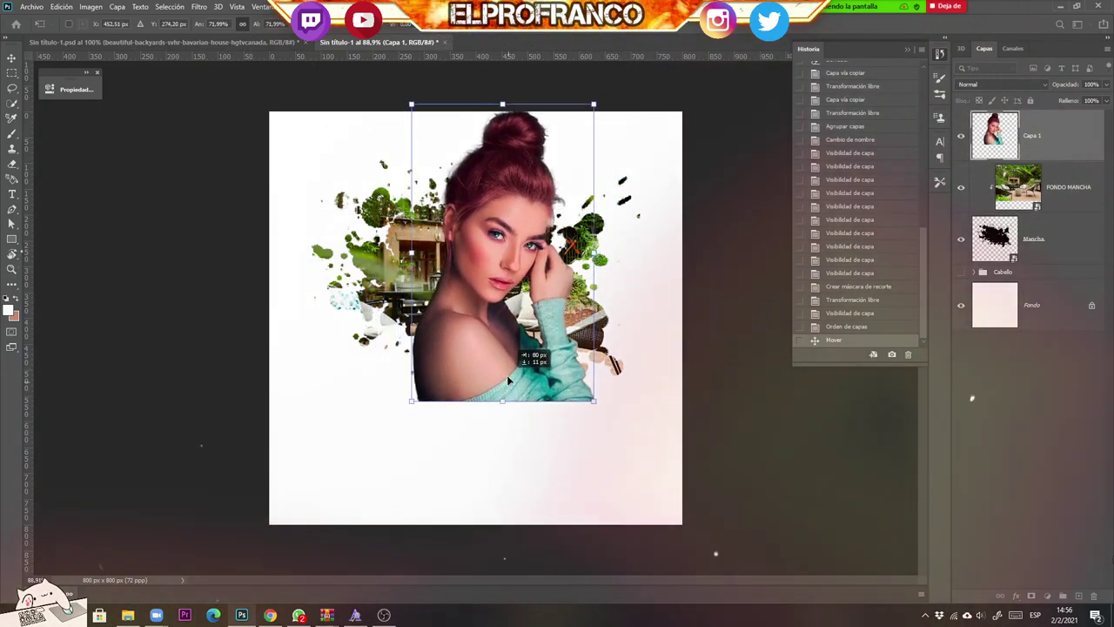
pyautogui.moveTo(594, 400)
pyautogui.mouseDown()
pyautogui.moveTo(600, 409)
pyautogui.moveTo(523, 391)
pyautogui.mouseUp()
pyautogui.press('Return')
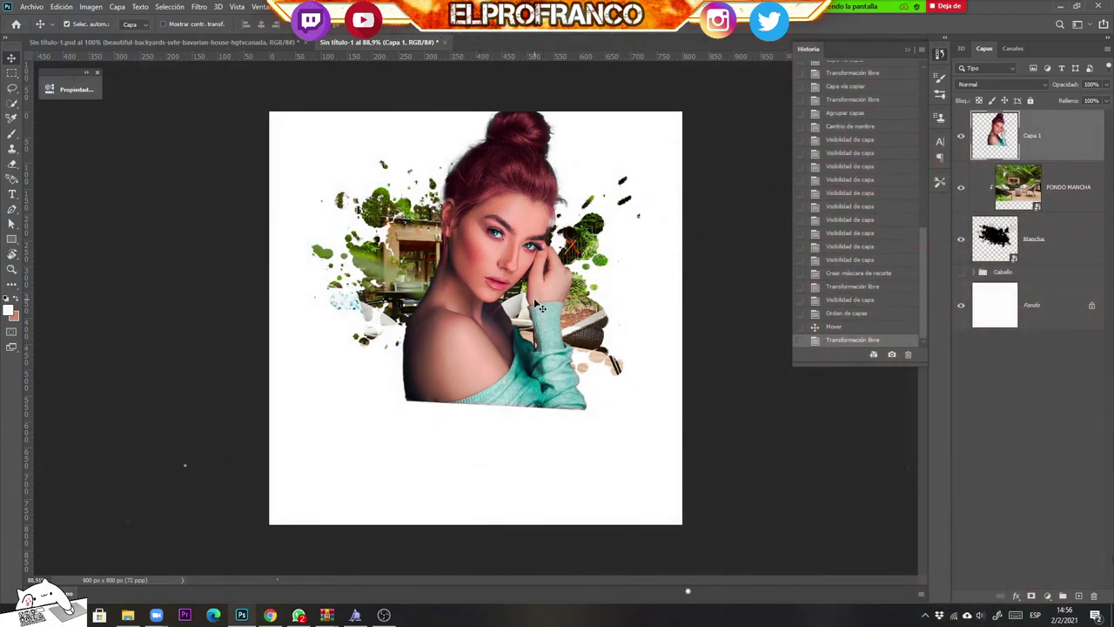
pyautogui.click(134, 43)
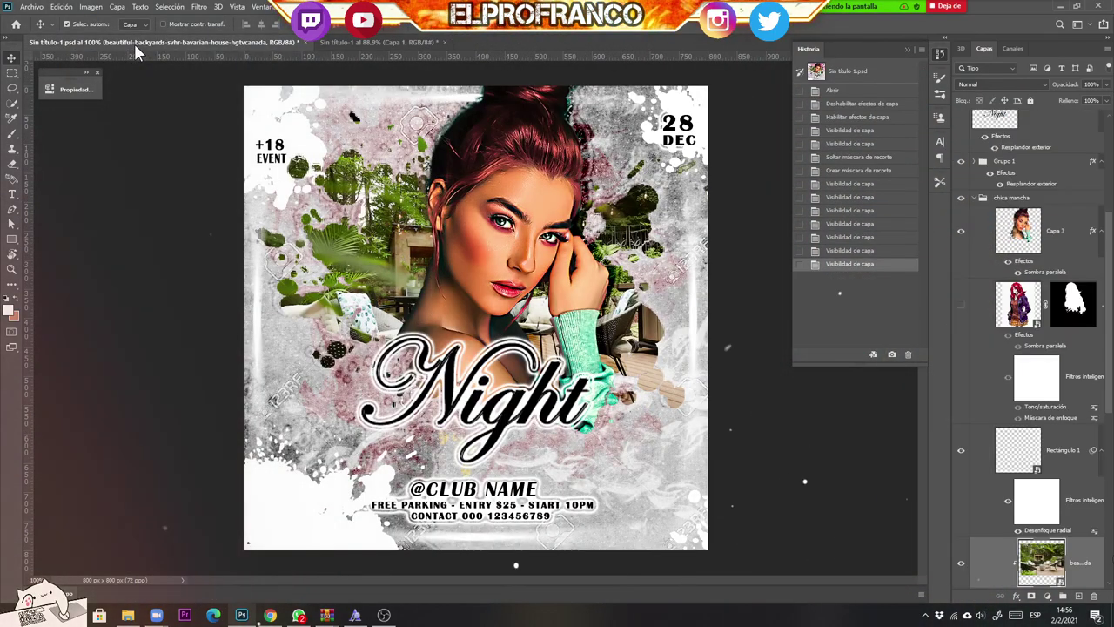
# Step: Show the Cabello group, move it to the top, and merge it with the woman layer
pyautogui.click(374, 42)
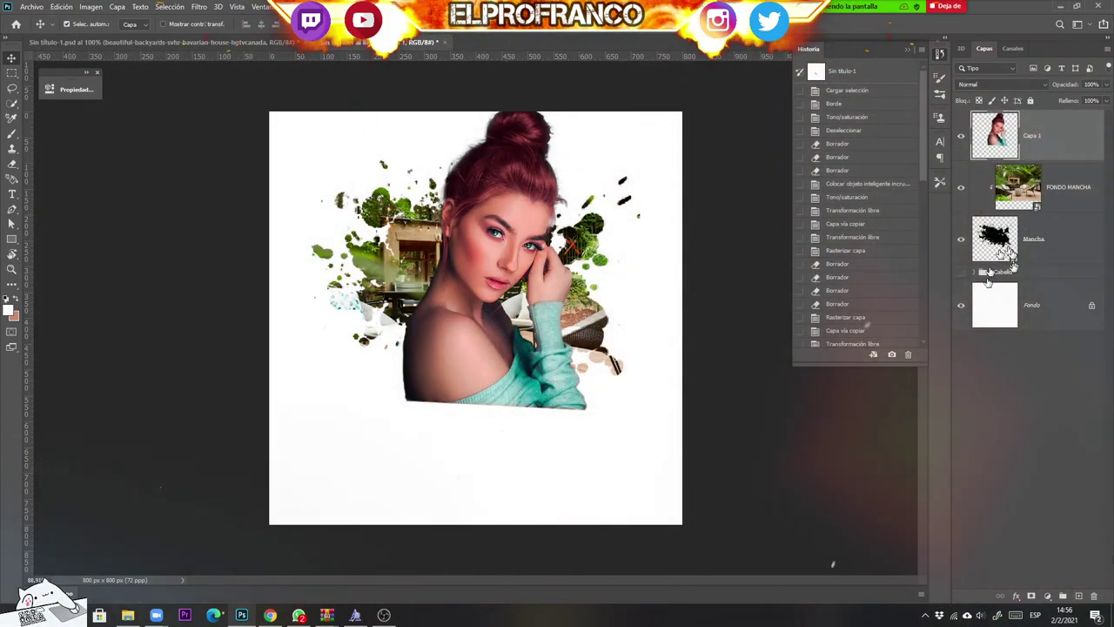
pyautogui.moveTo(988, 275); pyautogui.dragTo(992, 277)
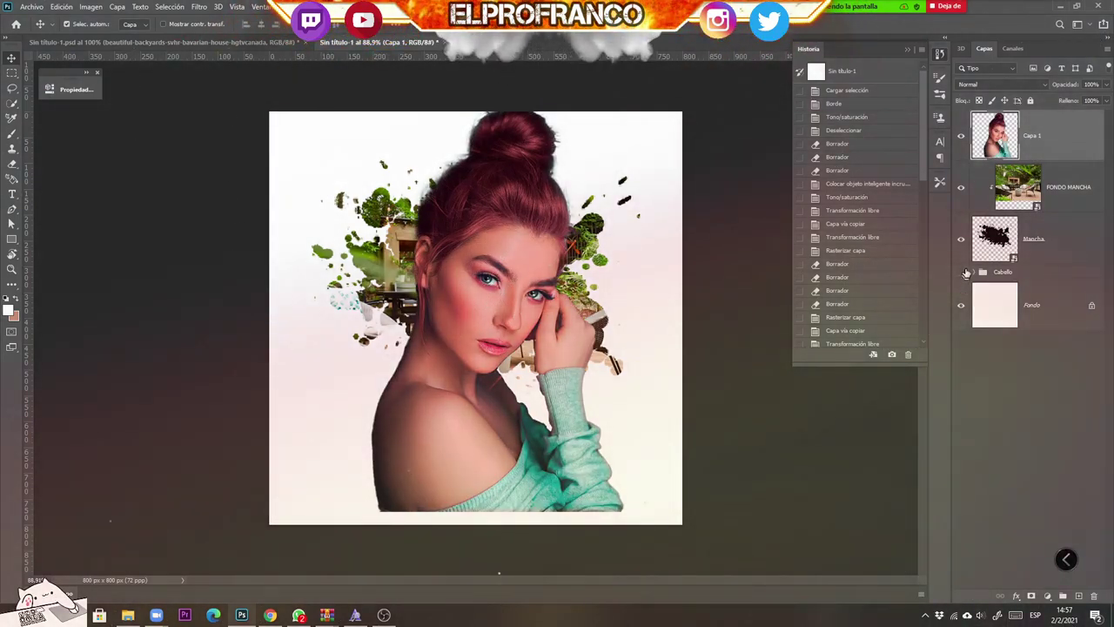
pyautogui.click(961, 272)
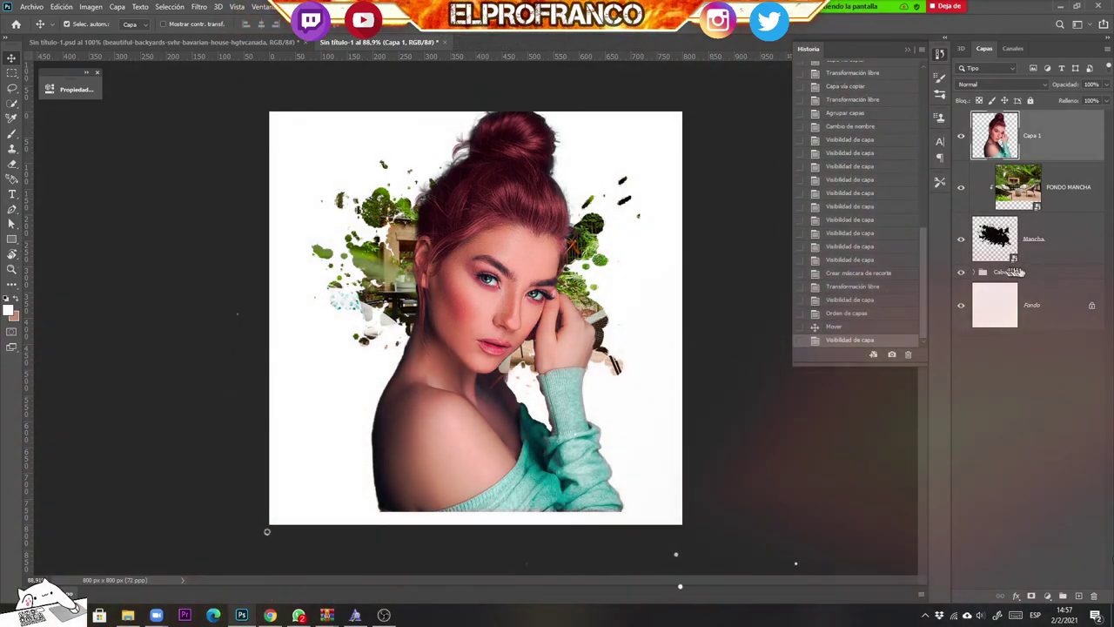
pyautogui.moveTo(1031, 122); pyautogui.dragTo(1034, 124)
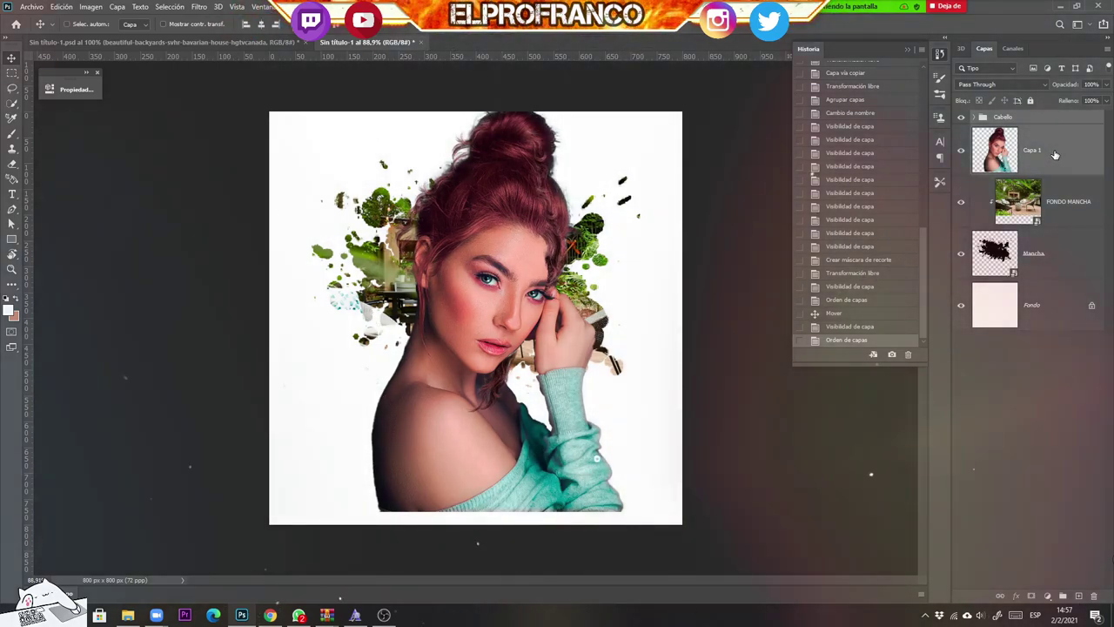
pyautogui.hotkey('ctrl', 'e')
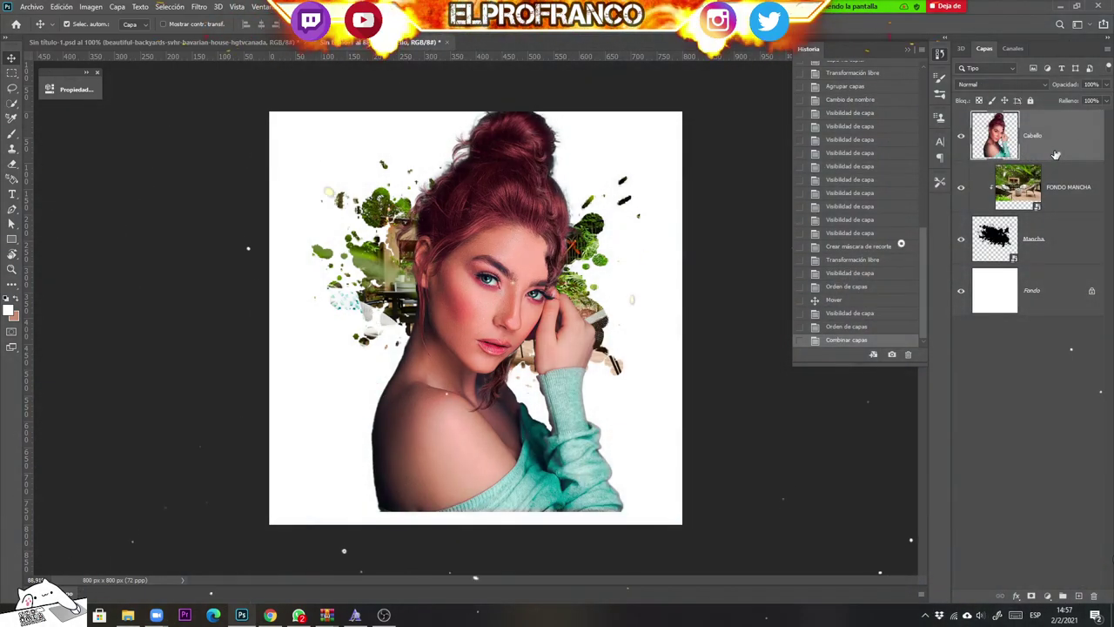
# Step: Shrink the merged Cabello layer and move it right and down over the splatter
pyautogui.hotkey('ctrl', 't')
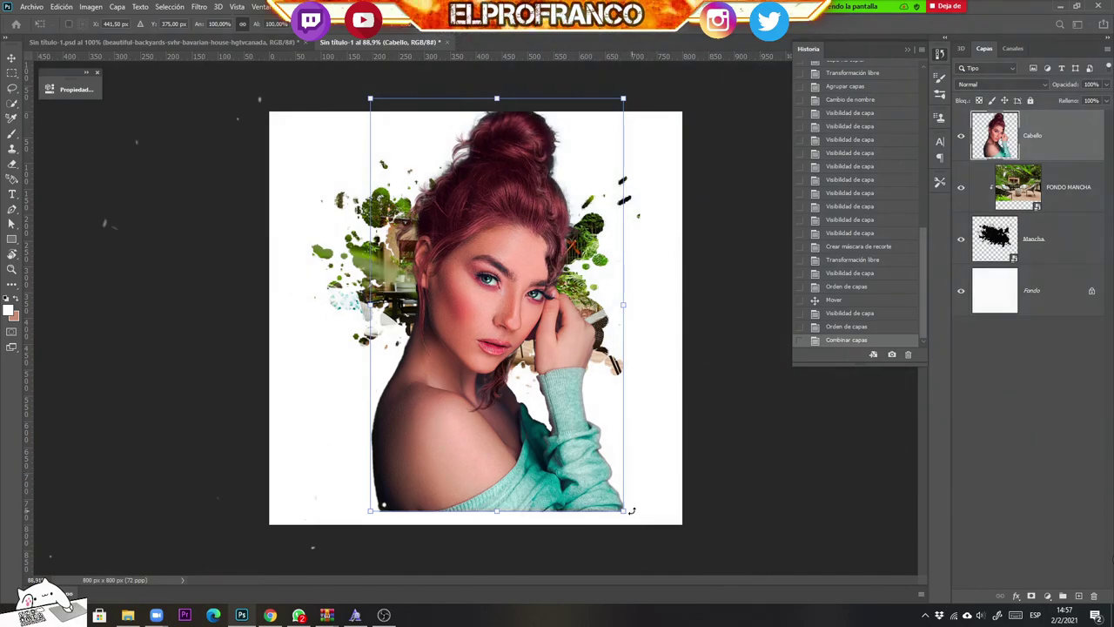
pyautogui.moveTo(623, 513); pyautogui.dragTo(534, 380)
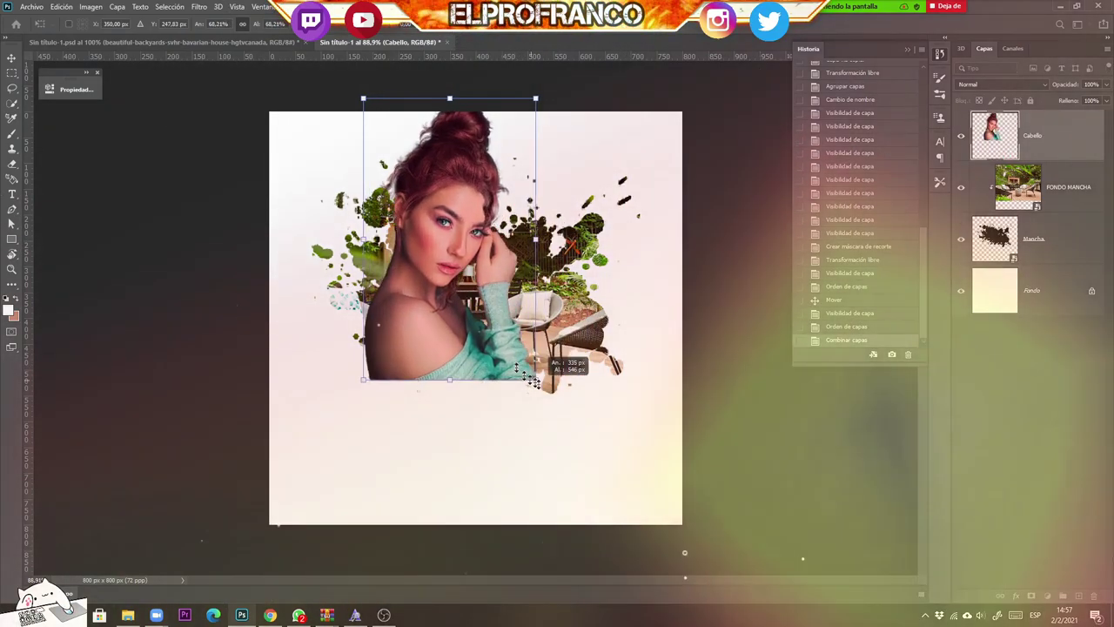
pyautogui.moveTo(439, 365); pyautogui.dragTo(477, 371)
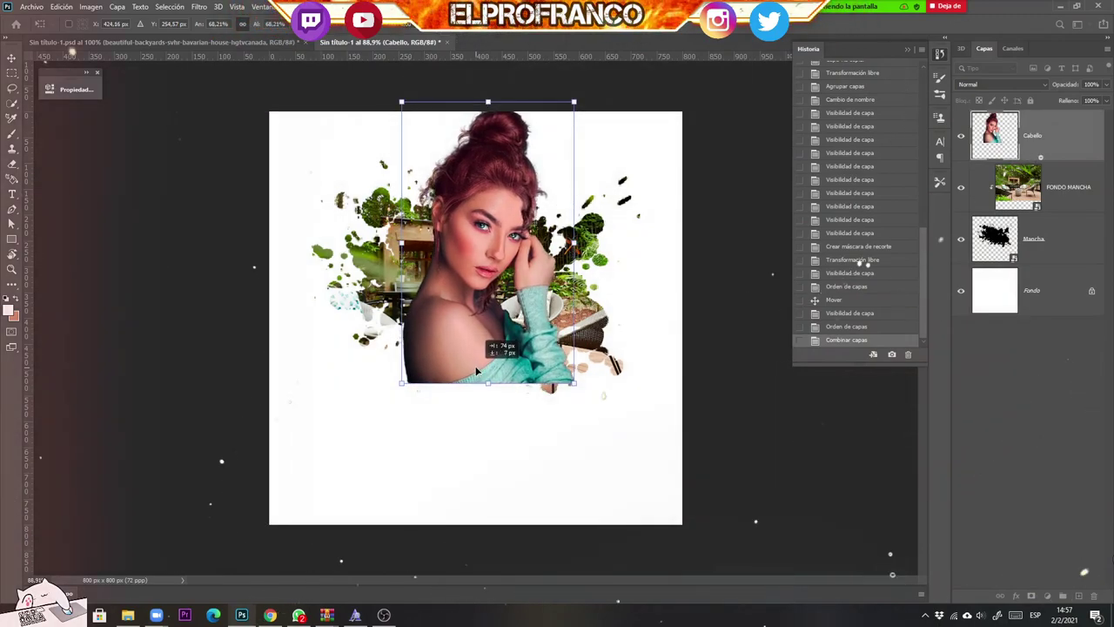
pyautogui.press('Return')
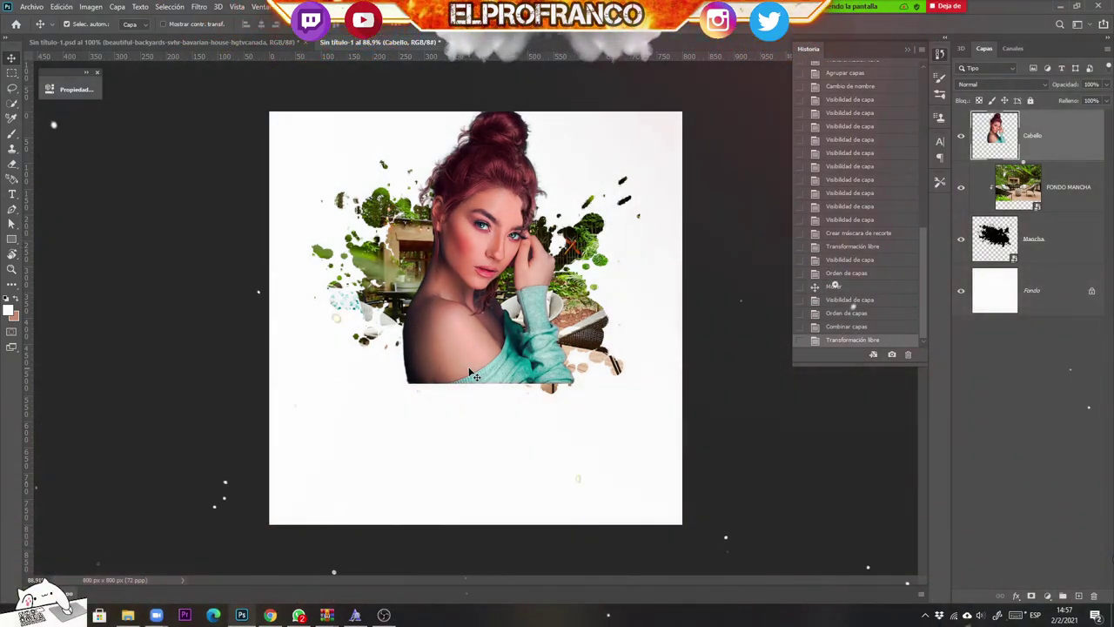
pyautogui.click(233, 41)
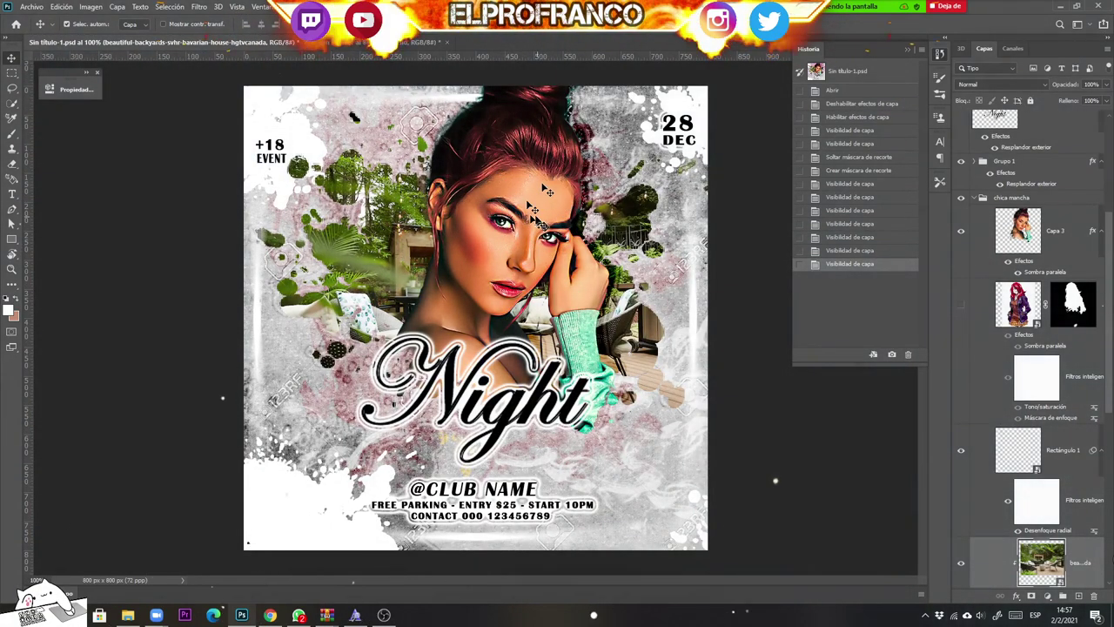
pyautogui.click(376, 42)
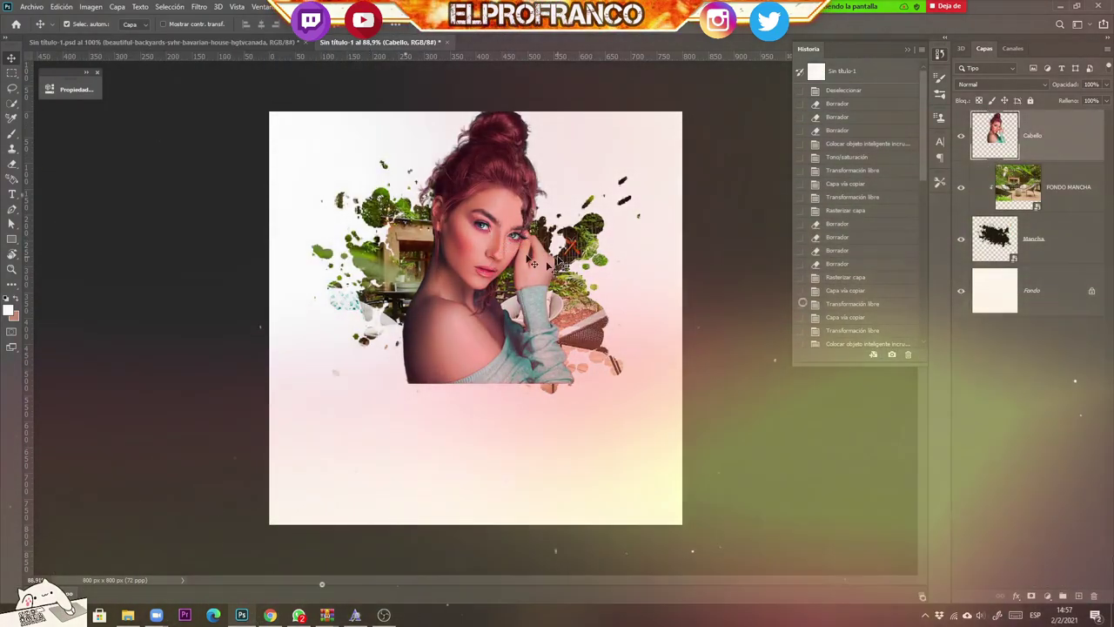
# Step: View the canvas at 100% and turn off the merged Cabello layer's visibility
pyautogui.hotkey('ctrl', '+')
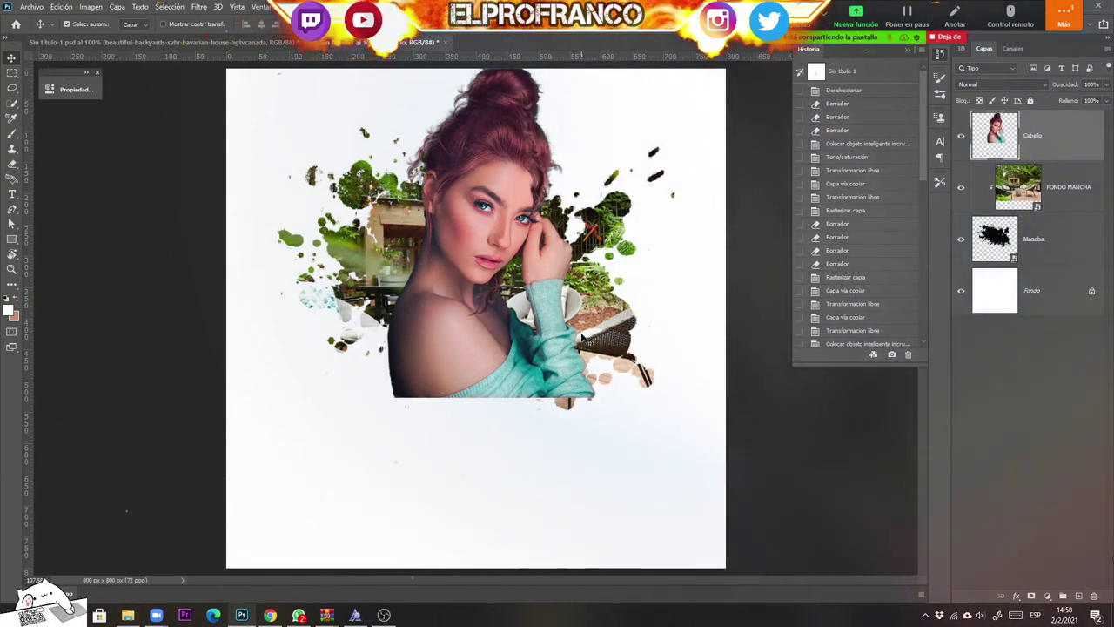
pyautogui.click(1099, 22)
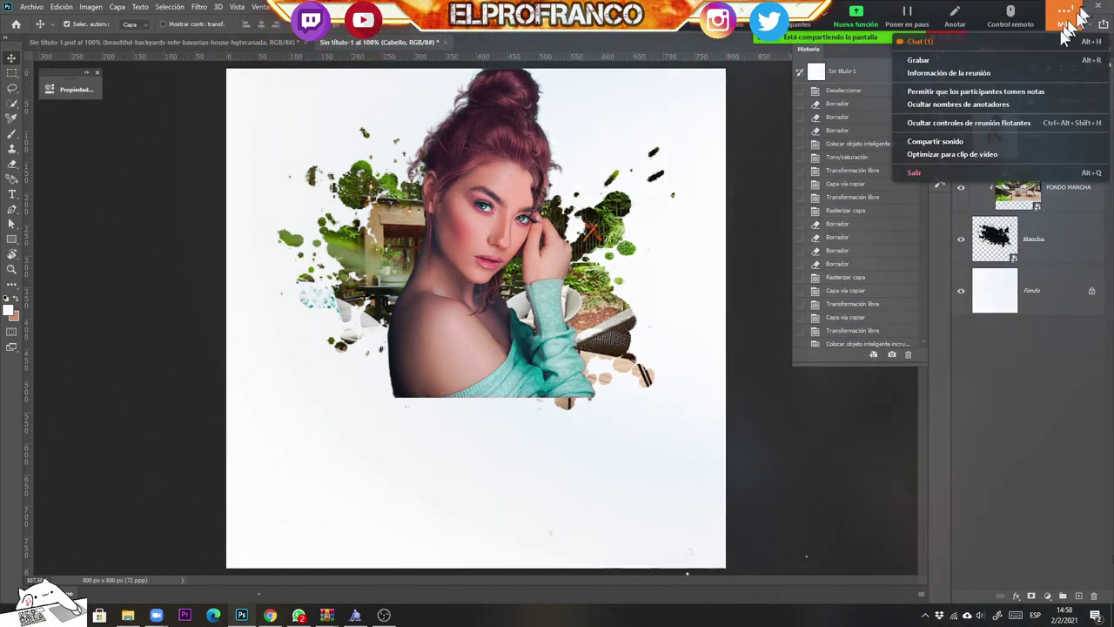
pyautogui.click(914, 39)
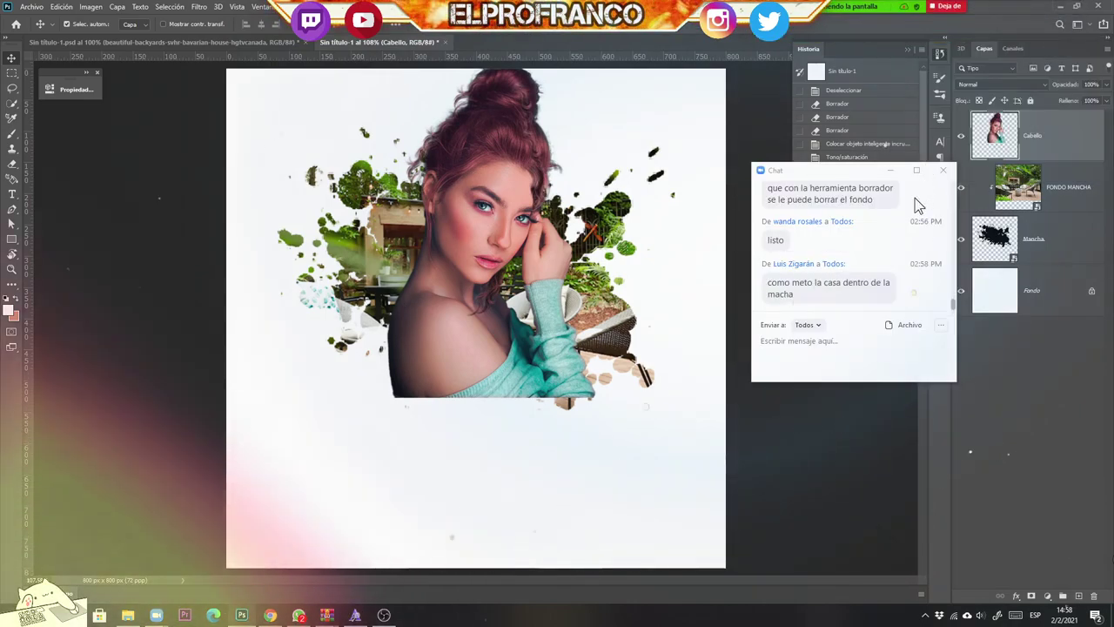
pyautogui.click(900, 176)
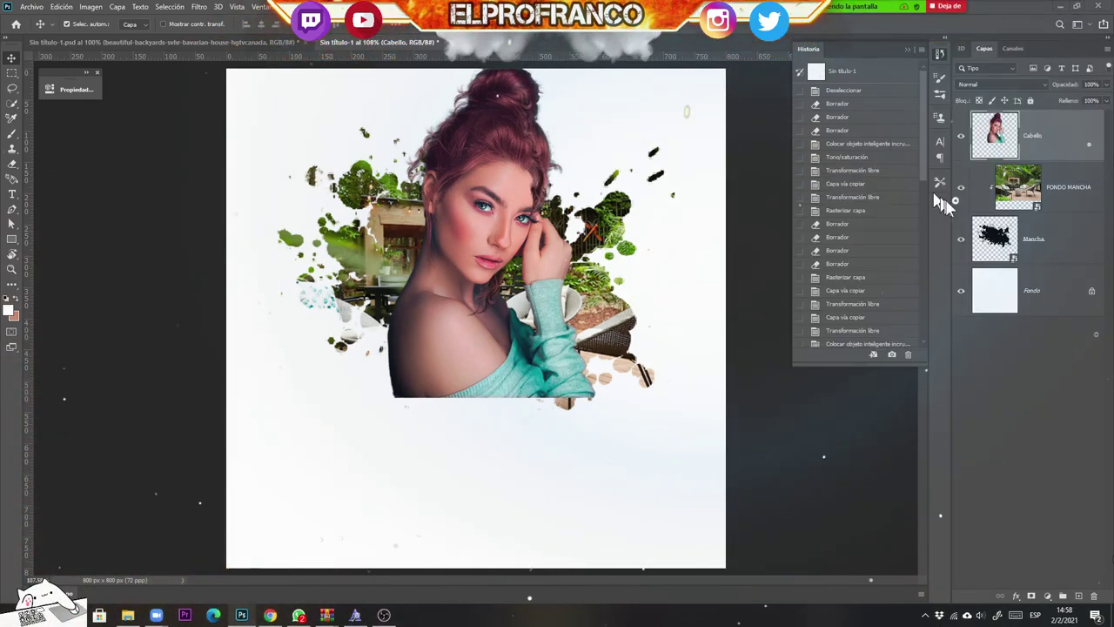
pyautogui.click(961, 135)
# Step: Select Mancha and draw Zoom annotation arrows pointing at the Mancha and FONDO MANCHA layers
pyautogui.click(1035, 239)
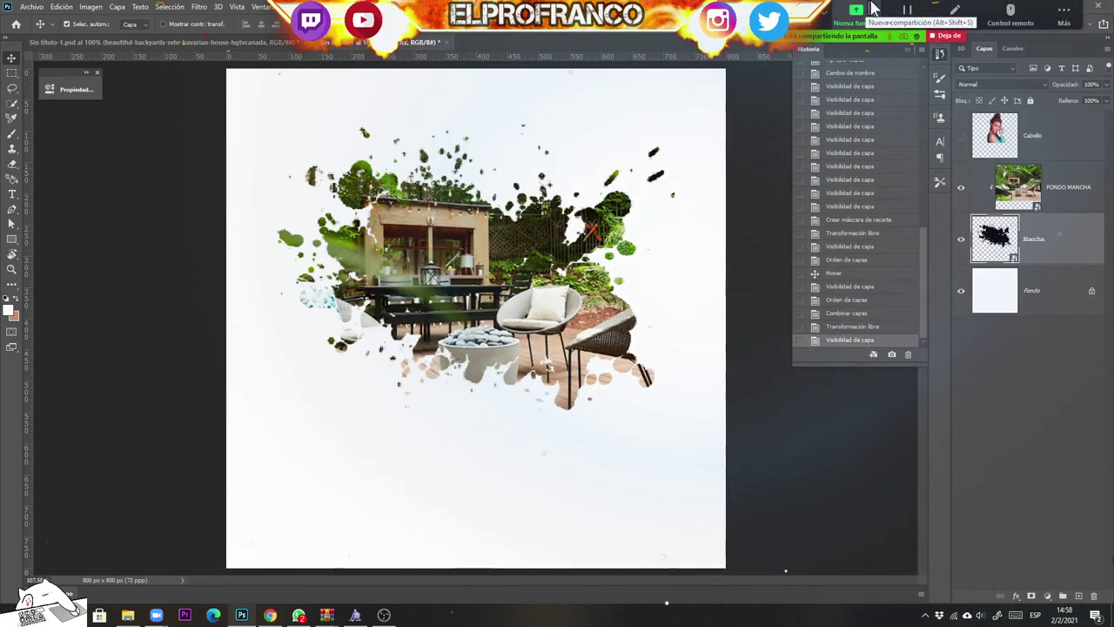
pyautogui.click(954, 13)
pyautogui.click(466, 67)
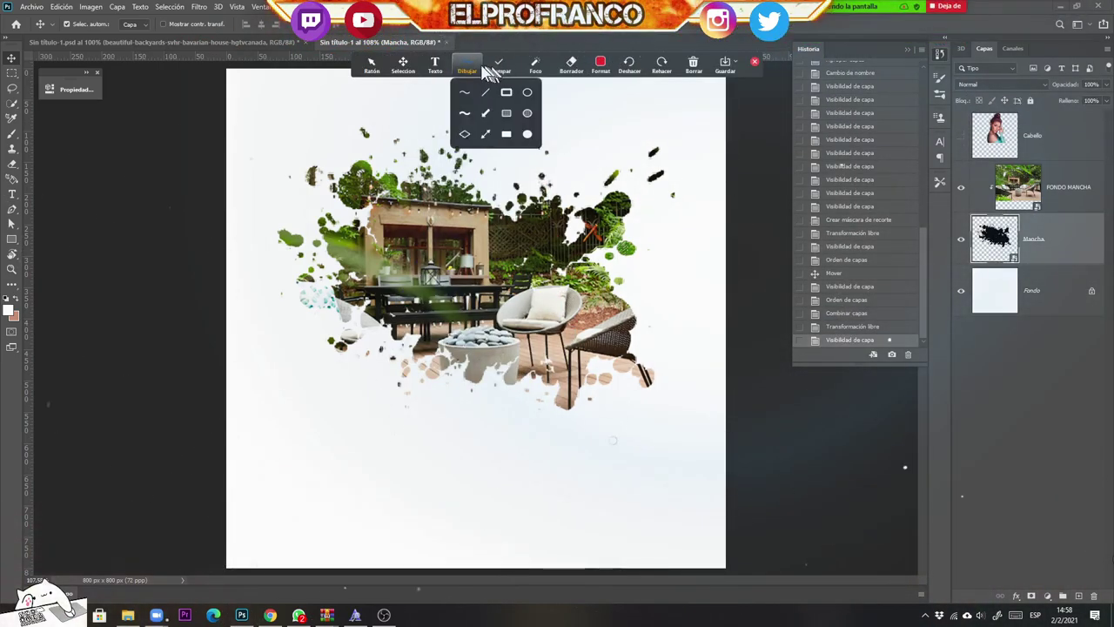
pyautogui.click(485, 103)
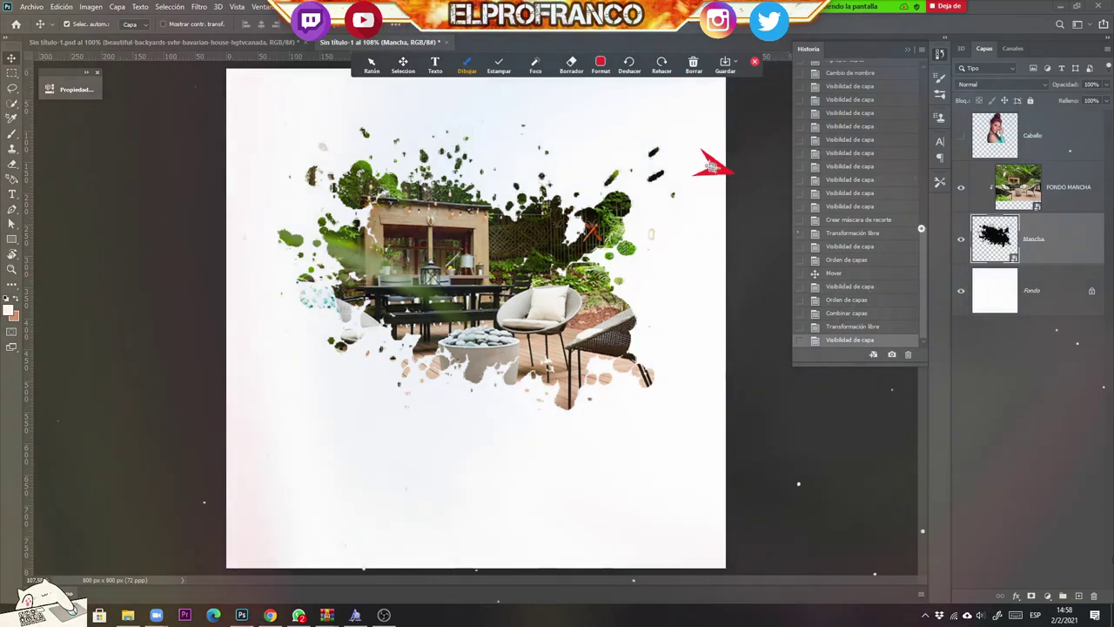
pyautogui.moveTo(708, 165); pyautogui.dragTo(949, 243)
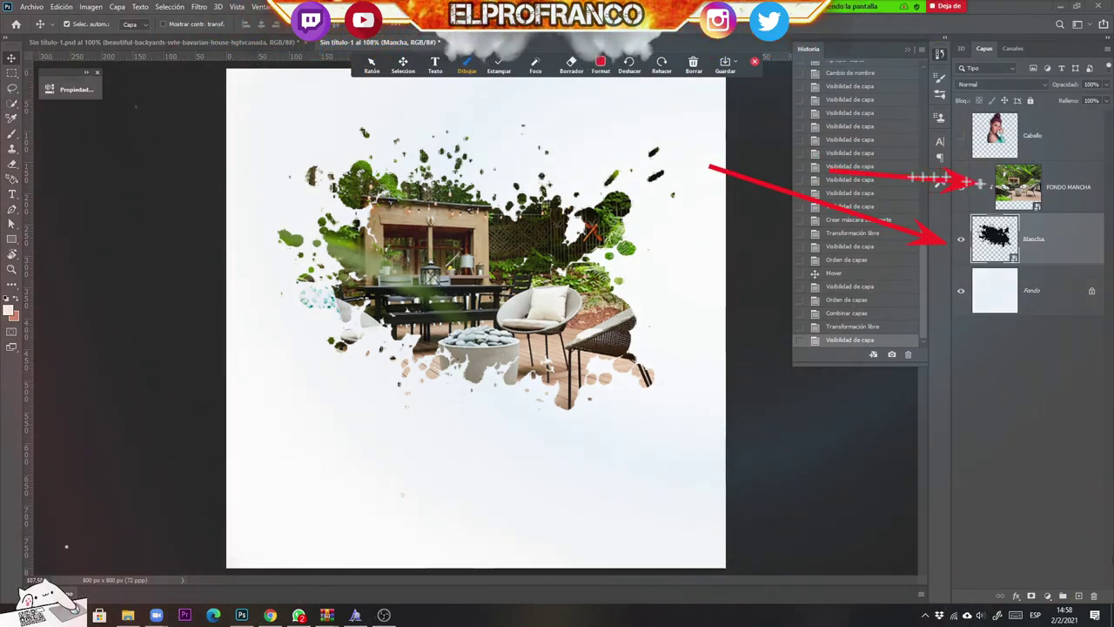
pyautogui.moveTo(981, 183); pyautogui.dragTo(981, 177)
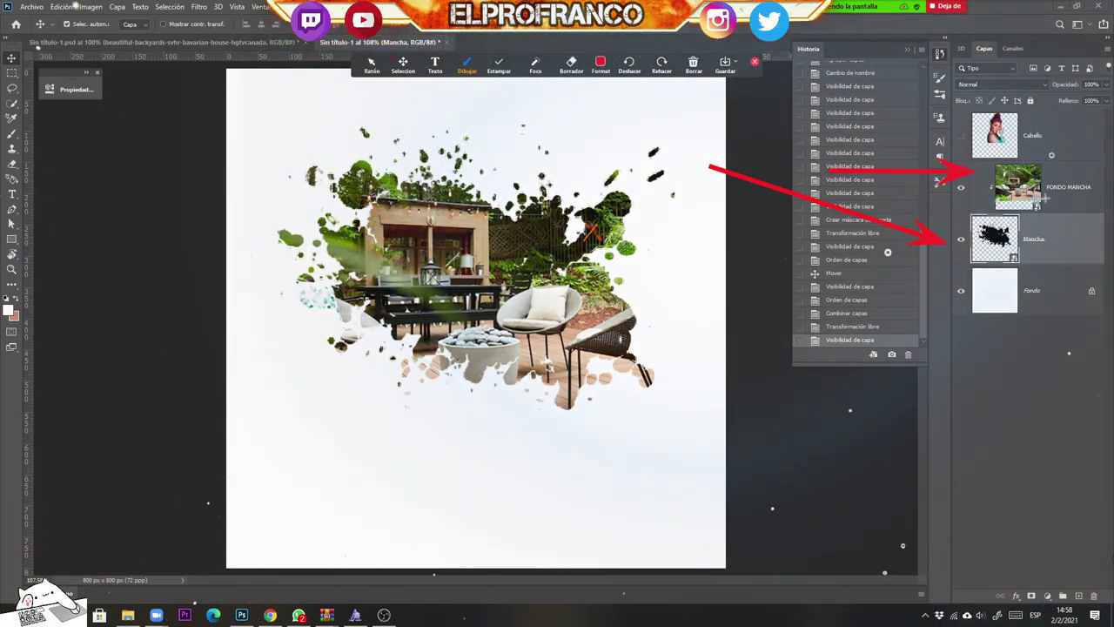
pyautogui.press('Escape')
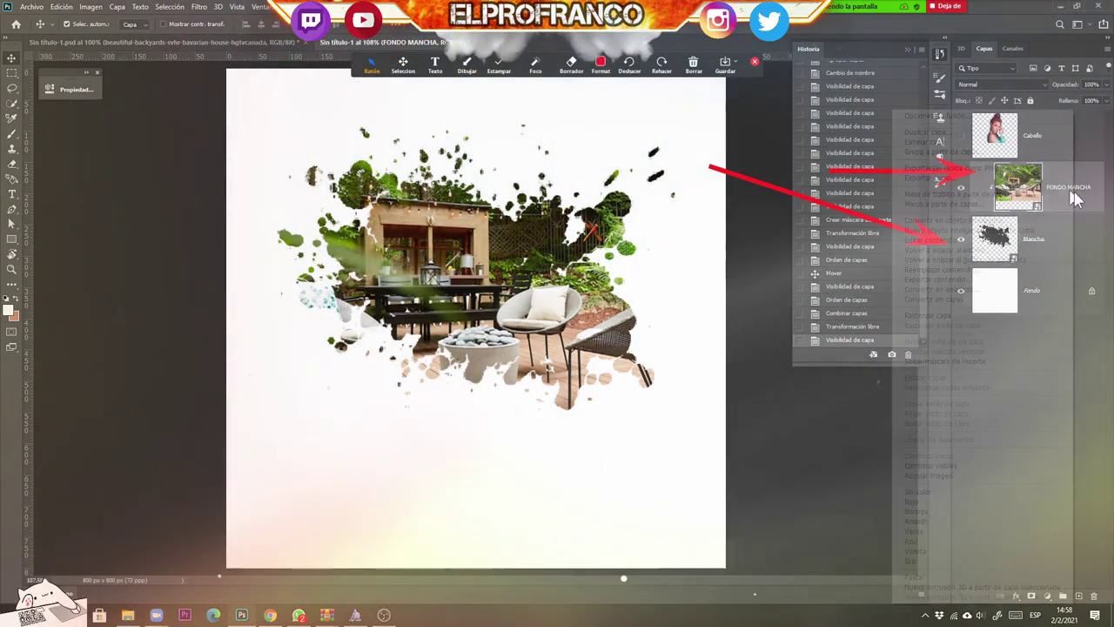
pyautogui.rightClick(1071, 187)
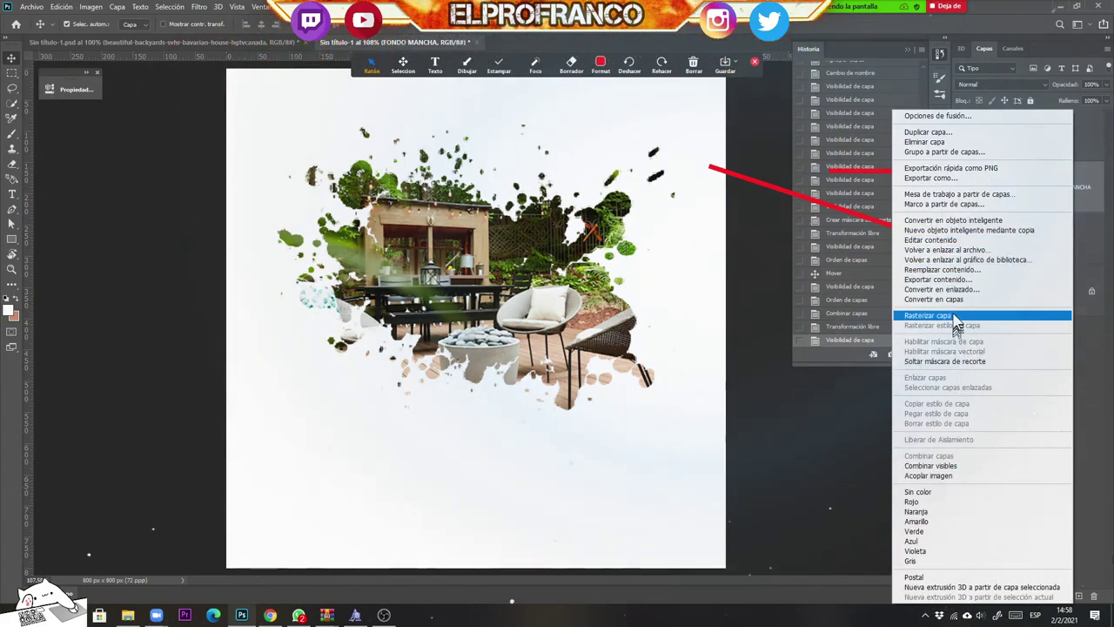
pyautogui.click(1087, 196)
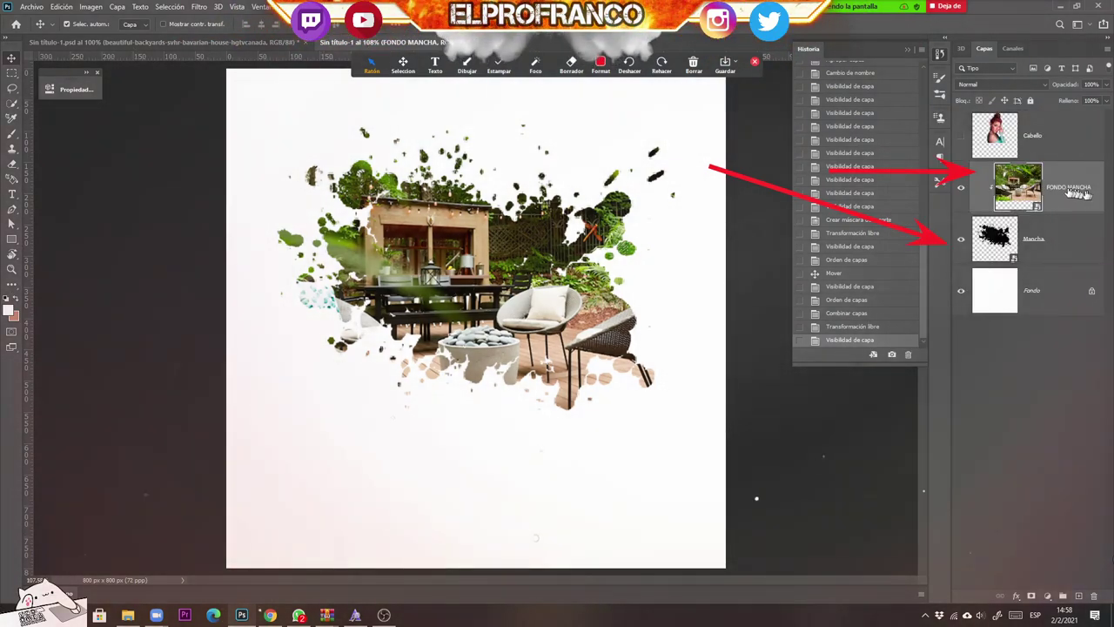
# Step: Dismiss the open menu and Zoom chat, then turn the Cabello layer's visibility back on
pyautogui.click(91, 8)
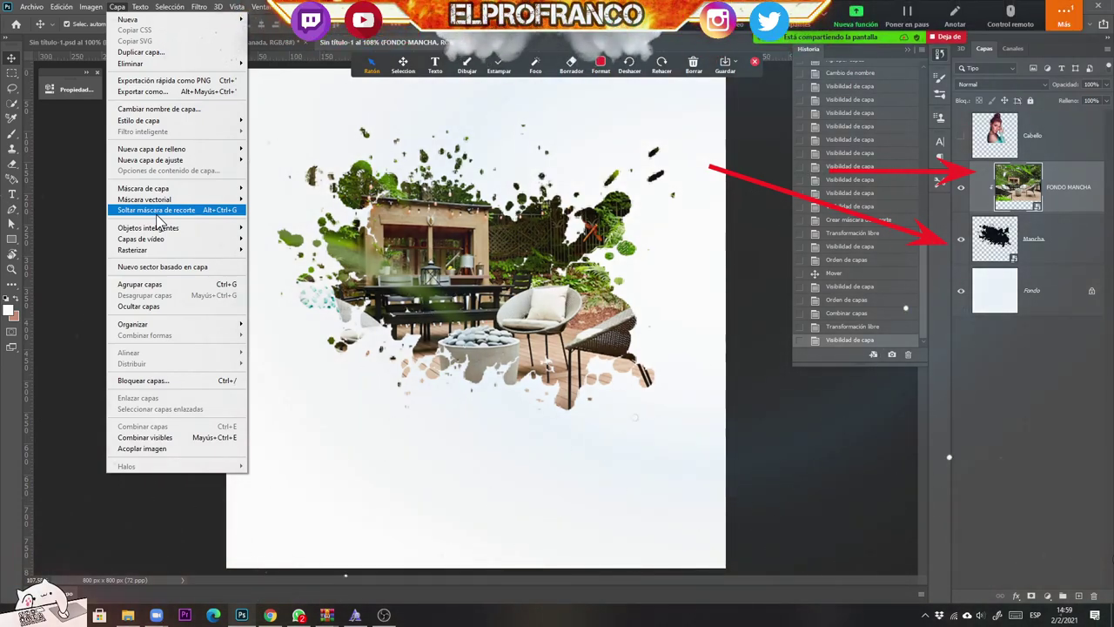
pyautogui.click(1063, 16)
pyautogui.click(1064, 15)
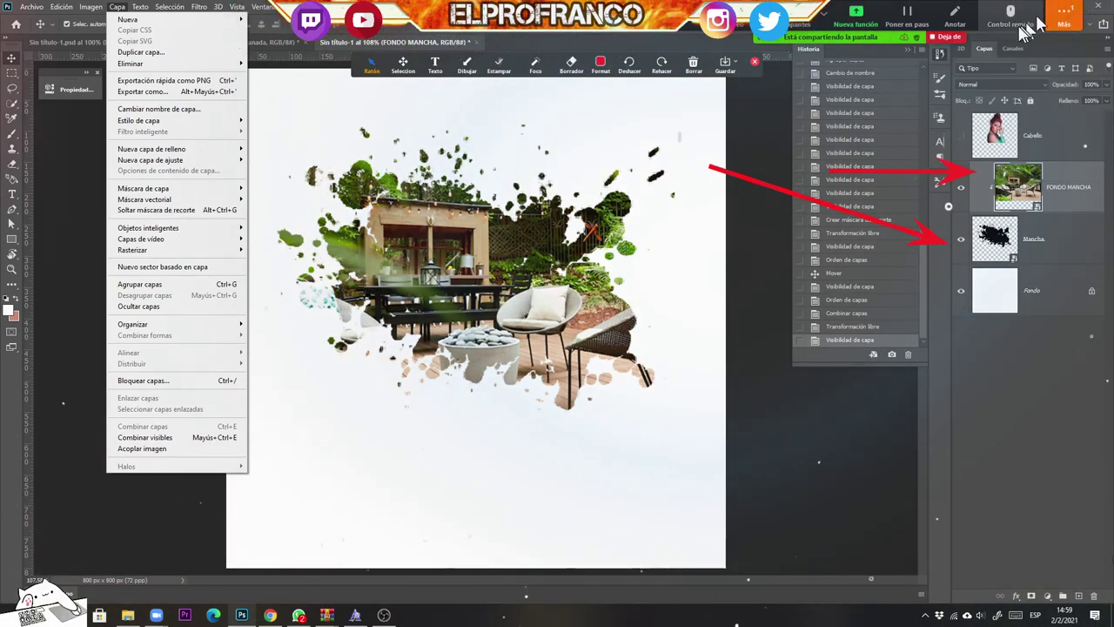
pyautogui.click(1063, 16)
pyautogui.click(1060, 54)
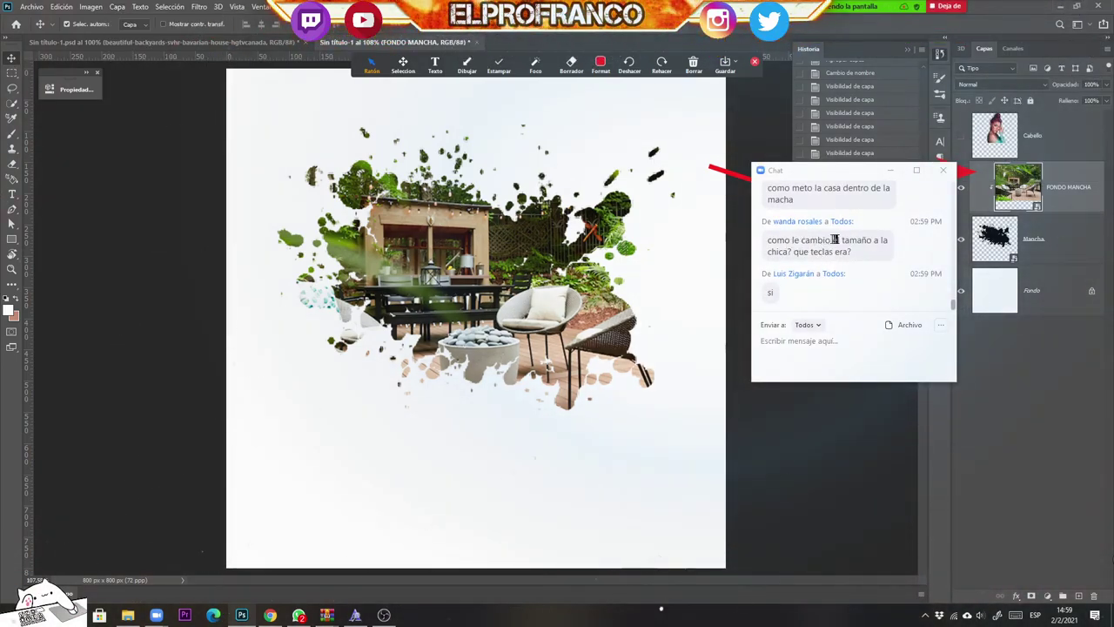
pyautogui.click(891, 172)
pyautogui.click(961, 135)
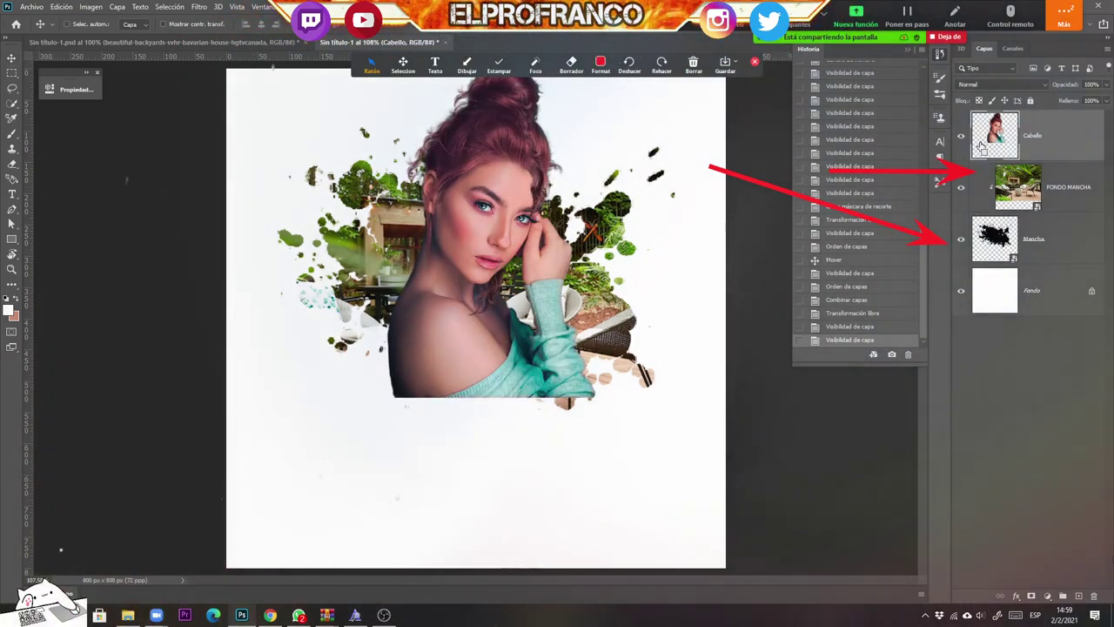
# Step: Scale the woman on the Cabello layer slightly smaller and clear the old screen annotations
pyautogui.hotkey('ctrl', 't')
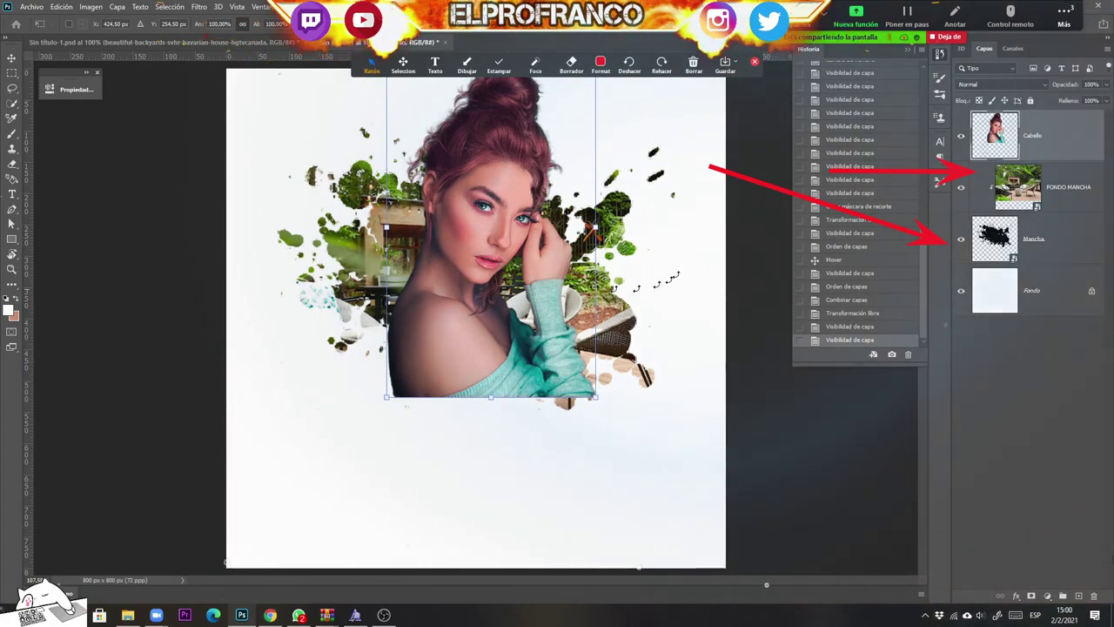
pyautogui.moveTo(599, 400); pyautogui.dragTo(590, 396)
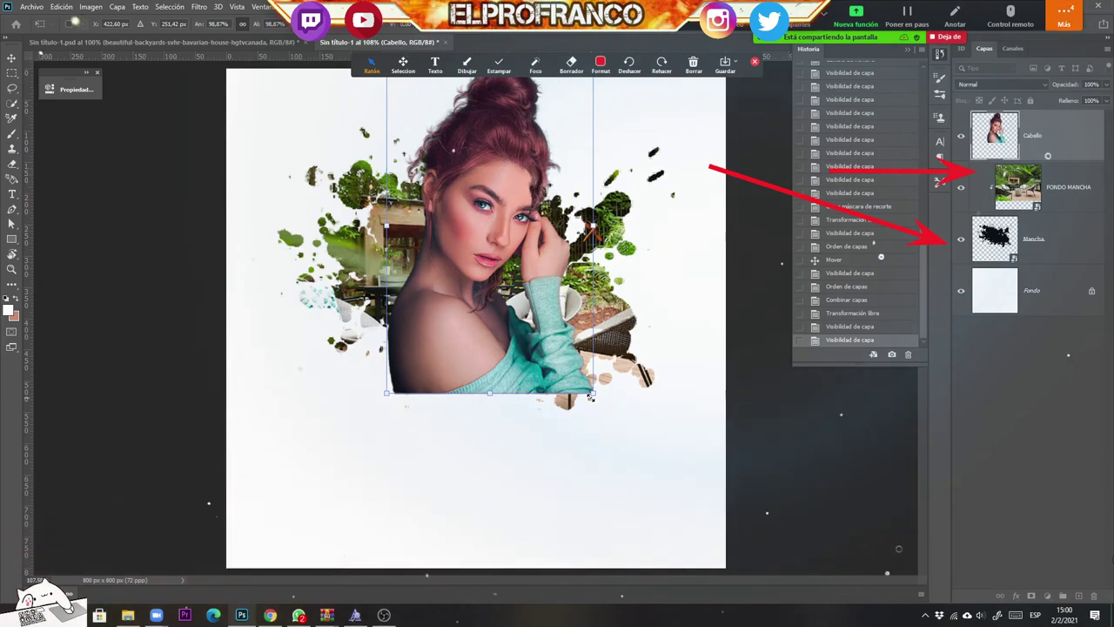
pyautogui.click(729, 35)
pyautogui.click(694, 65)
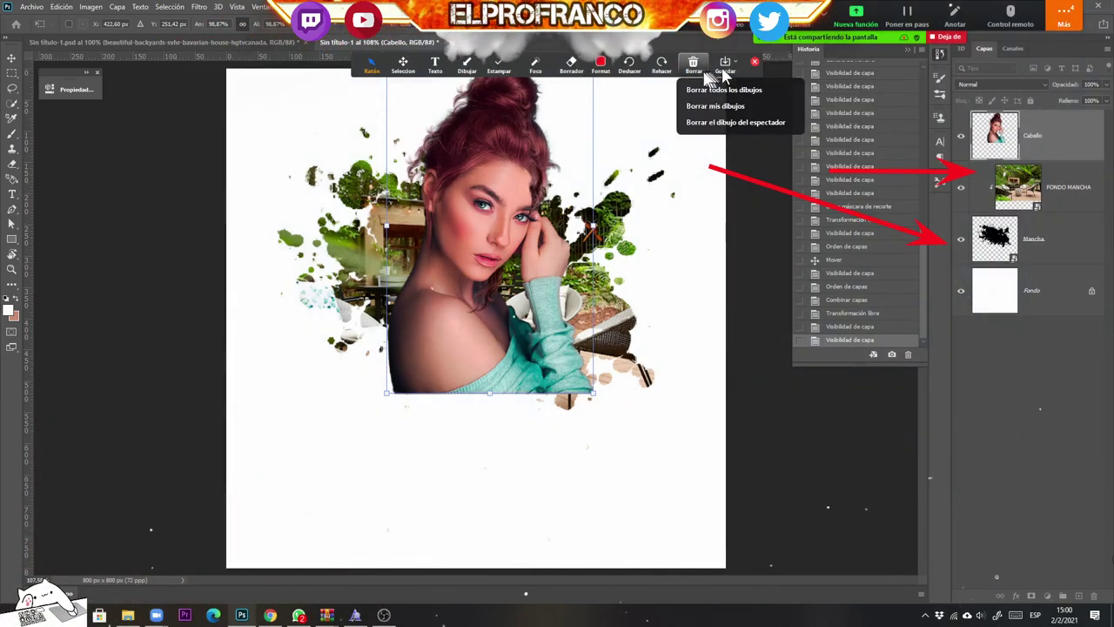
pyautogui.click(710, 106)
# Step: Draw an on-screen arrow at the Cabello layer with a short text note, then erase the annotations
pyautogui.click(477, 71)
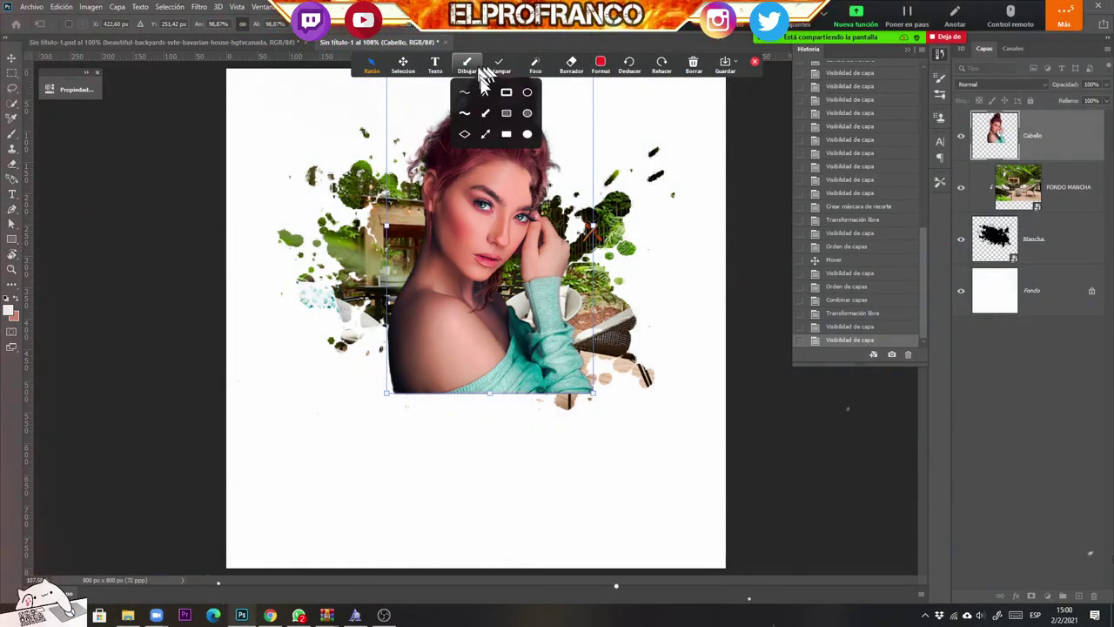
pyautogui.click(485, 114)
pyautogui.moveTo(785, 274); pyautogui.dragTo(968, 162)
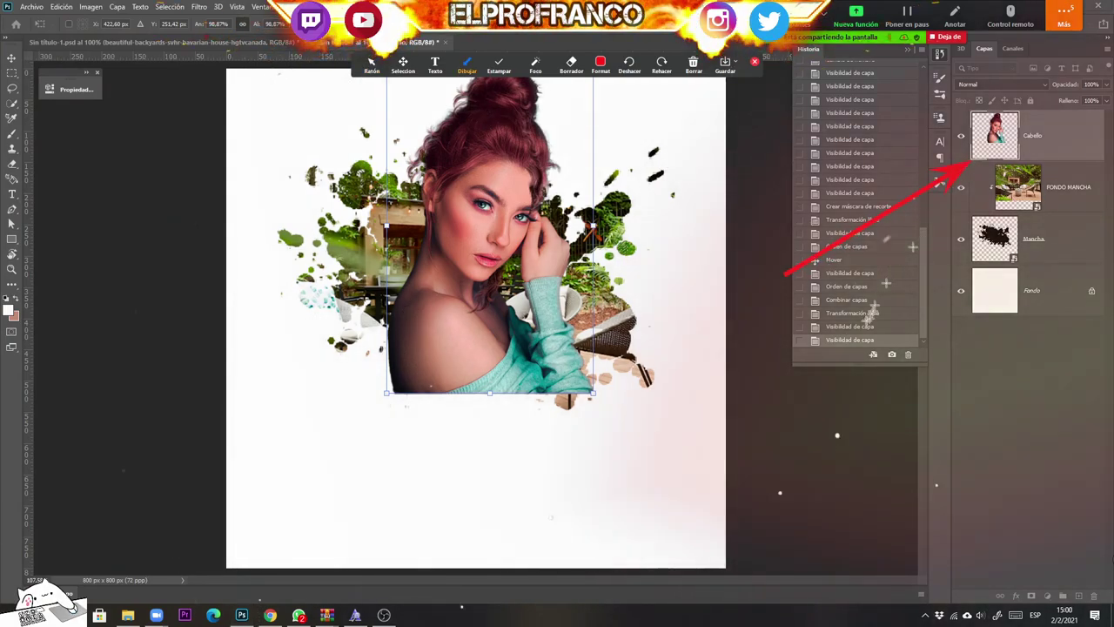
pyautogui.click(435, 66)
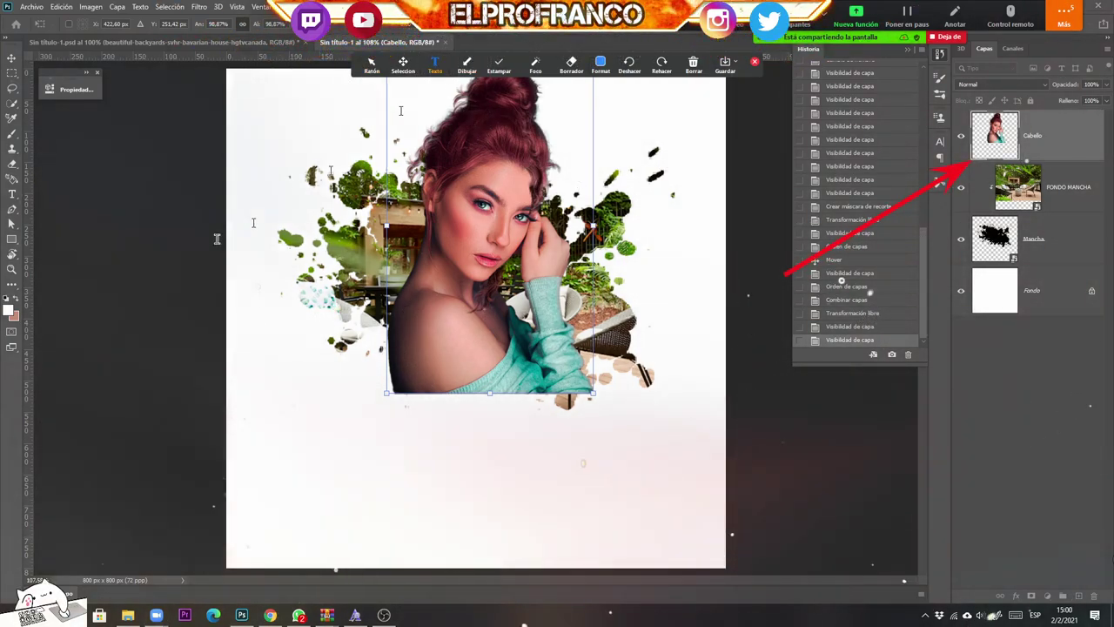
pyautogui.click(221, 235)
pyautogui.write('contort')
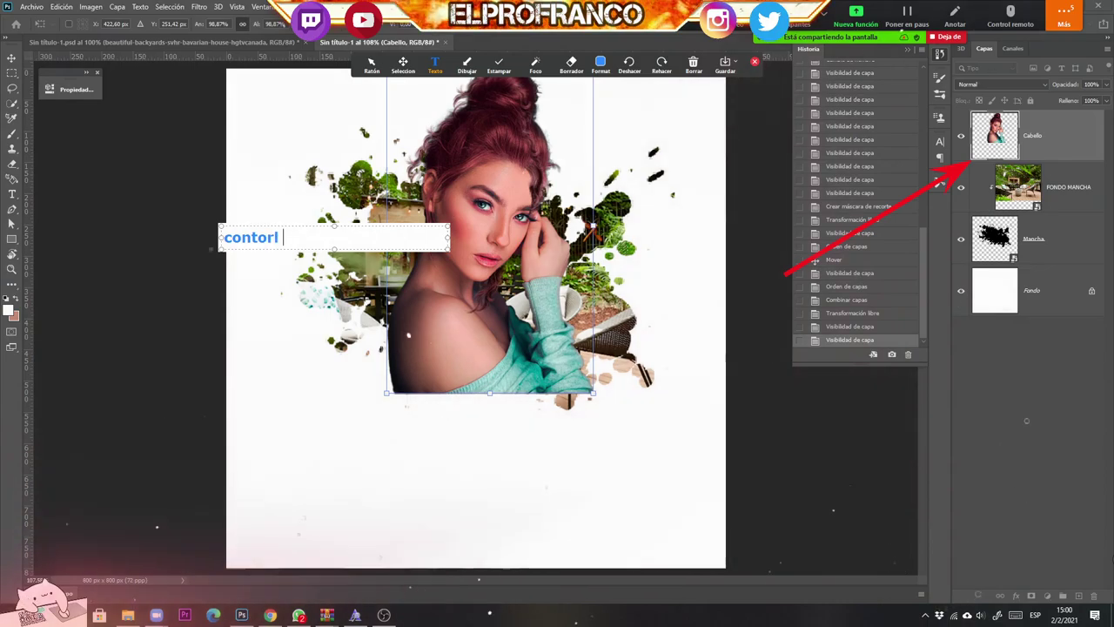
pyautogui.press('BackSpace')
pyautogui.press('BackSpace')
pyautogui.press('BackSpace')
pyautogui.write('rol t')
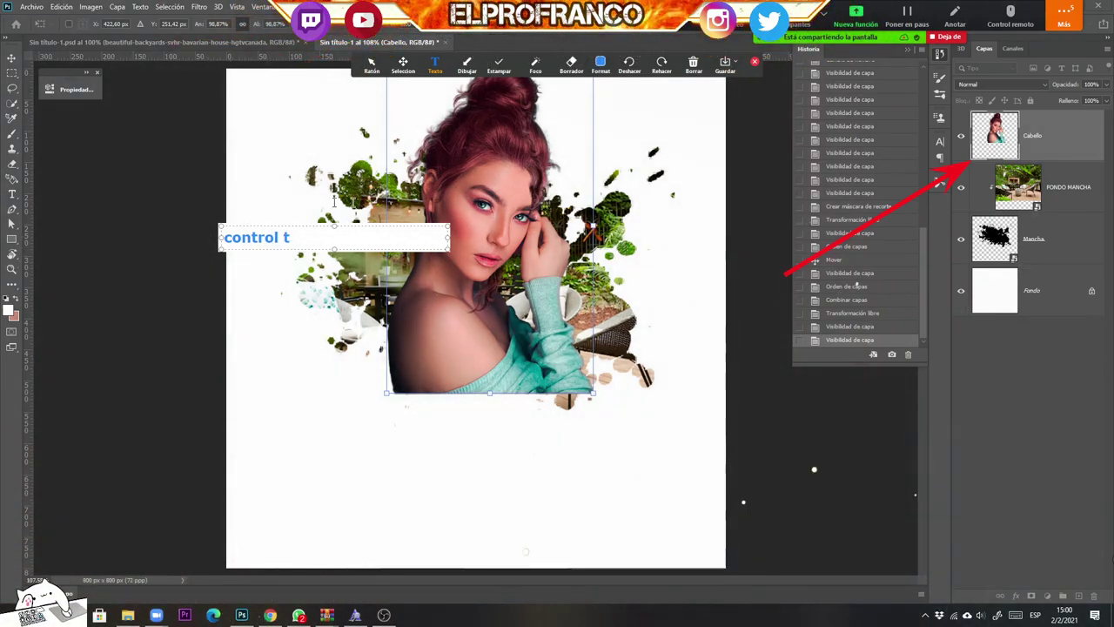
pyautogui.click(949, 505)
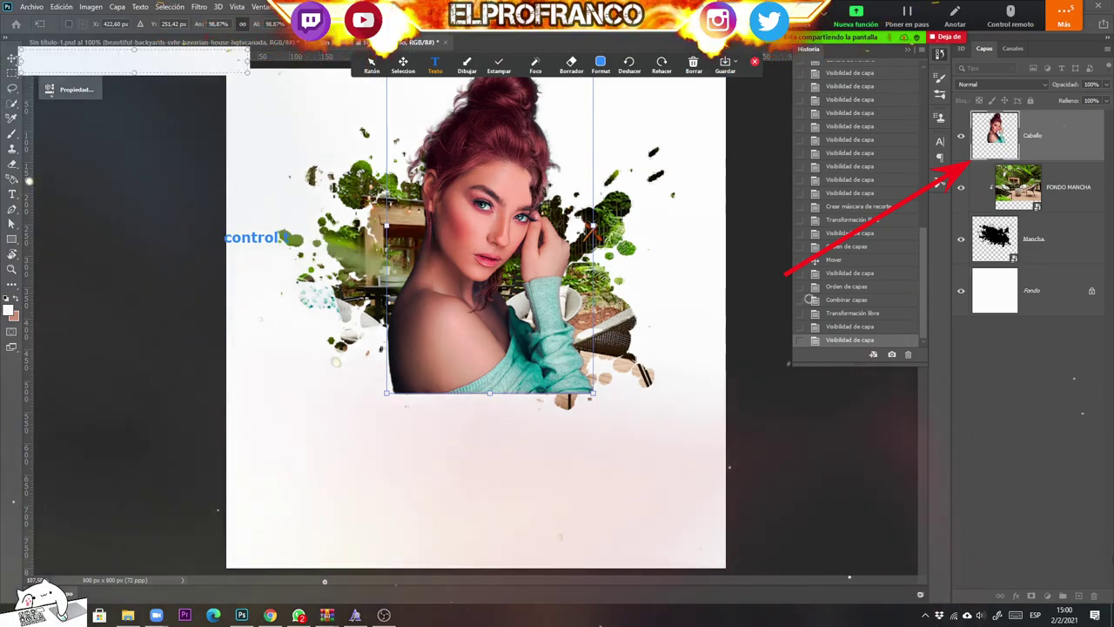
pyautogui.click(692, 63)
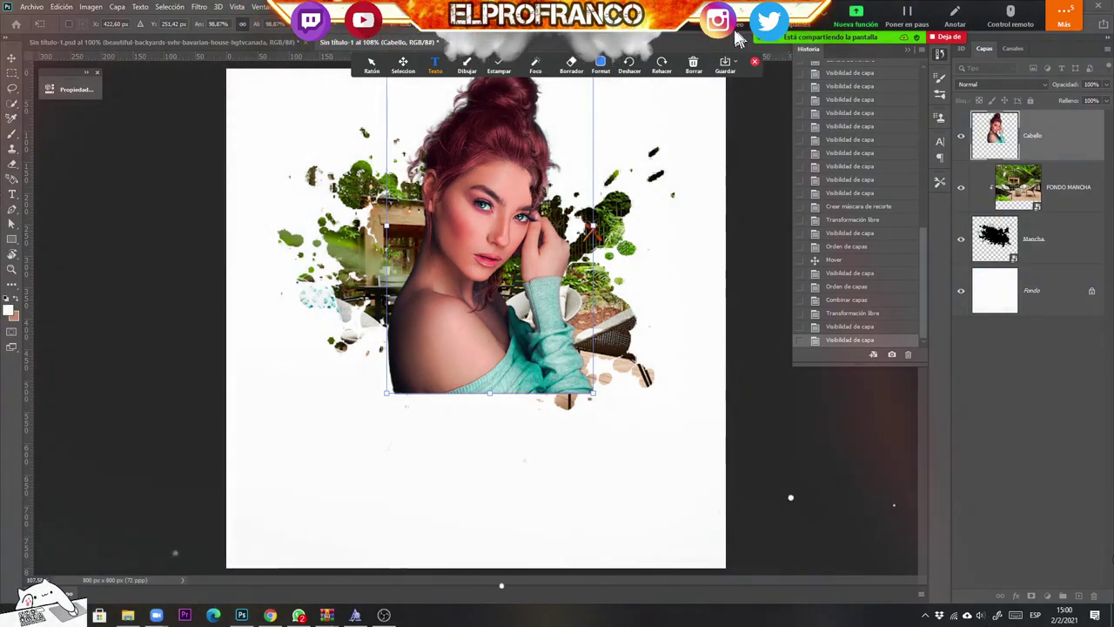
pyautogui.click(372, 65)
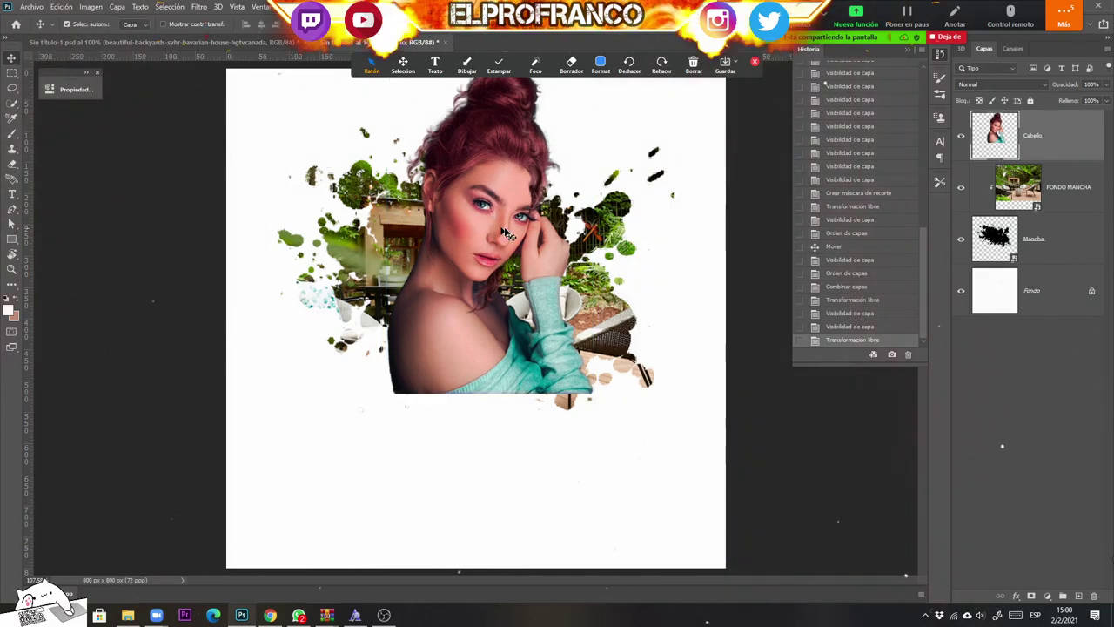
# Step: Confirm the transform, move the woman about 47 px lower, and glance at the meeting chat
pyautogui.press('Return')
pyautogui.moveTo(510, 227); pyautogui.dragTo(541, 296)
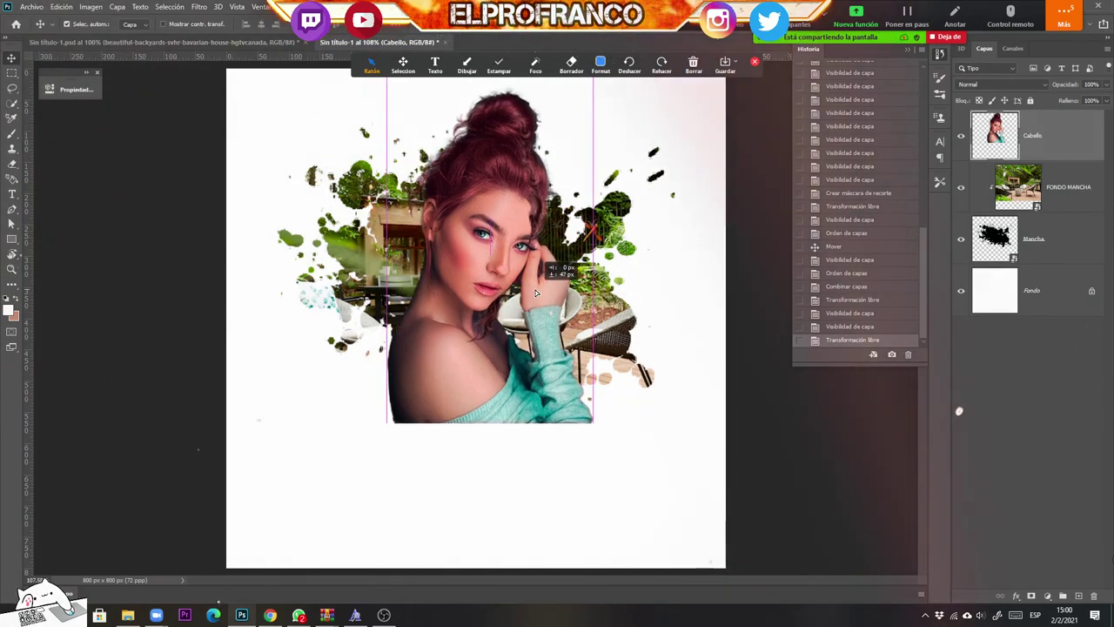
pyautogui.click(1064, 17)
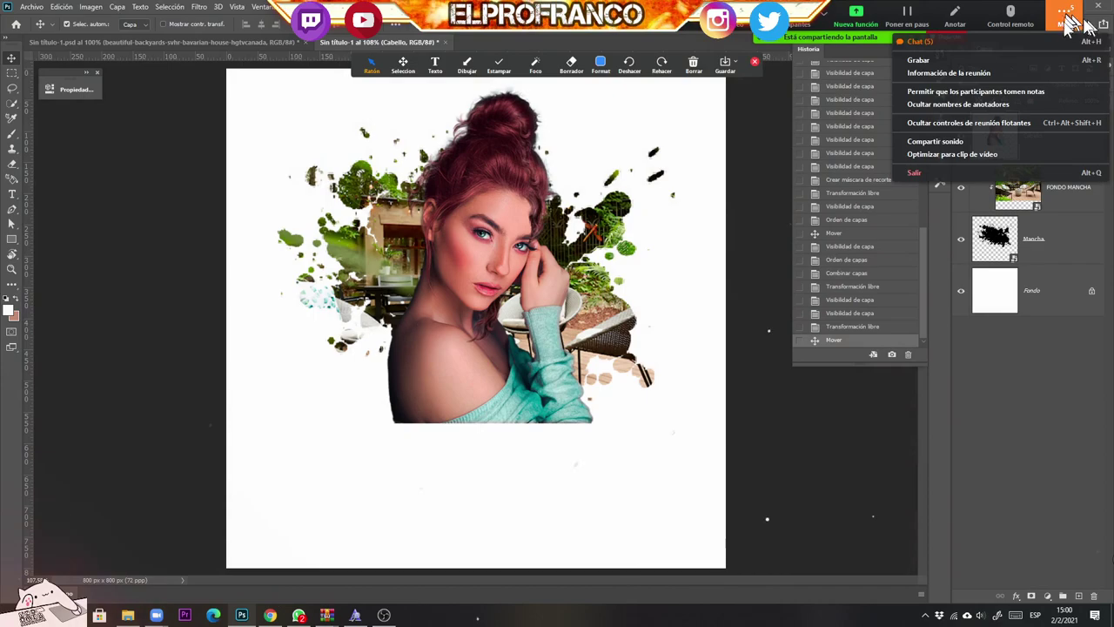
pyautogui.click(1058, 36)
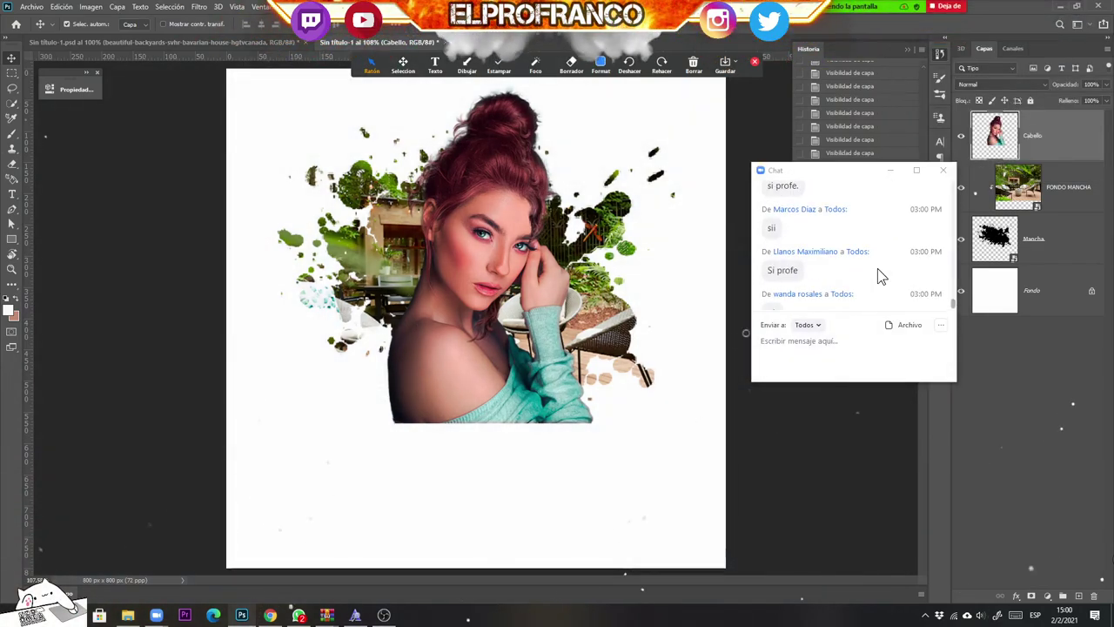
pyautogui.scroll(2, 879, 277)
pyautogui.scroll(2, 886, 277)
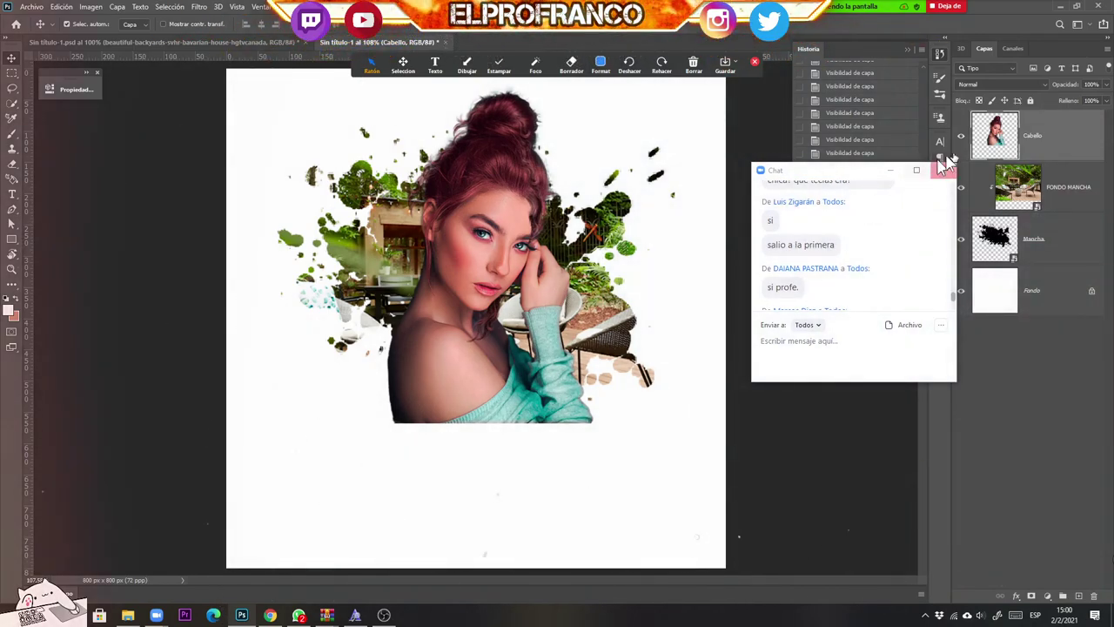
pyautogui.click(900, 173)
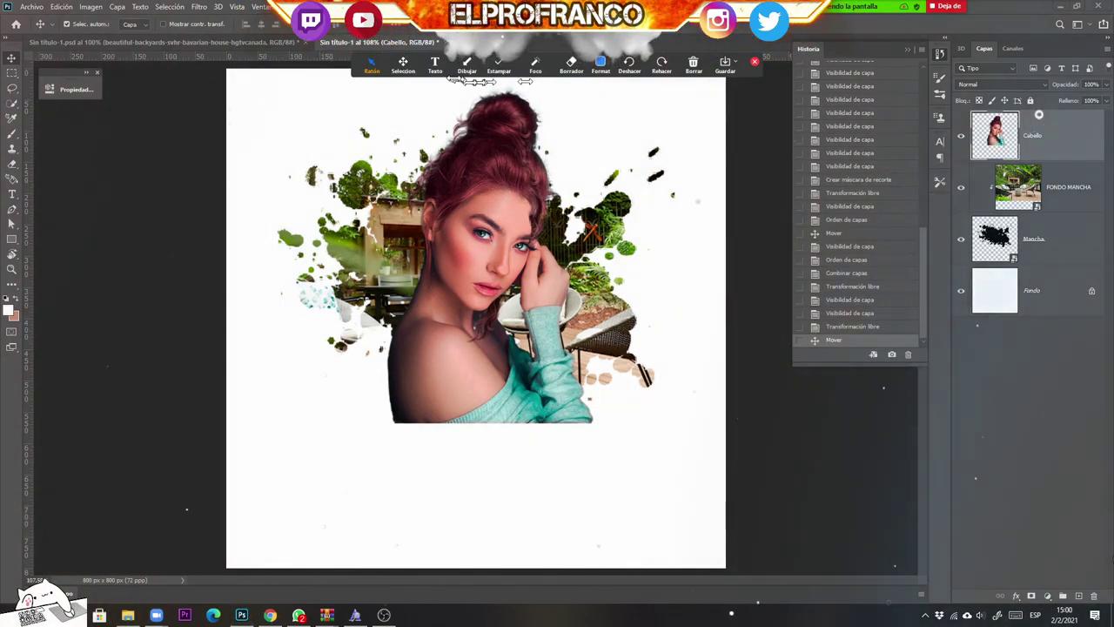
pyautogui.click(467, 66)
pyautogui.click(487, 113)
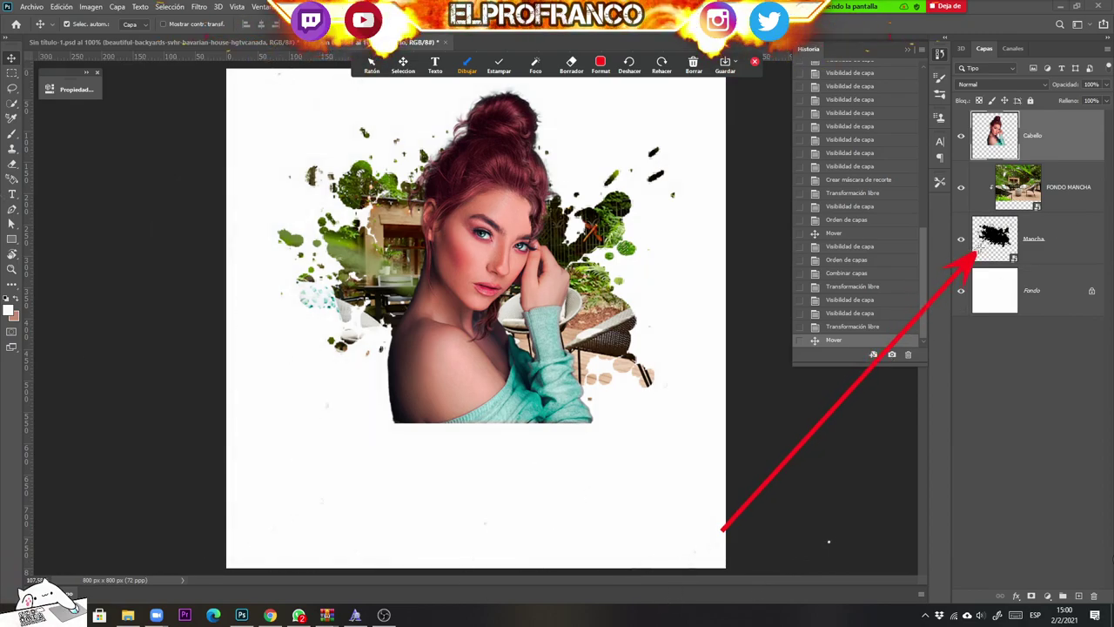
pyautogui.click(435, 63)
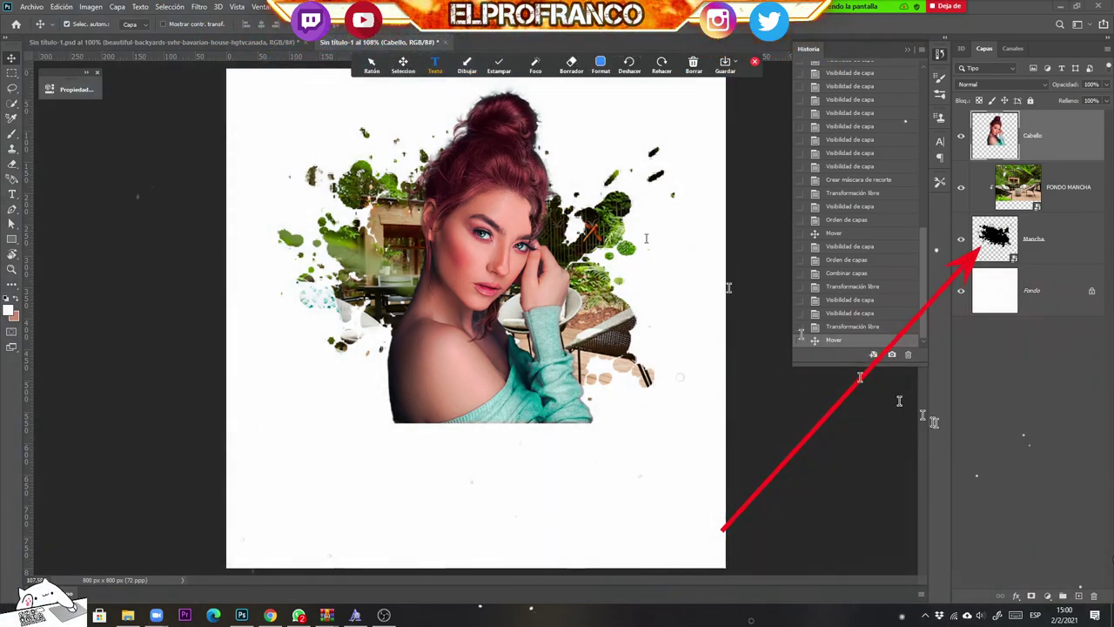
pyautogui.click(949, 392)
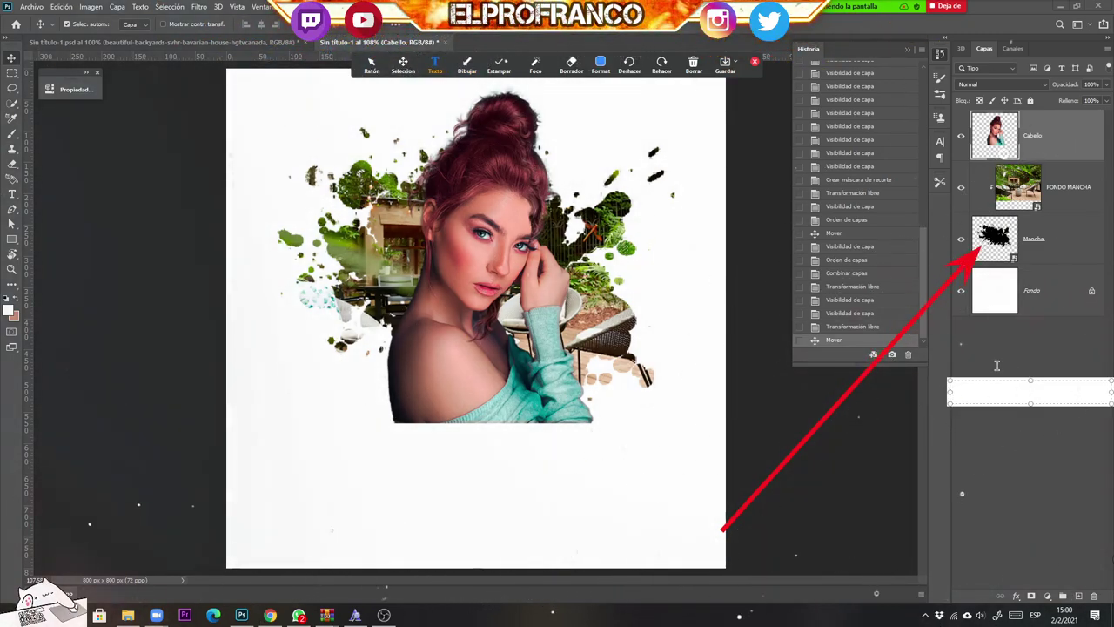
pyautogui.write('Manteng')
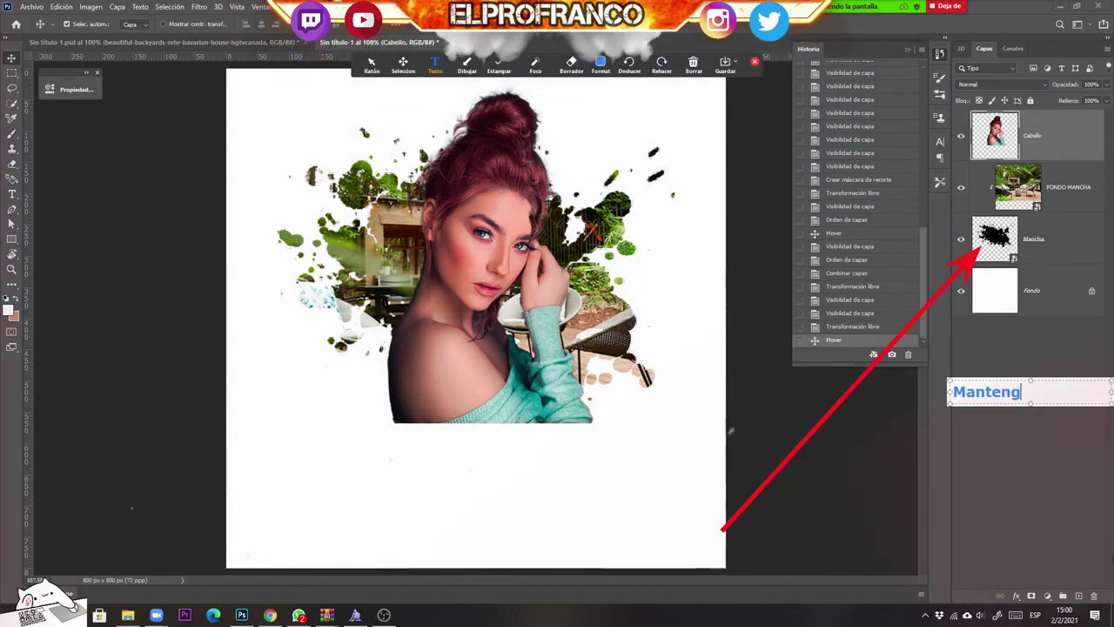
pyautogui.write('Control ')
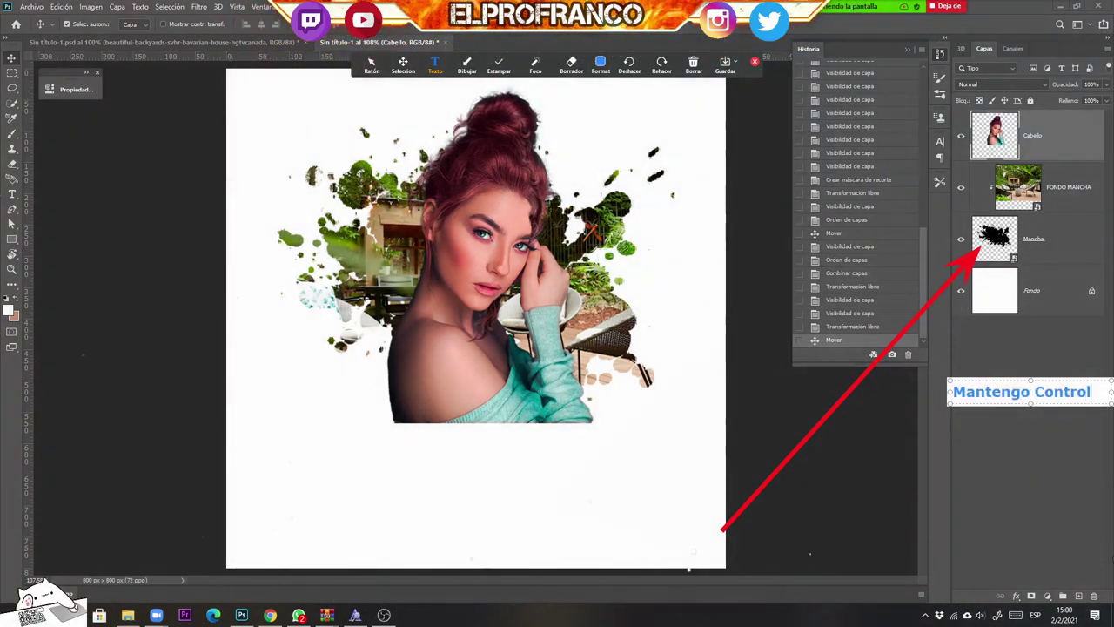
pyautogui.write('y hago')
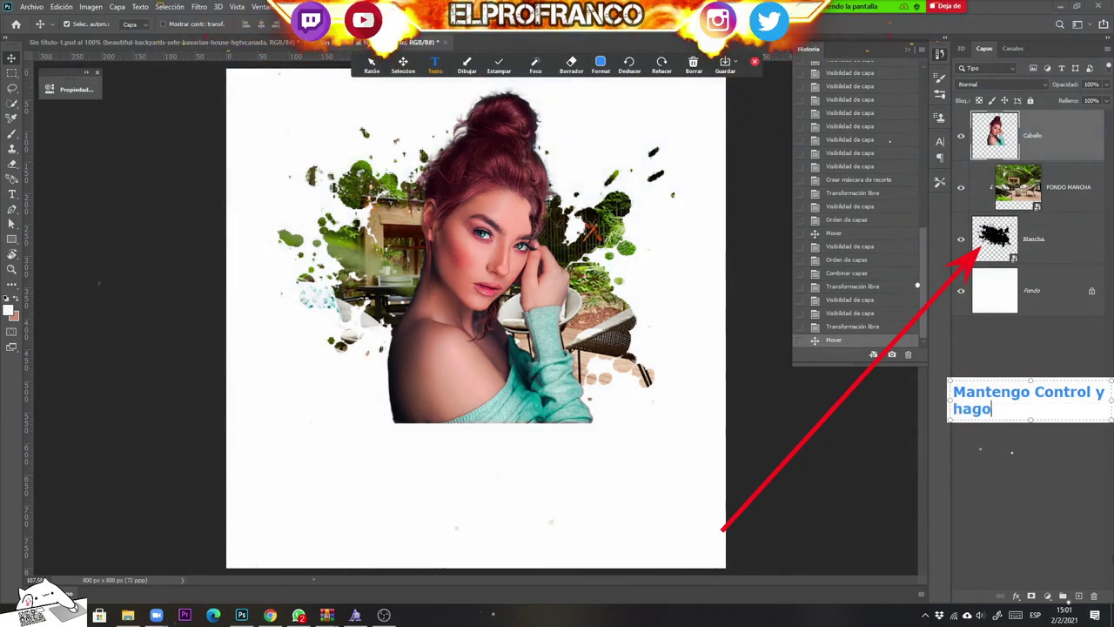
pyautogui.write(' clic en la vista prev')
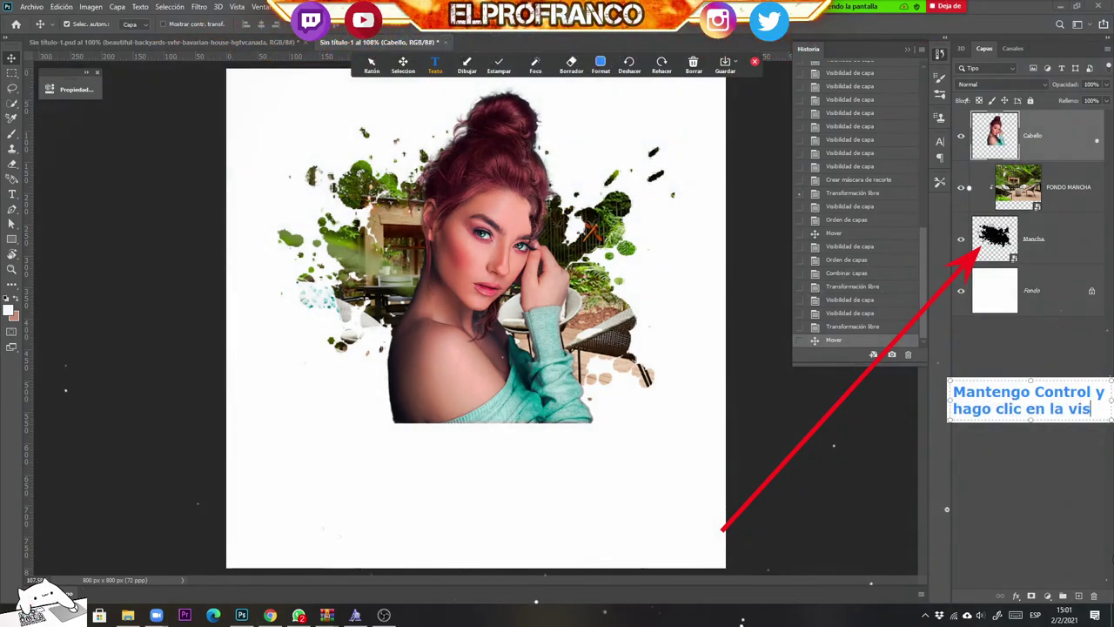
pyautogui.write('ia pa')
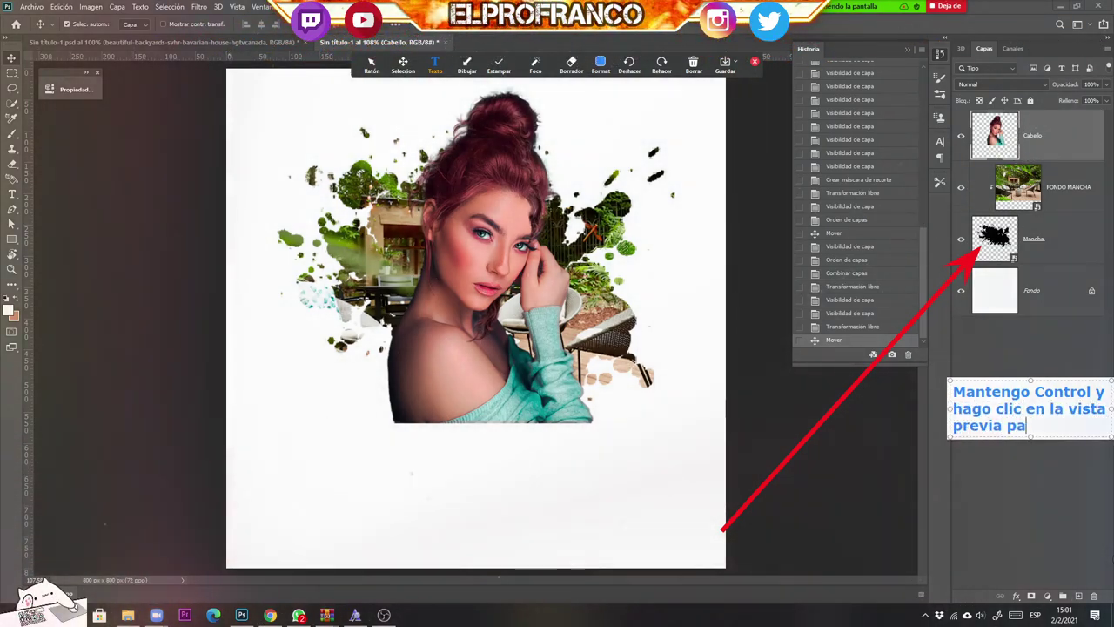
pyautogui.write('ra seleccionar')
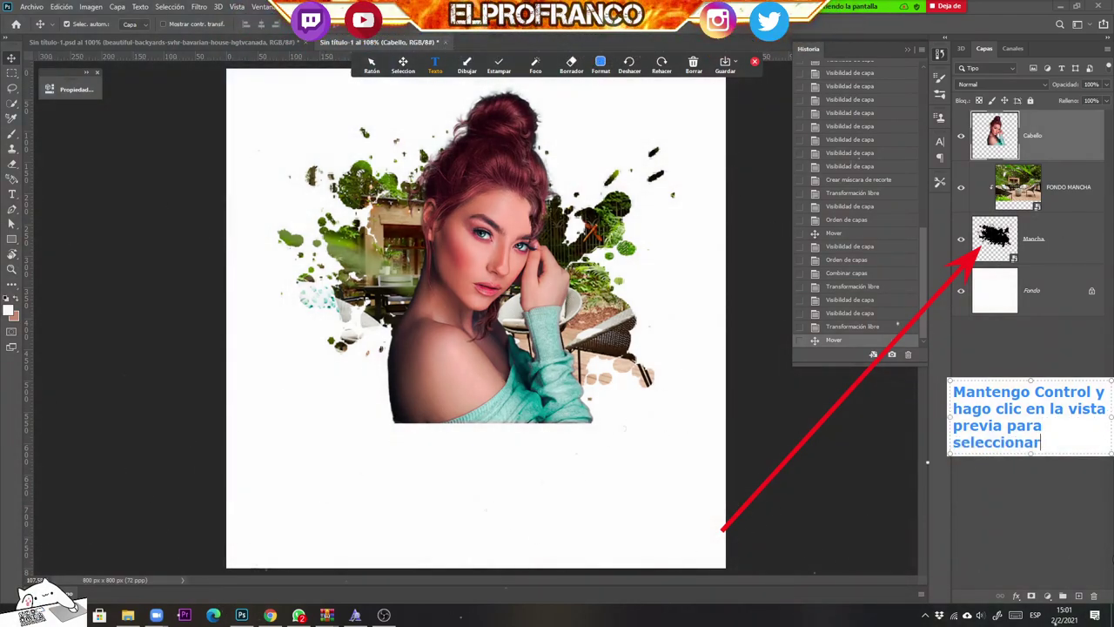
pyautogui.write(' la m')
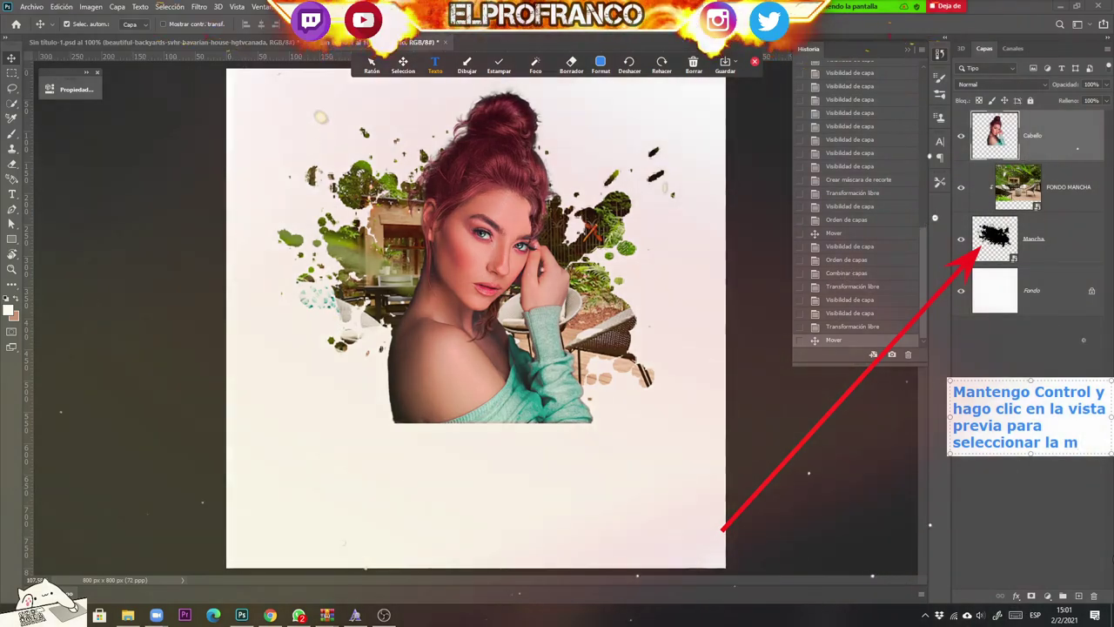
pyautogui.write('ancha')
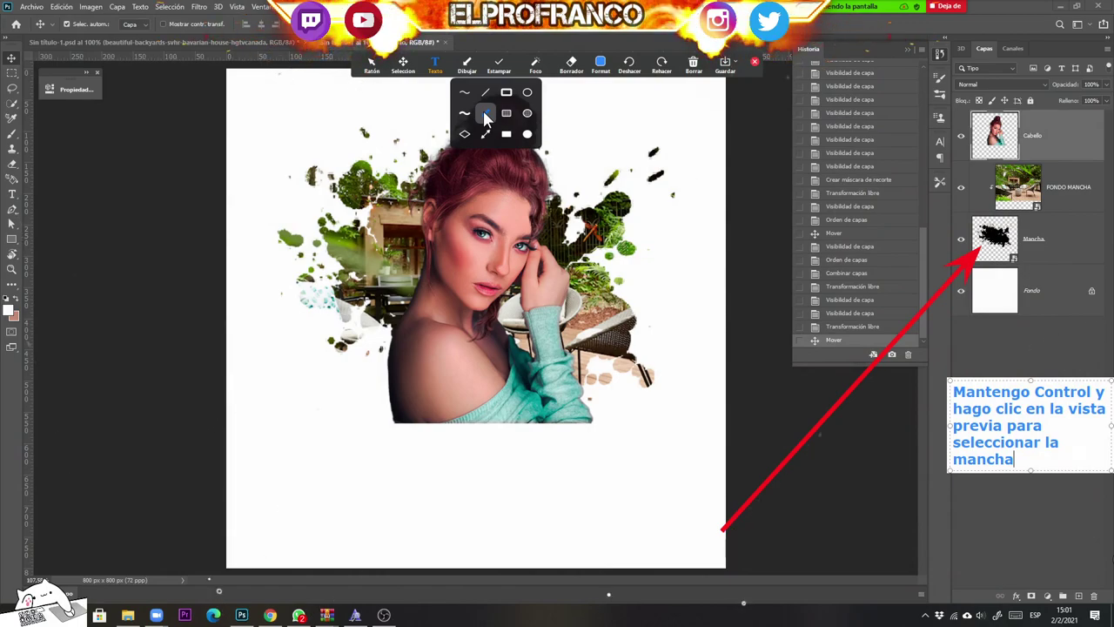
pyautogui.click(485, 112)
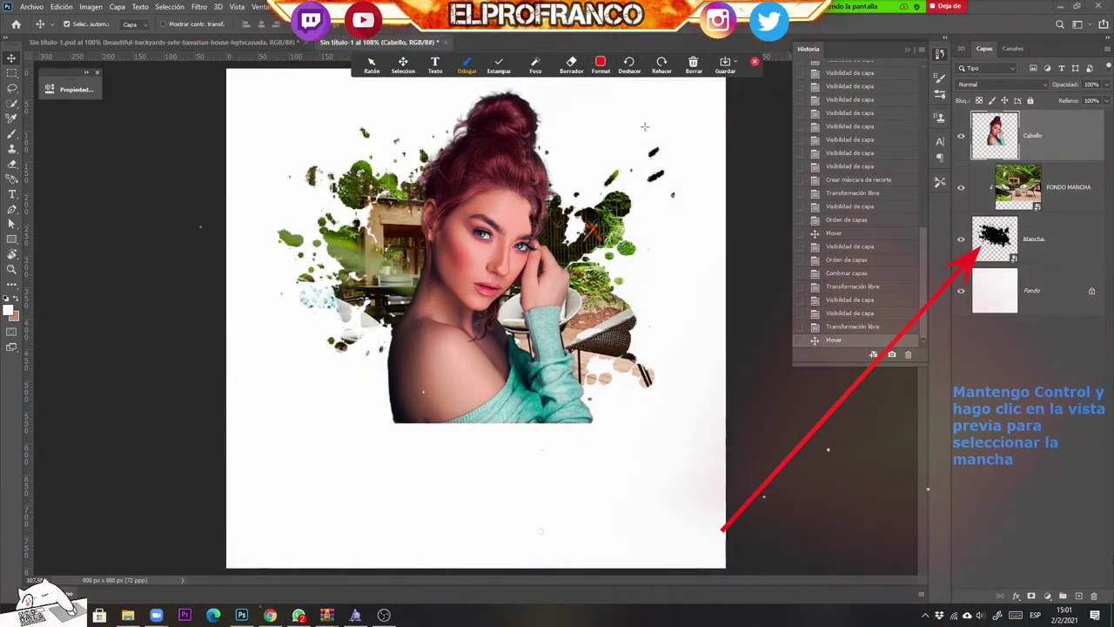
# Step: Draw an on-screen arrow to the Cabello layer and place a note box beside it
pyautogui.moveTo(644, 126); pyautogui.dragTo(947, 122)
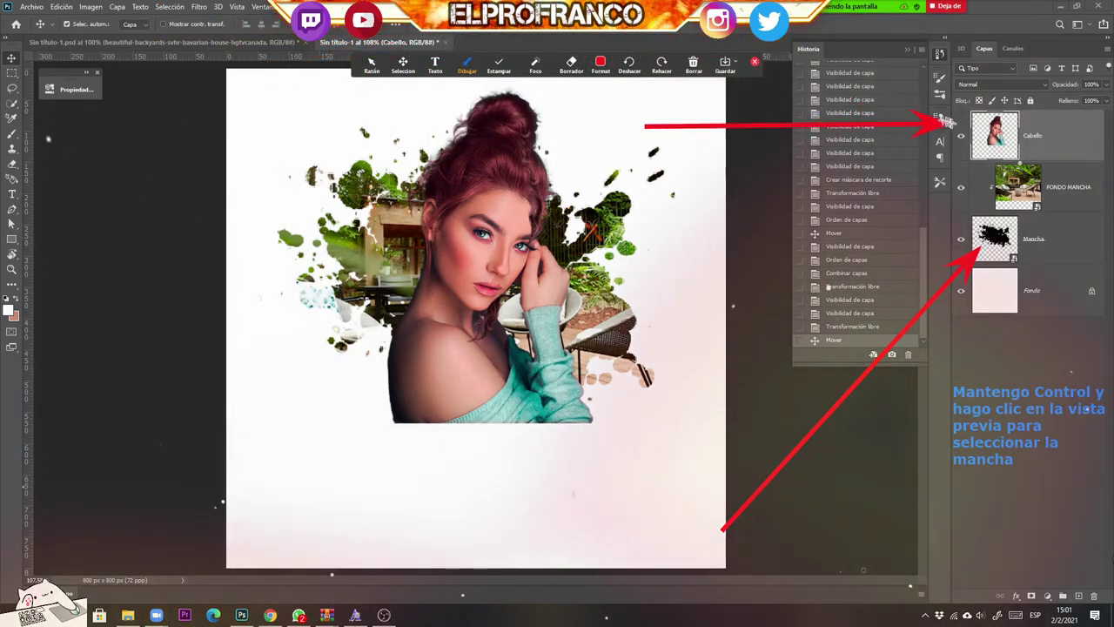
pyautogui.click(600, 63)
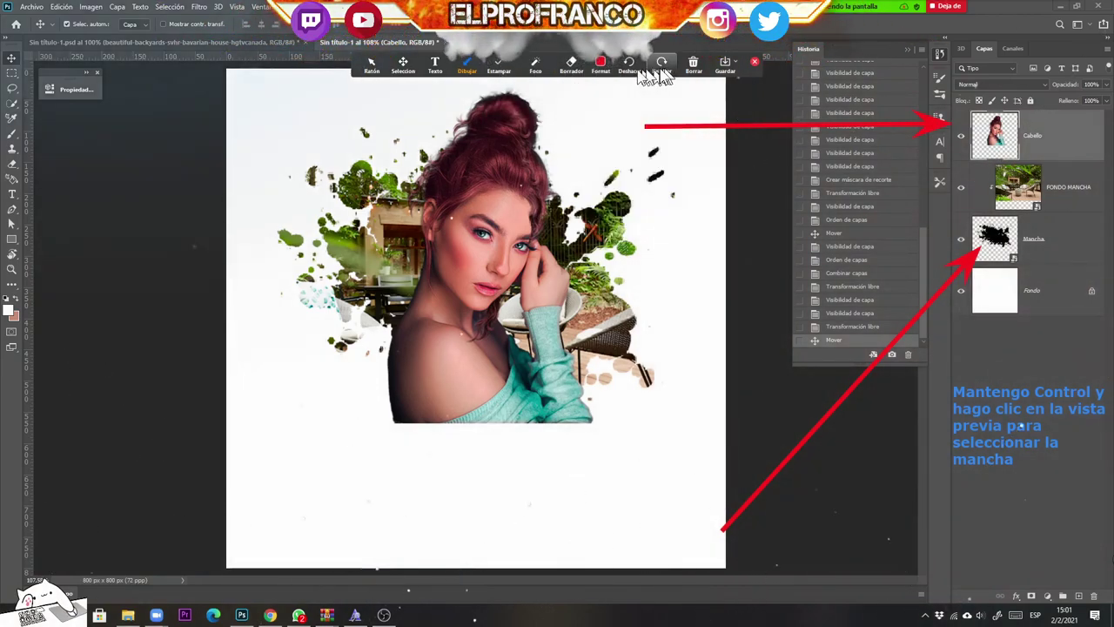
pyautogui.click(435, 63)
pyautogui.click(741, 159)
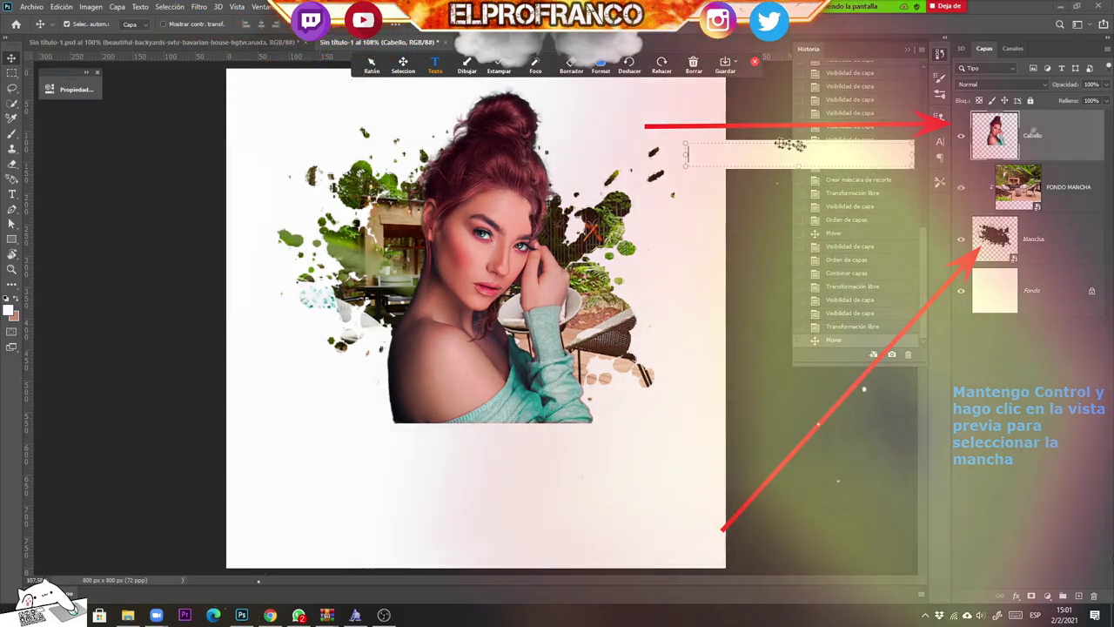
pyautogui.moveTo(832, 145); pyautogui.dragTo(778, 142)
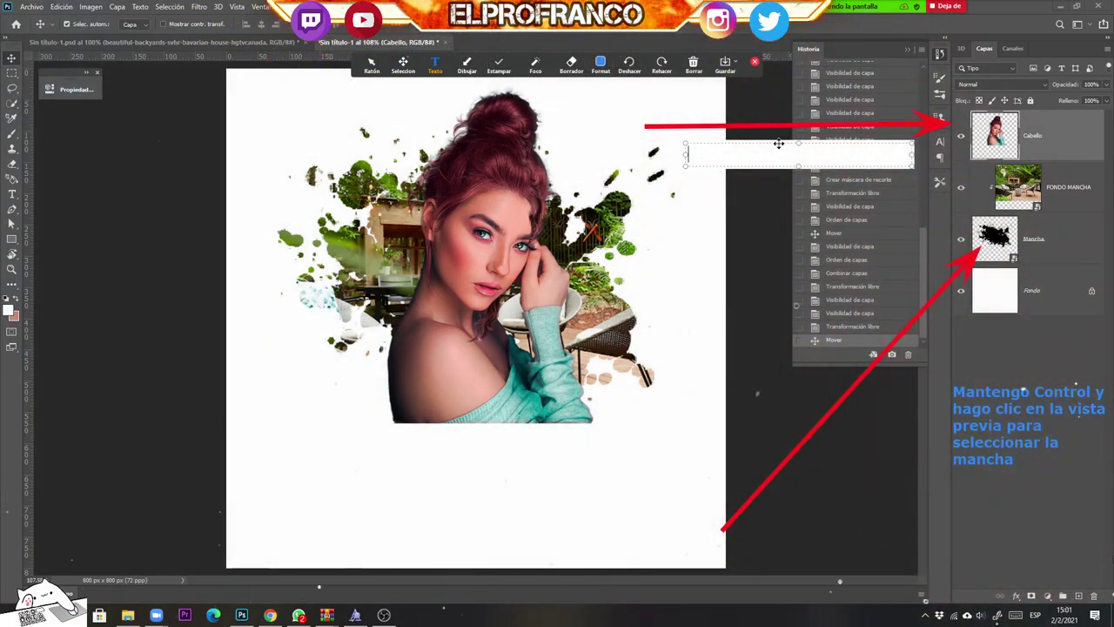
# Step: Type a note: click the girl's layer and press Ctrl+Shift+I, or invert the selection
pyautogui.write('Hagoclic ')
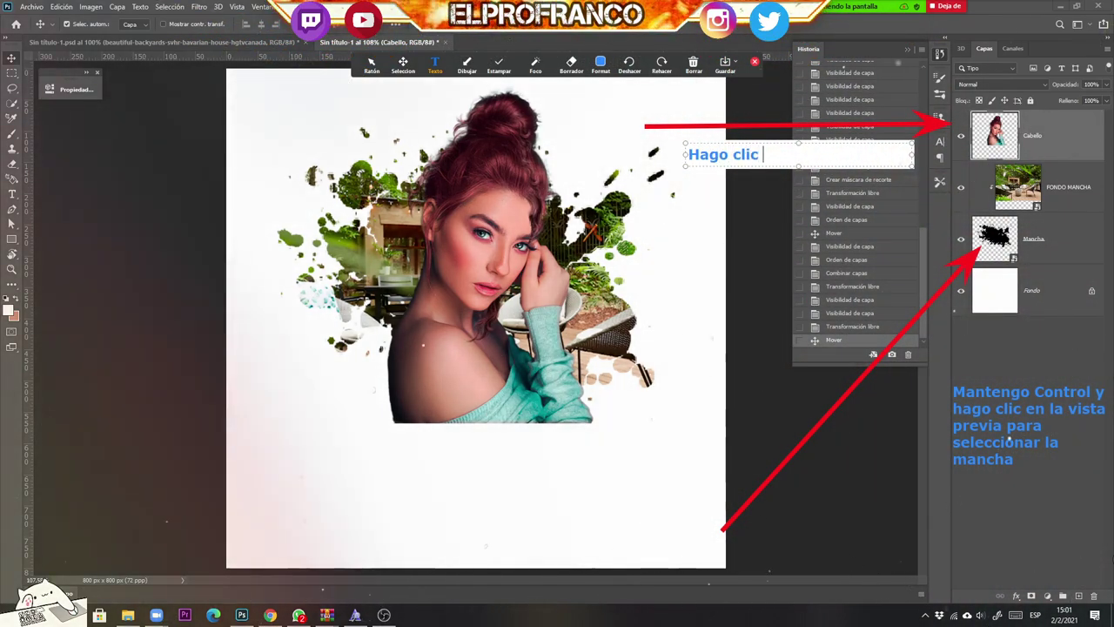
pyautogui.write('en la capa de l')
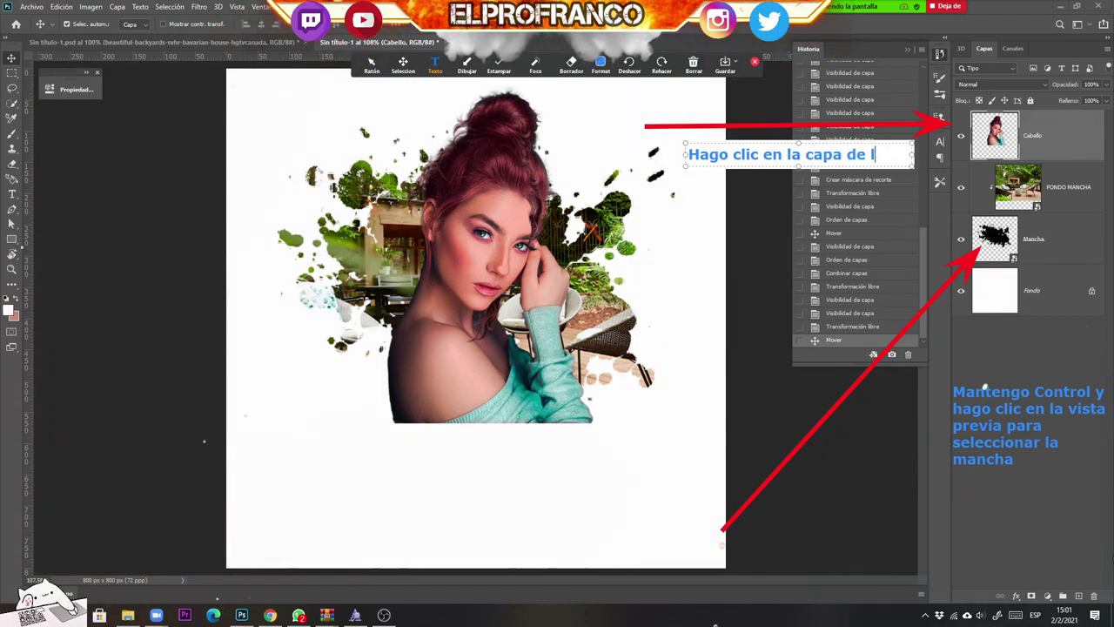
pyautogui.write('a chica y ')
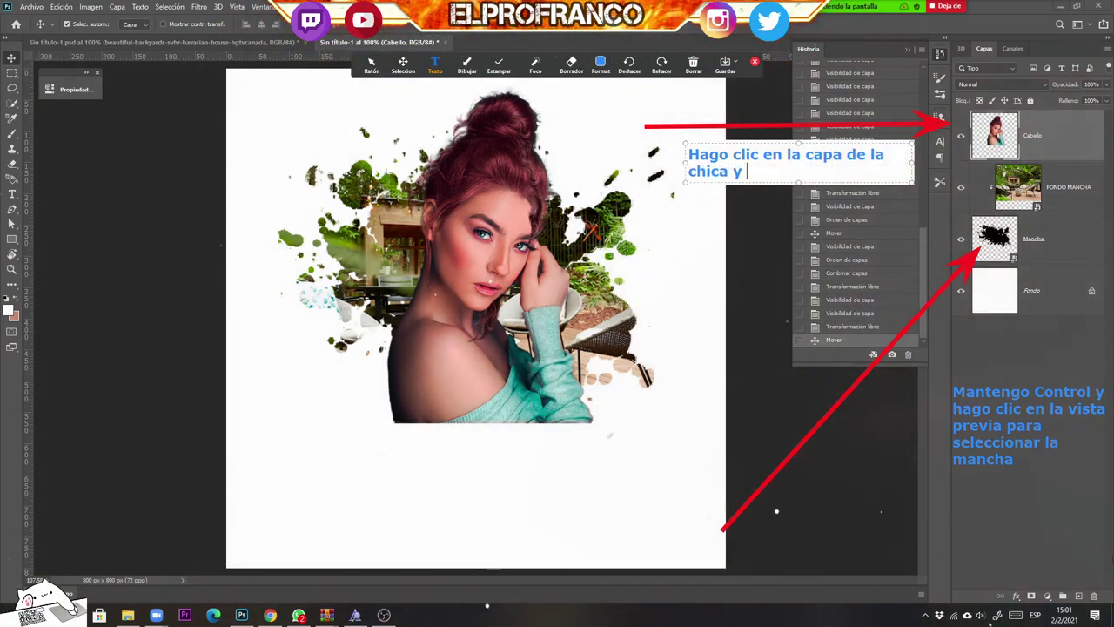
pyautogui.write('presion')
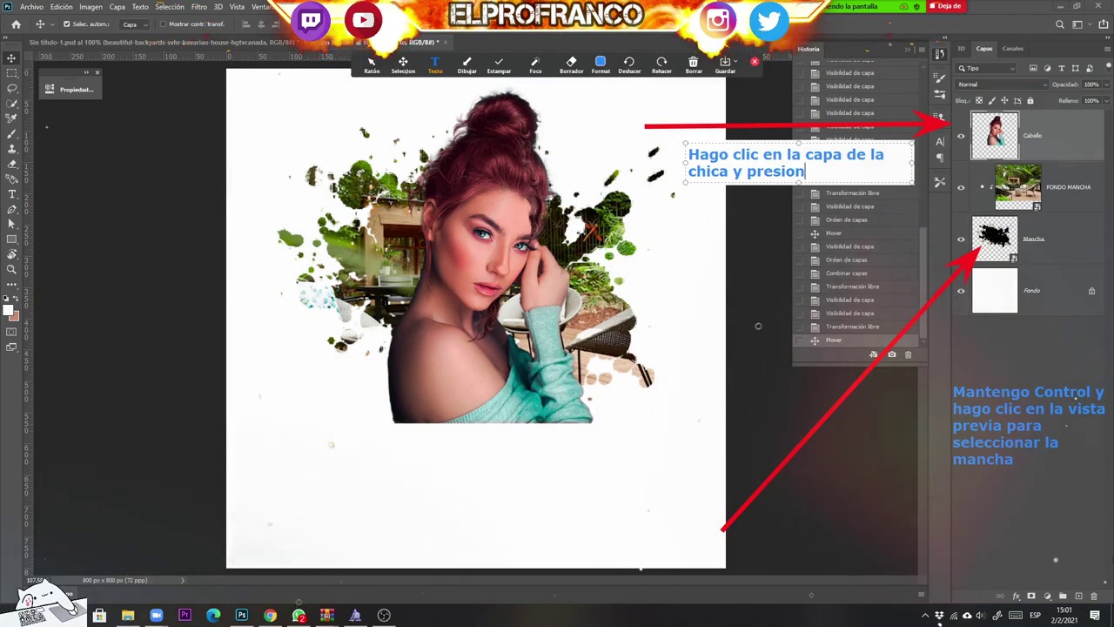
pyautogui.write('o control')
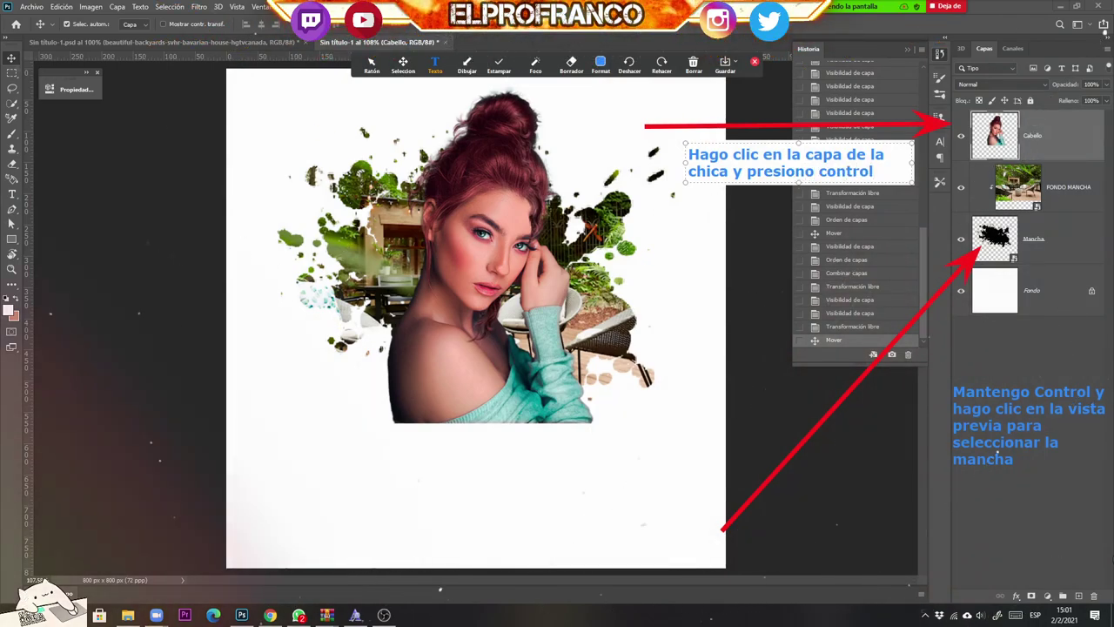
pyautogui.write(' shift')
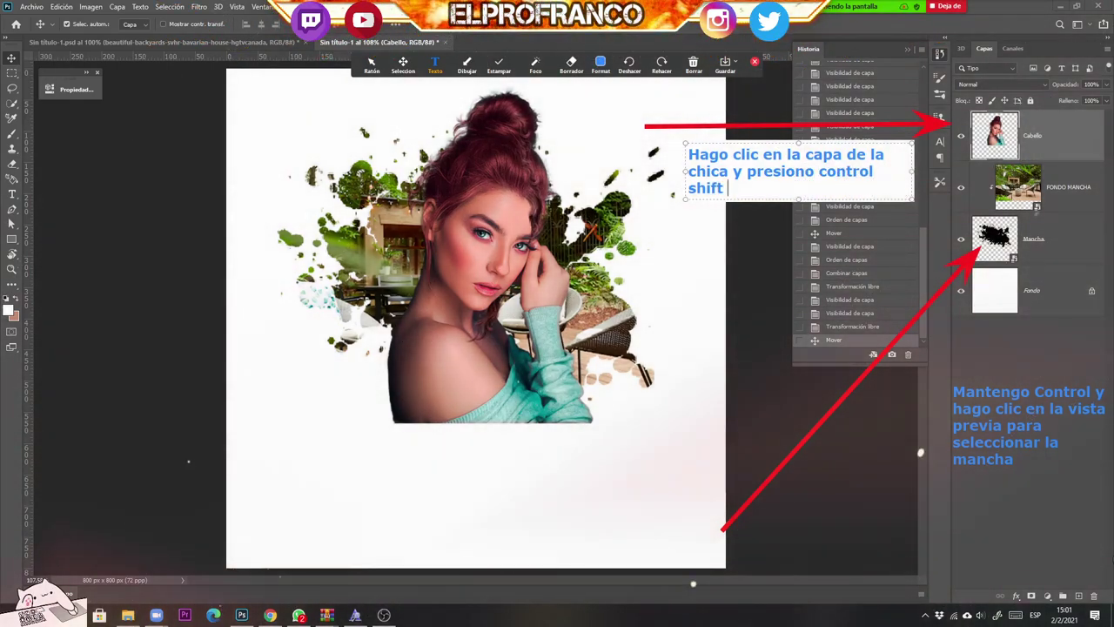
pyautogui.write(' I (I')
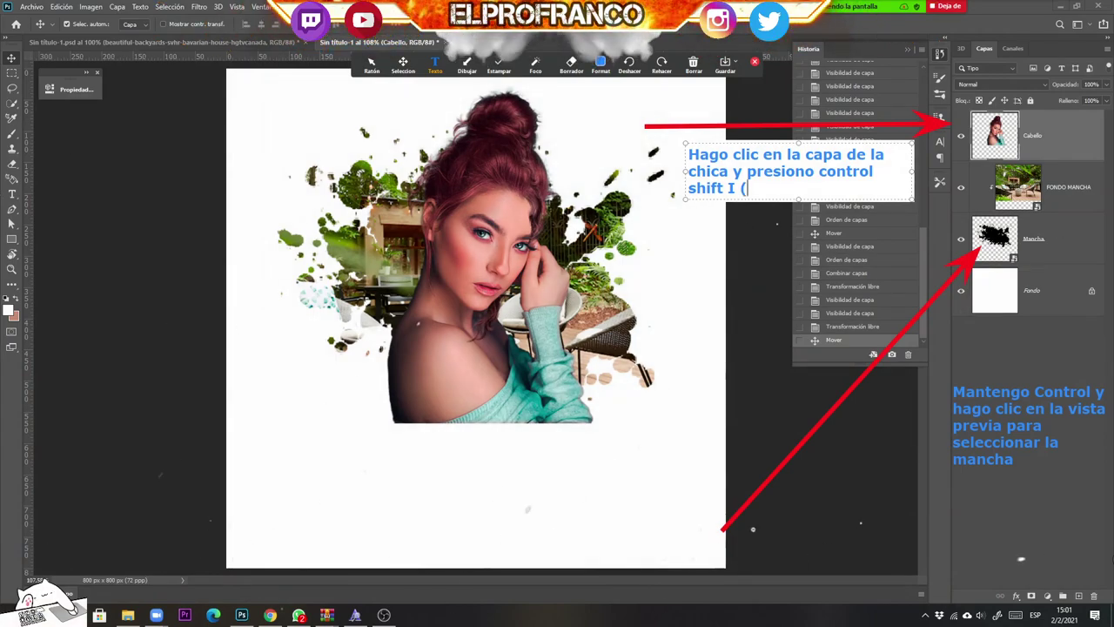
pyautogui.write('nvertir ')
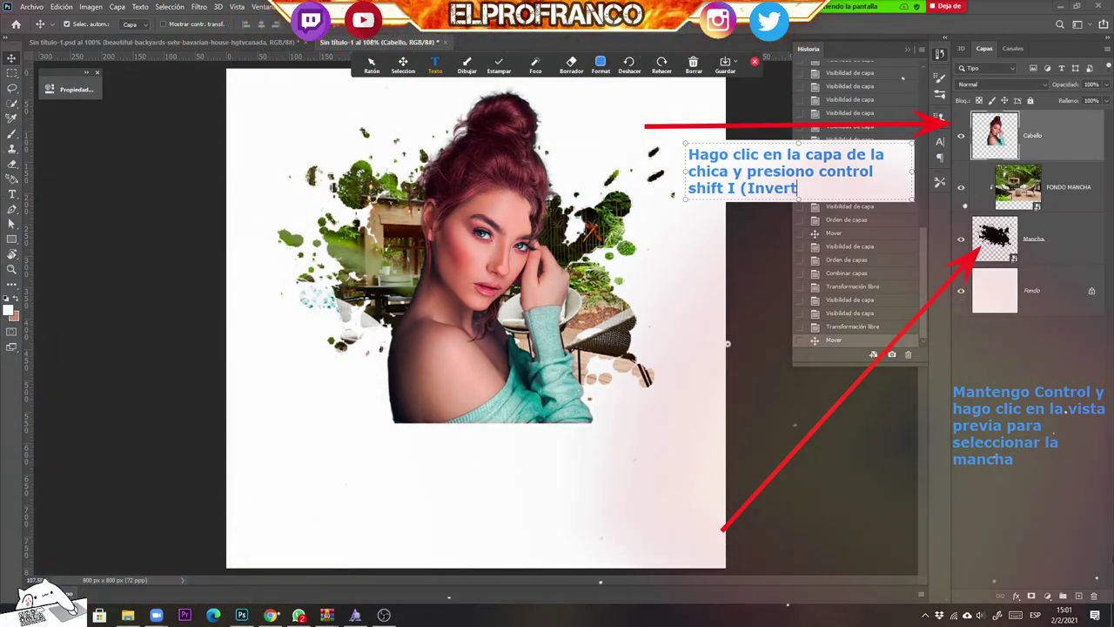
pyautogui.write('selecci')
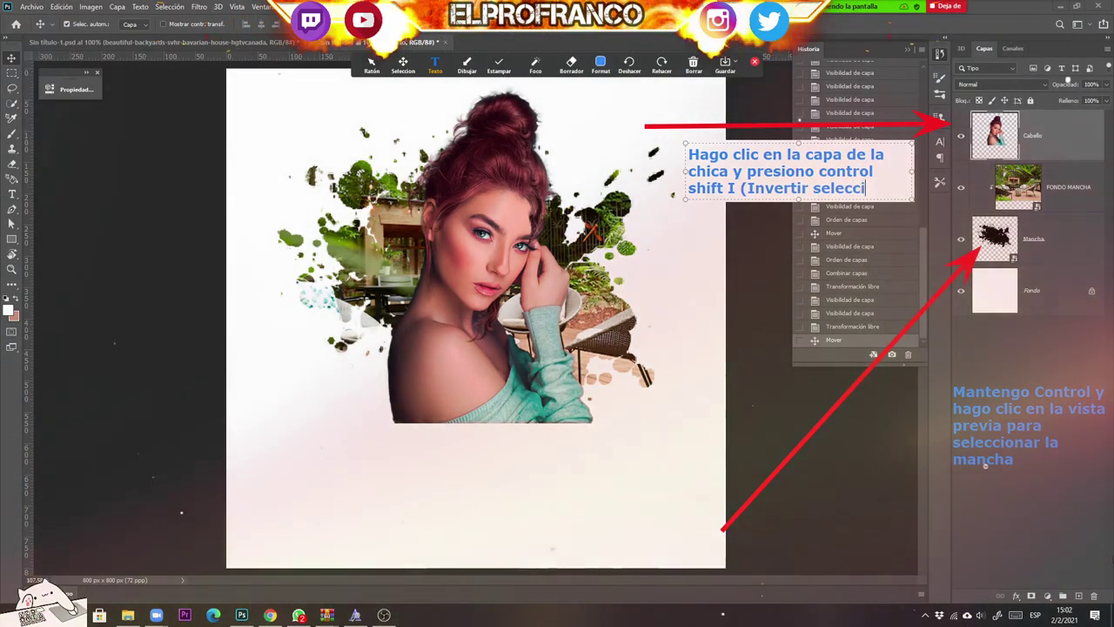
pyautogui.press('BackSpace')
pyautogui.press('BackSpace')
pyautogui.press('BackSpace')
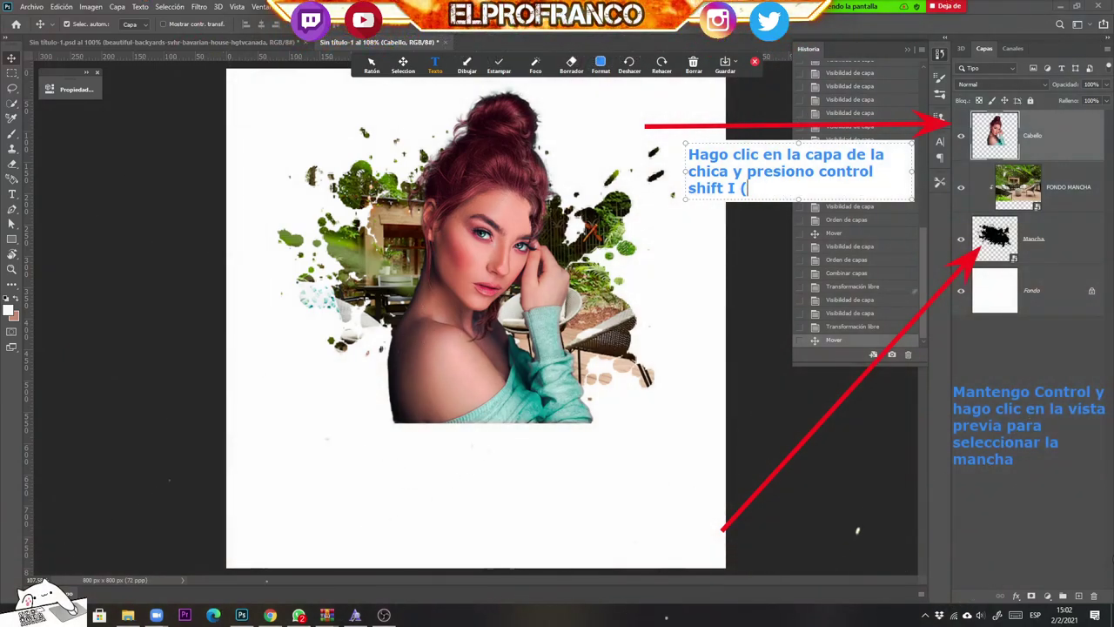
pyautogui.press('BackSpace')
pyautogui.write('o pue')
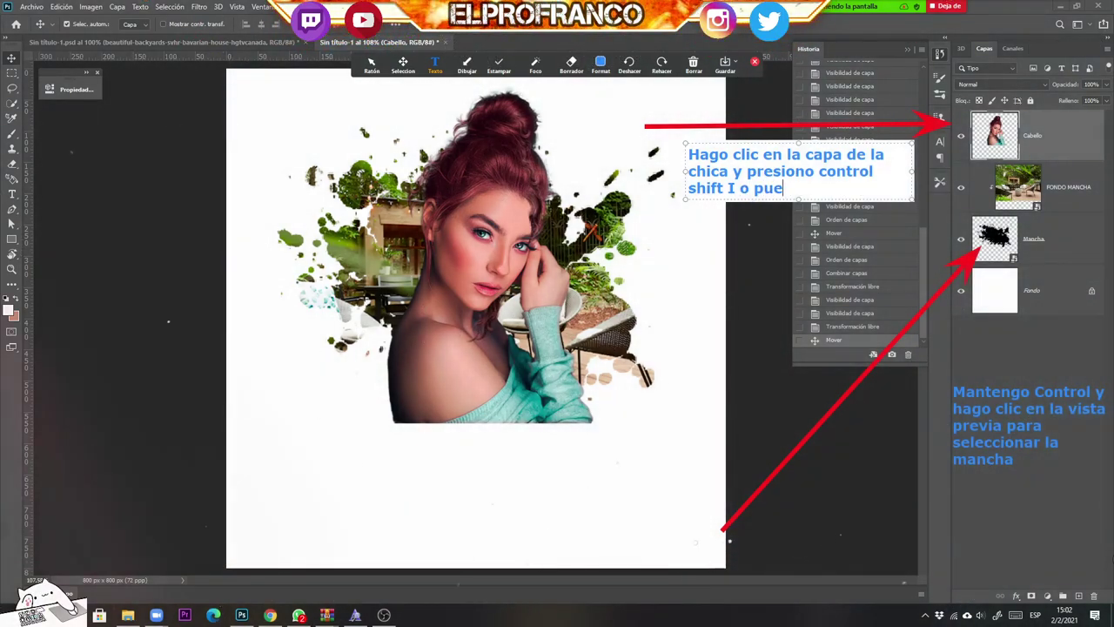
pyautogui.write('r a')
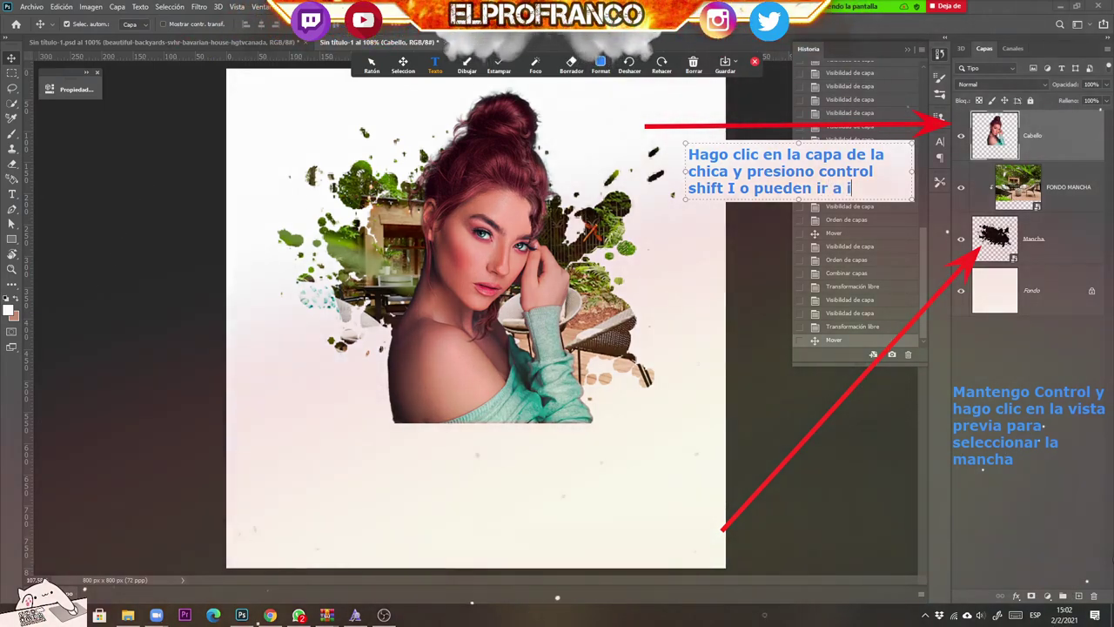
pyautogui.write('l menu')
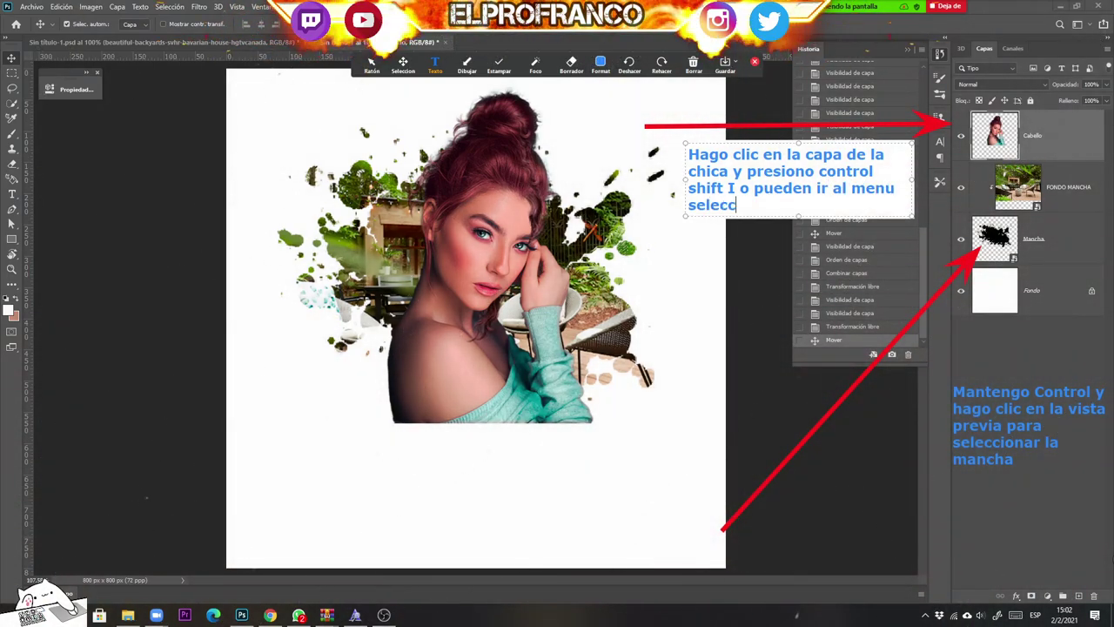
pyautogui.write('rt')
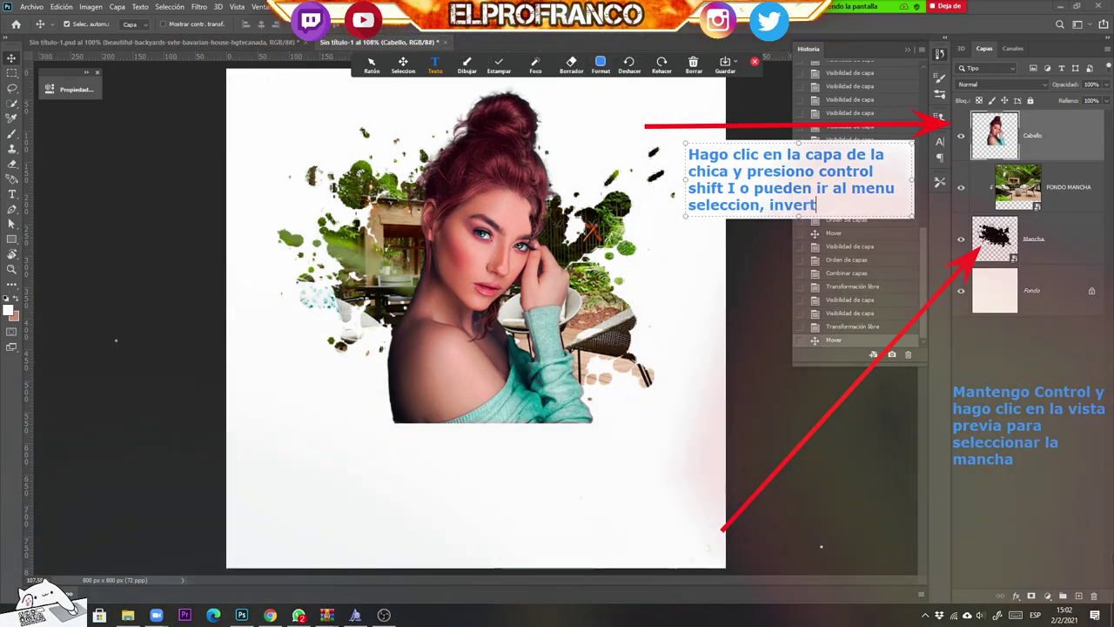
pyautogui.write('e')
pyautogui.press('BackSpace')
pyautogui.write('ir.')
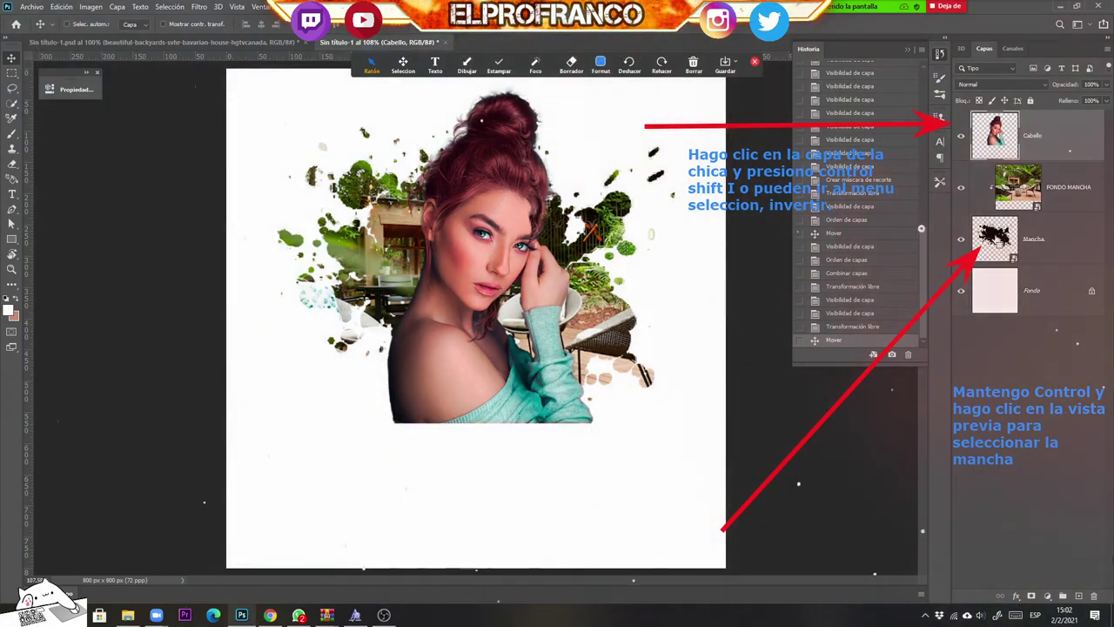
# Step: Load the Mancha splatter as a selection, invert it, target the Cabello layer, and choose the Eraser
pyautogui.keyDown('ctrl'); pyautogui.click(997, 247); pyautogui.keyUp('ctrl')
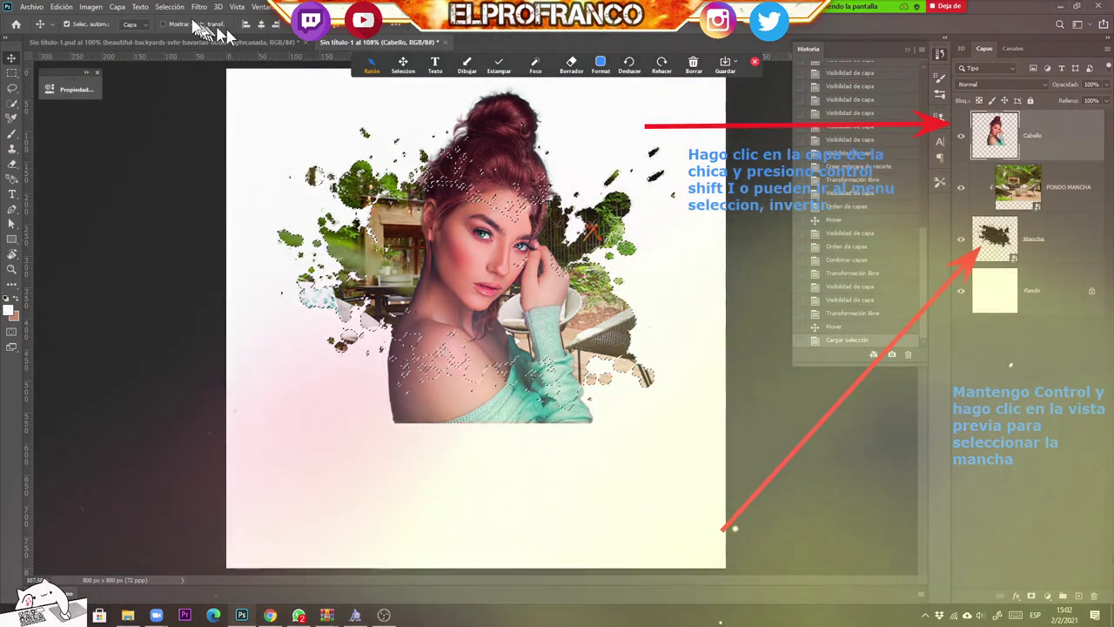
pyautogui.click(170, 7)
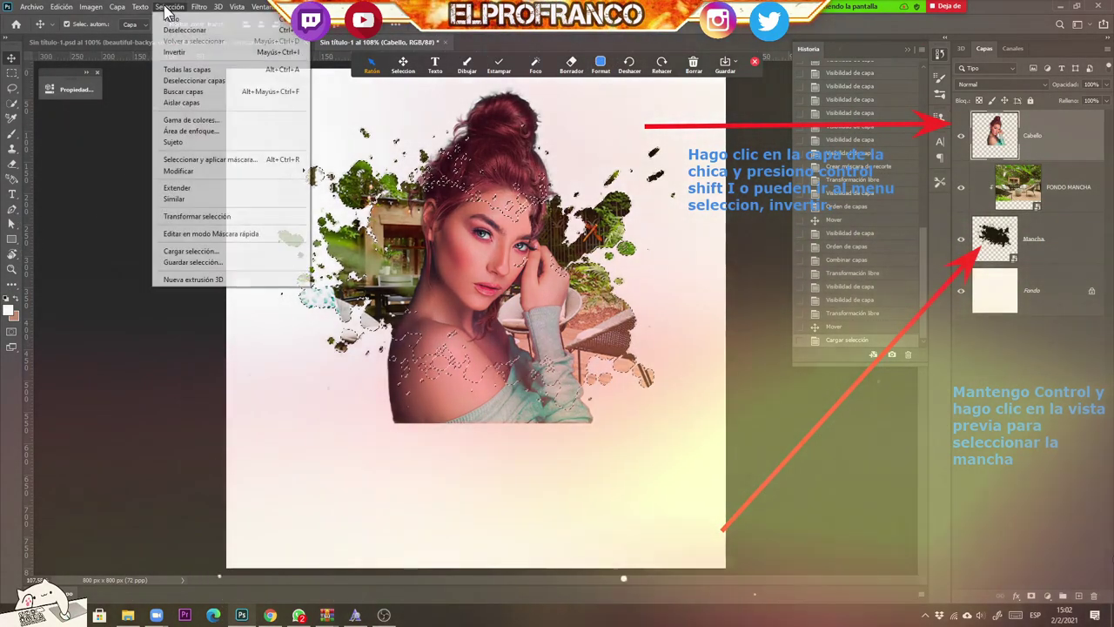
pyautogui.click(174, 51)
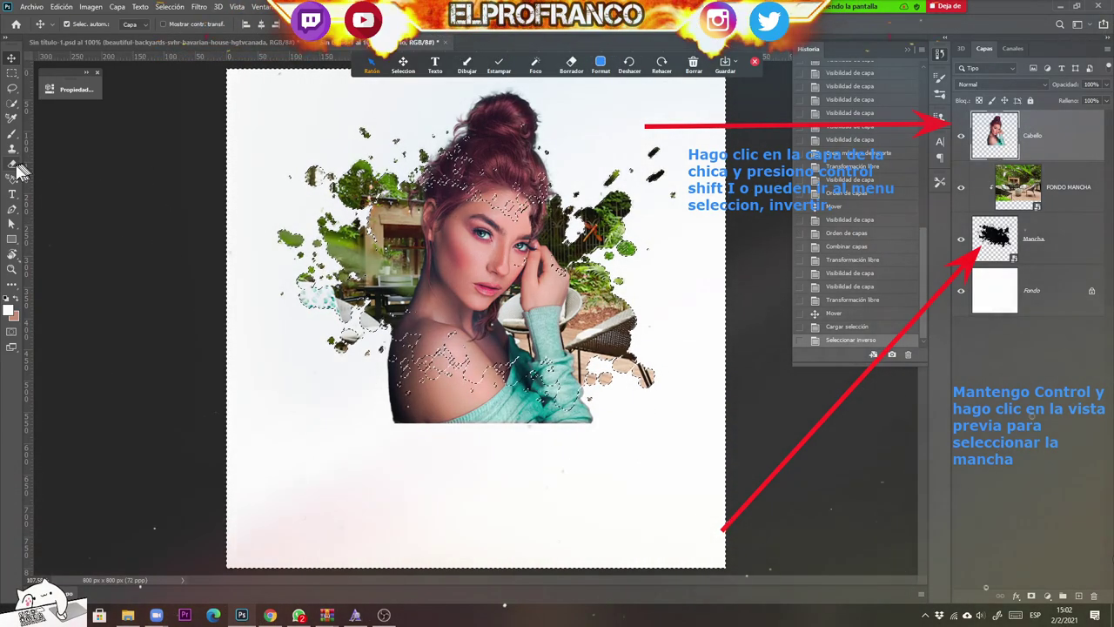
pyautogui.rightClick(1038, 138)
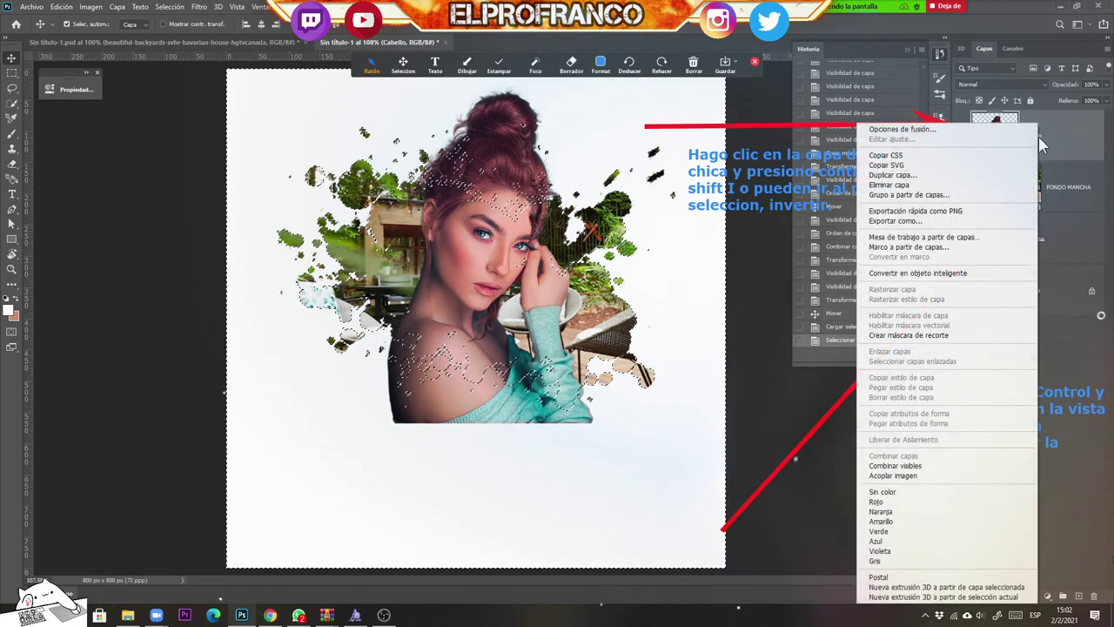
pyautogui.press('Escape')
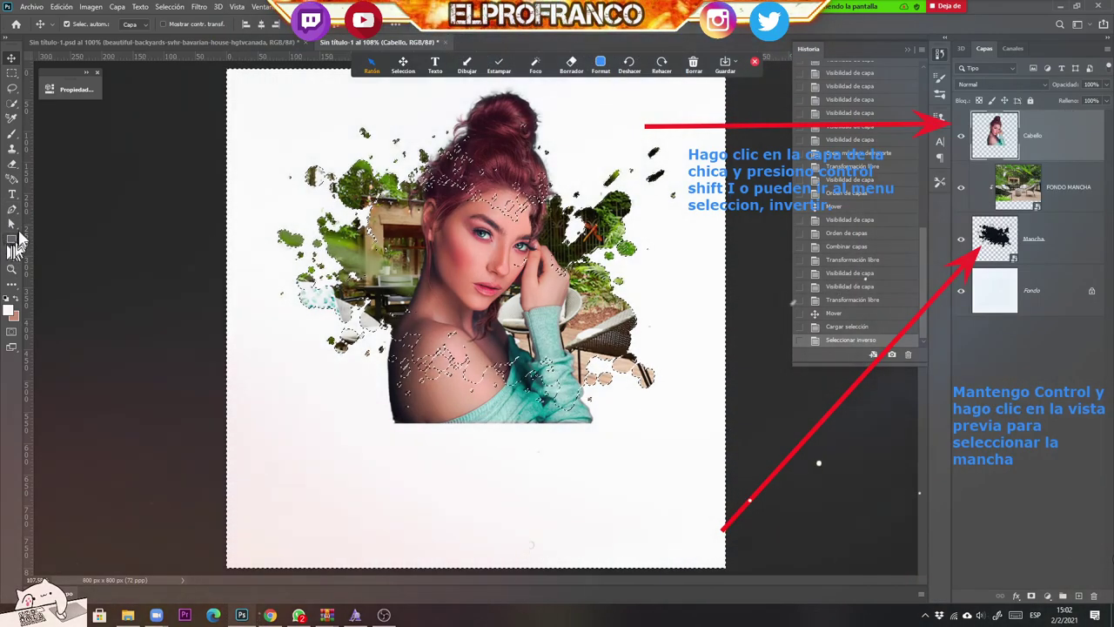
pyautogui.click(12, 162)
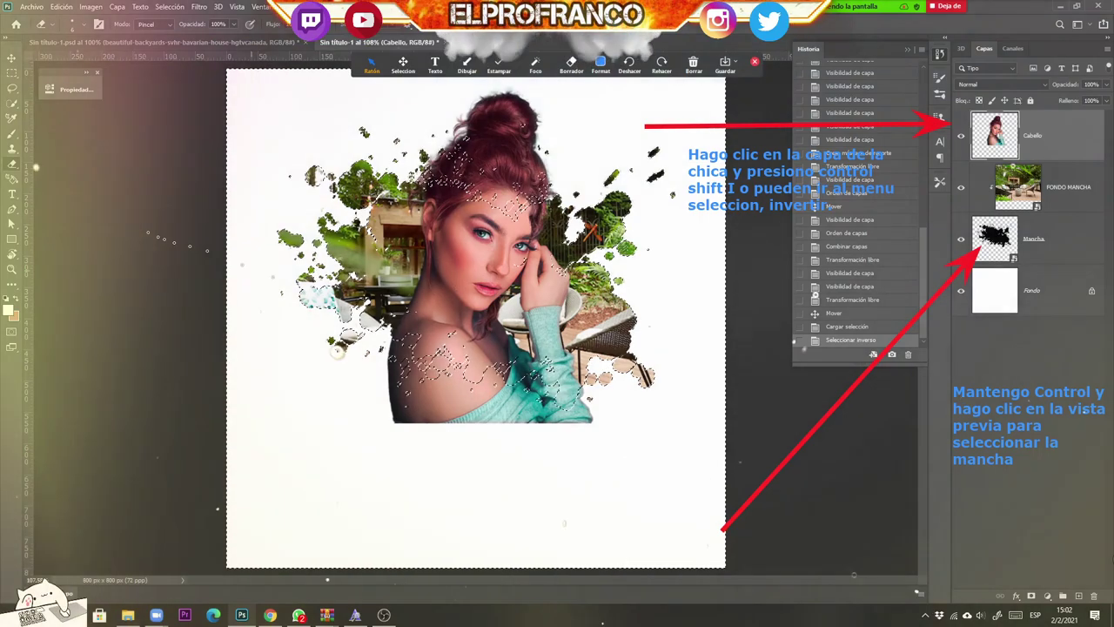
# Step: Set the eraser size to 74 px, then step History back to before the erase and selection
pyautogui.rightClick(414, 334)
pyautogui.moveTo(462, 364); pyautogui.dragTo(493, 366)
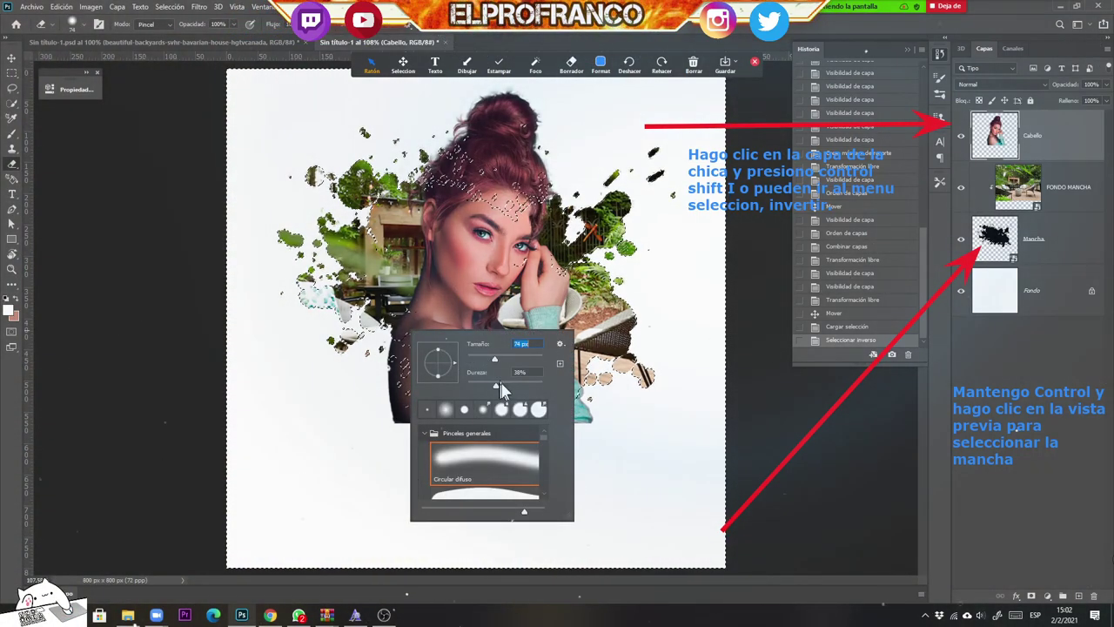
pyautogui.press('Return')
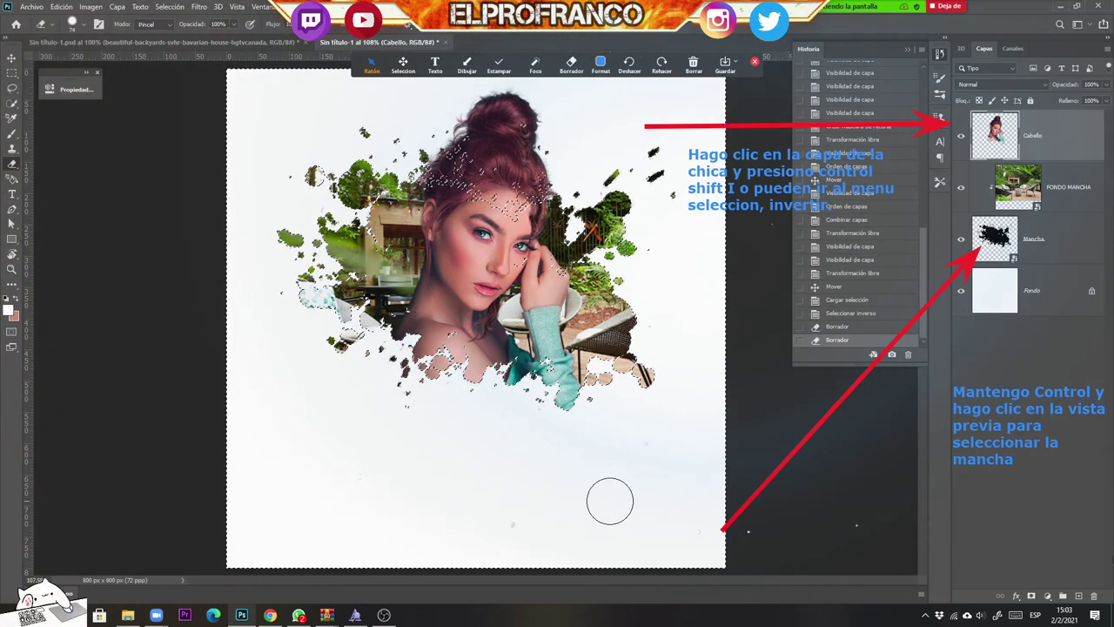
pyautogui.click(874, 263)
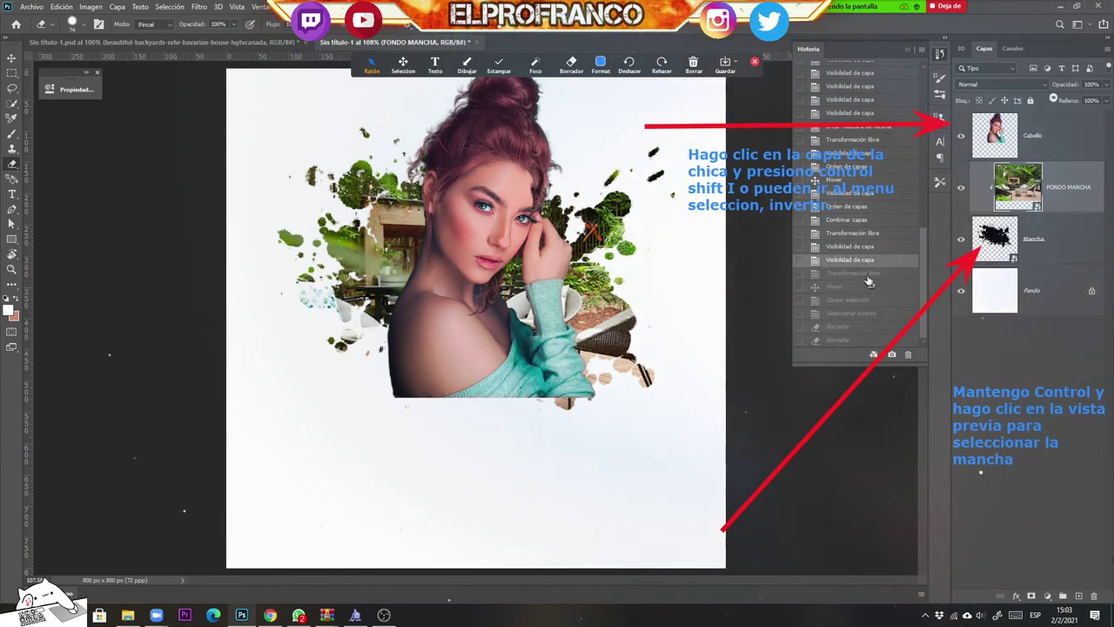
# Step: Restore the History state with the splatter selection, undoing a stray erase across her face
pyautogui.click(861, 274)
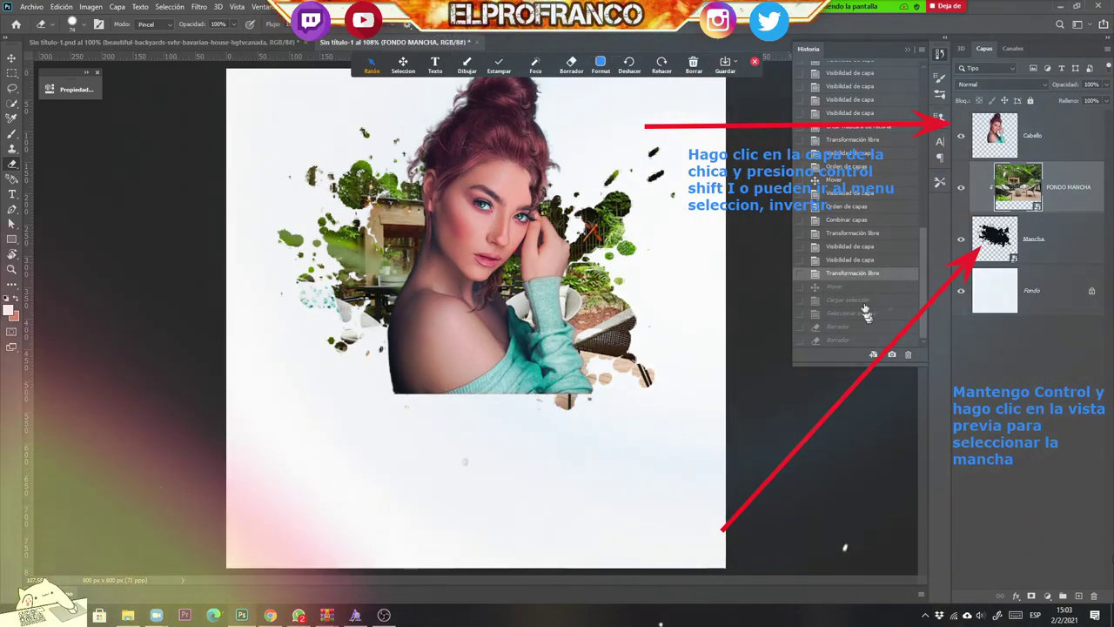
pyautogui.click(855, 300)
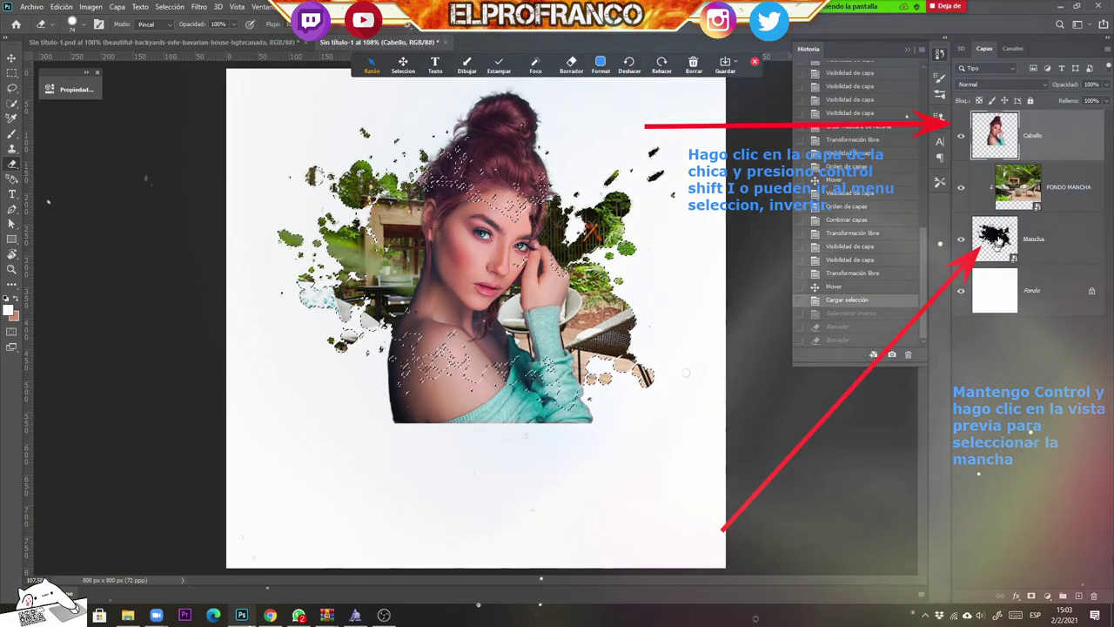
pyautogui.click(169, 6)
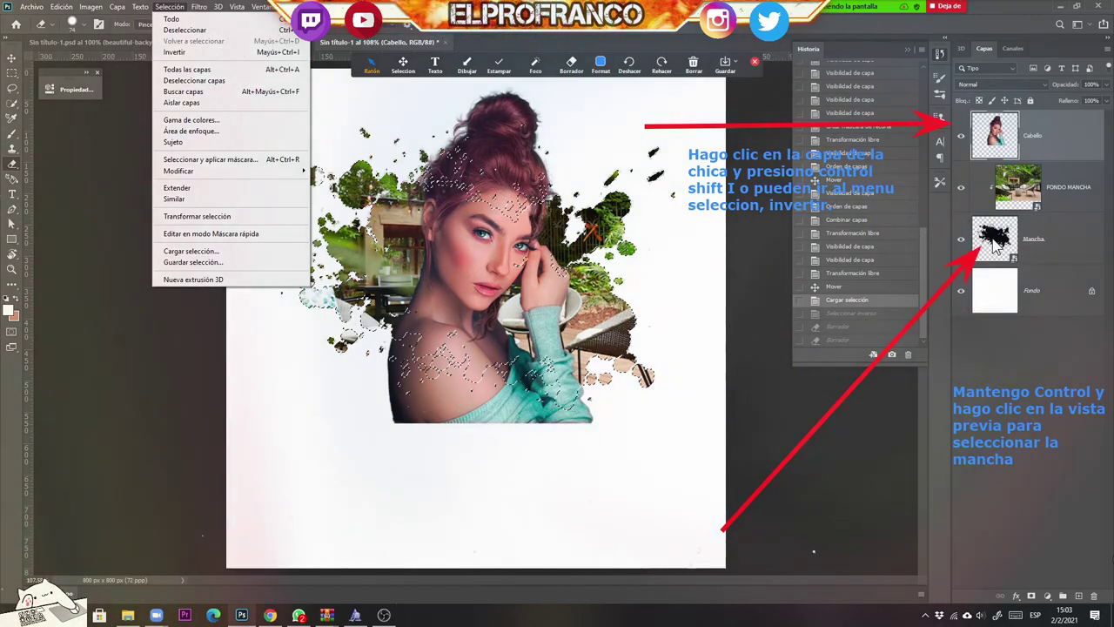
pyautogui.click(520, 318)
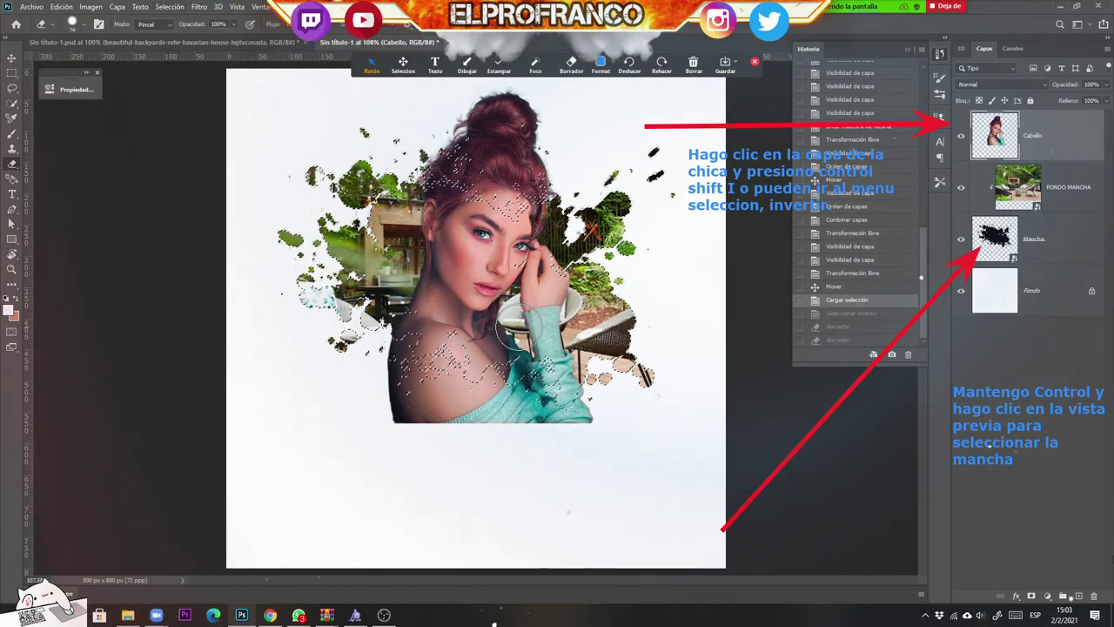
pyautogui.moveTo(519, 322)
pyautogui.mouseDown()
pyautogui.moveTo(496, 426)
pyautogui.moveTo(540, 198)
pyautogui.mouseUp()
pyautogui.click(857, 327)
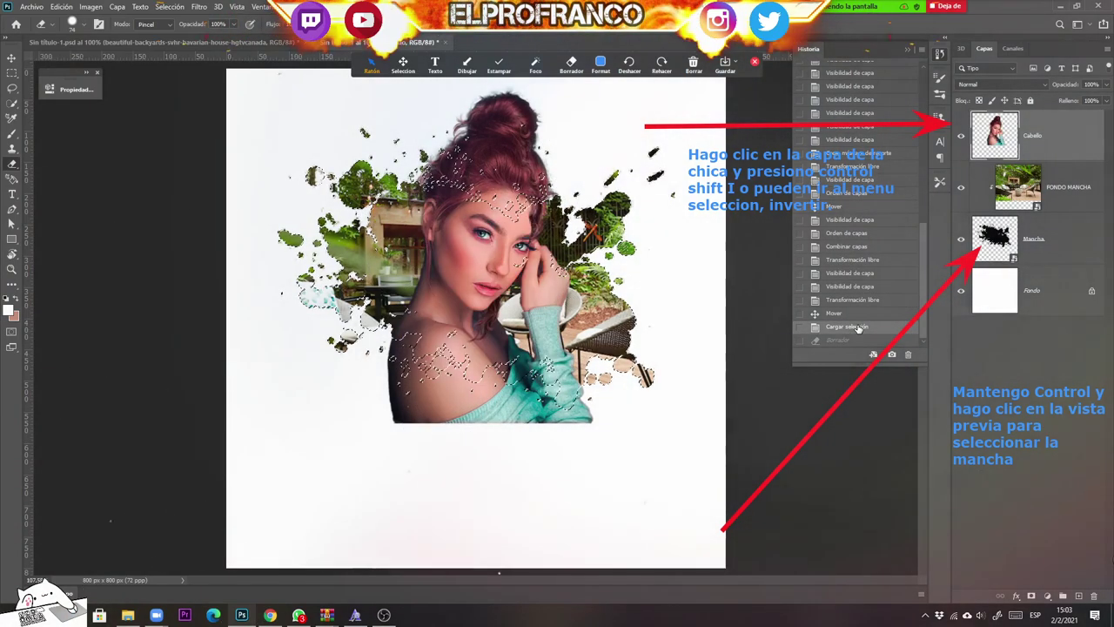
# Step: Invert the selection, erase the girl's lower body outside the splatter, and deselect
pyautogui.click(169, 7)
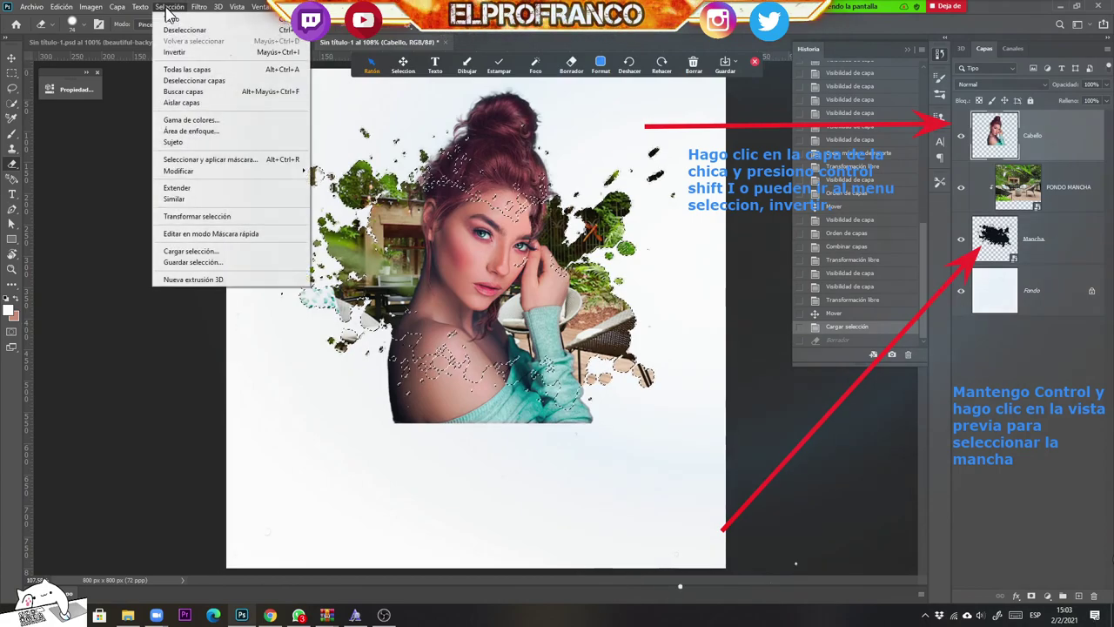
pyautogui.click(174, 52)
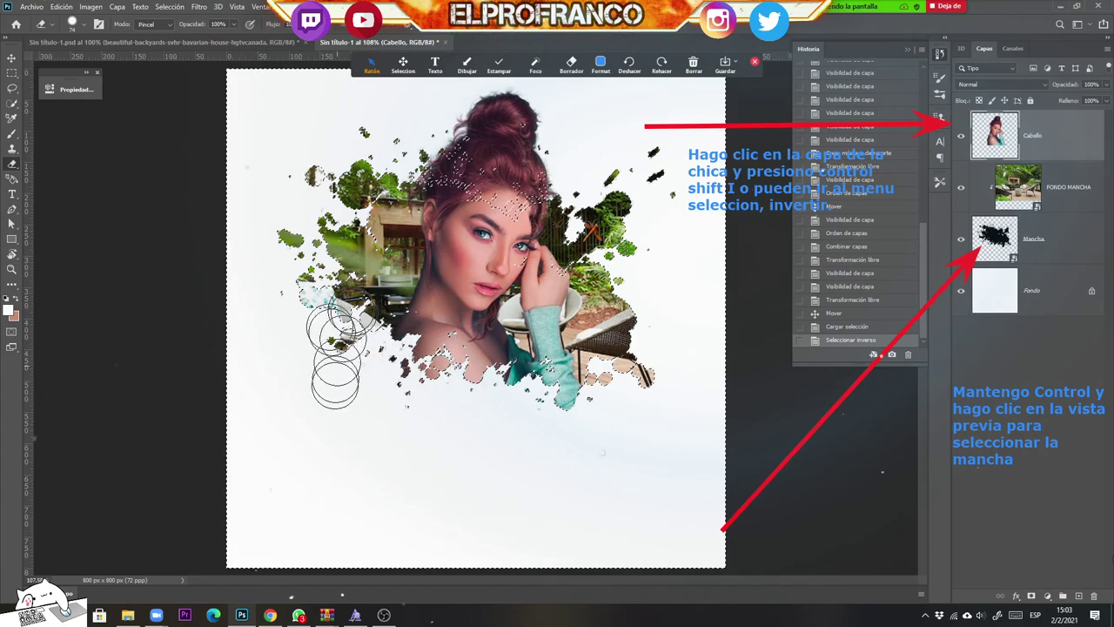
pyautogui.click(485, 499)
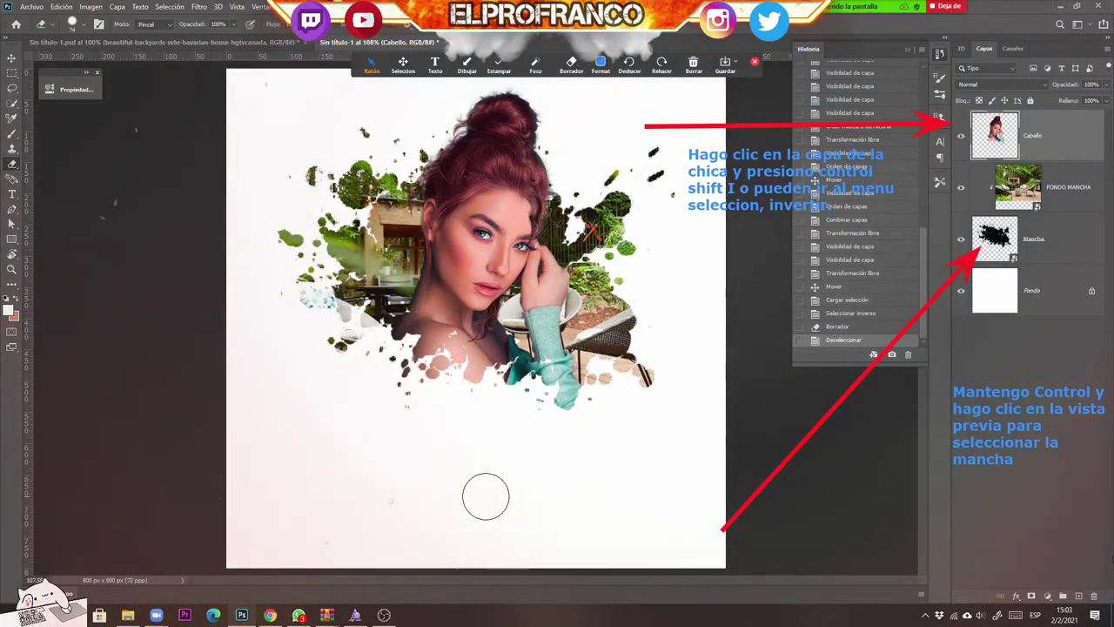
pyautogui.hotkey('ctrl', 'd')
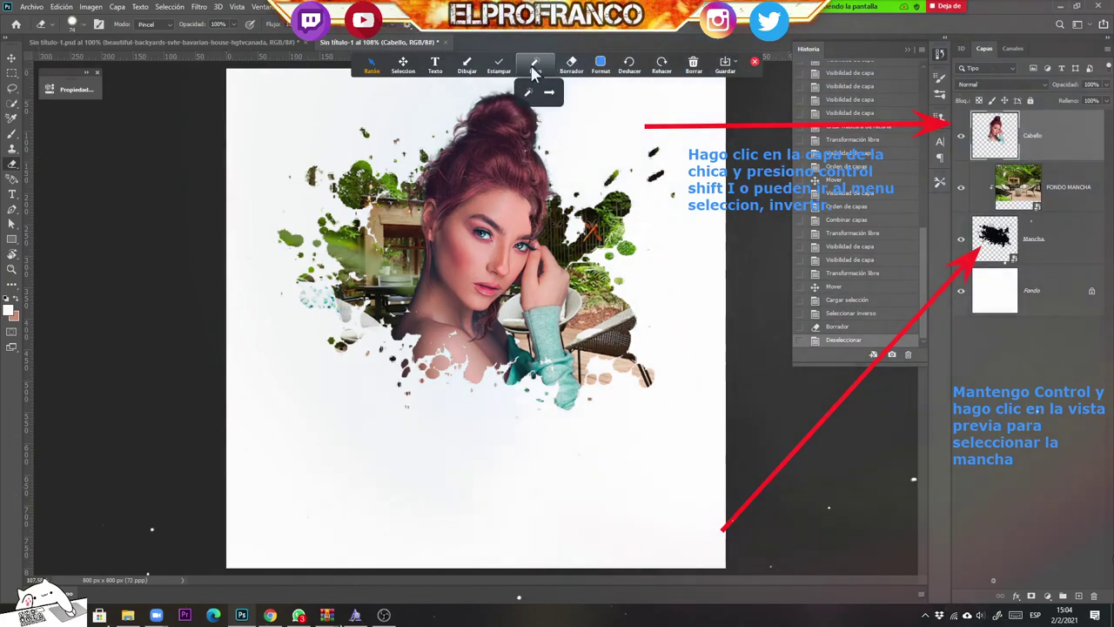
# Step: Write the screen note 'borro la parte de abajo' left of the canvas and discard the empty box
pyautogui.click(496, 66)
pyautogui.click(467, 66)
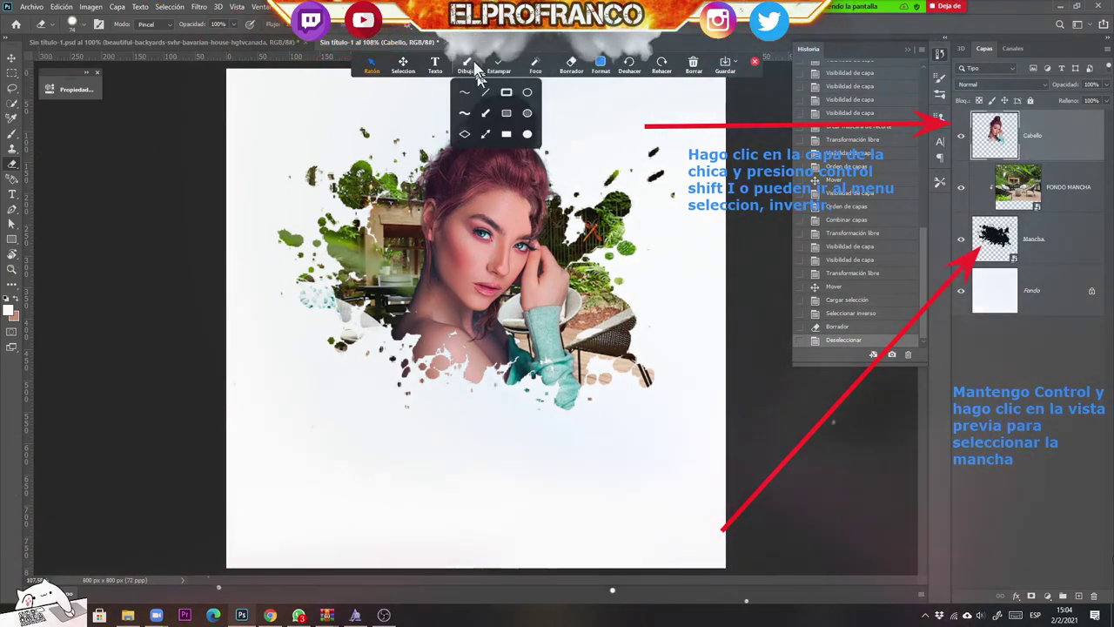
pyautogui.click(482, 108)
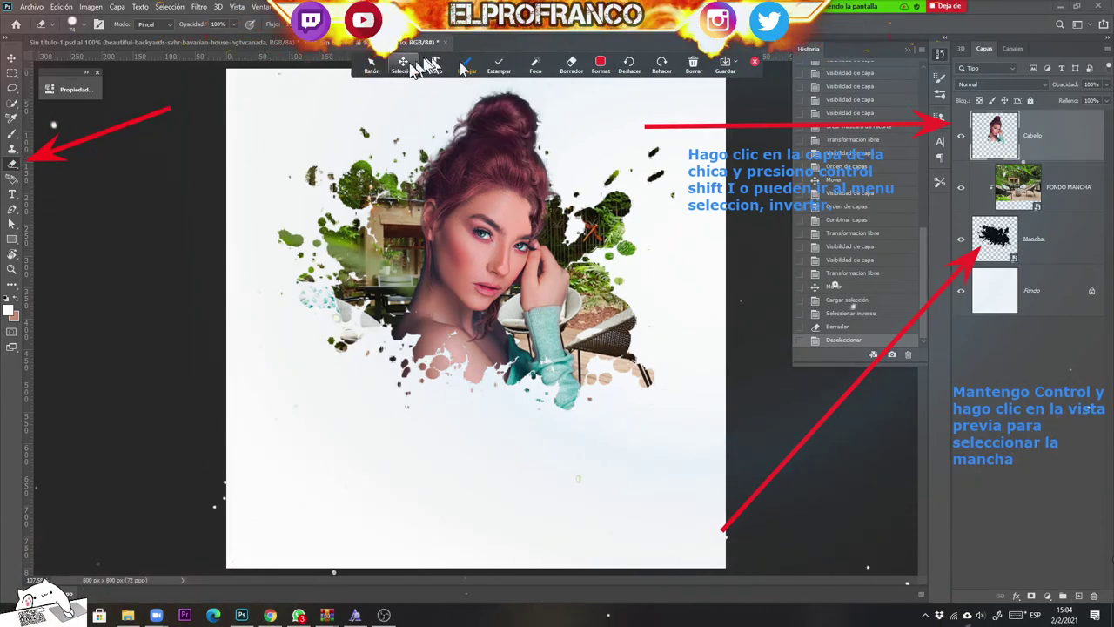
pyautogui.click(77, 218)
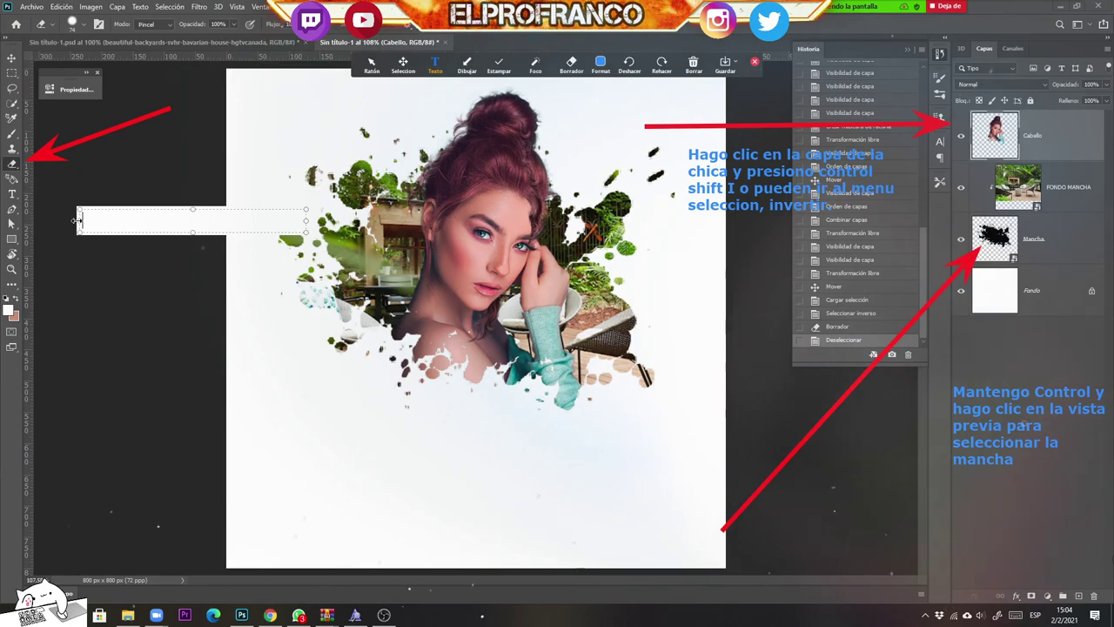
pyautogui.write('bor')
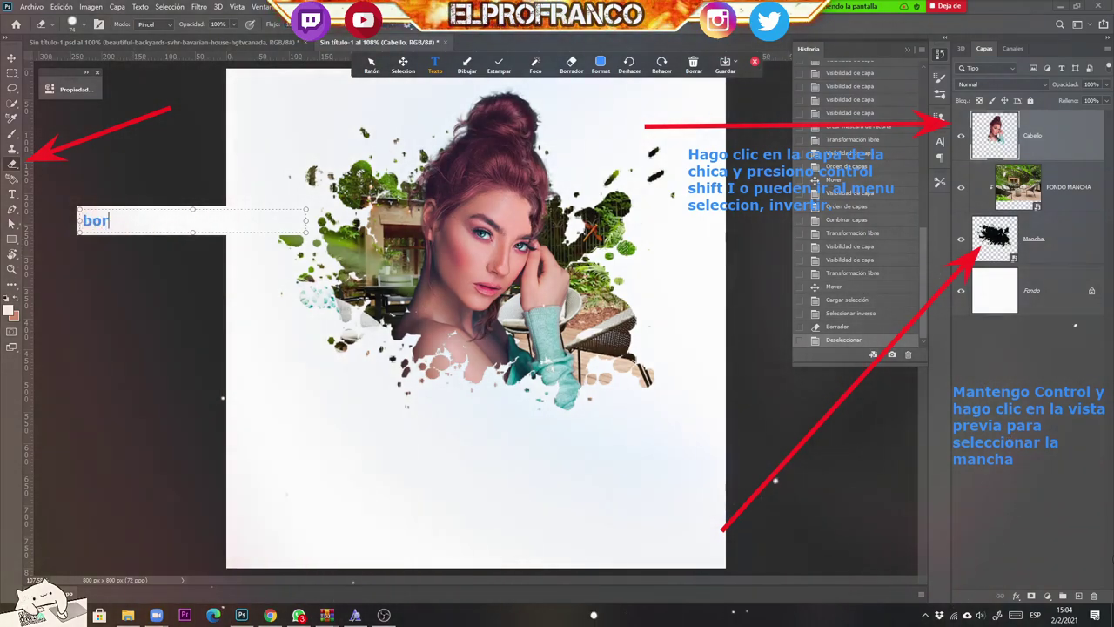
pyautogui.write('ro l')
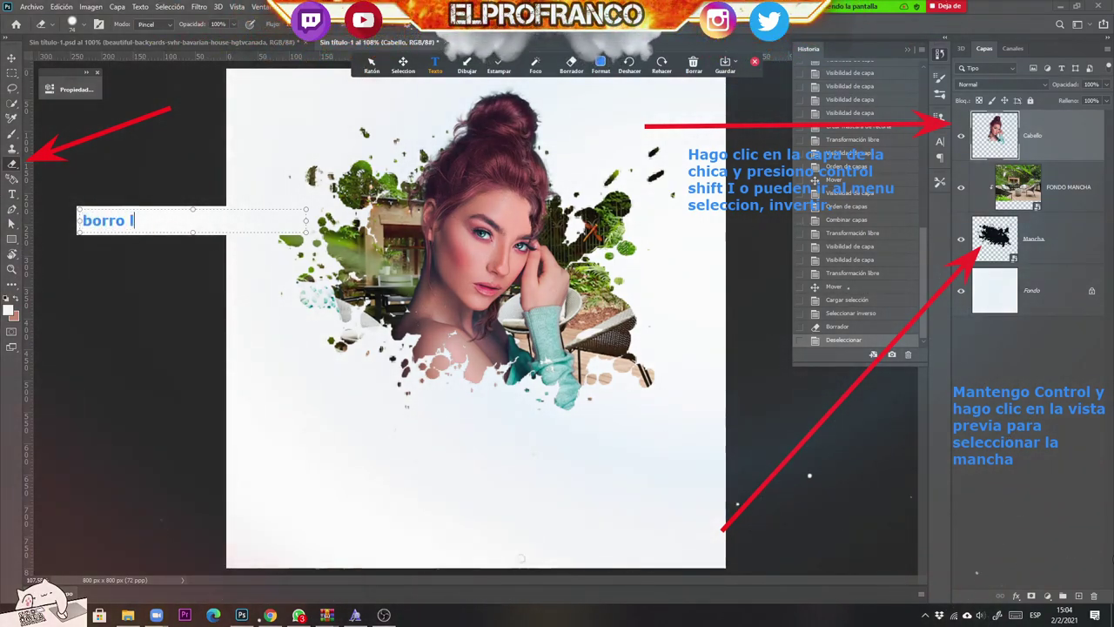
pyautogui.write('parte de abajo')
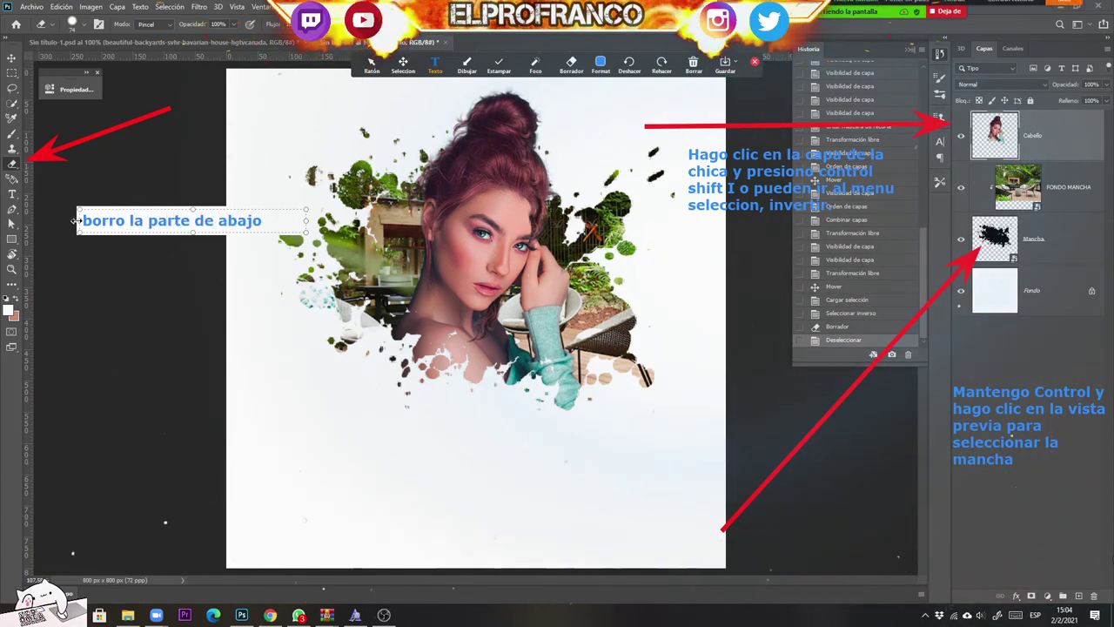
pyautogui.press('Escape')
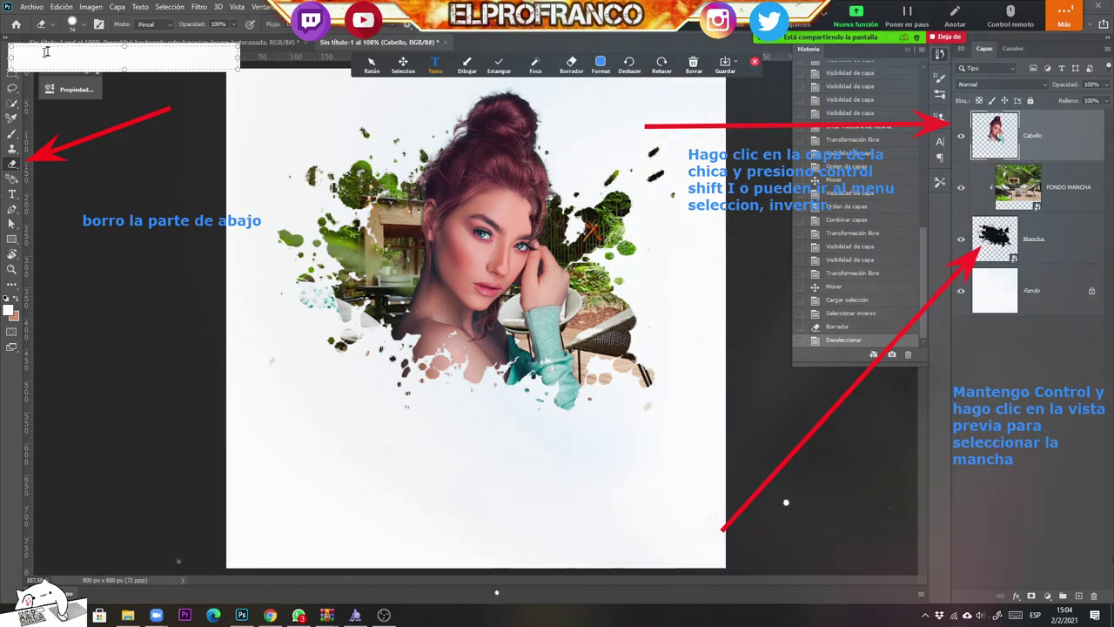
pyautogui.press('Escape')
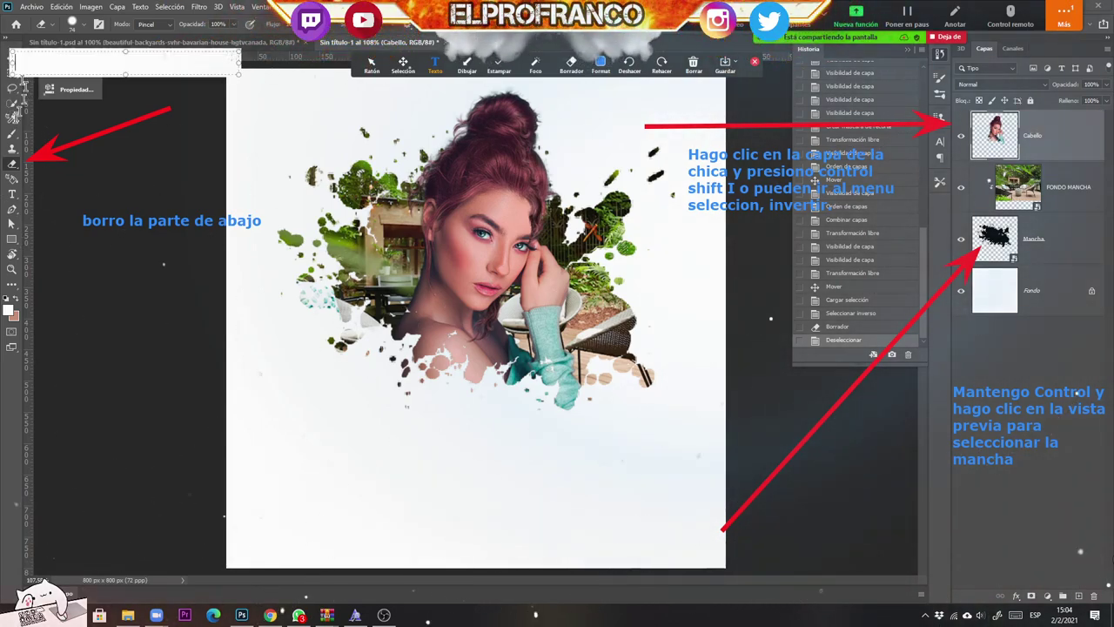
# Step: Stop annotating, check the meeting chat, and step History to 'Transformación libre' then 'Mover'
pyautogui.click(370, 65)
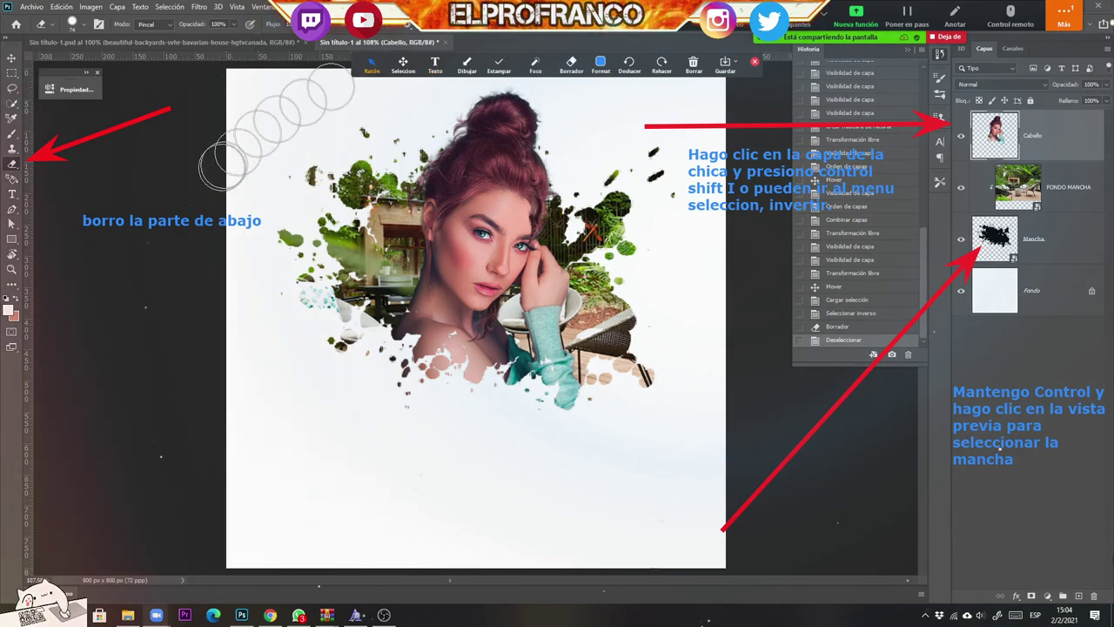
pyautogui.click(1067, 19)
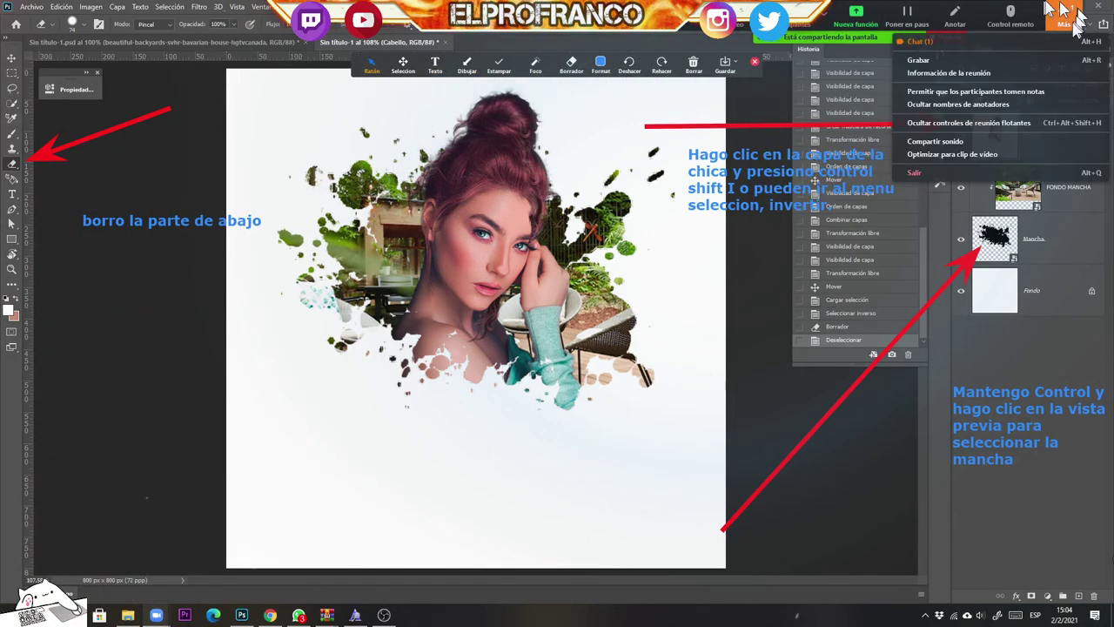
pyautogui.click(998, 40)
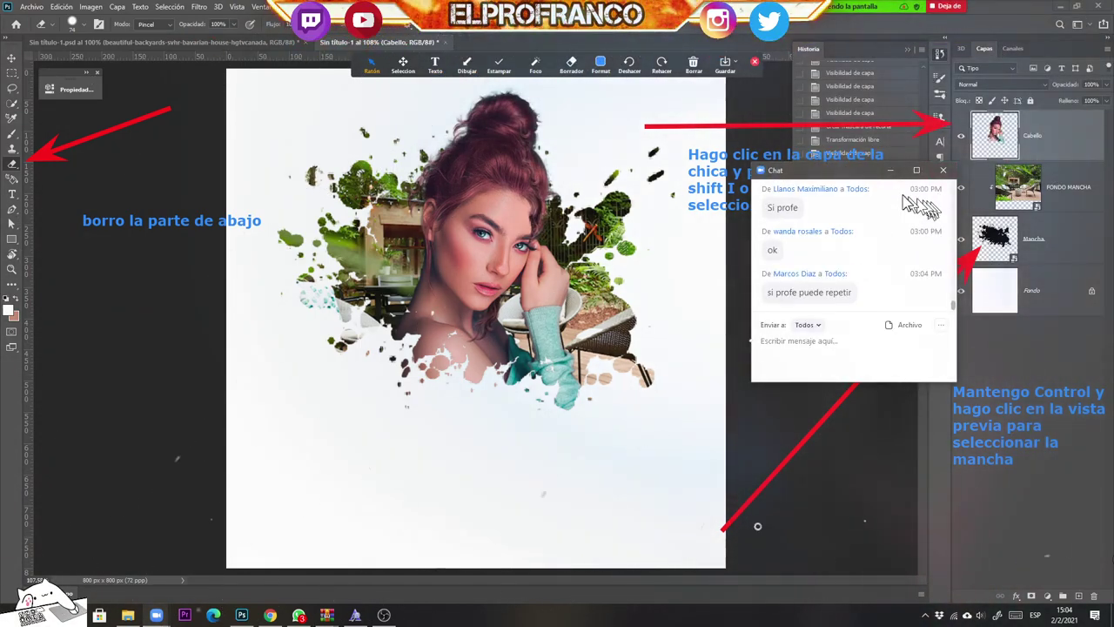
pyautogui.click(890, 171)
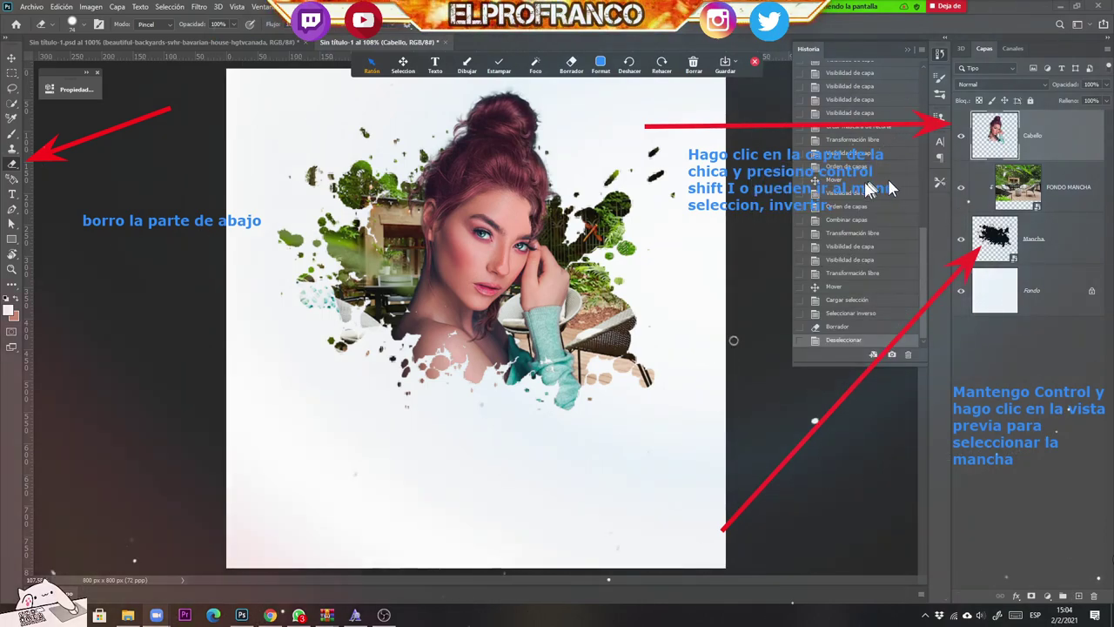
pyautogui.click(862, 274)
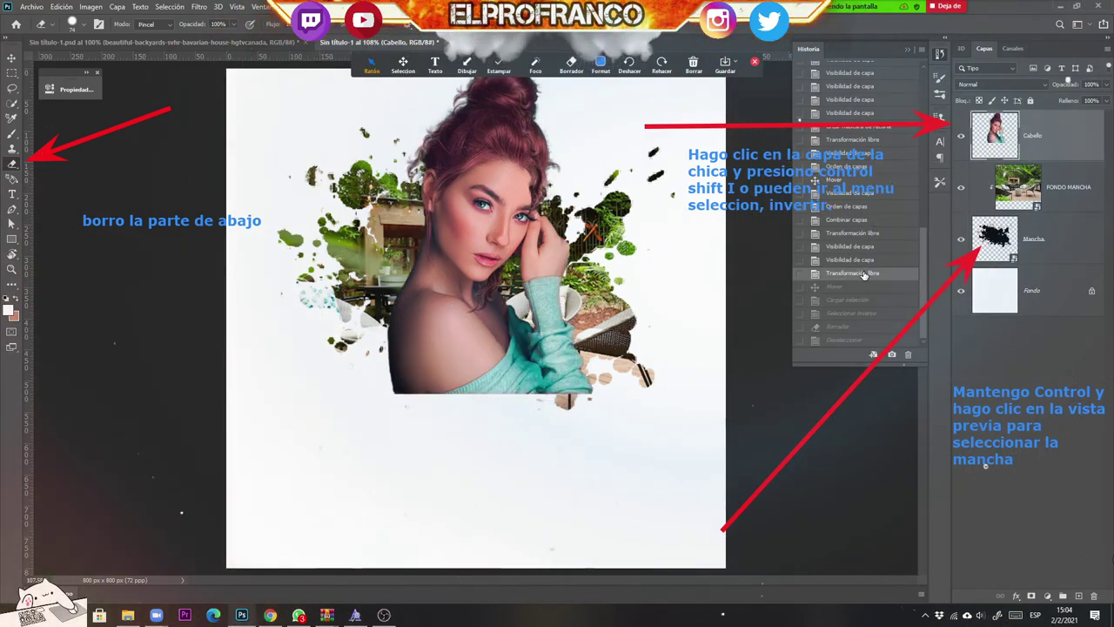
pyautogui.click(862, 286)
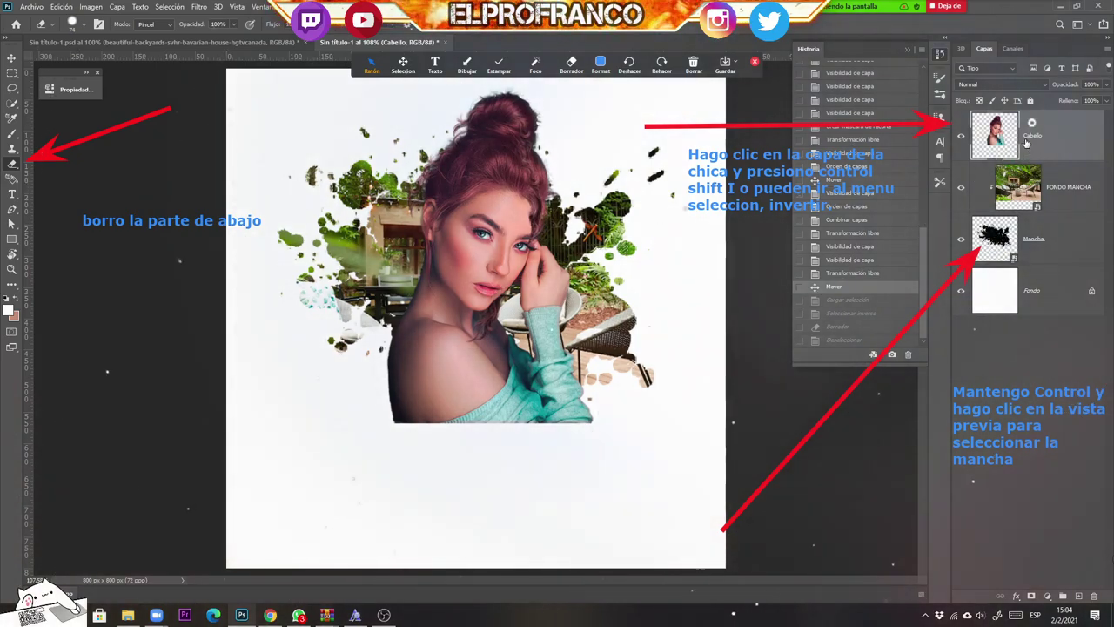
pyautogui.click(466, 65)
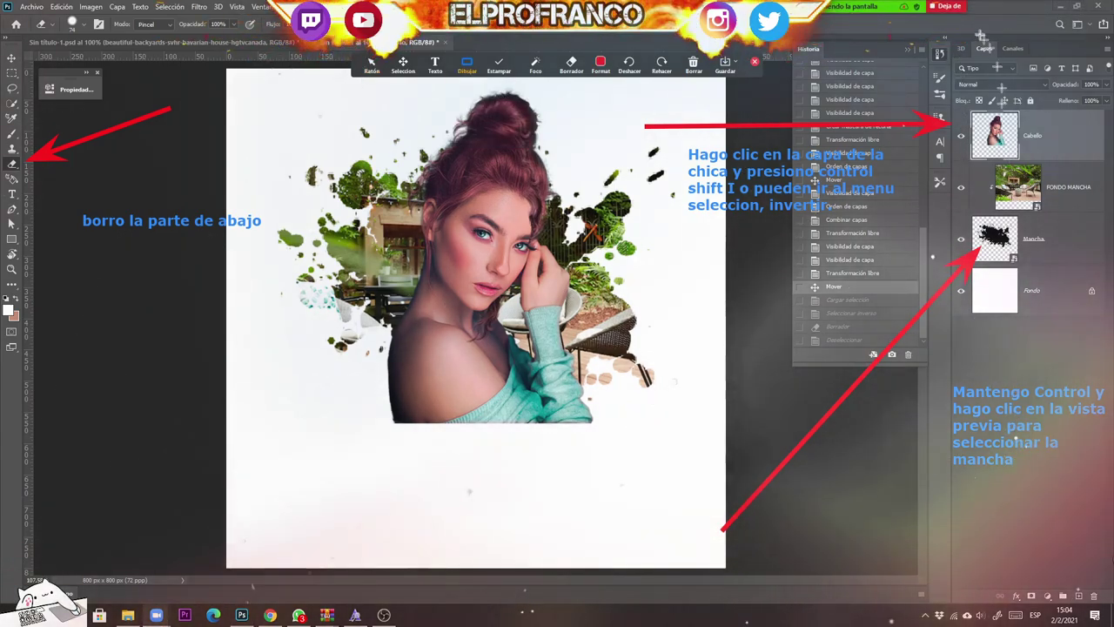
pyautogui.moveTo(955, 37); pyautogui.dragTo(1005, 439)
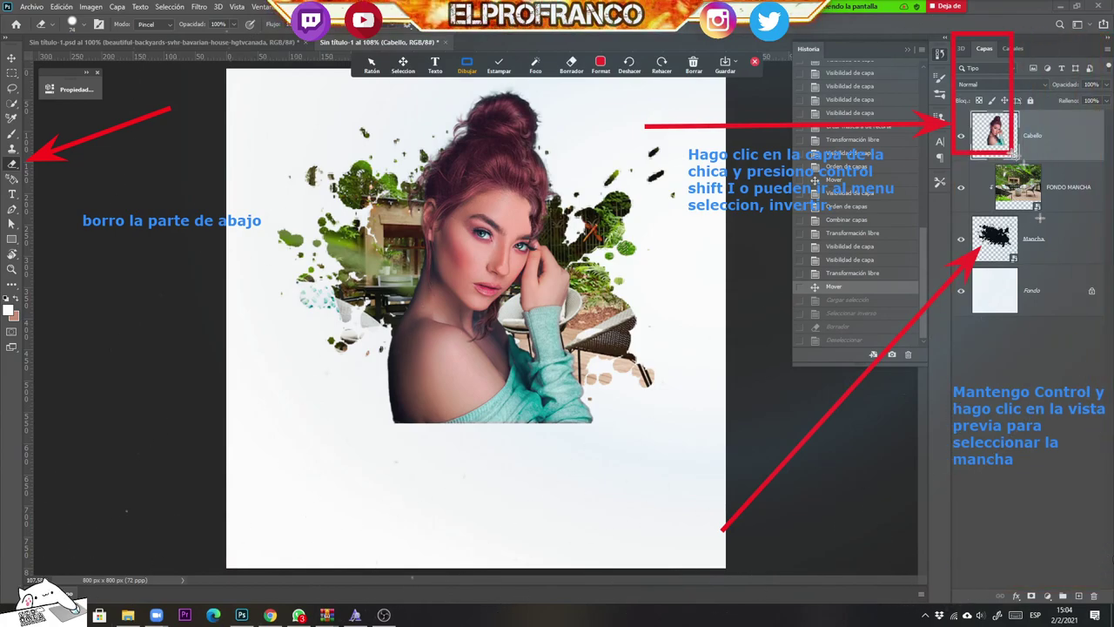
pyautogui.click(600, 63)
pyautogui.click(629, 63)
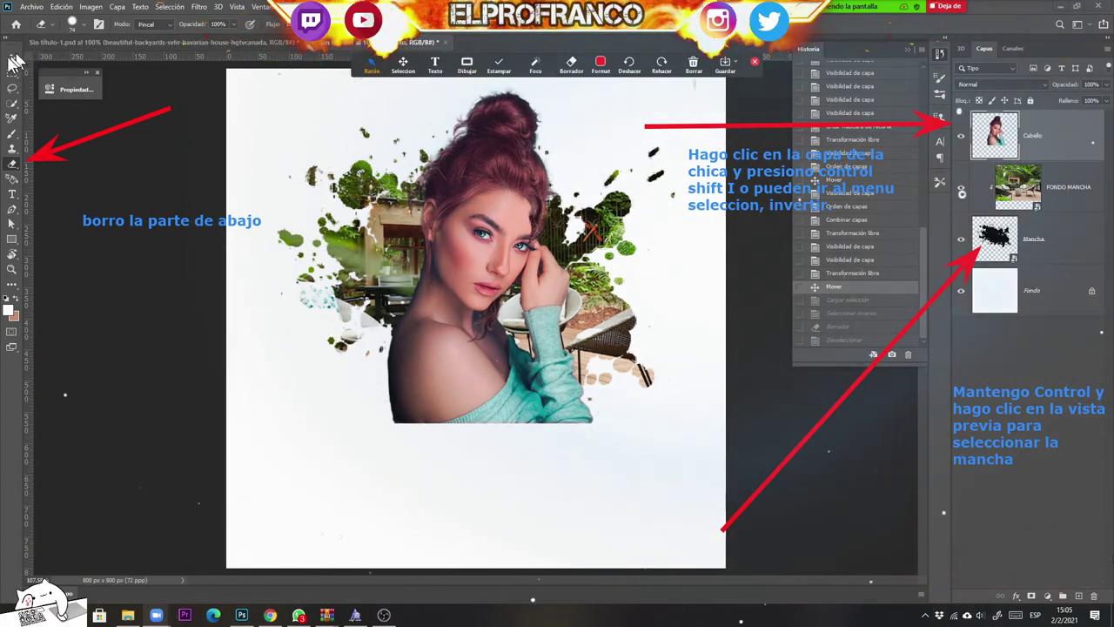
pyautogui.rightClick(1063, 52)
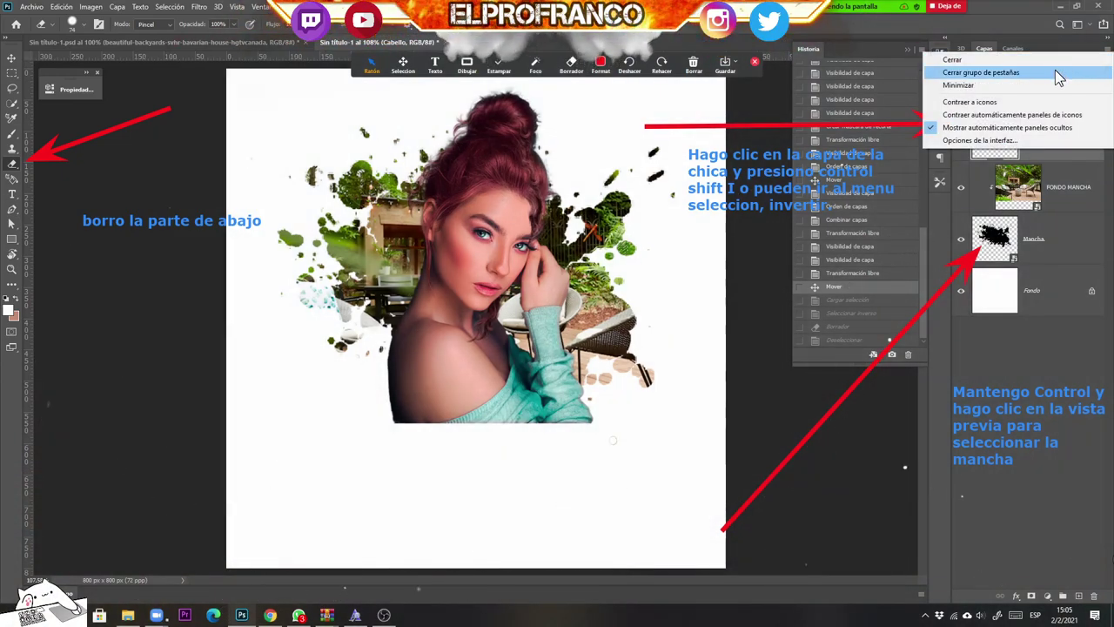
pyautogui.click(1010, 131)
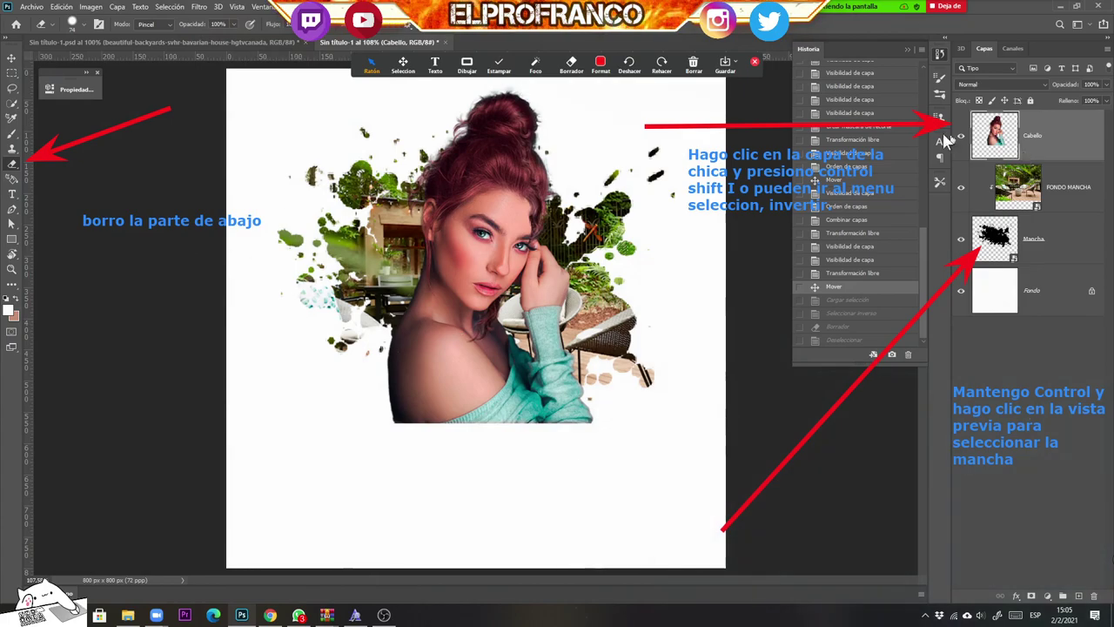
# Step: Switch the workspace layout to Pintura
pyautogui.click(262, 7)
pyautogui.moveTo(287, 30)
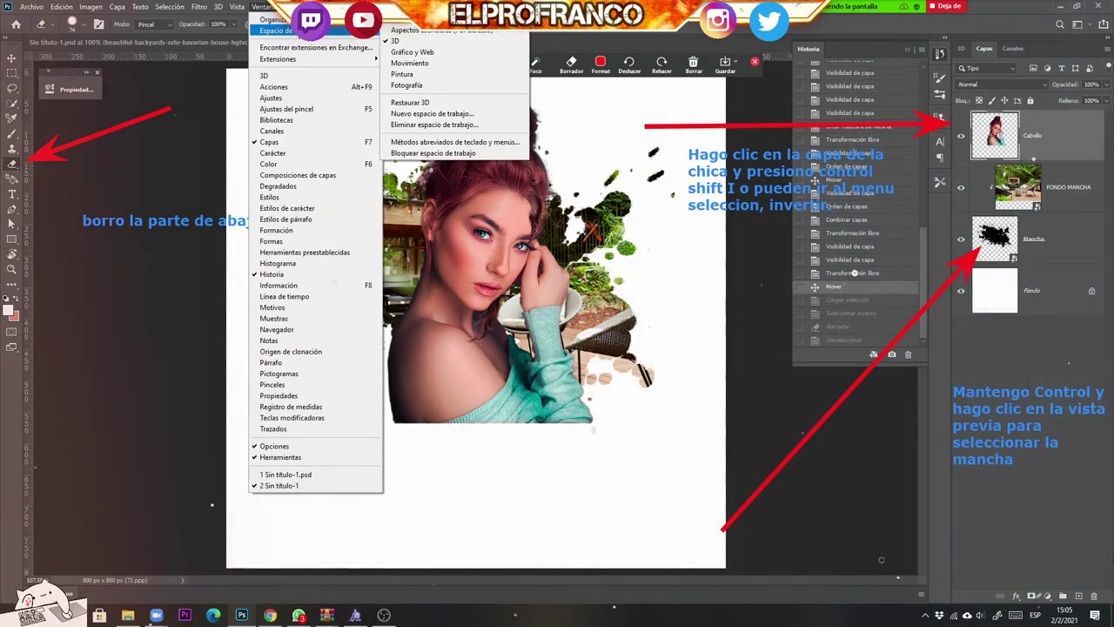
pyautogui.click(441, 40)
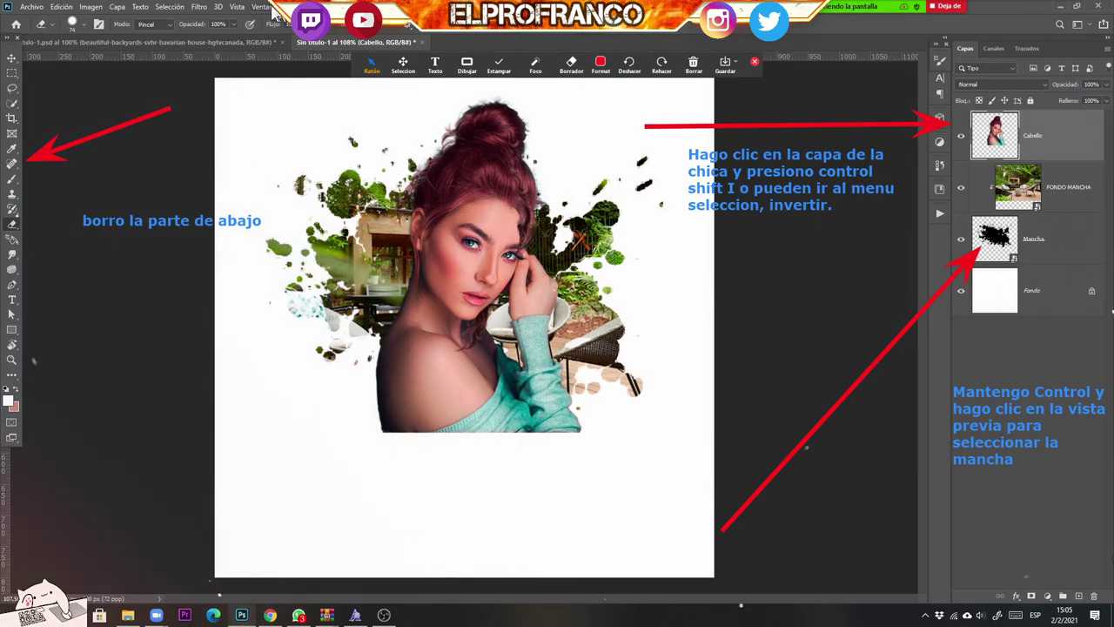
pyautogui.click(246, 9)
pyautogui.moveTo(260, 7)
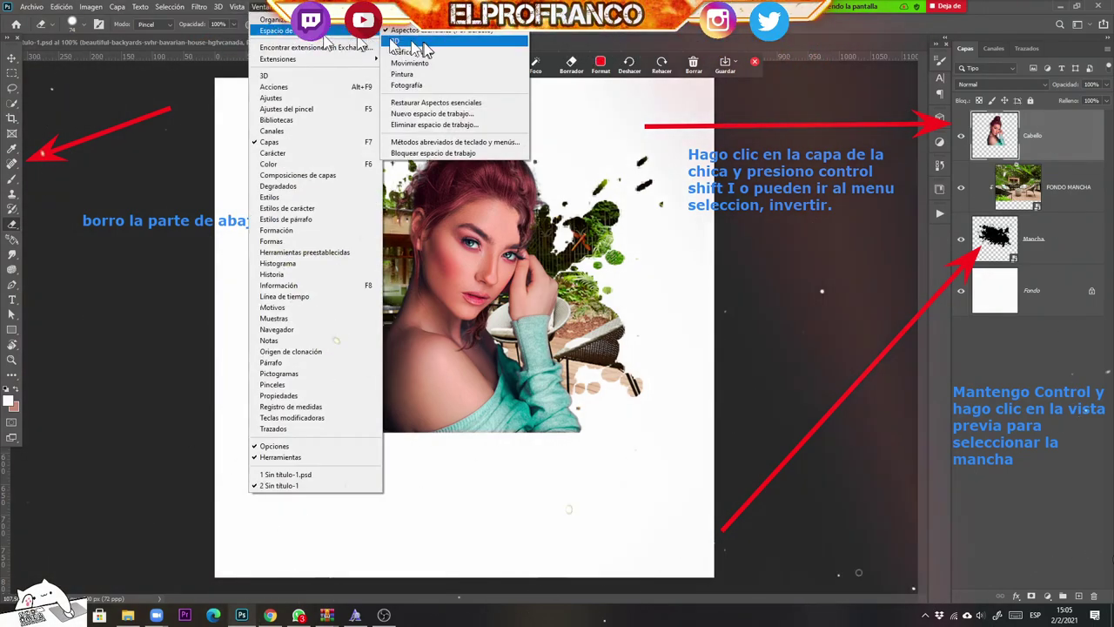
pyautogui.click(403, 74)
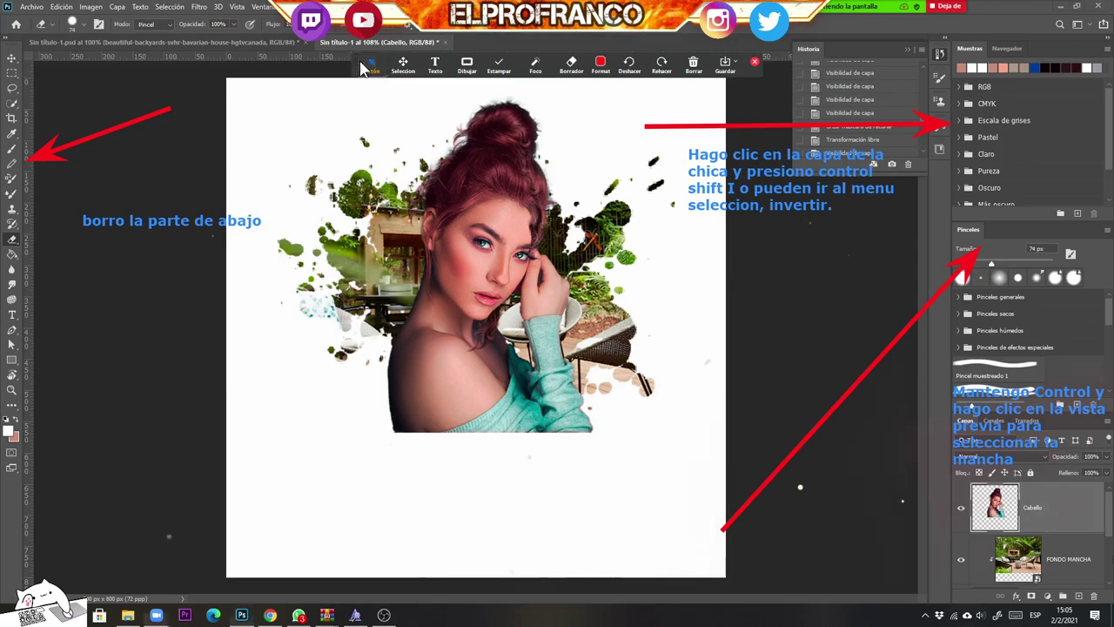
# Step: Close the brushes and swatches panel groups
pyautogui.rightClick(1010, 230)
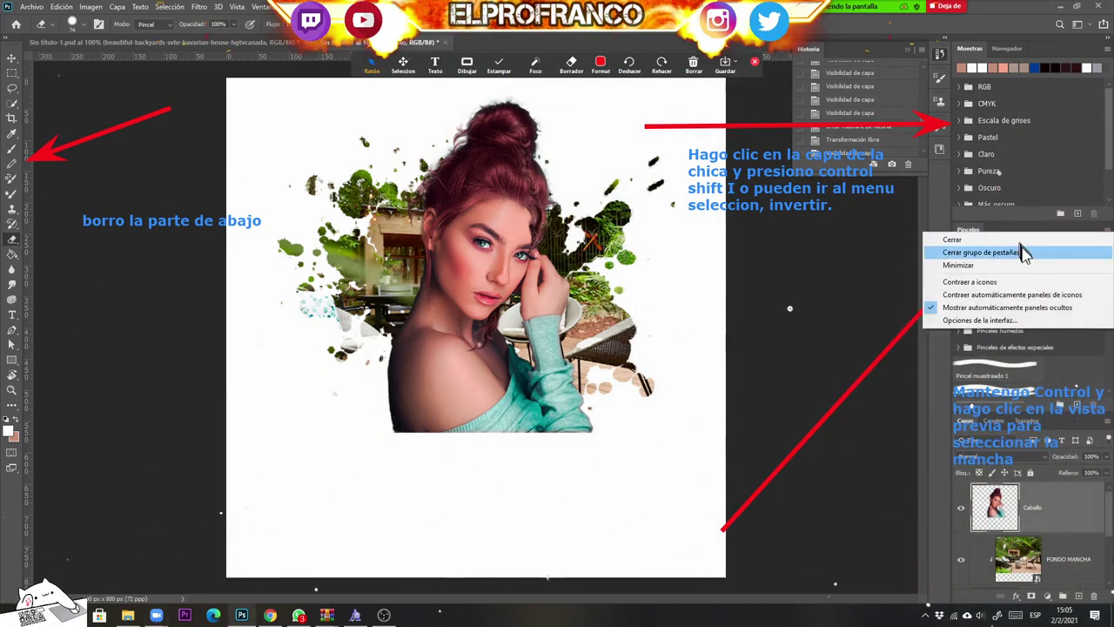
pyautogui.click(1025, 252)
pyautogui.rightClick(1034, 67)
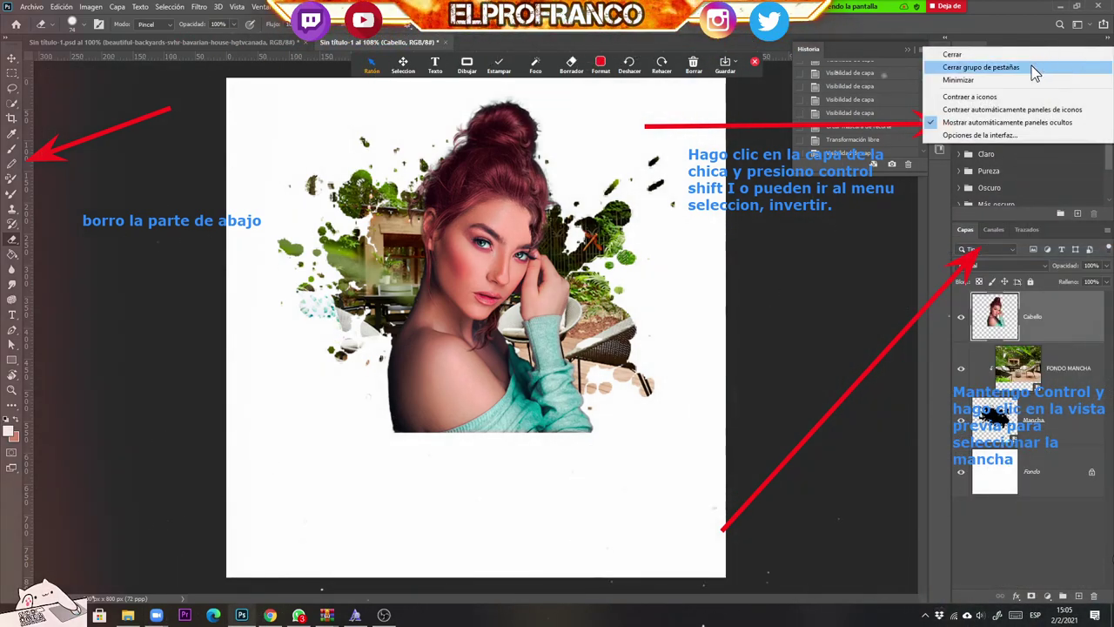
pyautogui.click(1034, 69)
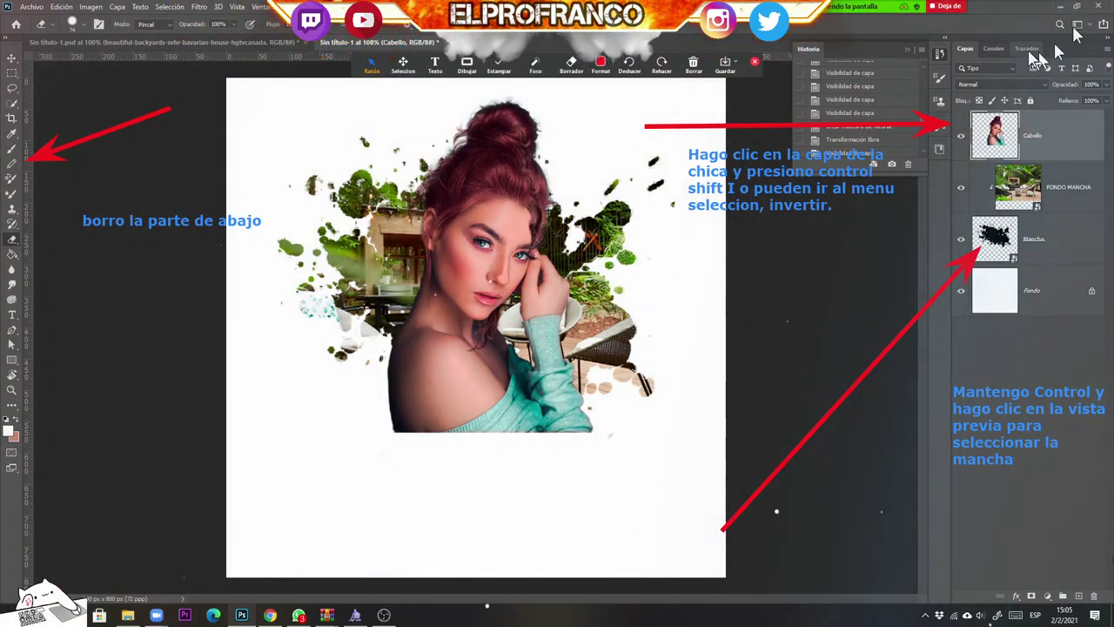
pyautogui.click(237, 7)
pyautogui.moveTo(263, 7)
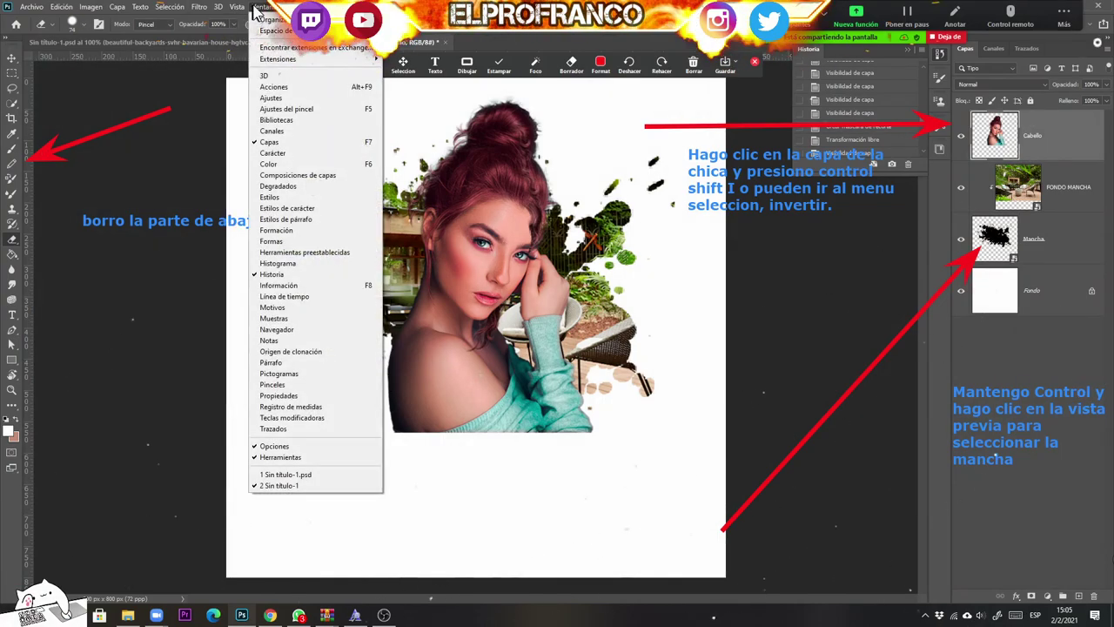
pyautogui.moveTo(278, 31)
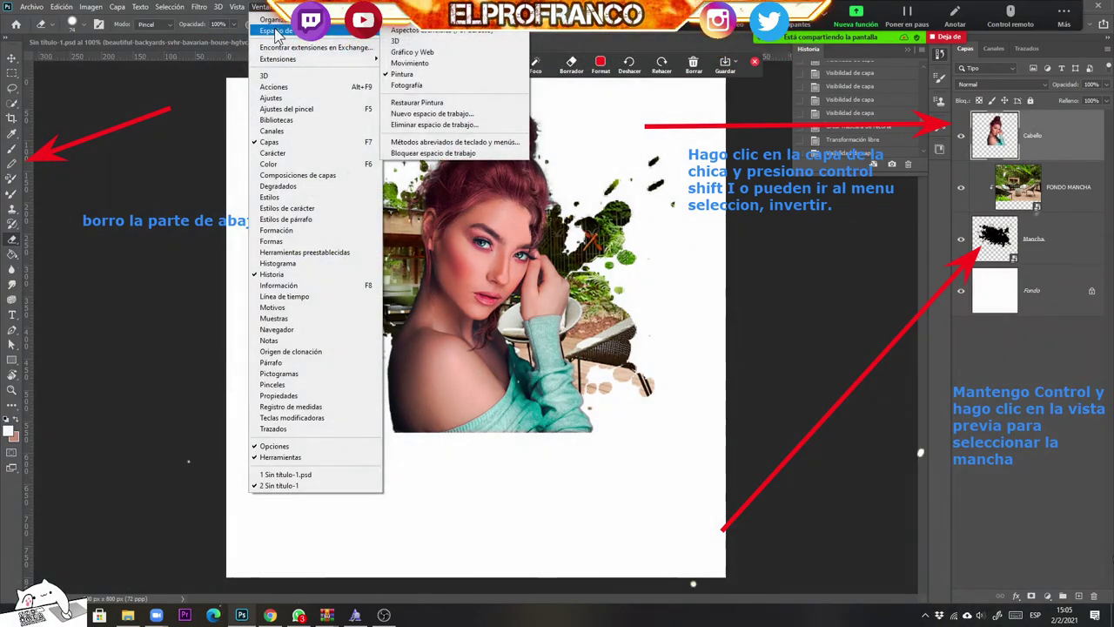
# Step: Save the current panel layout as a new workspace called 'superprofe'
pyautogui.click(455, 116)
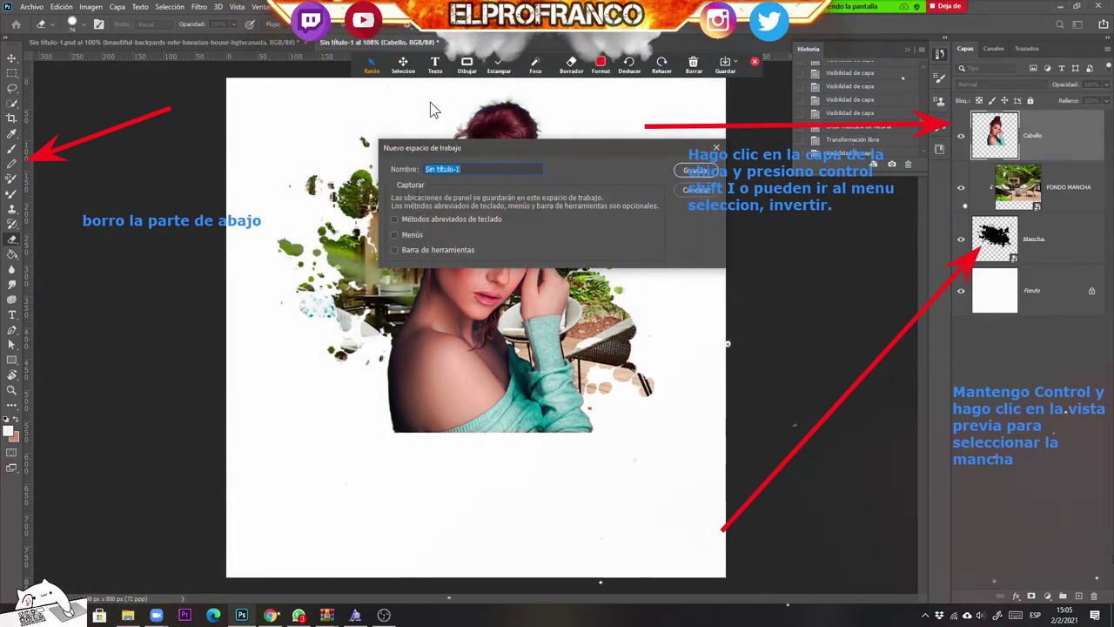
pyautogui.write('superprof')
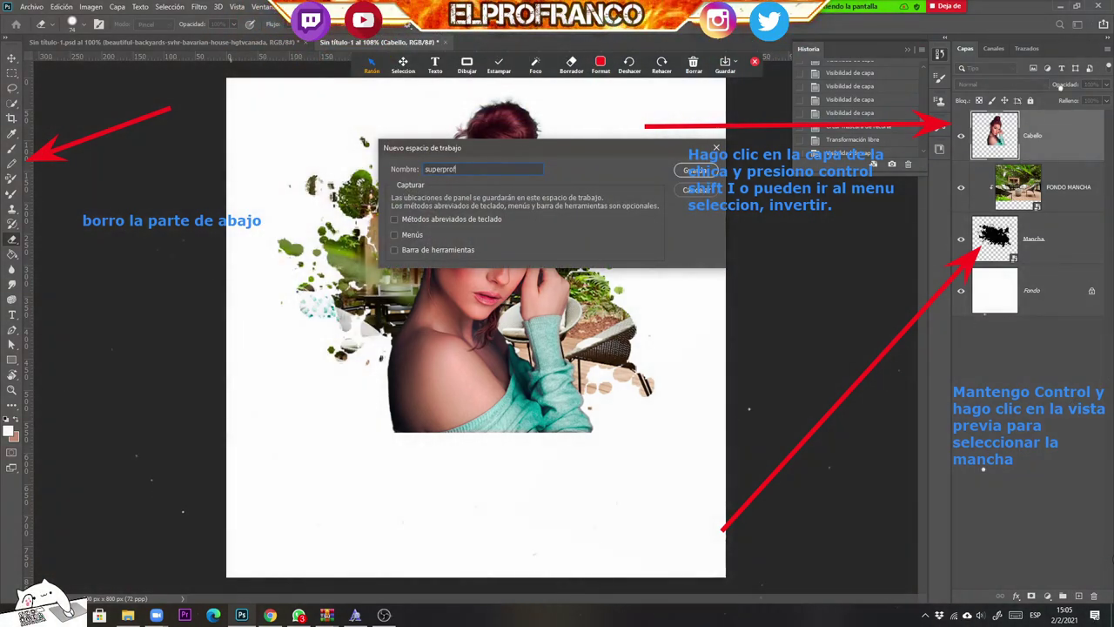
pyautogui.write('e')
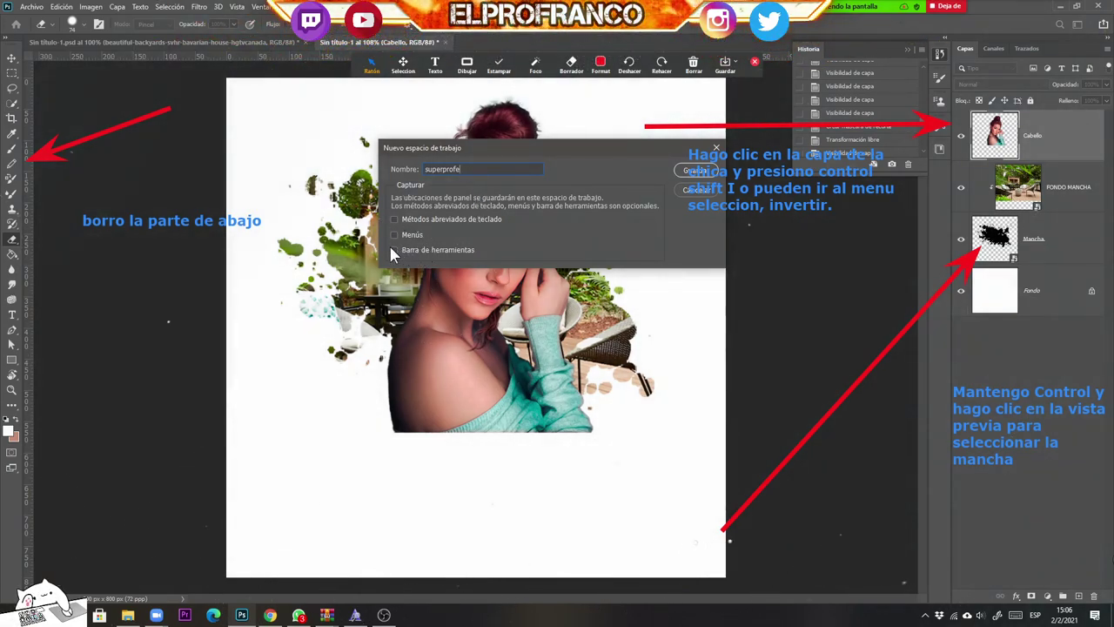
pyautogui.moveTo(557, 150); pyautogui.dragTo(506, 160)
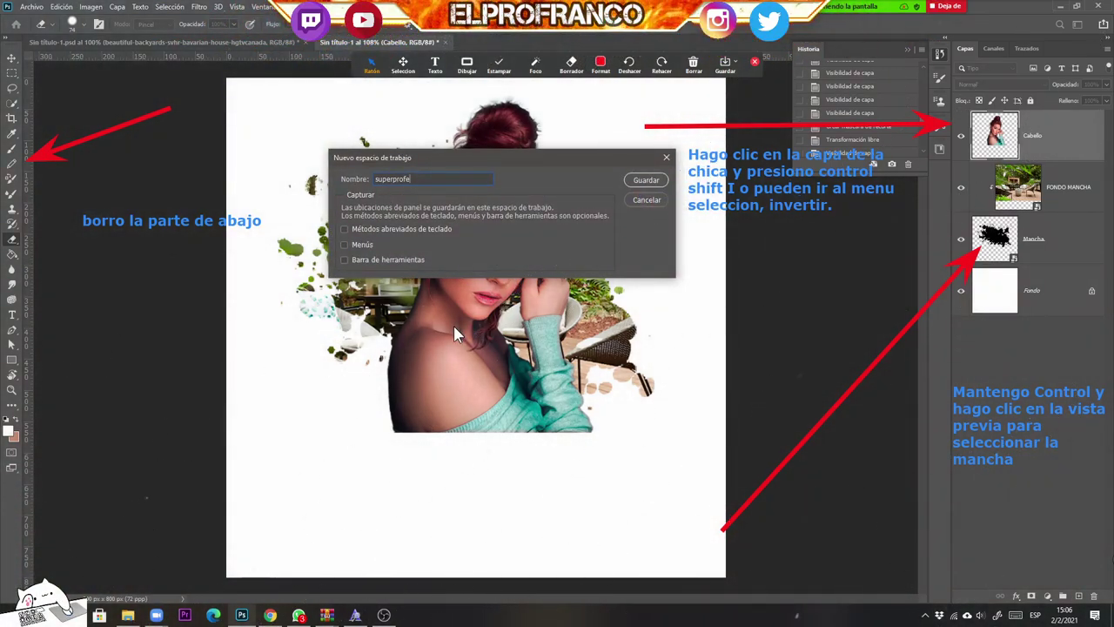
pyautogui.click(631, 181)
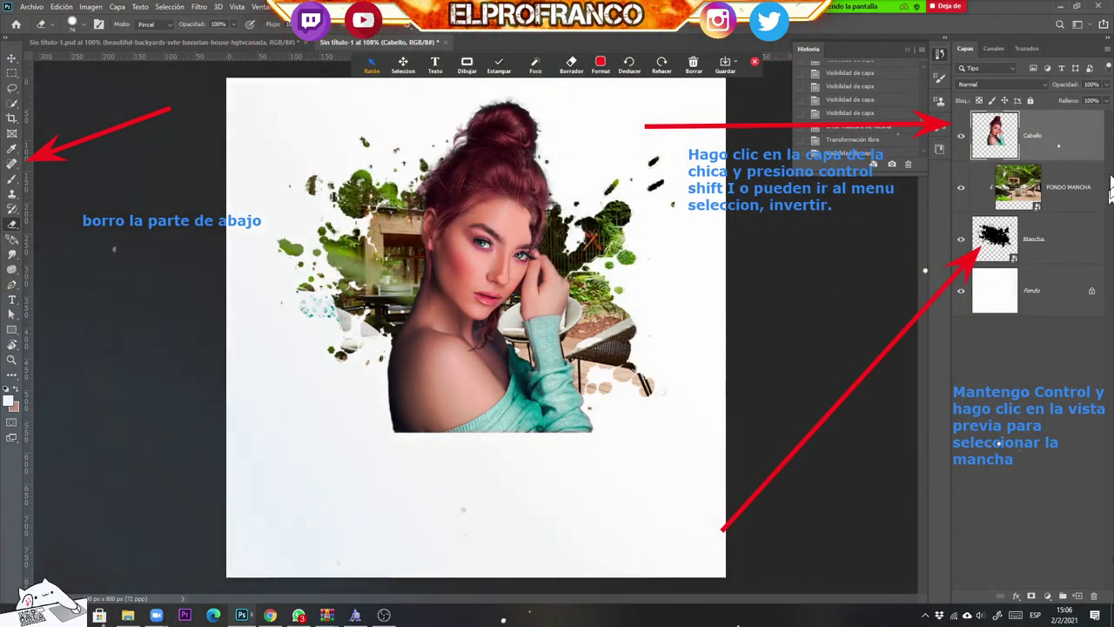
pyautogui.click(261, 6)
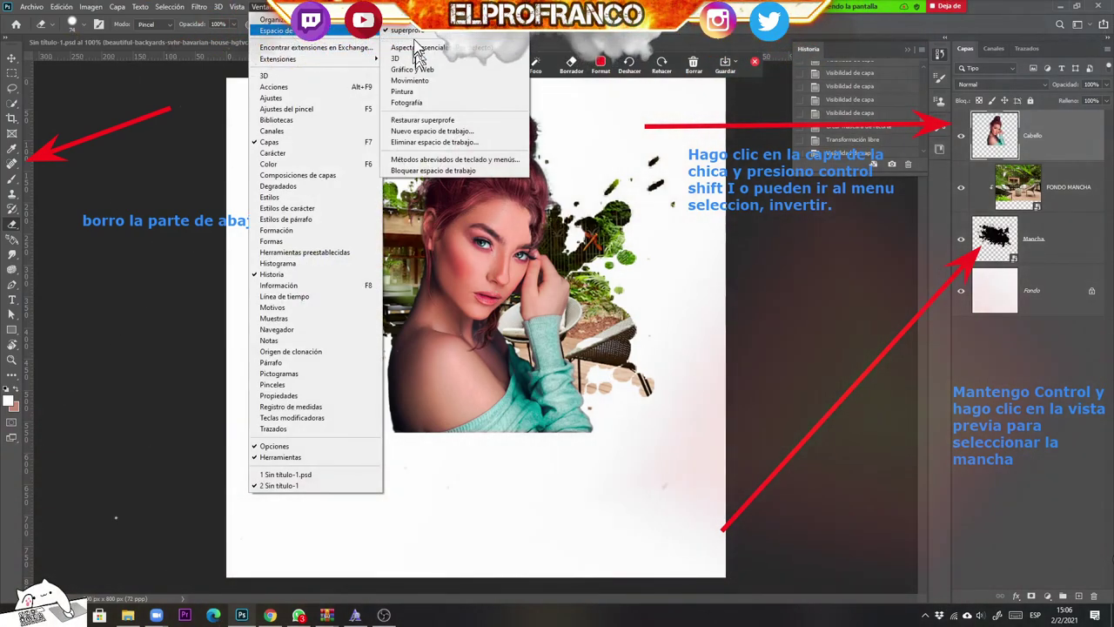
pyautogui.moveTo(287, 30)
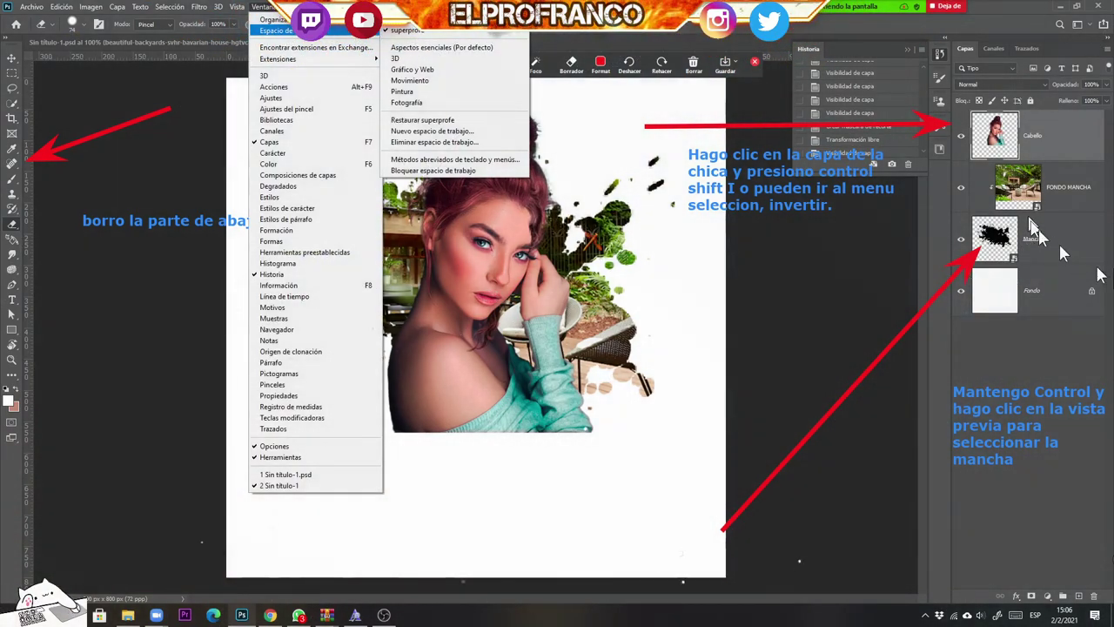
pyautogui.click(1053, 235)
pyautogui.click(1042, 226)
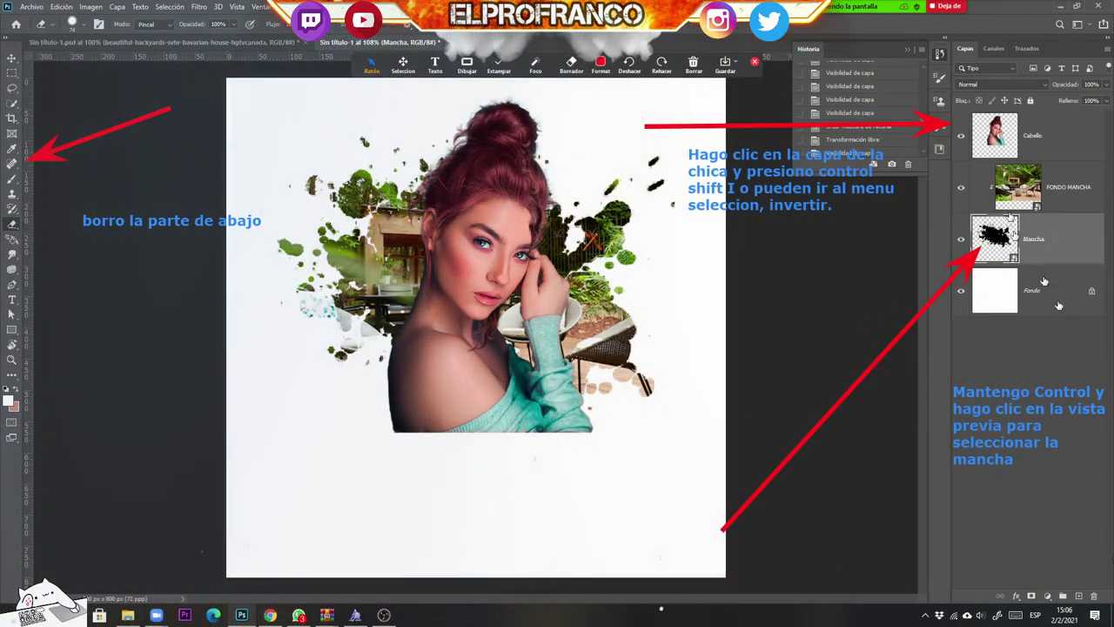
pyautogui.rightClick(1028, 331)
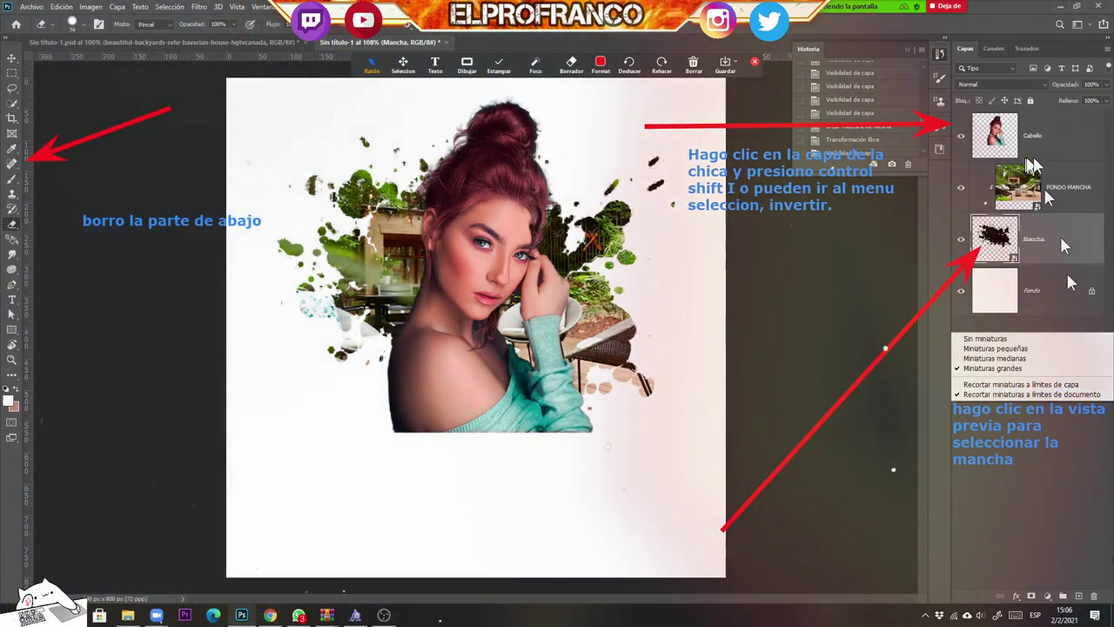
pyautogui.click(997, 148)
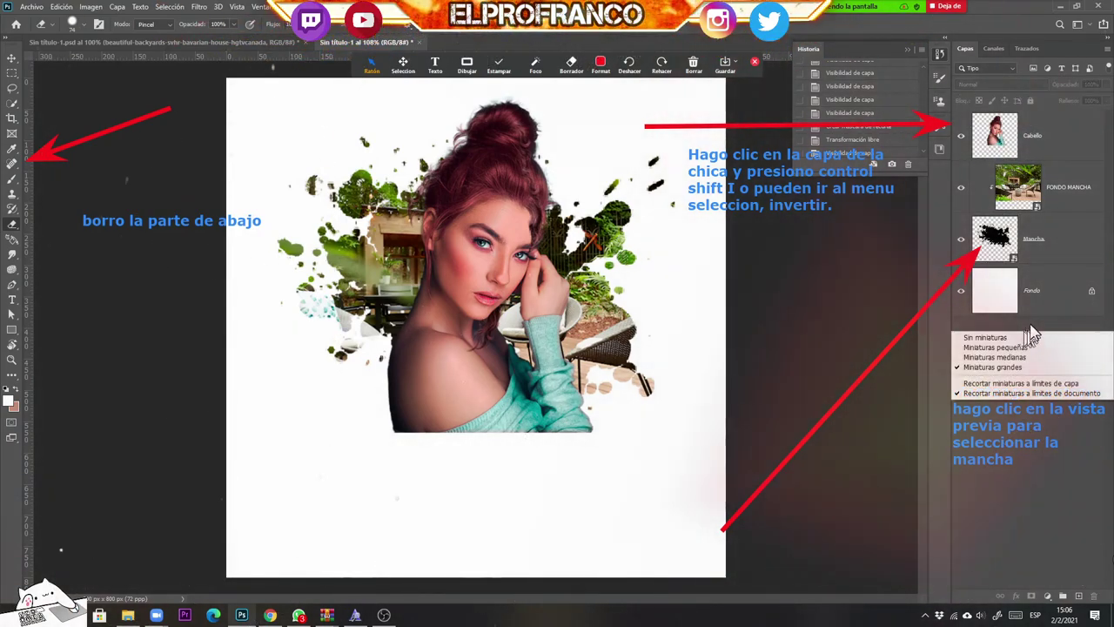
pyautogui.click(1023, 347)
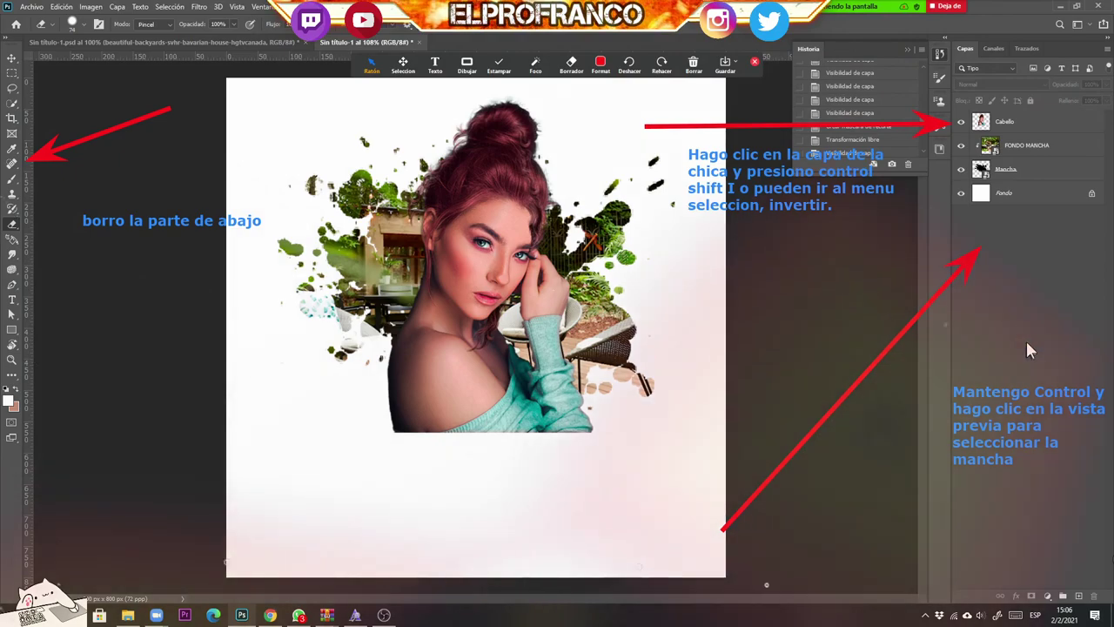
pyautogui.rightClick(1025, 338)
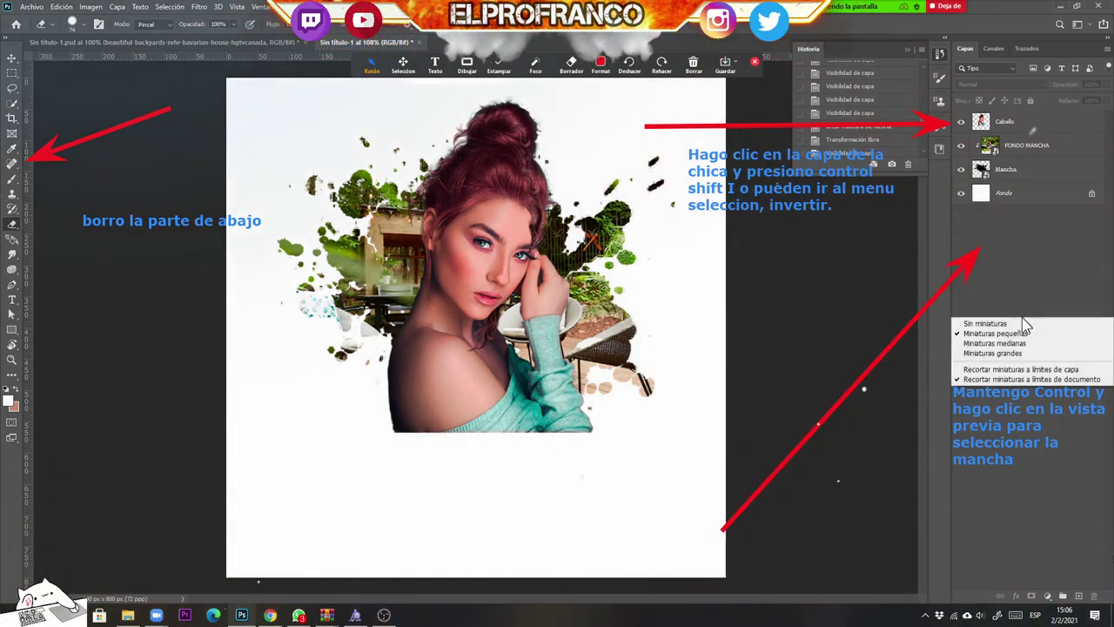
pyautogui.click(1026, 354)
pyautogui.rightClick(1021, 350)
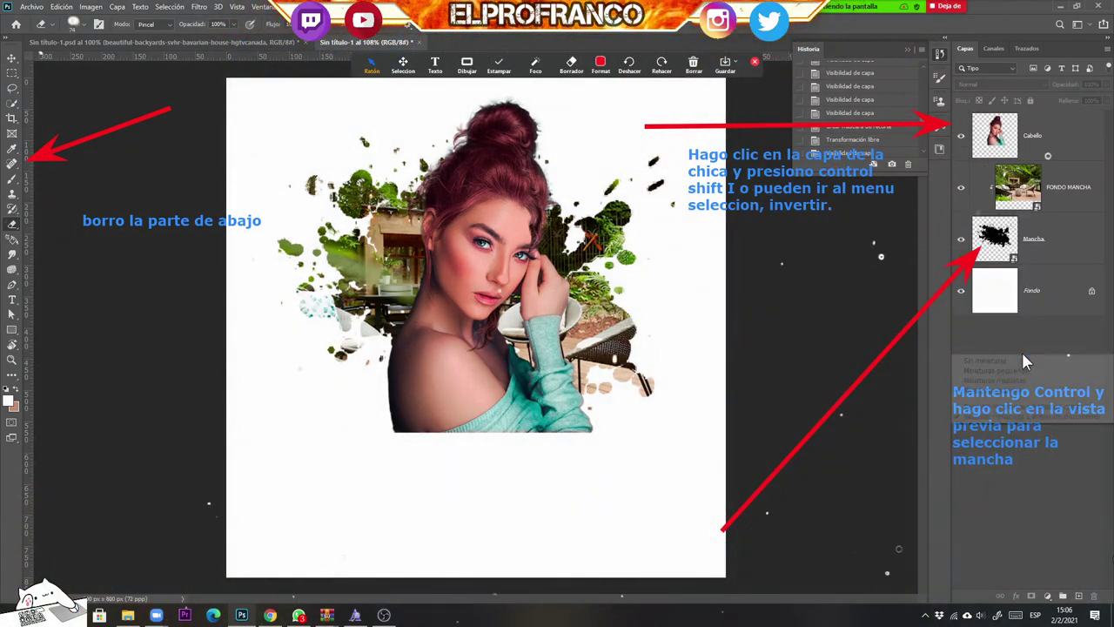
pyautogui.click(1026, 362)
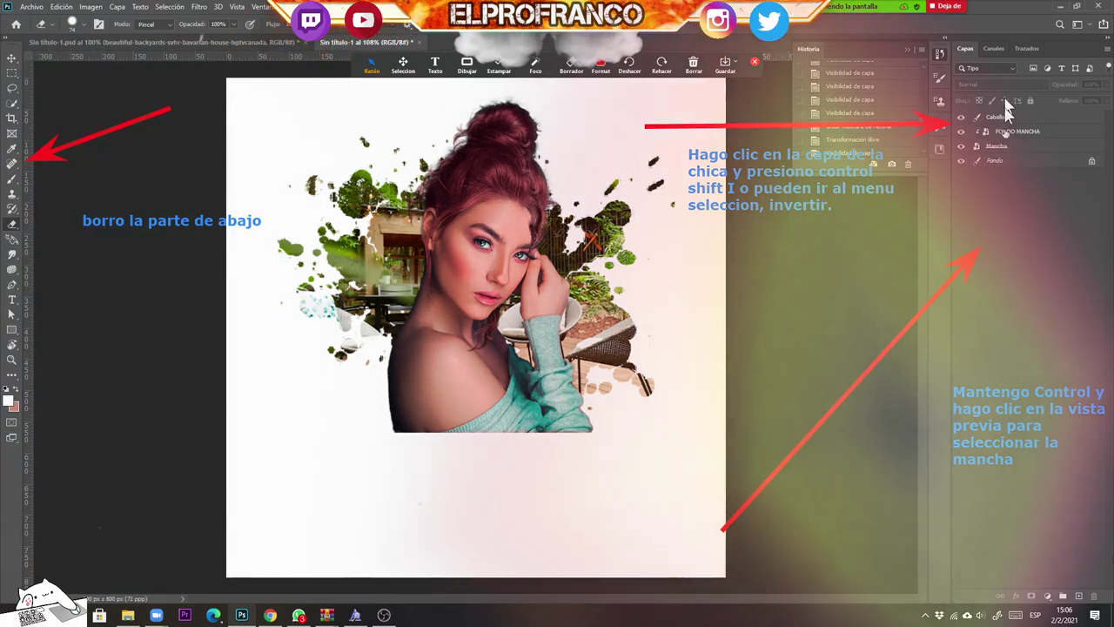
pyautogui.rightClick(966, 287)
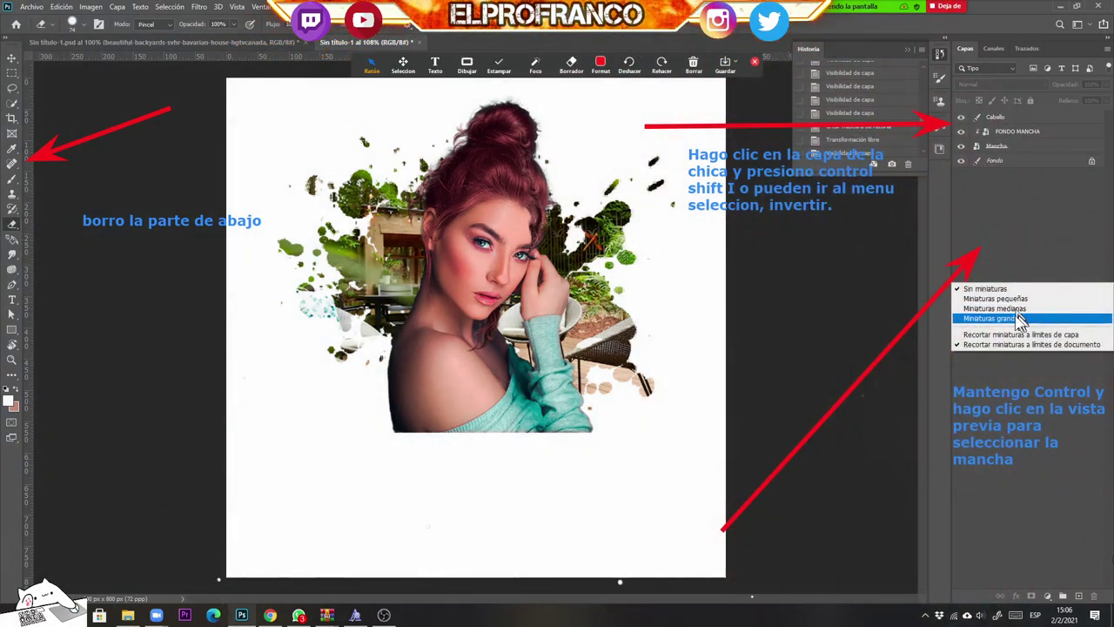
pyautogui.click(1015, 319)
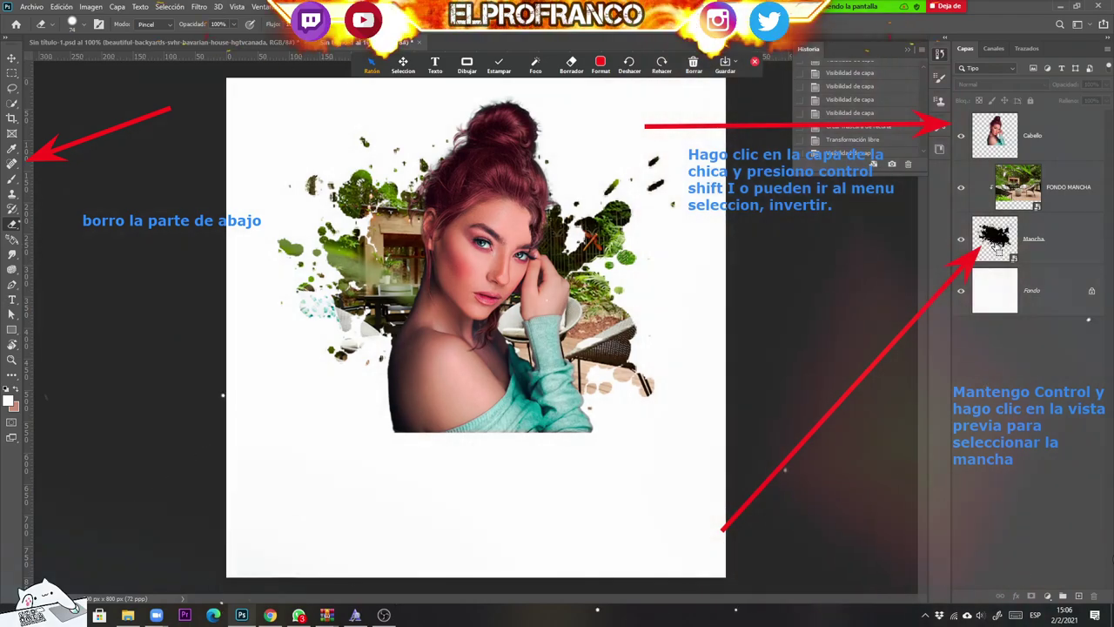
# Step: Load the Mancha splatter selection, invert it on Cabello, and erase her sweater and shoulders
pyautogui.keyDown('ctrl'); pyautogui.click(996, 247); pyautogui.keyUp('ctrl')
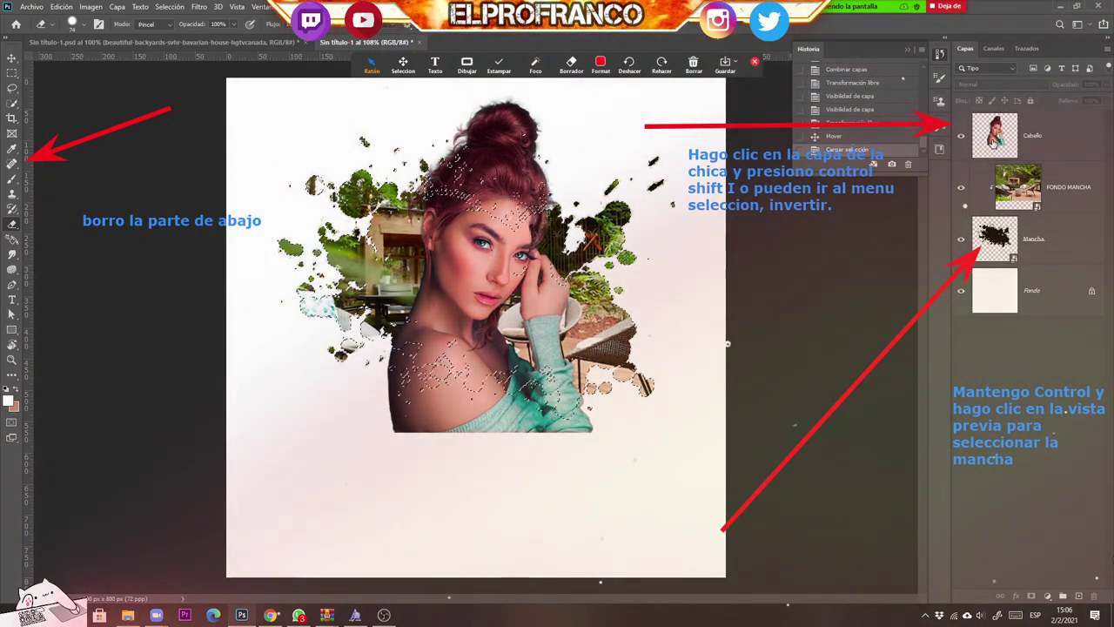
pyautogui.click(993, 142)
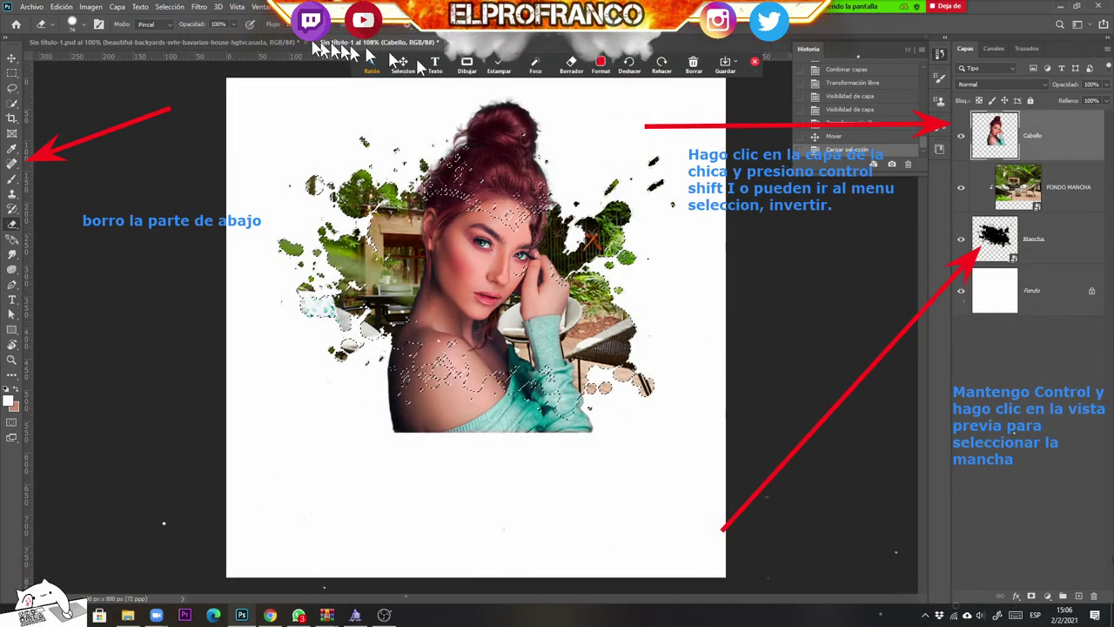
pyautogui.click(179, 9)
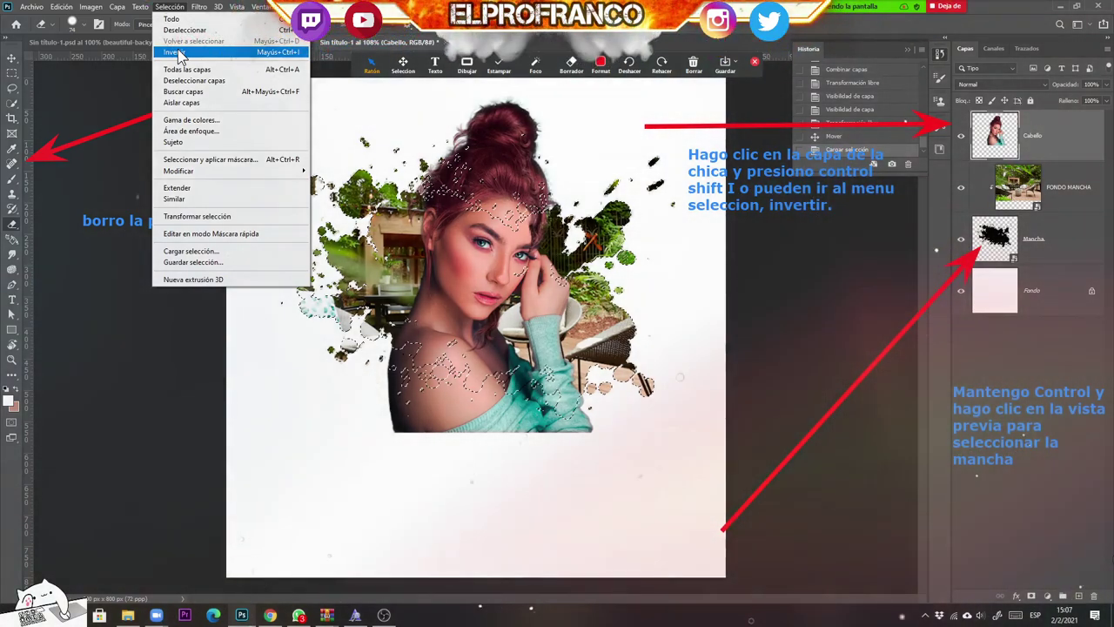
pyautogui.click(194, 54)
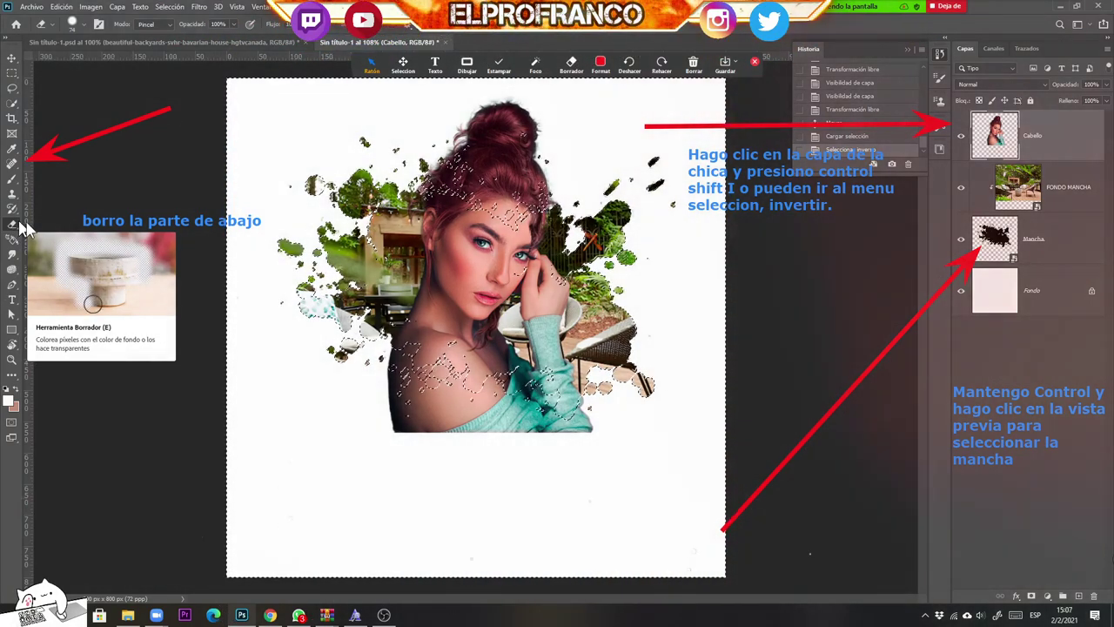
pyautogui.moveTo(587, 430)
pyautogui.mouseDown()
pyautogui.moveTo(365, 400)
pyautogui.moveTo(409, 383)
pyautogui.mouseUp()
pyautogui.moveTo(574, 402)
pyautogui.mouseDown()
pyautogui.moveTo(395, 398)
pyautogui.moveTo(348, 365)
pyautogui.mouseUp()
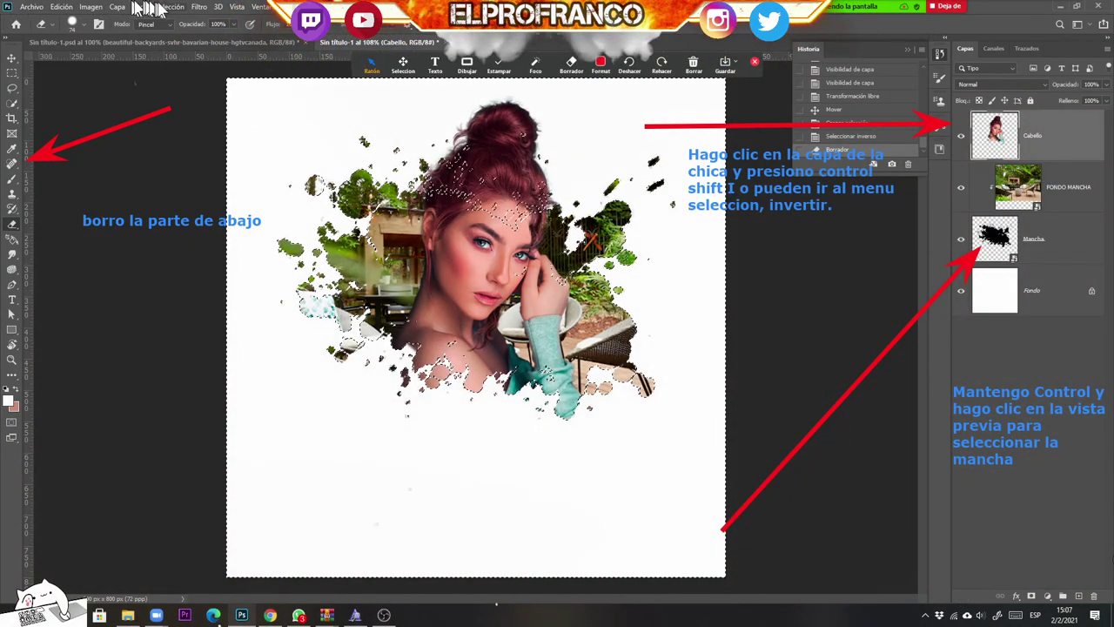
# Step: Deselect the composite in Photoshop, open the Zoom meeting chat, and stop screen sharing
pyautogui.click(171, 7)
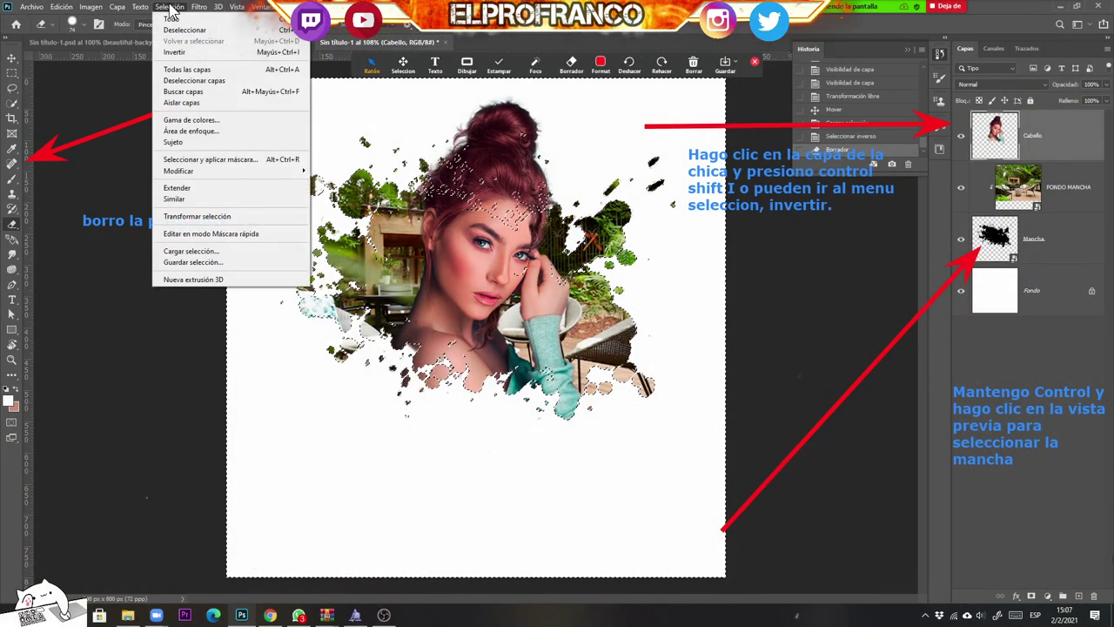
pyautogui.click(199, 35)
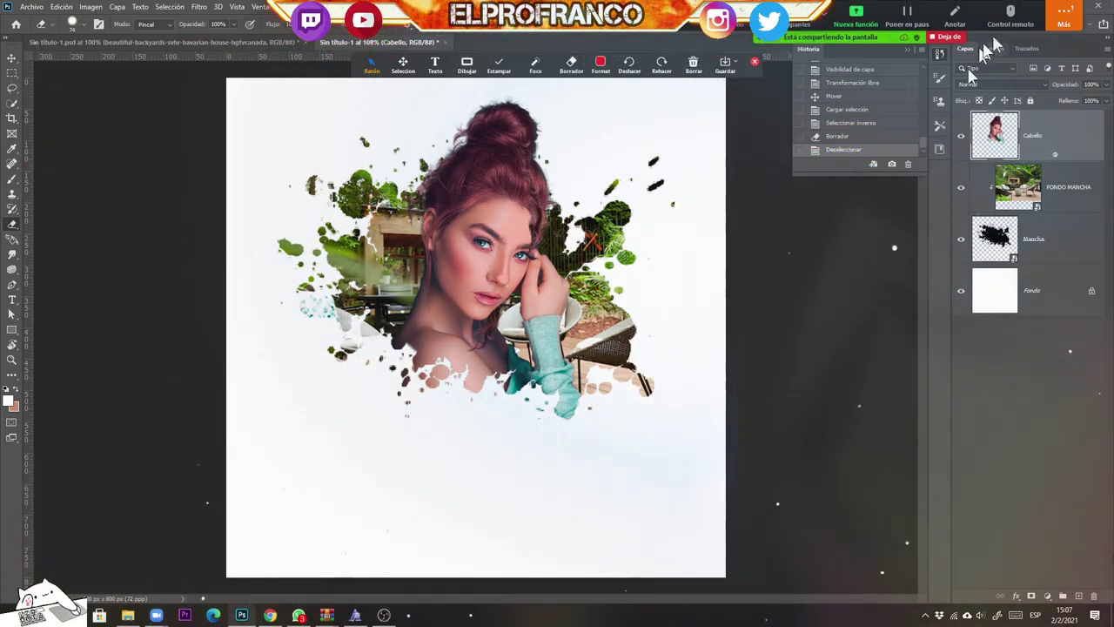
pyautogui.click(1063, 16)
pyautogui.click(818, 55)
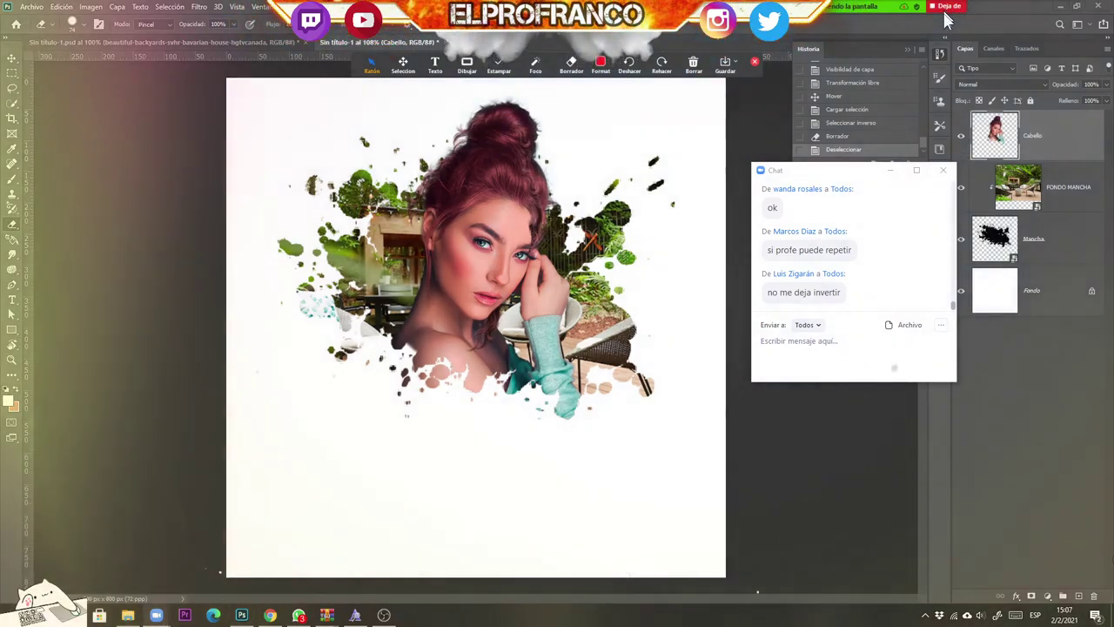
pyautogui.click(946, 9)
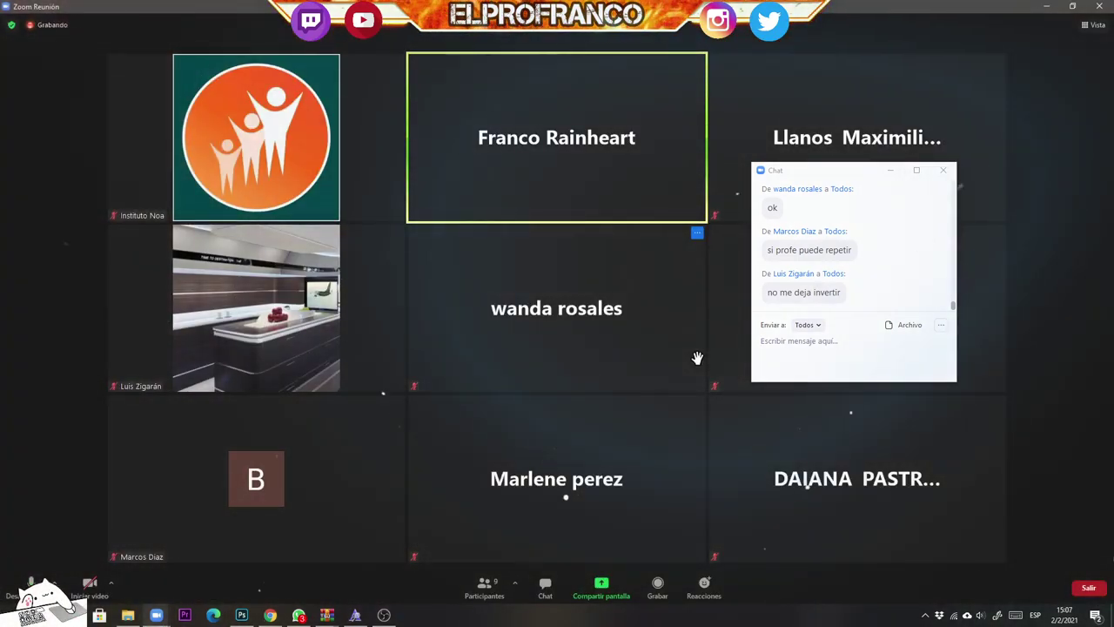
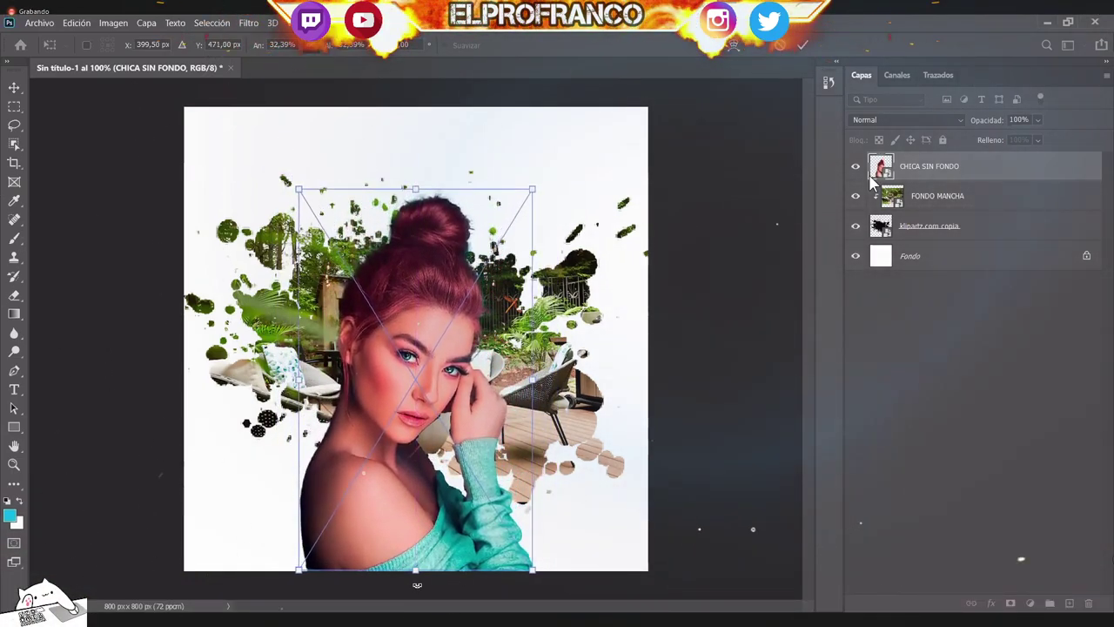
# Step: Scale the CHICA SIN FONDO woman to about 33.27%, move her higher, and commit
pyautogui.moveTo(415, 189); pyautogui.dragTo(415, 181)
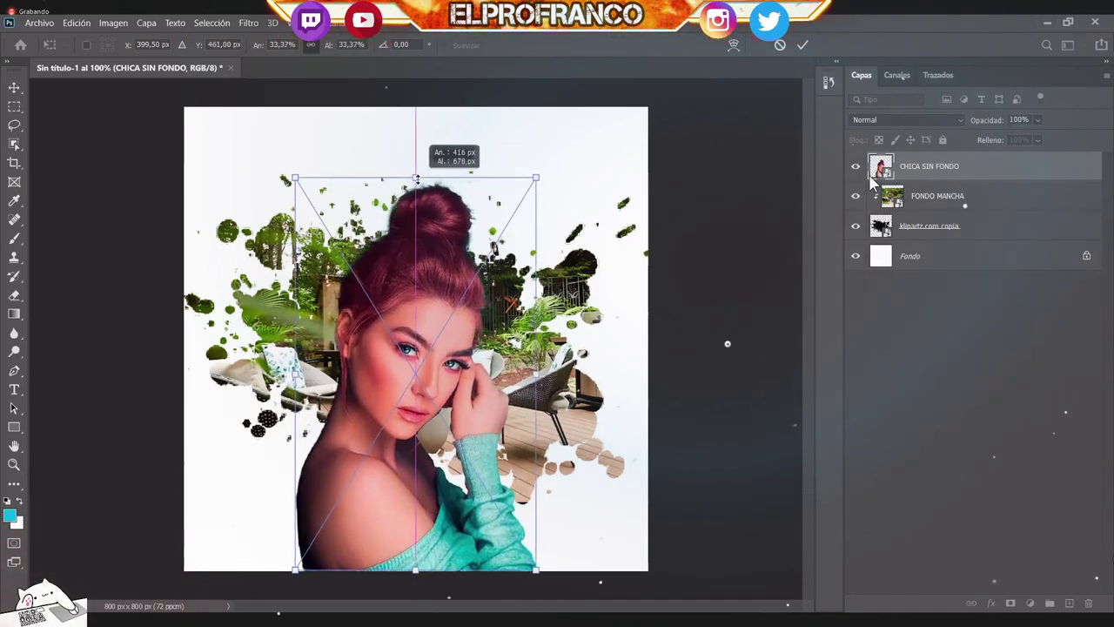
pyautogui.moveTo(421, 338); pyautogui.dragTo(417, 261)
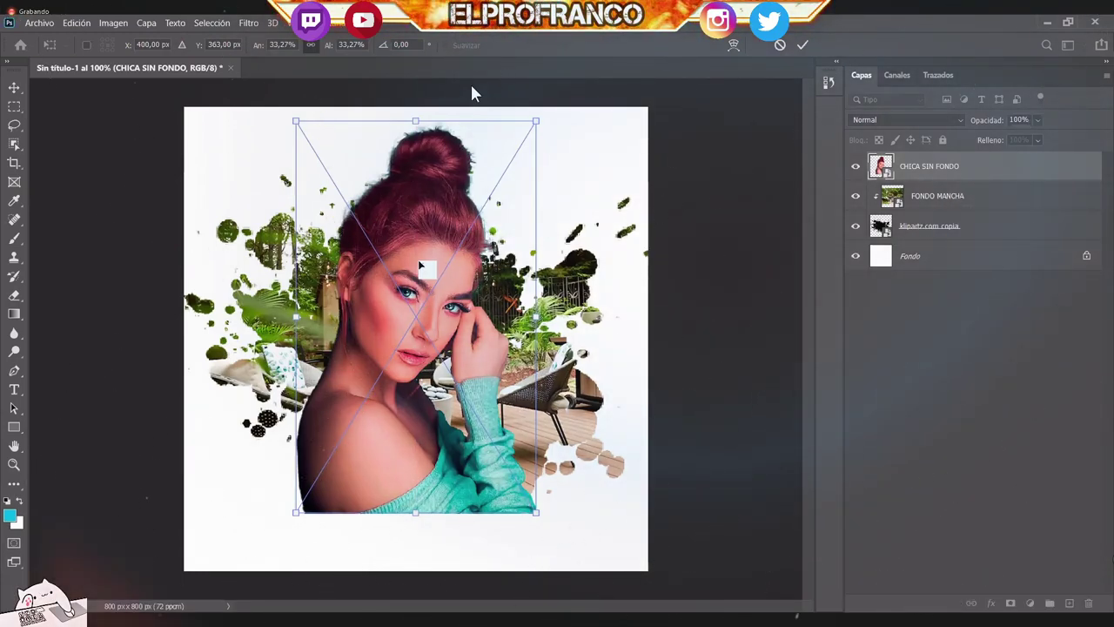
pyautogui.press('Return')
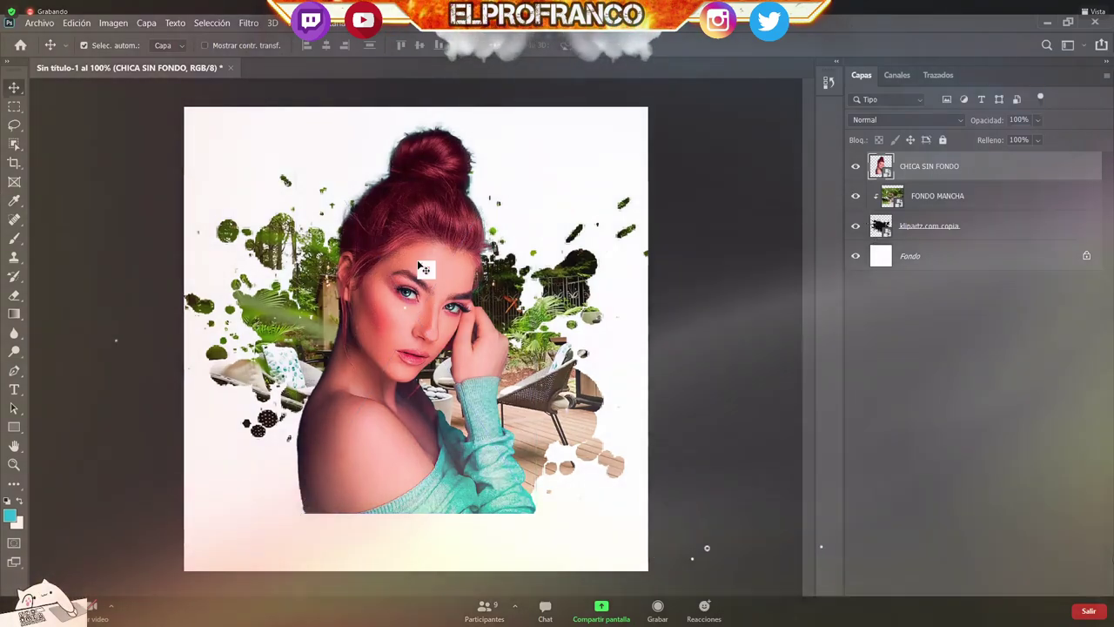
pyautogui.click(649, 10)
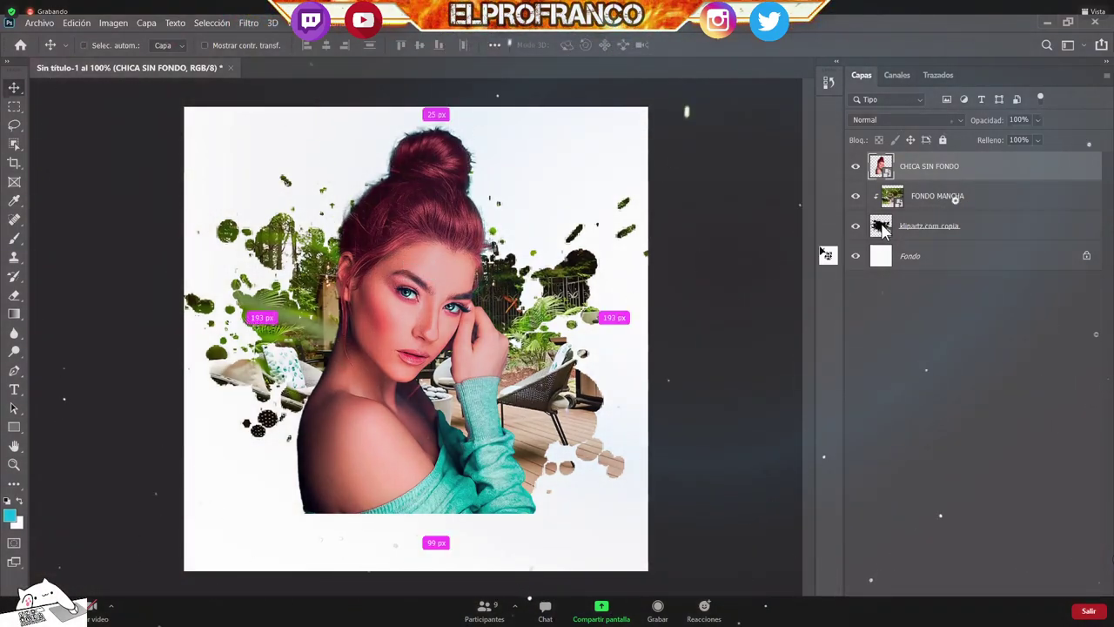
# Step: Load the klipartz.com copia splash shape as a selection and invert it
pyautogui.keyDown('ctrl'); pyautogui.click(917, 228); pyautogui.keyUp('ctrl')
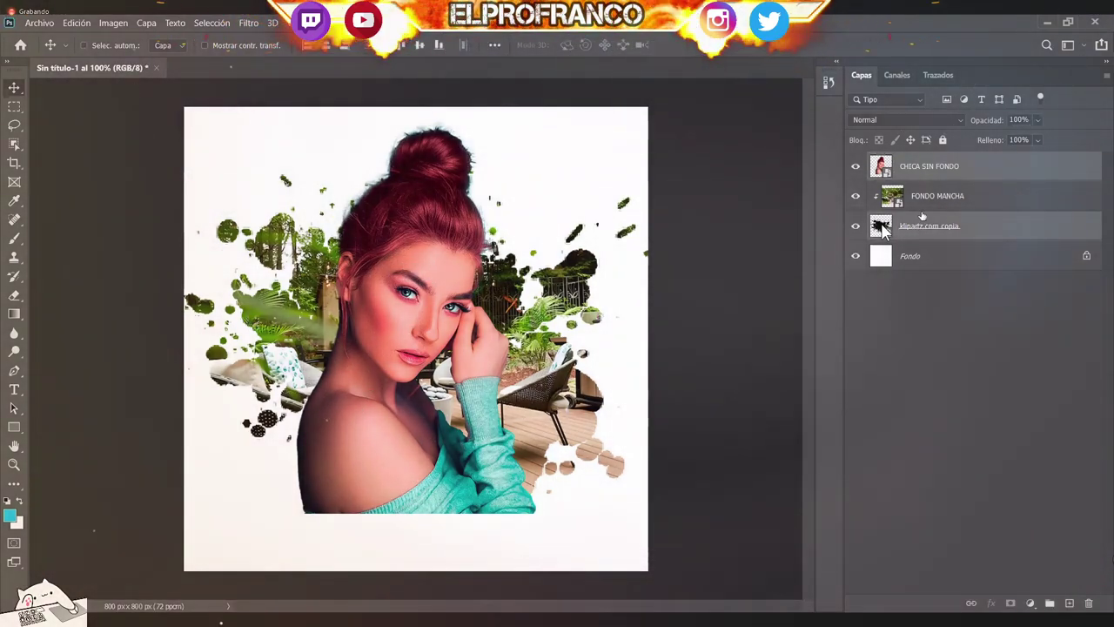
pyautogui.click(928, 226)
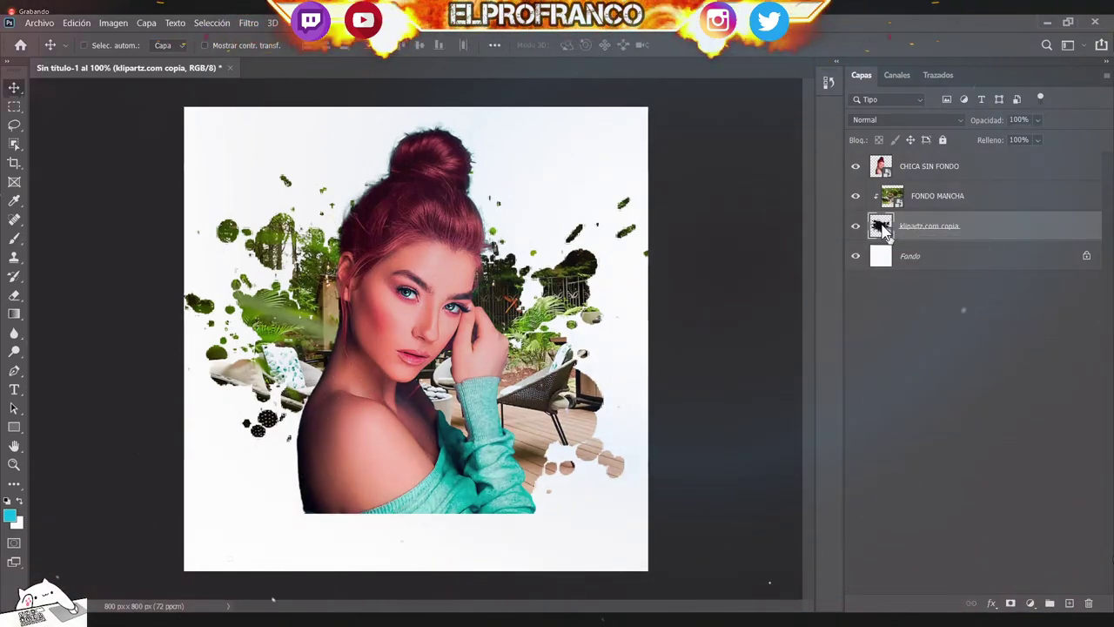
pyautogui.keyDown('ctrl'); pyautogui.click(883, 228); pyautogui.keyUp('ctrl')
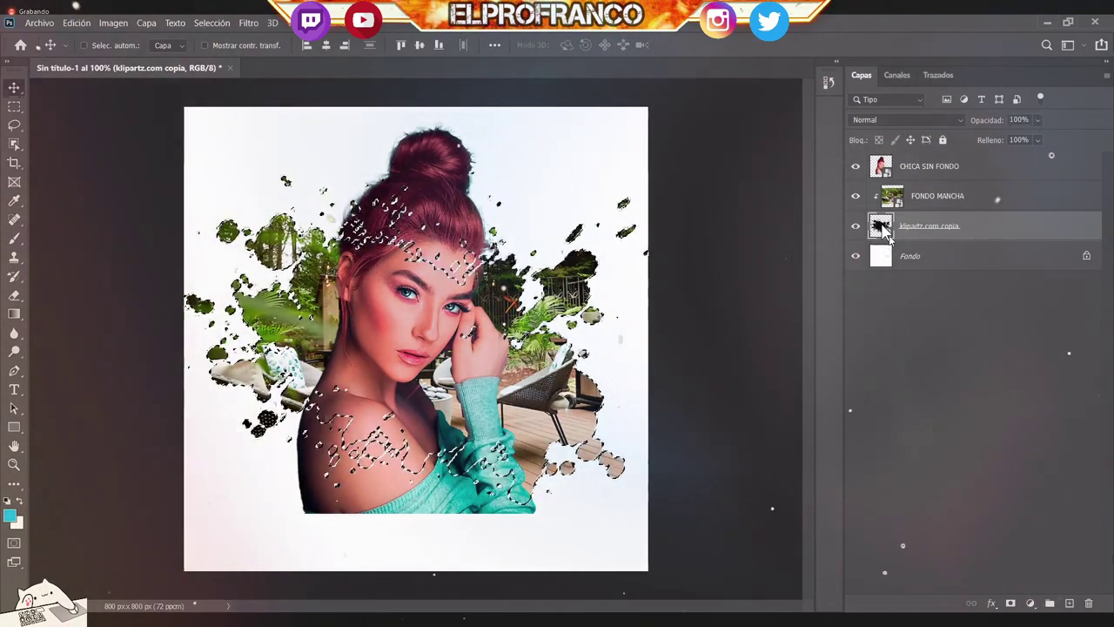
pyautogui.keyDown('ctrl'); pyautogui.click(914, 168); pyautogui.keyUp('ctrl')
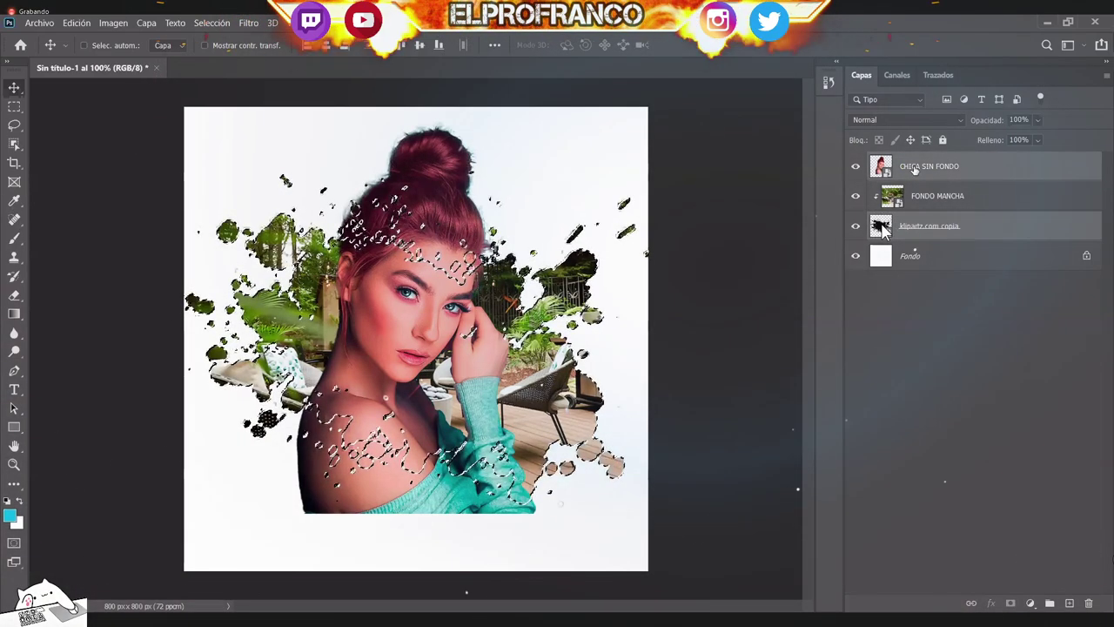
pyautogui.click(209, 24)
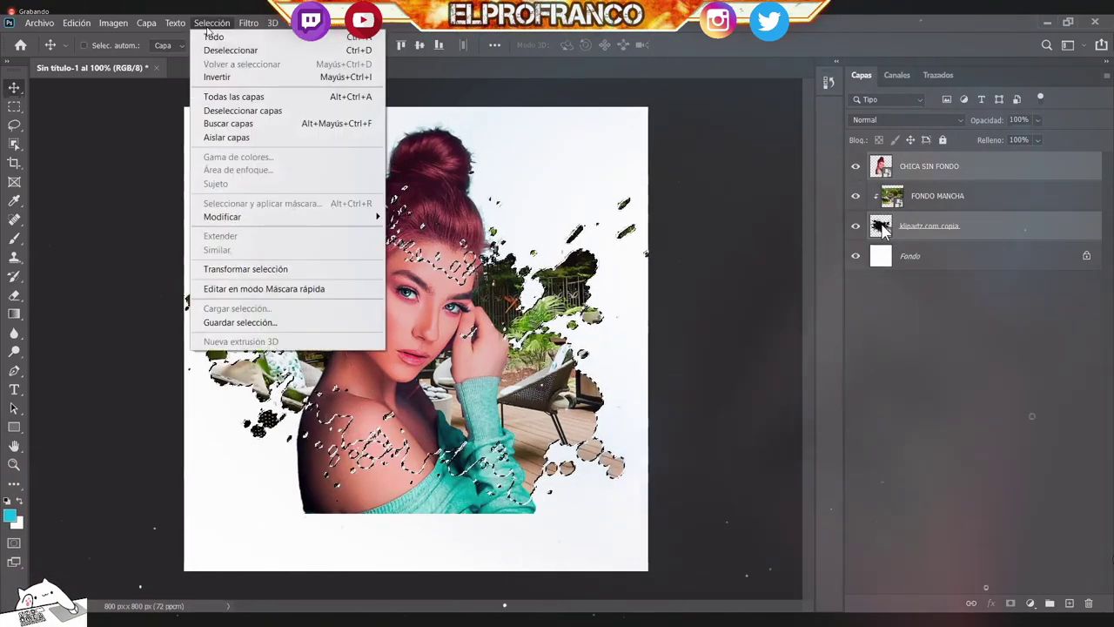
pyautogui.click(240, 76)
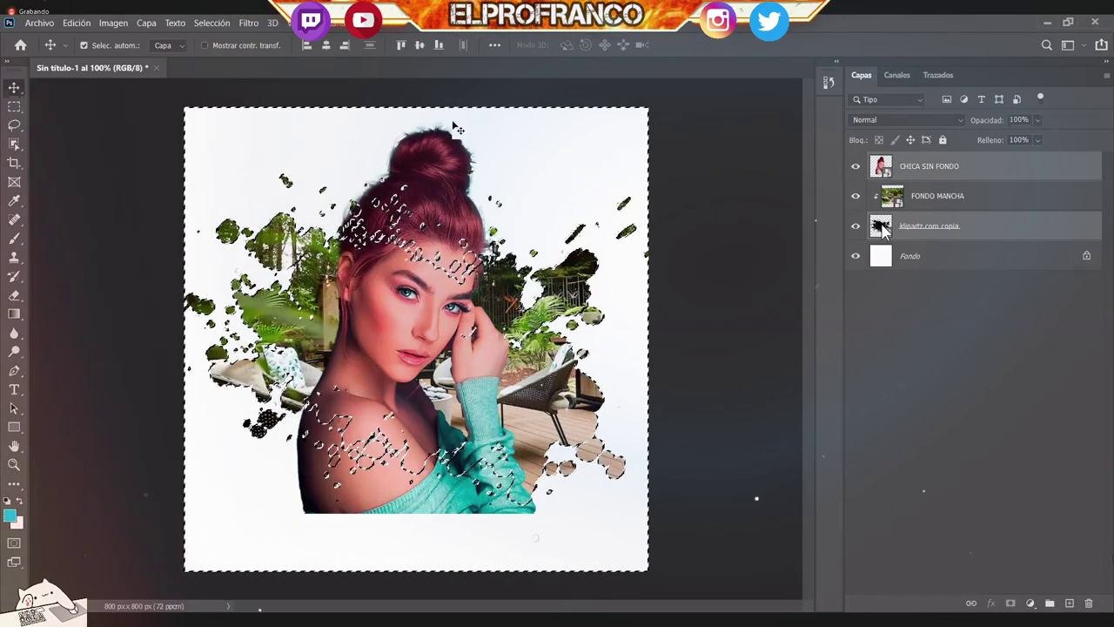
# Step: After the Eraser's multiple-layers error, rasterize the CHICA SIN FONDO layer alone
pyautogui.press('e')
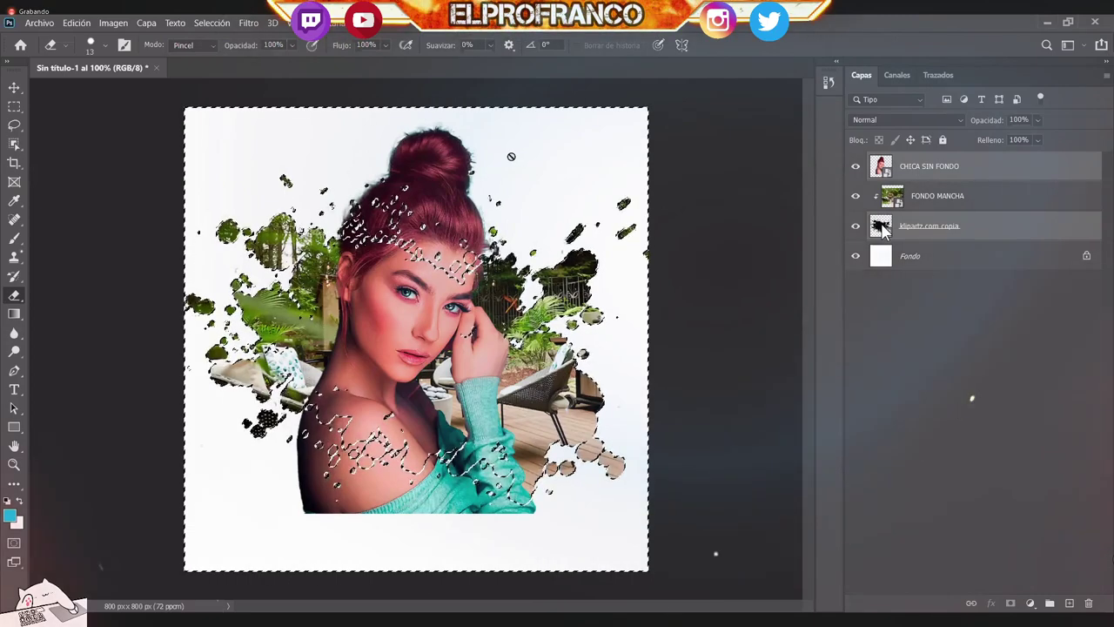
pyautogui.press('Delete')
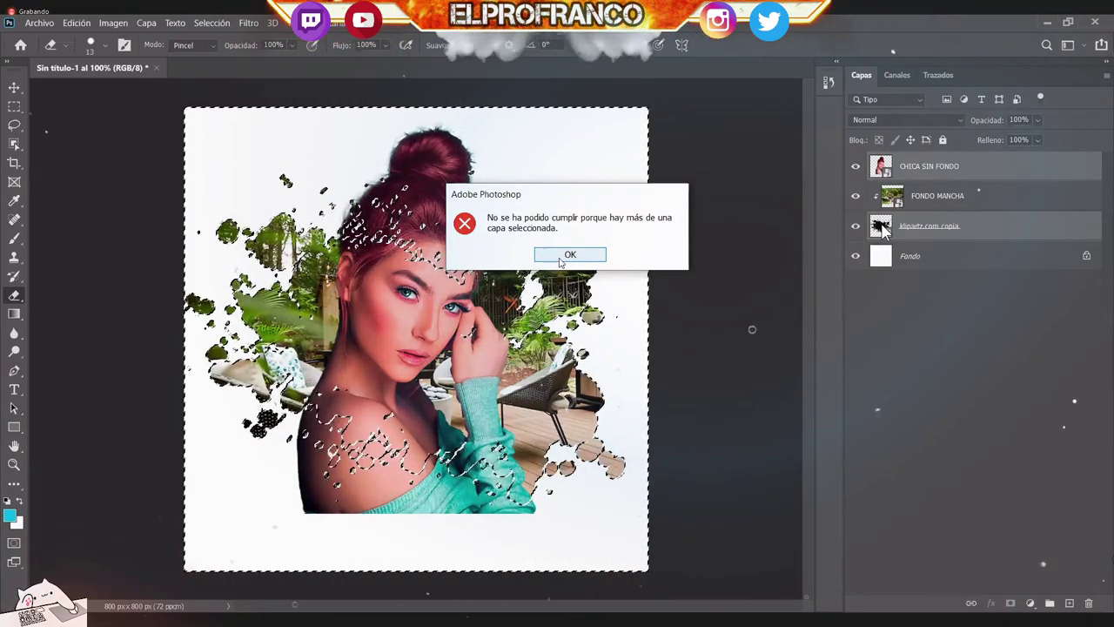
pyautogui.click(564, 255)
pyautogui.click(912, 167)
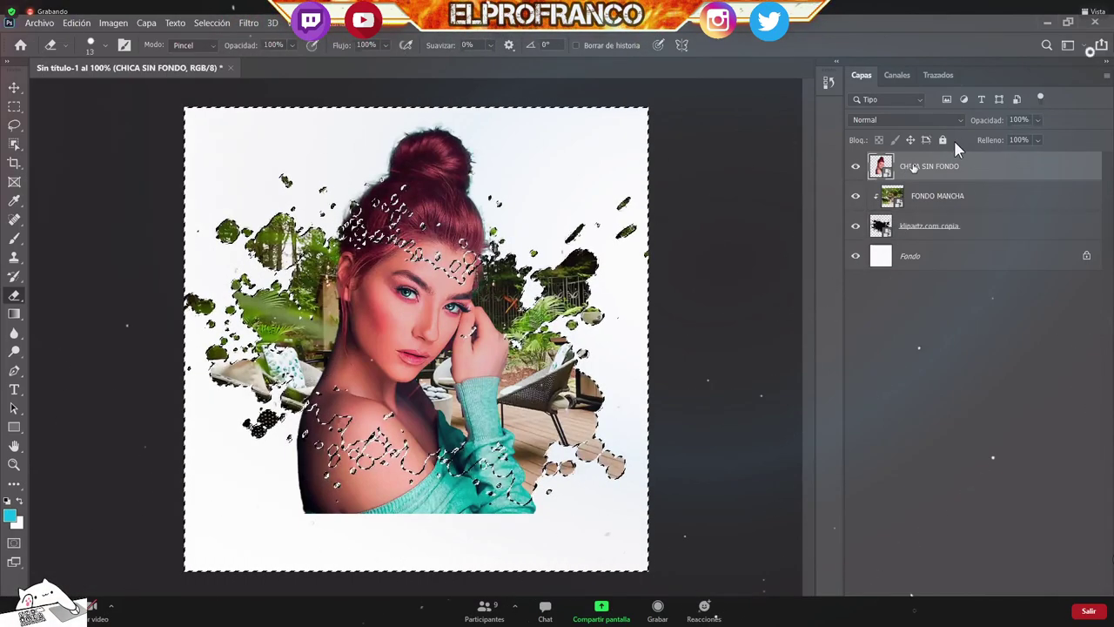
pyautogui.rightClick(909, 168)
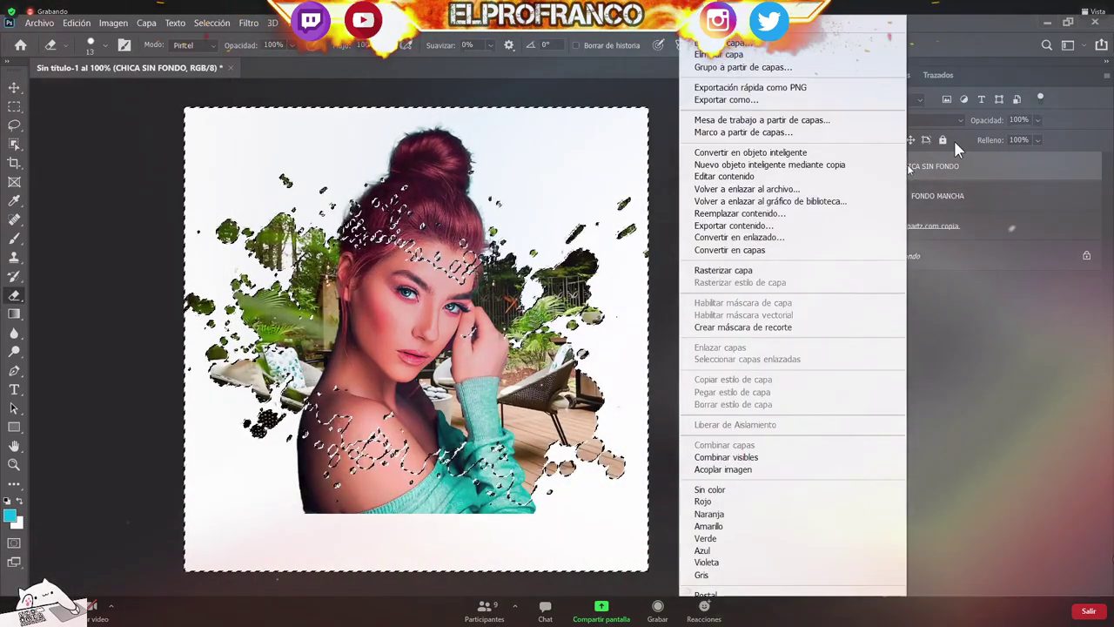
pyautogui.click(740, 271)
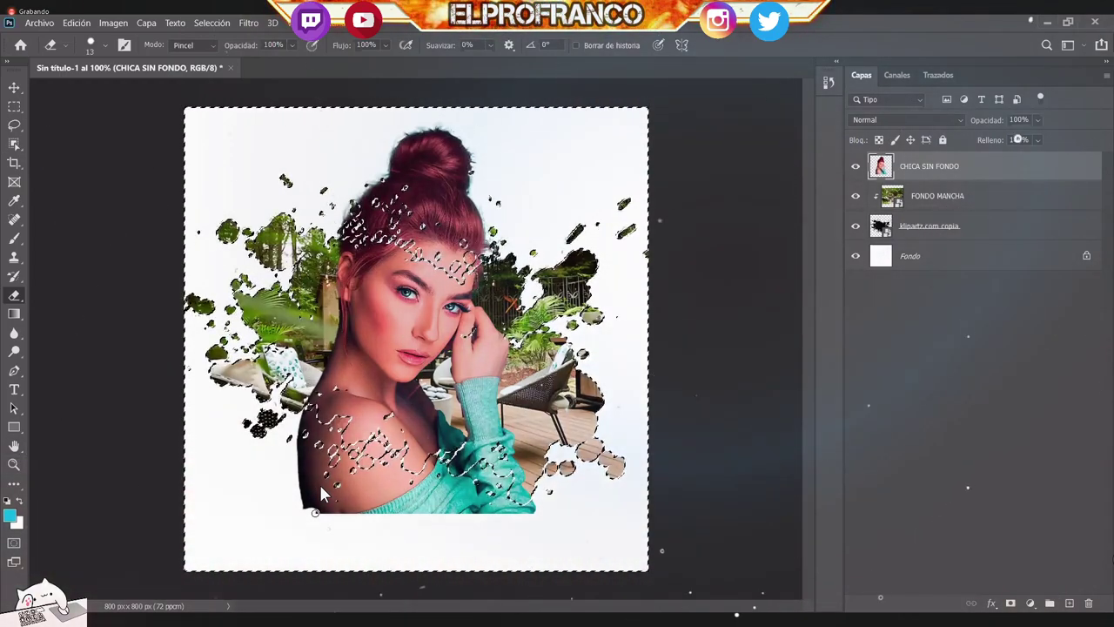
# Step: Enlarge the eraser and erase the woman's lower shoulder and sweater outside the splash
pyautogui.rightClick(319, 484)
pyautogui.moveTo(398, 410); pyautogui.dragTo(412, 411)
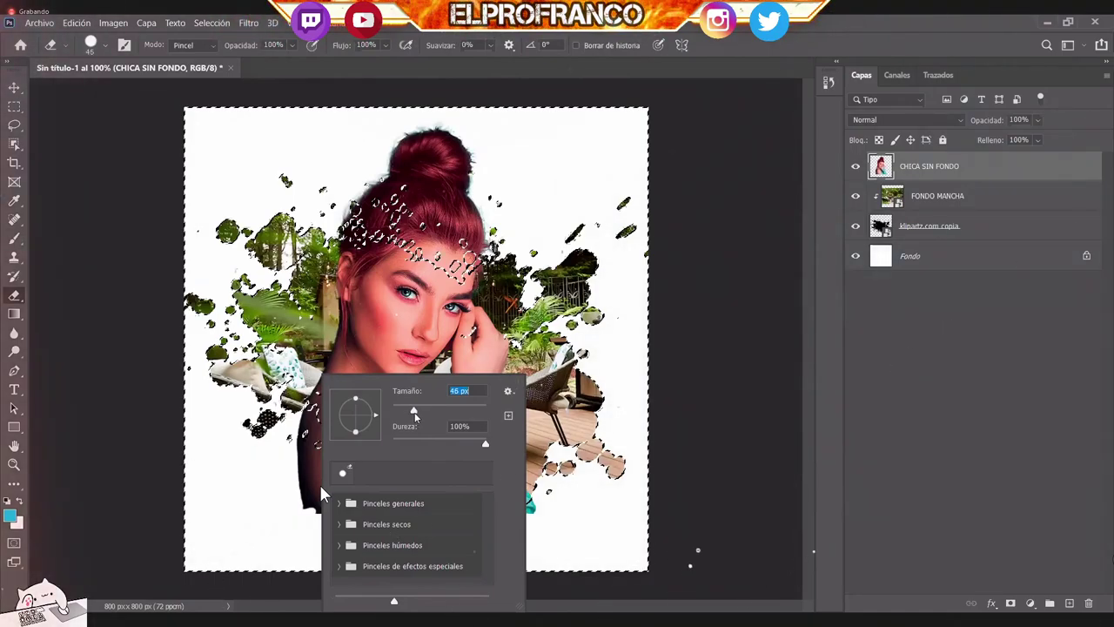
pyautogui.moveTo(412, 416); pyautogui.dragTo(416, 420)
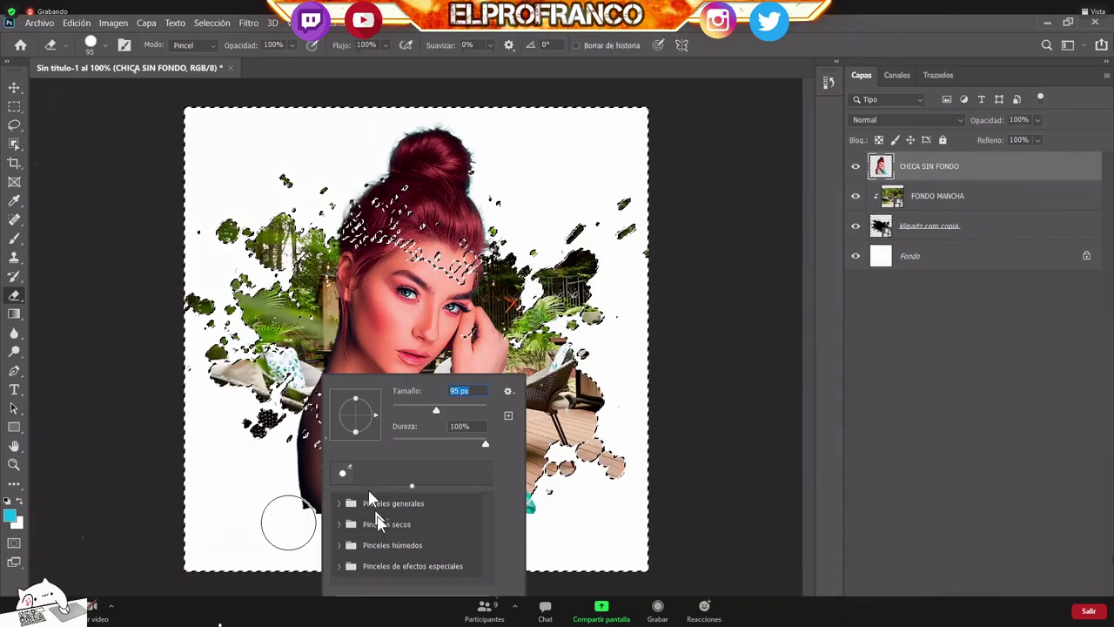
pyautogui.press('Return')
pyautogui.moveTo(346, 521)
pyautogui.mouseDown()
pyautogui.moveTo(540, 517)
pyautogui.moveTo(316, 510)
pyautogui.mouseUp()
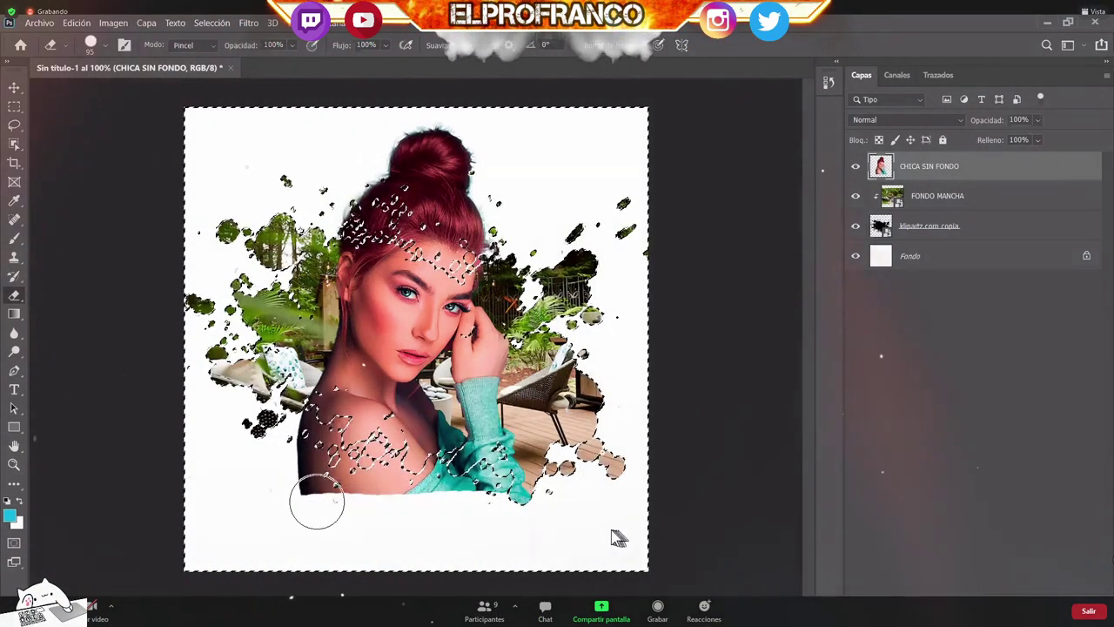
pyautogui.moveTo(521, 507)
pyautogui.mouseDown()
pyautogui.moveTo(369, 490)
pyautogui.moveTo(498, 470)
pyautogui.moveTo(348, 447)
pyautogui.moveTo(392, 409)
pyautogui.mouseUp()
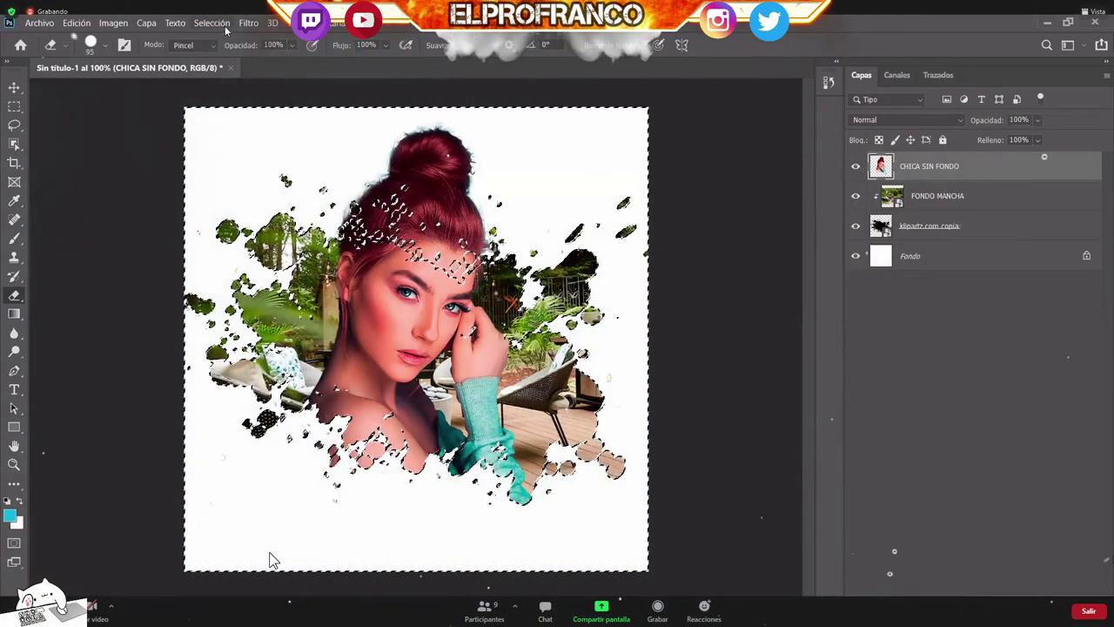
# Step: Deselect everything and switch over to the Zoom meeting
pyautogui.click(216, 24)
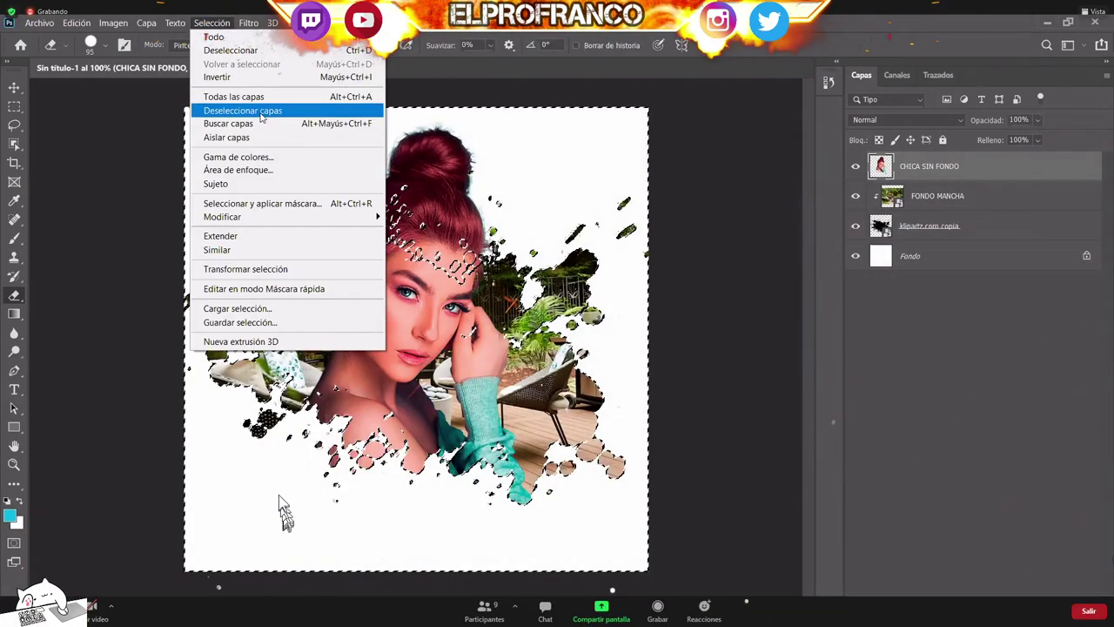
pyautogui.click(256, 51)
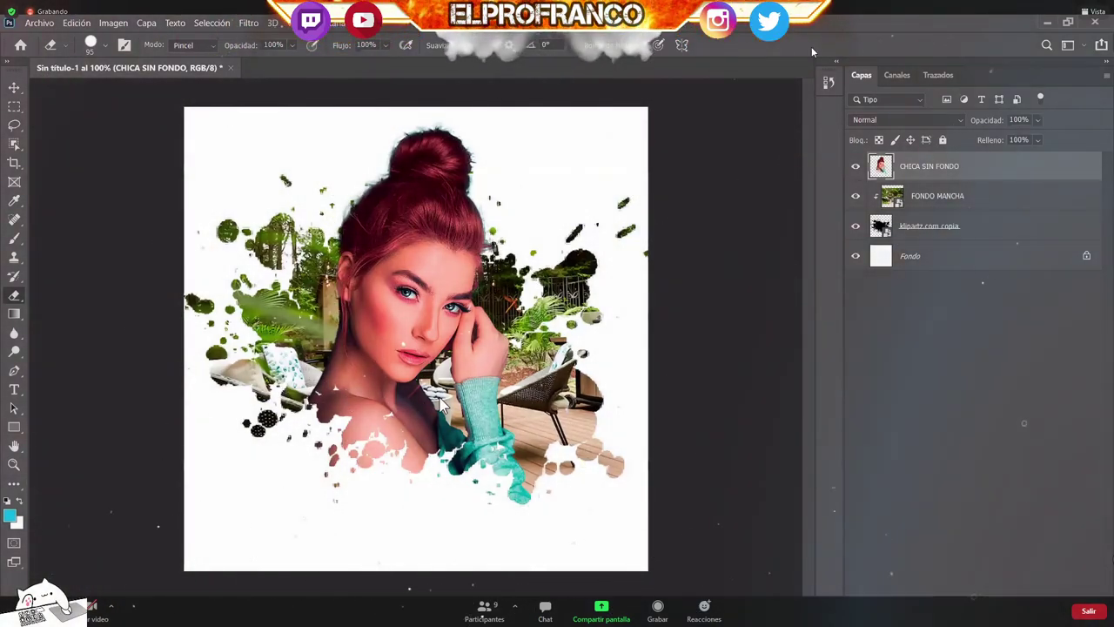
pyautogui.hotkey('alt', 'Tab')
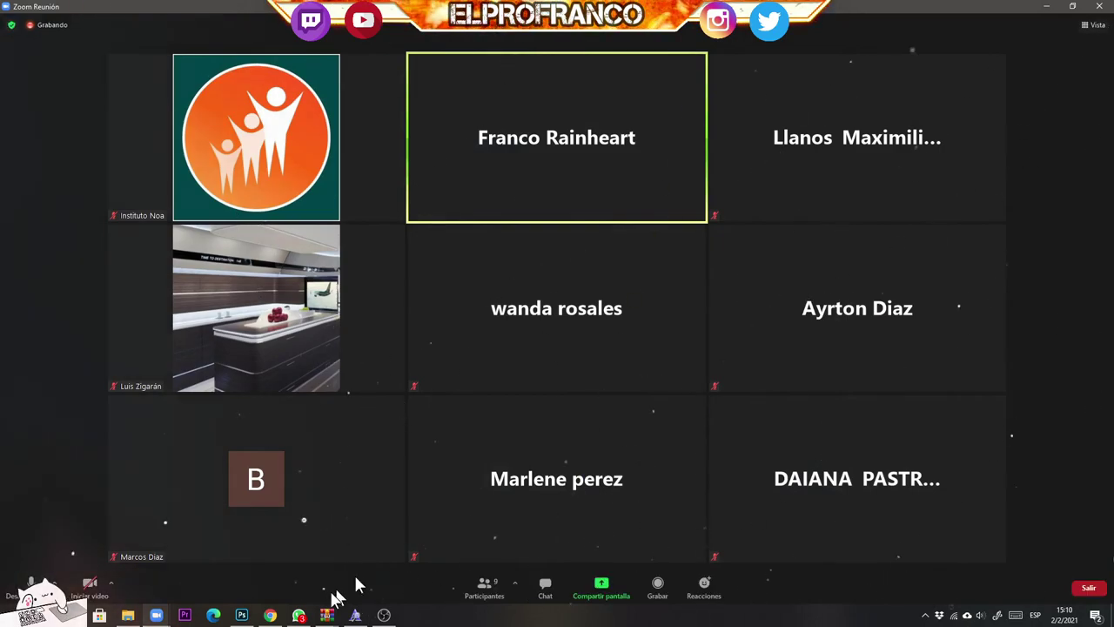
# Step: Open the WhatsApp chat with the unsaved student number, dismissing the not-in-contacts notice
pyautogui.click(306, 613)
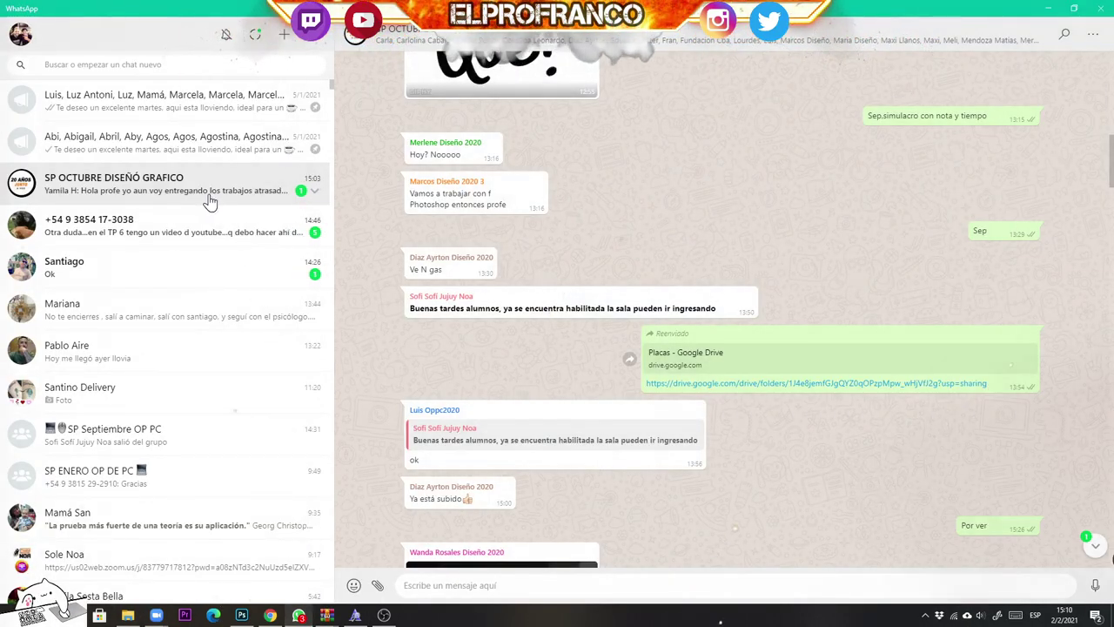
pyautogui.moveTo(165, 225)
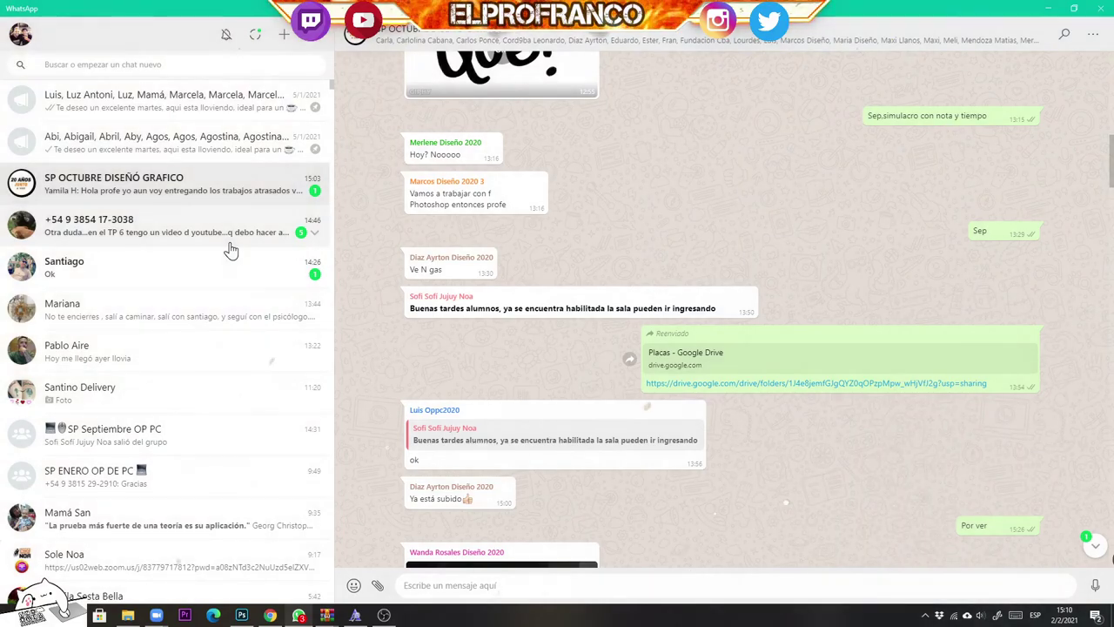
pyautogui.click(232, 269)
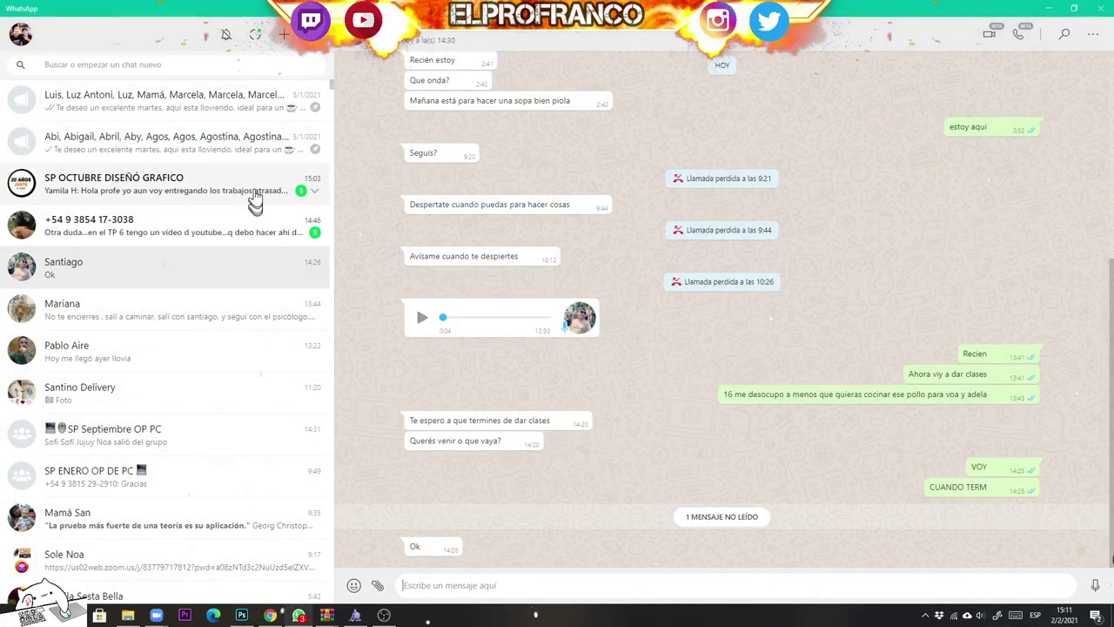
pyautogui.click(256, 193)
pyautogui.click(256, 229)
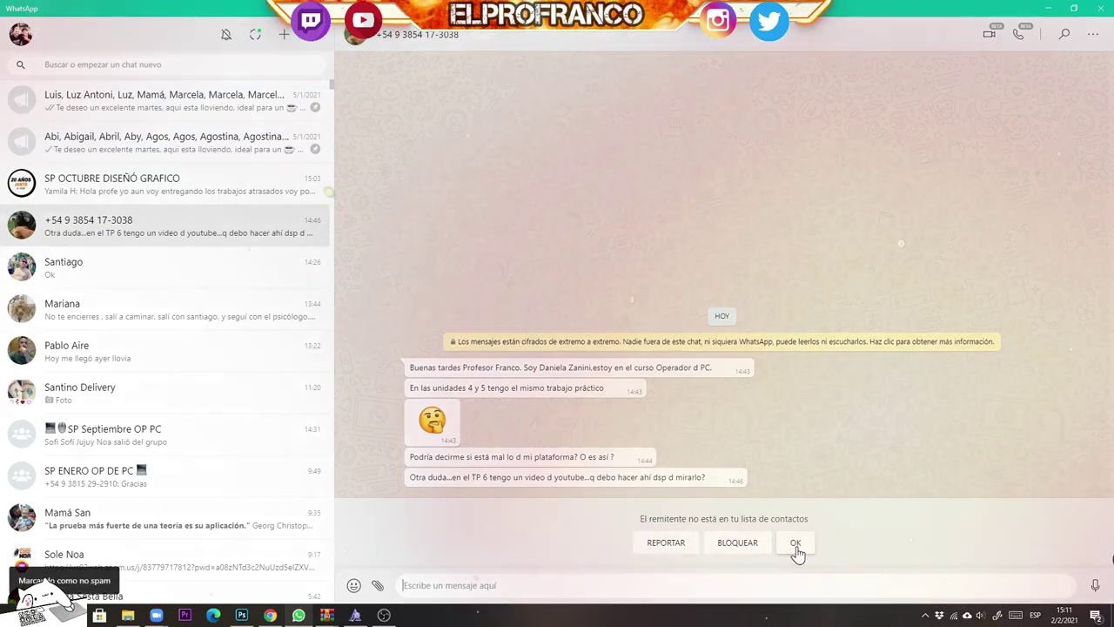
pyautogui.click(795, 548)
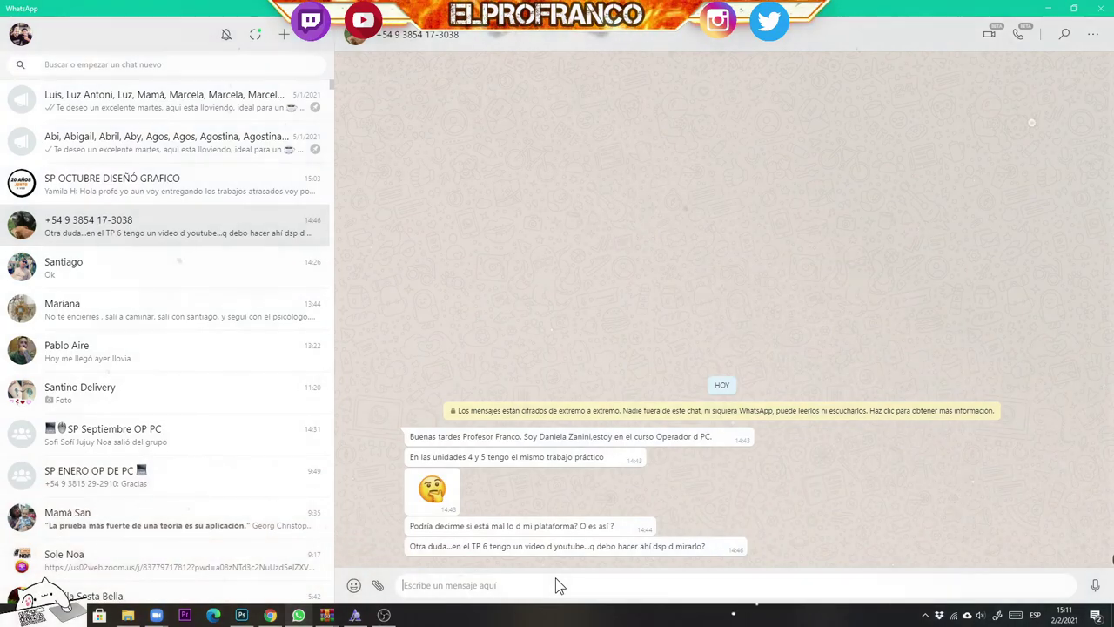
# Step: Greet the student, ask for a screenshot of 'la situacion', then close WhatsApp
pyautogui.write('Hola ')
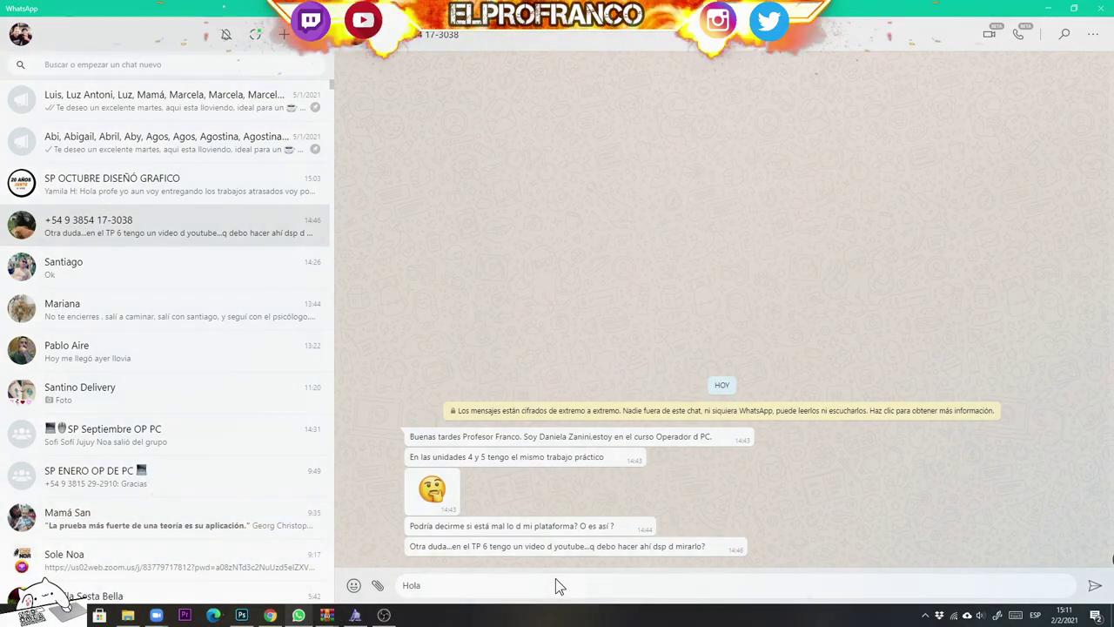
pyautogui.write('Daniela')
pyautogui.press('Return')
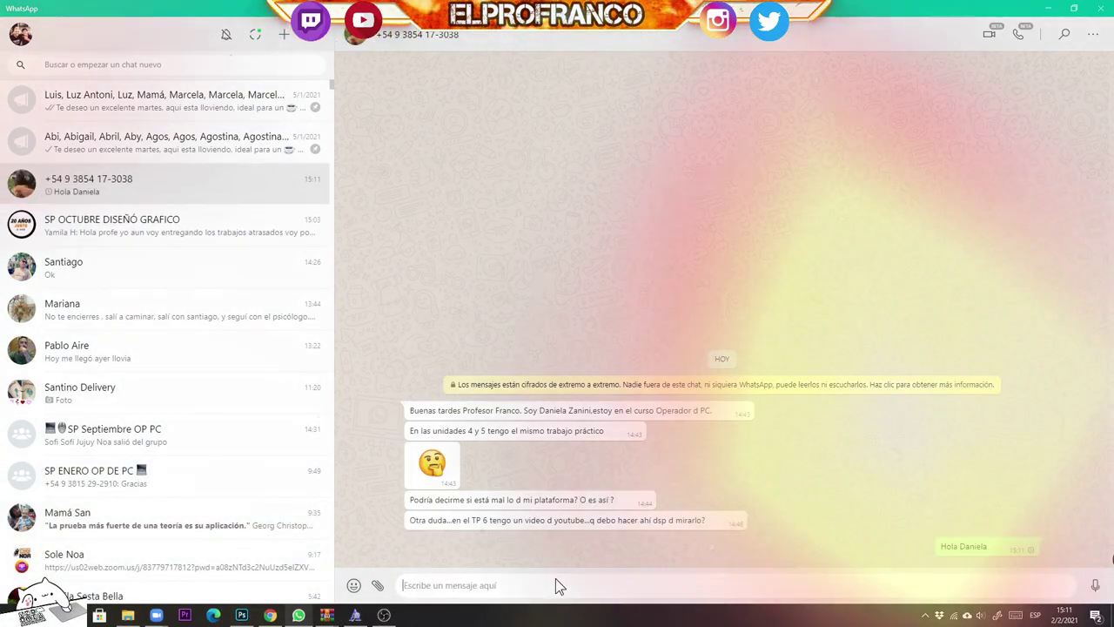
pyautogui.write('Podemos ma')
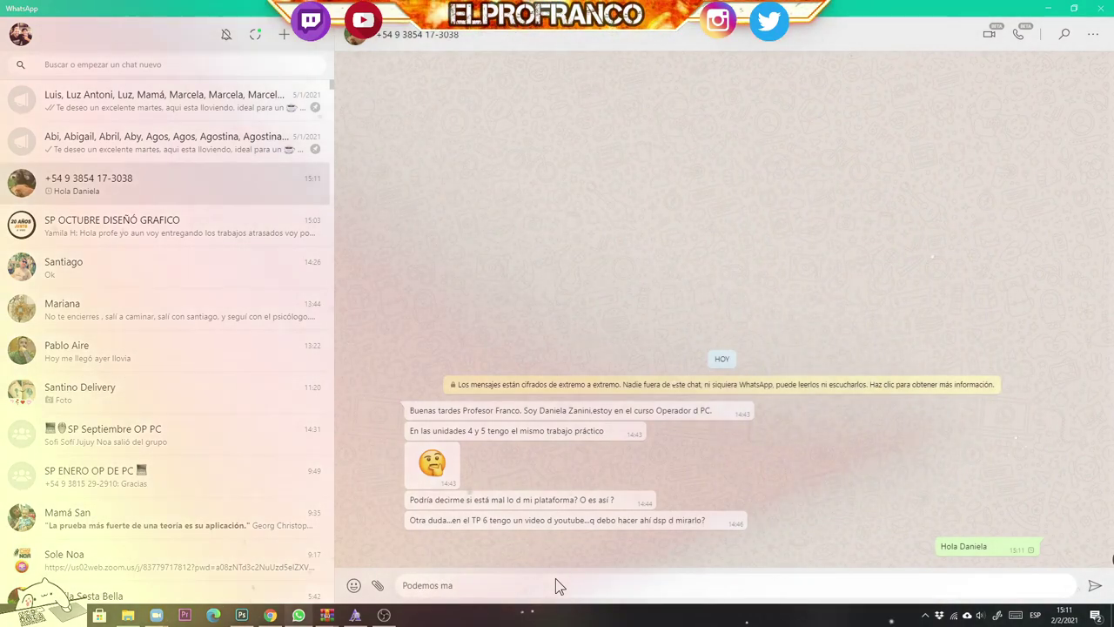
pyautogui.press('BackSpace')
pyautogui.press('BackSpace')
pyautogui.press('BackSpace')
pyautogui.press('BackSpace')
pyautogui.write('s en')
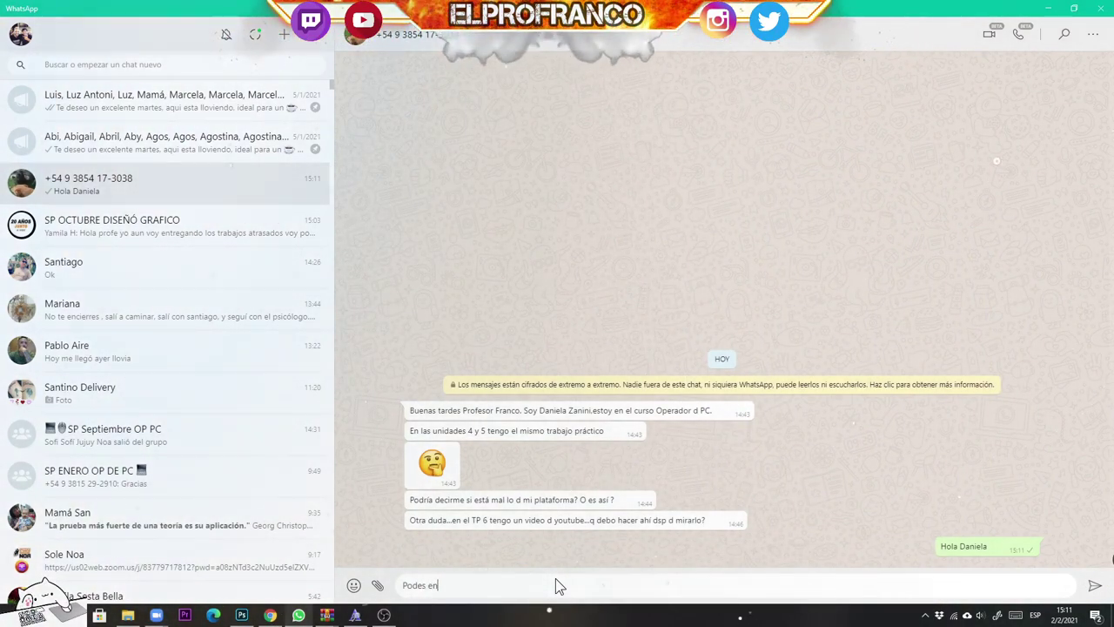
pyautogui.write('viarme una ca')
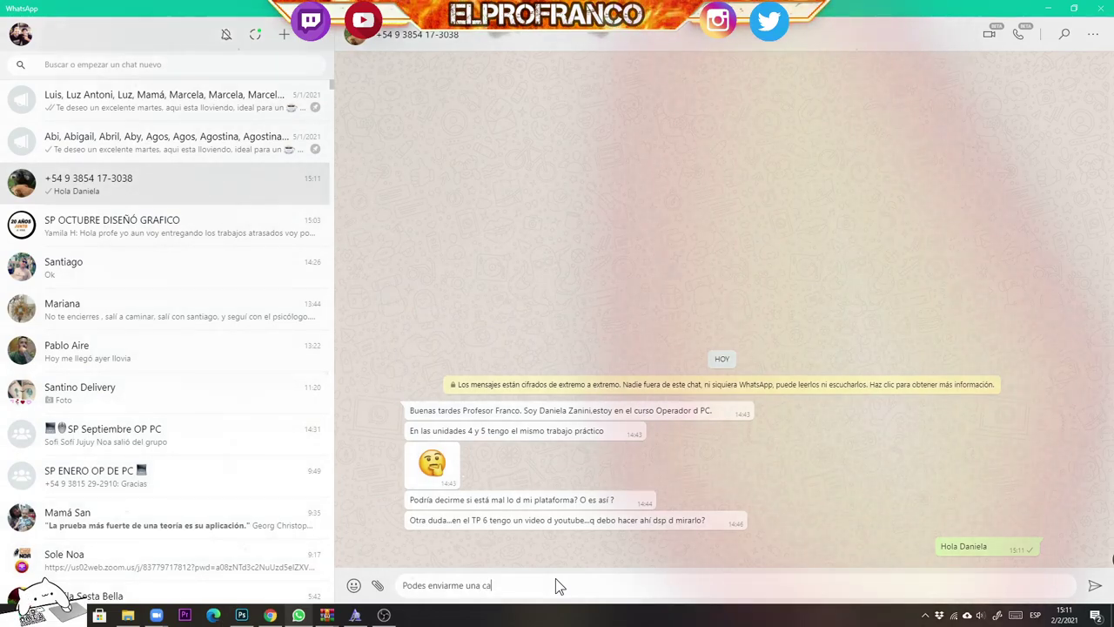
pyautogui.write('ptura asi vea')
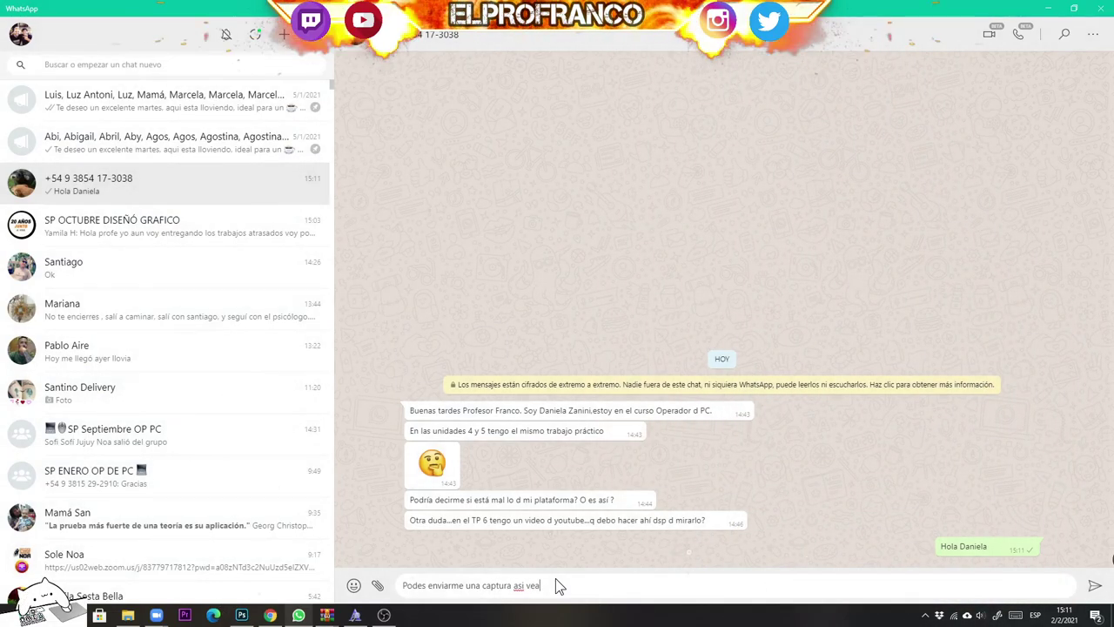
pyautogui.write(' mejor')
pyautogui.press('Return')
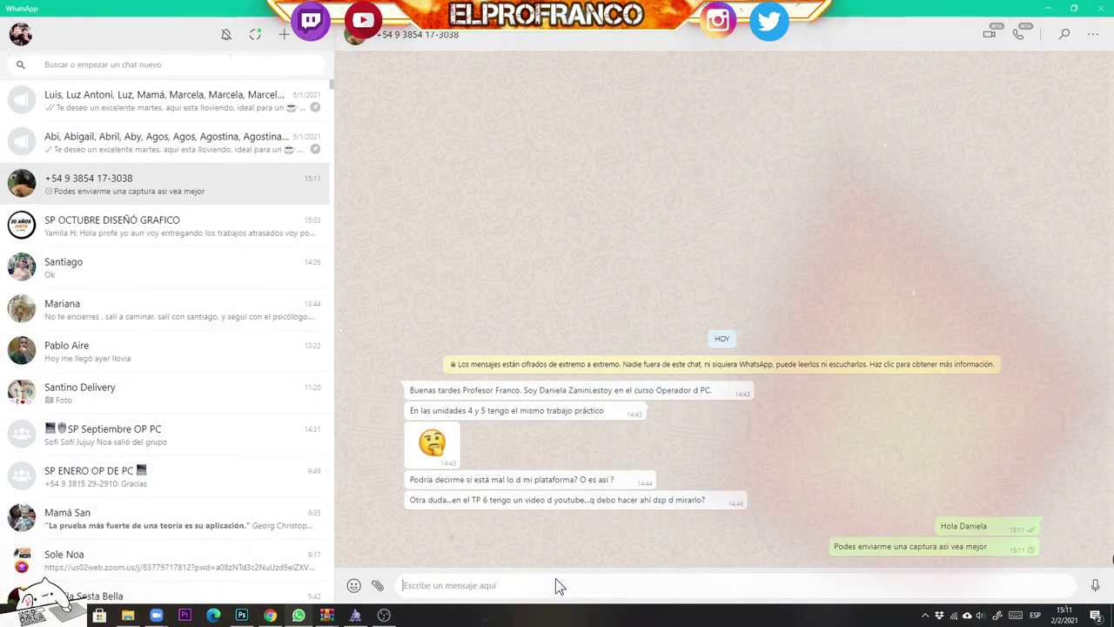
pyautogui.write('la s')
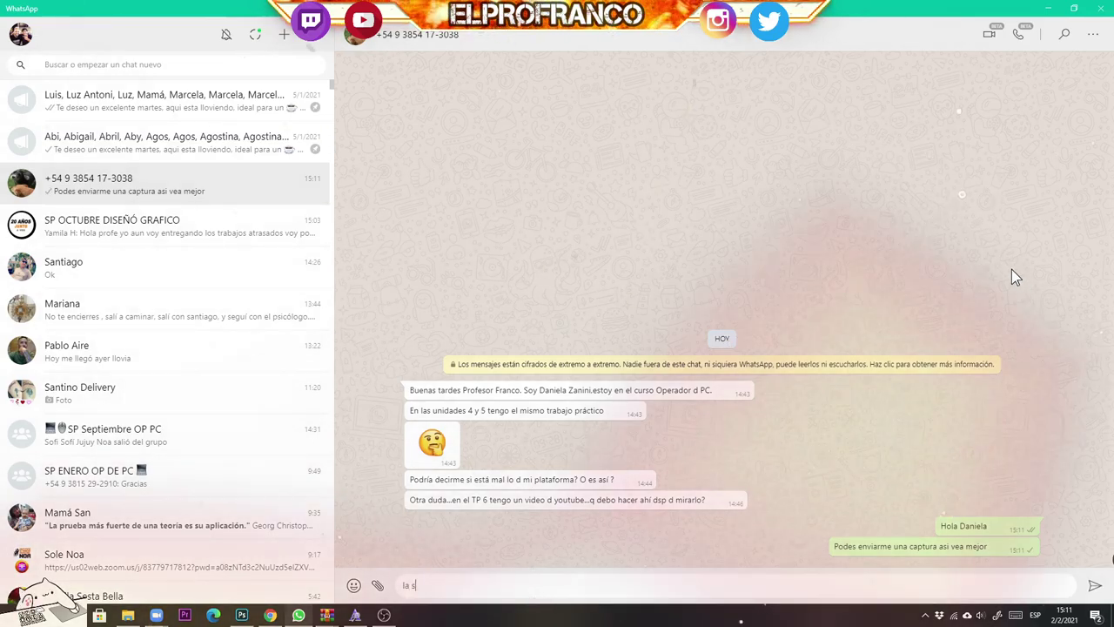
pyautogui.write('ituacion')
pyautogui.press('Return')
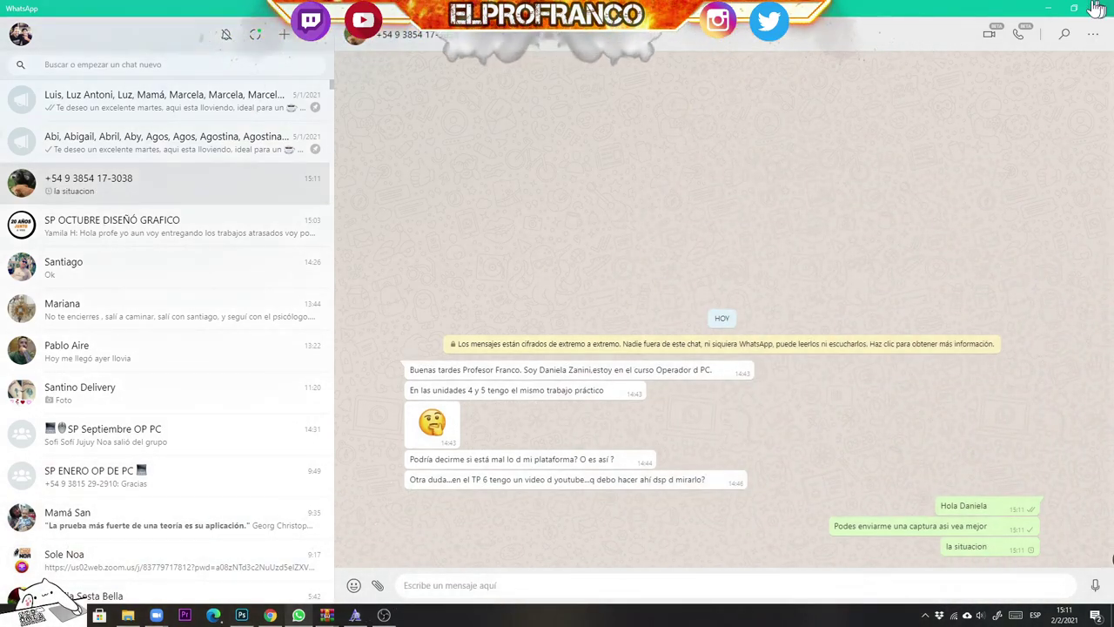
pyautogui.click(1097, 7)
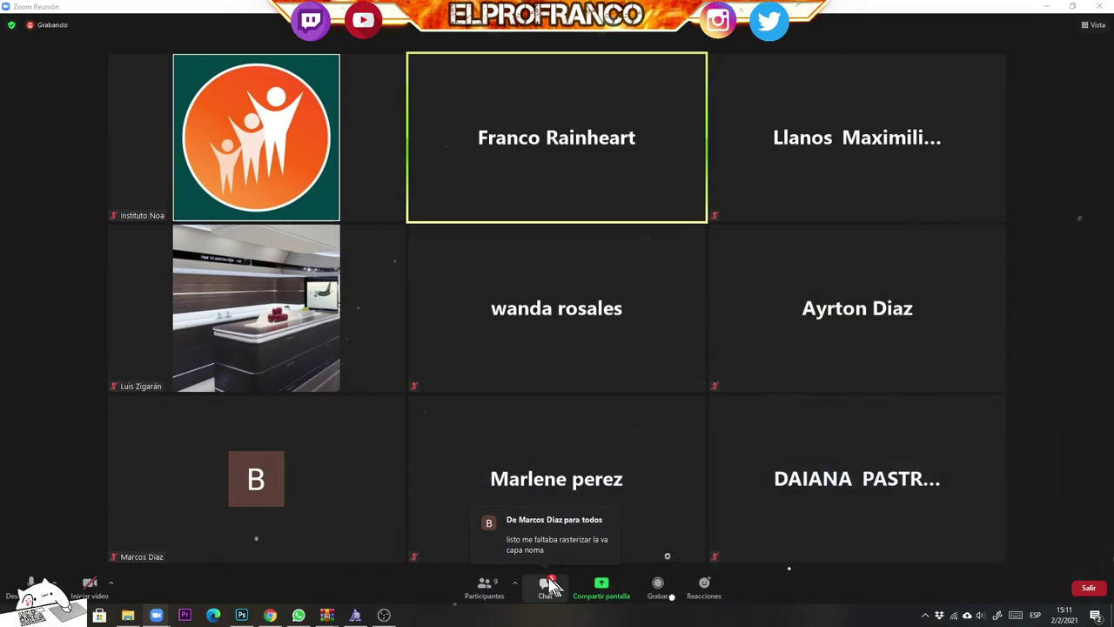
# Step: Open the Zoom meeting chat and scroll through the latest messages
pyautogui.click(546, 583)
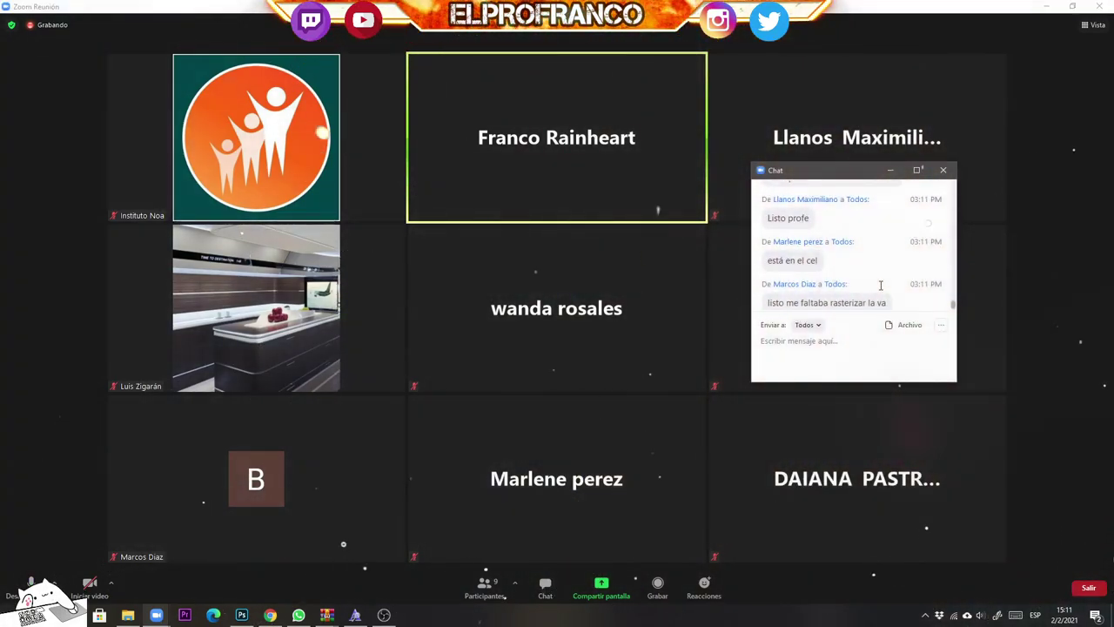
pyautogui.scroll(1, 881, 284)
pyautogui.scroll(-1, 894, 259)
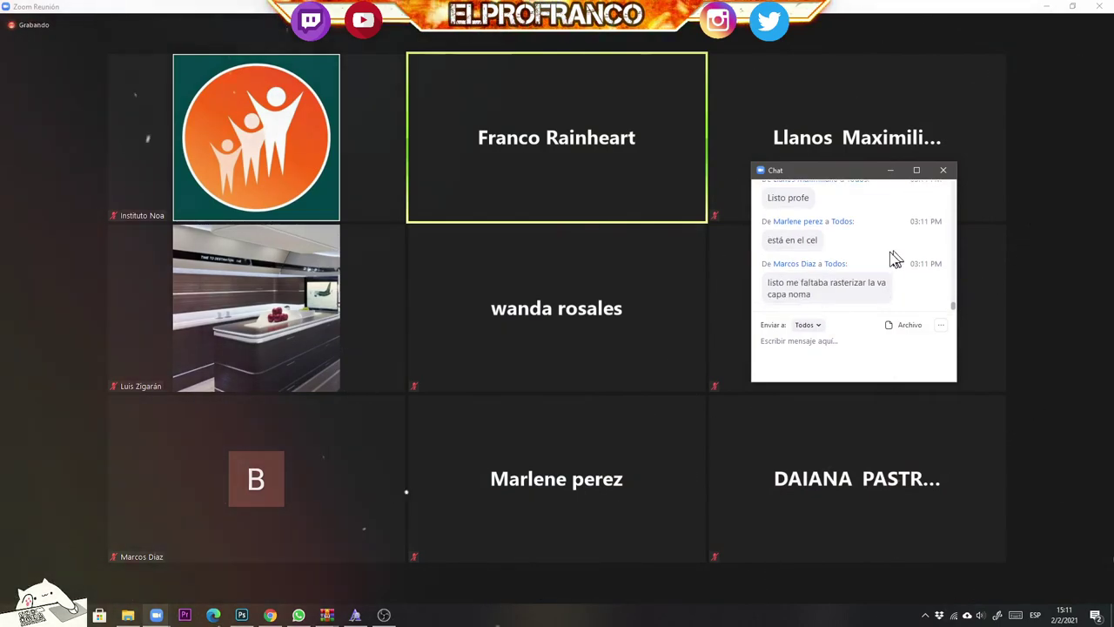
# Step: Share the entire screen (Pantalla) in Zoom
pyautogui.click(889, 171)
pyautogui.click(601, 585)
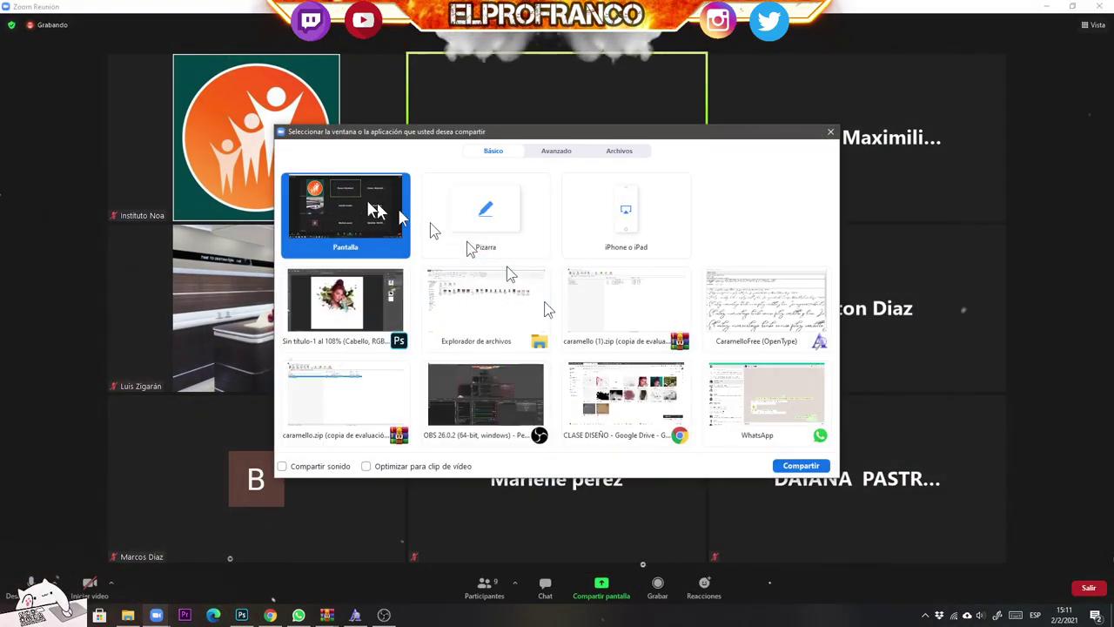
pyautogui.doubleClick(355, 209)
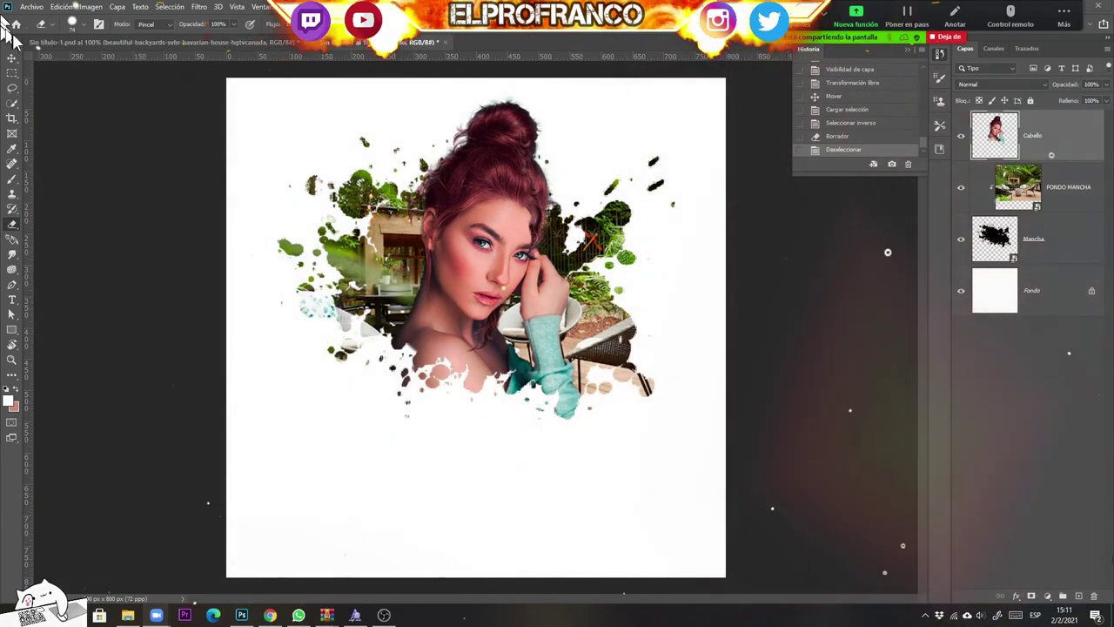
pyautogui.click(212, 41)
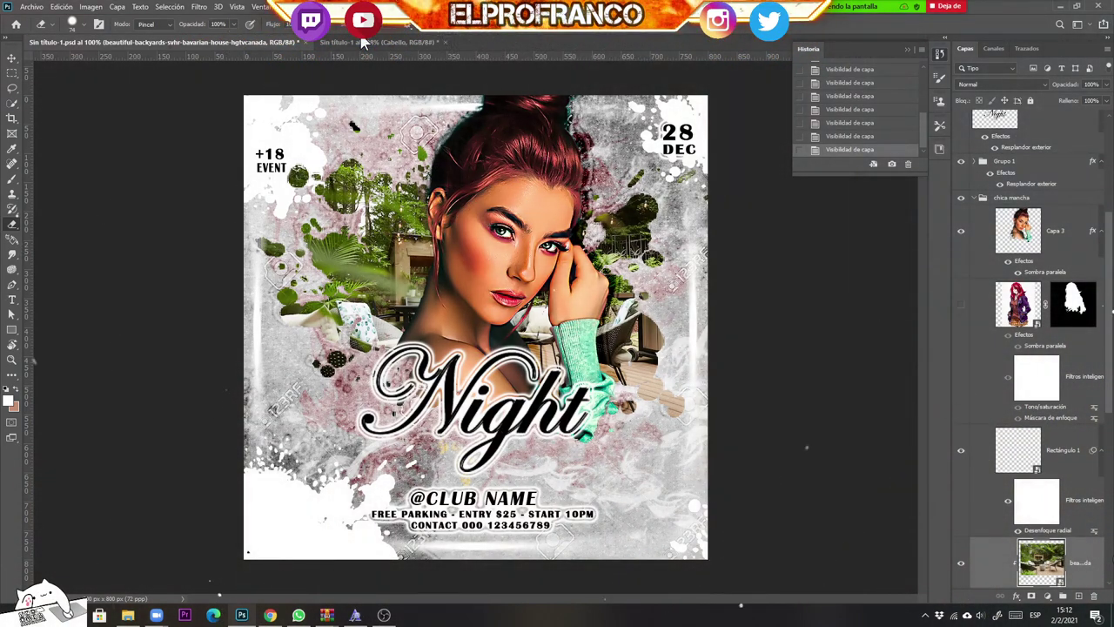
pyautogui.click(369, 40)
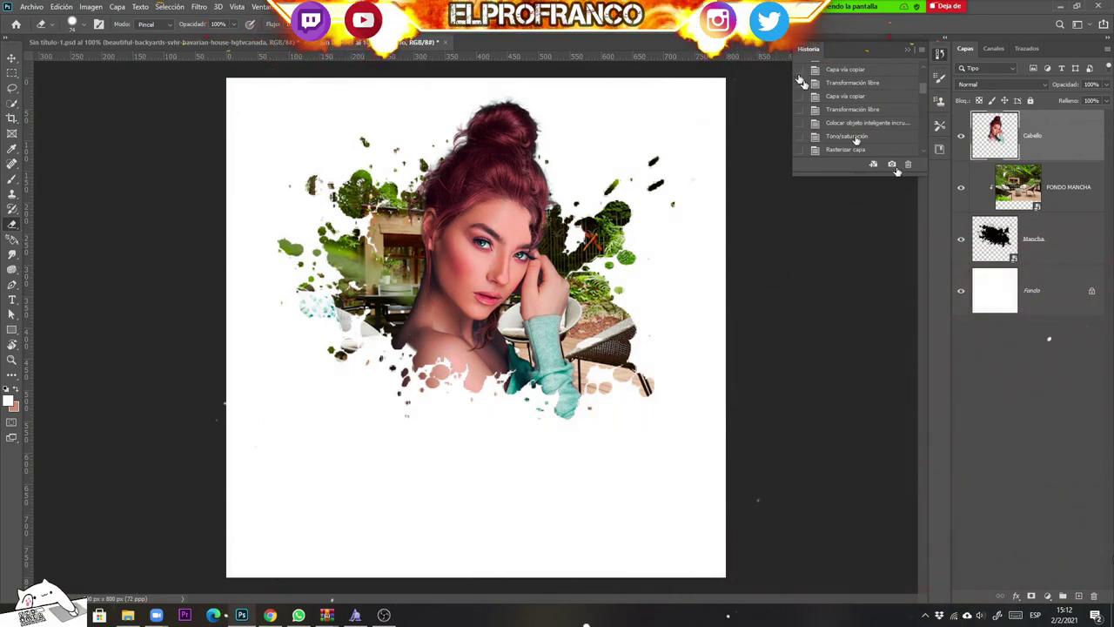
# Step: Mark the Cabello layer with a red Zoom annotation, then convert it to a smart object
pyautogui.click(957, 22)
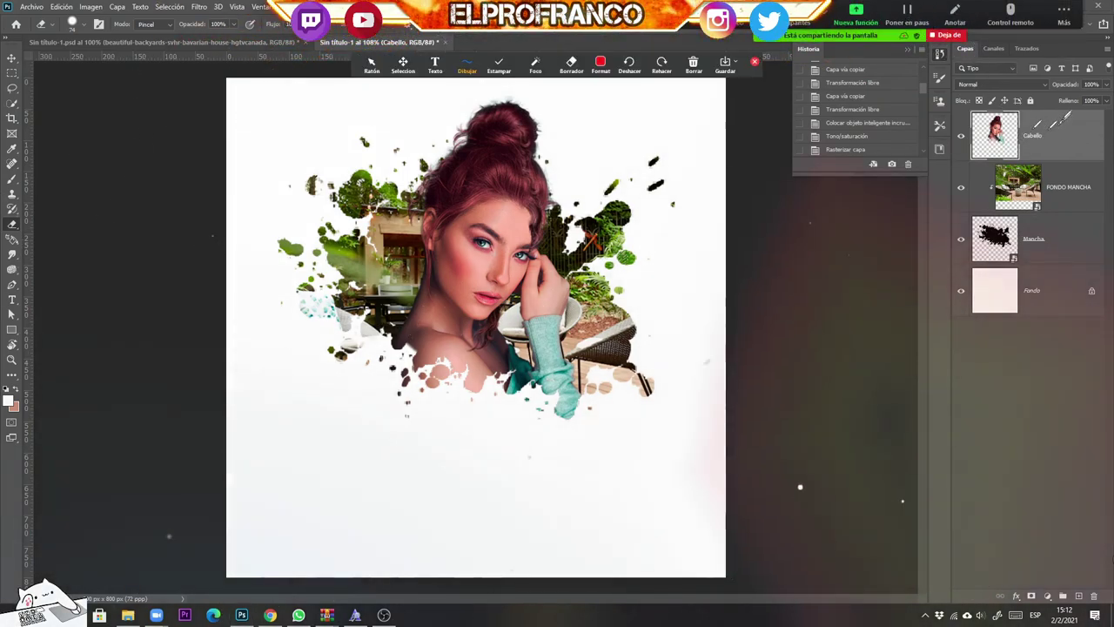
pyautogui.moveTo(1025, 137); pyautogui.dragTo(1053, 124)
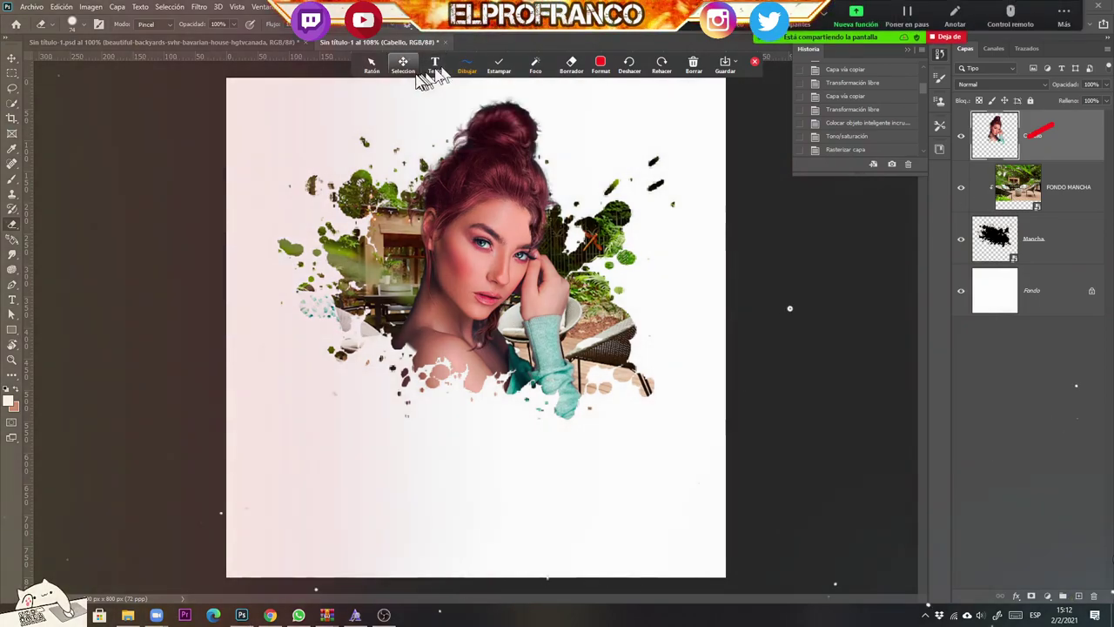
pyautogui.click(374, 65)
pyautogui.rightClick(1064, 146)
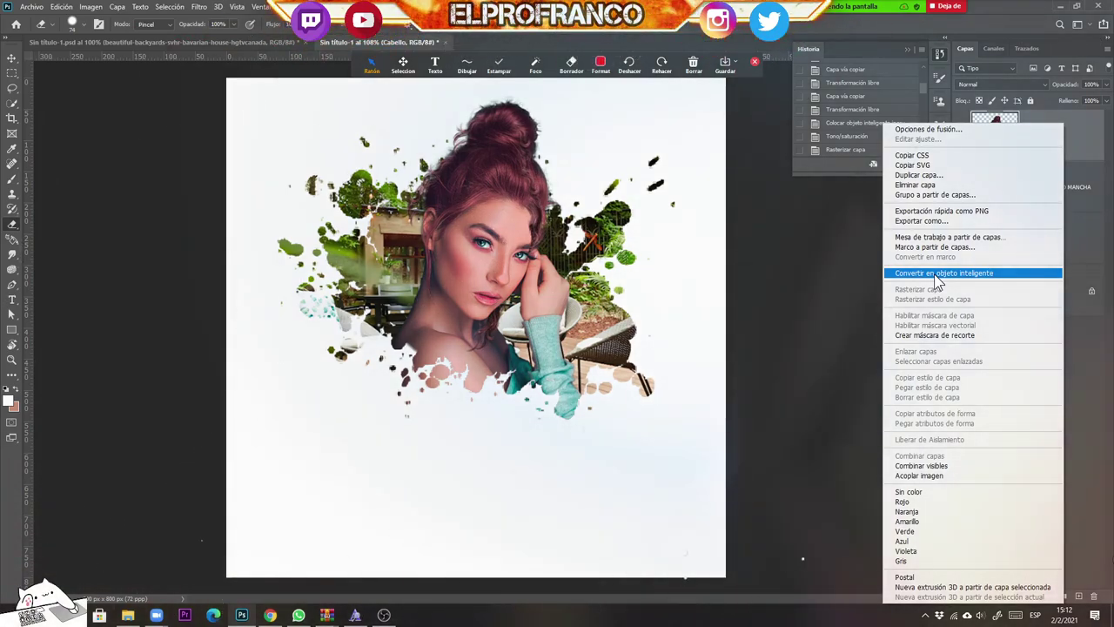
pyautogui.click(936, 274)
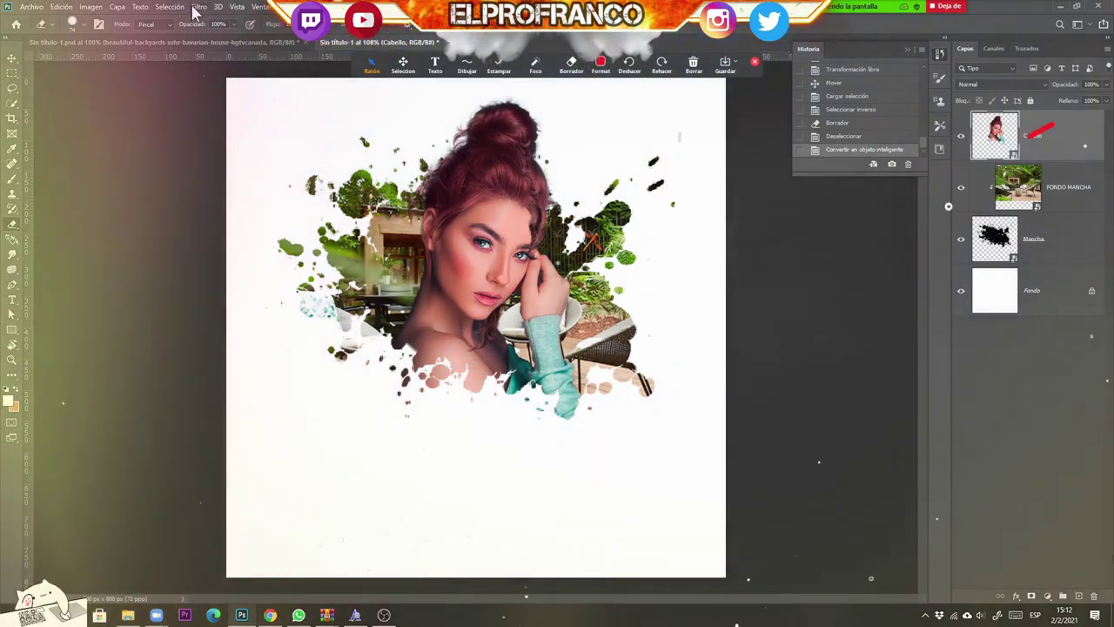
pyautogui.click(199, 7)
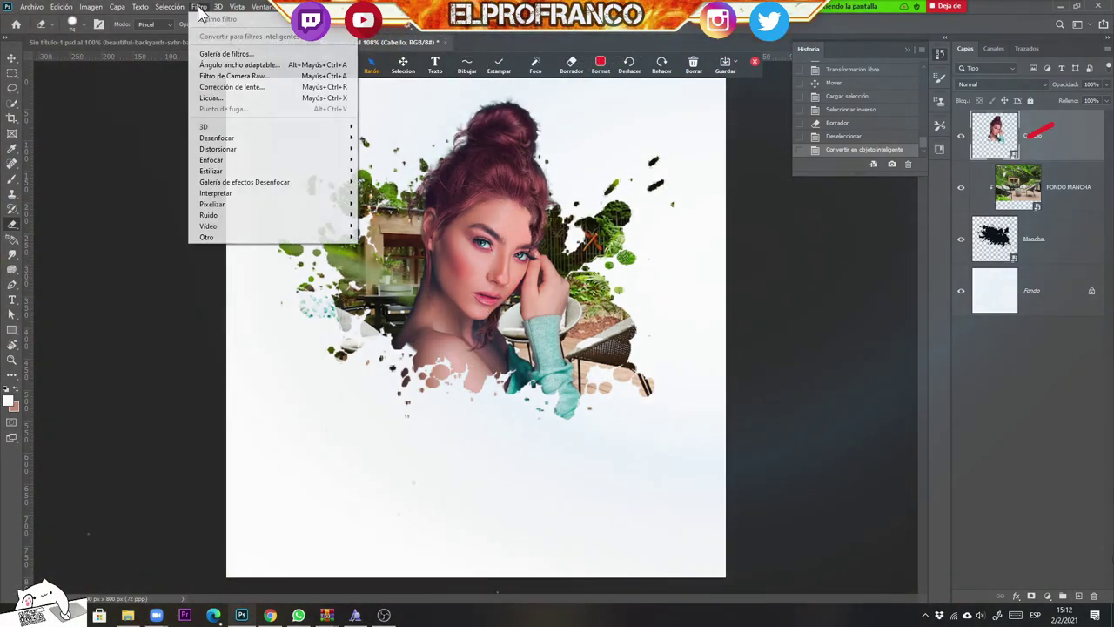
pyautogui.moveTo(212, 160)
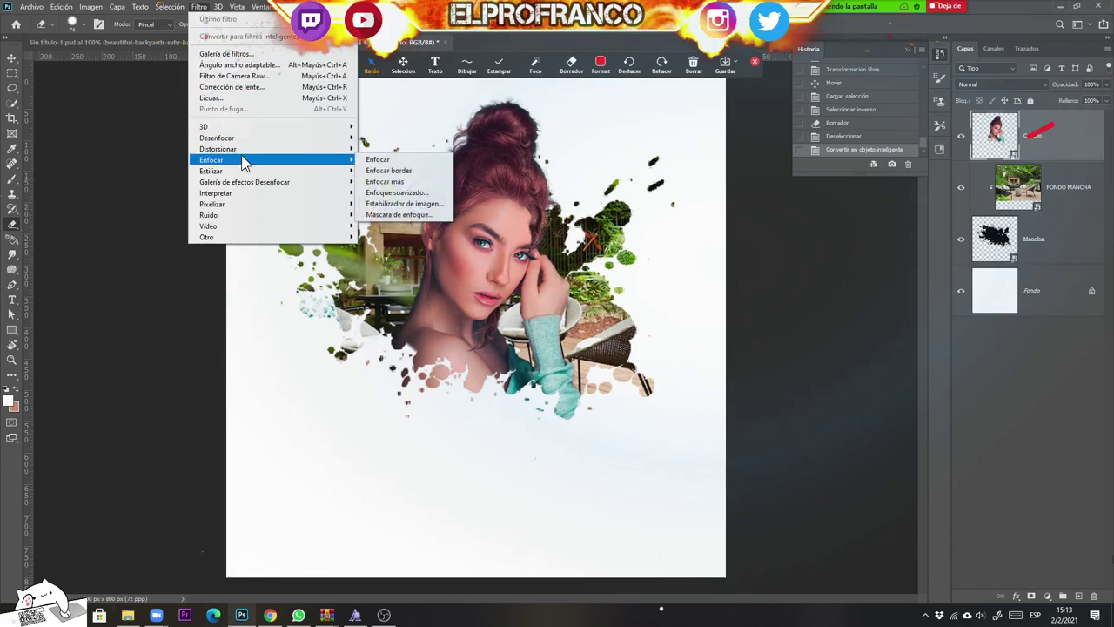
pyautogui.click(413, 217)
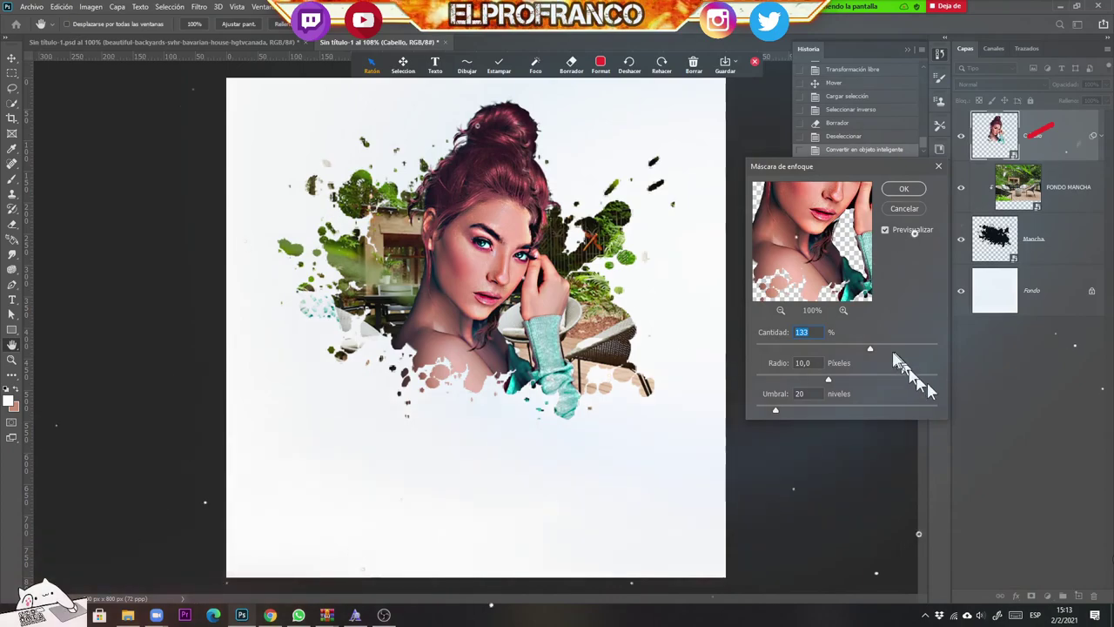
pyautogui.moveTo(823, 380); pyautogui.dragTo(810, 383)
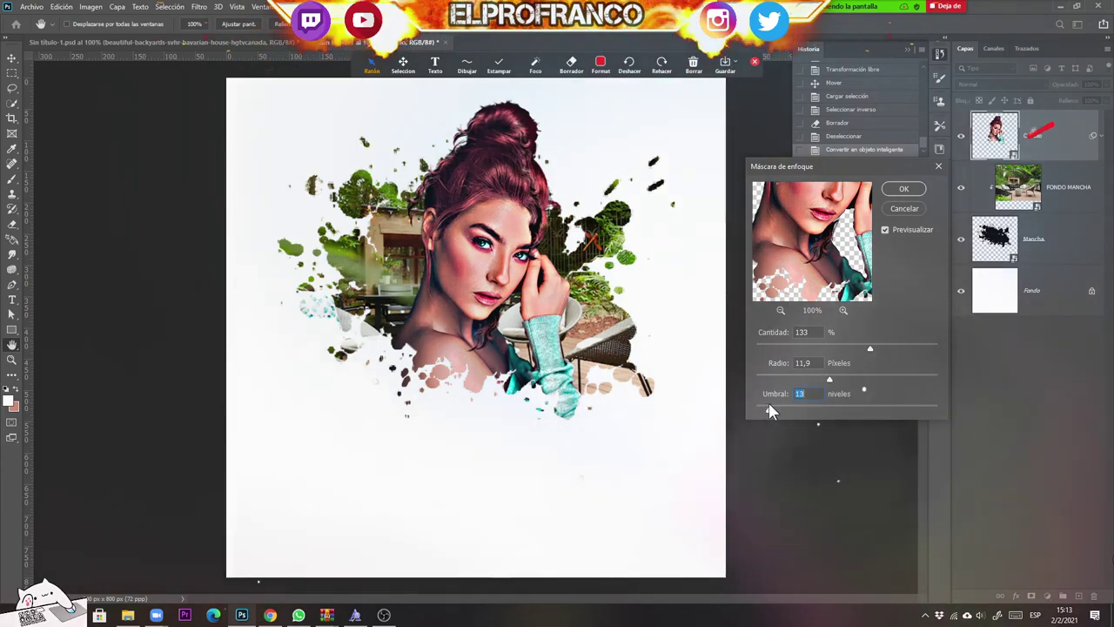
pyautogui.moveTo(770, 413)
pyautogui.mouseDown()
pyautogui.moveTo(762, 405)
pyautogui.moveTo(771, 413)
pyautogui.mouseUp()
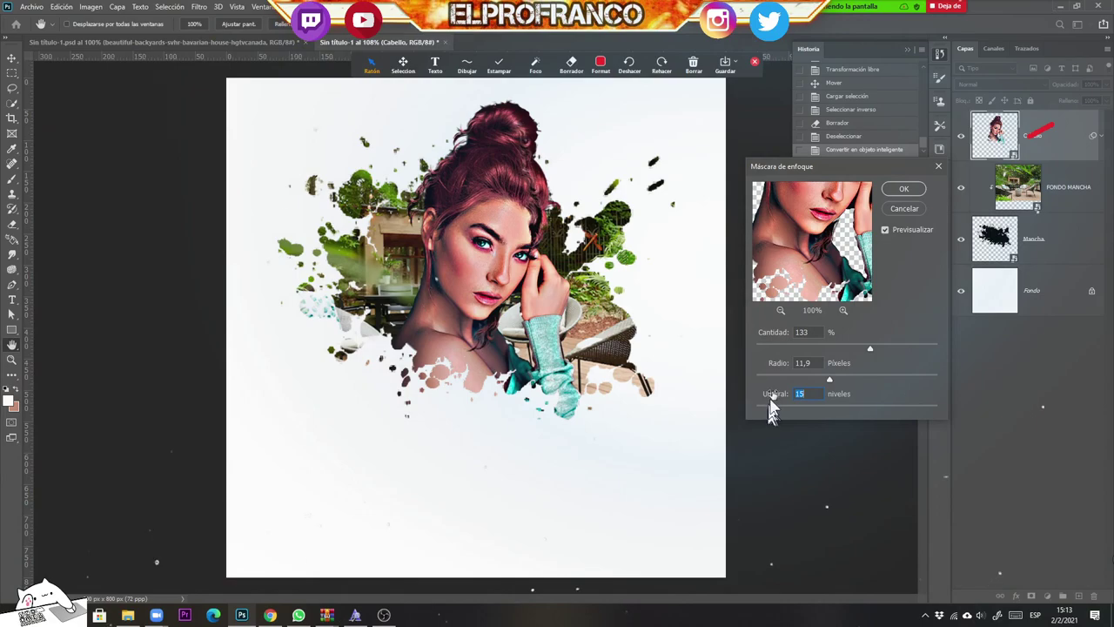
pyautogui.moveTo(778, 202); pyautogui.dragTo(777, 222)
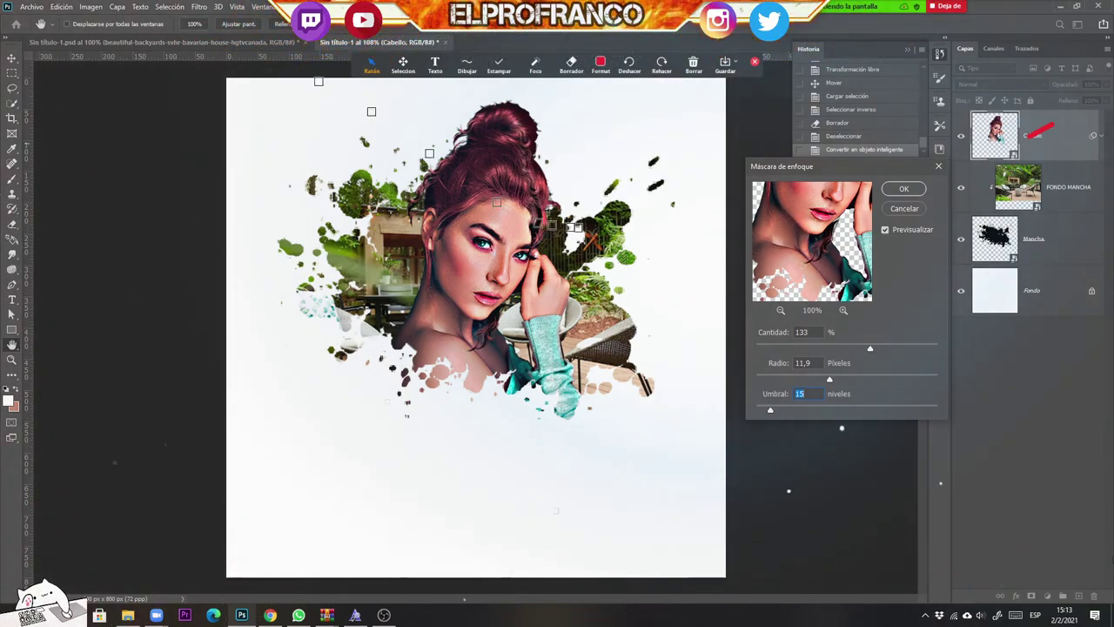
pyautogui.click(199, 7)
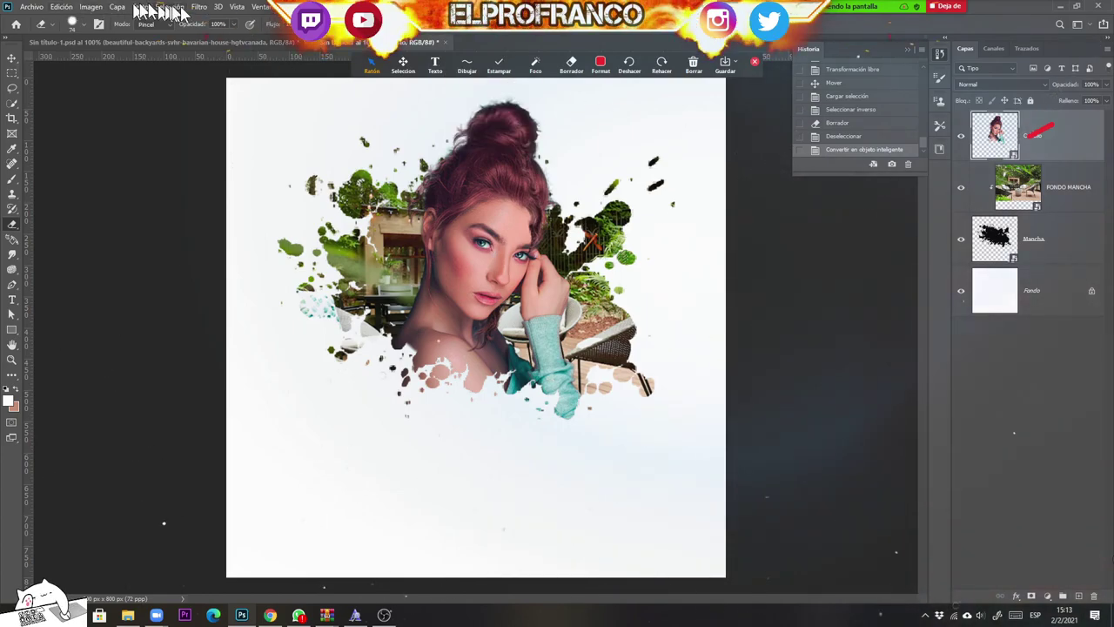
# Step: Apply Unsharp Mask at 120% amount, 24,7 px radius and threshold 20 to the woman's layer
pyautogui.click(185, 8)
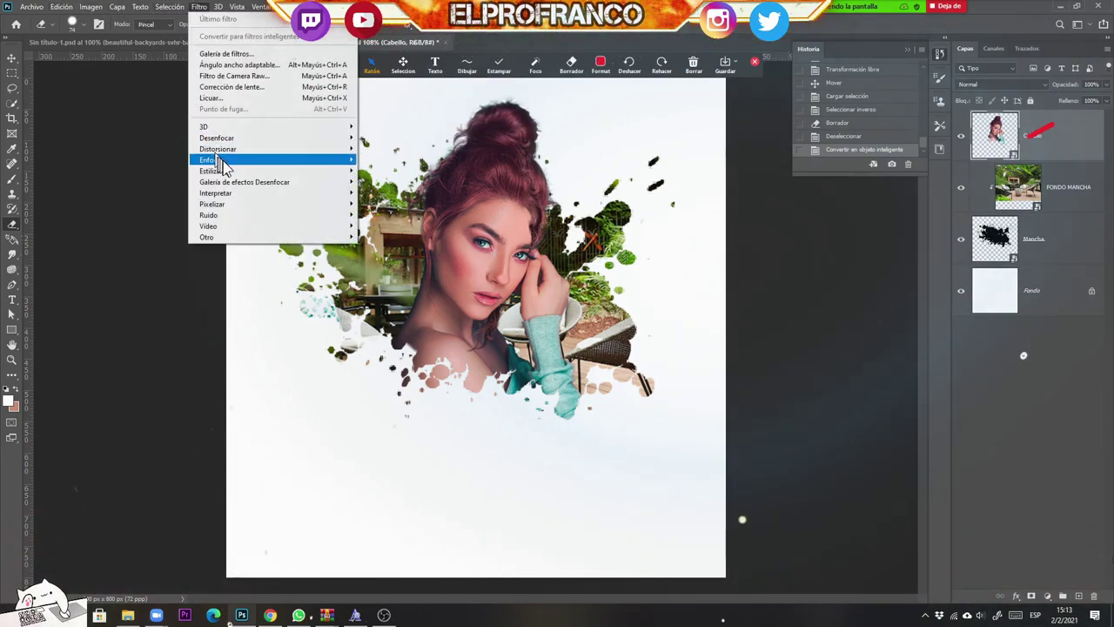
pyautogui.click(407, 214)
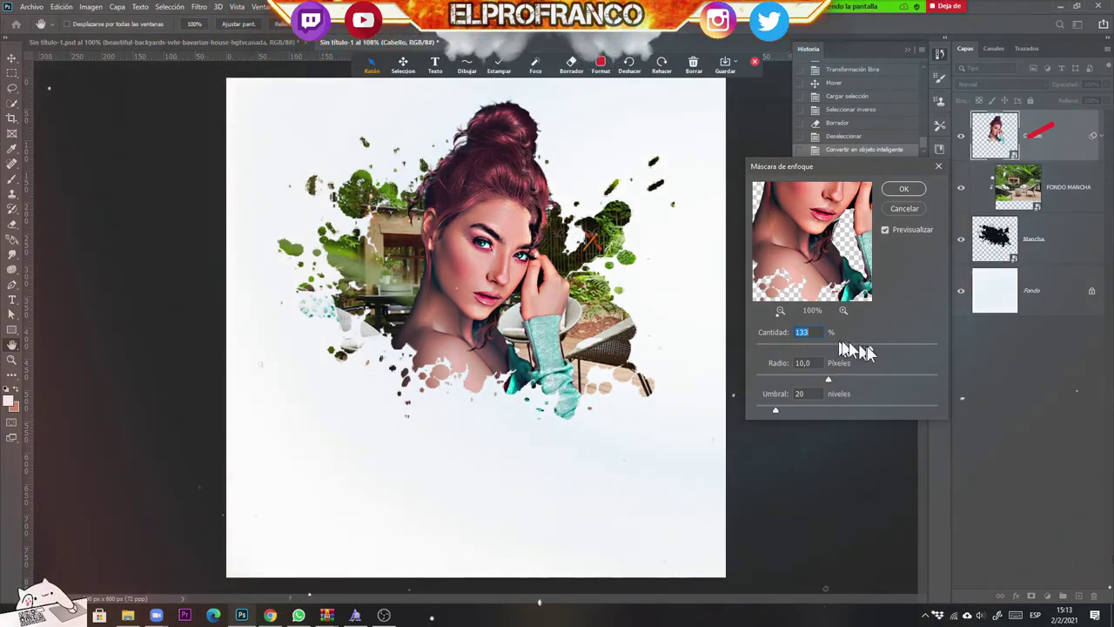
pyautogui.moveTo(848, 349); pyautogui.dragTo(863, 354)
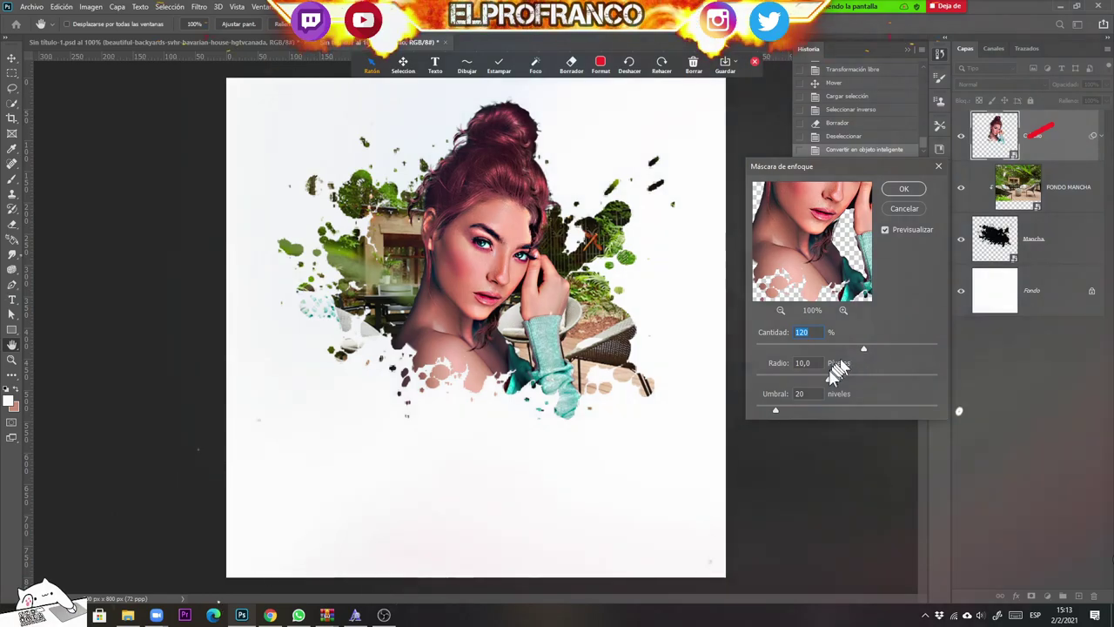
pyautogui.moveTo(831, 380); pyautogui.dragTo(841, 380)
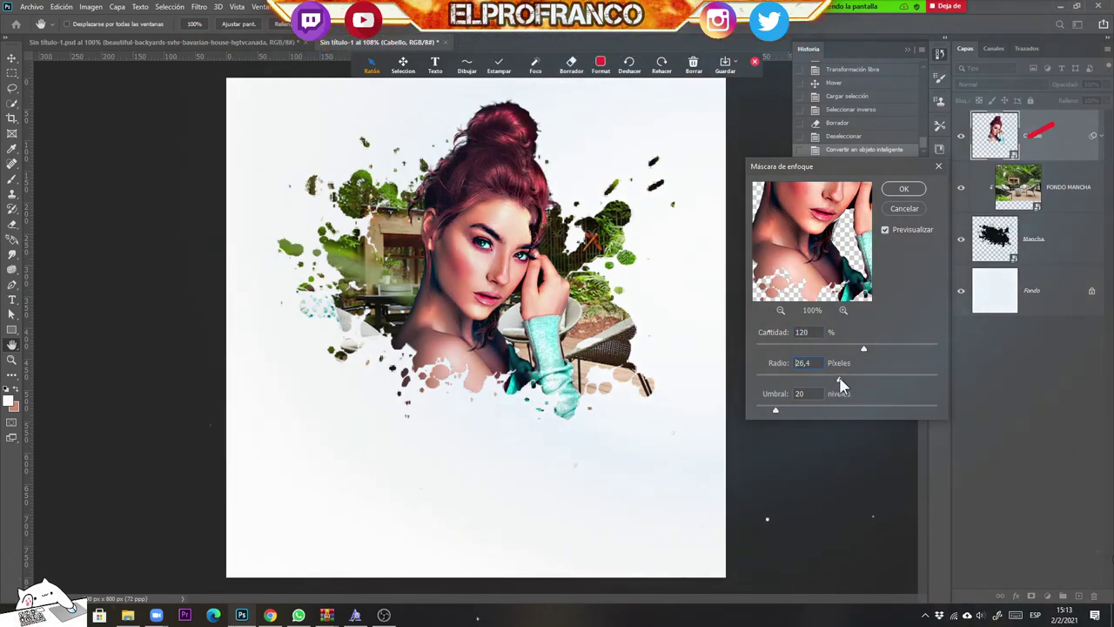
pyautogui.moveTo(842, 170); pyautogui.dragTo(228, 121)
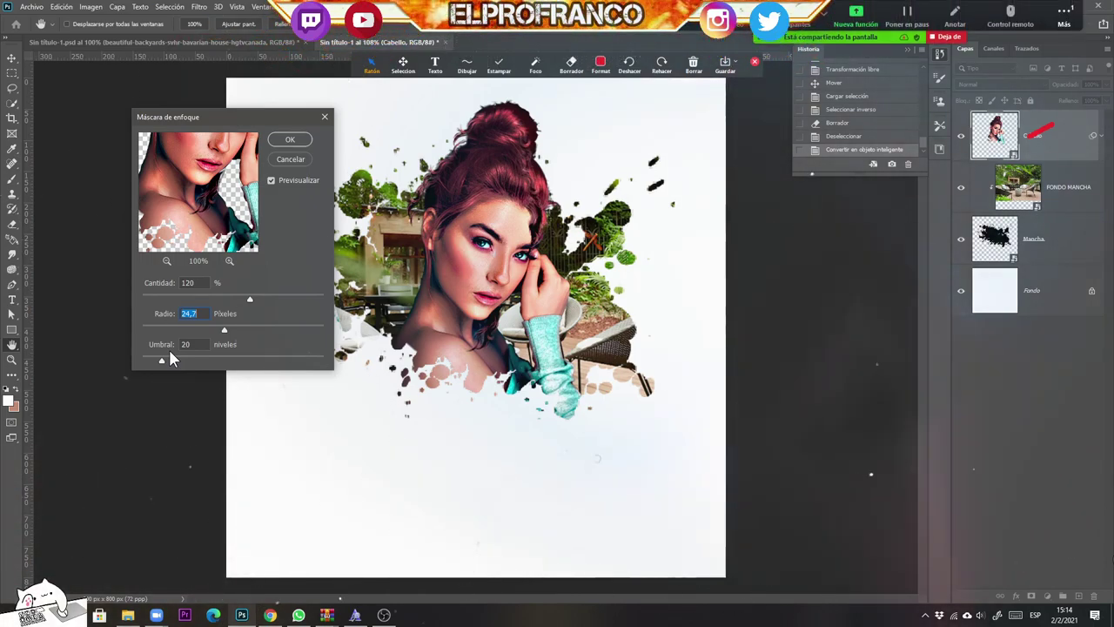
pyautogui.click(1064, 17)
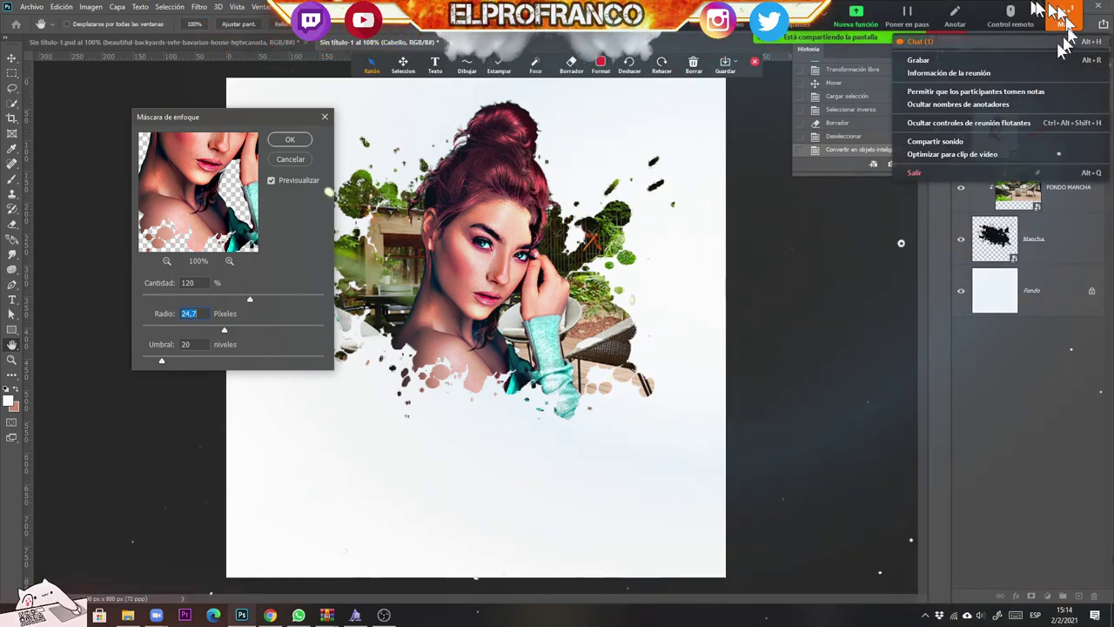
pyautogui.click(1028, 42)
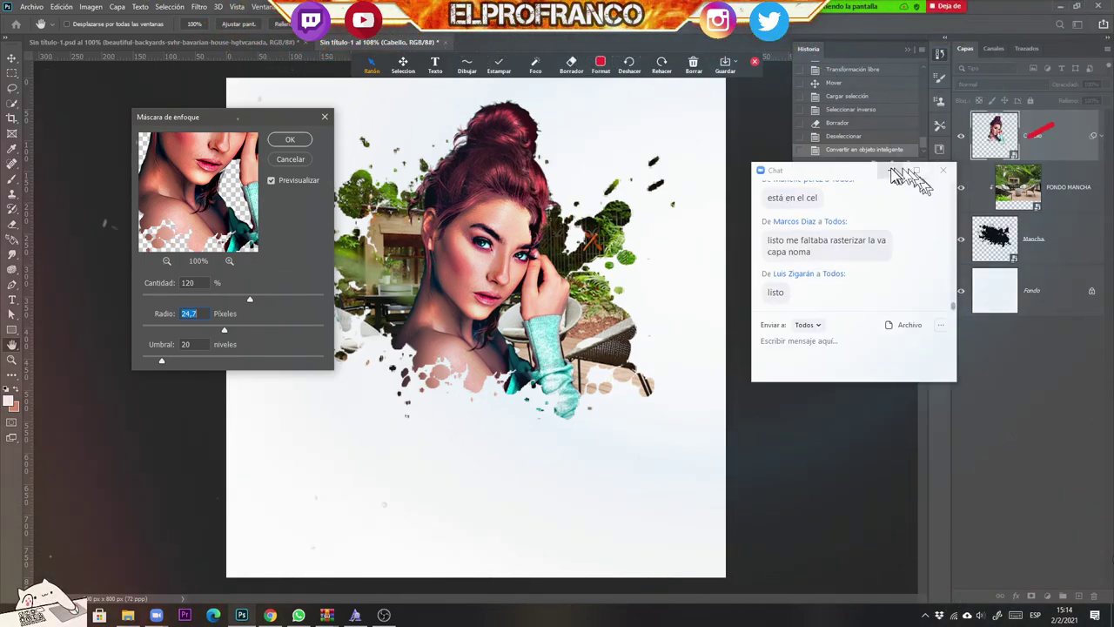
pyautogui.click(943, 169)
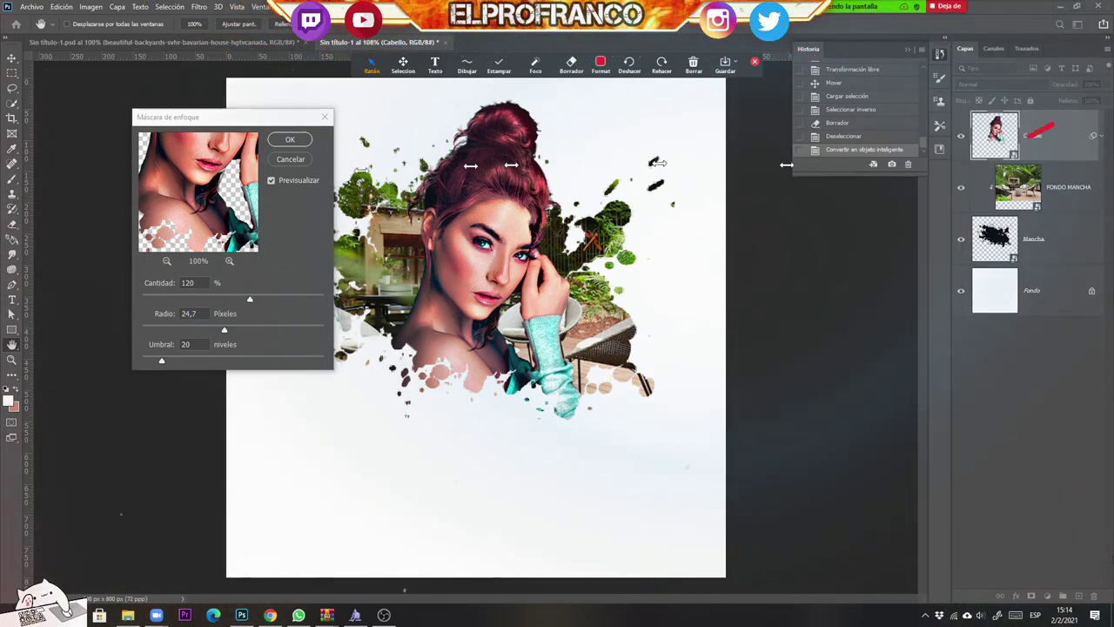
pyautogui.click(298, 139)
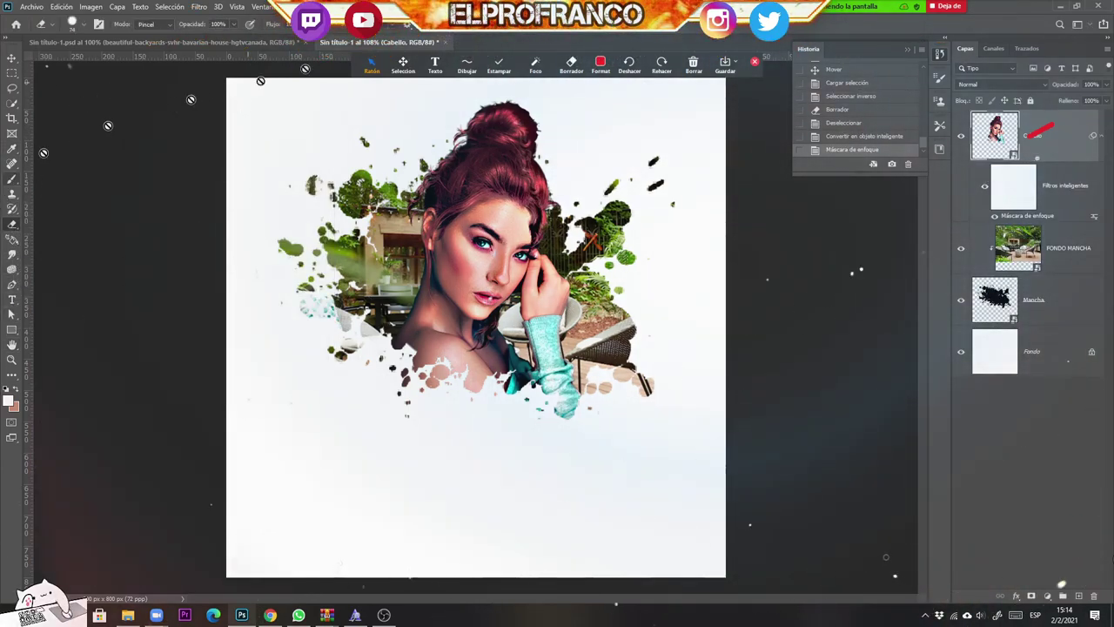
# Step: Draw a Zoom annotation arrow pointing at the sharpening smart filter
pyautogui.click(466, 63)
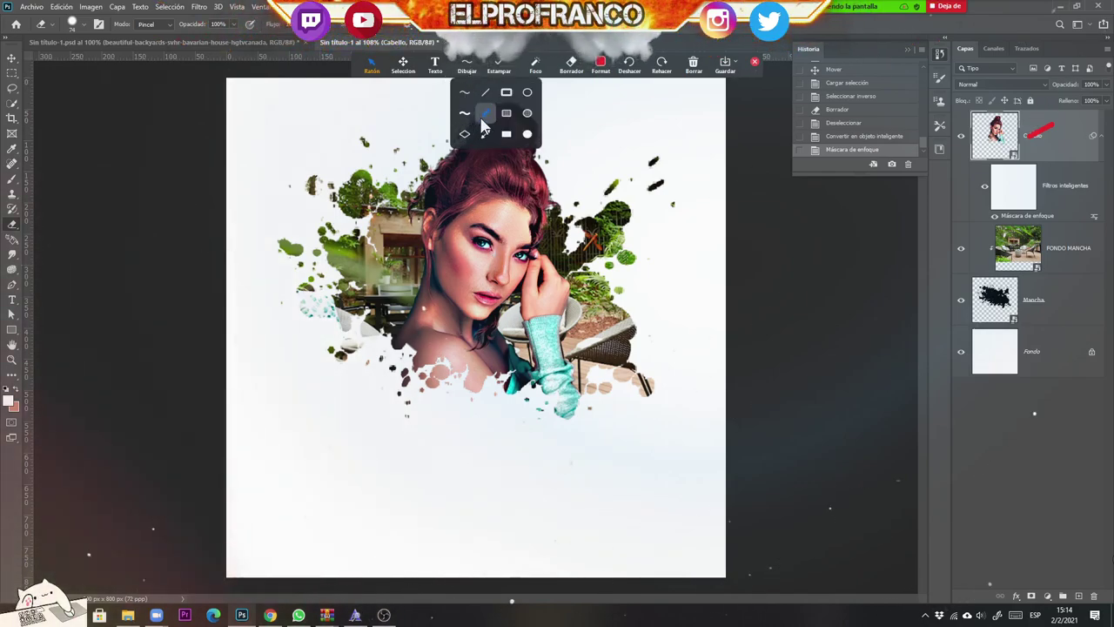
pyautogui.click(484, 114)
pyautogui.moveTo(789, 306); pyautogui.dragTo(982, 225)
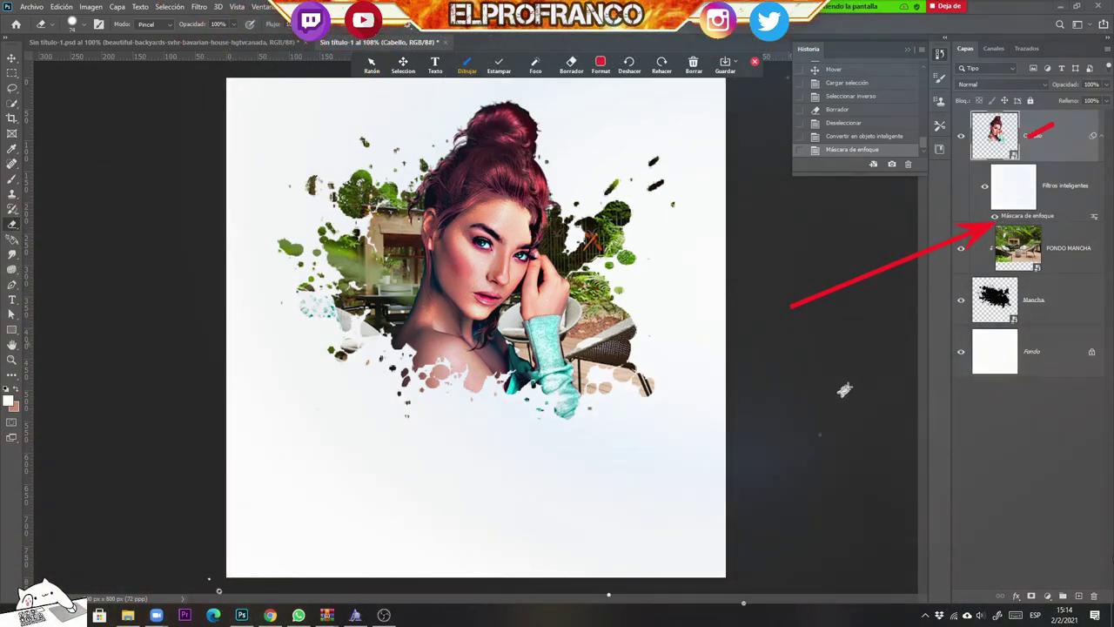
pyautogui.click(371, 63)
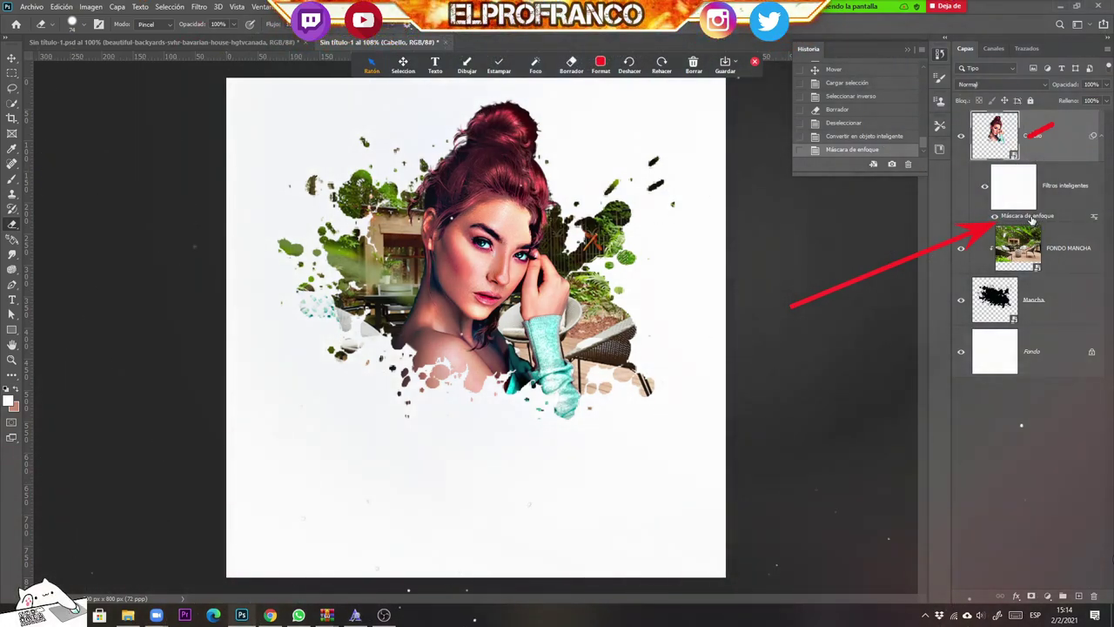
# Step: Set the Unsharp Mask smart filter's blending opacity to 78%
pyautogui.doubleClick(1034, 218)
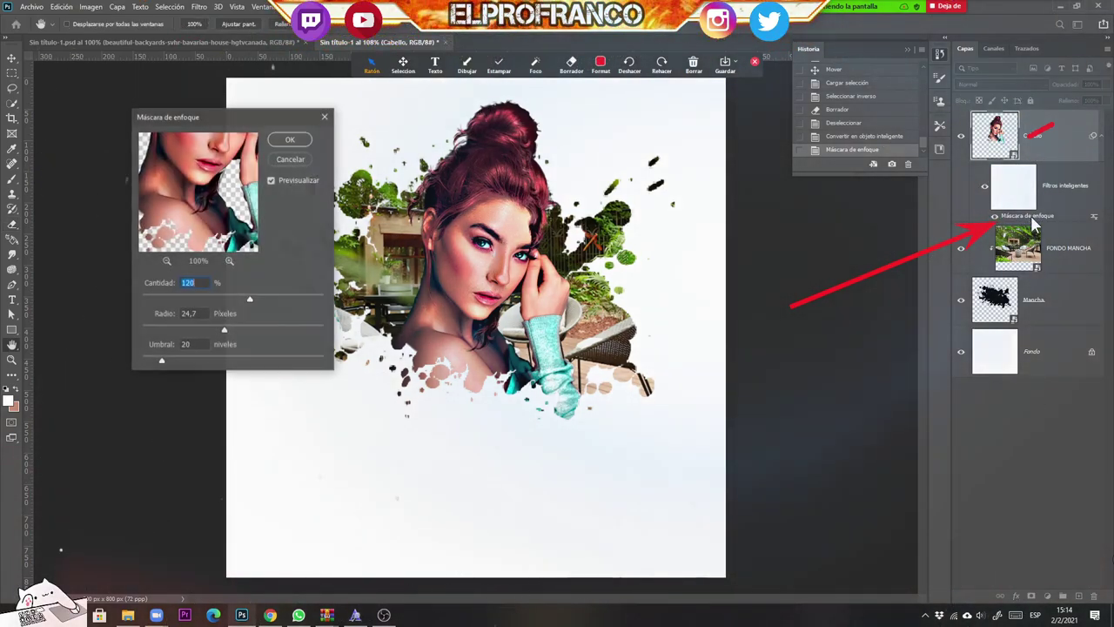
pyautogui.click(296, 160)
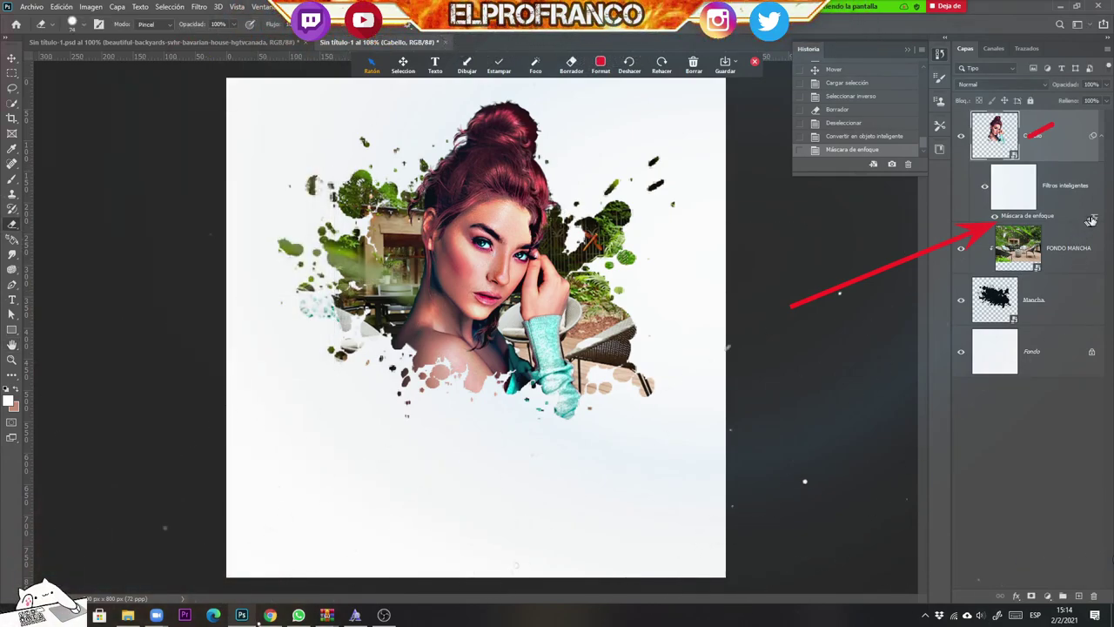
pyautogui.doubleClick(1095, 216)
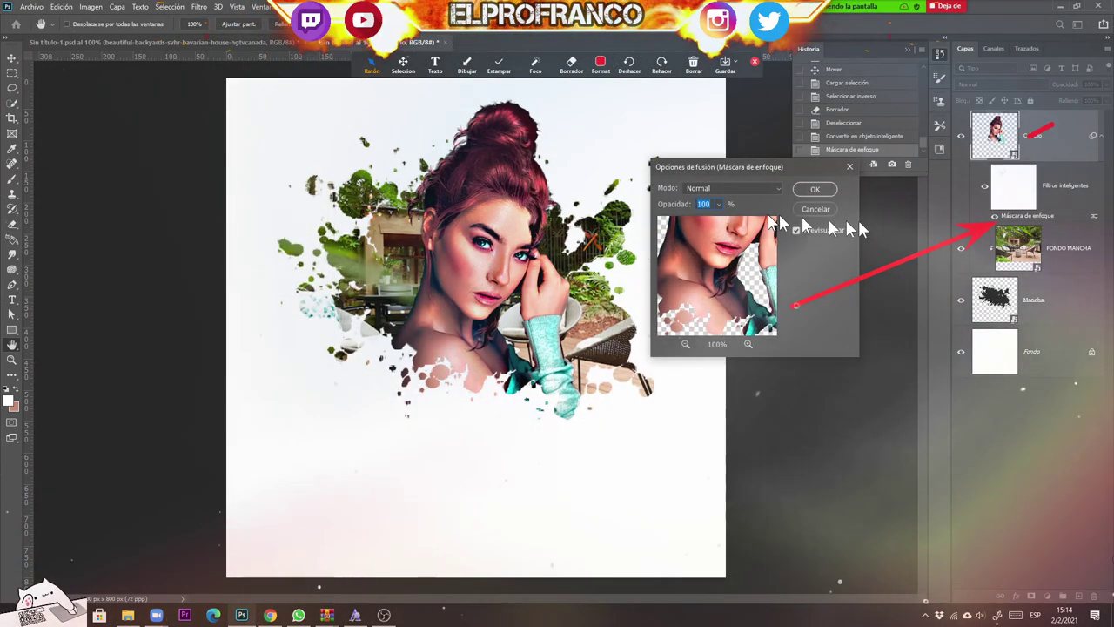
pyautogui.click(720, 205)
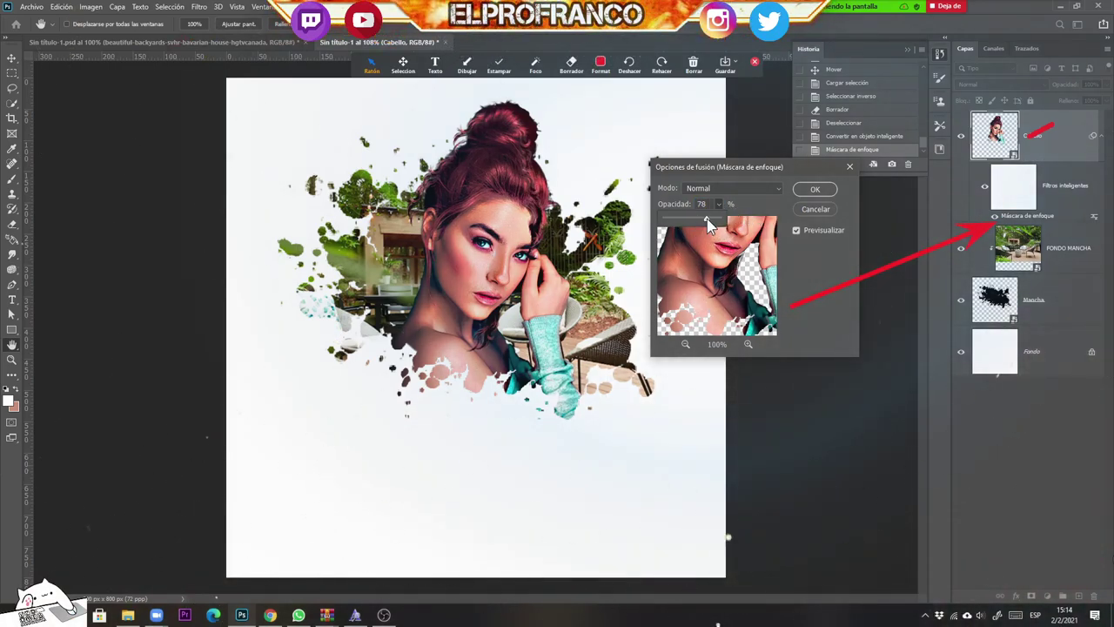
pyautogui.click(815, 189)
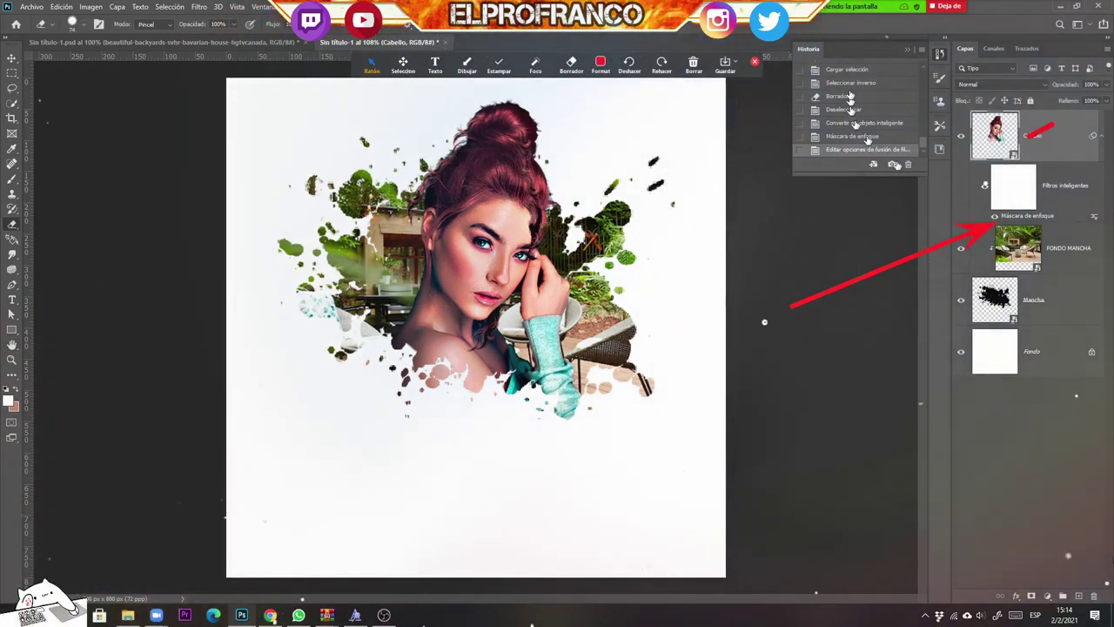
pyautogui.click(645, 76)
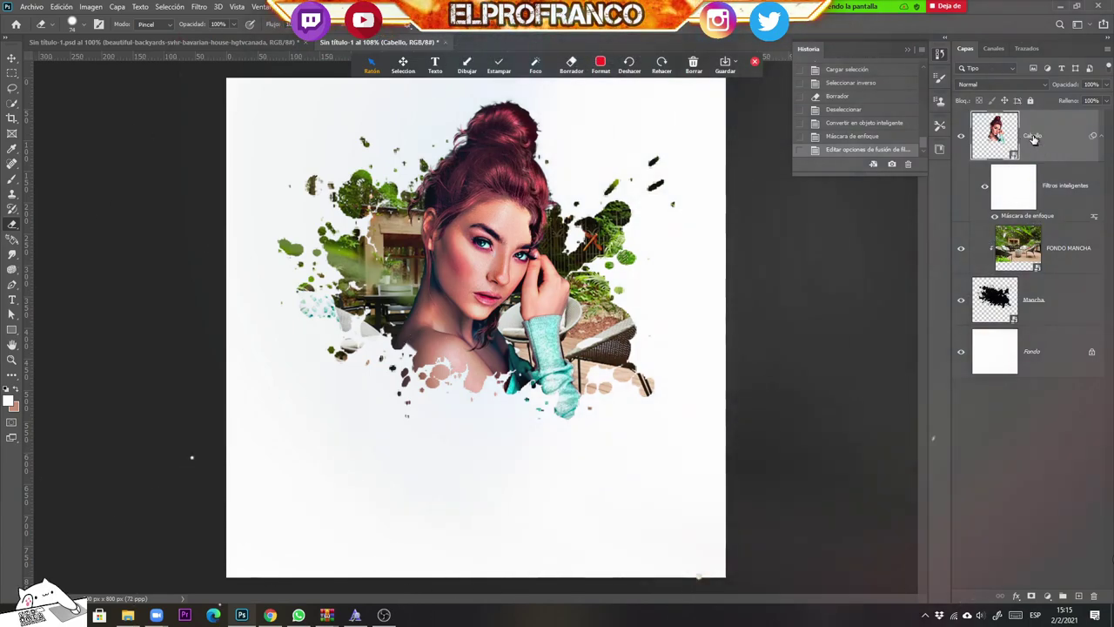
# Step: Open the Camera Raw filter on Cabello with the preview at 100%
pyautogui.click(200, 7)
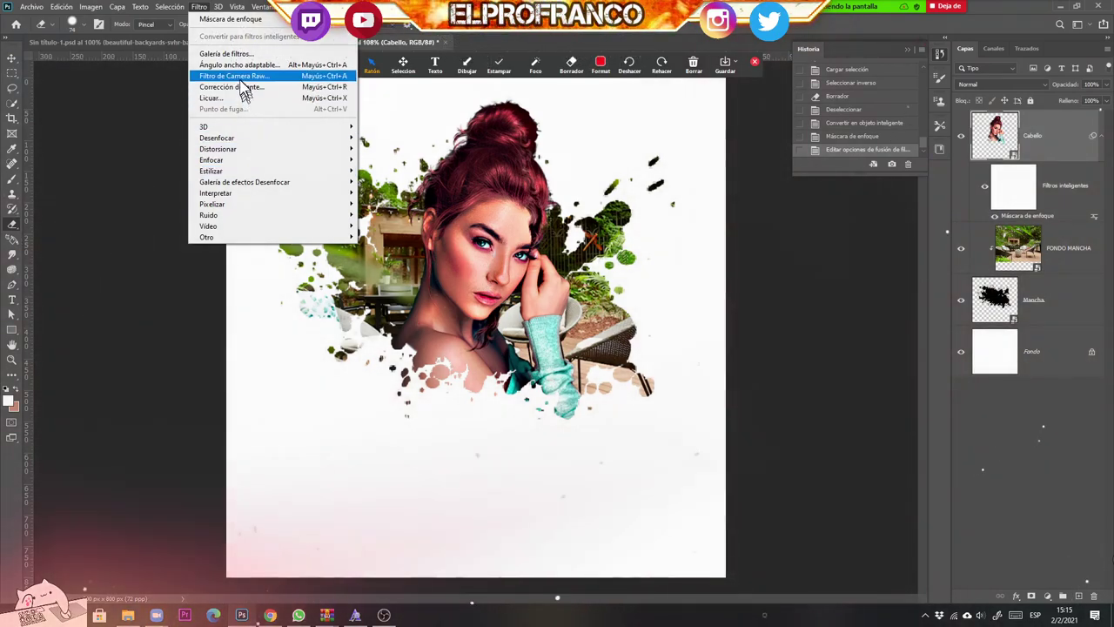
pyautogui.click(233, 78)
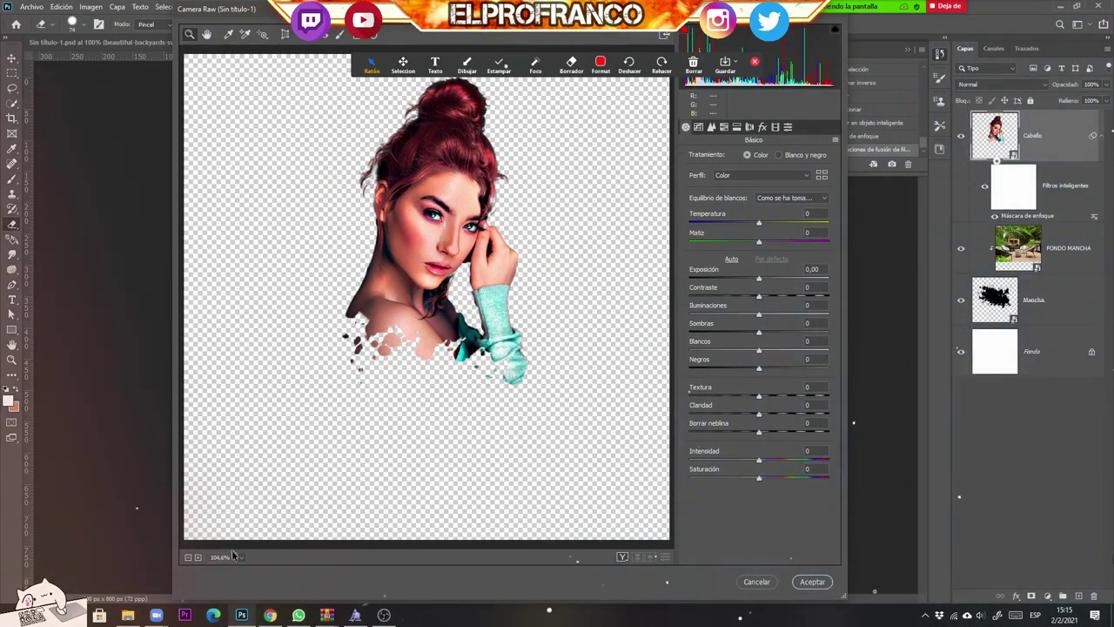
pyautogui.click(241, 557)
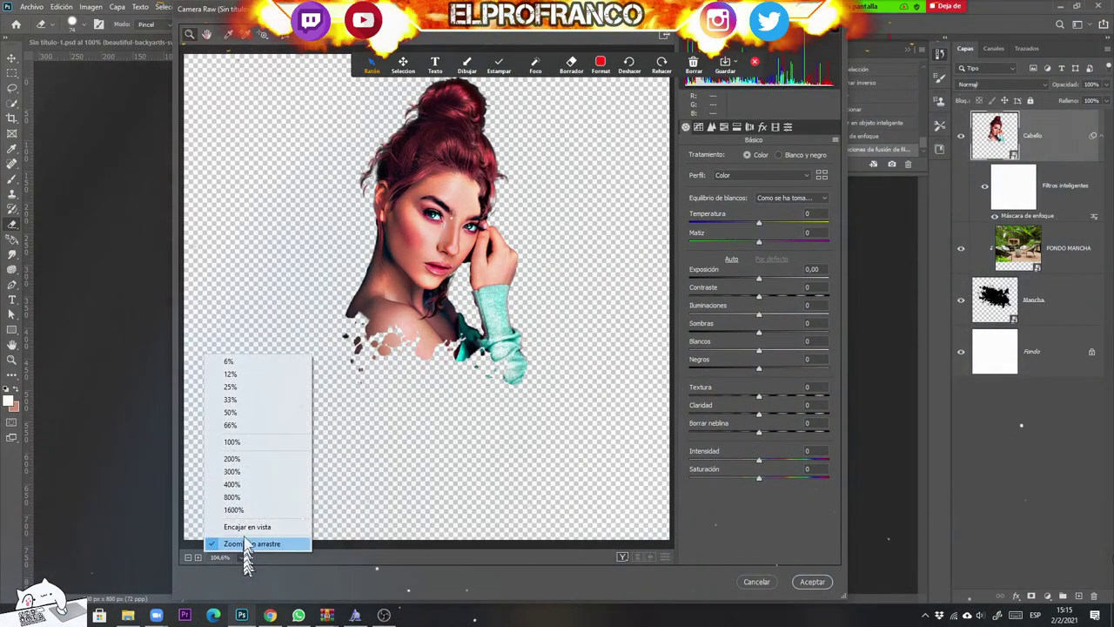
pyautogui.click(233, 442)
pyautogui.write('30')
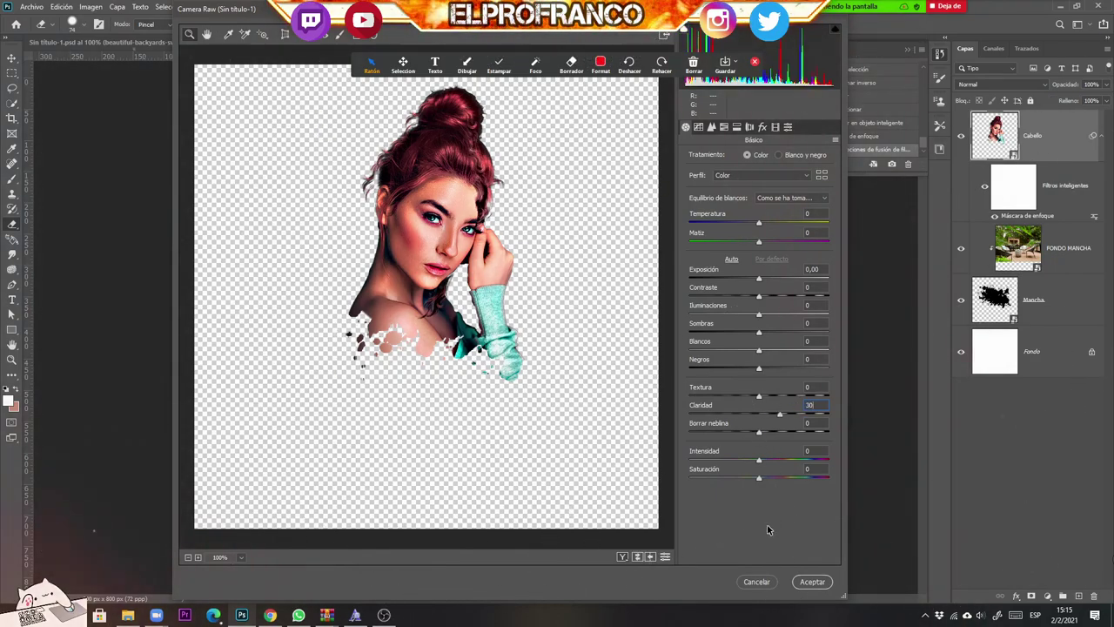
# Step: Set Claridad +30, Borrar neblina +5, Intensidad +45, Saturación +5 and Temperatura +10
pyautogui.click(805, 423)
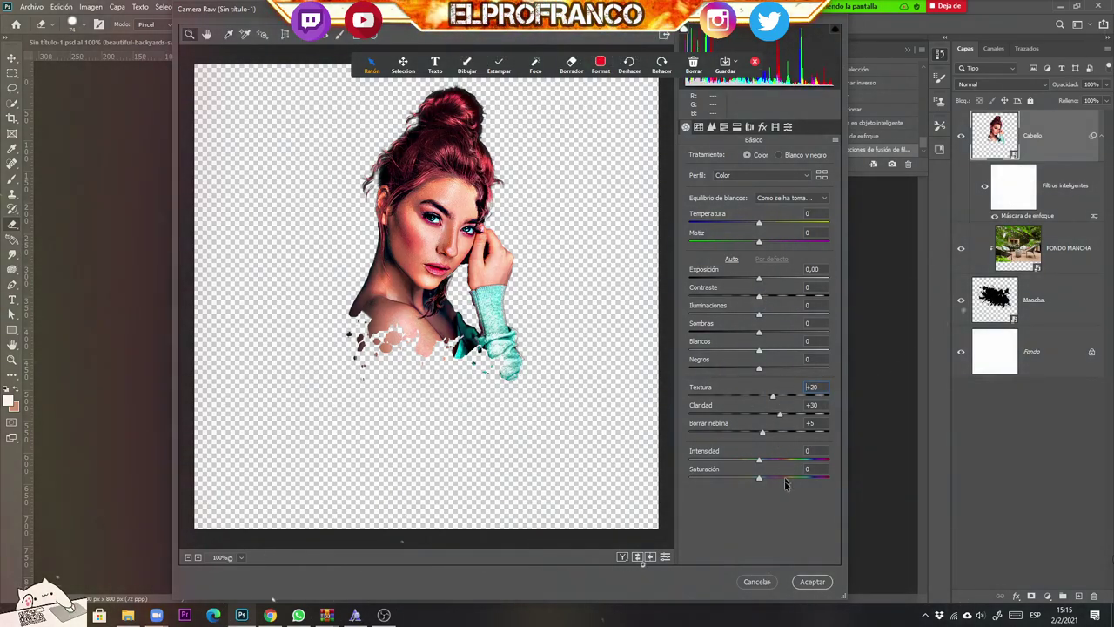
pyautogui.click(791, 452)
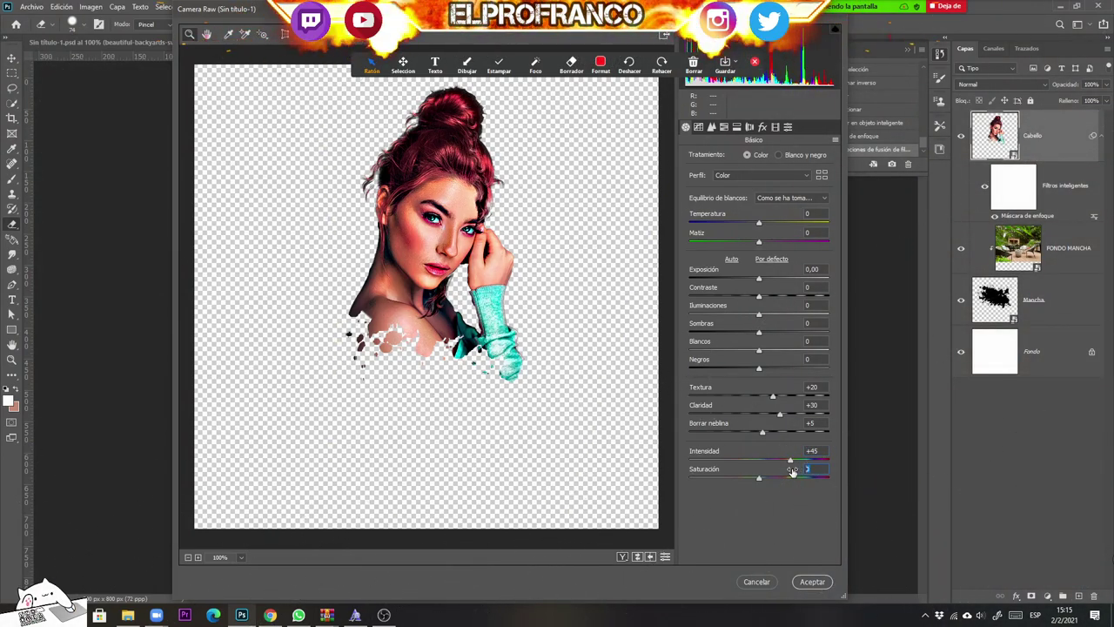
pyautogui.write('5')
pyautogui.write('+5')
pyautogui.press('Return')
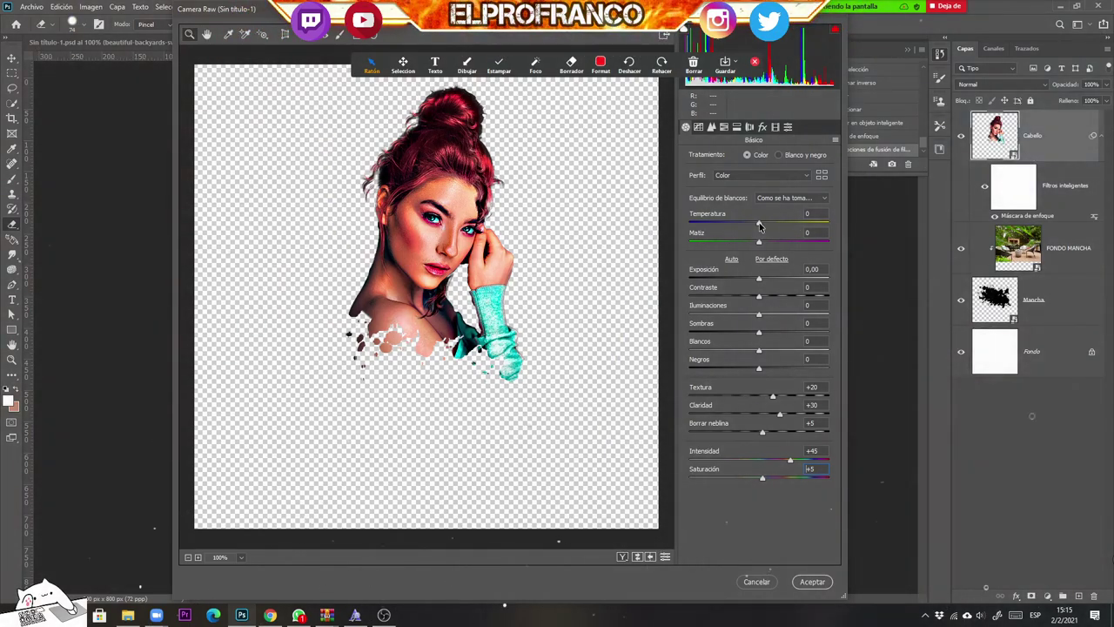
pyautogui.moveTo(762, 226); pyautogui.dragTo(764, 227)
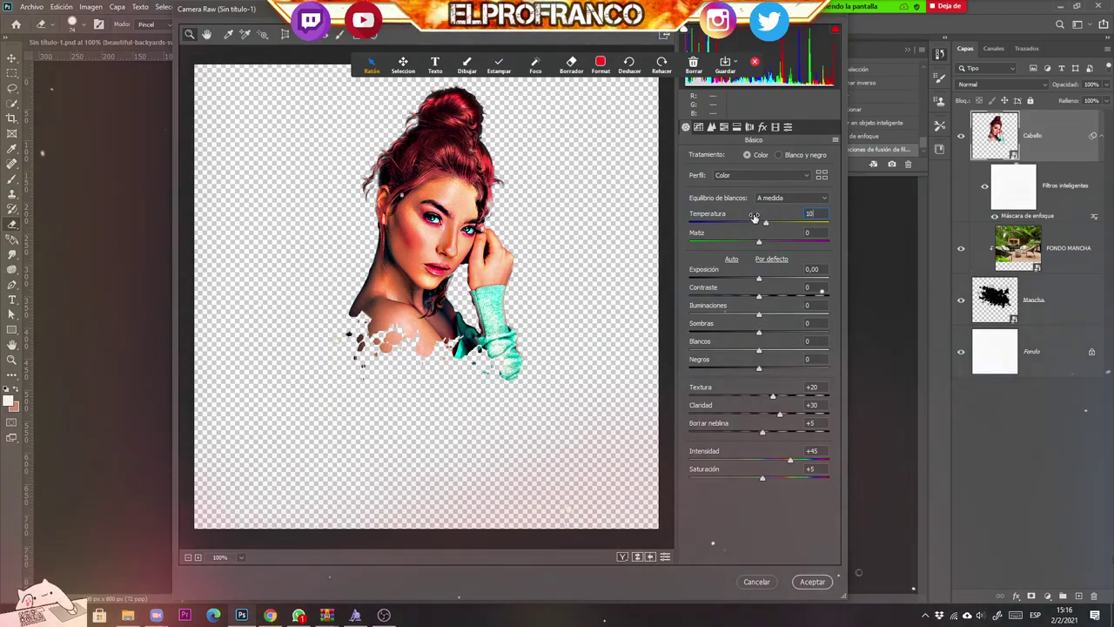
# Step: Point arrows at white balance, Textura, Claridad, Saturación, Borrar neblina and Intensidad in Camera Raw
pyautogui.click(474, 65)
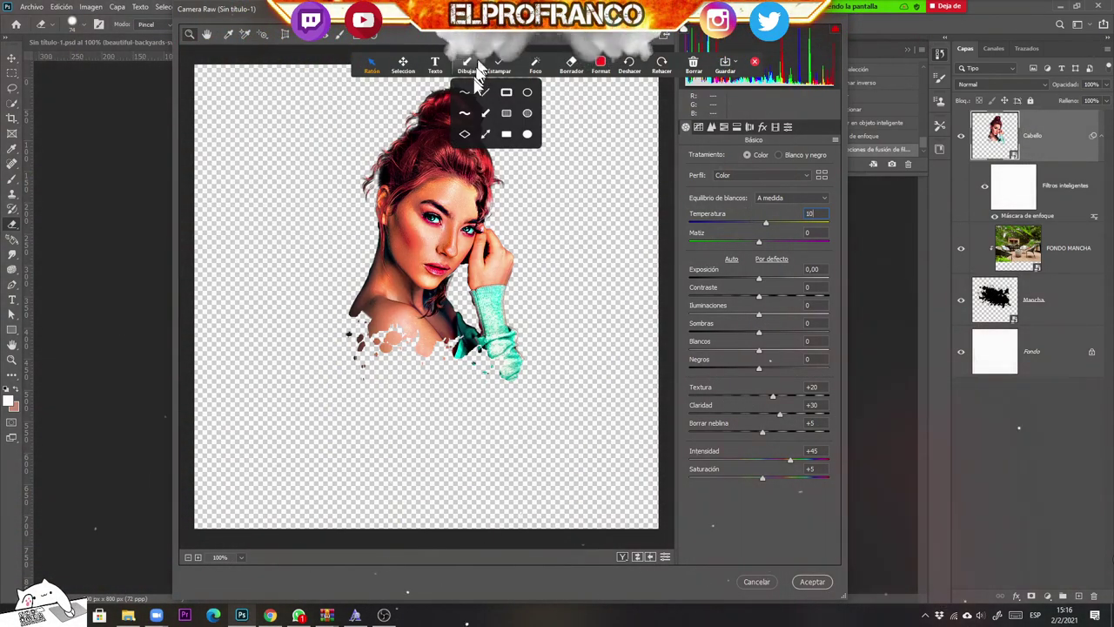
pyautogui.click(486, 116)
pyautogui.moveTo(936, 125); pyautogui.dragTo(834, 202)
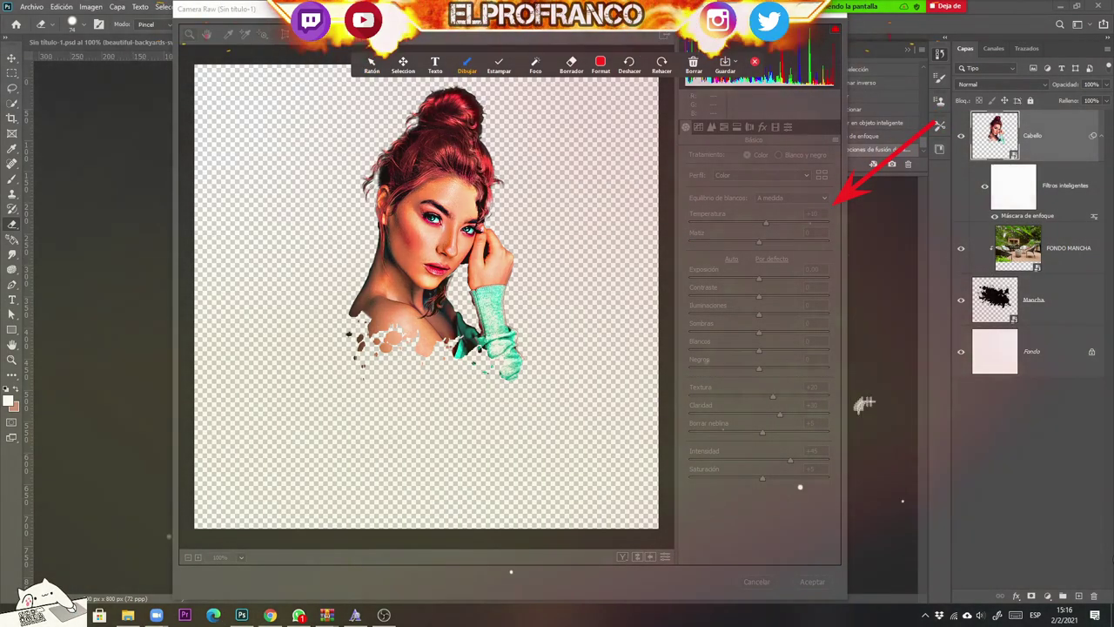
pyautogui.moveTo(956, 383)
pyautogui.mouseDown()
pyautogui.moveTo(854, 392)
pyautogui.moveTo(843, 419)
pyautogui.mouseUp()
pyautogui.moveTo(887, 470); pyautogui.dragTo(852, 440)
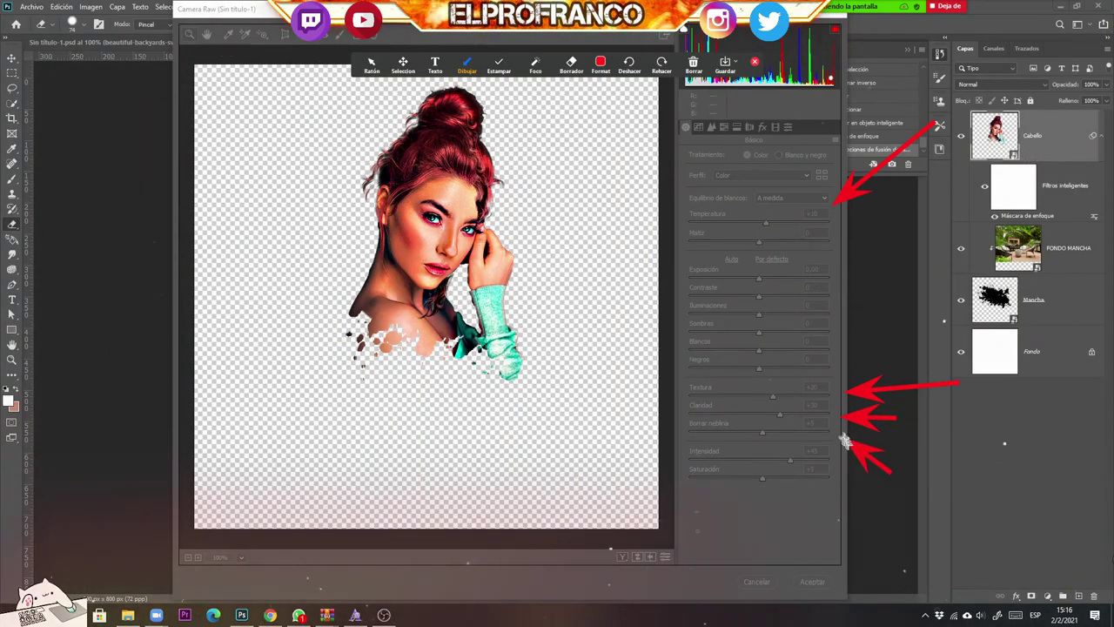
pyautogui.moveTo(800, 554); pyautogui.dragTo(796, 507)
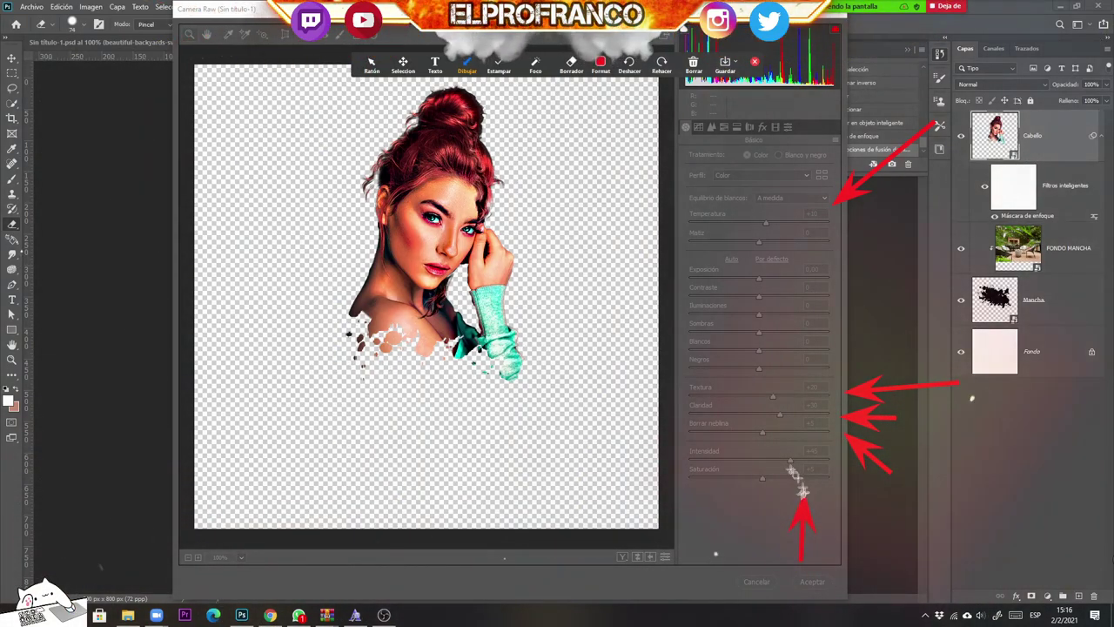
pyautogui.moveTo(628, 453); pyautogui.dragTo(666, 463)
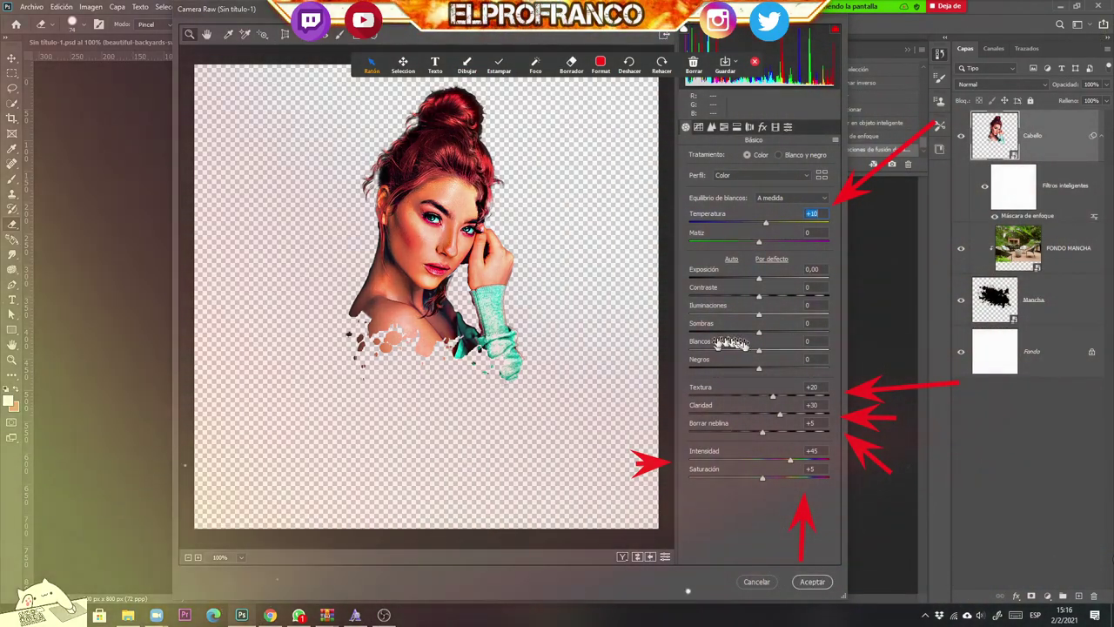
# Step: Raise Sombras to +23 and Negros to +25, marking the sliders with red arrows
pyautogui.moveTo(758, 336); pyautogui.dragTo(778, 331)
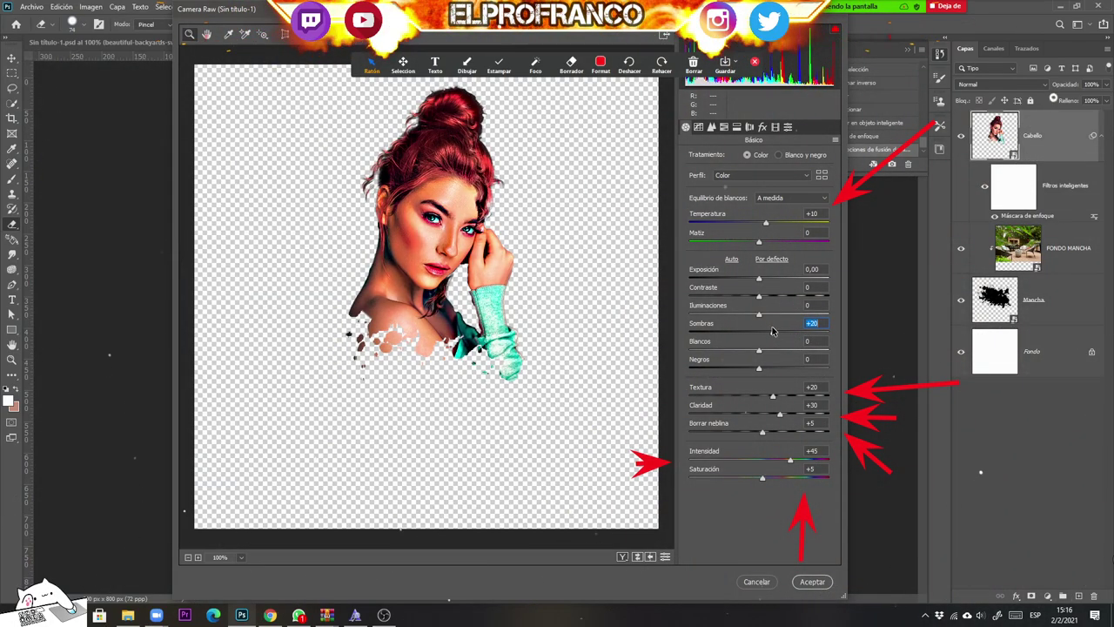
pyautogui.moveTo(771, 330); pyautogui.dragTo(774, 328)
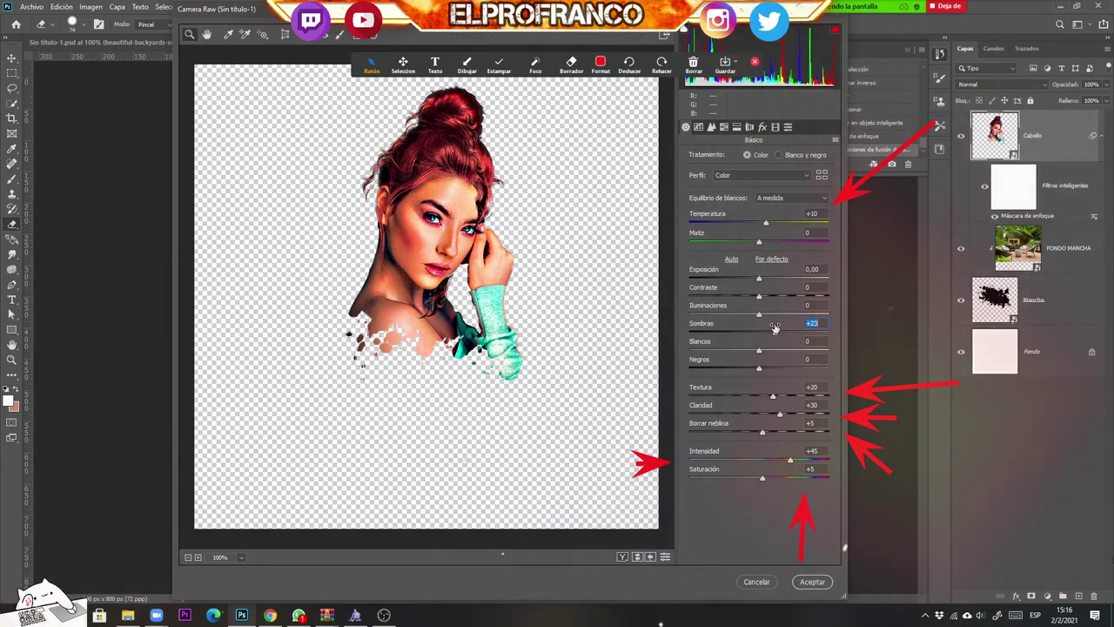
pyautogui.moveTo(759, 369); pyautogui.dragTo(778, 360)
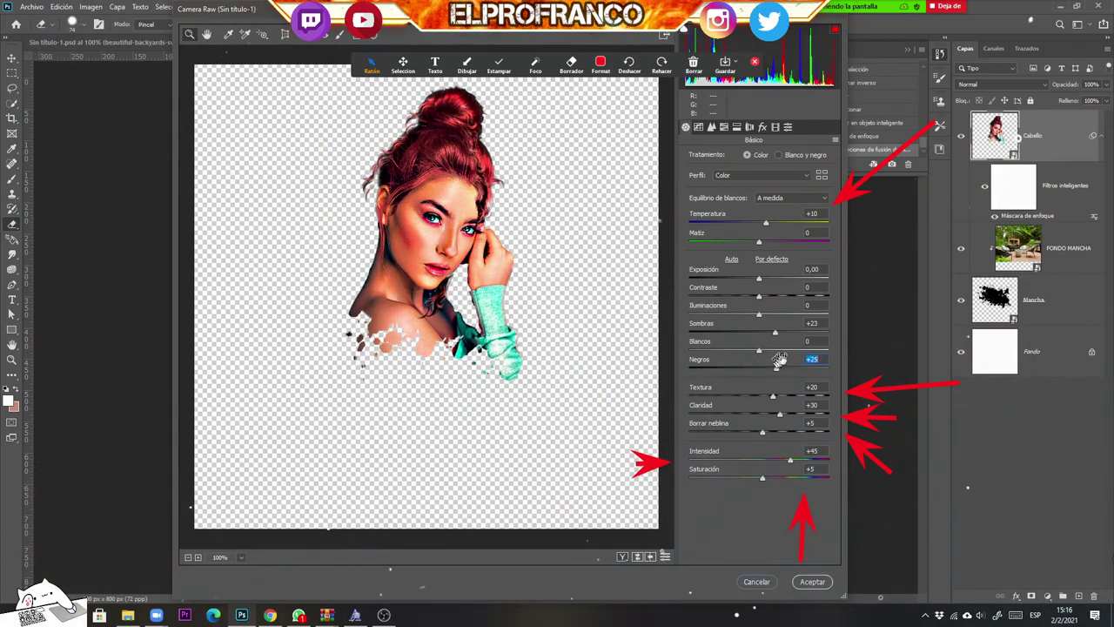
pyautogui.click(467, 64)
pyautogui.click(485, 94)
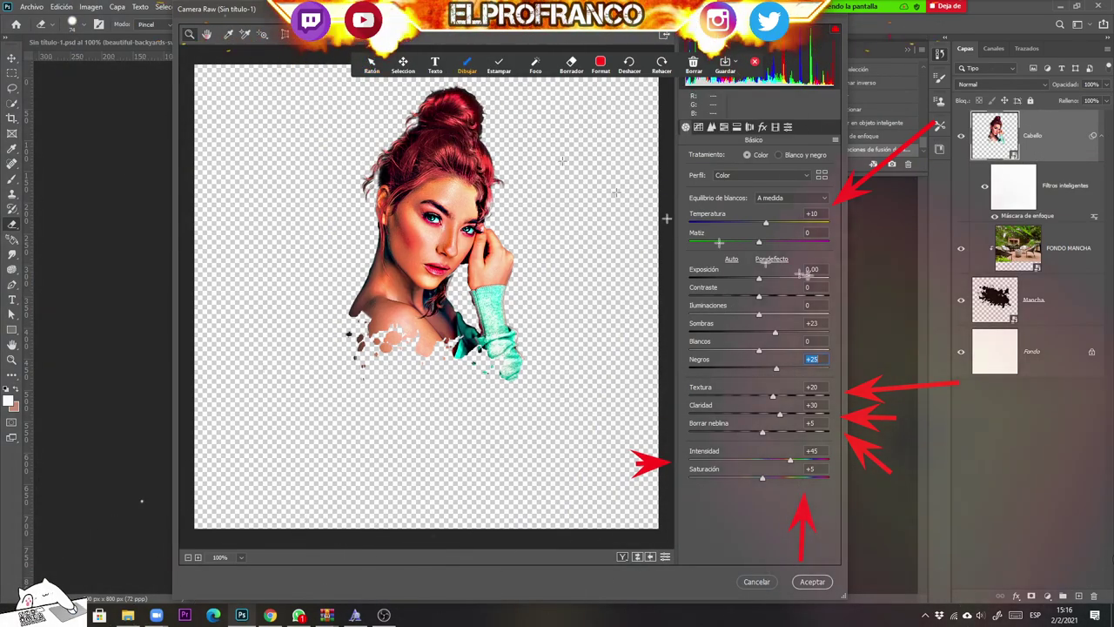
pyautogui.moveTo(874, 294); pyautogui.dragTo(864, 295)
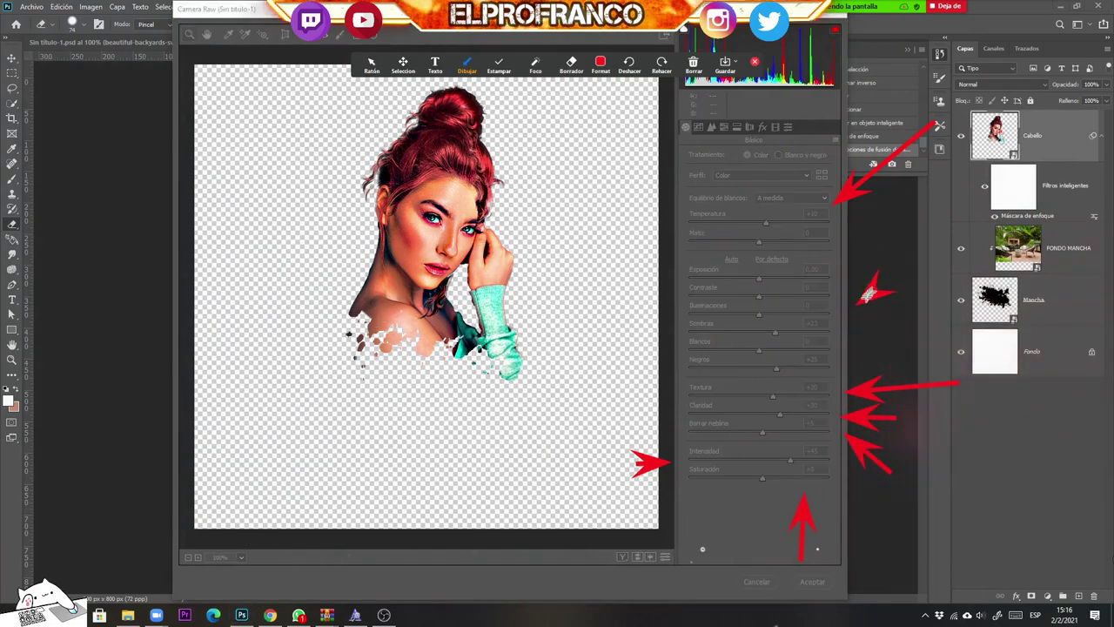
pyautogui.moveTo(881, 335)
pyautogui.mouseDown()
pyautogui.moveTo(870, 331)
pyautogui.moveTo(862, 355)
pyautogui.mouseUp()
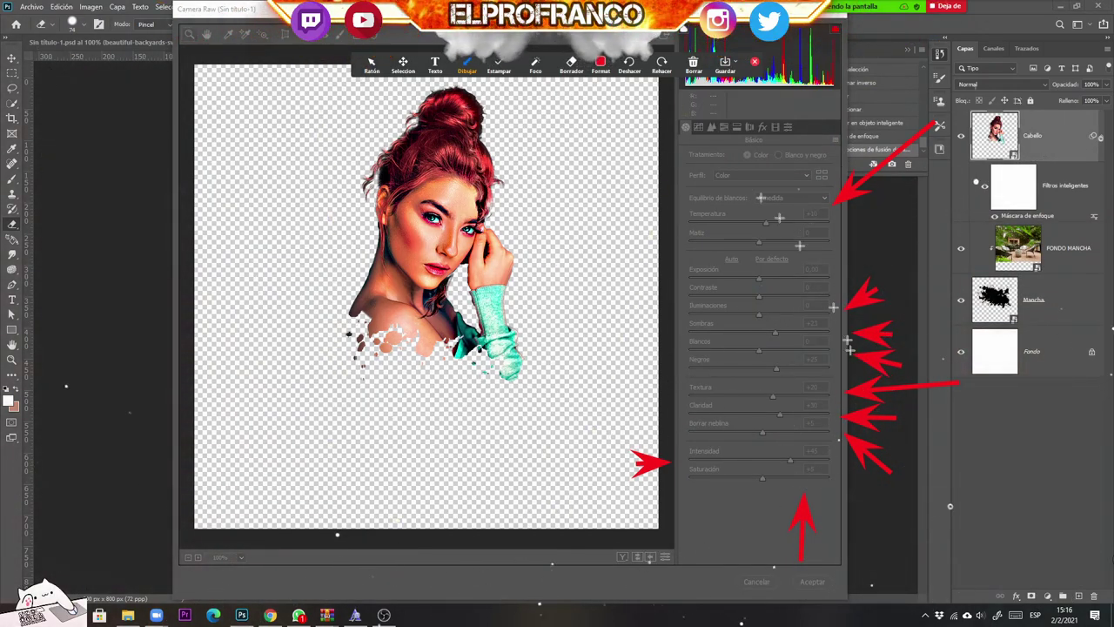
# Step: Demonstrate the tint at -72, then set Matiz back to 0
pyautogui.click(371, 65)
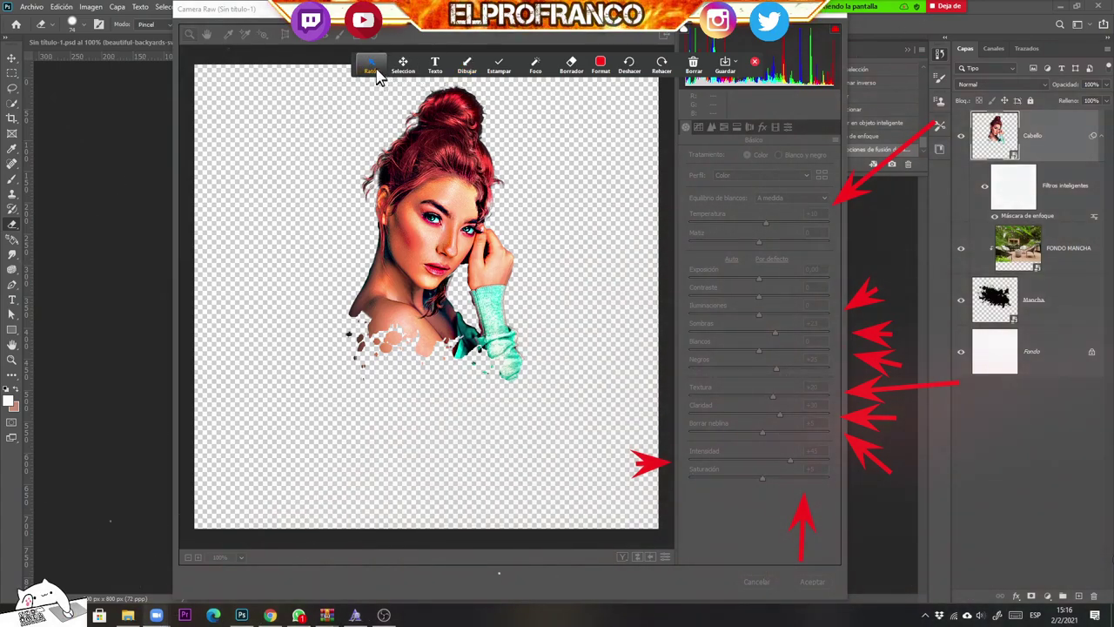
pyautogui.moveTo(759, 241); pyautogui.dragTo(709, 241)
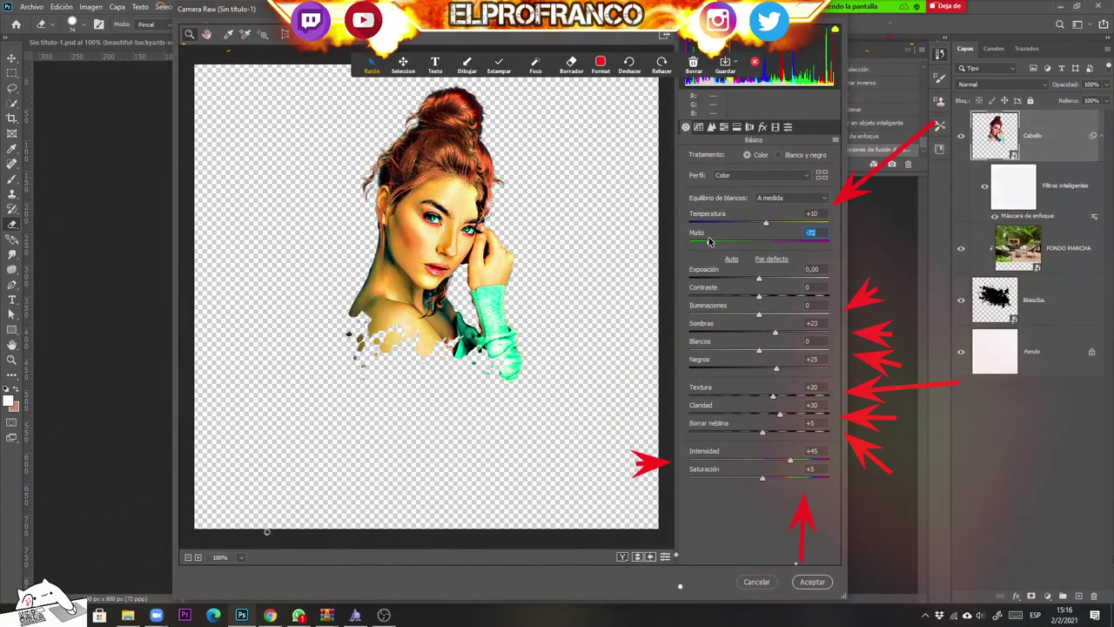
pyautogui.write('0')
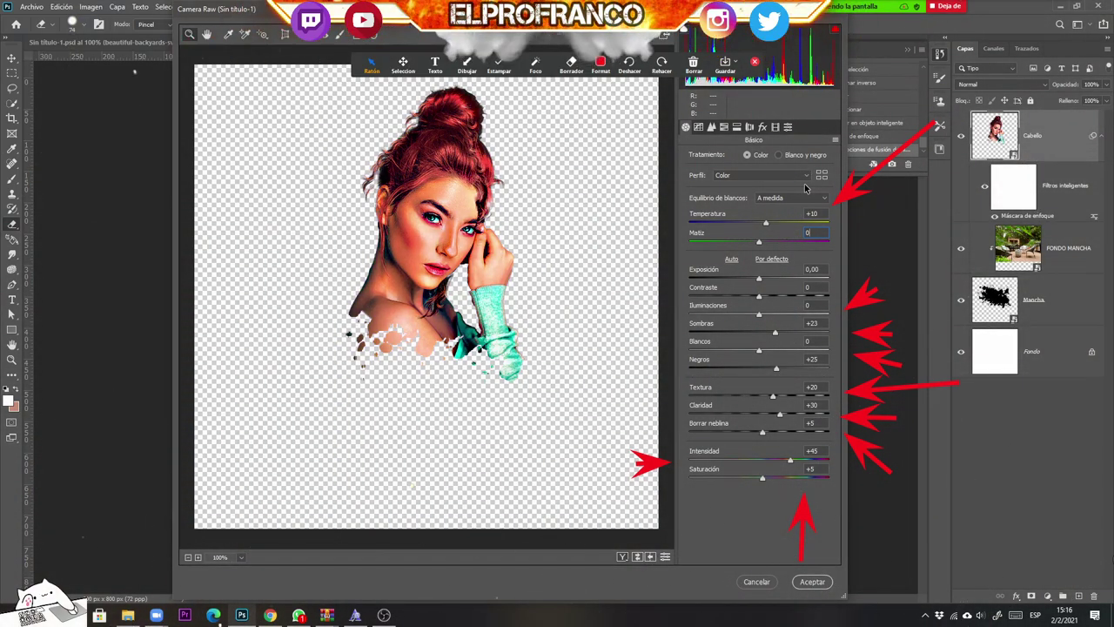
pyautogui.press('Return')
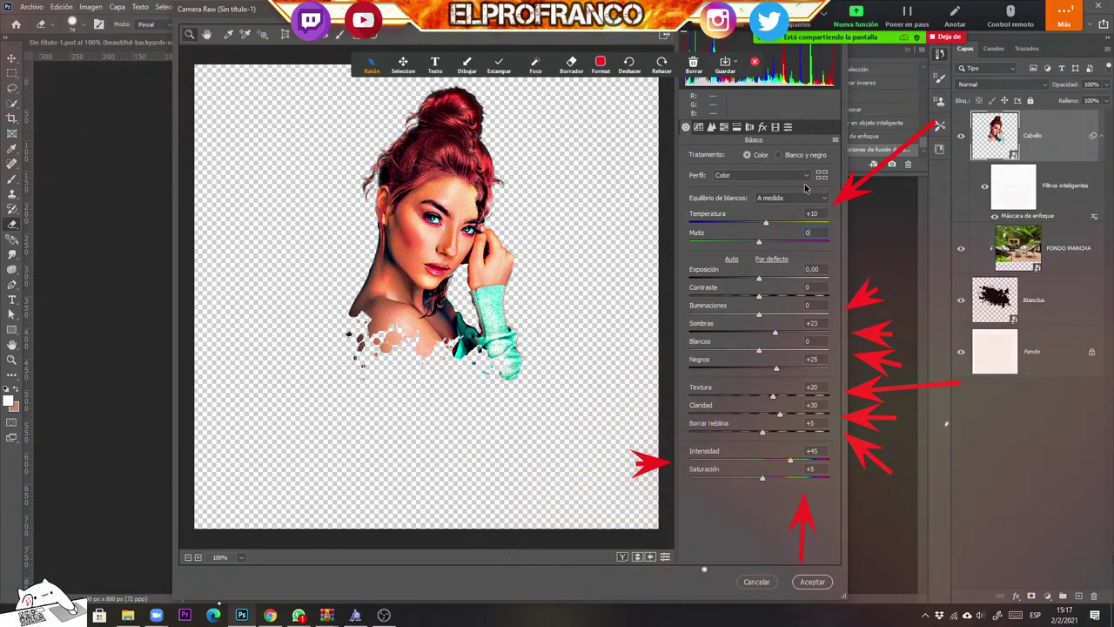
# Step: Check the meeting chat twice, then draw a red arrow toward the settings sections
pyautogui.click(1072, 13)
pyautogui.click(1035, 41)
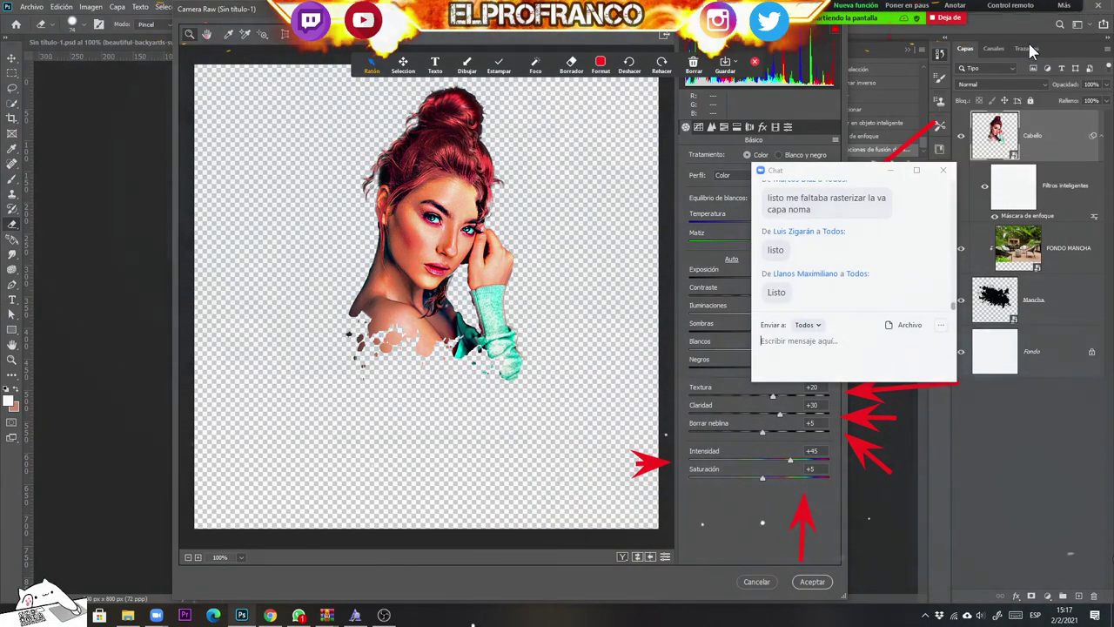
pyautogui.click(892, 174)
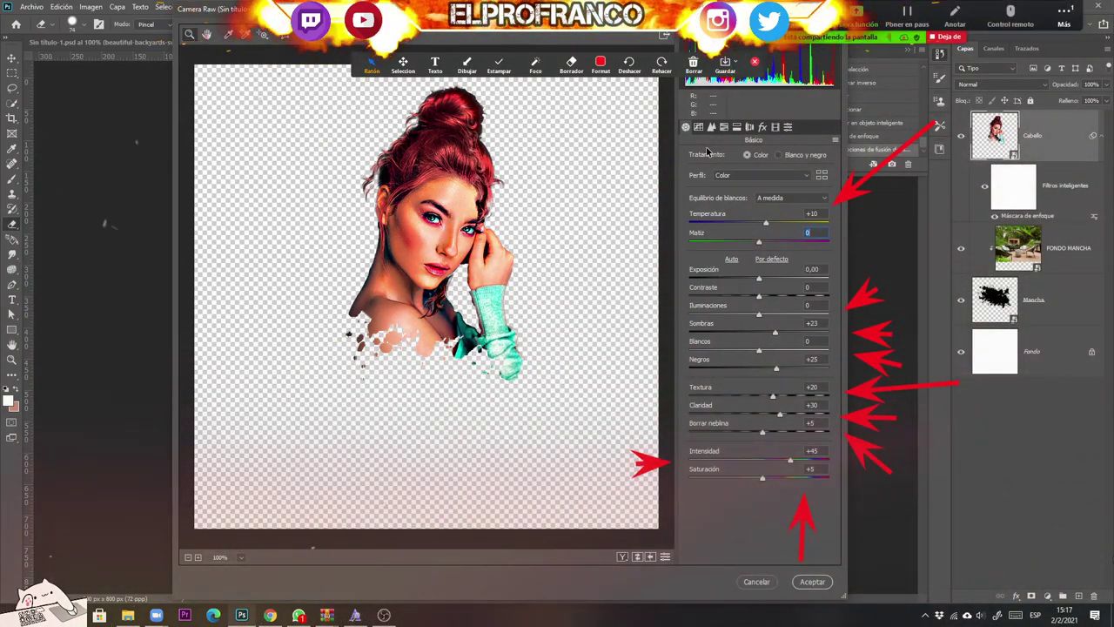
pyautogui.click(1064, 13)
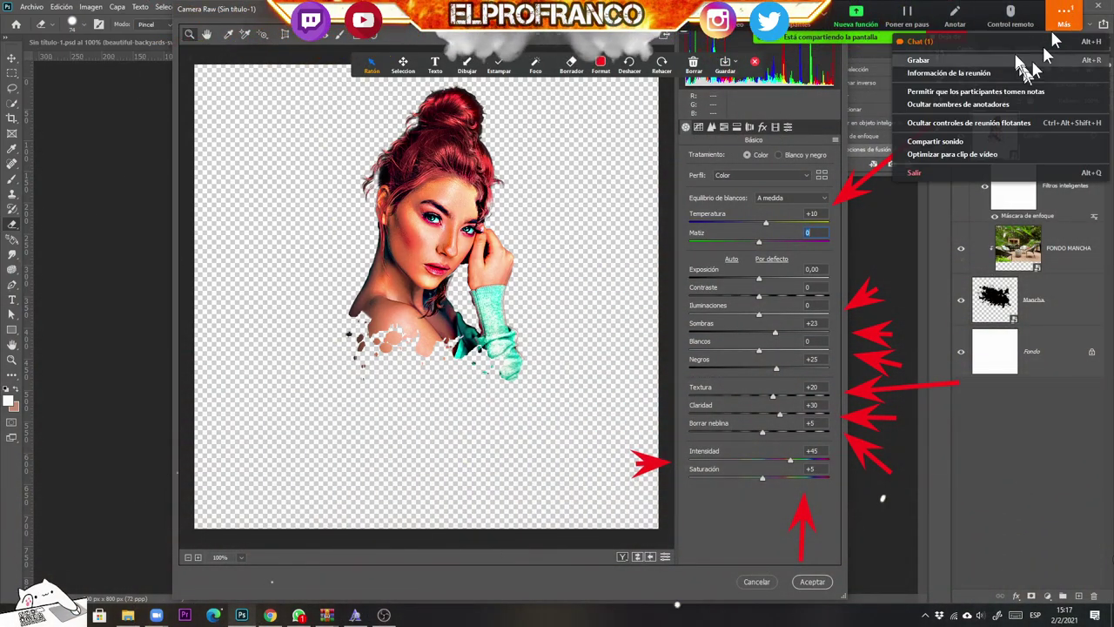
pyautogui.click(1007, 40)
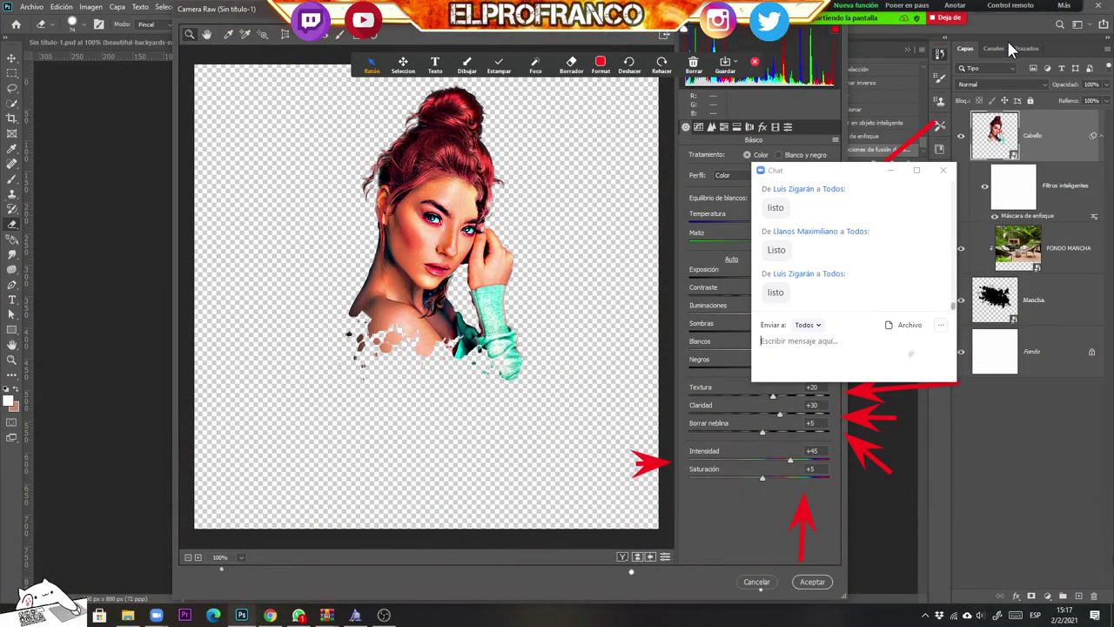
pyautogui.click(888, 171)
pyautogui.click(466, 65)
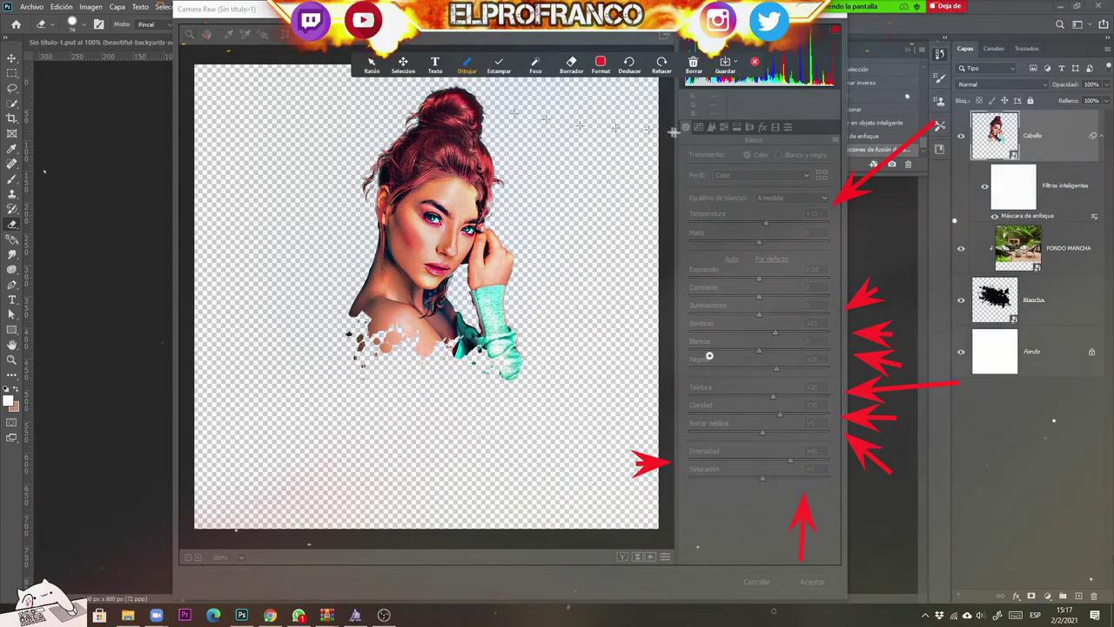
pyautogui.moveTo(644, 99); pyautogui.dragTo(697, 114)
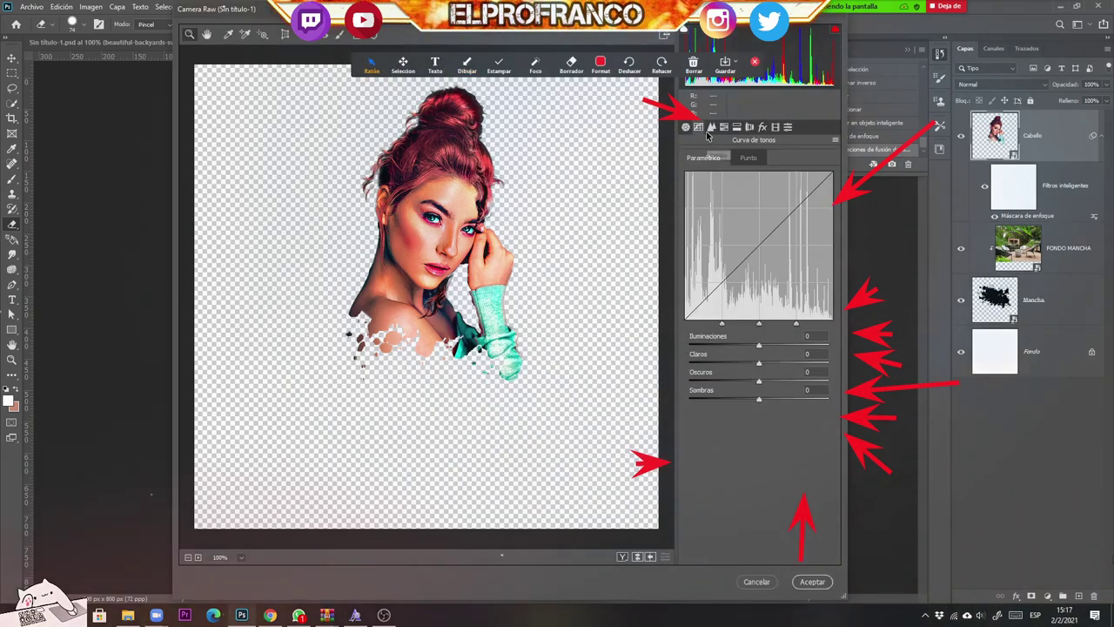
# Step: Clear the arrows, open Detalle, mark Reducción de ruido, and raise Luminancia to 30
pyautogui.click(693, 63)
pyautogui.click(700, 90)
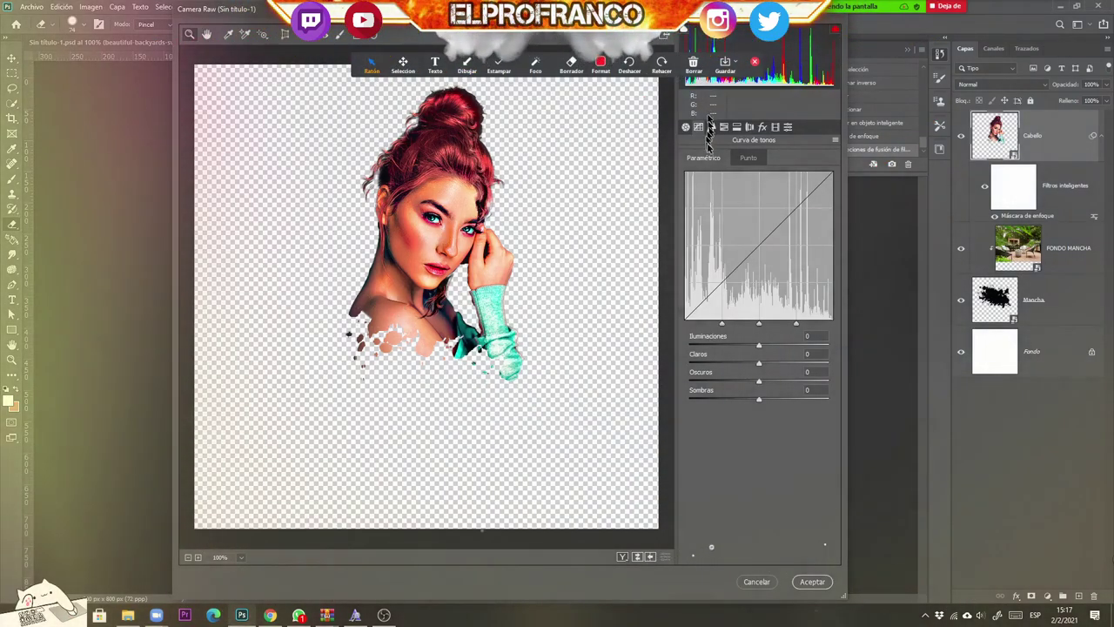
pyautogui.click(711, 128)
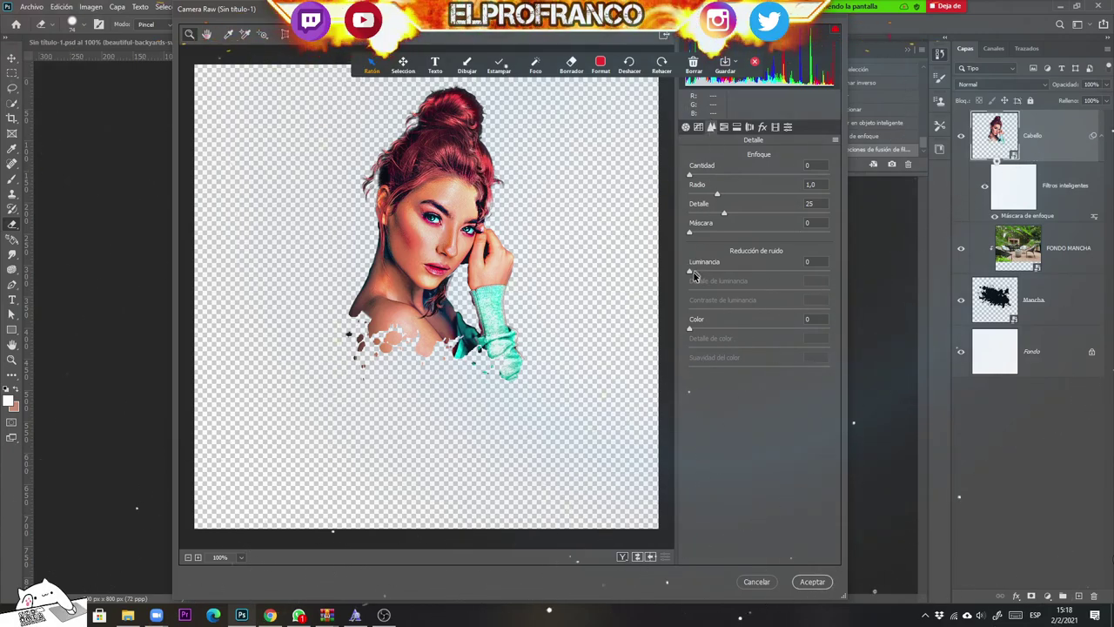
pyautogui.click(475, 67)
pyautogui.click(485, 132)
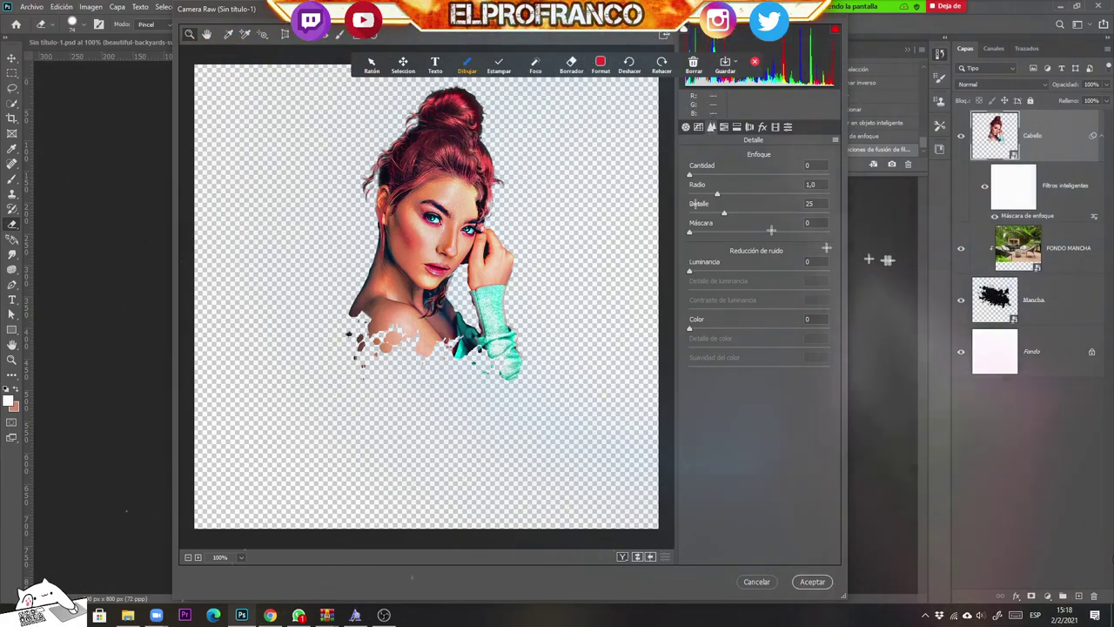
pyautogui.moveTo(859, 229); pyautogui.dragTo(796, 250)
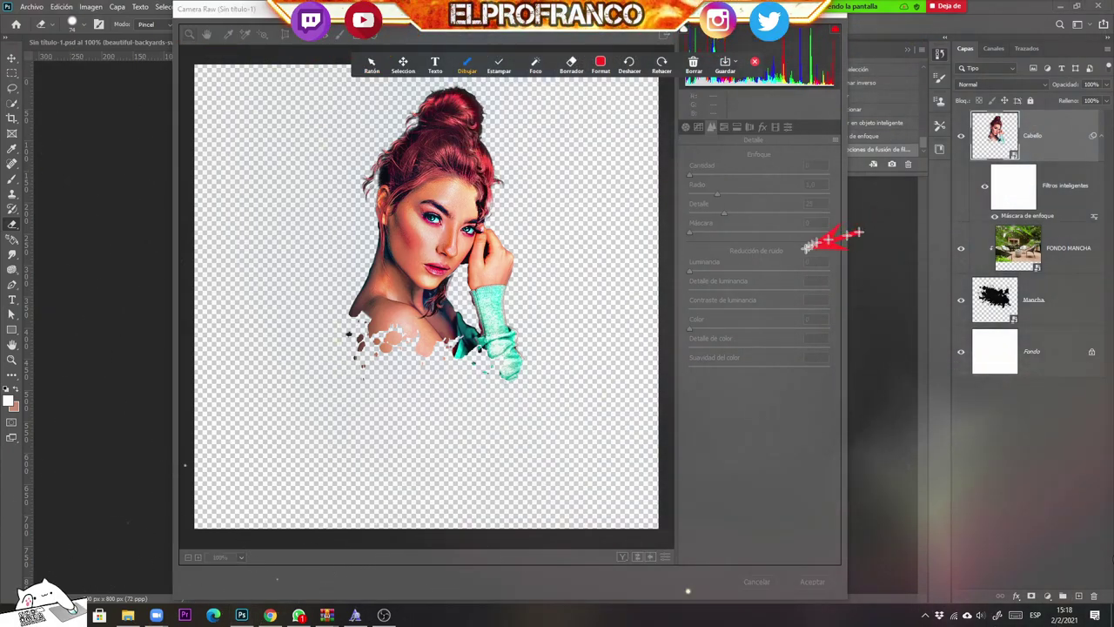
pyautogui.click(372, 64)
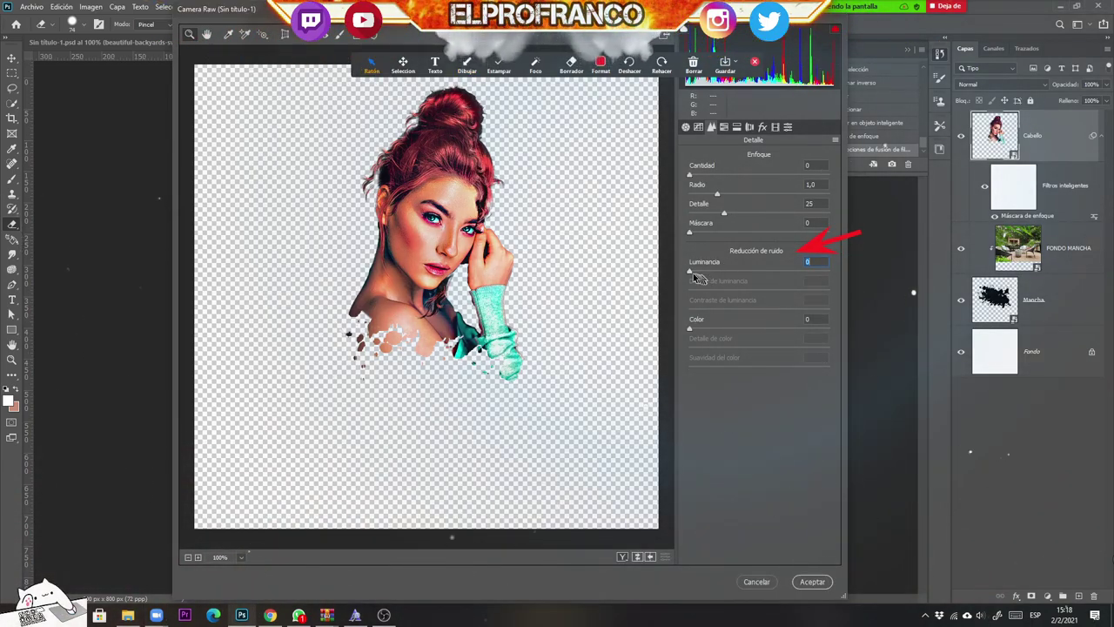
pyautogui.moveTo(693, 270); pyautogui.dragTo(712, 277)
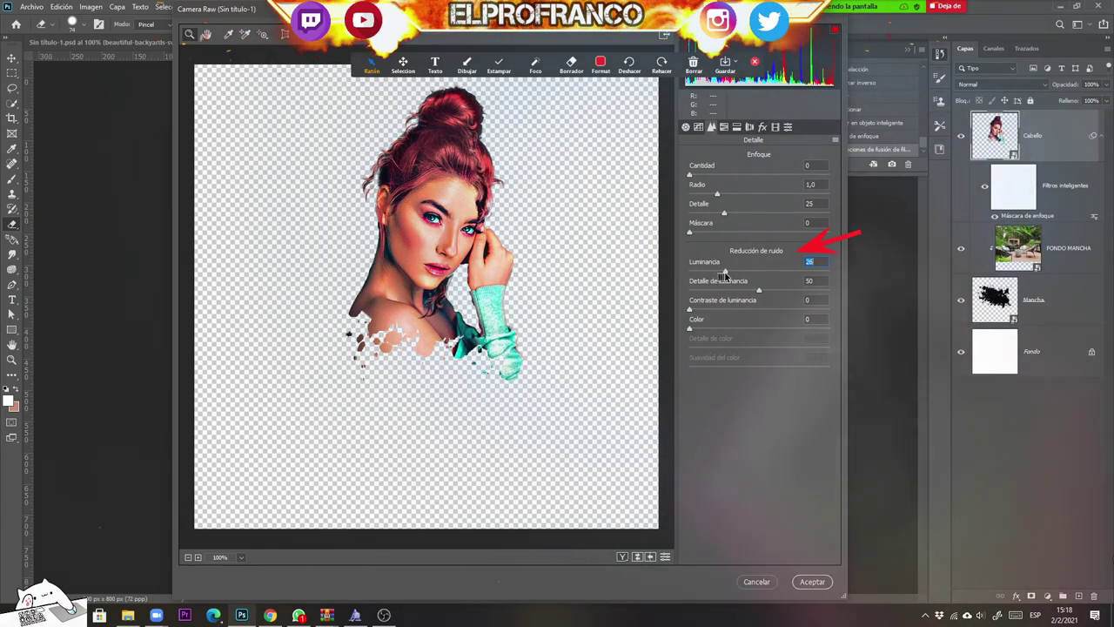
pyautogui.moveTo(715, 275); pyautogui.dragTo(727, 277)
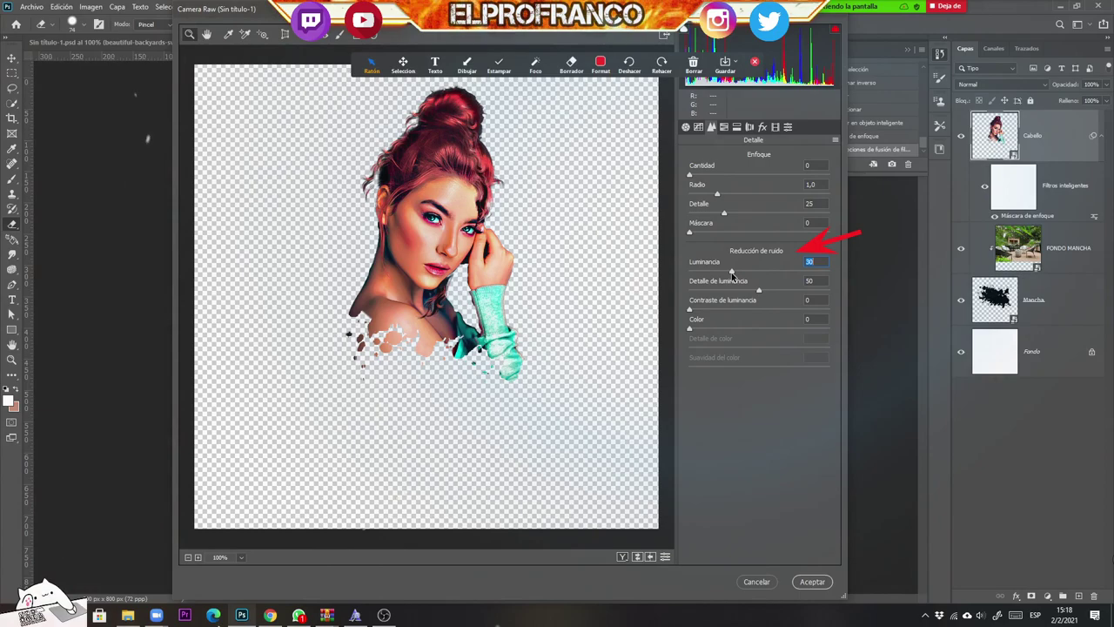
# Step: Apply Camera Raw to Cabello, compare by toggling layer and filter visibility, then switch Camera Raw off
pyautogui.click(815, 582)
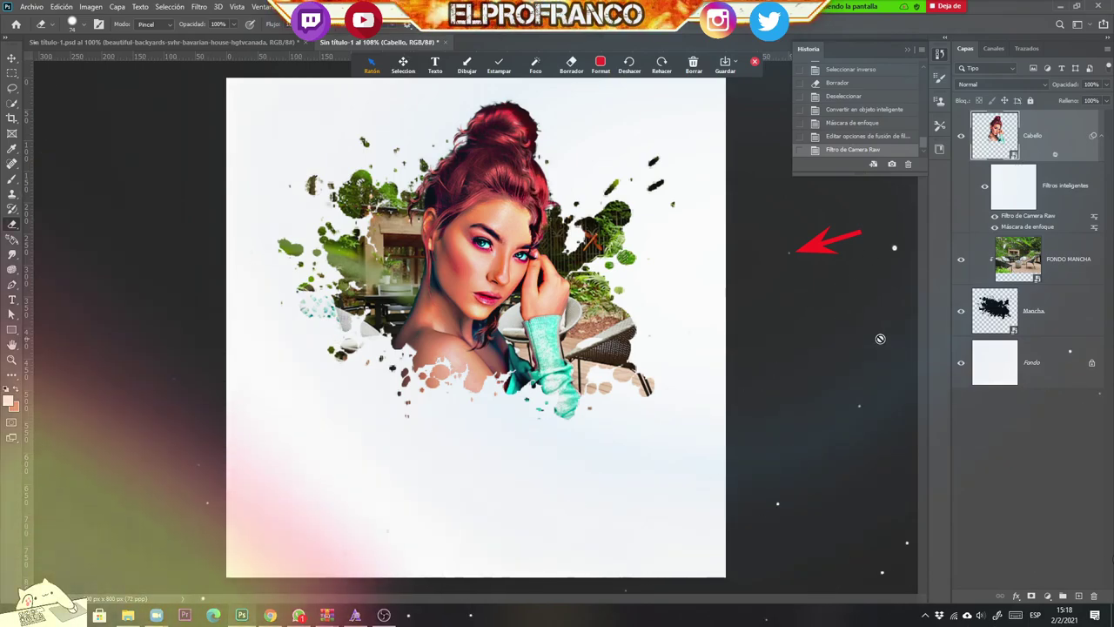
pyautogui.click(961, 136)
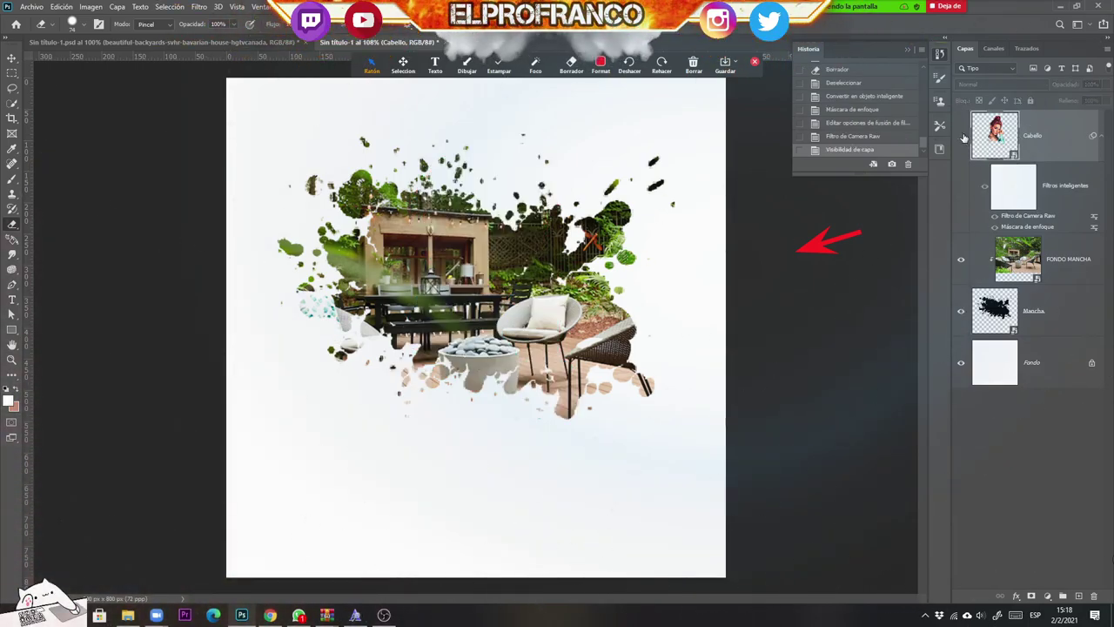
pyautogui.click(961, 136)
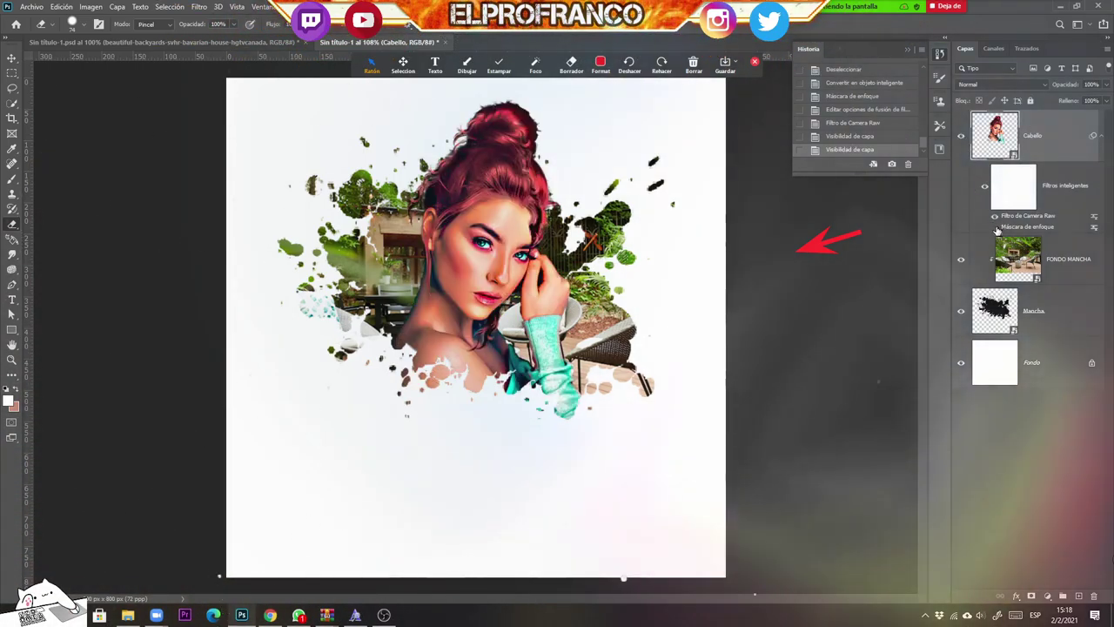
pyautogui.click(984, 227)
pyautogui.click(984, 216)
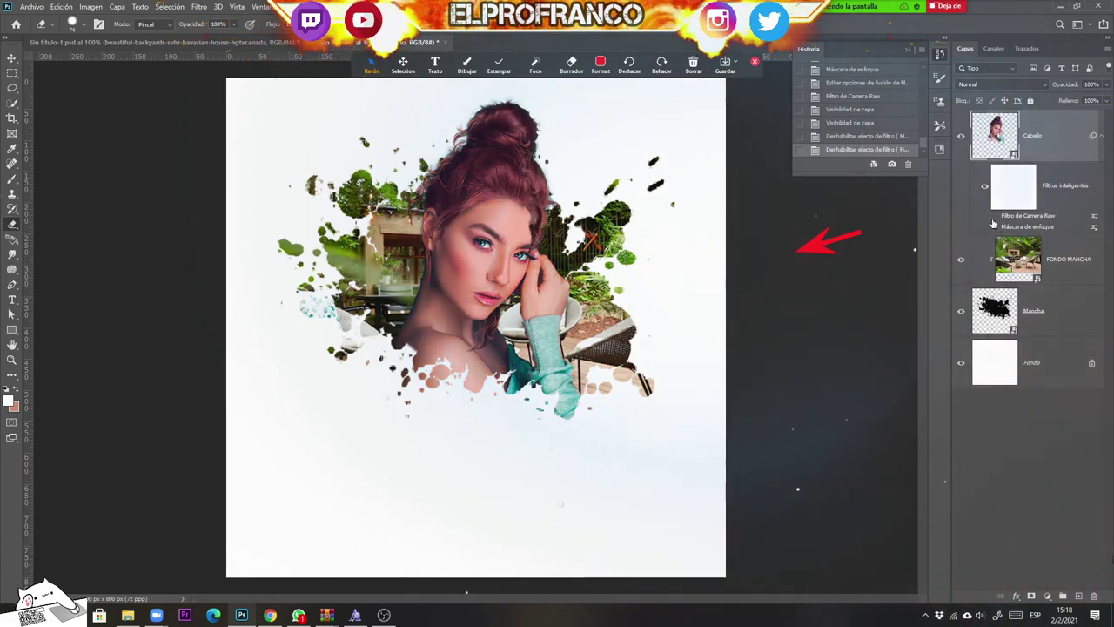
pyautogui.click(993, 217)
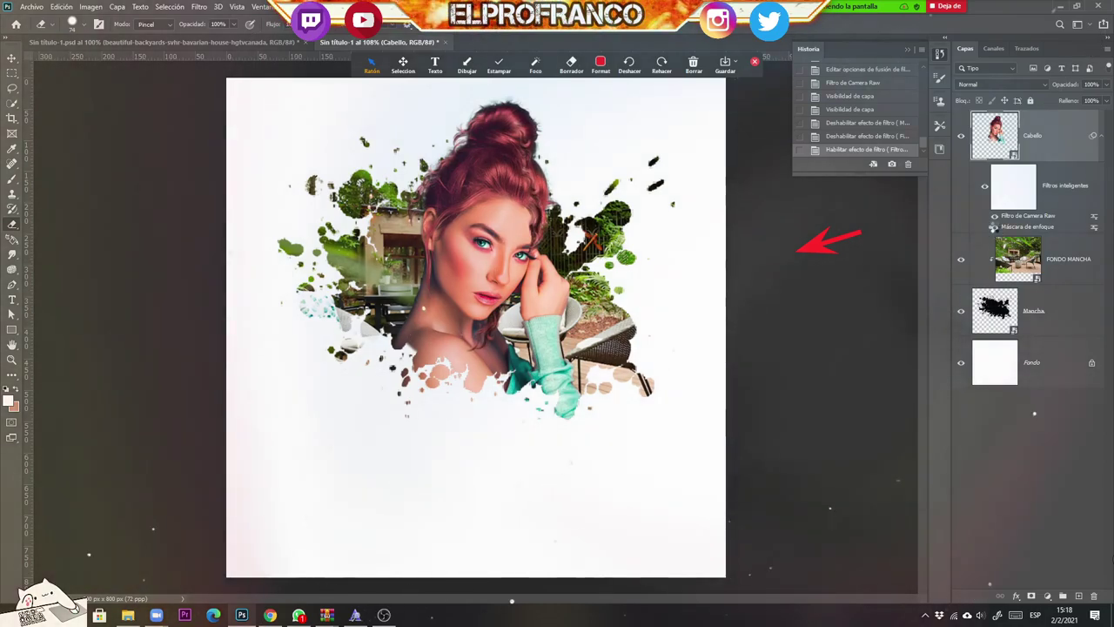
pyautogui.click(994, 226)
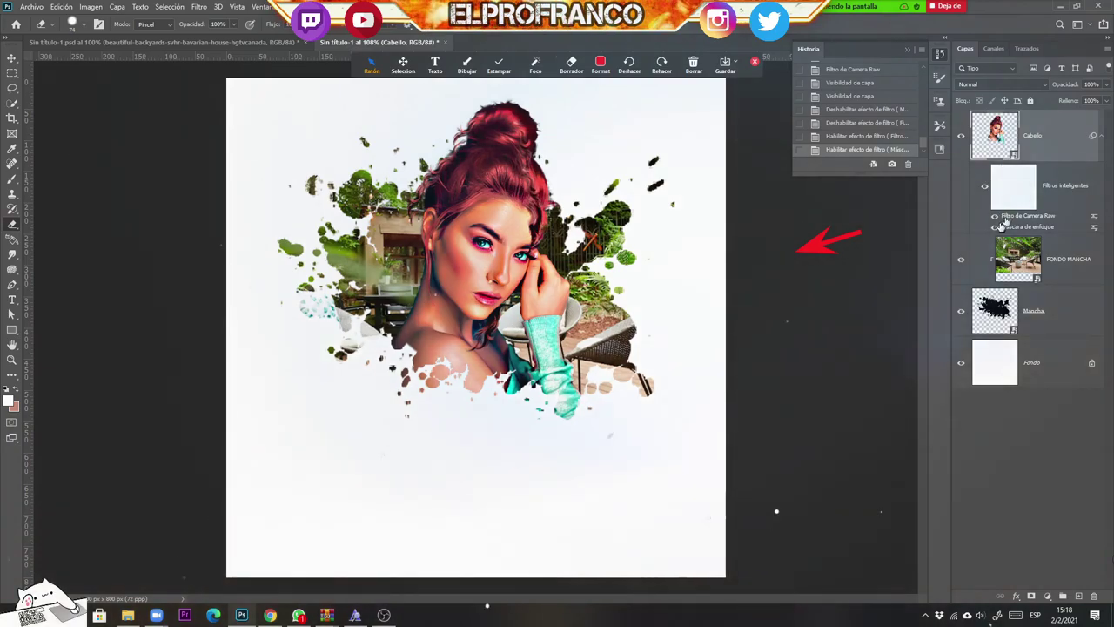
pyautogui.click(995, 216)
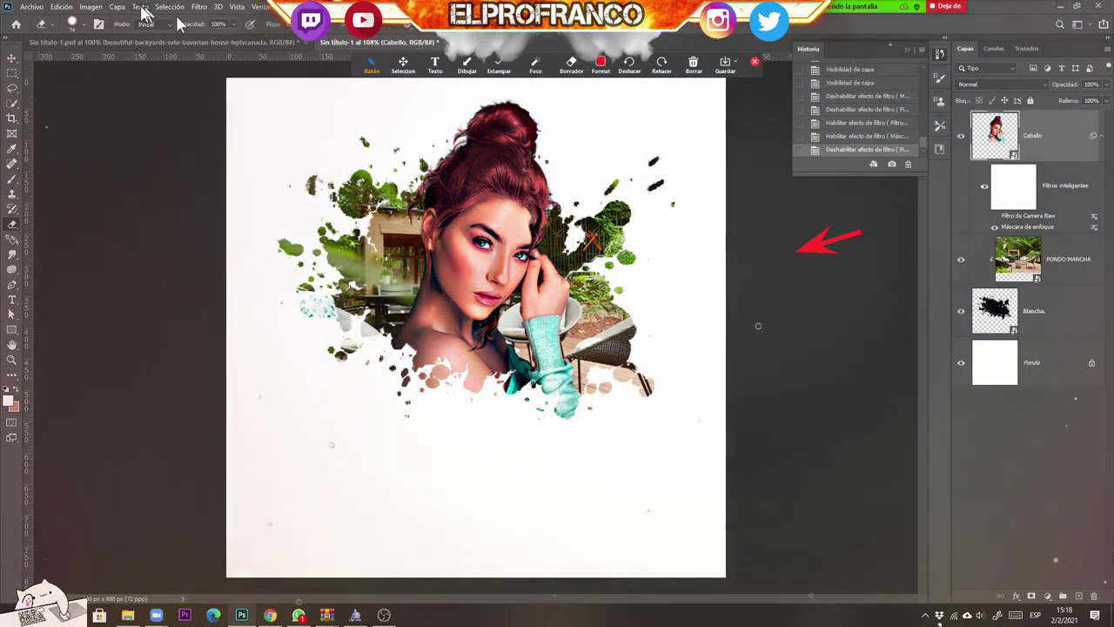
pyautogui.click(91, 7)
pyautogui.moveTo(98, 37)
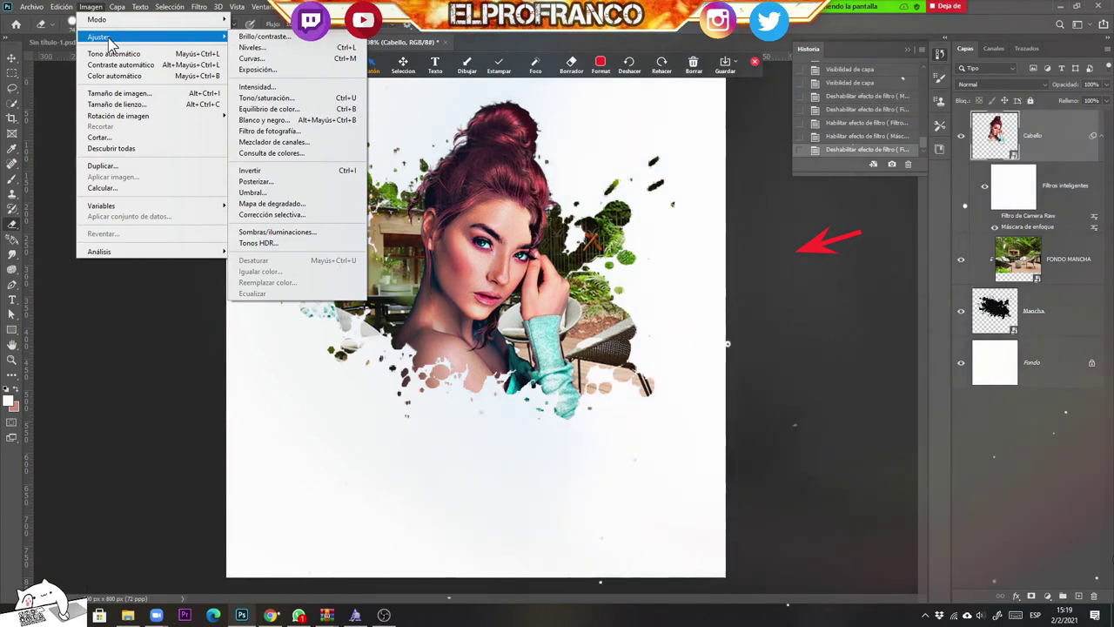
# Step: Apply an Intensidad adjustment with vibrance 45 to the Cabello layer
pyautogui.click(327, 87)
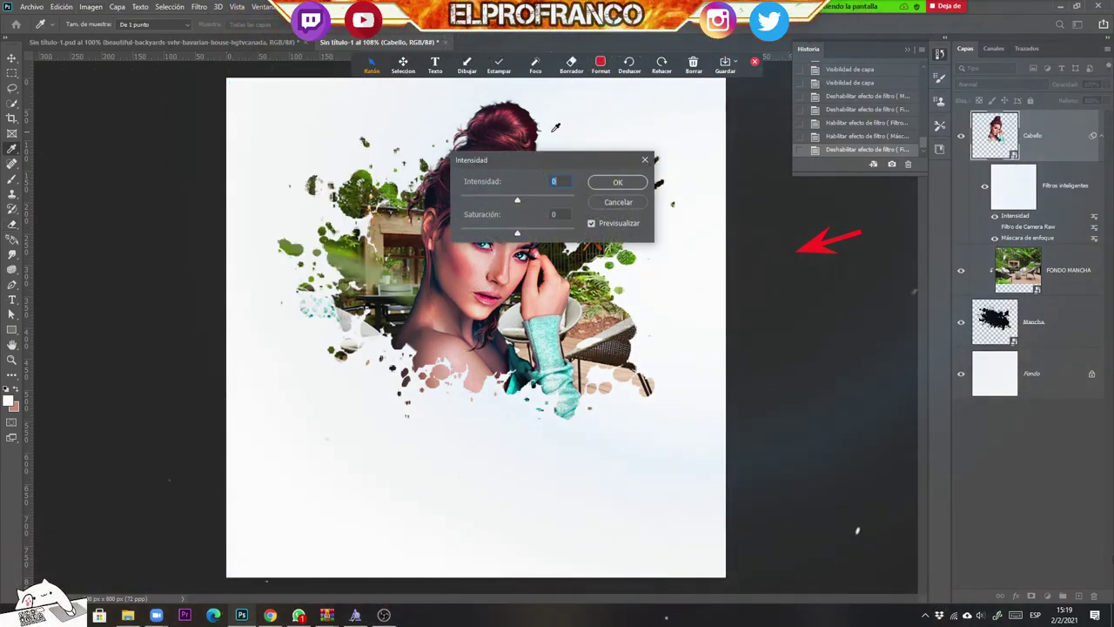
pyautogui.write('45')
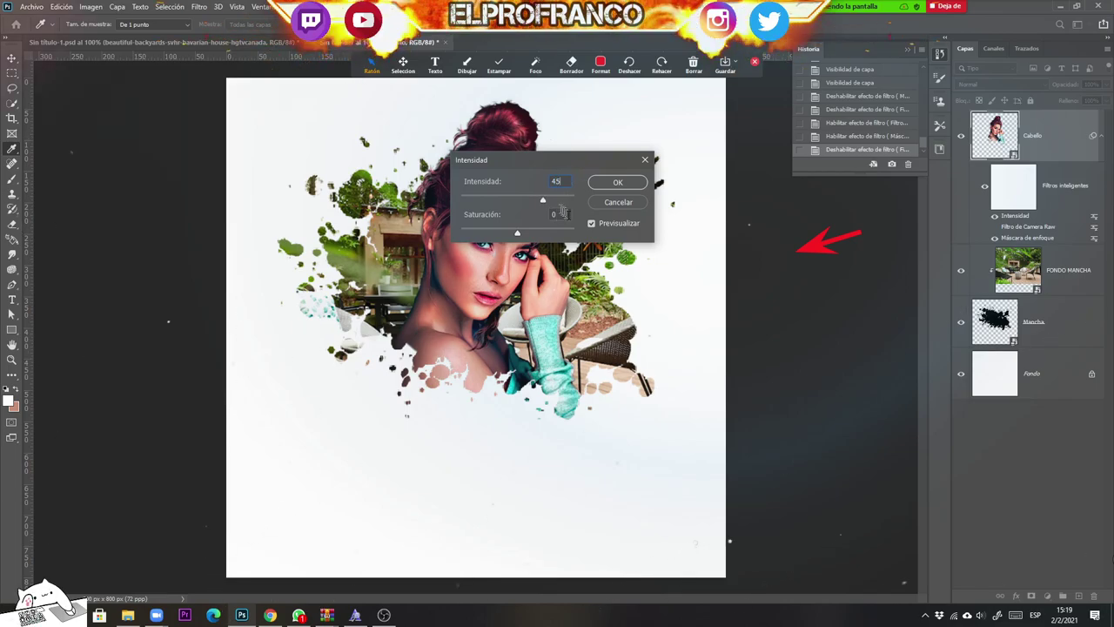
pyautogui.click(616, 182)
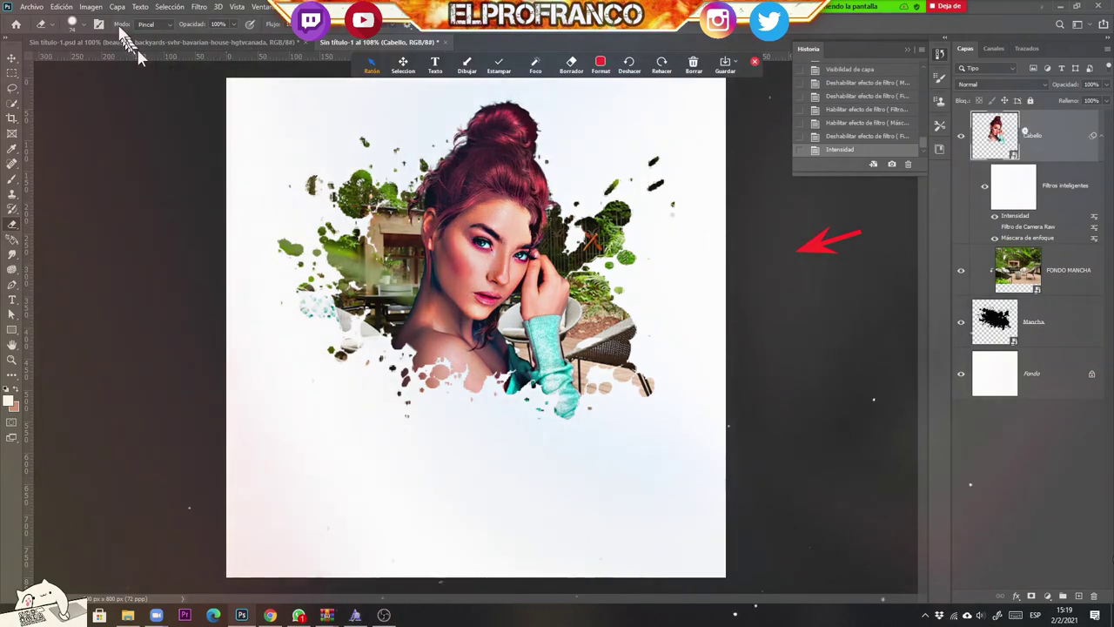
# Step: Add a Sombras/iluminaciones adjustment lifting shadows by 35%
pyautogui.click(91, 6)
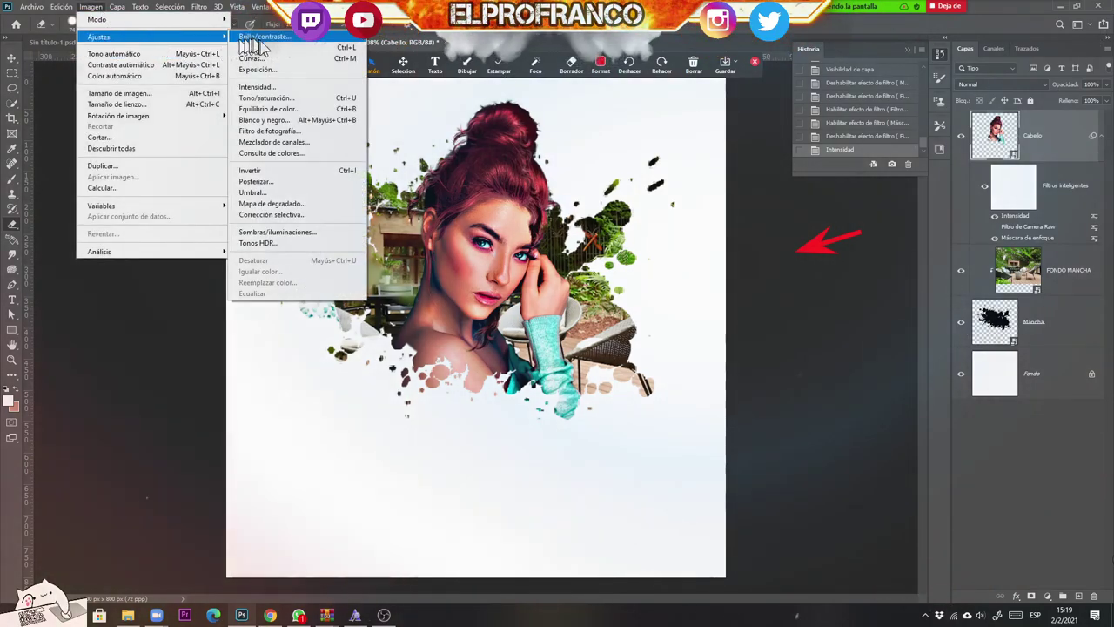
pyautogui.click(276, 233)
pyautogui.moveTo(560, 160); pyautogui.dragTo(207, 110)
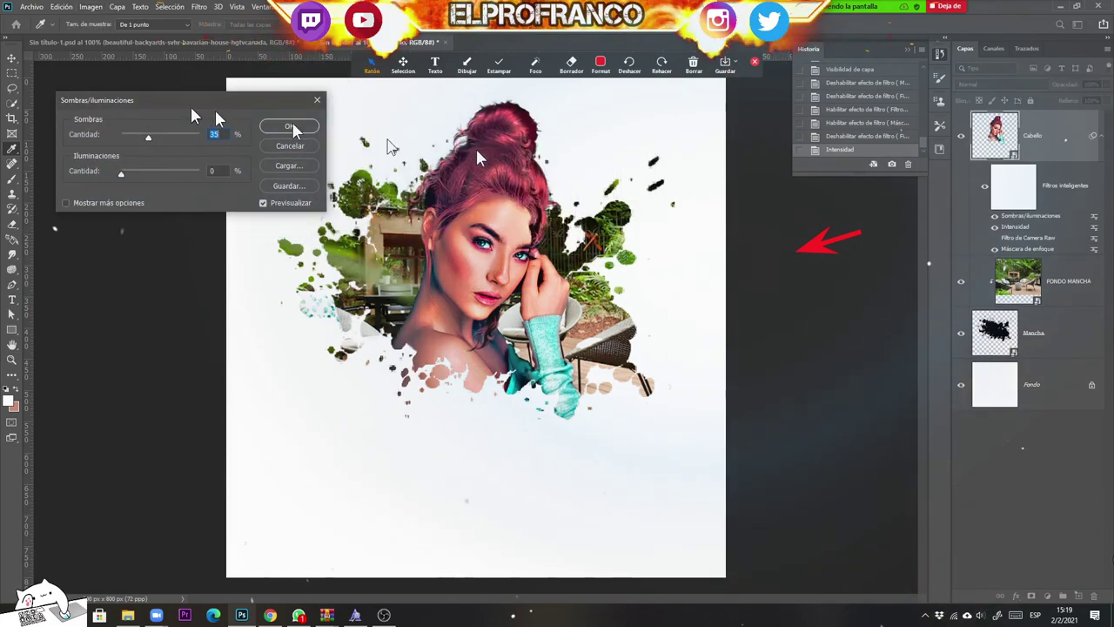
pyautogui.click(298, 128)
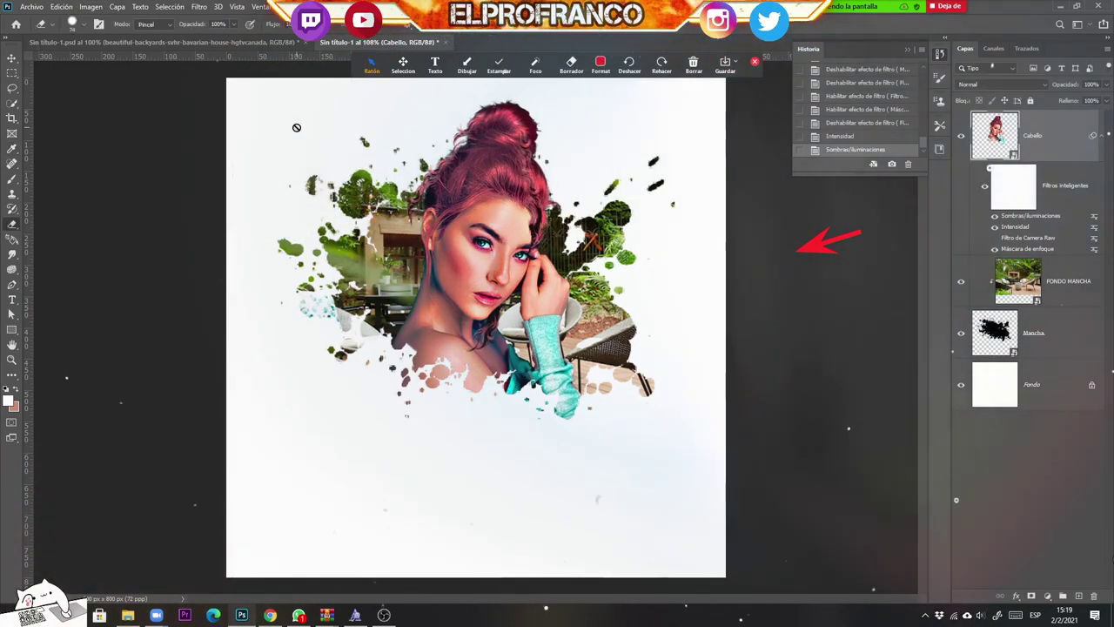
# Step: Add Equilibrio de color with midtones set to 0, 0, -21 toward yellow
pyautogui.click(91, 6)
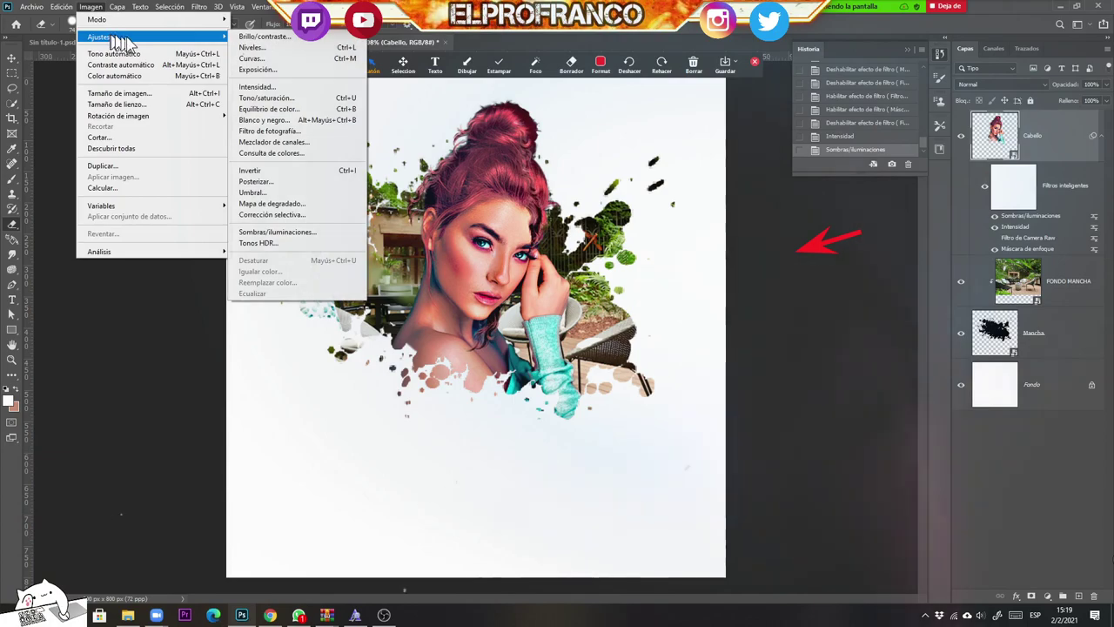
pyautogui.moveTo(148, 37)
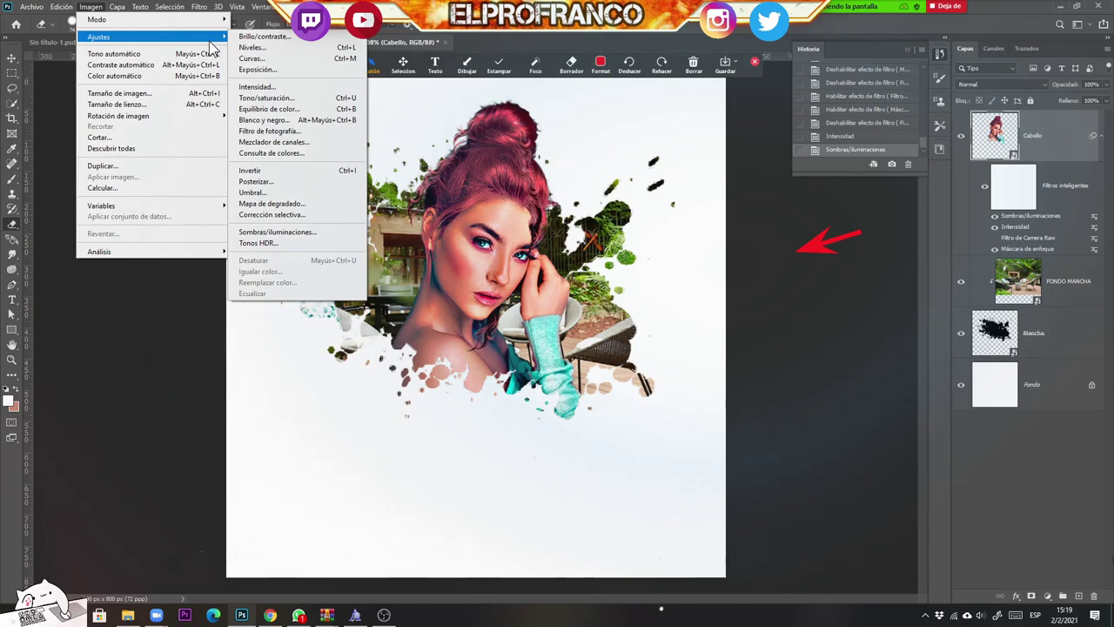
pyautogui.click(298, 109)
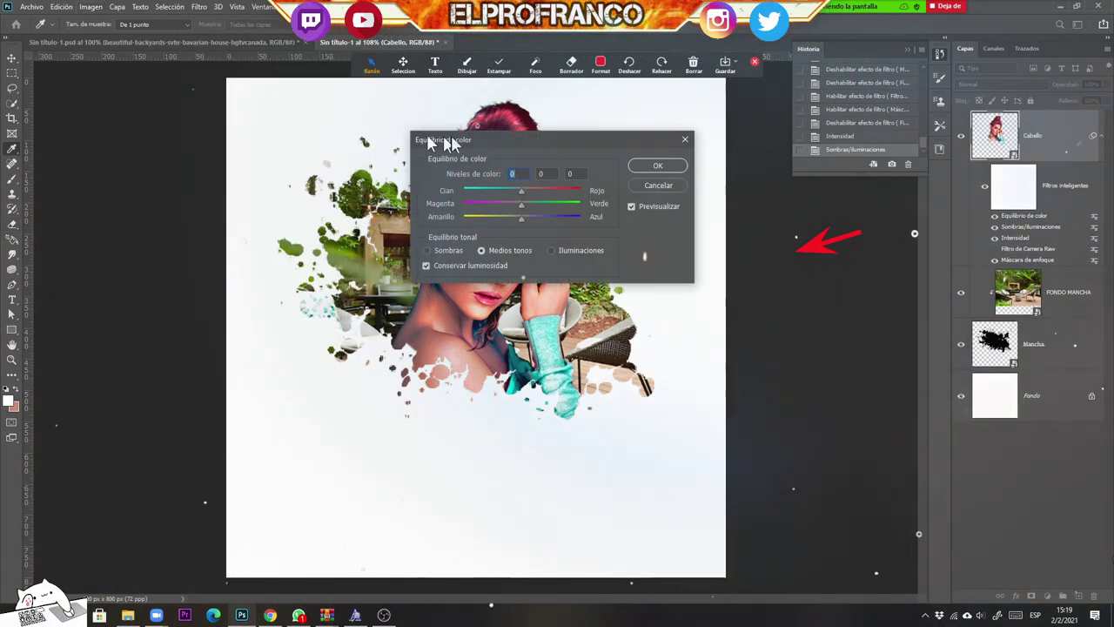
pyautogui.moveTo(342, 129); pyautogui.dragTo(243, 112)
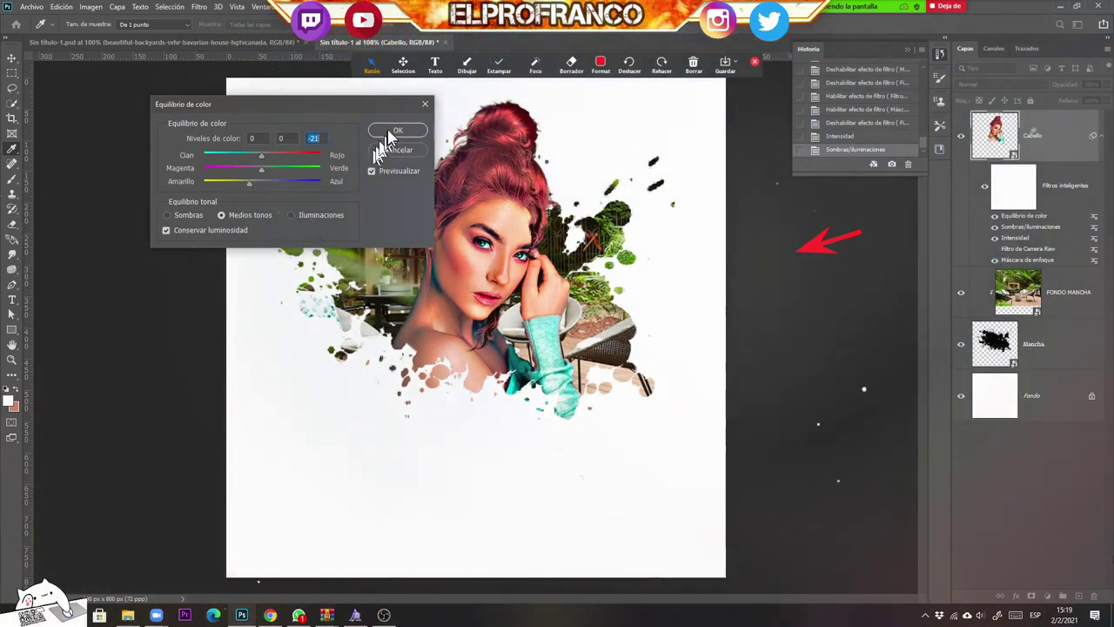
pyautogui.click(396, 131)
pyautogui.press('e')
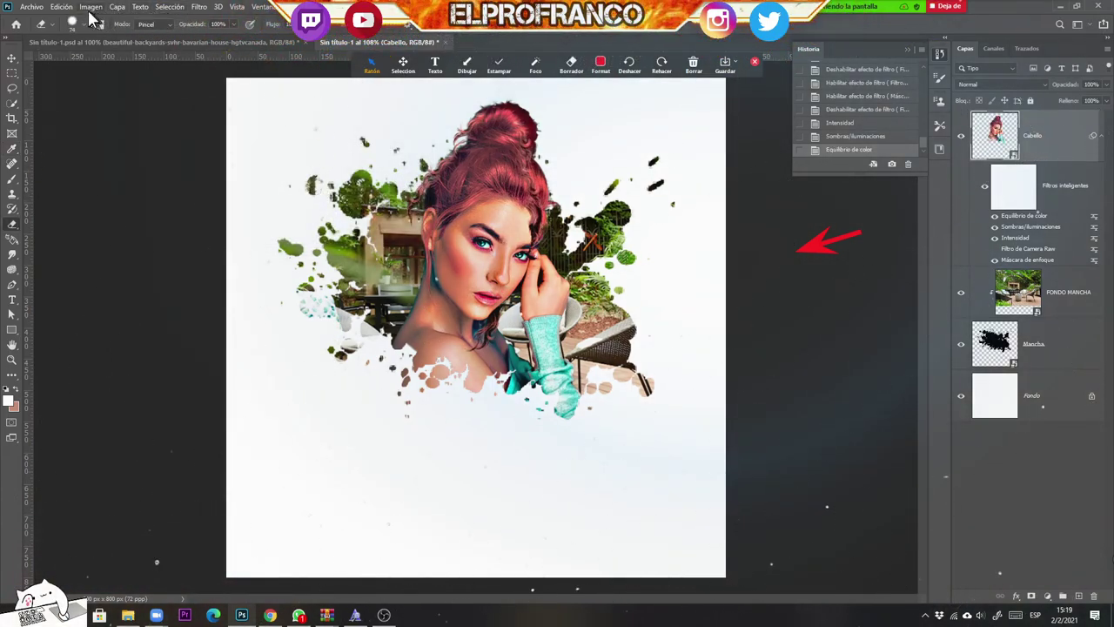
# Step: Apply Enfoque suavizado to Cabello with amount 100, radius 4,9 px and noise reduction 90%
pyautogui.click(198, 7)
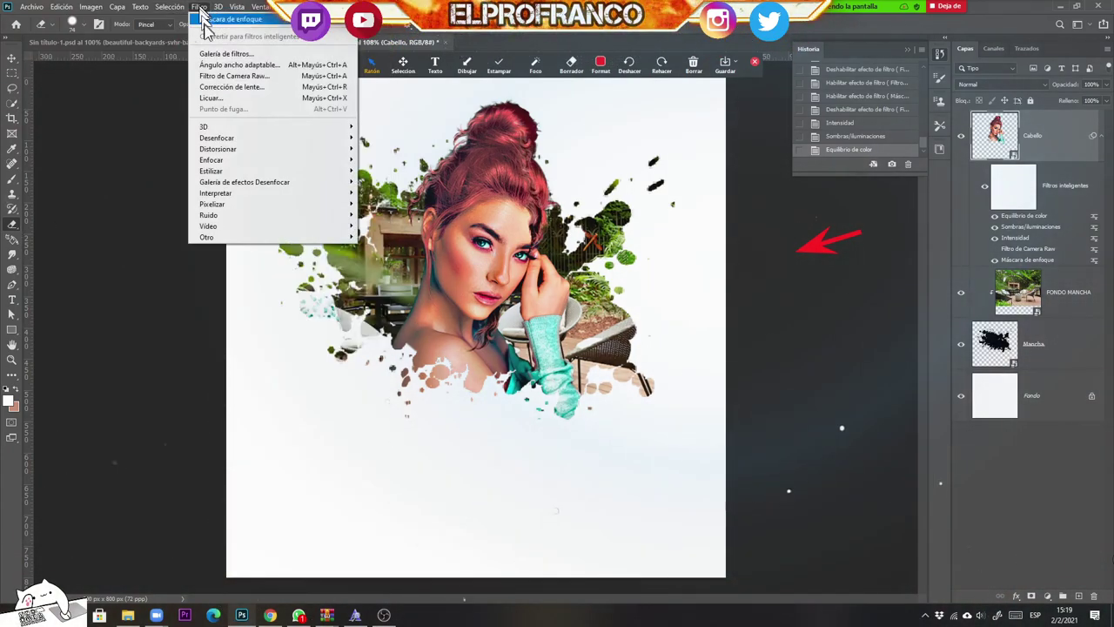
pyautogui.moveTo(211, 160)
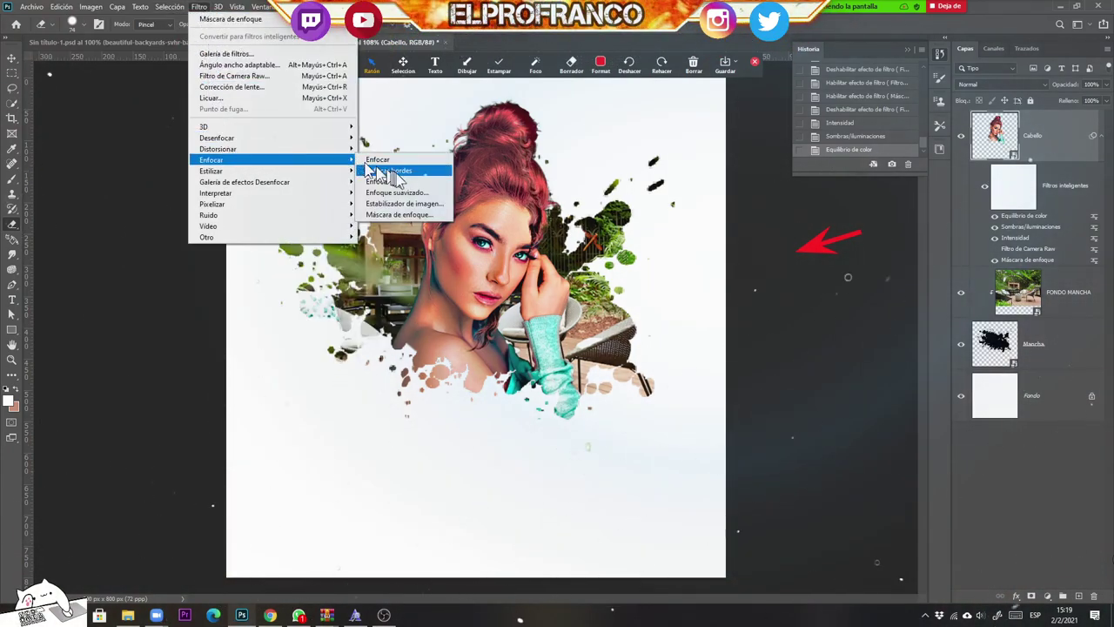
pyautogui.click(403, 194)
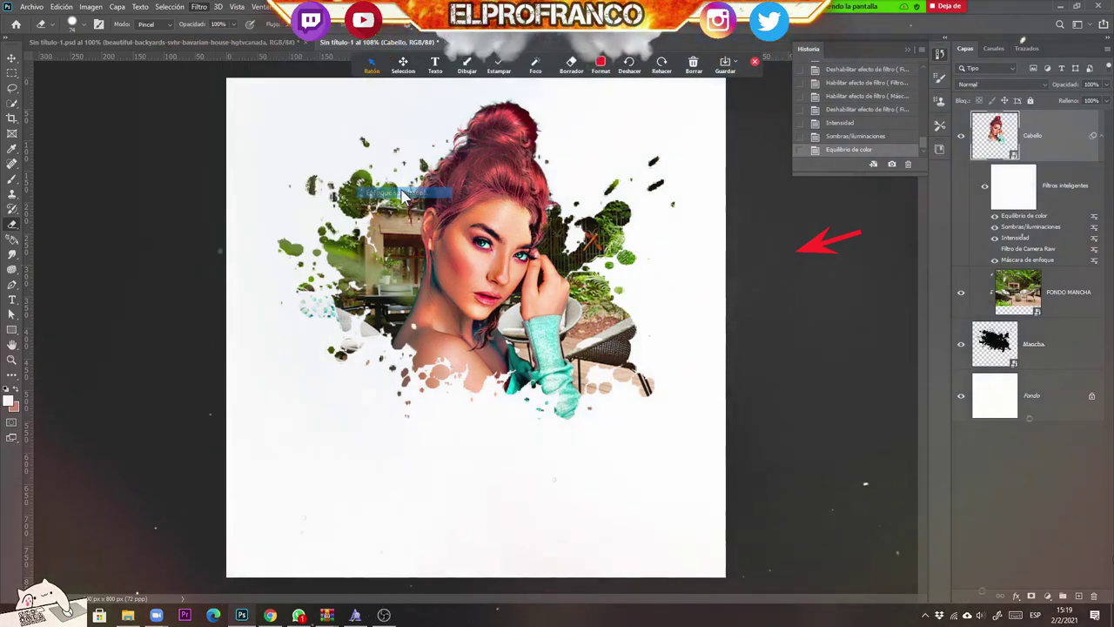
pyautogui.moveTo(660, 187)
pyautogui.mouseDown()
pyautogui.moveTo(587, 292)
pyautogui.moveTo(747, 163)
pyautogui.mouseUp()
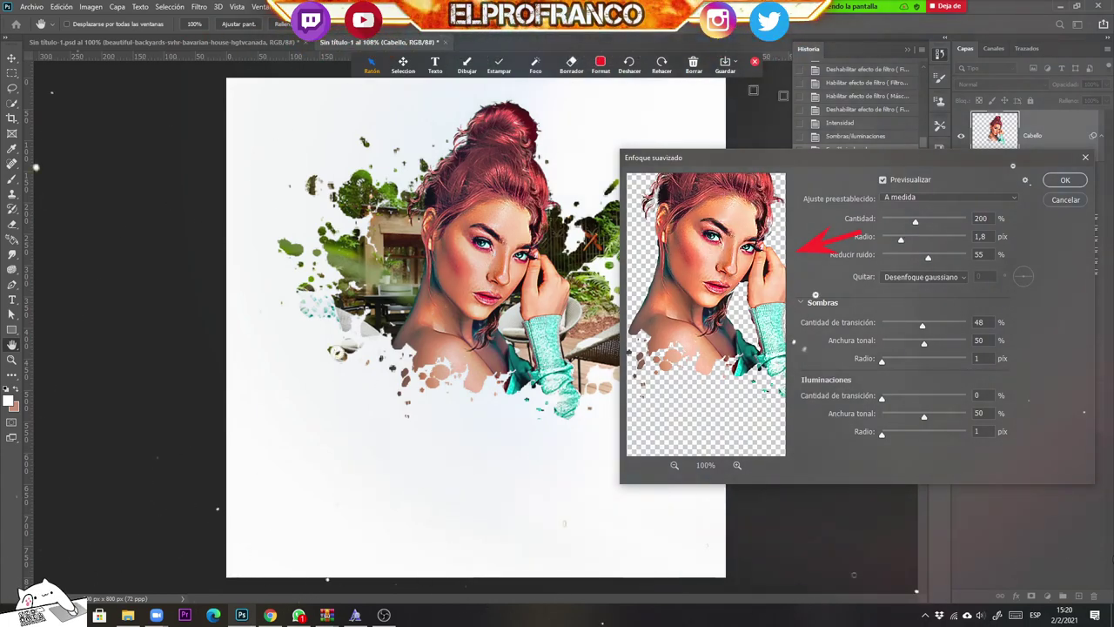
pyautogui.click(600, 63)
pyautogui.click(694, 63)
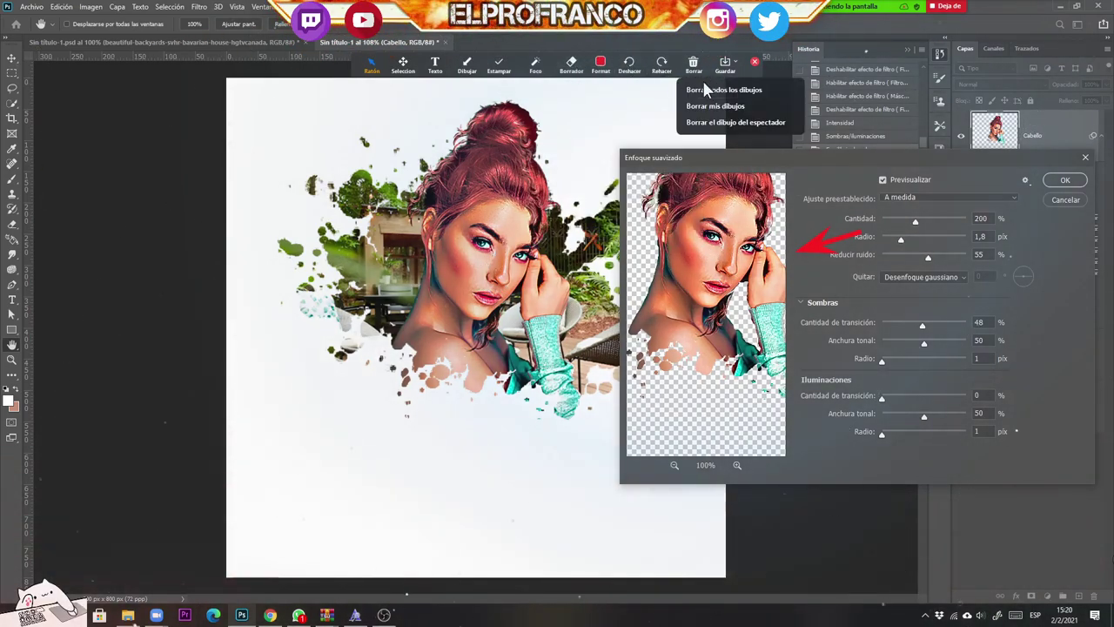
pyautogui.click(714, 90)
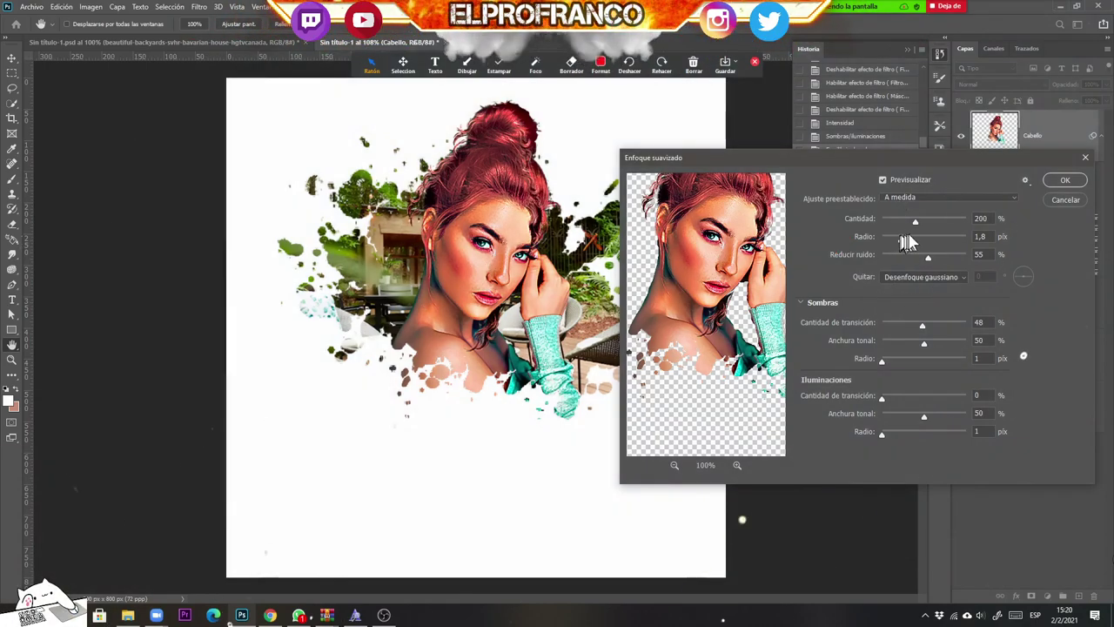
pyautogui.moveTo(980, 219); pyautogui.dragTo(964, 218)
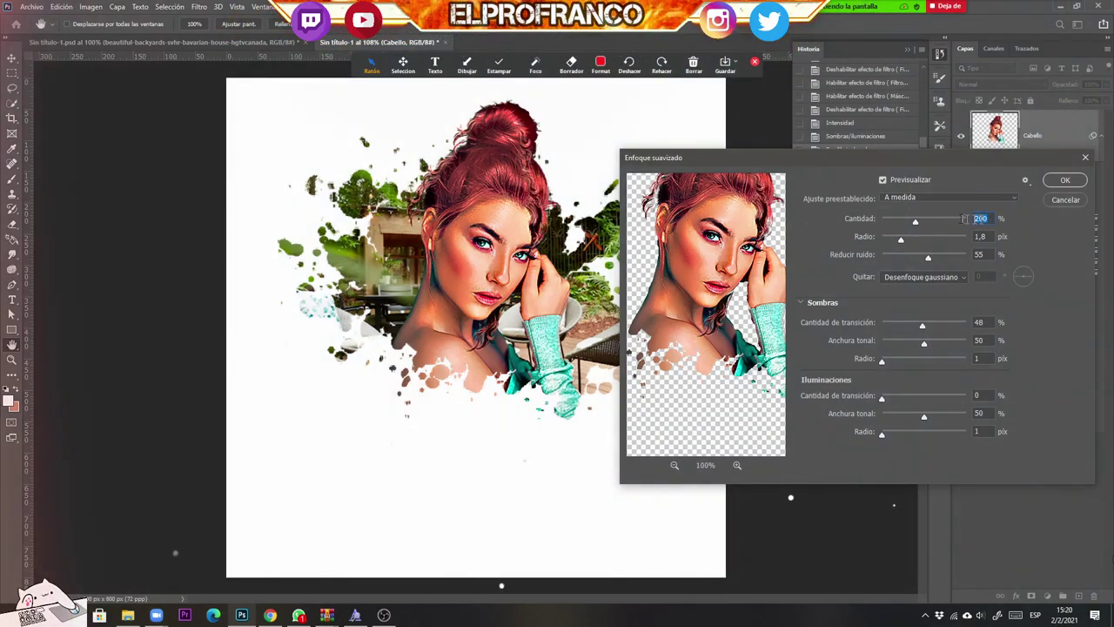
pyautogui.write('100')
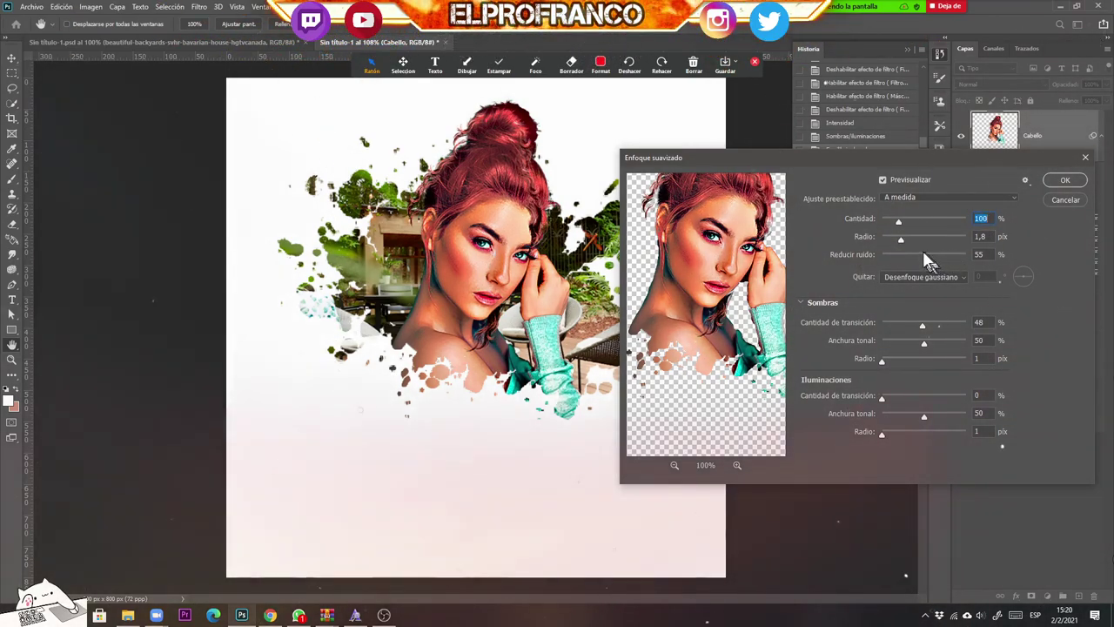
pyautogui.moveTo(928, 252); pyautogui.dragTo(958, 261)
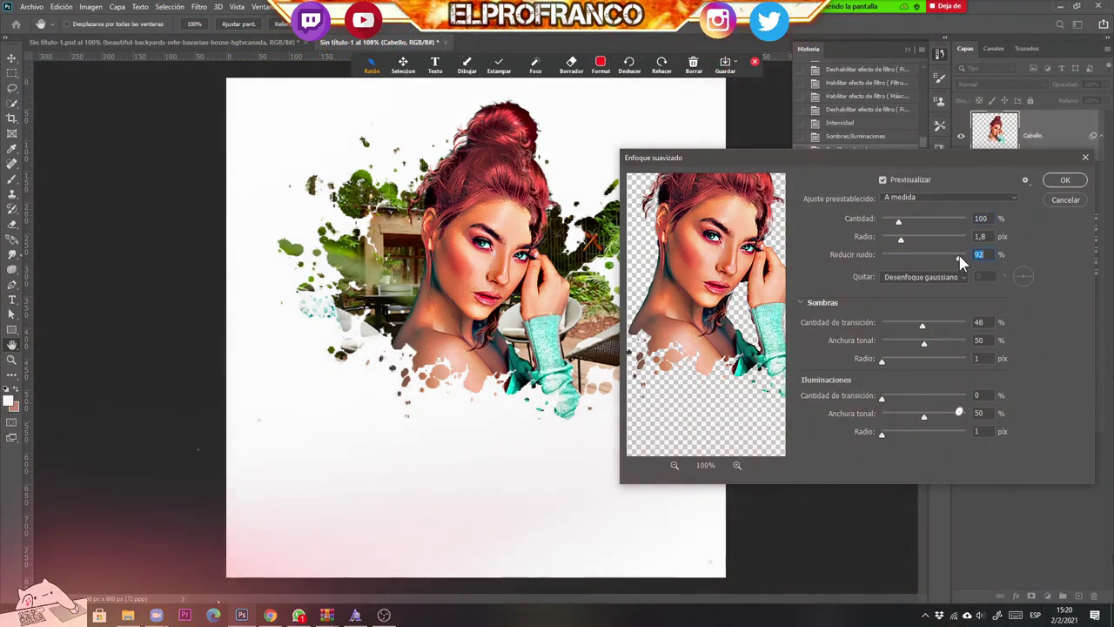
pyautogui.moveTo(900, 240); pyautogui.dragTo(955, 255)
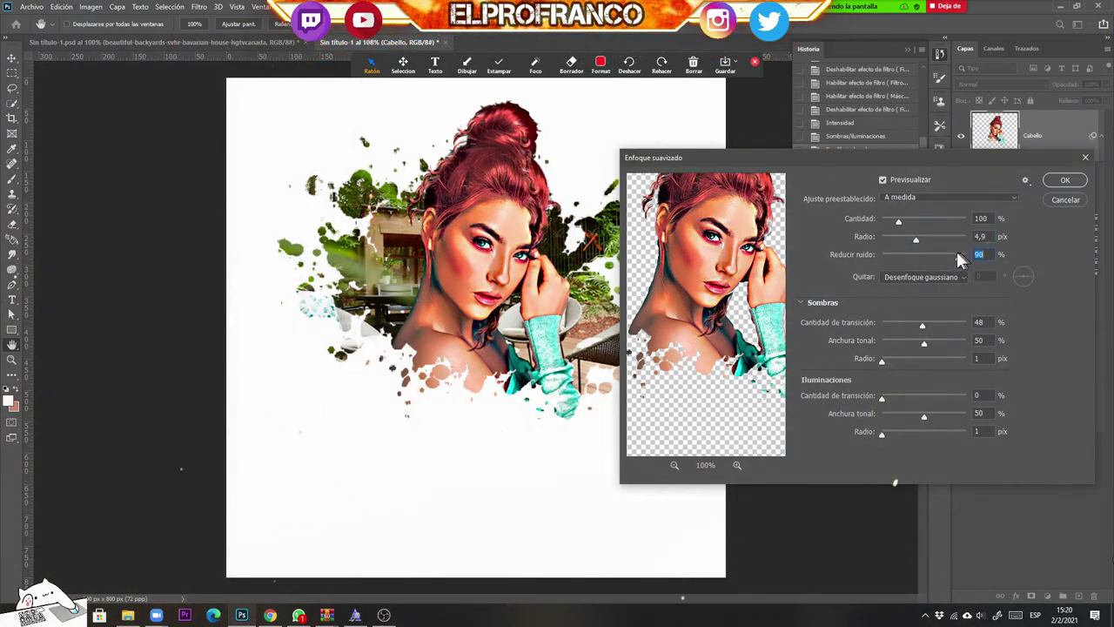
pyautogui.click(1062, 181)
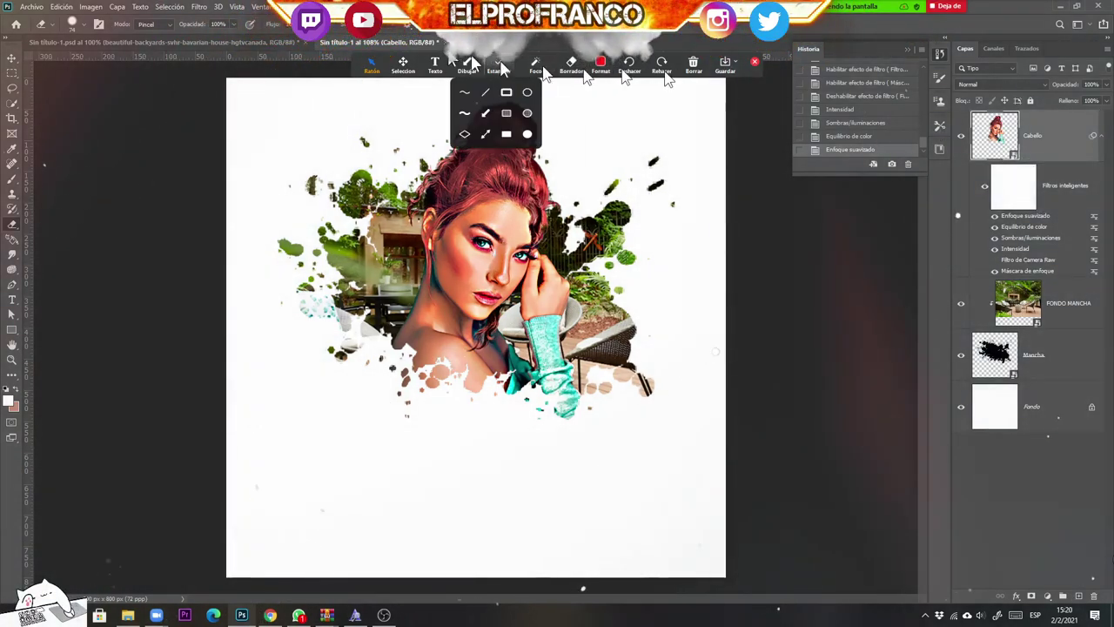
# Step: Apply Reducir ruido to Cabello with strength 5 and colour noise reduction 0
pyautogui.click(199, 7)
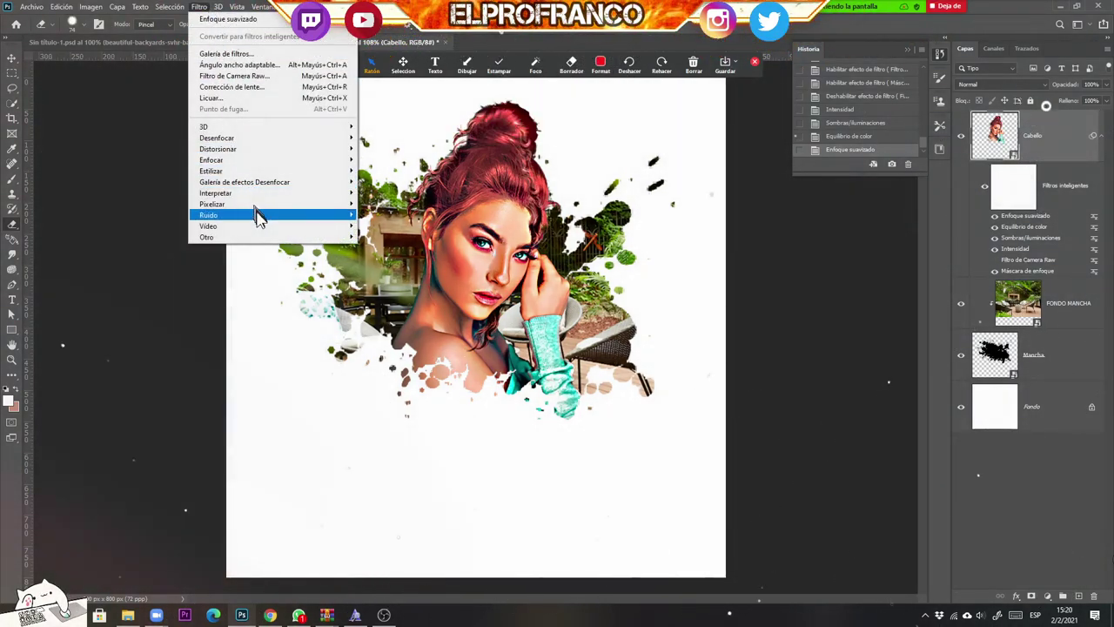
pyautogui.moveTo(208, 215)
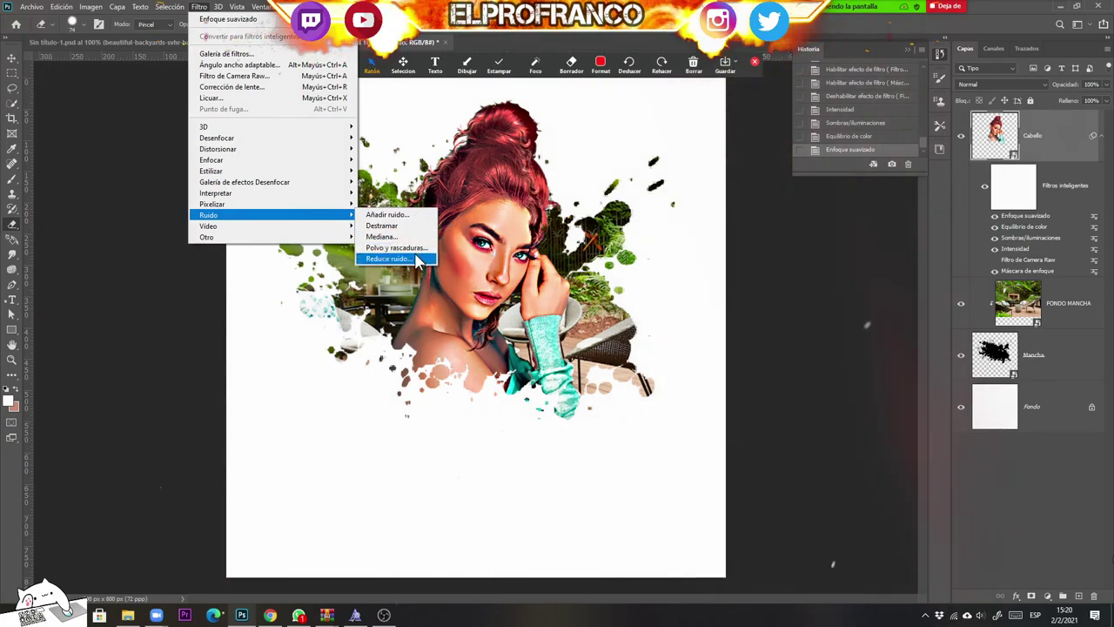
pyautogui.click(409, 258)
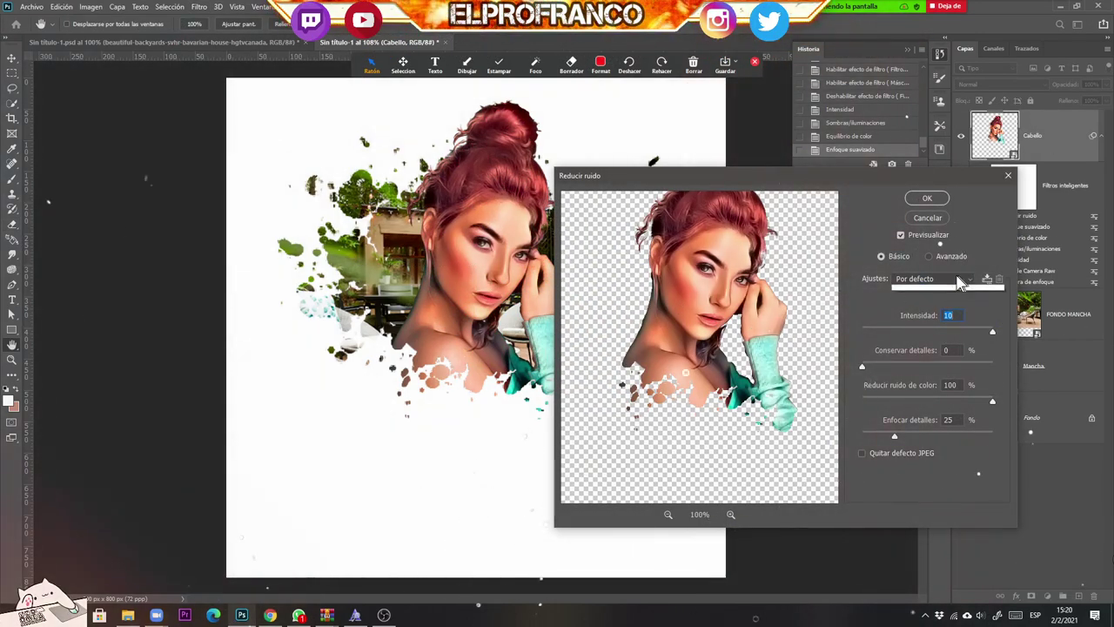
pyautogui.click(960, 283)
pyautogui.click(944, 289)
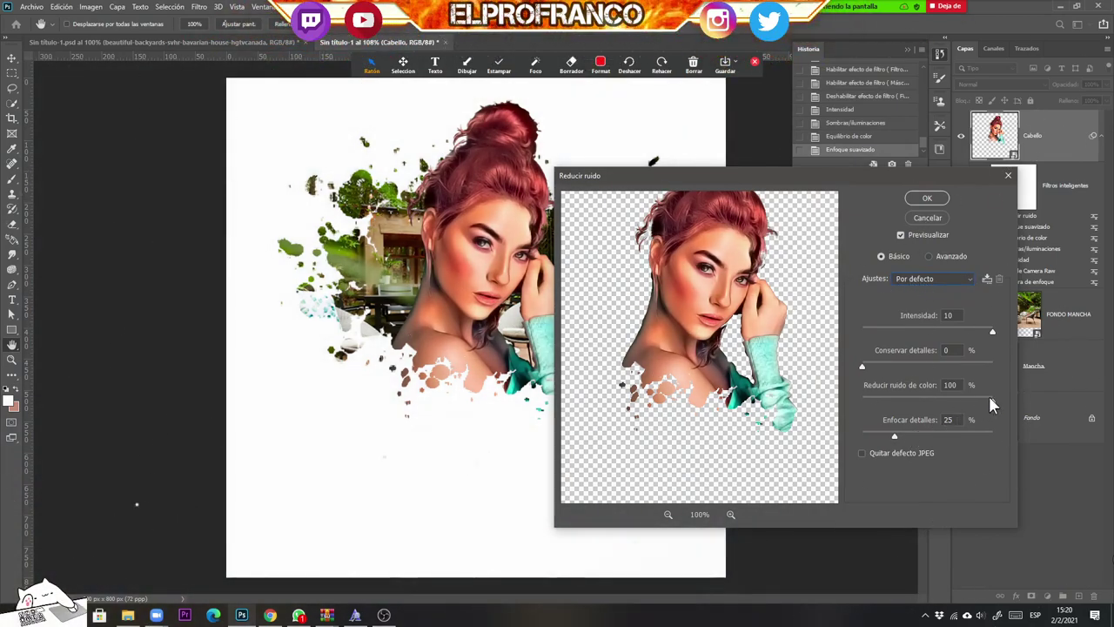
pyautogui.moveTo(992, 401); pyautogui.dragTo(924, 401)
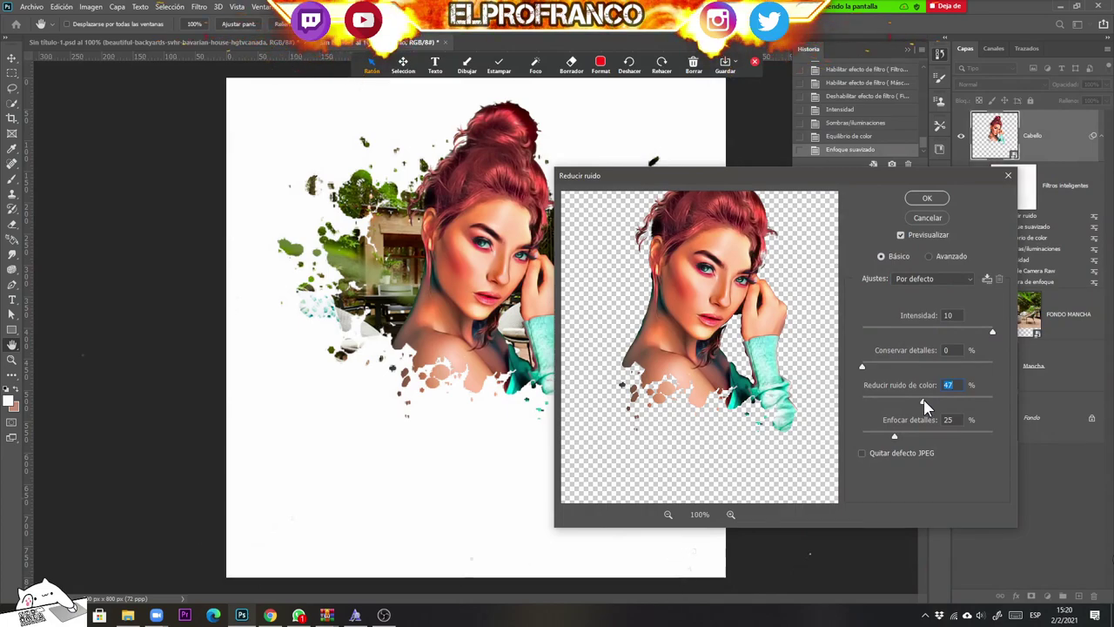
pyautogui.moveTo(988, 329); pyautogui.dragTo(862, 328)
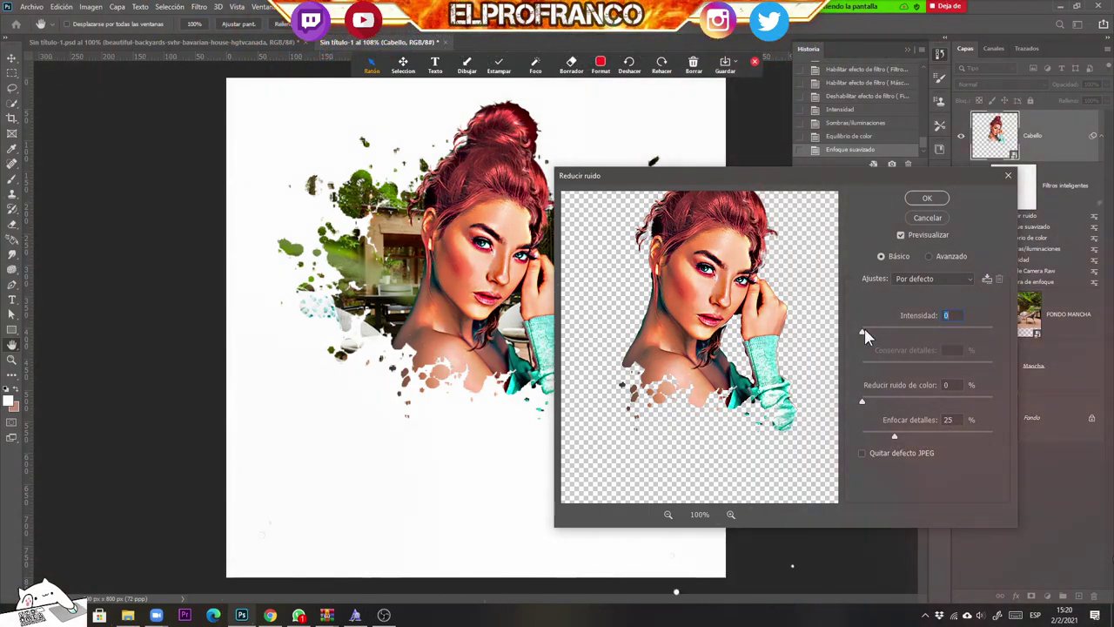
pyautogui.moveTo(866, 328); pyautogui.dragTo(916, 338)
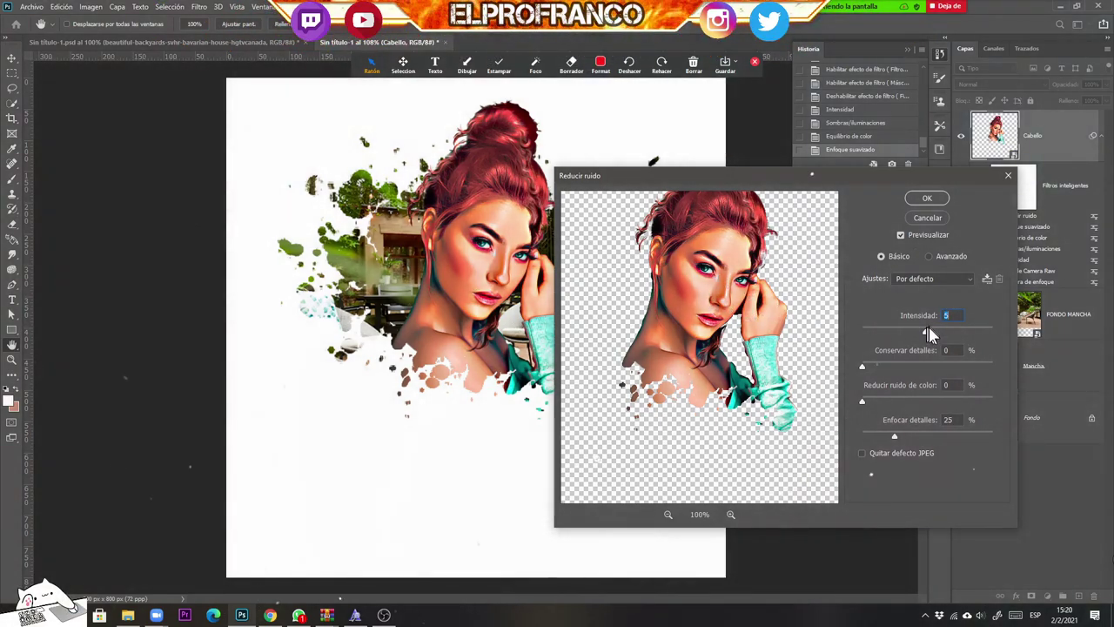
pyautogui.click(927, 199)
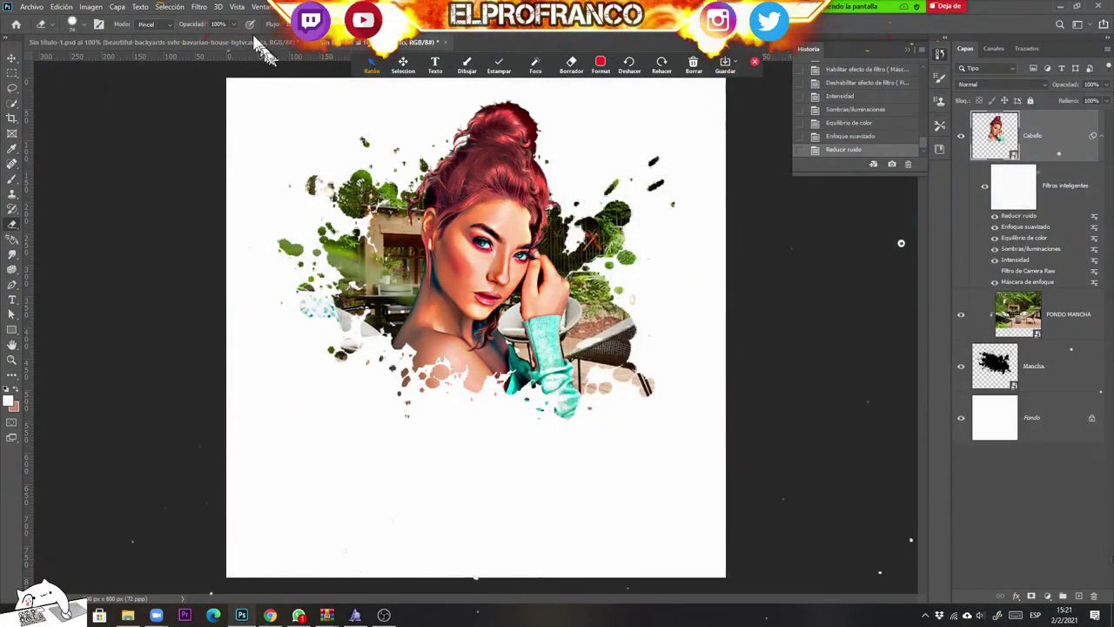
# Step: Try Enfocar más, undo it, and apply plain Enfocar to Cabello instead
pyautogui.click(217, 7)
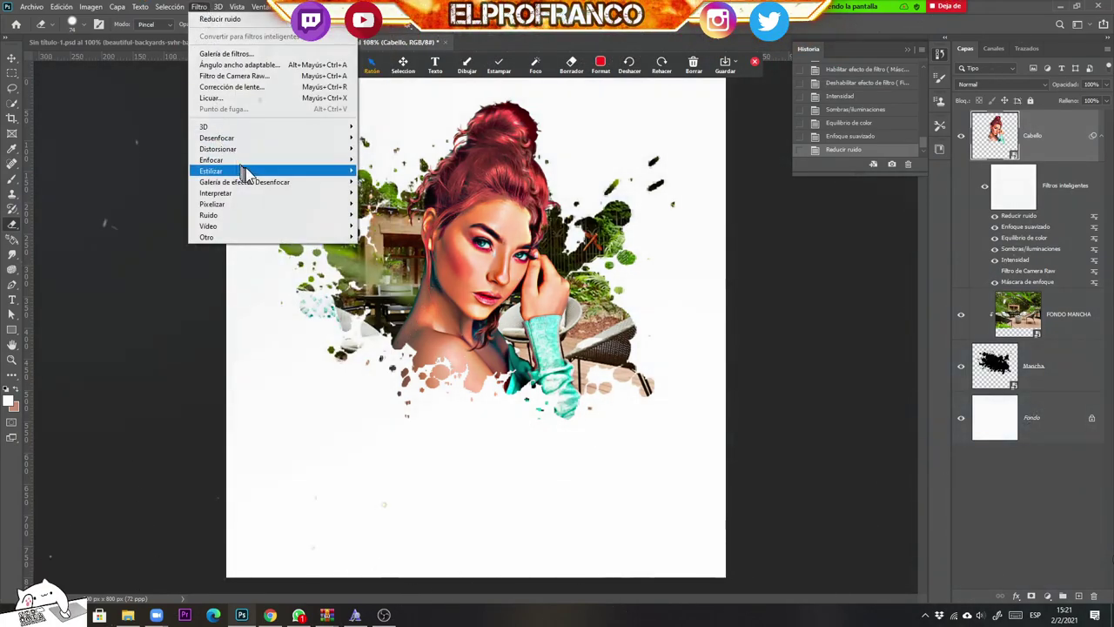
pyautogui.moveTo(211, 161)
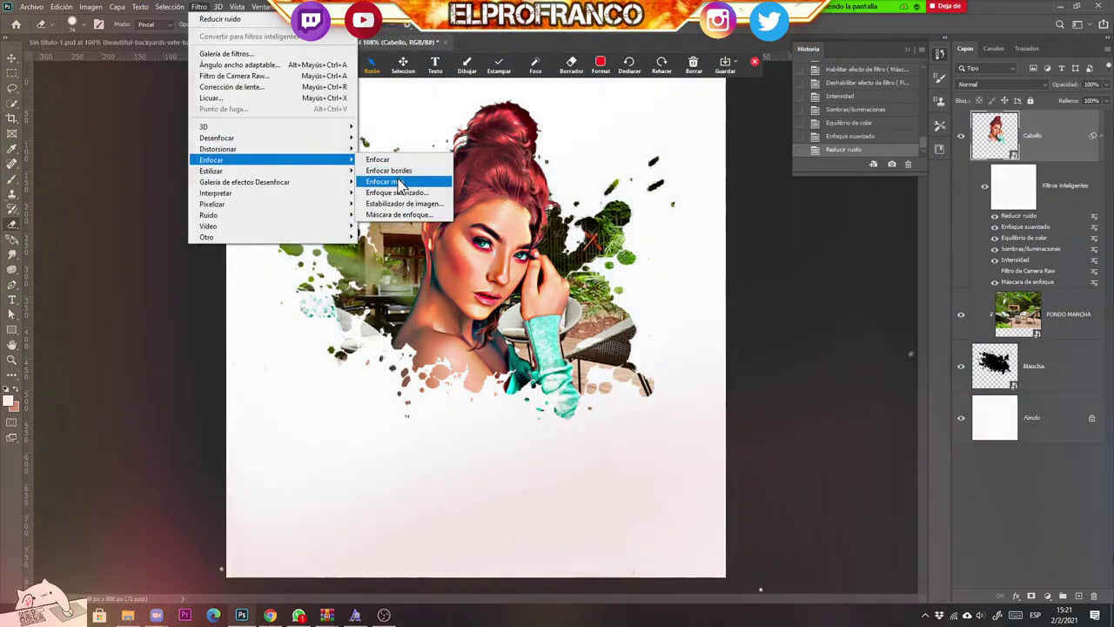
pyautogui.click(385, 181)
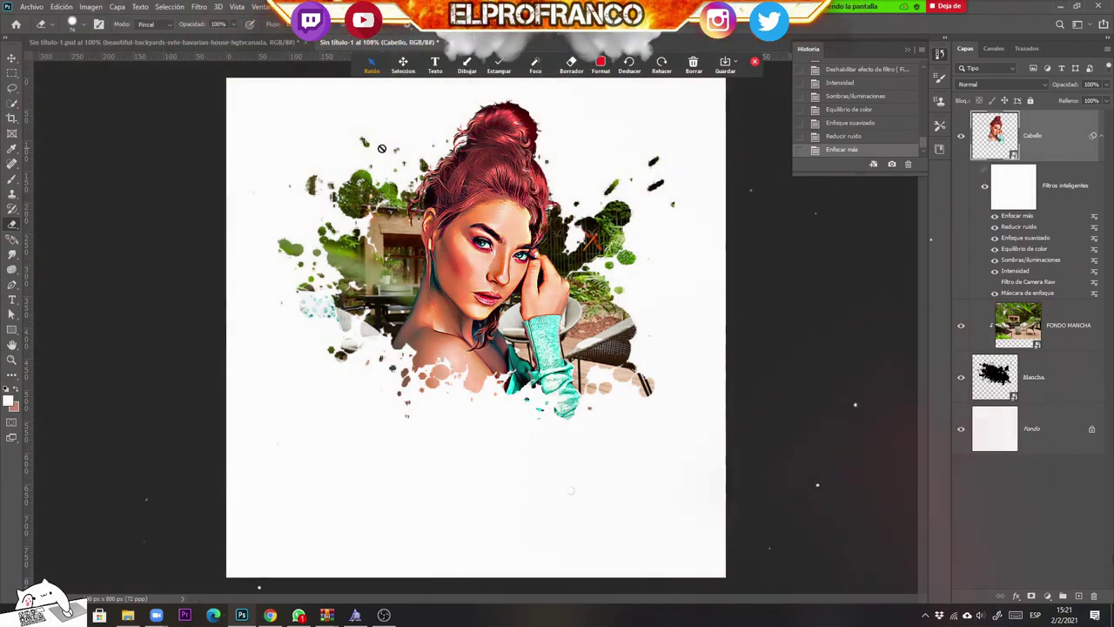
pyautogui.hotkey('ctrl', 'z')
pyautogui.click(198, 8)
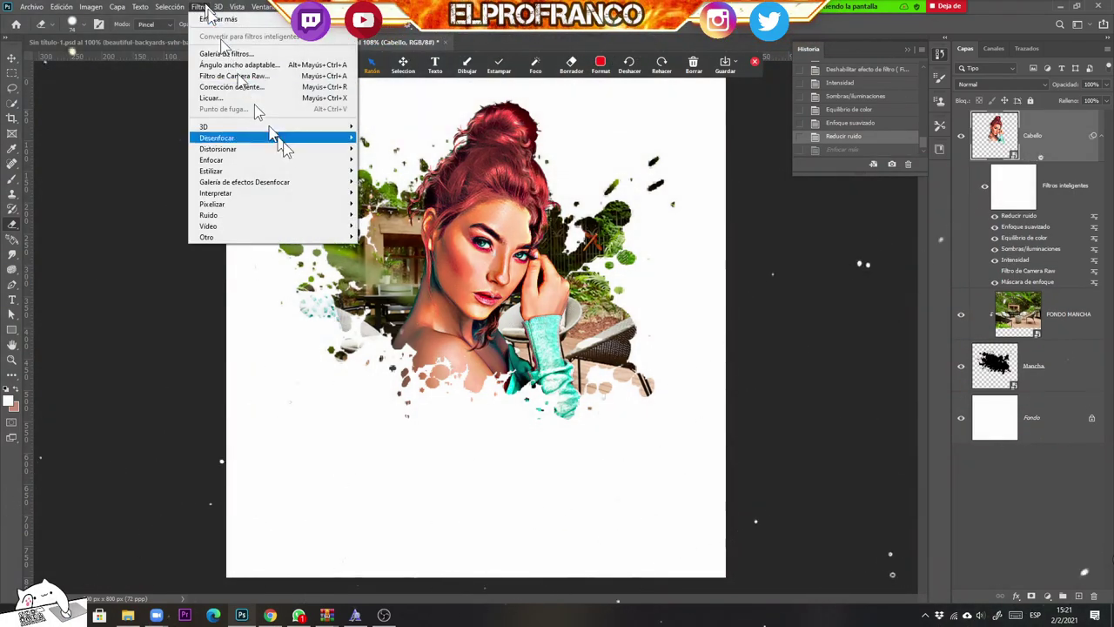
pyautogui.click(383, 160)
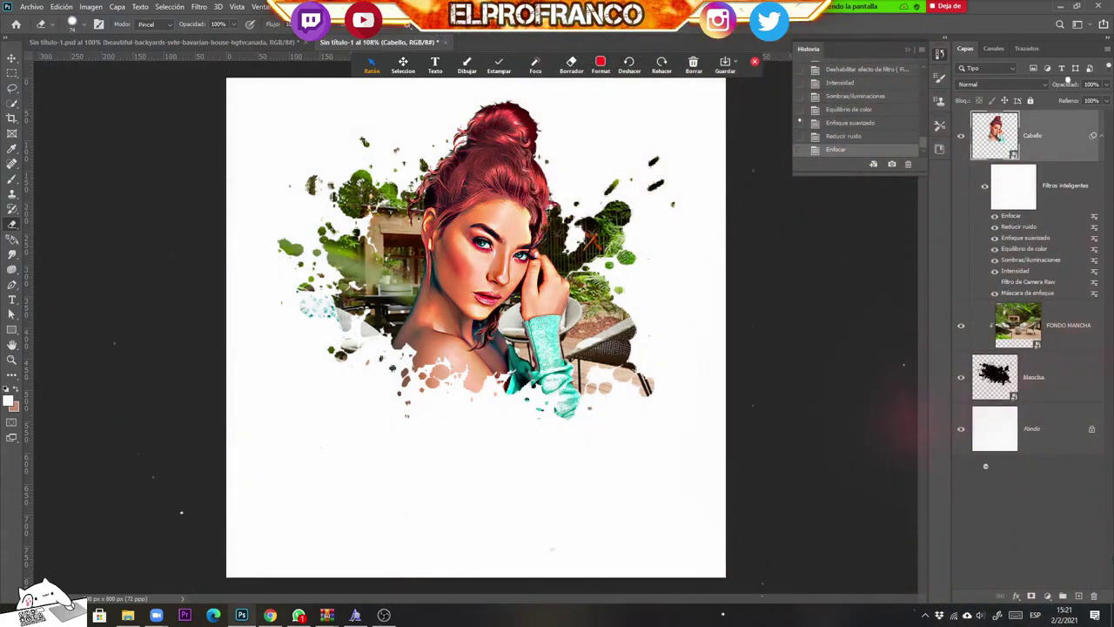
# Step: Hide the Reducir ruido, Enfoque suavizado, Equilibrio de color, Sombras/iluminaciones and Intensidad smart filters
pyautogui.click(994, 271)
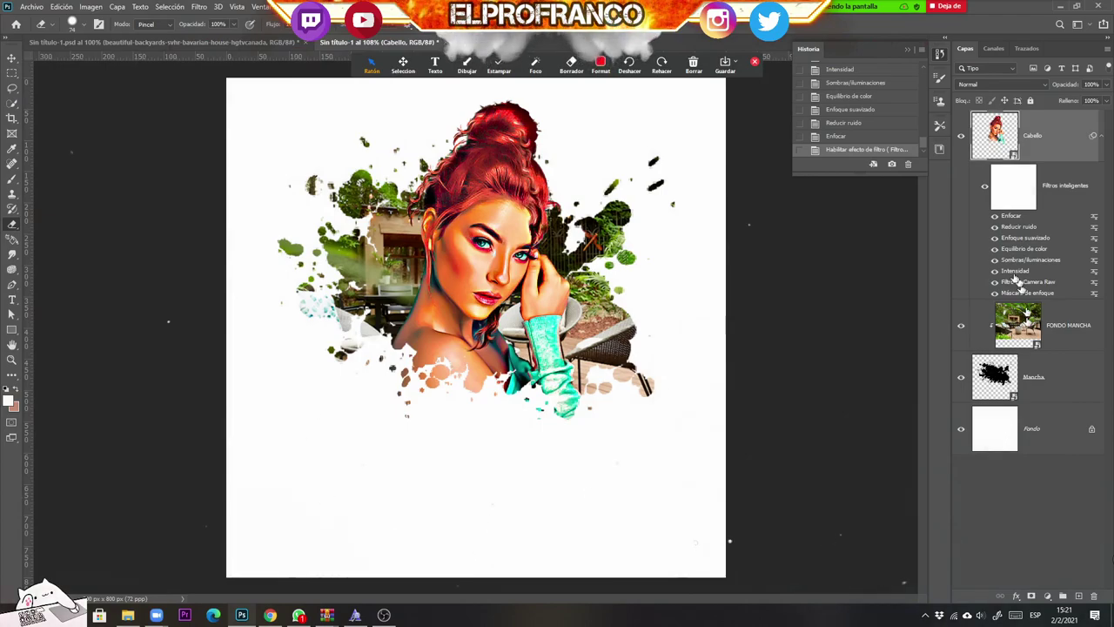
pyautogui.click(995, 226)
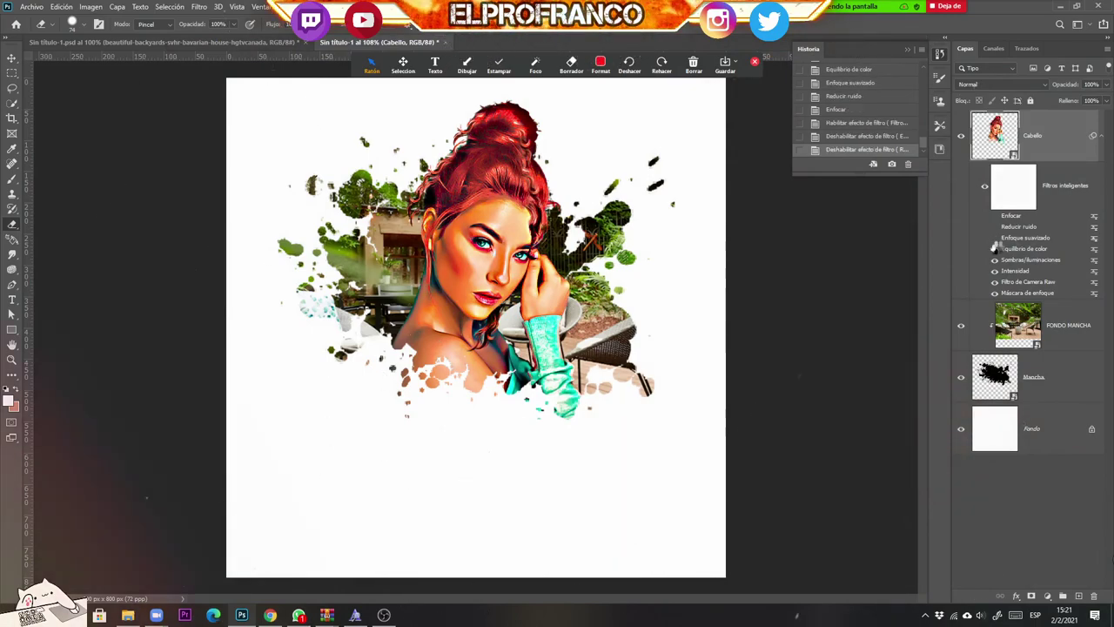
pyautogui.click(995, 240)
pyautogui.click(995, 249)
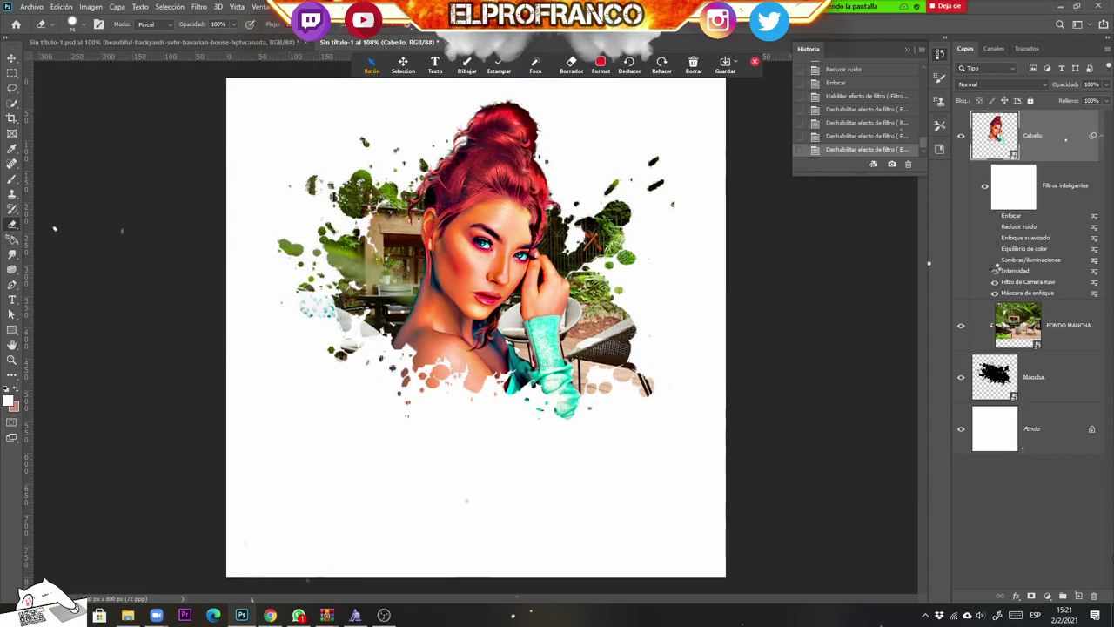
pyautogui.click(995, 259)
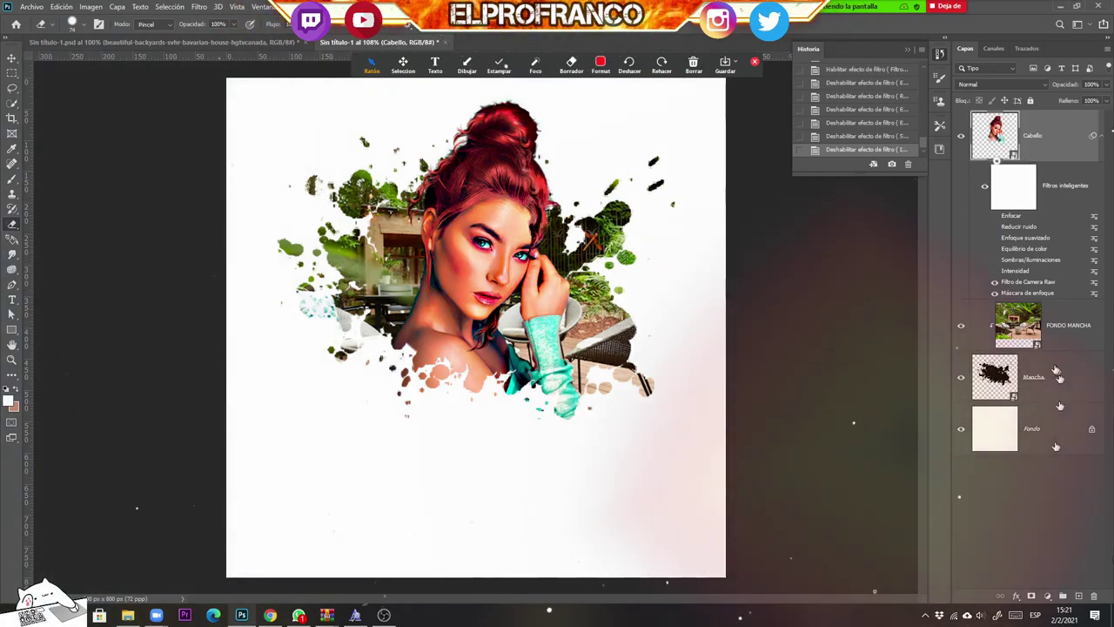
pyautogui.click(995, 271)
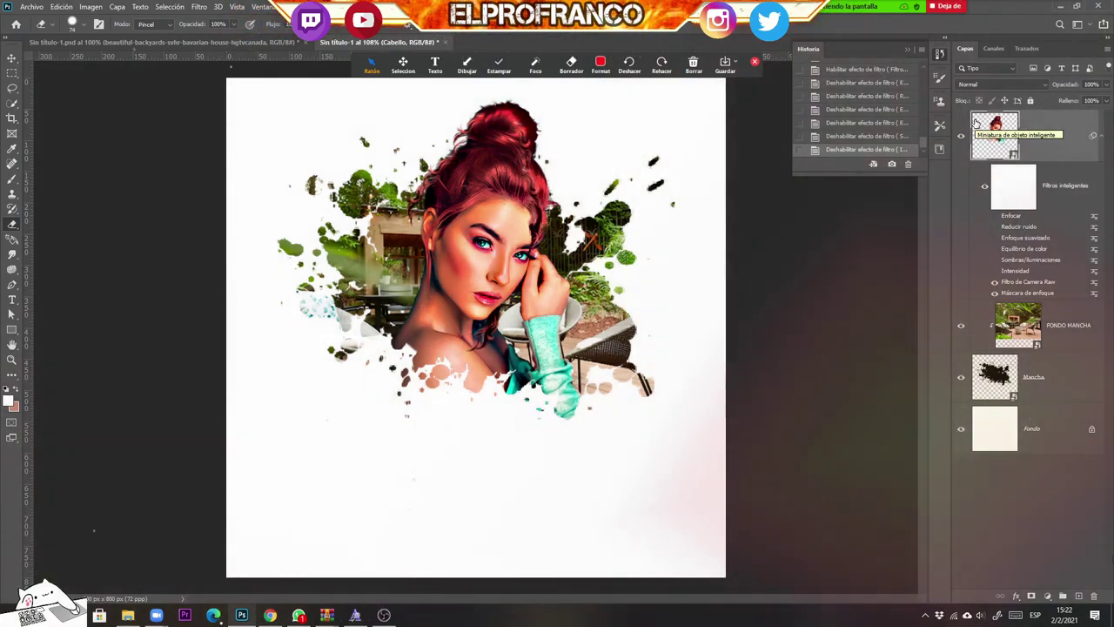
# Step: Duplicate Cabello into a Superponer-blended copy and bring up Paso alto for it
pyautogui.hotkey('ctrl', 'j')
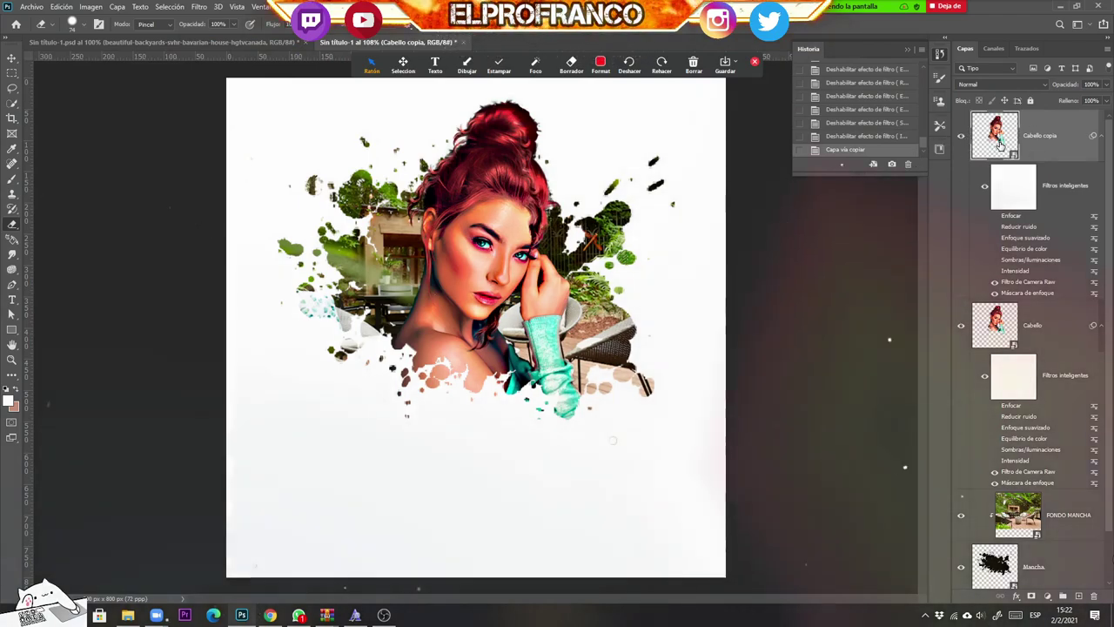
pyautogui.click(1021, 85)
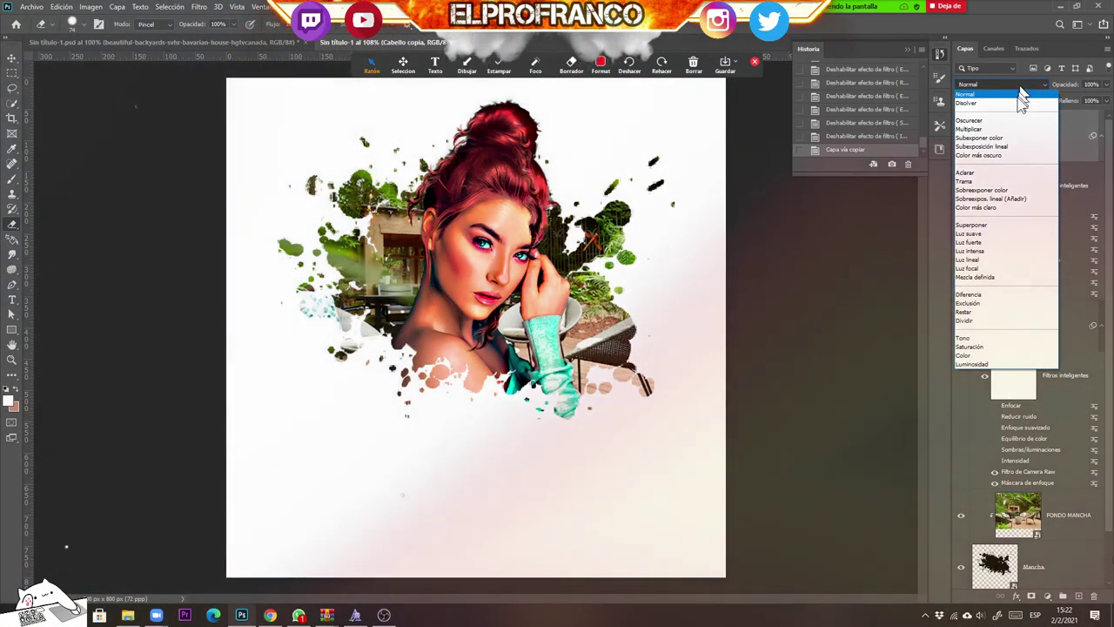
pyautogui.click(1027, 227)
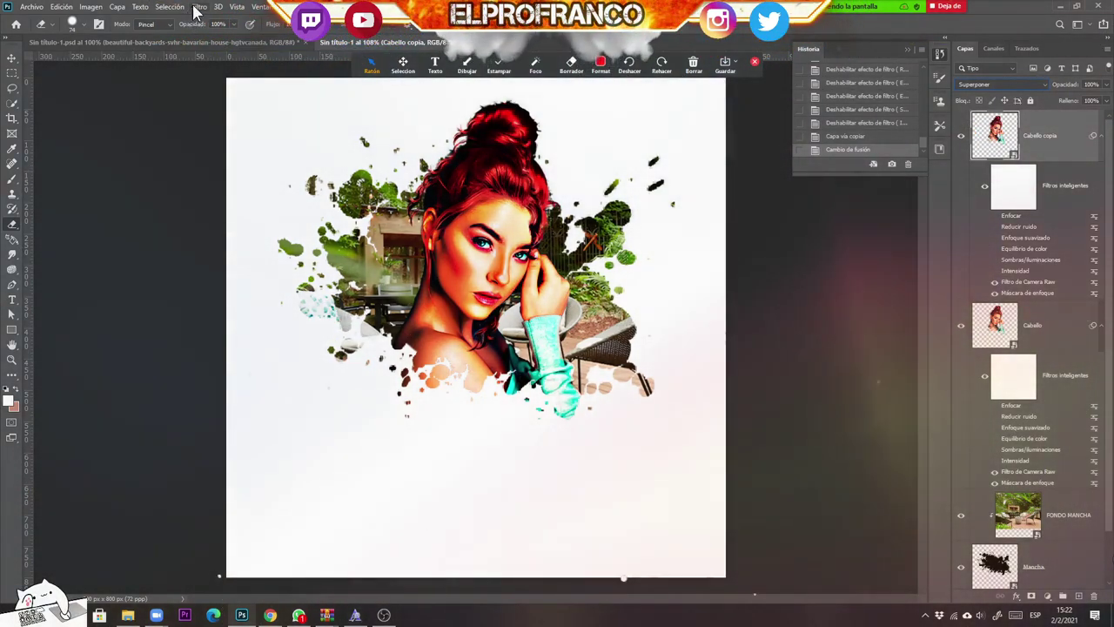
pyautogui.click(198, 7)
pyautogui.moveTo(270, 236)
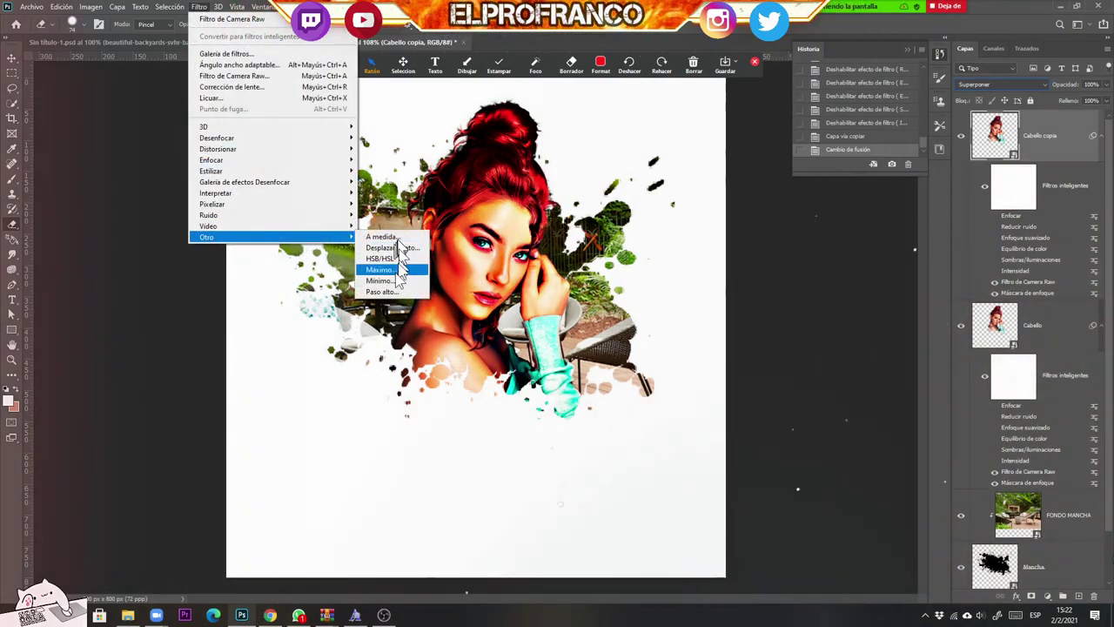
pyautogui.click(389, 294)
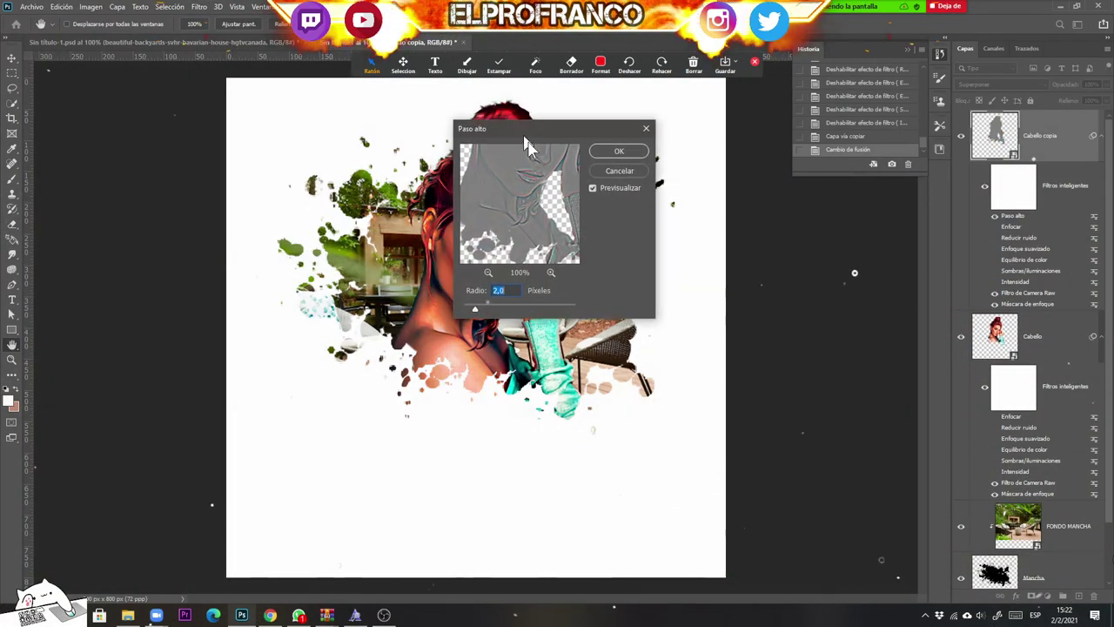
# Step: Apply Paso alto to the Cabello copy at radius 2 px, after testing 5 px
pyautogui.moveTo(517, 131)
pyautogui.mouseDown()
pyautogui.moveTo(733, 280)
pyautogui.moveTo(728, 272)
pyautogui.mouseUp()
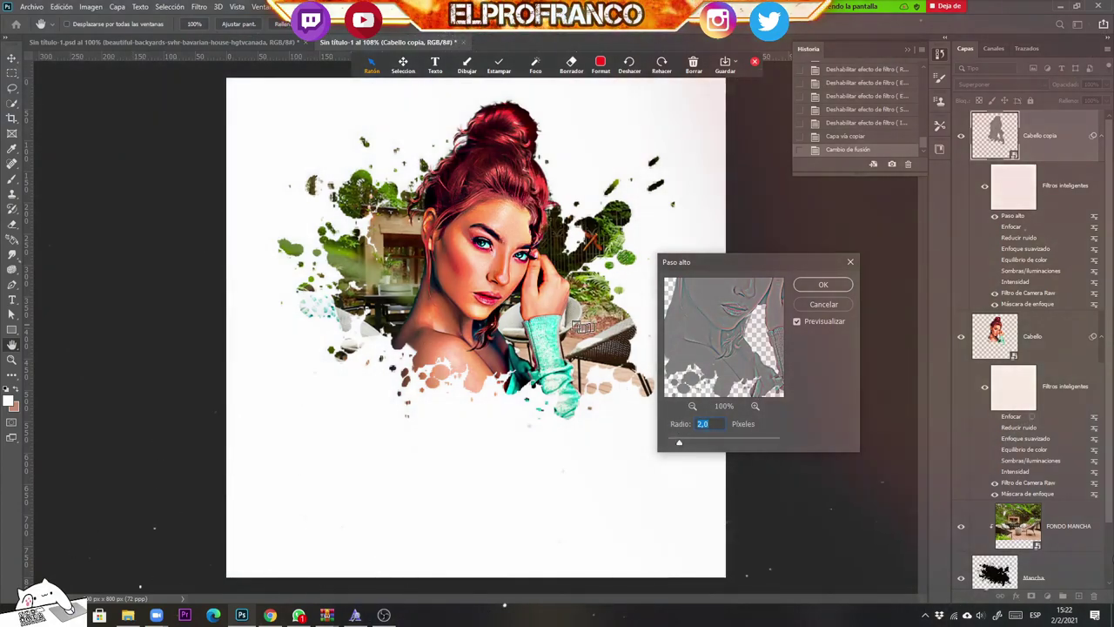
pyautogui.write('5')
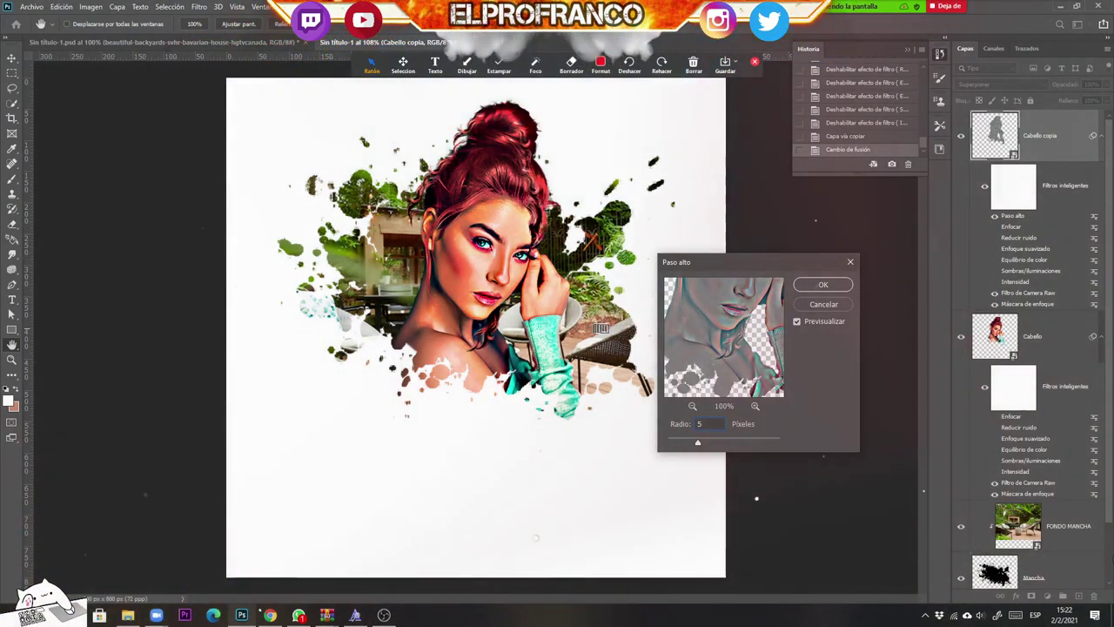
pyautogui.press('Tab')
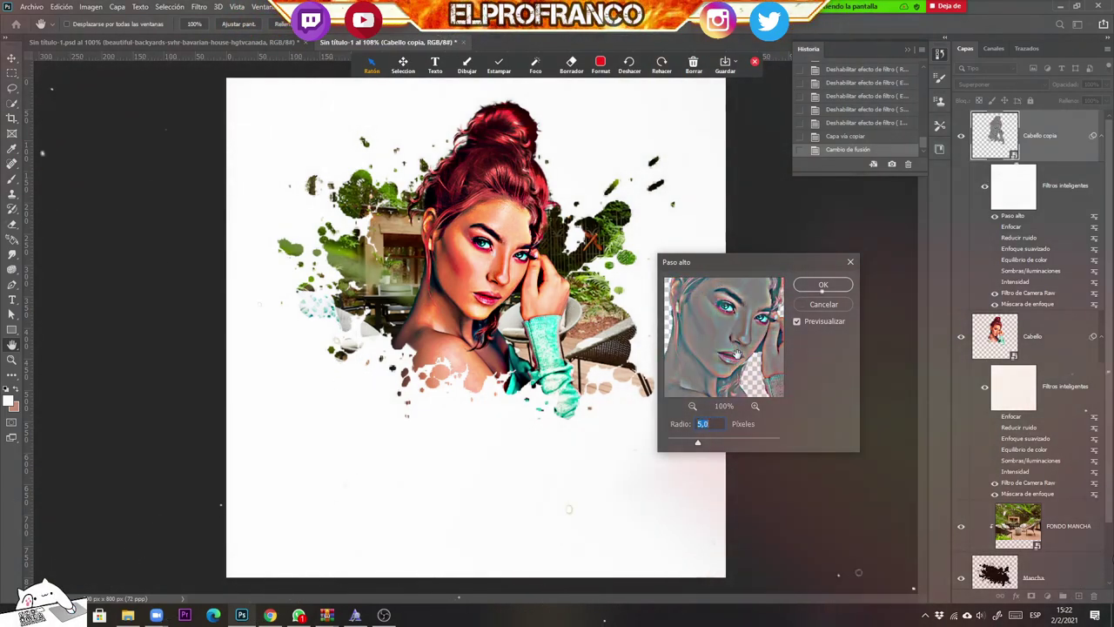
pyautogui.moveTo(704, 337); pyautogui.dragTo(736, 352)
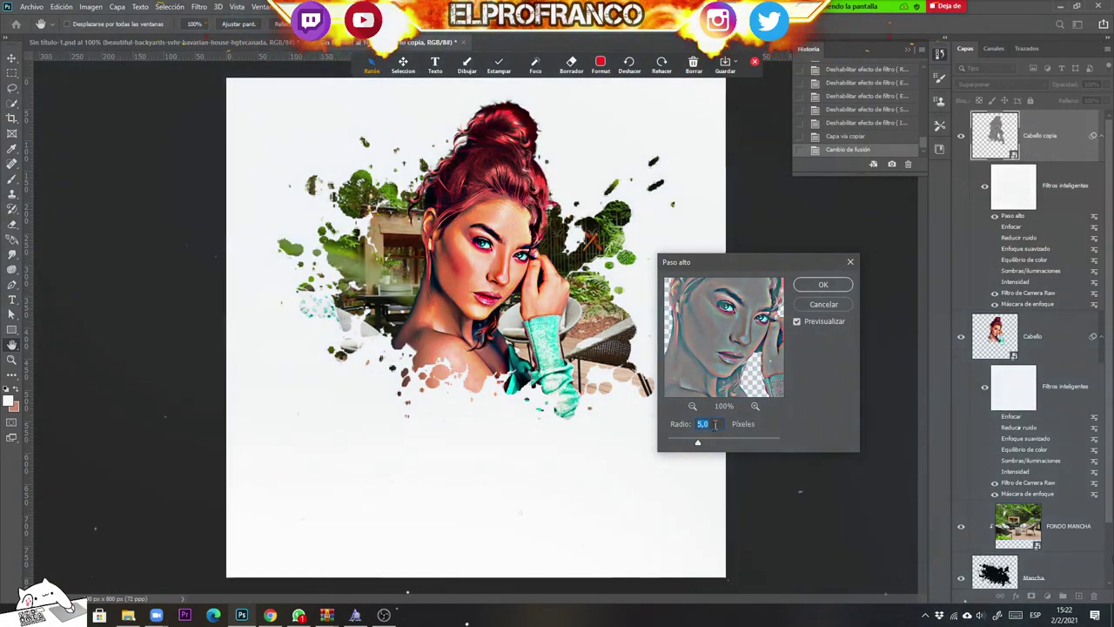
pyautogui.write('2')
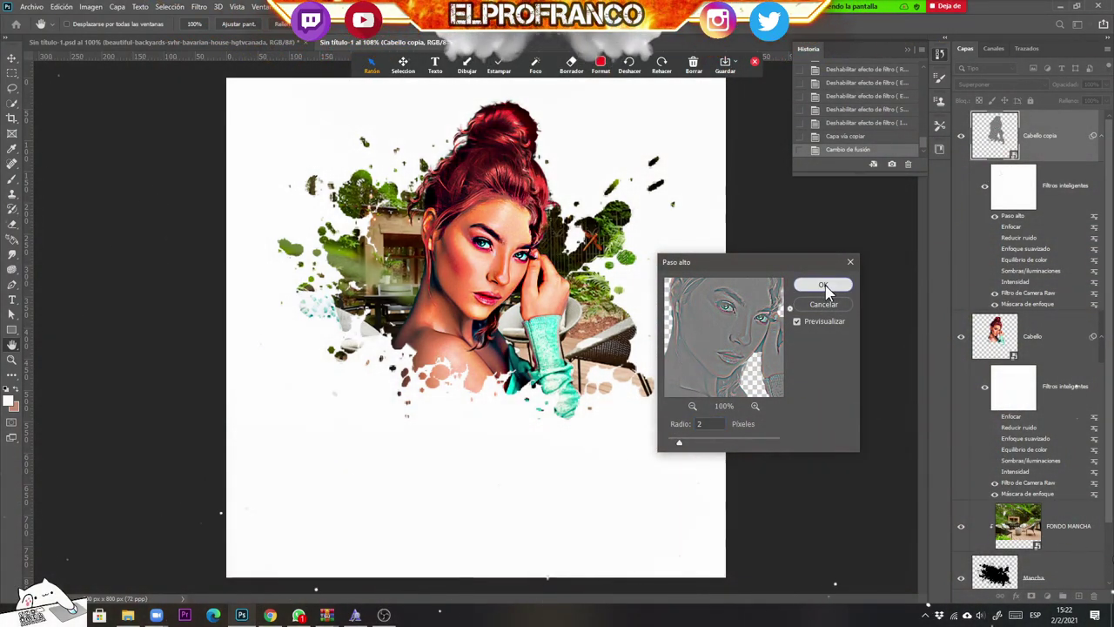
pyautogui.click(824, 285)
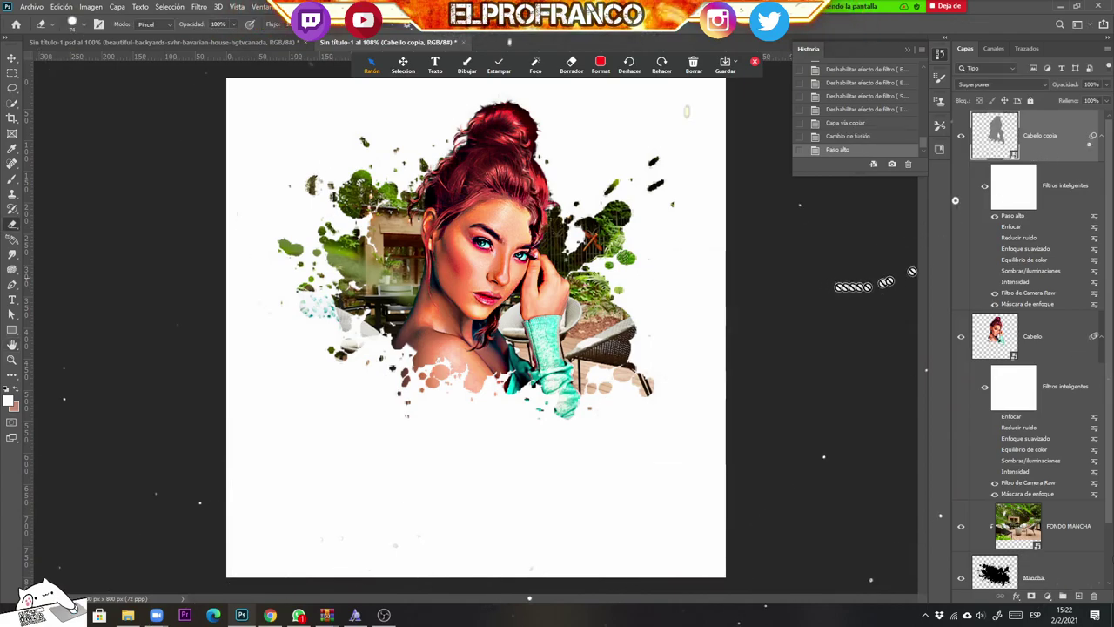
# Step: Compare the result by toggling the Cabello copia layer, then delete that layer
pyautogui.click(961, 136)
pyautogui.click(960, 135)
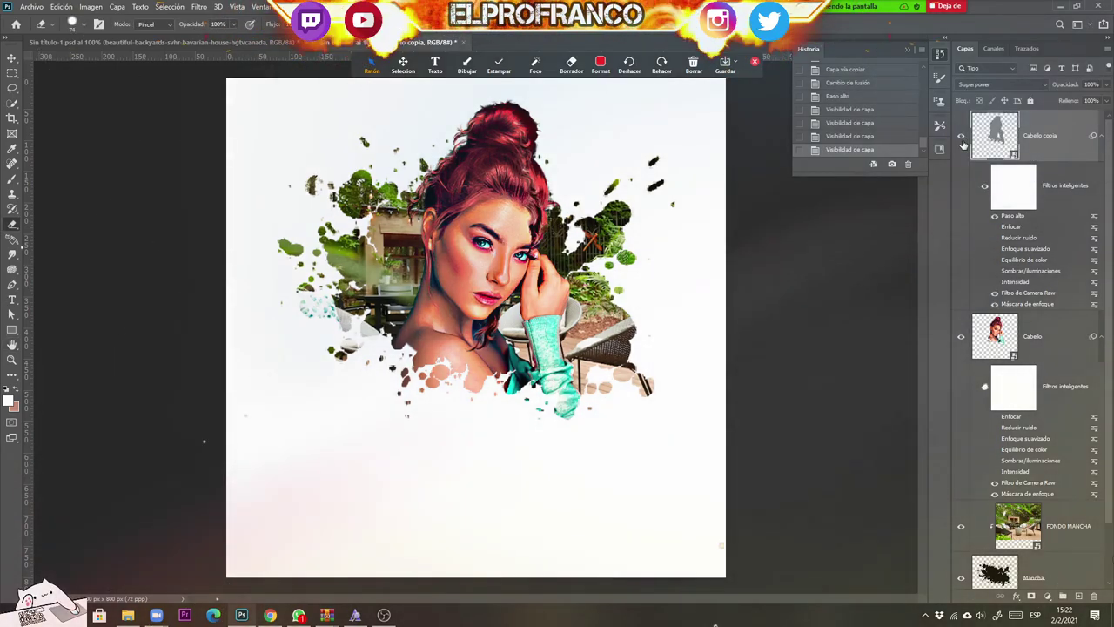
pyautogui.click(961, 136)
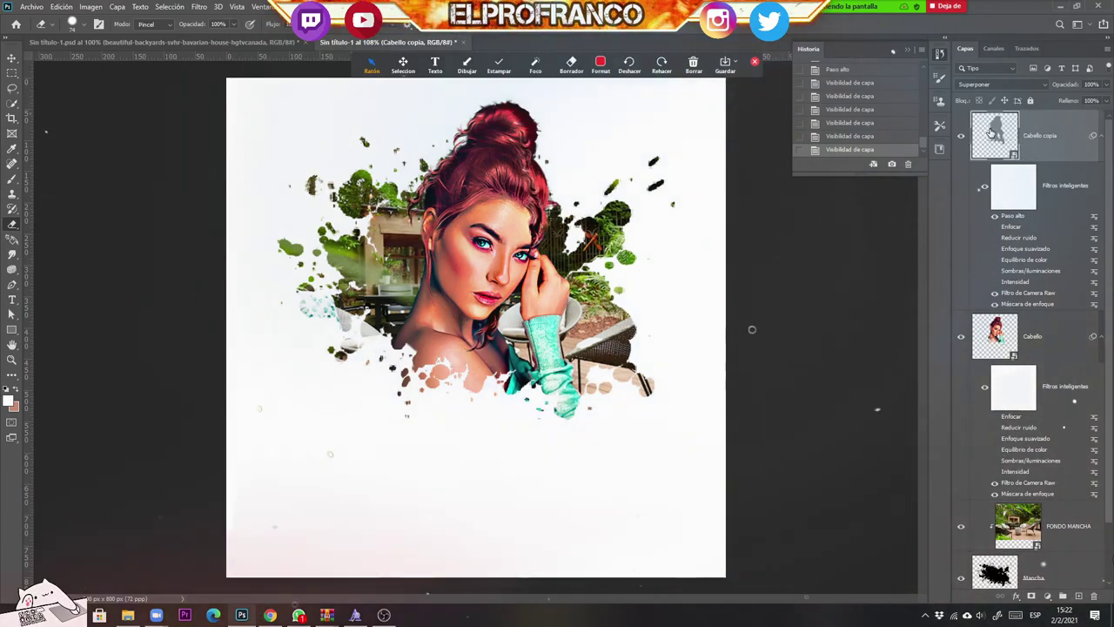
pyautogui.press('Delete')
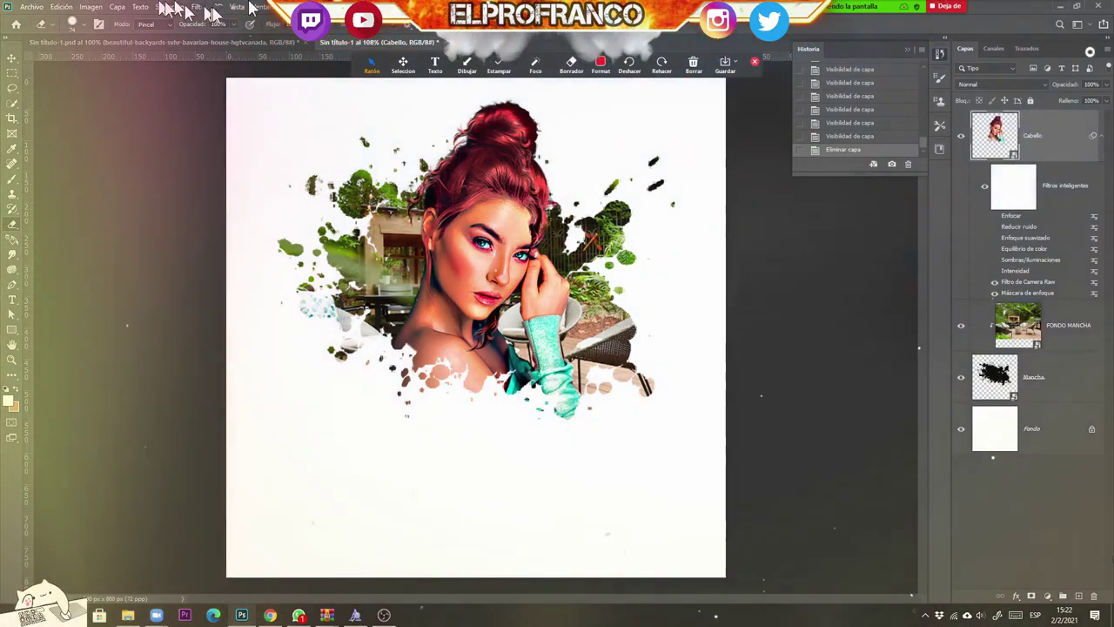
pyautogui.click(199, 6)
pyautogui.moveTo(212, 160)
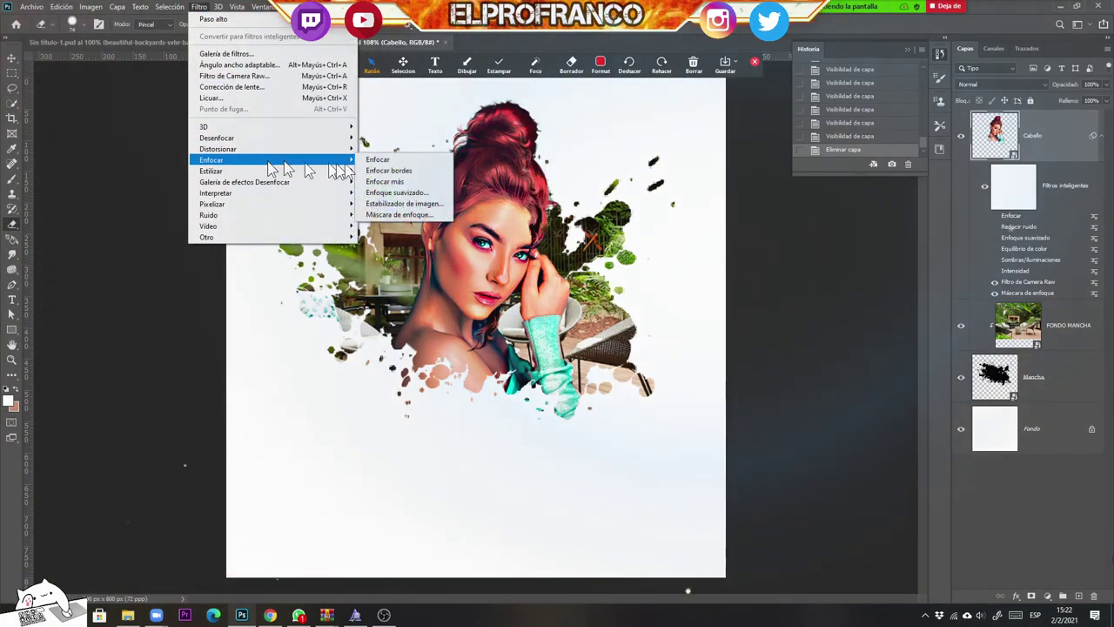
# Step: Add a second Enfocar sharpen smart filter to Cabello, then view the finished Night flyer document
pyautogui.click(397, 159)
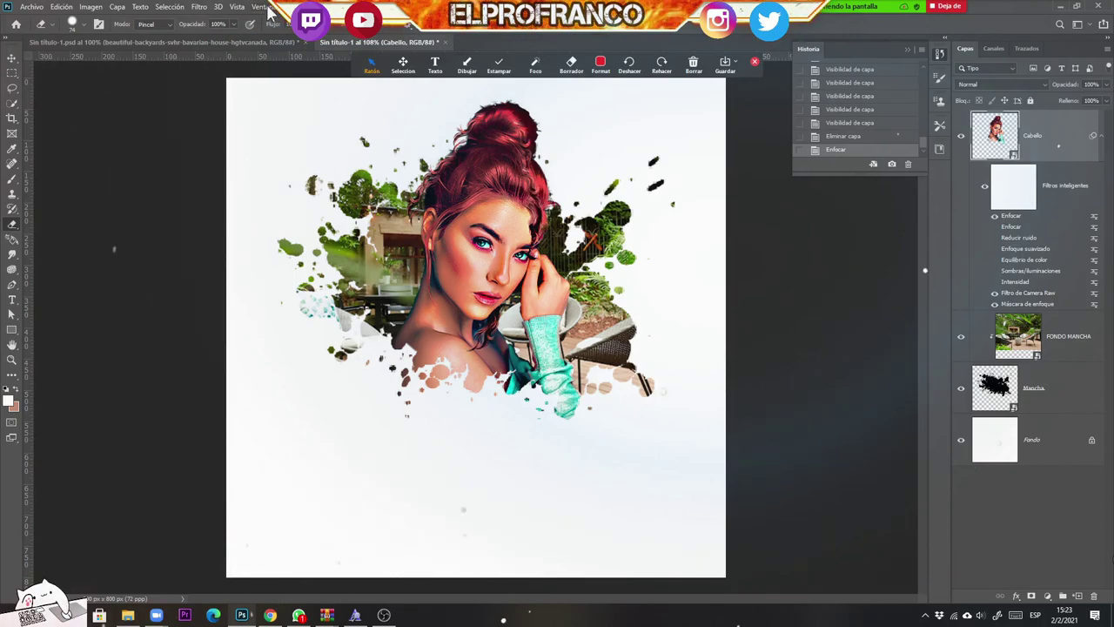
pyautogui.click(186, 42)
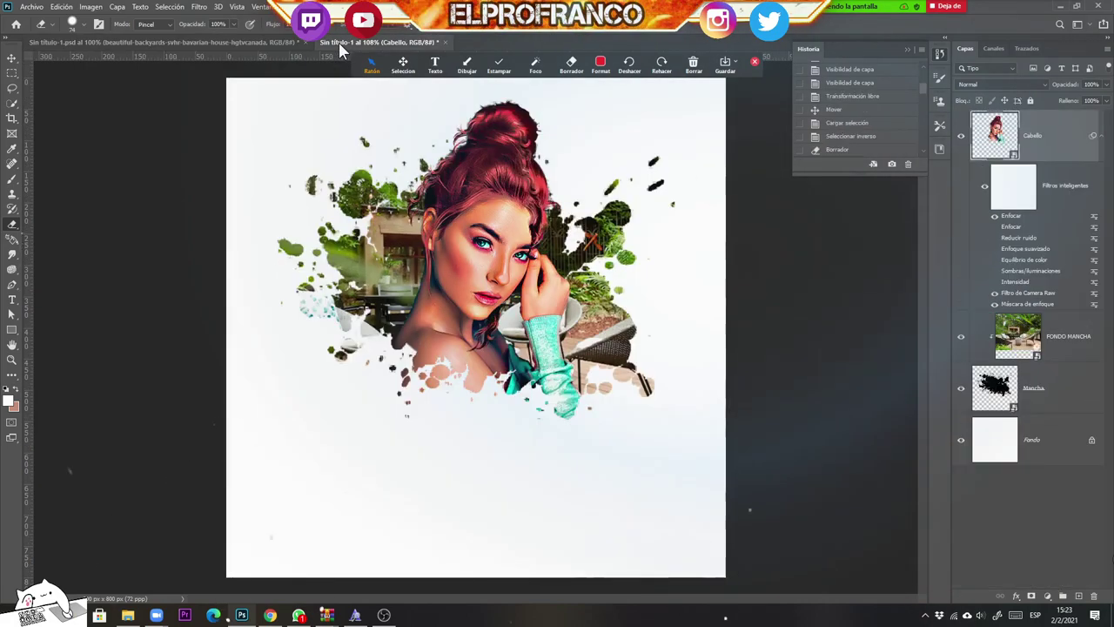
# Step: Back in the Cabello document, re-enable the Reducir ruido smart filter and keep Equilibrio de color off
pyautogui.click(341, 43)
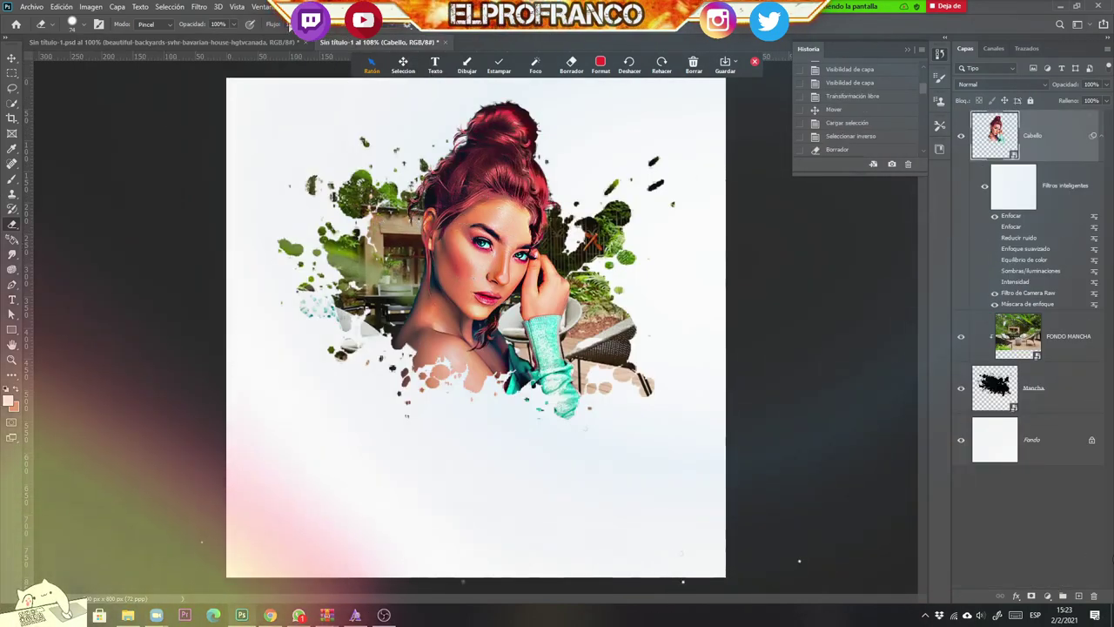
pyautogui.click(217, 6)
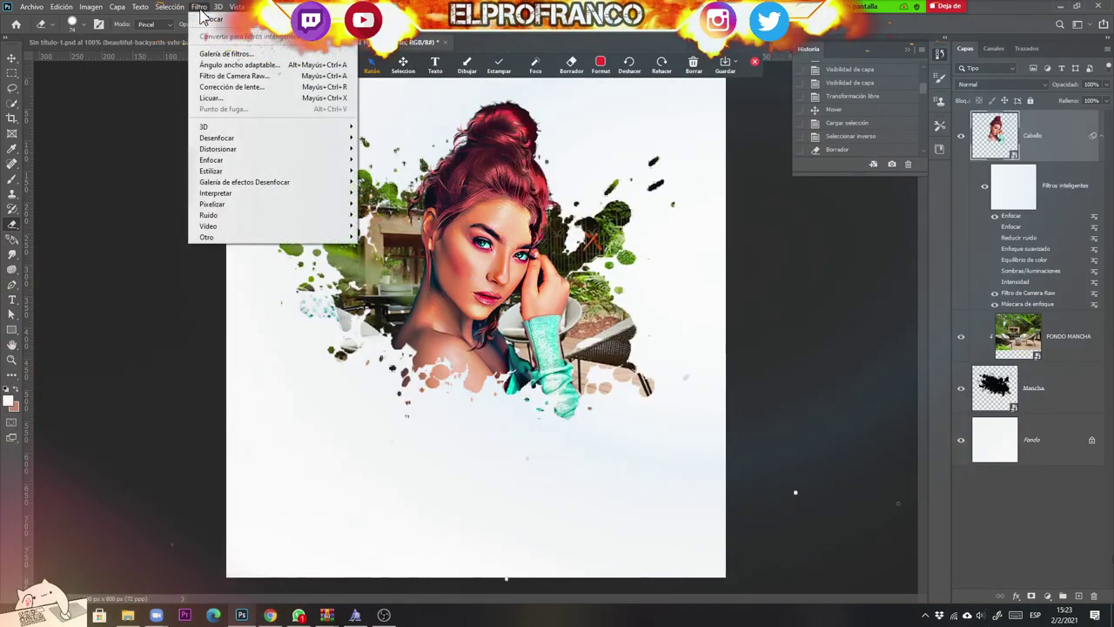
pyautogui.click(401, 48)
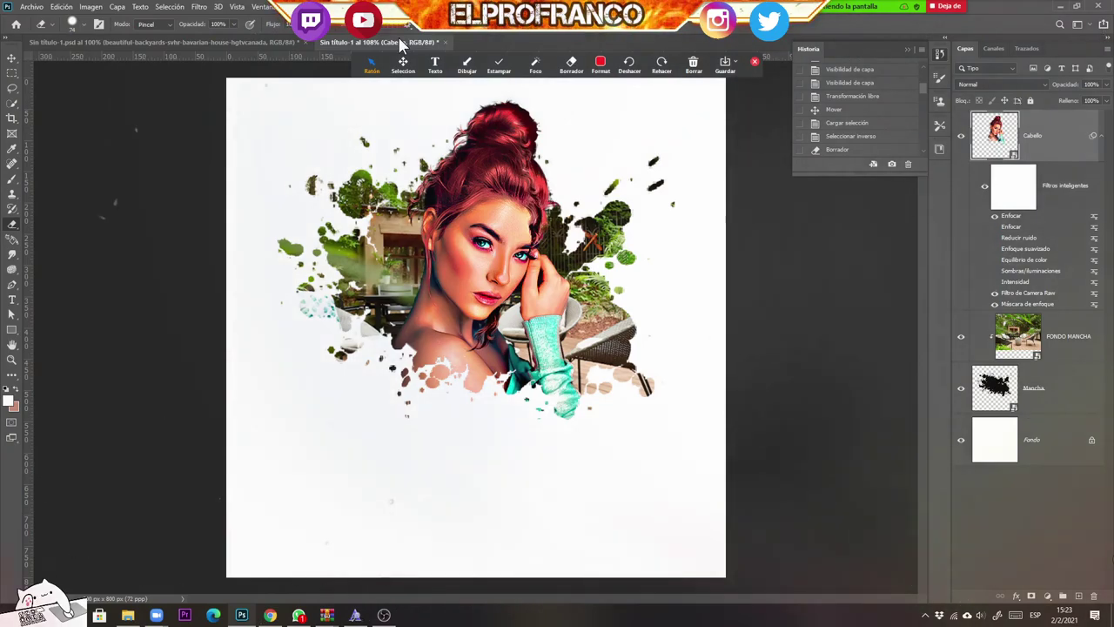
pyautogui.click(600, 65)
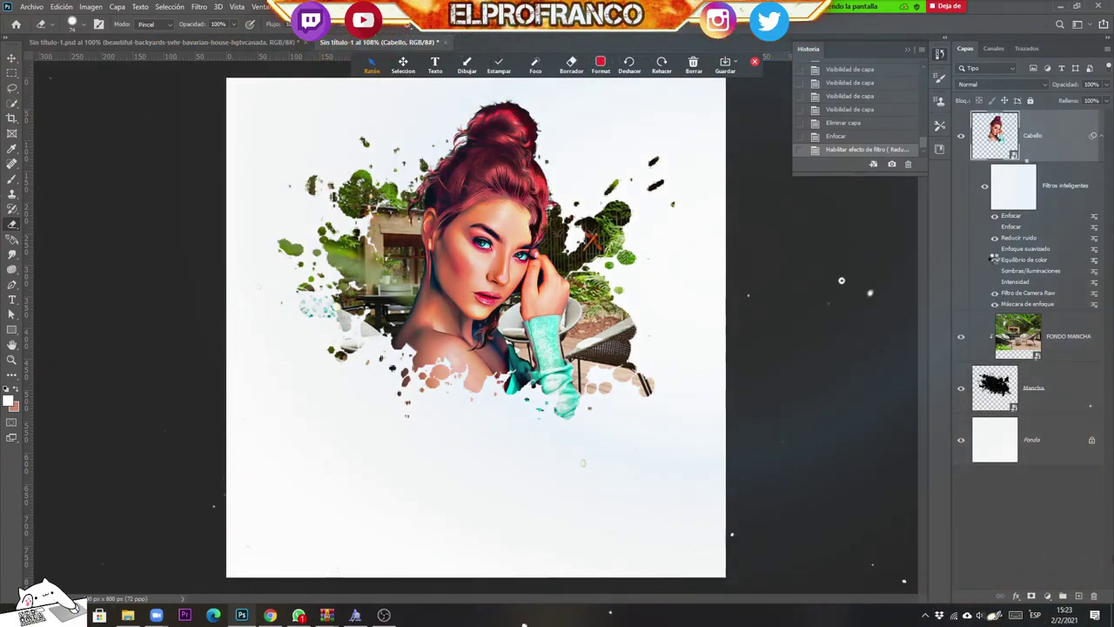
pyautogui.click(995, 260)
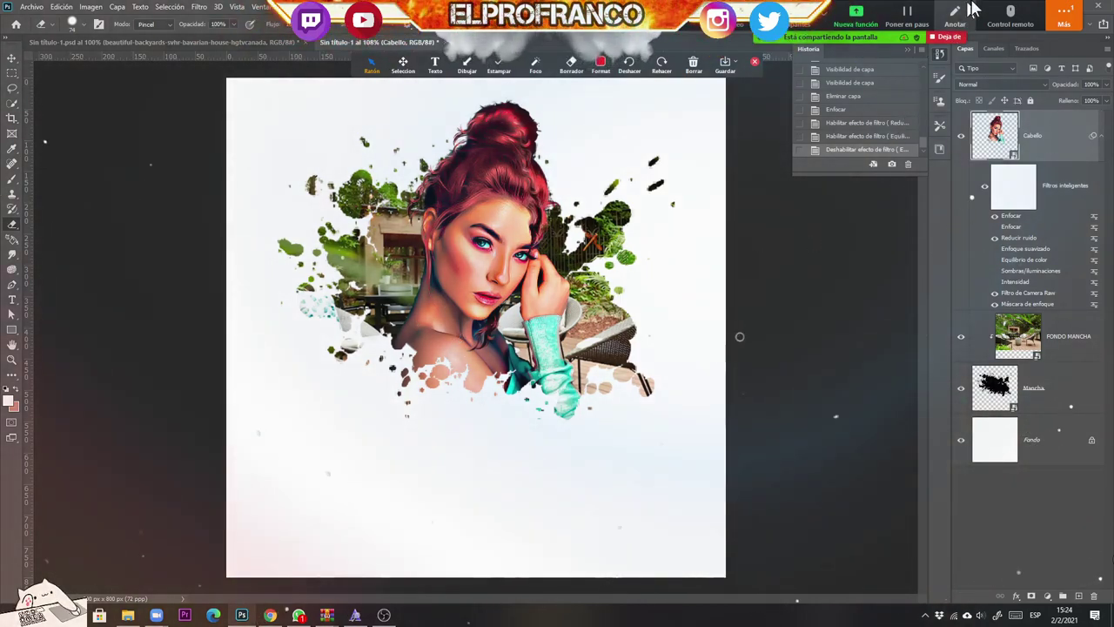
# Step: Open the Zoom meeting chat, read the students' 'listo' and 'Siga profe' replies, and close it
pyautogui.click(1063, 16)
pyautogui.click(1048, 38)
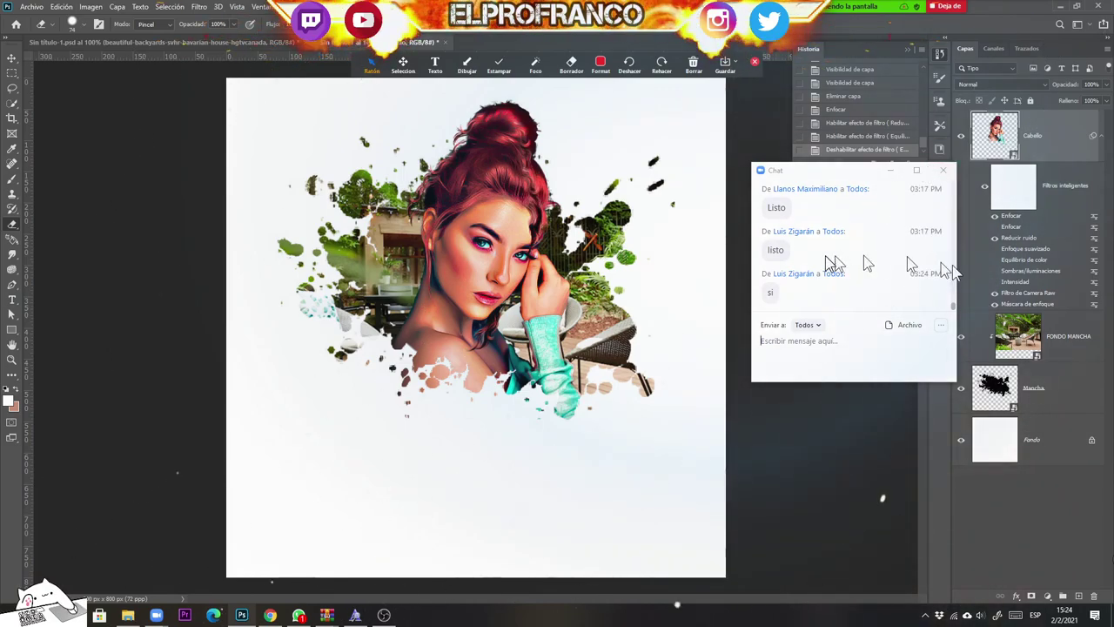
pyautogui.scroll(1, 829, 255)
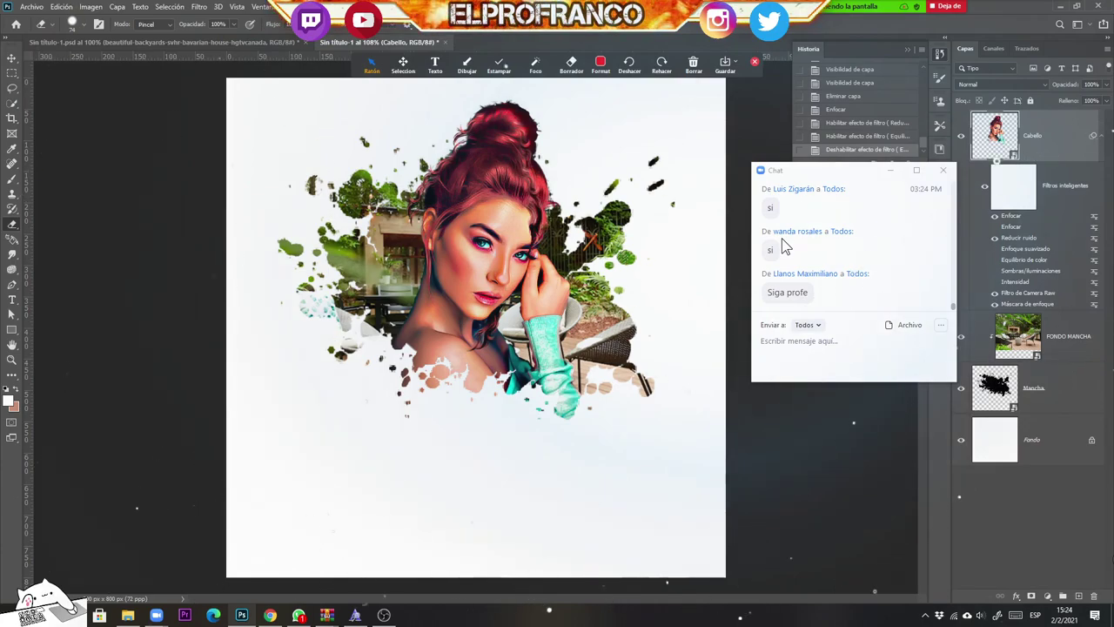
pyautogui.click(889, 169)
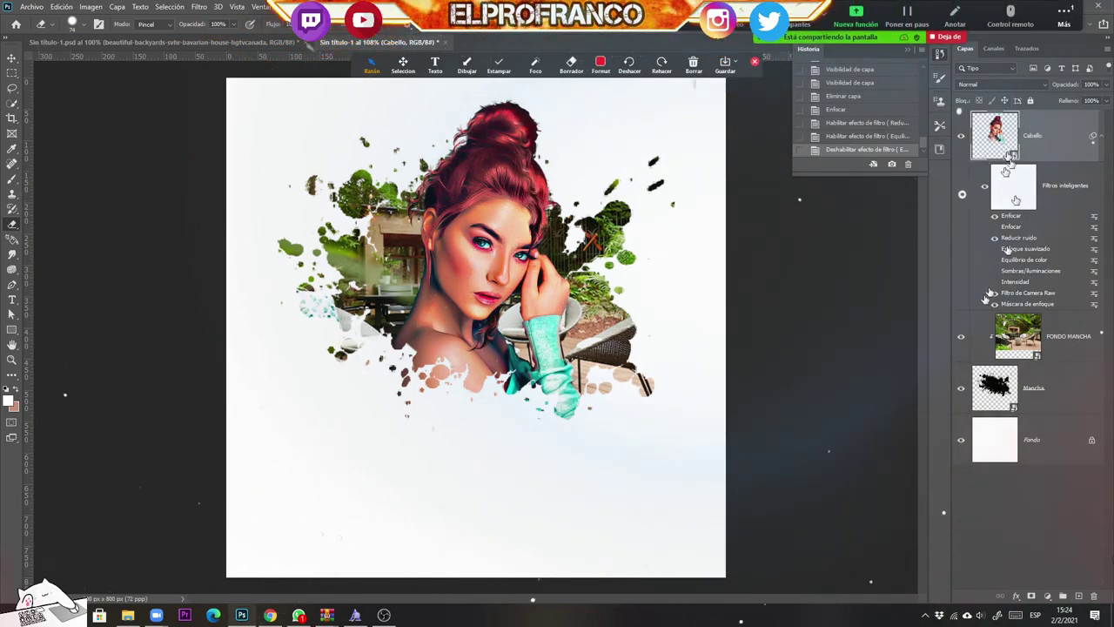
# Step: Glance at the finished flyer, then select the Cabello, FONDO MANCHA and Mancha layers in the working document
pyautogui.click(122, 41)
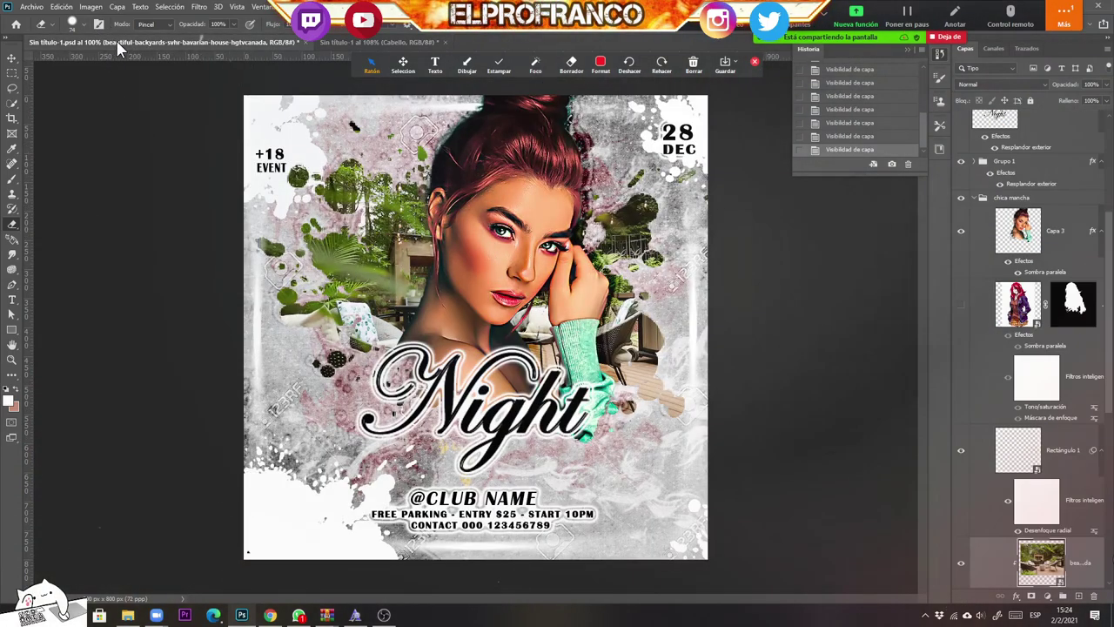
pyautogui.click(354, 41)
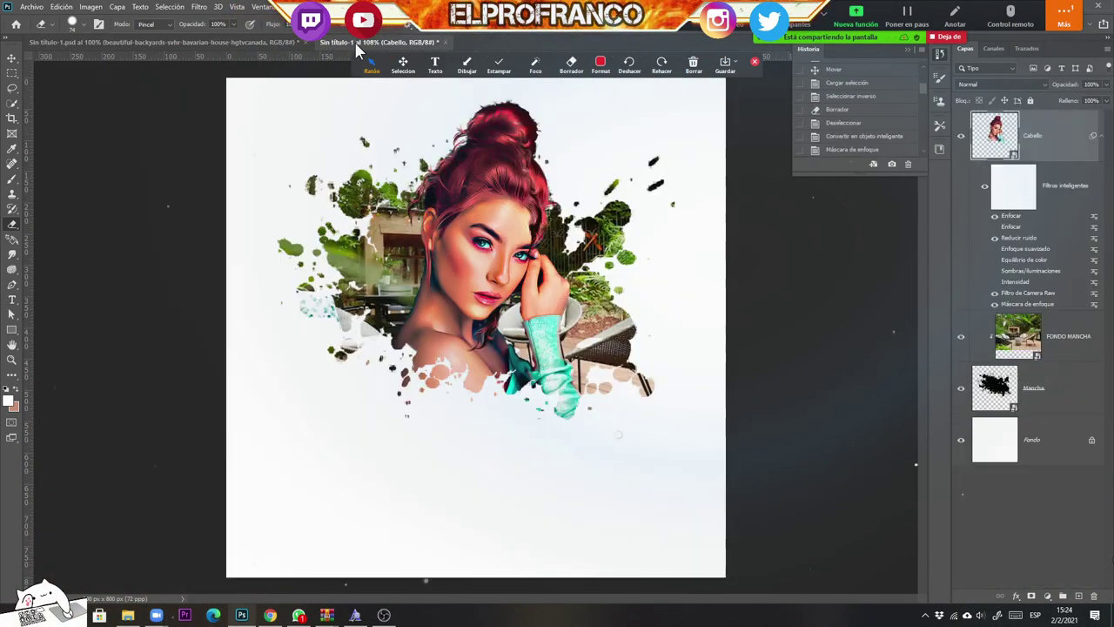
pyautogui.click(995, 388)
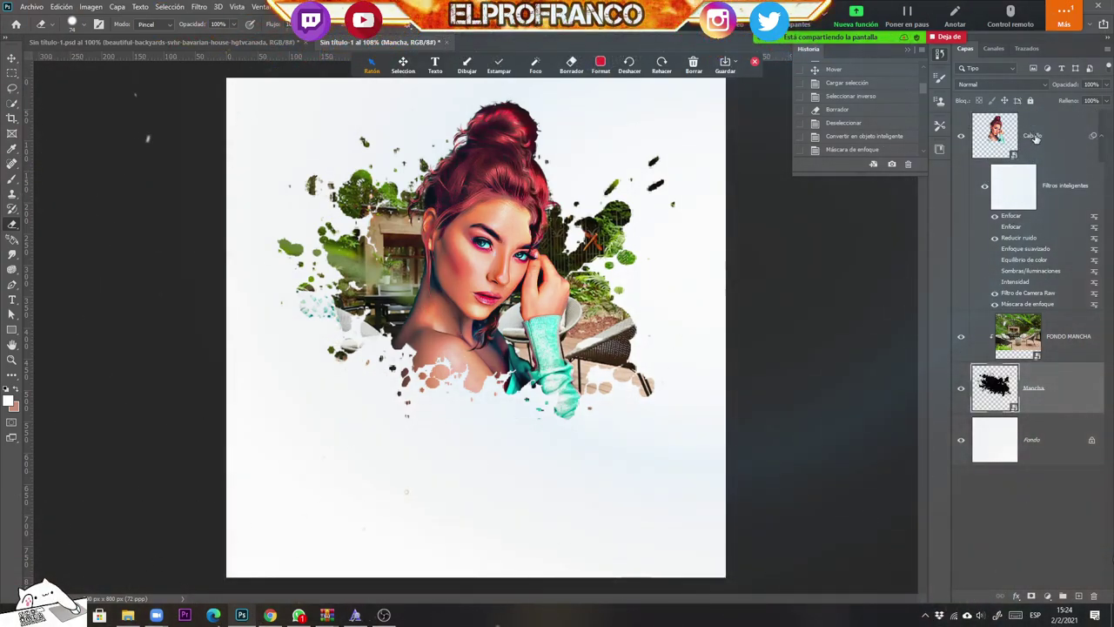
pyautogui.keyDown('shift'); pyautogui.click(1034, 137); pyautogui.keyUp('shift')
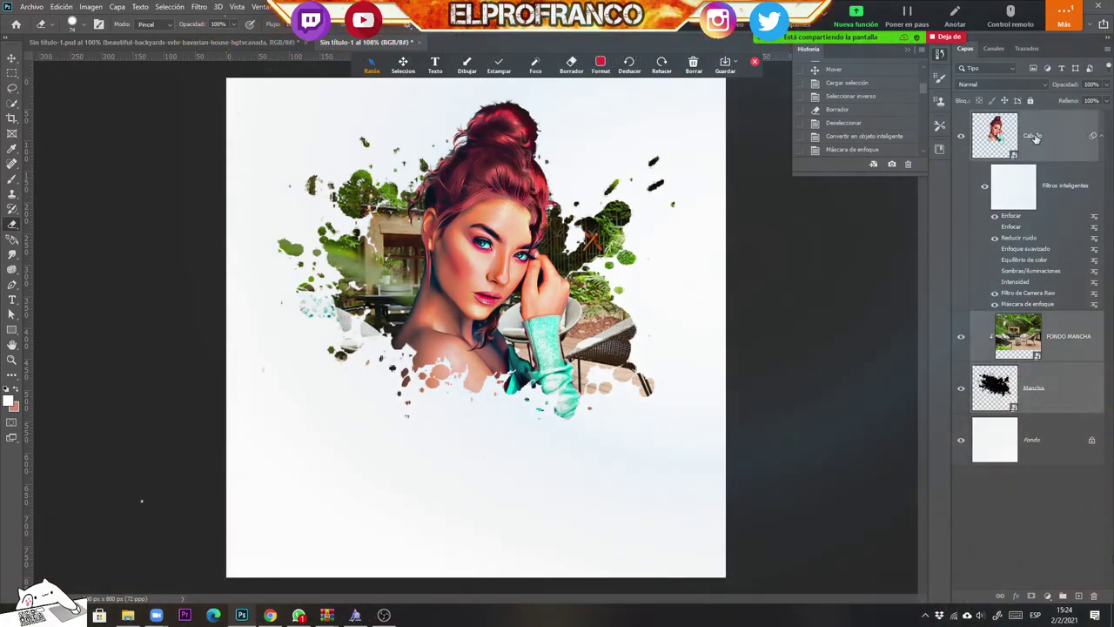
pyautogui.click(1077, 405)
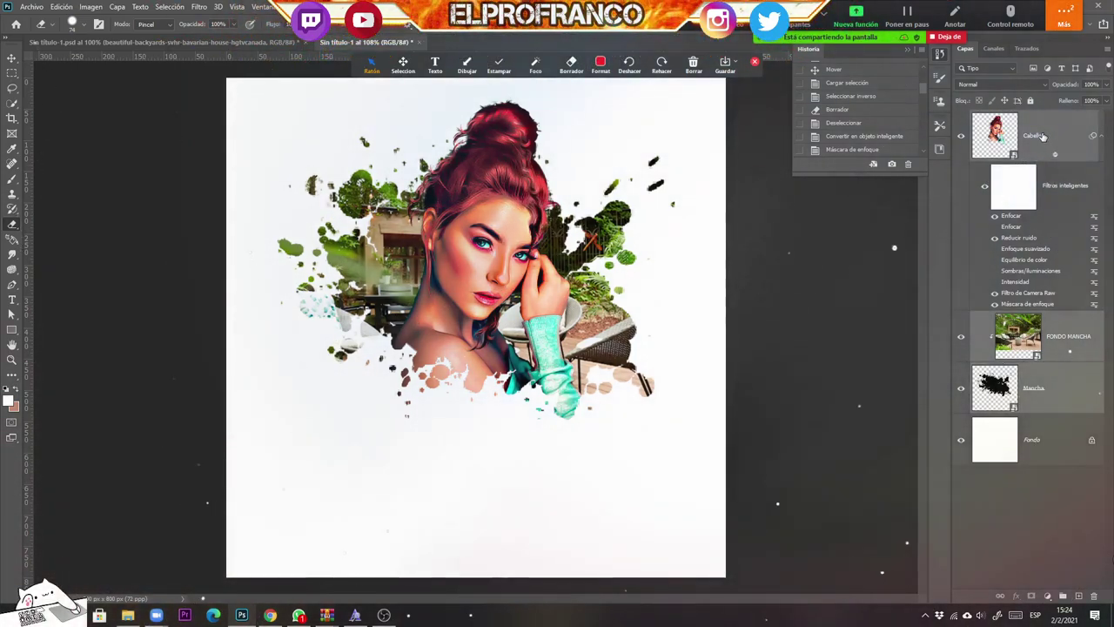
# Step: Draw a red arrow annotation over the shared screen and reopen the Zoom meeting chat
pyautogui.click(466, 68)
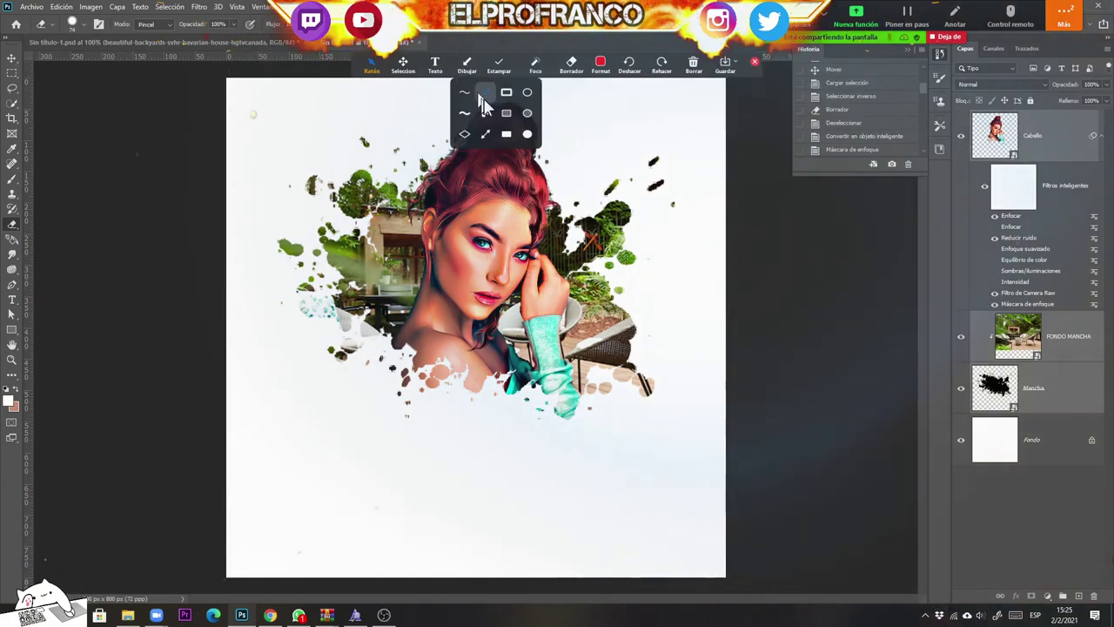
pyautogui.click(487, 113)
pyautogui.moveTo(1027, 553); pyautogui.dragTo(1044, 579)
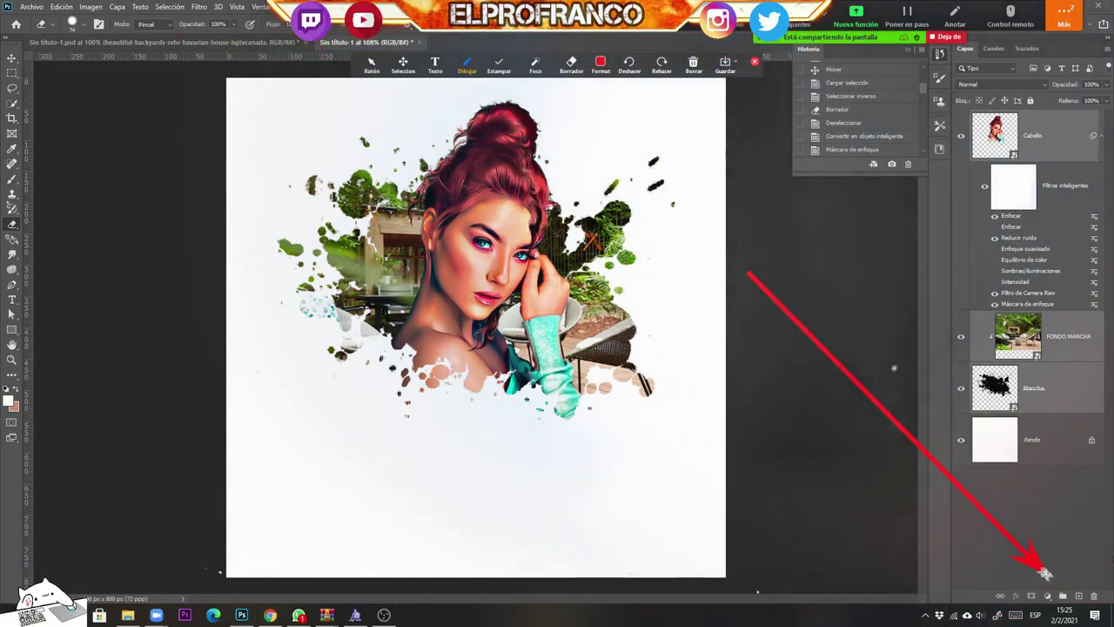
pyautogui.click(1053, 14)
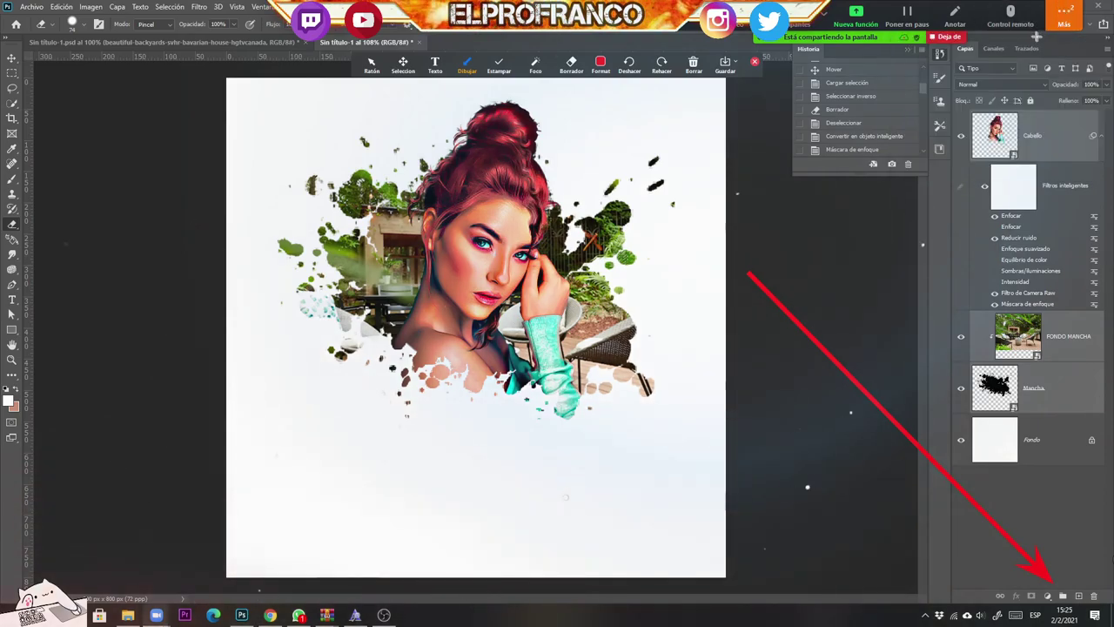
pyautogui.click(1046, 42)
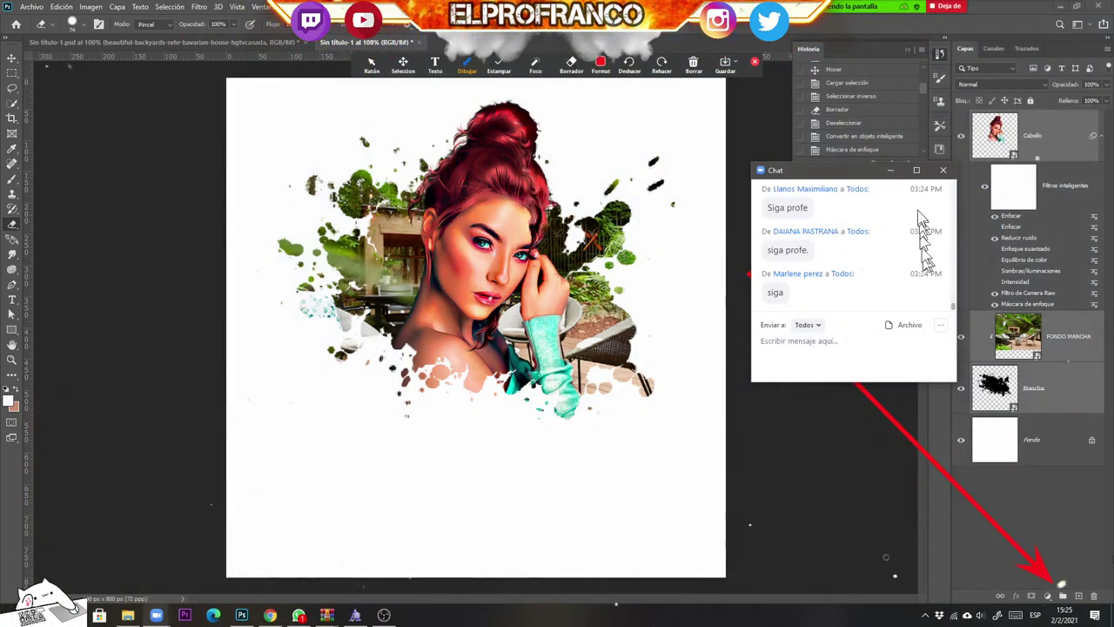
# Step: Close the chat, group the selected layers into a new folder named chica mancha, and erase the arrow annotations
pyautogui.click(895, 172)
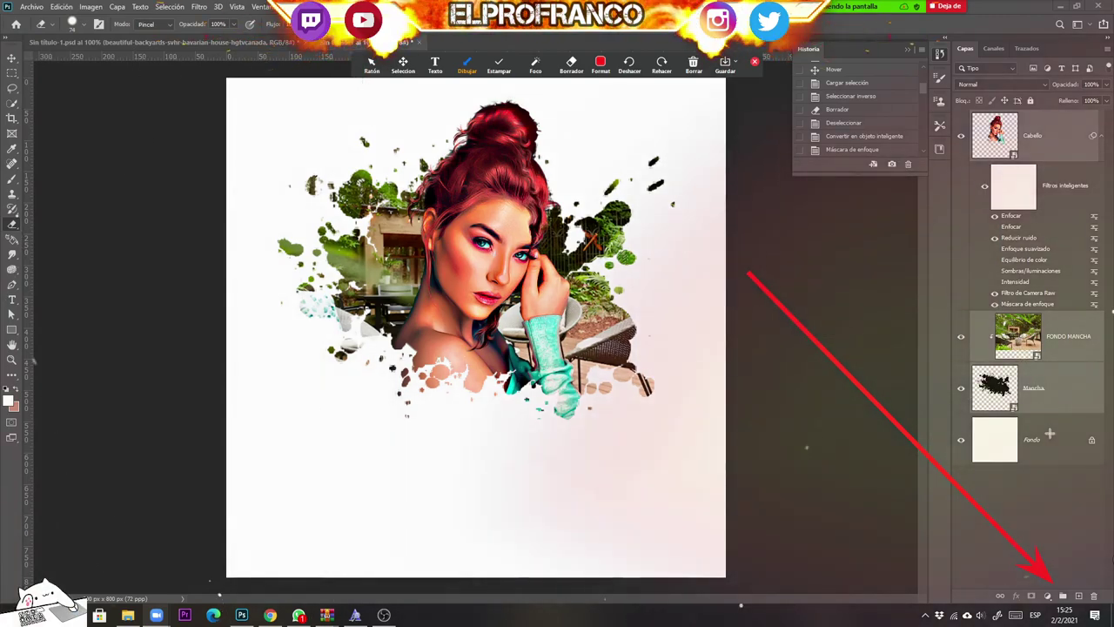
pyautogui.click(372, 65)
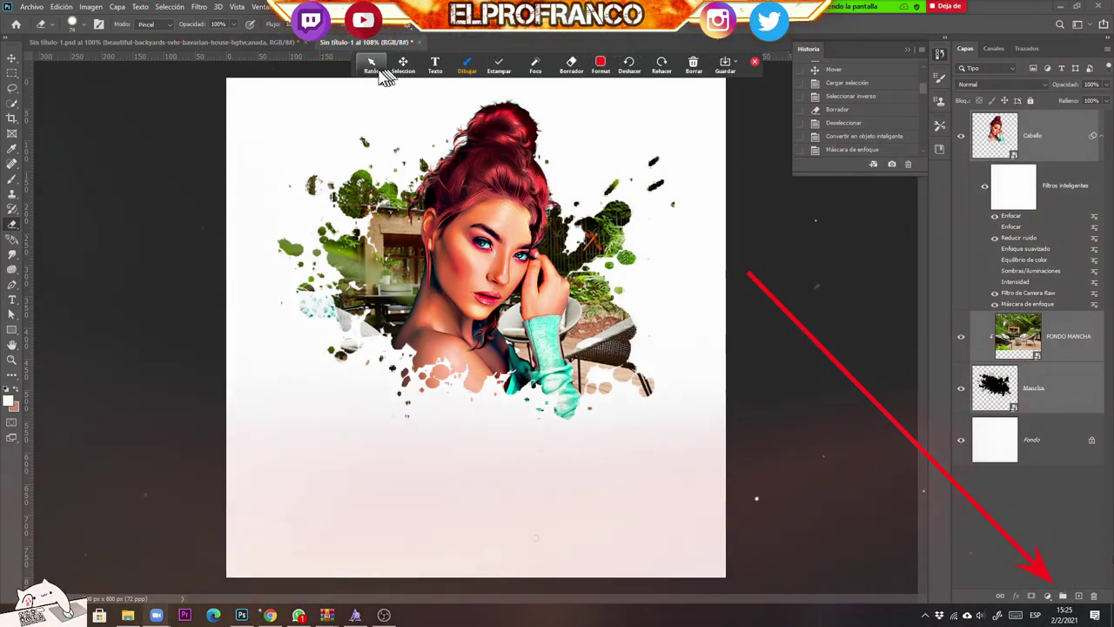
pyautogui.click(1062, 599)
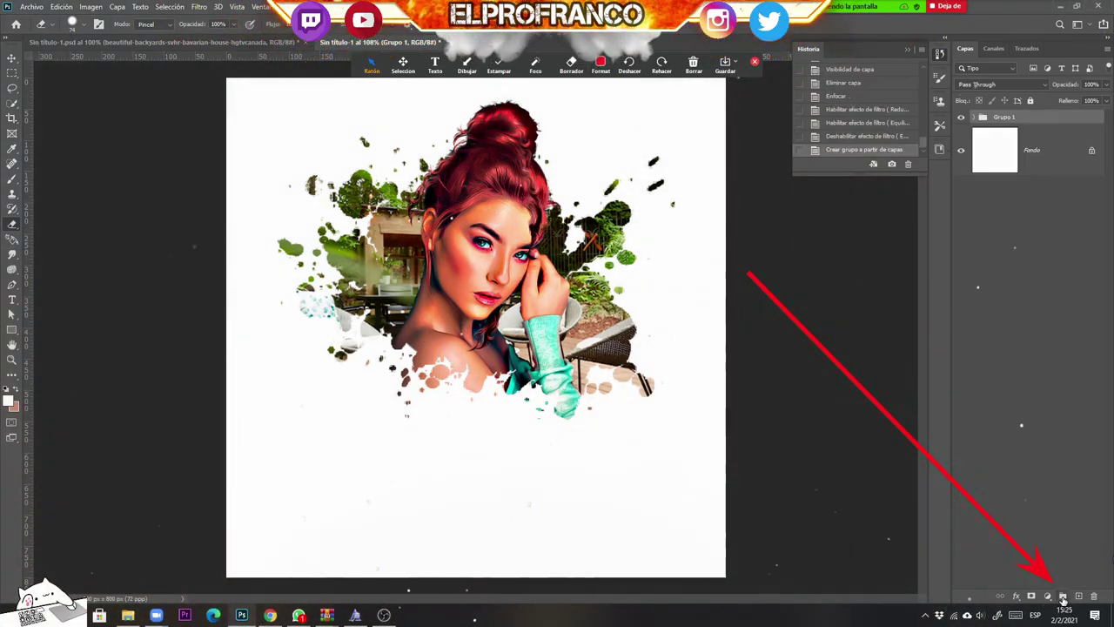
pyautogui.click(694, 63)
pyautogui.click(699, 86)
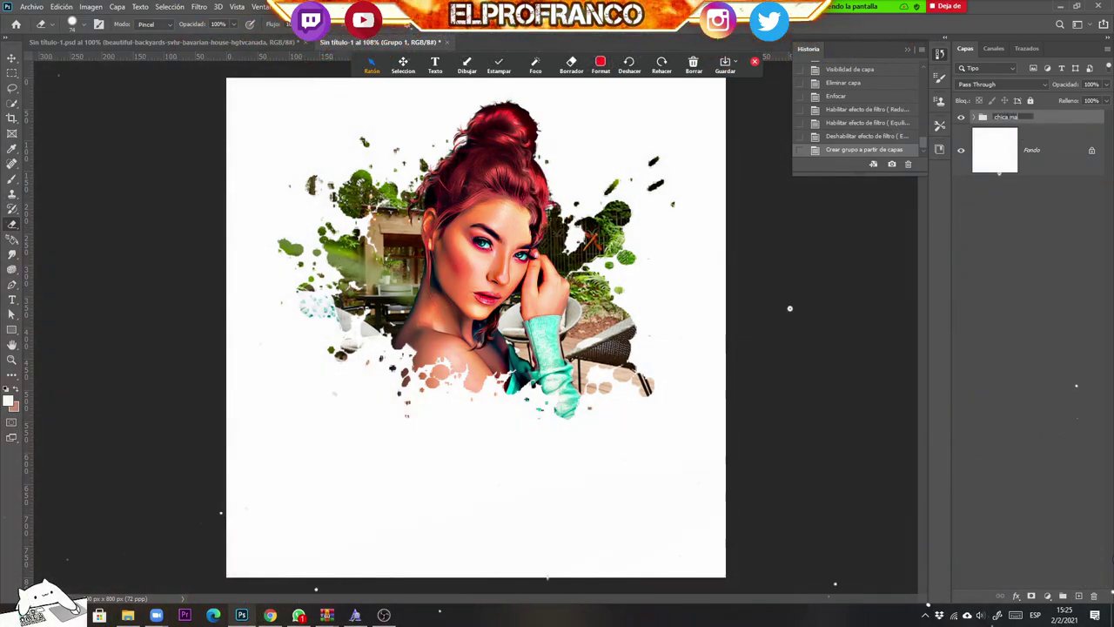
pyautogui.write('ncha')
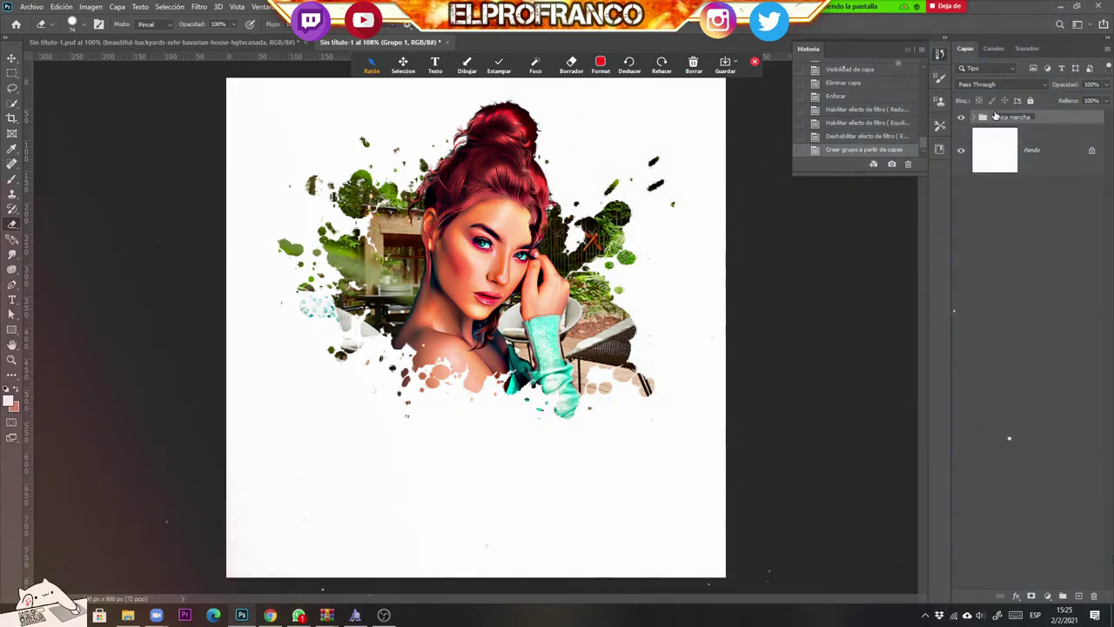
pyautogui.click(973, 269)
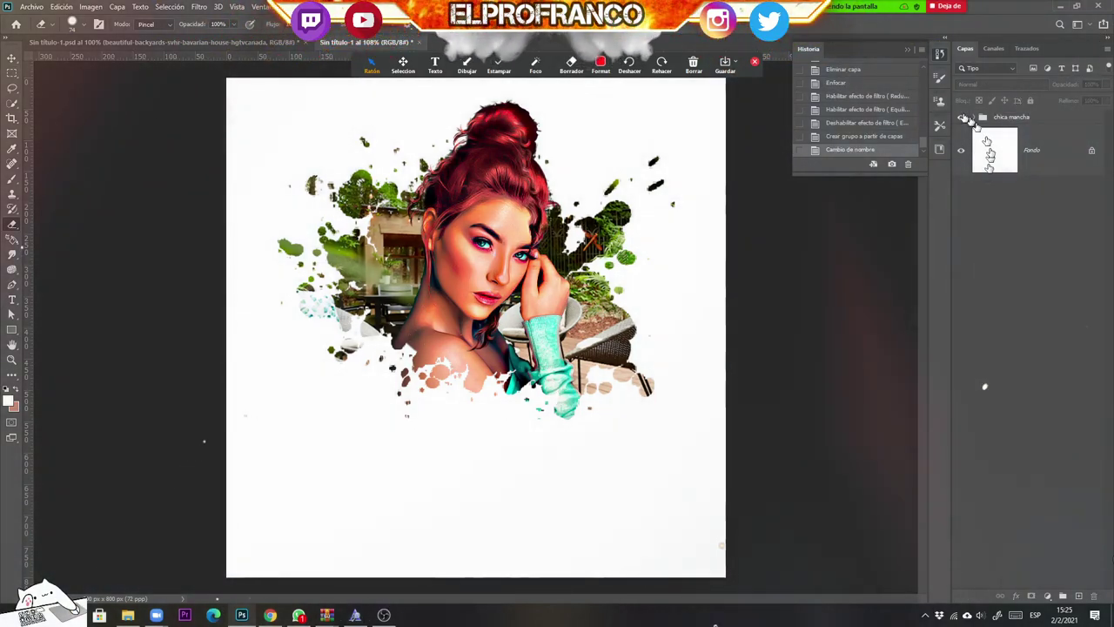
# Step: Try scaling the group with Free Transform, undo it, and rename the group CHICA MANCHA
pyautogui.moveTo(988, 144); pyautogui.dragTo(1009, 118)
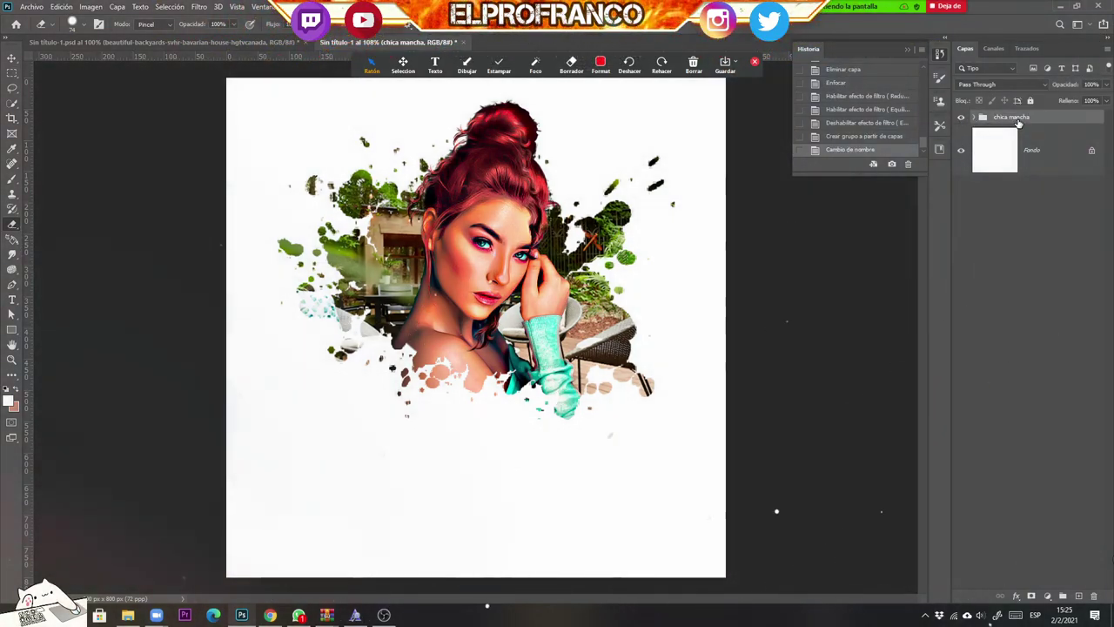
pyautogui.hotkey('ctrl', 't')
pyautogui.click(564, 247)
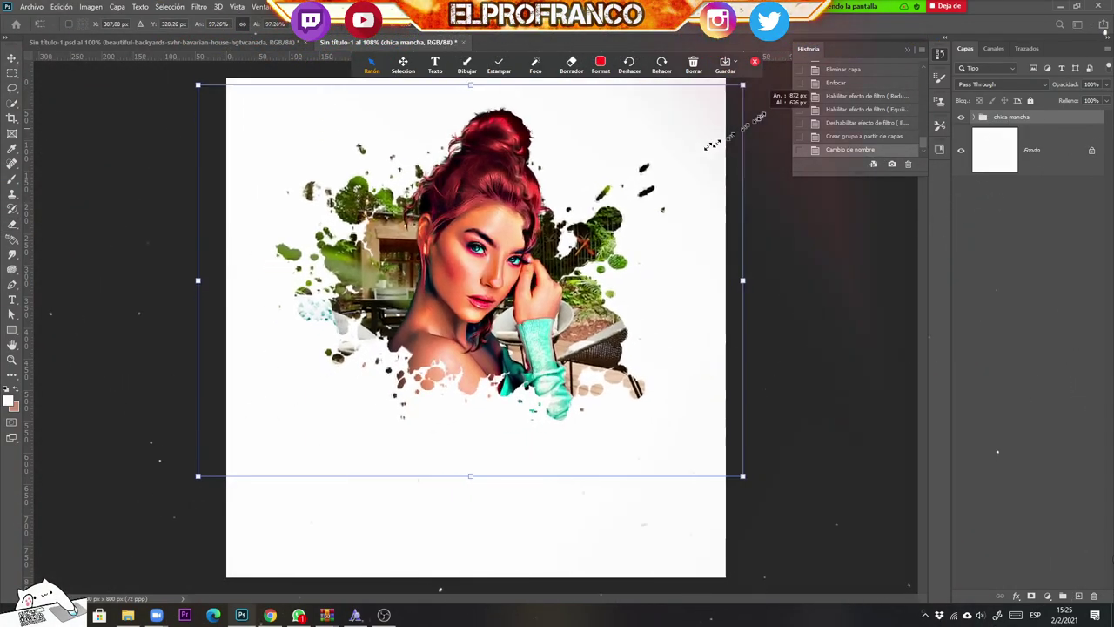
pyautogui.moveTo(757, 88); pyautogui.dragTo(729, 139)
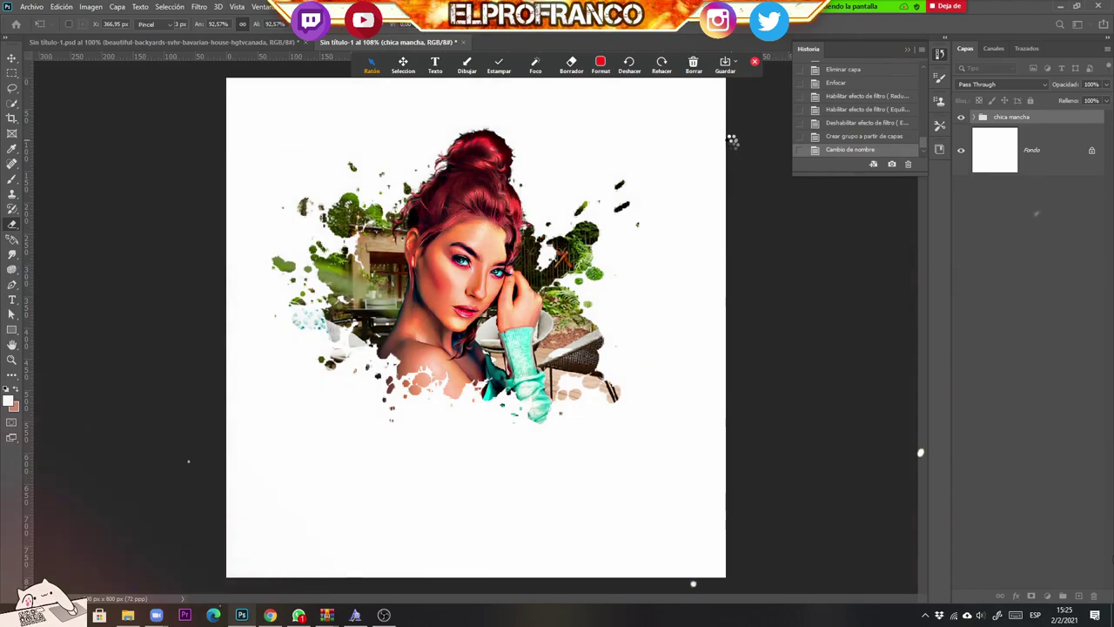
pyautogui.press('Return')
pyautogui.hotkey('ctrl', 'z')
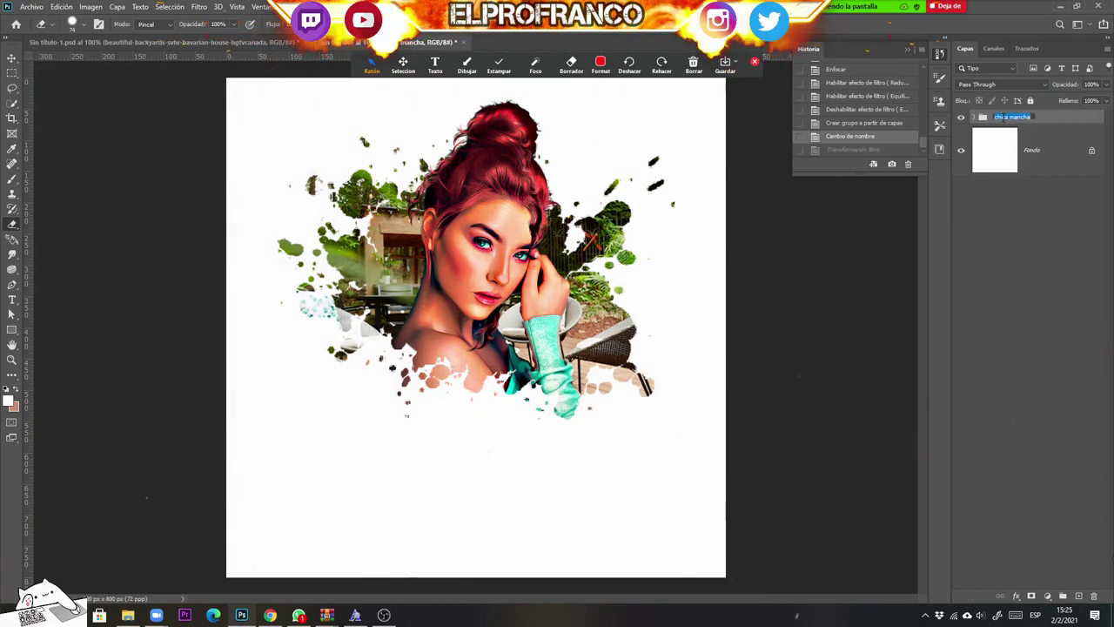
pyautogui.write('chic')
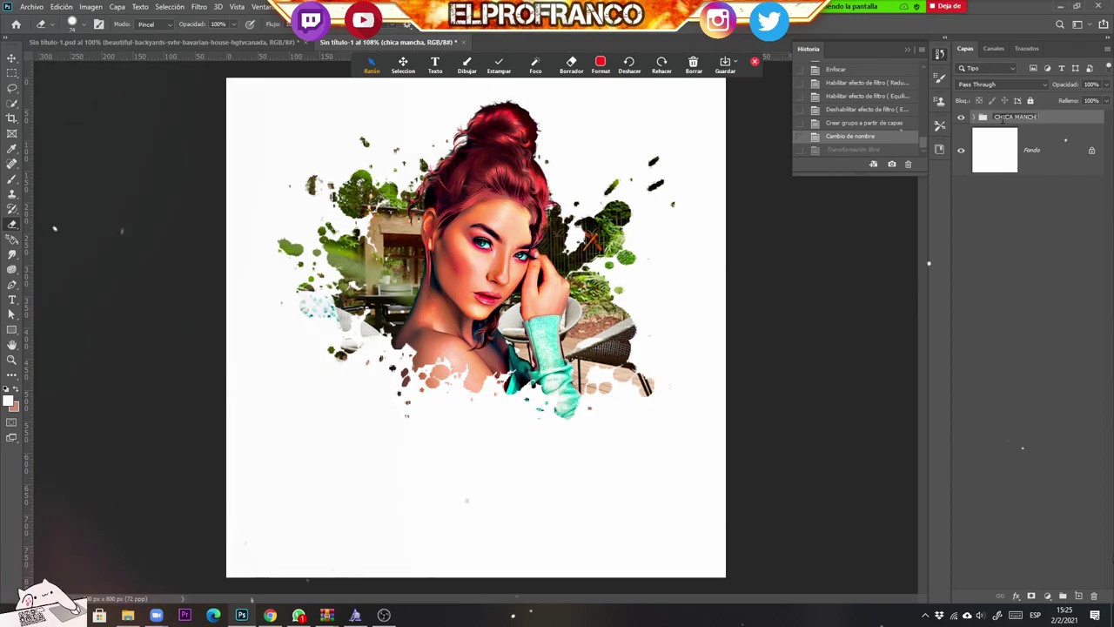
pyautogui.click(1049, 206)
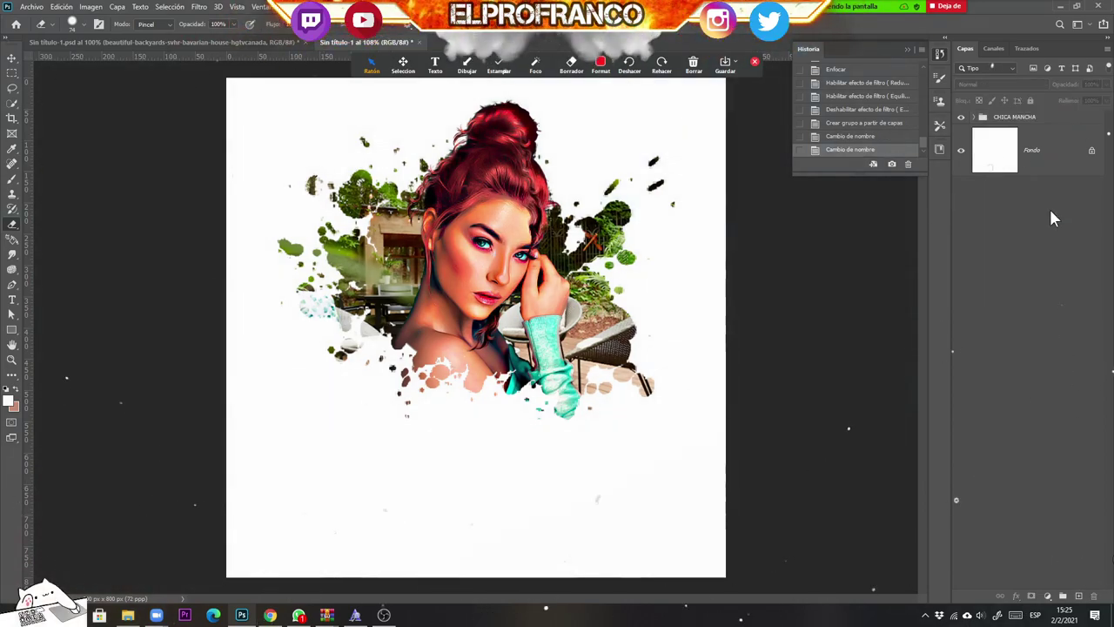
pyautogui.moveTo(958, 13)
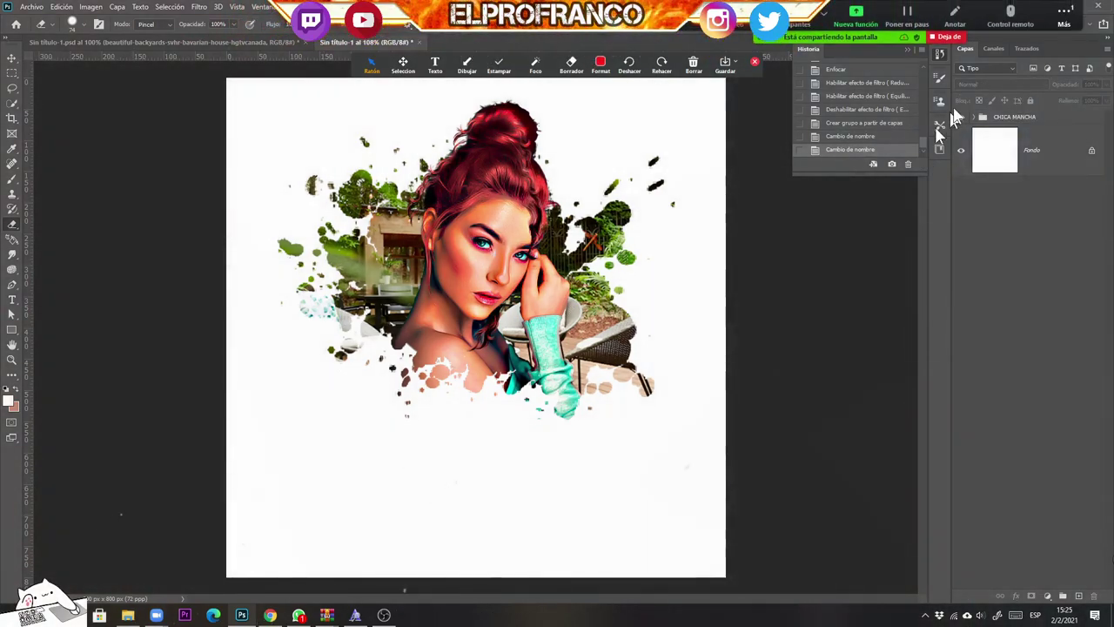
pyautogui.click(1064, 16)
pyautogui.click(1007, 43)
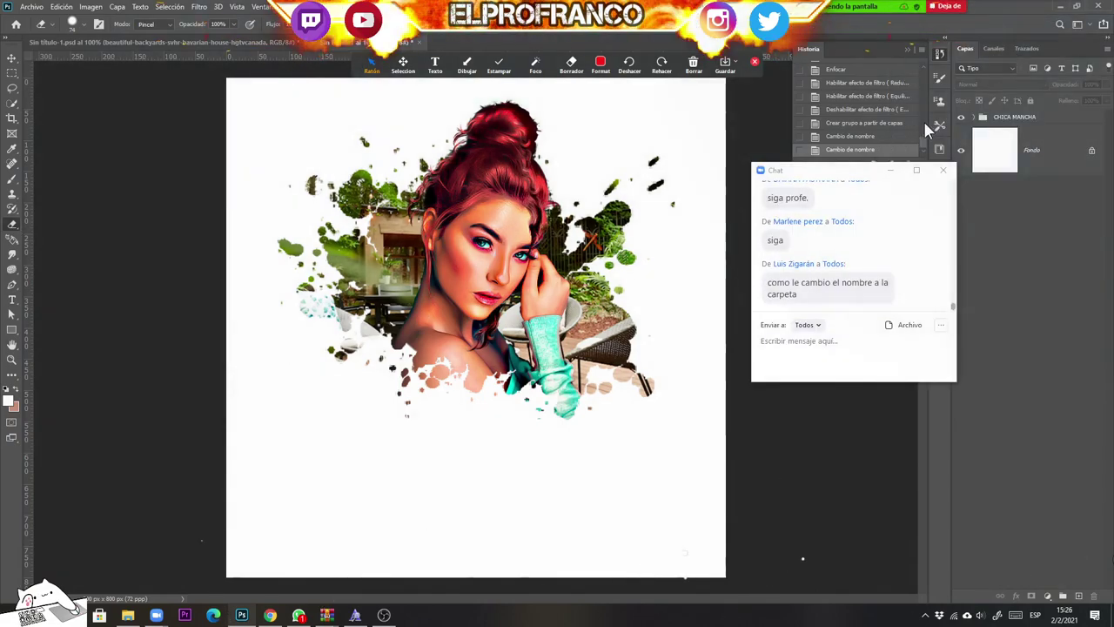
pyautogui.click(887, 169)
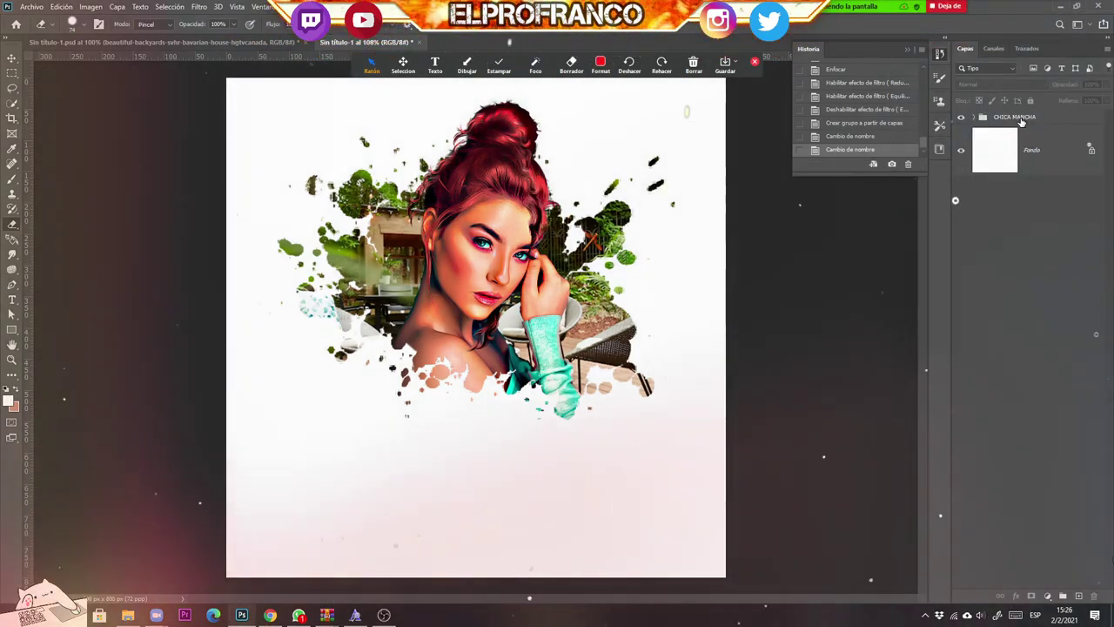
pyautogui.doubleClick(1015, 116)
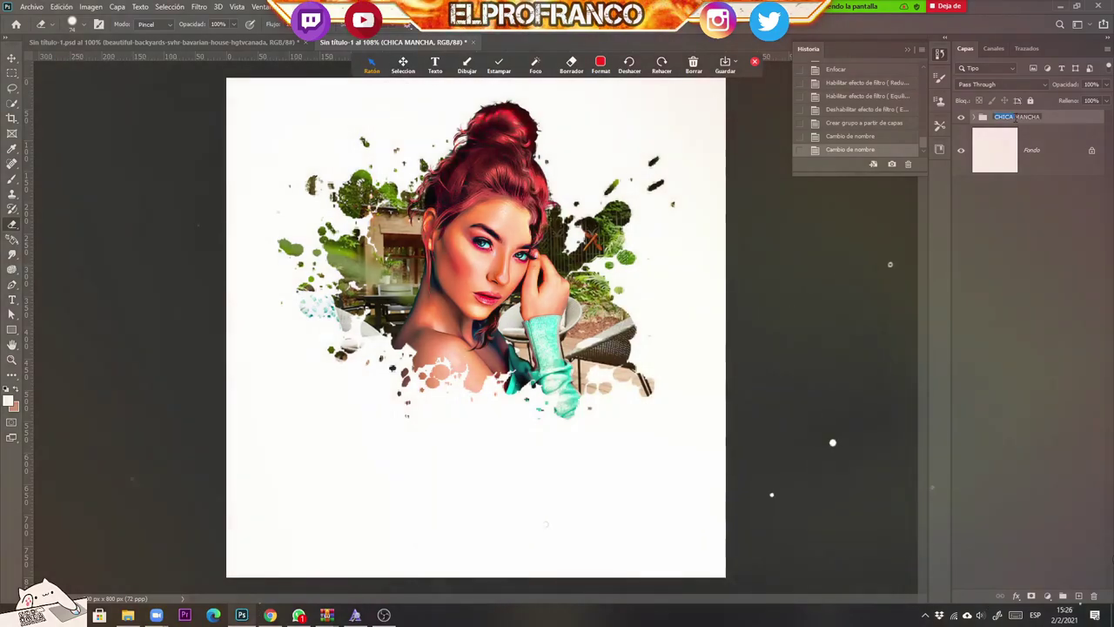
pyautogui.click(1029, 251)
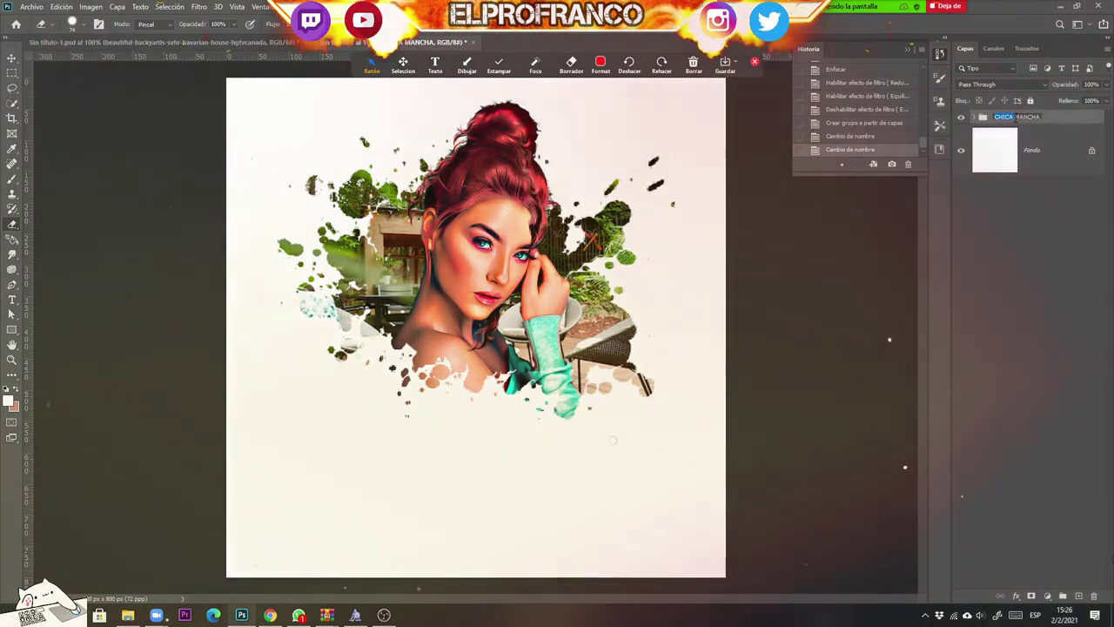
pyautogui.click(1025, 119)
pyautogui.rightClick(1025, 122)
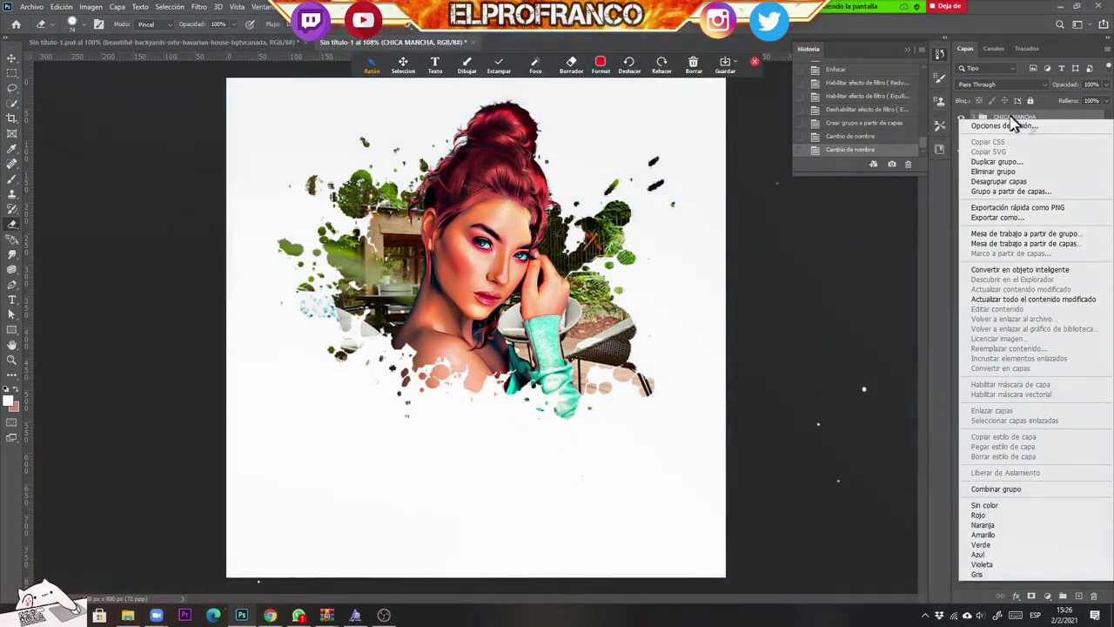
pyautogui.click(1010, 120)
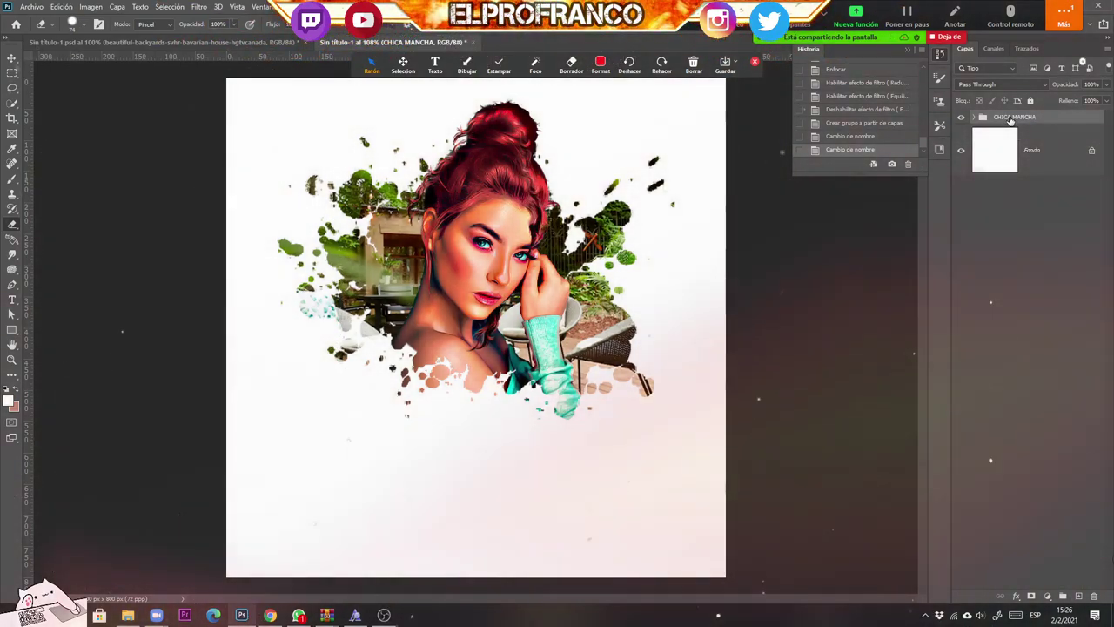
pyautogui.click(1063, 18)
pyautogui.click(1010, 41)
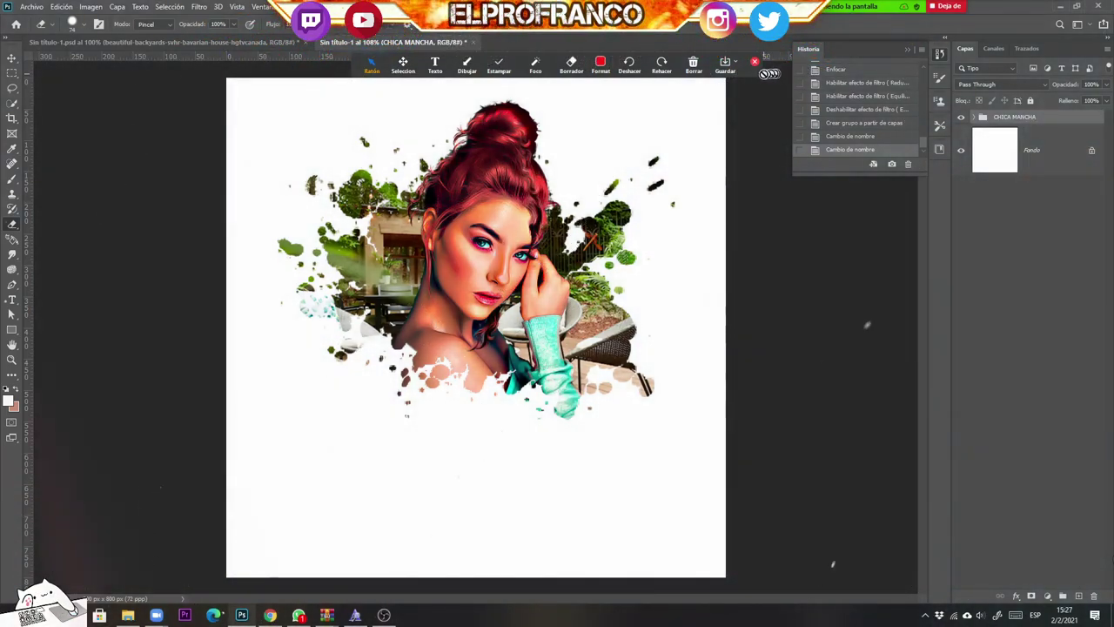
pyautogui.moveTo(750, 76); pyautogui.dragTo(983, 52)
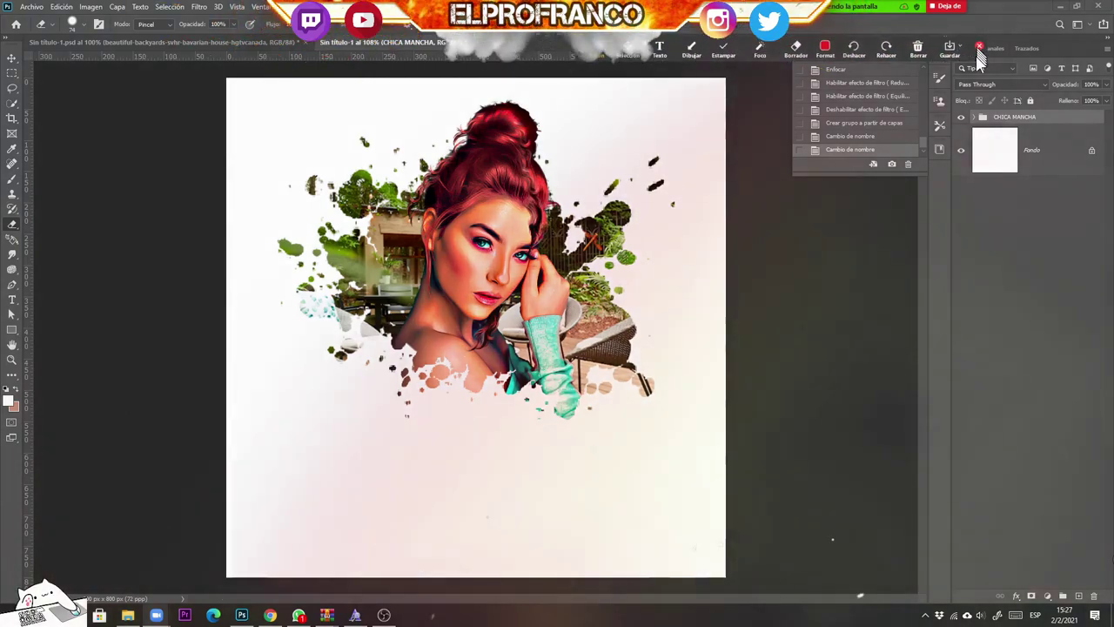
pyautogui.click(249, 42)
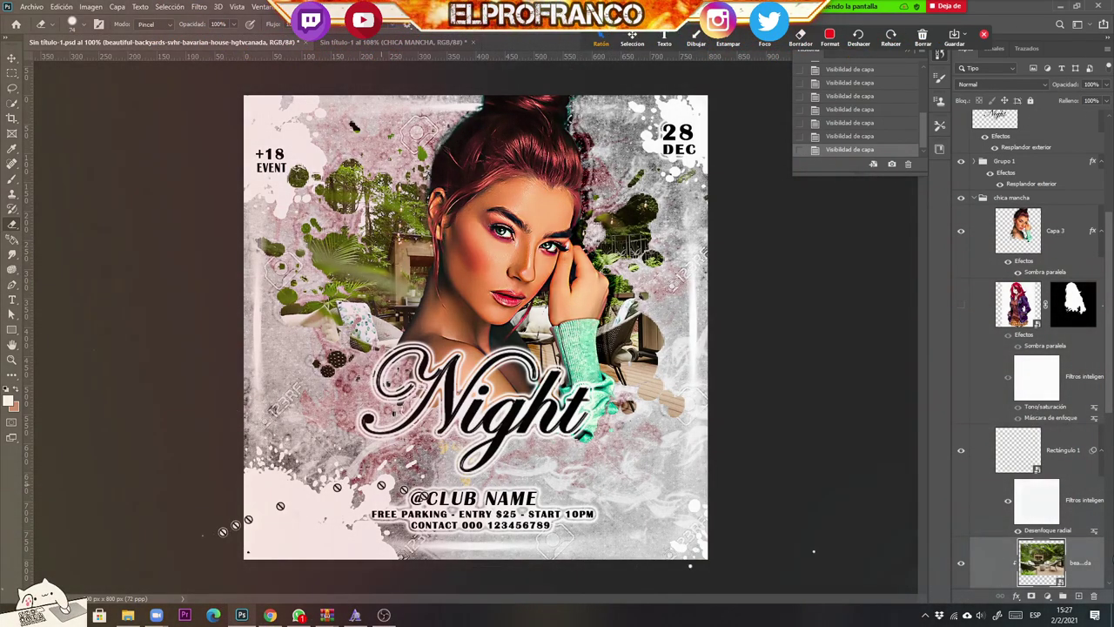
pyautogui.click(390, 43)
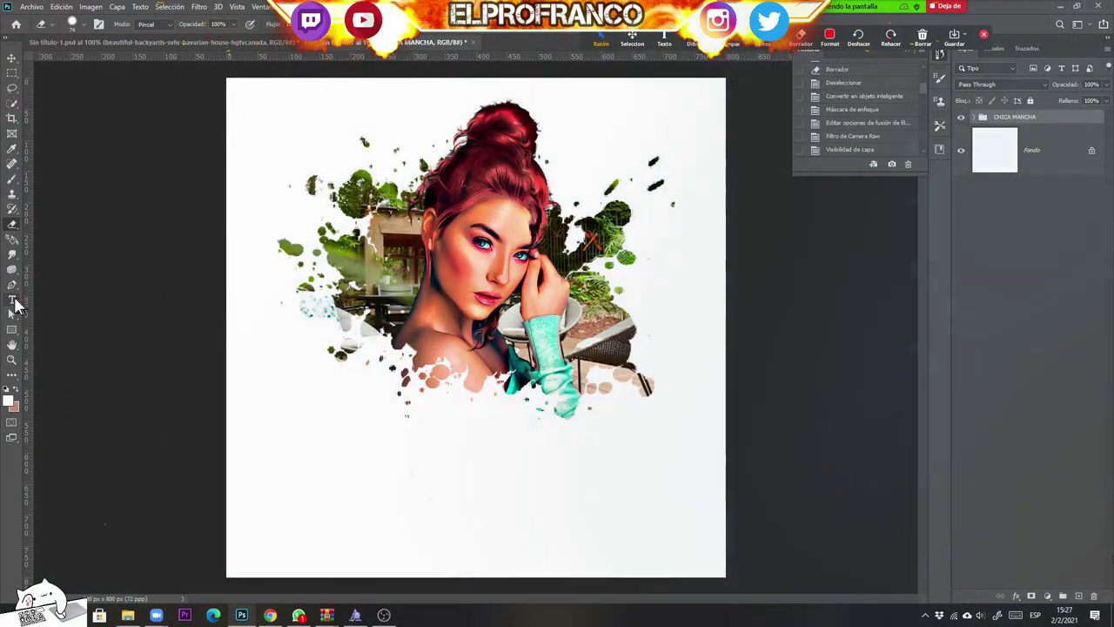
# Step: Start a Caramello Free text layer on the lower collage and set its colour to black 000000
pyautogui.click(12, 300)
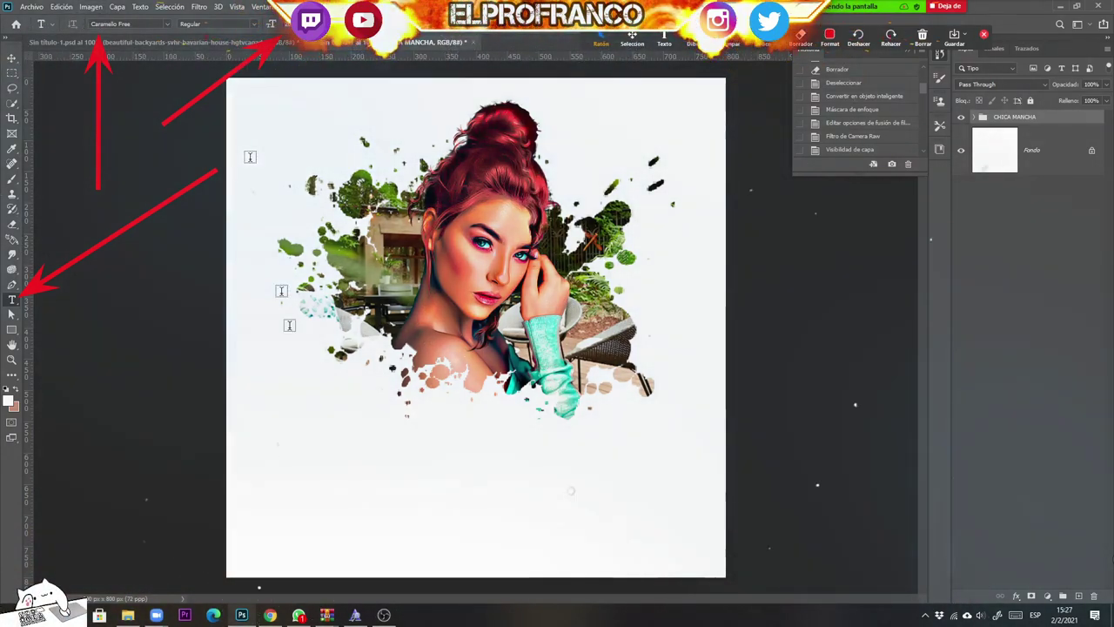
pyautogui.click(411, 431)
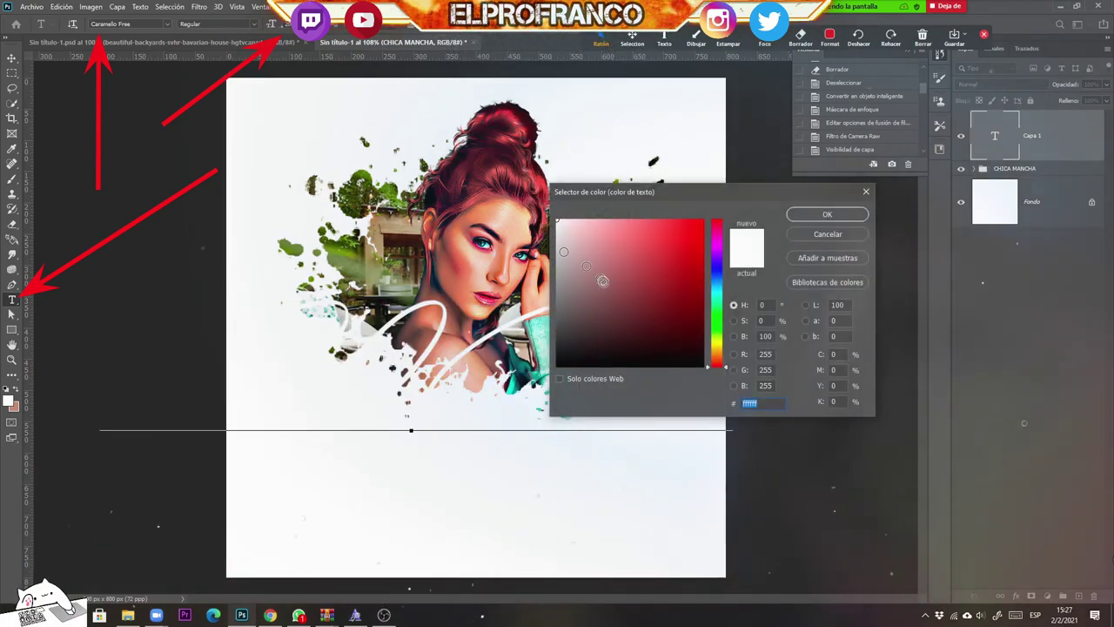
pyautogui.write('000000')
pyautogui.click(825, 214)
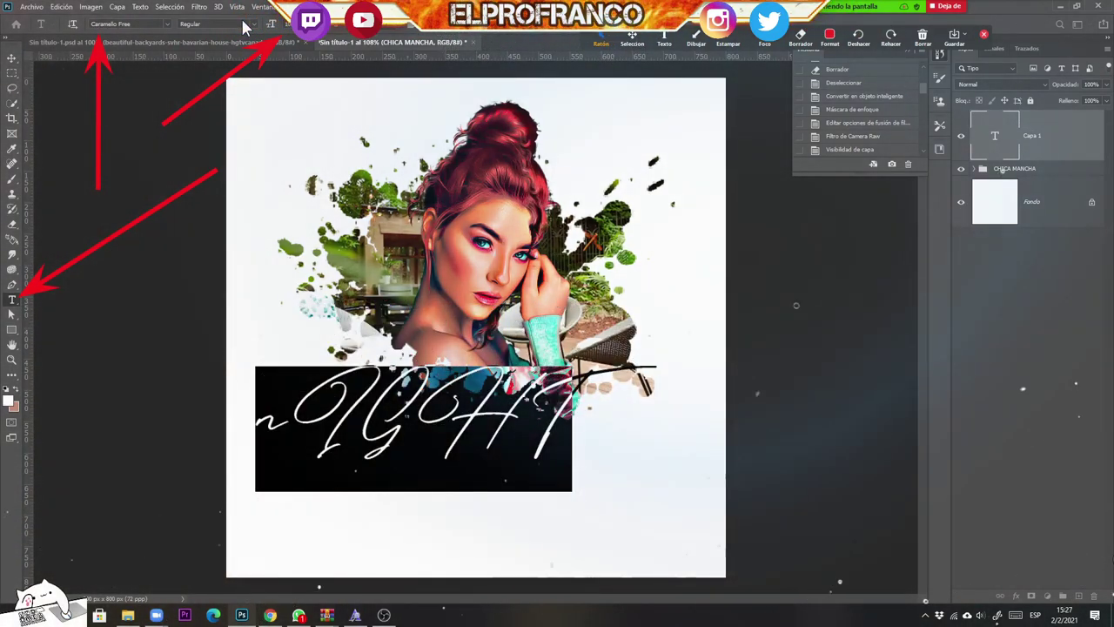
# Step: Nudge the text right and retype it as 'Night', committing the edit
pyautogui.click(12, 58)
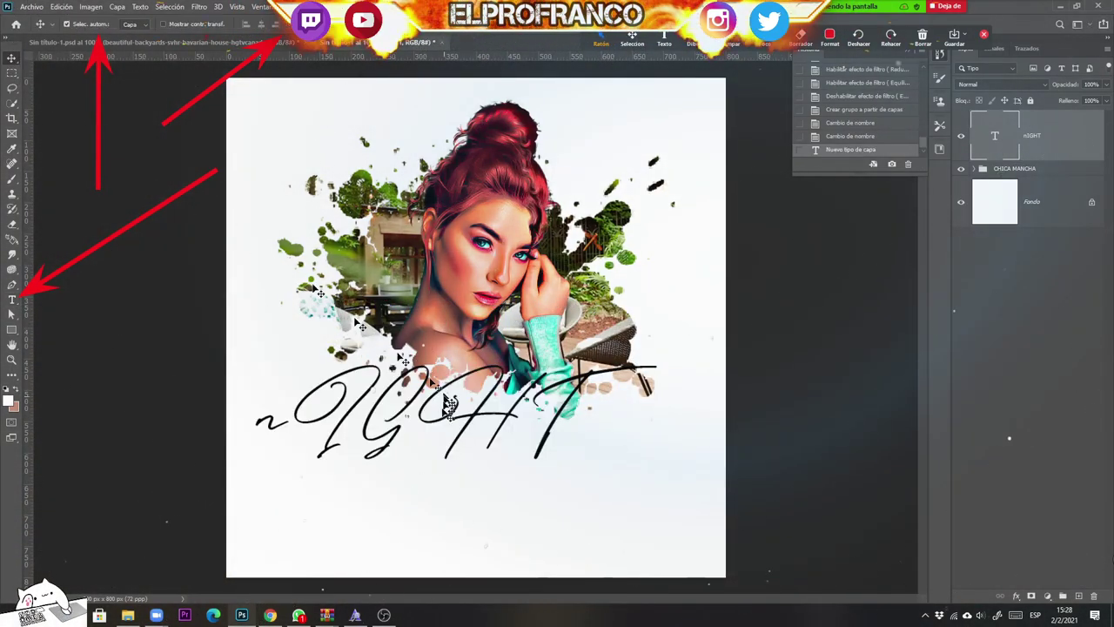
pyautogui.moveTo(470, 452); pyautogui.dragTo(512, 451)
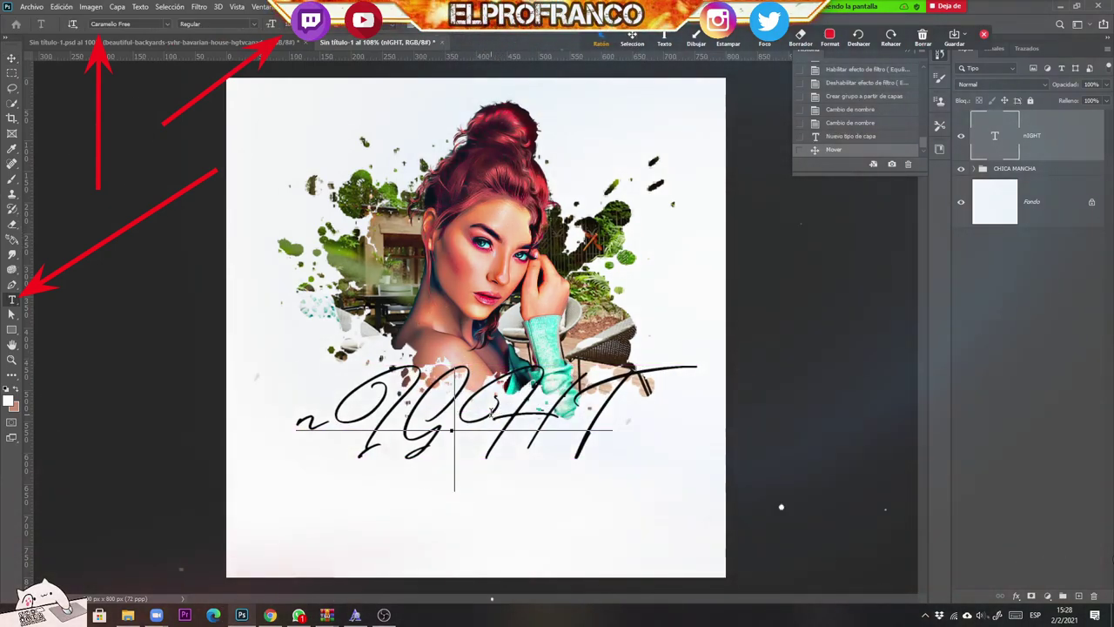
pyautogui.doubleClick(492, 414)
pyautogui.write('night')
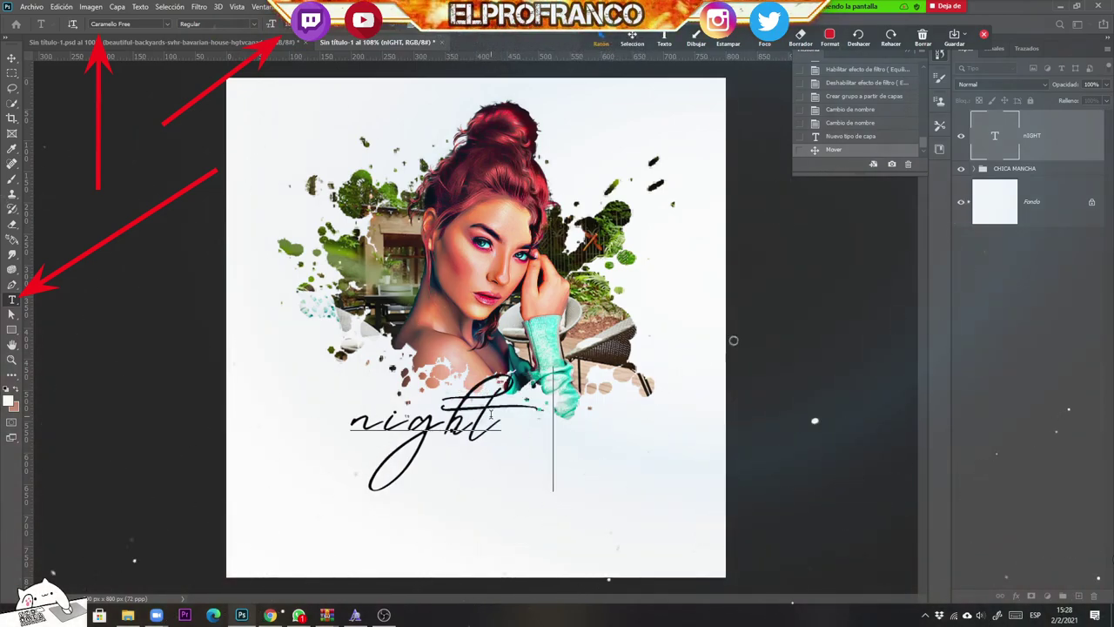
pyautogui.press('BackSpace')
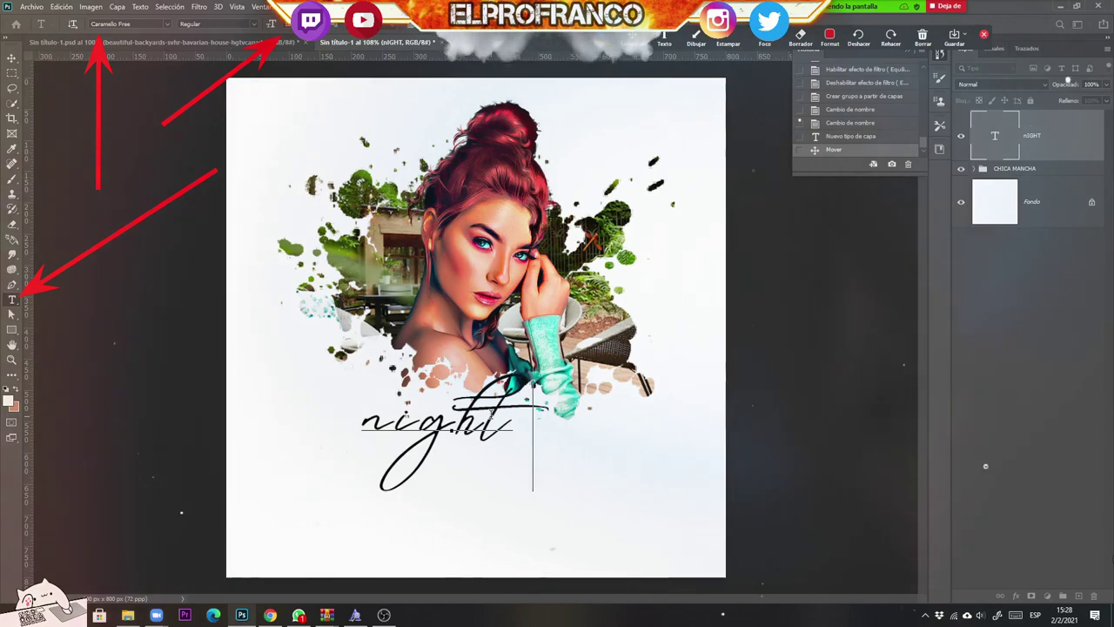
pyautogui.press('BackSpace')
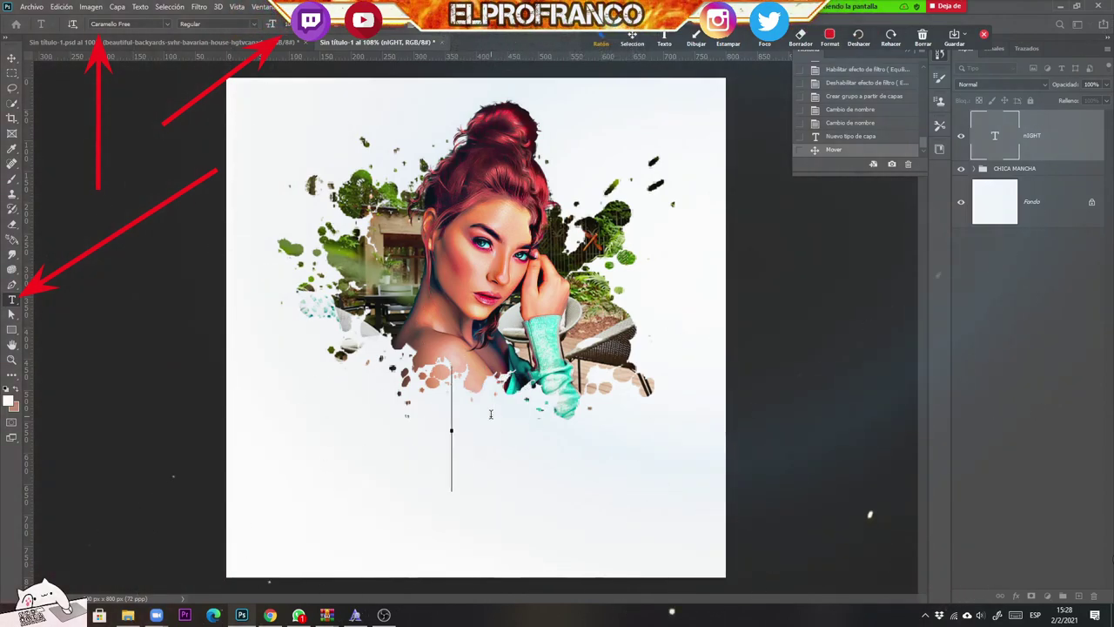
pyautogui.write('ni')
pyautogui.press('BackSpace')
pyautogui.press('BackSpace')
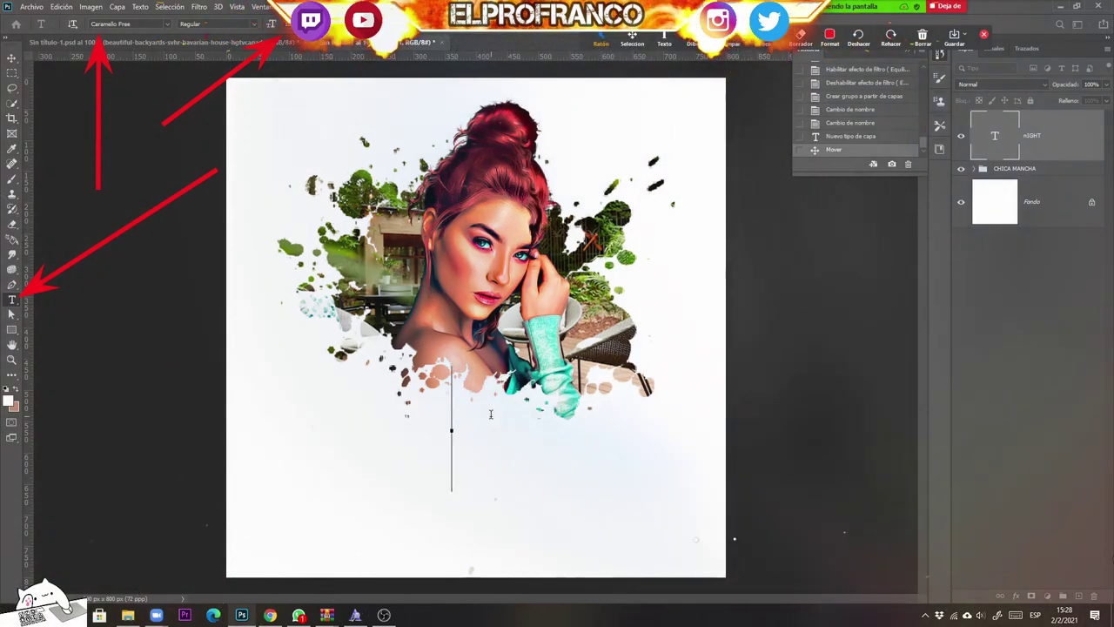
pyautogui.write('Ni')
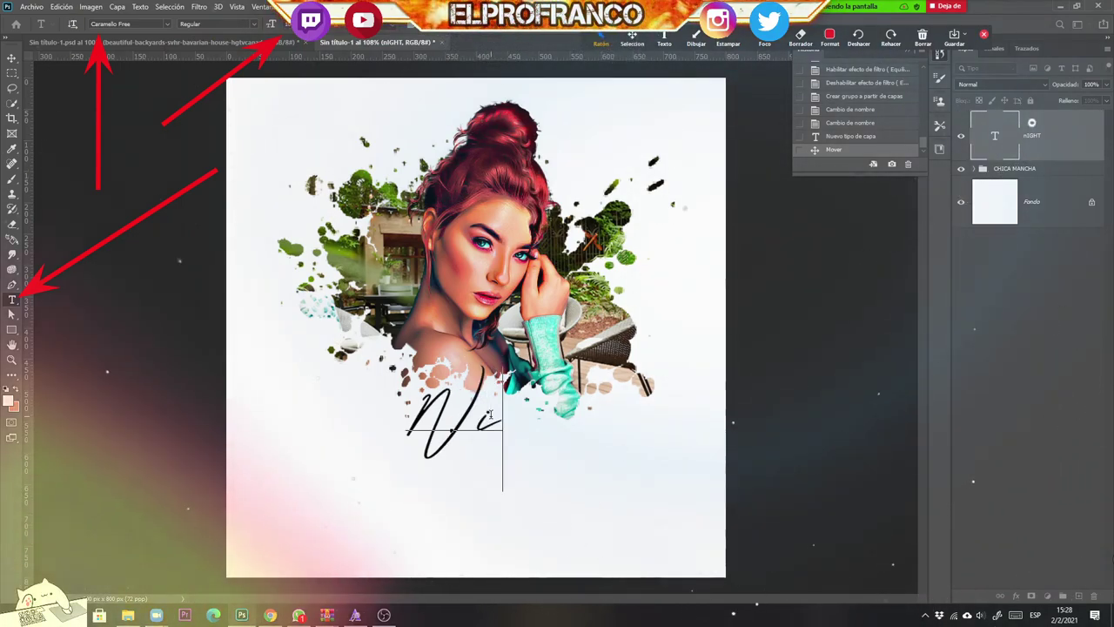
pyautogui.write(' ght')
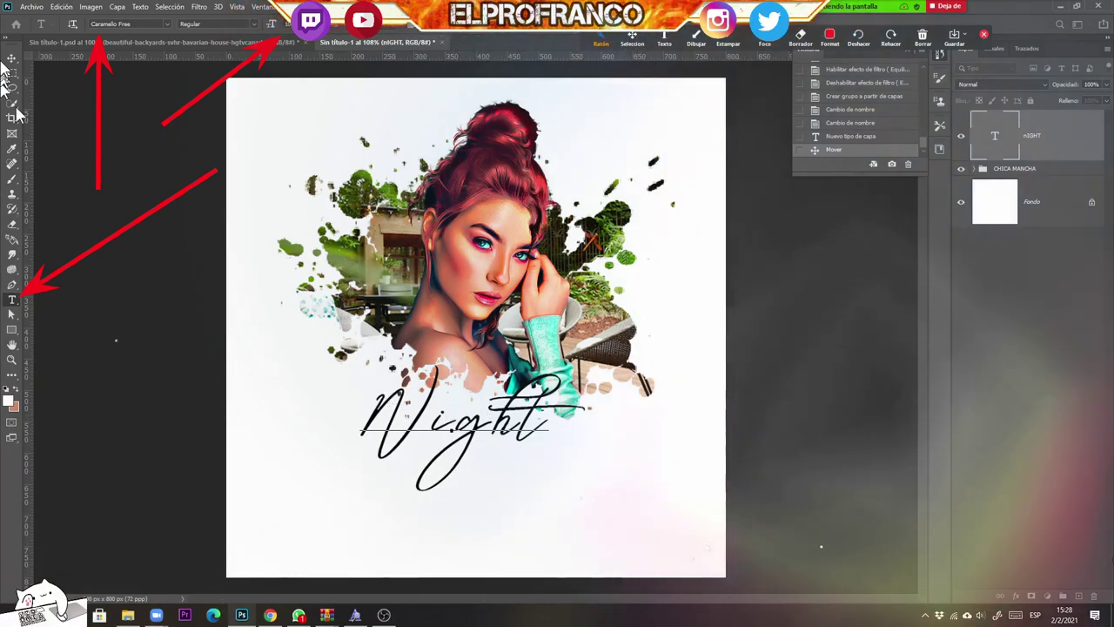
pyautogui.hotkey('ctrl', 'Return')
# Step: Move Night up beneath the face and draw a red arrow annotation toward the document name
pyautogui.moveTo(436, 439); pyautogui.dragTo(510, 411)
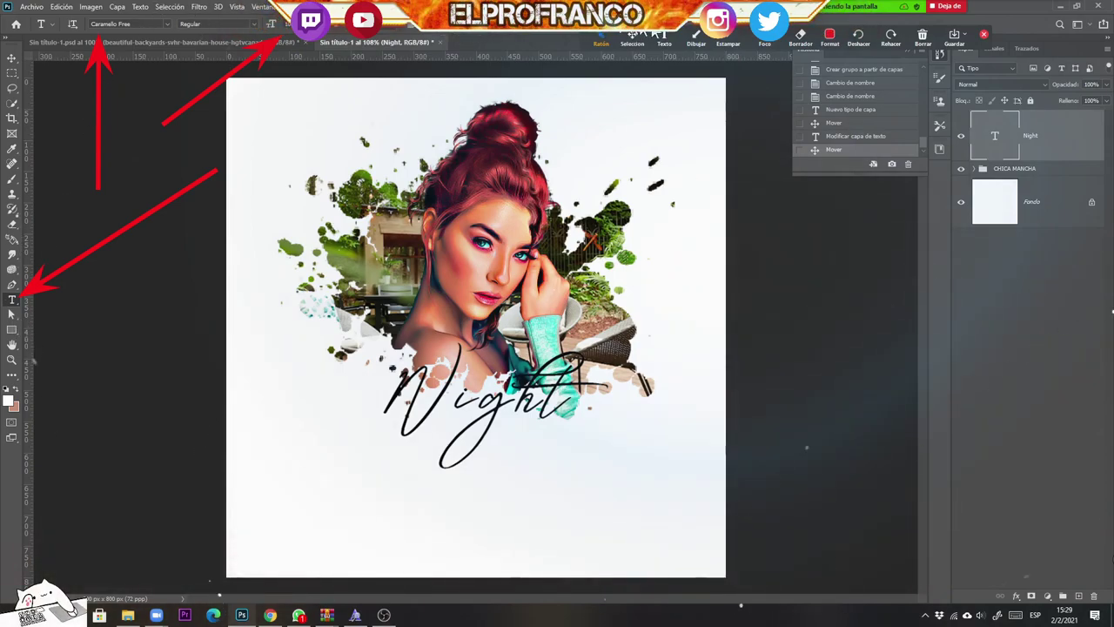
pyautogui.click(685, 44)
pyautogui.click(712, 68)
pyautogui.moveTo(574, 112); pyautogui.dragTo(516, 68)
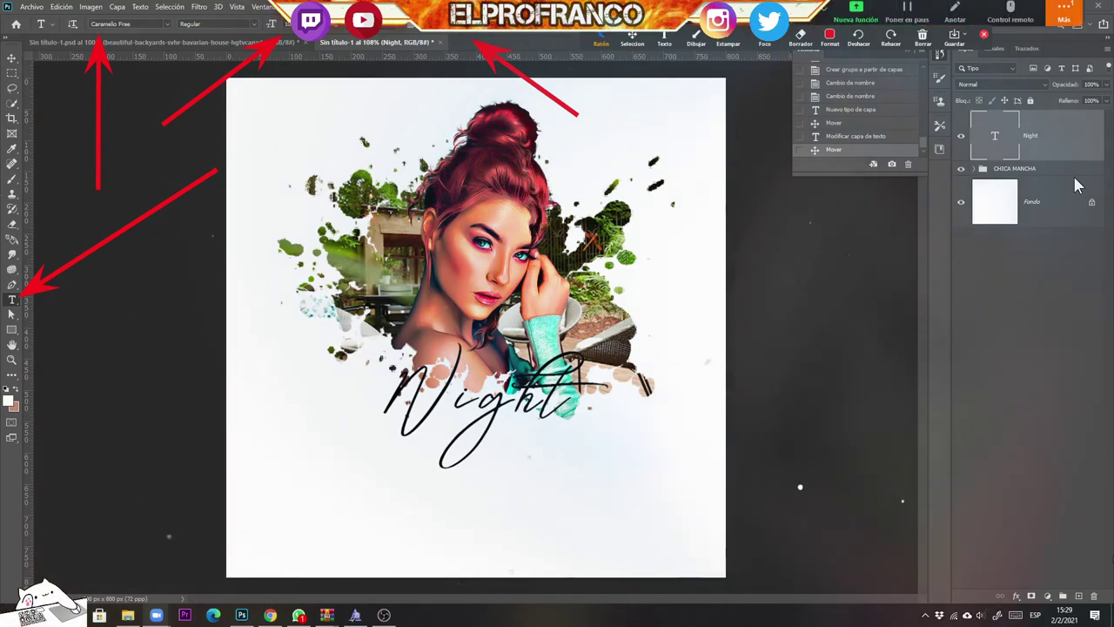
# Step: Check and close the Zoom chat, then reselect and commit the Night text
pyautogui.click(1062, 26)
pyautogui.click(1028, 43)
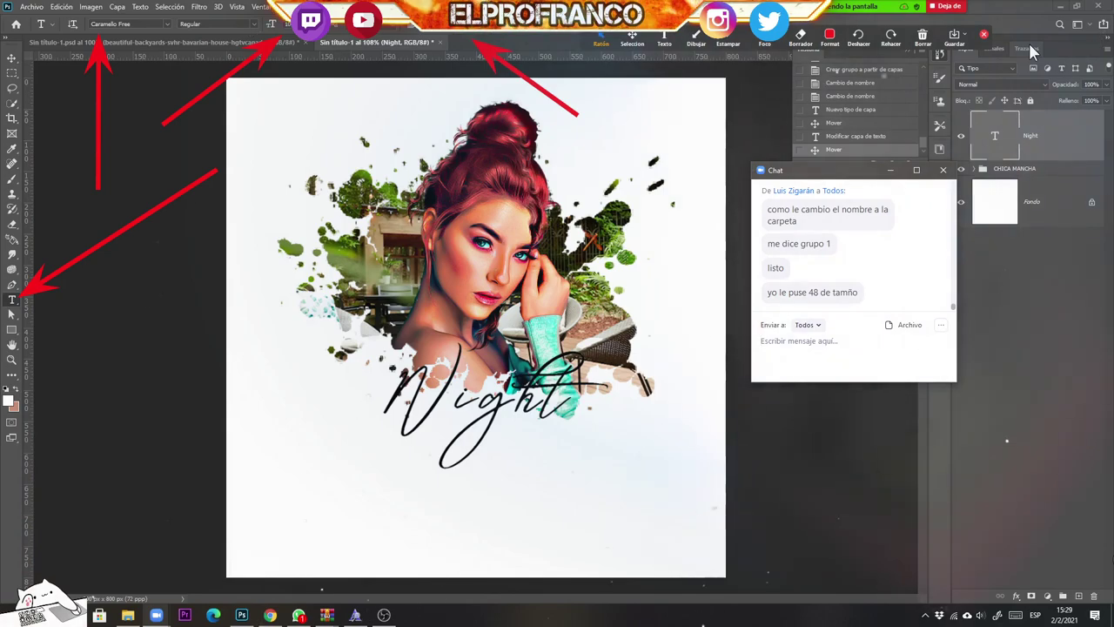
pyautogui.click(944, 169)
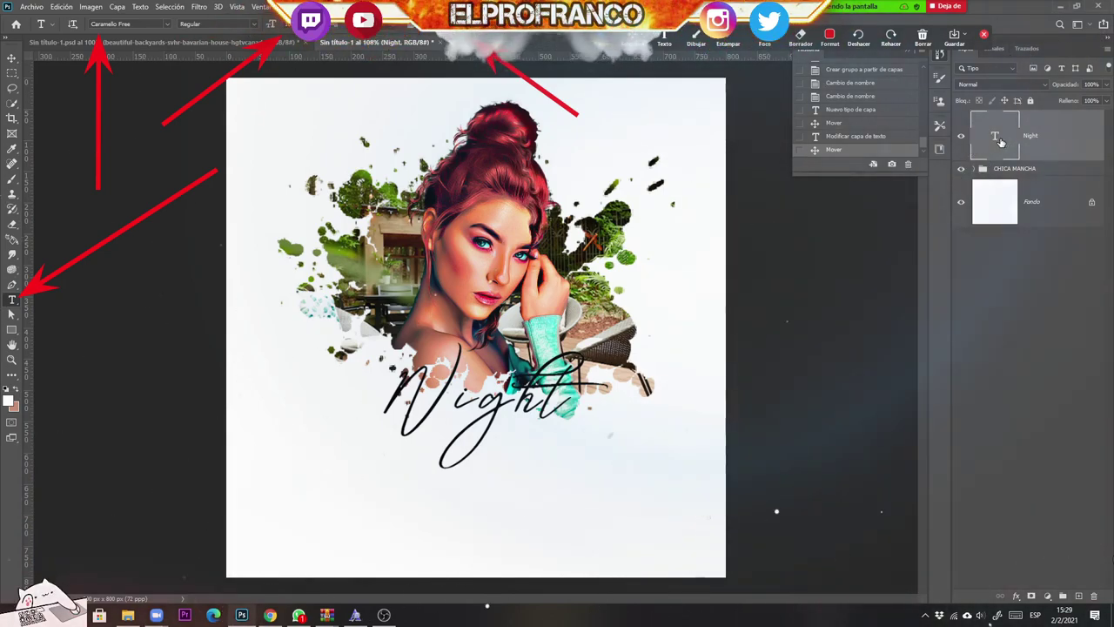
pyautogui.doubleClick(1000, 141)
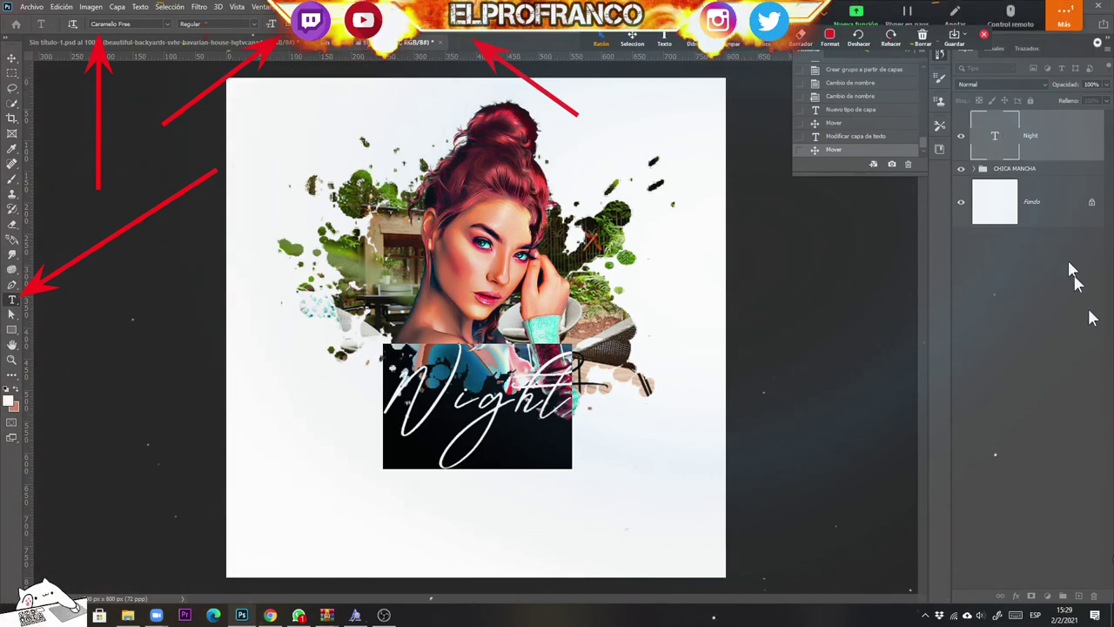
pyautogui.hotkey('ctrl', 'Return')
# Step: Glance at the chat once more and stop sharing to show the participant gallery
pyautogui.click(1063, 14)
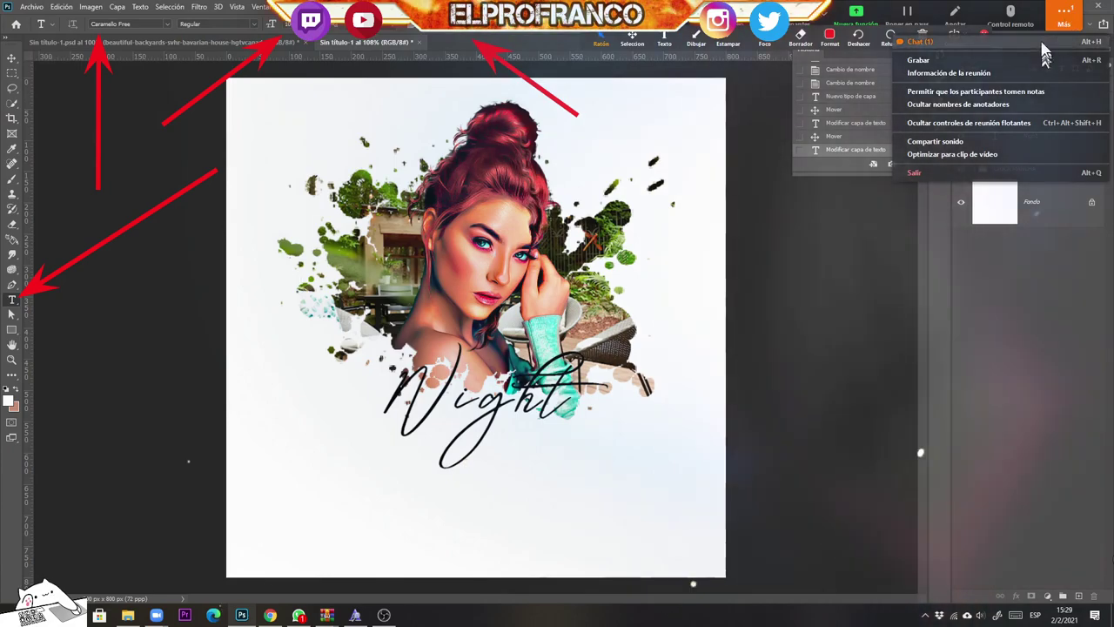
pyautogui.click(1045, 43)
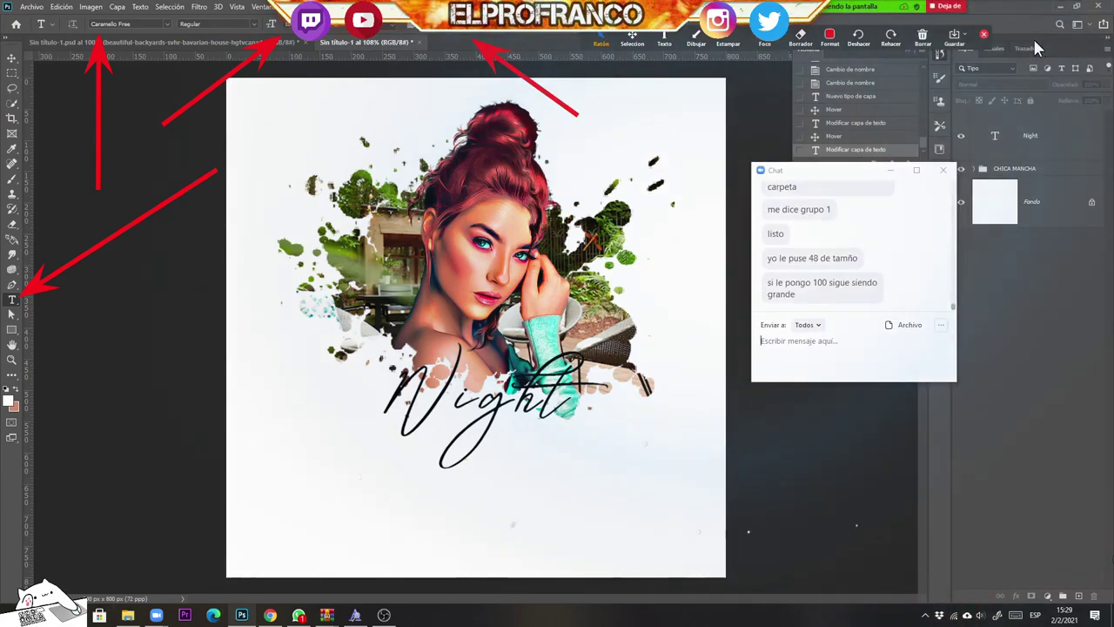
pyautogui.click(893, 172)
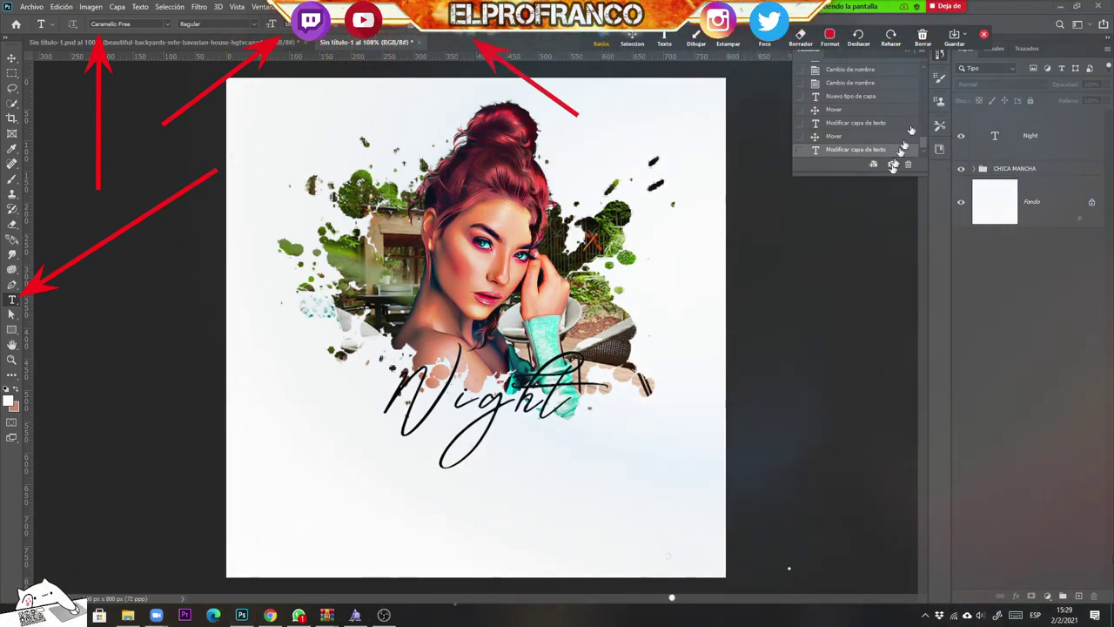
pyautogui.click(947, 11)
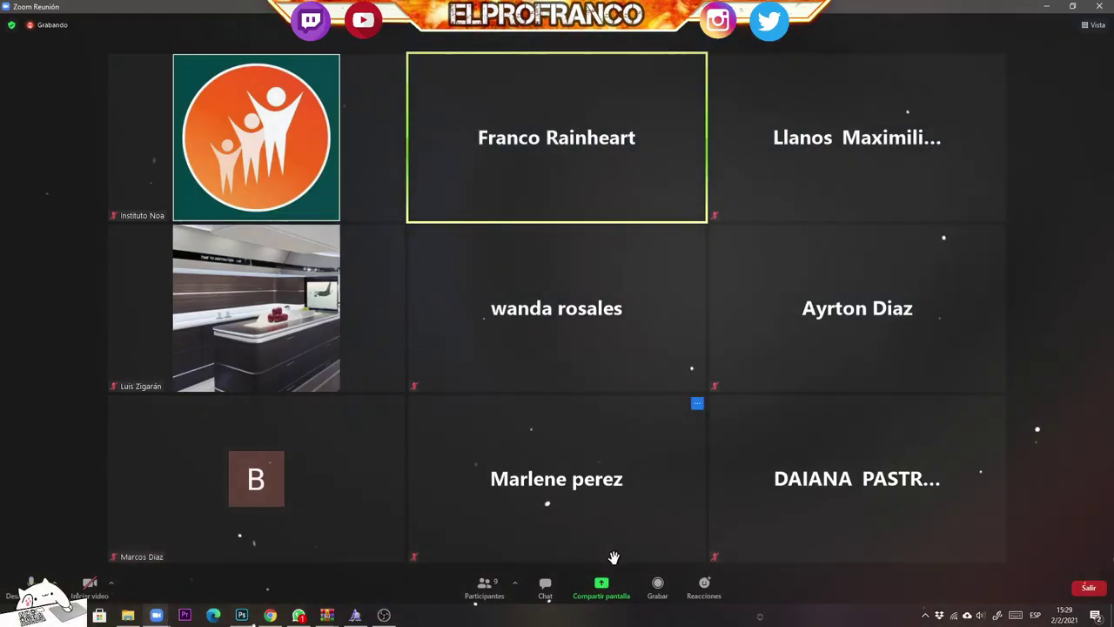
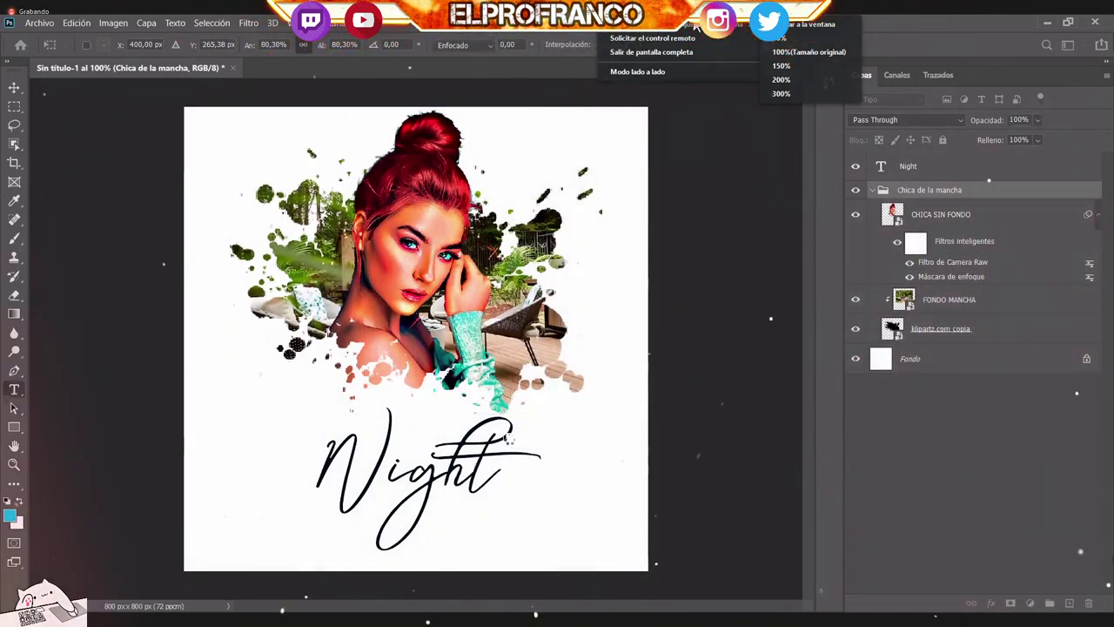
# Step: Check the Image Size dialog and close it without changes
pyautogui.click(962, 177)
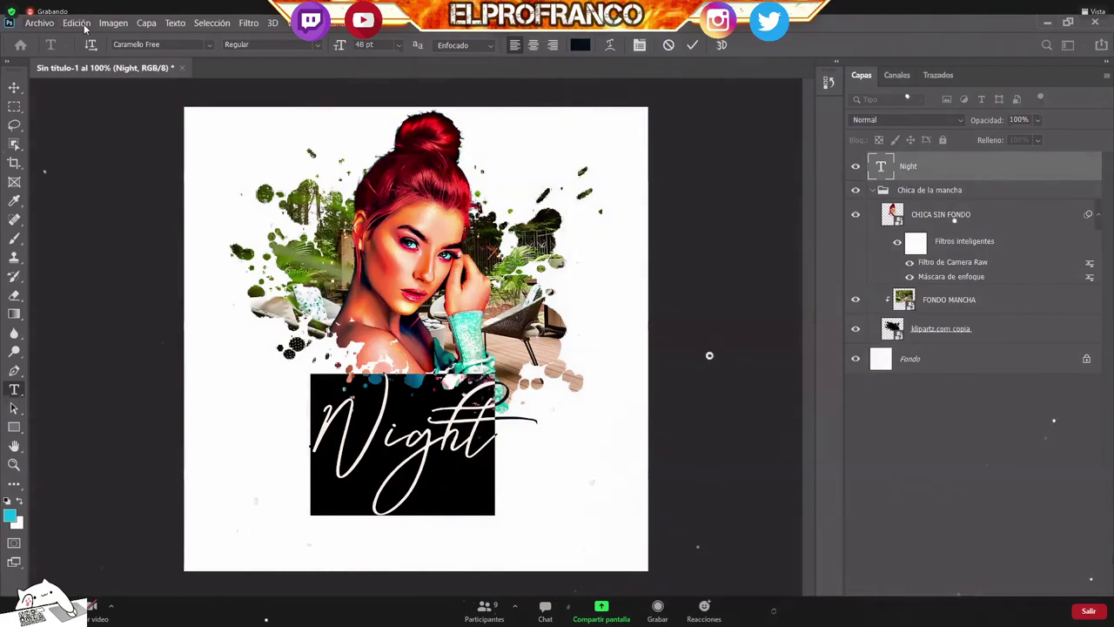
pyautogui.click(114, 24)
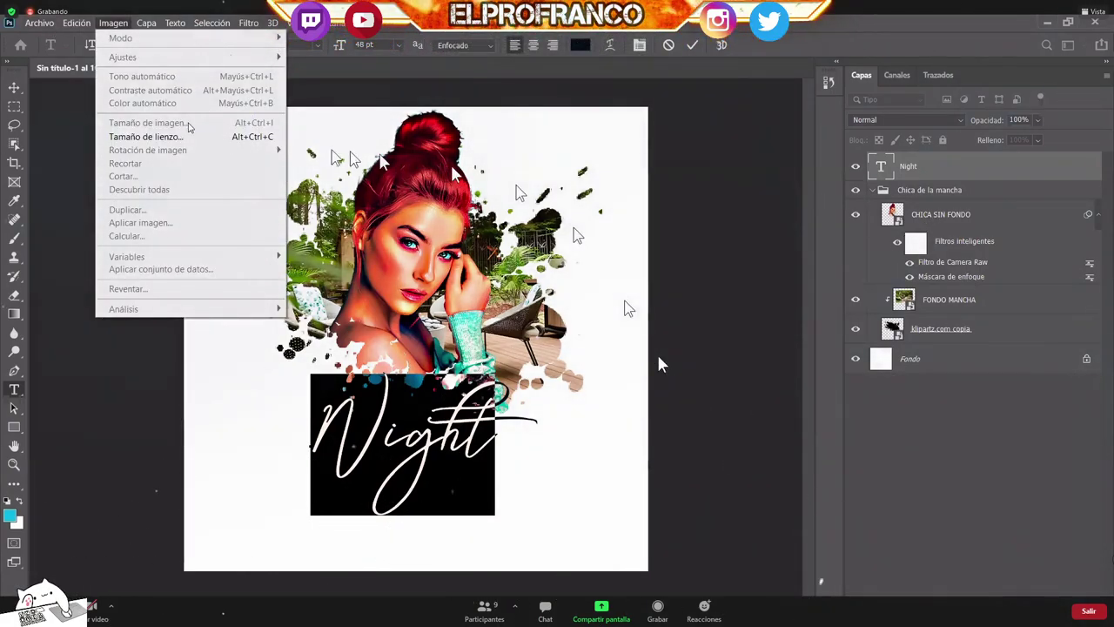
pyautogui.press('Escape')
pyautogui.press('Escape')
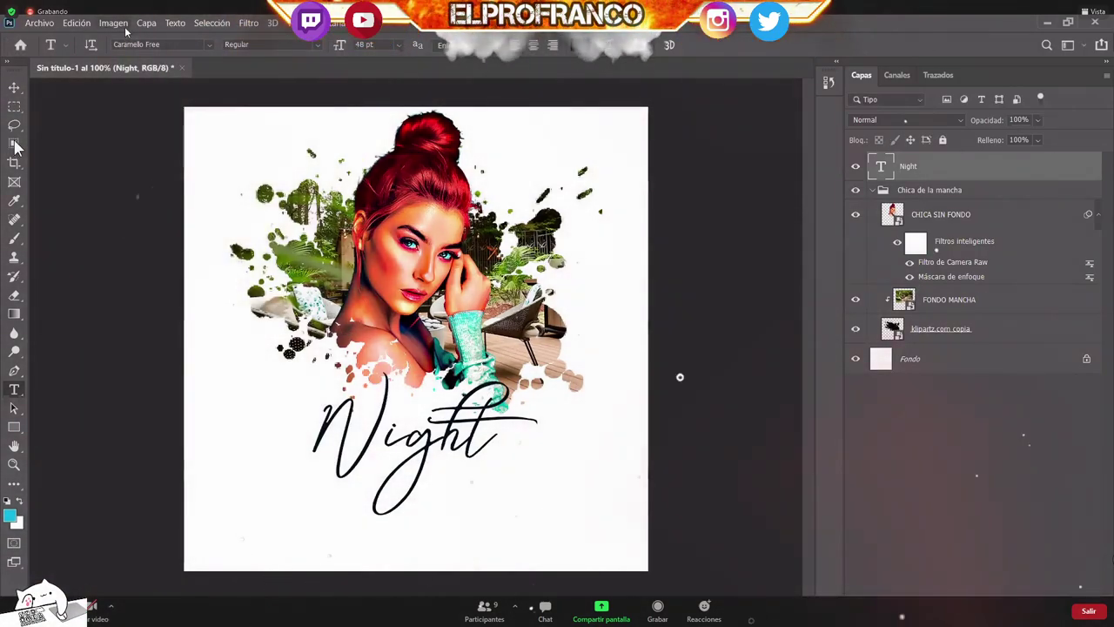
pyautogui.click(124, 26)
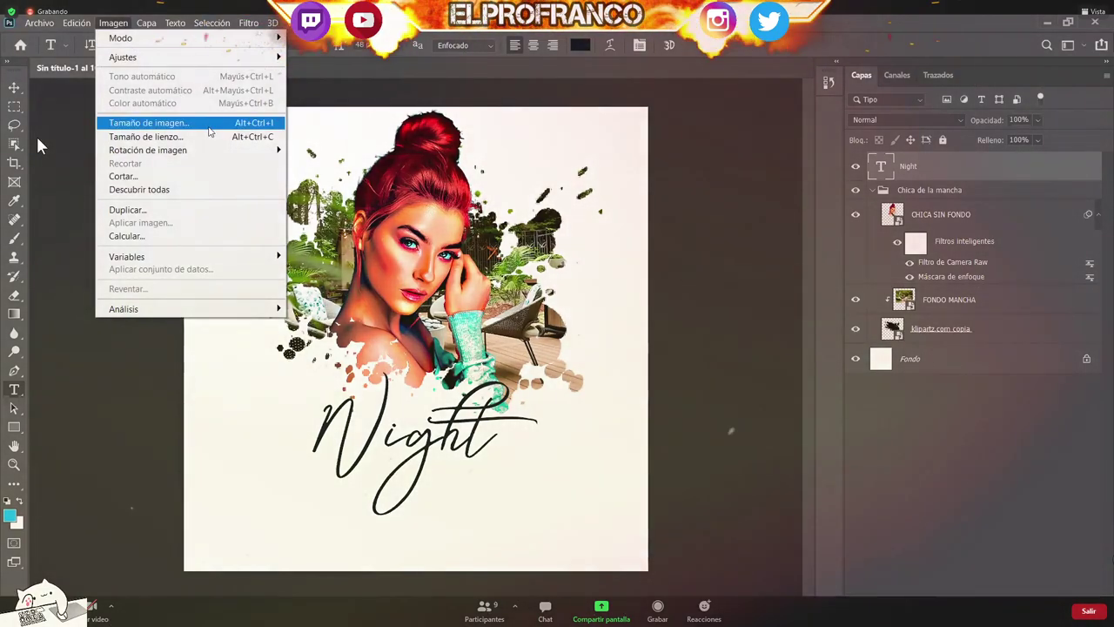
pyautogui.click(209, 130)
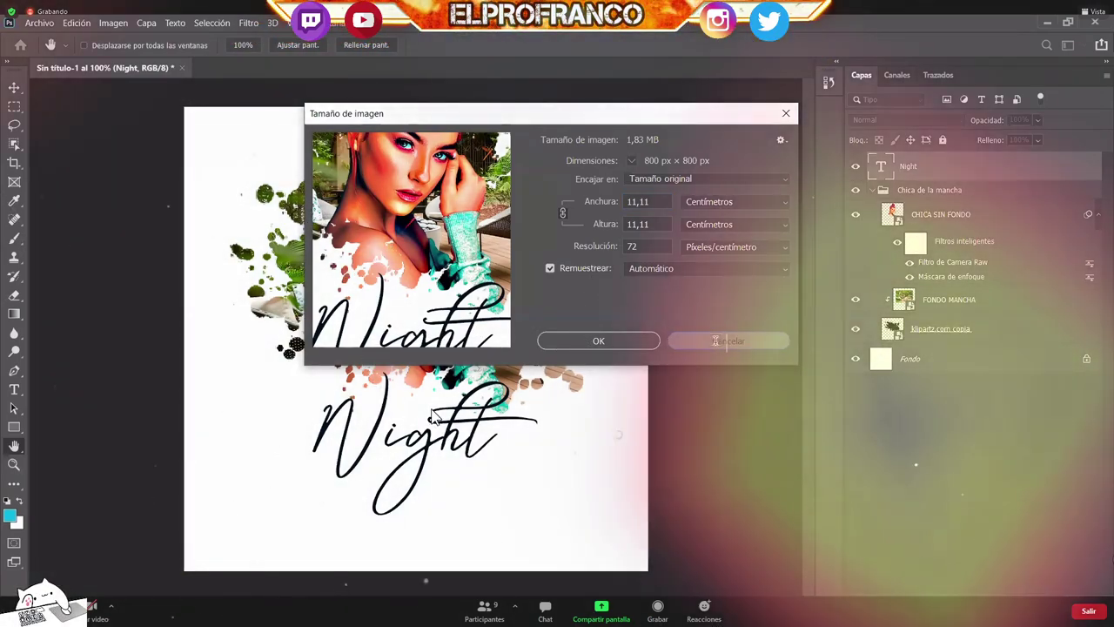
pyautogui.click(716, 342)
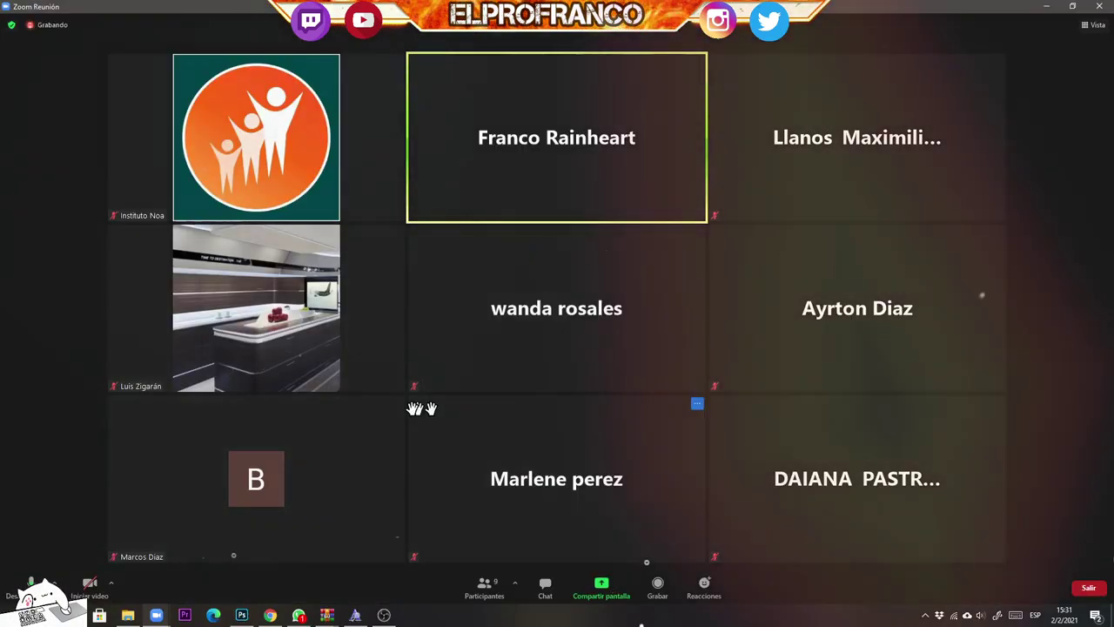
# Step: Share the Photoshop window in the meeting instead of another window
pyautogui.click(600, 588)
pyautogui.doubleClick(392, 217)
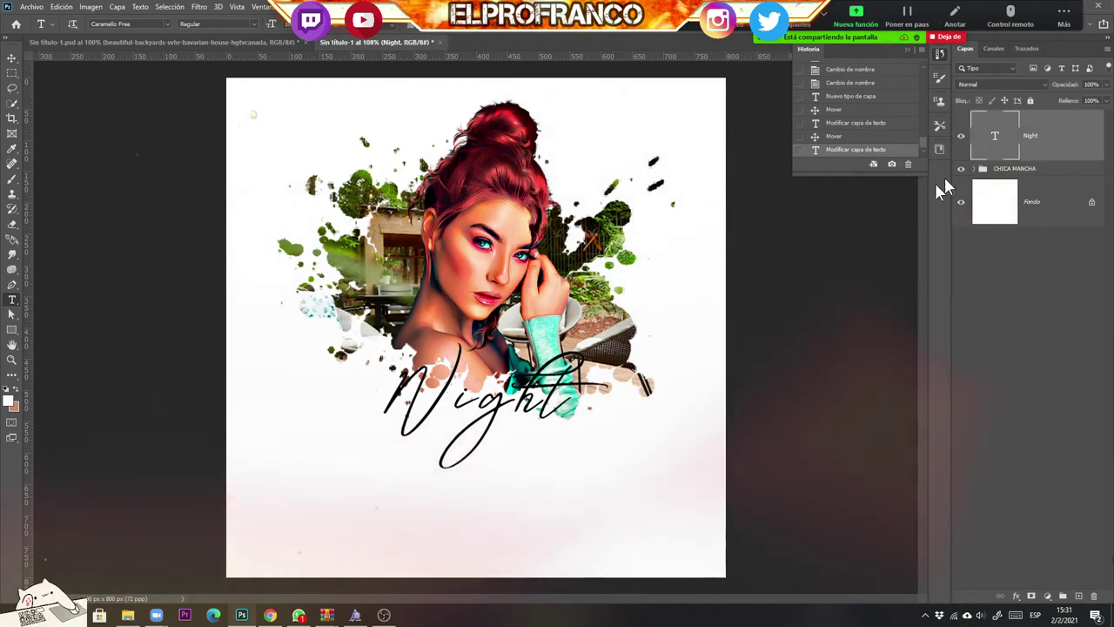
pyautogui.click(1063, 14)
pyautogui.press('Escape')
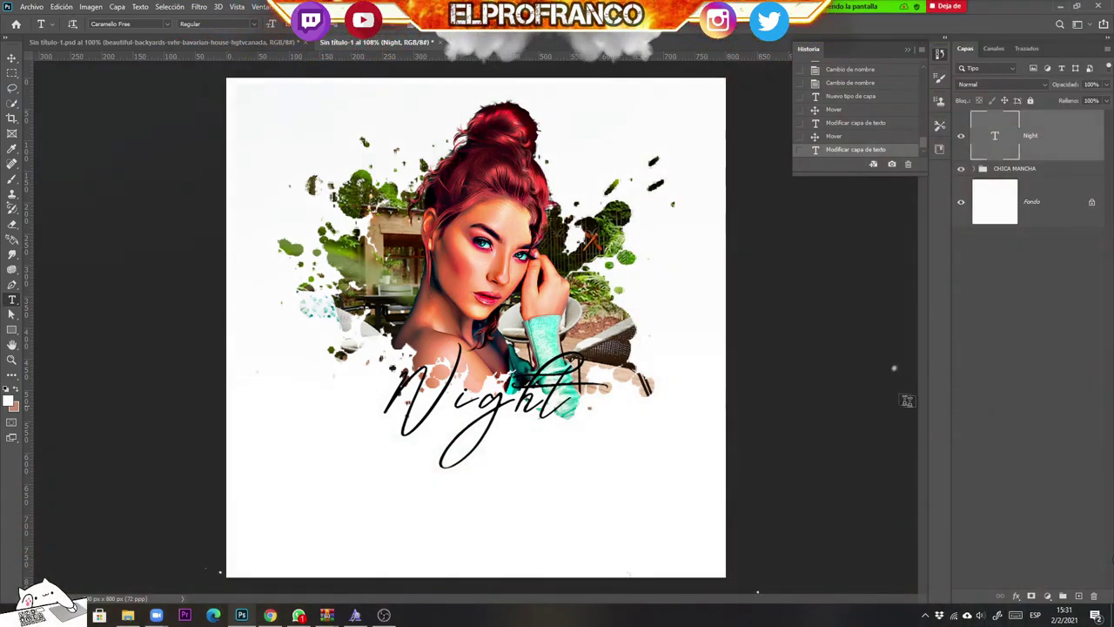
# Step: Open the recent file cromooo.psd, close it, then pick Efecto Cromo.psd from recents
pyautogui.click(31, 6)
pyautogui.moveTo(50, 74)
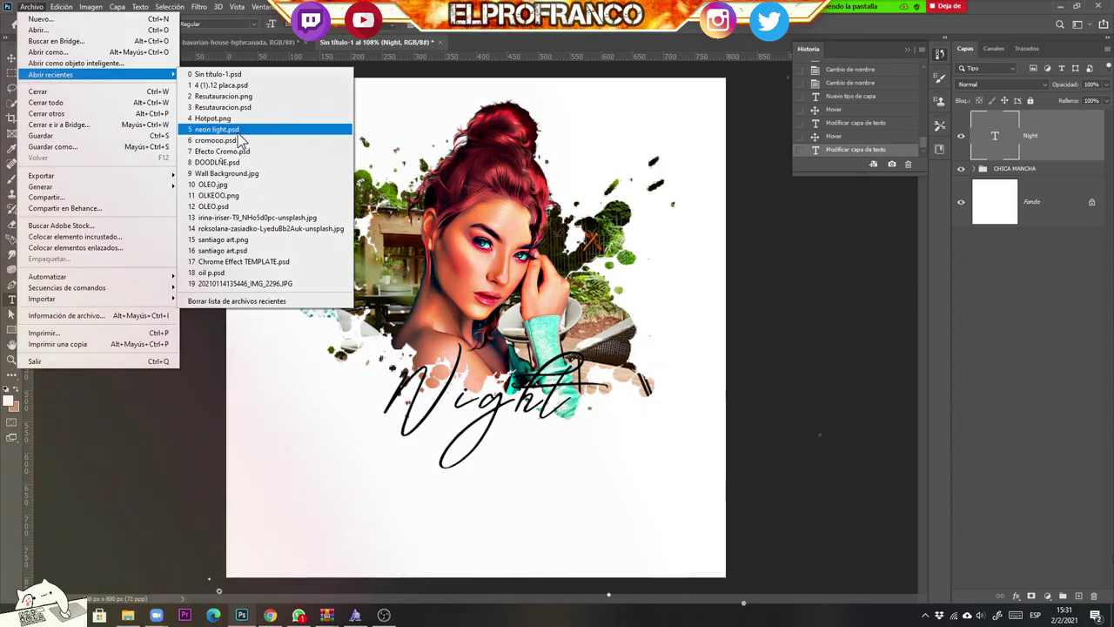
pyautogui.click(242, 143)
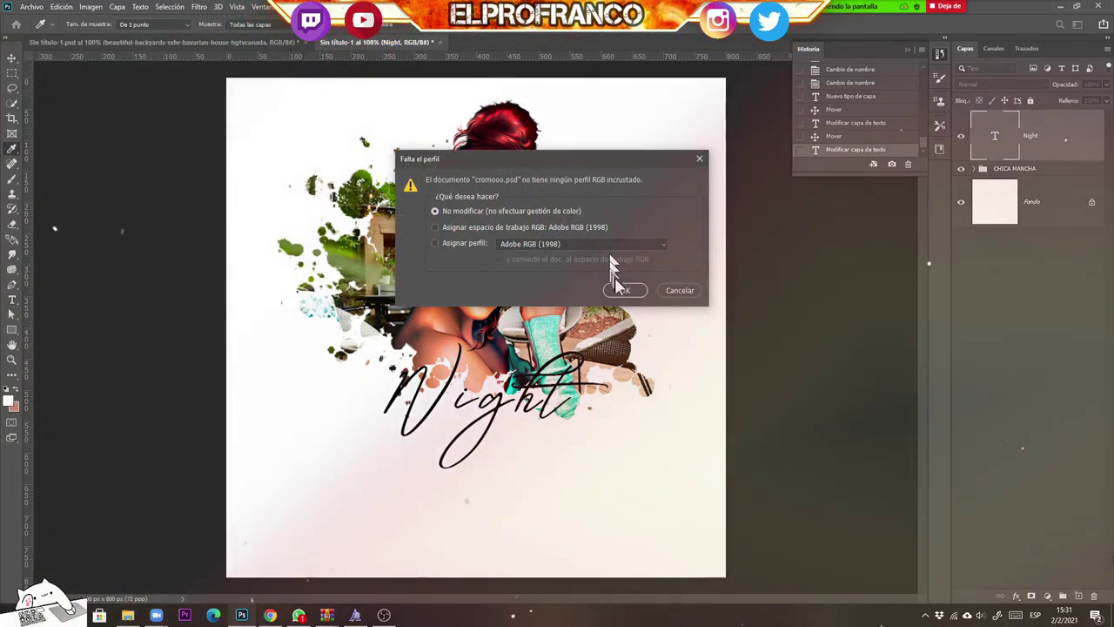
pyautogui.click(619, 285)
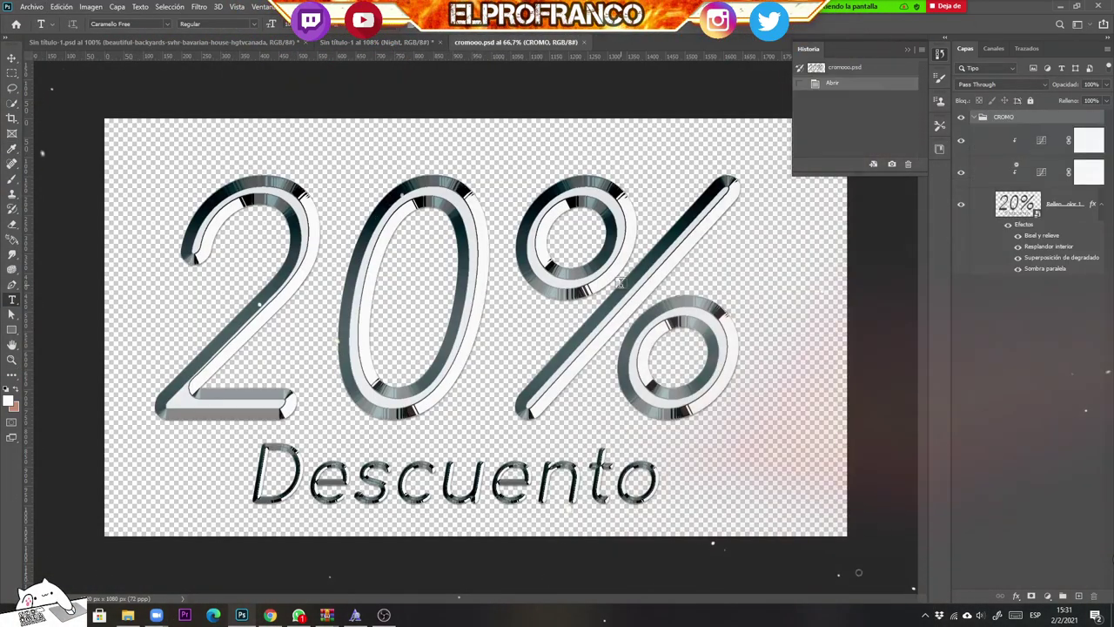
pyautogui.click(583, 42)
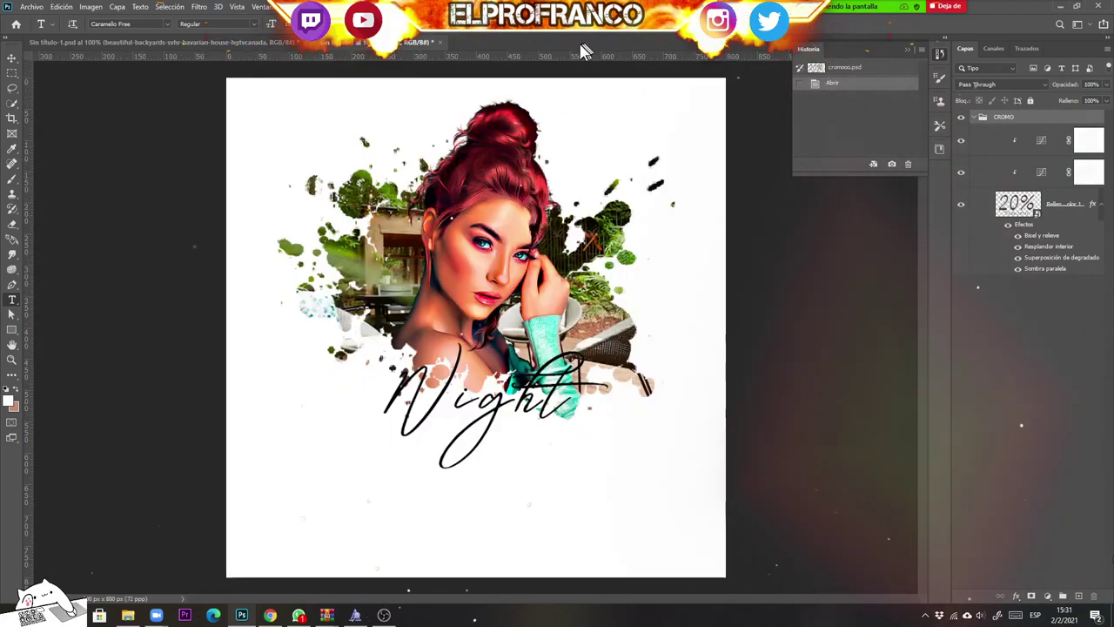
pyautogui.click(32, 6)
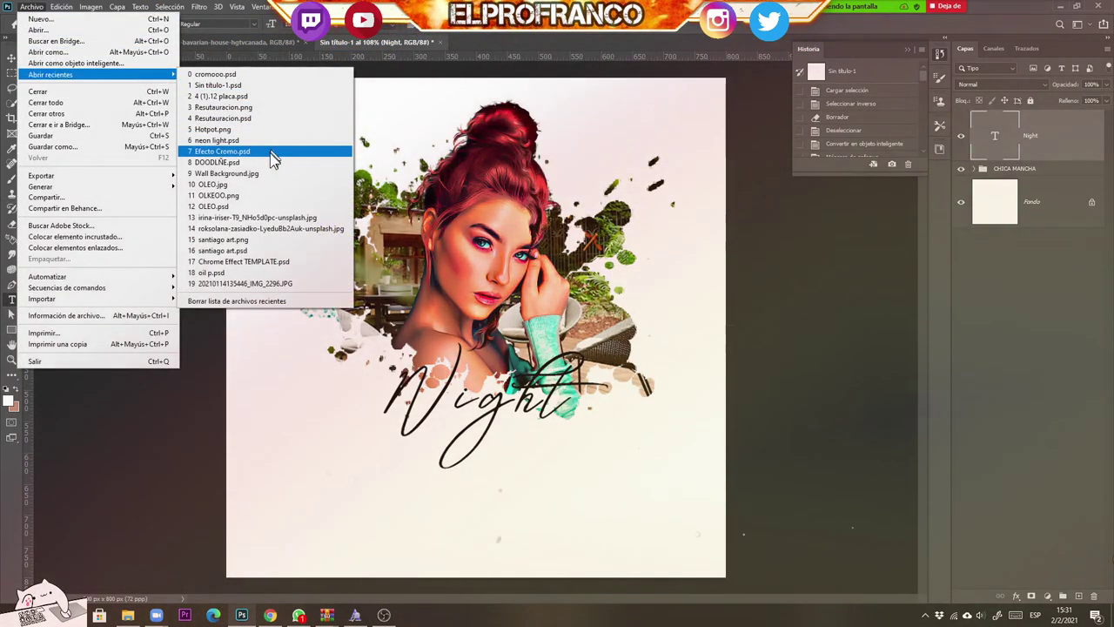
pyautogui.click(272, 153)
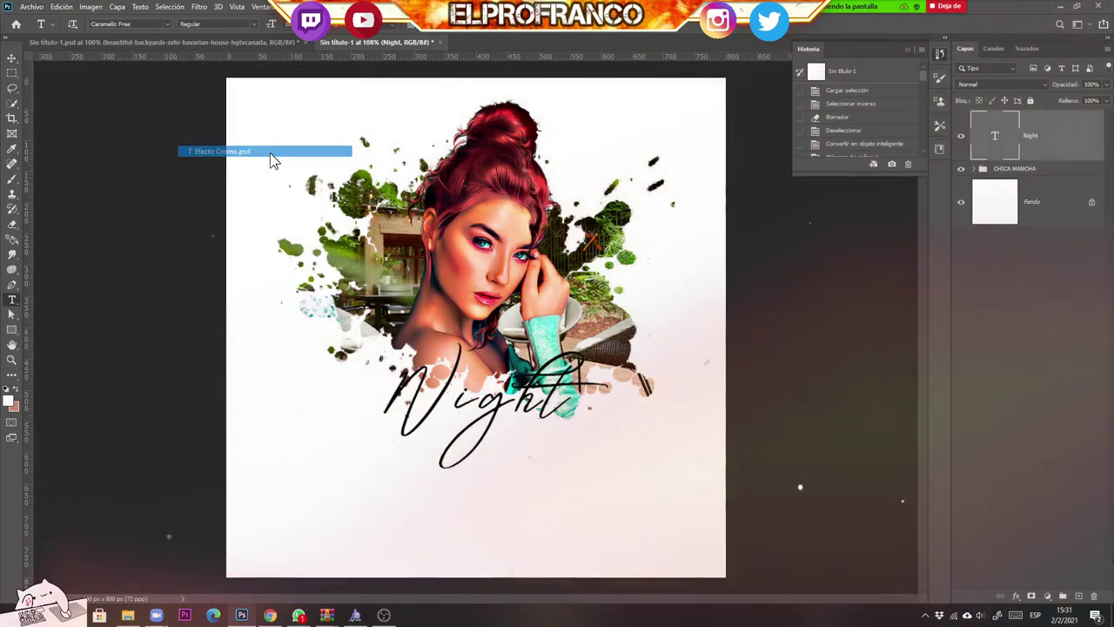
# Step: Open Efecto Cromo.psd past the profile warning and hide the Paso Alto and Capa 123 layers
pyautogui.click(636, 291)
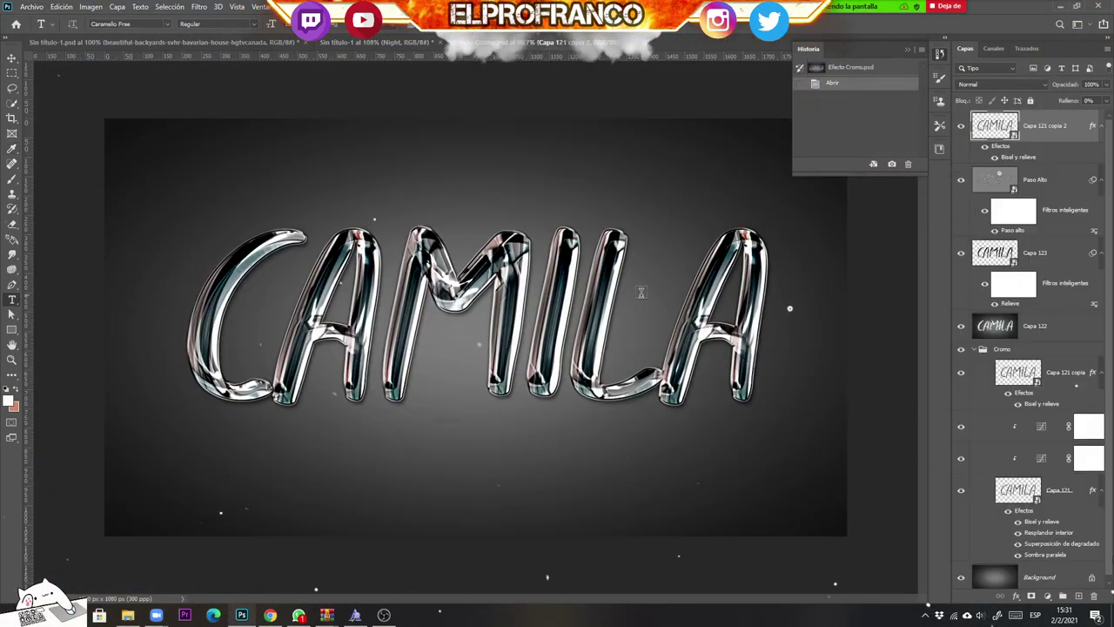
pyautogui.click(12, 58)
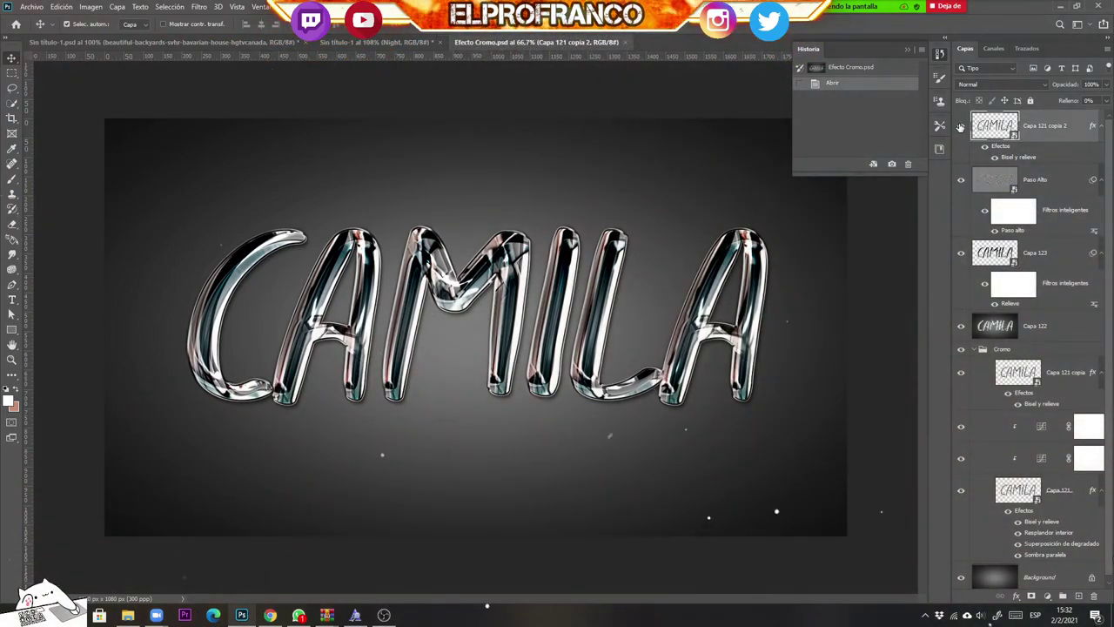
pyautogui.click(961, 179)
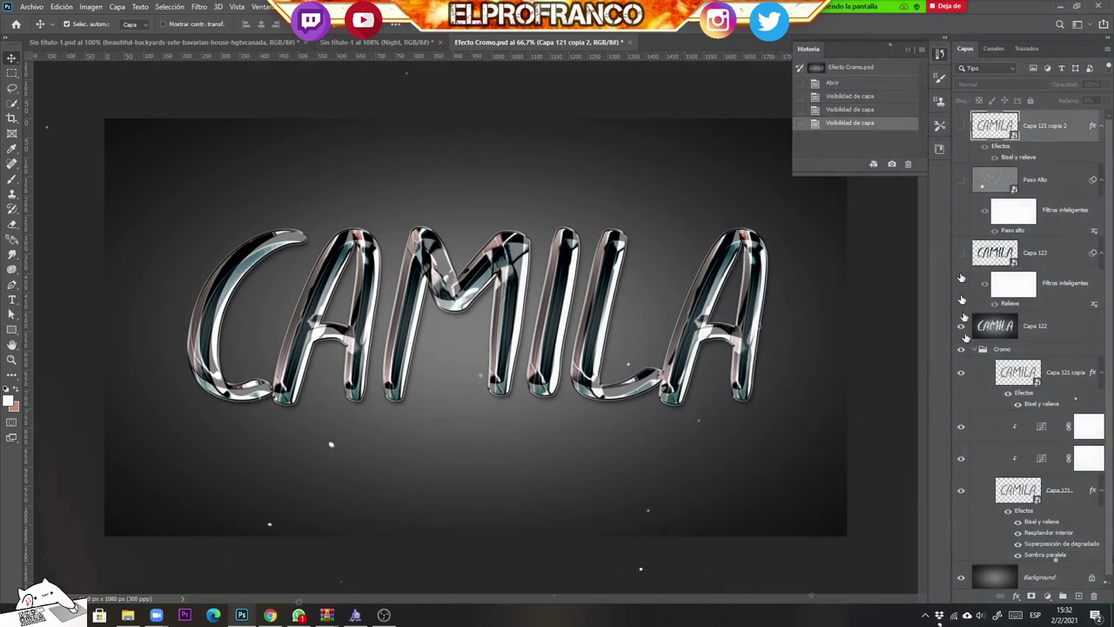
pyautogui.click(961, 253)
pyautogui.click(961, 252)
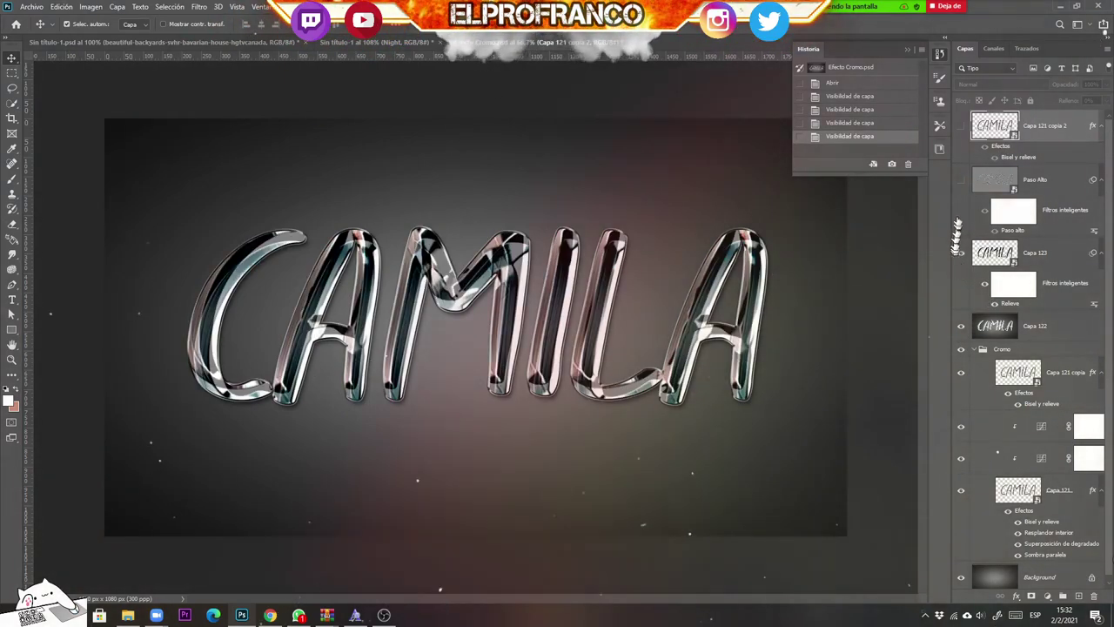
pyautogui.click(961, 179)
pyautogui.click(961, 179)
pyautogui.click(961, 179)
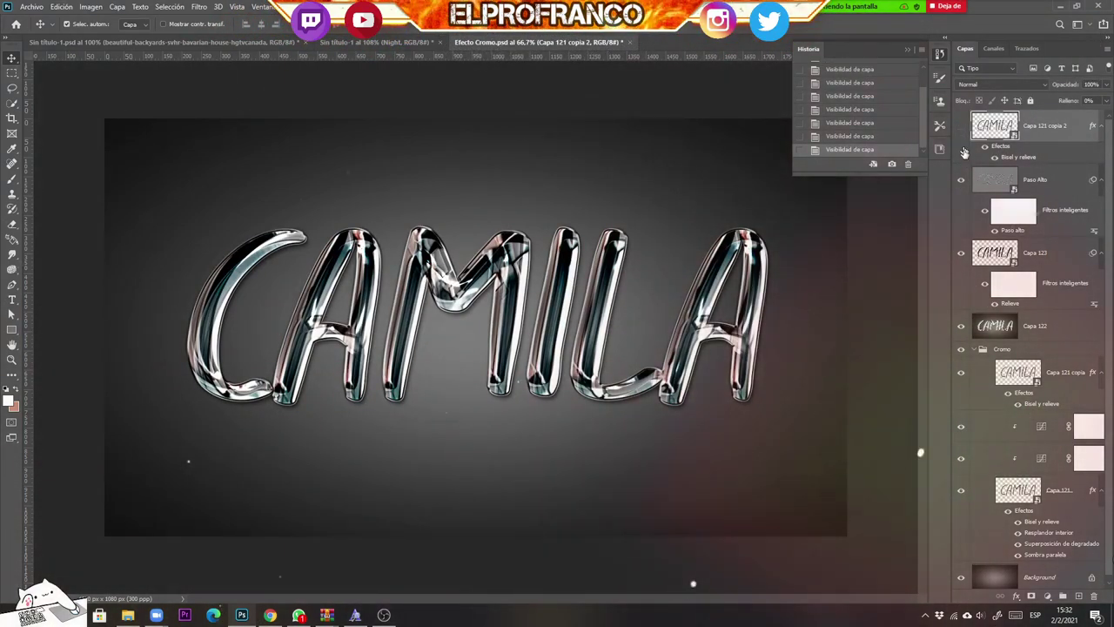
pyautogui.click(961, 253)
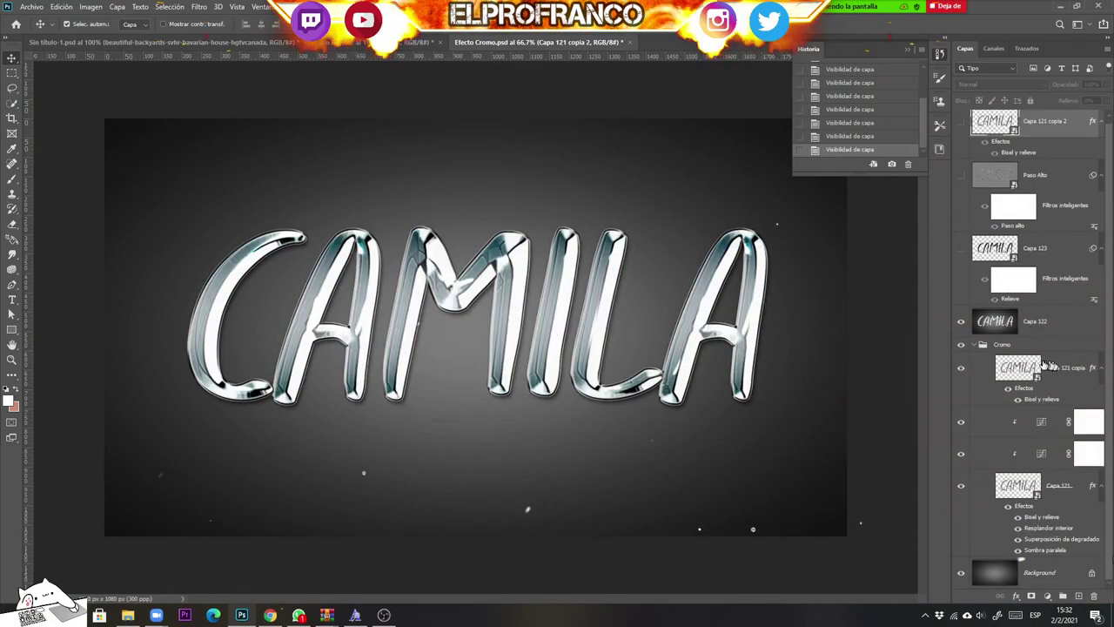
# Step: Open the Capa 121 smart object for editing
pyautogui.click(1017, 487)
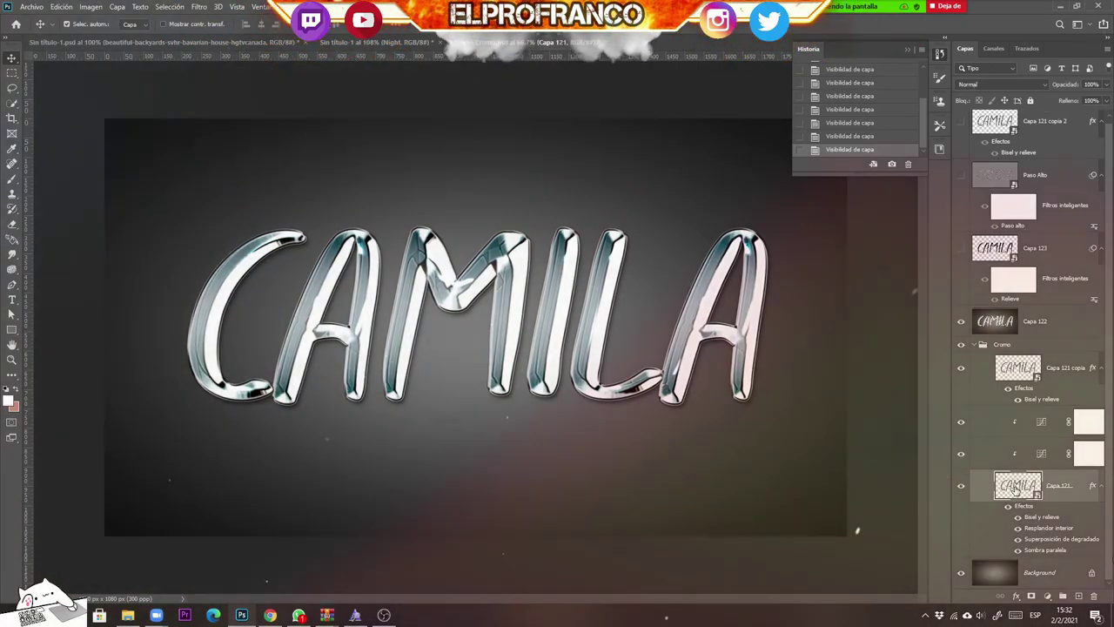
pyautogui.doubleClick(1015, 487)
pyautogui.press('Return')
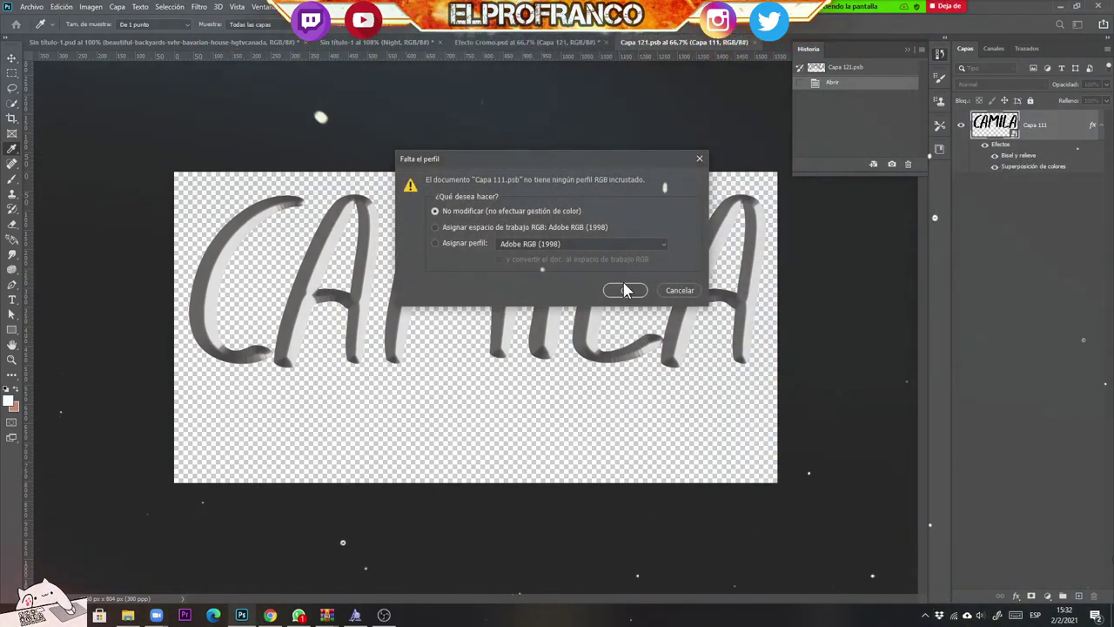
# Step: Draw a long rectangle bar beneath the CAMILA lettering with a black stroke
pyautogui.click(623, 289)
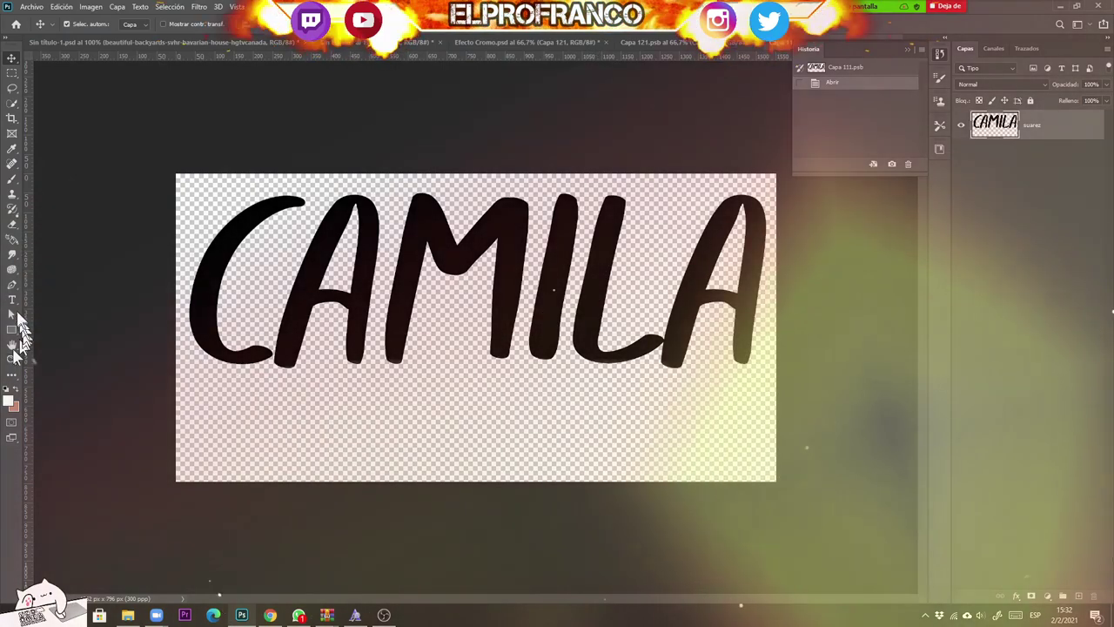
pyautogui.click(12, 329)
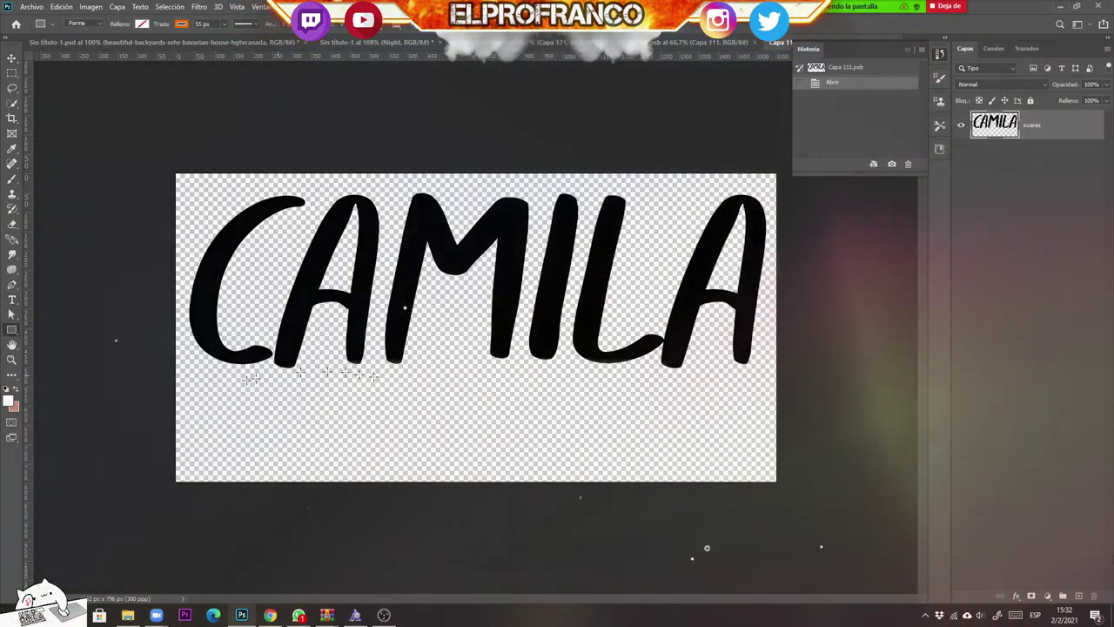
pyautogui.moveTo(223, 387)
pyautogui.mouseDown()
pyautogui.moveTo(702, 425)
pyautogui.moveTo(706, 402)
pyautogui.mouseUp()
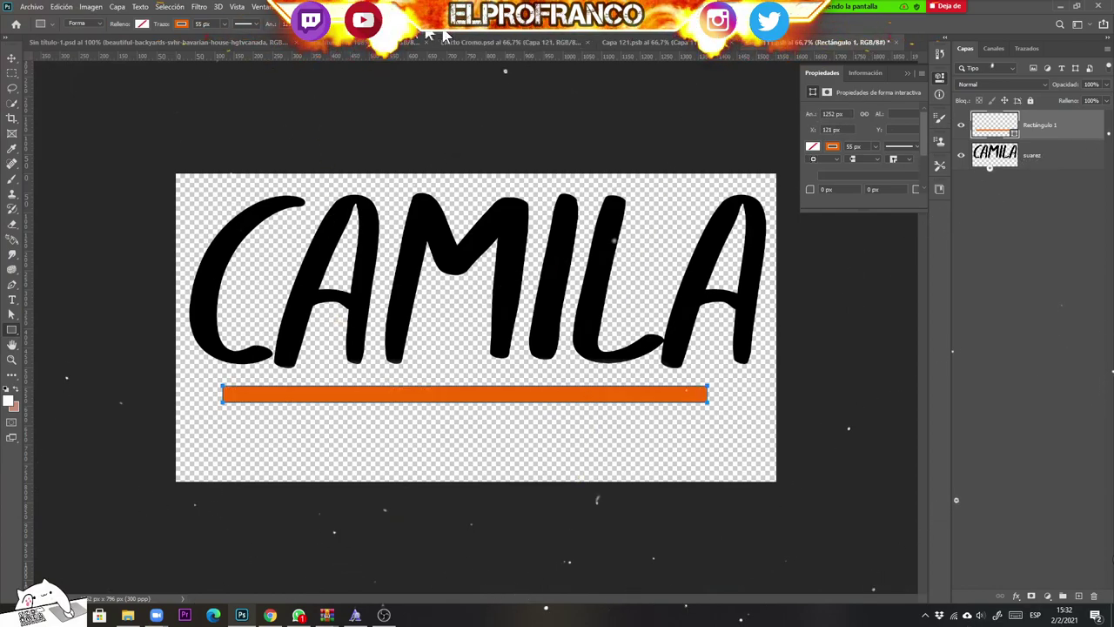
pyautogui.click(182, 25)
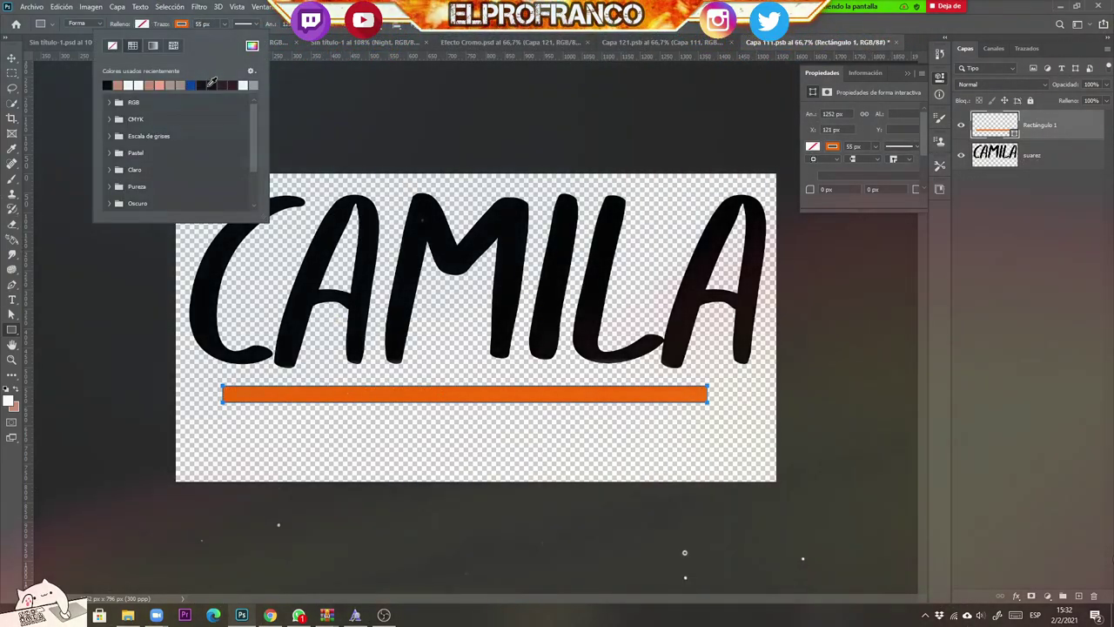
pyautogui.click(107, 84)
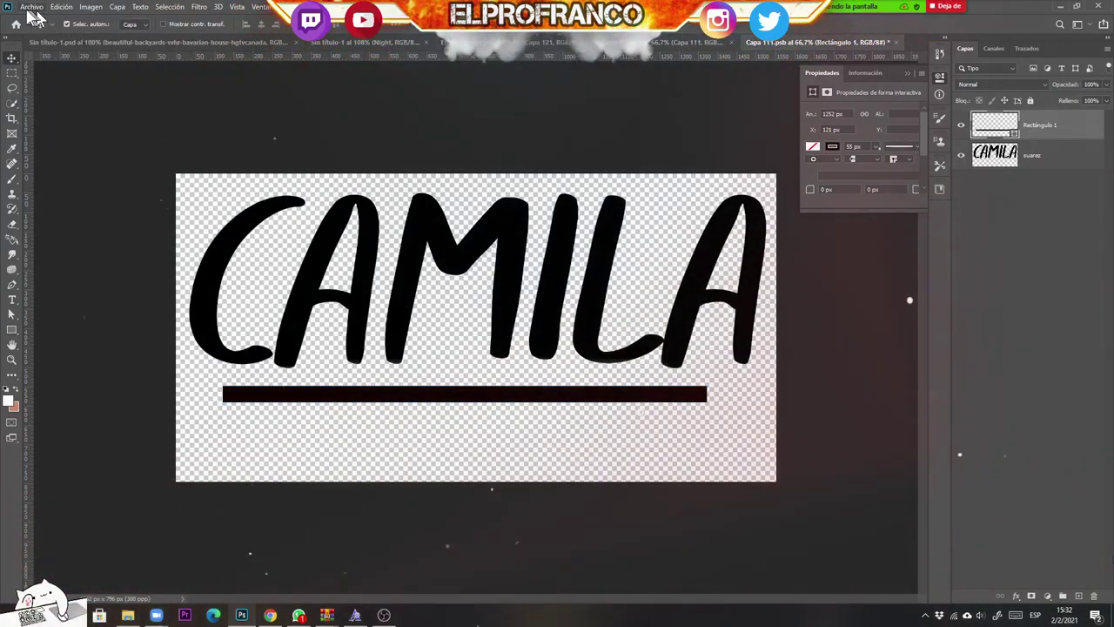
# Step: Save both nested smart-object documents and return to Efecto Cromo.psd
pyautogui.click(31, 6)
pyautogui.click(62, 137)
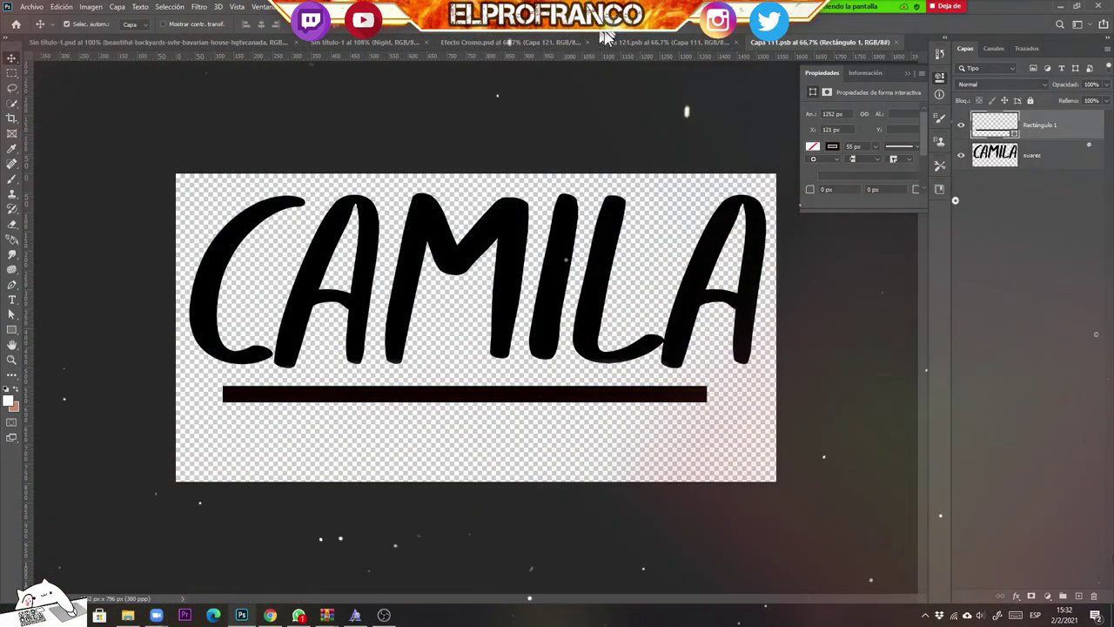
pyautogui.click(629, 41)
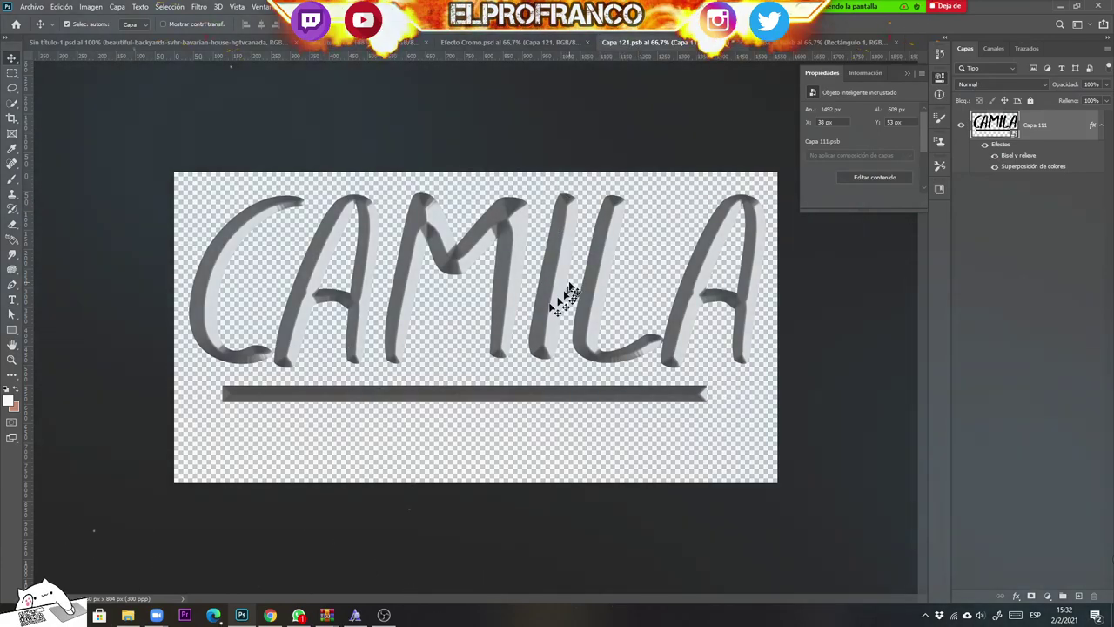
pyautogui.click(33, 7)
pyautogui.click(97, 137)
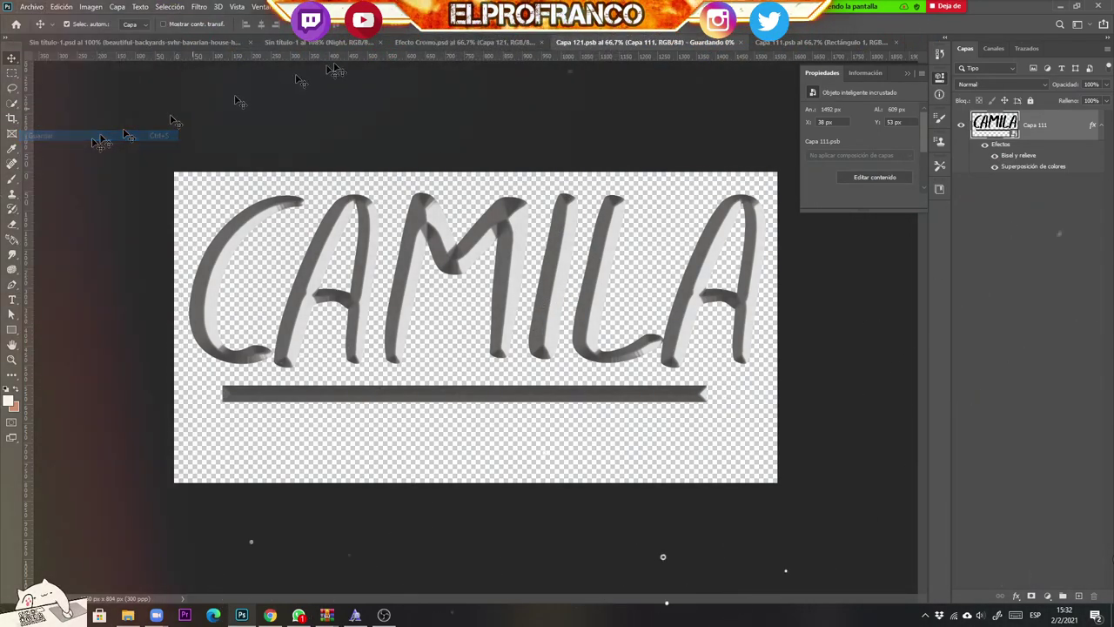
pyautogui.click(478, 42)
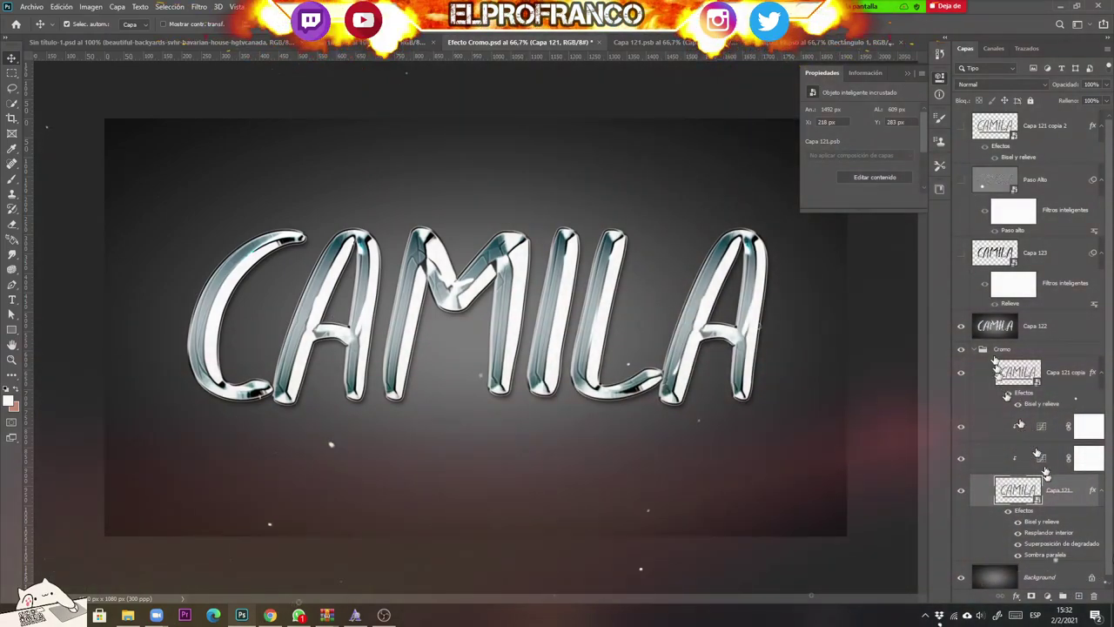
# Step: Toggle Capa 122, Capa 123, Capa 121 copia 2 and Paso Alto visibility to compare the chrome
pyautogui.click(961, 325)
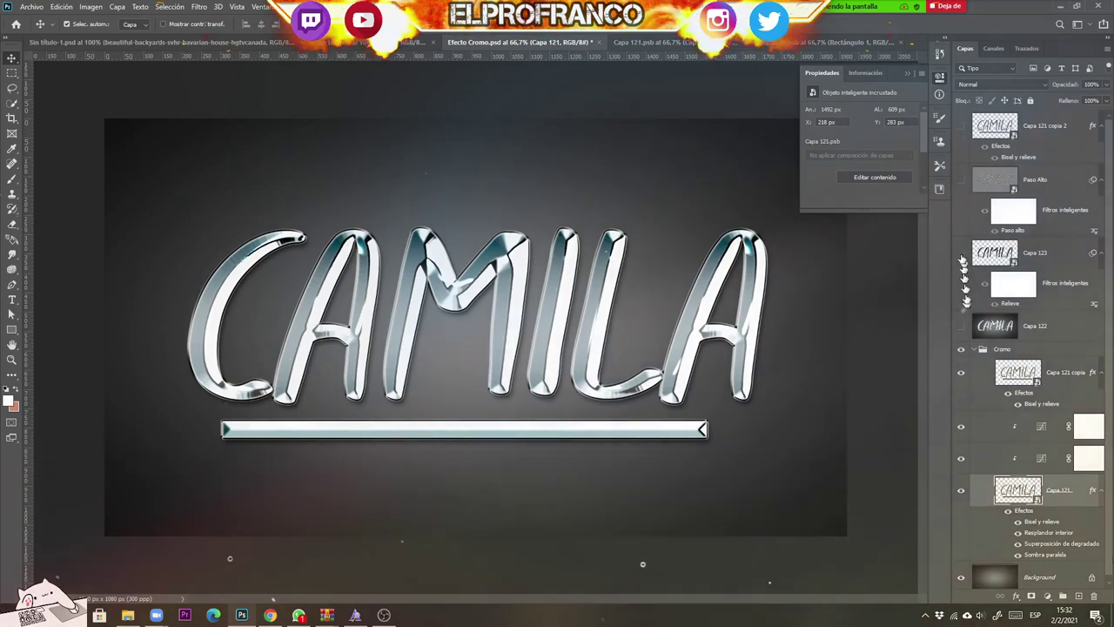
pyautogui.click(961, 253)
pyautogui.click(961, 254)
pyautogui.click(961, 254)
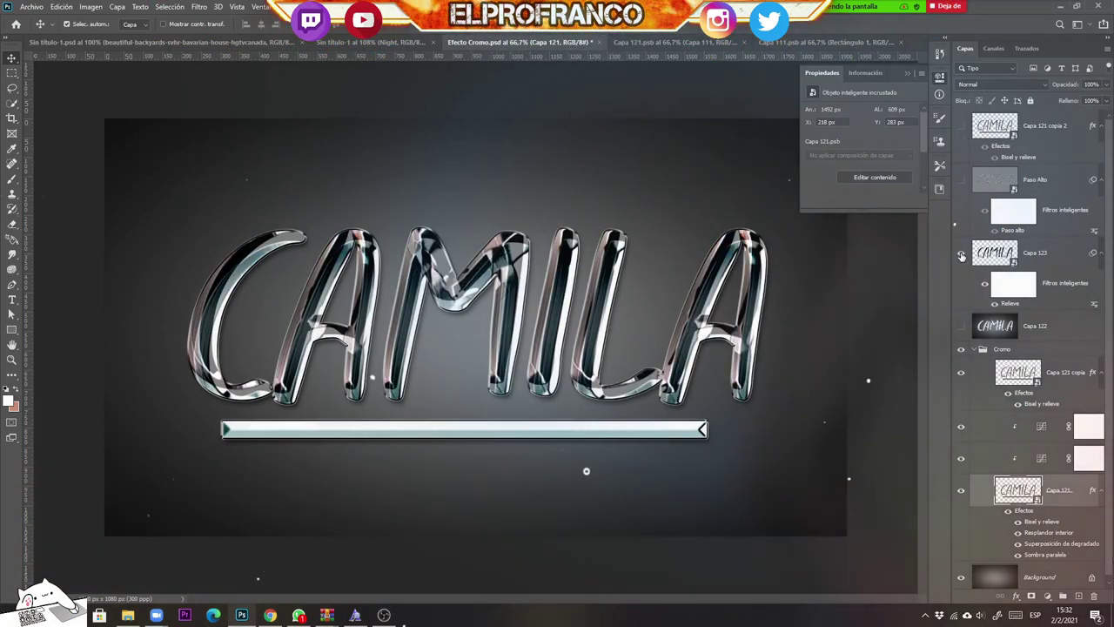
pyautogui.click(961, 127)
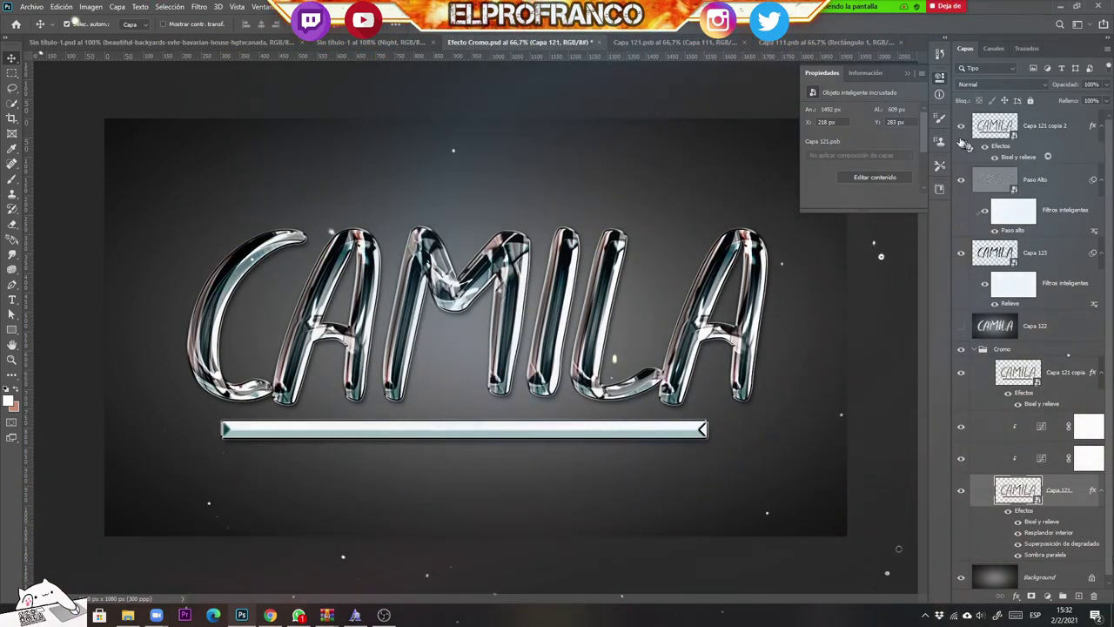
pyautogui.click(961, 126)
pyautogui.click(961, 179)
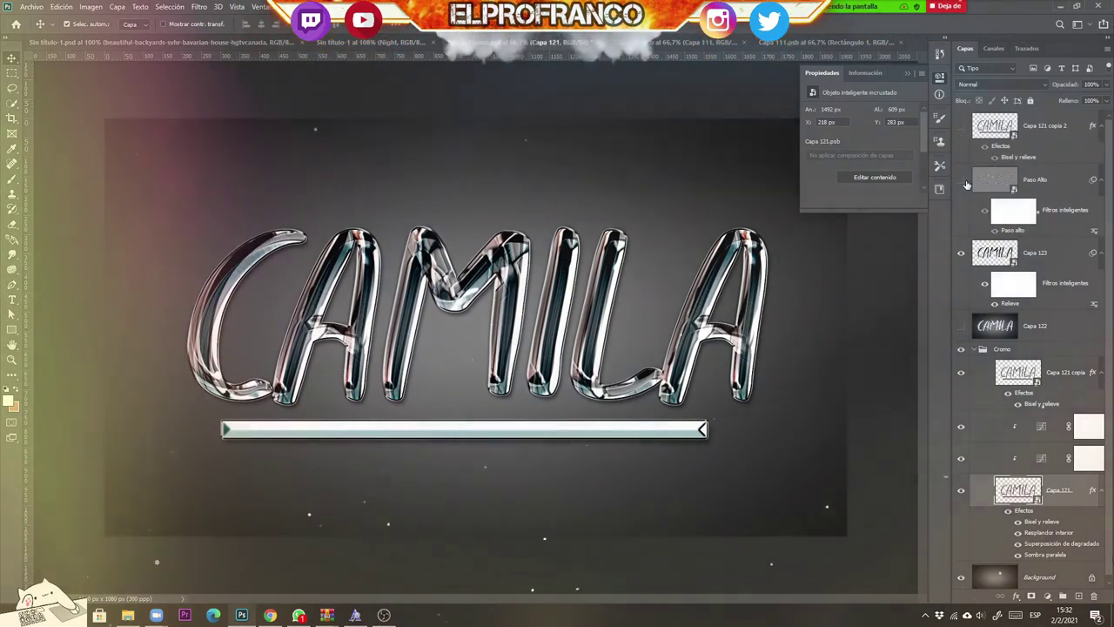
pyautogui.click(961, 252)
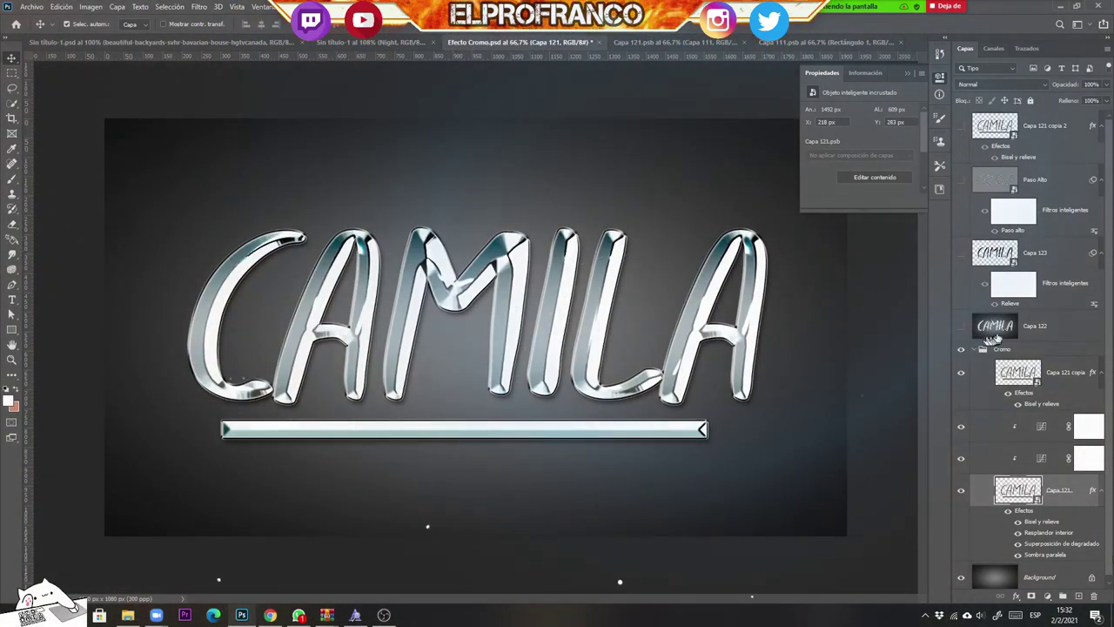
pyautogui.keyDown('shift'); pyautogui.click(1042, 130); pyautogui.keyUp('shift')
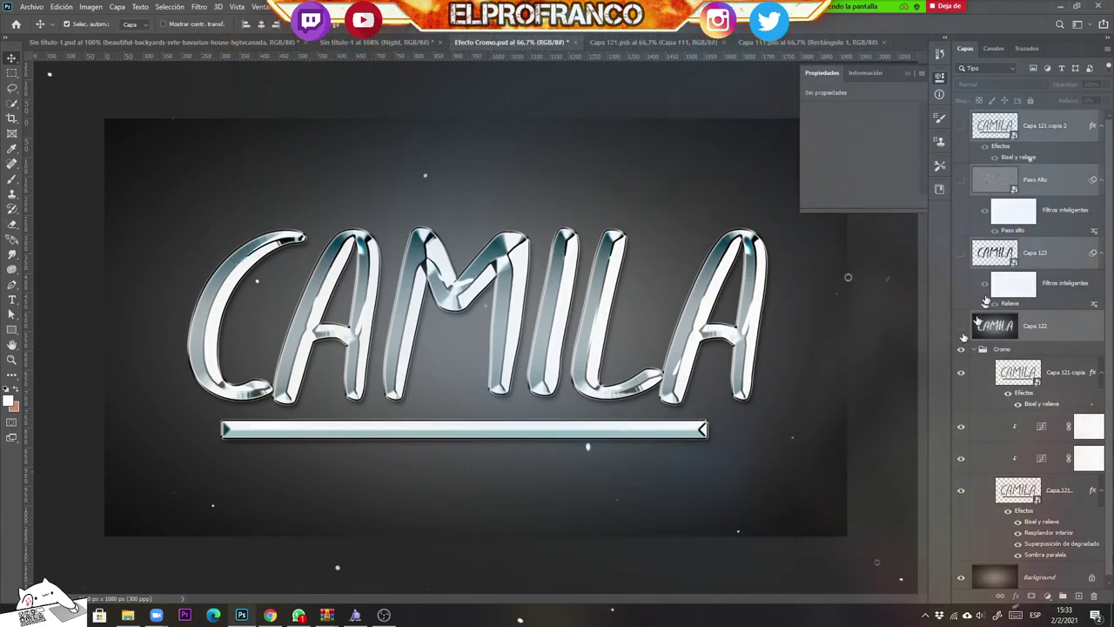
pyautogui.click(1001, 325)
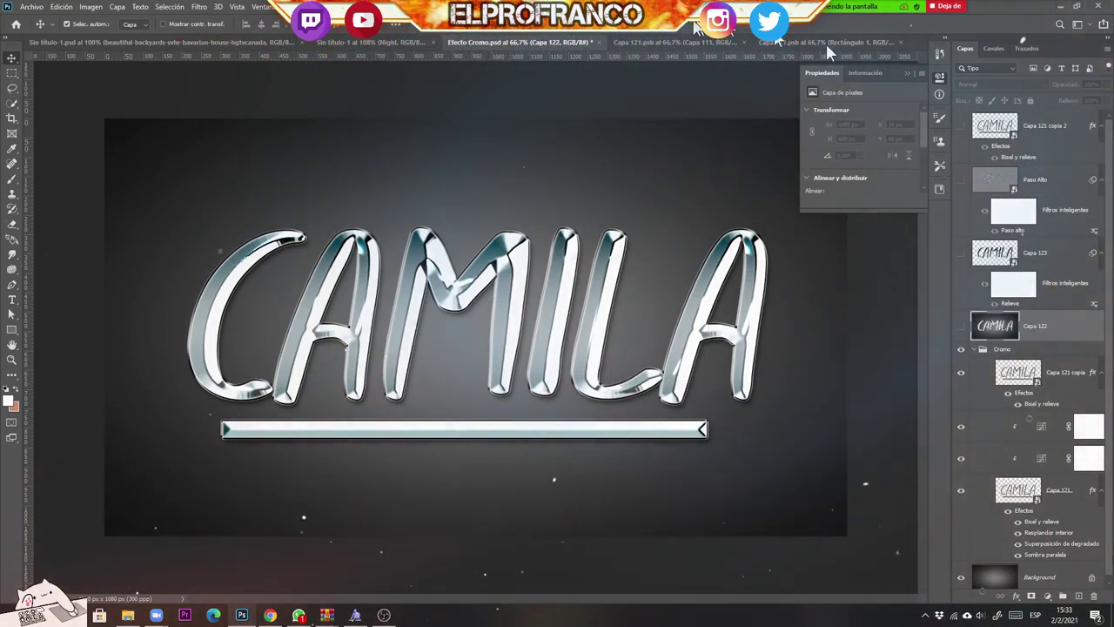
# Step: Close Efecto Cromo.psd without saving, then close Capa 121.psb and Capa 111.psb
pyautogui.click(598, 43)
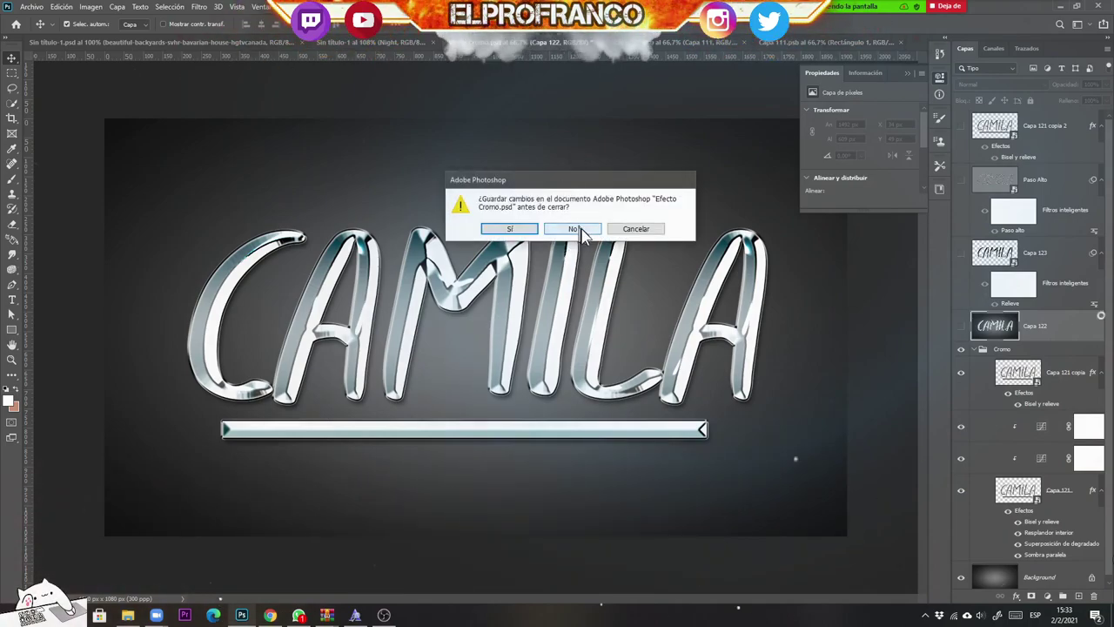
pyautogui.click(575, 229)
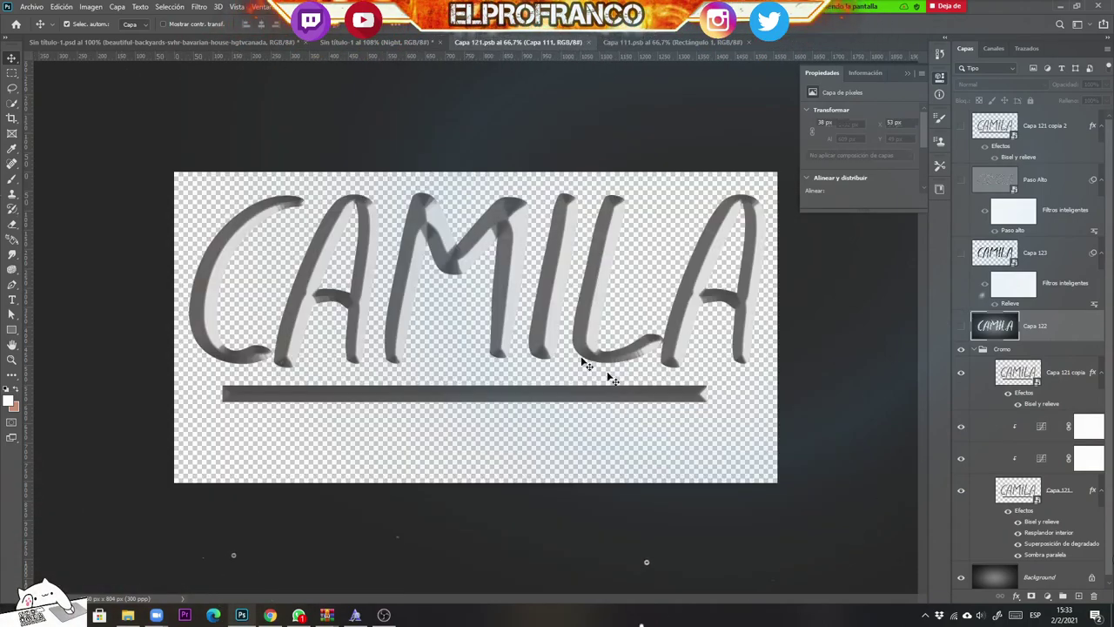
pyautogui.click(590, 42)
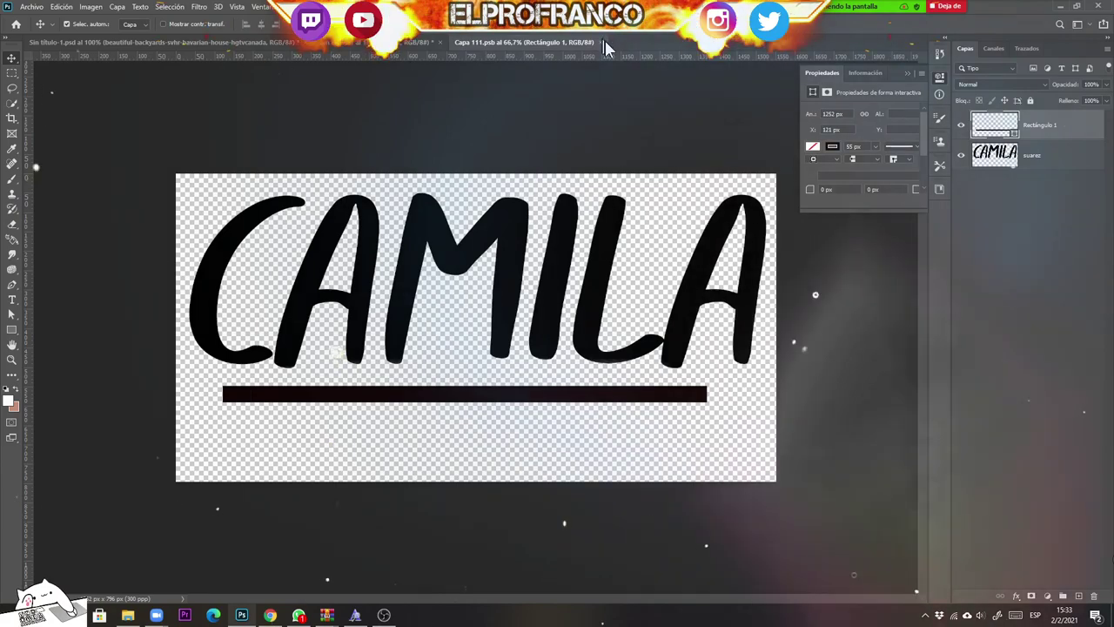
pyautogui.click(600, 43)
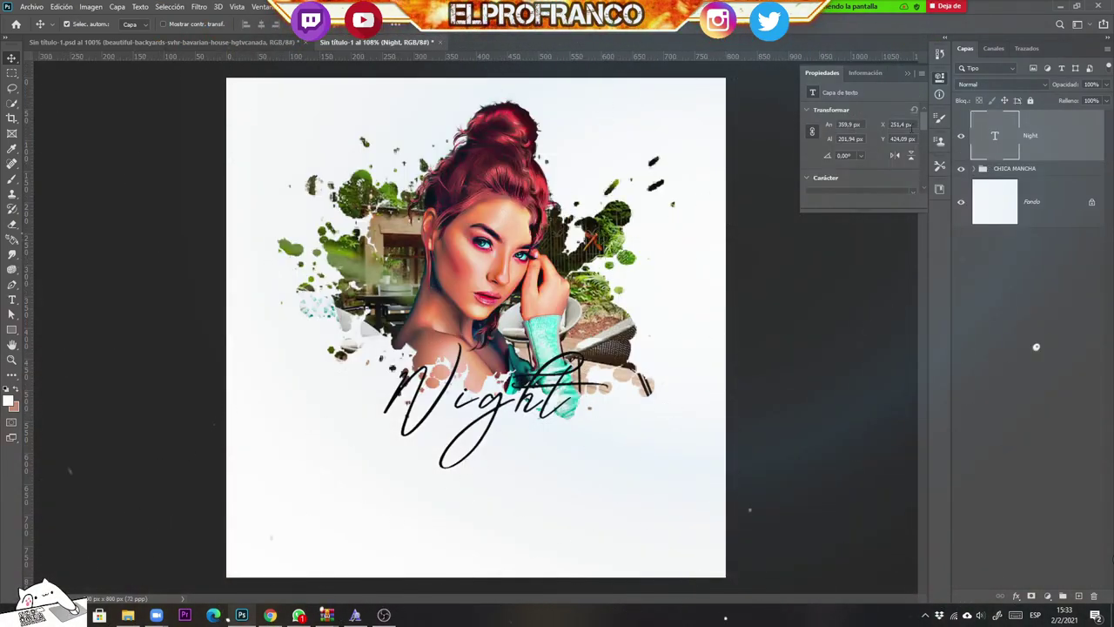
# Step: Convert the Night text layer into an embedded smart object (Night.psb)
pyautogui.rightClick(1048, 144)
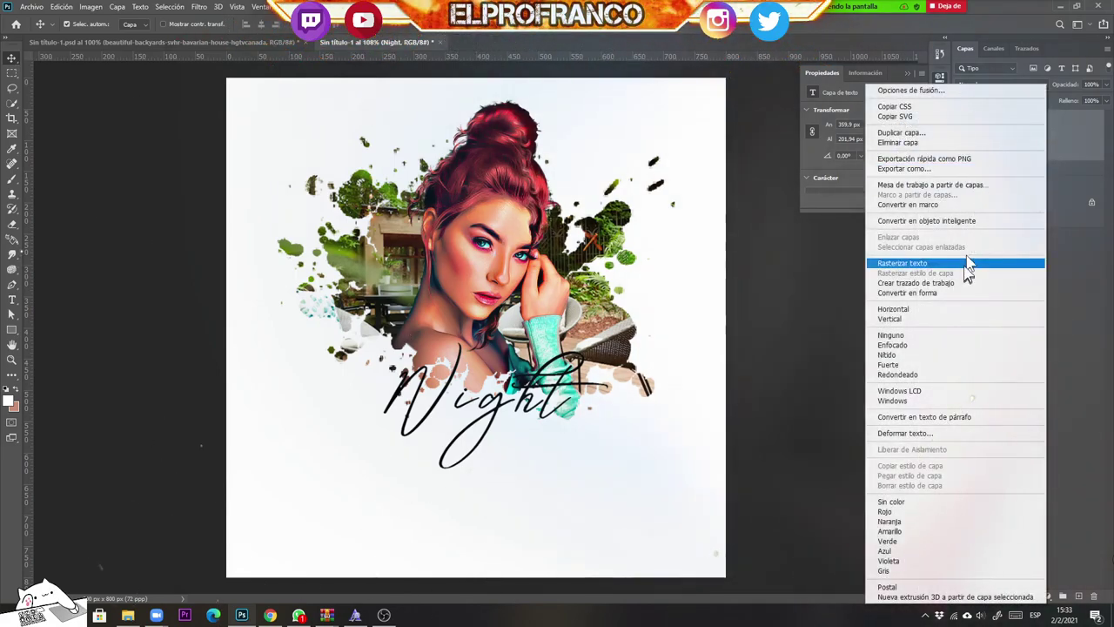
pyautogui.click(951, 222)
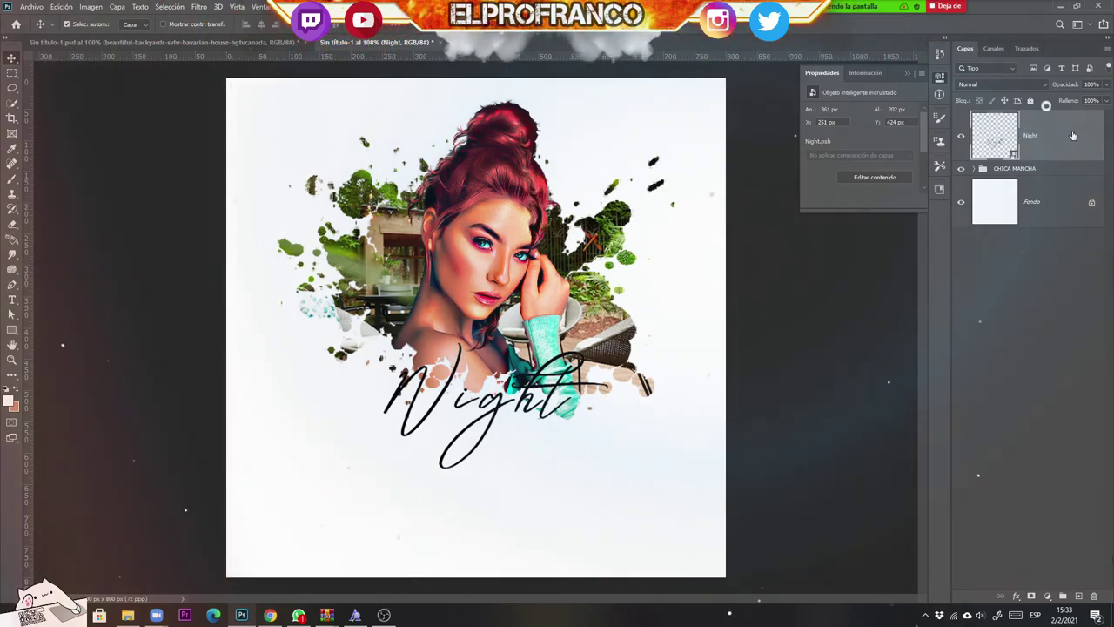
# Step: Add a black Stroke effect to Night, positioned Outside and thinned to 2 px
pyautogui.rightClick(1073, 135)
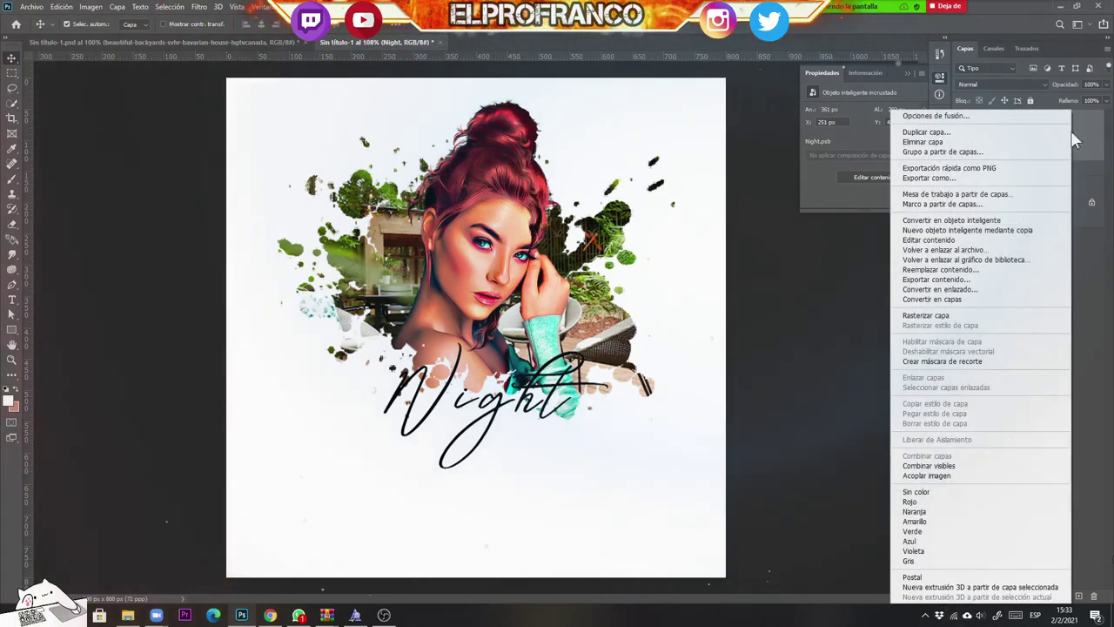
pyautogui.click(973, 126)
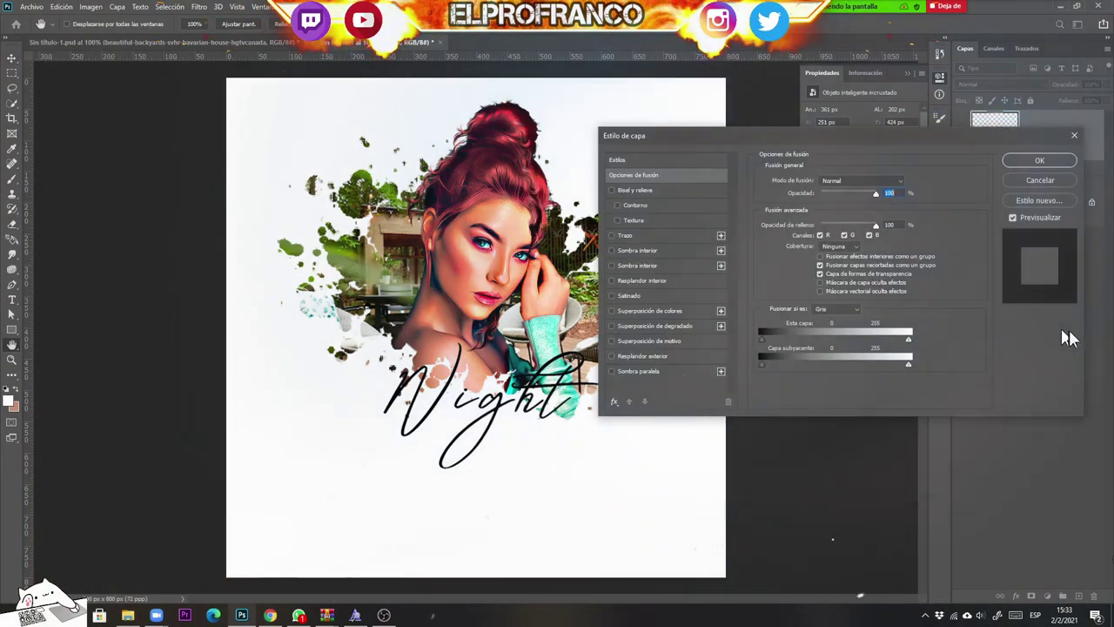
pyautogui.click(631, 237)
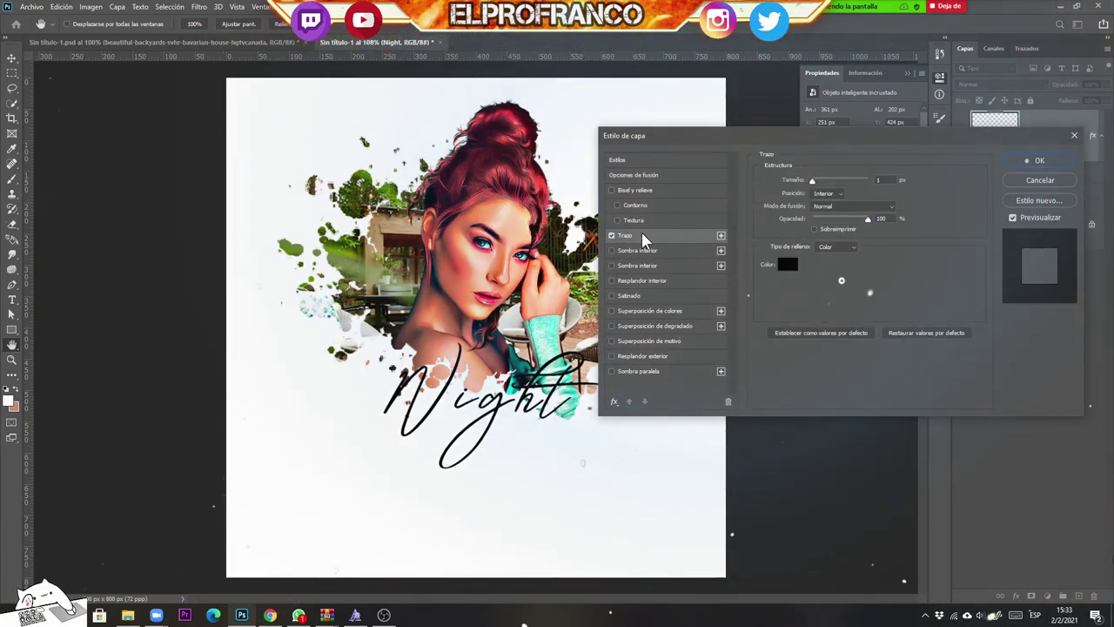
pyautogui.moveTo(820, 183); pyautogui.dragTo(828, 181)
pyautogui.click(827, 192)
pyautogui.click(827, 206)
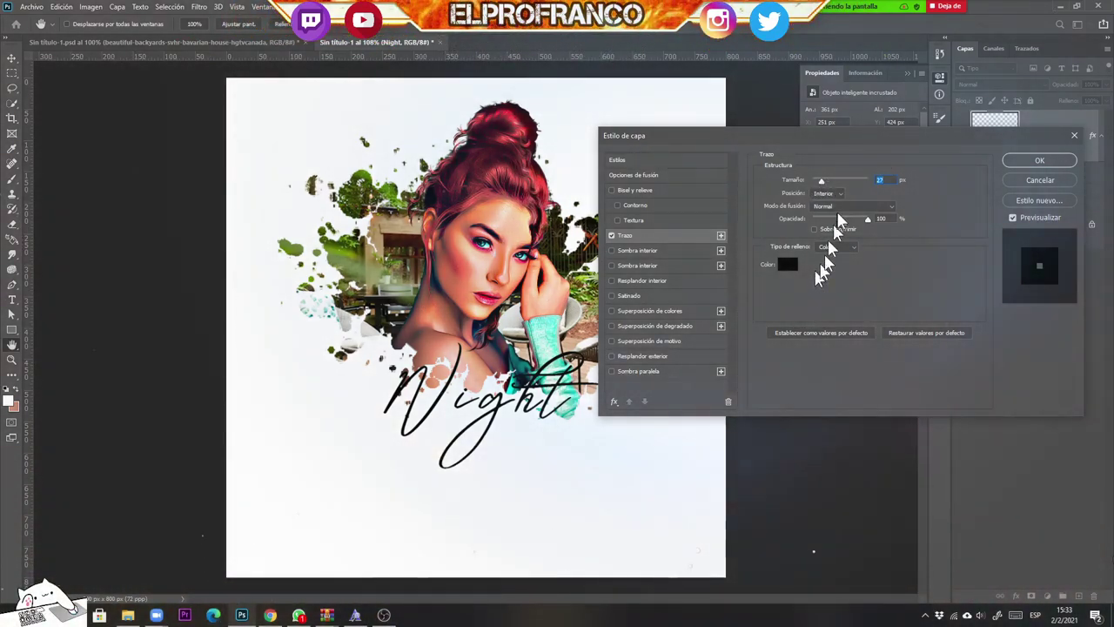
pyautogui.click(837, 205)
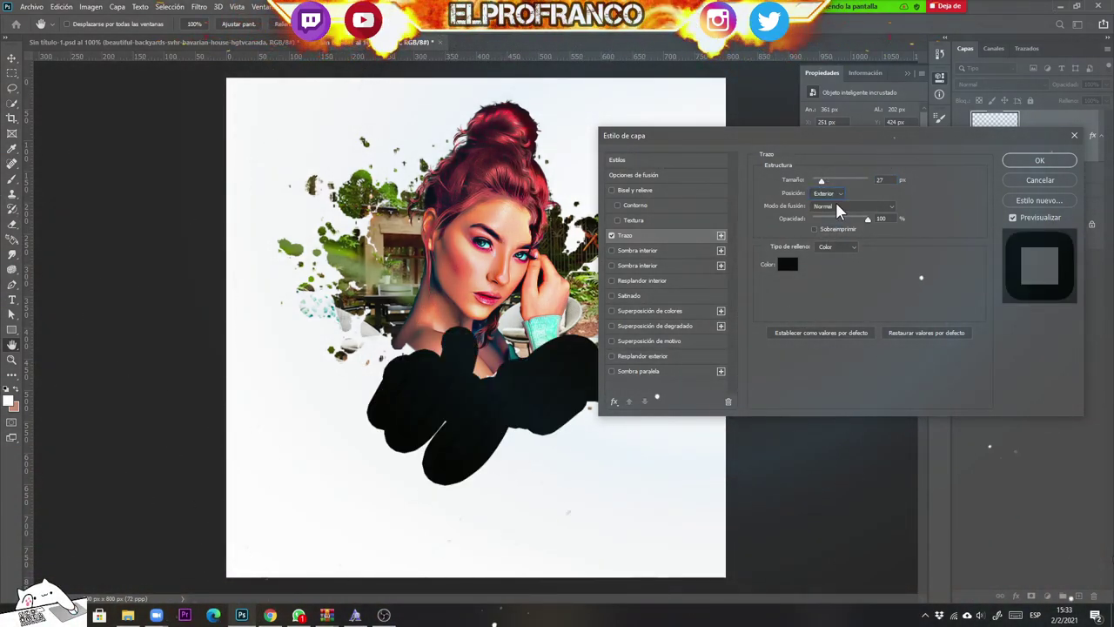
pyautogui.moveTo(820, 187); pyautogui.dragTo(814, 191)
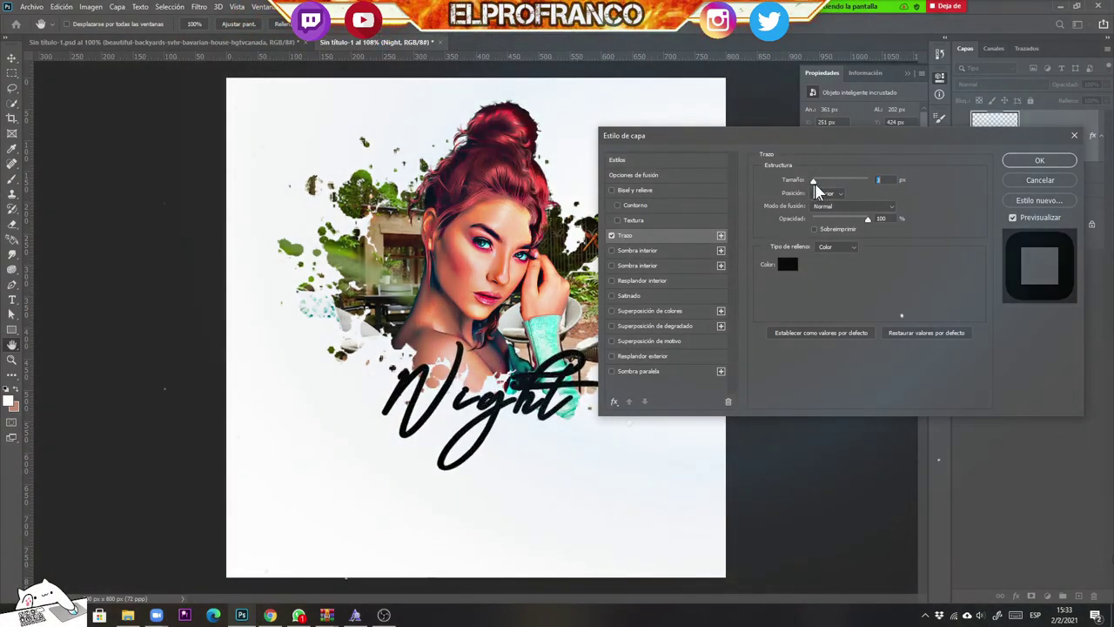
pyautogui.moveTo(814, 184); pyautogui.dragTo(814, 186)
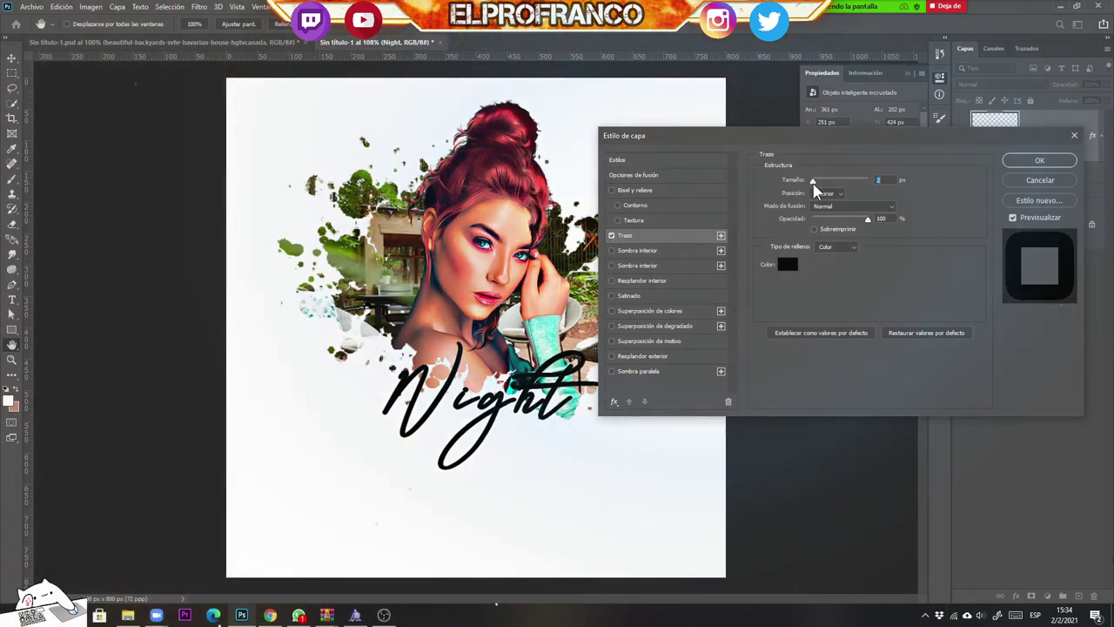
pyautogui.moveTo(849, 146)
pyautogui.mouseDown()
pyautogui.moveTo(566, 61)
pyautogui.moveTo(236, 44)
pyautogui.moveTo(635, 48)
pyautogui.moveTo(987, 334)
pyautogui.moveTo(966, 292)
pyautogui.mouseUp()
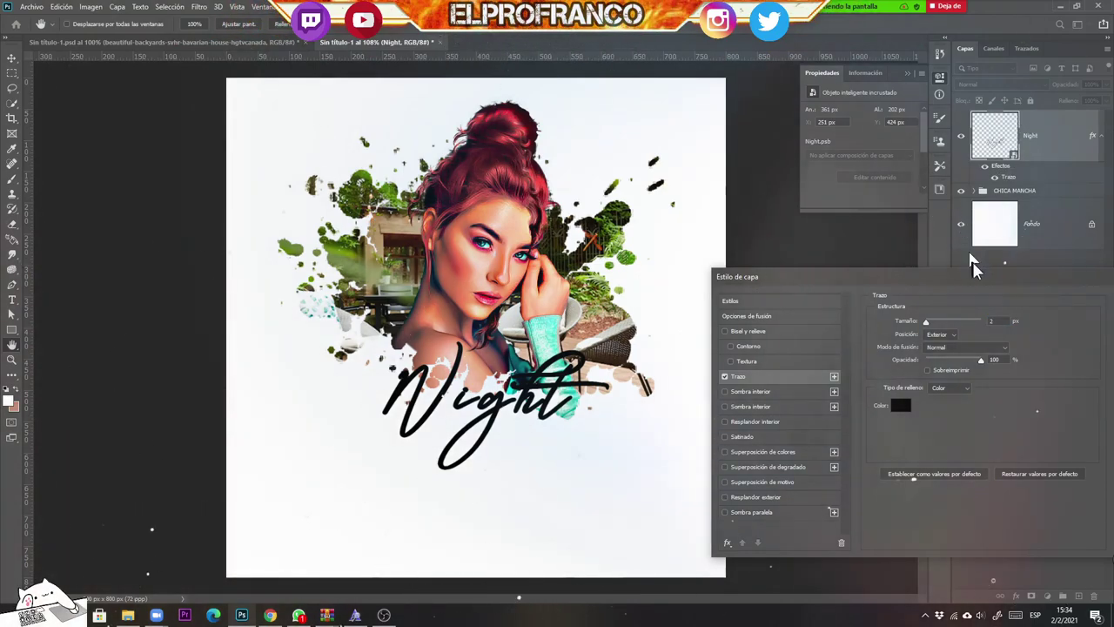
pyautogui.moveTo(870, 276); pyautogui.dragTo(674, 286)
# Step: Confirm the stroke, then reopen Night's Blending Options and move the window aside
pyautogui.click(944, 311)
pyautogui.rightClick(1055, 141)
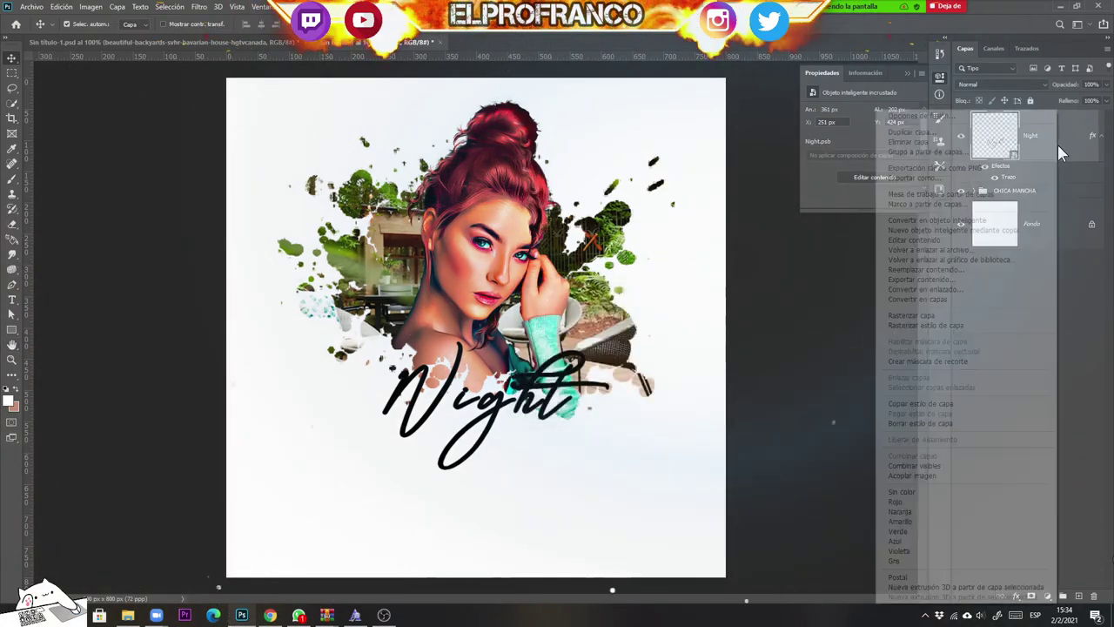
pyautogui.click(969, 117)
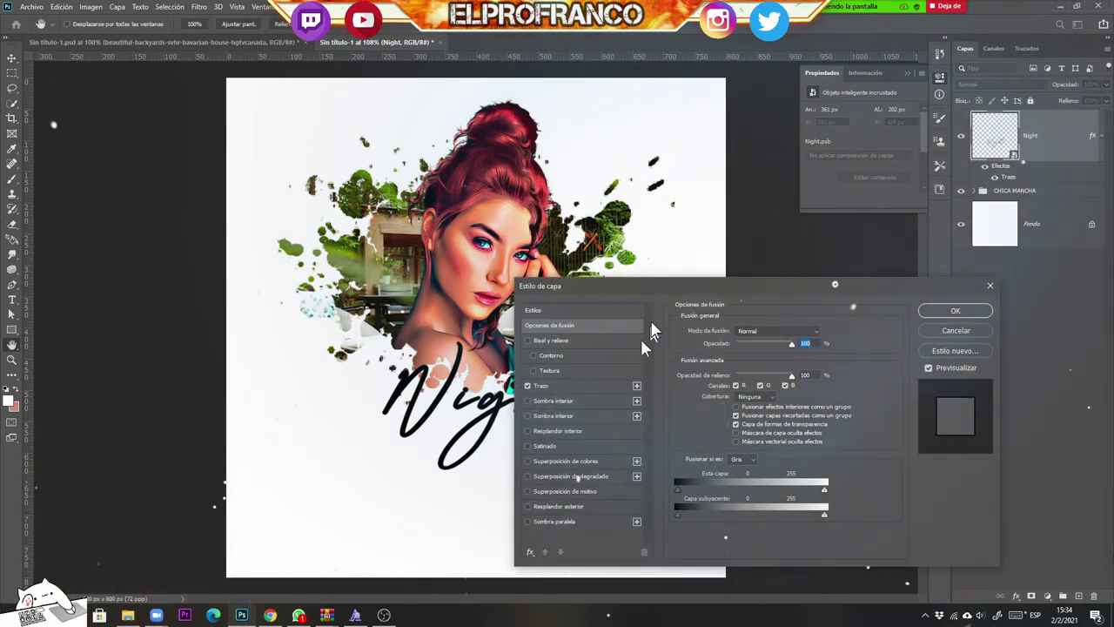
pyautogui.click(964, 326)
pyautogui.rightClick(1054, 146)
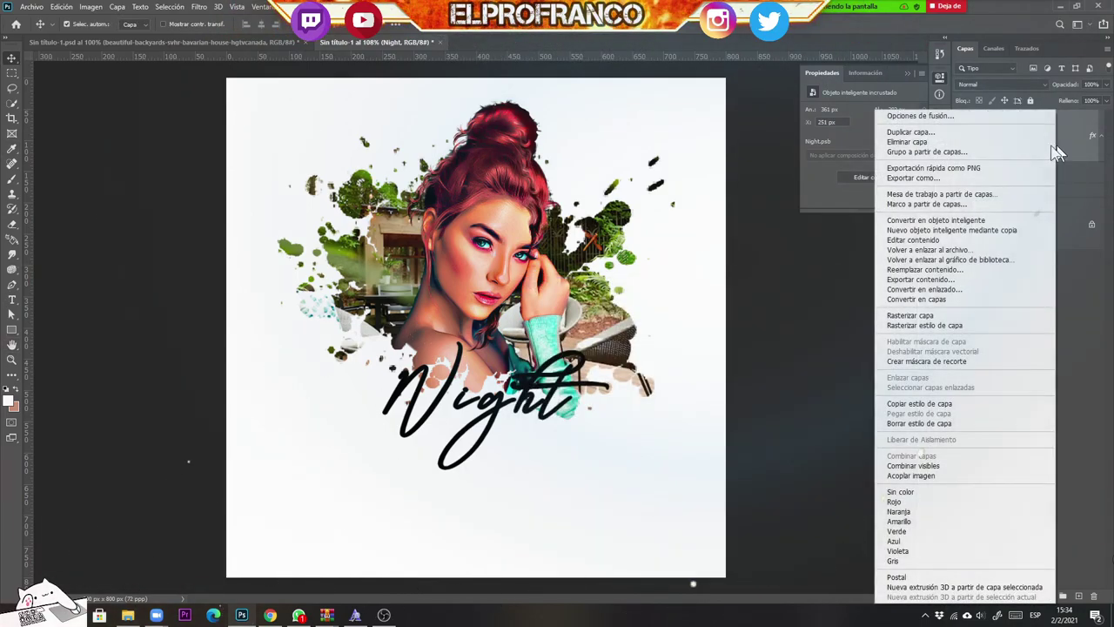
pyautogui.click(940, 119)
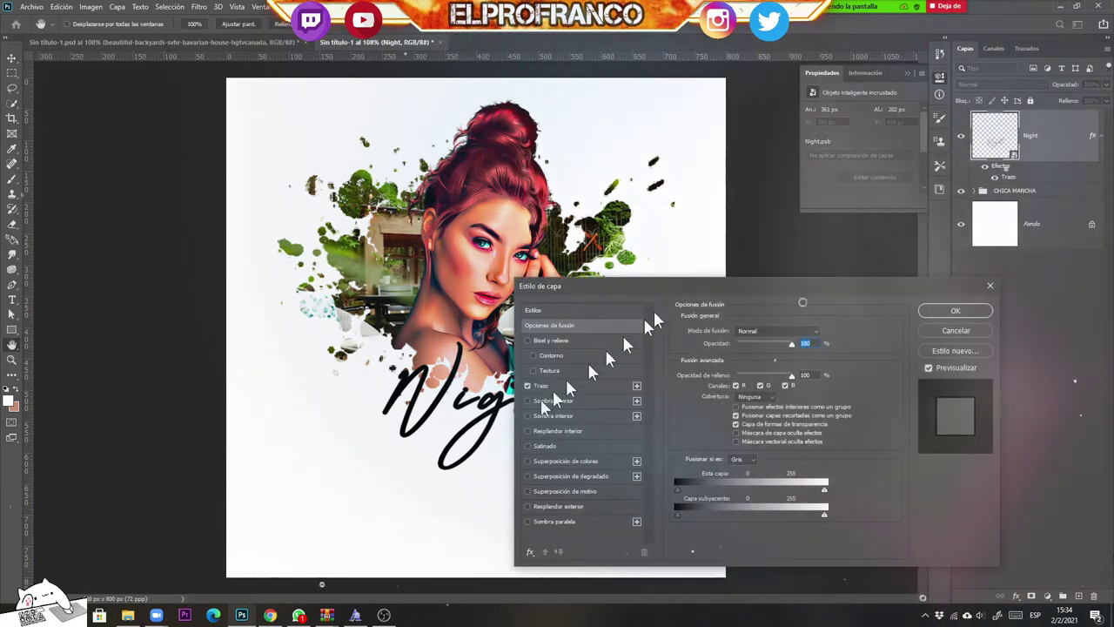
pyautogui.moveTo(669, 290); pyautogui.dragTo(798, 263)
# Step: Thin the Night stroke to 1 px and toggle it off and on to compare
pyautogui.click(707, 357)
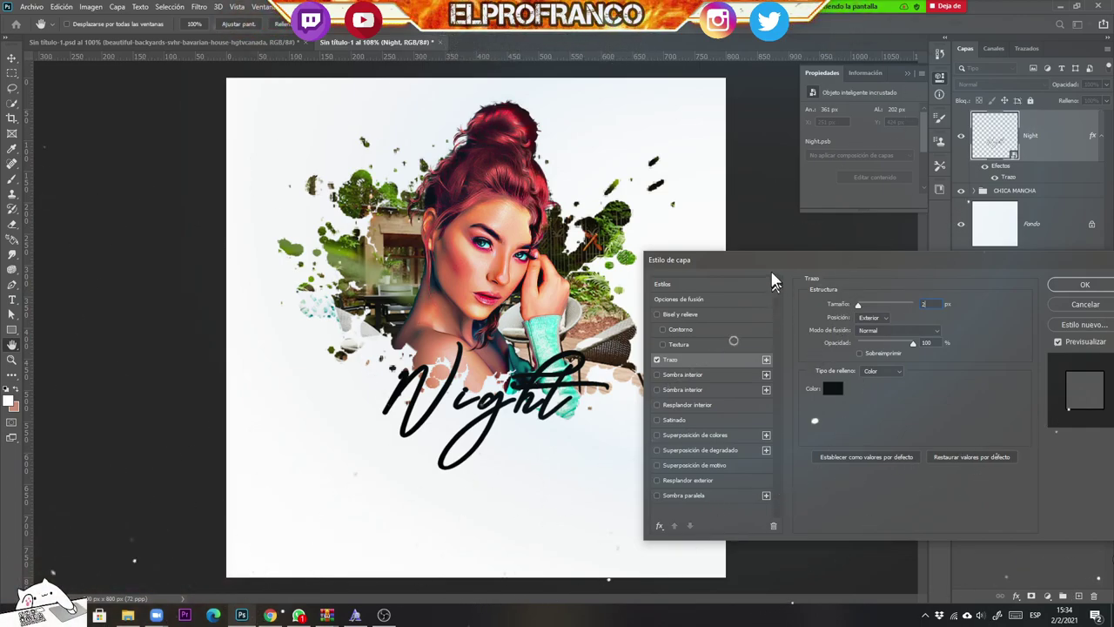
pyautogui.click(661, 362)
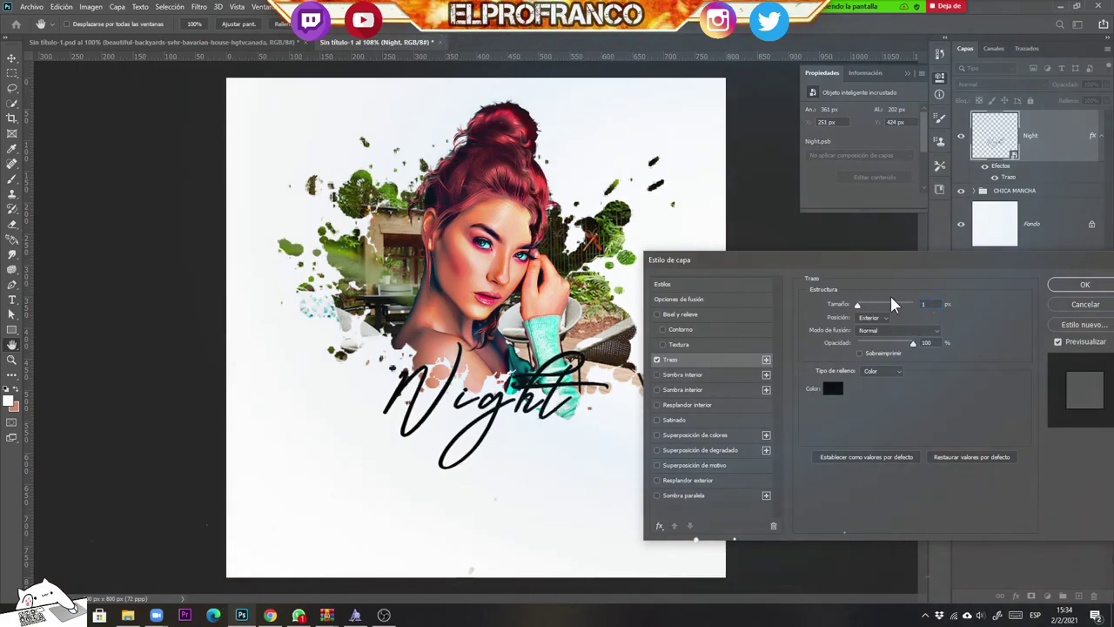
pyautogui.click(659, 366)
pyautogui.click(659, 363)
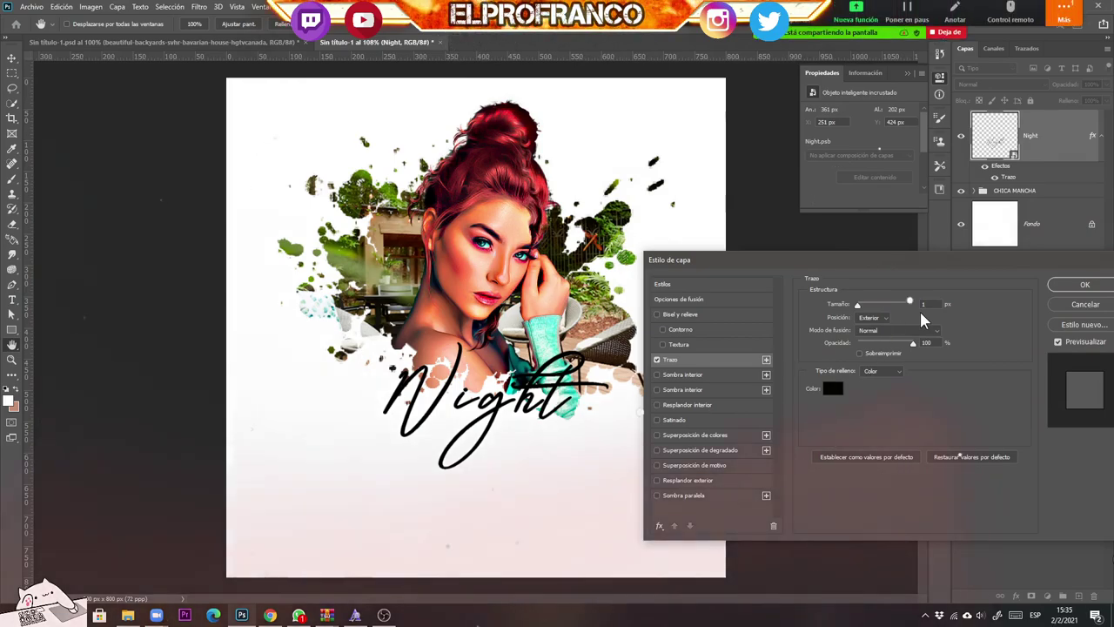
# Step: Open and close the meeting chat window
pyautogui.click(1063, 15)
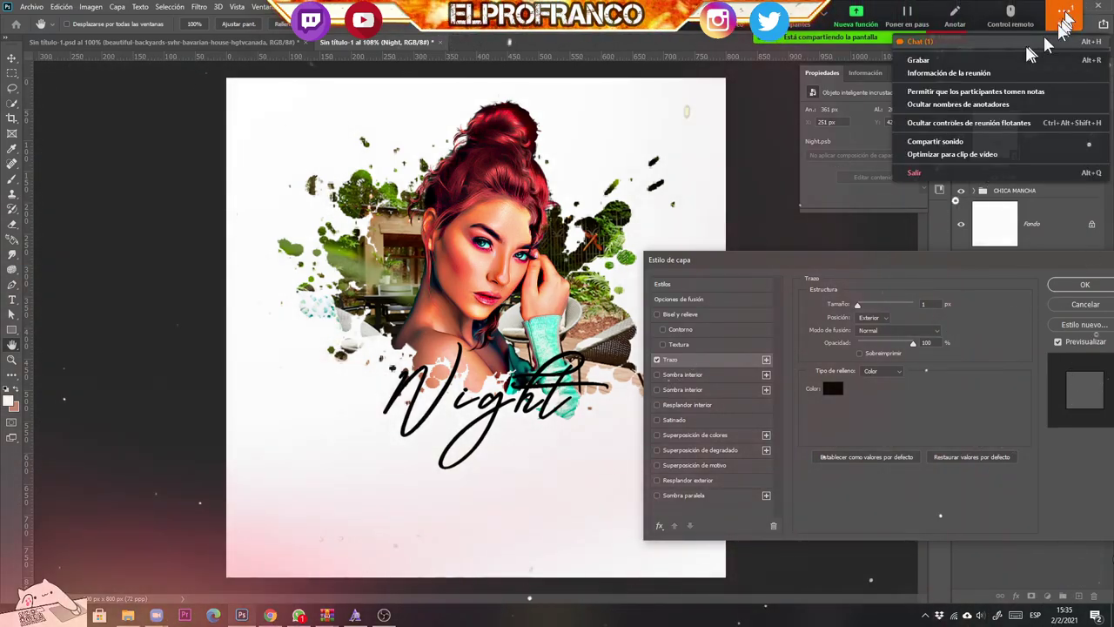
pyautogui.click(940, 52)
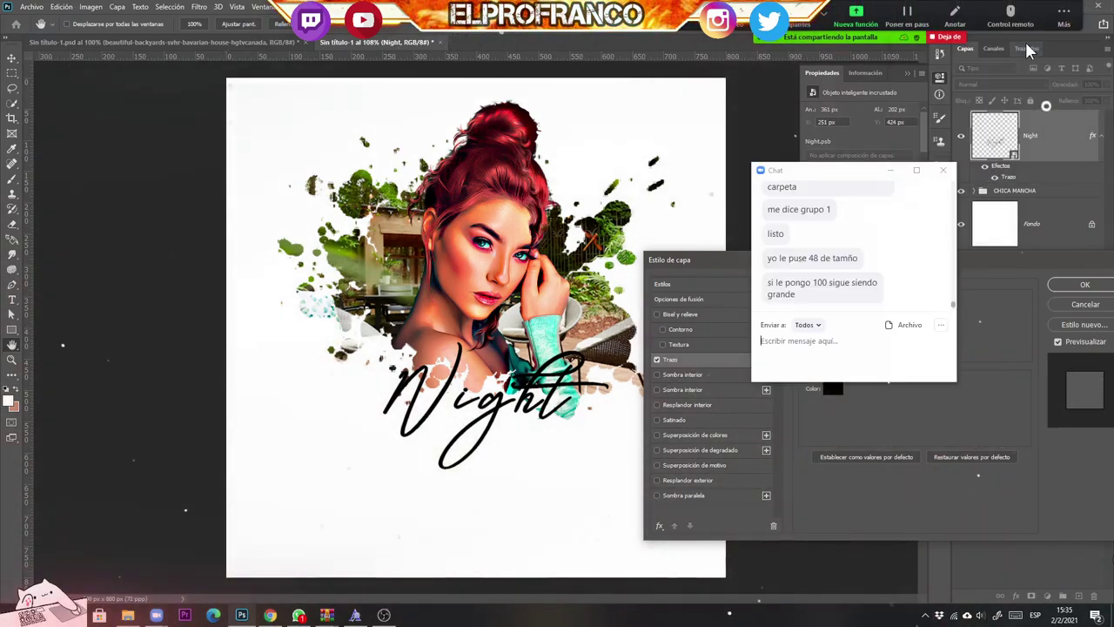
pyautogui.click(893, 172)
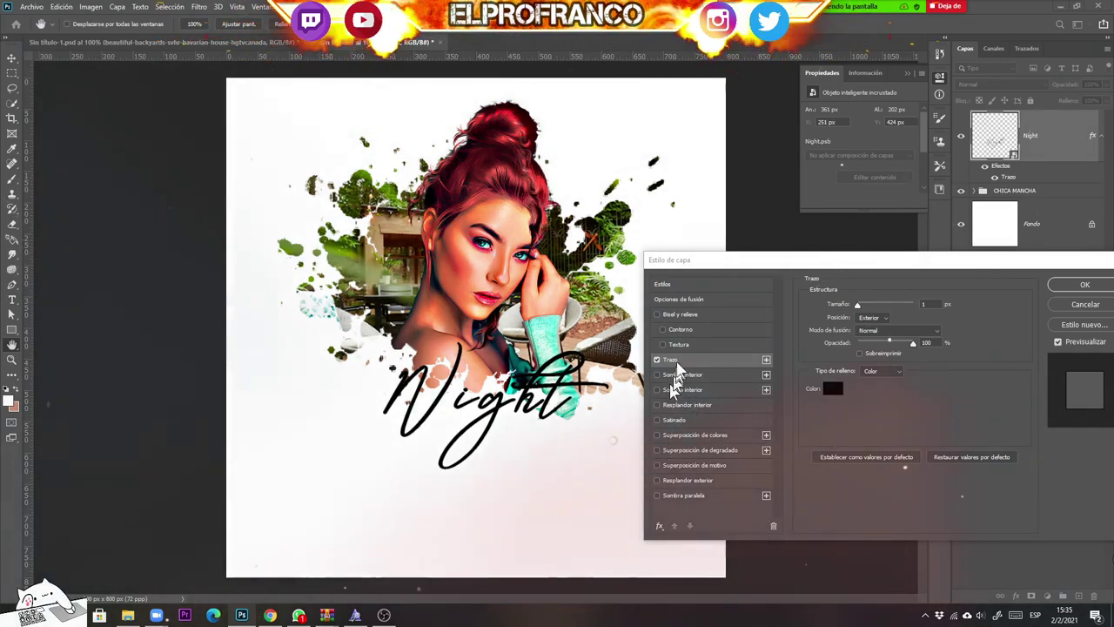
# Step: Enable Bevel and Emboss as an Outer Bevel with Chisel Soft technique and 292% depth
pyautogui.click(659, 314)
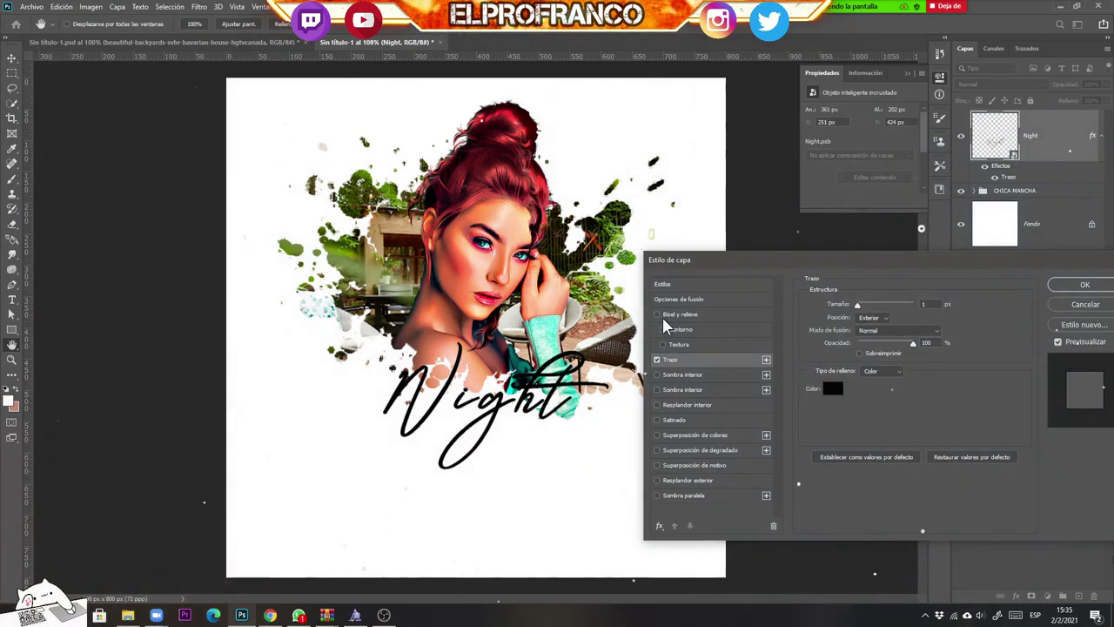
pyautogui.click(668, 313)
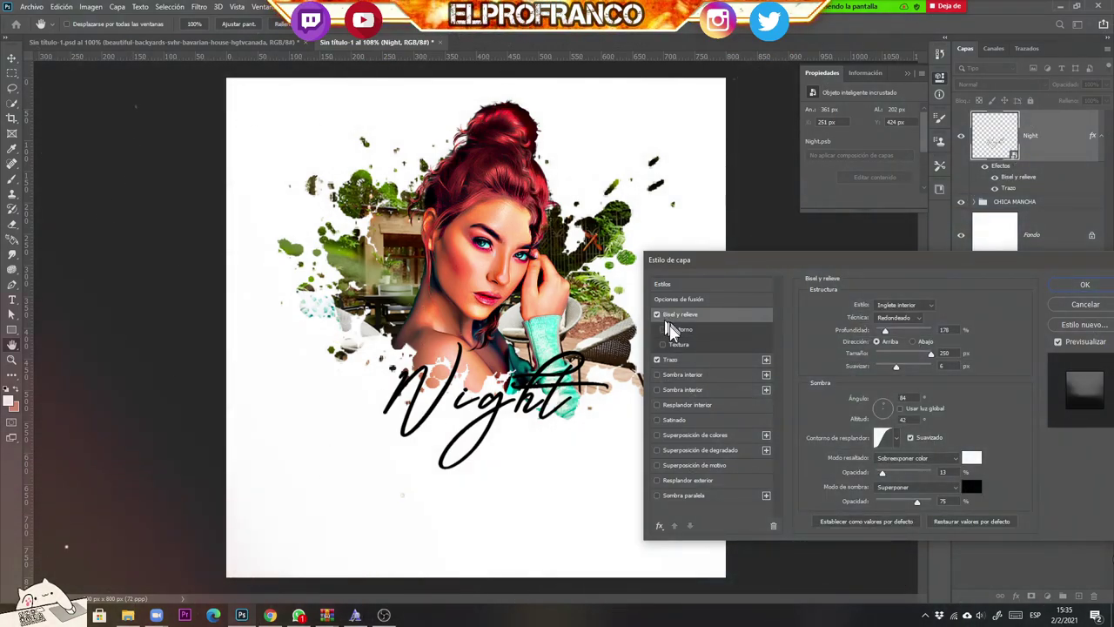
pyautogui.click(922, 309)
pyautogui.click(925, 311)
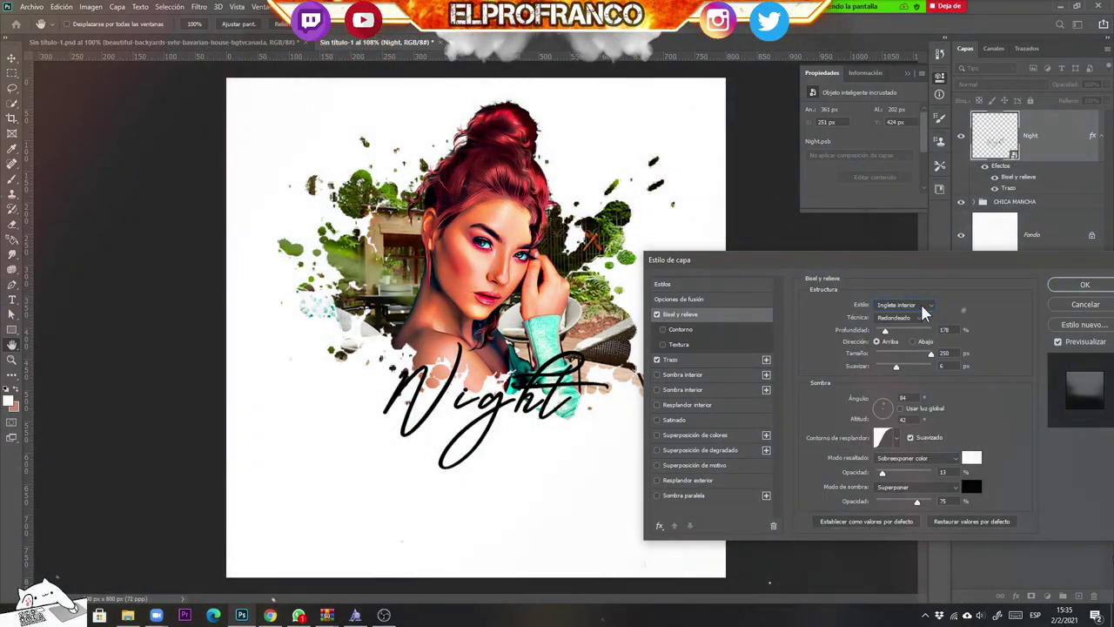
pyautogui.click(921, 314)
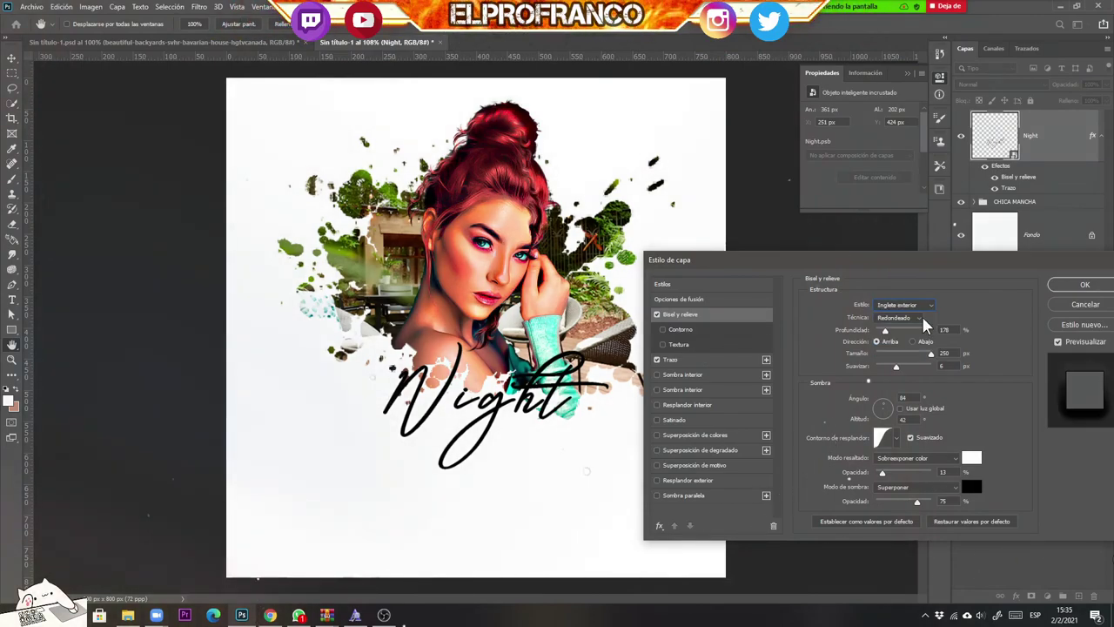
pyautogui.click(919, 316)
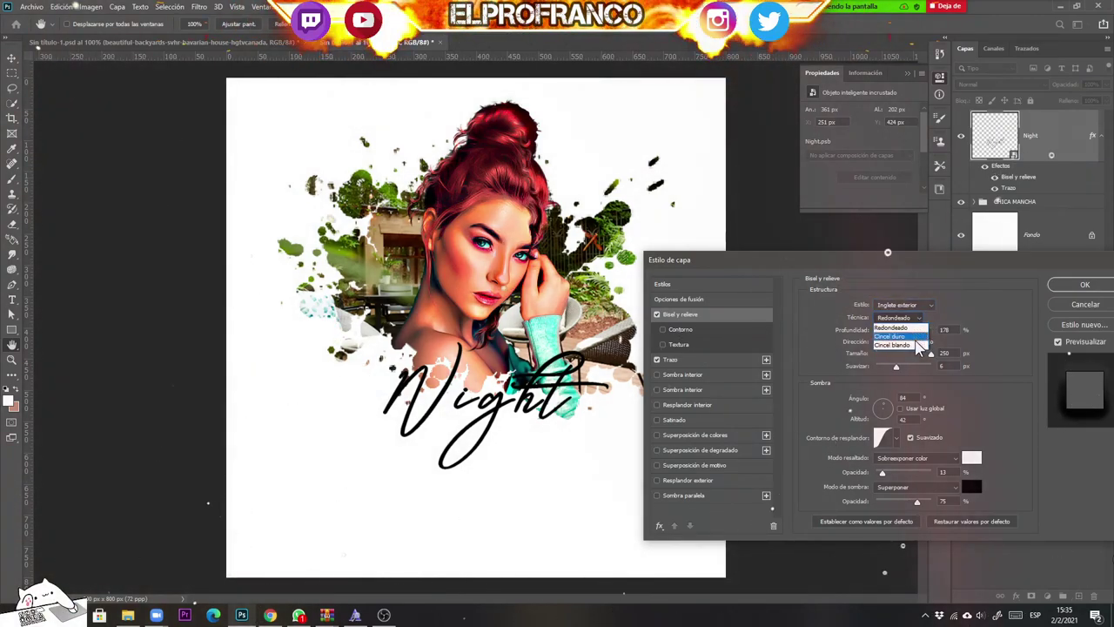
pyautogui.click(921, 347)
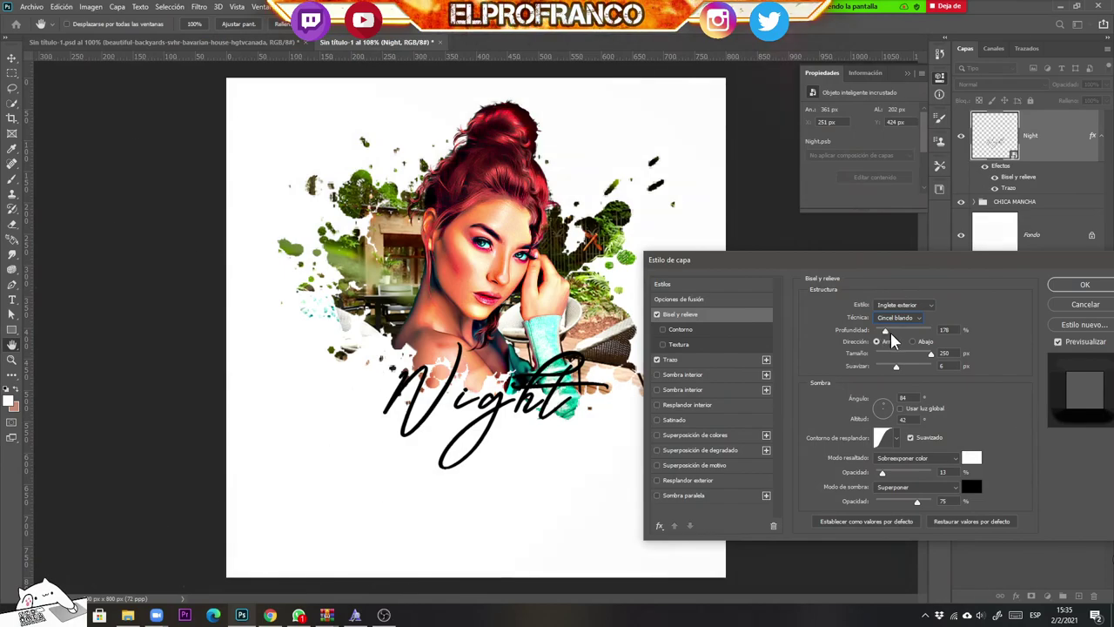
pyautogui.moveTo(905, 338); pyautogui.dragTo(925, 337)
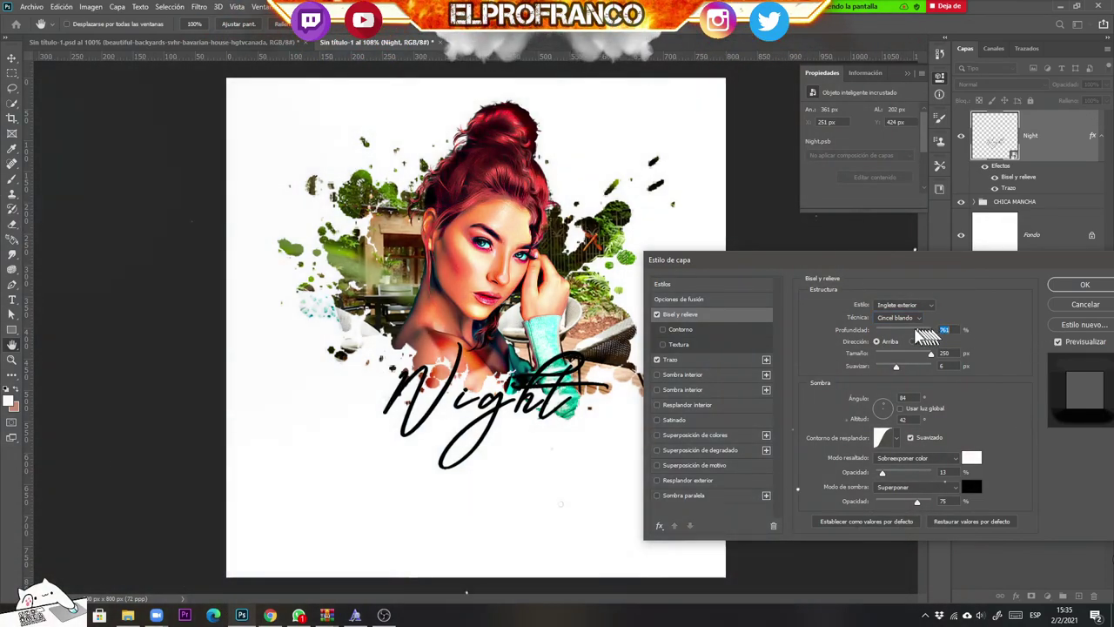
# Step: Set bevel highlights to Normal at about 73%, shadows to Multiply, and size to 5 px
pyautogui.click(897, 438)
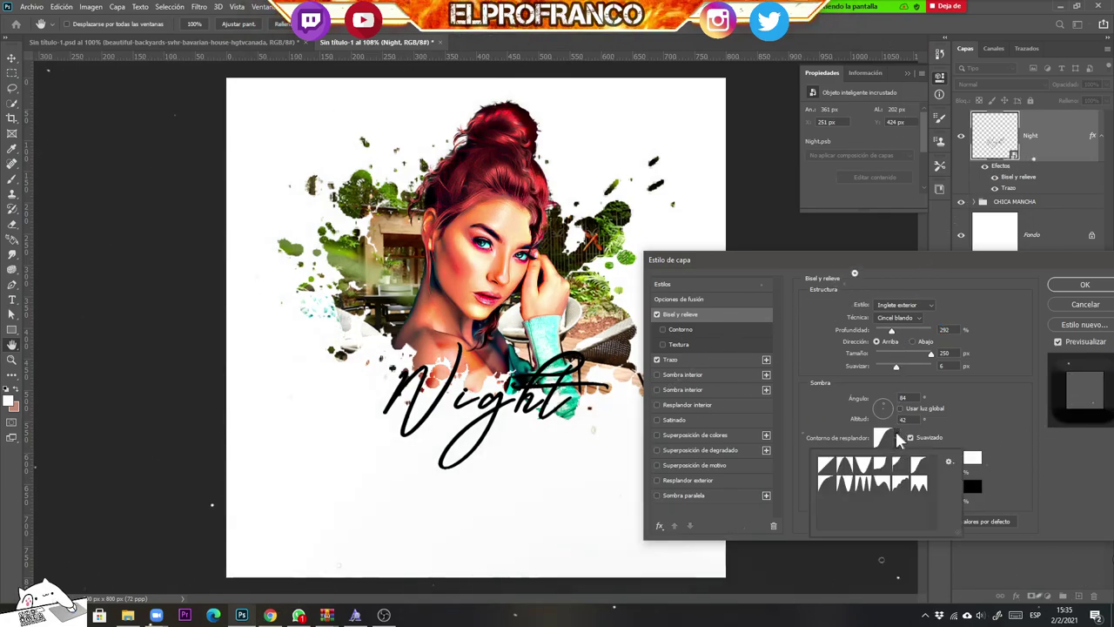
pyautogui.click(1014, 435)
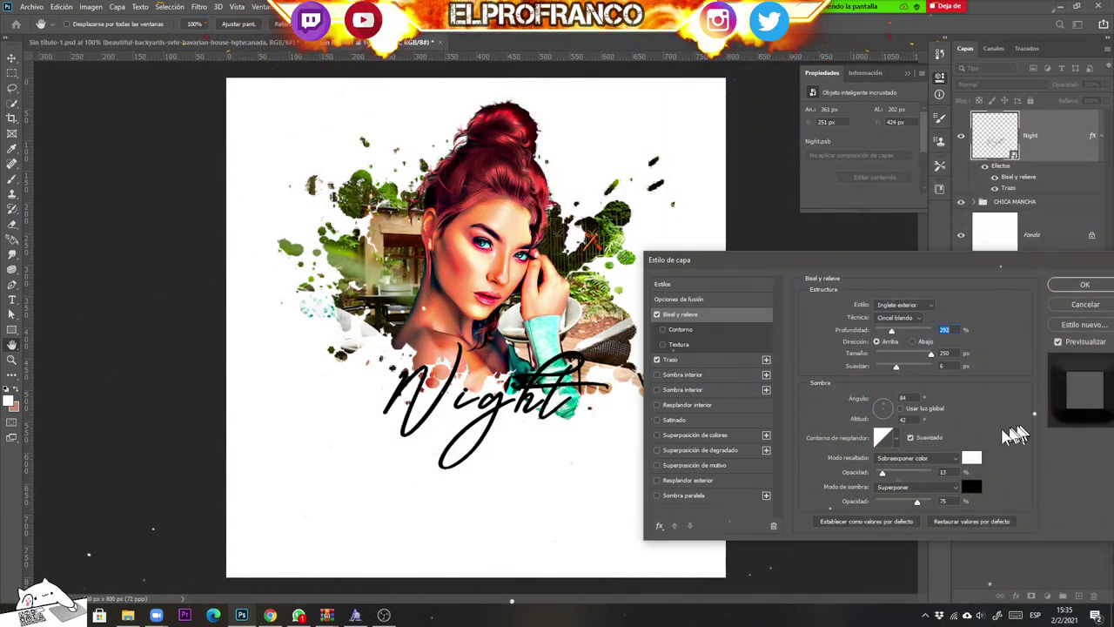
pyautogui.click(914, 458)
pyautogui.click(914, 324)
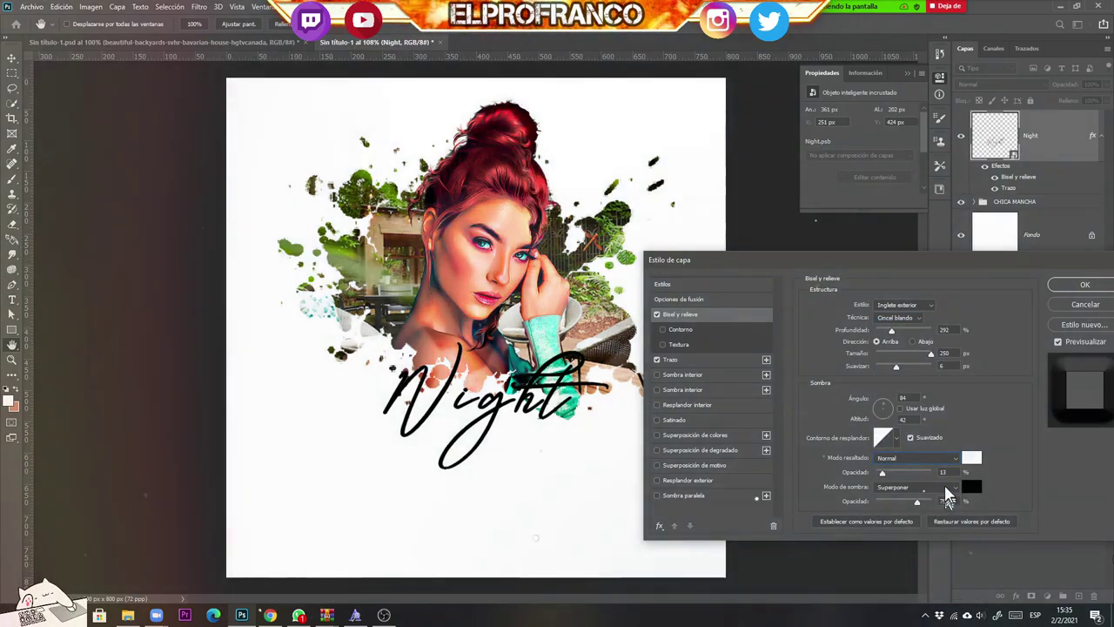
pyautogui.click(947, 493)
pyautogui.click(945, 490)
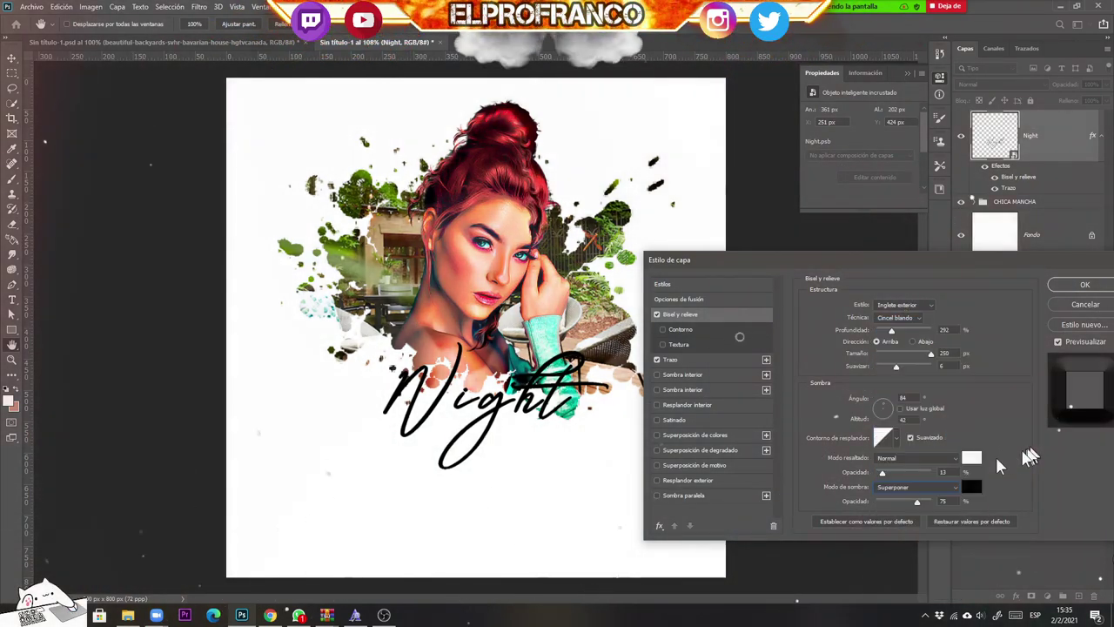
pyautogui.click(913, 472)
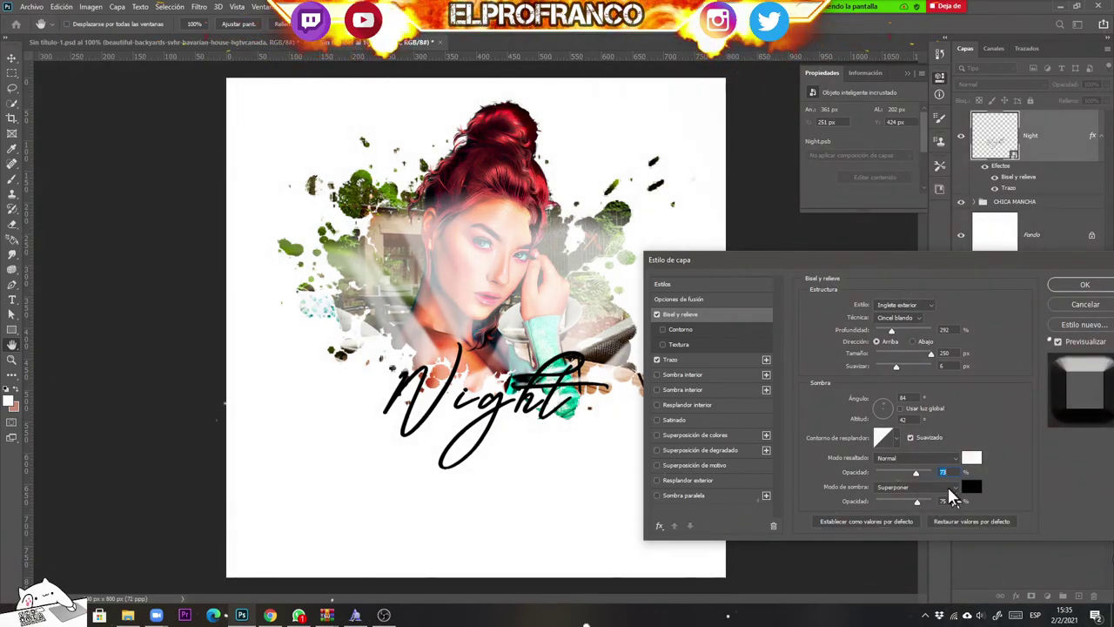
pyautogui.click(951, 489)
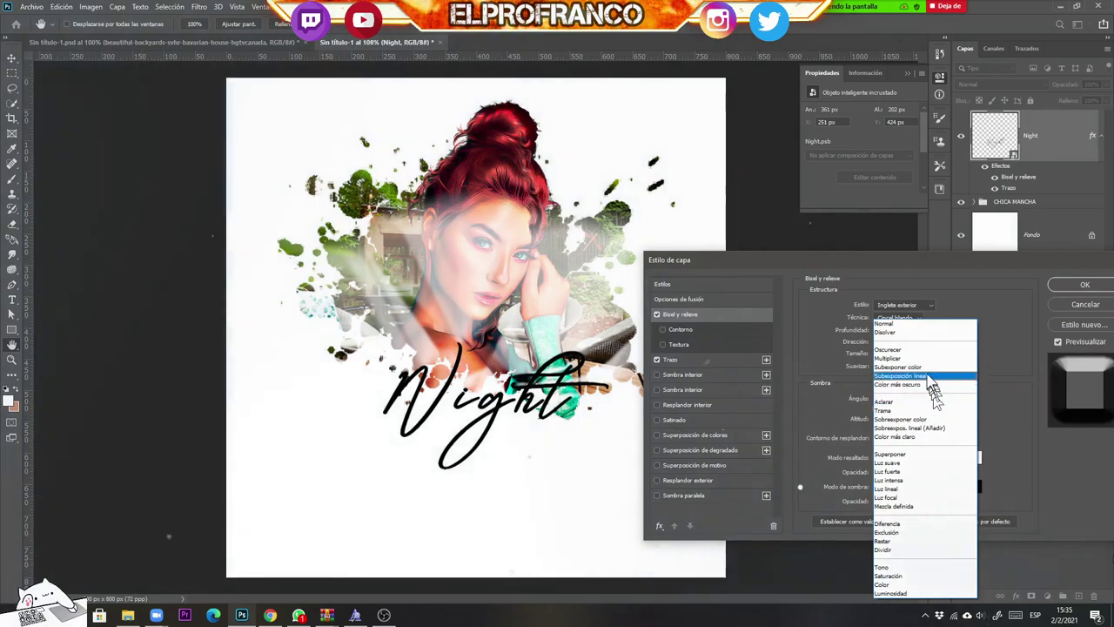
pyautogui.click(920, 358)
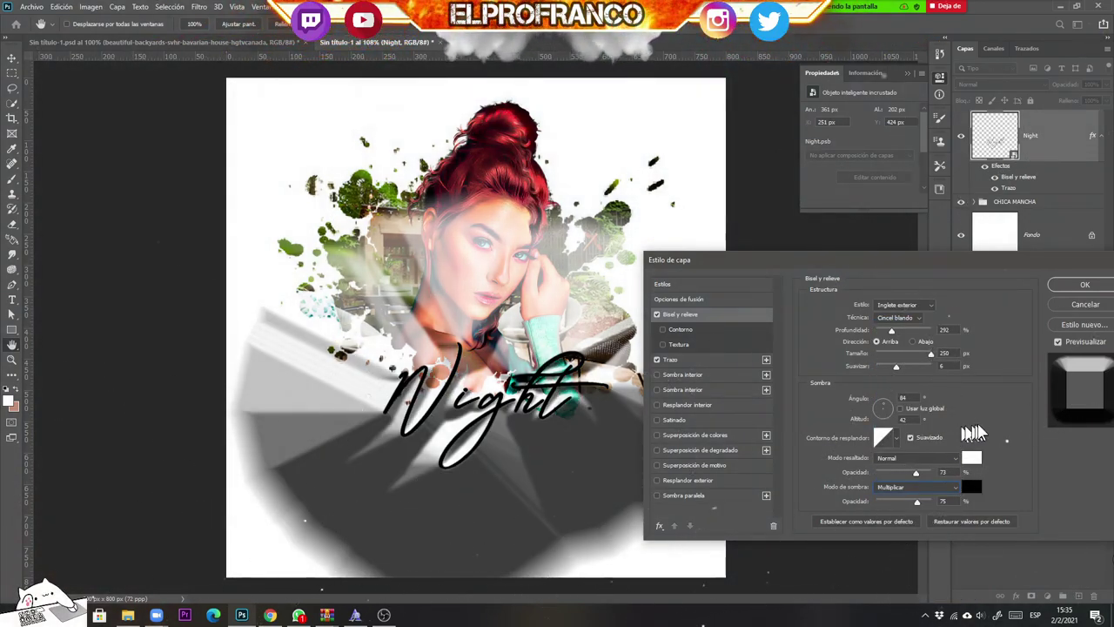
pyautogui.moveTo(930, 355); pyautogui.dragTo(880, 351)
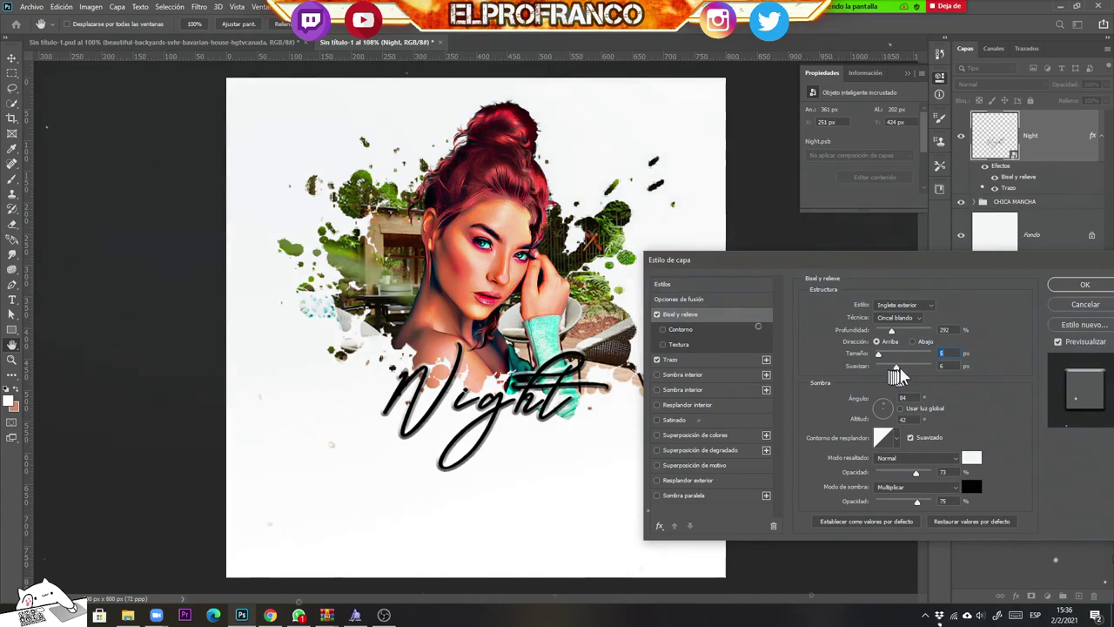
# Step: Set the bevel soften to 8 px and try several gloss contour presets
pyautogui.moveTo(894, 366)
pyautogui.mouseDown()
pyautogui.moveTo(874, 362)
pyautogui.moveTo(902, 362)
pyautogui.moveTo(898, 331)
pyautogui.mouseUp()
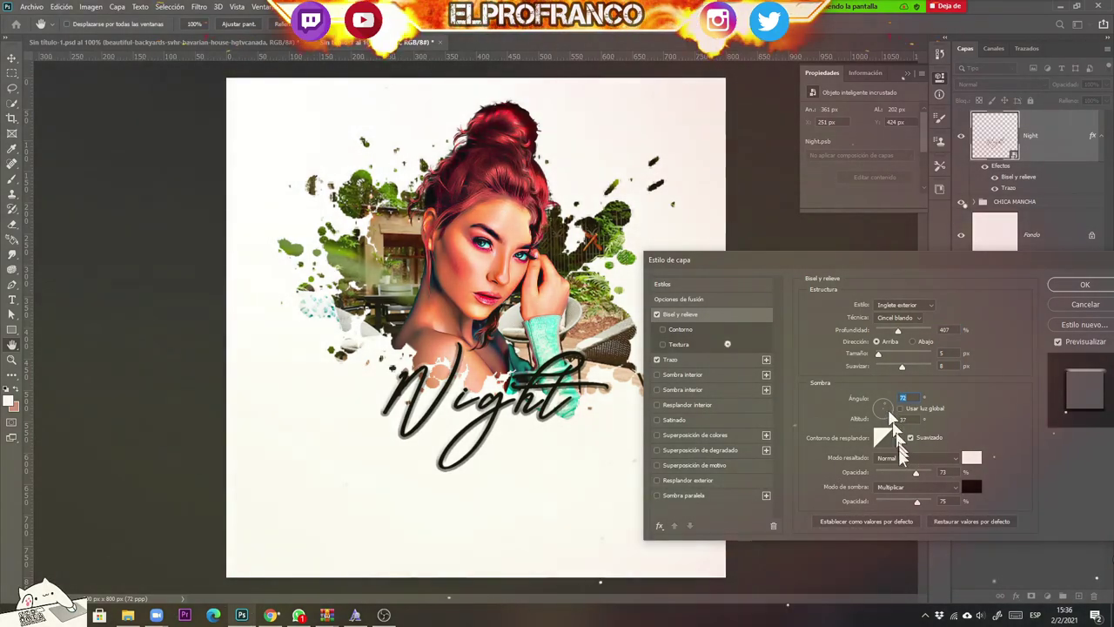
pyautogui.click(895, 440)
pyautogui.click(861, 484)
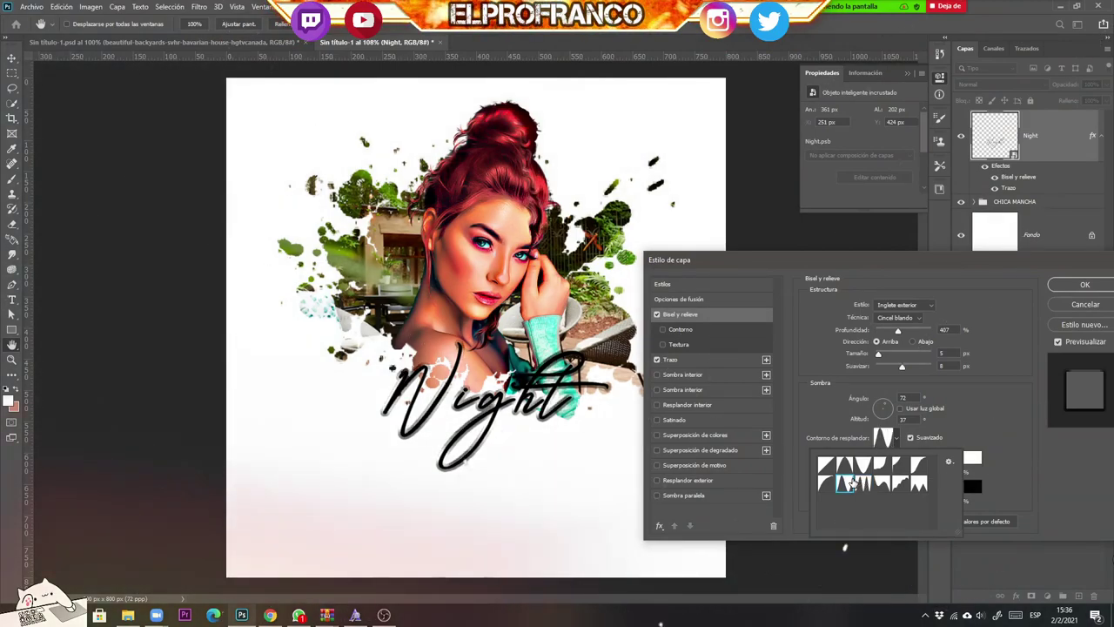
pyautogui.click(842, 484)
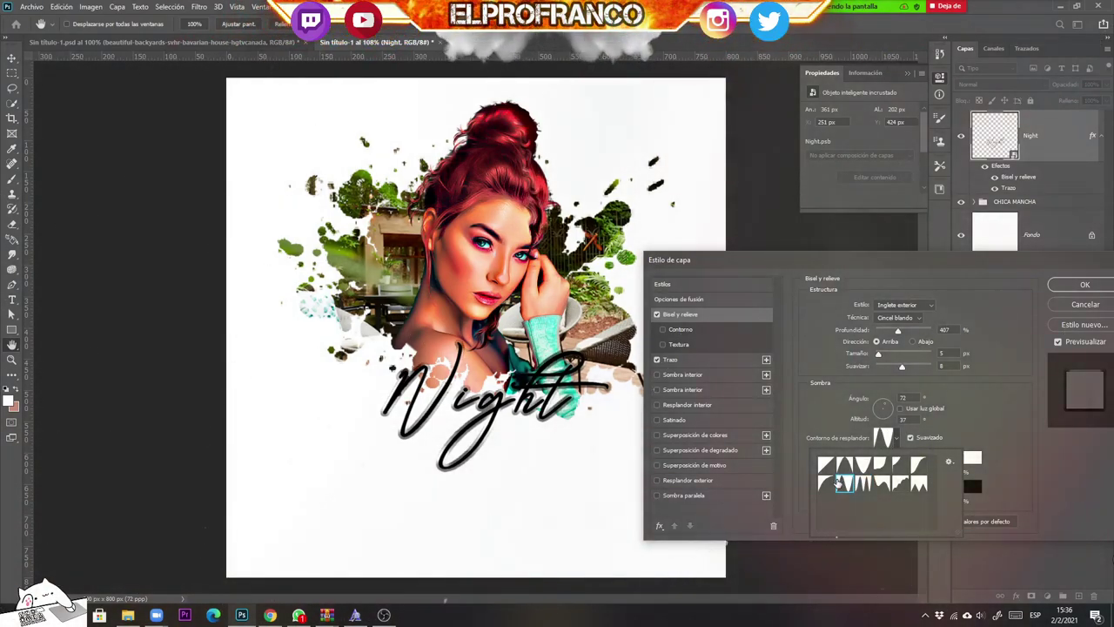
pyautogui.click(827, 484)
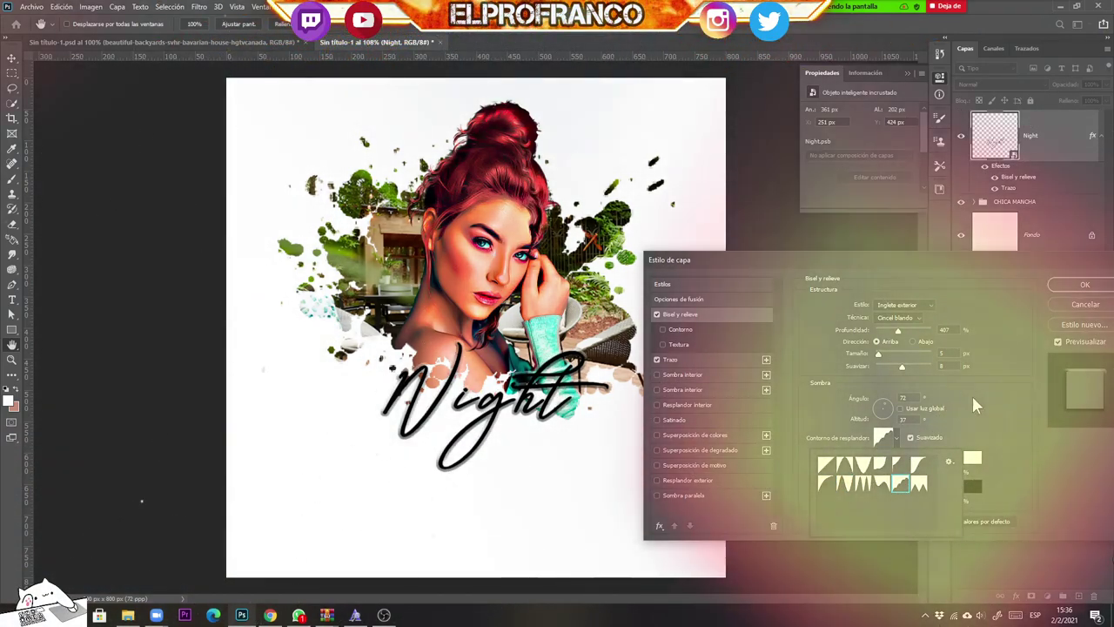
pyautogui.click(969, 393)
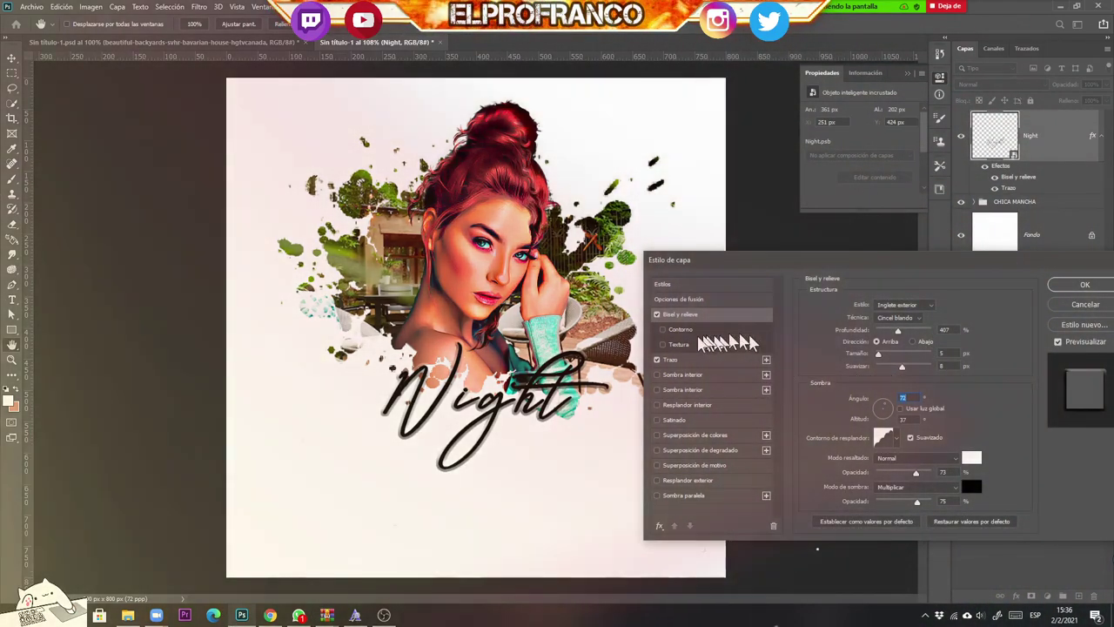
# Step: Enable the bevel Contour and set the light to 95° angle, 26° altitude
pyautogui.click(663, 329)
pyautogui.click(679, 330)
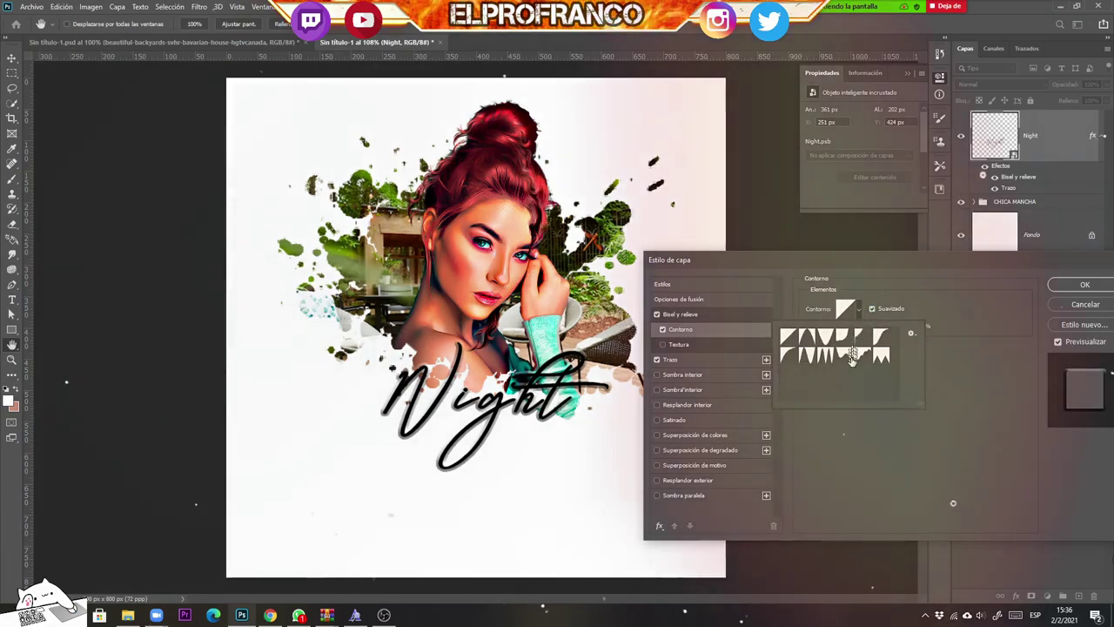
pyautogui.click(846, 355)
pyautogui.click(826, 357)
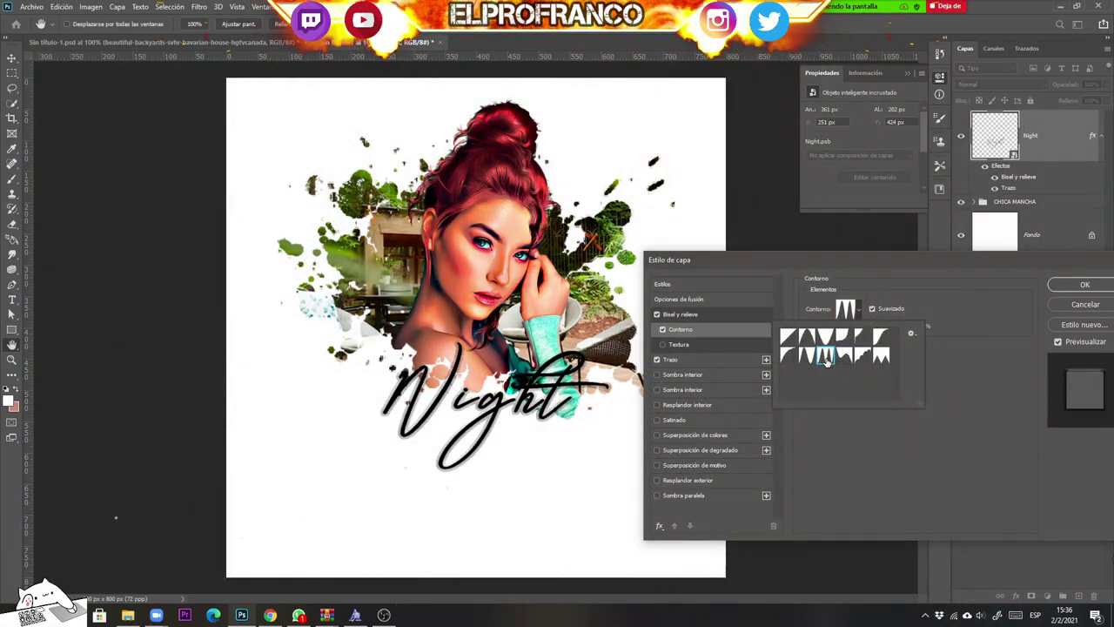
pyautogui.click(704, 321)
pyautogui.click(709, 315)
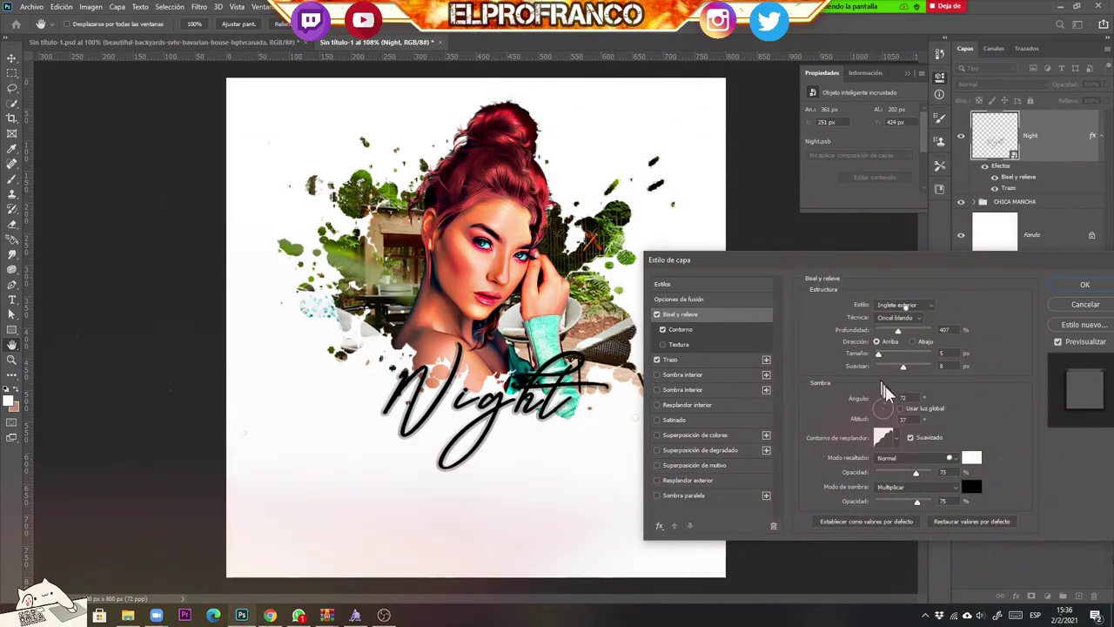
pyautogui.moveTo(889, 407); pyautogui.dragTo(883, 402)
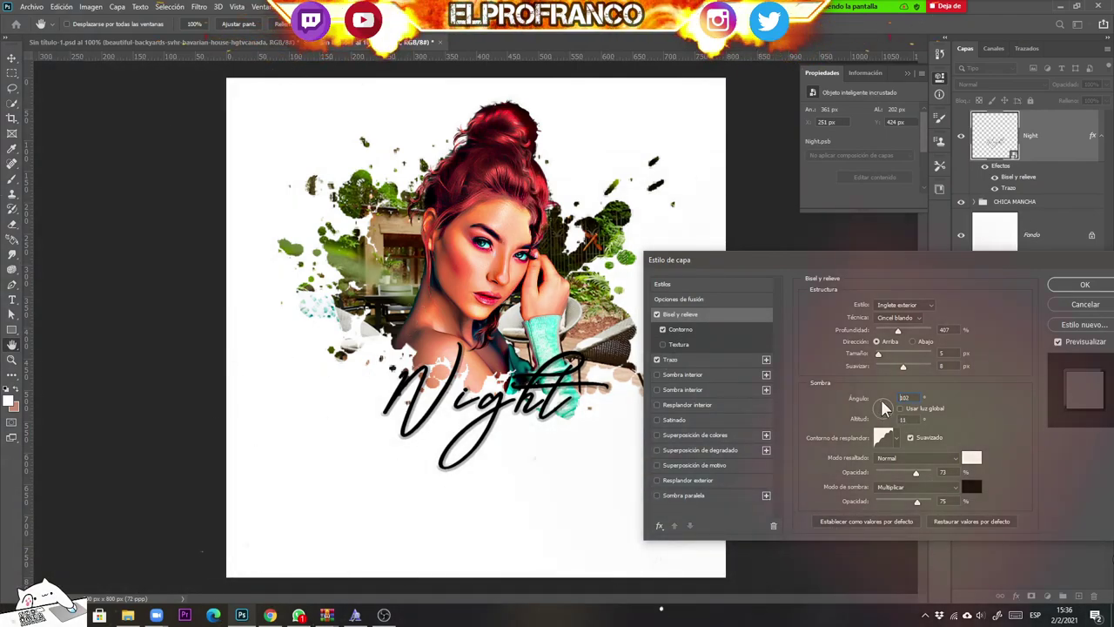
pyautogui.moveTo(883, 409); pyautogui.dragTo(885, 409)
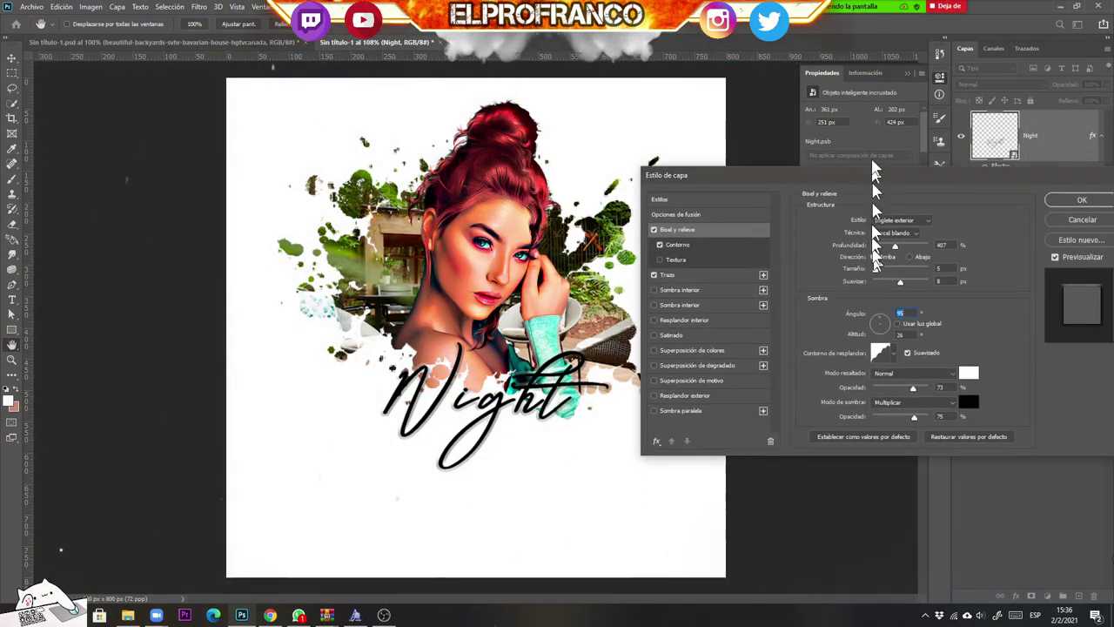
# Step: Move the Layer Style window and switch the bevel technique to Chisel Hard
pyautogui.moveTo(876, 261)
pyautogui.mouseDown()
pyautogui.moveTo(825, 177)
pyautogui.moveTo(825, 142)
pyautogui.mouseUp()
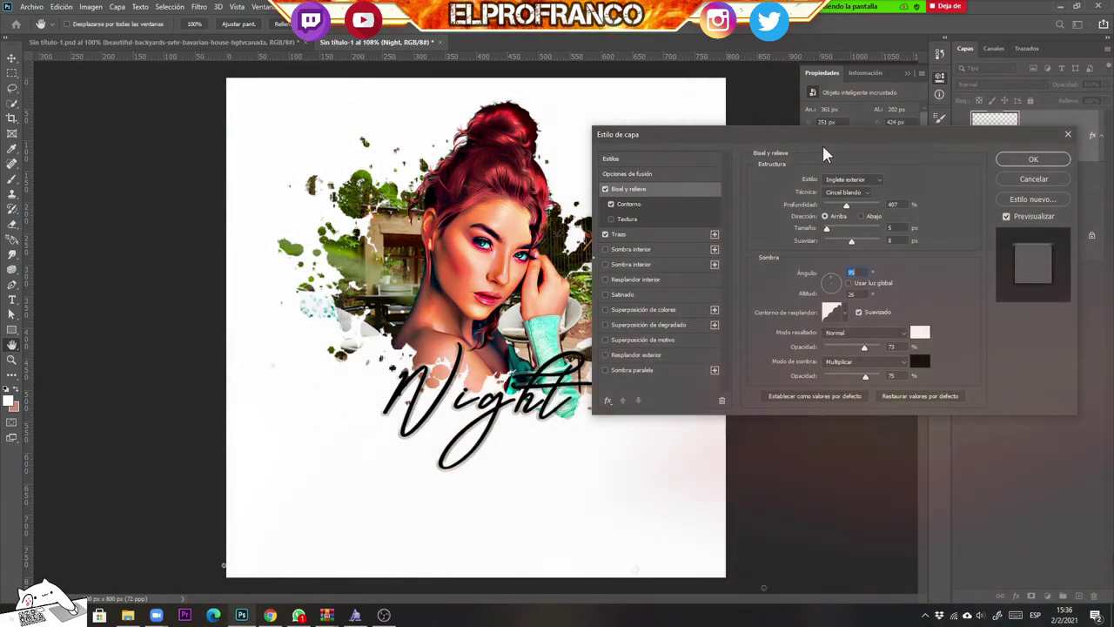
pyautogui.click(612, 205)
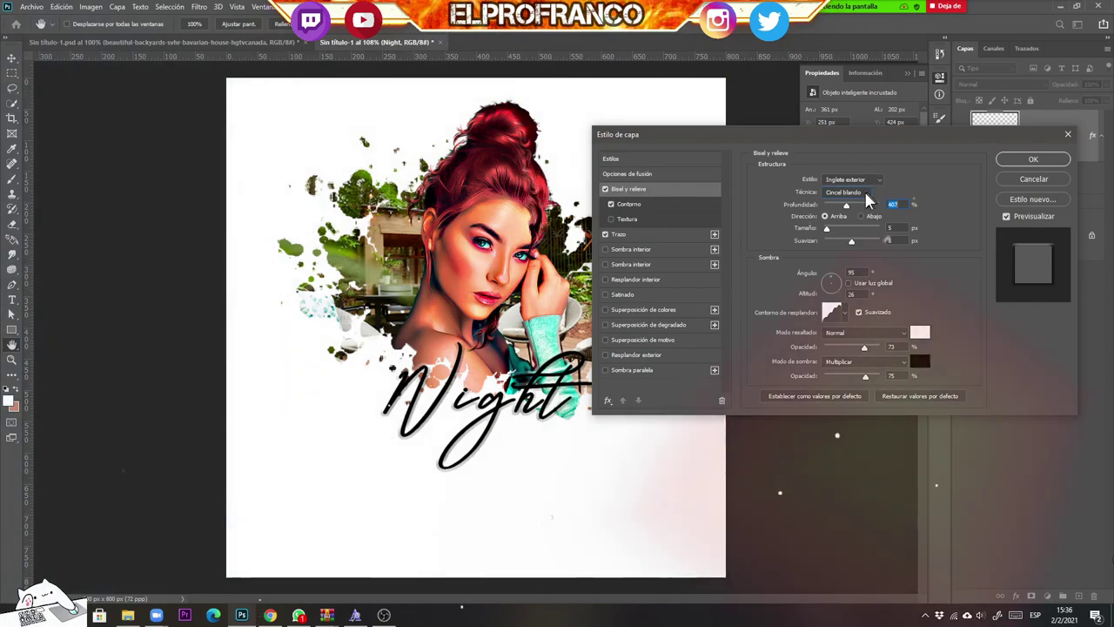
pyautogui.click(862, 192)
pyautogui.click(867, 212)
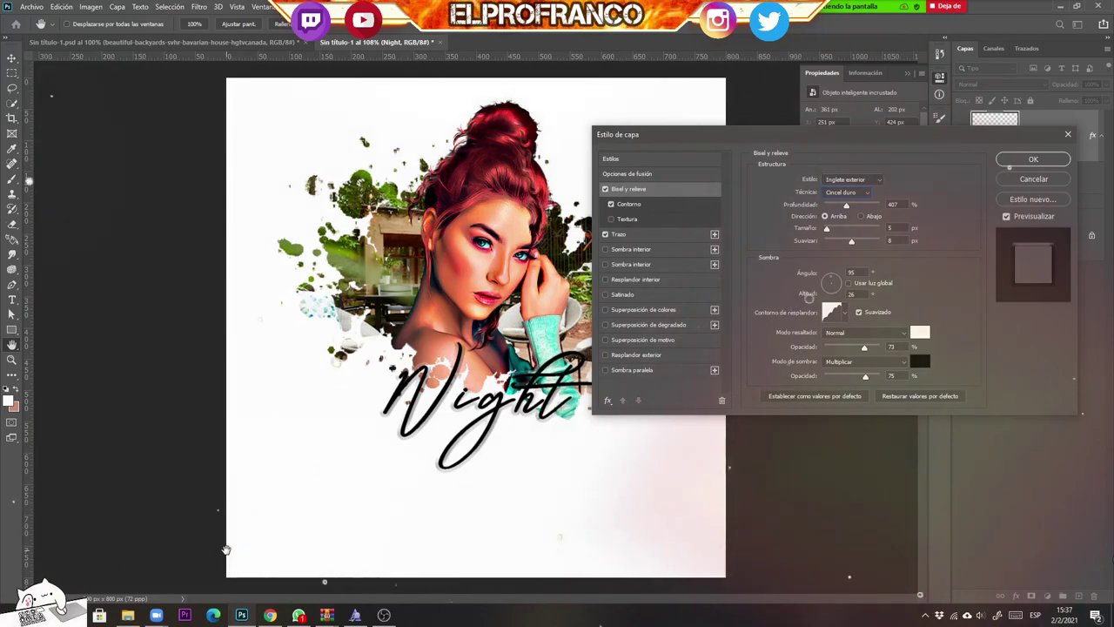
# Step: Magnify the screen to 200% around the Layer Style dialog with Windows Magnifier
pyautogui.press('super')
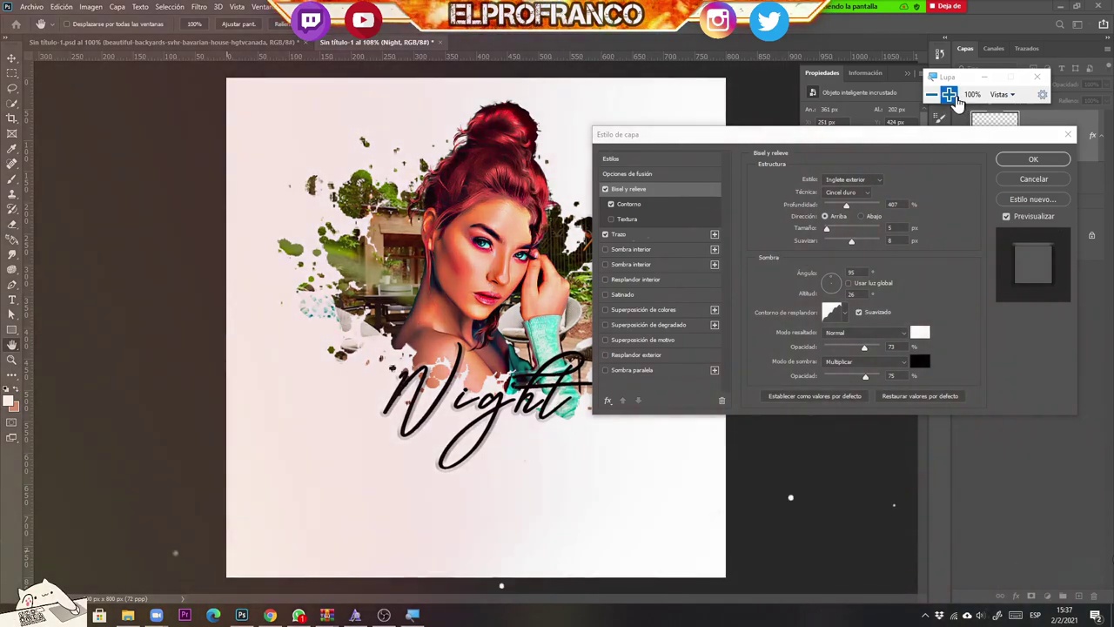
pyautogui.click(949, 94)
pyautogui.click(956, 97)
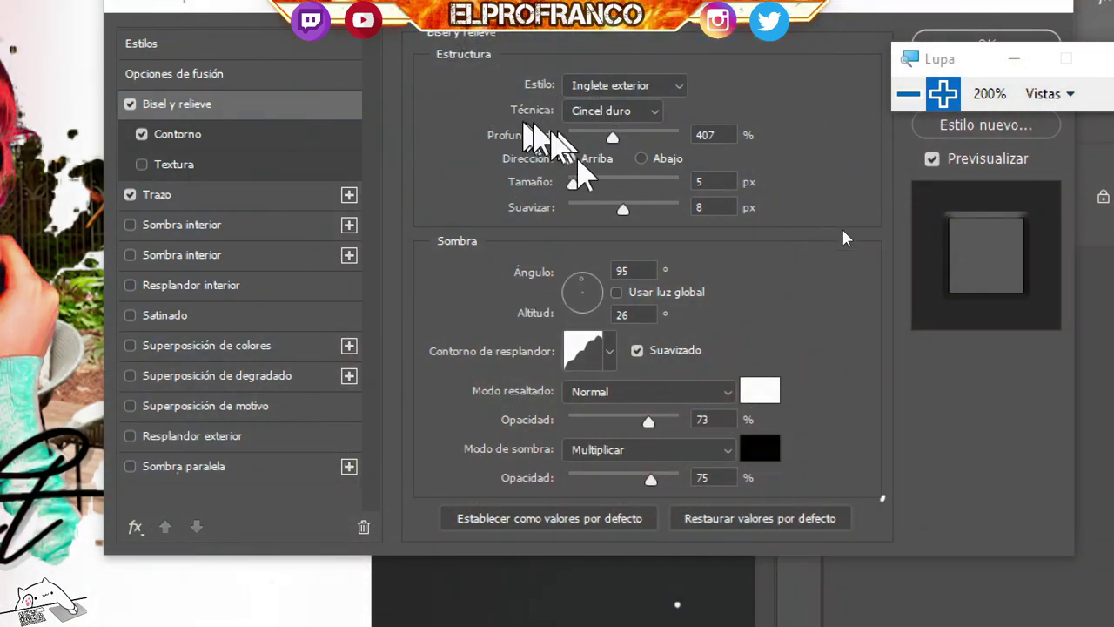
# Step: Set the bevel depth to 400% and soften to 3 px
pyautogui.click(609, 111)
pyautogui.moveTo(624, 135); pyautogui.dragTo(611, 137)
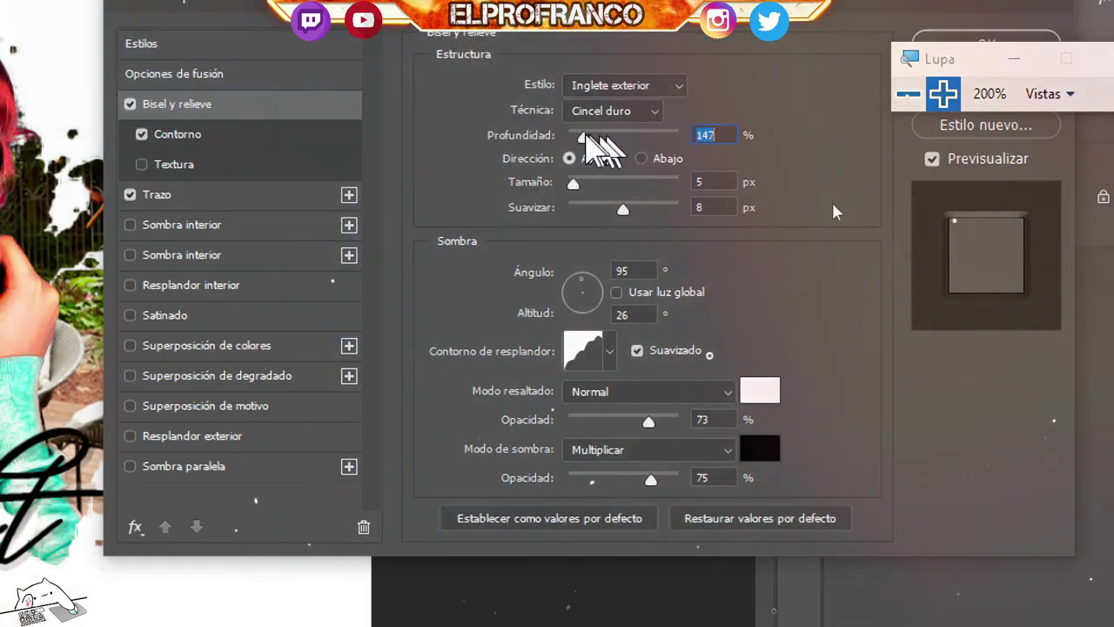
pyautogui.moveTo(612, 137); pyautogui.dragTo(613, 137)
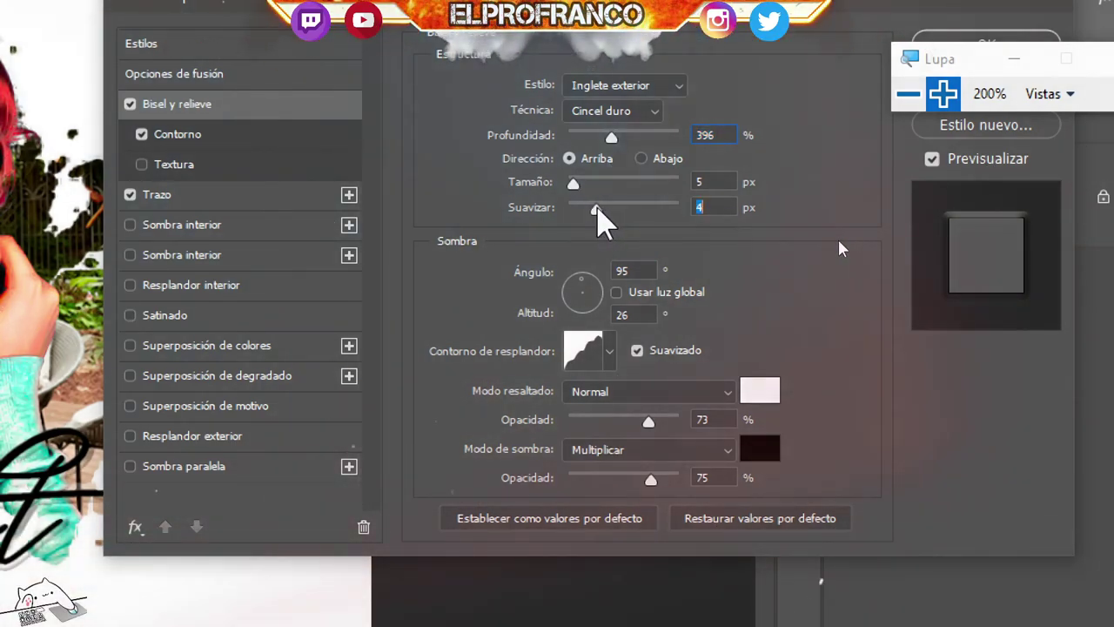
pyautogui.write('4')
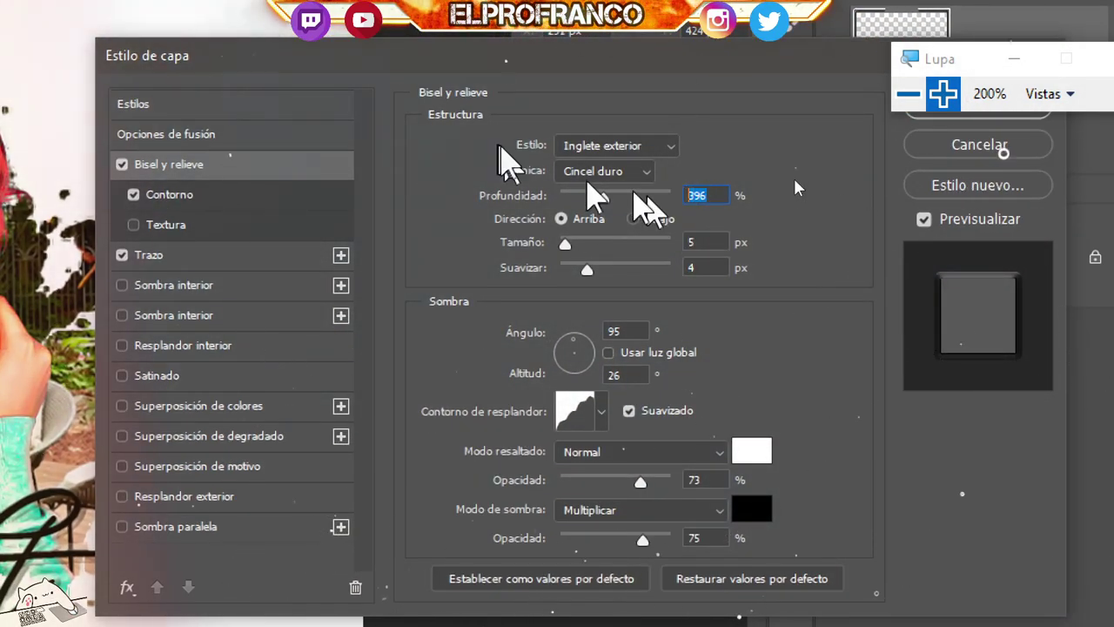
pyautogui.write('400')
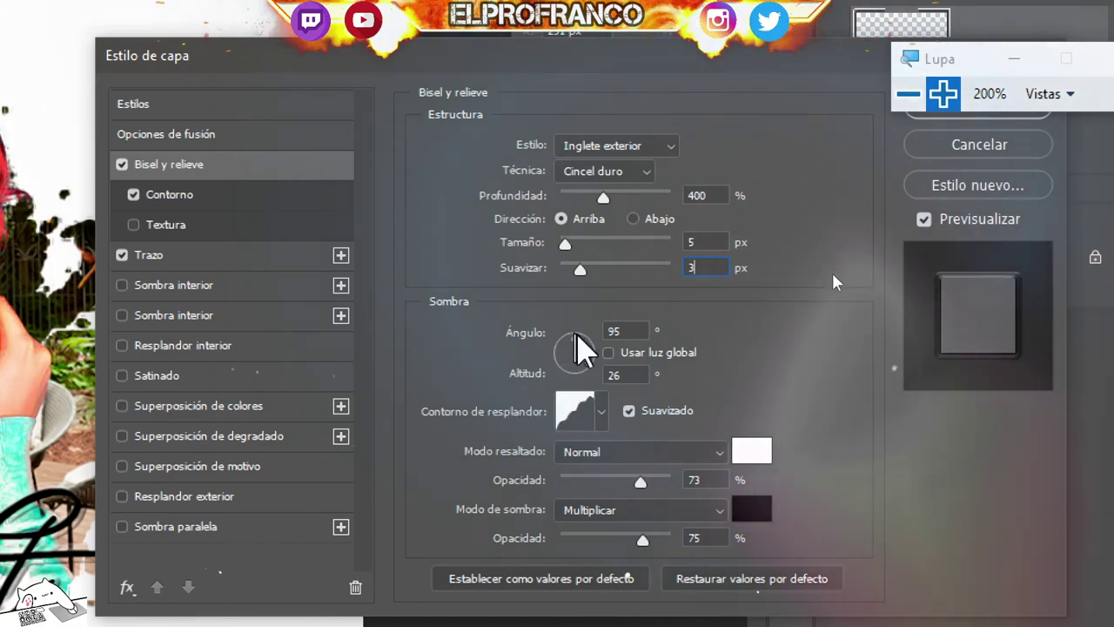
# Step: Set the bevel shading to 95° angle and 32° altitude
pyautogui.click(575, 341)
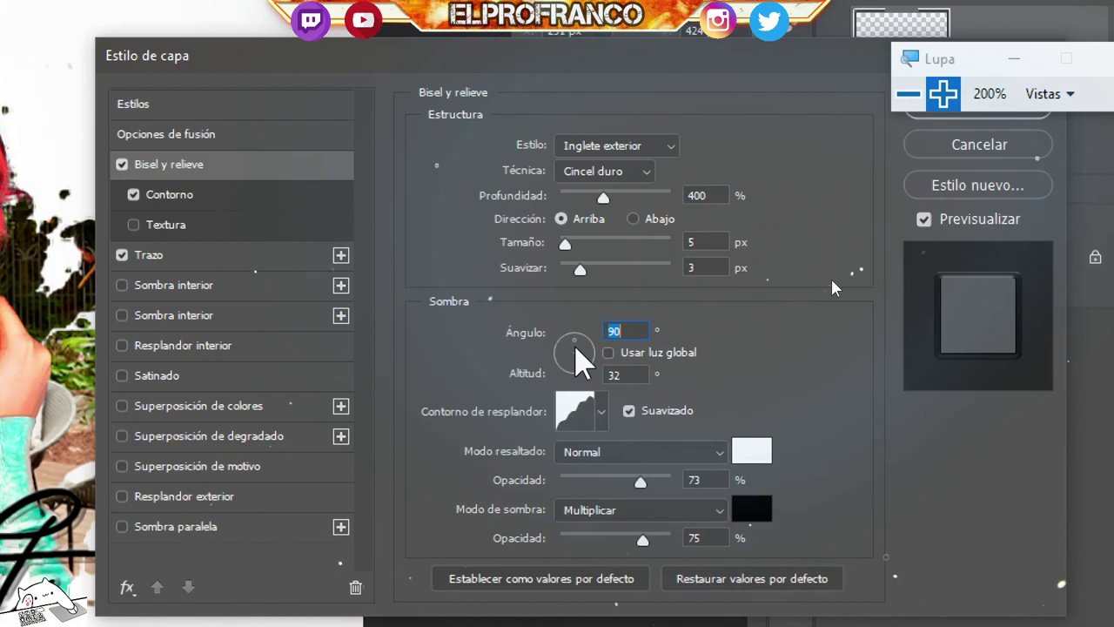
pyautogui.click(575, 342)
pyautogui.moveTo(575, 342); pyautogui.dragTo(582, 341)
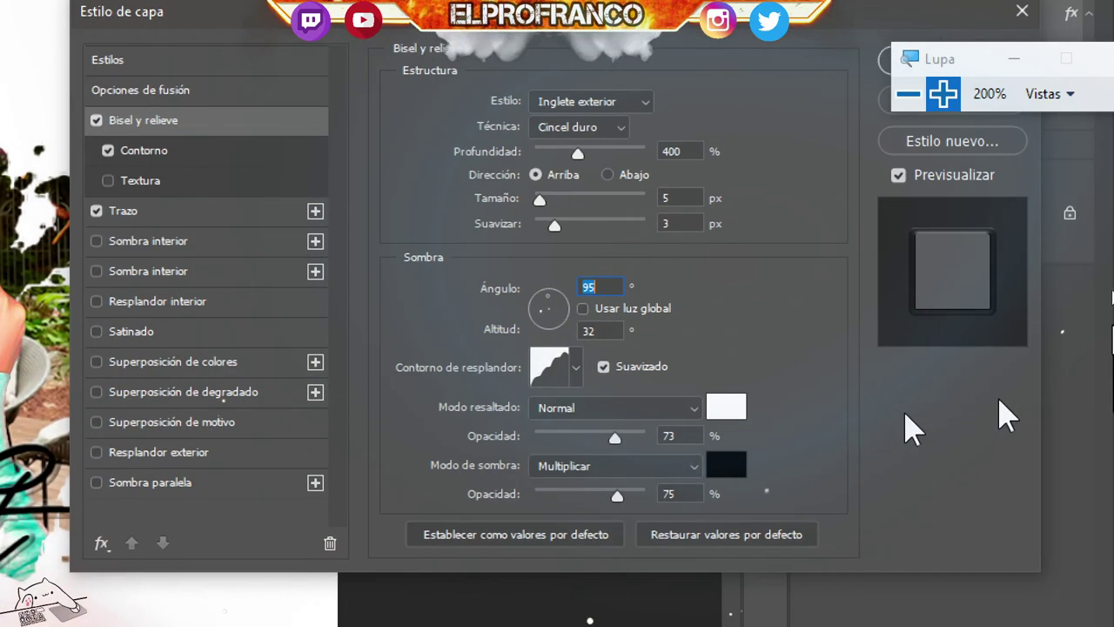
pyautogui.click(610, 332)
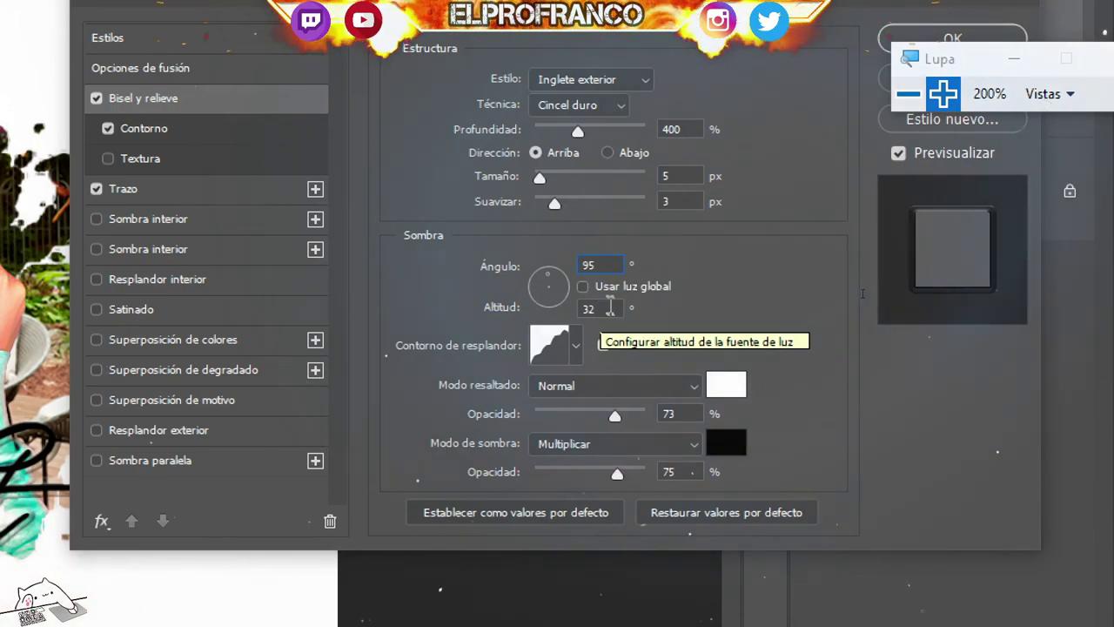
# Step: Try linear, multi-peak, stepped and peaked gloss contours on the Night bevel, ending on smooth rising
pyautogui.click(610, 308)
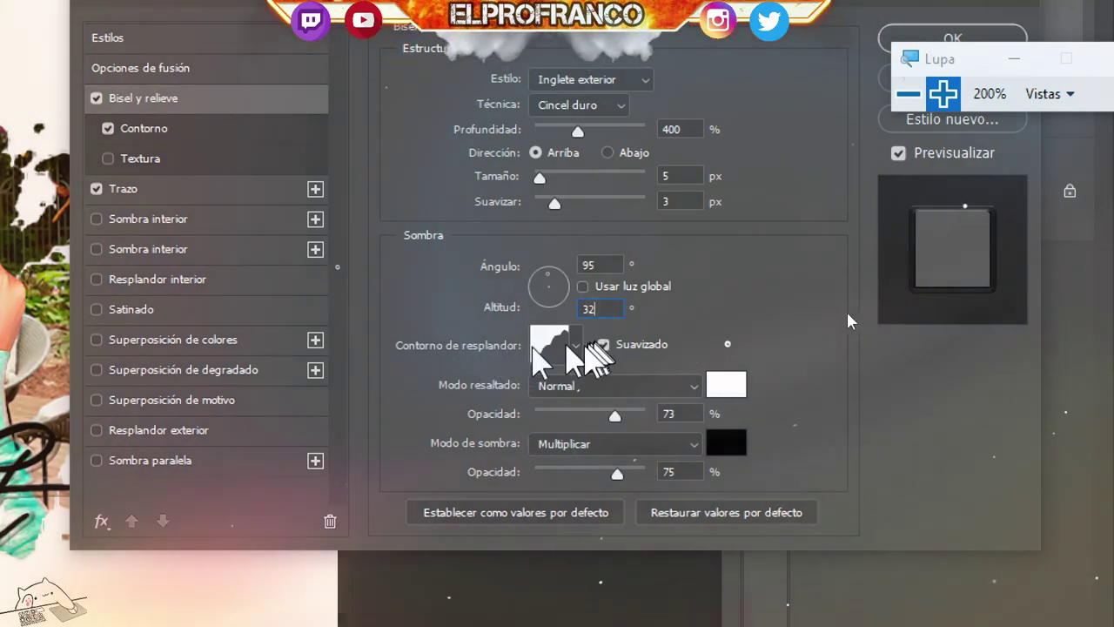
pyautogui.click(575, 346)
pyautogui.click(583, 440)
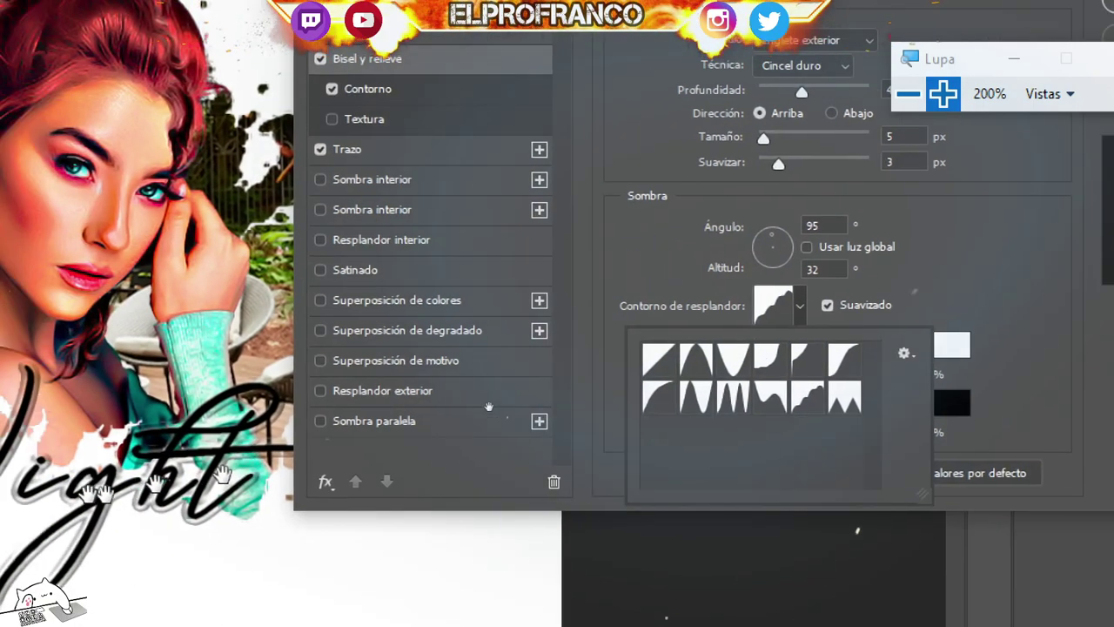
pyautogui.click(671, 405)
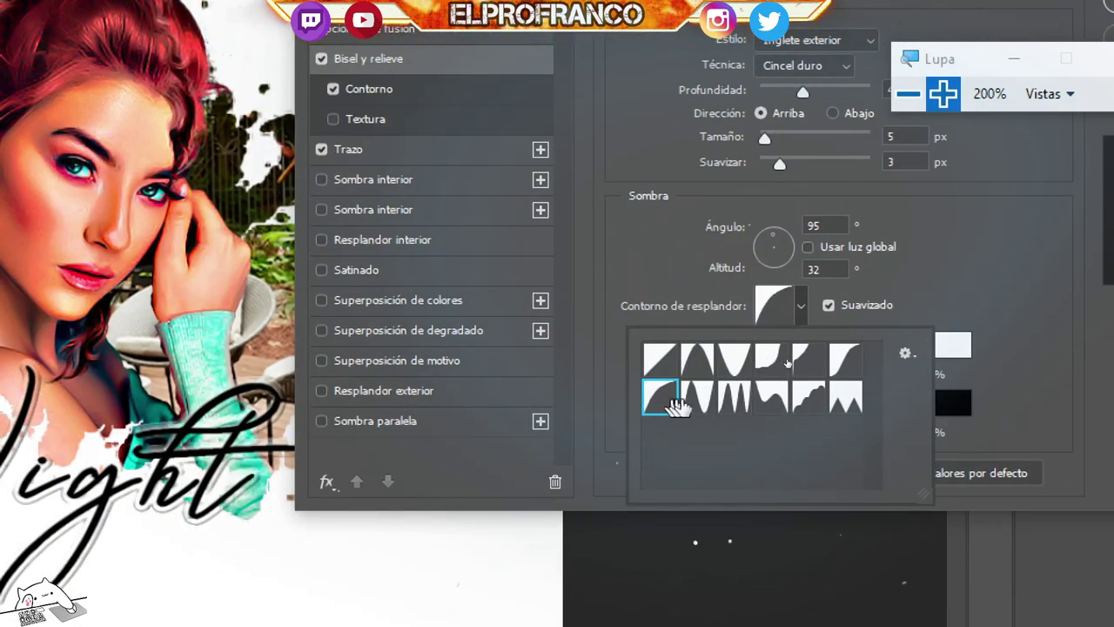
pyautogui.click(669, 363)
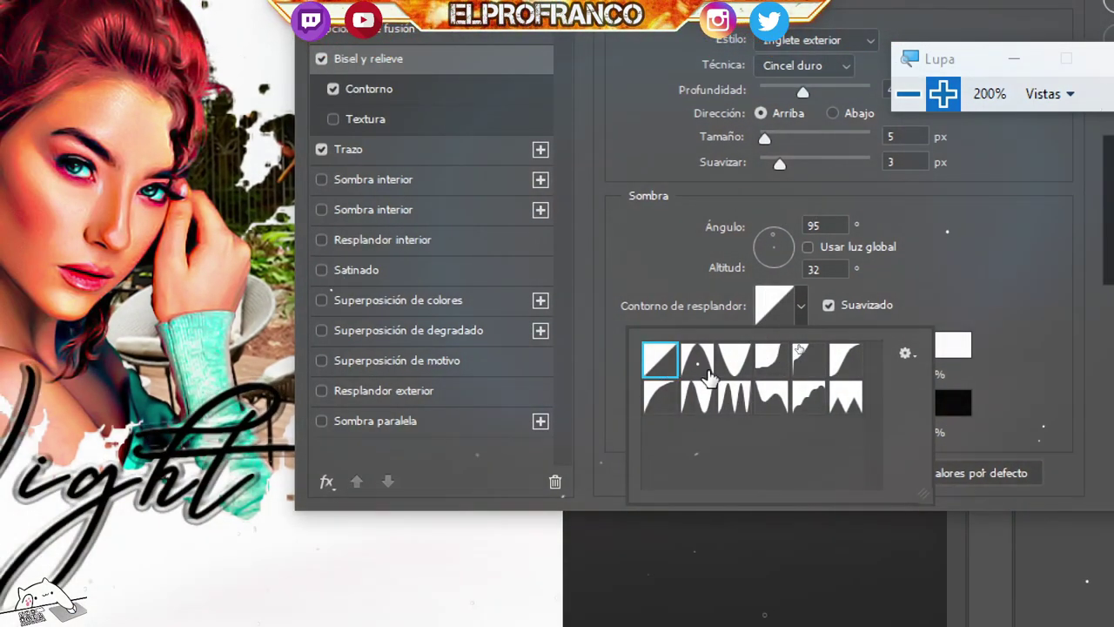
pyautogui.click(733, 358)
pyautogui.click(738, 402)
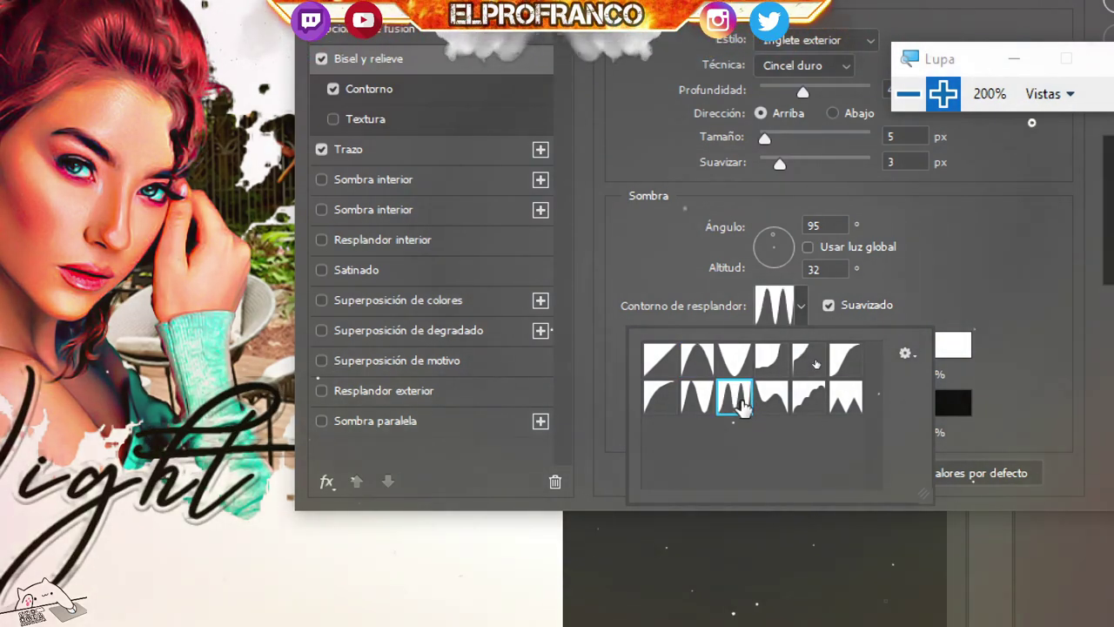
pyautogui.click(801, 409)
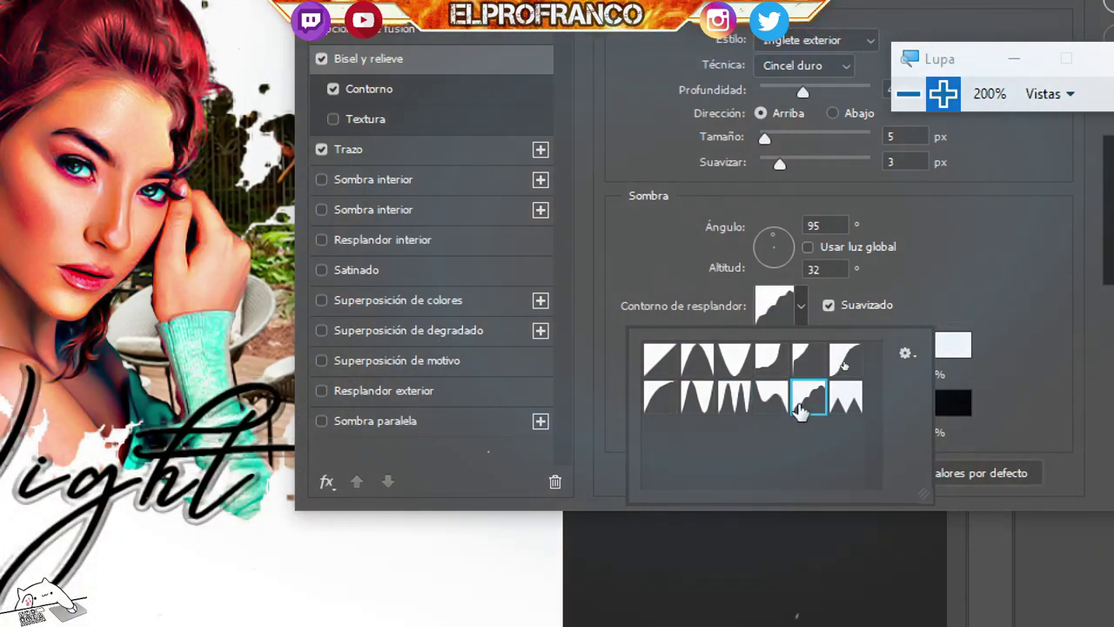
pyautogui.click(734, 402)
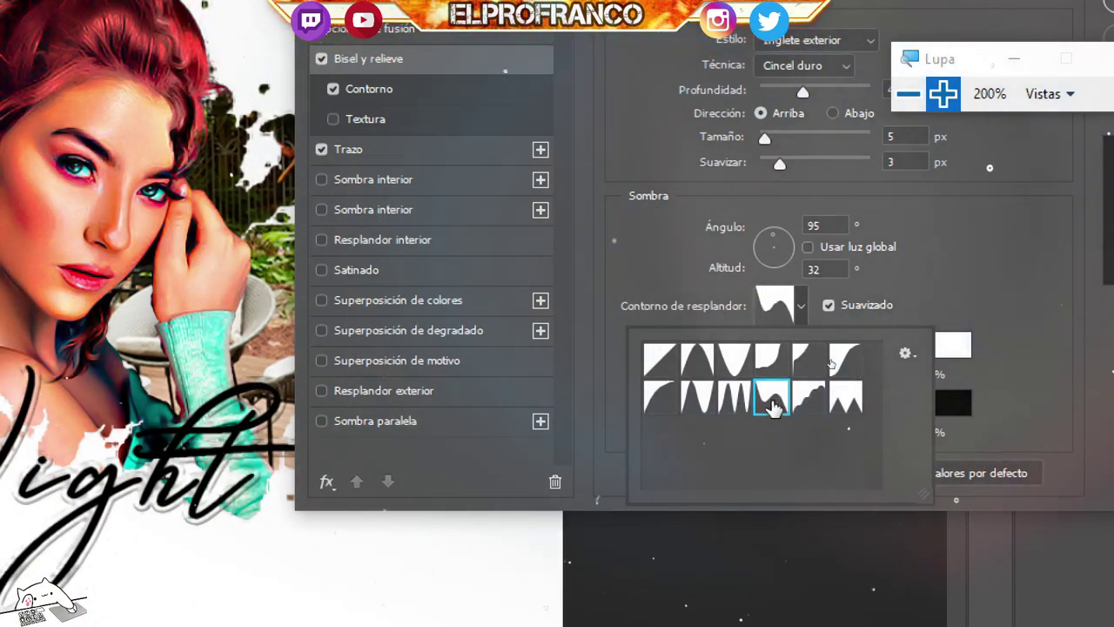
pyautogui.click(802, 407)
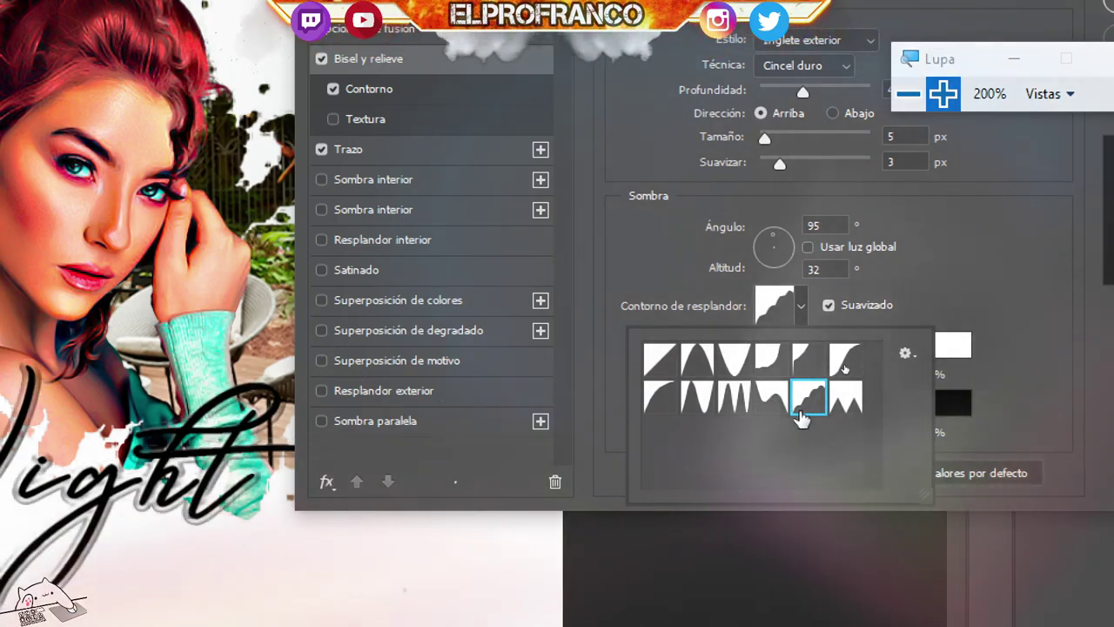
pyautogui.click(845, 402)
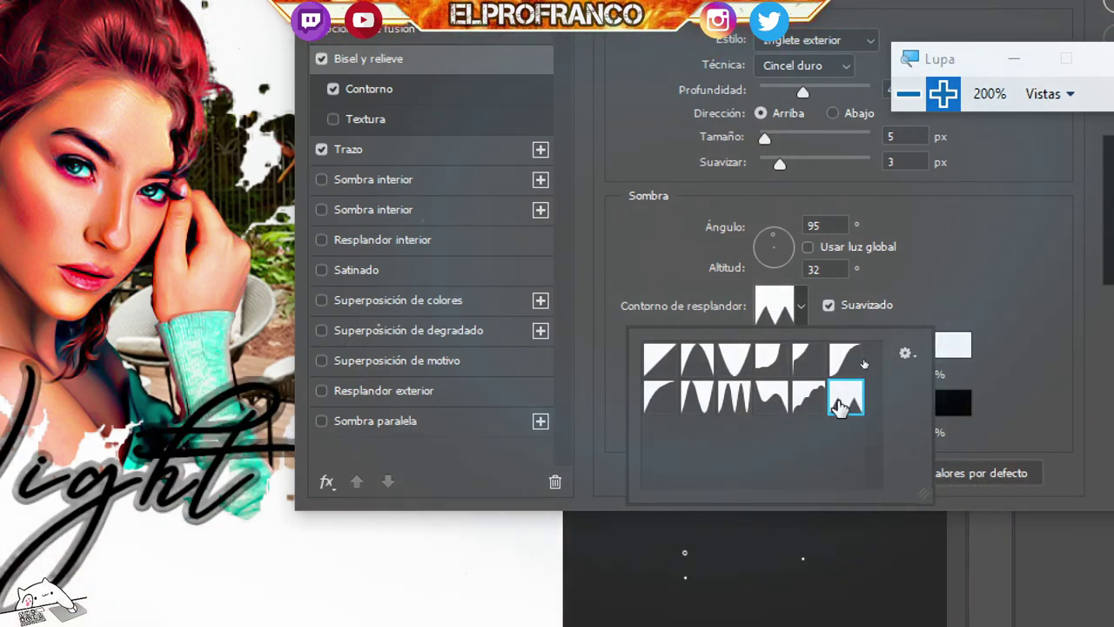
pyautogui.click(844, 356)
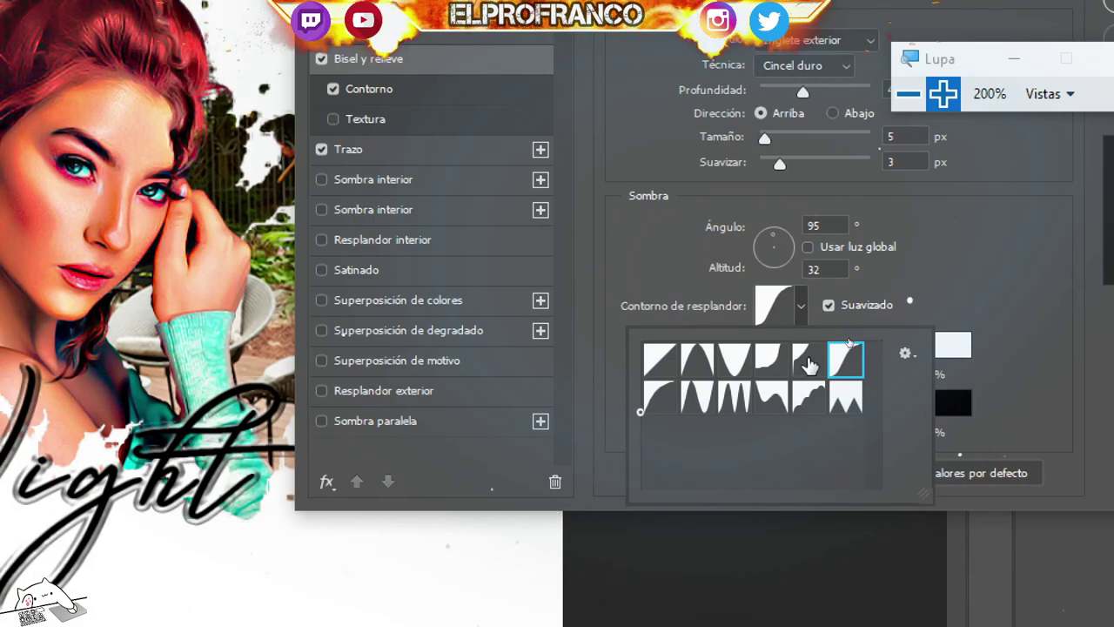
# Step: Readjust screen magnification and confirm the first-row smooth rising curve gloss contour
pyautogui.click(908, 96)
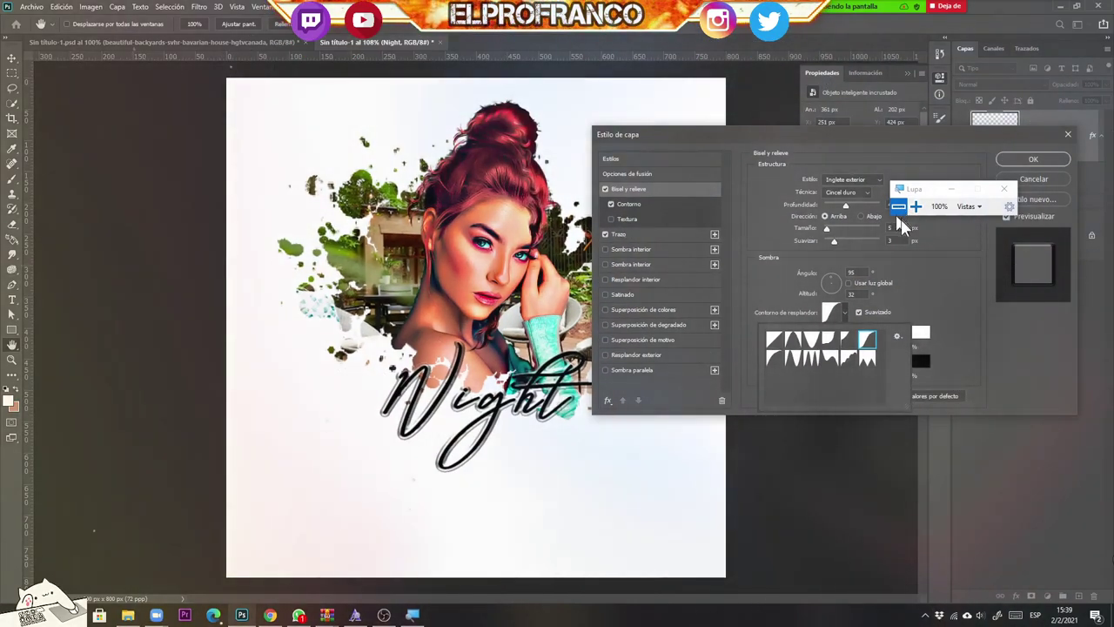
pyautogui.click(915, 206)
pyautogui.click(916, 209)
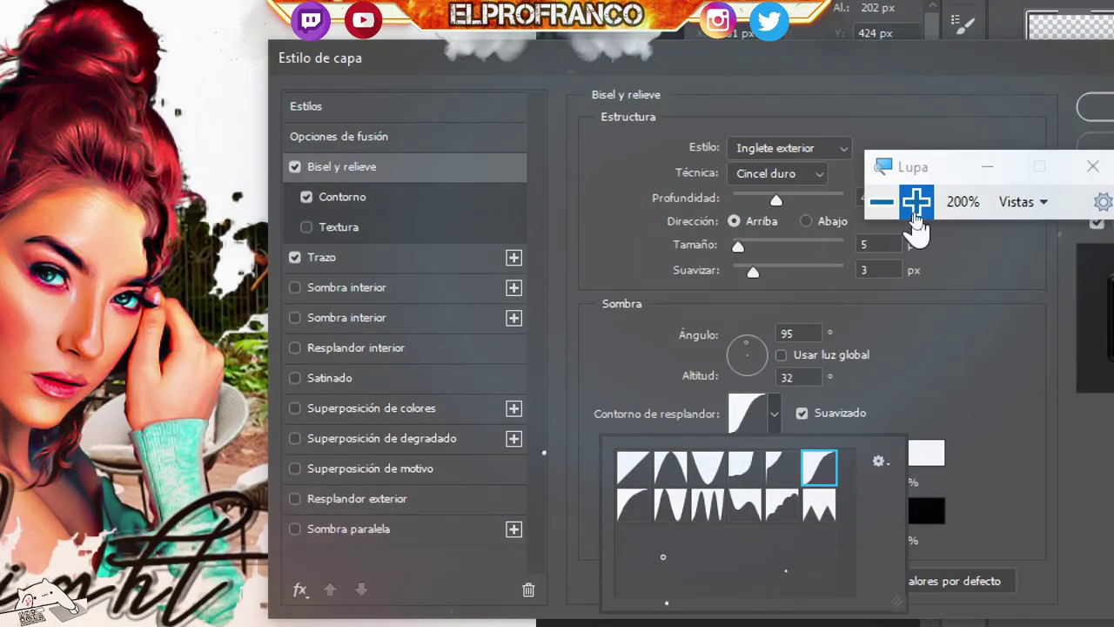
pyautogui.click(917, 209)
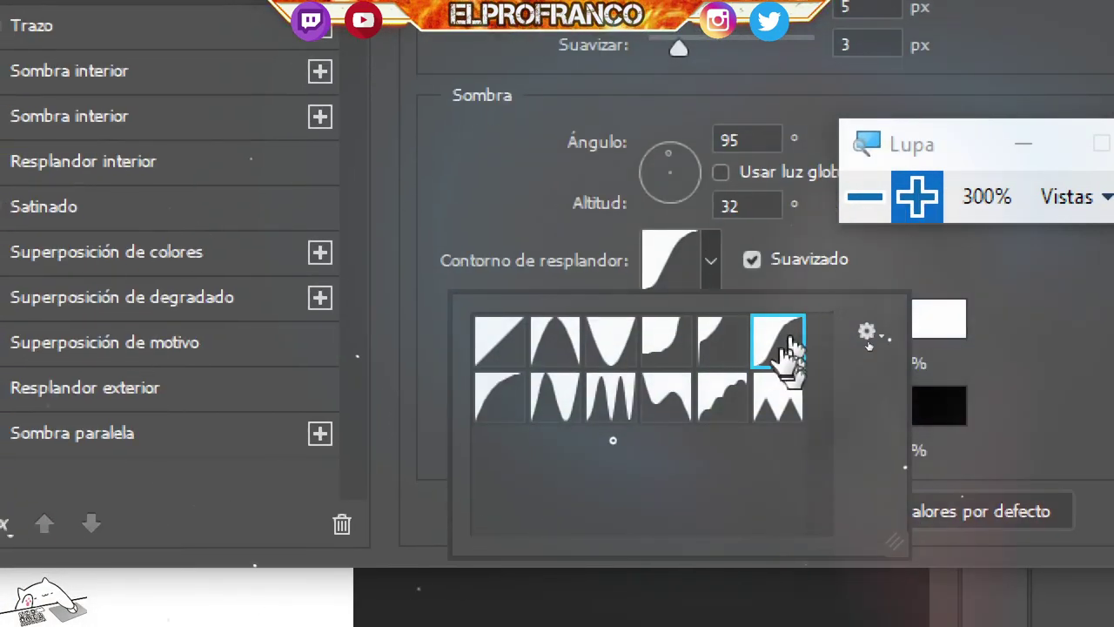
pyautogui.click(709, 270)
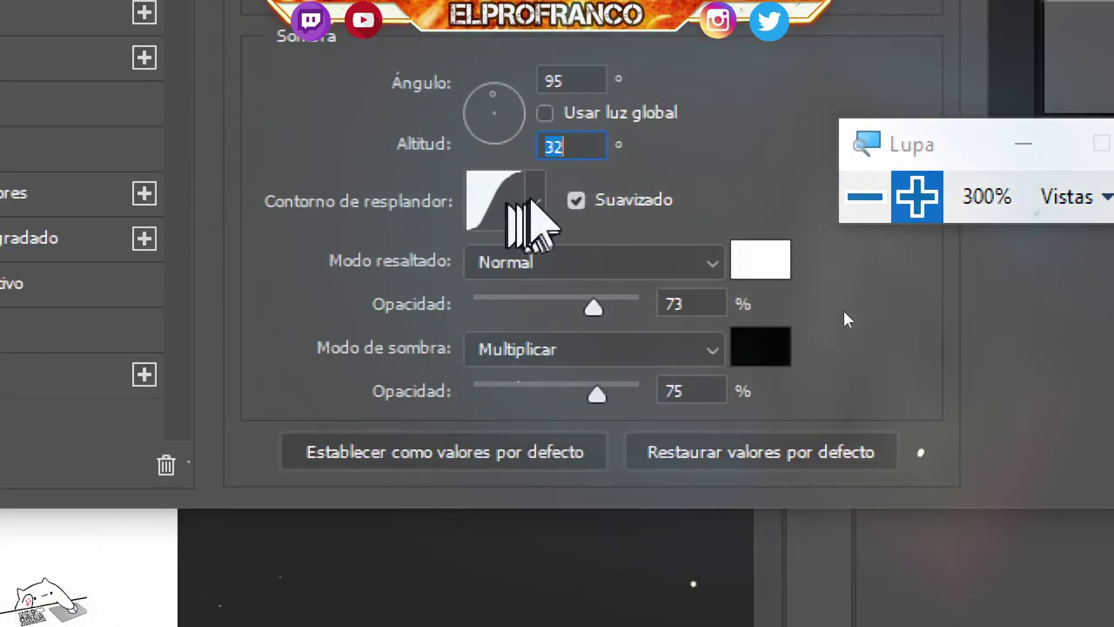
pyautogui.click(532, 202)
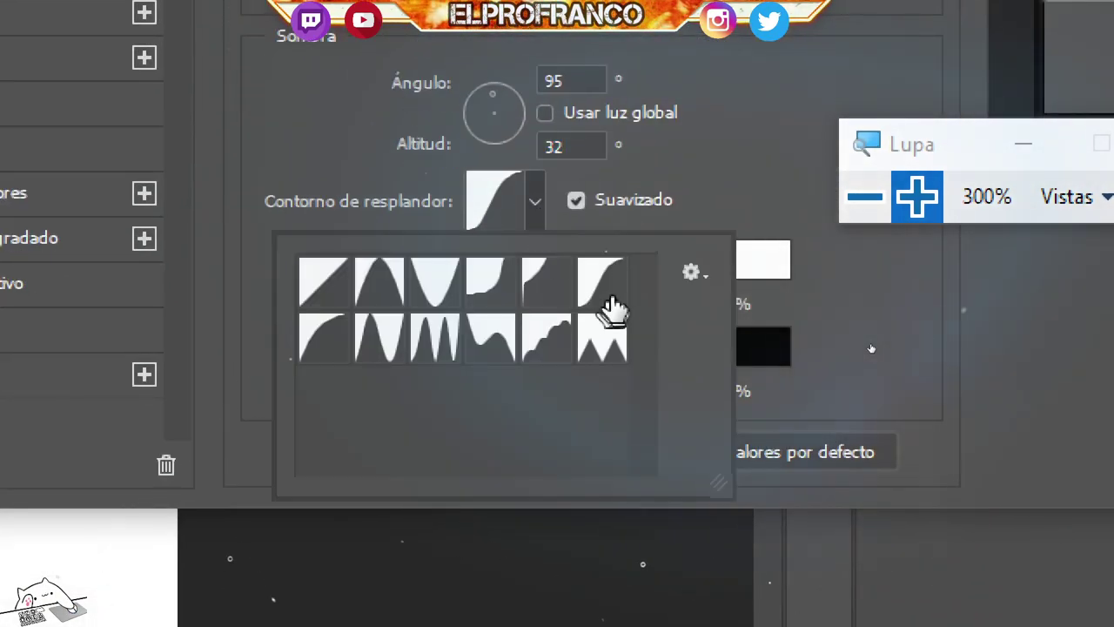
pyautogui.doubleClick(607, 287)
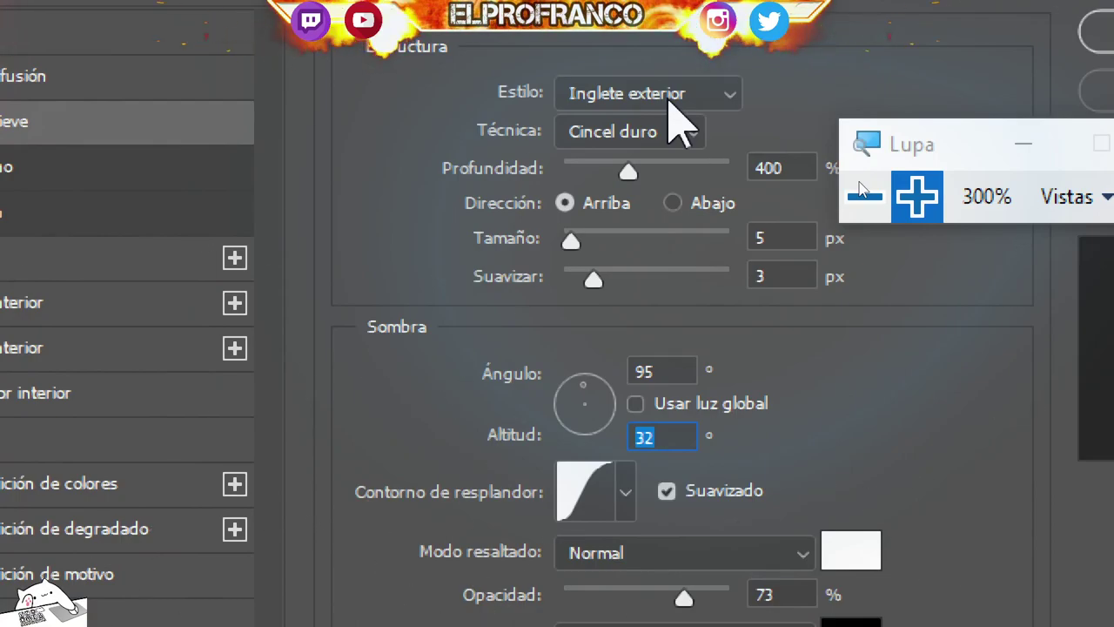
# Step: Enter 75% as the Modo resaltado opacity so highlights match the 75% Multiply shadows
pyautogui.click(787, 168)
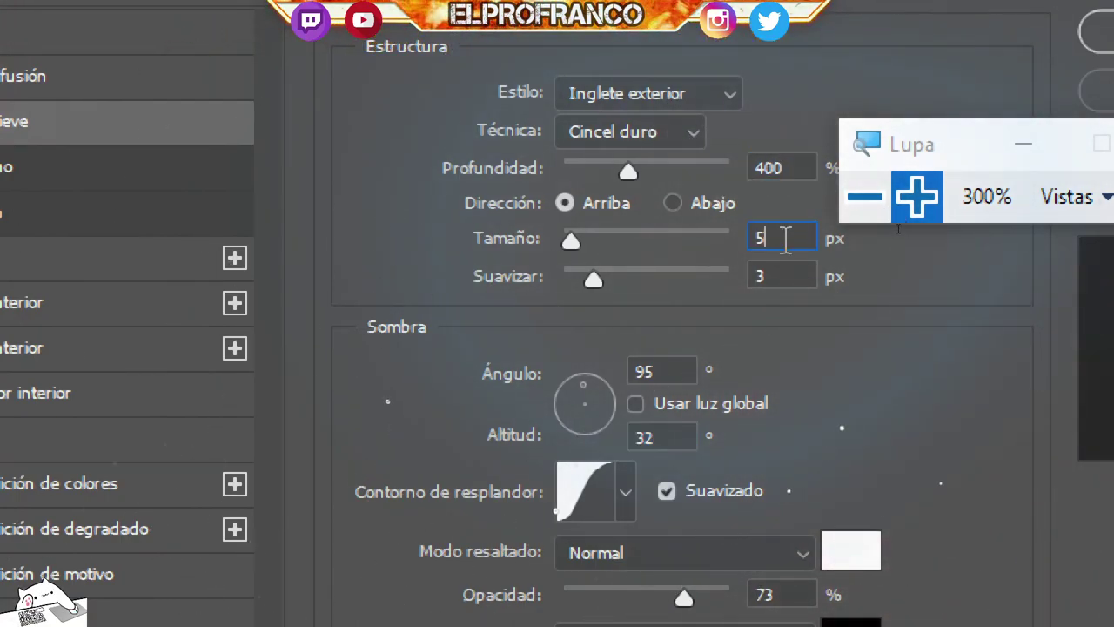
pyautogui.click(788, 277)
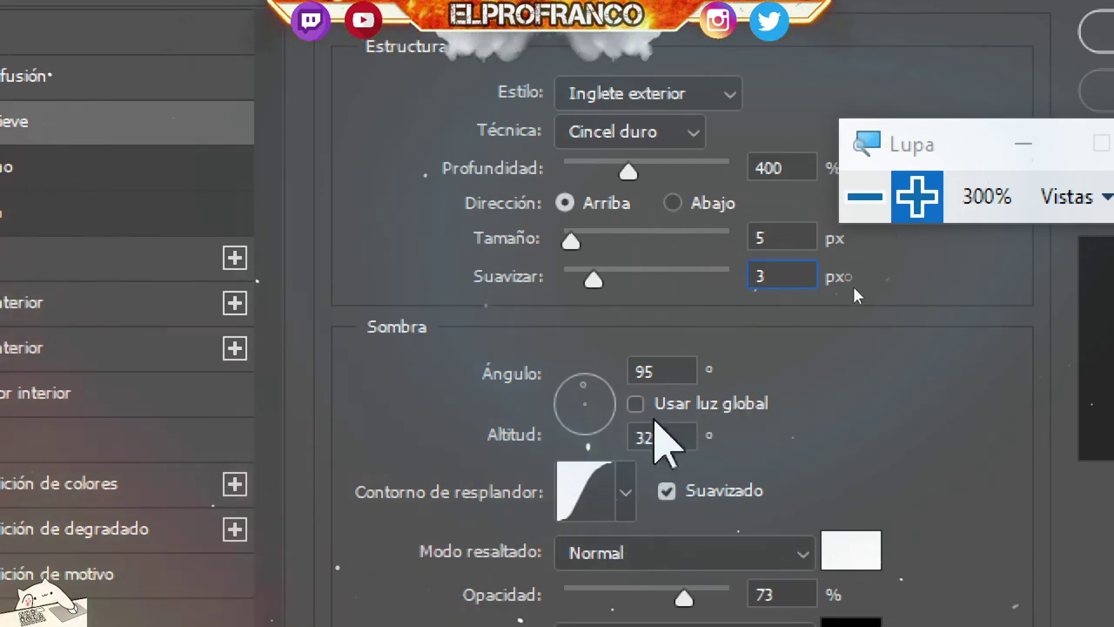
pyautogui.click(674, 370)
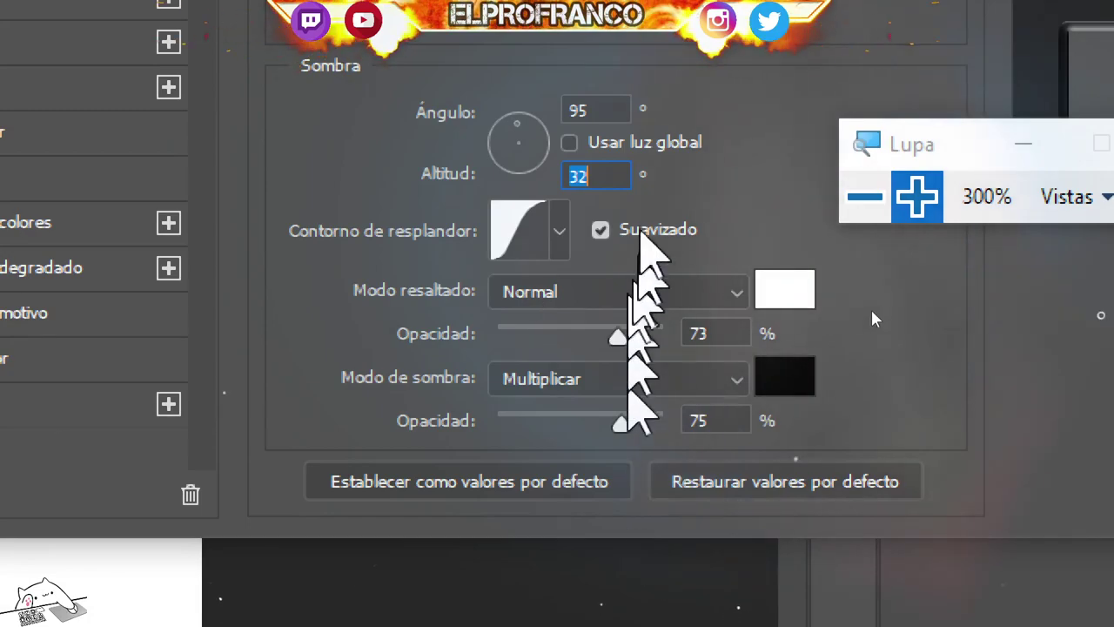
pyautogui.click(603, 228)
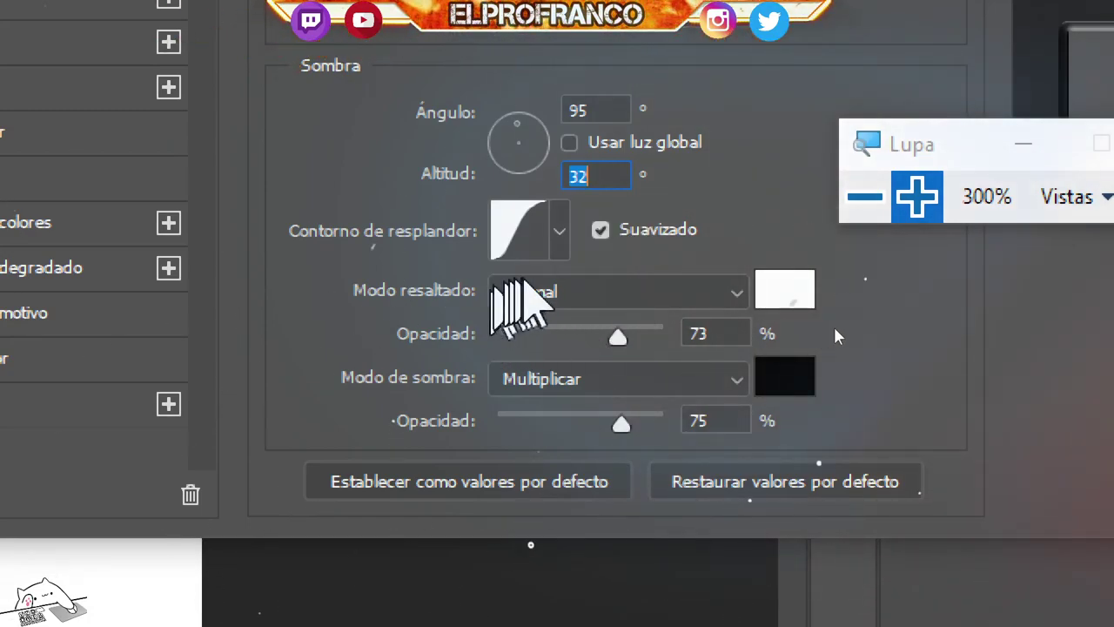
pyautogui.click(716, 335)
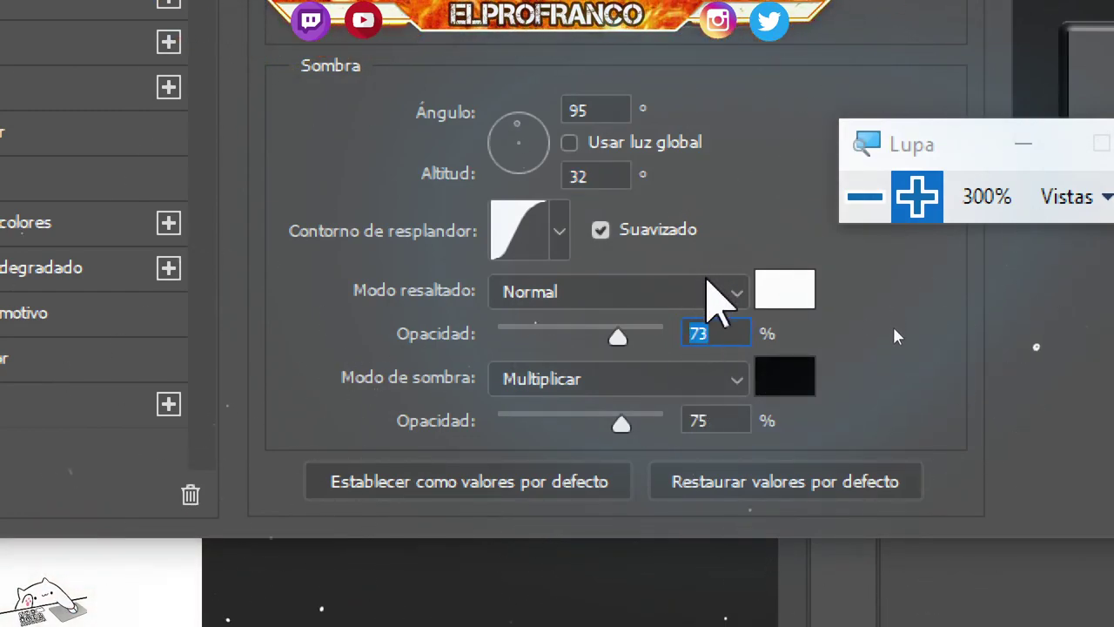
pyautogui.write('75')
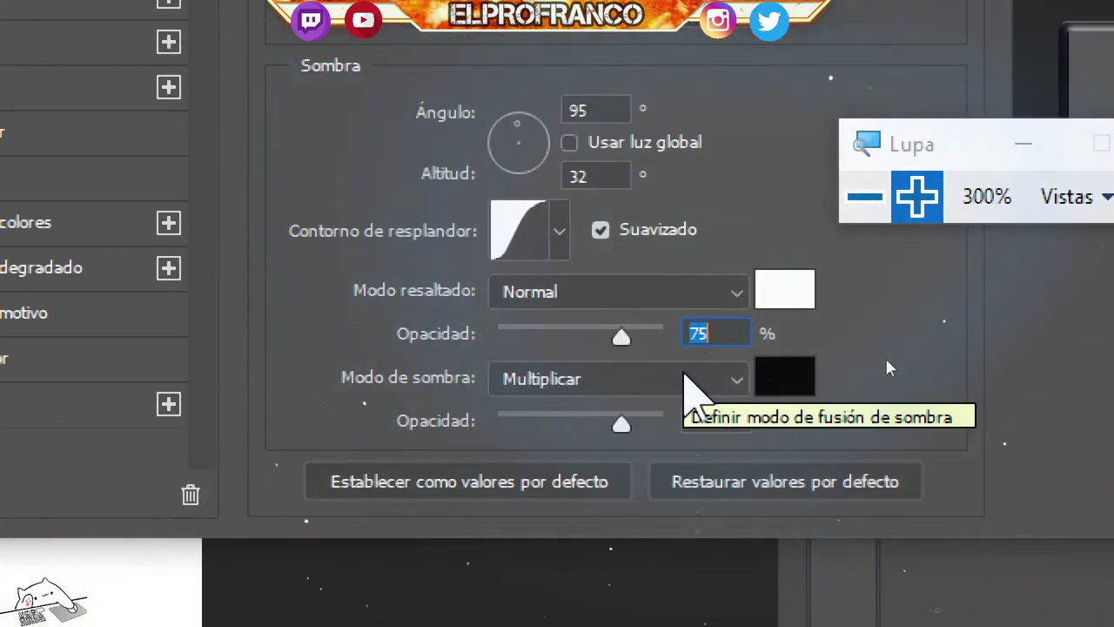
pyautogui.click(862, 198)
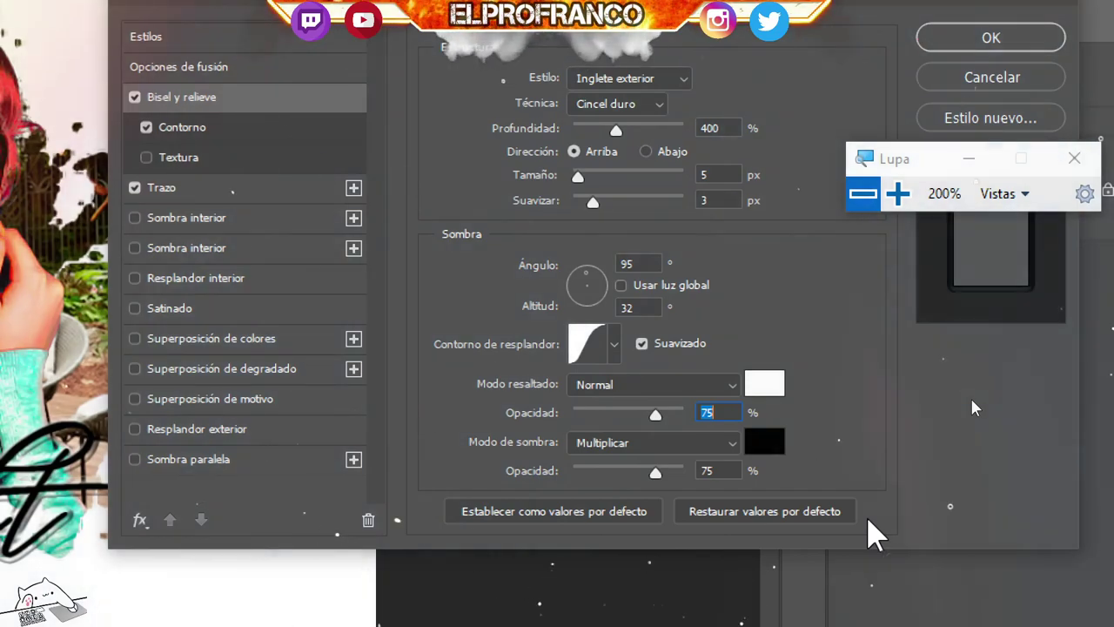
pyautogui.click(968, 236)
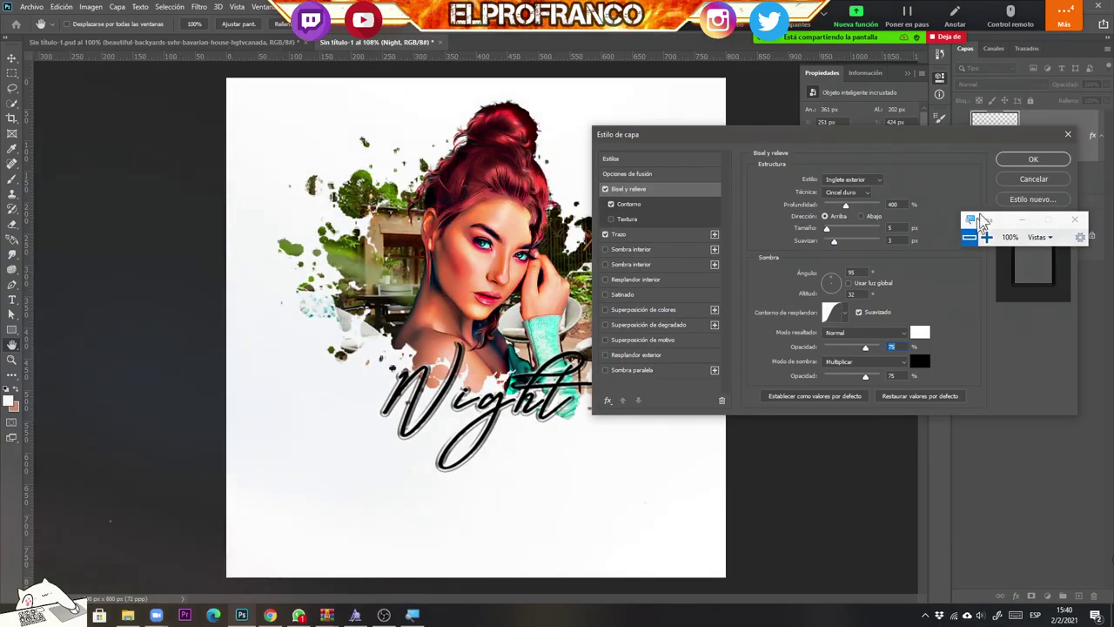
pyautogui.click(1078, 24)
pyautogui.click(1059, 41)
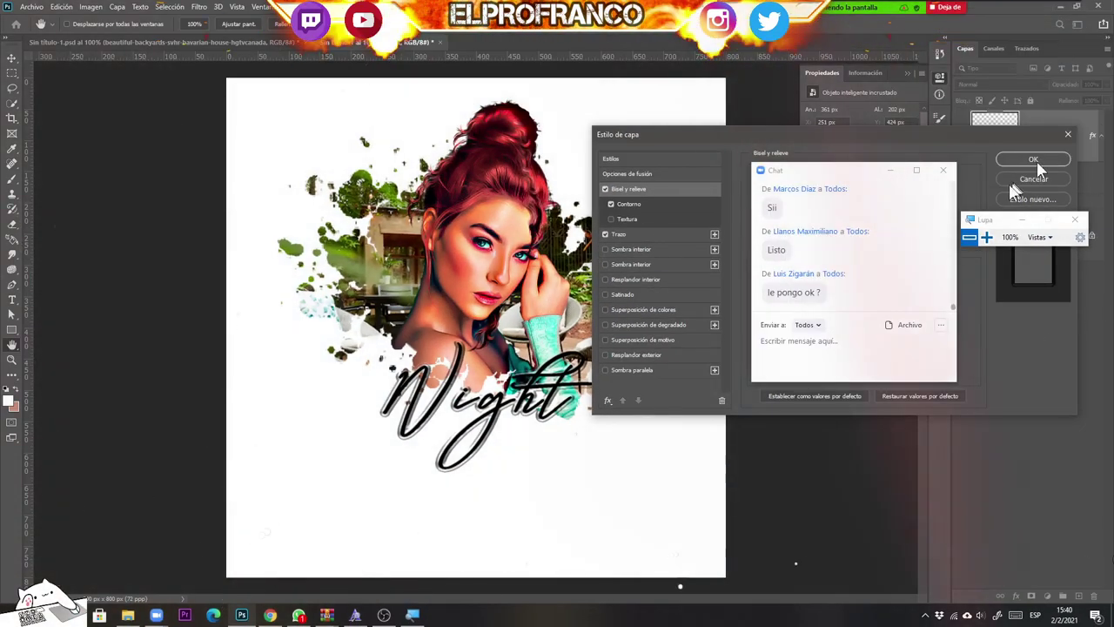
pyautogui.click(891, 170)
pyautogui.click(986, 237)
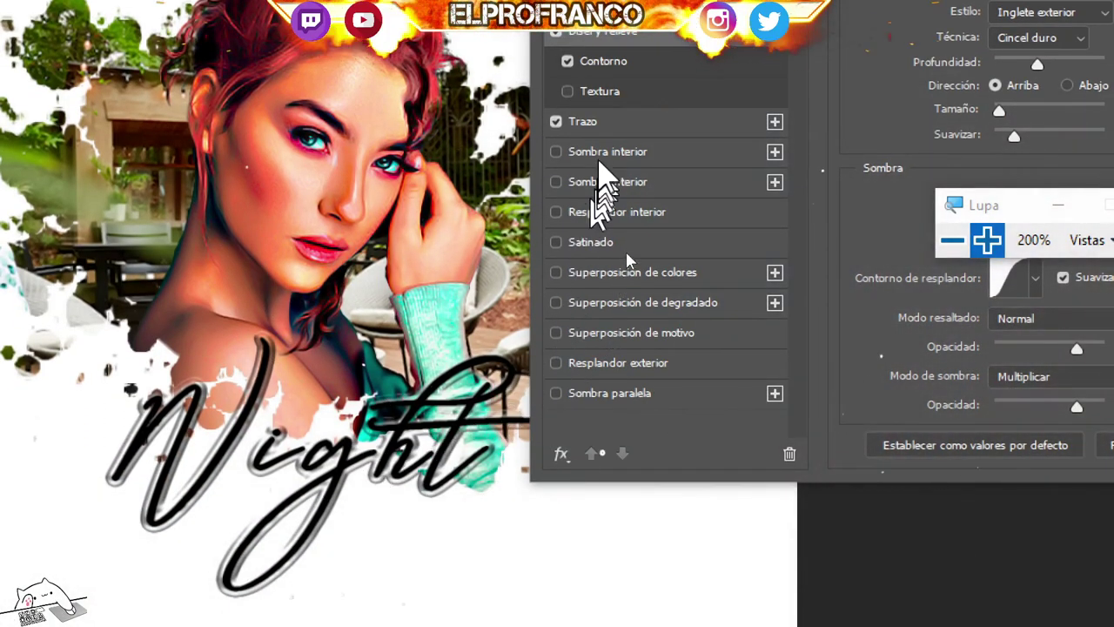
# Step: Duplicate the Trazo effect and make the new stroke white at 6 px
pyautogui.click(774, 122)
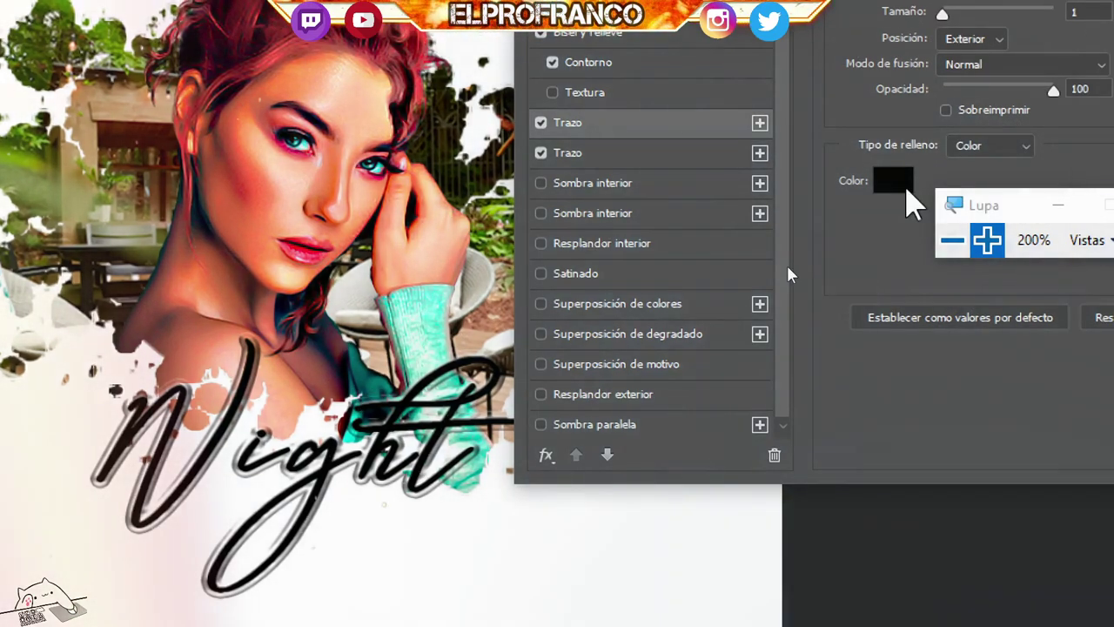
pyautogui.click(907, 180)
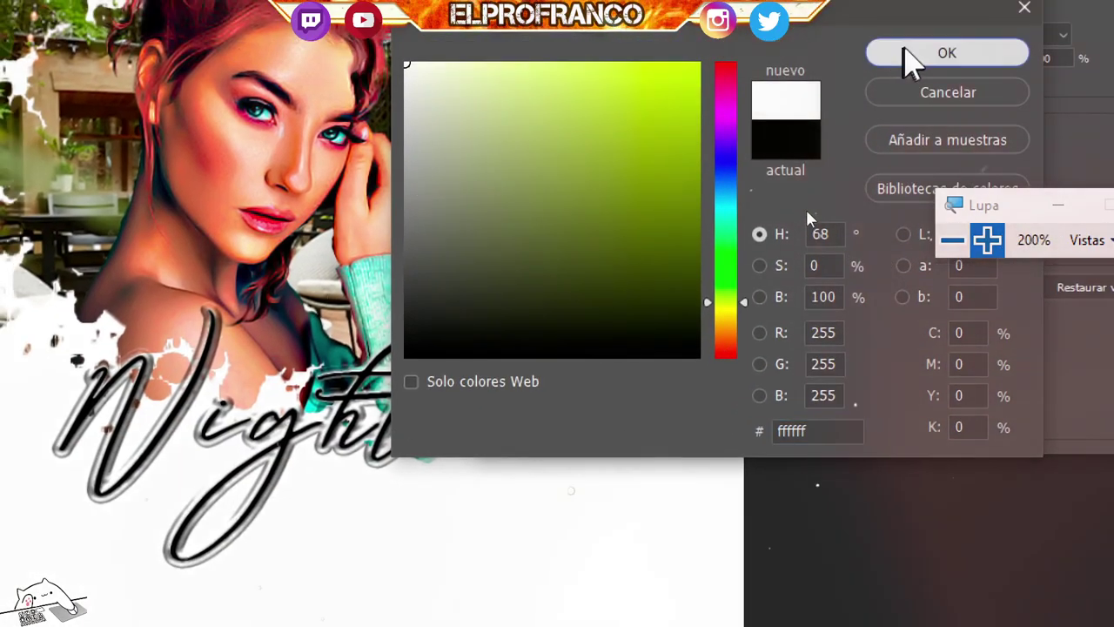
pyautogui.click(1029, 164)
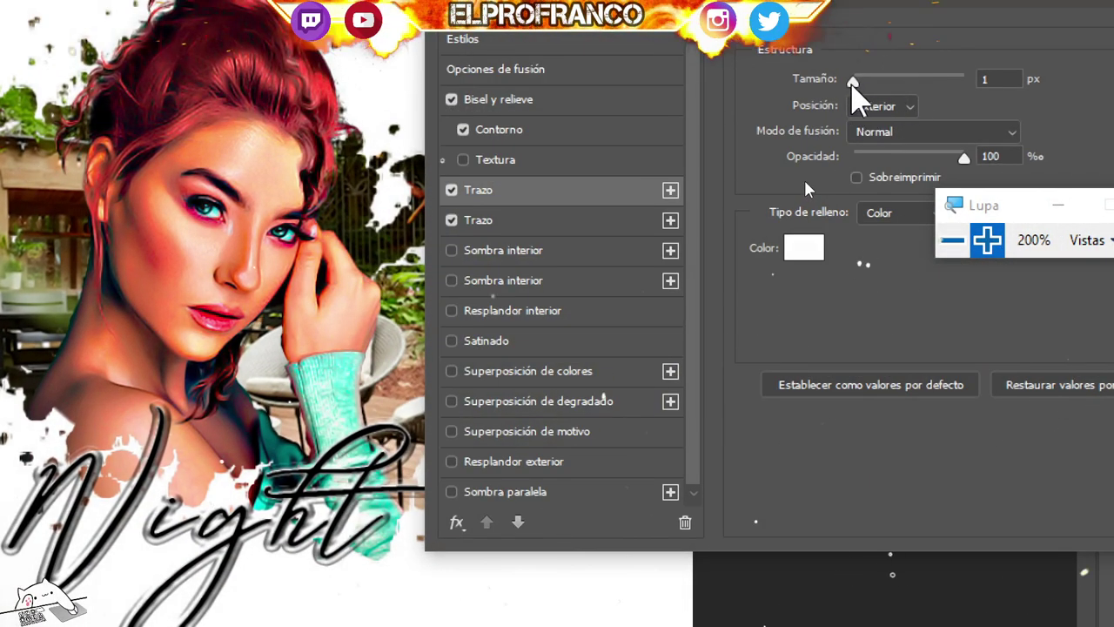
pyautogui.moveTo(854, 81); pyautogui.dragTo(859, 81)
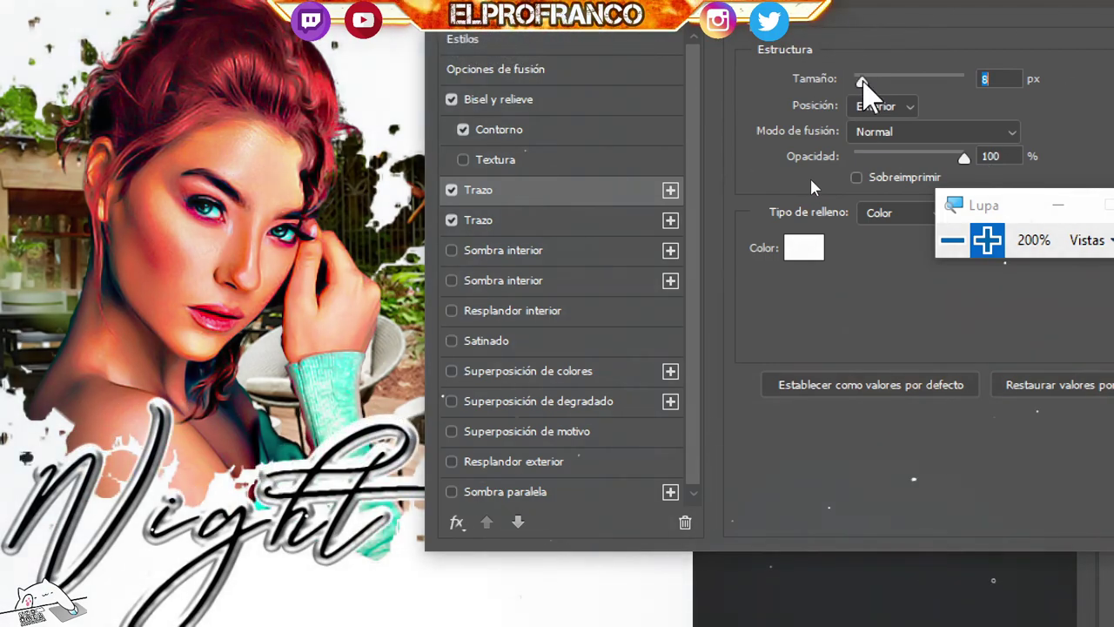
# Step: Toggle the stroke on and off to compare, leaving it switched off
pyautogui.click(452, 190)
pyautogui.click(451, 190)
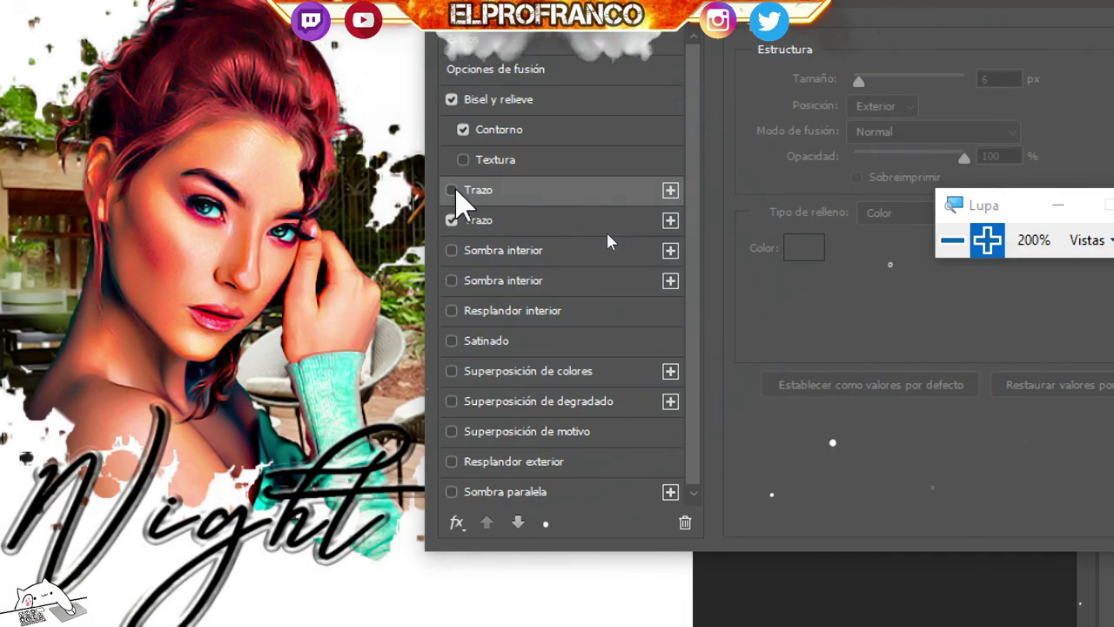
pyautogui.click(451, 189)
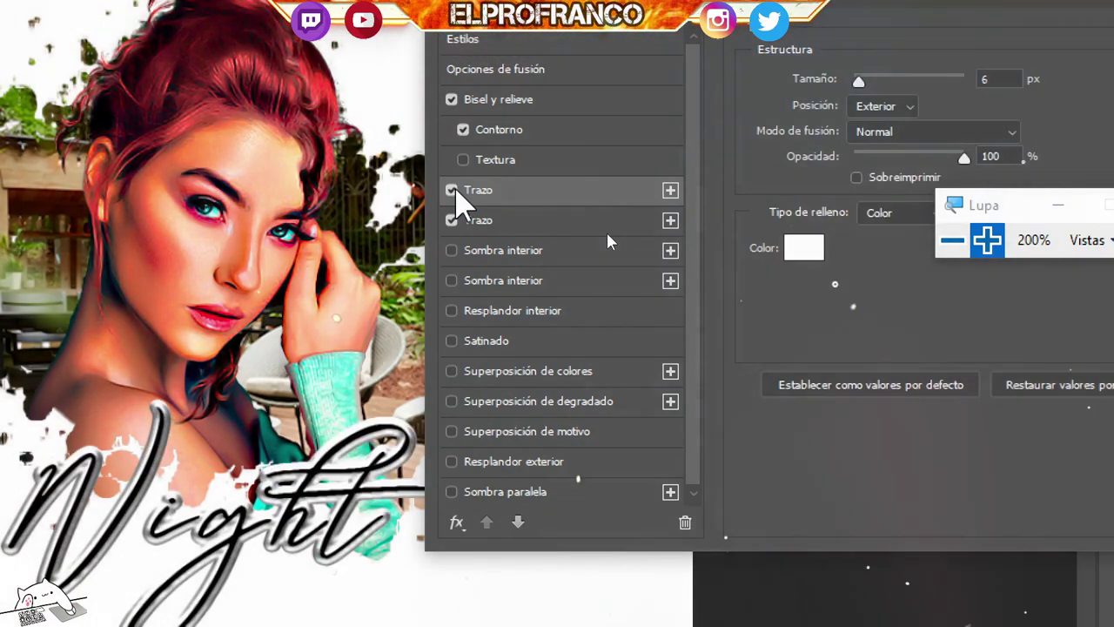
pyautogui.click(452, 190)
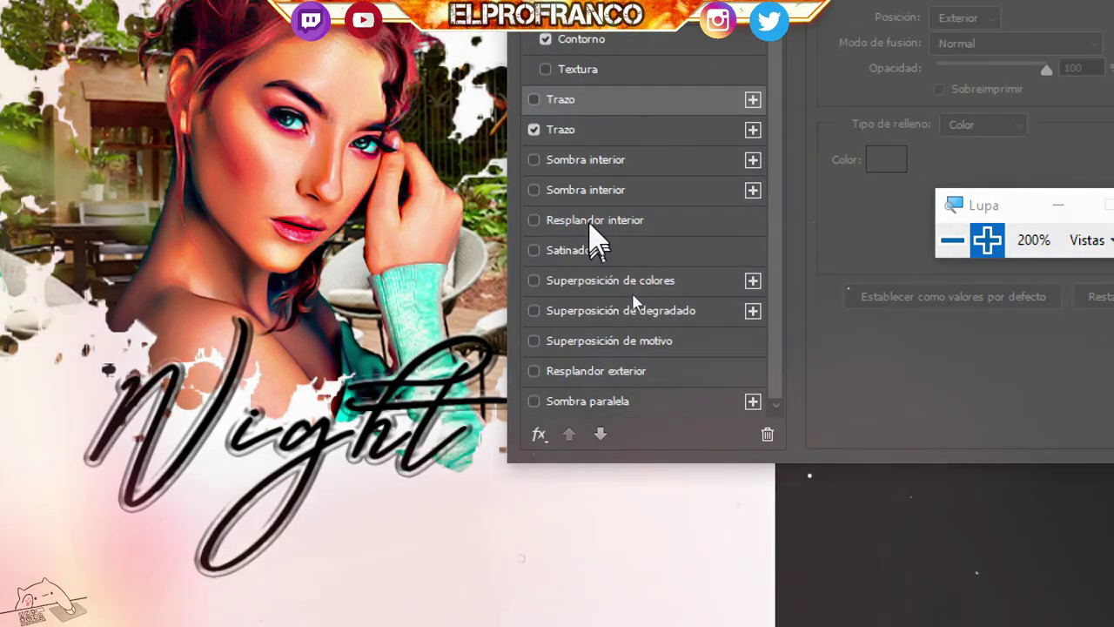
# Step: Enable Resplandor interior with Centro source, 23% Retraer and 4 px Tamaño
pyautogui.click(534, 220)
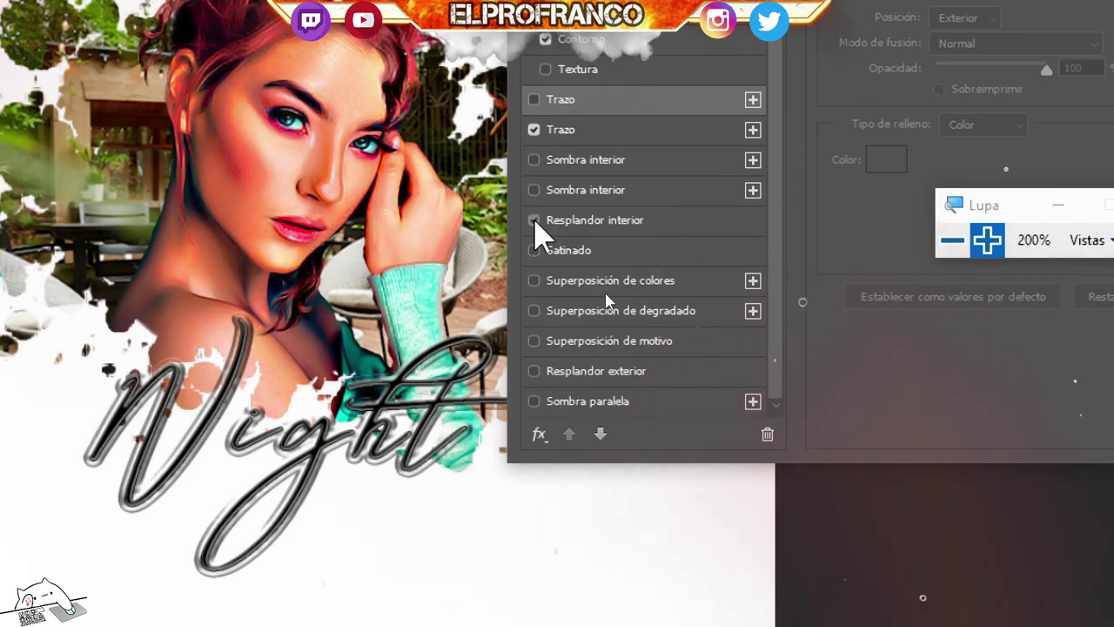
pyautogui.click(533, 220)
pyautogui.click(535, 220)
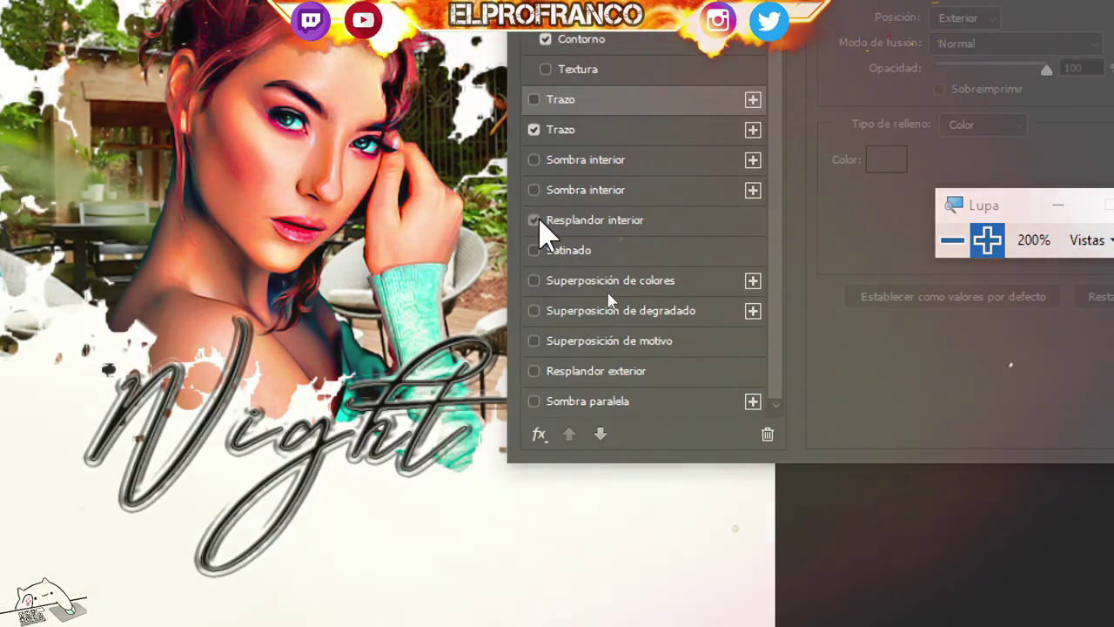
pyautogui.click(543, 220)
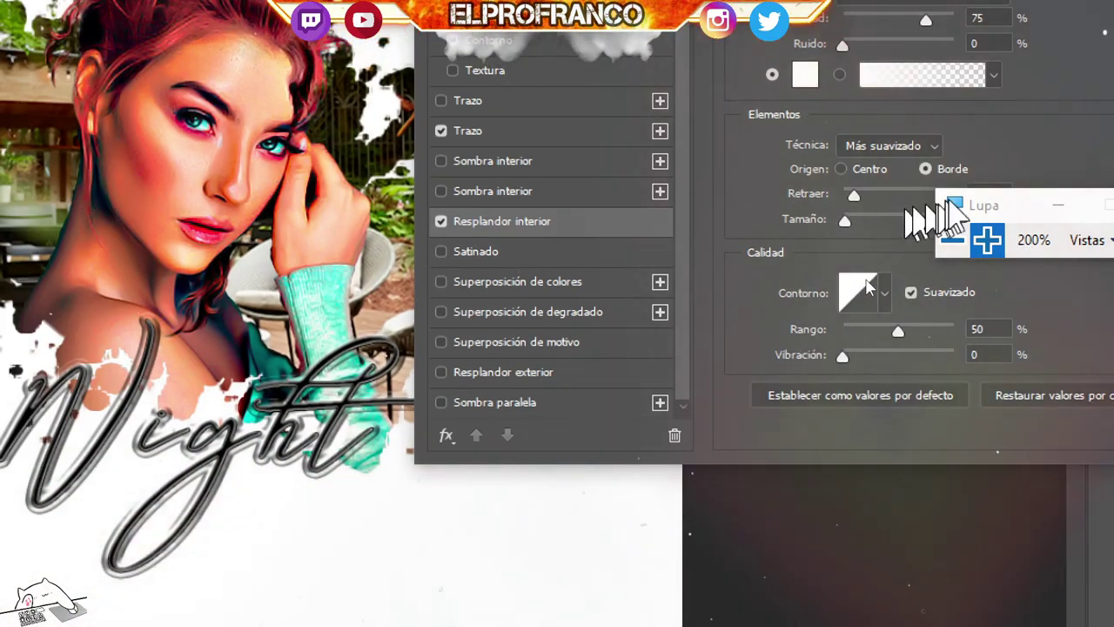
pyautogui.moveTo(953, 209); pyautogui.dragTo(835, 474)
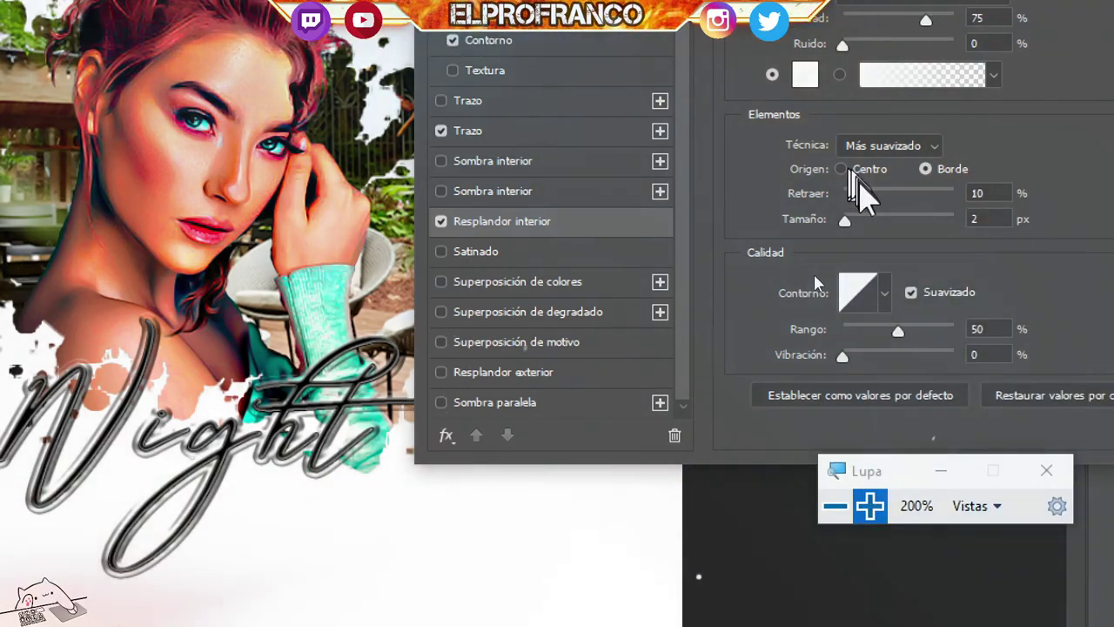
pyautogui.moveTo(854, 190)
pyautogui.mouseDown()
pyautogui.moveTo(873, 191)
pyautogui.moveTo(841, 191)
pyautogui.moveTo(869, 193)
pyautogui.moveTo(856, 218)
pyautogui.moveTo(842, 218)
pyautogui.mouseUp()
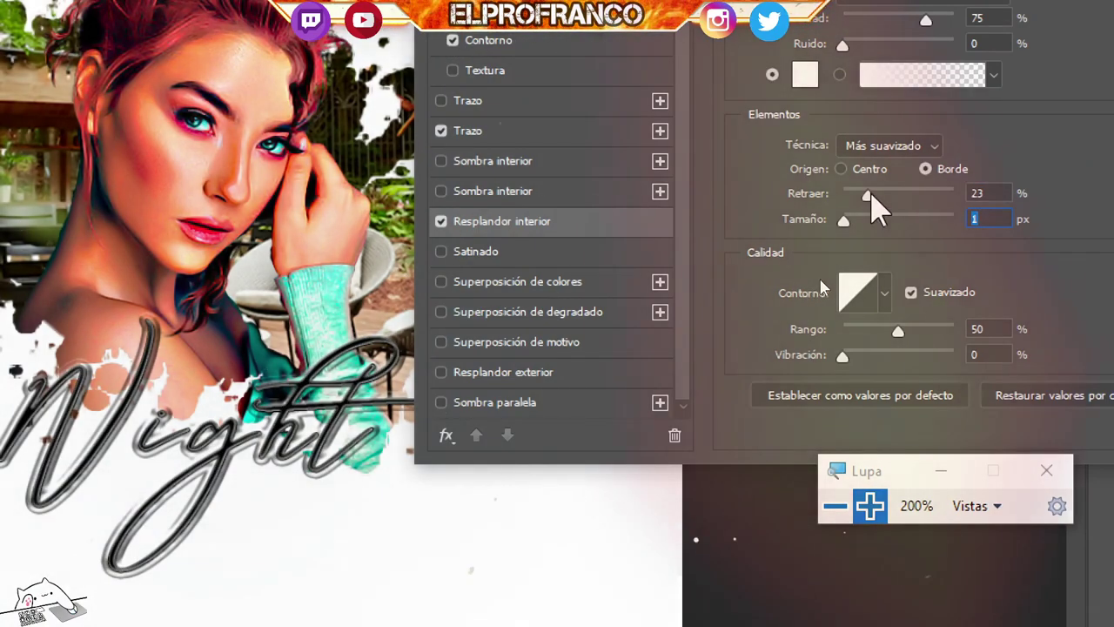
pyautogui.click(857, 170)
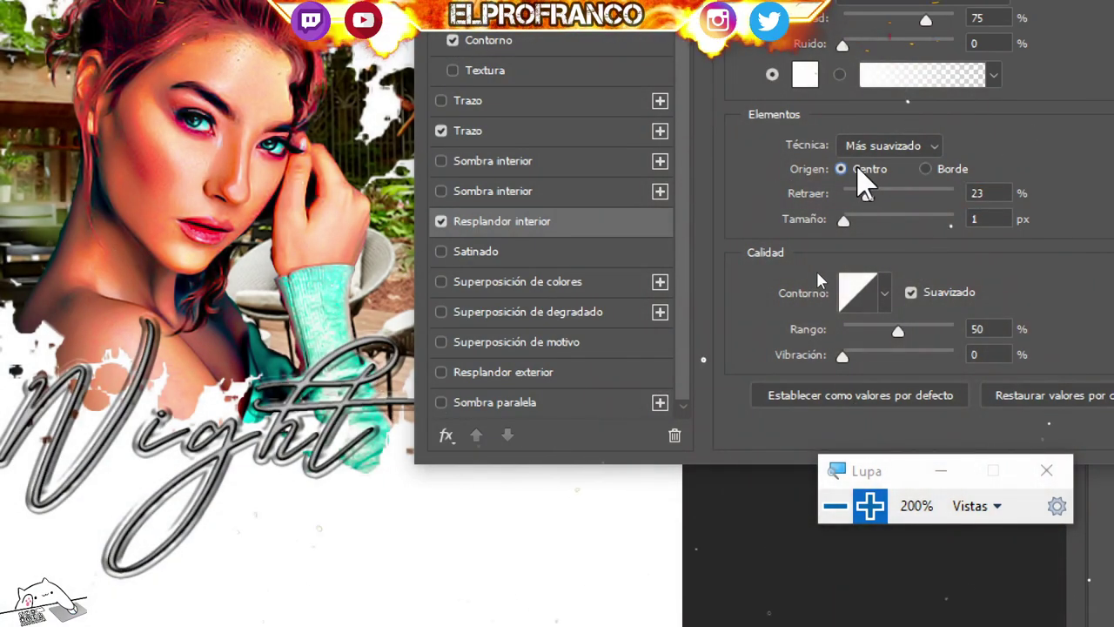
pyautogui.moveTo(845, 220); pyautogui.dragTo(849, 220)
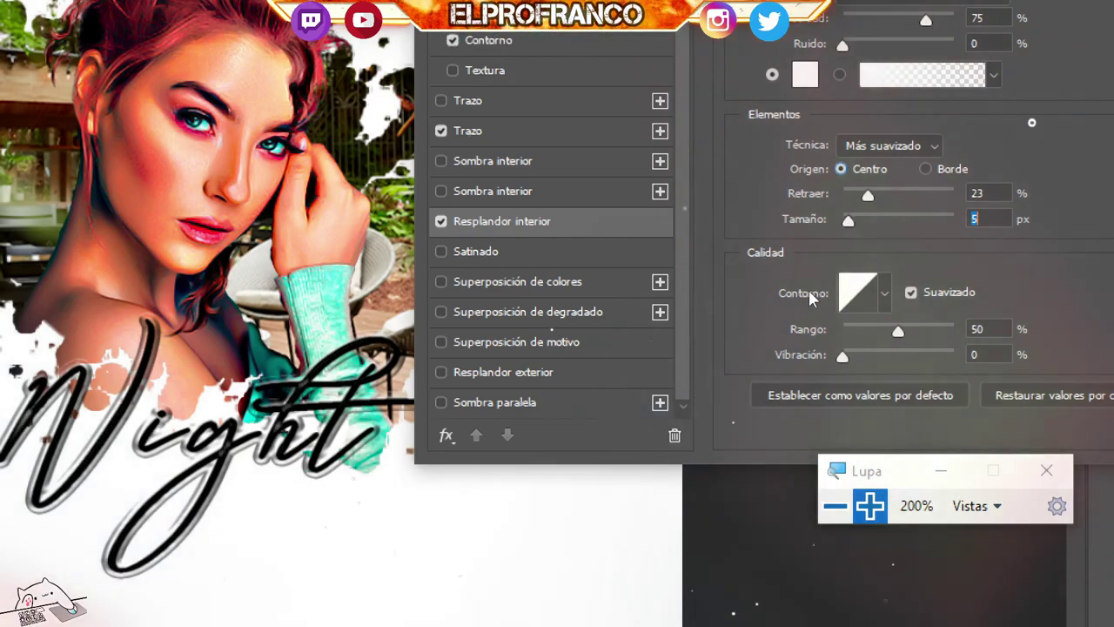
pyautogui.press('Down')
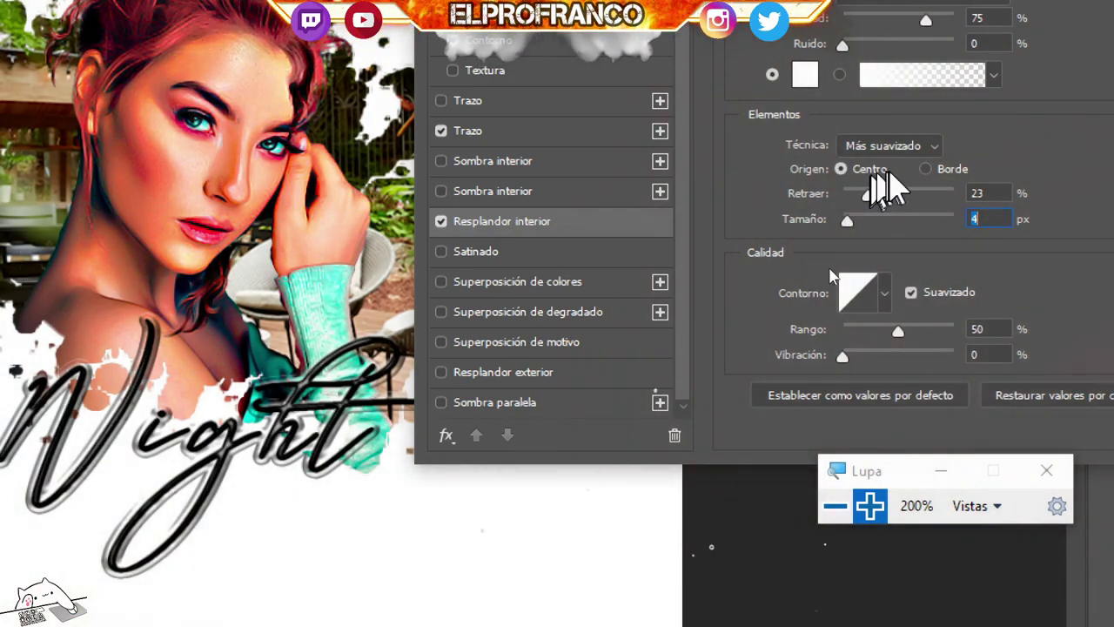
# Step: Try several inner glow contours, then set choke to about 30% and size to 3 px
pyautogui.click(884, 292)
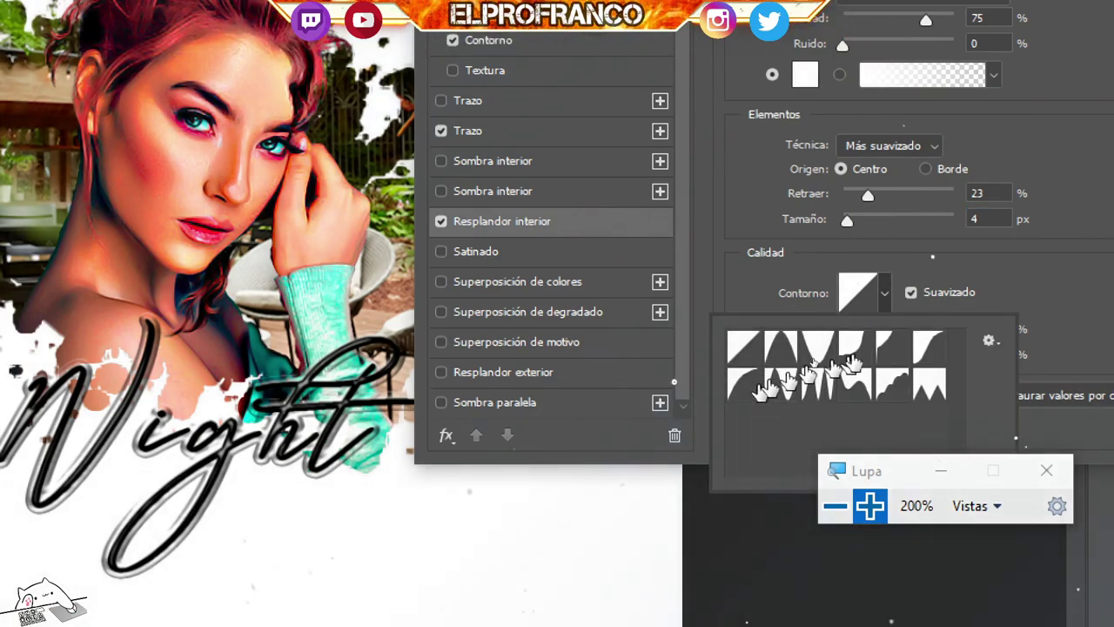
pyautogui.click(892, 381)
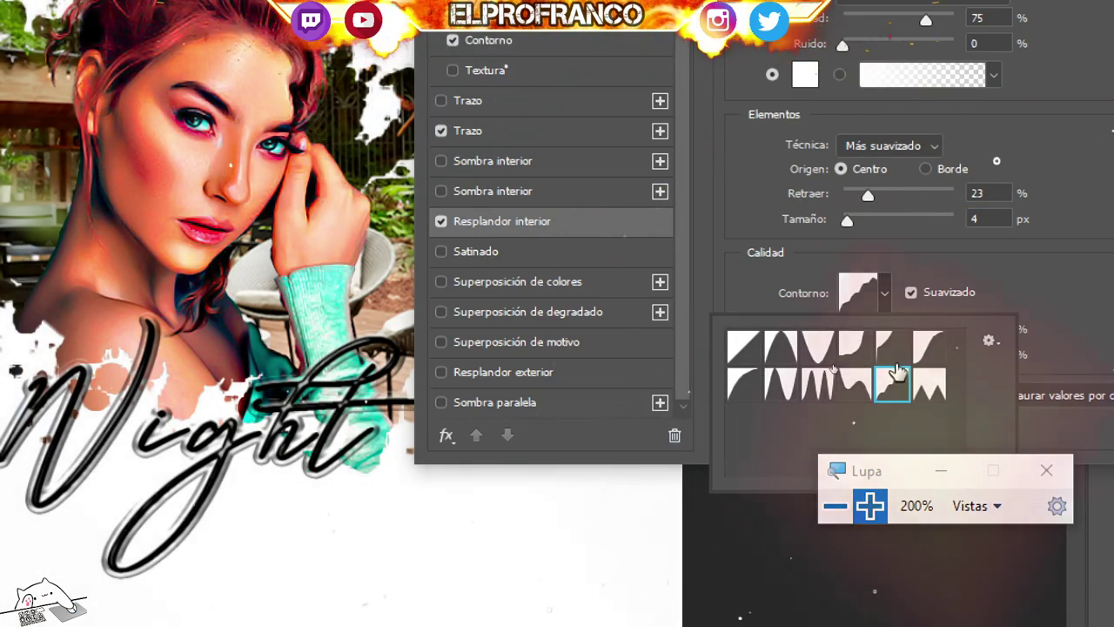
pyautogui.click(851, 383)
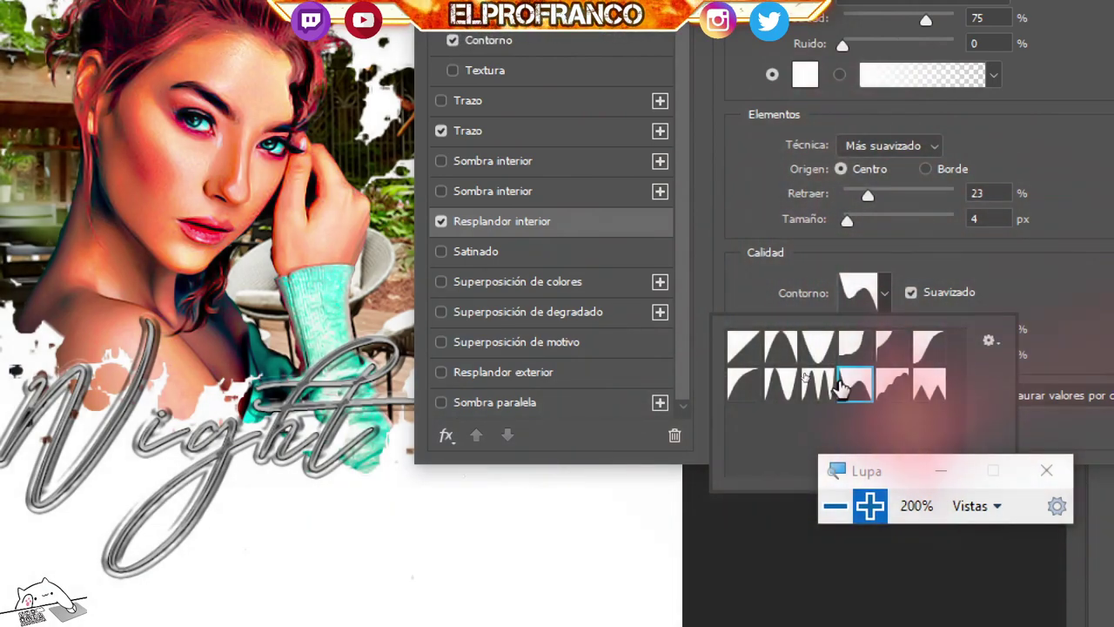
pyautogui.click(818, 383)
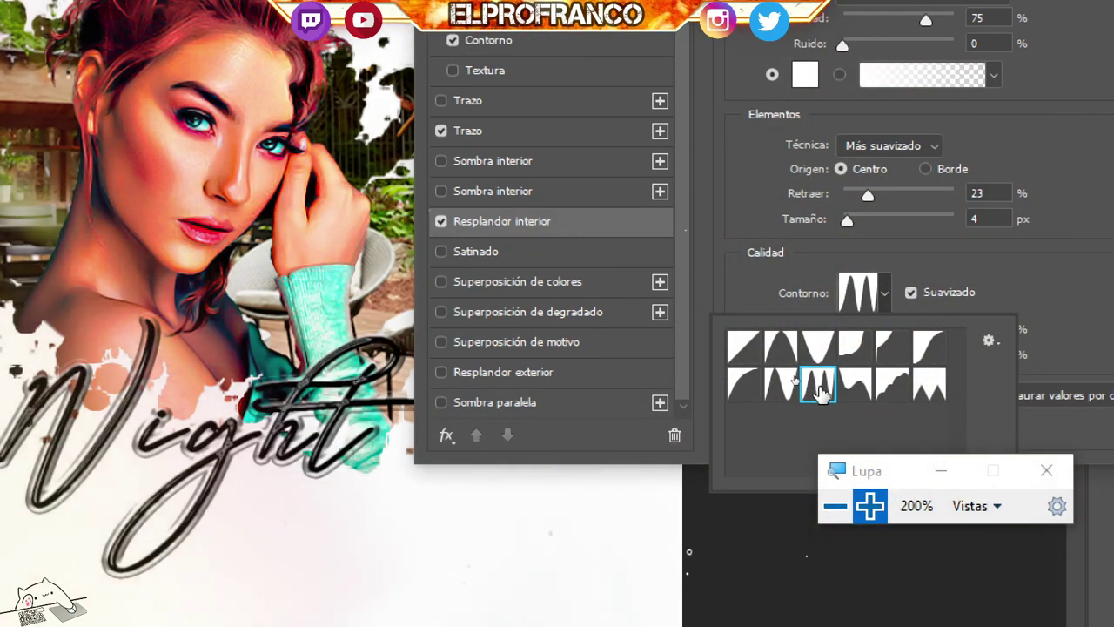
pyautogui.click(1027, 261)
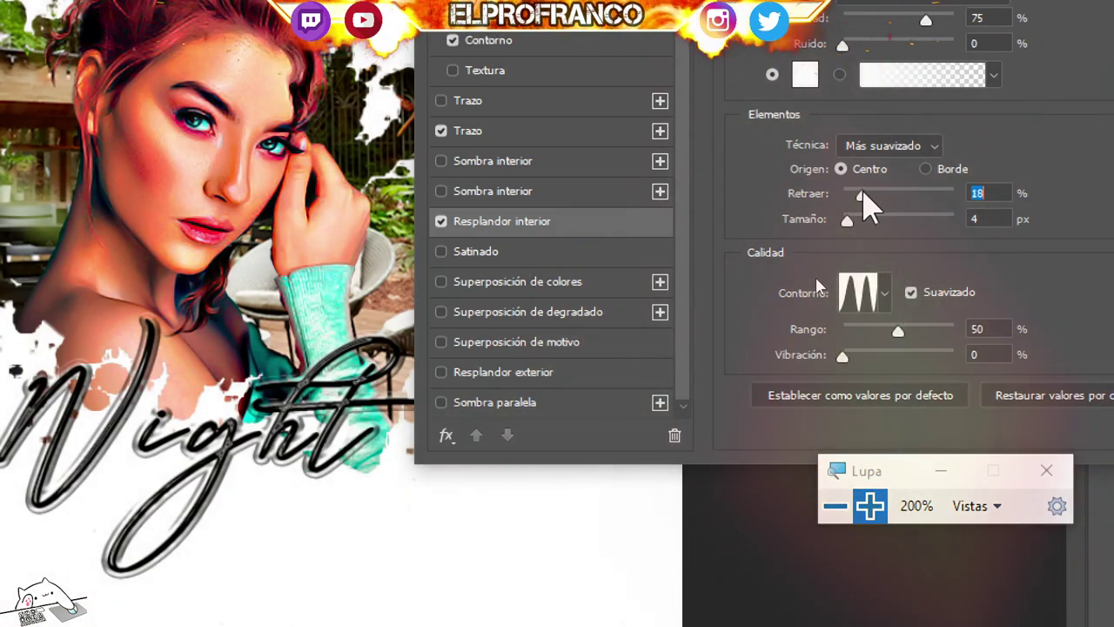
pyautogui.moveTo(862, 196); pyautogui.dragTo(880, 199)
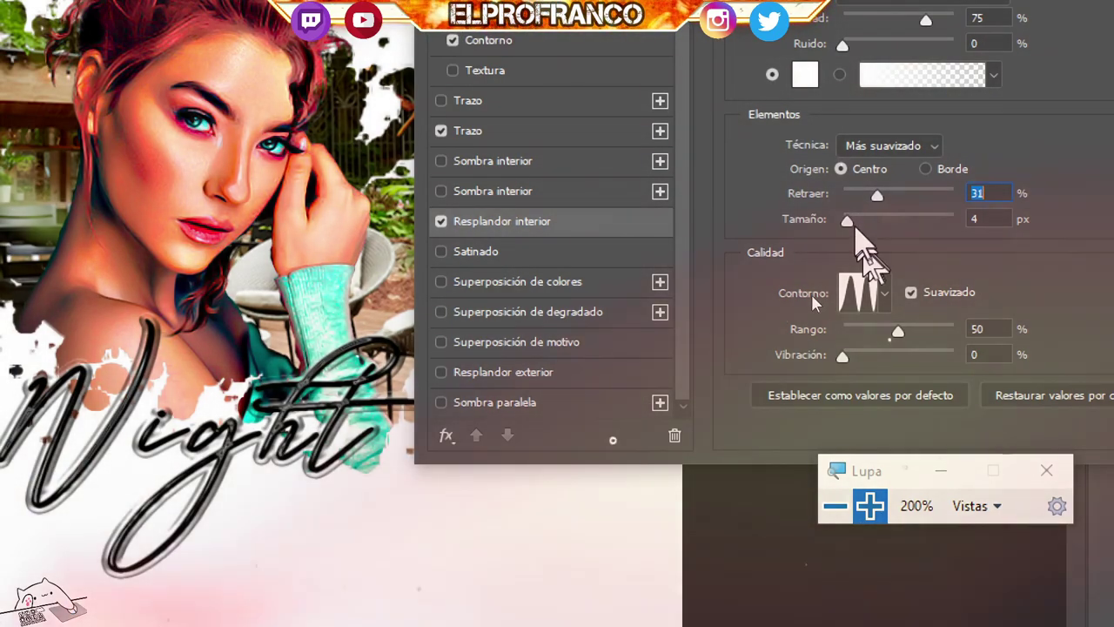
pyautogui.press('Tab')
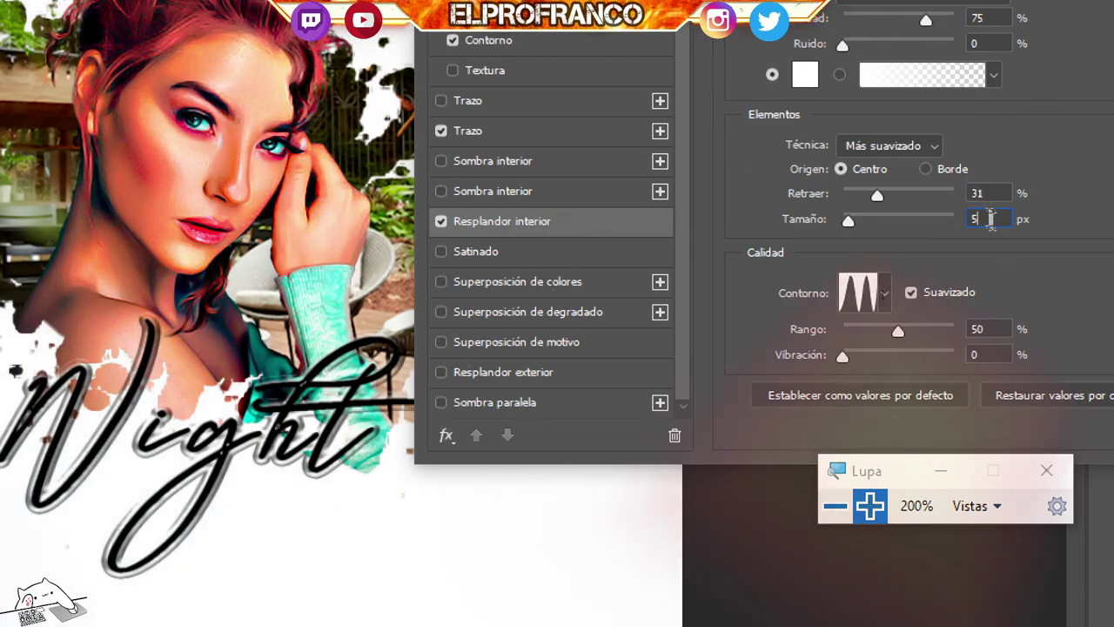
pyautogui.write('3')
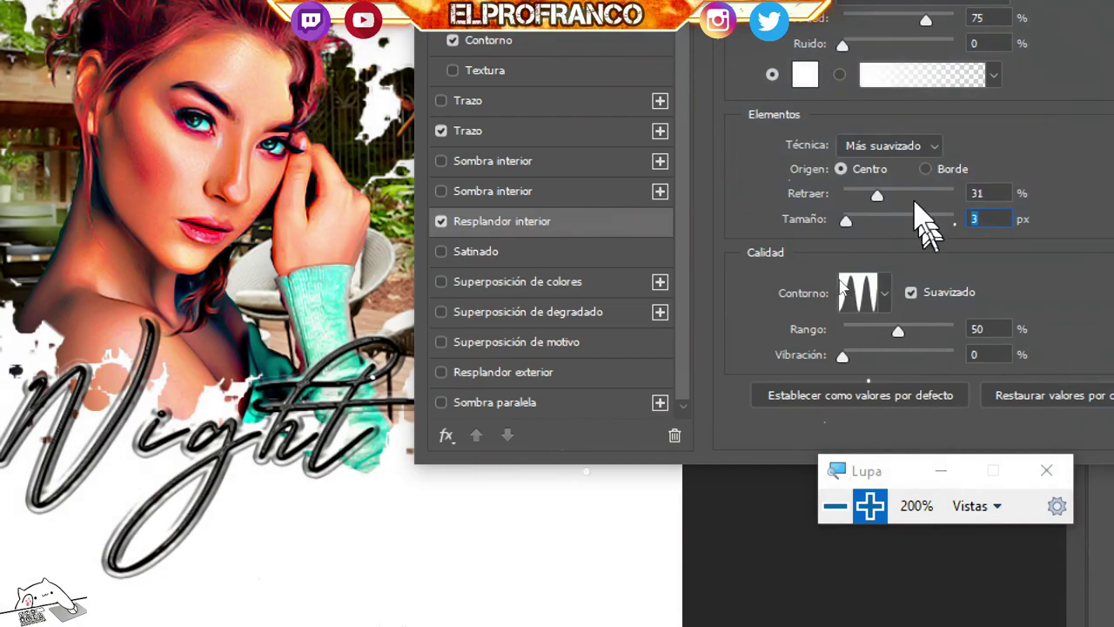
# Step: Try Preciso, keep Más suavizado technique, and apply the rounded curve contour to the inner glow
pyautogui.click(930, 145)
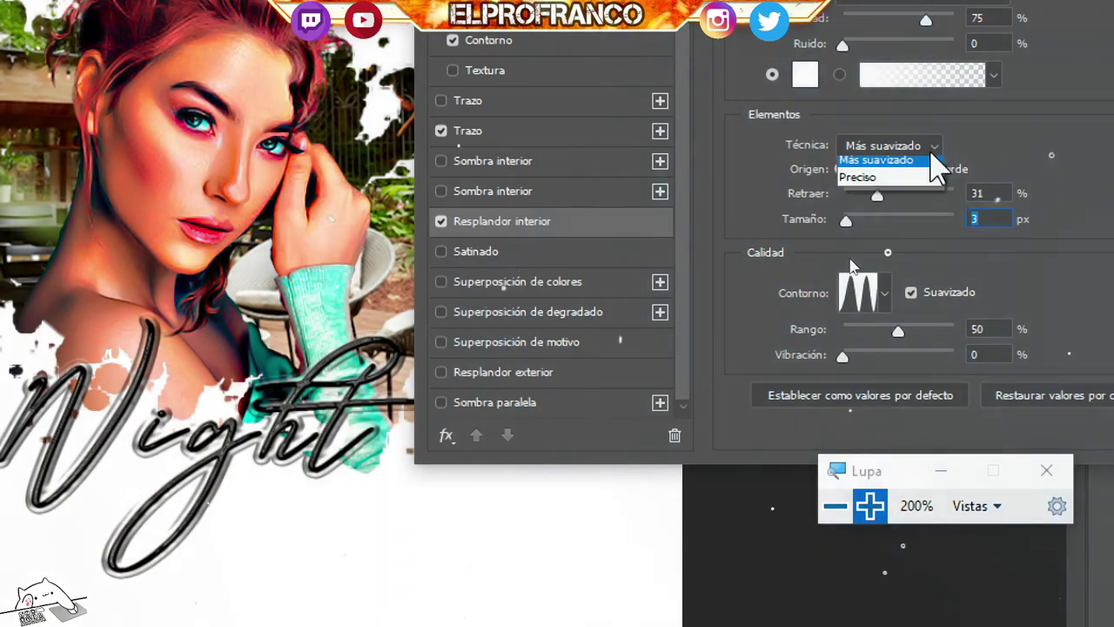
pyautogui.click(929, 184)
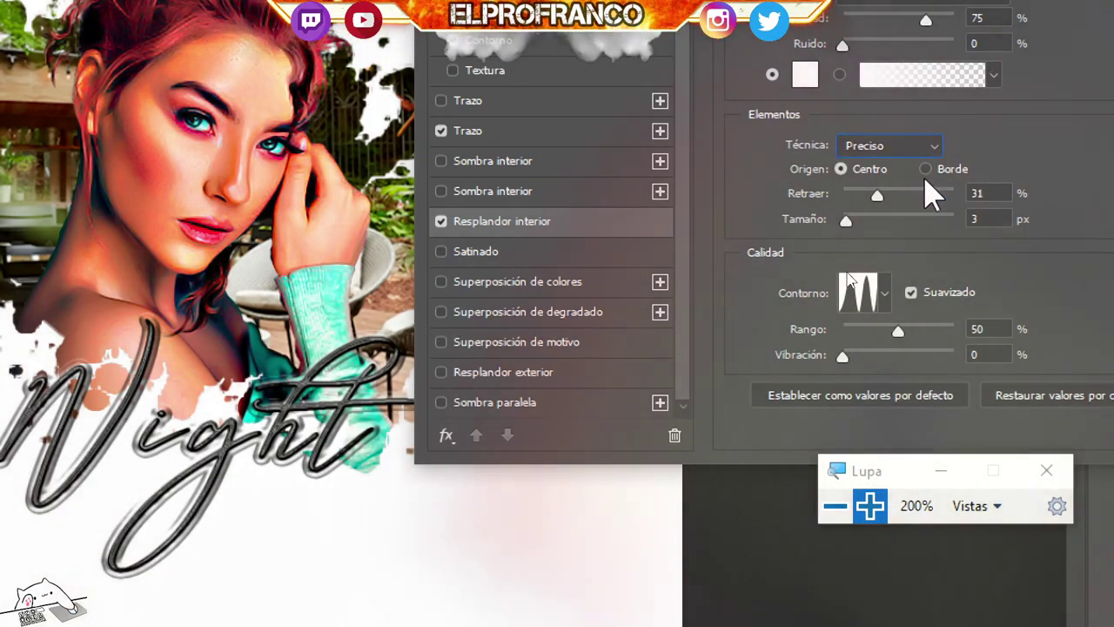
pyautogui.click(928, 148)
pyautogui.click(928, 165)
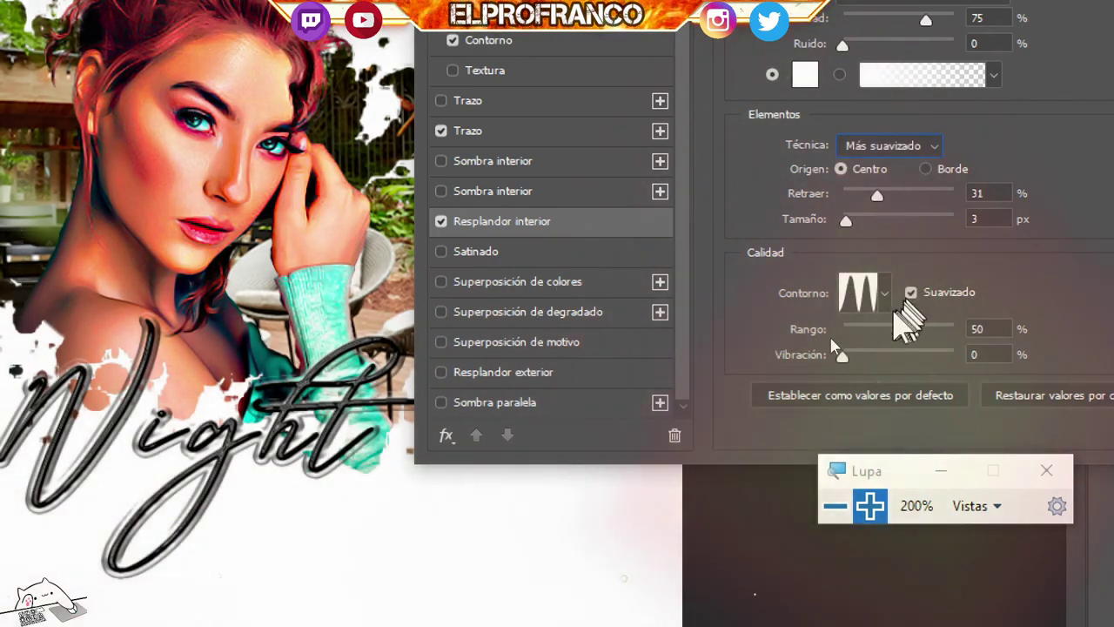
pyautogui.click(884, 293)
pyautogui.click(744, 347)
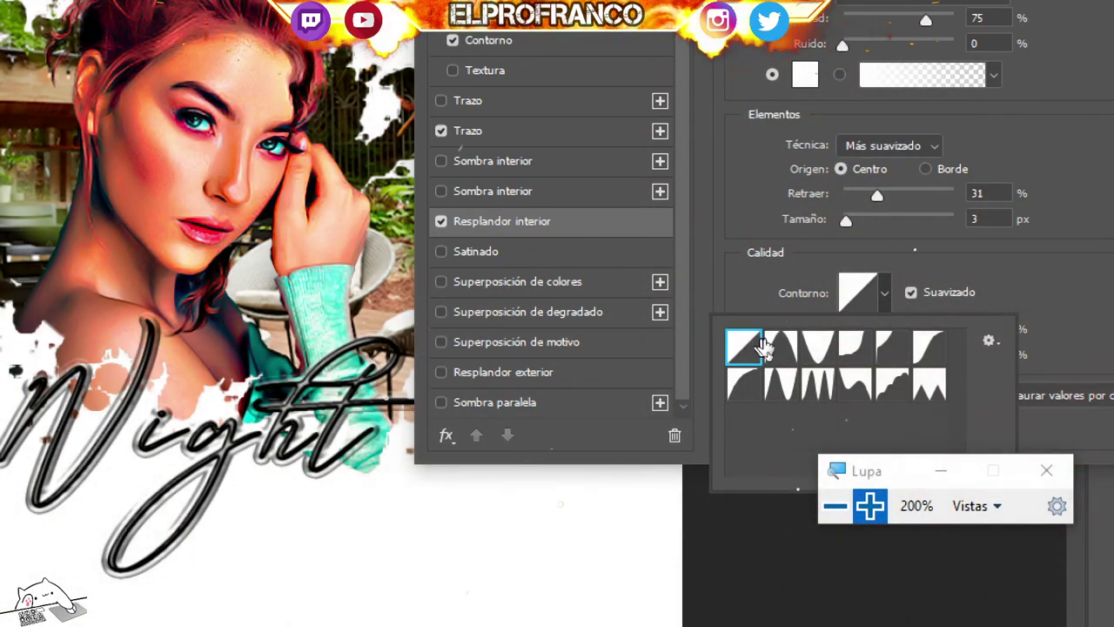
pyautogui.click(754, 388)
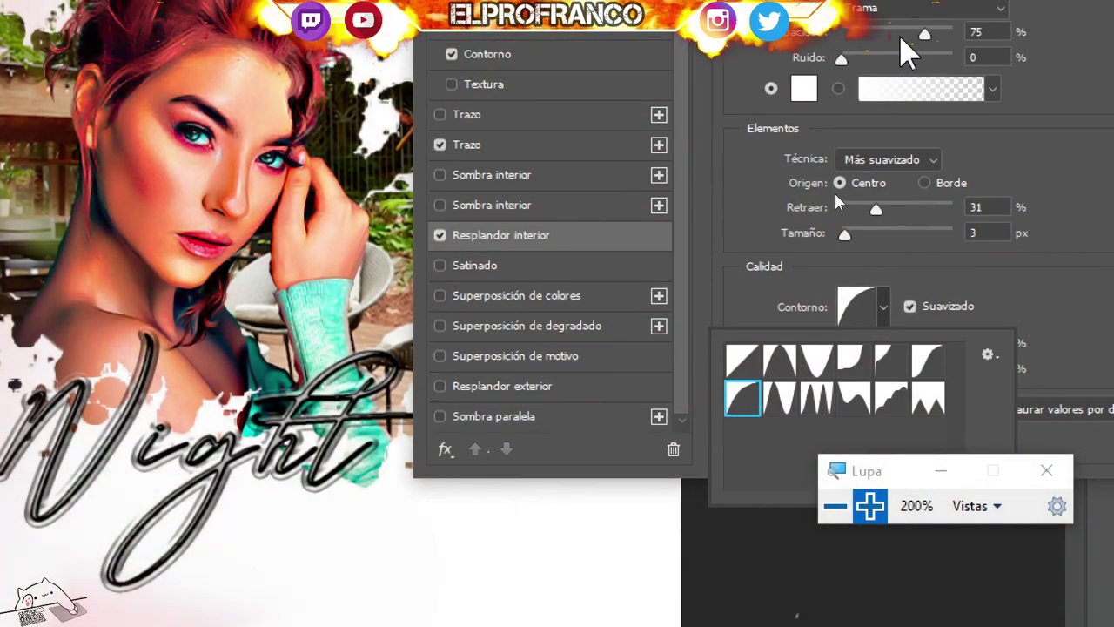
pyautogui.click(901, 39)
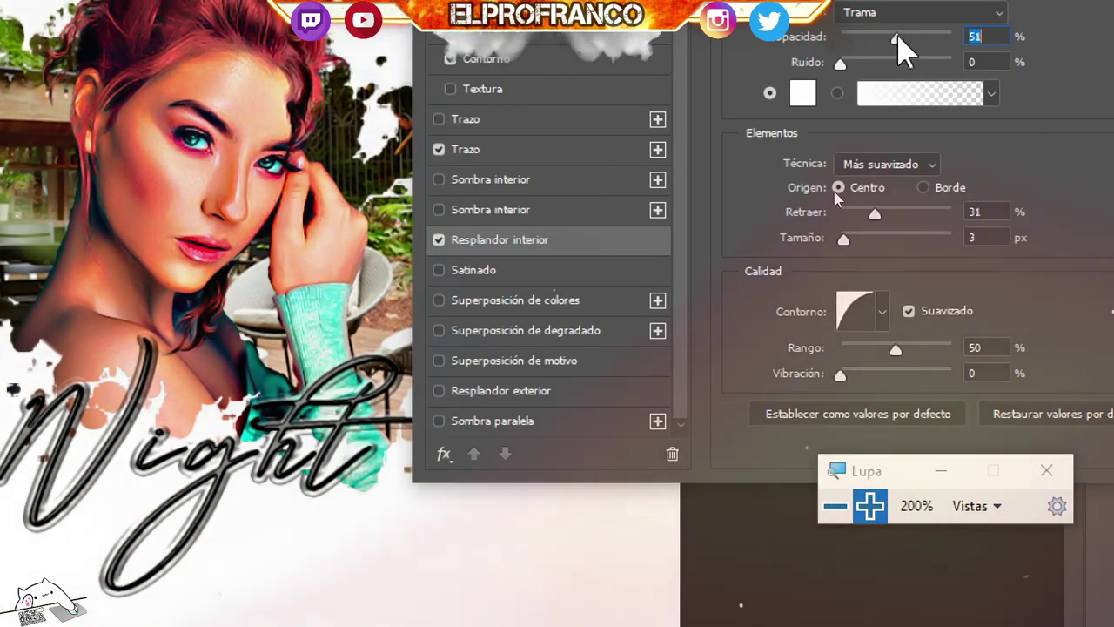
# Step: Drag the inner glow Opacidad down to 32% and Rango to 42%
pyautogui.moveTo(901, 39); pyautogui.dragTo(875, 39)
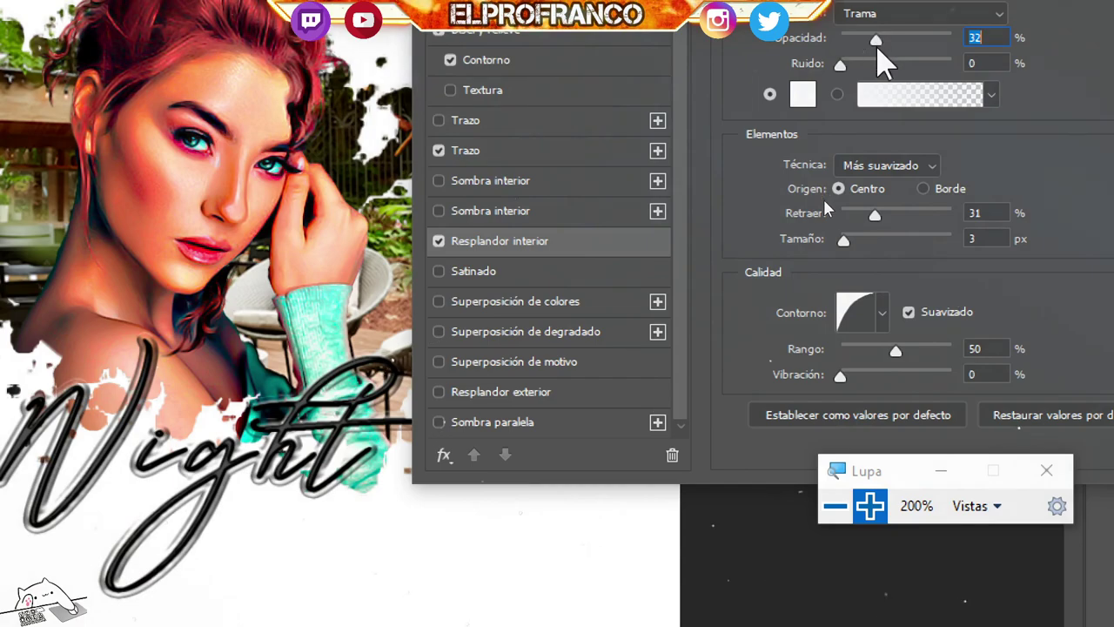
pyautogui.moveTo(896, 350); pyautogui.dragTo(886, 350)
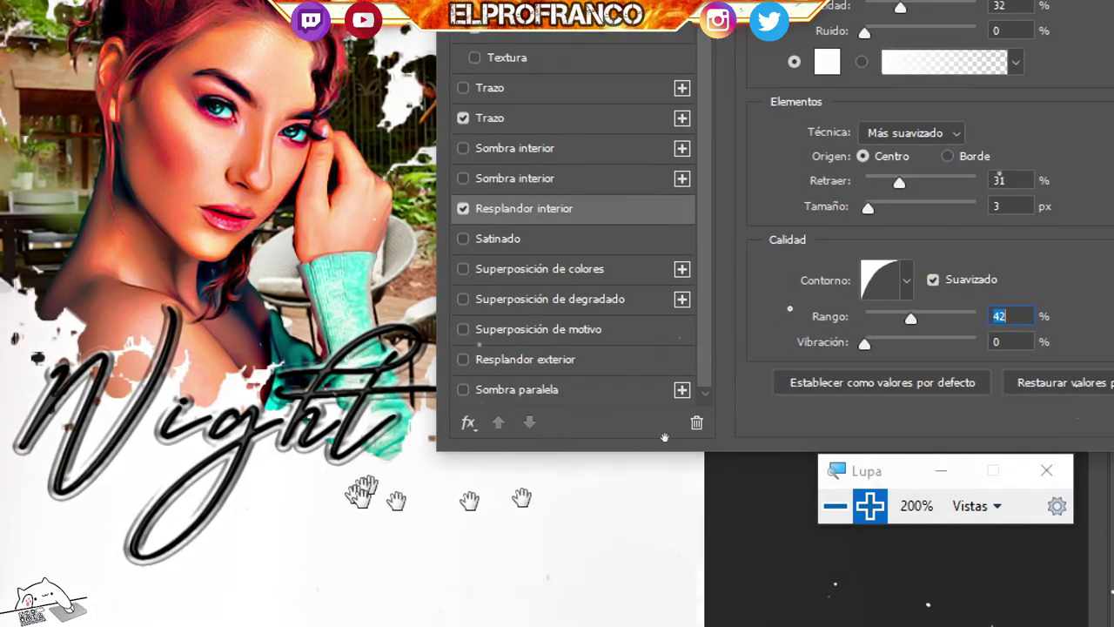
pyautogui.click(835, 506)
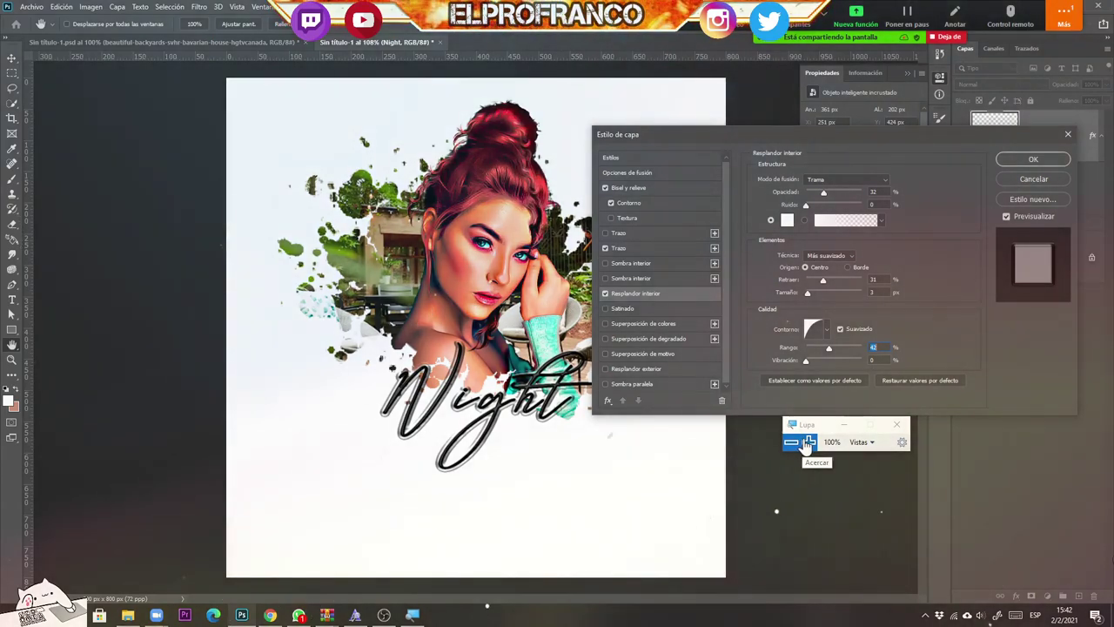
pyautogui.click(808, 443)
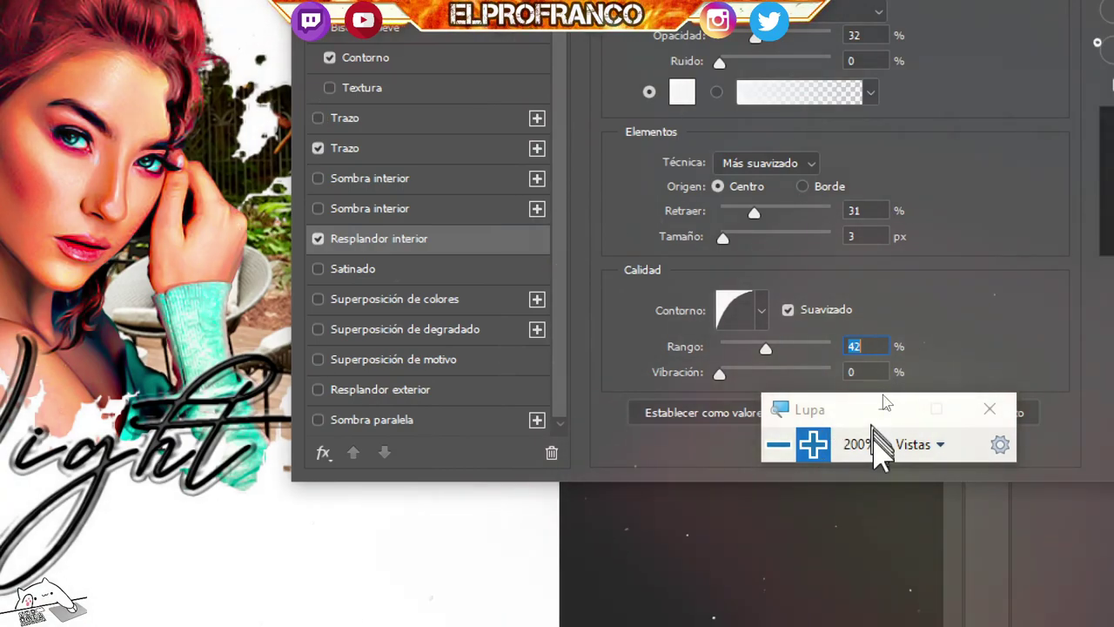
pyautogui.moveTo(862, 408); pyautogui.dragTo(865, 491)
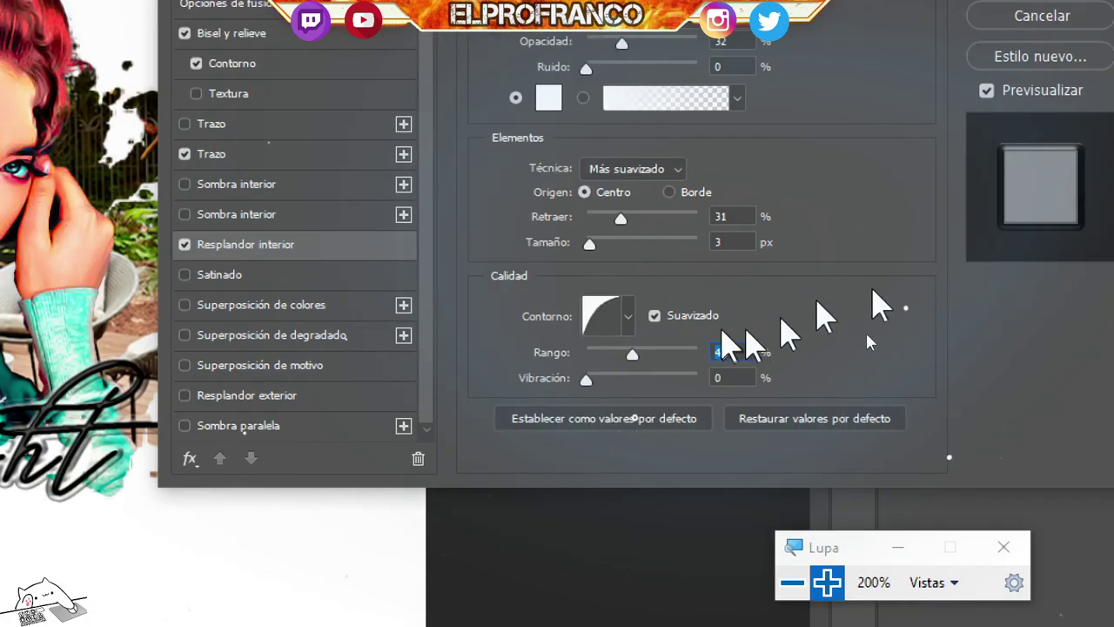
pyautogui.click(629, 318)
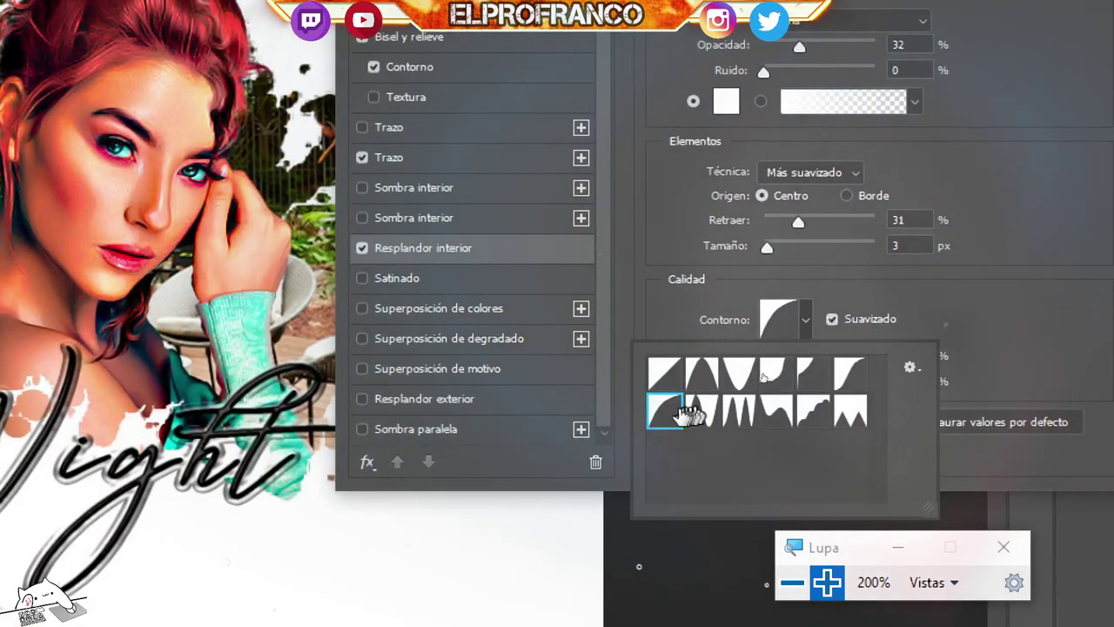
pyautogui.click(998, 300)
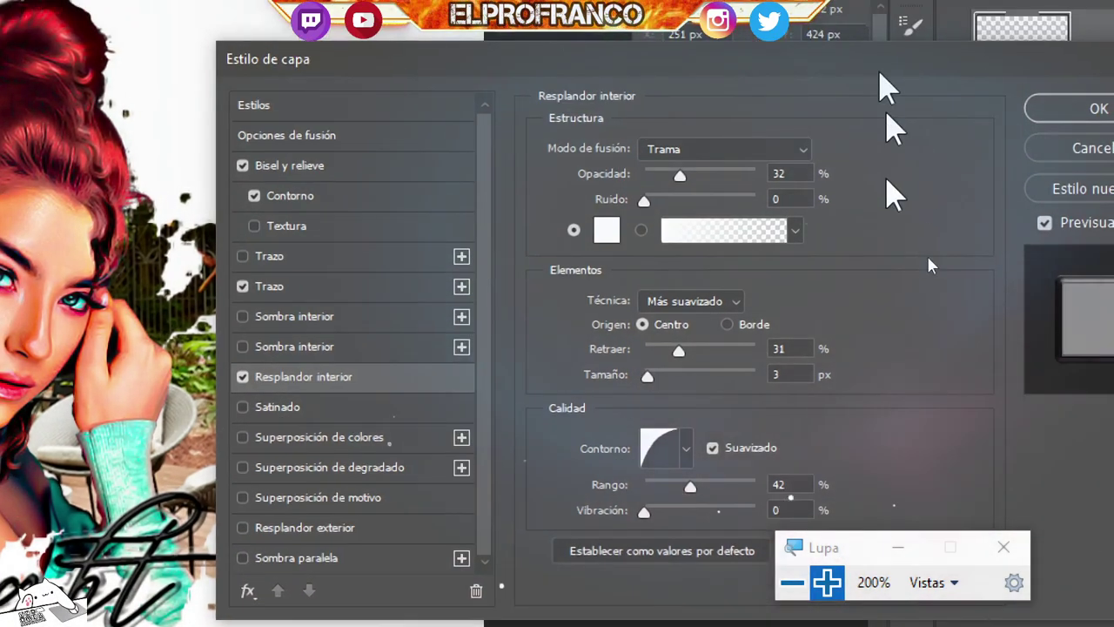
pyautogui.click(792, 583)
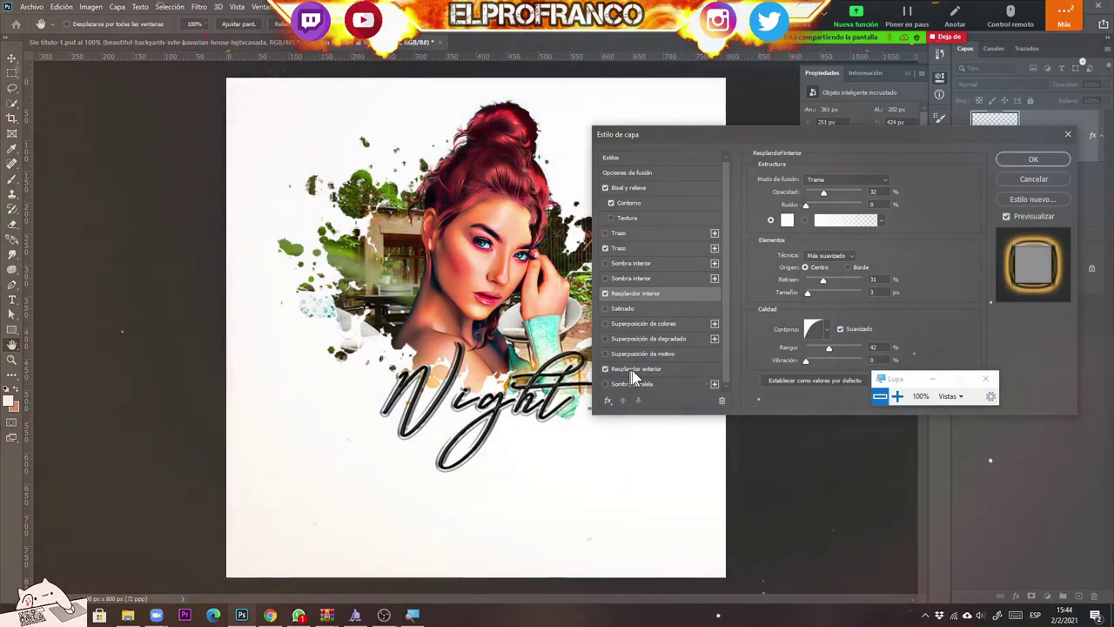
# Step: Enable Resplandor exterior on Night, giving a 60 px orange Screen-blend glow
pyautogui.click(639, 370)
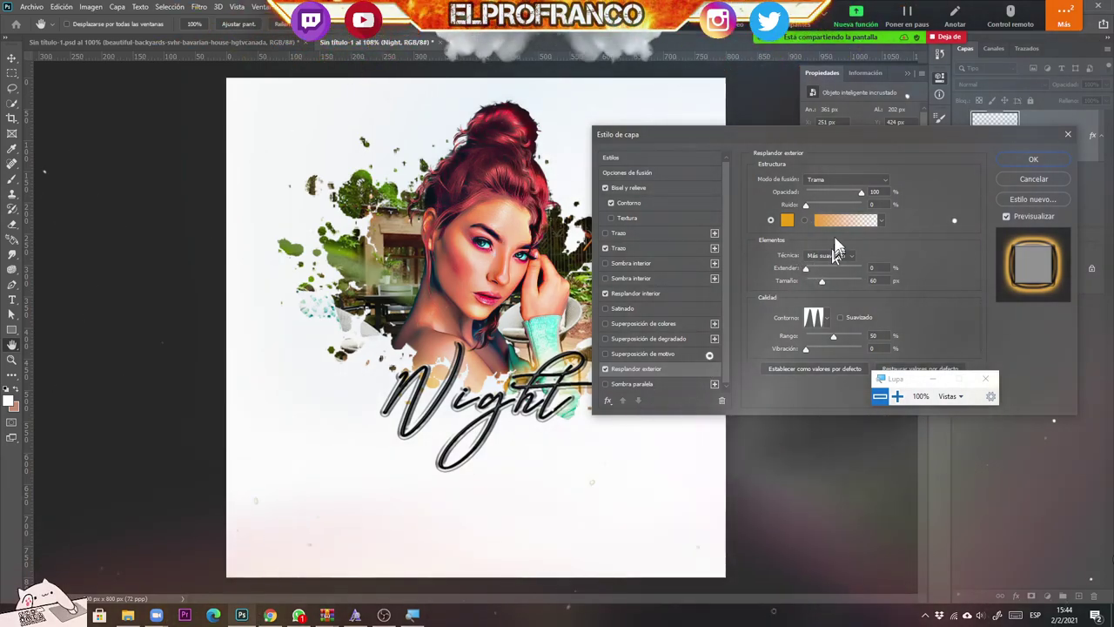
pyautogui.click(1063, 17)
pyautogui.click(1034, 36)
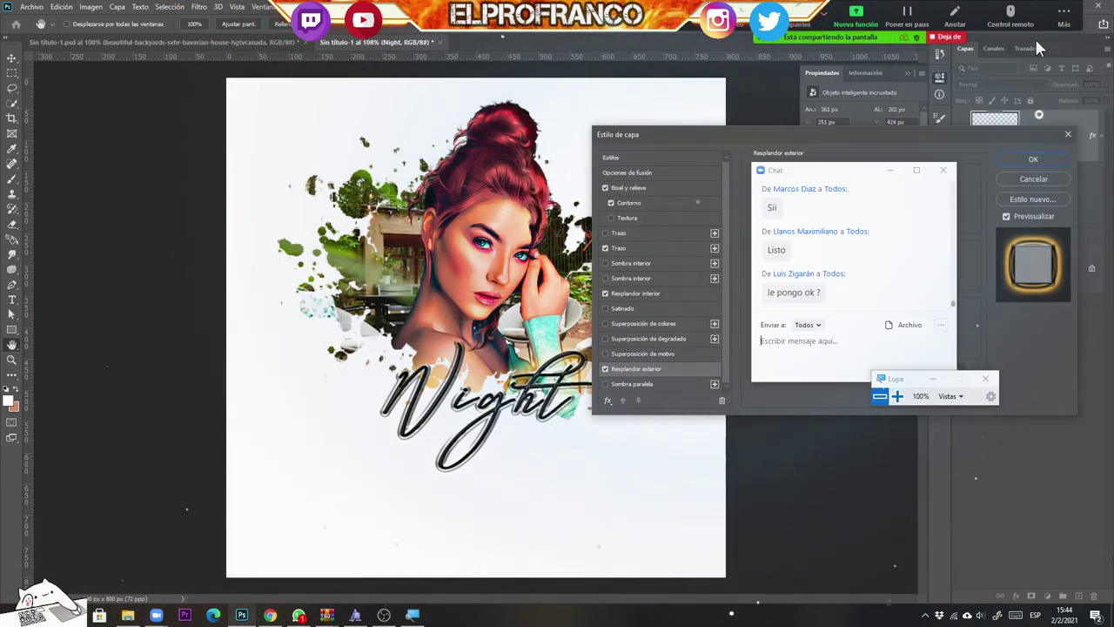
pyautogui.click(890, 170)
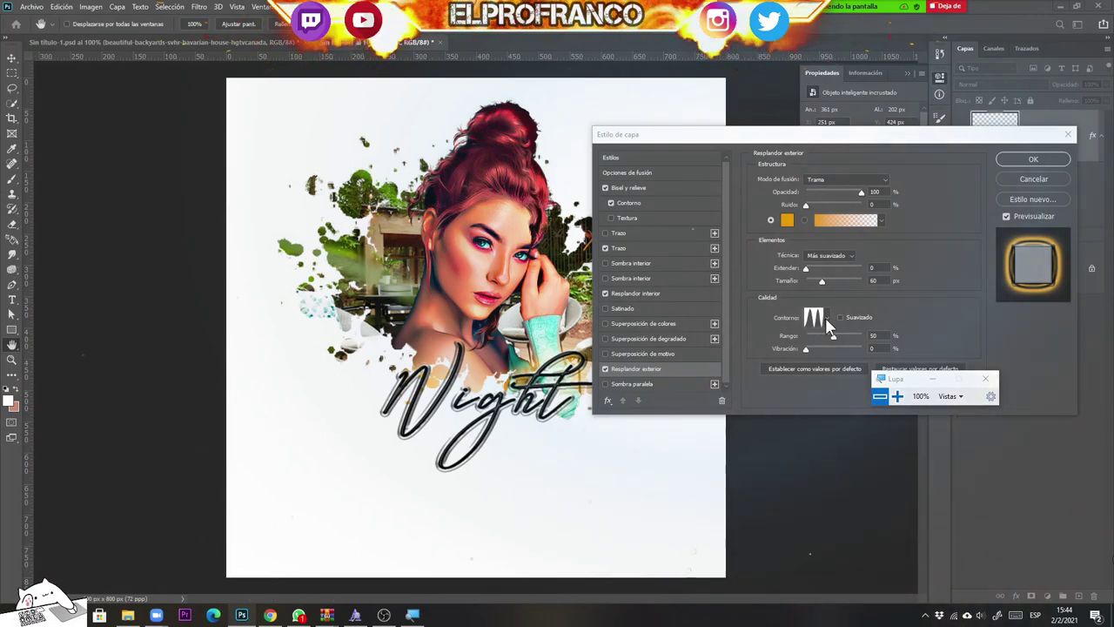
# Step: Set the outer glow Extender to 20%, Tamaño to 18 px and Rango to 43%
pyautogui.click(600, 370)
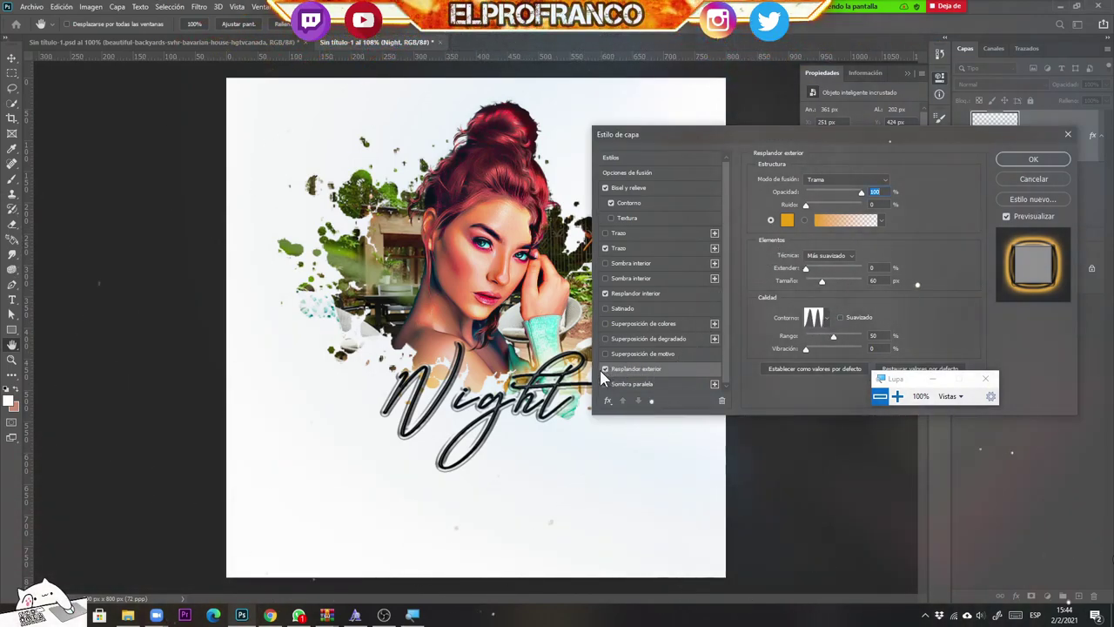
pyautogui.click(606, 367)
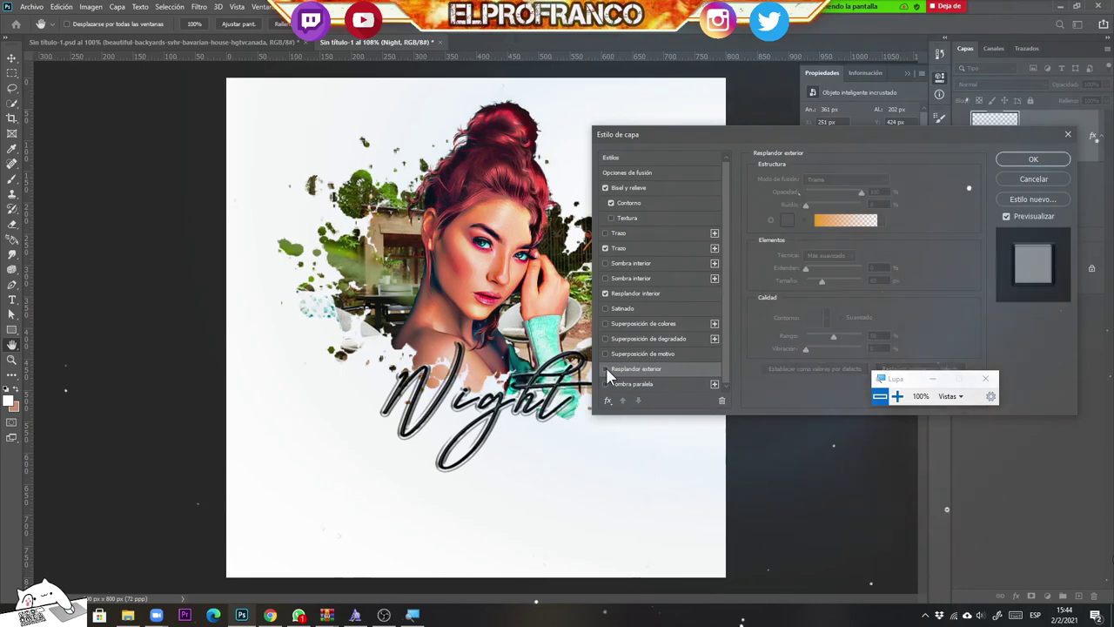
pyautogui.click(606, 367)
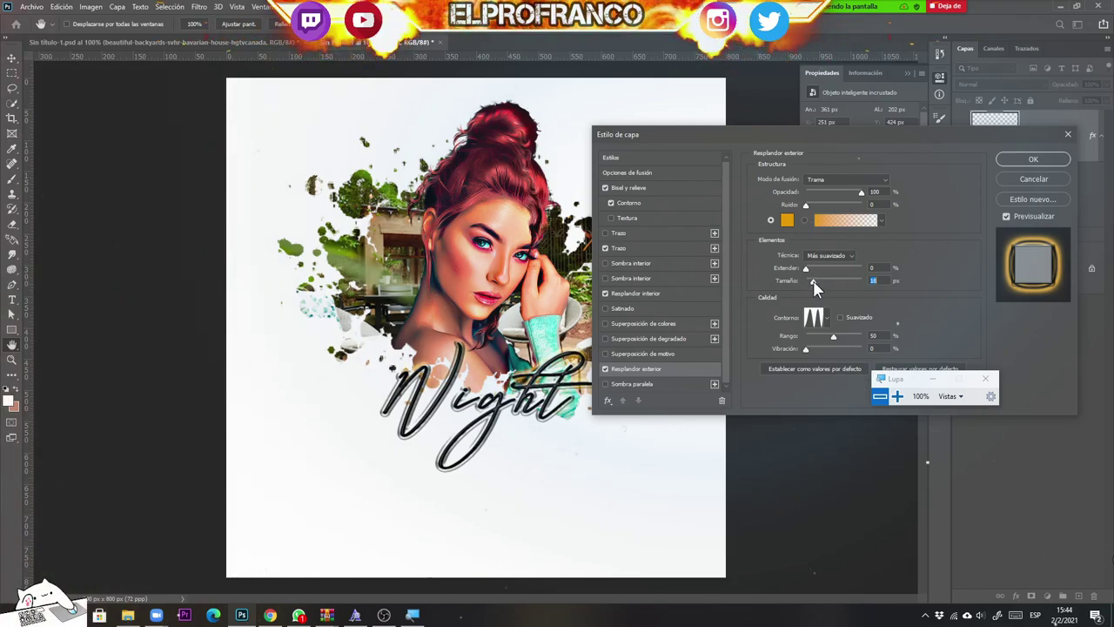
pyautogui.moveTo(806, 268); pyautogui.dragTo(822, 271)
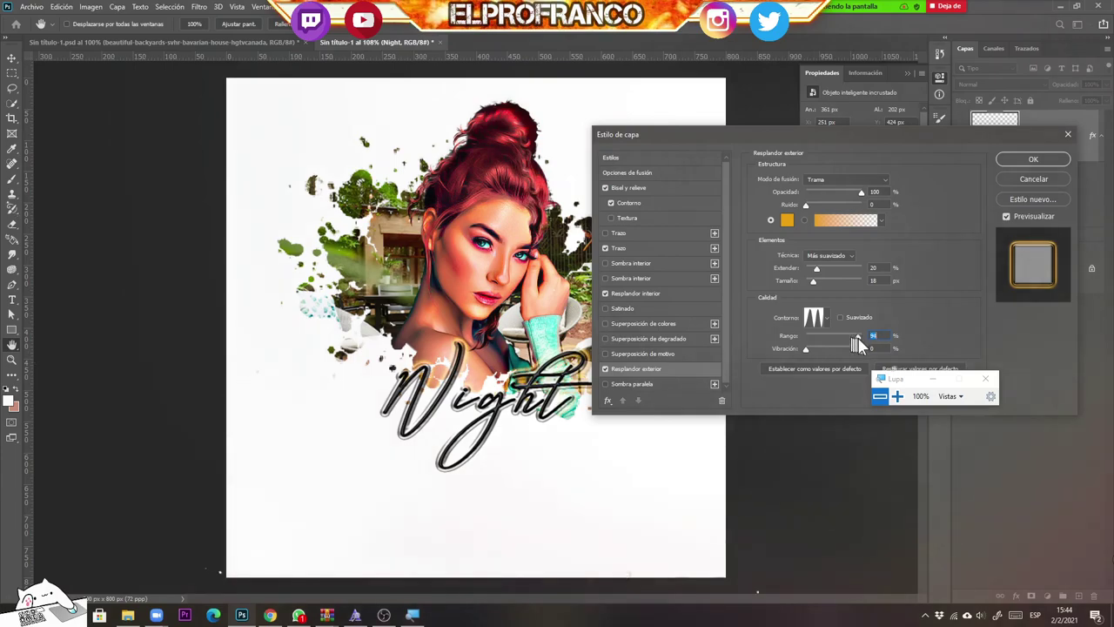
pyautogui.moveTo(828, 335); pyautogui.dragTo(829, 340)
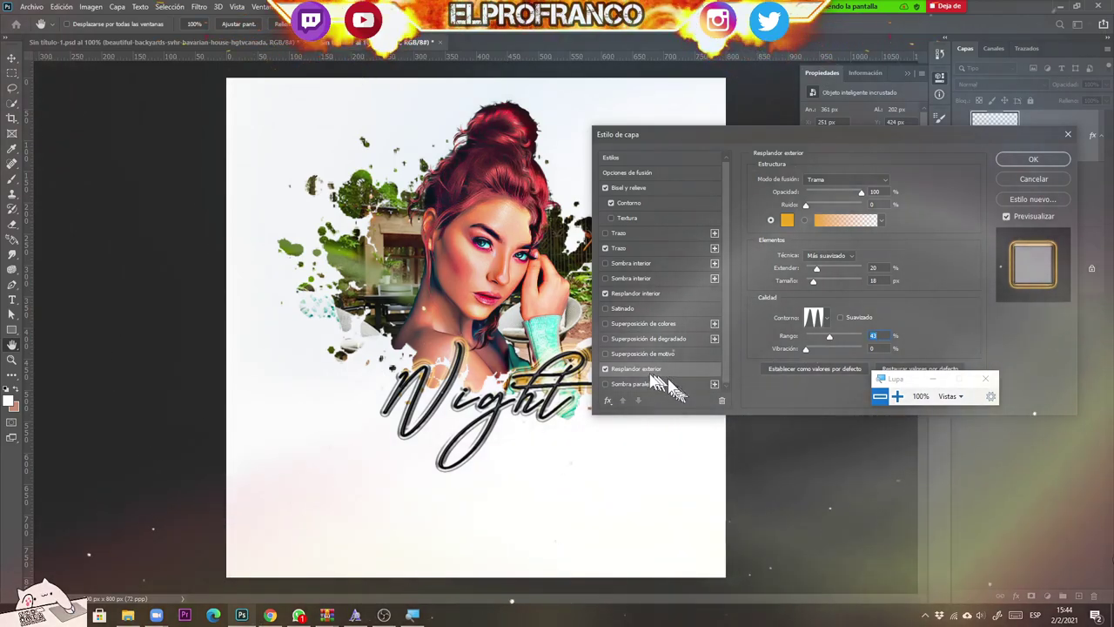
pyautogui.click(606, 371)
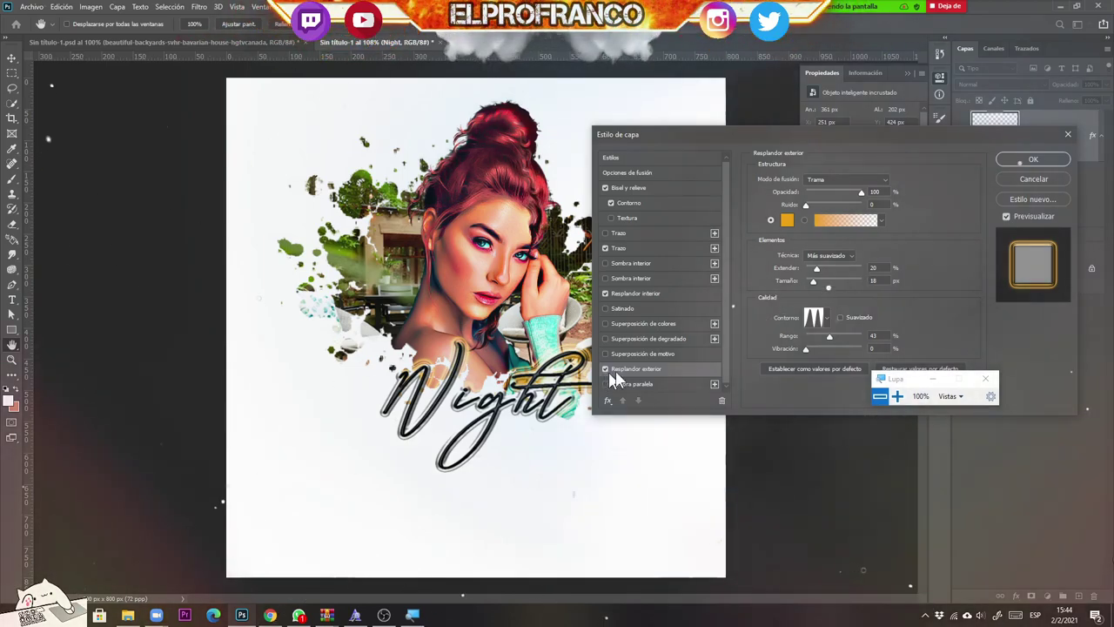
pyautogui.click(897, 397)
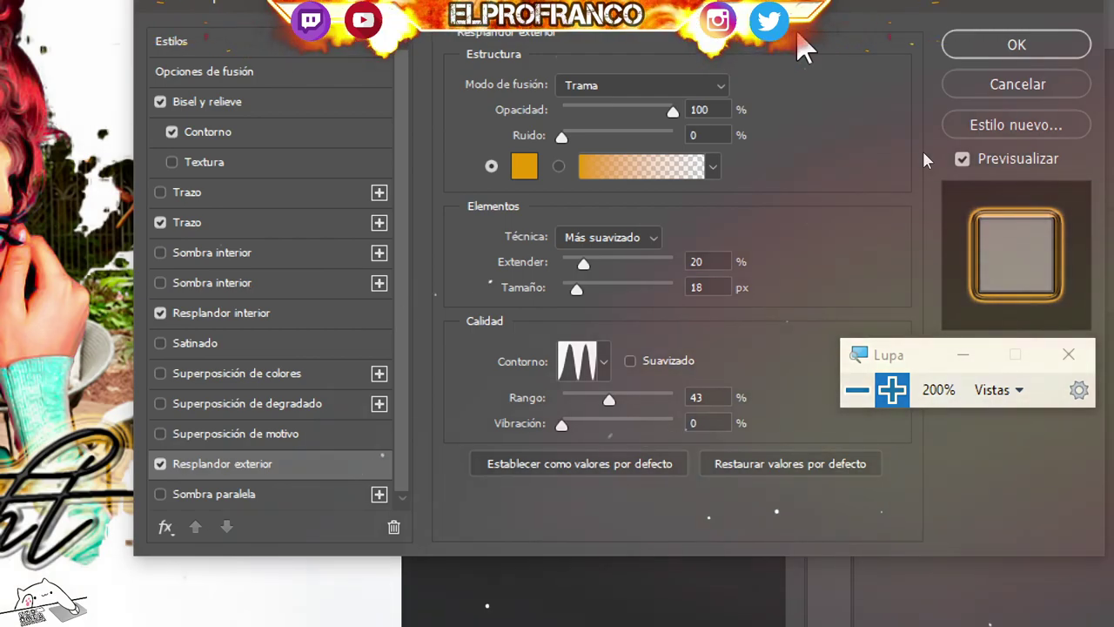
# Step: Copy the outer glow colour's hex code d4991e from its colour picker
pyautogui.click(525, 168)
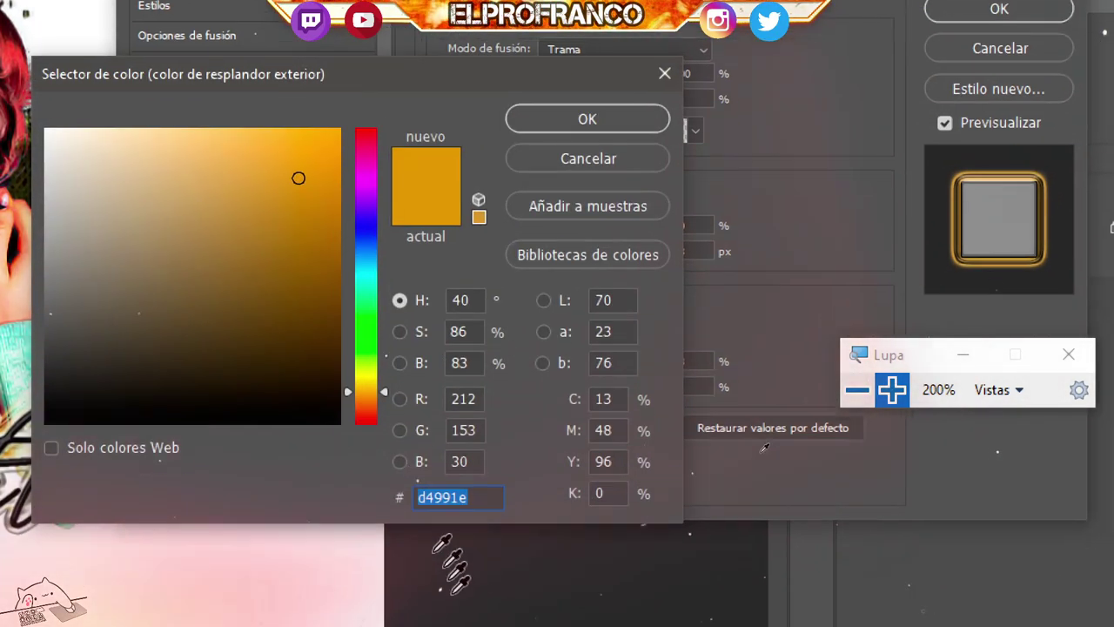
pyautogui.rightClick(455, 533)
pyautogui.click(368, 561)
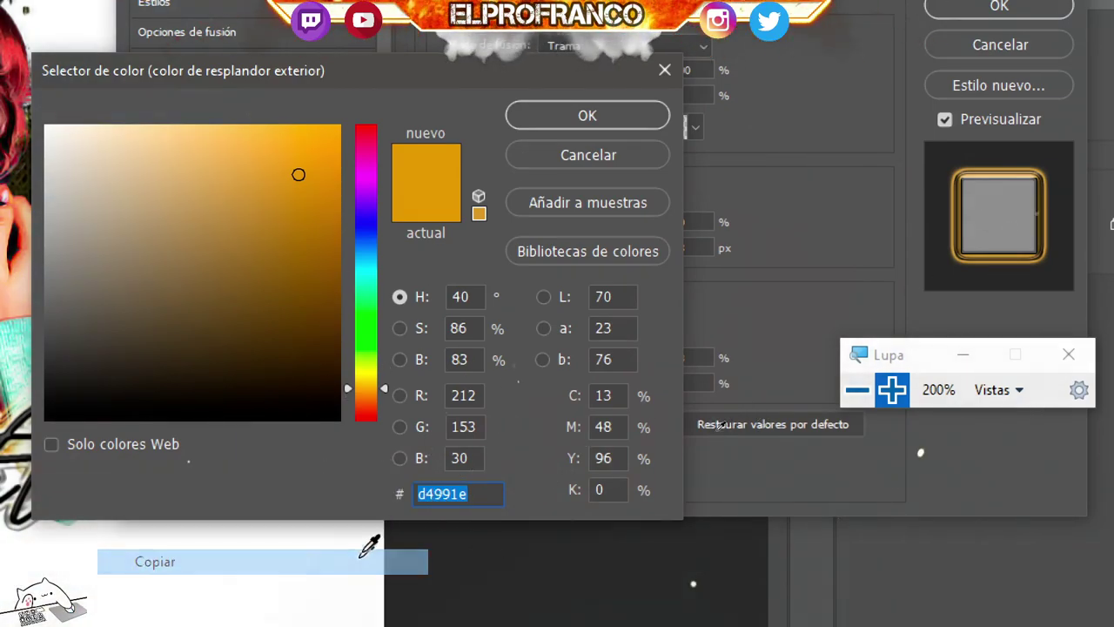
pyautogui.click(592, 122)
pyautogui.click(882, 389)
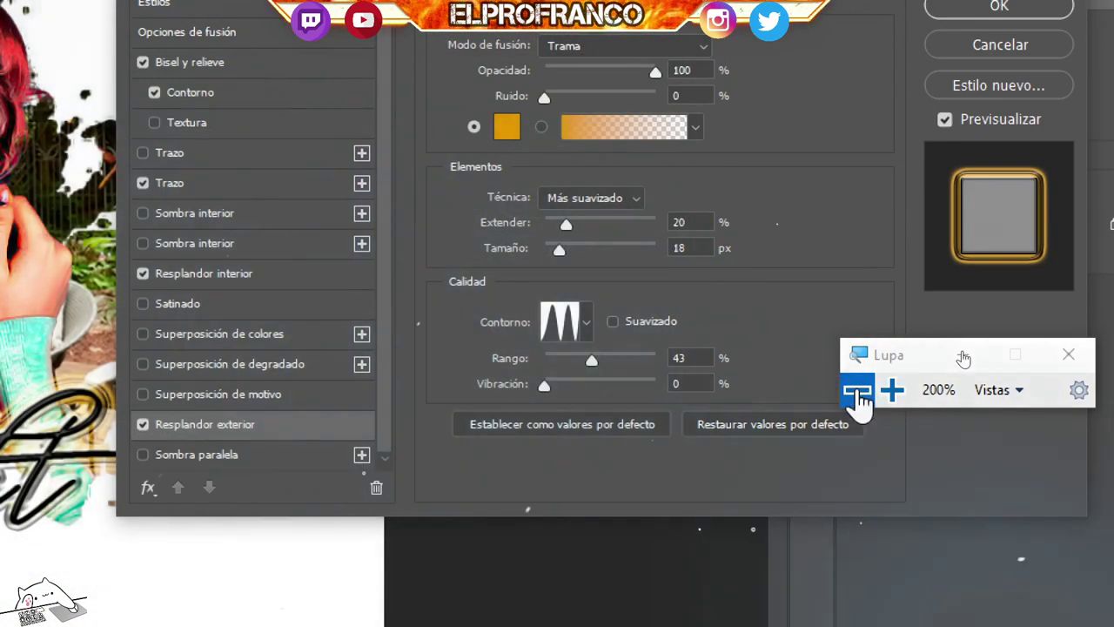
pyautogui.moveTo(957, 13)
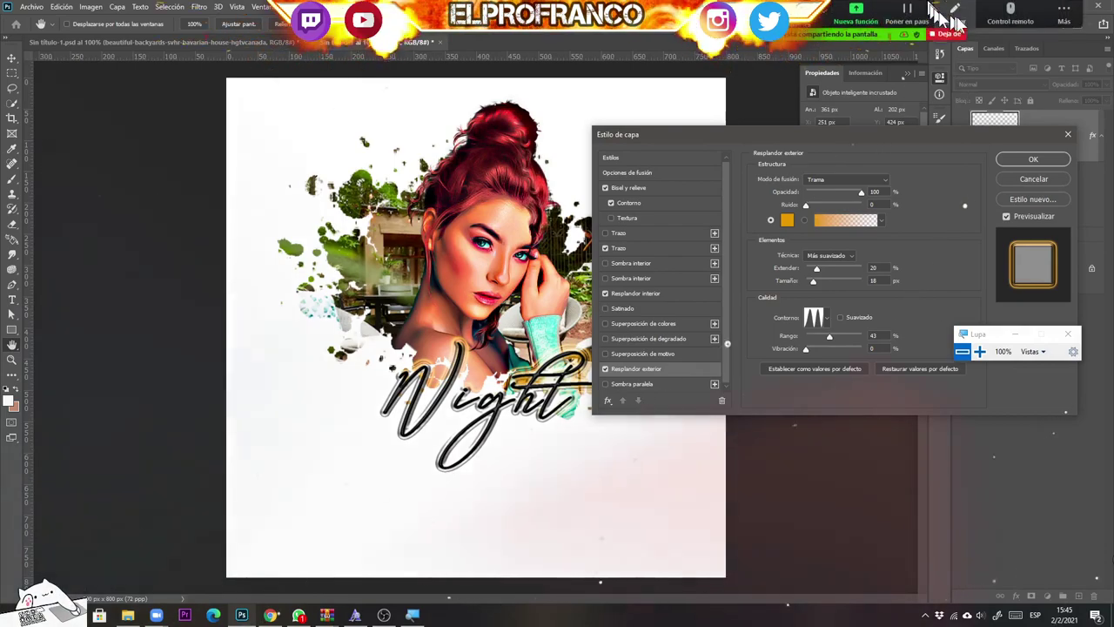
# Step: Send the hex code d4991e as a message in the meeting chat
pyautogui.click(1063, 12)
pyautogui.click(1018, 43)
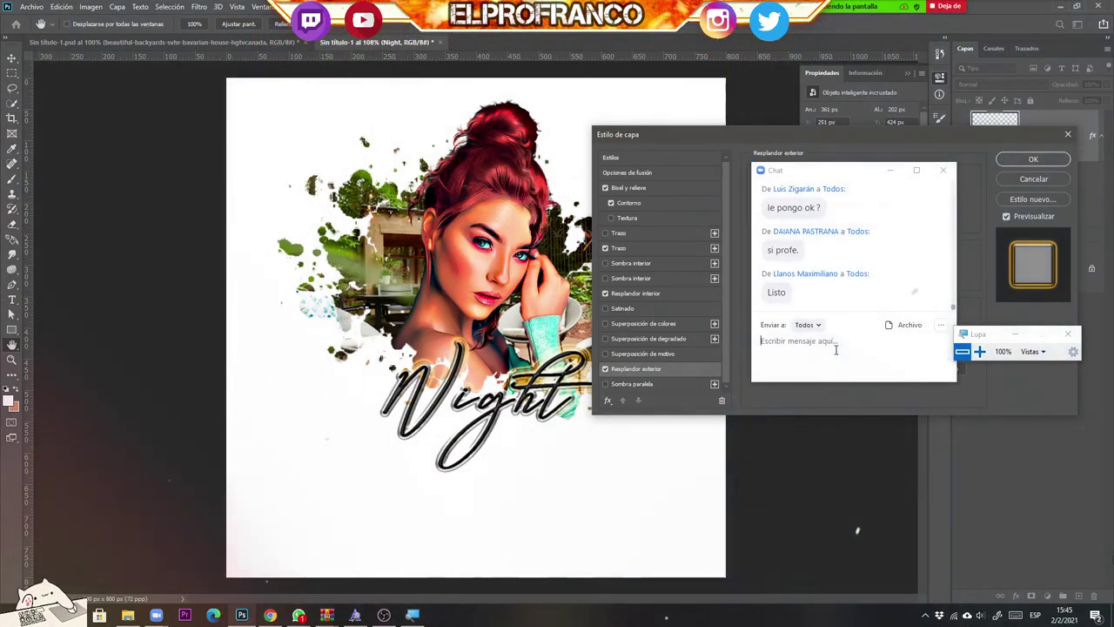
pyautogui.click(889, 353)
pyautogui.write('d4991e')
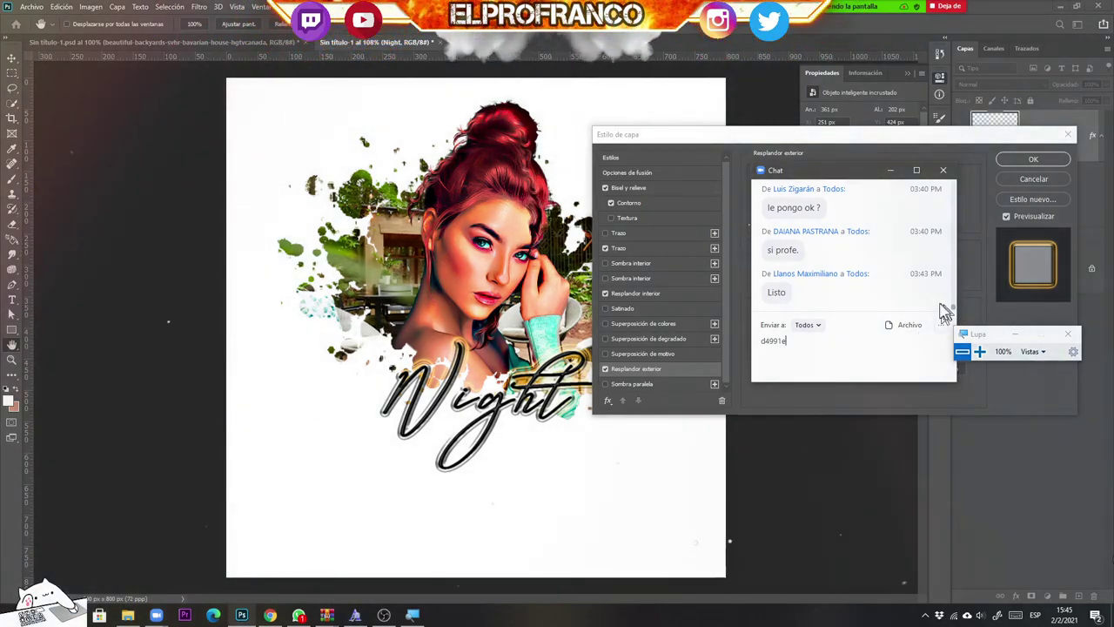
pyautogui.press('Return')
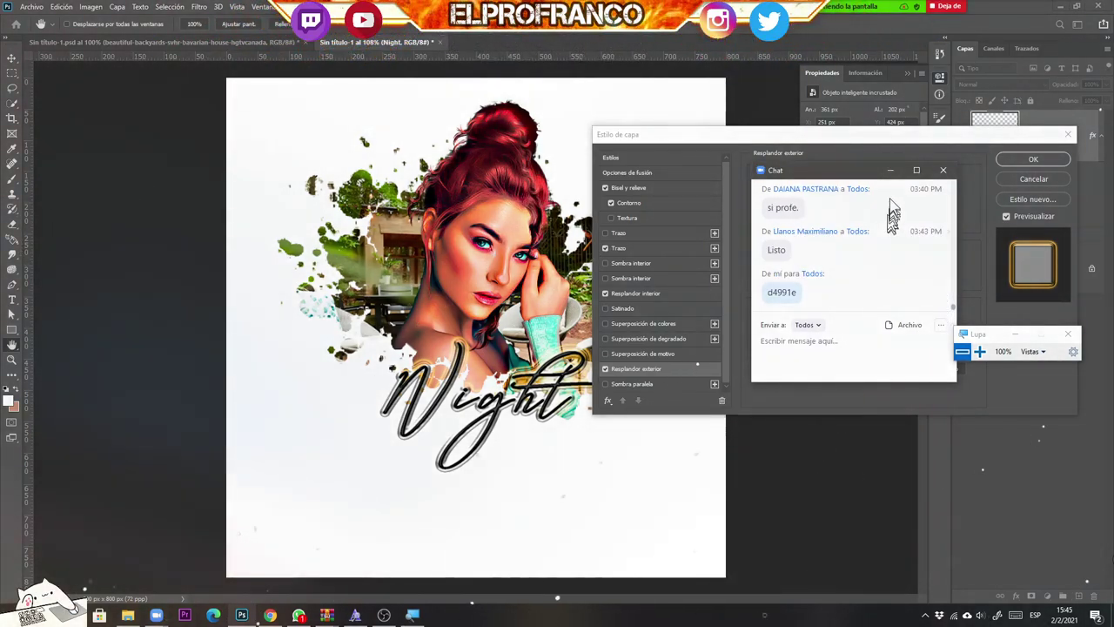
pyautogui.click(889, 169)
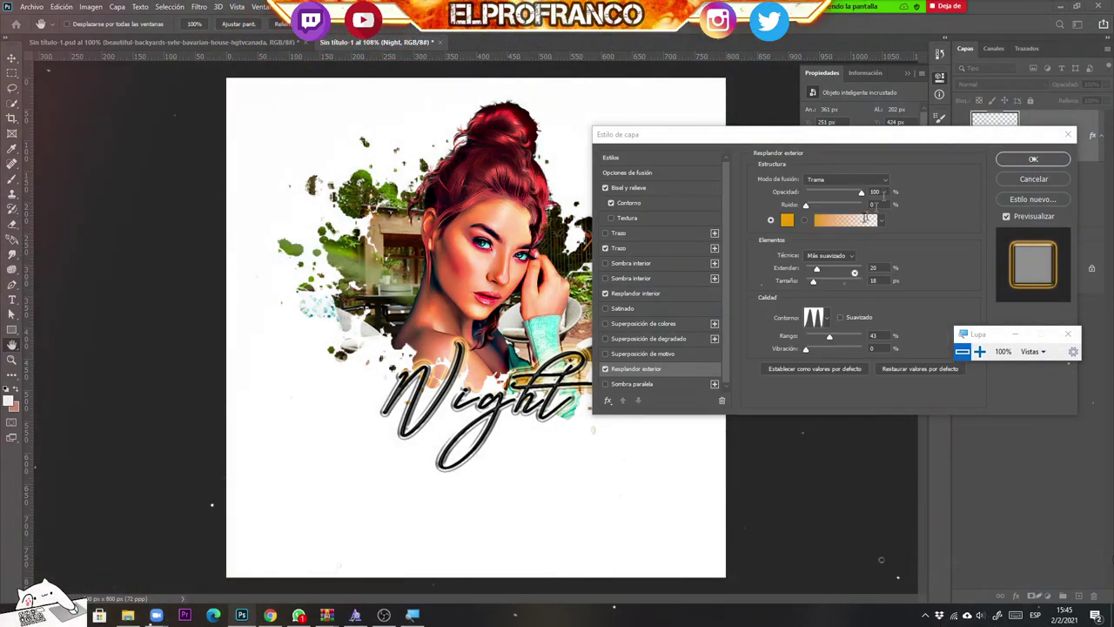
pyautogui.click(980, 353)
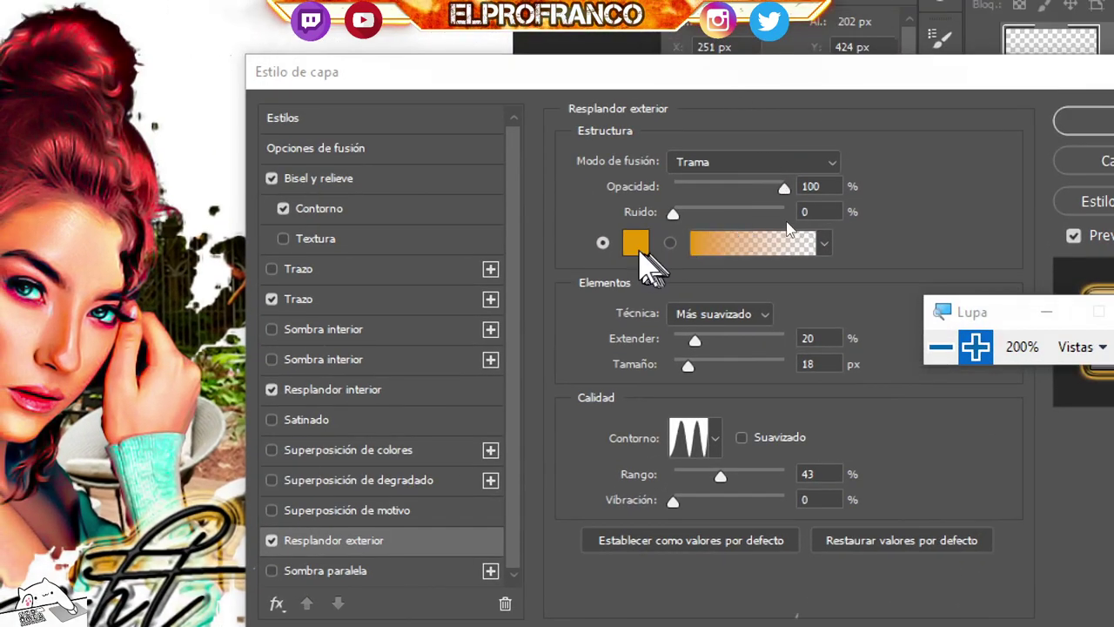
# Step: Cut and paste d4991e back into the hex field, keeping the gold glow colour
pyautogui.click(636, 244)
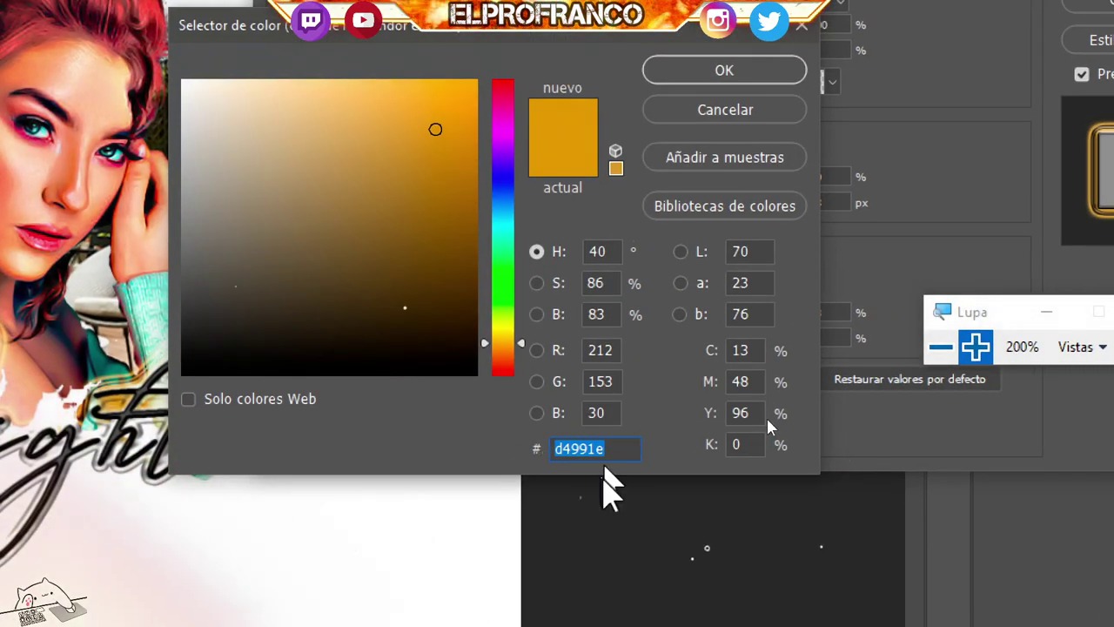
pyautogui.rightClick(608, 449)
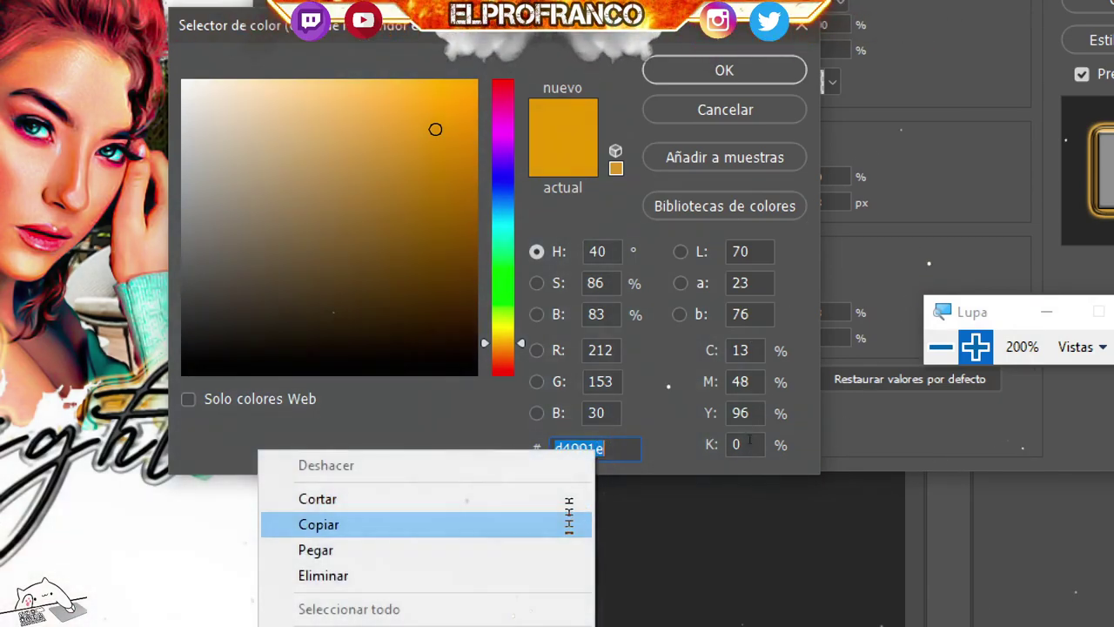
pyautogui.click(570, 499)
pyautogui.rightClick(583, 449)
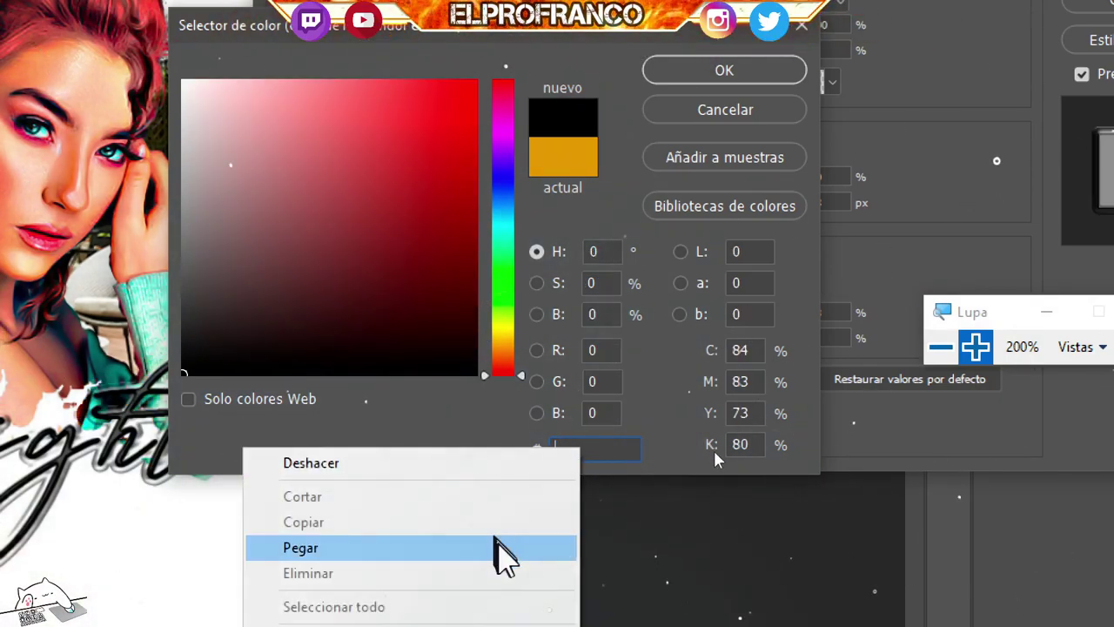
pyautogui.click(495, 537)
pyautogui.click(716, 69)
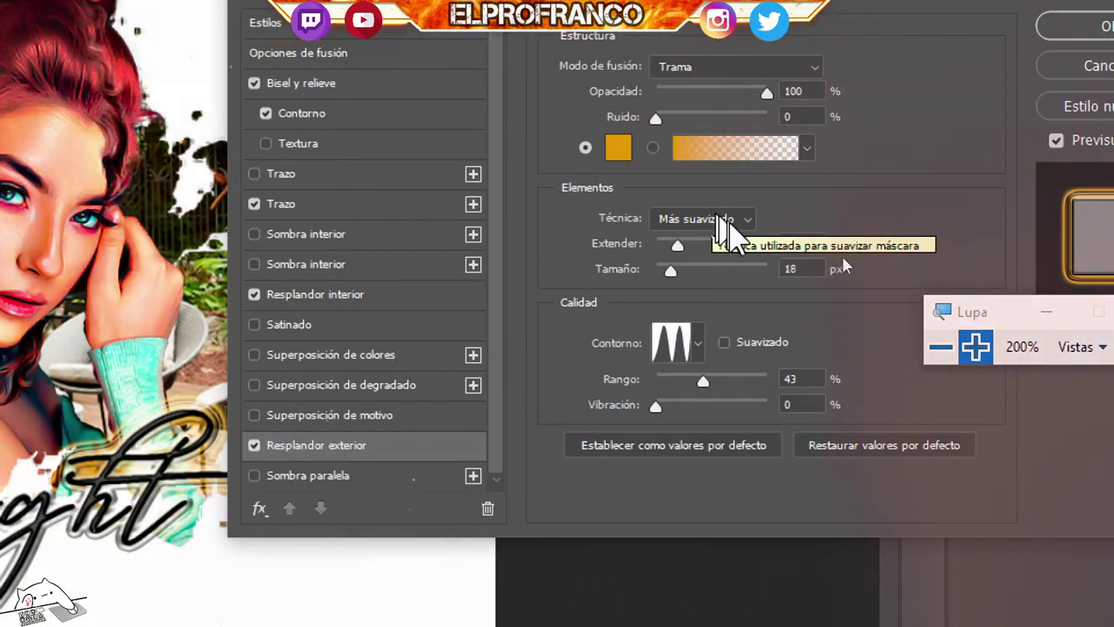
# Step: Try the Preciso outer glow technique, then return to Más suavizado
pyautogui.click(731, 221)
pyautogui.click(733, 229)
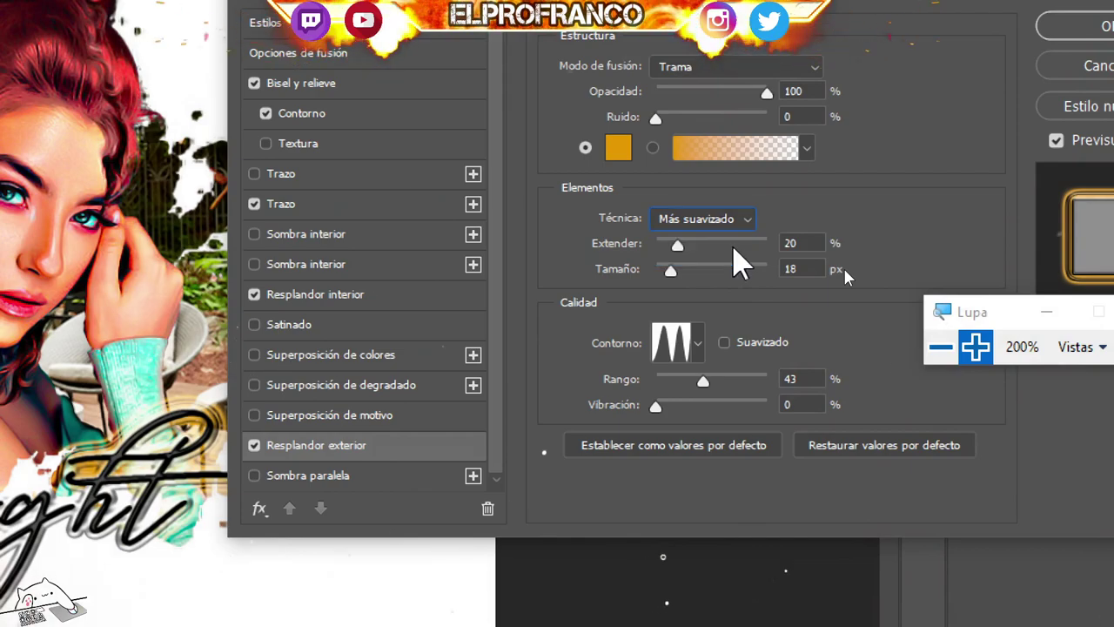
pyautogui.click(727, 221)
pyautogui.click(729, 253)
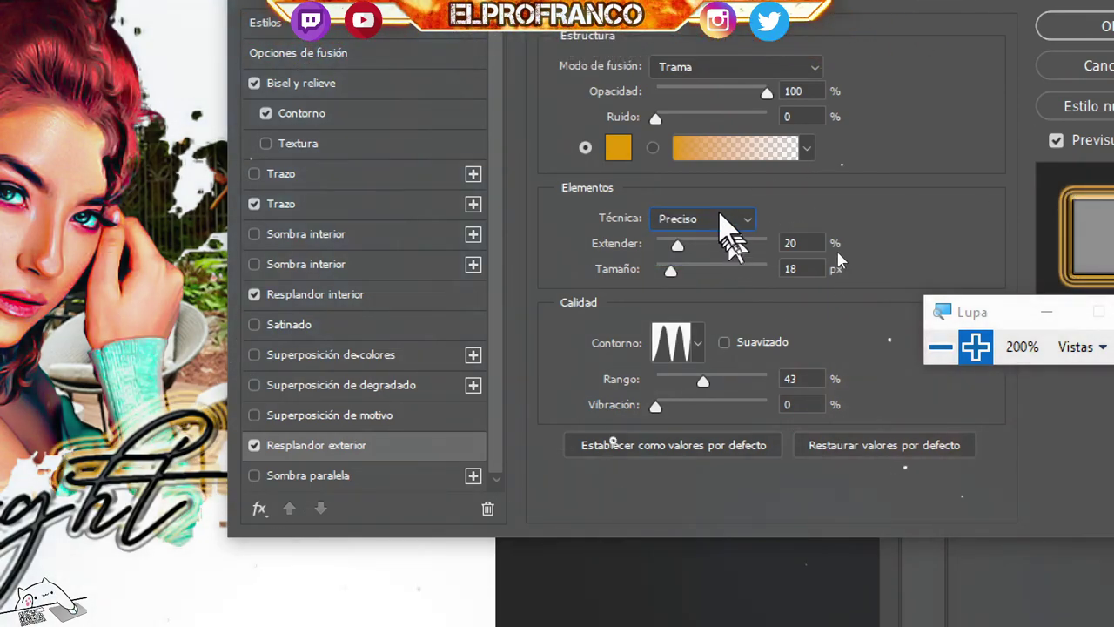
pyautogui.click(721, 219)
pyautogui.click(726, 238)
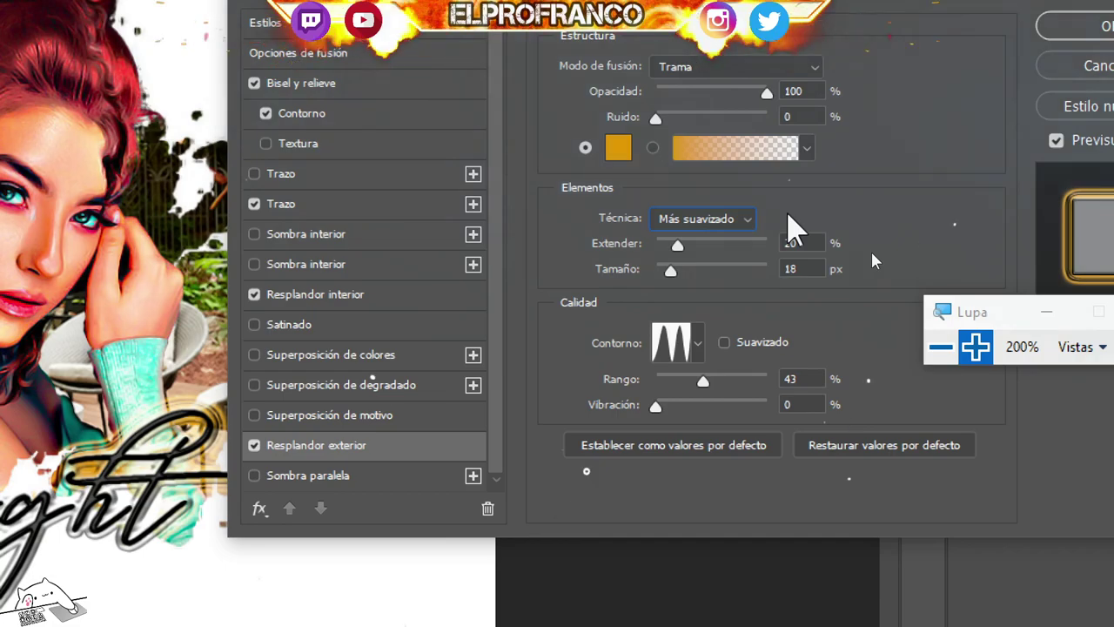
# Step: Tick Suavizado on the outer glow contour, dismissing the new style prompt
pyautogui.click(698, 342)
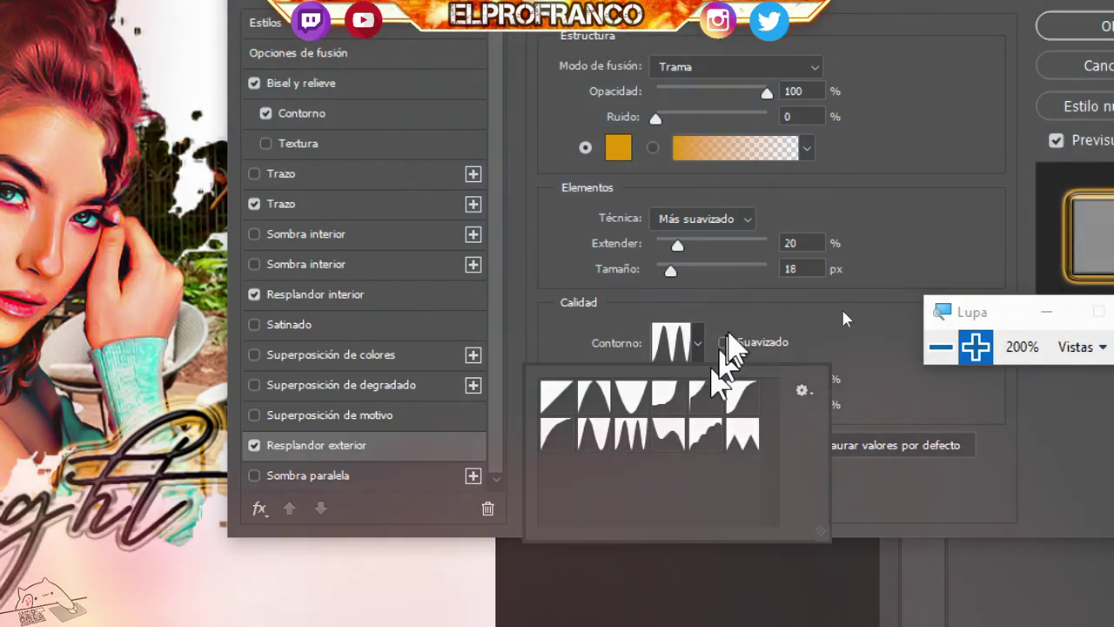
pyautogui.click(840, 321)
pyautogui.click(724, 343)
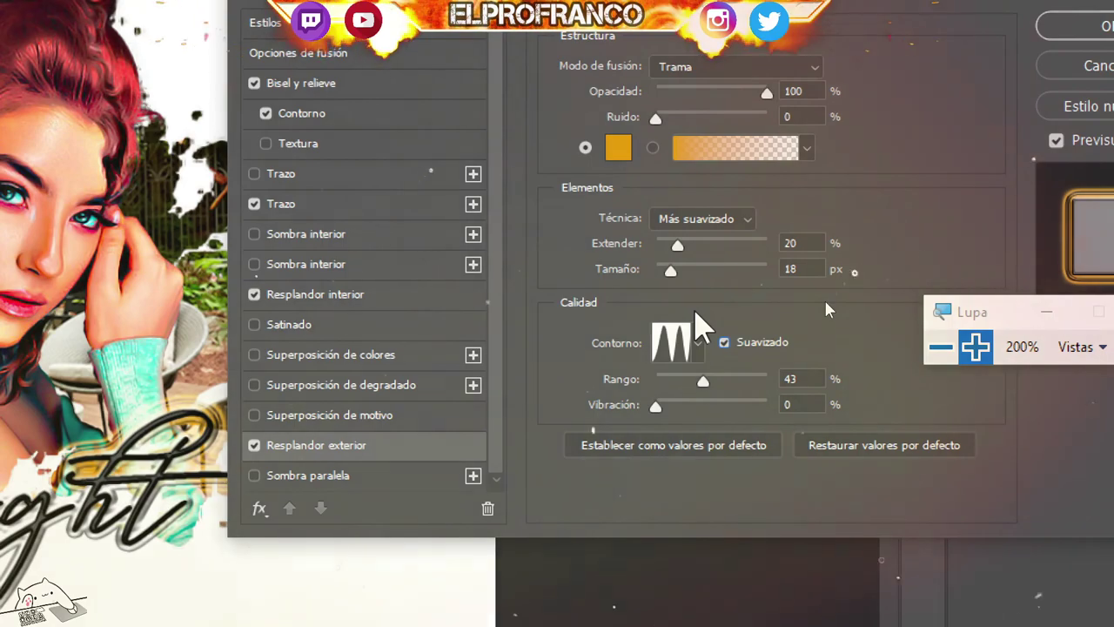
pyautogui.click(1068, 108)
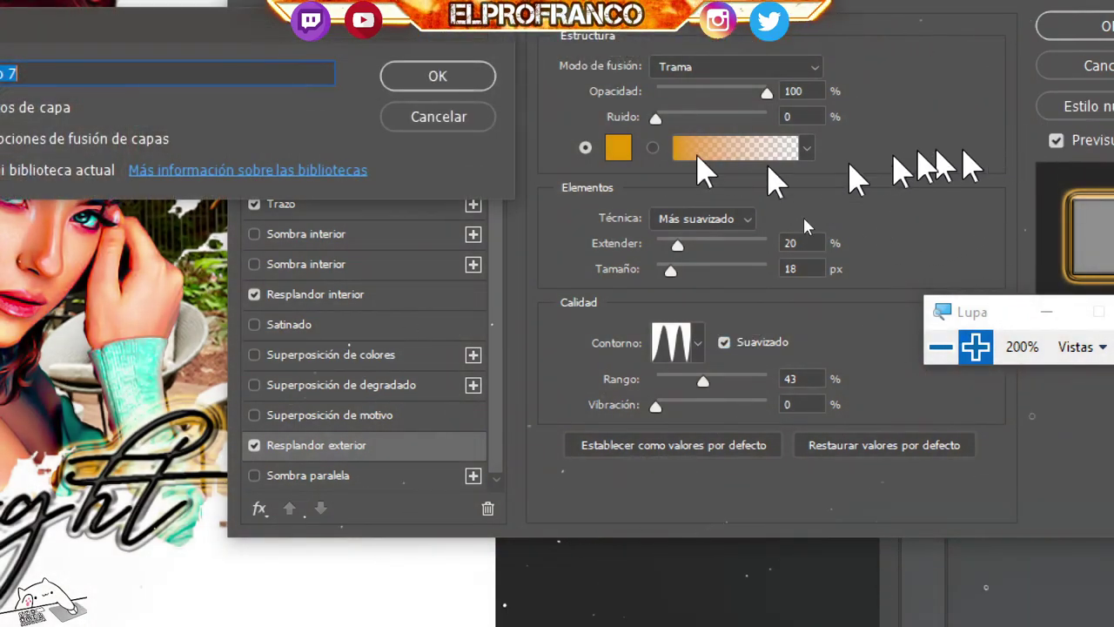
pyautogui.click(440, 76)
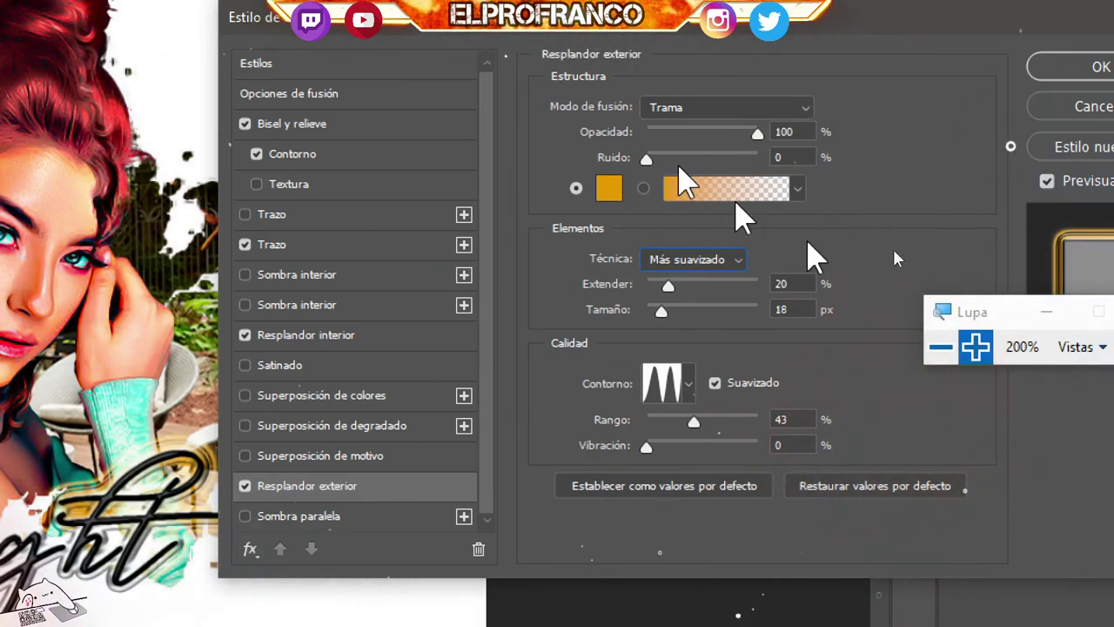
pyautogui.click(930, 348)
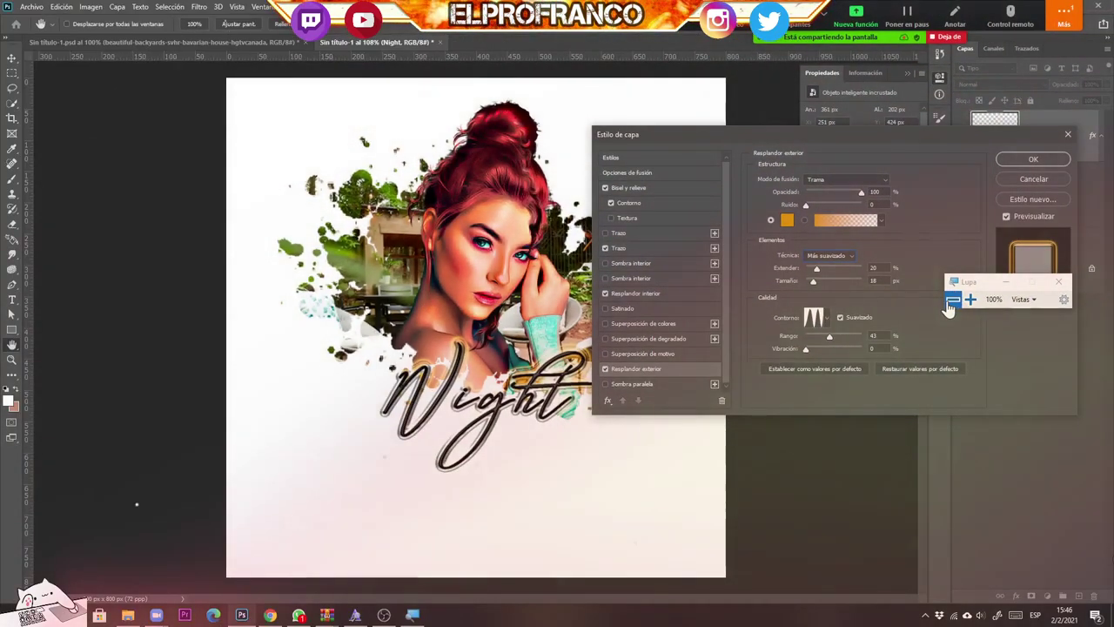
# Step: Check the meeting chat from the extra options menu, then close it
pyautogui.click(1073, 24)
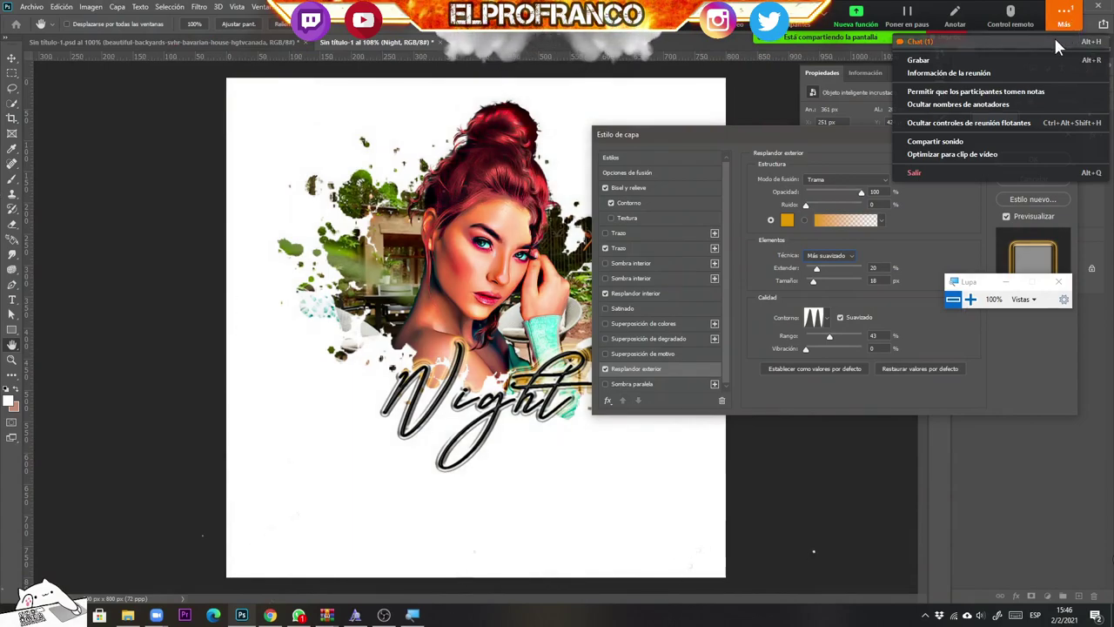
pyautogui.click(1055, 41)
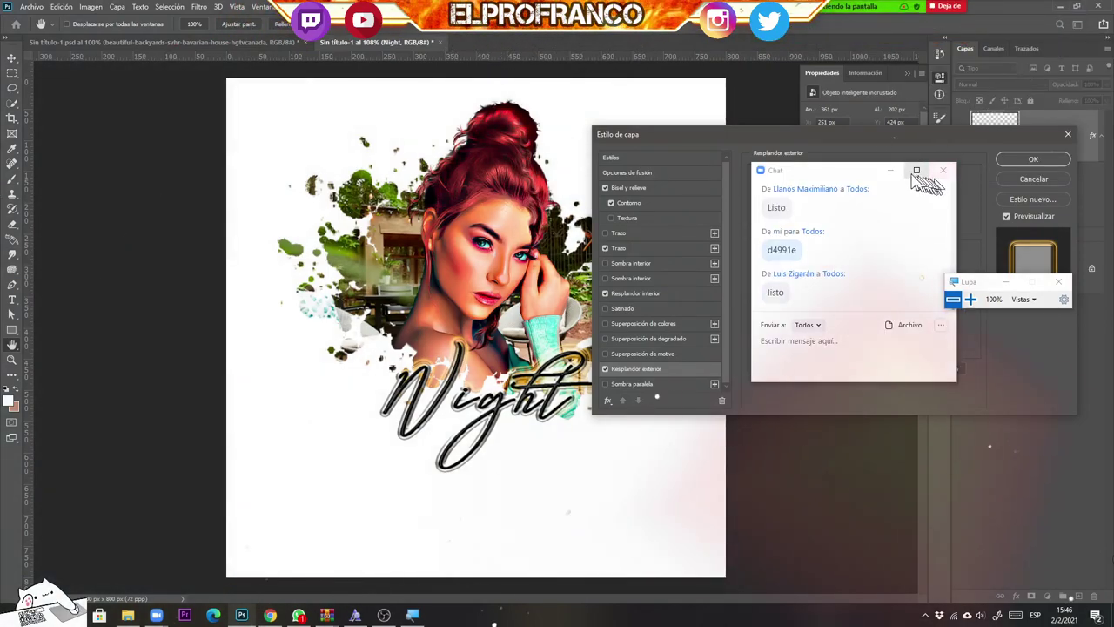
pyautogui.click(900, 176)
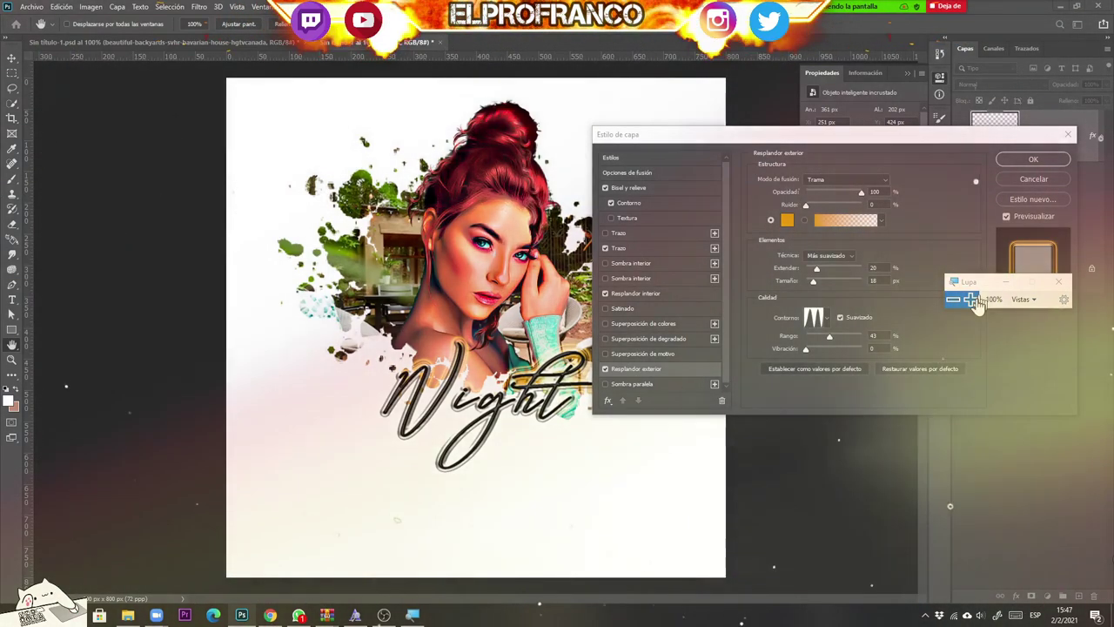
# Step: Confirm the layer style so Night keeps its bevel, strokes, inner glow and outer glow
pyautogui.click(970, 300)
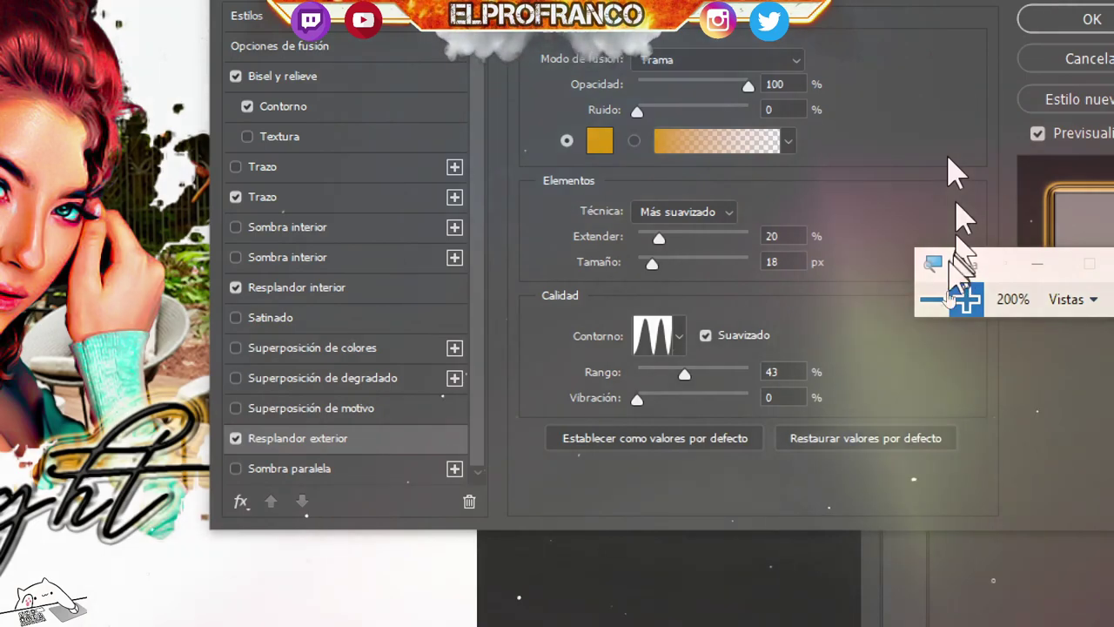
pyautogui.click(933, 300)
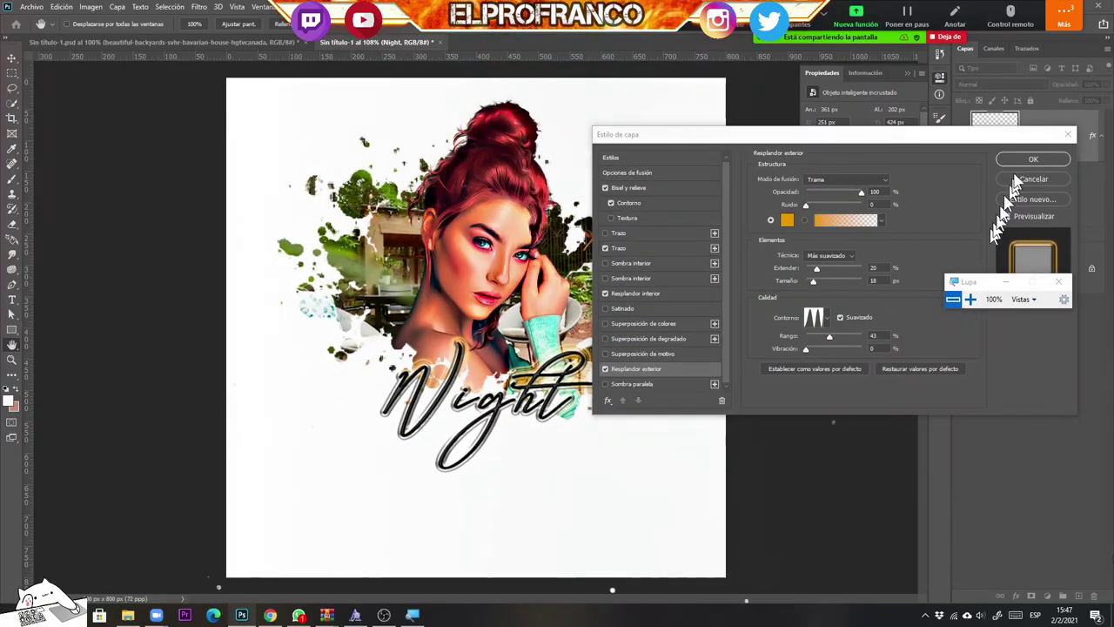
pyautogui.click(1022, 166)
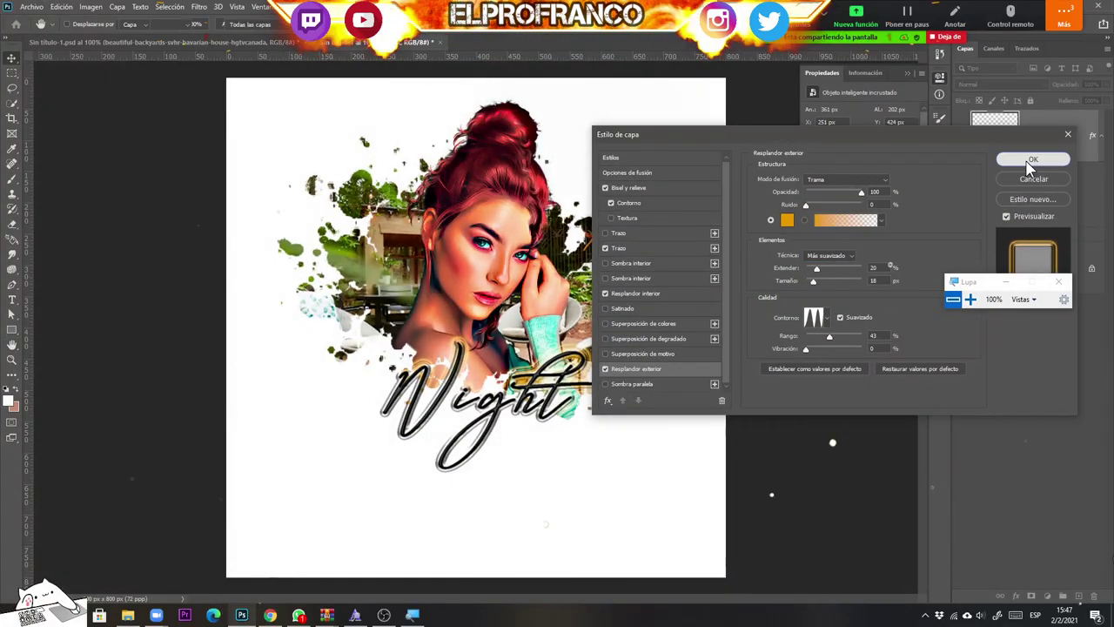
pyautogui.click(939, 188)
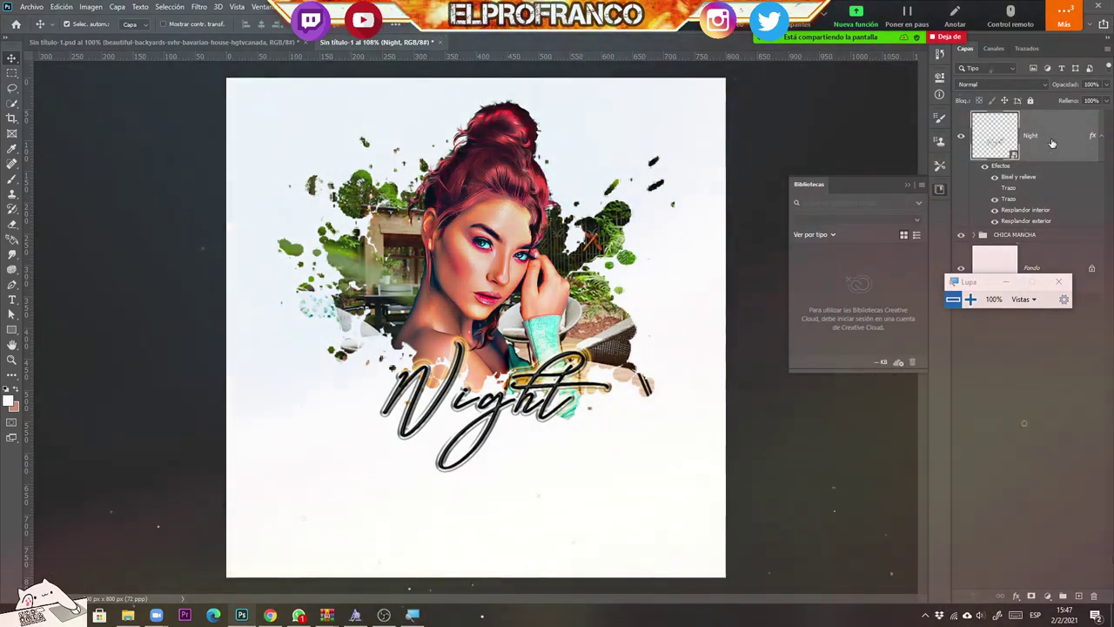
pyautogui.rightClick(1051, 143)
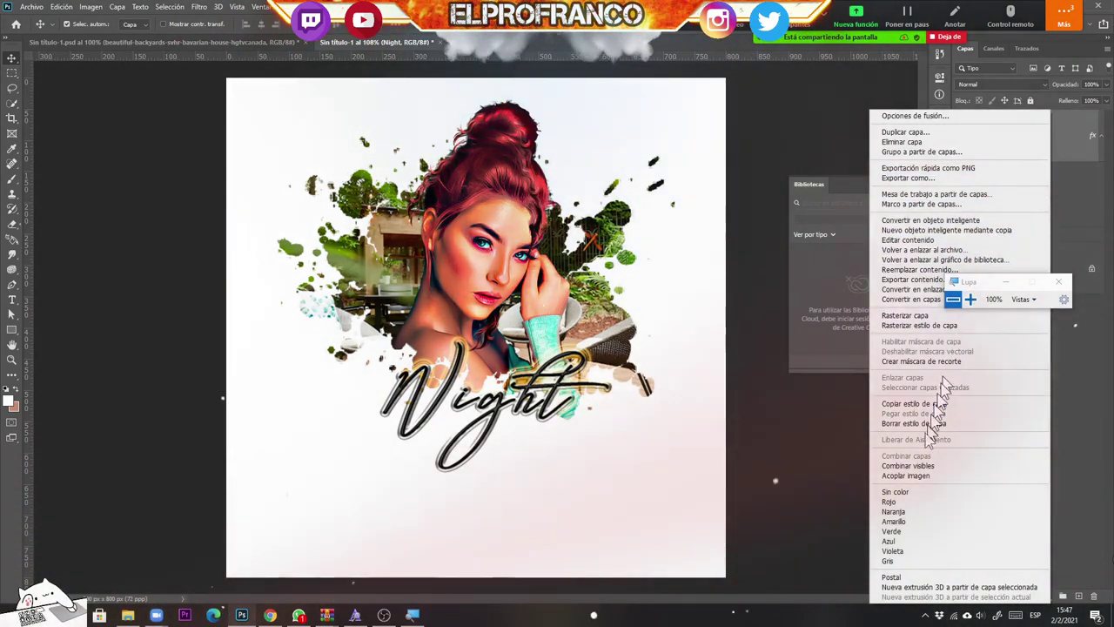
pyautogui.click(975, 279)
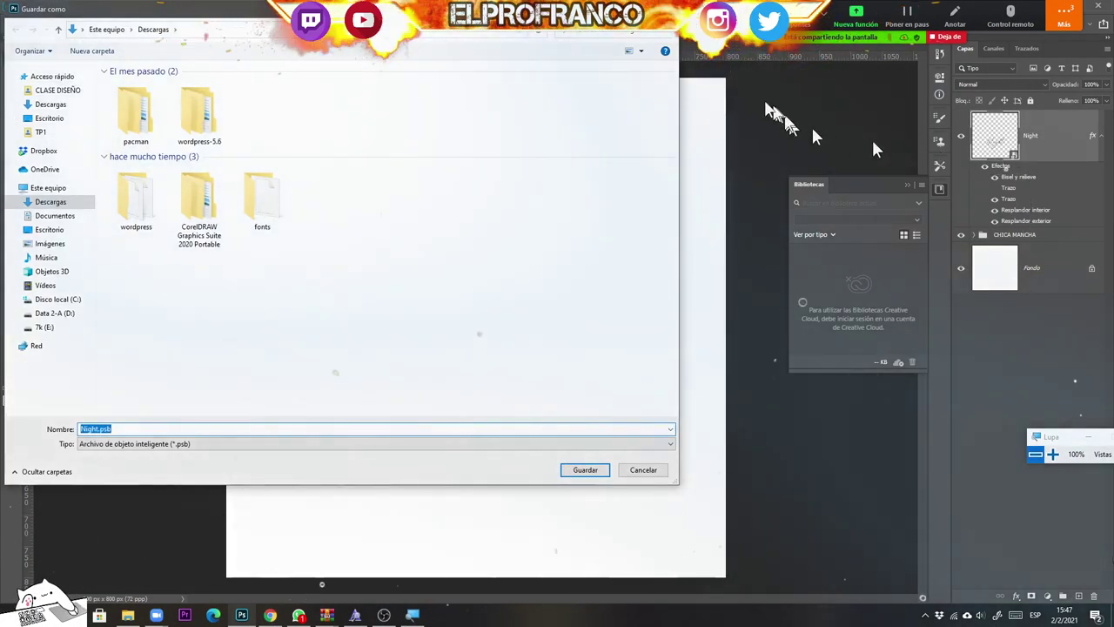
pyautogui.click(648, 467)
pyautogui.rightClick(1043, 139)
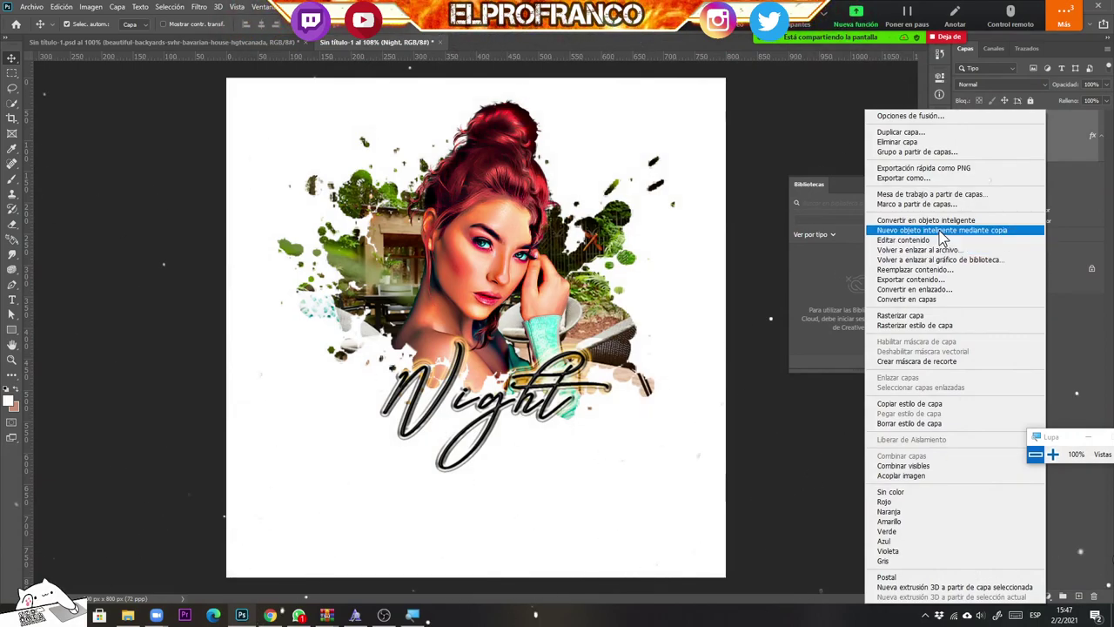
pyautogui.click(940, 221)
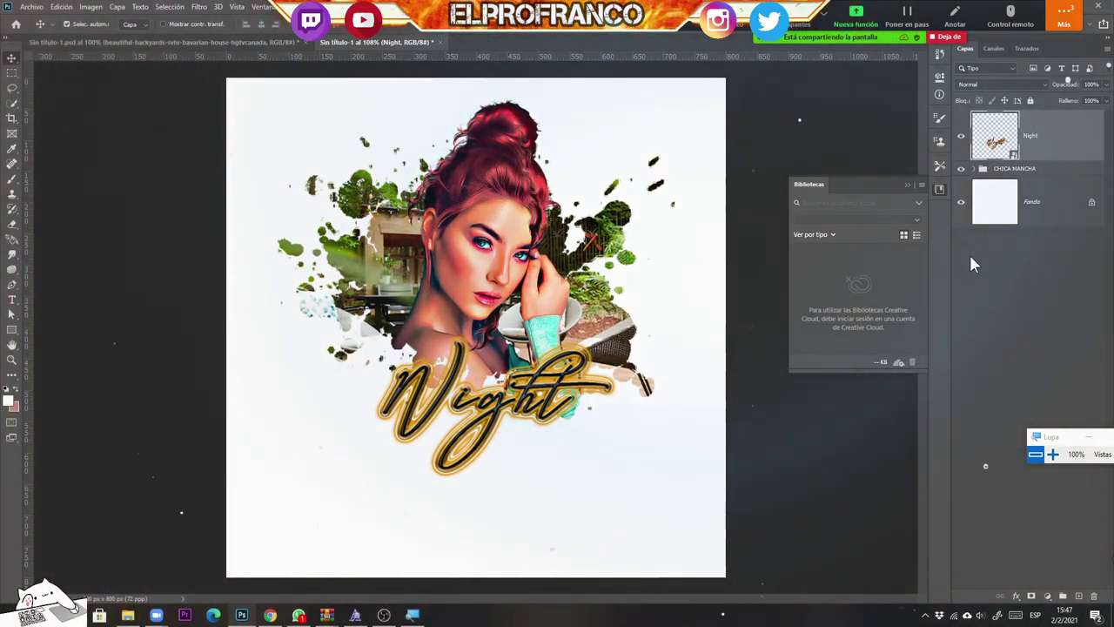
pyautogui.hotkey('ctrl', 'z')
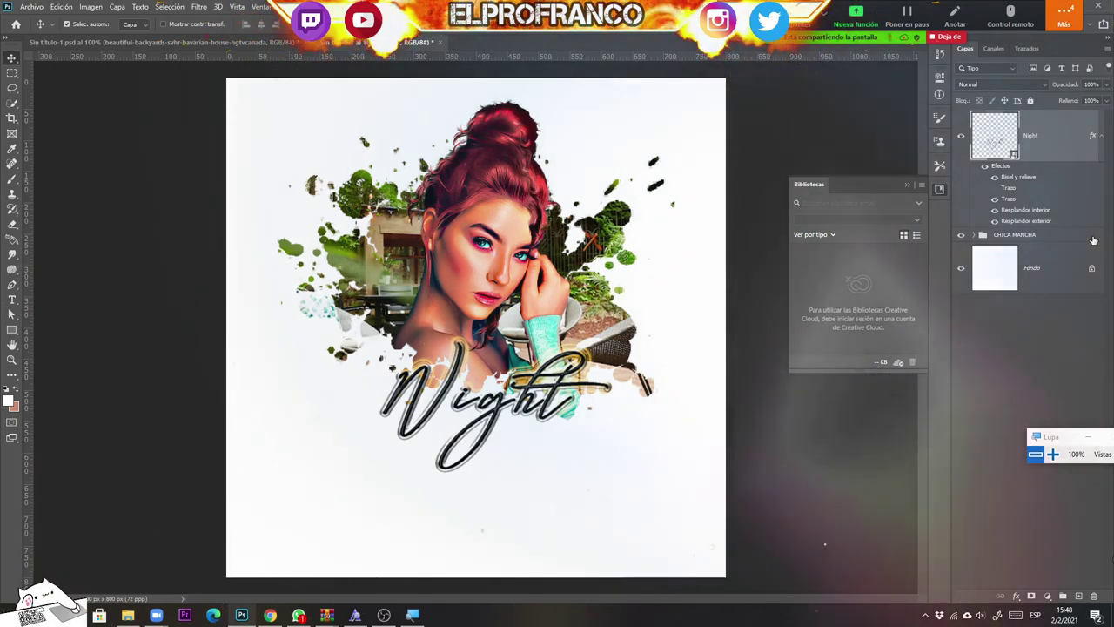
# Step: Duplicate the Night layer and hide the copy's inner and outer glow
pyautogui.hotkey('ctrl', 'j')
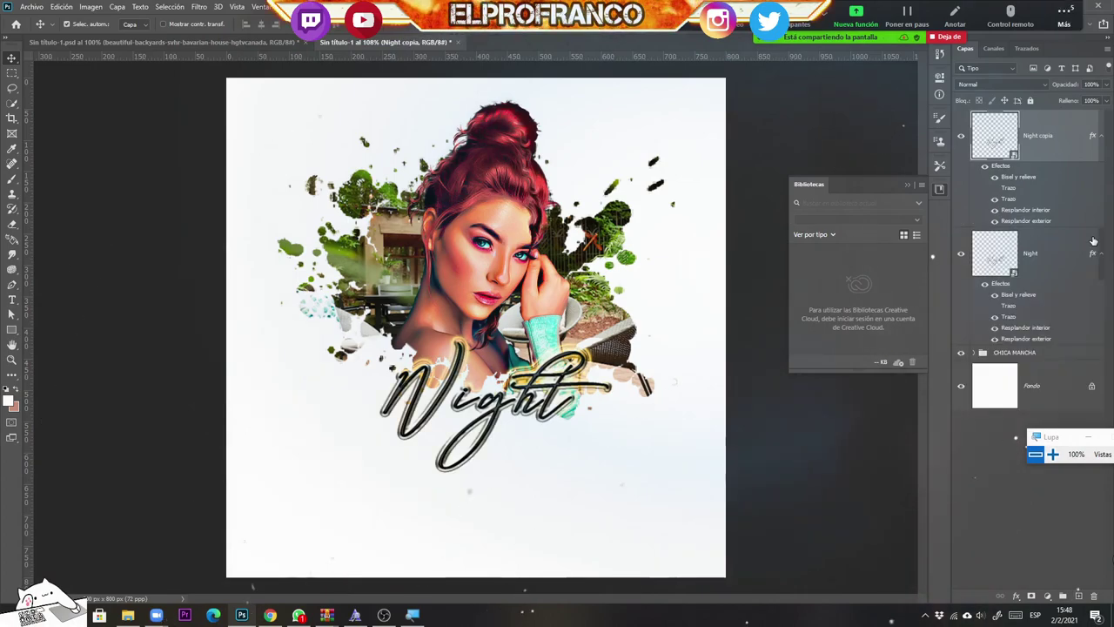
pyautogui.click(995, 220)
pyautogui.click(994, 210)
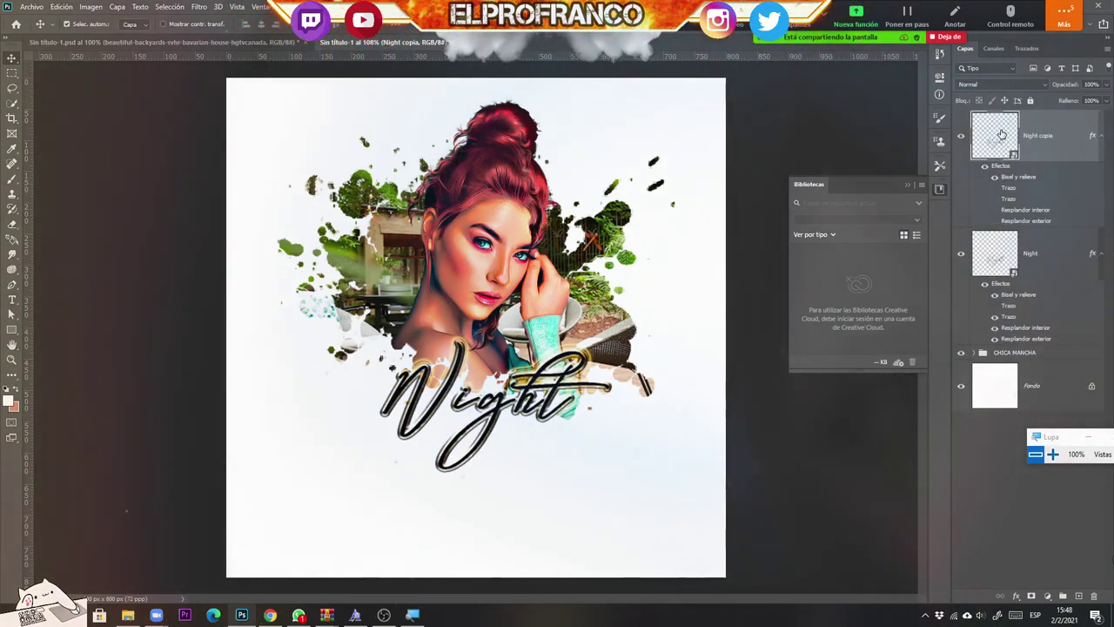
pyautogui.click(957, 39)
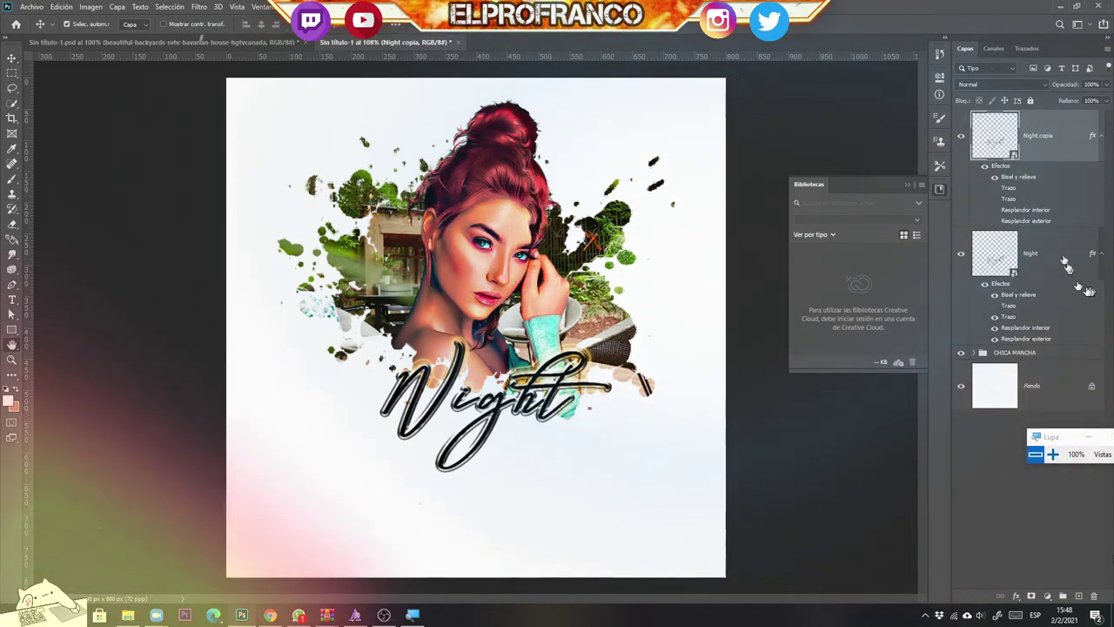
# Step: Apply a Neon Styles preset to the Night copia layer and confirm it
pyautogui.doubleClick(1020, 294)
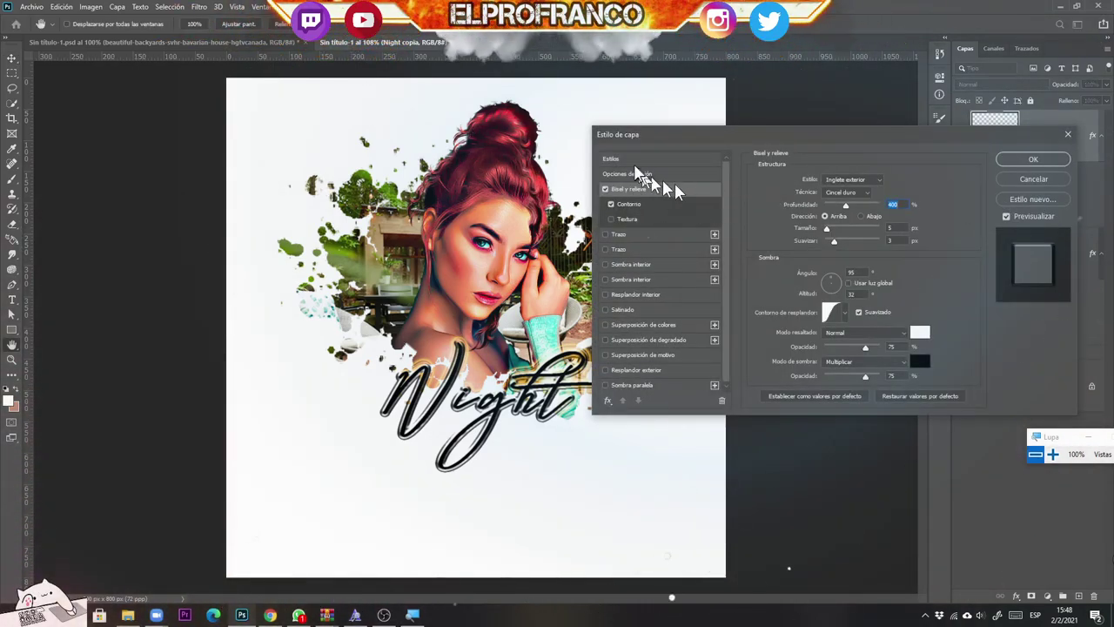
pyautogui.click(633, 162)
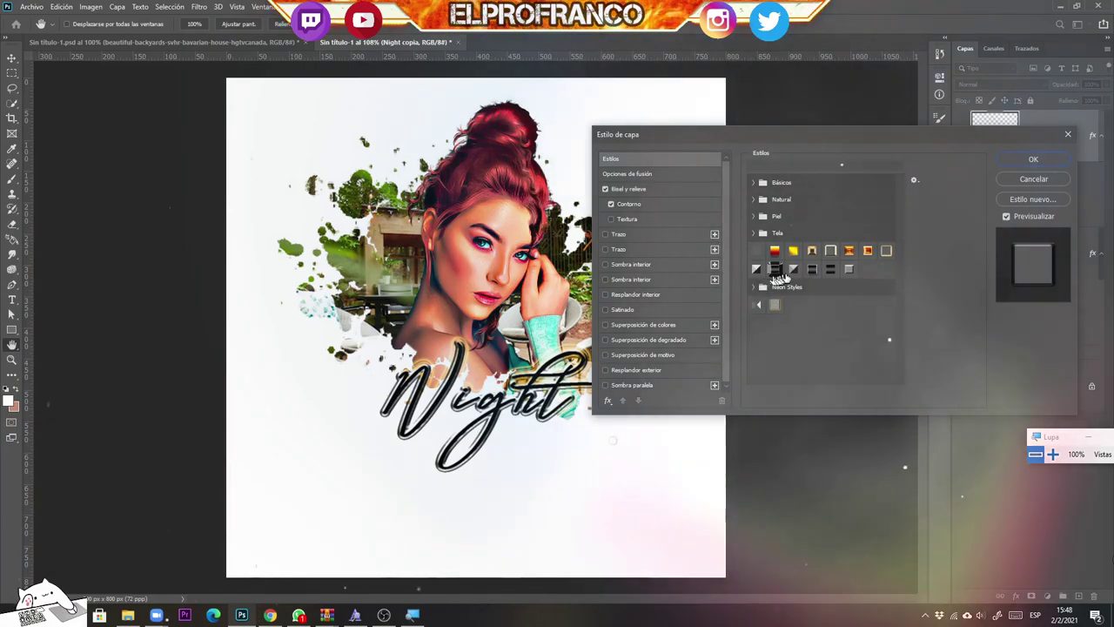
pyautogui.click(753, 287)
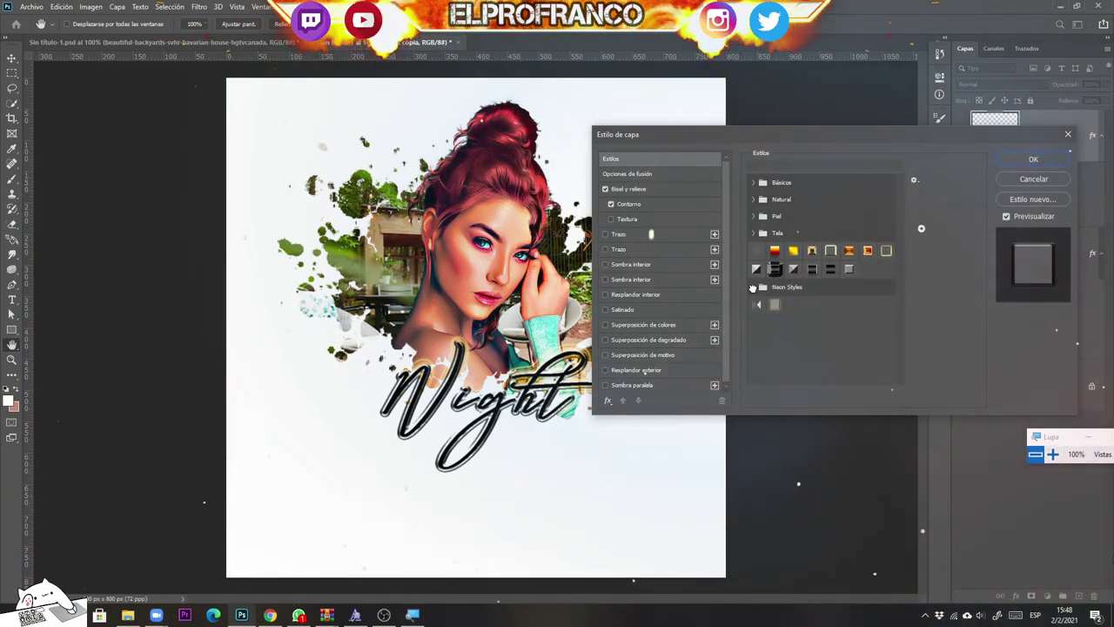
pyautogui.click(823, 306)
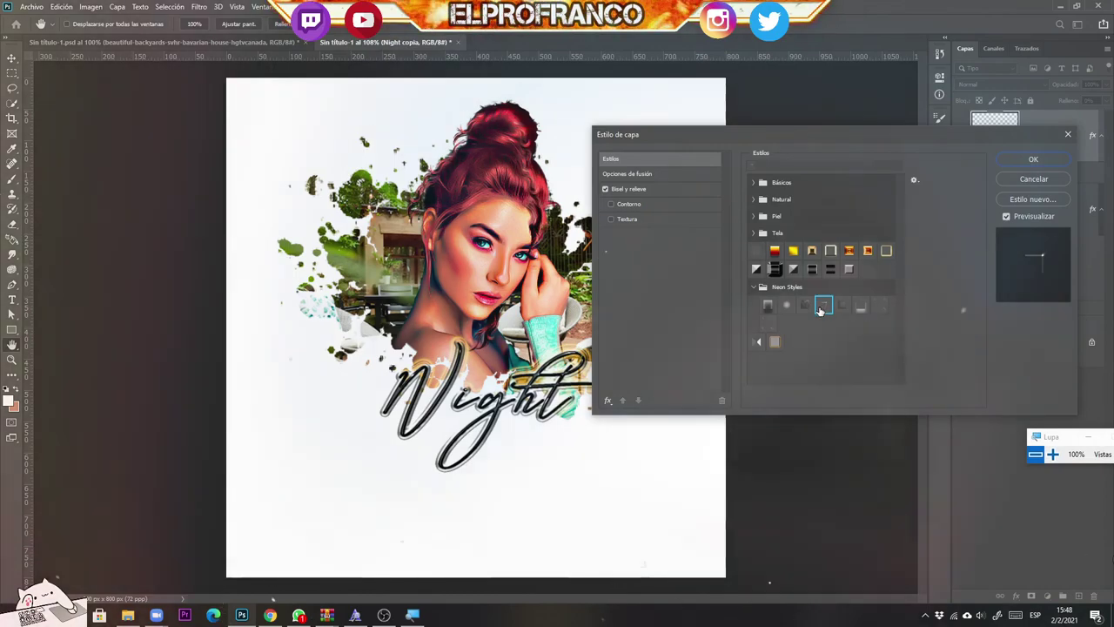
pyautogui.click(1027, 160)
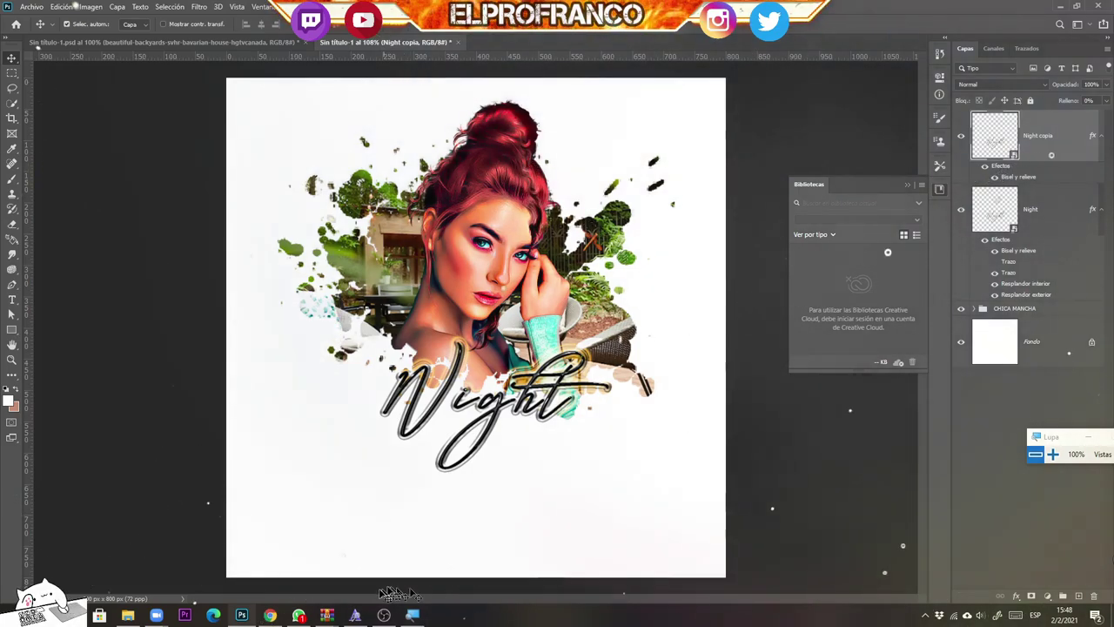
pyautogui.moveTo(156, 615)
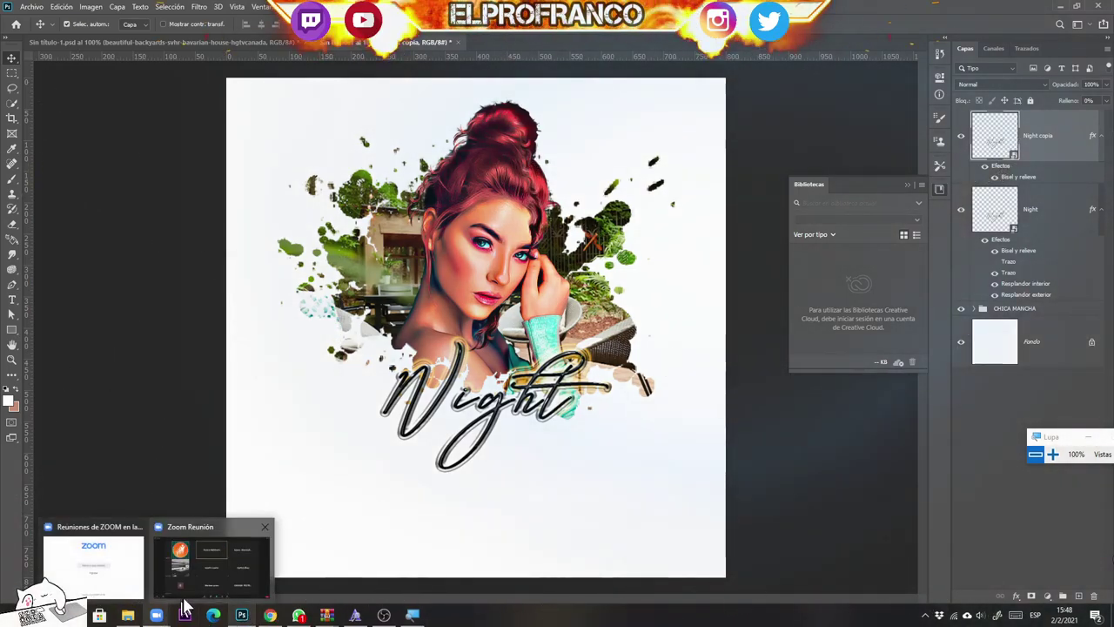
# Step: Share the whole screen in the video meeting and check the meeting chat
pyautogui.click(196, 592)
pyautogui.click(601, 588)
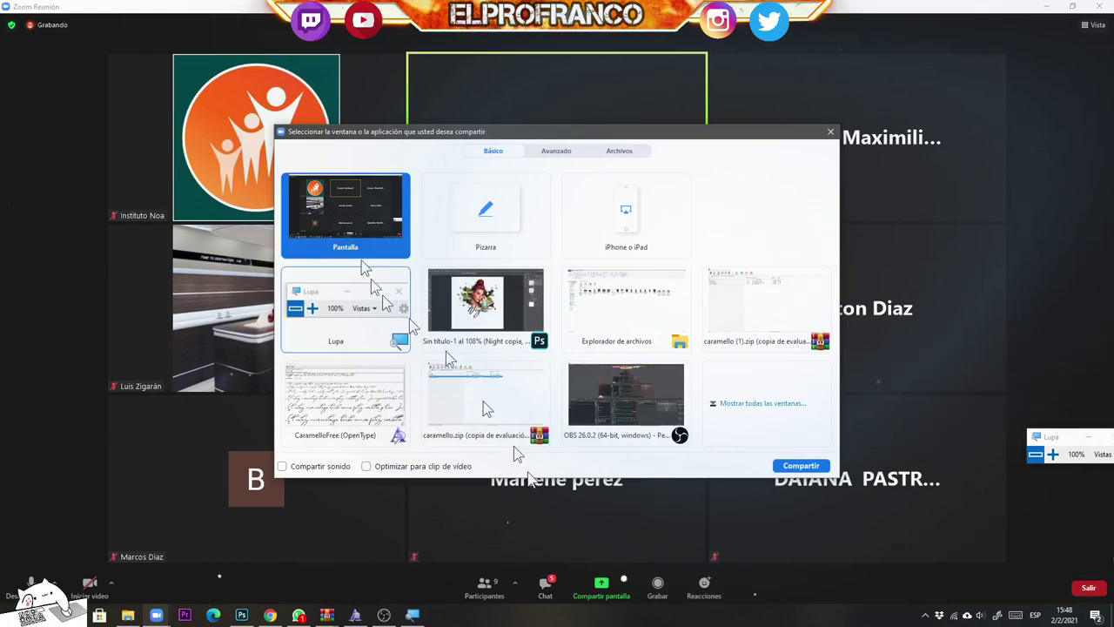
pyautogui.doubleClick(346, 227)
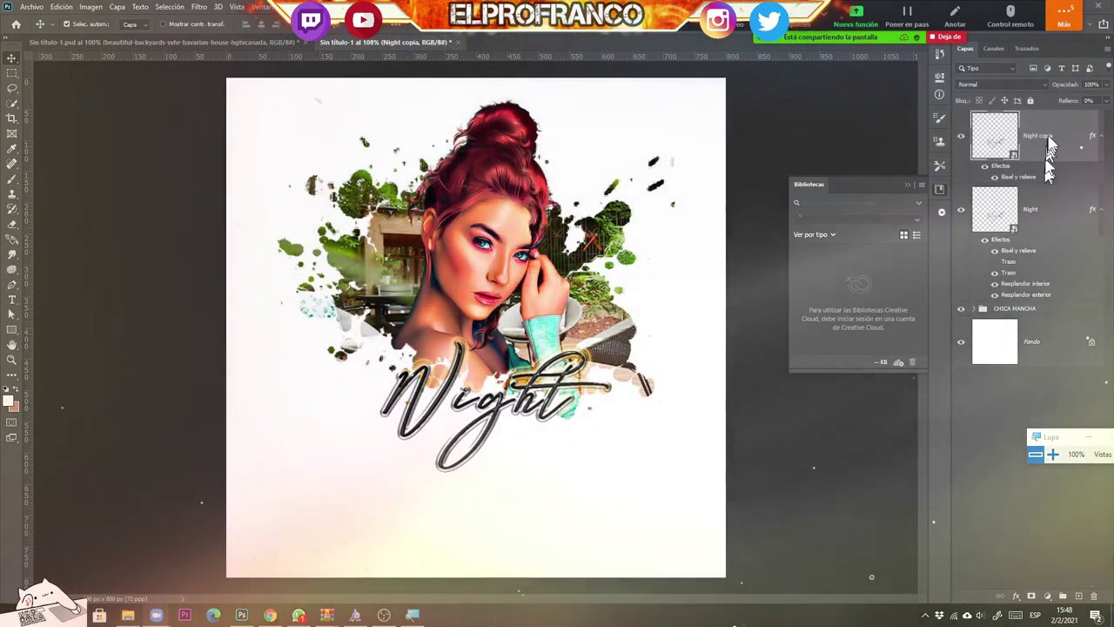
pyautogui.click(1064, 18)
pyautogui.click(1055, 46)
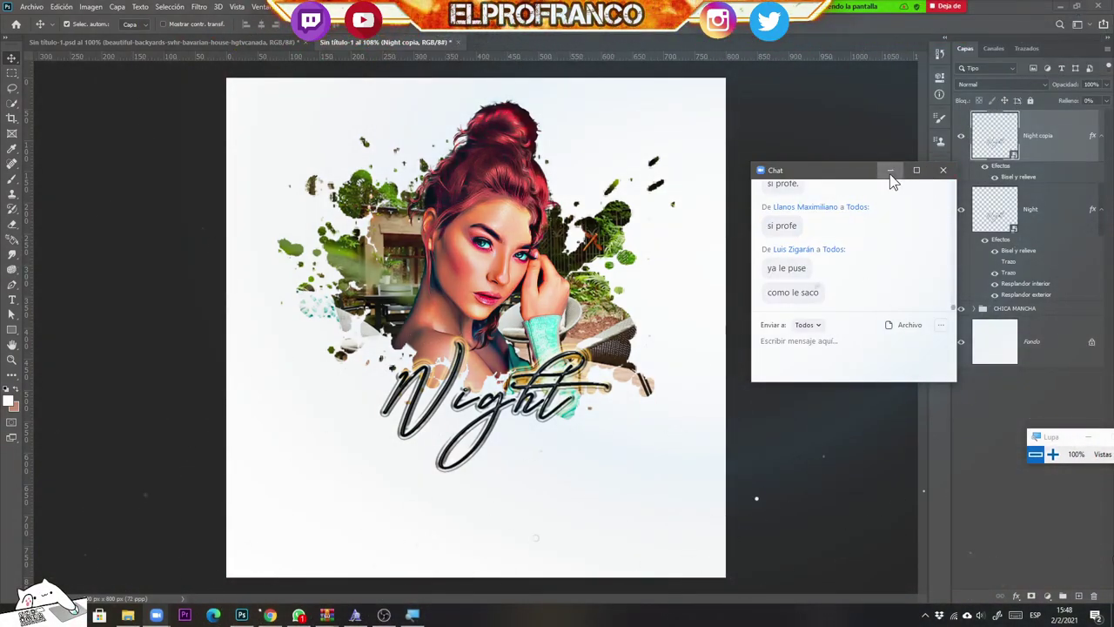
pyautogui.click(890, 171)
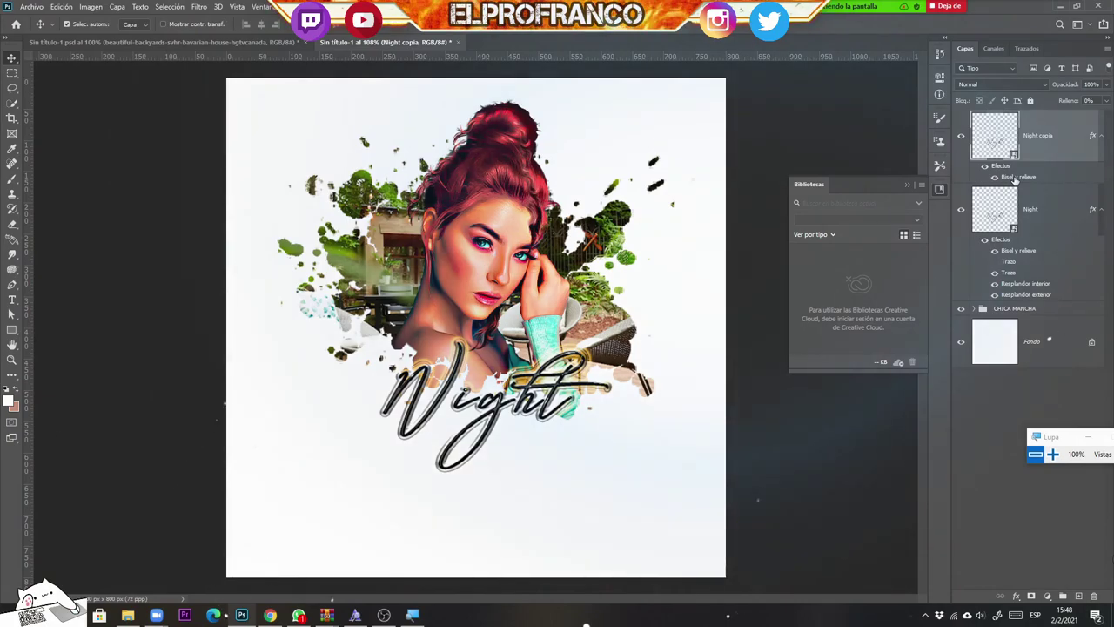
# Step: Reopen Night copia's Bevel and Emboss settings with the full effects list shown
pyautogui.doubleClick(1010, 177)
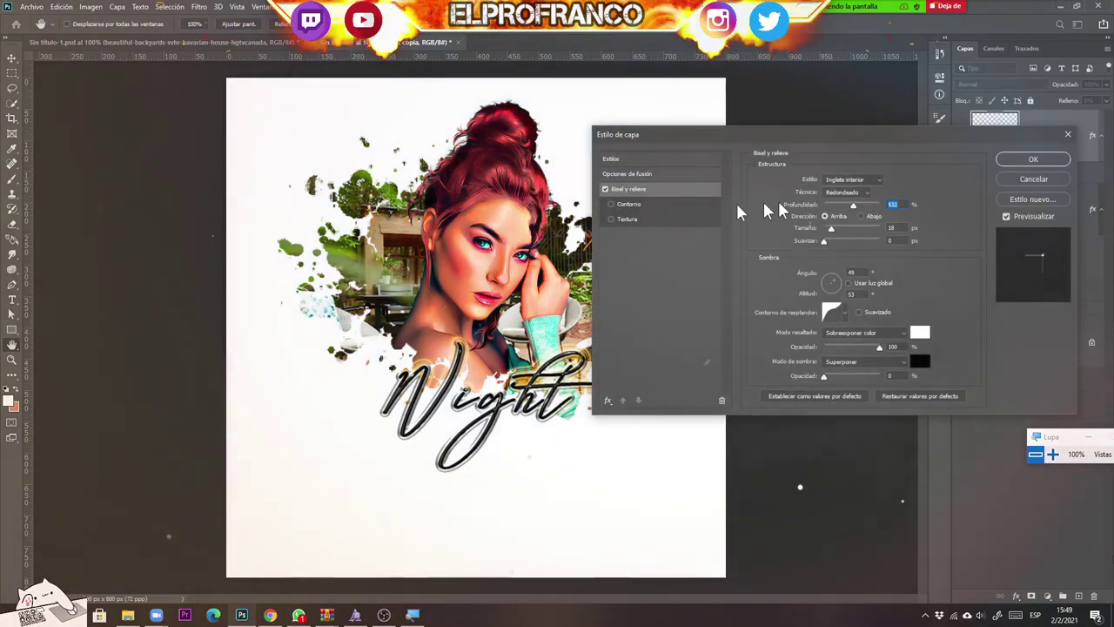
pyautogui.click(607, 402)
pyautogui.click(628, 414)
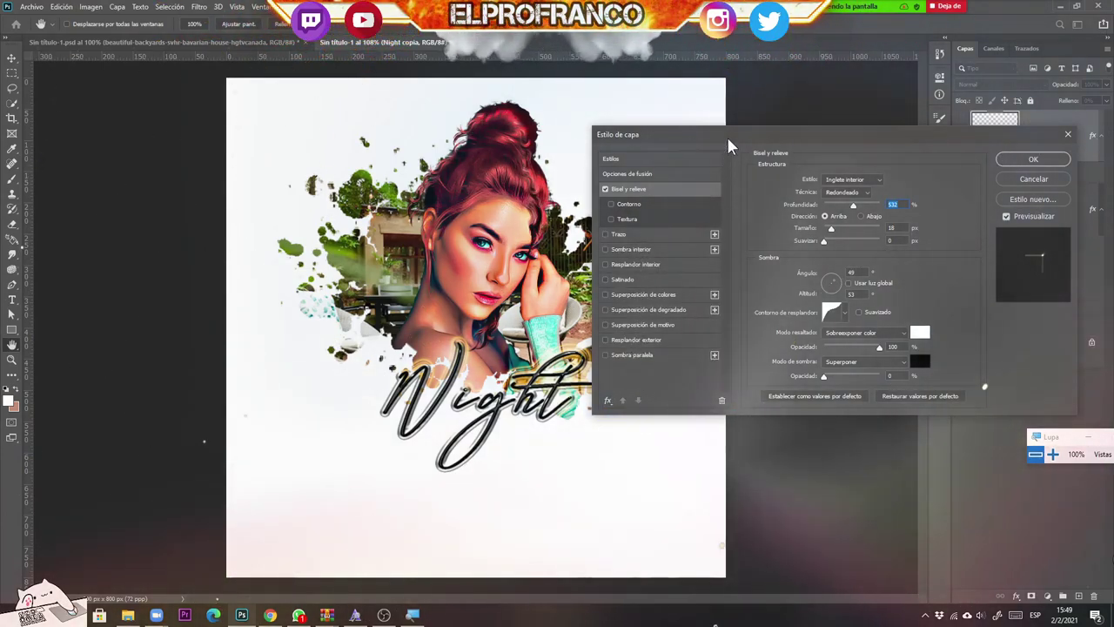
pyautogui.moveTo(726, 134)
pyautogui.mouseDown()
pyautogui.moveTo(794, 223)
pyautogui.moveTo(784, 227)
pyautogui.mouseUp()
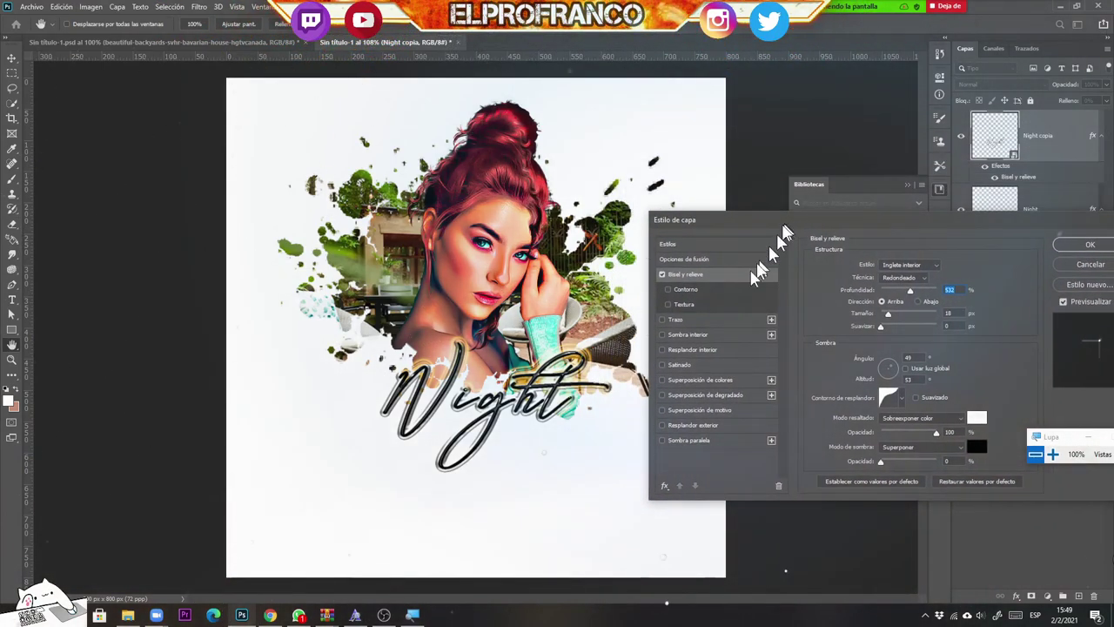
# Step: Toggle the Night copia bevel off and on to compare the look
pyautogui.click(664, 273)
pyautogui.click(664, 274)
pyautogui.click(664, 273)
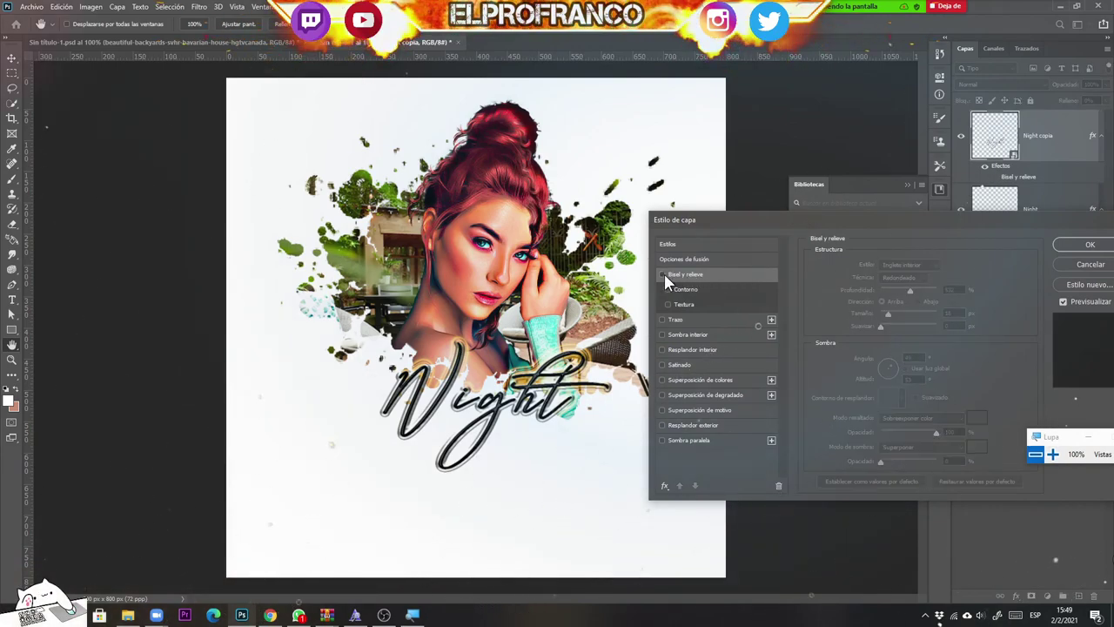
pyautogui.click(663, 274)
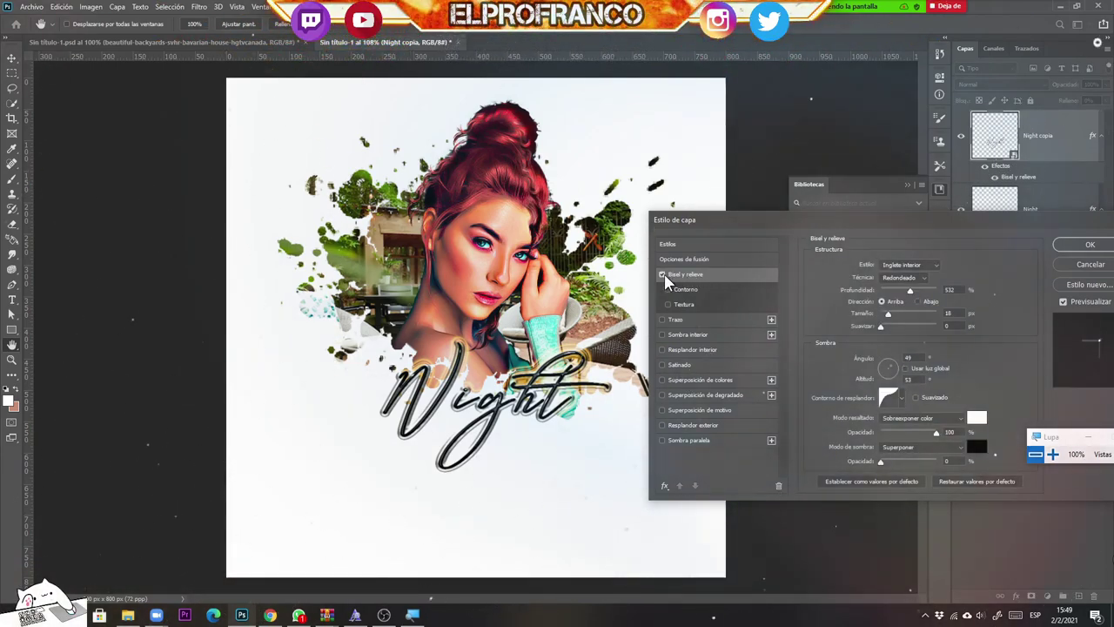
pyautogui.click(662, 274)
pyautogui.click(662, 274)
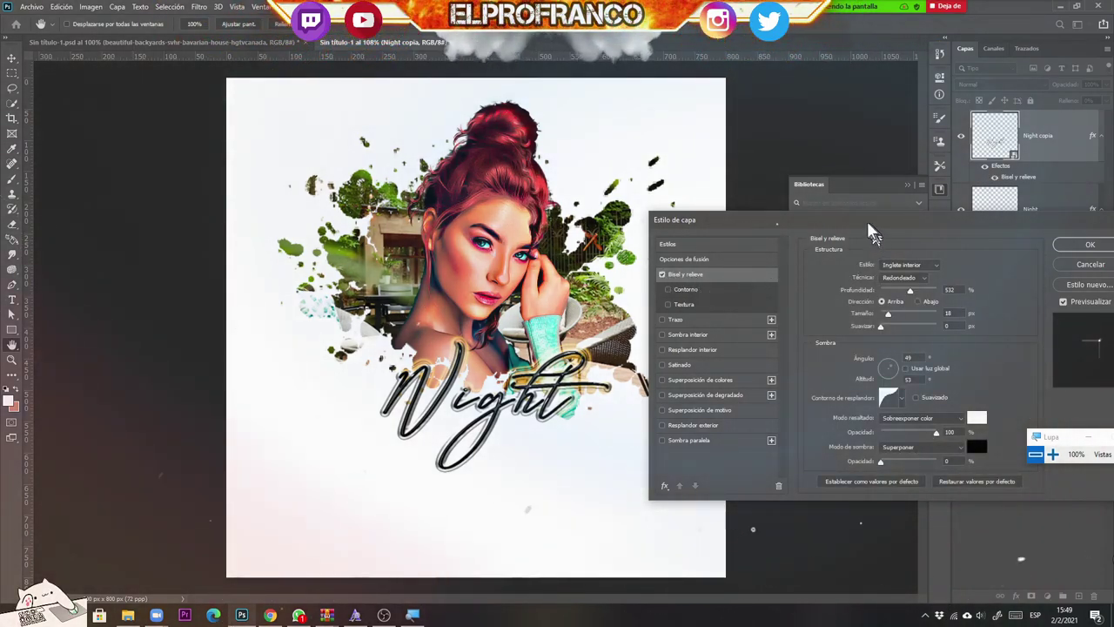
# Step: Move the layer style dialog beside the title and magnify the style settings
pyautogui.moveTo(868, 224)
pyautogui.mouseDown()
pyautogui.moveTo(849, 195)
pyautogui.moveTo(762, 250)
pyautogui.moveTo(745, 380)
pyautogui.mouseUp()
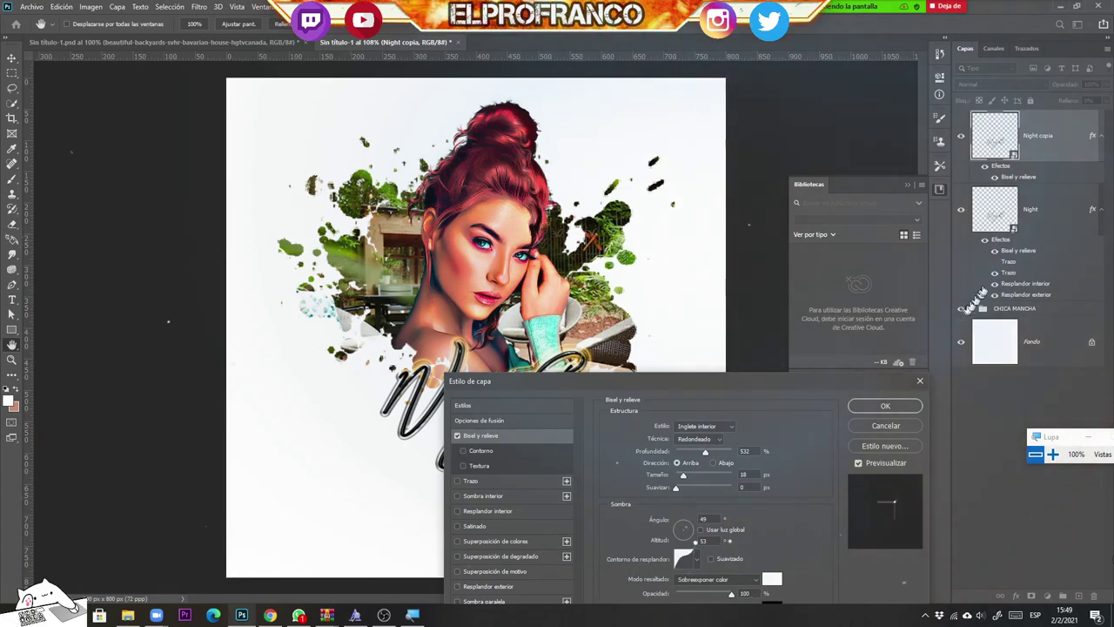
pyautogui.moveTo(735, 383); pyautogui.dragTo(771, 407)
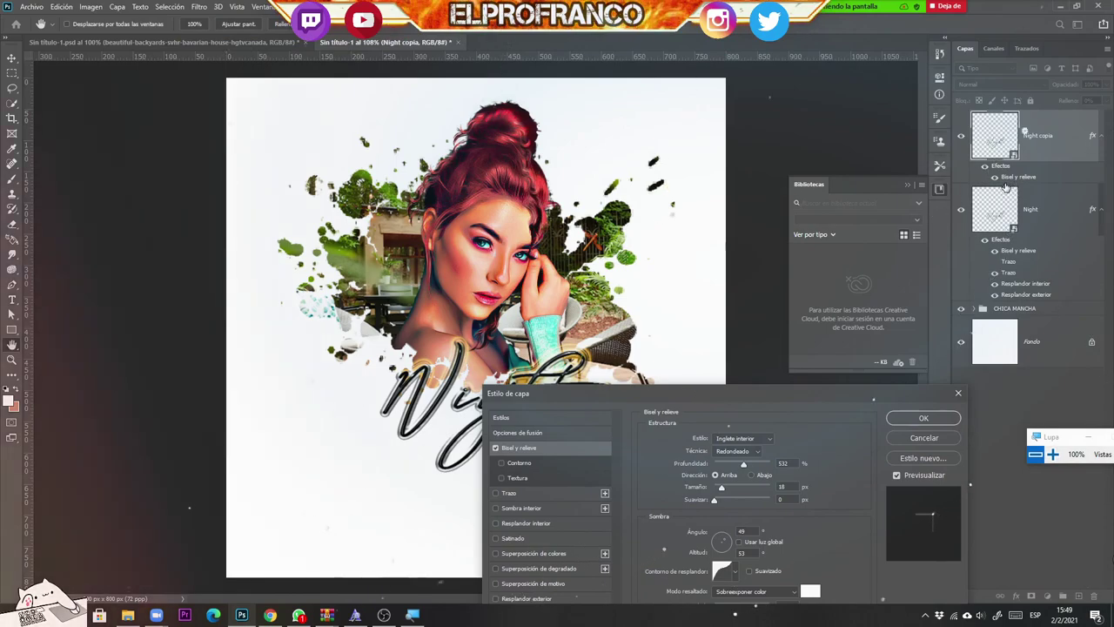
pyautogui.moveTo(780, 398); pyautogui.dragTo(832, 208)
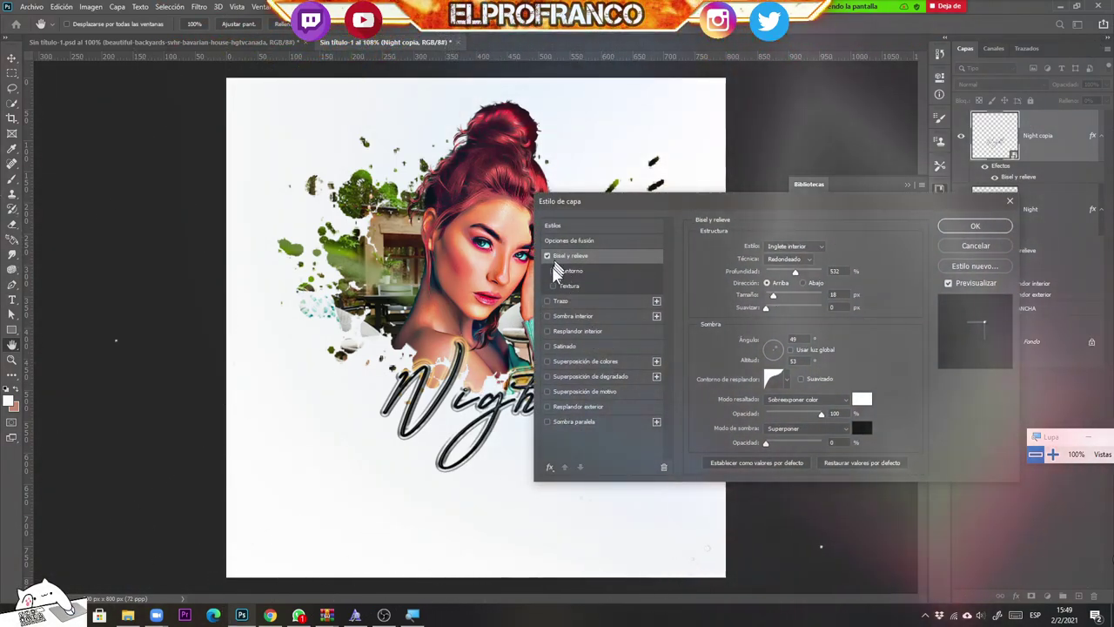
pyautogui.click(1053, 454)
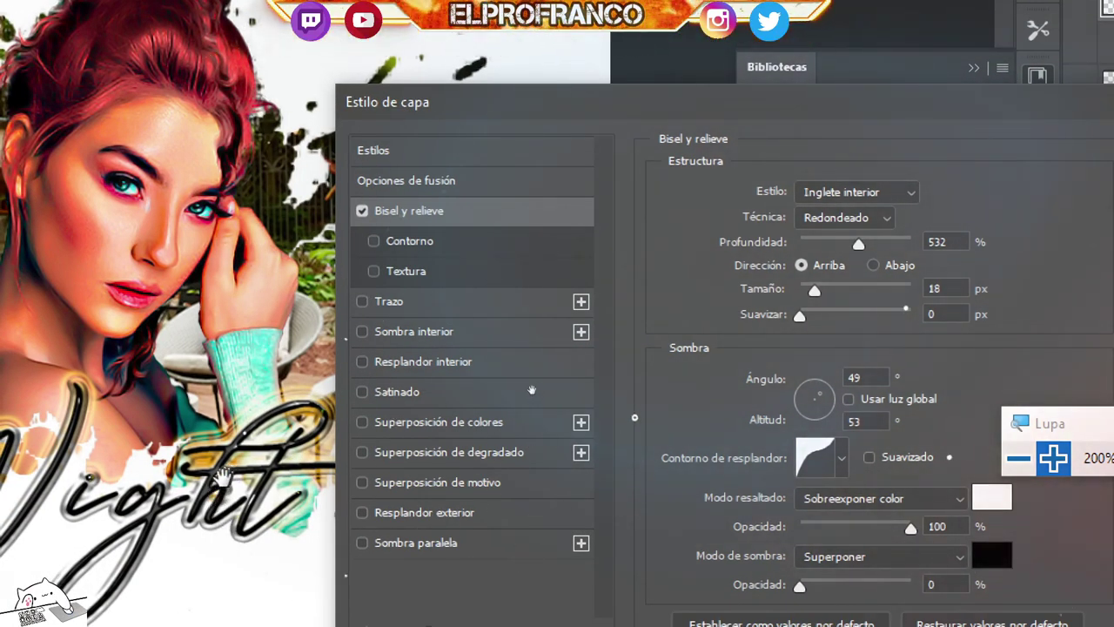
# Step: Toggle the Night copia bevel off and back on to compare
pyautogui.click(362, 212)
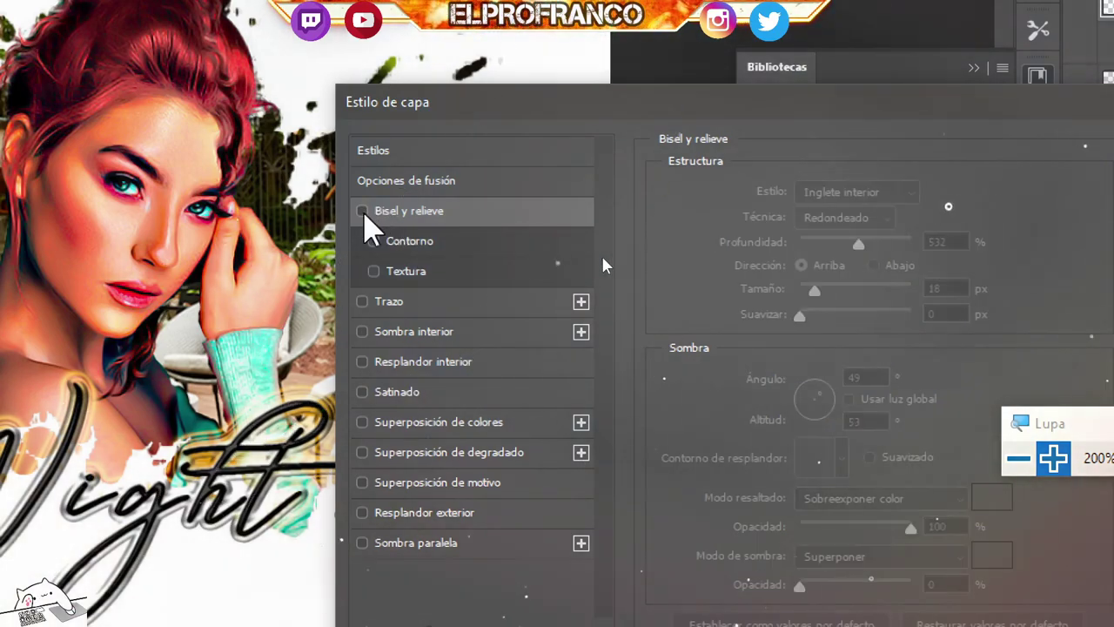
pyautogui.click(365, 215)
pyautogui.click(367, 217)
pyautogui.click(370, 218)
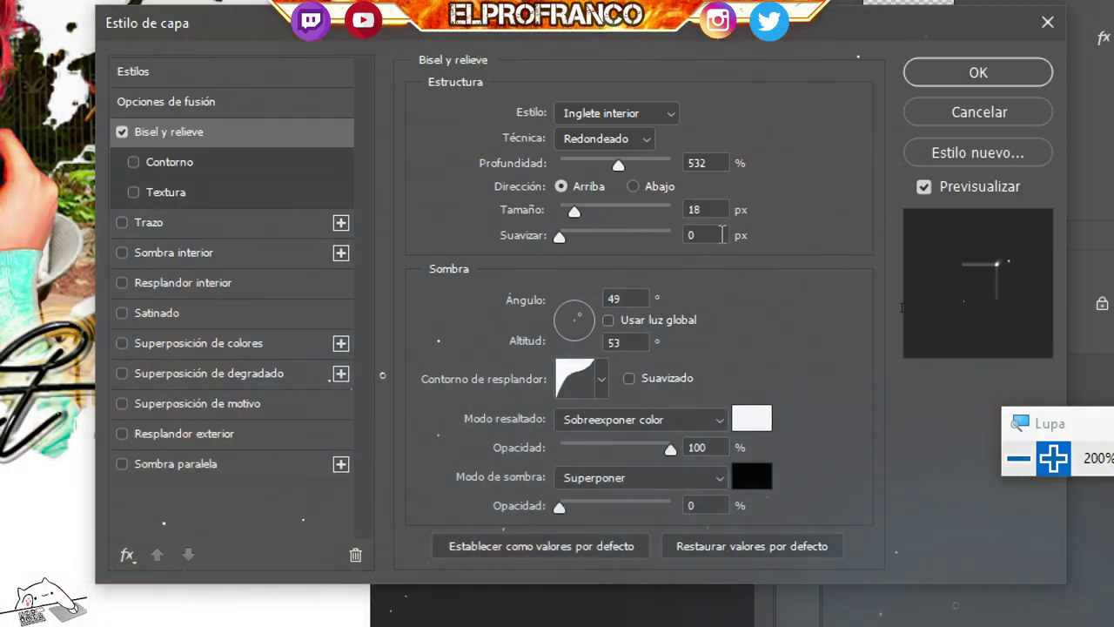
# Step: Keep the bevel at angle 49° and altitude 53° with global light off, and check shadow opacity
pyautogui.click(625, 298)
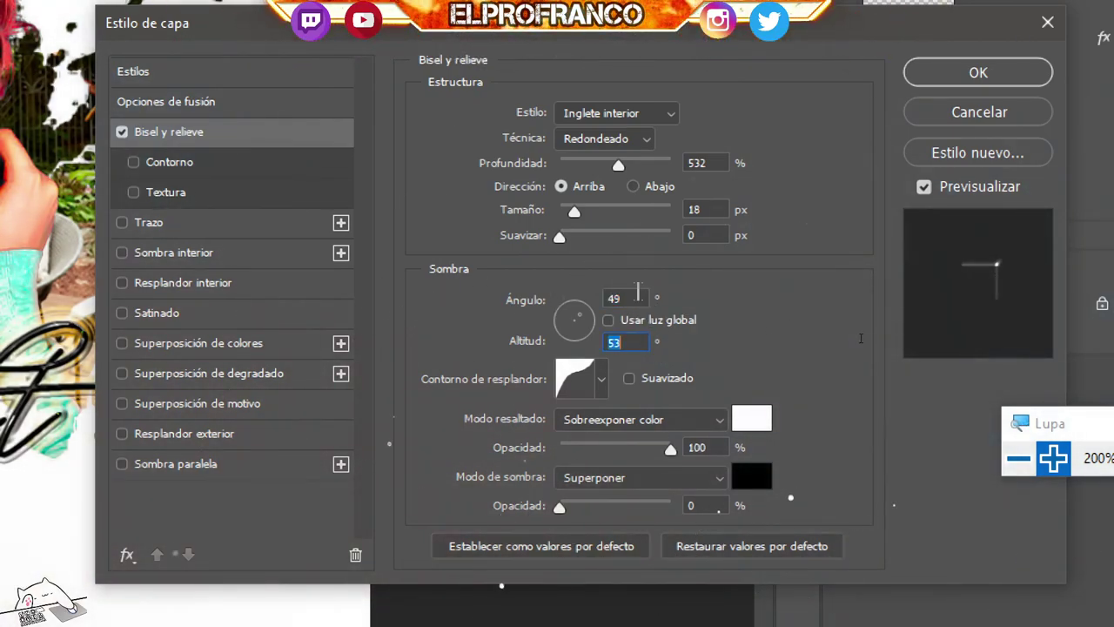
pyautogui.press('Tab')
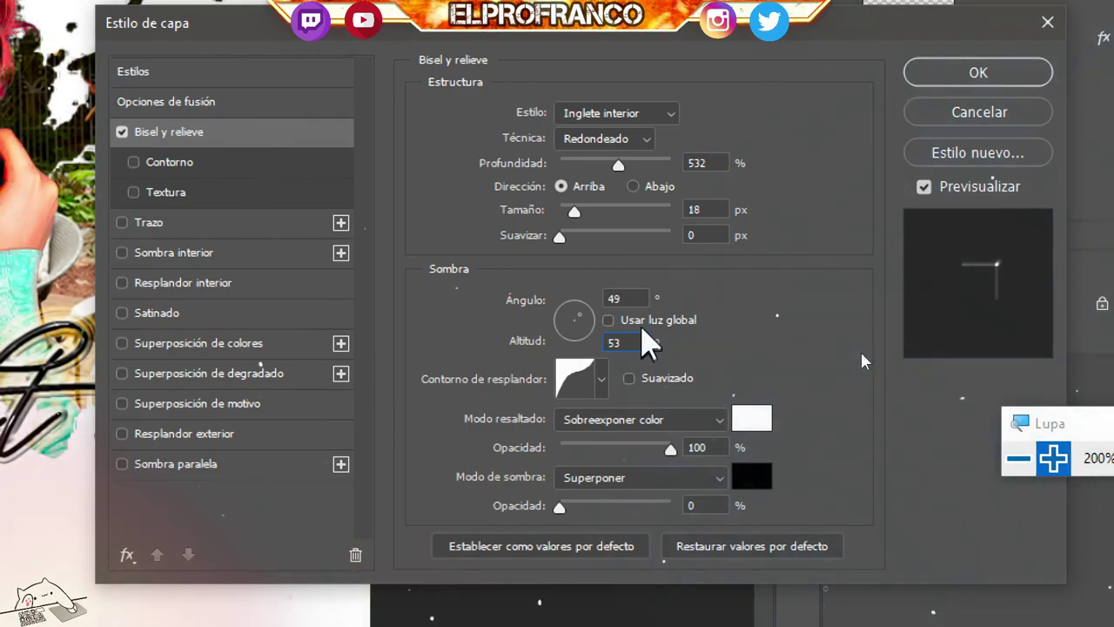
pyautogui.press('BackSpace')
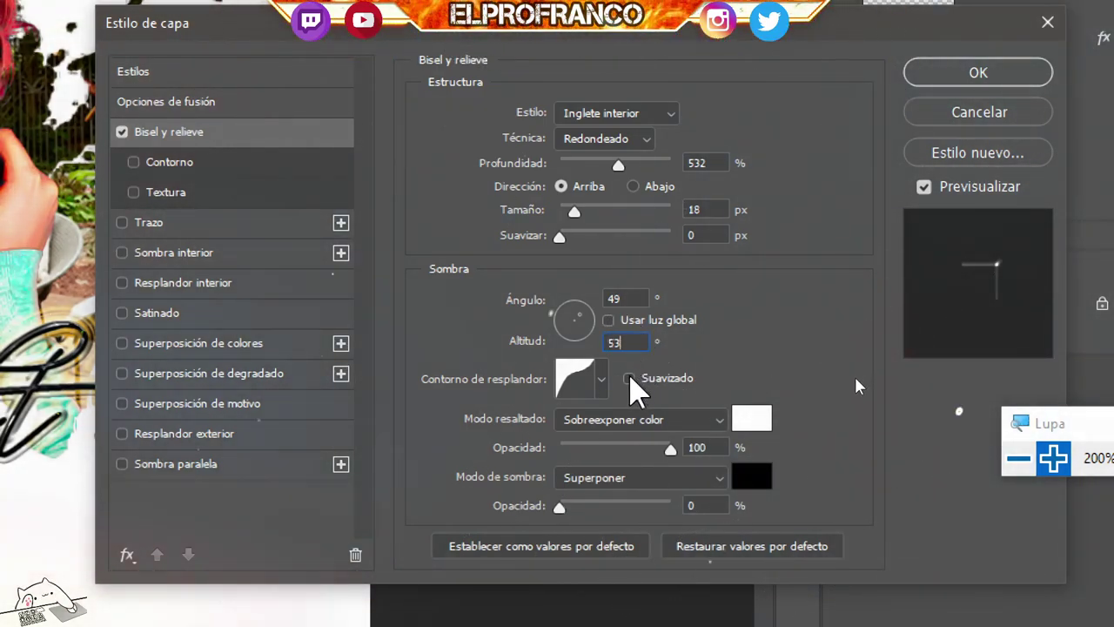
pyautogui.press('BackSpace')
pyautogui.press('BackSpace')
pyautogui.click(608, 320)
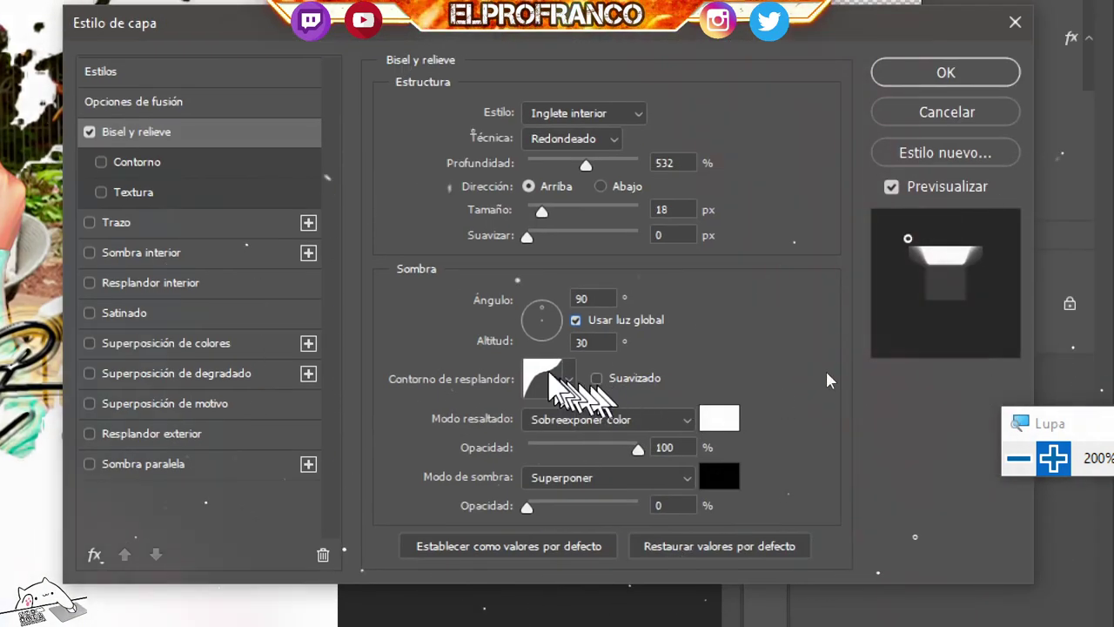
pyautogui.click(577, 321)
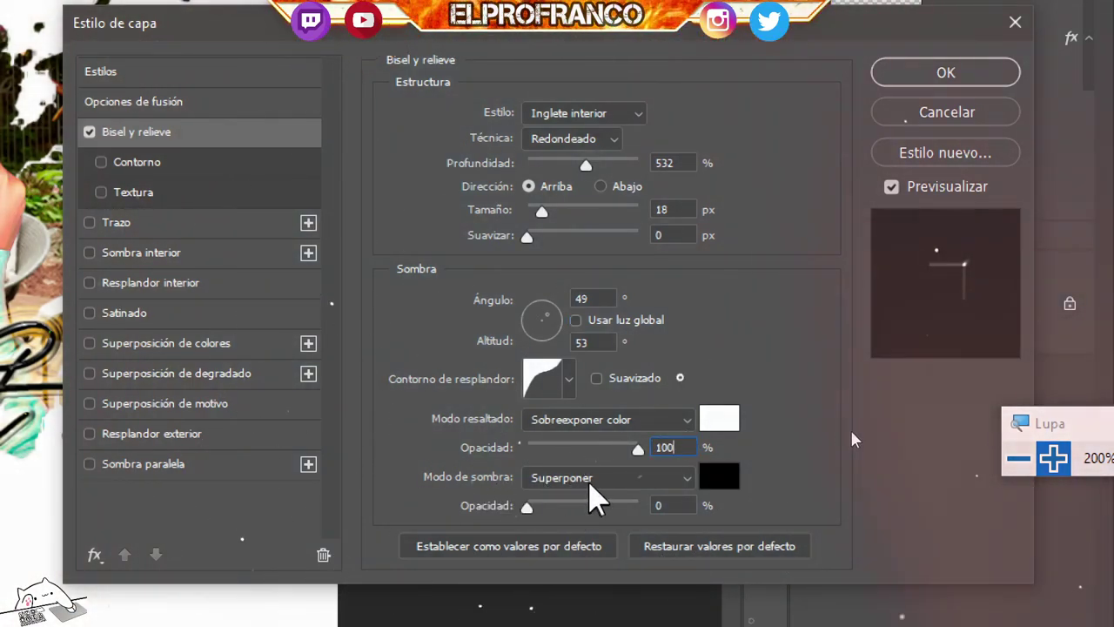
pyautogui.click(666, 505)
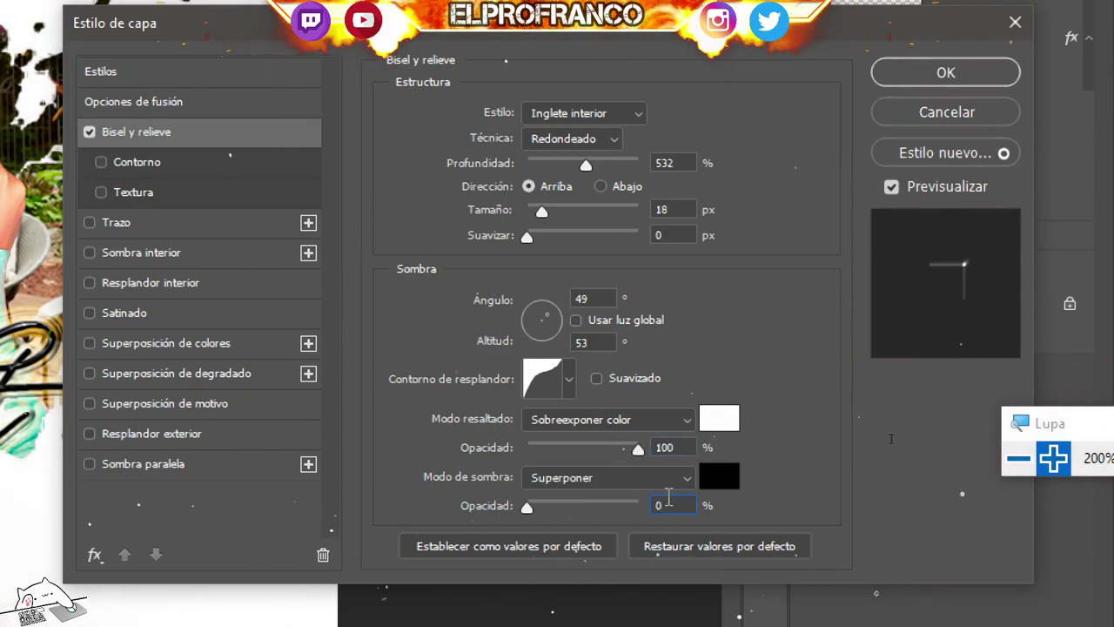
pyautogui.click(568, 381)
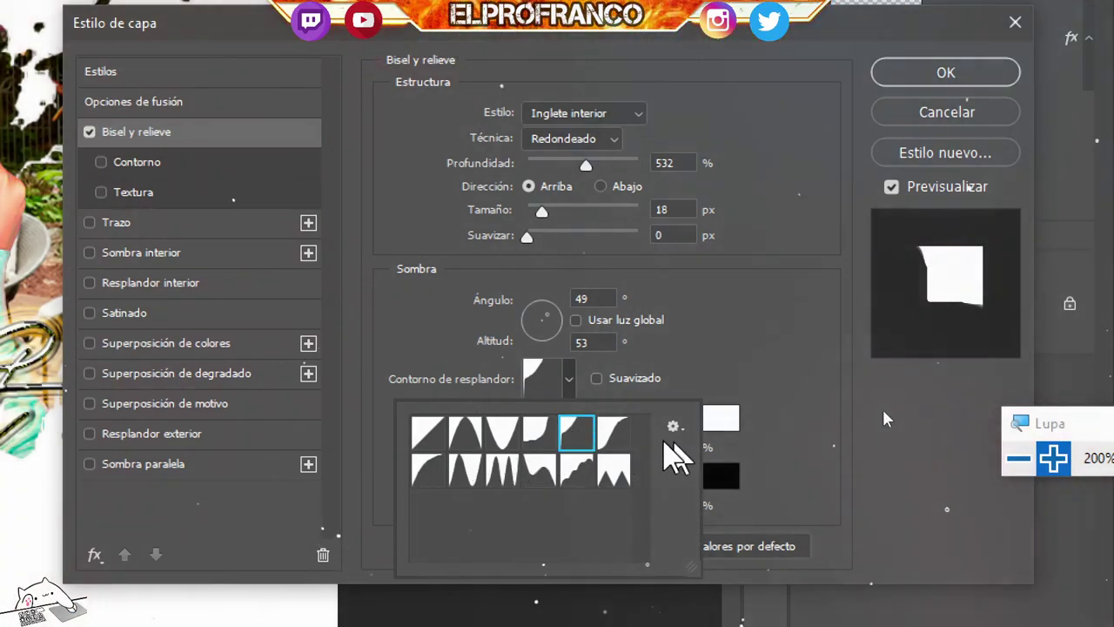
# Step: Compare several gloss contour presets, including Linear, on the Night copia bevel
pyautogui.click(503, 443)
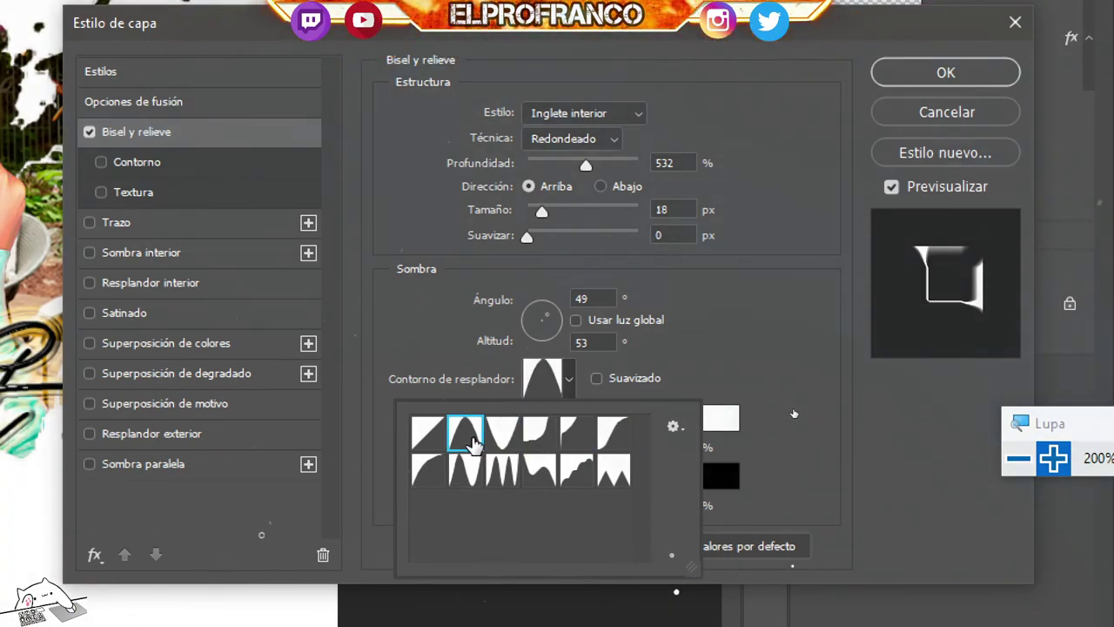
pyautogui.click(430, 437)
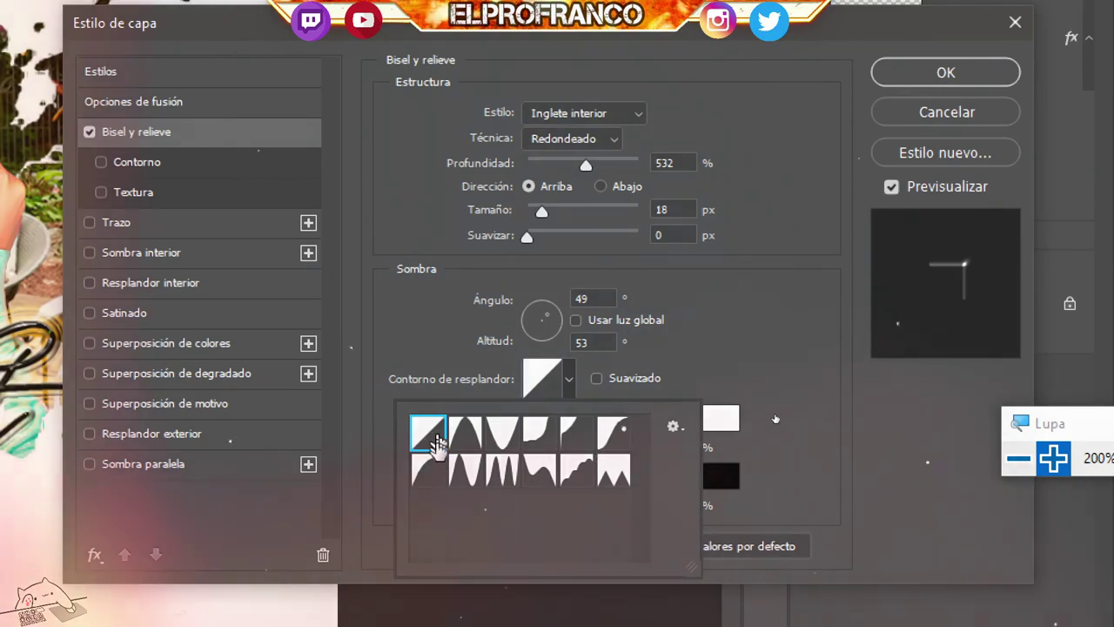
pyautogui.click(428, 470)
pyautogui.click(430, 435)
pyautogui.click(428, 470)
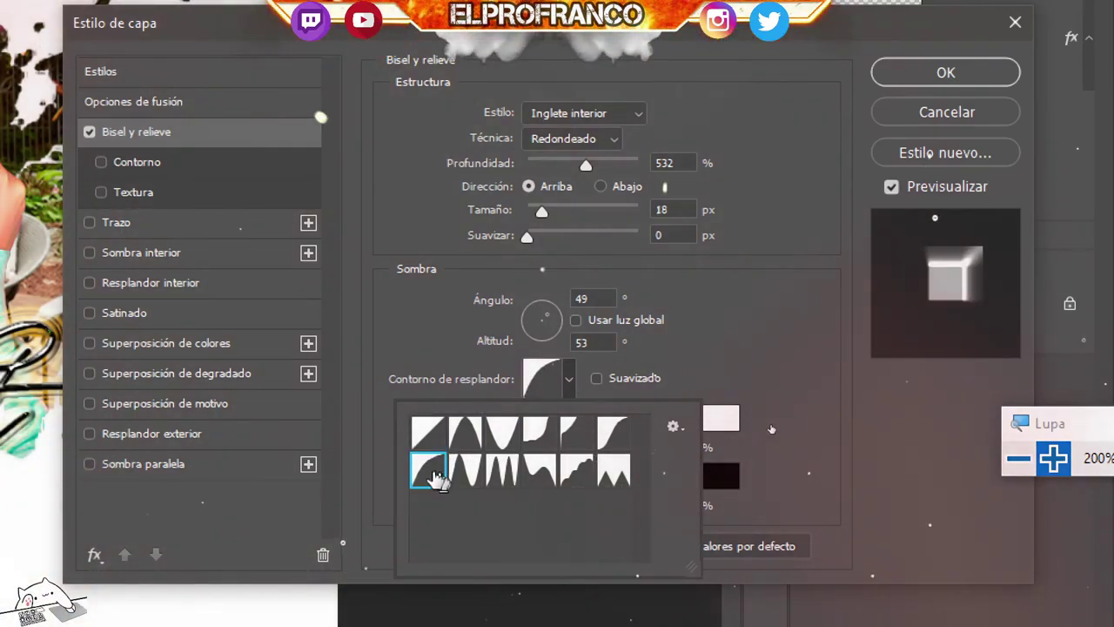
pyautogui.click(789, 449)
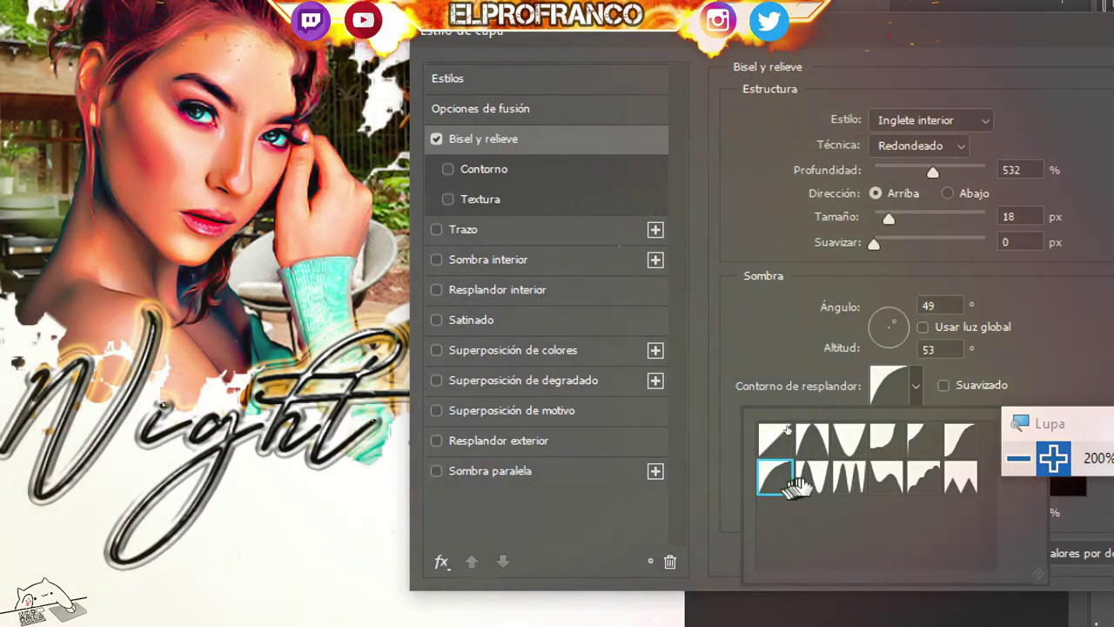
pyautogui.click(813, 477)
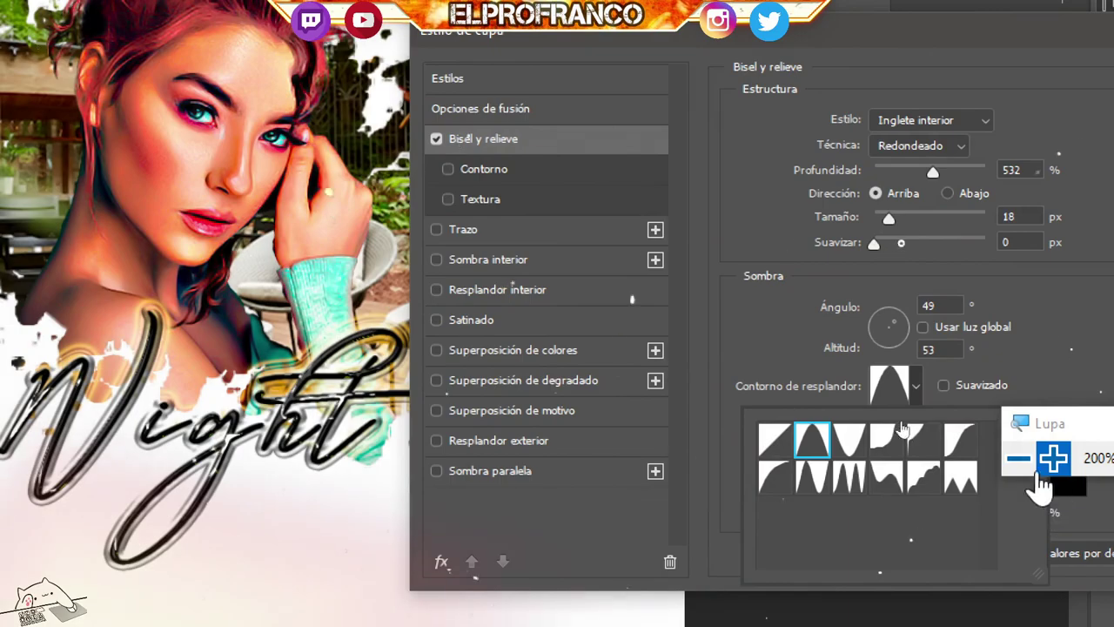
pyautogui.click(1022, 461)
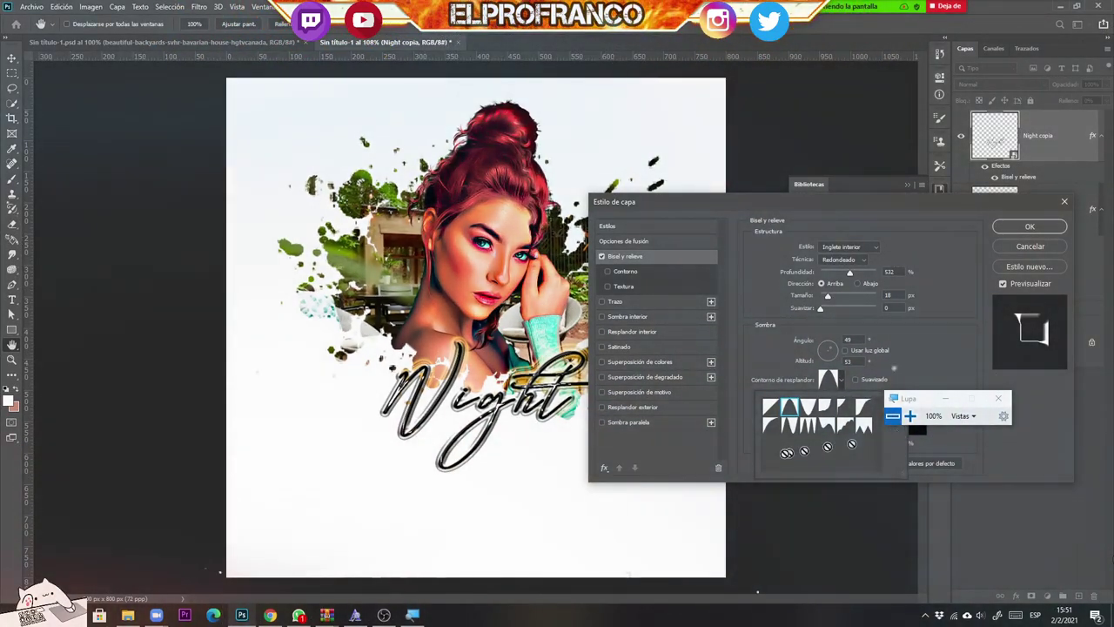
# Step: Preview more gloss contours, settle on Linear, and turn on anti-aliasing
pyautogui.click(808, 426)
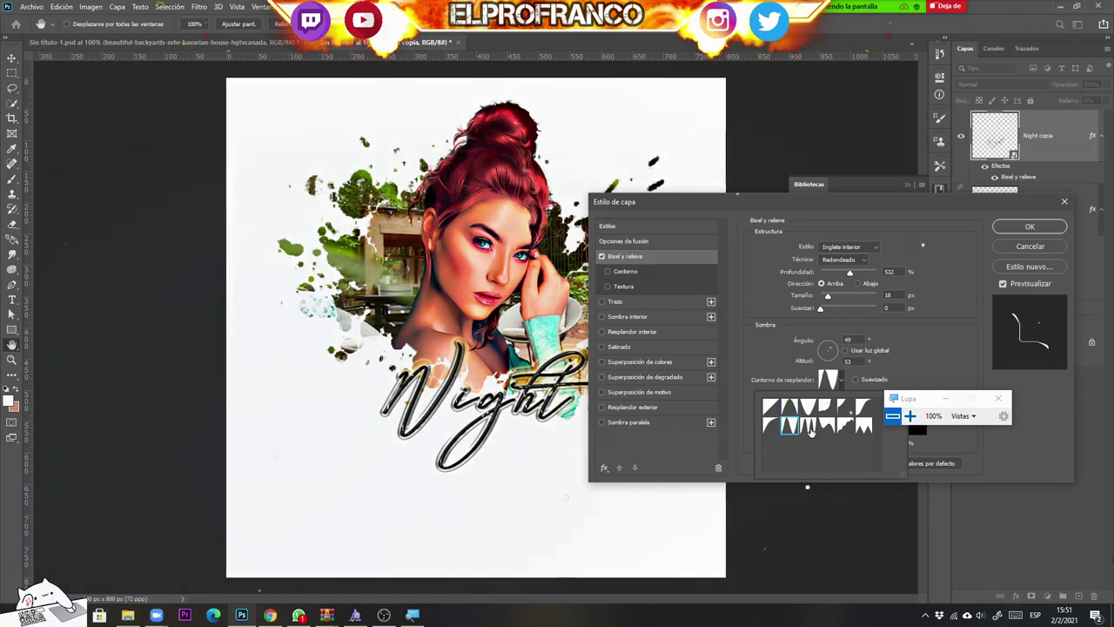
pyautogui.click(831, 426)
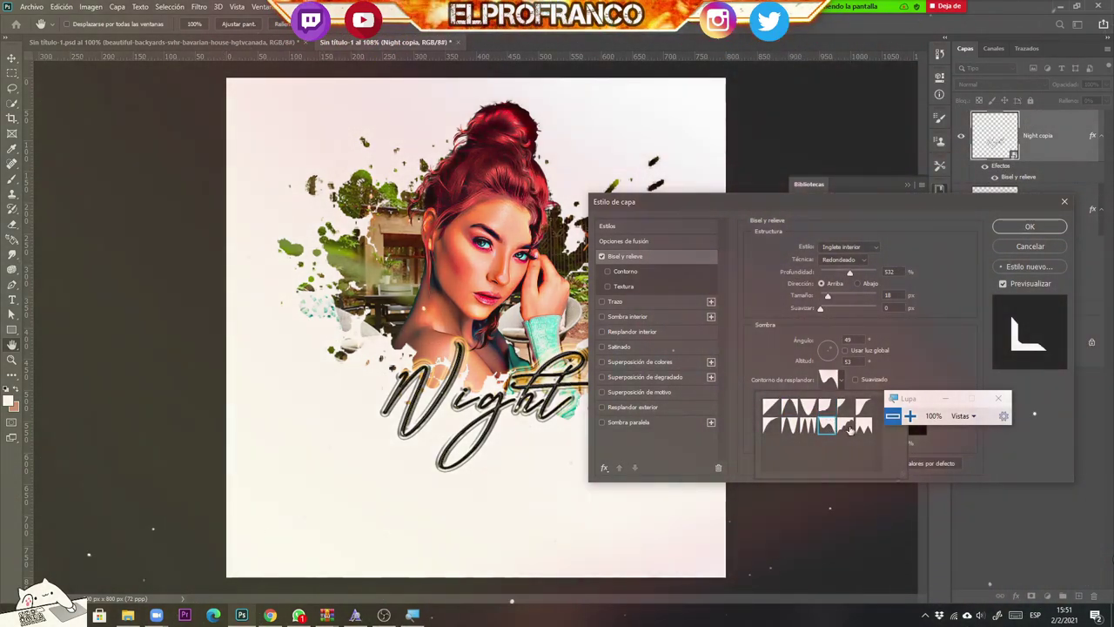
pyautogui.click(844, 407)
pyautogui.click(863, 406)
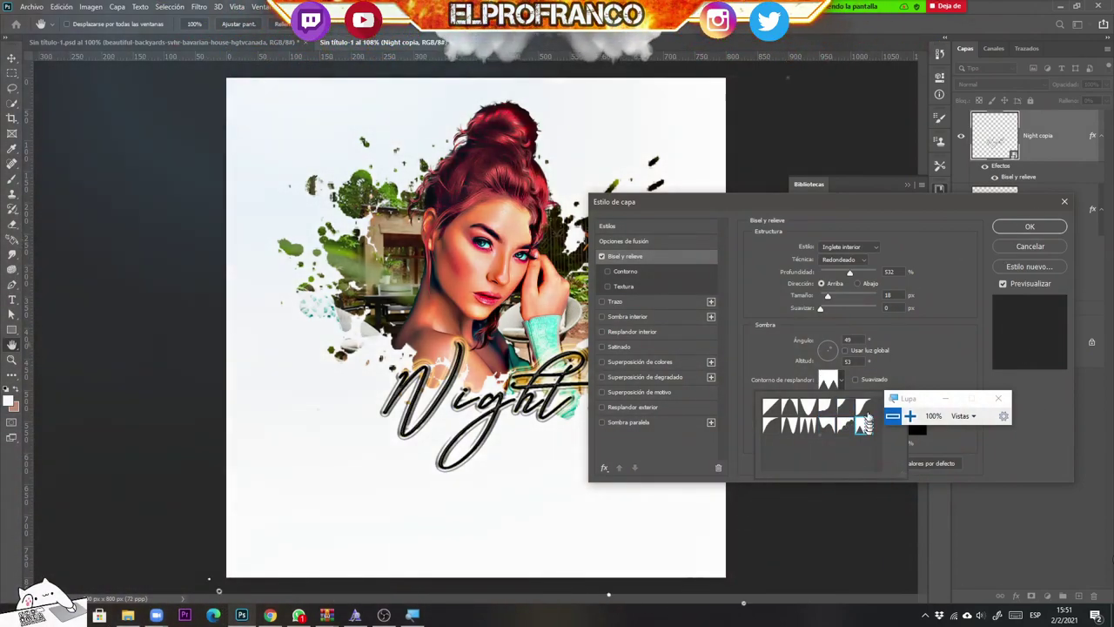
pyautogui.click(773, 410)
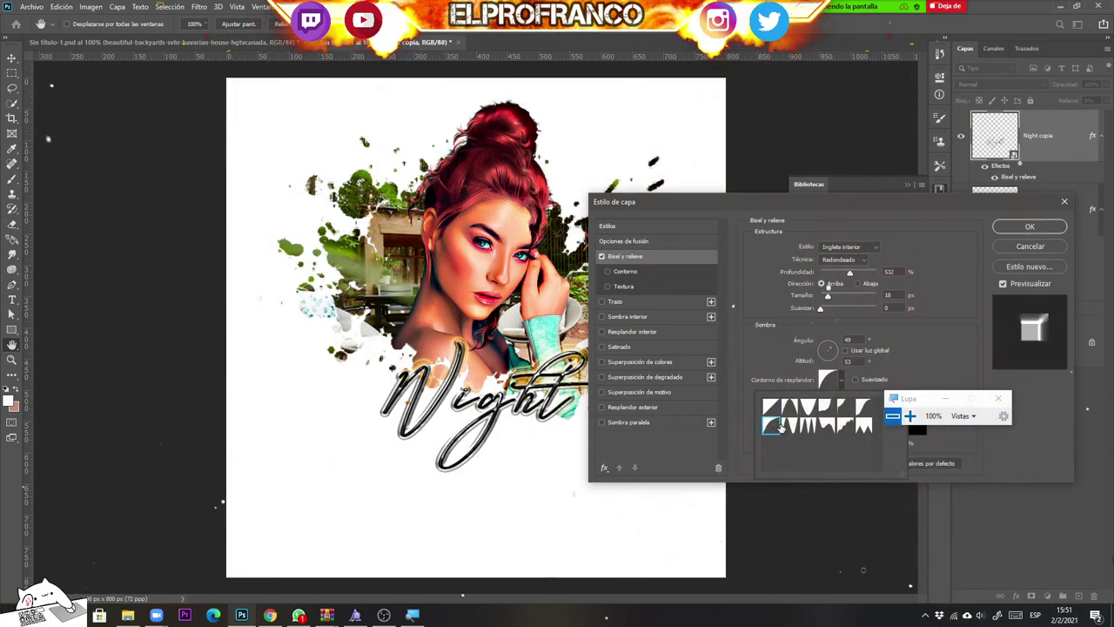
pyautogui.click(808, 425)
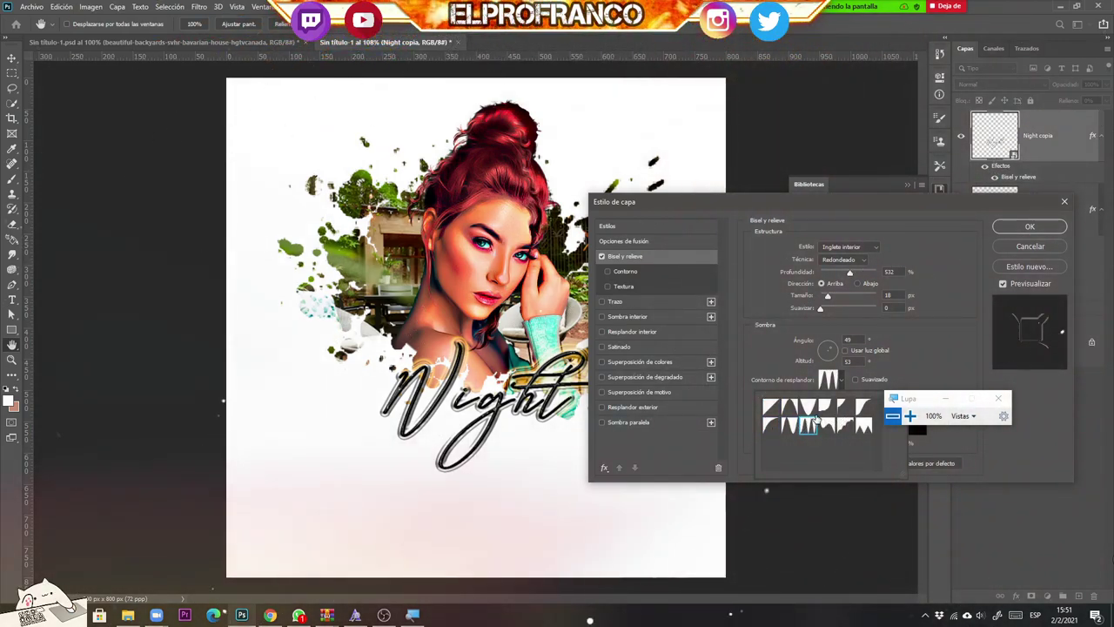
pyautogui.click(794, 406)
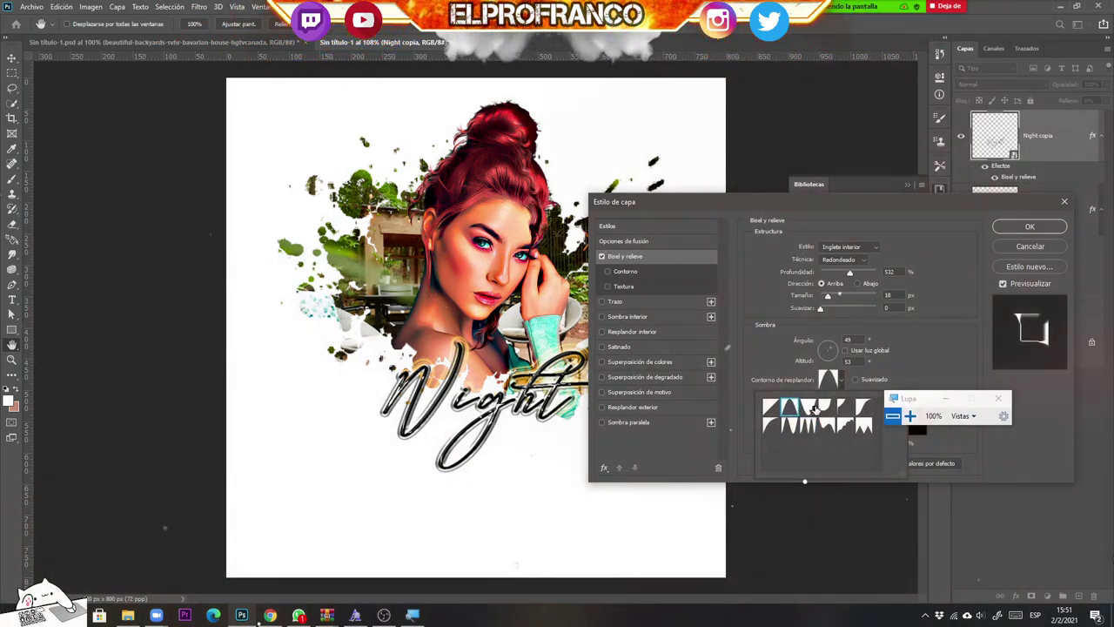
pyautogui.click(824, 406)
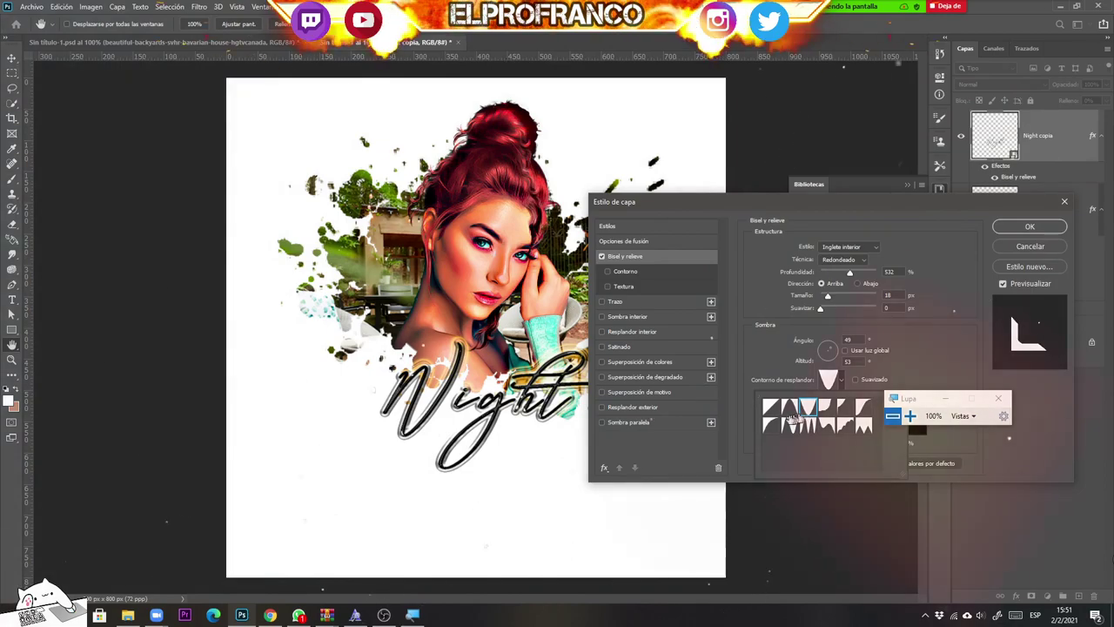
pyautogui.click(789, 409)
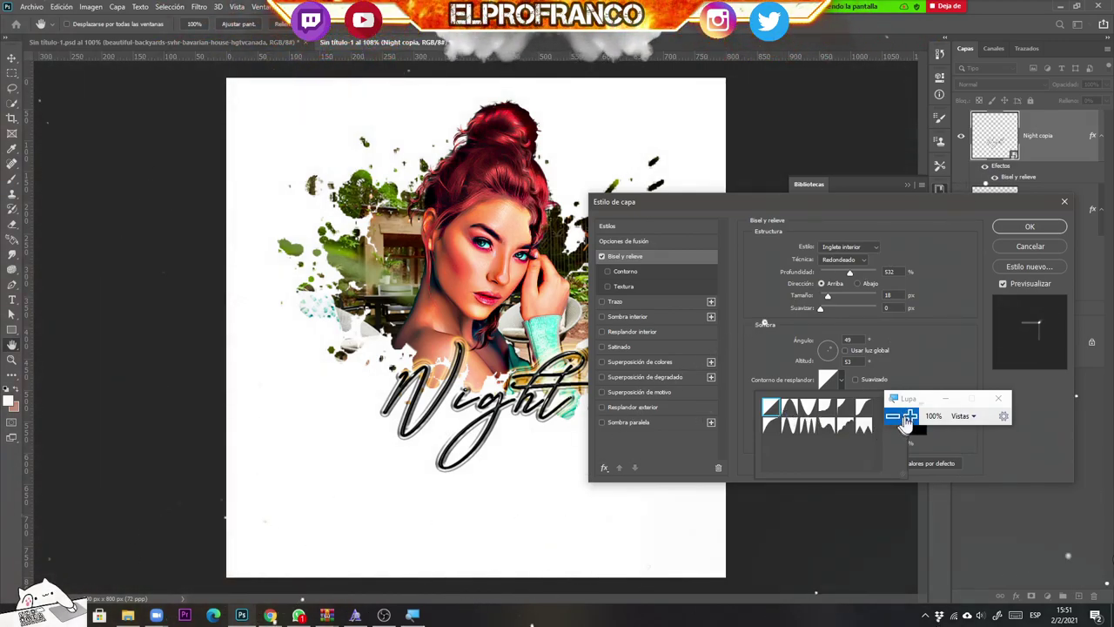
pyautogui.click(788, 384)
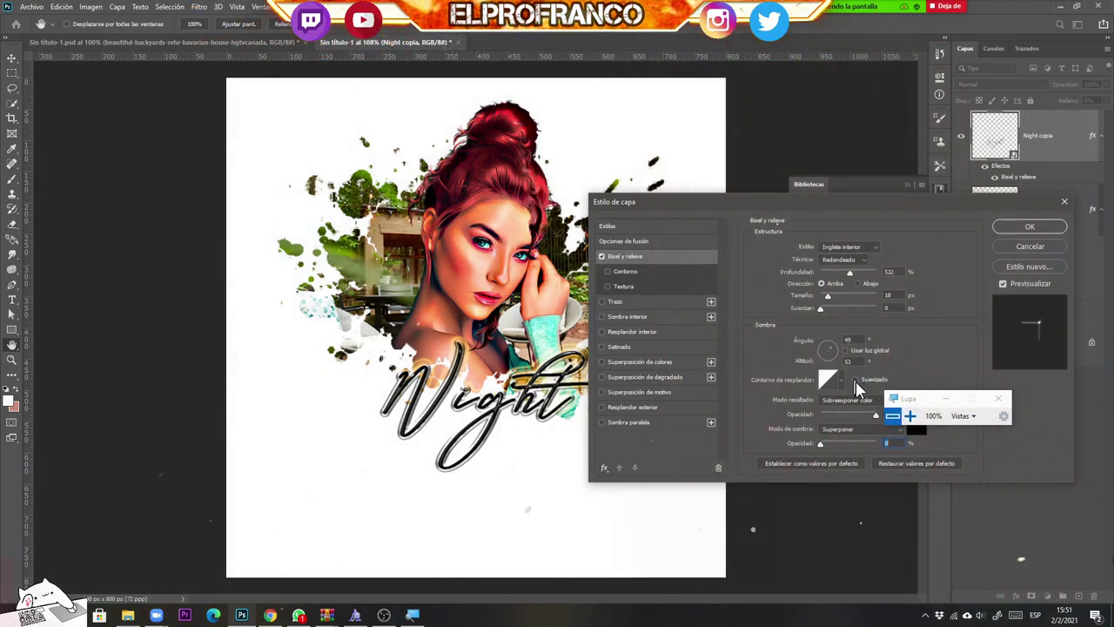
pyautogui.click(855, 380)
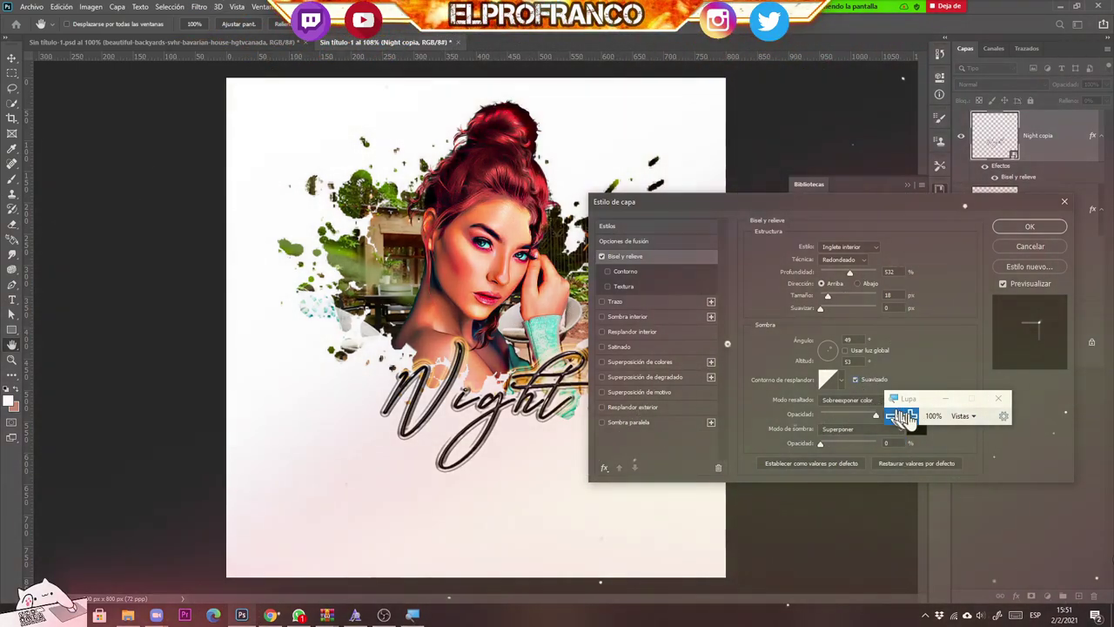
pyautogui.click(904, 416)
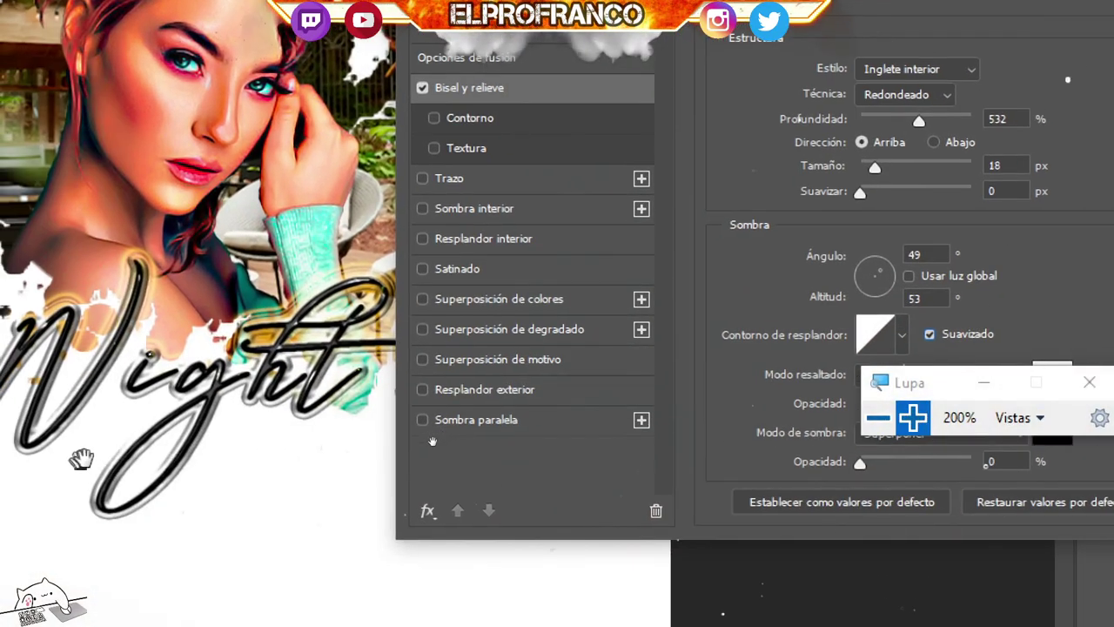
pyautogui.click(902, 334)
pyautogui.click(798, 389)
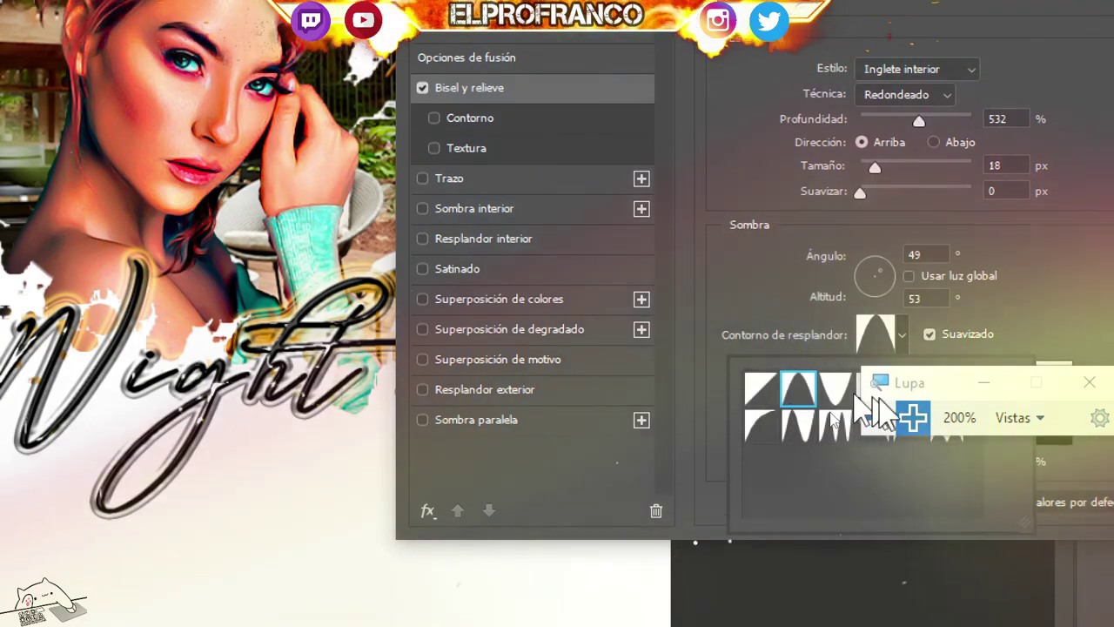
pyautogui.click(878, 418)
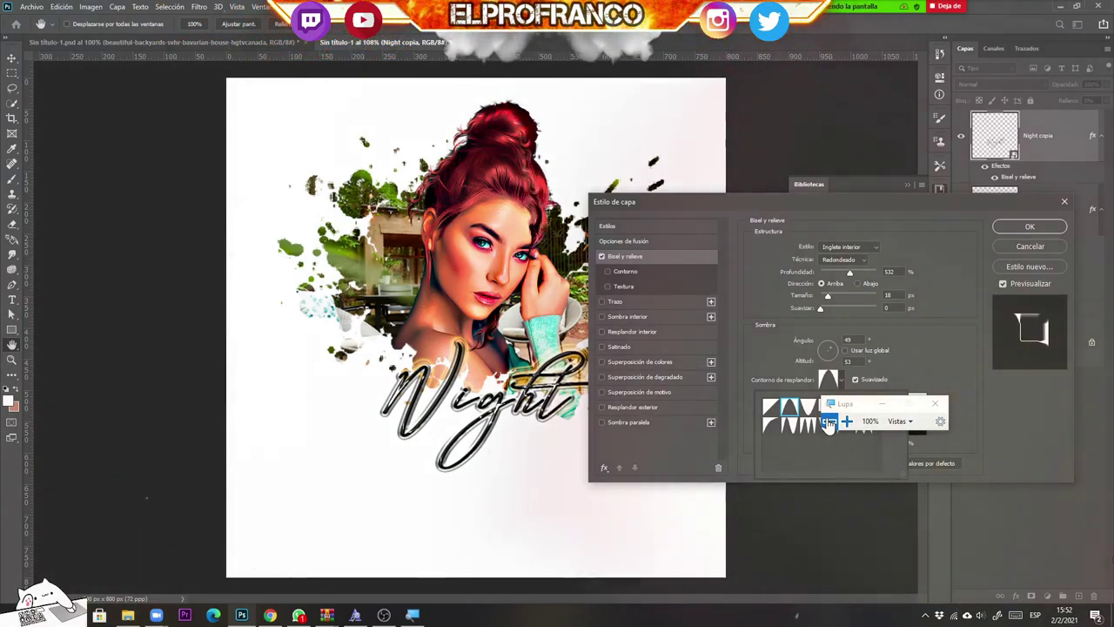
pyautogui.click(772, 408)
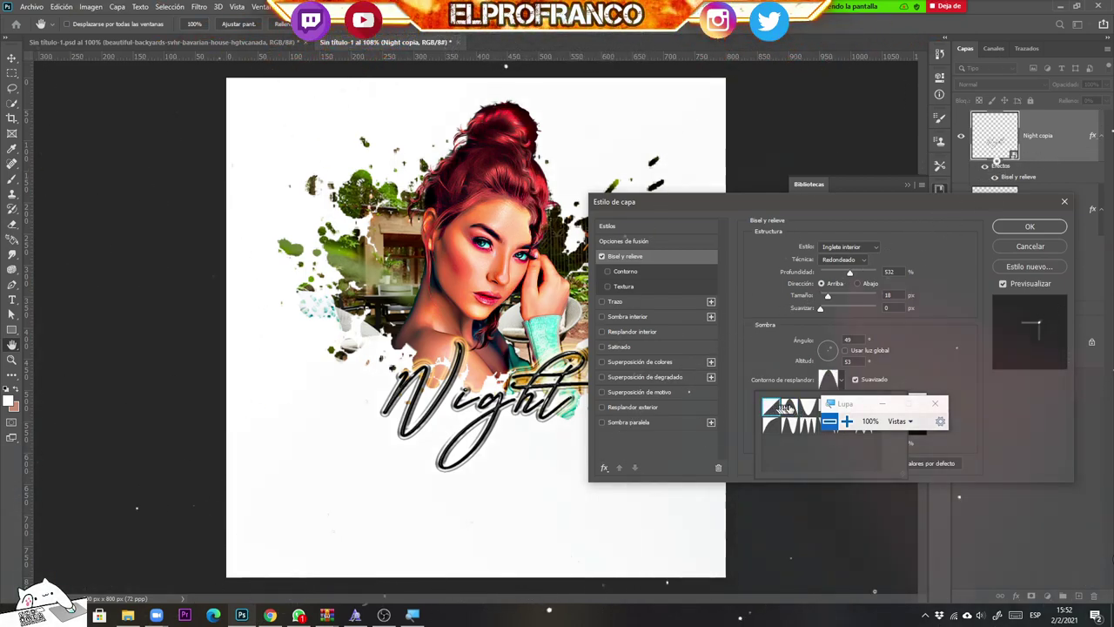
pyautogui.click(787, 407)
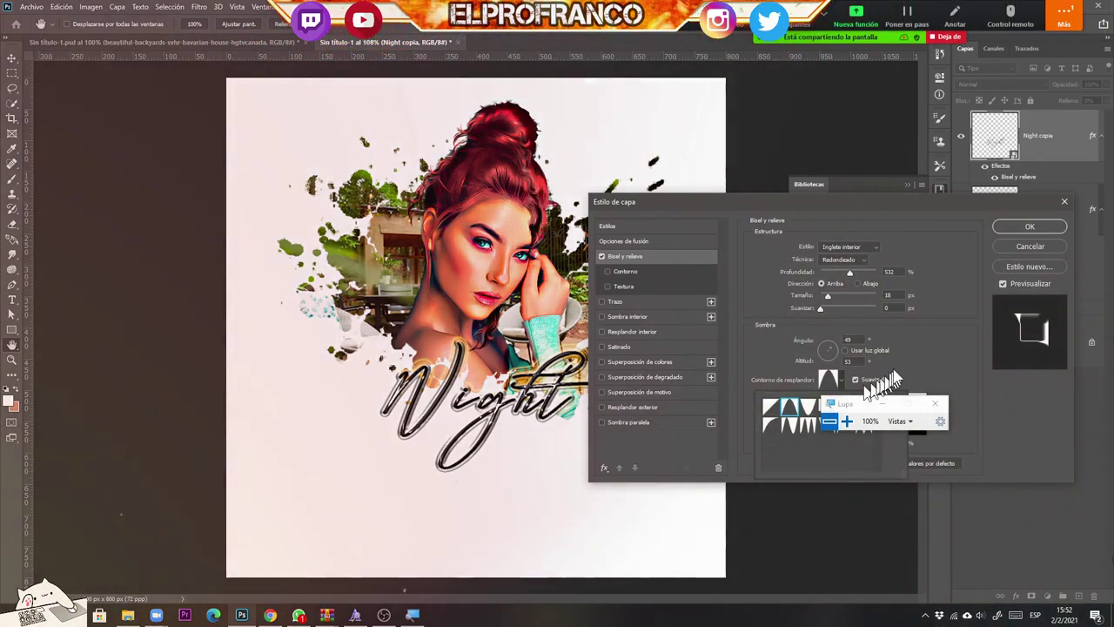
pyautogui.click(771, 406)
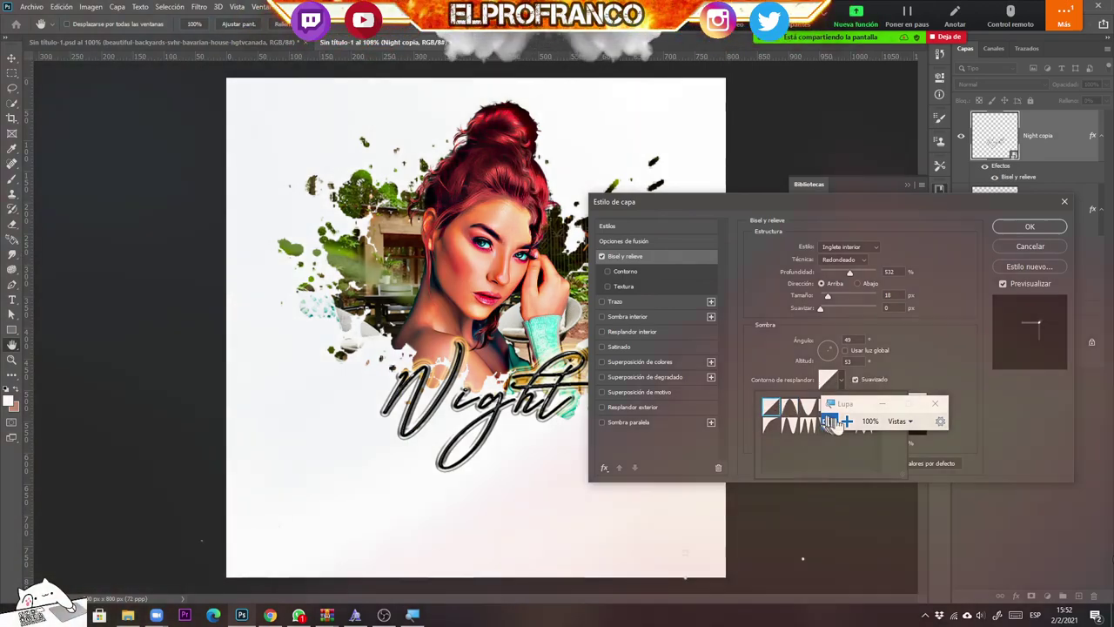
pyautogui.click(1064, 18)
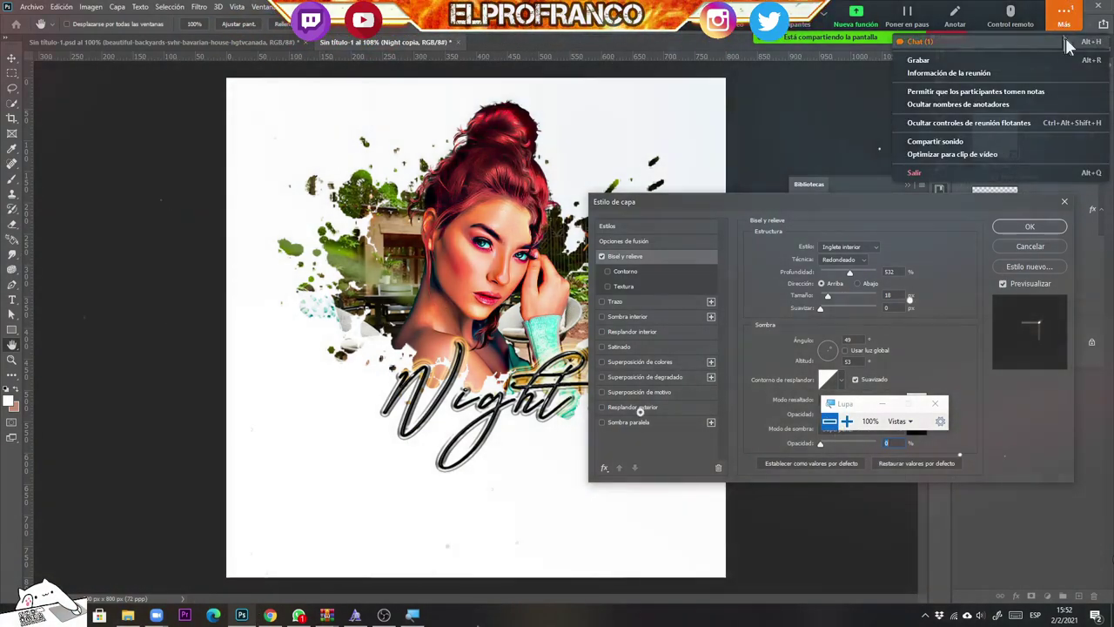
pyautogui.click(1065, 37)
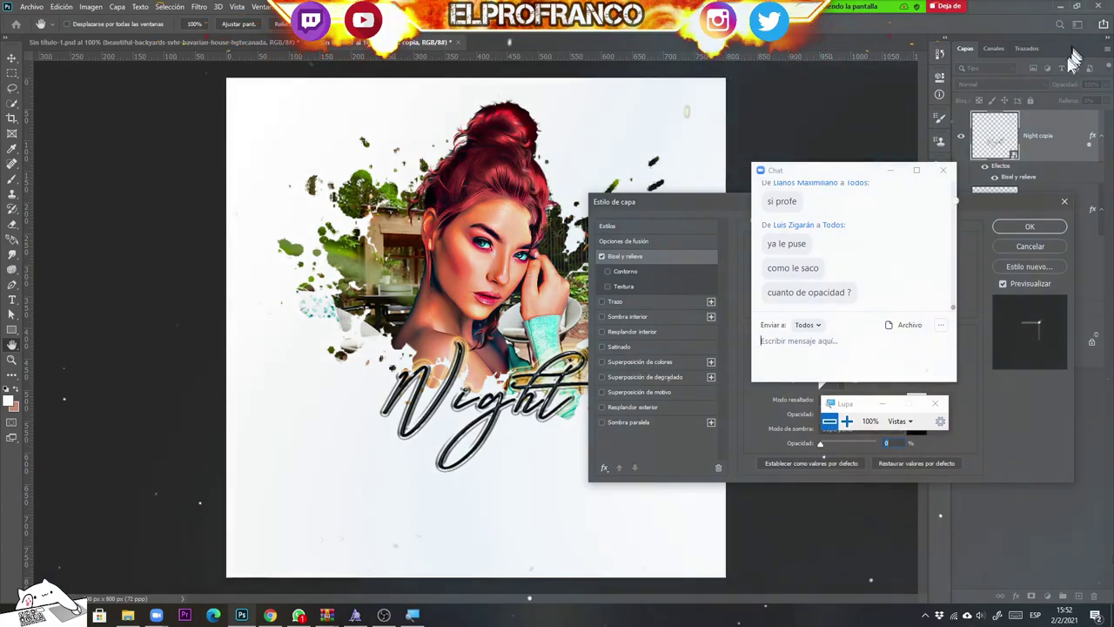
pyautogui.click(896, 169)
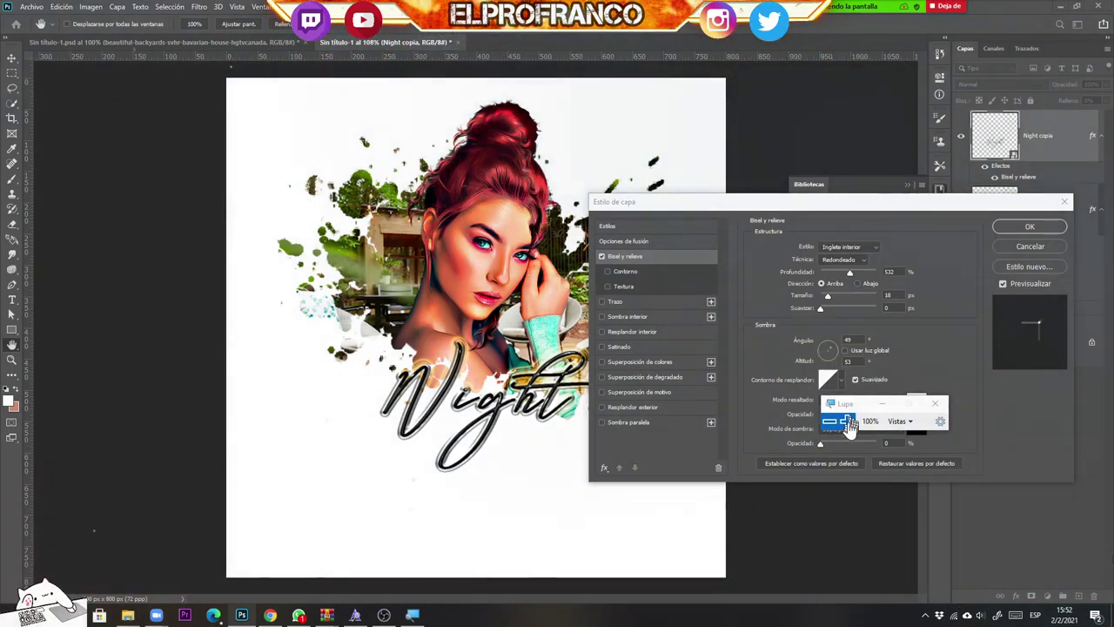
pyautogui.click(846, 422)
pyautogui.moveTo(868, 387); pyautogui.dragTo(289, 279)
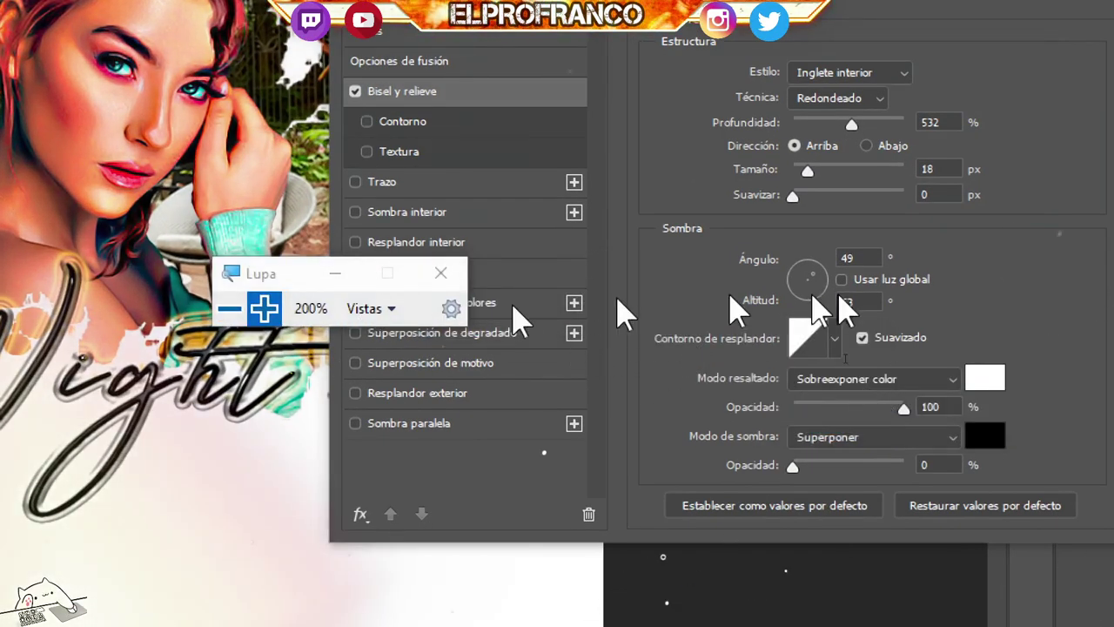
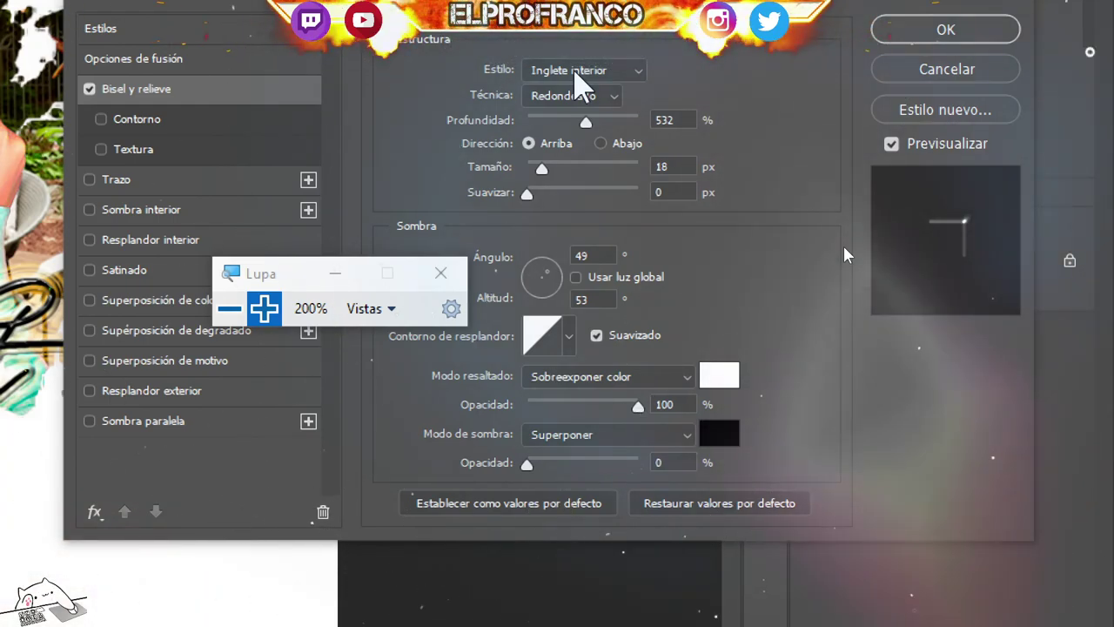
# Step: Set the Night copia bevel's highlight mode to Sobreexponer color
pyautogui.click(685, 379)
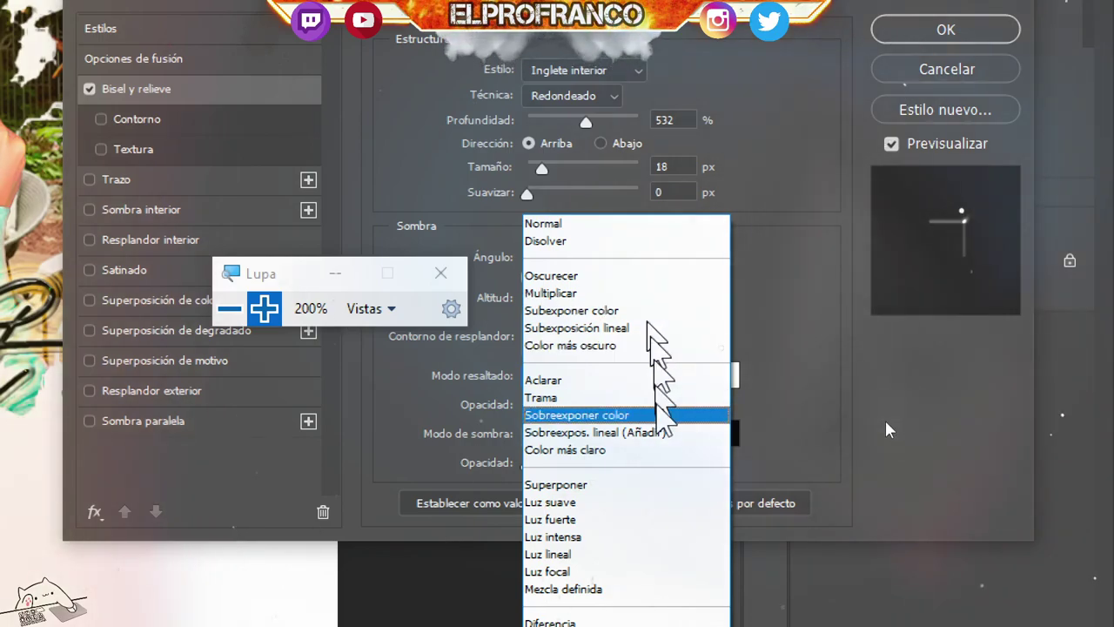
pyautogui.click(661, 416)
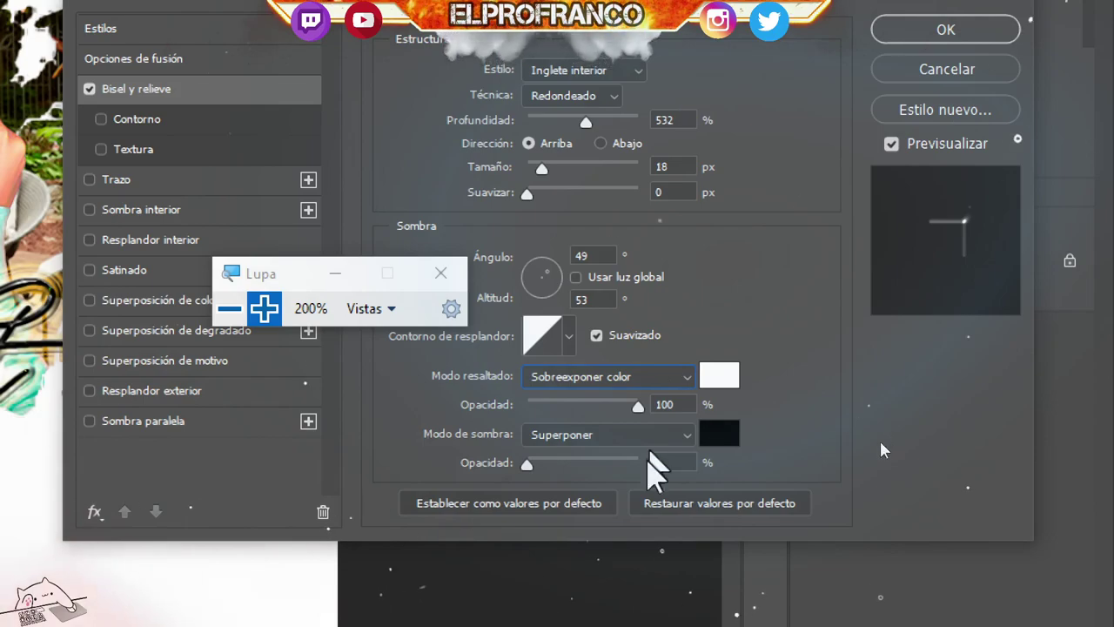
pyautogui.click(230, 309)
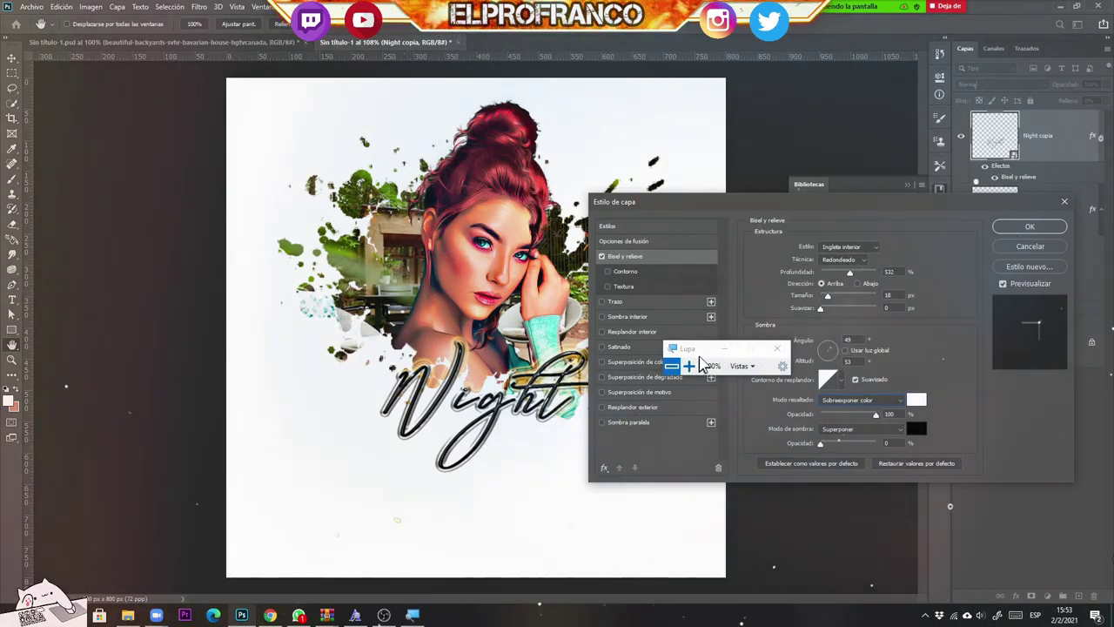
pyautogui.moveTo(715, 353); pyautogui.dragTo(727, 126)
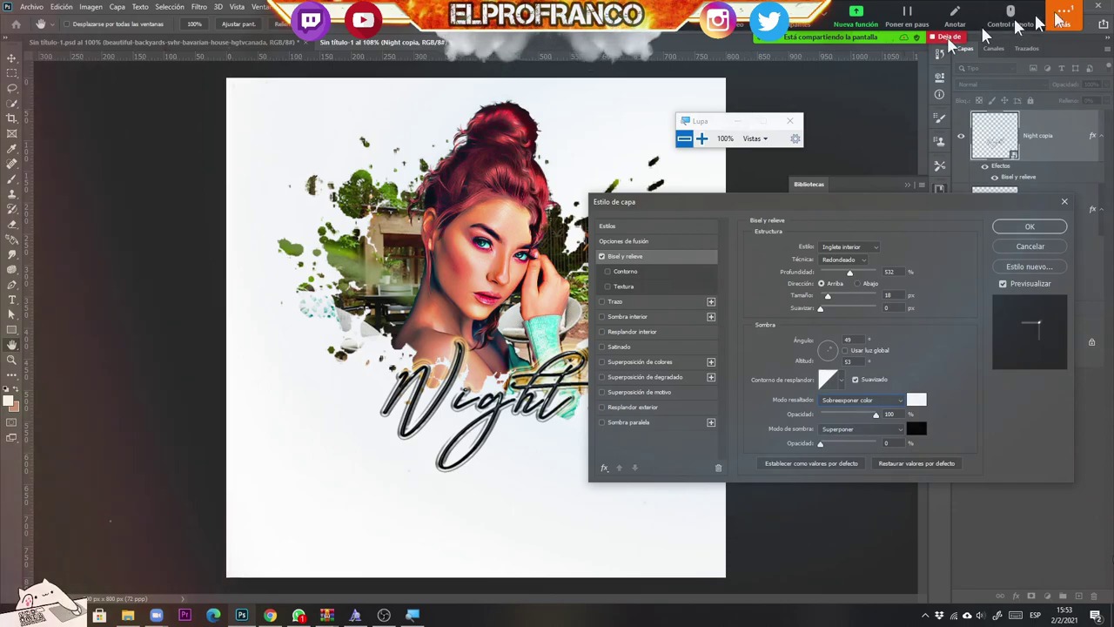
pyautogui.click(1060, 19)
pyautogui.click(1035, 52)
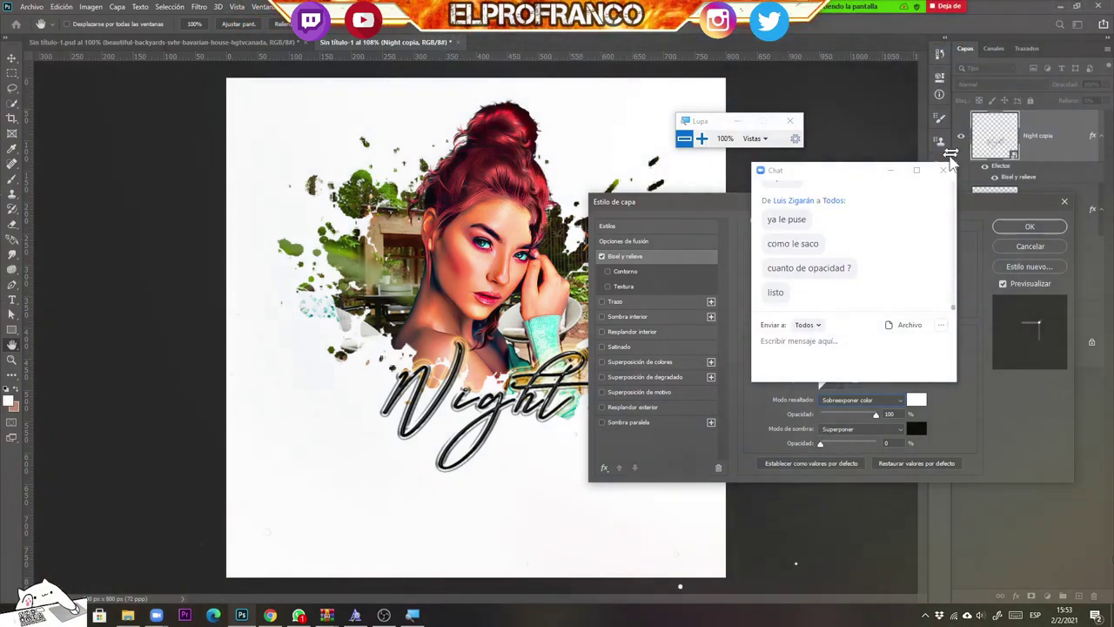
pyautogui.click(943, 170)
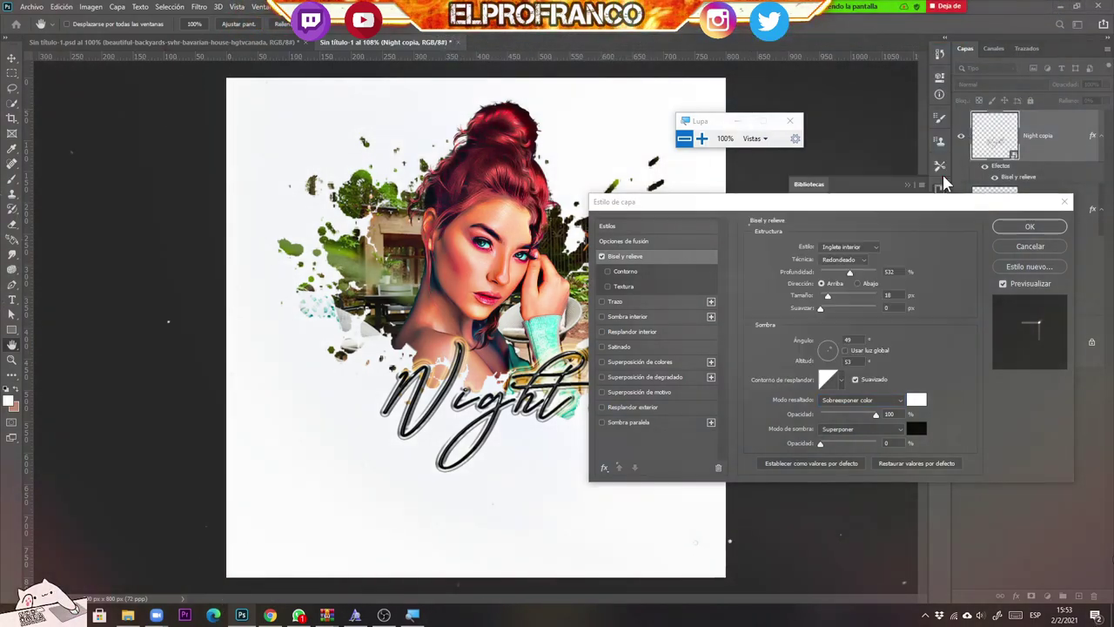
# Step: Confirm the bevel settings and keep the Night copia fill at 0%
pyautogui.click(1023, 228)
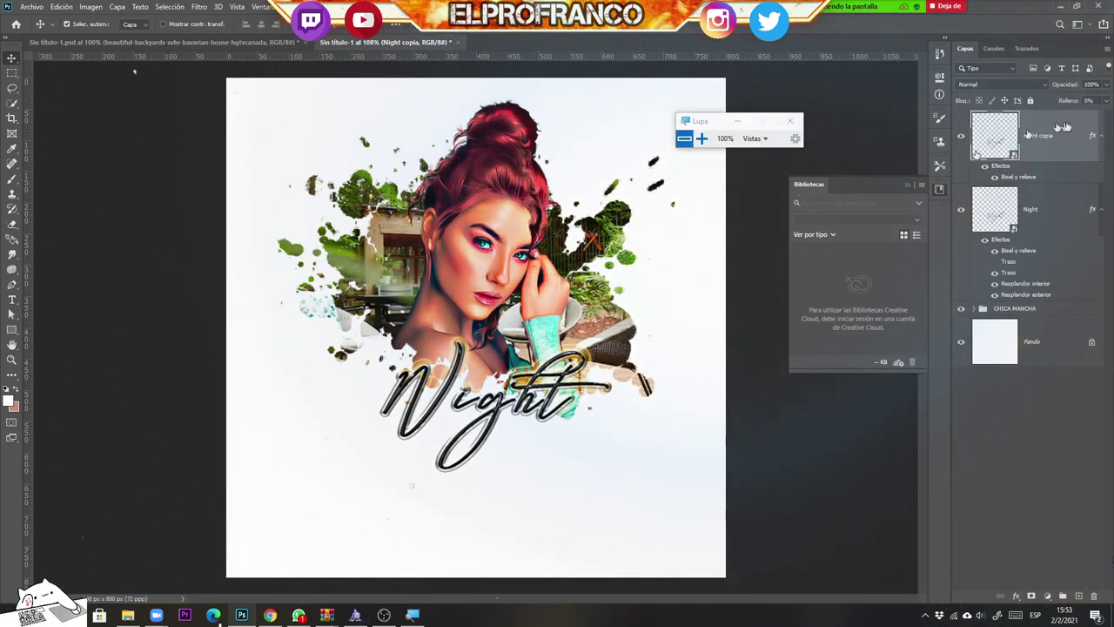
pyautogui.click(1106, 101)
pyautogui.moveTo(1079, 114); pyautogui.dragTo(1105, 114)
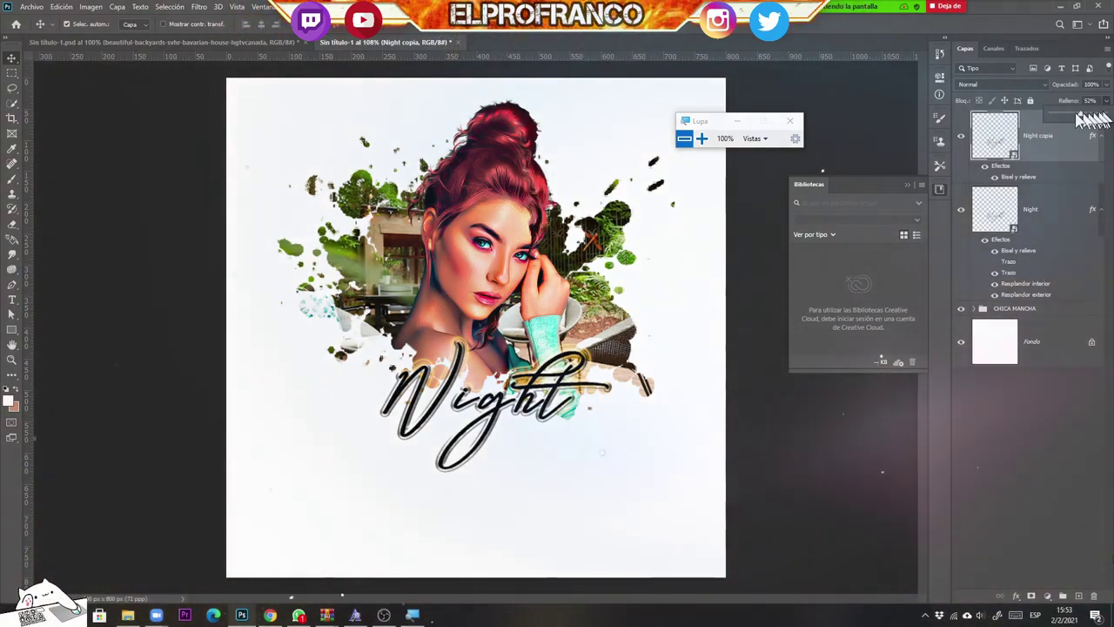
pyautogui.moveTo(1105, 114); pyautogui.dragTo(972, 119)
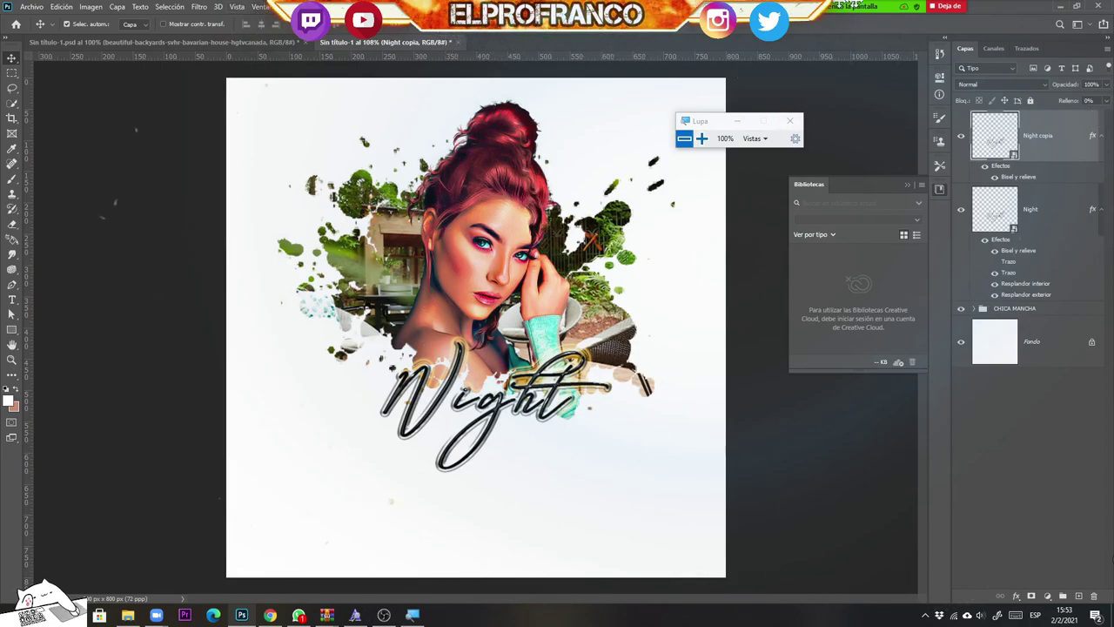
# Step: Duplicate the Night copia layer, then delete the duplicate
pyautogui.moveTo(870, 7)
pyautogui.click(951, 17)
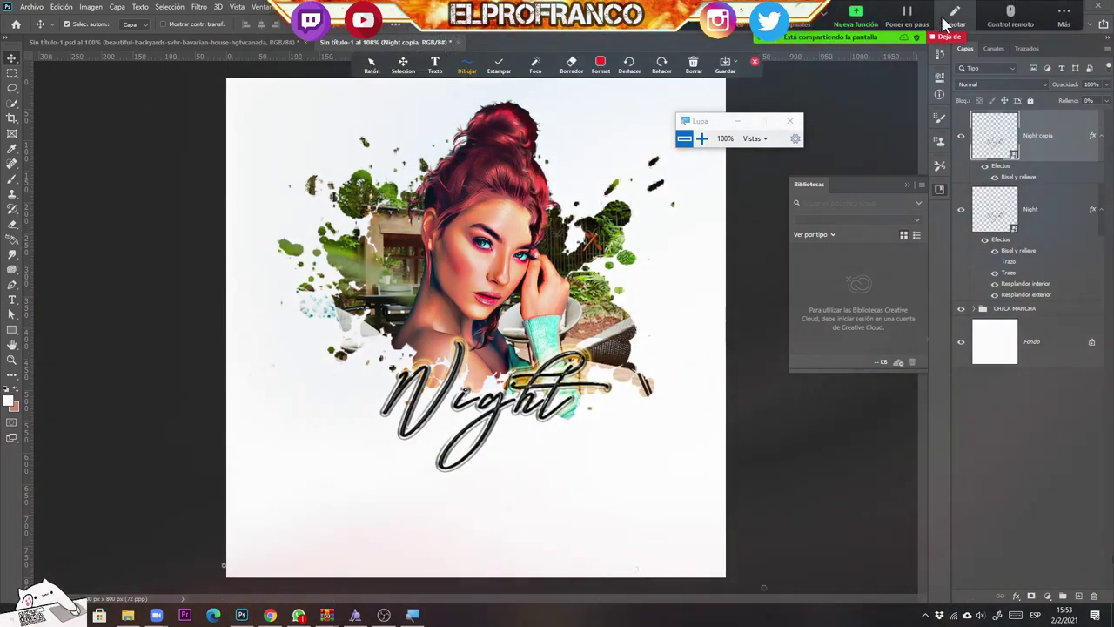
pyautogui.click(468, 64)
pyautogui.click(498, 65)
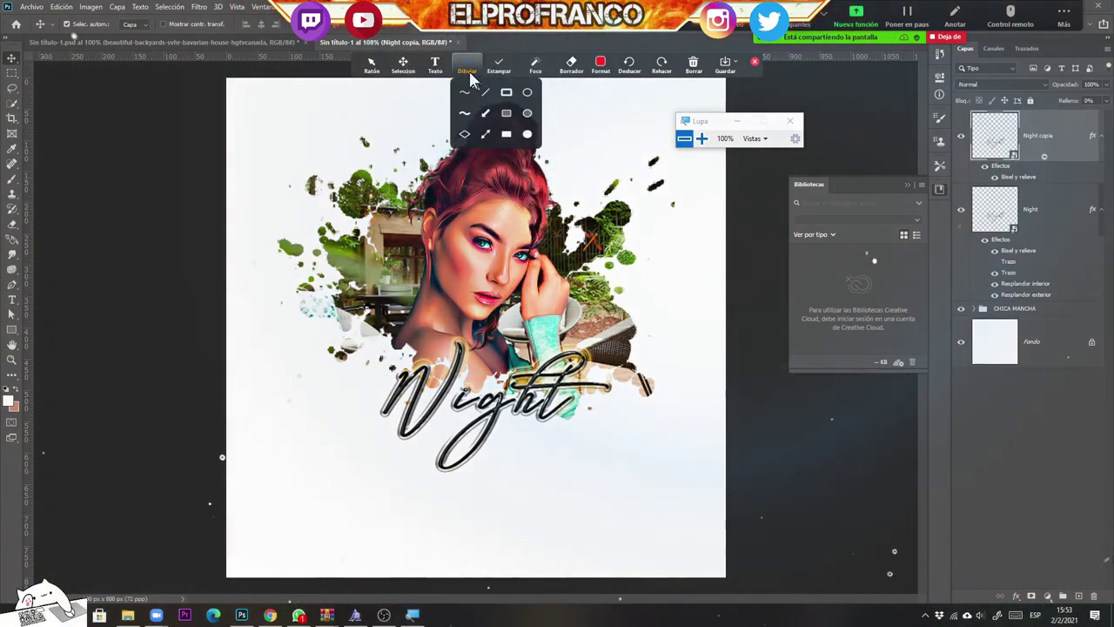
pyautogui.moveTo(779, 503); pyautogui.dragTo(1089, 111)
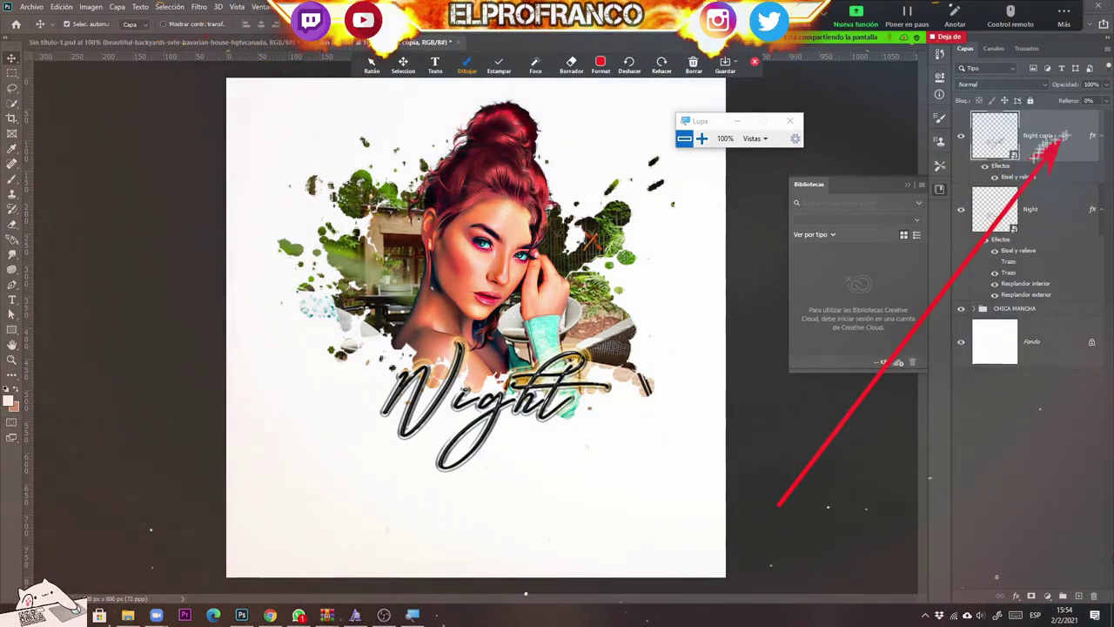
pyautogui.click(877, 131)
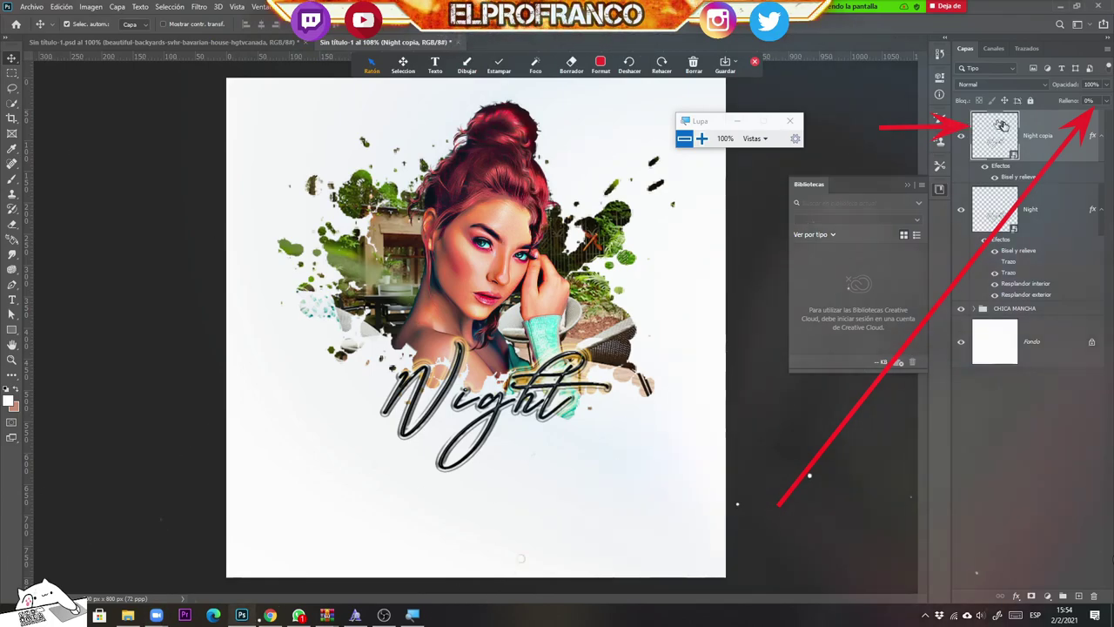
pyautogui.hotkey('ctrl', 'j')
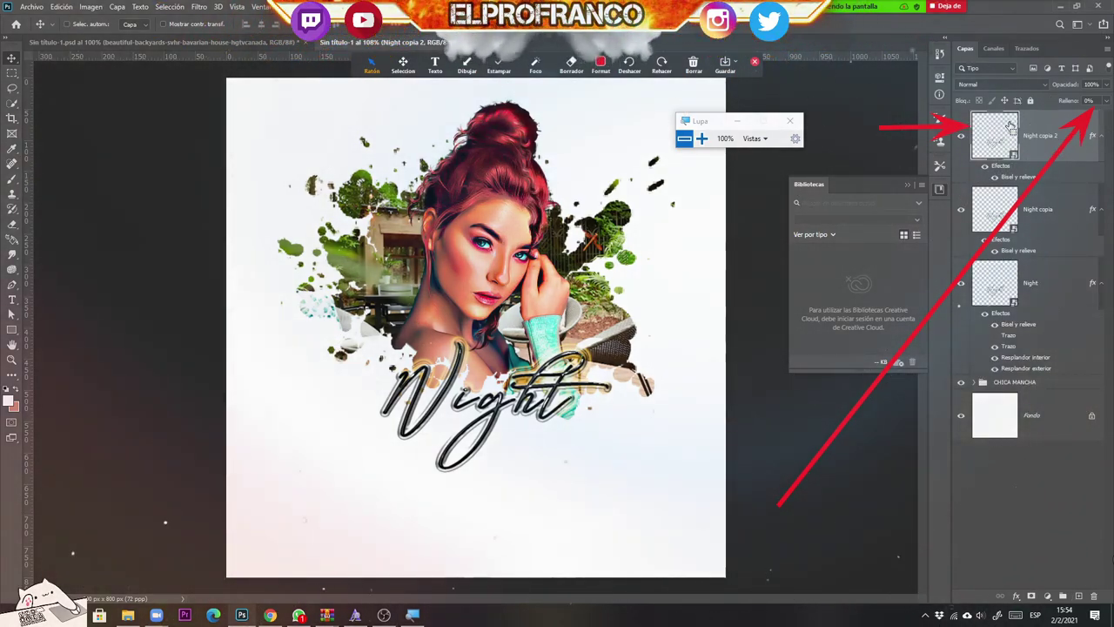
pyautogui.press('Delete')
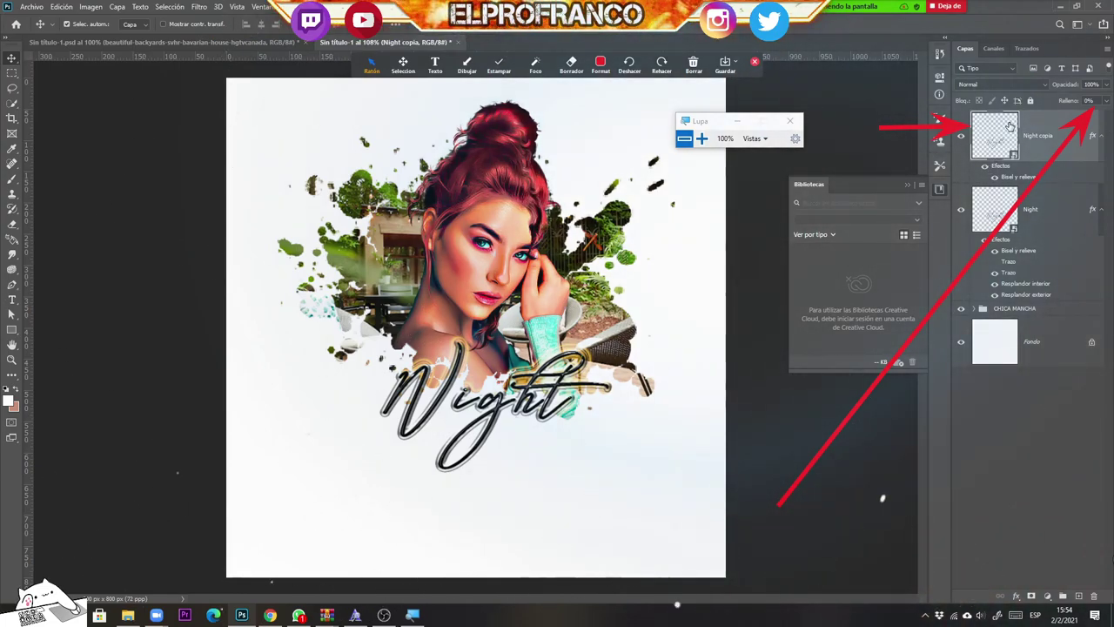
# Step: Group the Night and Night copia layers and name the group Título
pyautogui.click(694, 63)
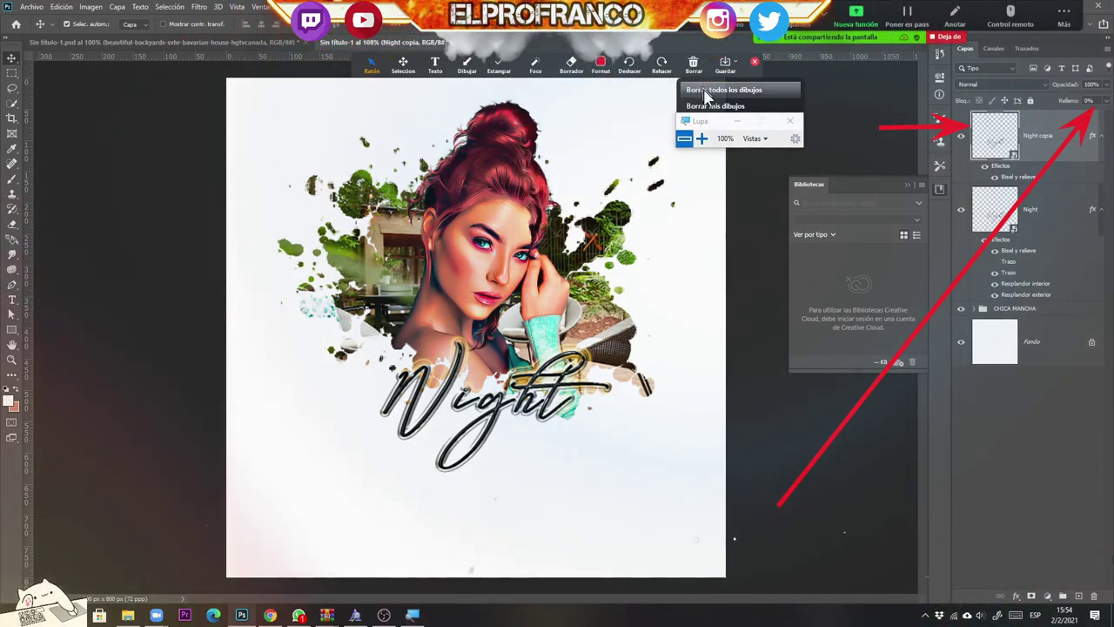
pyautogui.click(707, 90)
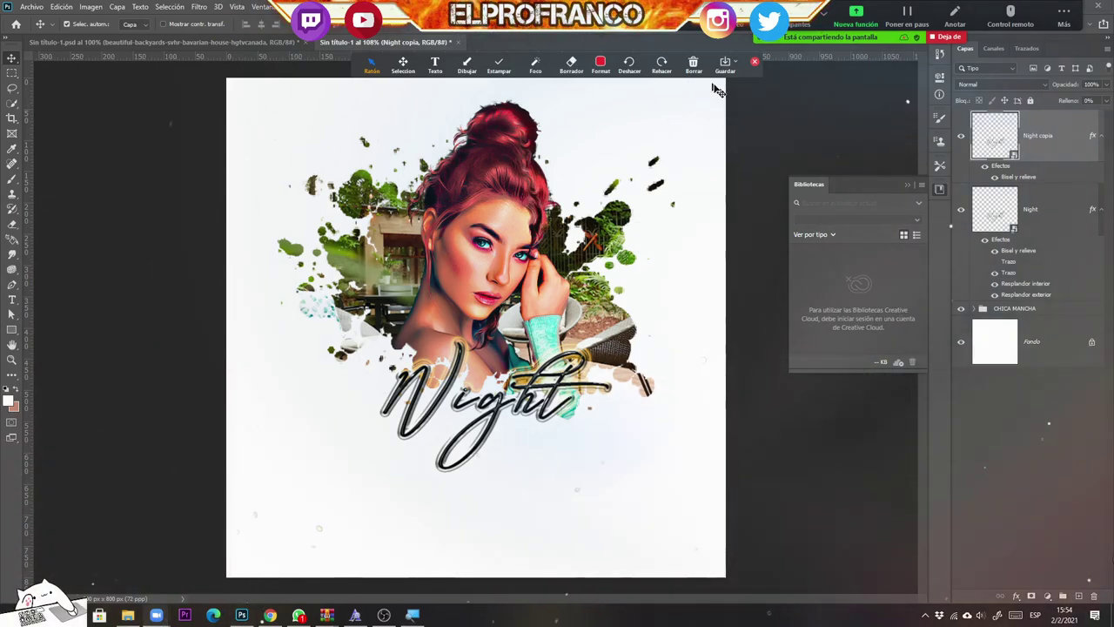
pyautogui.keyDown('shift'); pyautogui.click(1057, 214); pyautogui.keyUp('shift')
pyautogui.hotkey('ctrl', 'g')
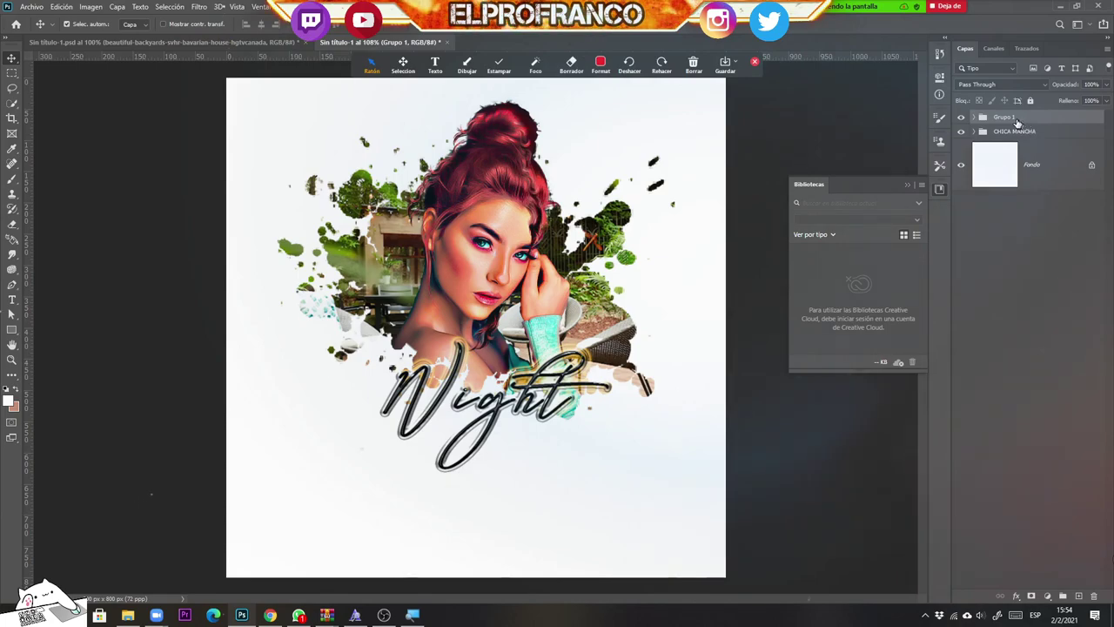
pyautogui.press('BackSpace')
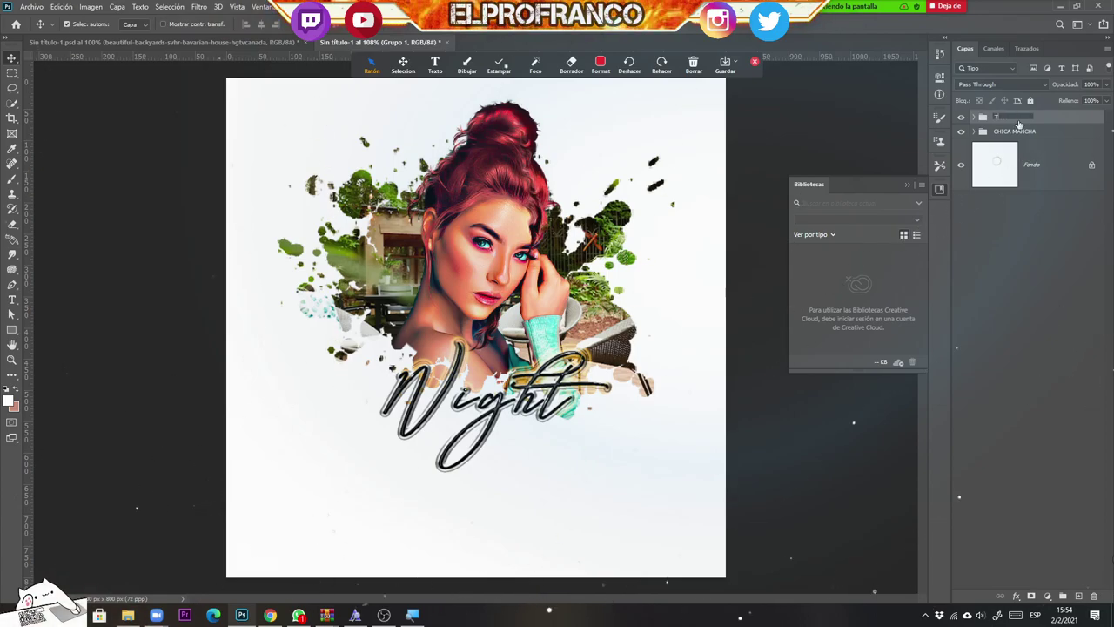
pyautogui.write('itulo')
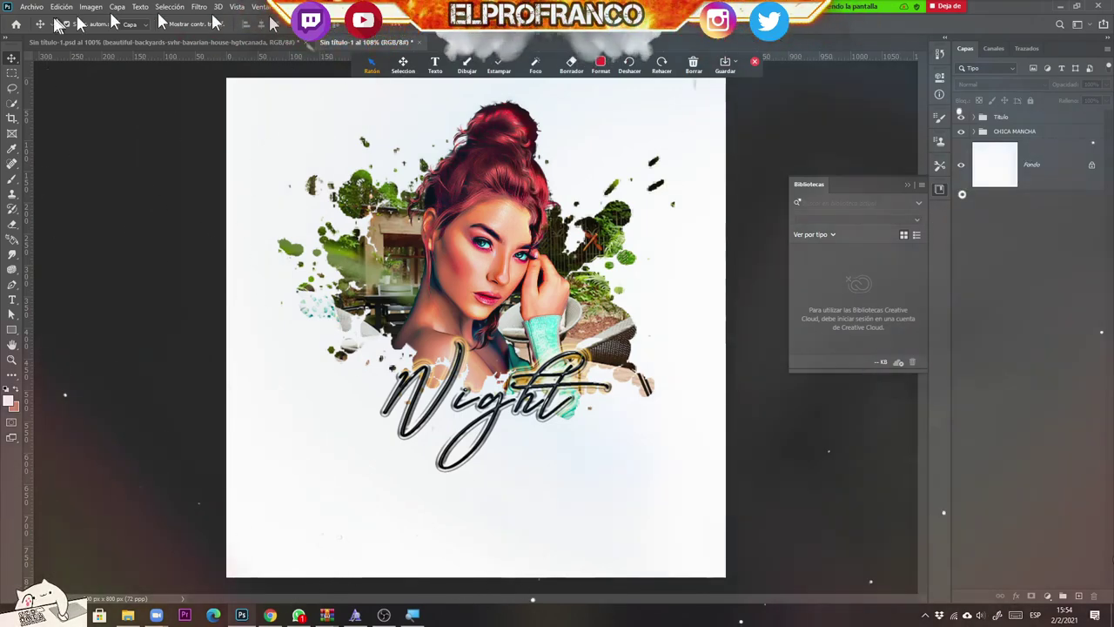
# Step: Place the pexels-life-of-pix-8892 stone texture and scale it across the canvas
pyautogui.click(32, 6)
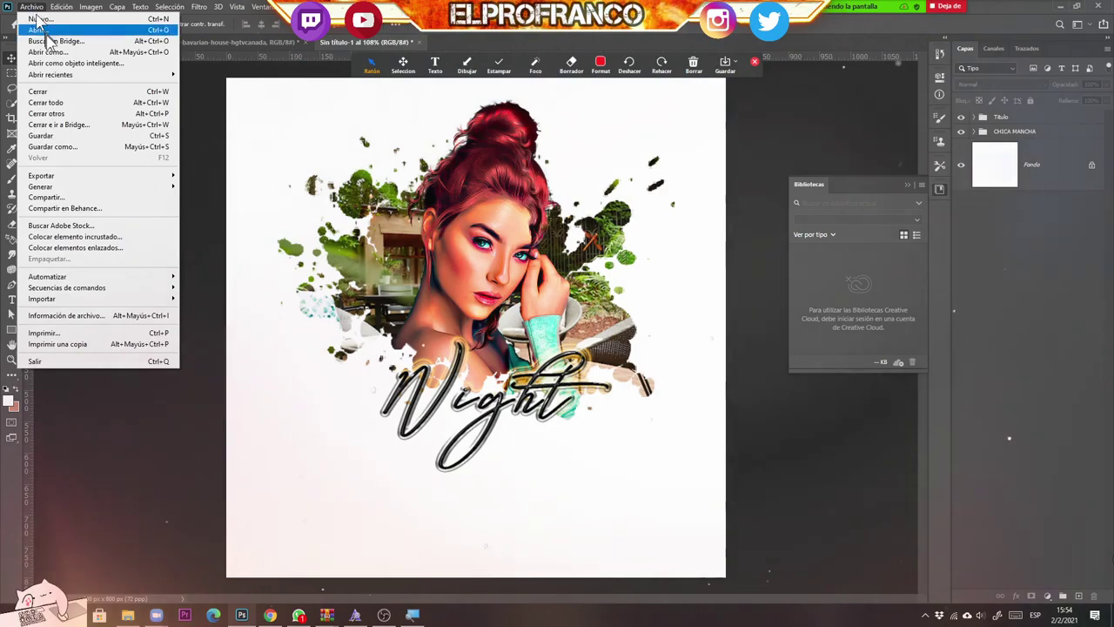
pyautogui.click(111, 236)
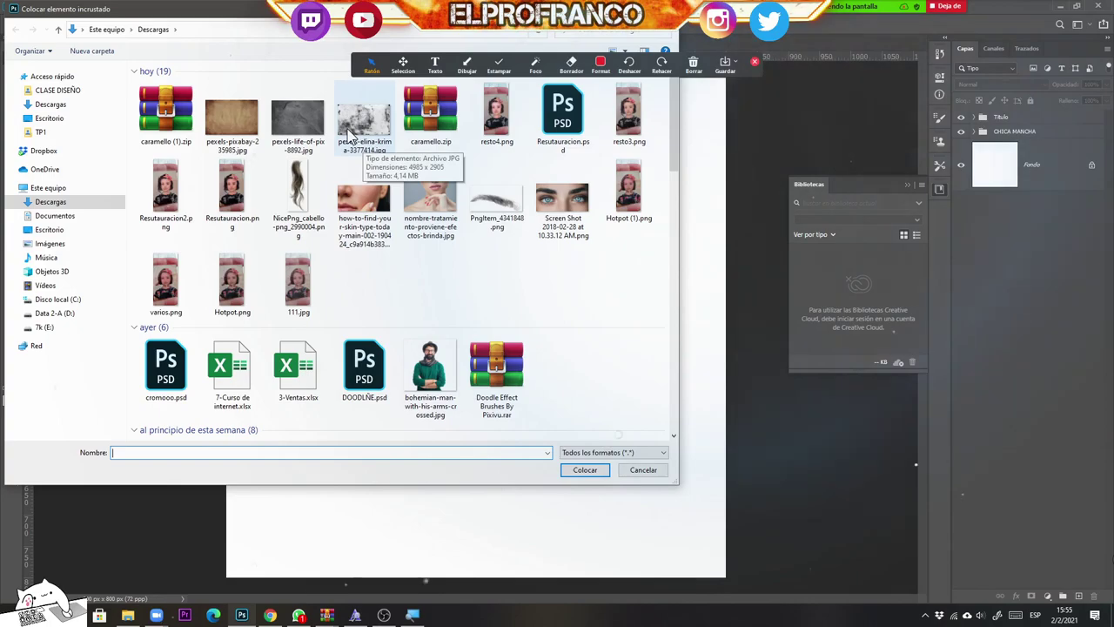
pyautogui.click(311, 129)
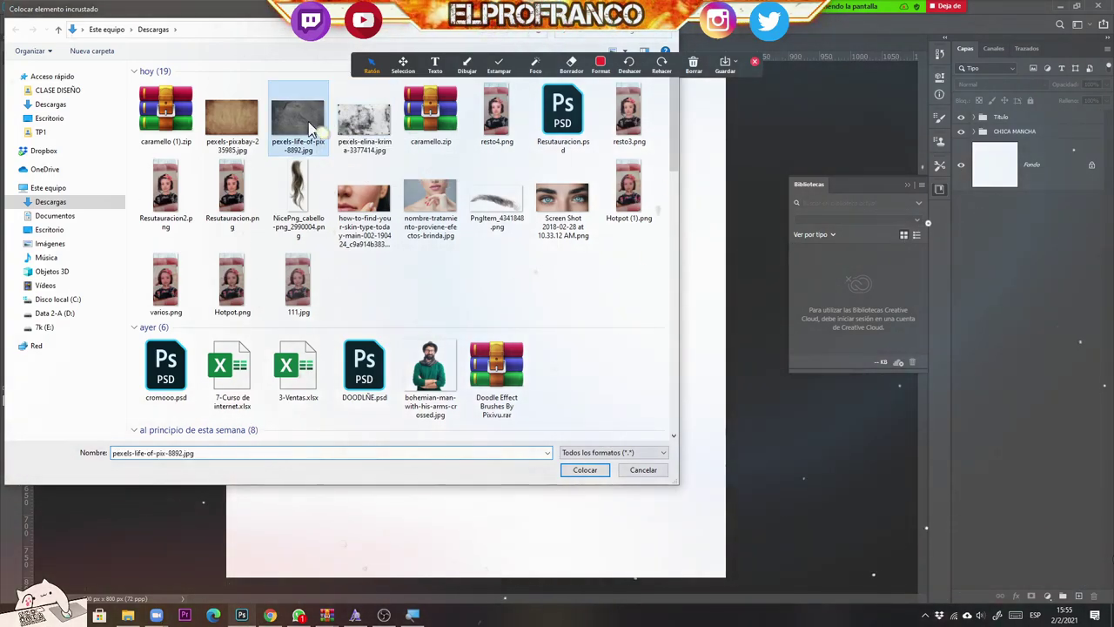
pyautogui.doubleClick(311, 129)
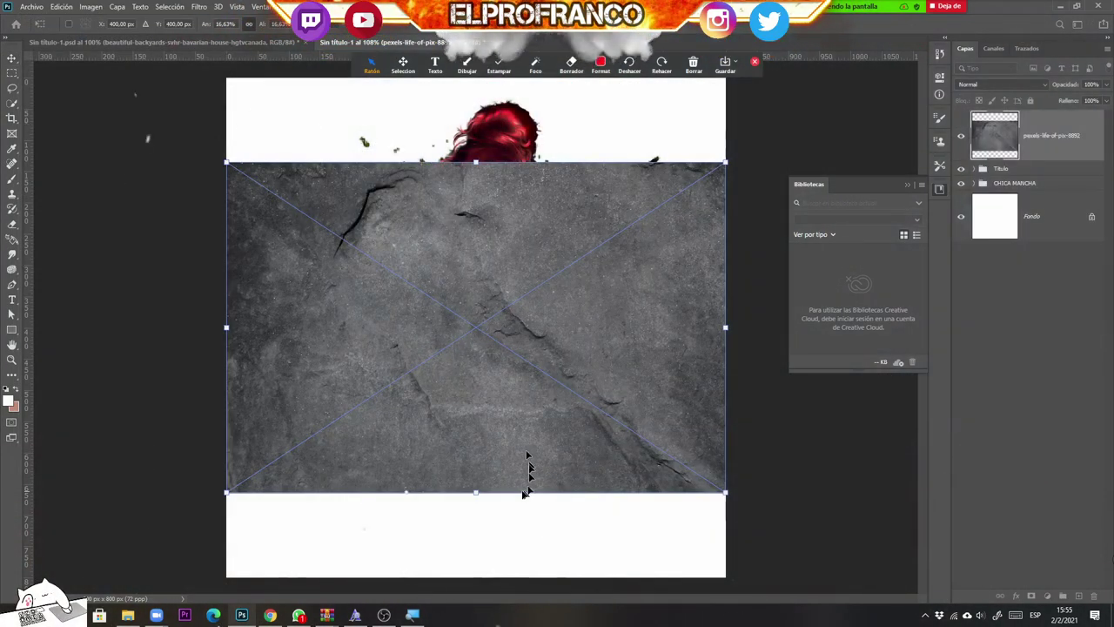
pyautogui.moveTo(478, 496)
pyautogui.mouseDown()
pyautogui.moveTo(478, 589)
pyautogui.moveTo(493, 470)
pyautogui.moveTo(455, 550)
pyautogui.mouseUp()
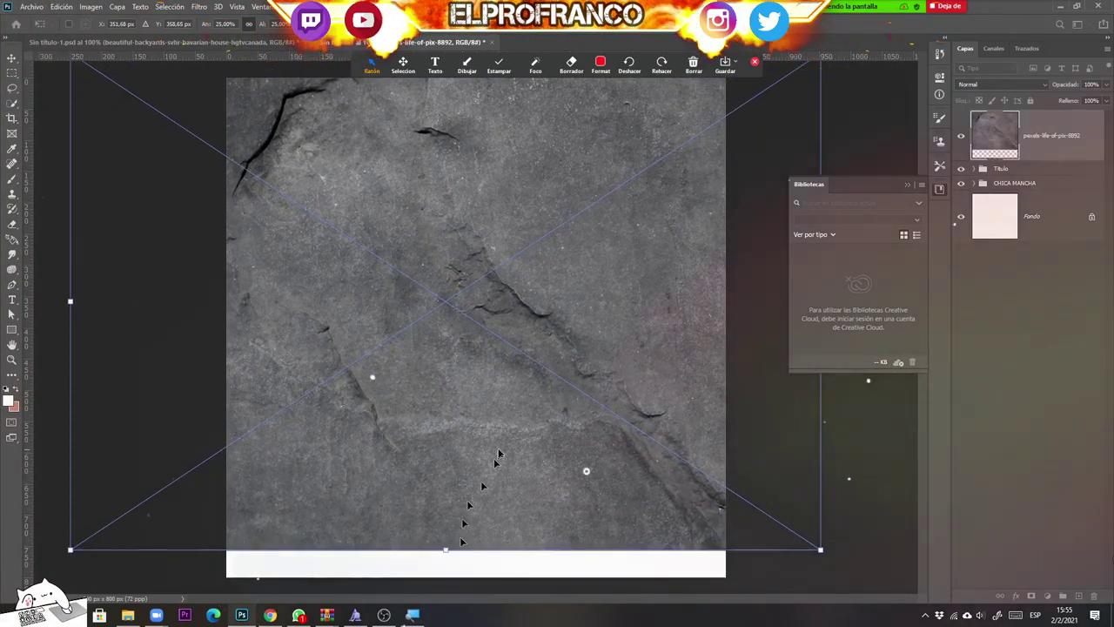
pyautogui.moveTo(500, 448); pyautogui.dragTo(509, 474)
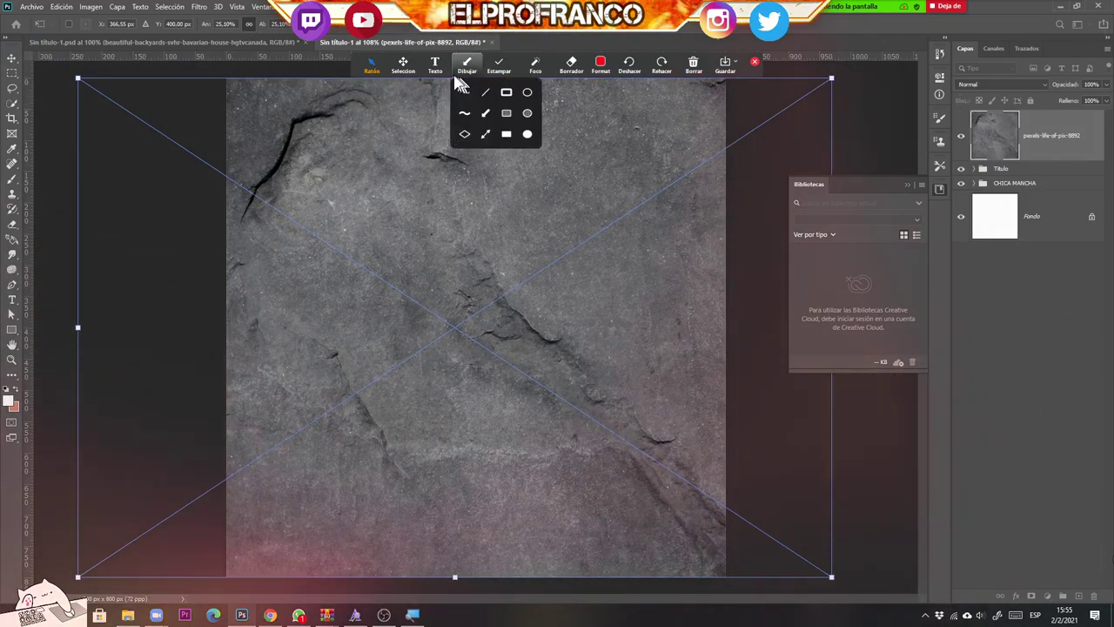
pyautogui.press('Return')
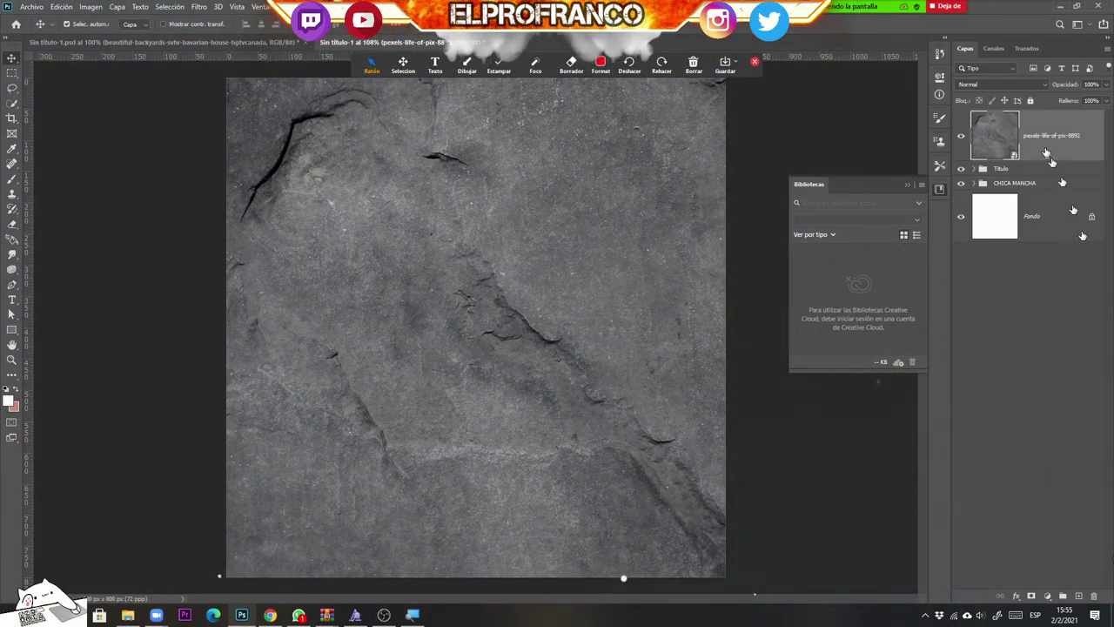
# Step: Move the stone texture below the artwork groups and blend it as Luz fuerte
pyautogui.moveTo(1041, 193); pyautogui.dragTo(1045, 195)
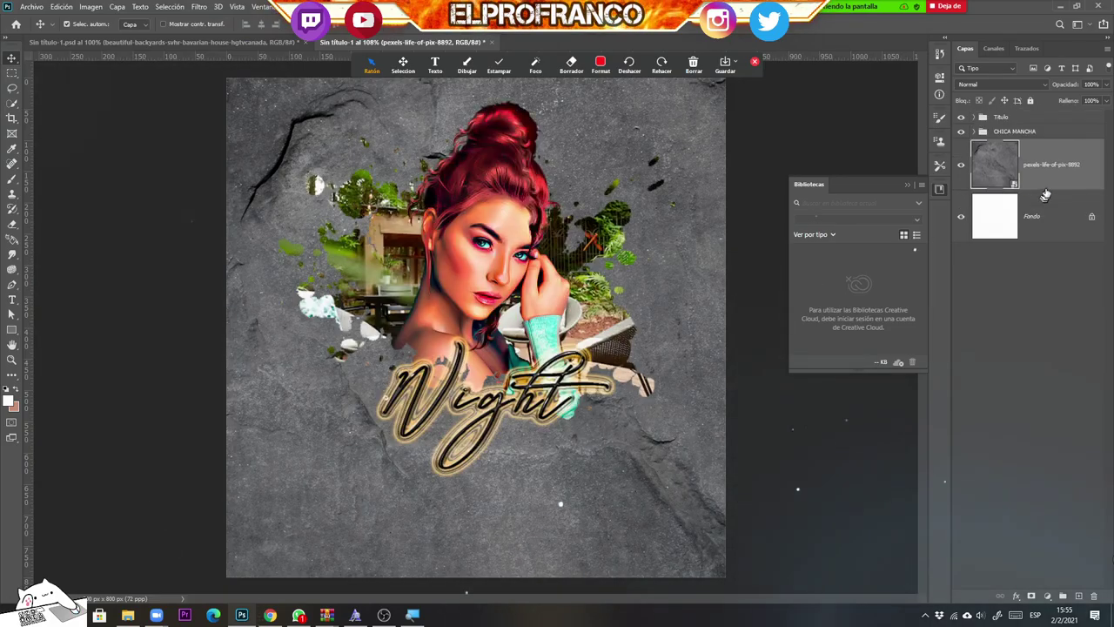
pyautogui.click(1036, 84)
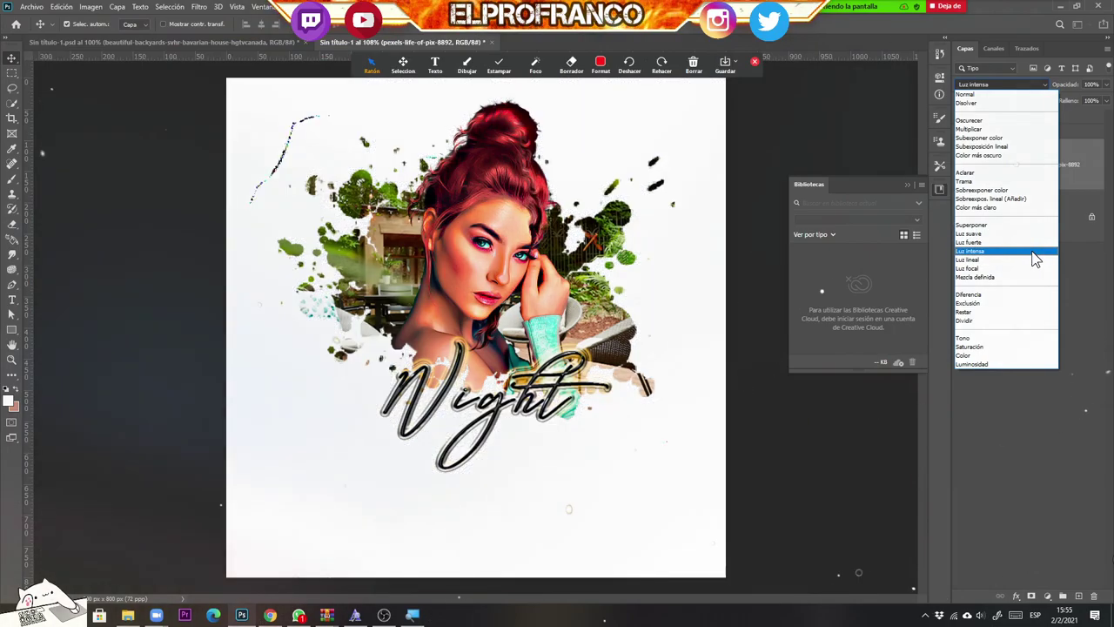
pyautogui.click(1029, 242)
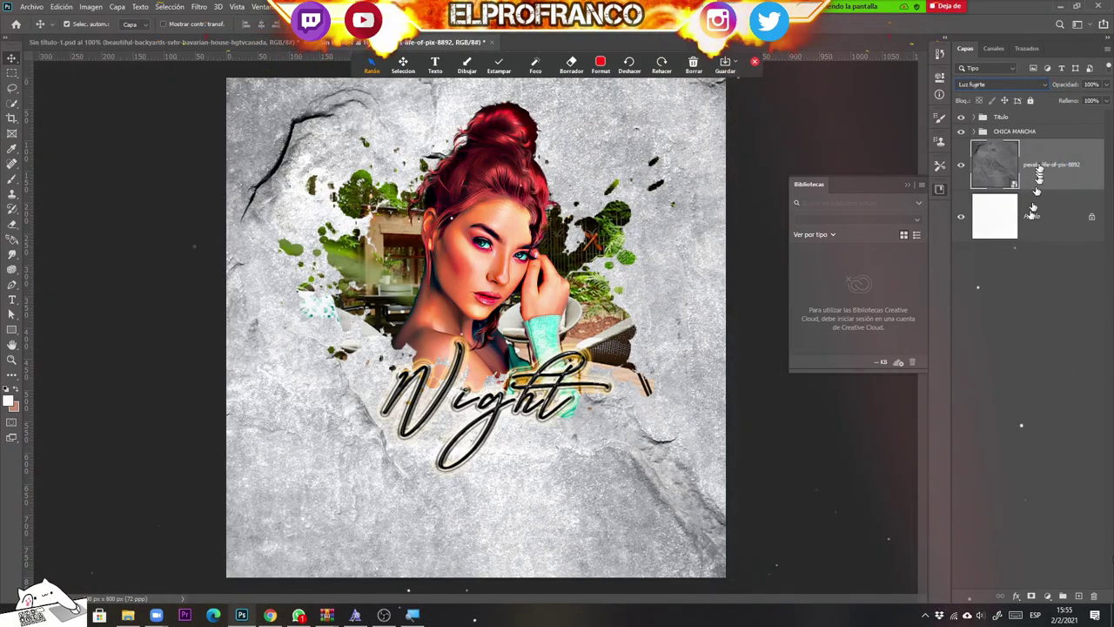
pyautogui.click(32, 7)
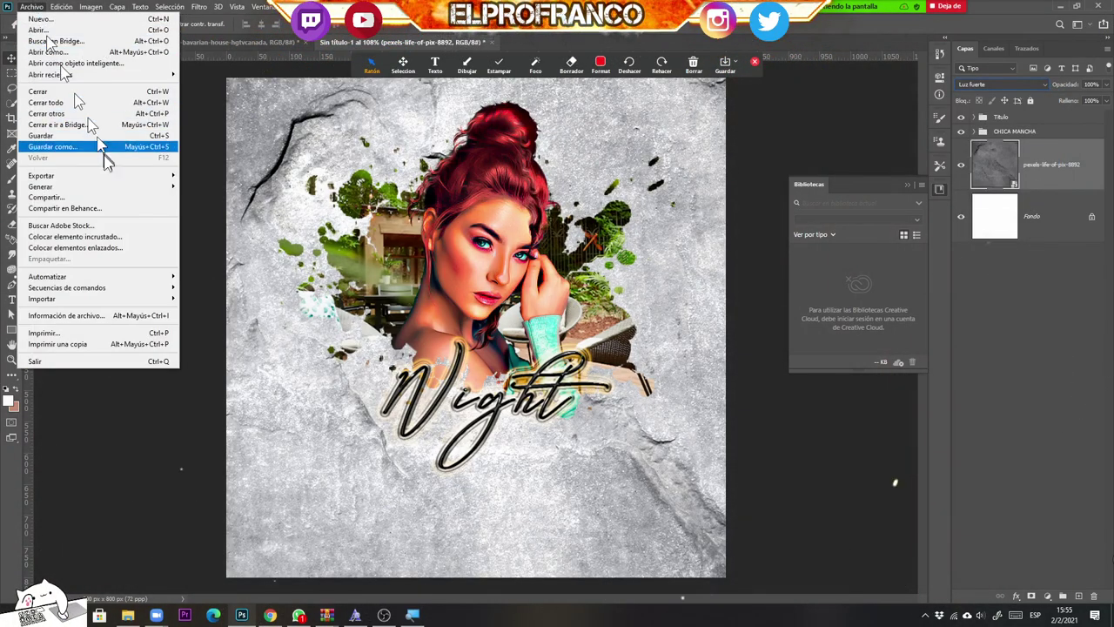
# Step: Place the pexels-elina-krima texture over the whole canvas, blended as Subexponer color
pyautogui.click(128, 237)
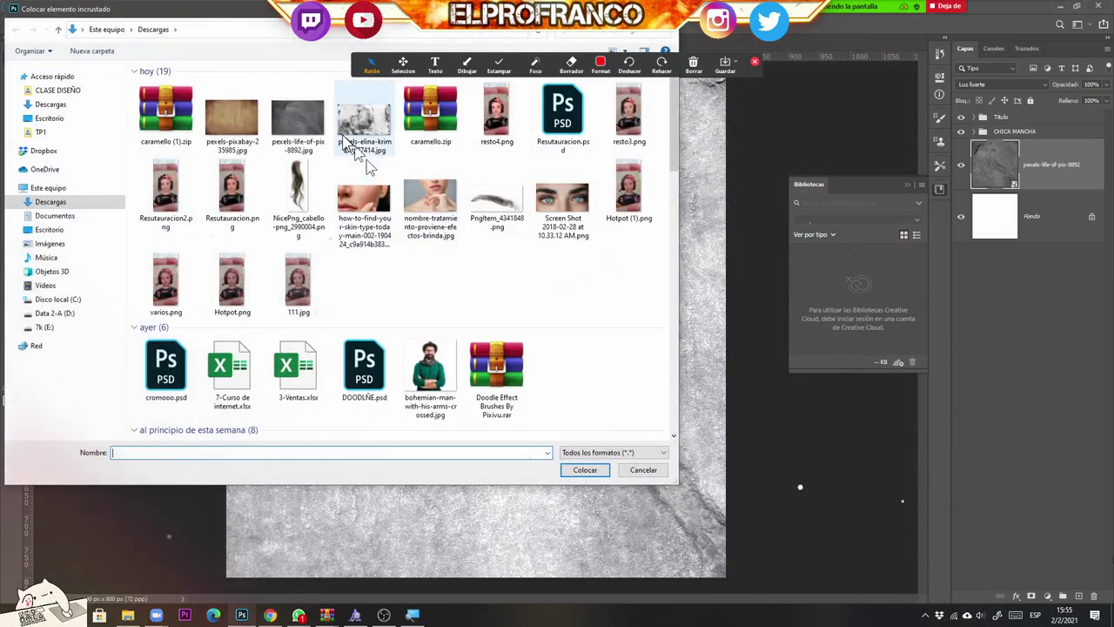
pyautogui.doubleClick(347, 141)
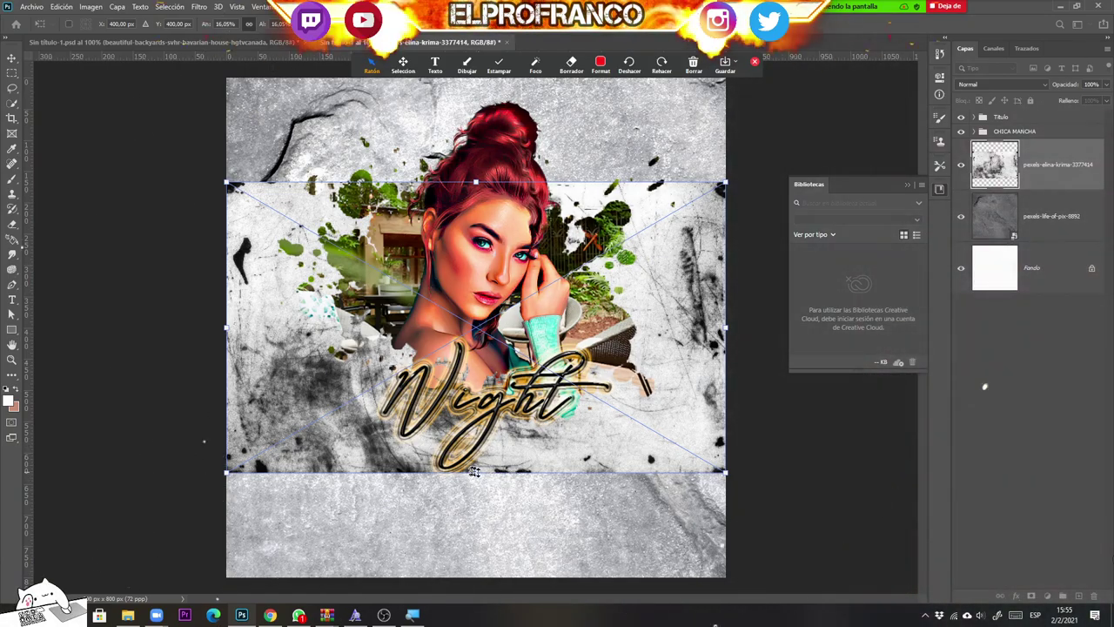
pyautogui.moveTo(476, 472); pyautogui.dragTo(503, 387)
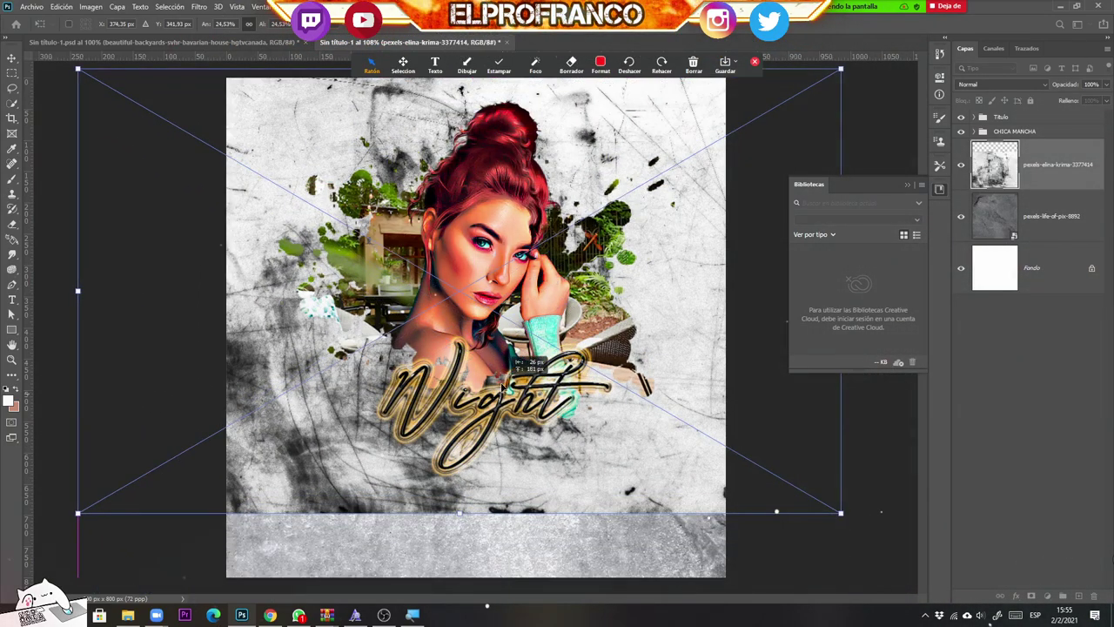
pyautogui.press('Return')
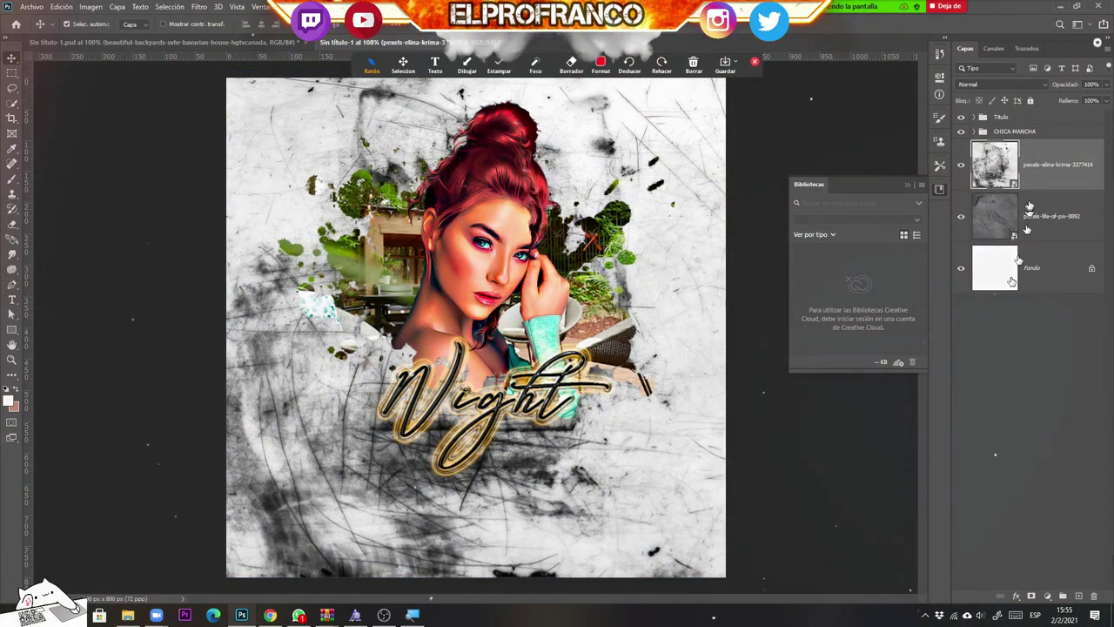
pyautogui.click(1042, 85)
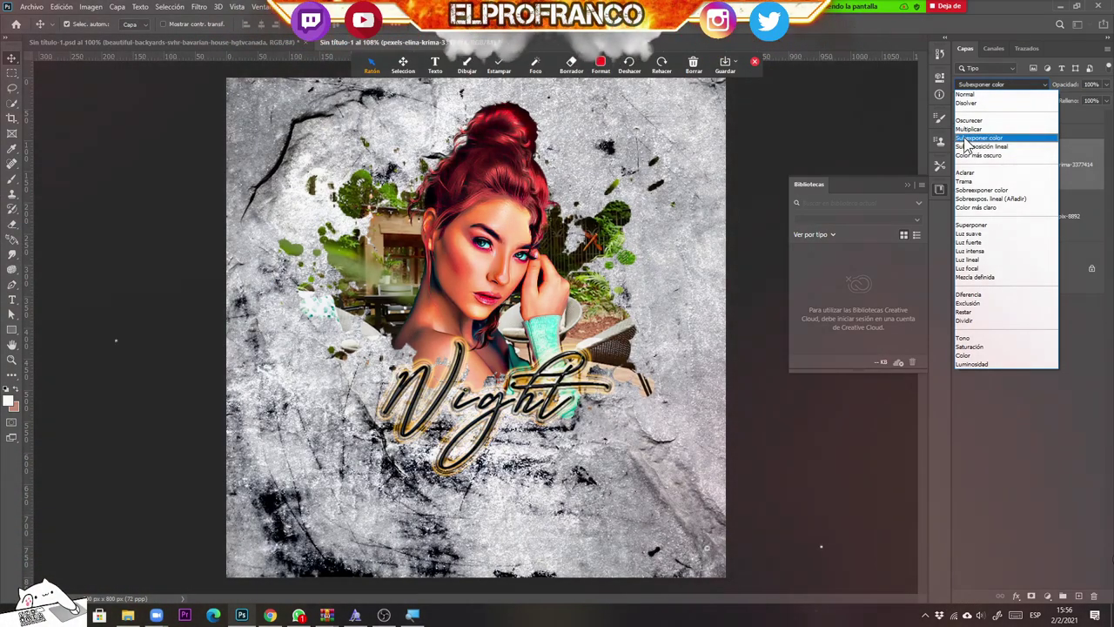
pyautogui.click(966, 139)
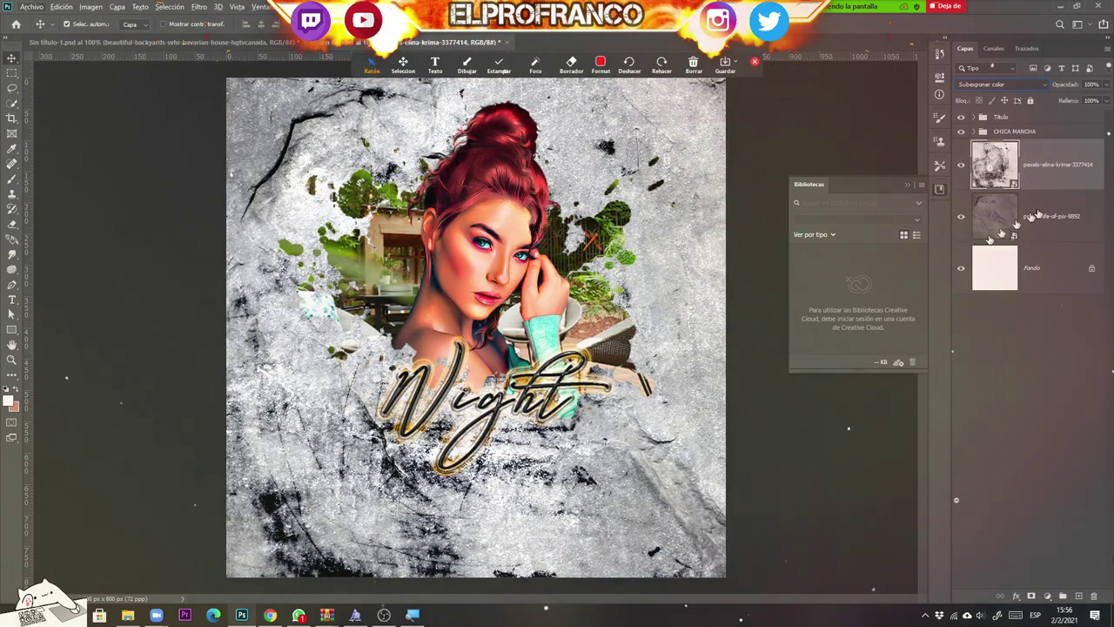
# Step: Toggle the grunge texture's visibility to compare the flyer with and without it
pyautogui.click(1038, 215)
pyautogui.click(961, 164)
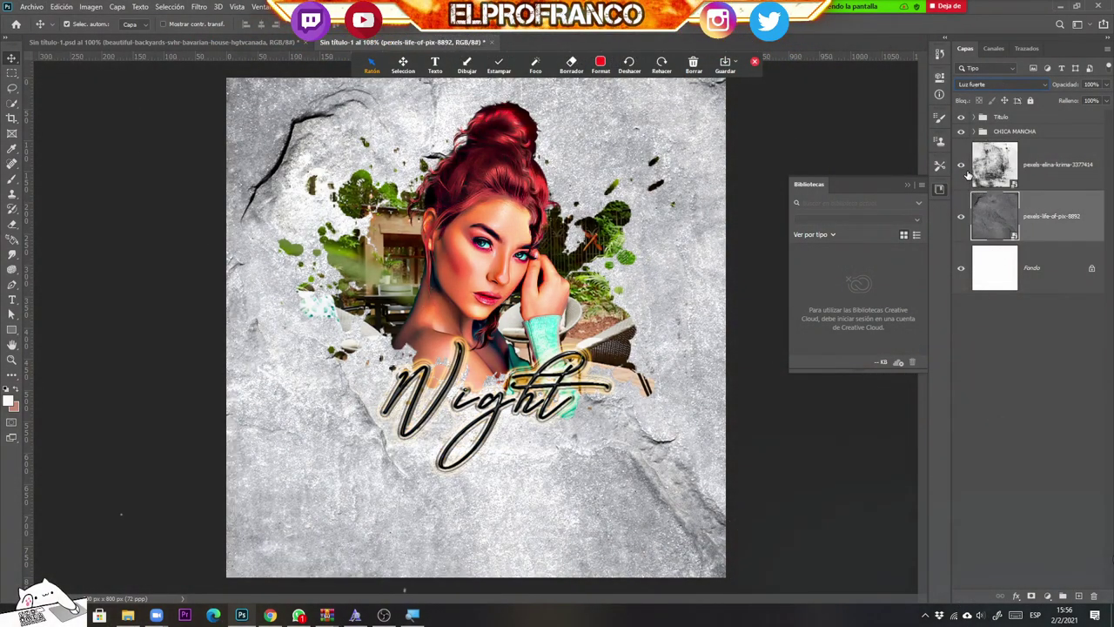
pyautogui.click(964, 168)
pyautogui.click(965, 168)
pyautogui.click(964, 168)
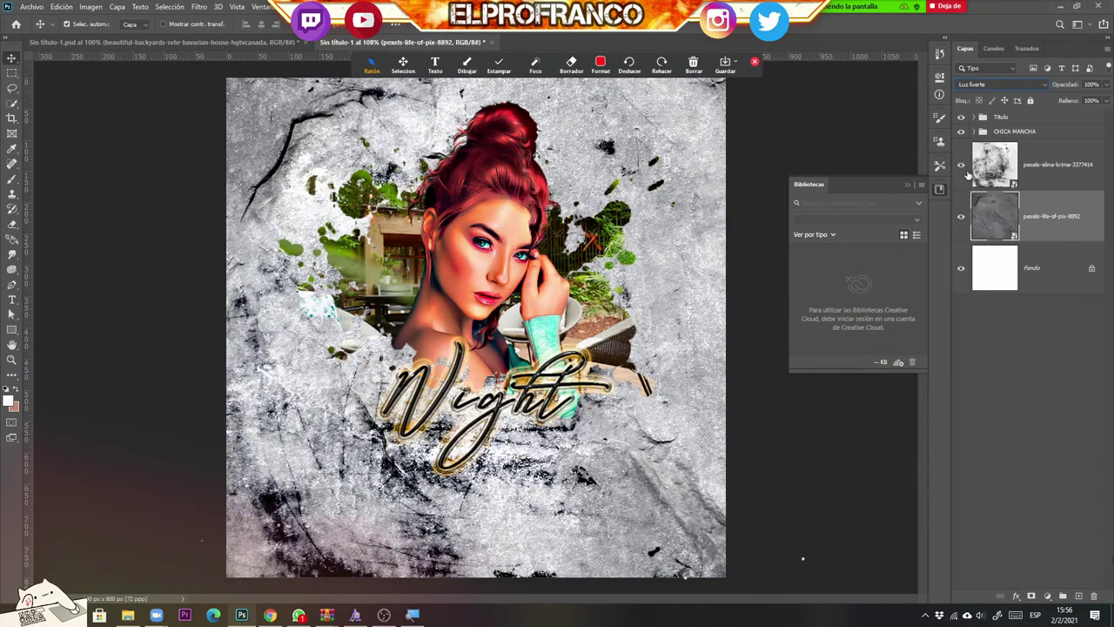
pyautogui.click(1008, 170)
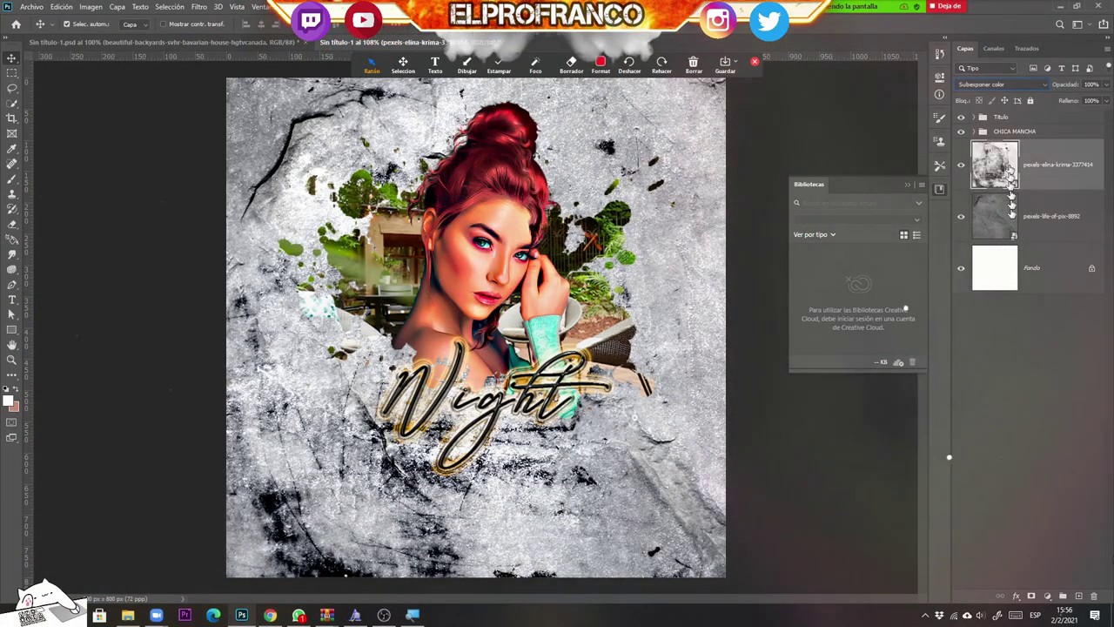
pyautogui.click(1009, 216)
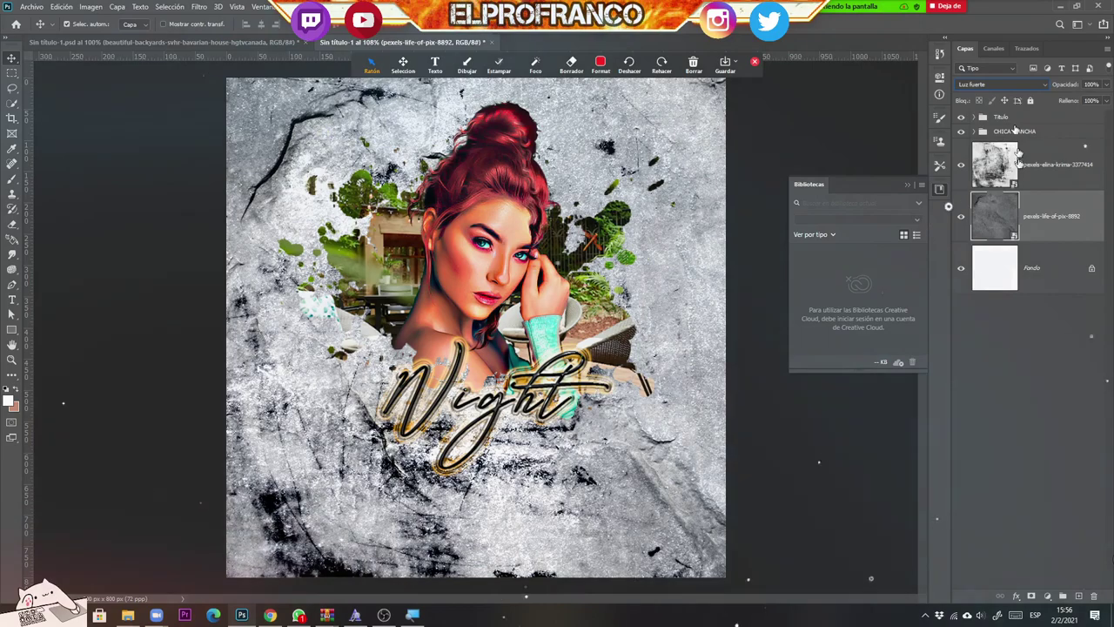
pyautogui.click(1005, 163)
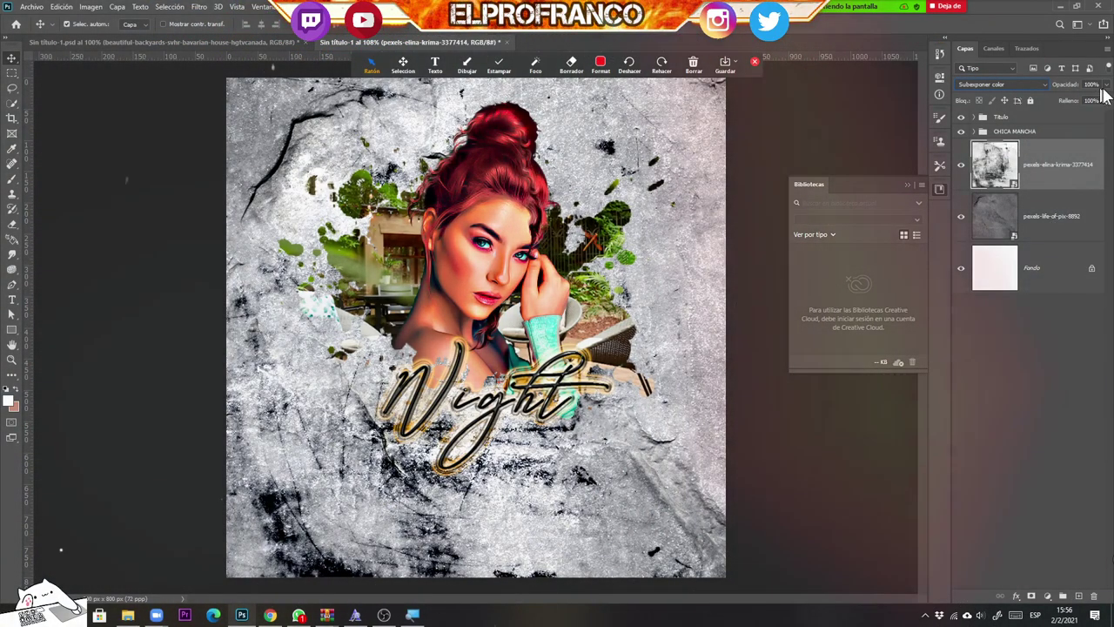
# Step: Set the grunge texture layer's opacity to 77%
pyautogui.click(1105, 85)
pyautogui.moveTo(1098, 99); pyautogui.dragTo(1093, 103)
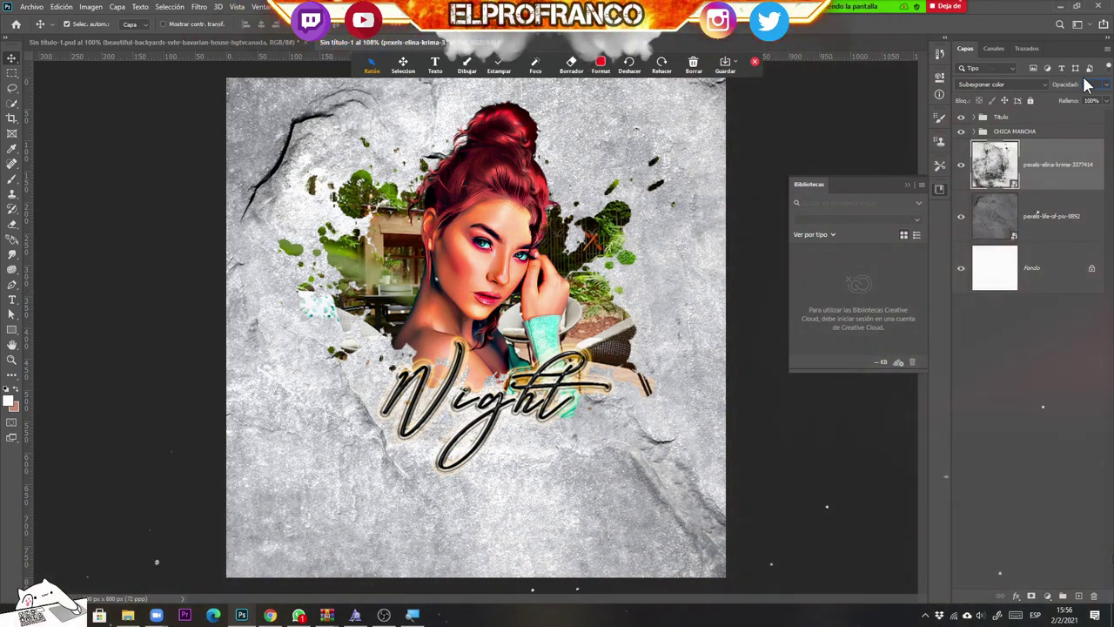
pyautogui.write('1000')
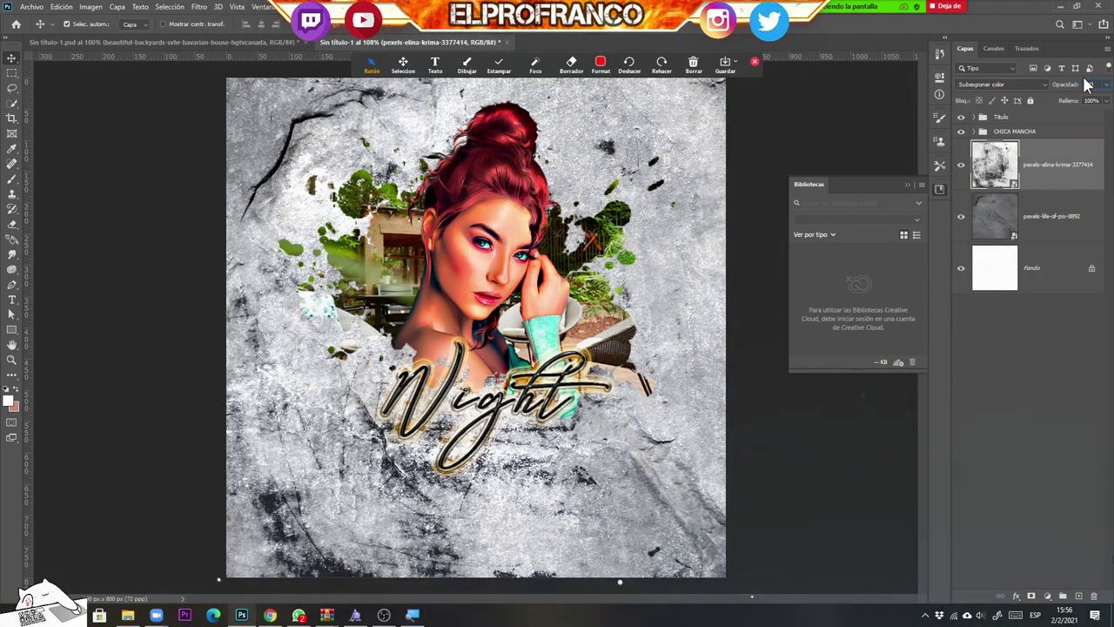
pyautogui.press('Return')
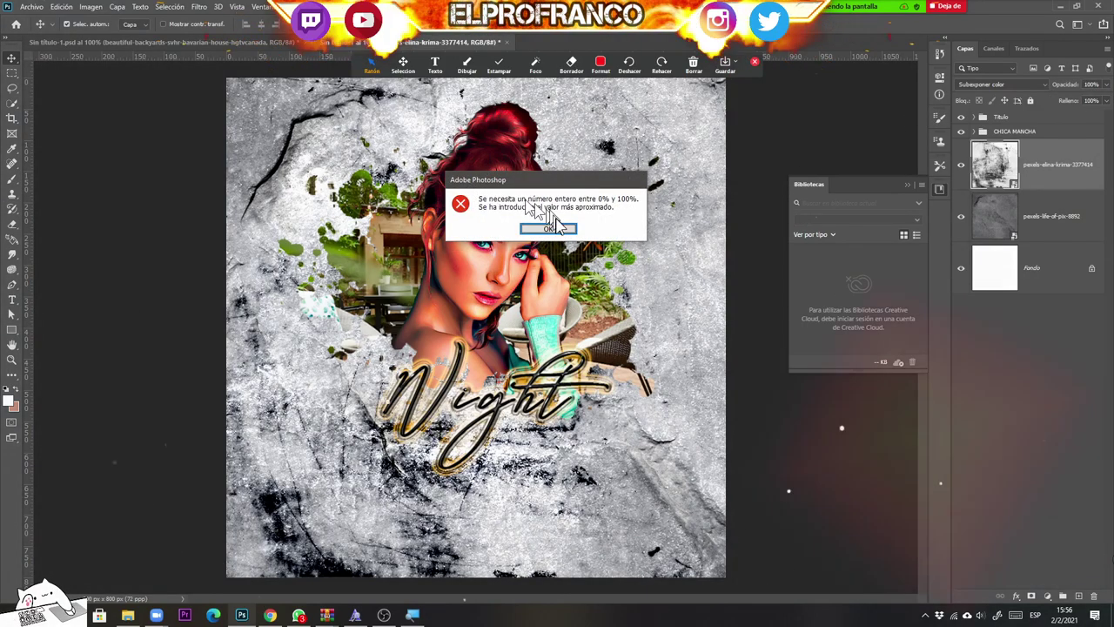
pyautogui.click(548, 229)
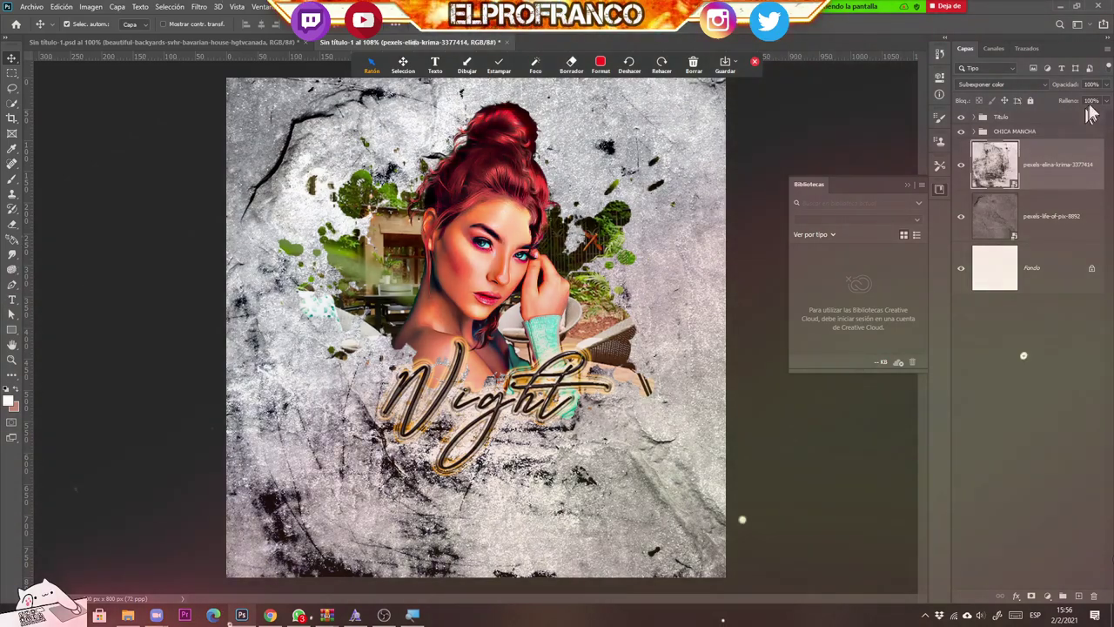
pyautogui.press('7')
pyautogui.press('7')
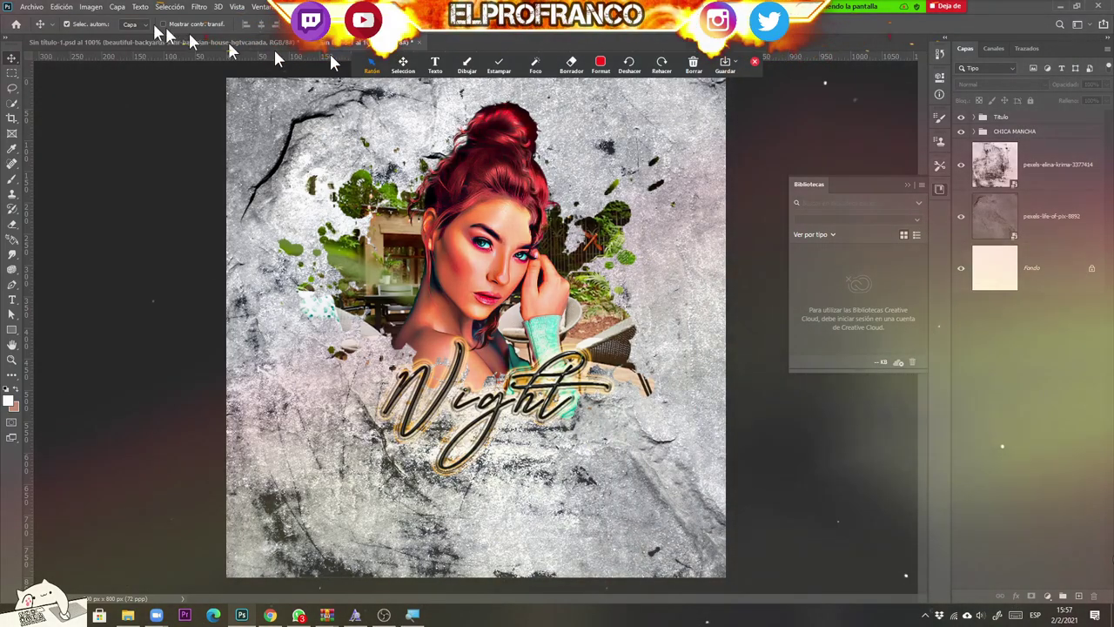
# Step: Place MANCHA 2 from CLASE DISEÑO beneath CHICA MANCHA, blended as Superponer
pyautogui.click(31, 6)
pyautogui.click(91, 236)
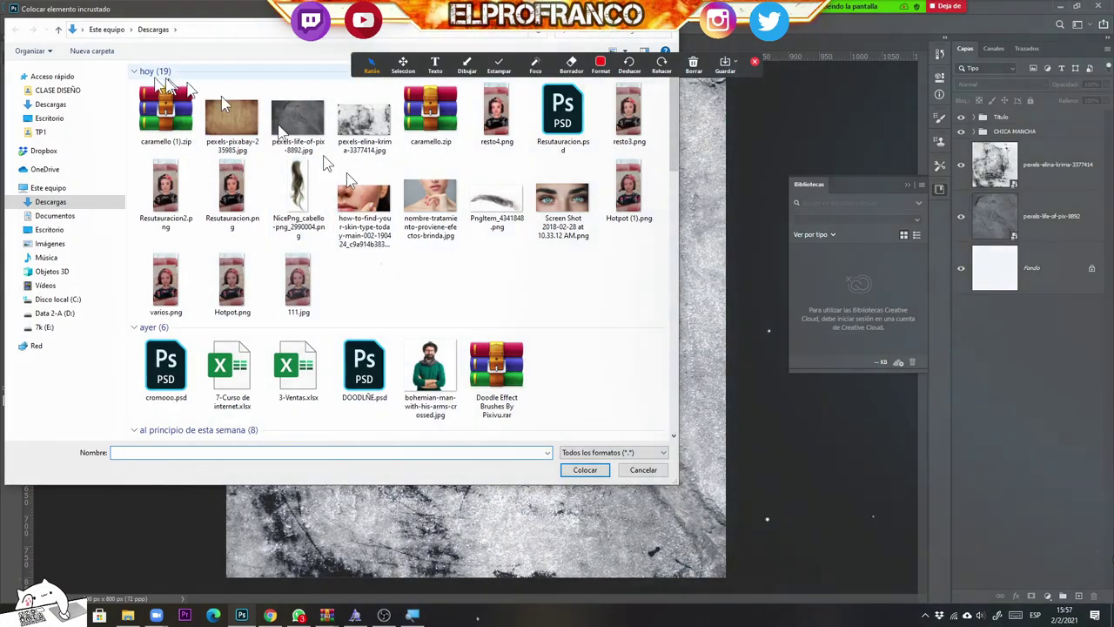
pyautogui.click(57, 90)
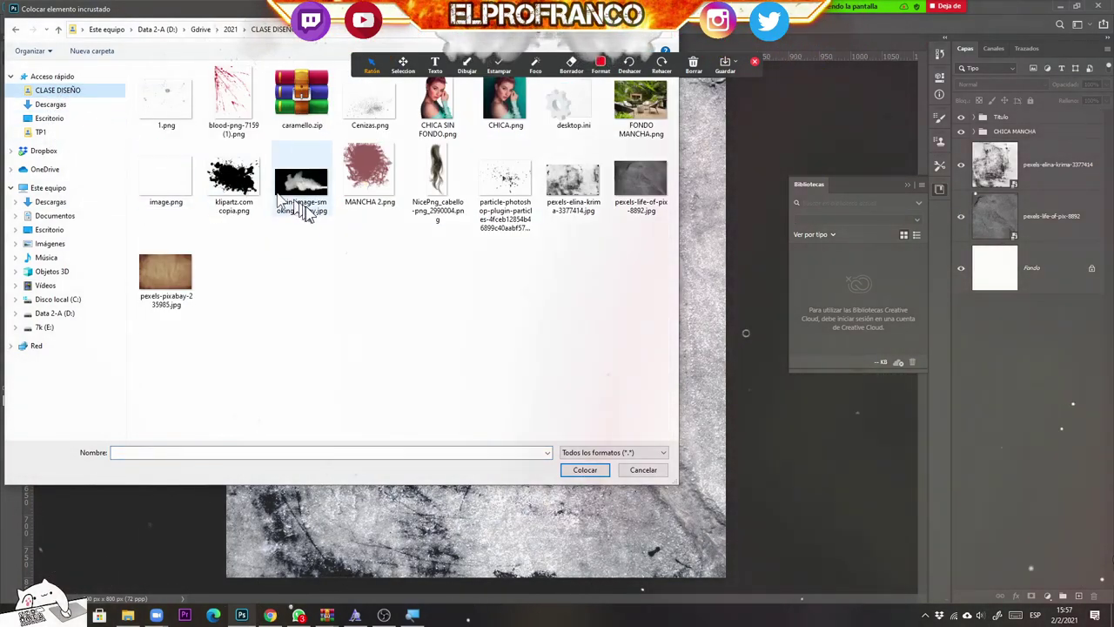
pyautogui.doubleClick(369, 179)
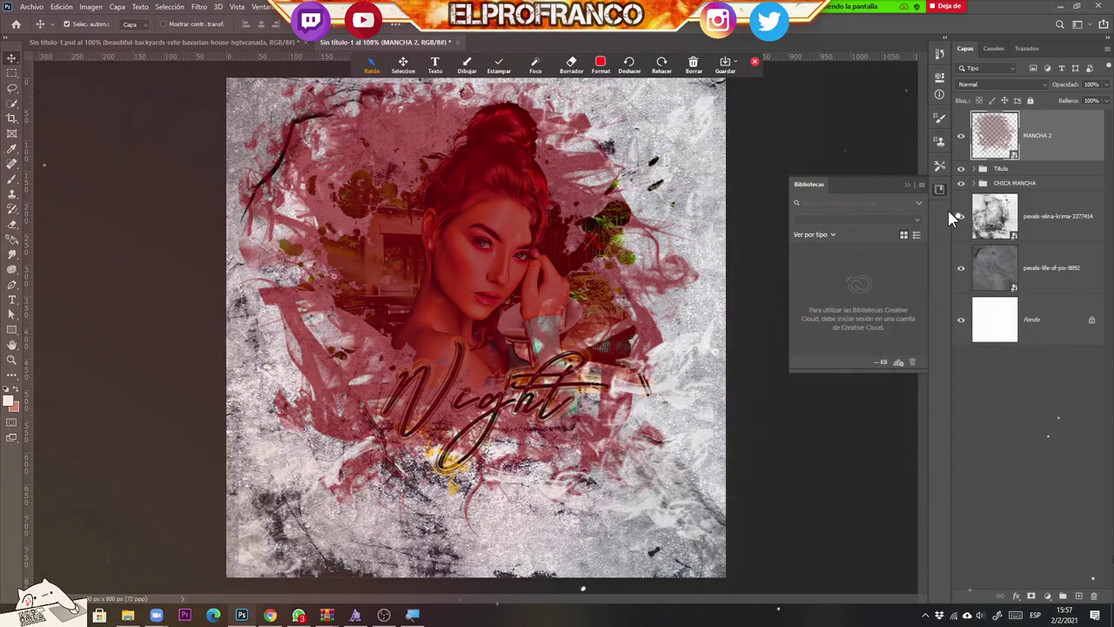
pyautogui.press('Return')
pyautogui.moveTo(1044, 150); pyautogui.dragTo(1056, 202)
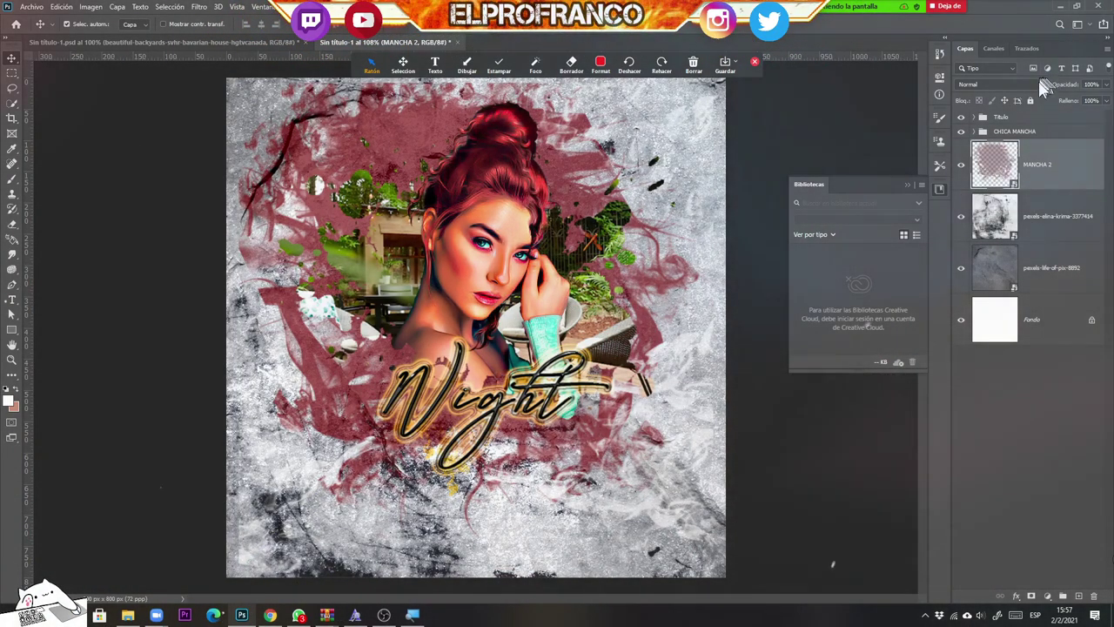
pyautogui.click(1031, 84)
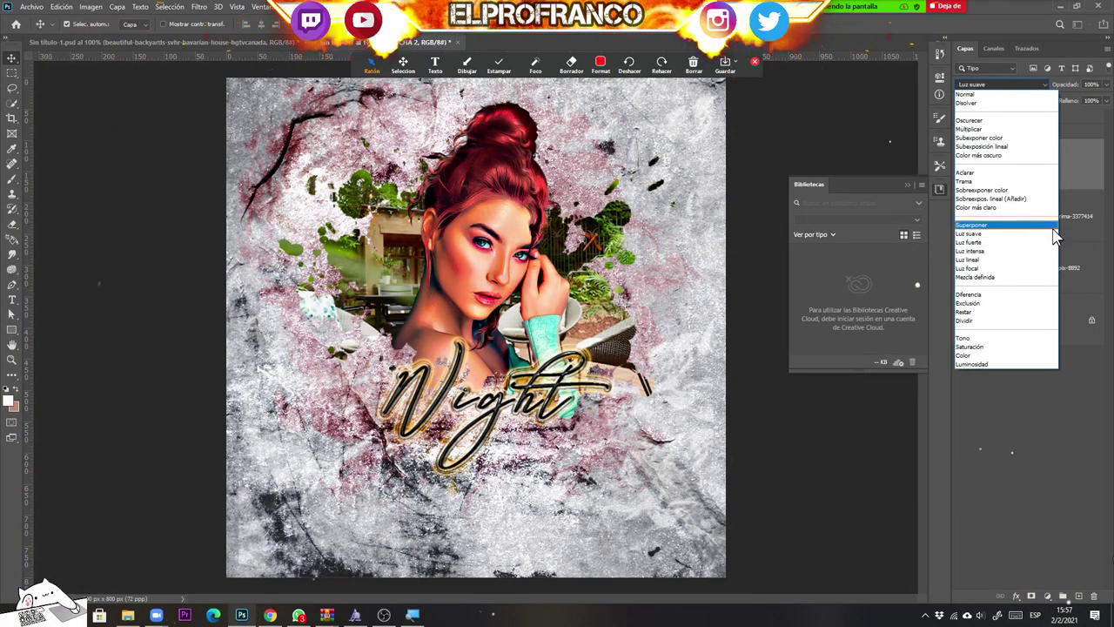
pyautogui.click(1052, 226)
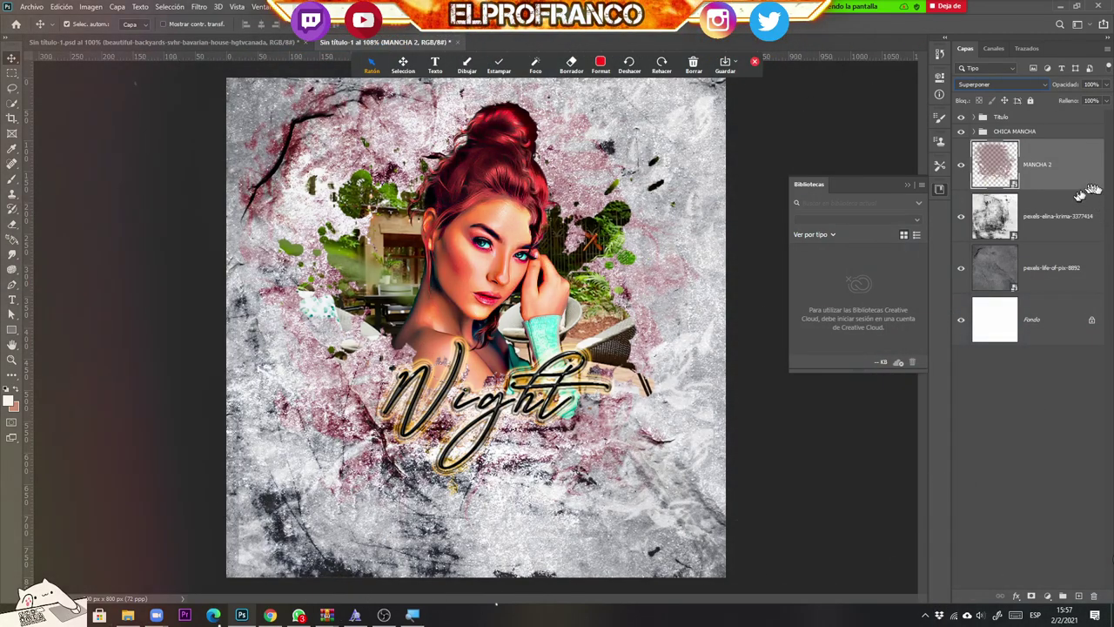
# Step: Draw an unfilled orange rectangle frame over the flyer with a 17.25 px stroke
pyautogui.press('u')
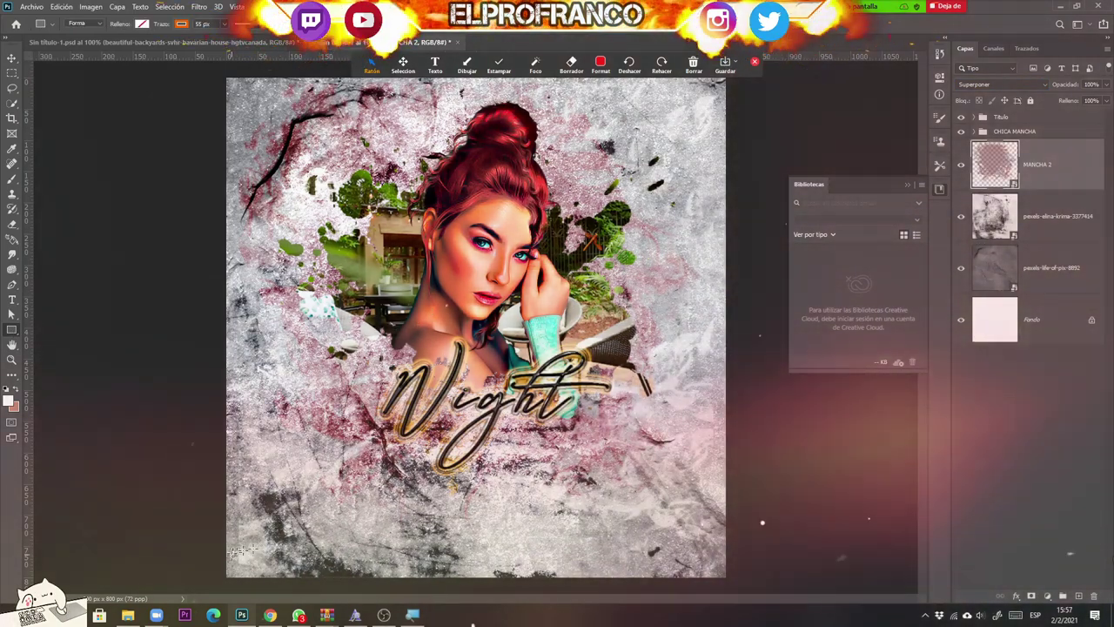
pyautogui.moveTo(240, 562)
pyautogui.mouseDown()
pyautogui.moveTo(599, 111)
pyautogui.moveTo(711, 82)
pyautogui.mouseUp()
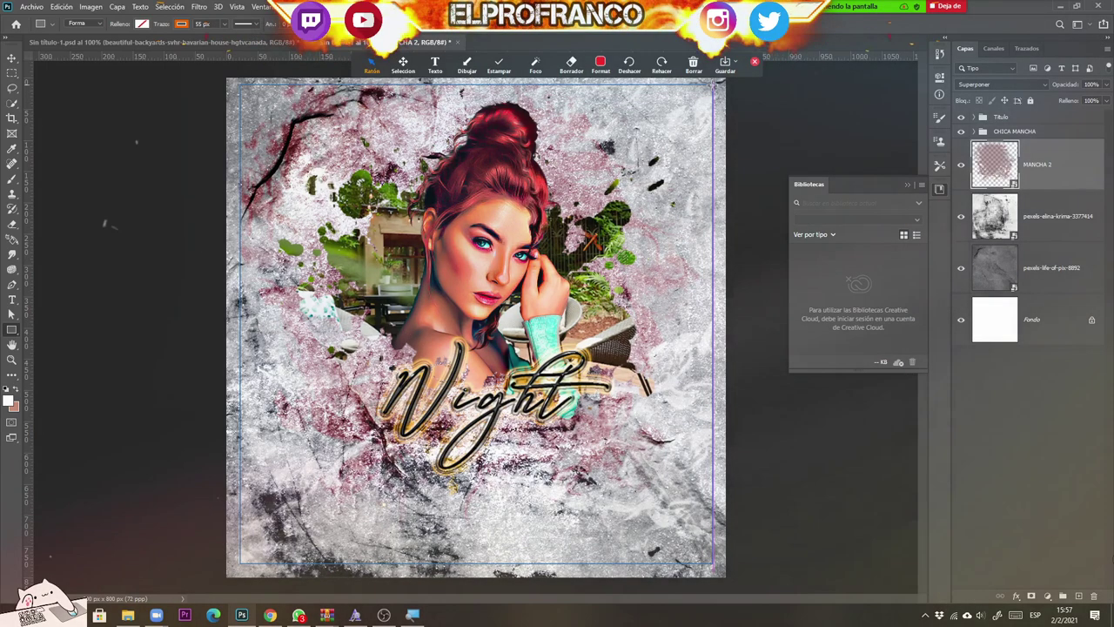
pyautogui.moveTo(711, 84); pyautogui.dragTo(712, 90)
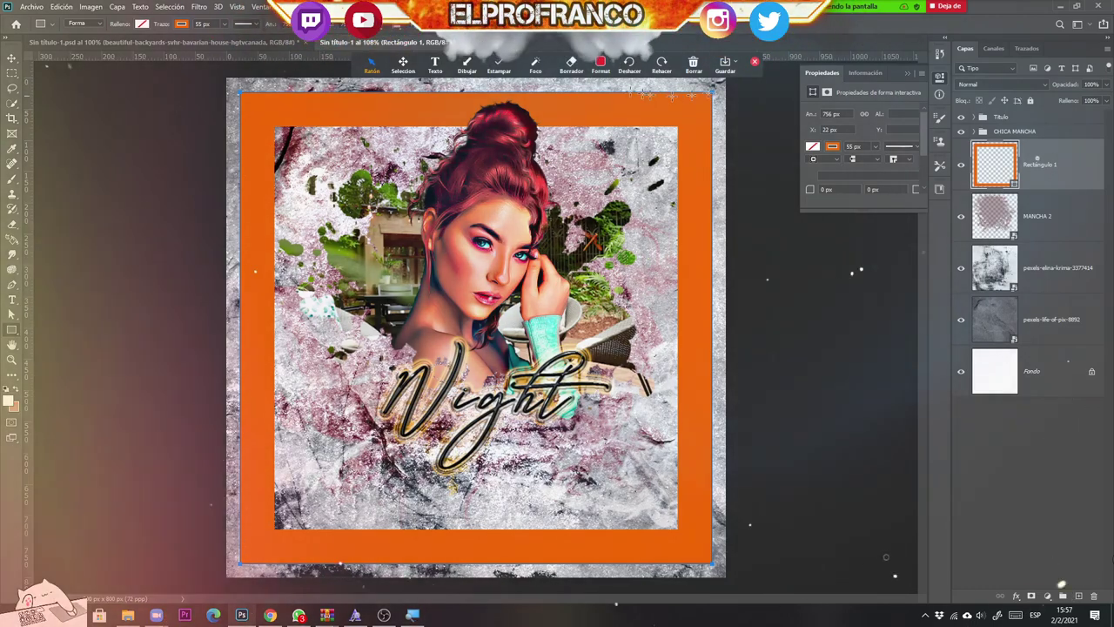
pyautogui.moveTo(218, 24); pyautogui.dragTo(214, 35)
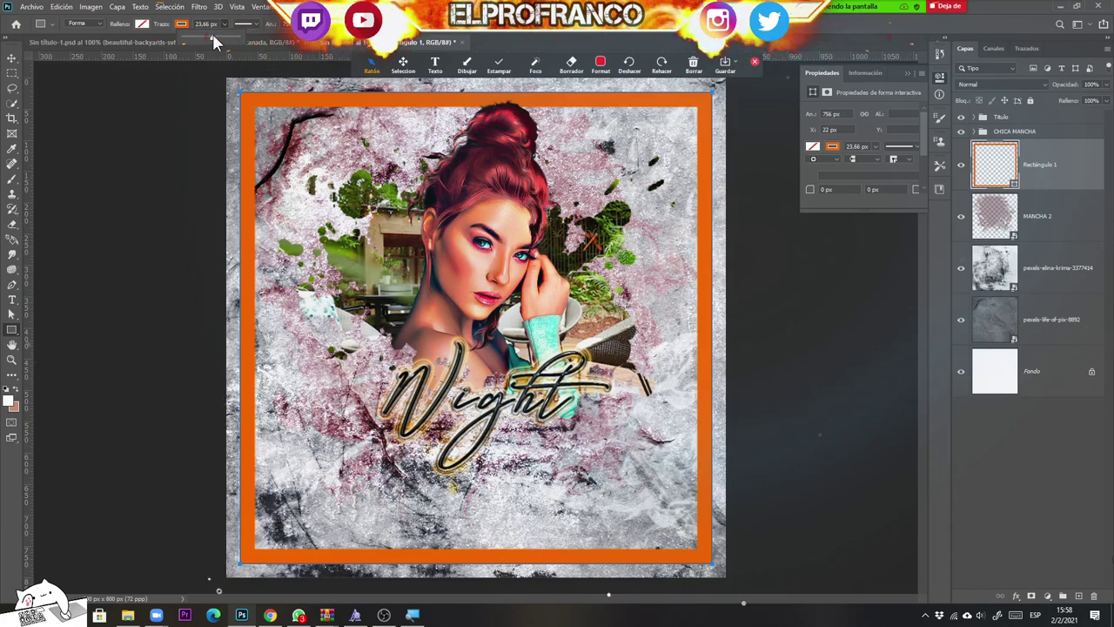
pyautogui.moveTo(214, 36); pyautogui.dragTo(208, 36)
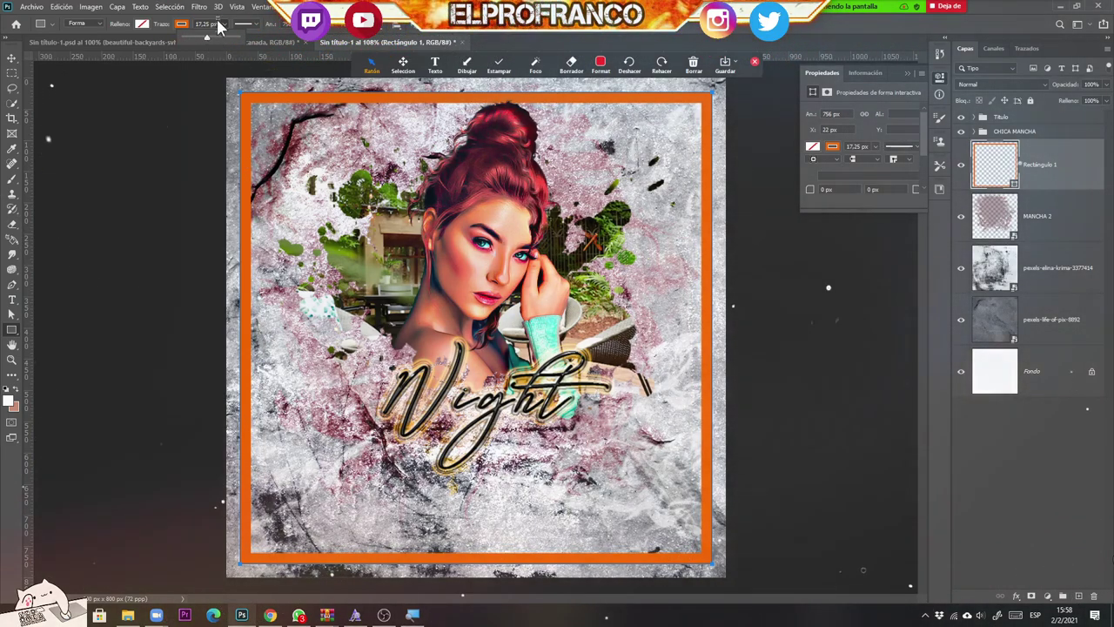
pyautogui.click(199, 6)
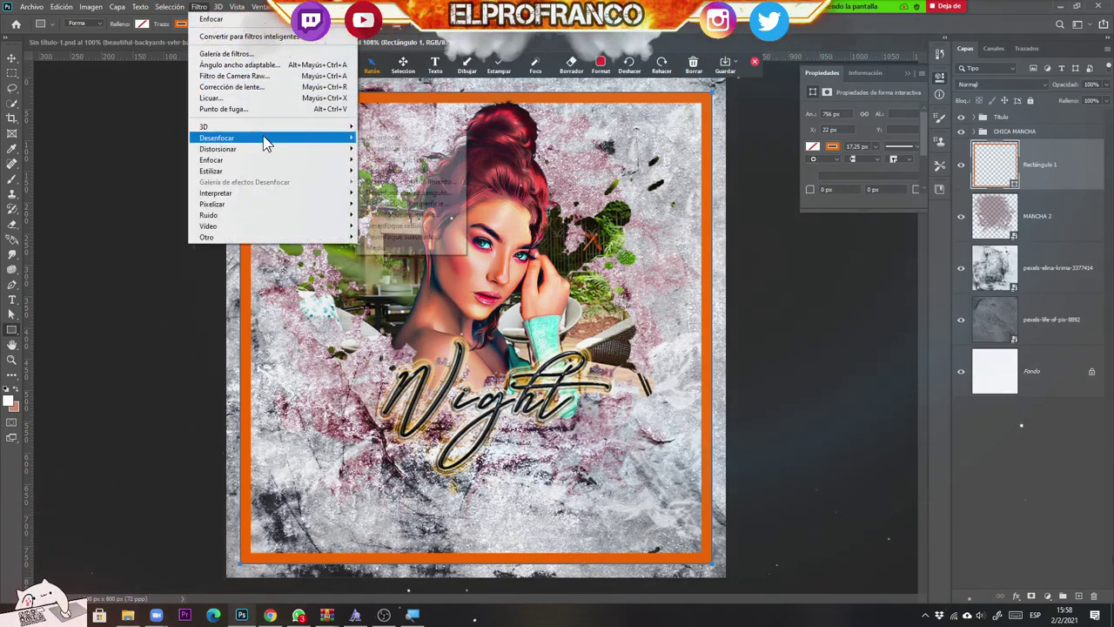
pyautogui.moveTo(217, 137)
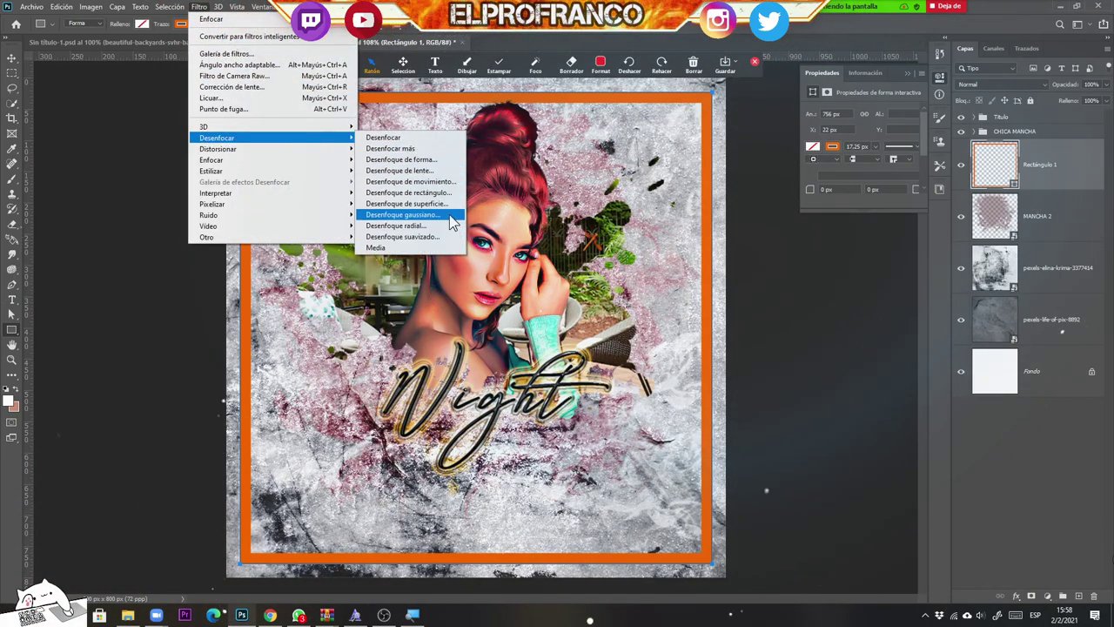
# Step: Convert the frame to a smart object and apply a radial blur to it
pyautogui.click(452, 223)
pyautogui.click(540, 228)
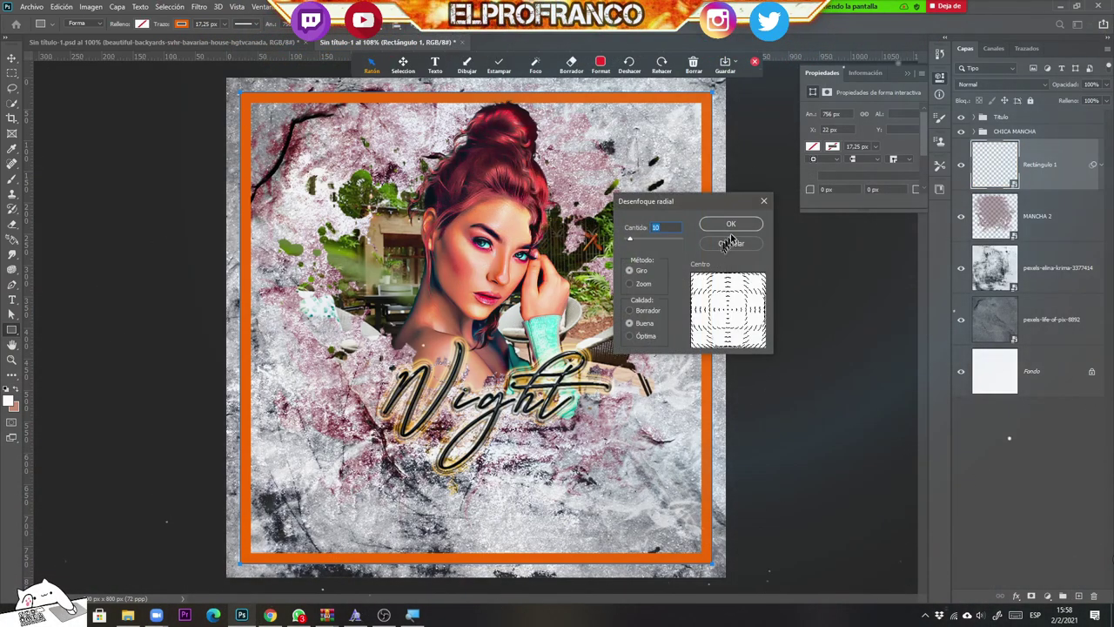
pyautogui.click(731, 224)
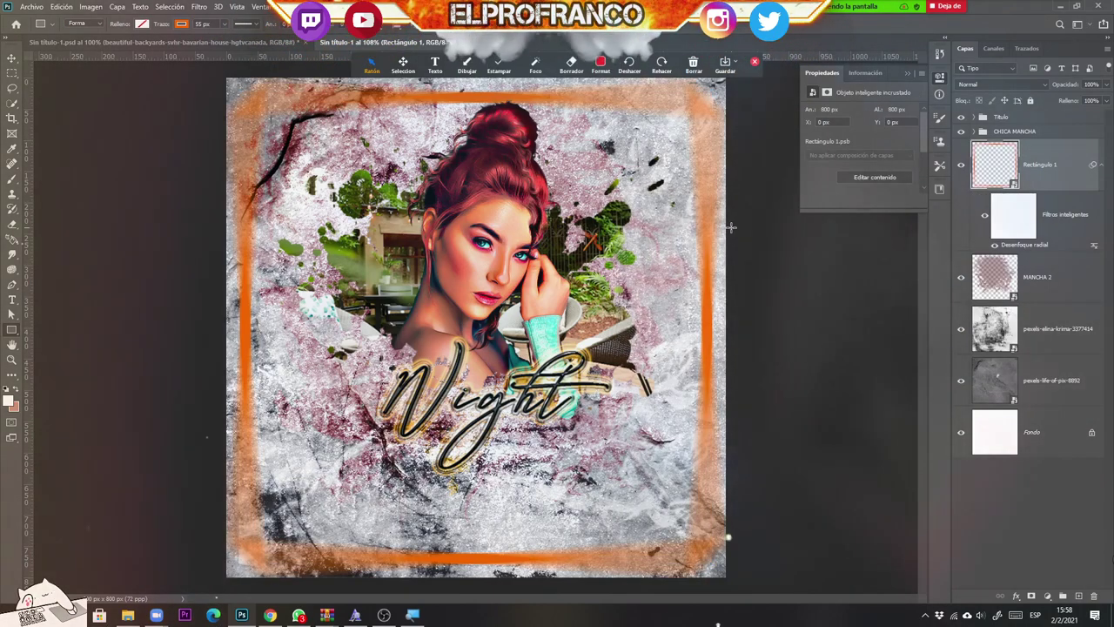
# Step: Try the Dividir blend mode on Rectángulo 1, then delete the layer
pyautogui.click(1023, 85)
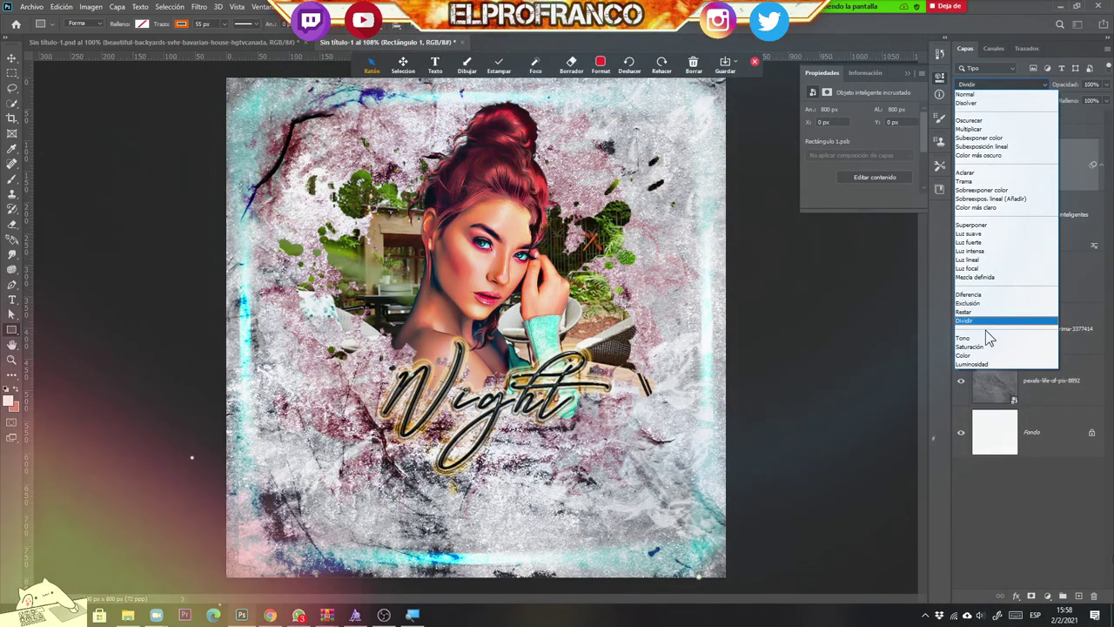
pyautogui.click(973, 321)
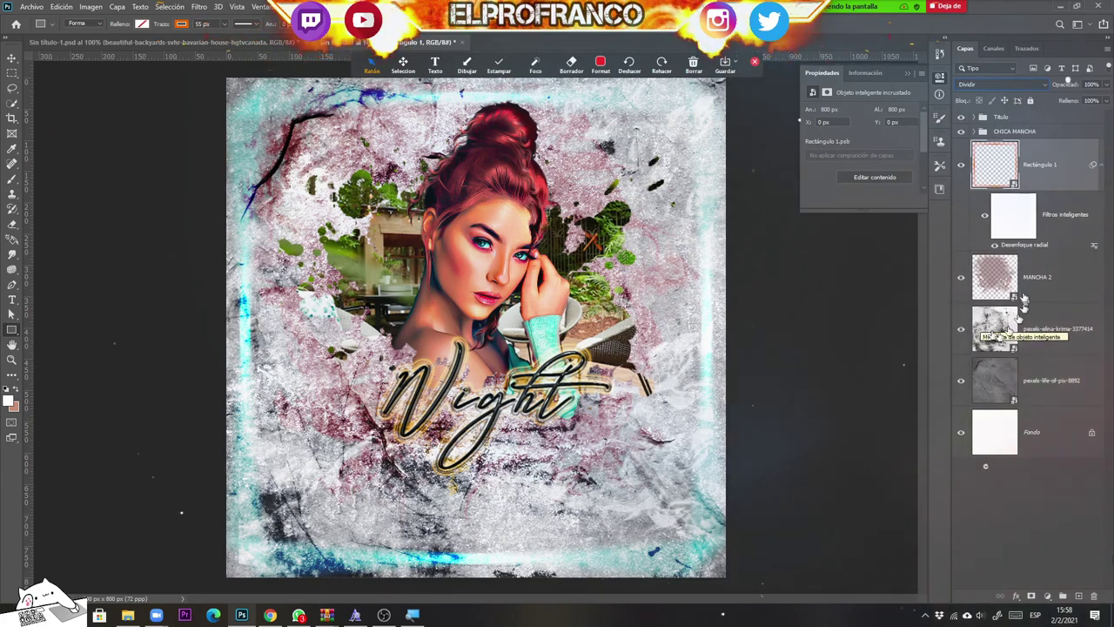
pyautogui.click(994, 287)
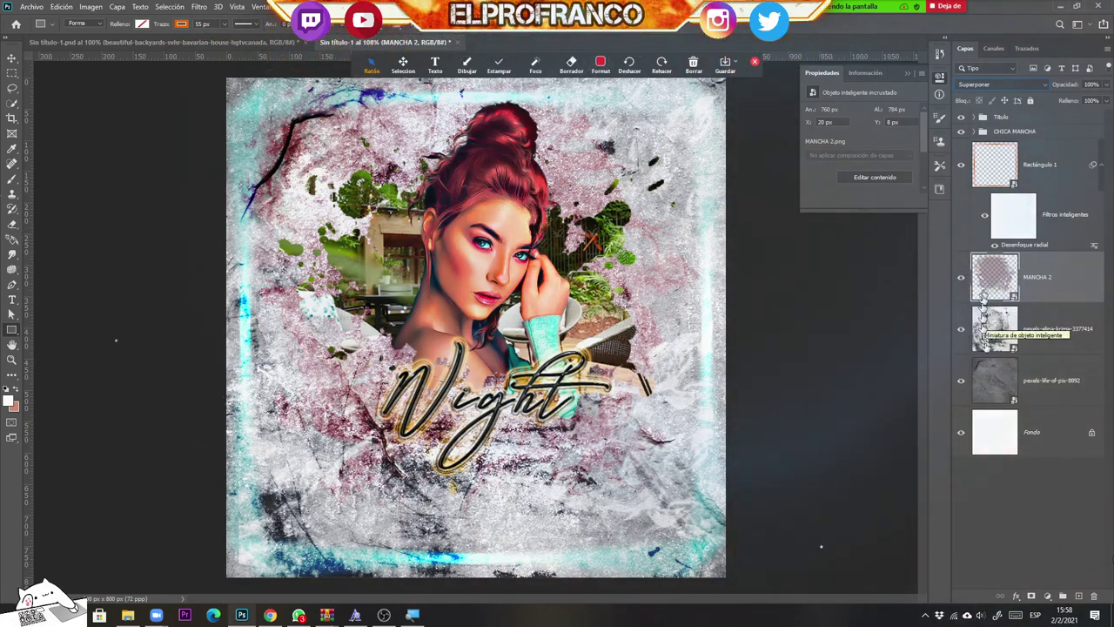
pyautogui.click(988, 165)
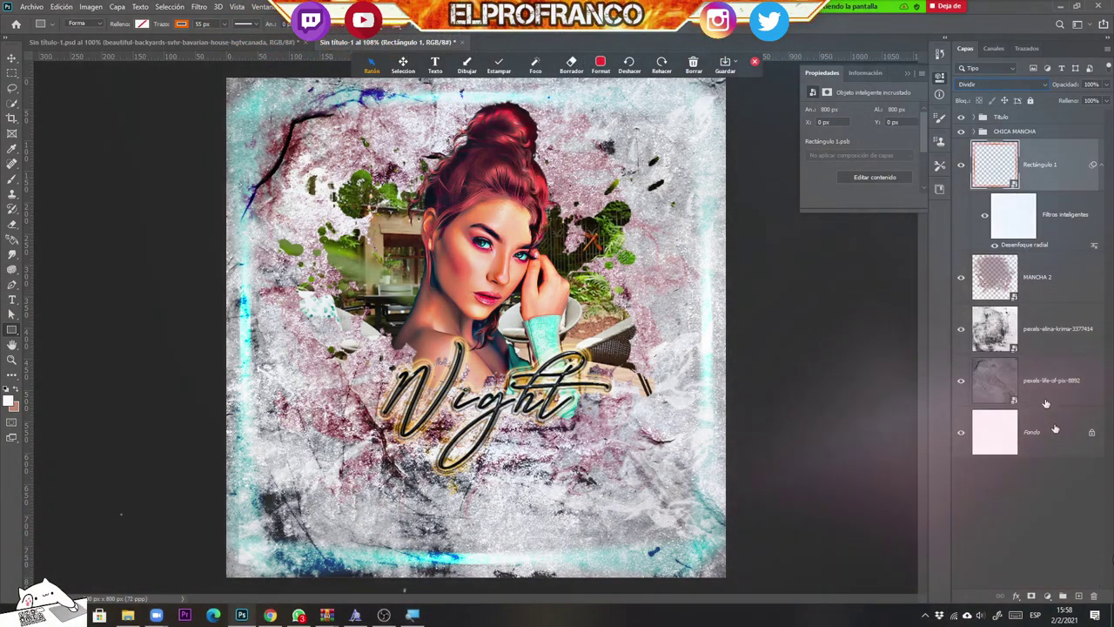
pyautogui.click(1101, 598)
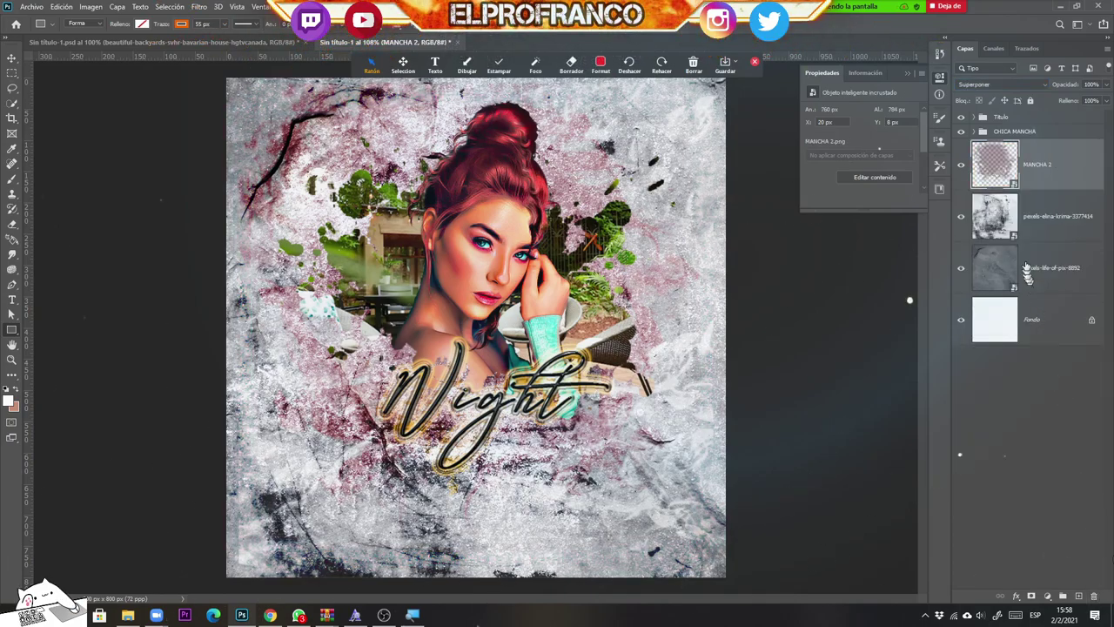
# Step: Lower the pexels-elina-krima texture's opacity to 61%
pyautogui.click(1001, 235)
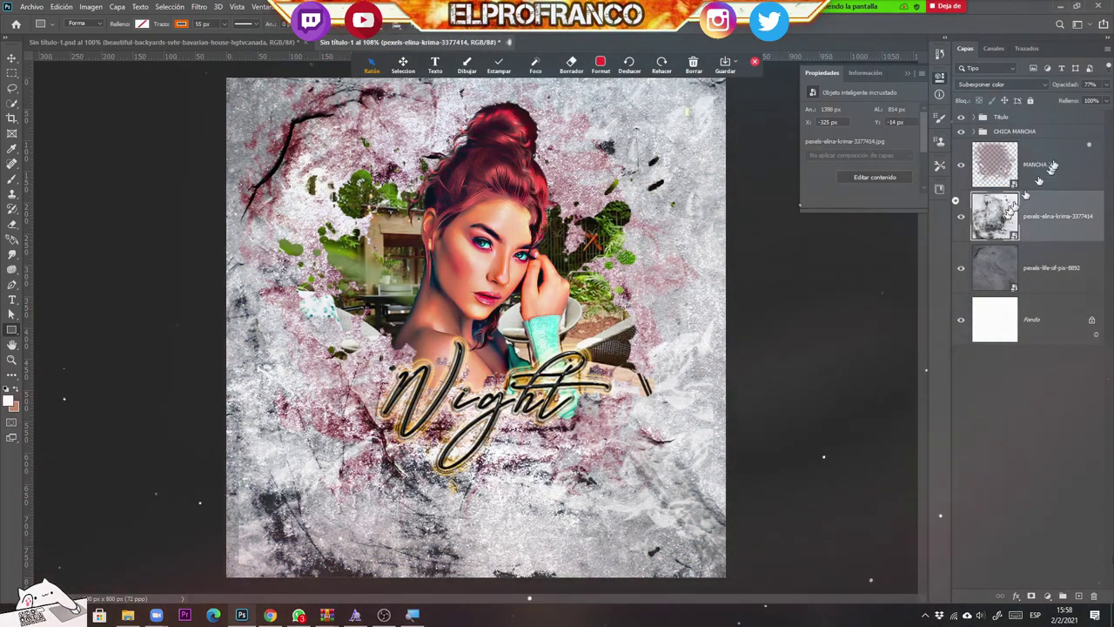
pyautogui.click(1106, 85)
pyautogui.moveTo(1098, 99); pyautogui.dragTo(1086, 105)
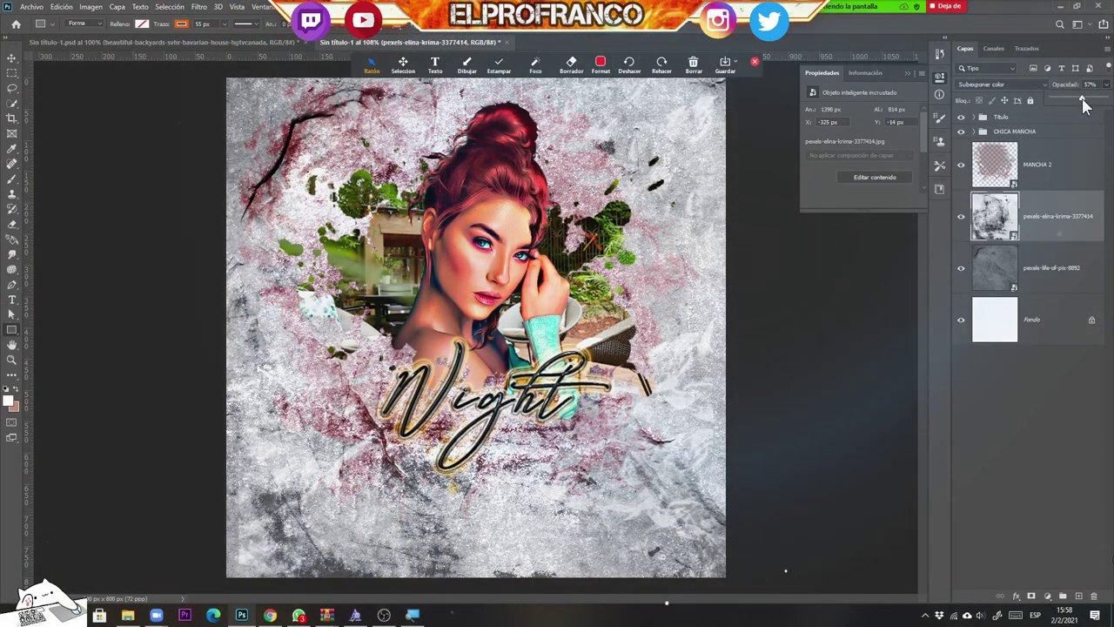
pyautogui.moveTo(1086, 104); pyautogui.dragTo(1094, 103)
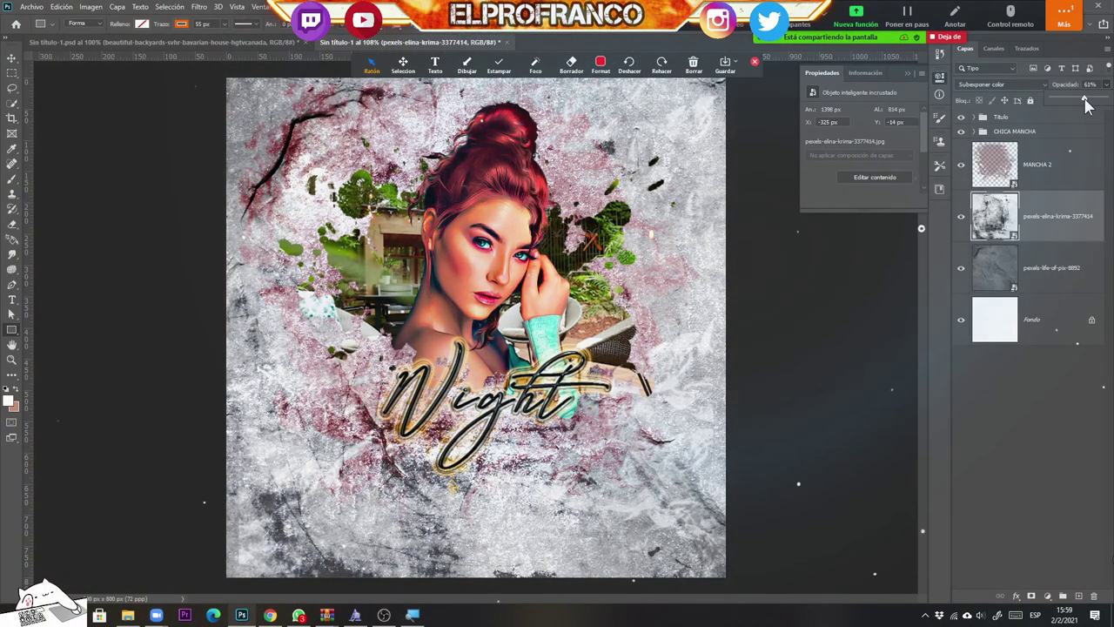
# Step: Duplicate the MANCHA 2 stain layer to deepen the pink splash
pyautogui.click(1070, 26)
pyautogui.click(1054, 40)
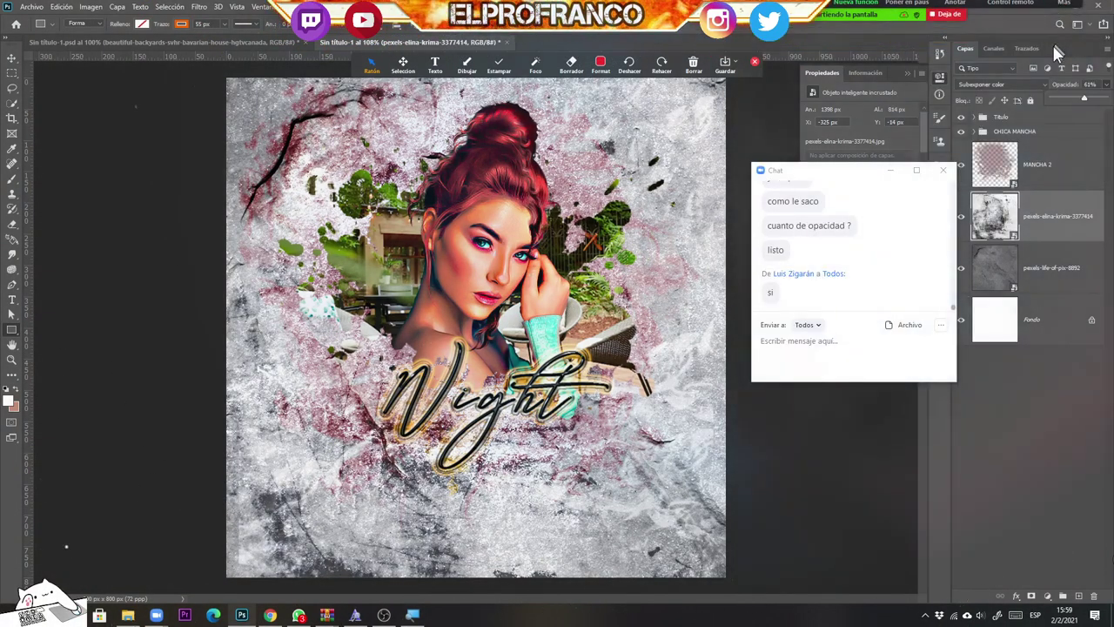
pyautogui.click(942, 169)
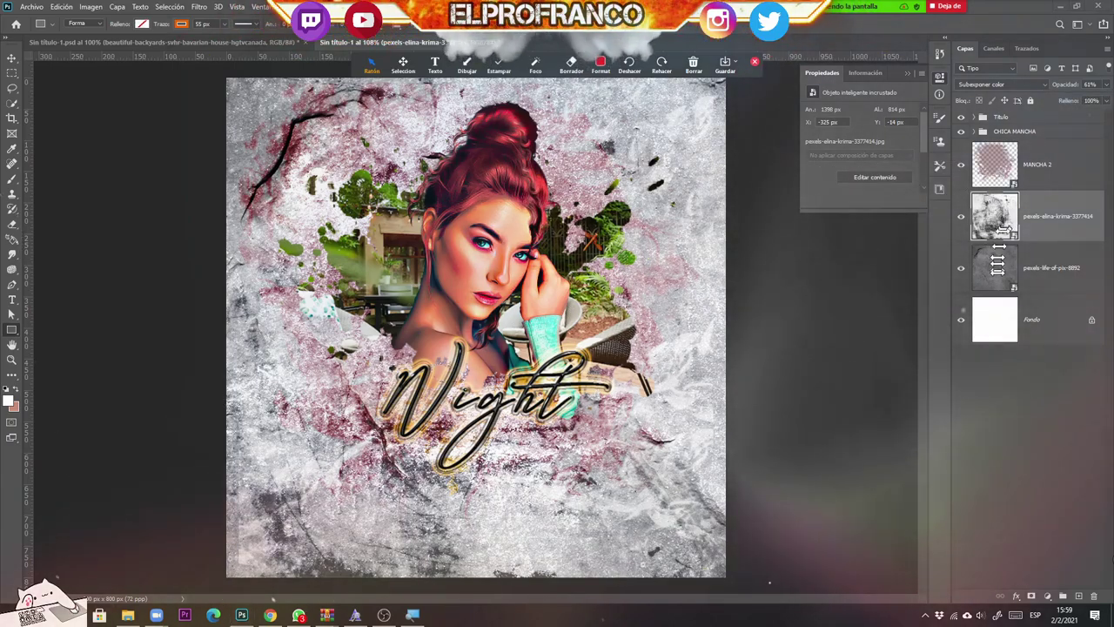
pyautogui.click(999, 278)
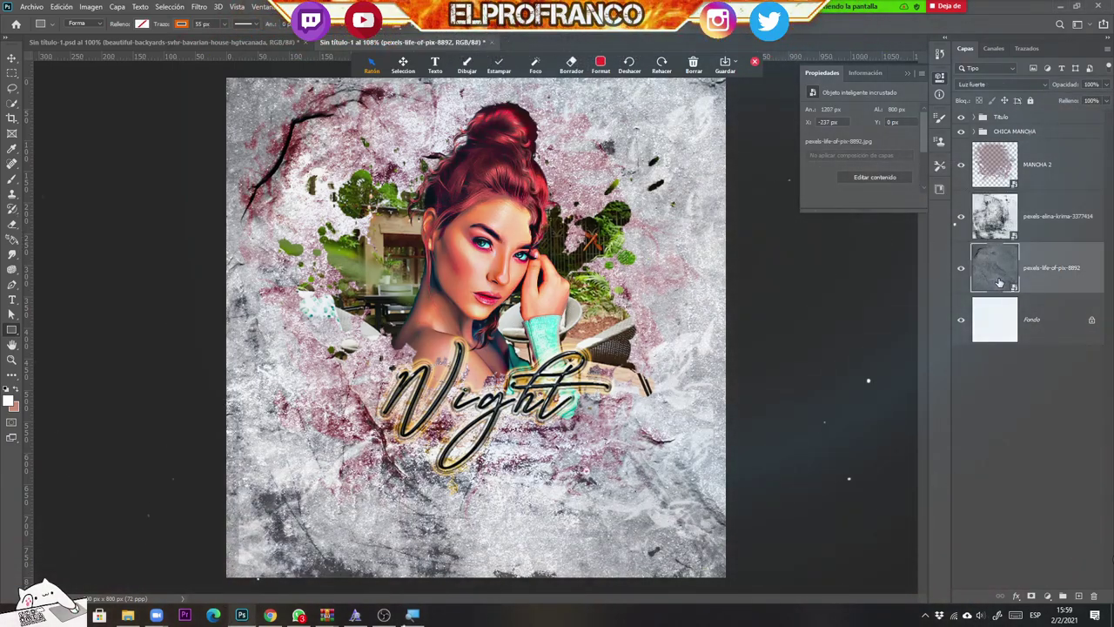
pyautogui.click(1001, 224)
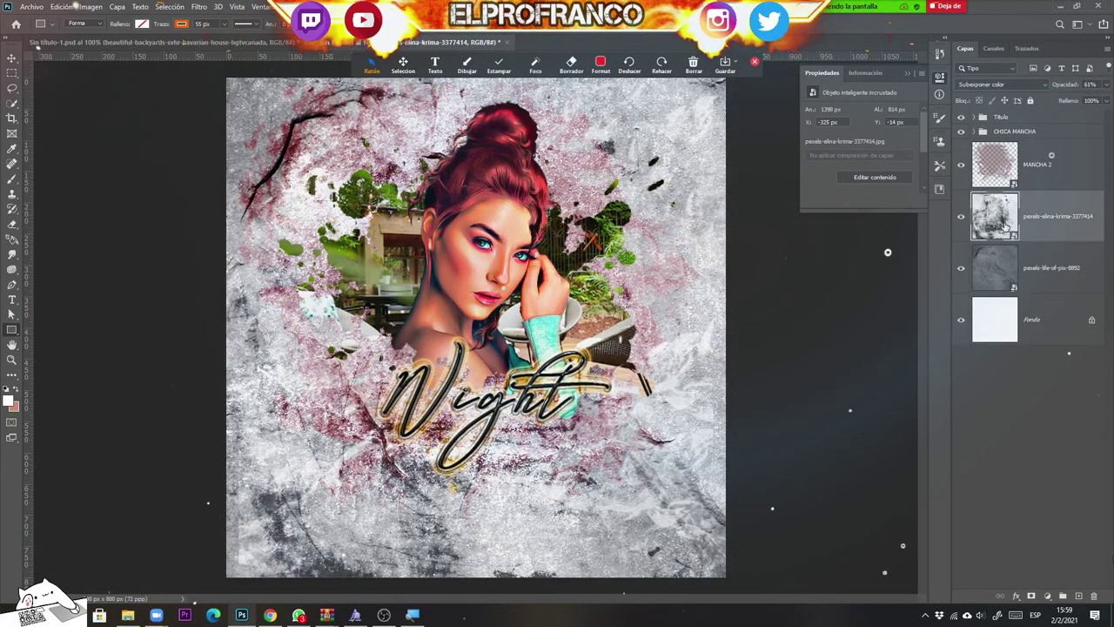
pyautogui.click(1003, 172)
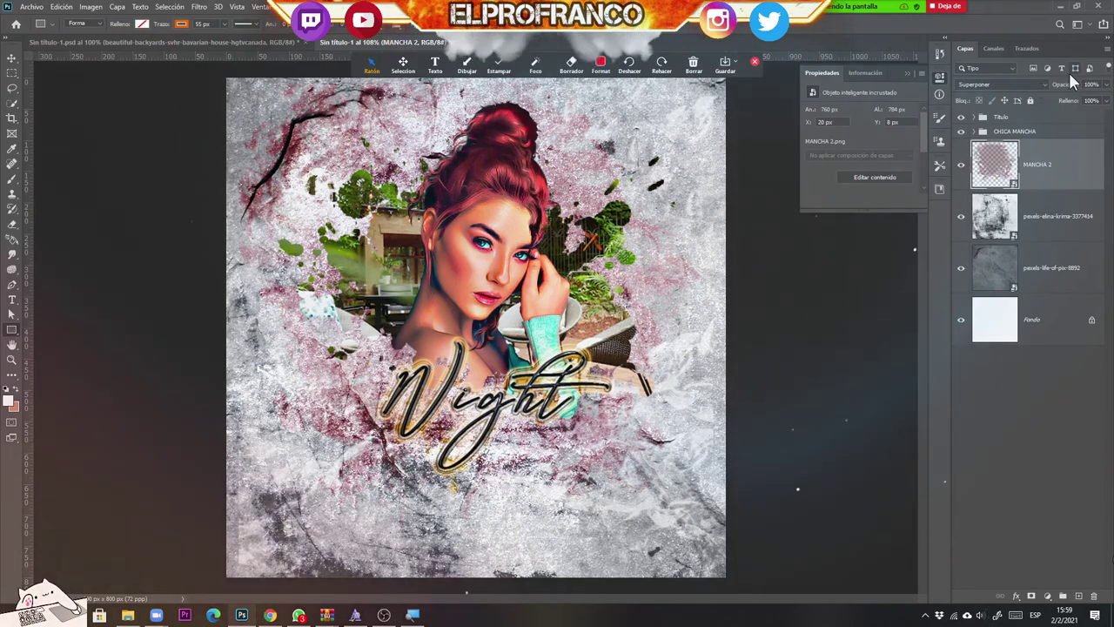
pyautogui.hotkey('ctrl', 'j')
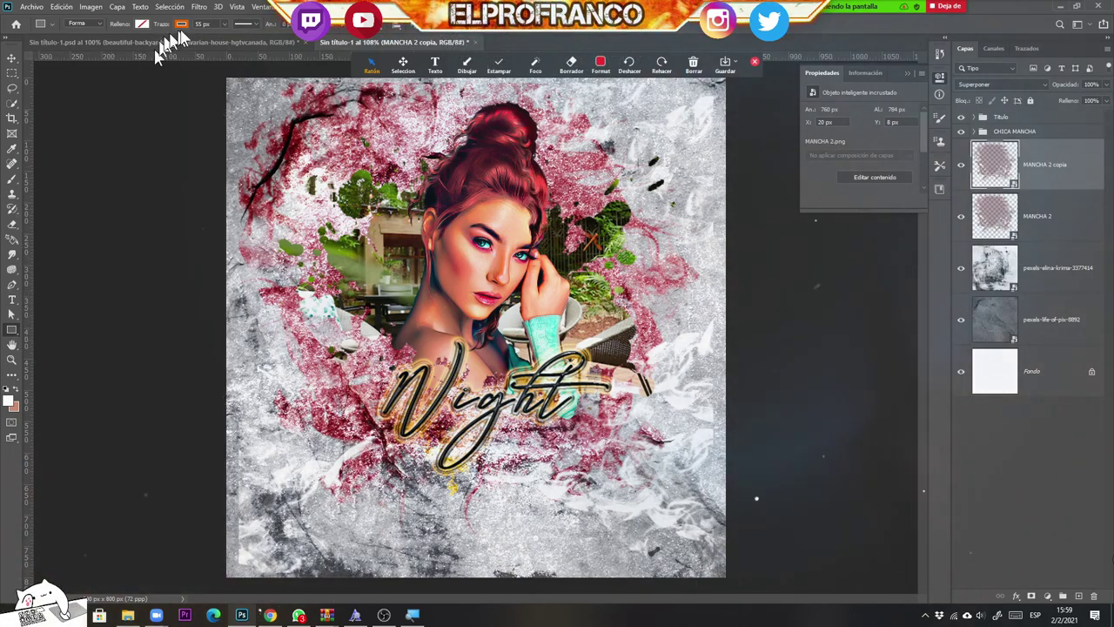
# Step: Set a 19.17 px orange stroke and draw a rectangle covering the whole canvas
pyautogui.click(142, 23)
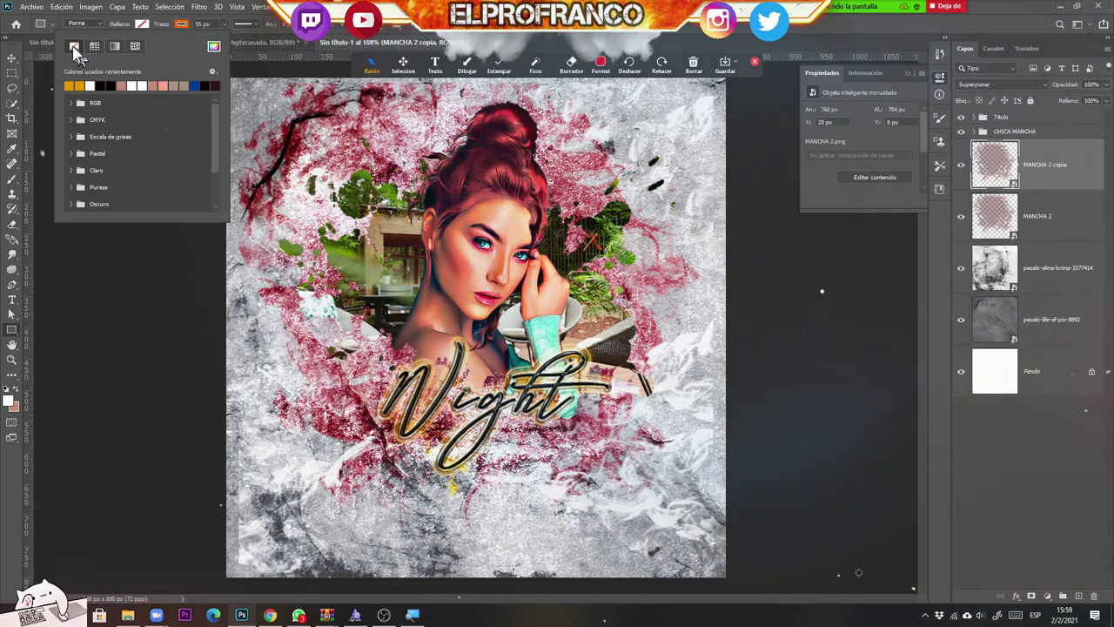
pyautogui.click(180, 24)
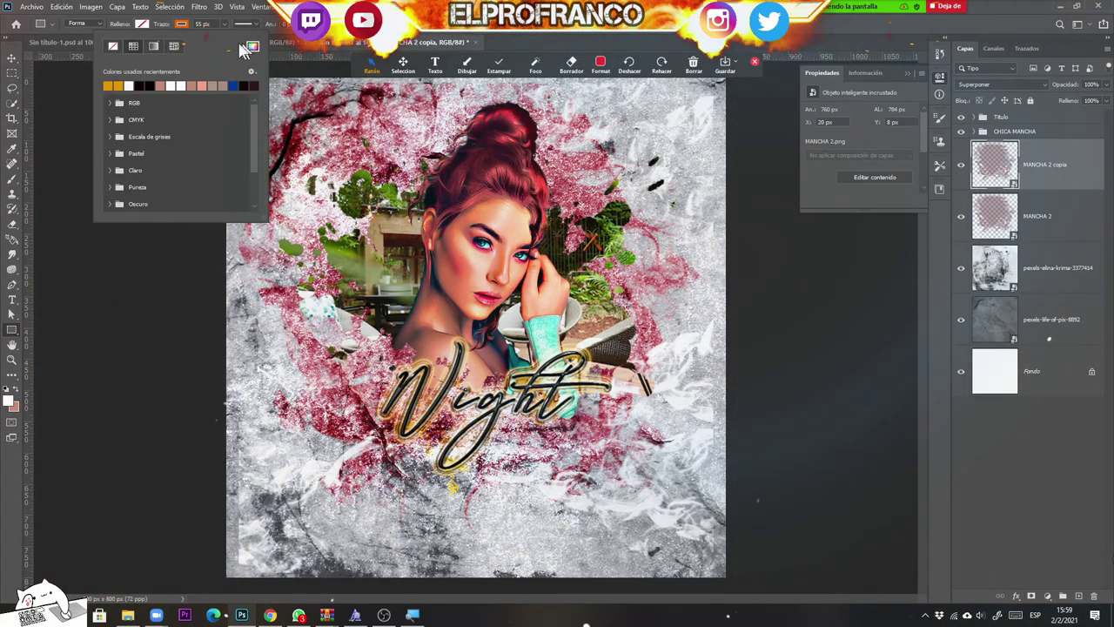
pyautogui.click(185, 28)
pyautogui.click(185, 29)
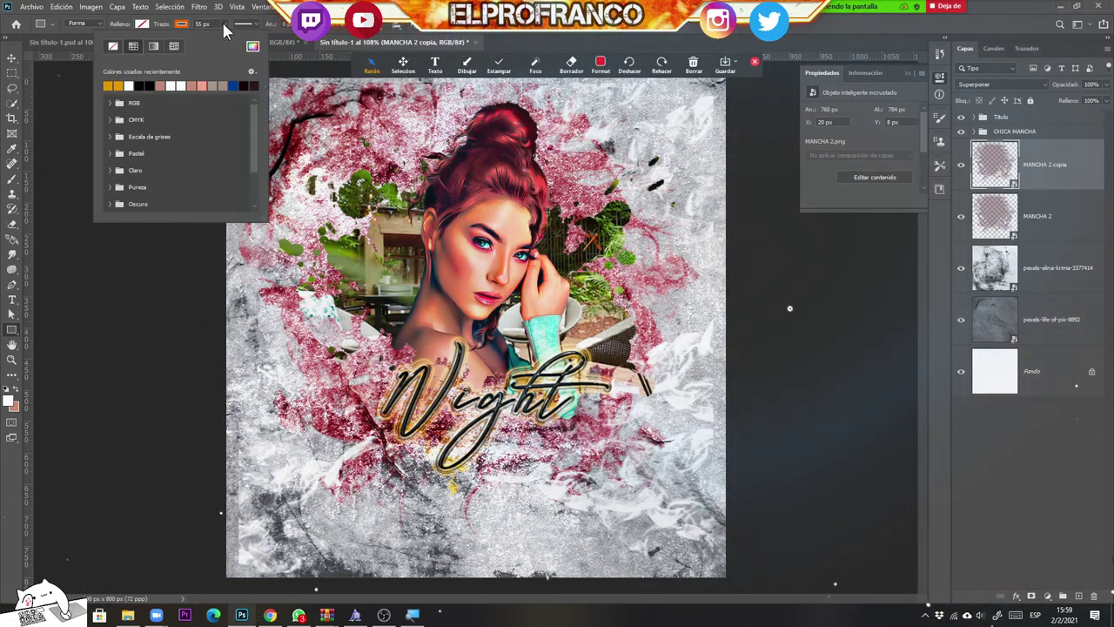
pyautogui.click(223, 28)
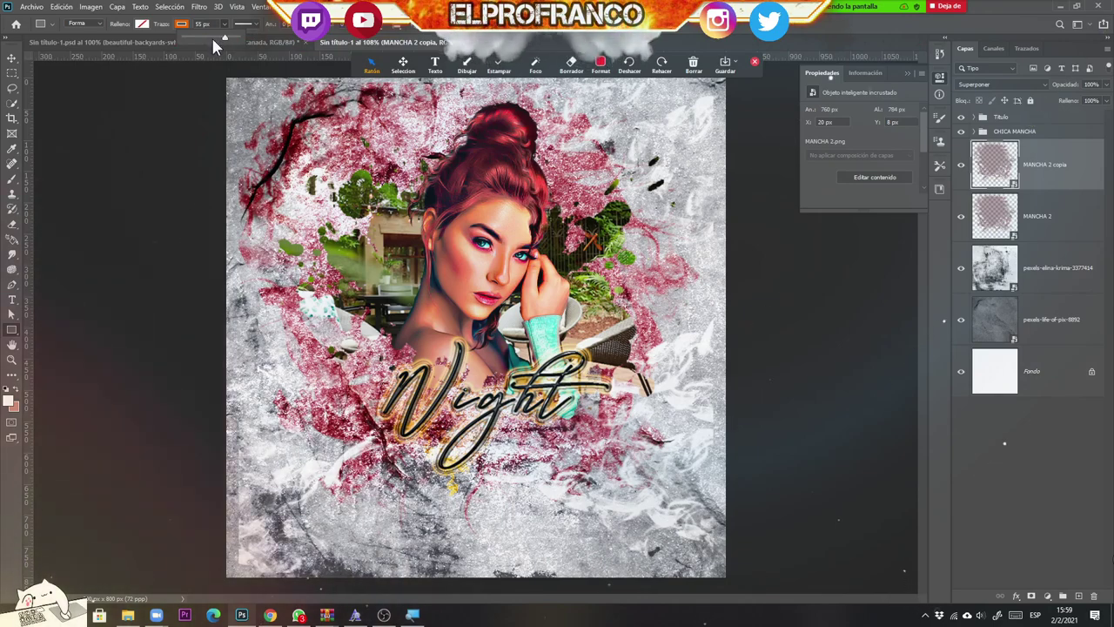
pyautogui.moveTo(214, 39); pyautogui.dragTo(202, 42)
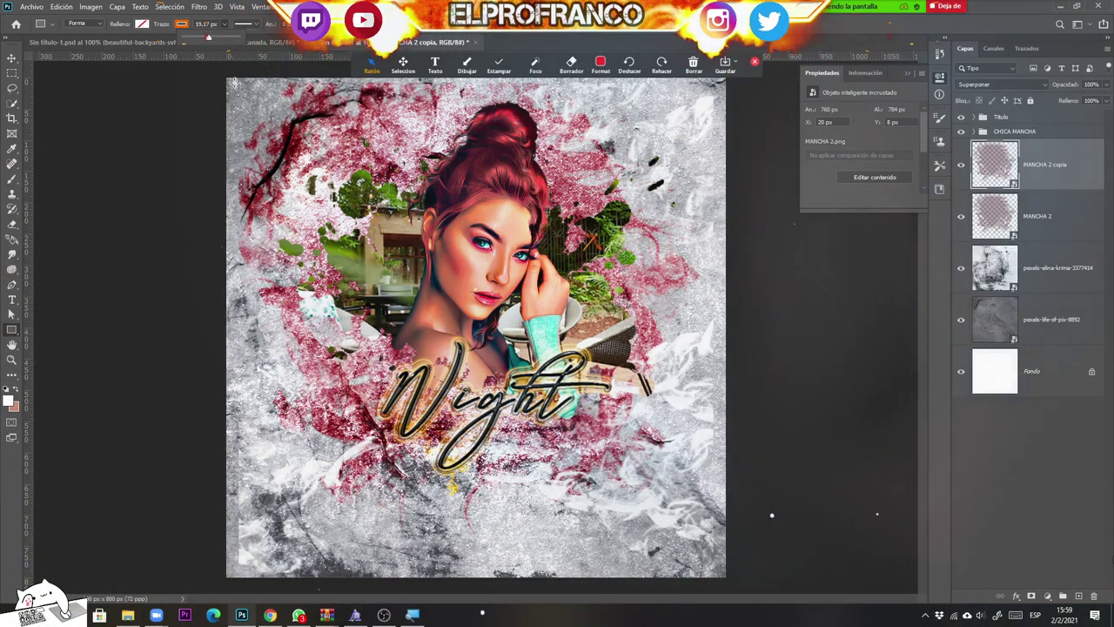
pyautogui.moveTo(237, 88)
pyautogui.mouseDown()
pyautogui.moveTo(444, 512)
pyautogui.moveTo(718, 572)
pyautogui.mouseUp()
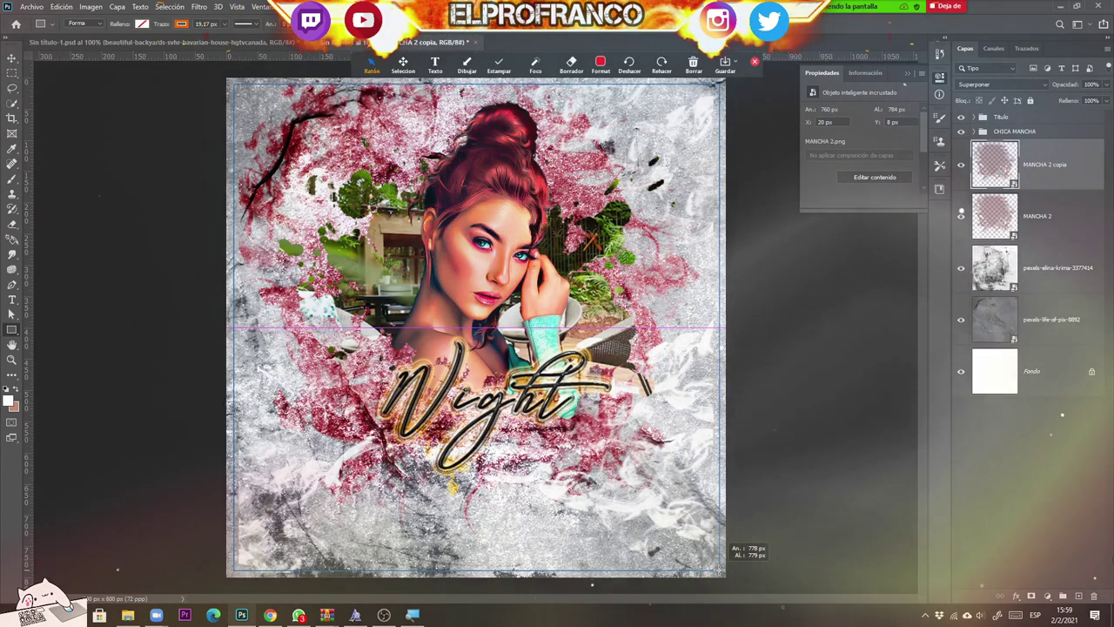
pyautogui.moveTo(719, 571); pyautogui.dragTo(714, 567)
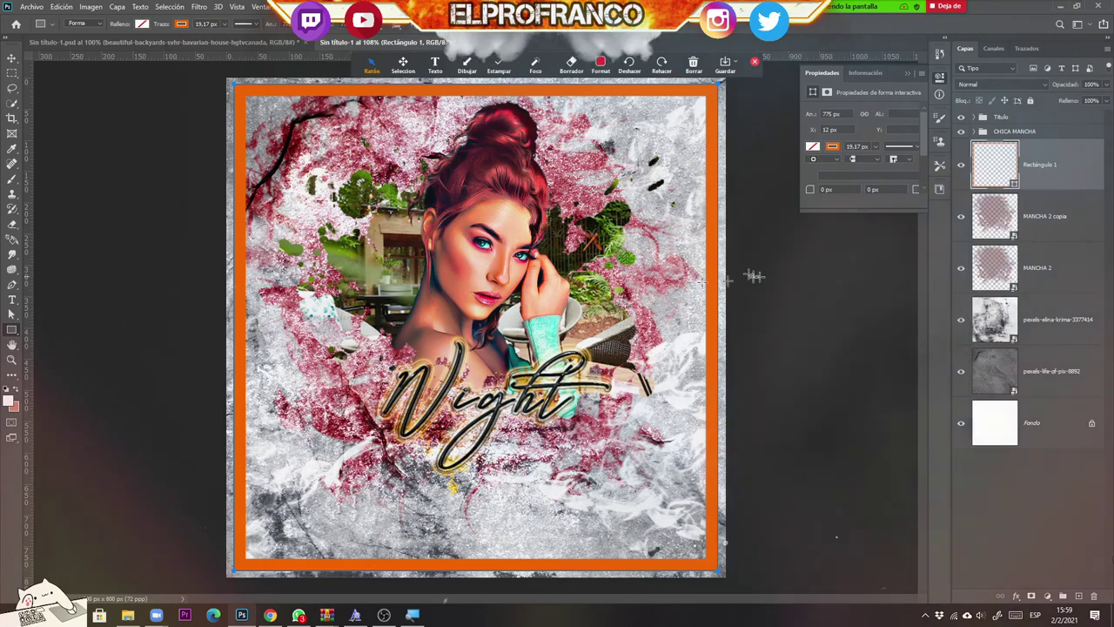
# Step: Apply Desenfoque radial with amount 10 and Óptima quality to Rectángulo 1 as a smart filter
pyautogui.click(199, 7)
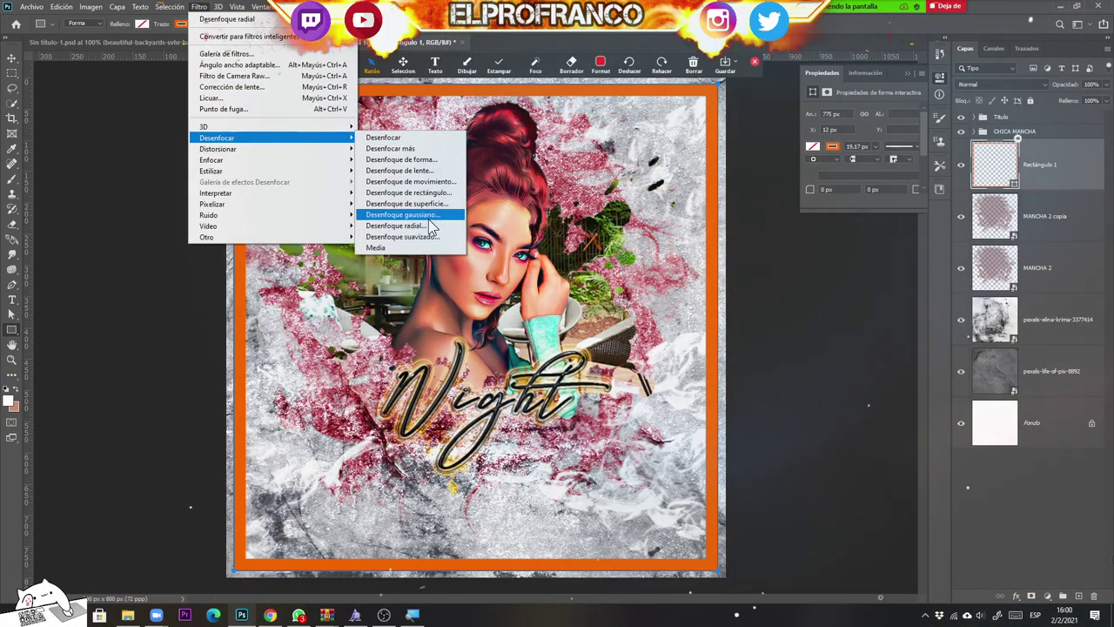
pyautogui.moveTo(216, 138)
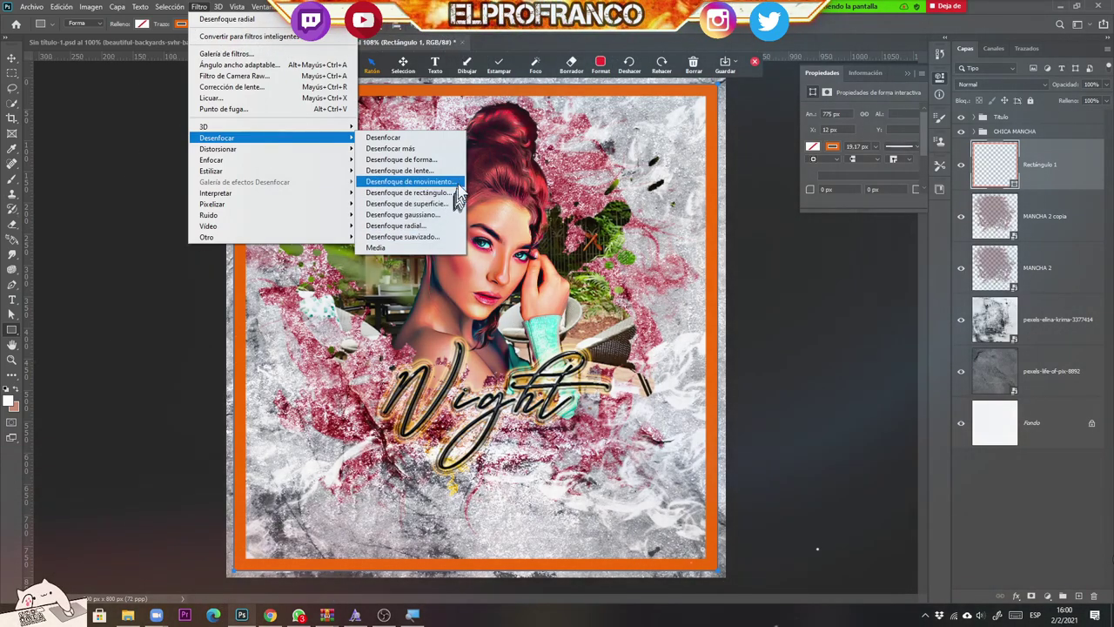
pyautogui.click(448, 214)
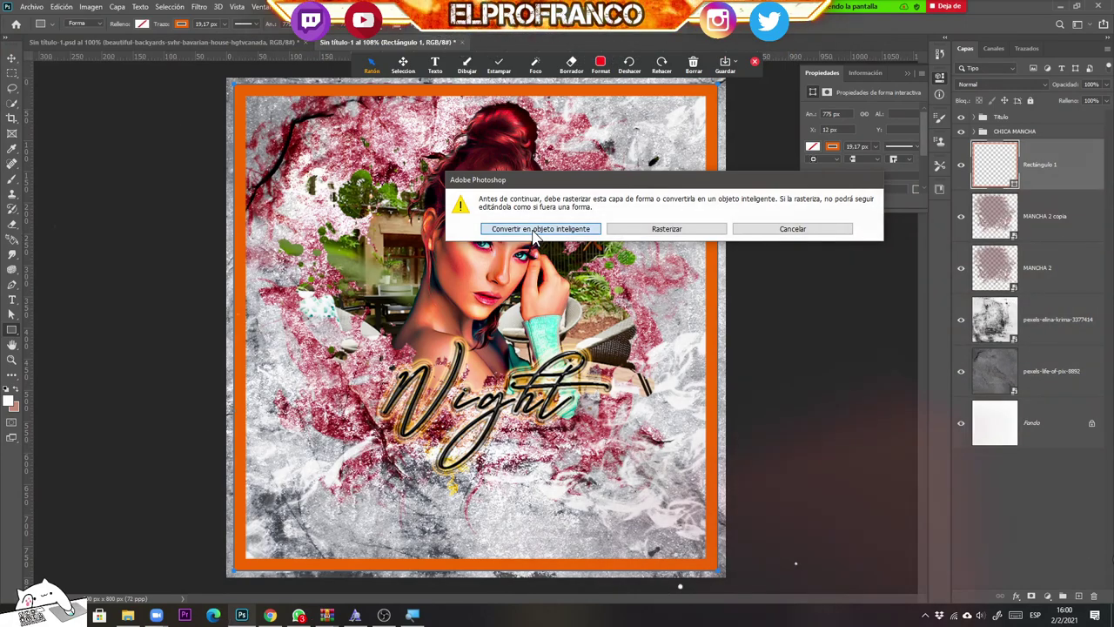
pyautogui.click(534, 233)
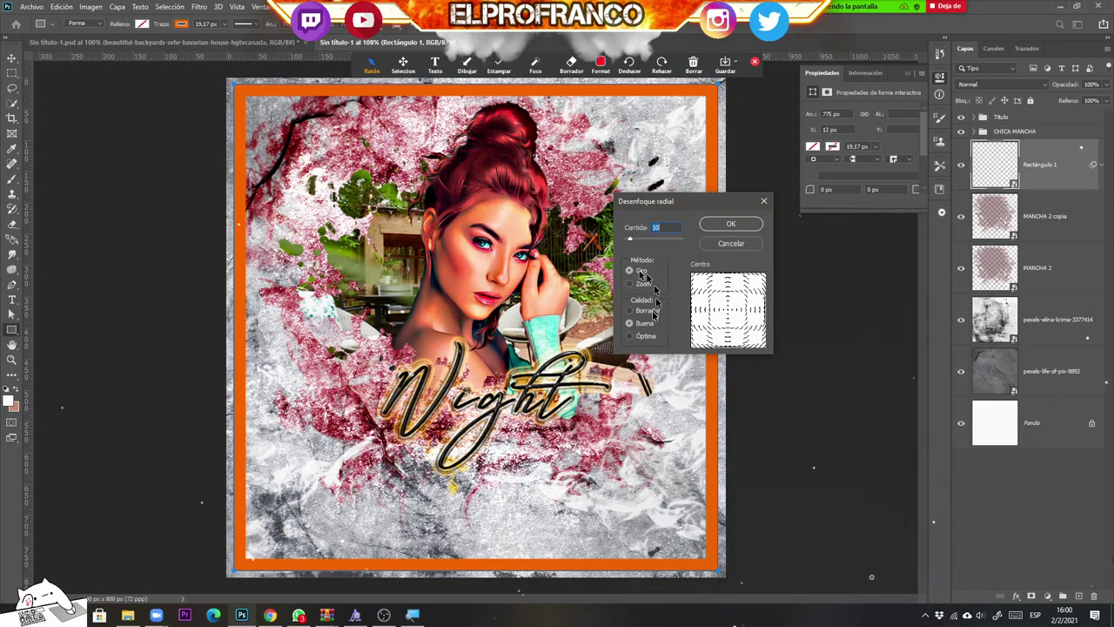
pyautogui.click(729, 225)
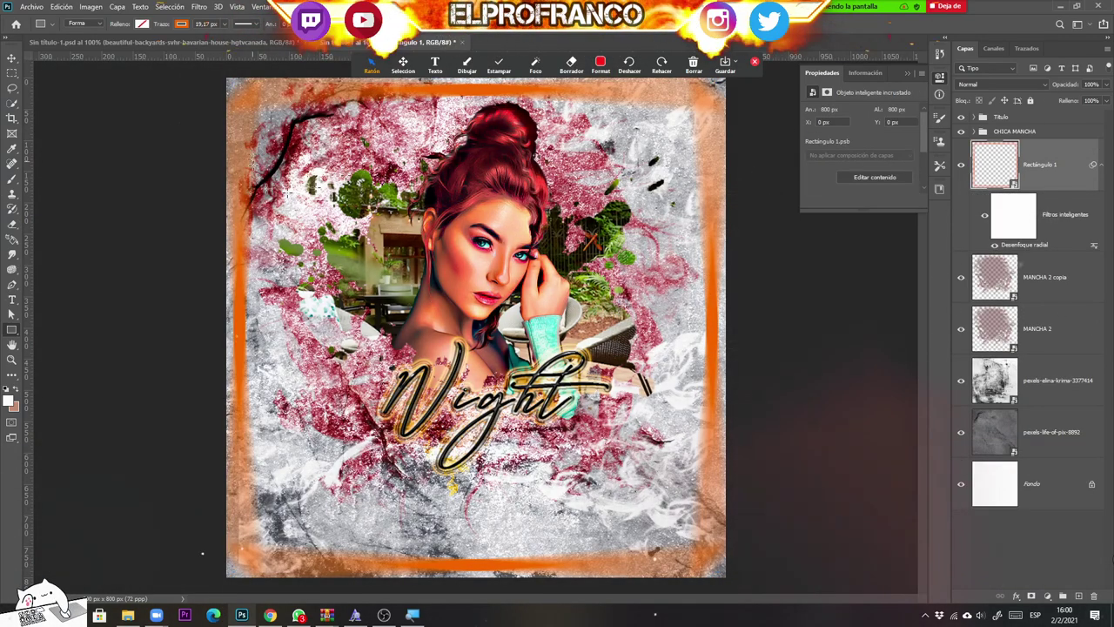
# Step: Set the Rectángulo 1 frame's blend mode to Dividir and undo a trial duplicate of it
pyautogui.click(1036, 86)
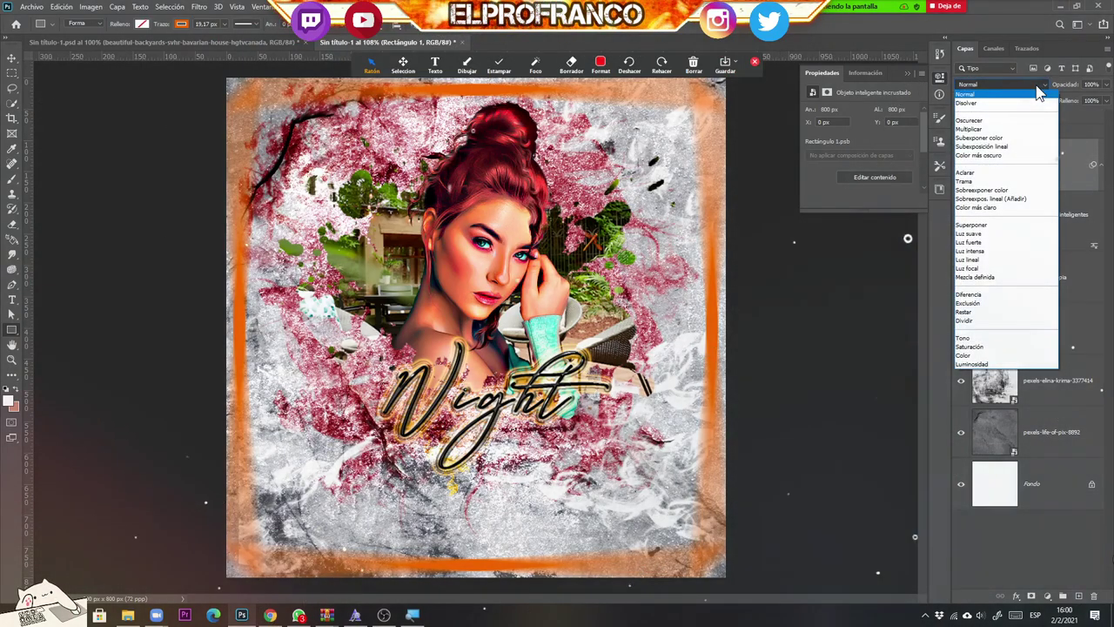
pyautogui.click(986, 322)
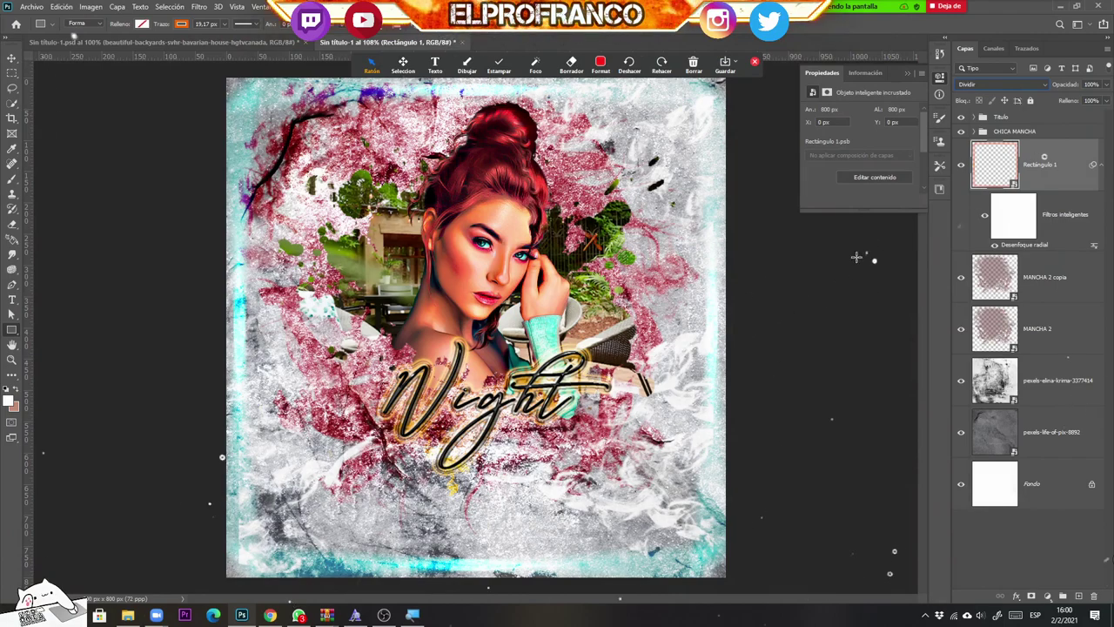
pyautogui.hotkey('ctrl', 'j')
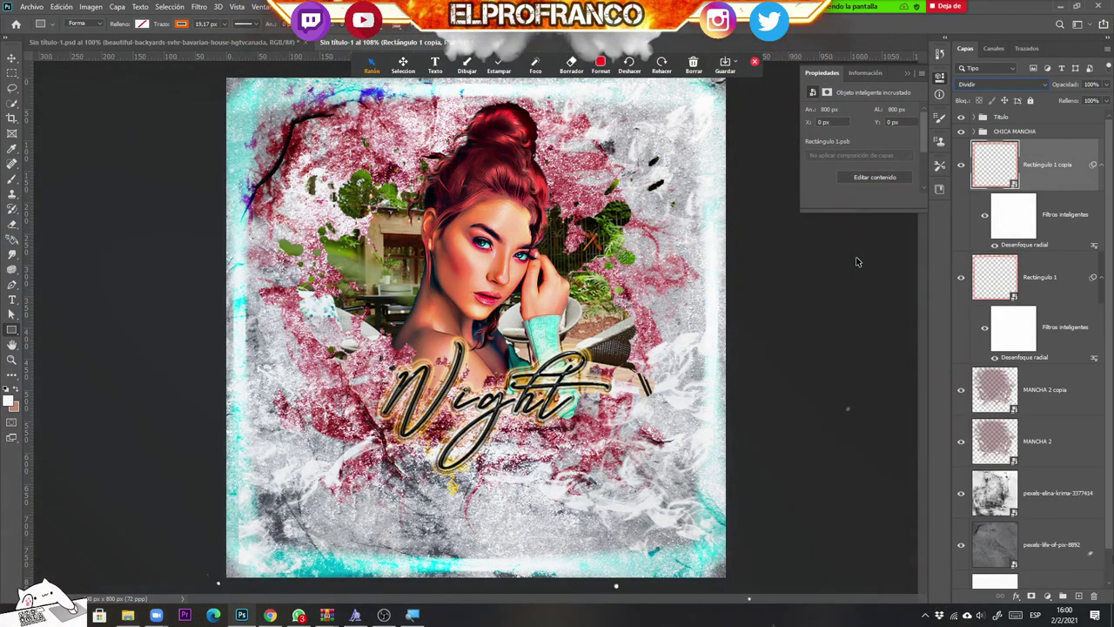
pyautogui.hotkey('ctrl', 'z')
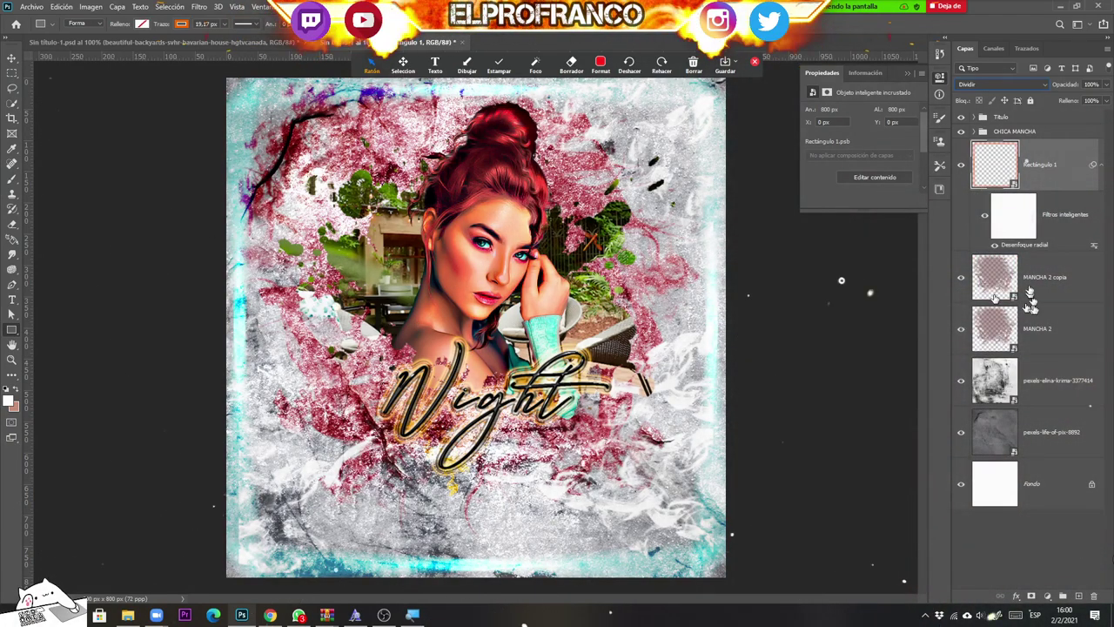
pyautogui.hotkey('ctrl', 'z')
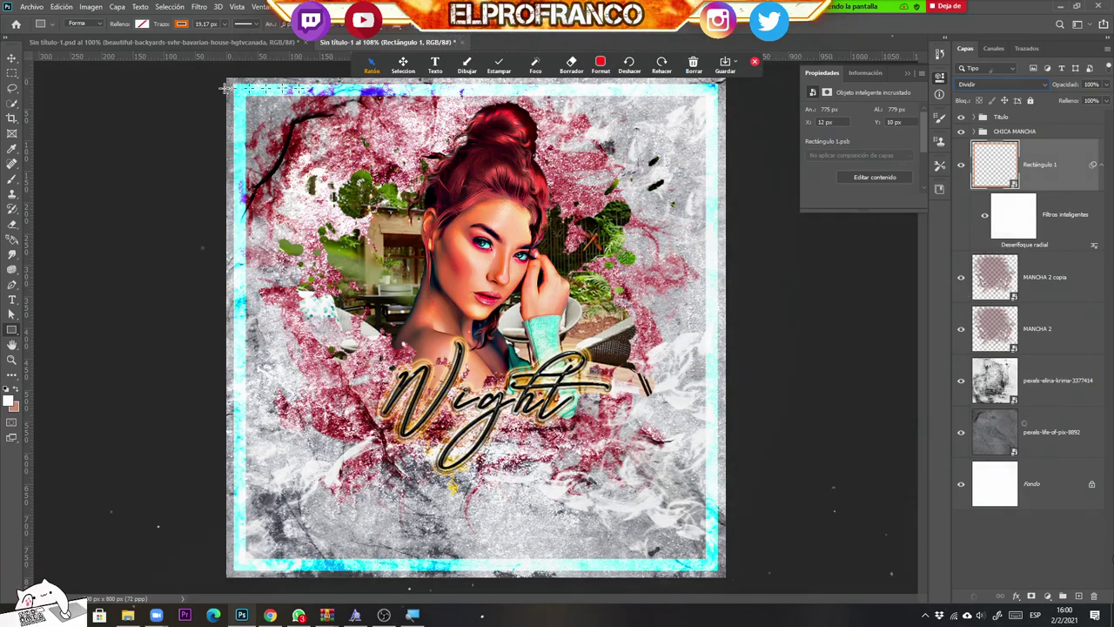
pyautogui.click(200, 7)
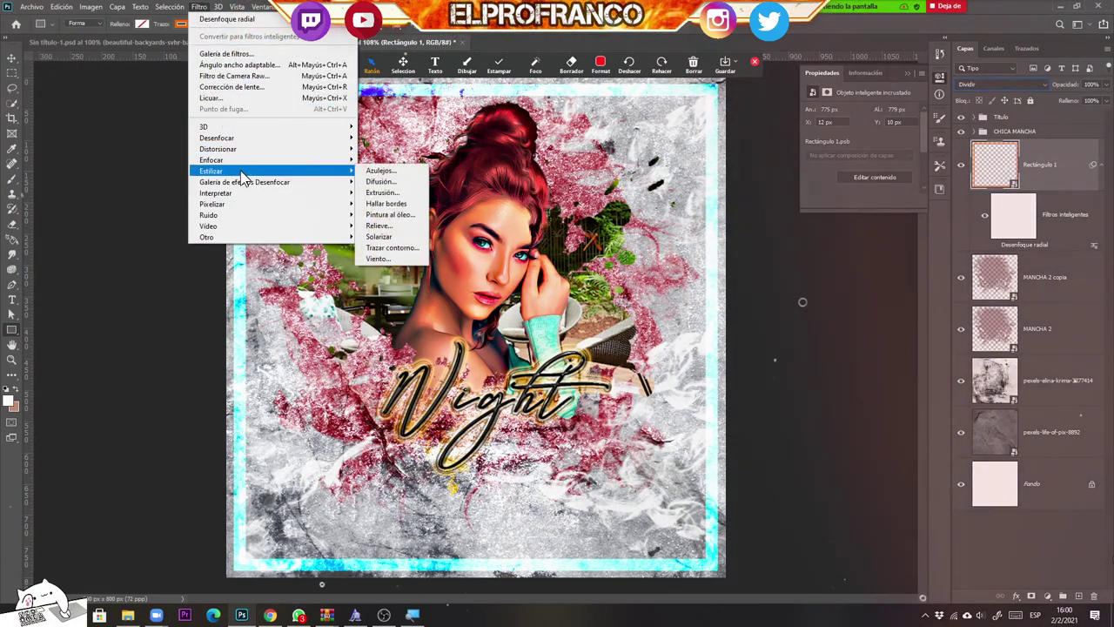
pyautogui.moveTo(217, 149)
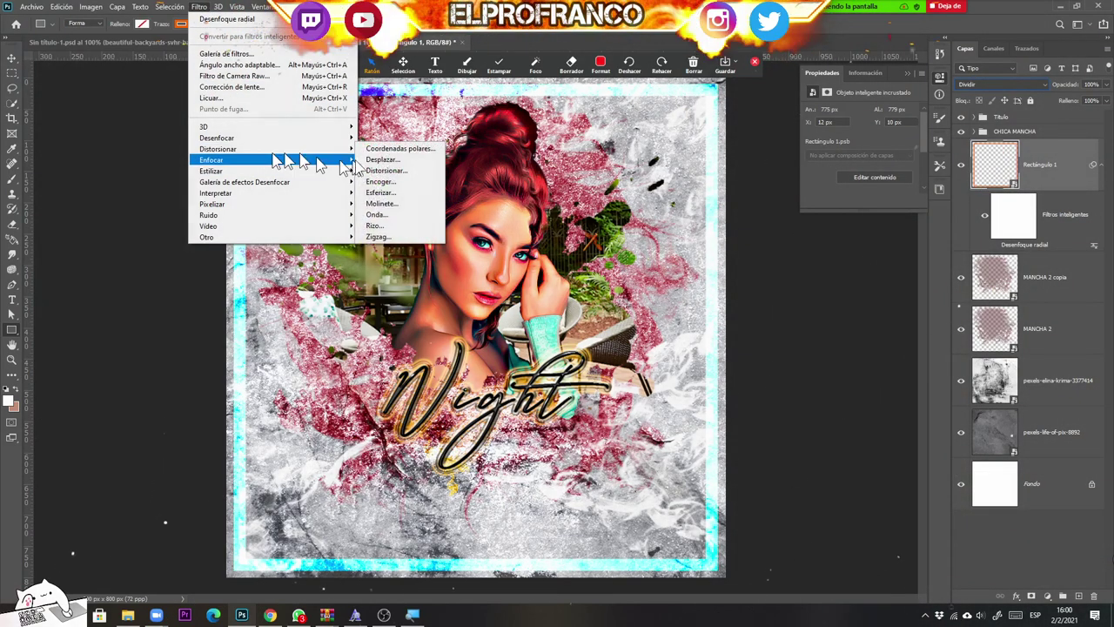
pyautogui.click(396, 236)
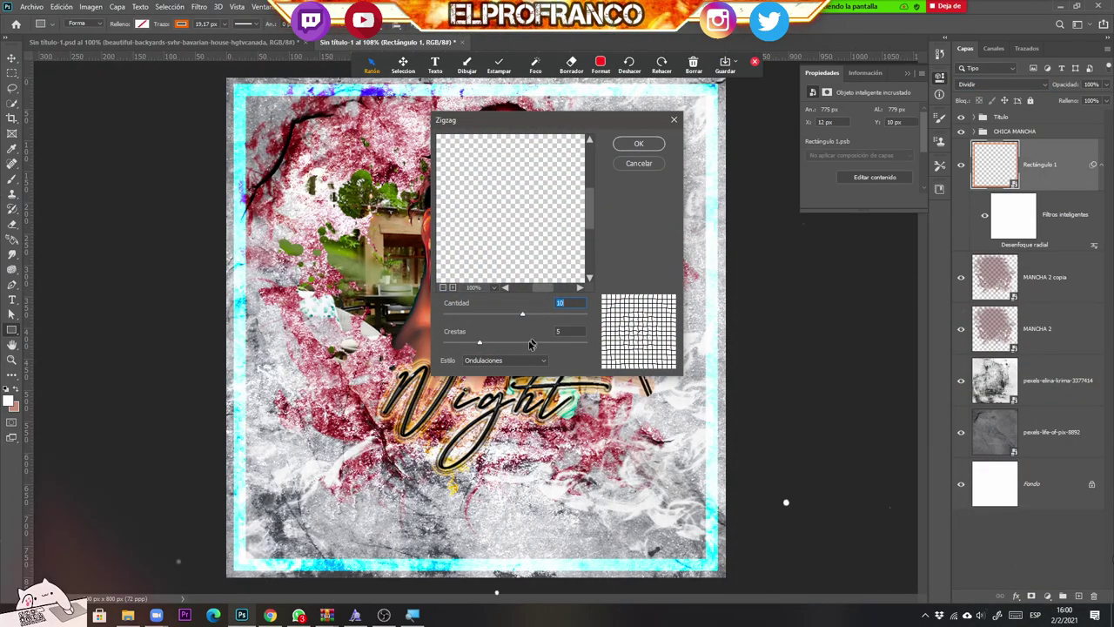
pyautogui.click(520, 247)
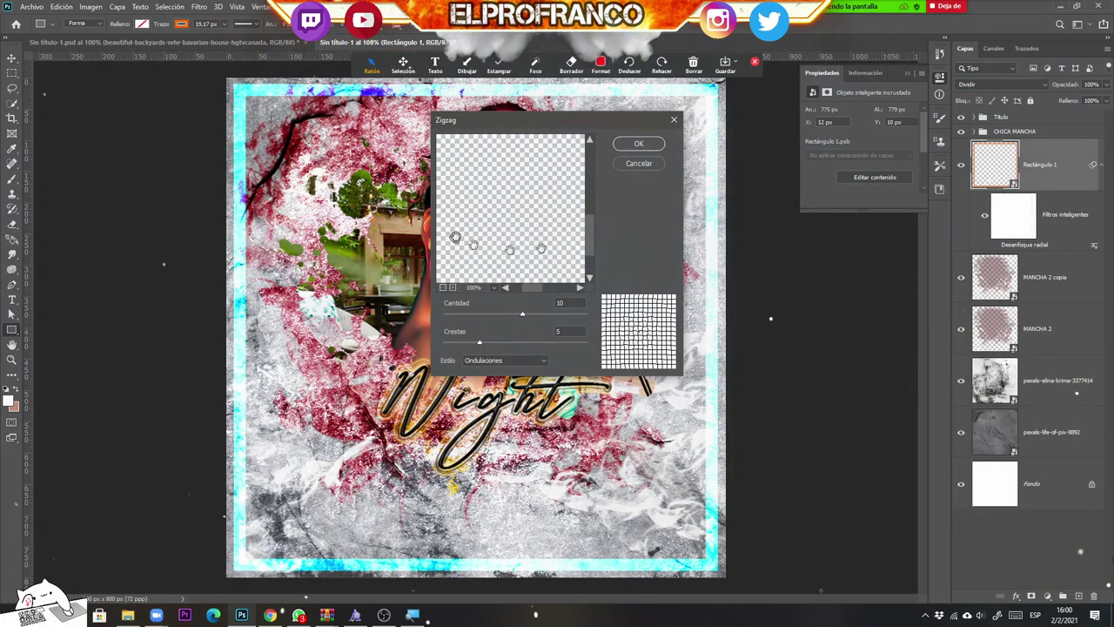
pyautogui.moveTo(453, 235); pyautogui.dragTo(509, 234)
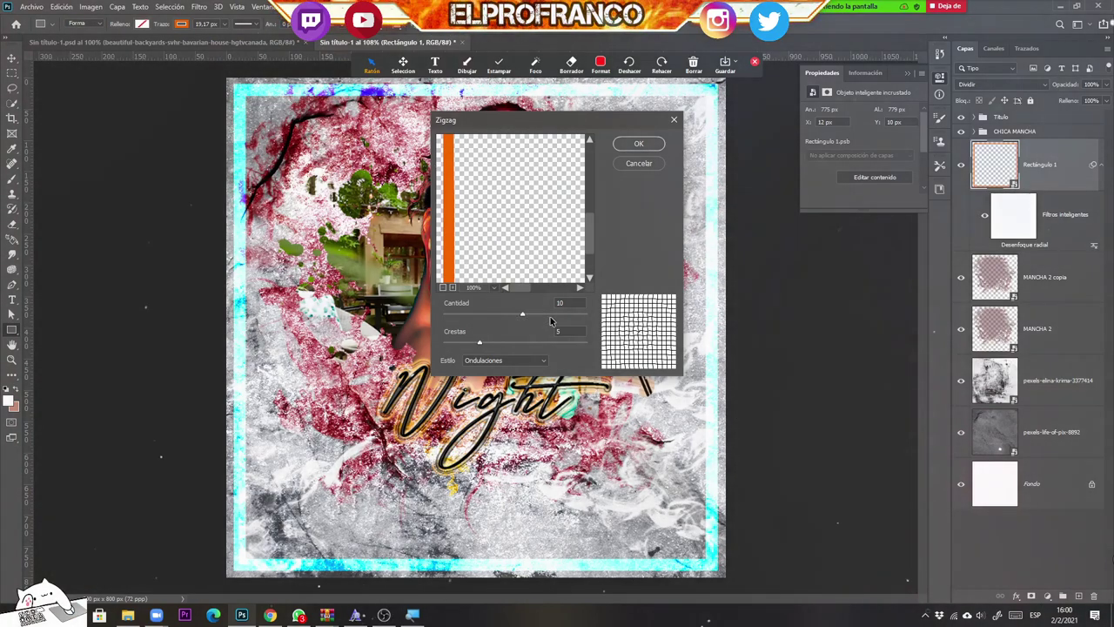
pyautogui.moveTo(505, 346); pyautogui.dragTo(529, 347)
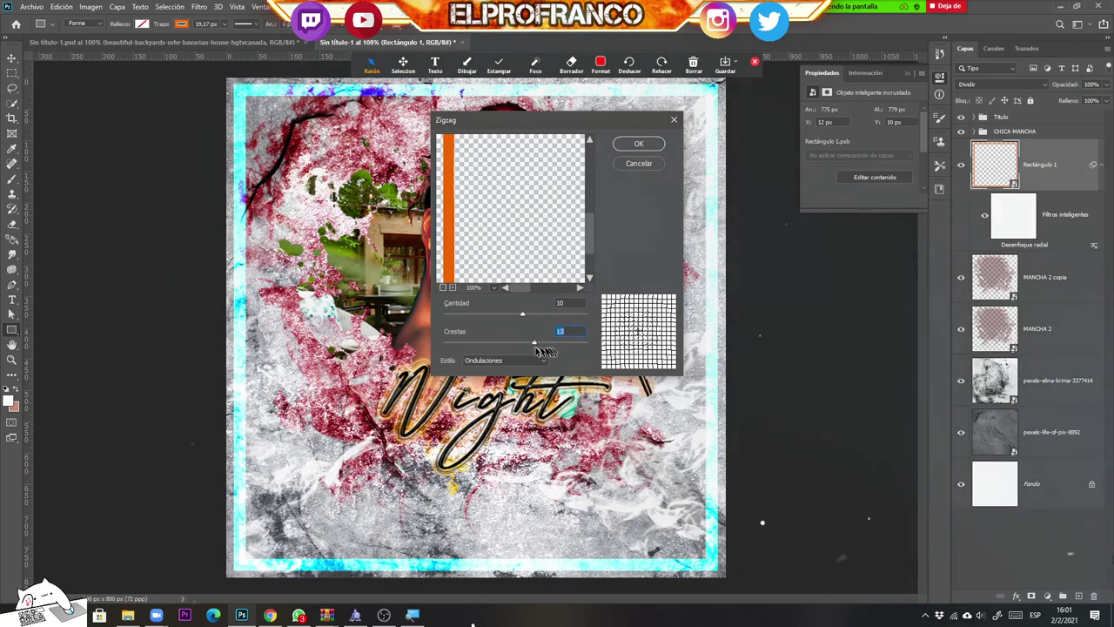
pyautogui.moveTo(560, 350); pyautogui.dragTo(563, 343)
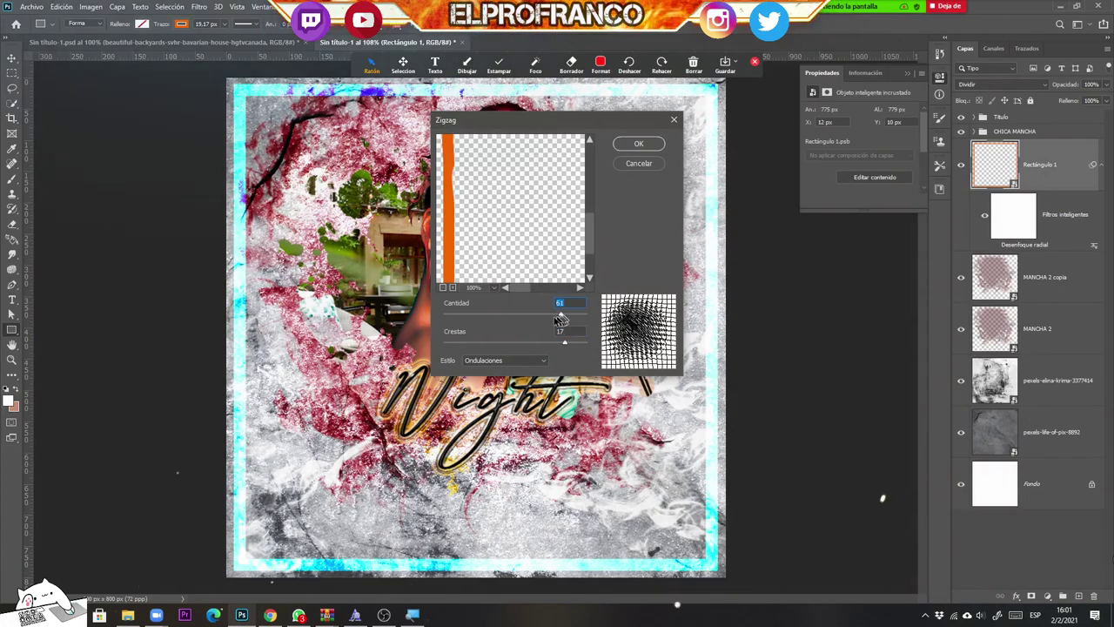
pyautogui.moveTo(535, 316); pyautogui.dragTo(582, 322)
pyautogui.click(639, 143)
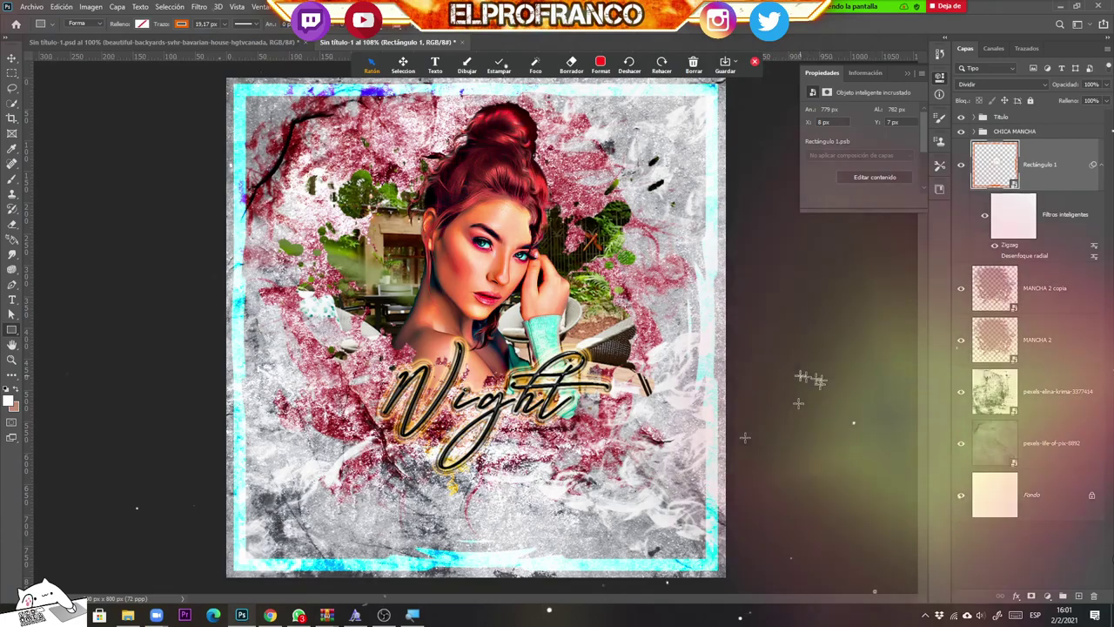
pyautogui.hotkey('ctrl', 'z')
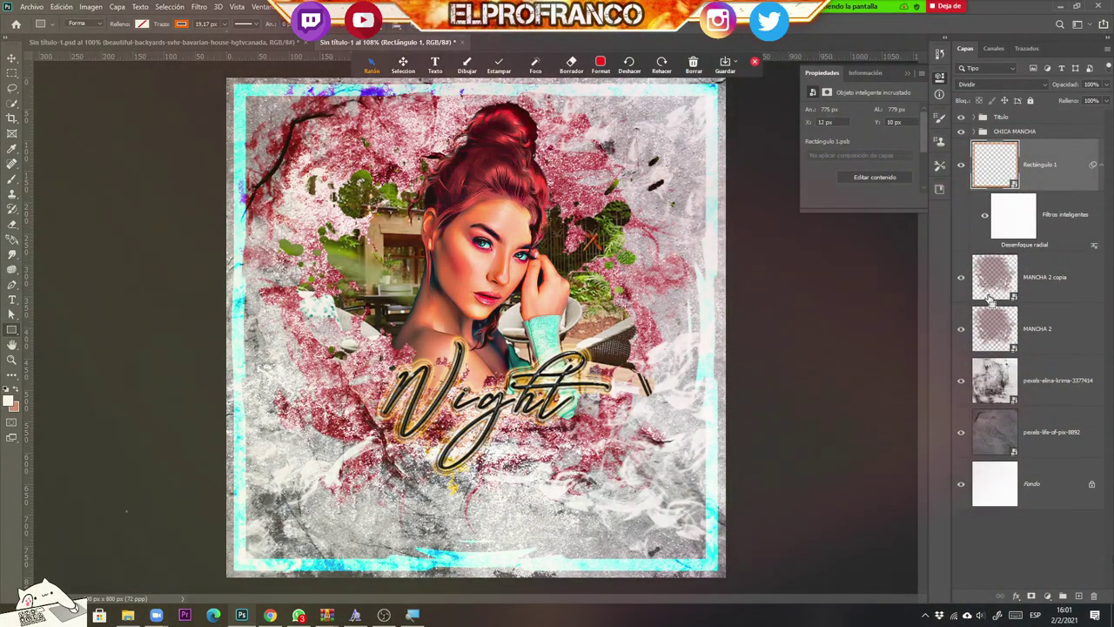
# Step: Apply the Coordenadas polares distortion filter to the cyan frame layer
pyautogui.click(201, 9)
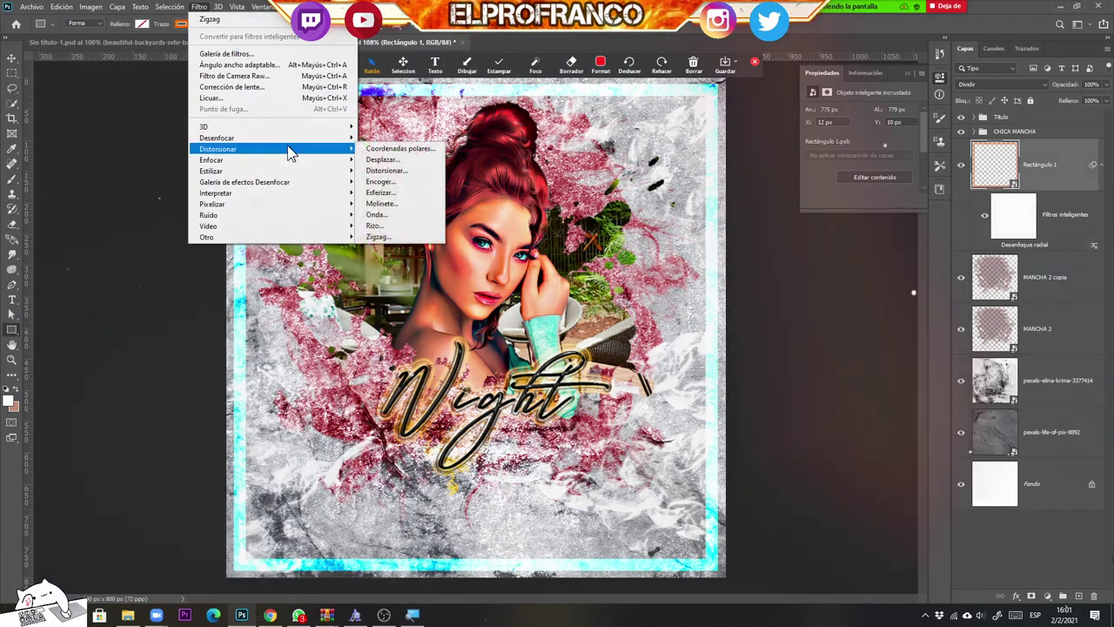
pyautogui.moveTo(217, 149)
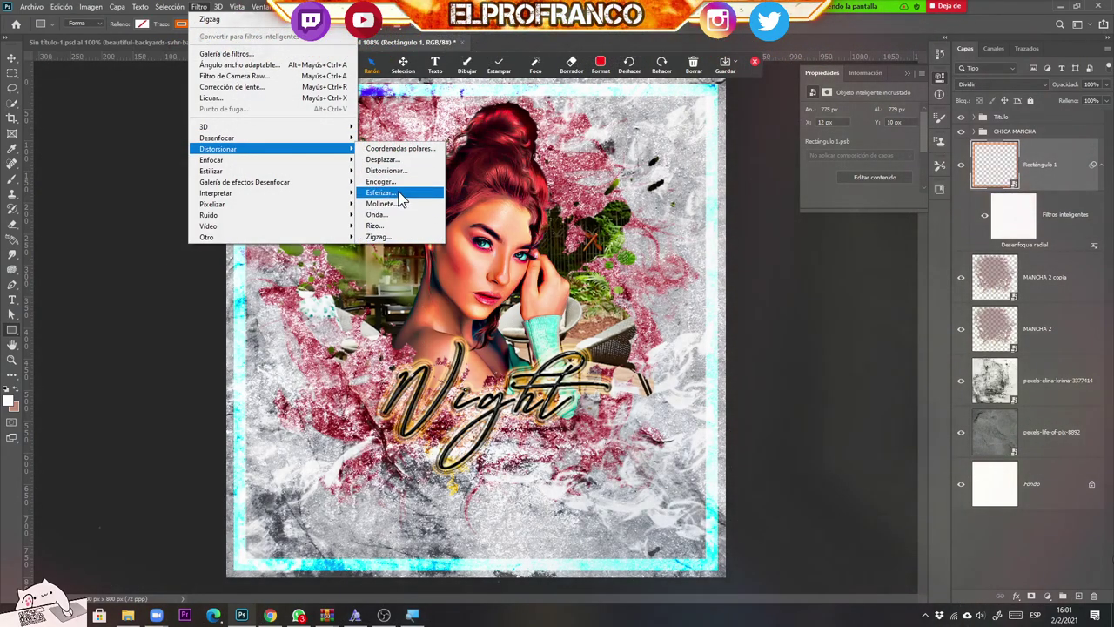
pyautogui.click(405, 151)
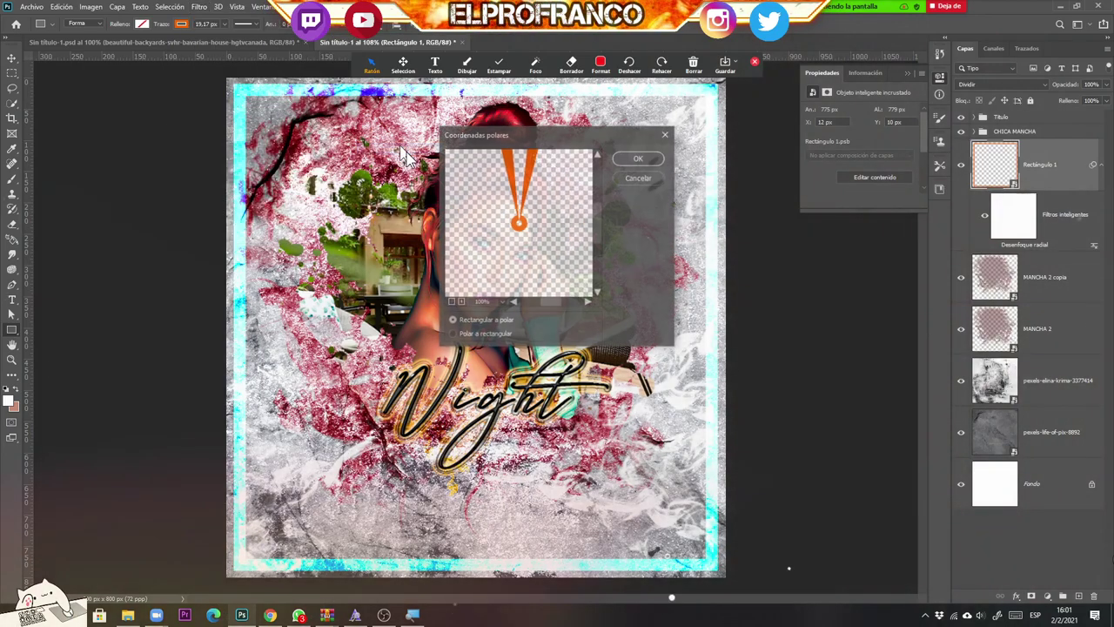
pyautogui.click(639, 158)
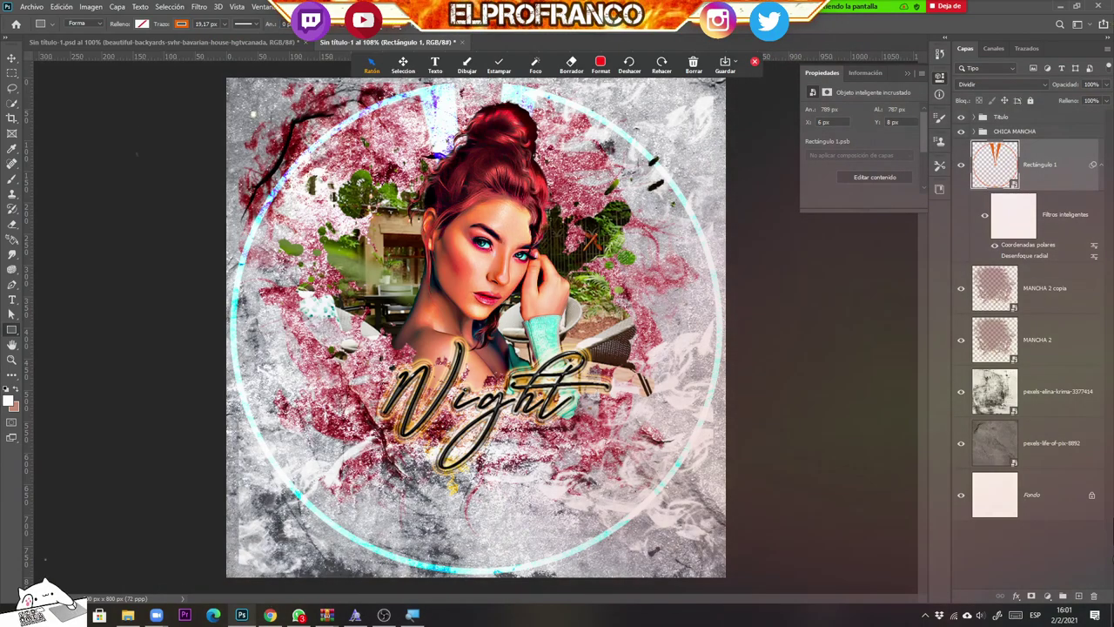
# Step: Compare the smart filters by toggling Desenfoque radial, then switch off Coordenadas polares
pyautogui.click(996, 256)
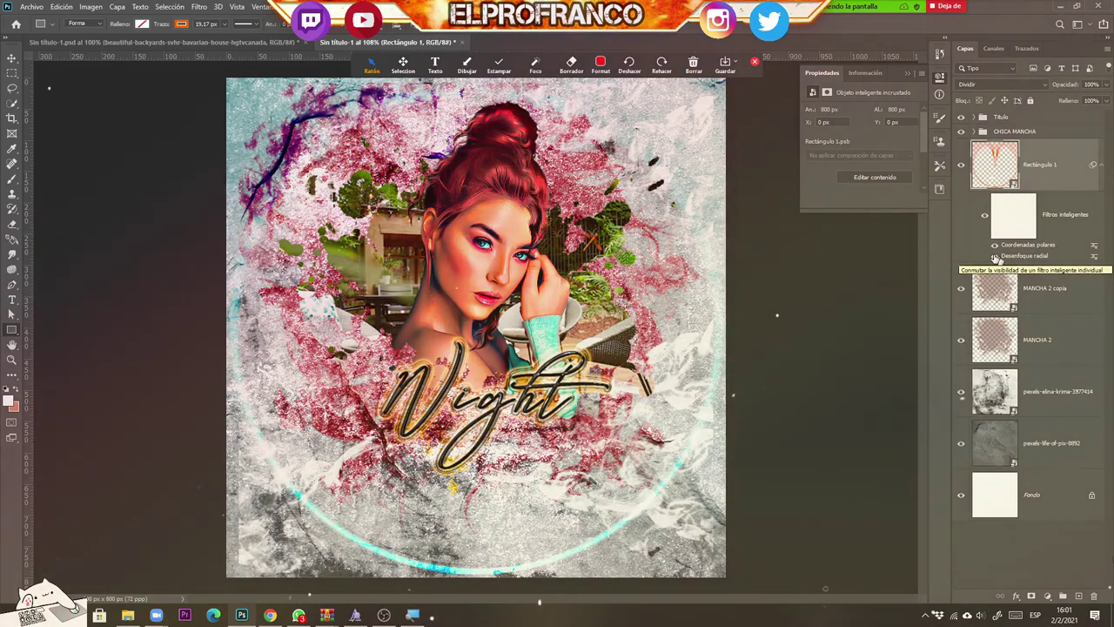
pyautogui.click(996, 257)
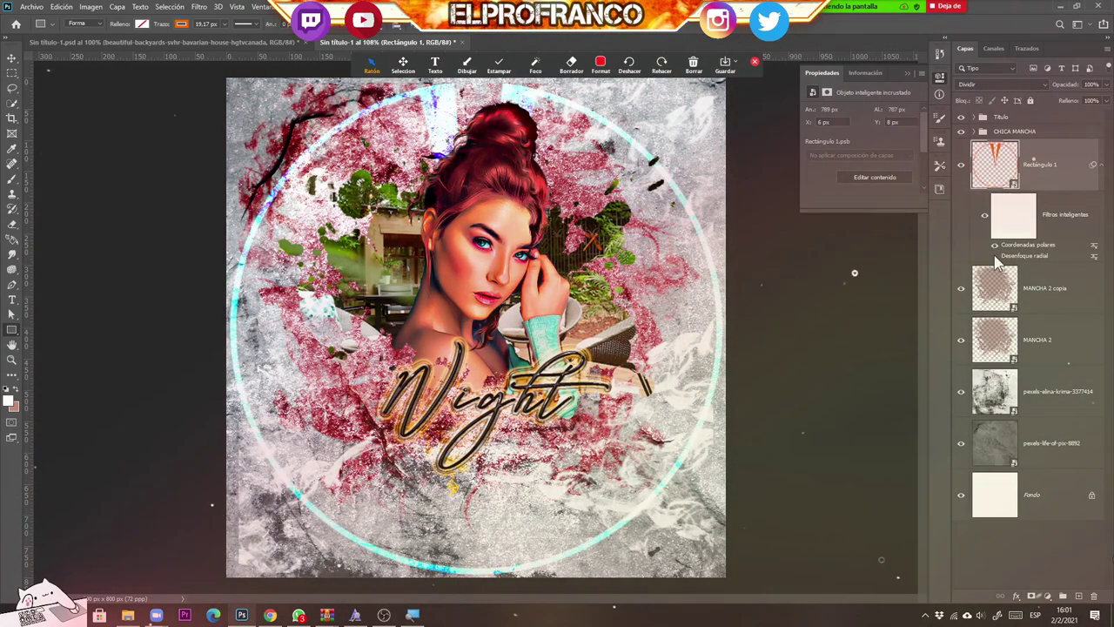
pyautogui.click(996, 257)
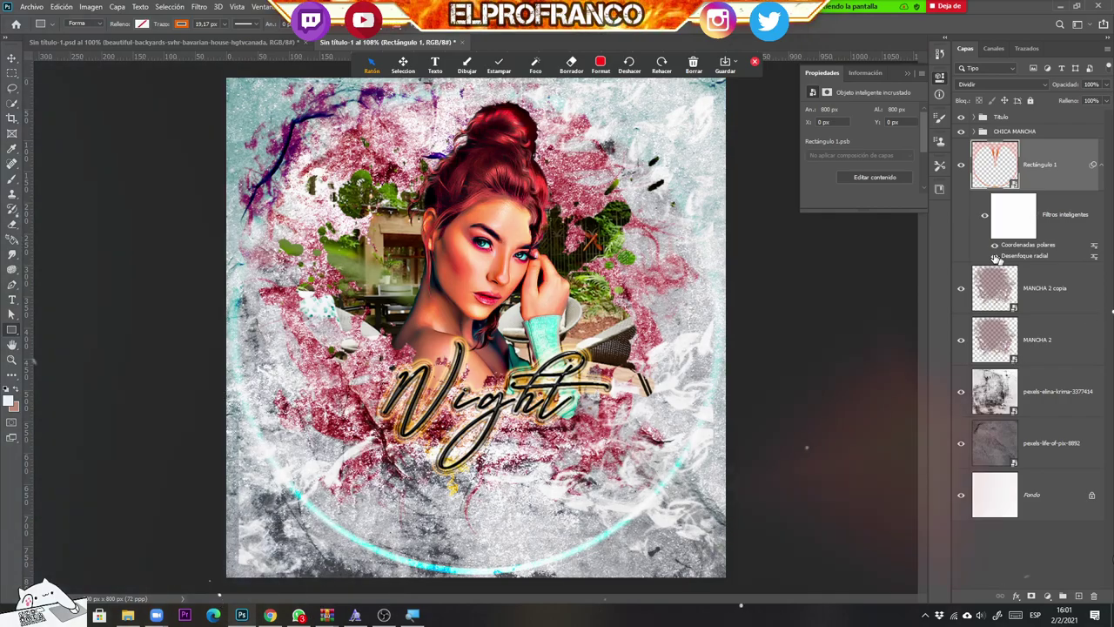
pyautogui.click(995, 257)
pyautogui.click(996, 256)
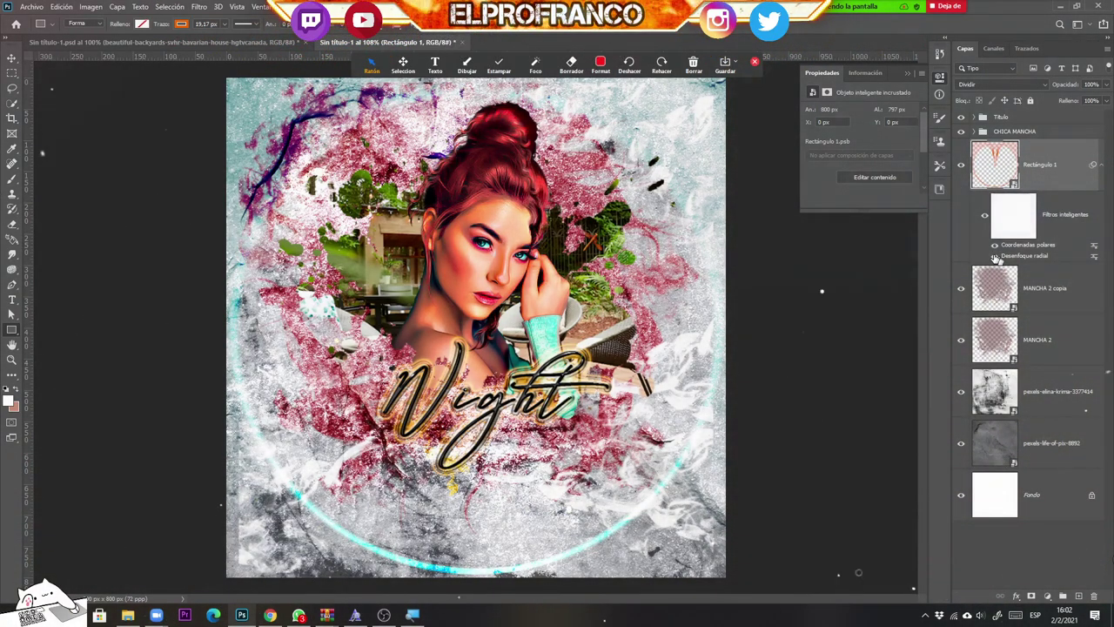
pyautogui.click(994, 255)
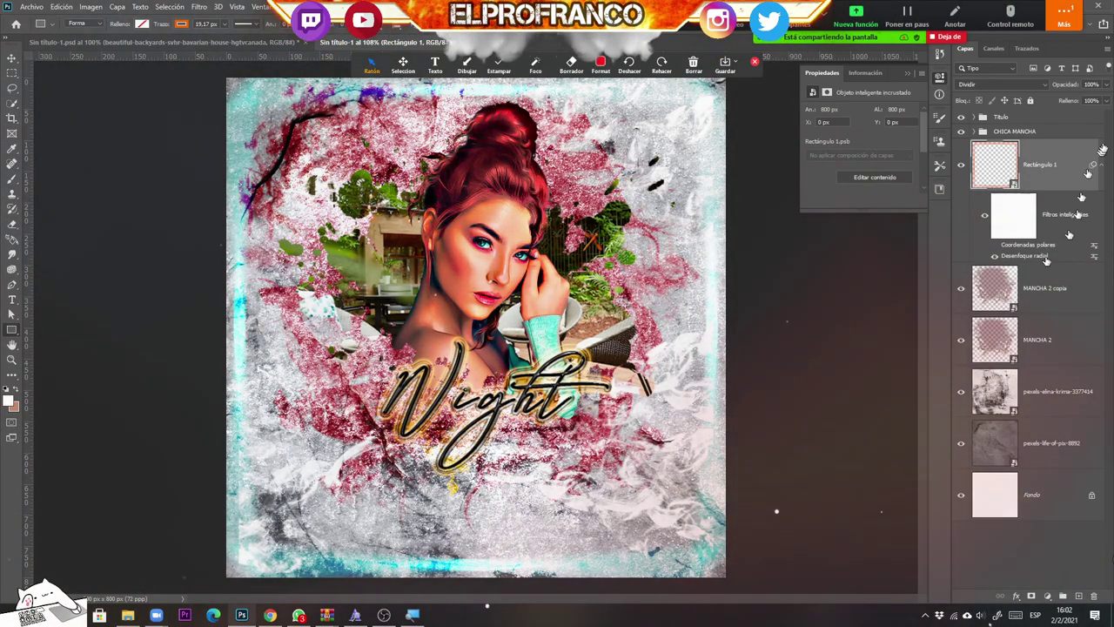
# Step: Open the meeting's extra options menu and close the window it brings up
pyautogui.click(1063, 18)
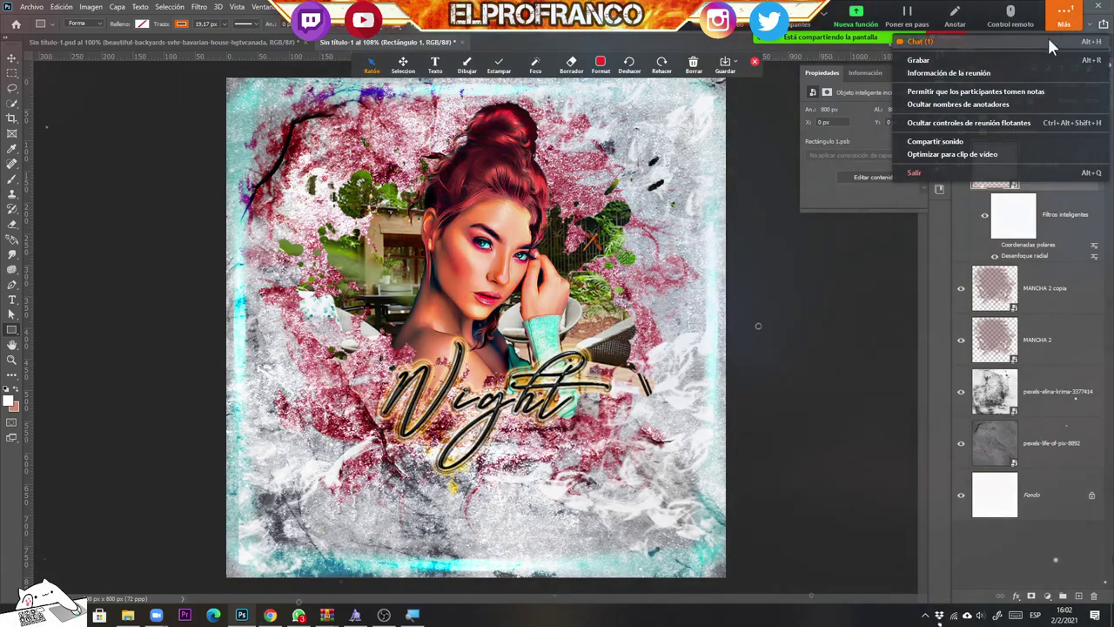
pyautogui.click(931, 48)
pyautogui.click(942, 171)
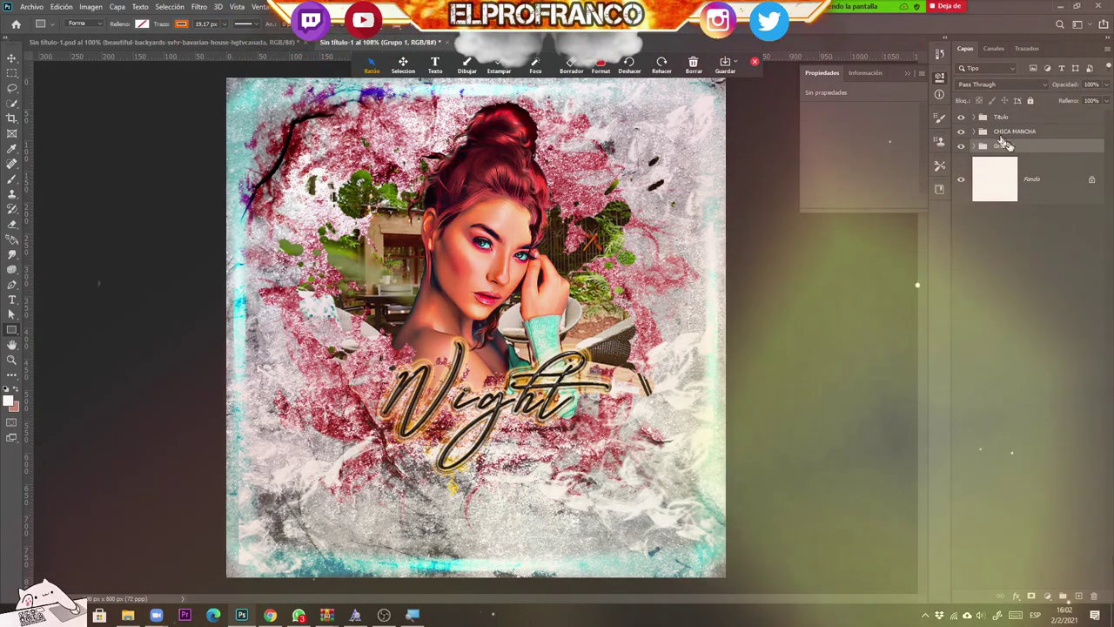
# Step: Name the new group Fondo, then open Opciones de fusión for the Mancha layer
pyautogui.doubleClick(1004, 145)
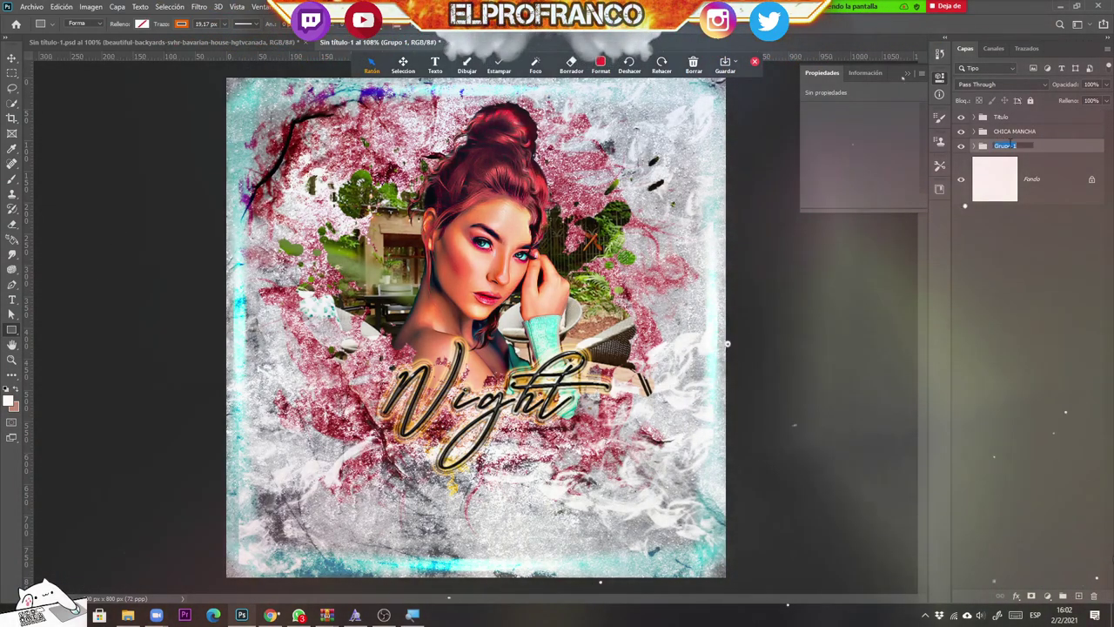
pyautogui.write('Fondo')
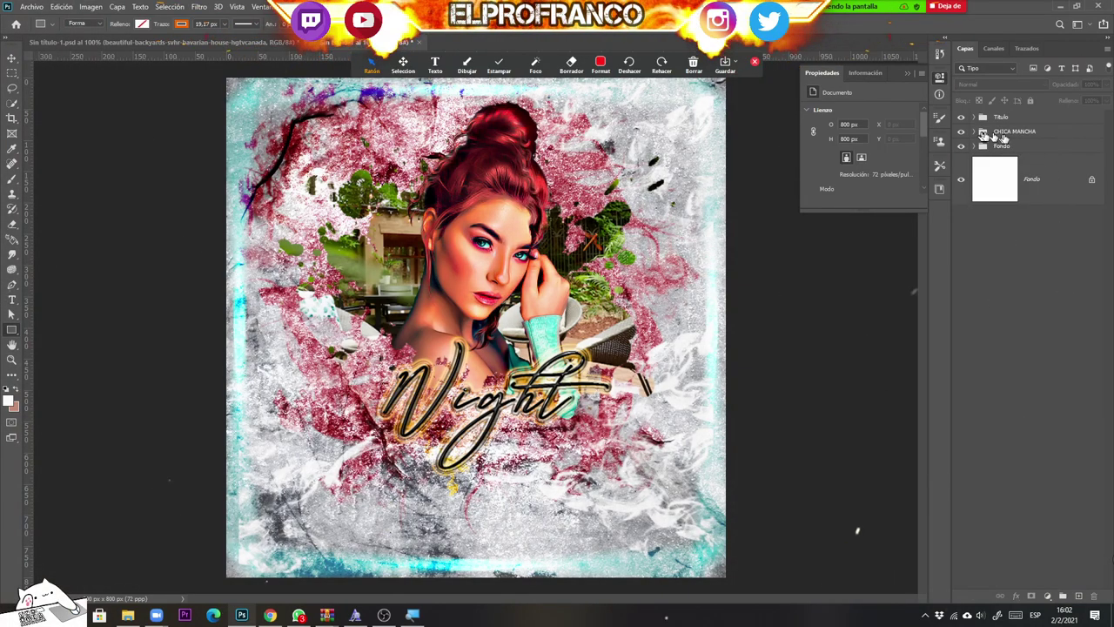
pyautogui.click(993, 136)
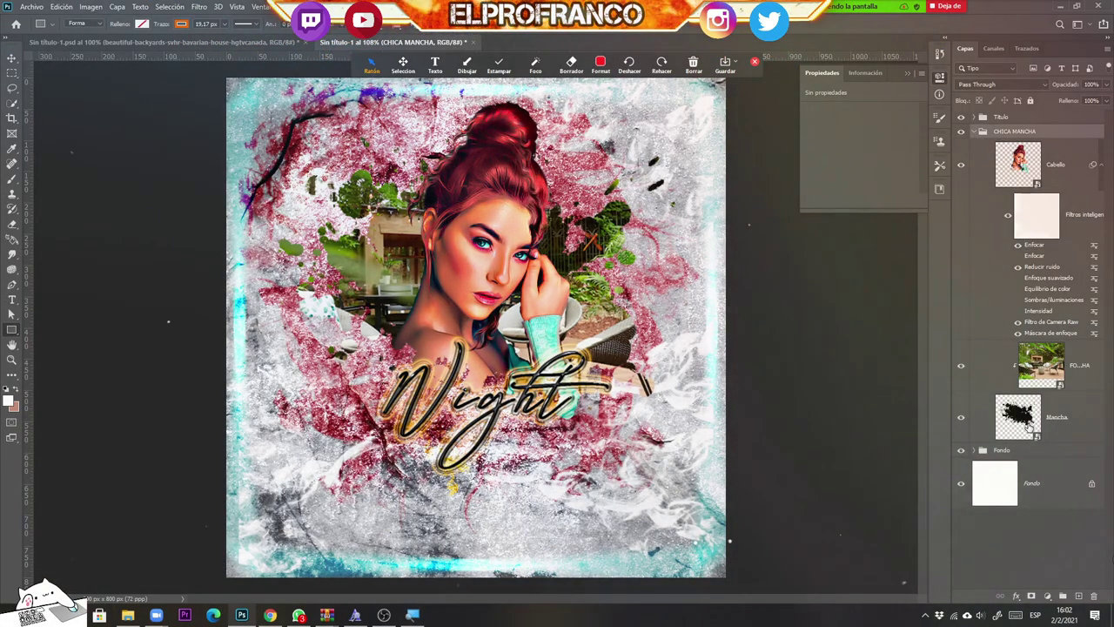
pyautogui.rightClick(1030, 423)
pyautogui.click(990, 196)
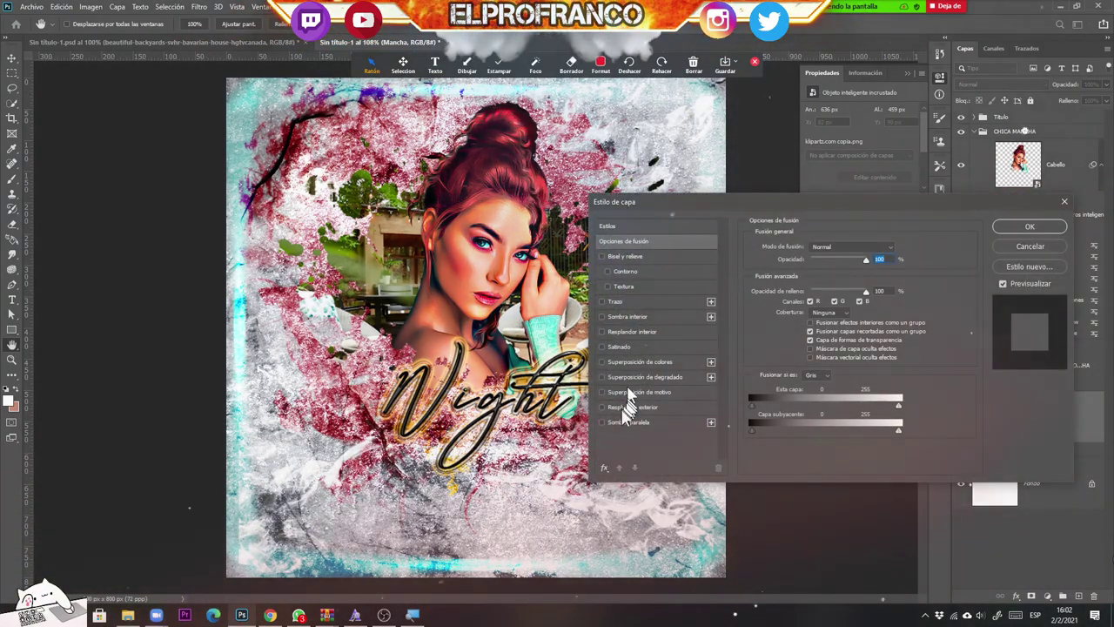
# Step: Add a drop shadow to Mancha with larger size, 74% opacity, wider spread and Superponer blending
pyautogui.click(603, 422)
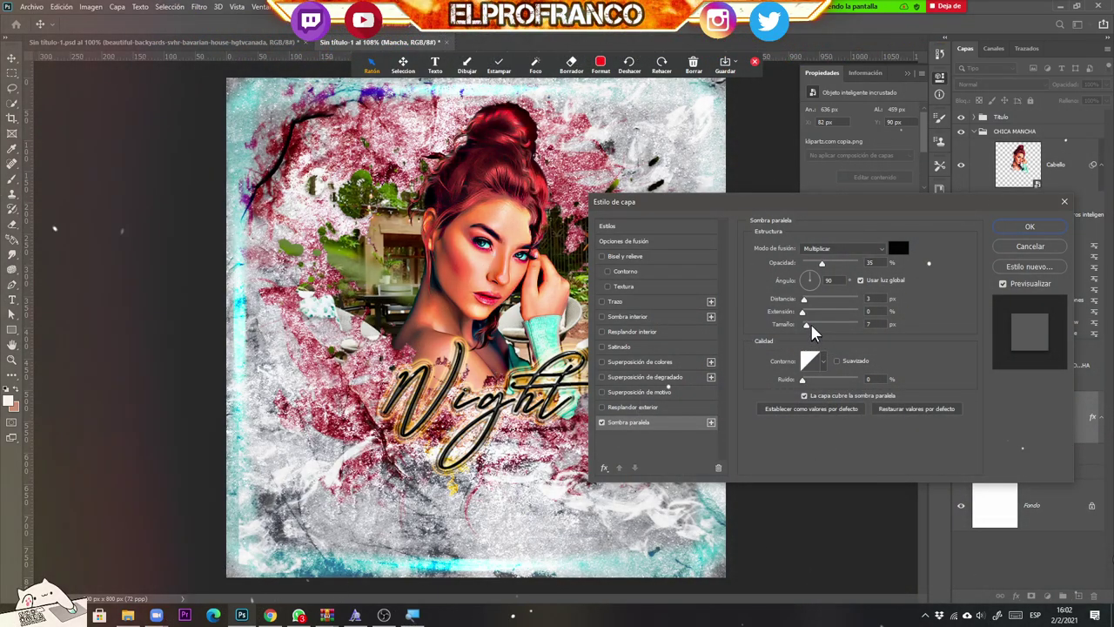
pyautogui.moveTo(808, 323); pyautogui.dragTo(816, 325)
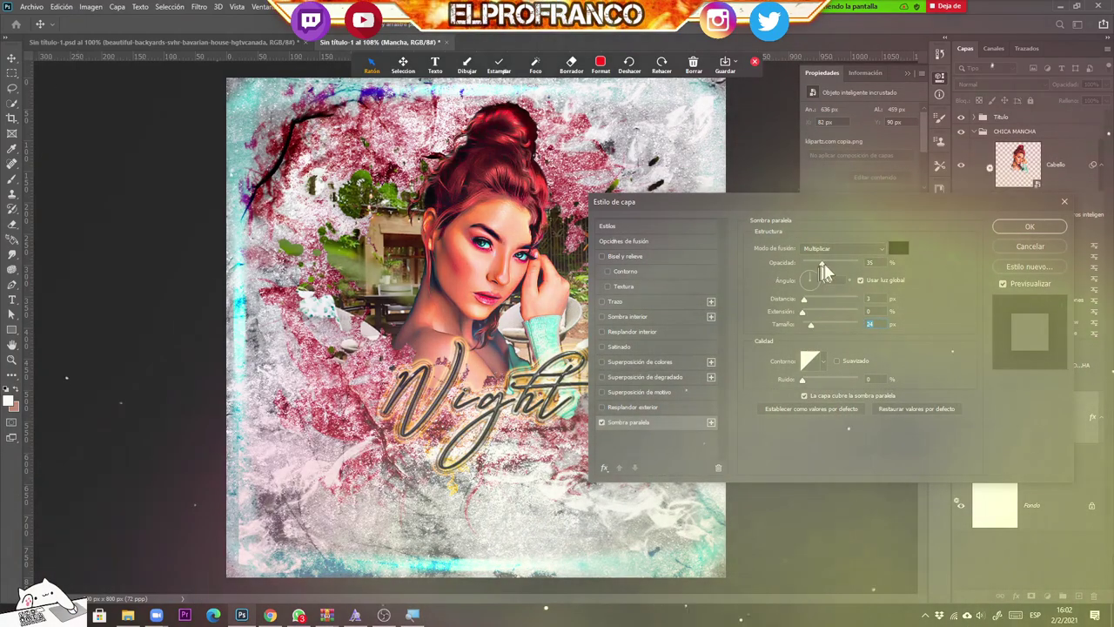
pyautogui.moveTo(821, 262); pyautogui.dragTo(843, 262)
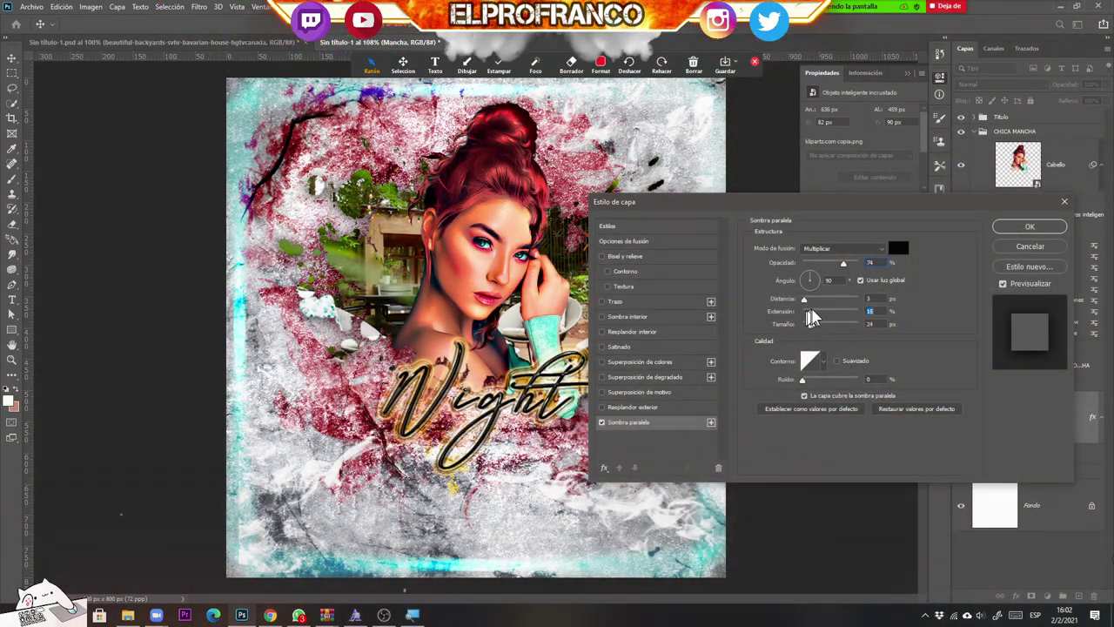
pyautogui.moveTo(802, 311)
pyautogui.mouseDown()
pyautogui.moveTo(829, 318)
pyautogui.moveTo(804, 324)
pyautogui.moveTo(812, 321)
pyautogui.mouseUp()
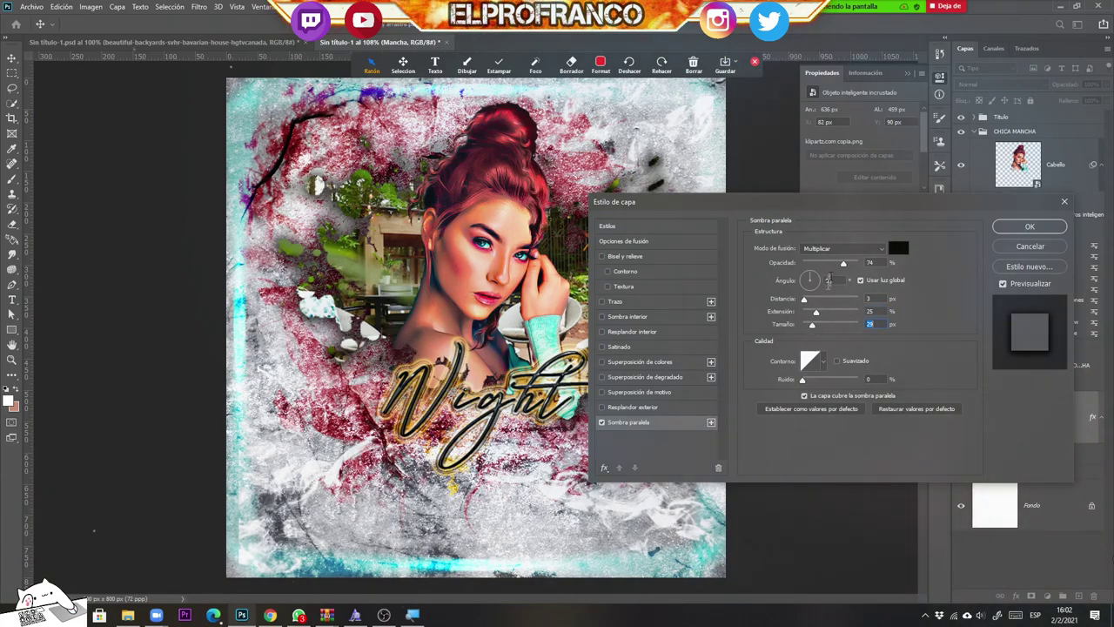
pyautogui.click(841, 248)
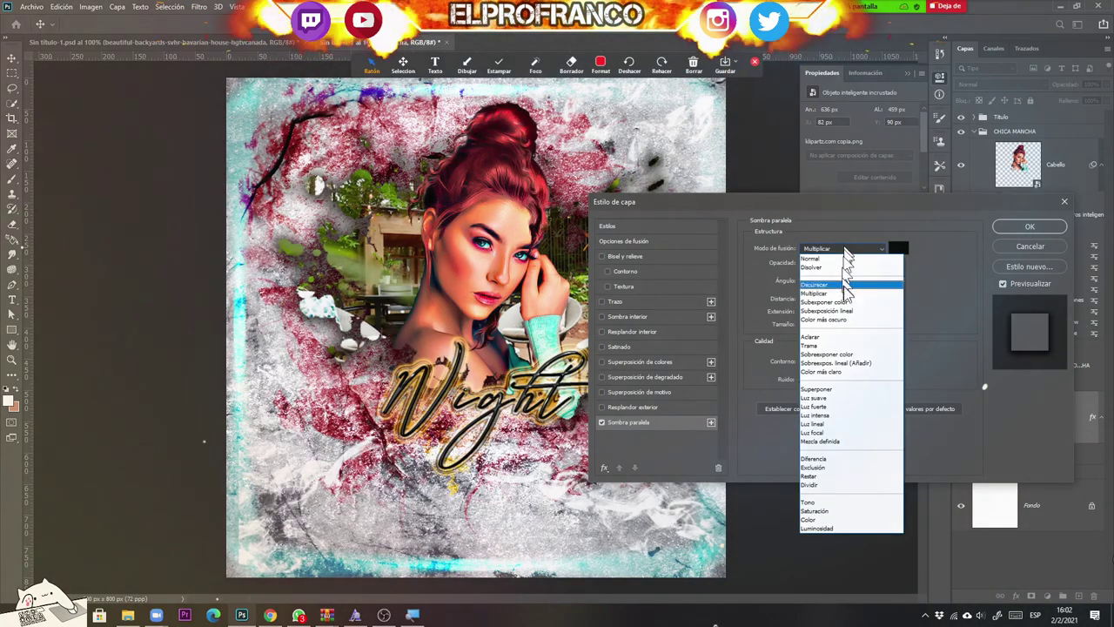
pyautogui.click(834, 390)
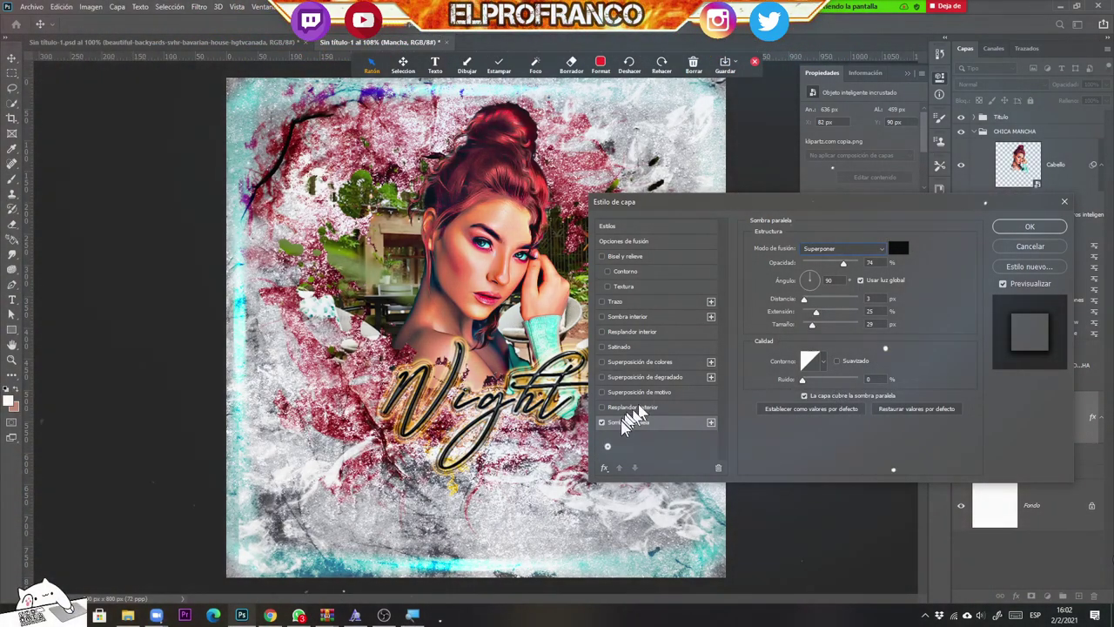
pyautogui.click(601, 422)
pyautogui.click(601, 422)
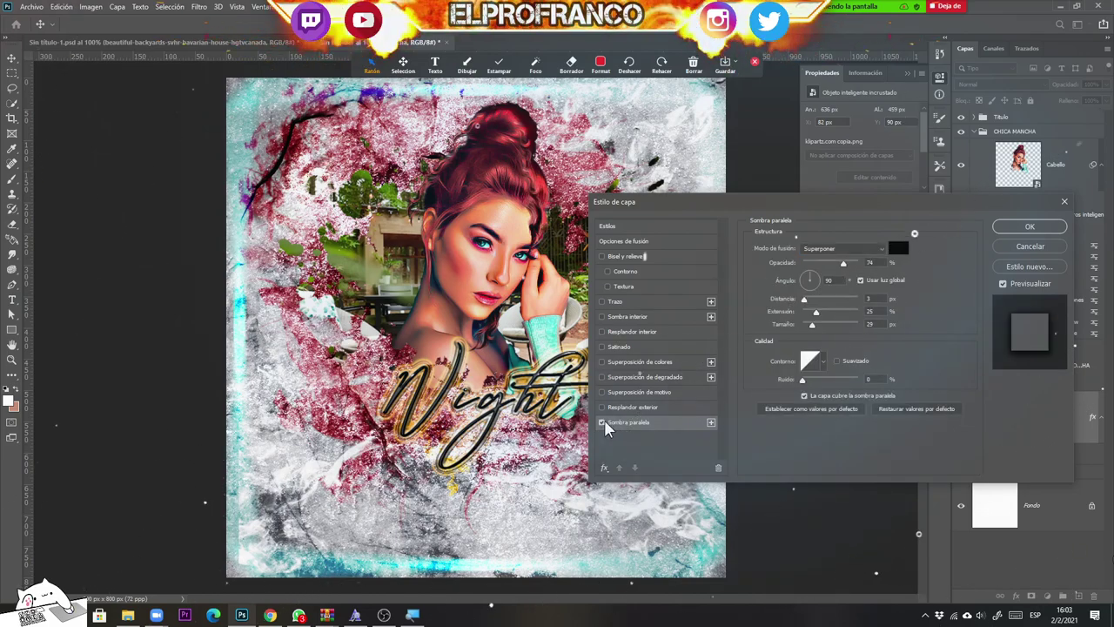
# Step: Make the first shadow hard-edged with zero size, adjusting its blend mode and distance
pyautogui.click(855, 248)
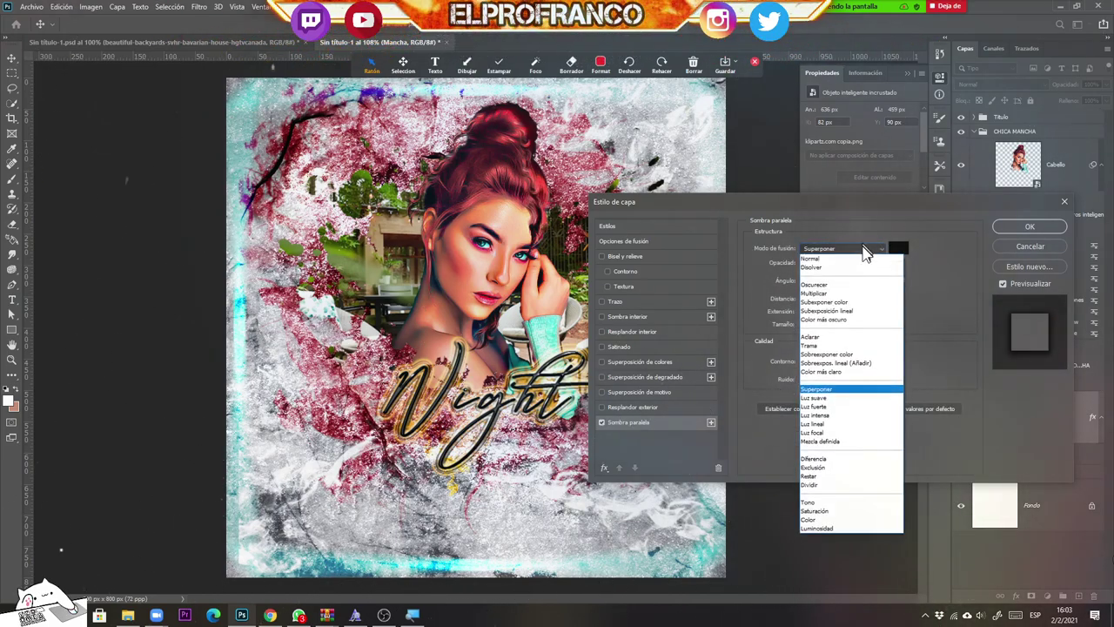
pyautogui.click(850, 294)
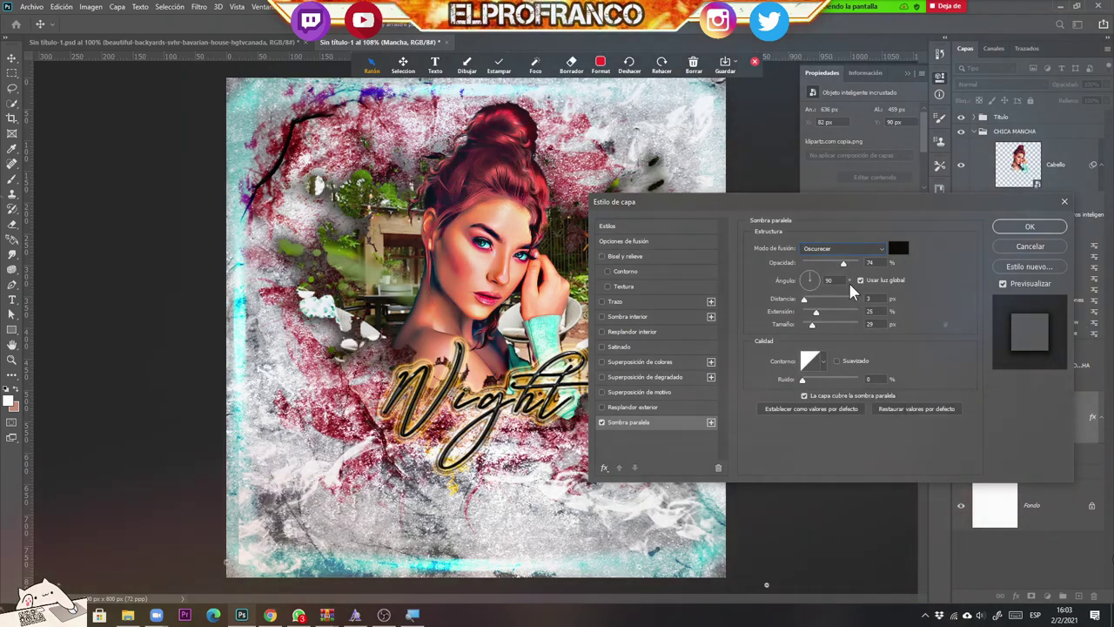
pyautogui.press('Down')
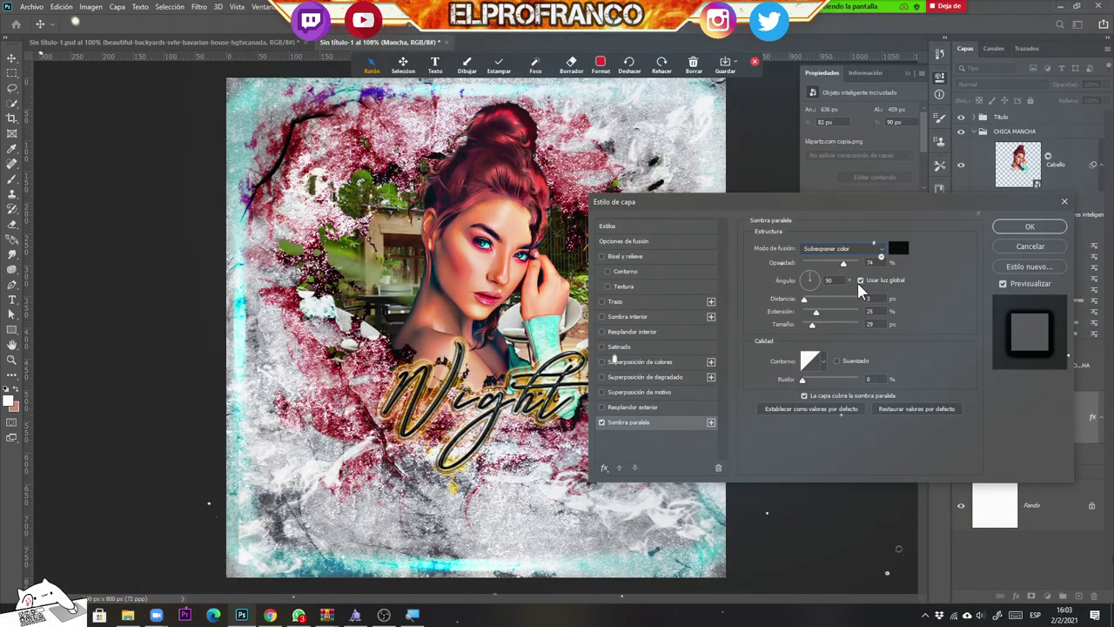
pyautogui.press('Up')
pyautogui.press('Up')
pyautogui.press('Up')
pyautogui.press('Up')
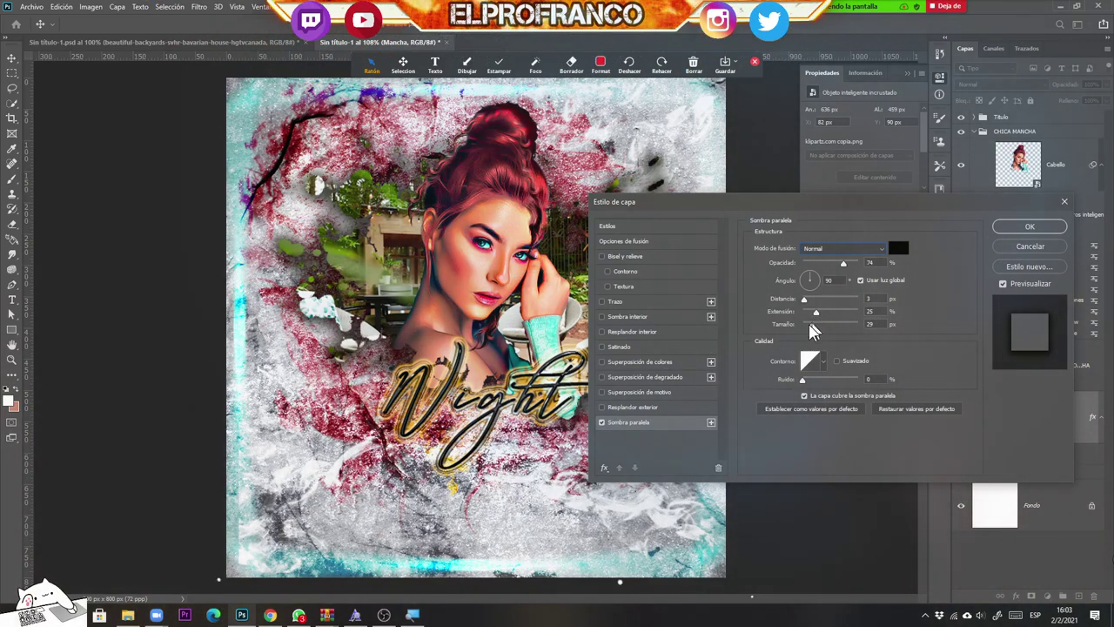
pyautogui.moveTo(812, 329); pyautogui.dragTo(802, 332)
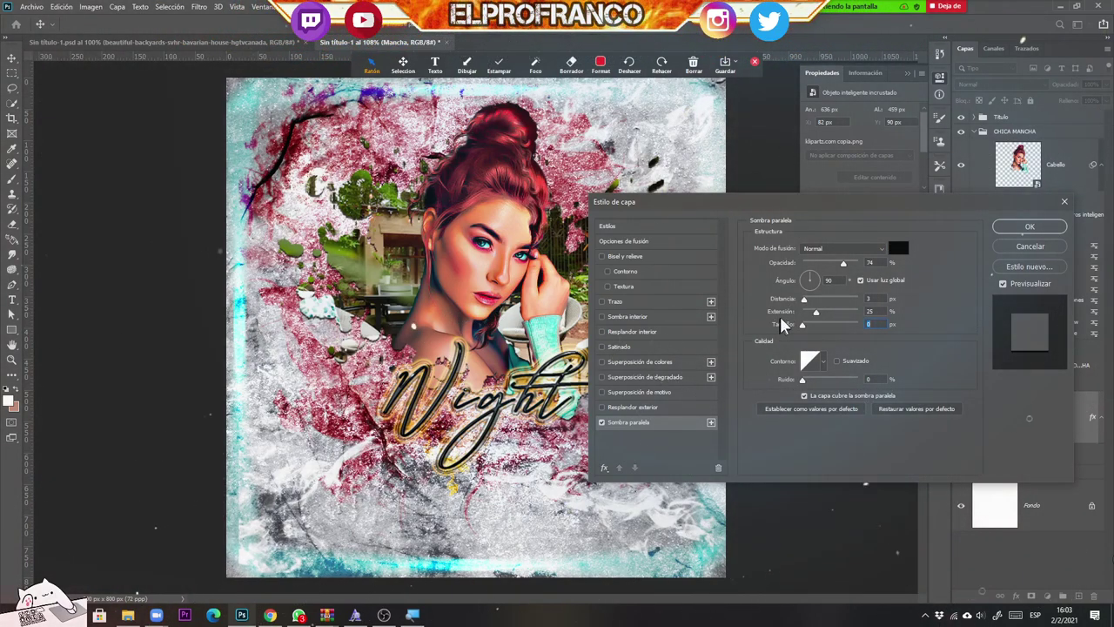
pyautogui.moveTo(805, 299); pyautogui.dragTo(806, 300)
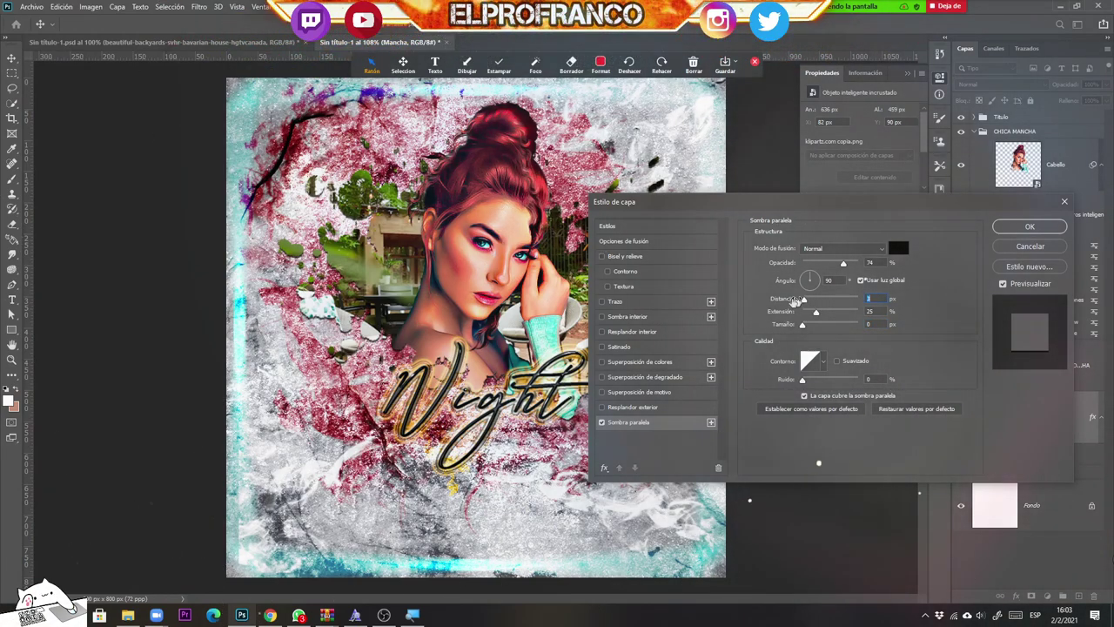
pyautogui.click(607, 424)
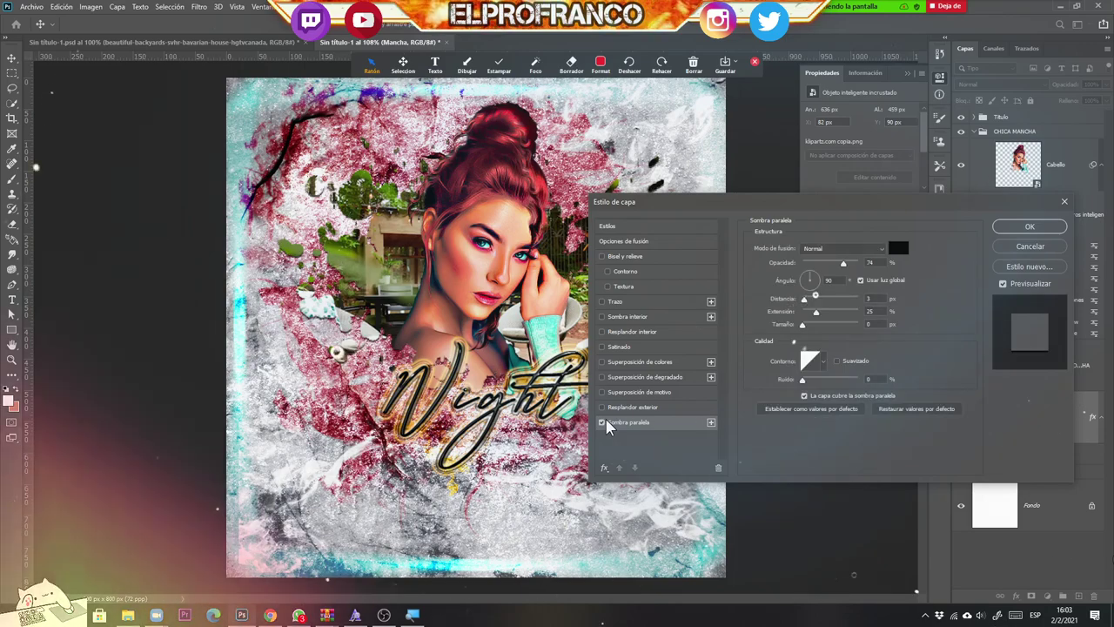
# Step: Add a second drop shadow offset at -160°, blended Multiplicar with lowered opacity
pyautogui.click(711, 422)
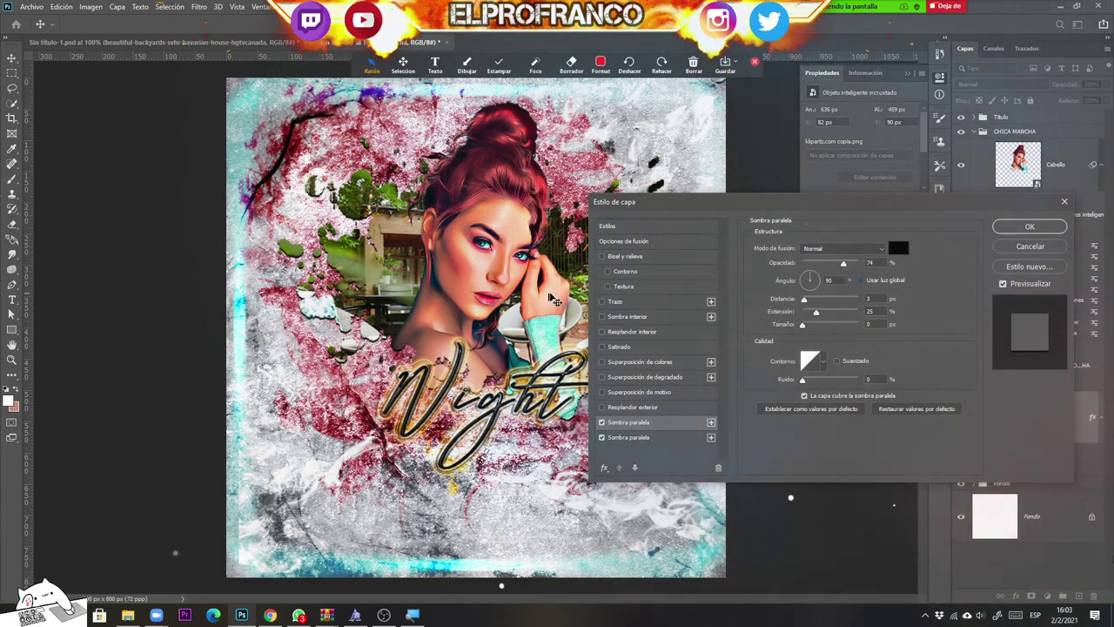
pyautogui.moveTo(540, 287)
pyautogui.mouseDown()
pyautogui.moveTo(566, 257)
pyautogui.moveTo(623, 272)
pyautogui.mouseUp()
pyautogui.click(857, 250)
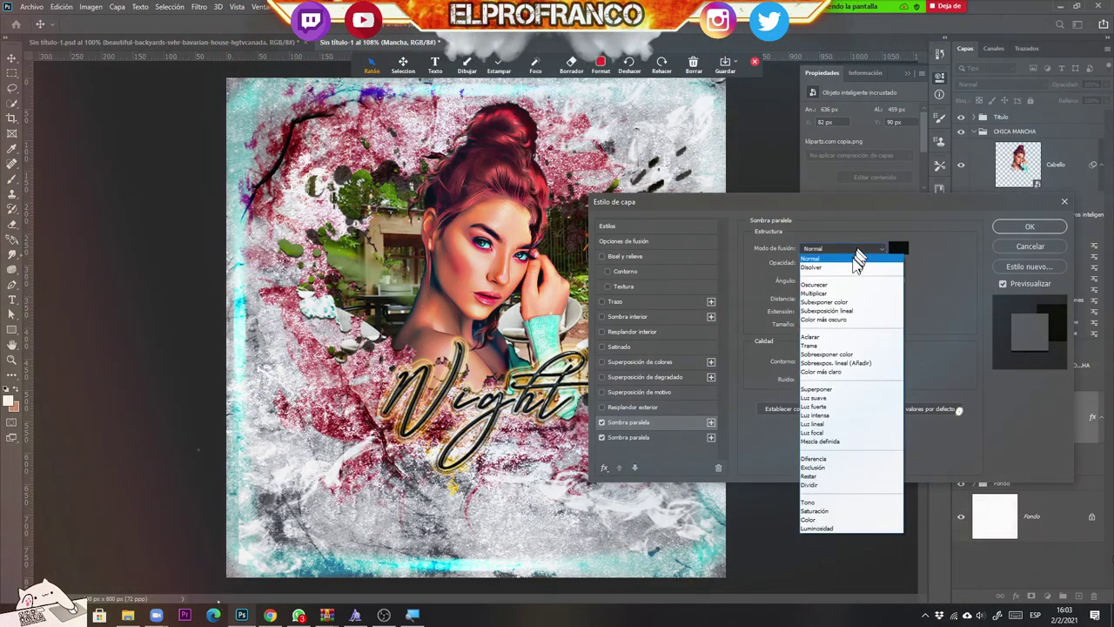
pyautogui.click(829, 389)
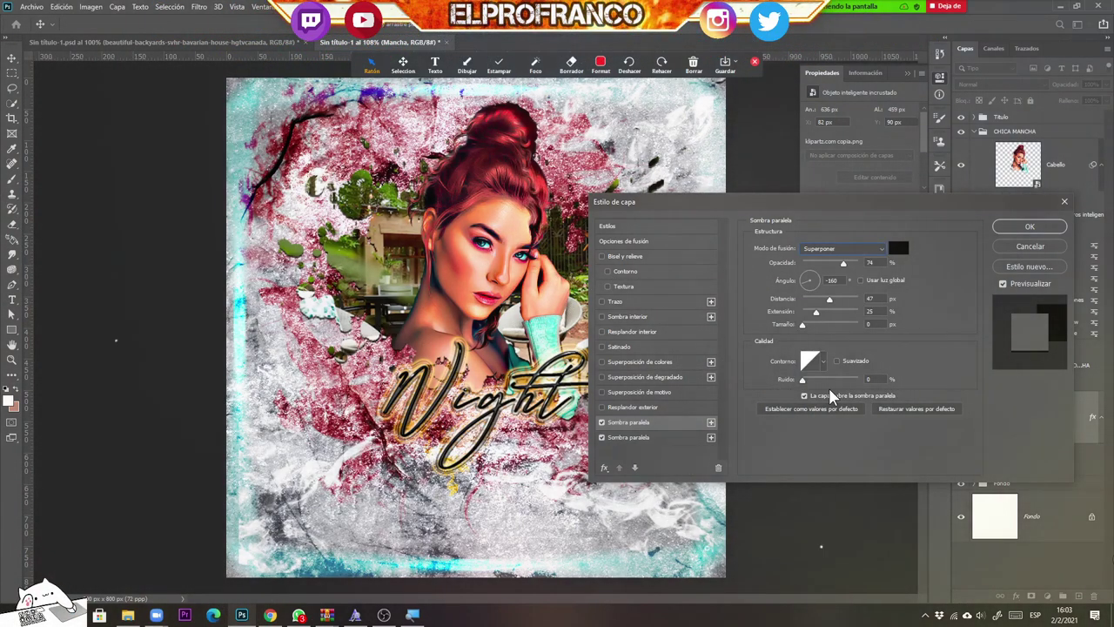
pyautogui.click(857, 252)
pyautogui.click(842, 289)
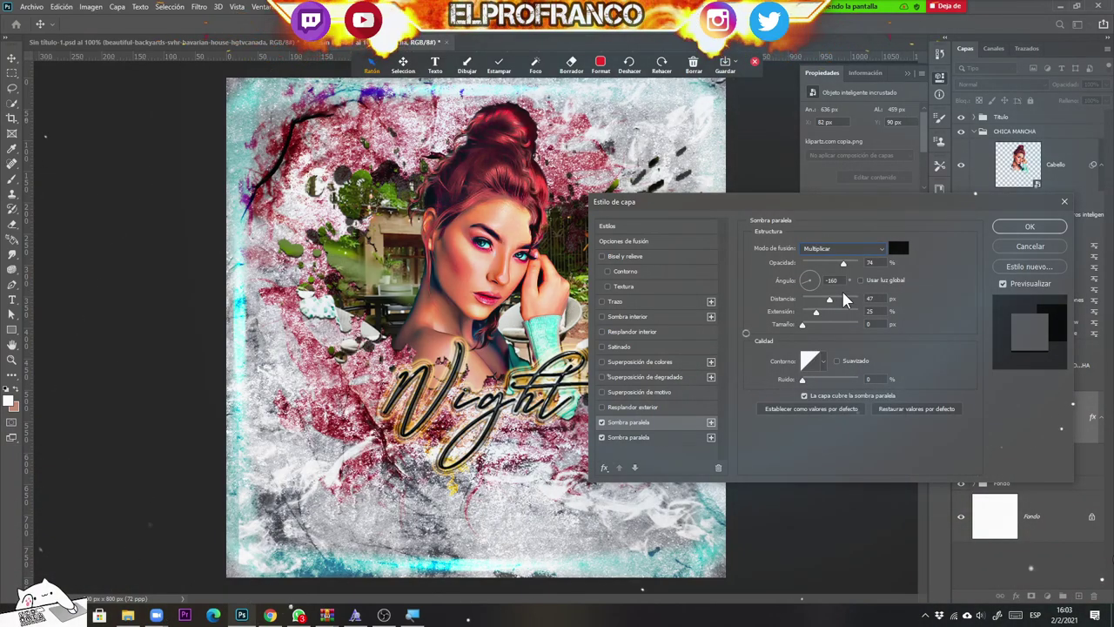
pyautogui.moveTo(831, 266); pyautogui.dragTo(827, 266)
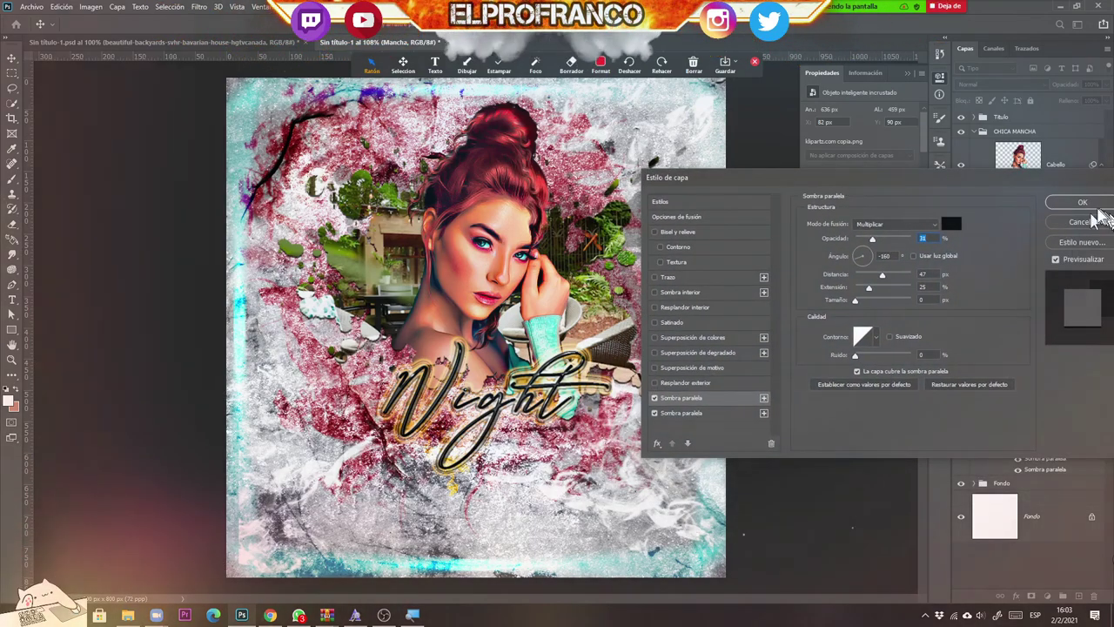
# Step: Apply Mancha's shadow styles and open the blending options for the Cabello layer
pyautogui.click(1090, 202)
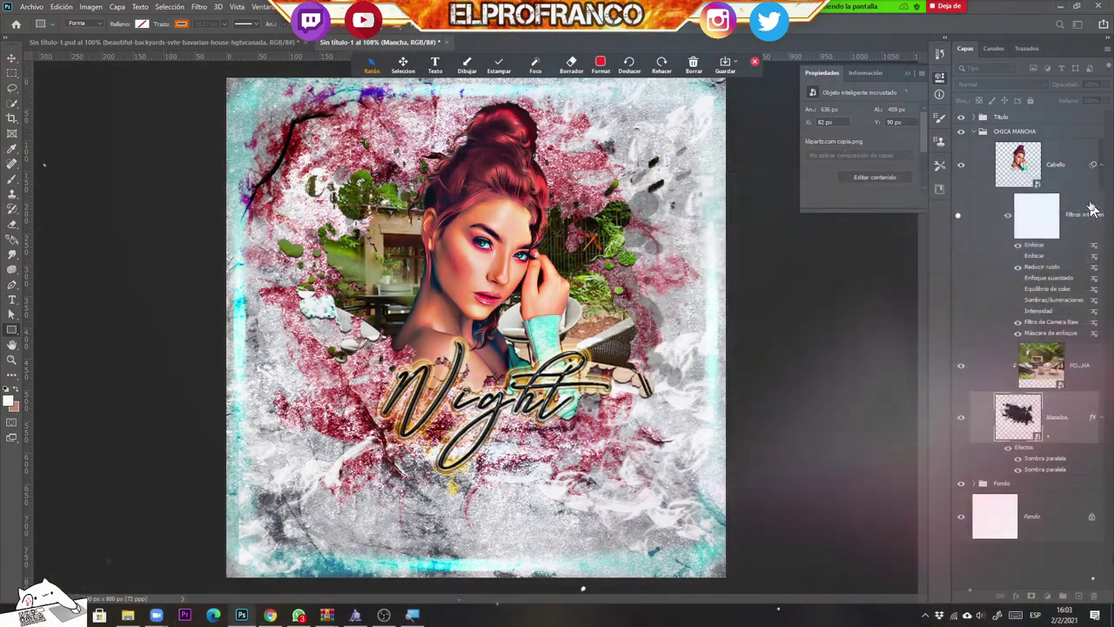
pyautogui.click(1033, 176)
pyautogui.rightClick(1033, 176)
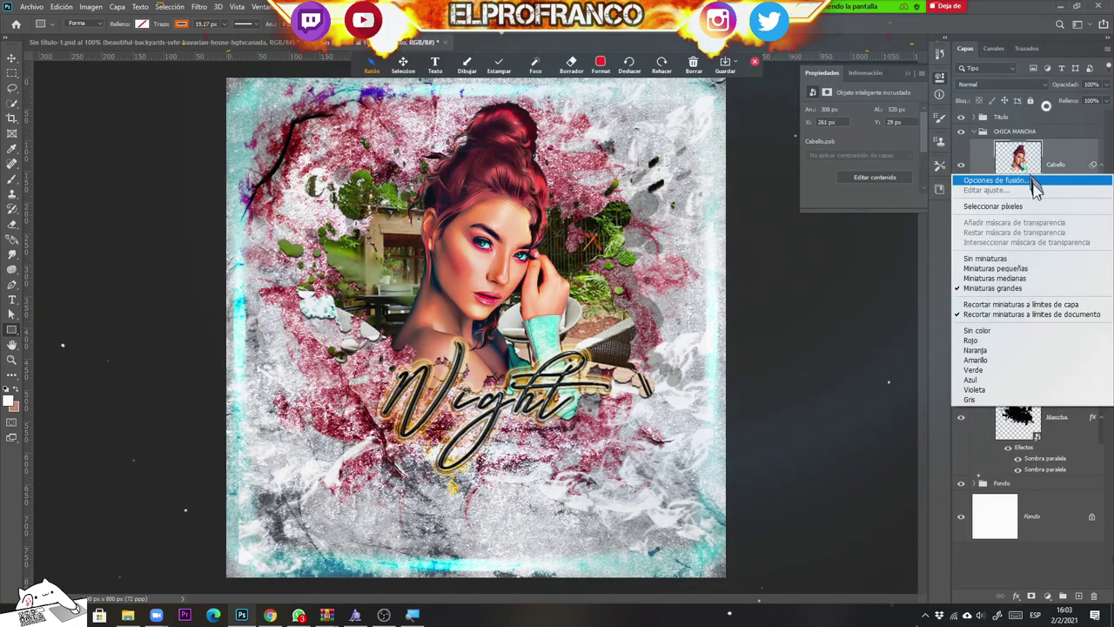
pyautogui.click(1034, 181)
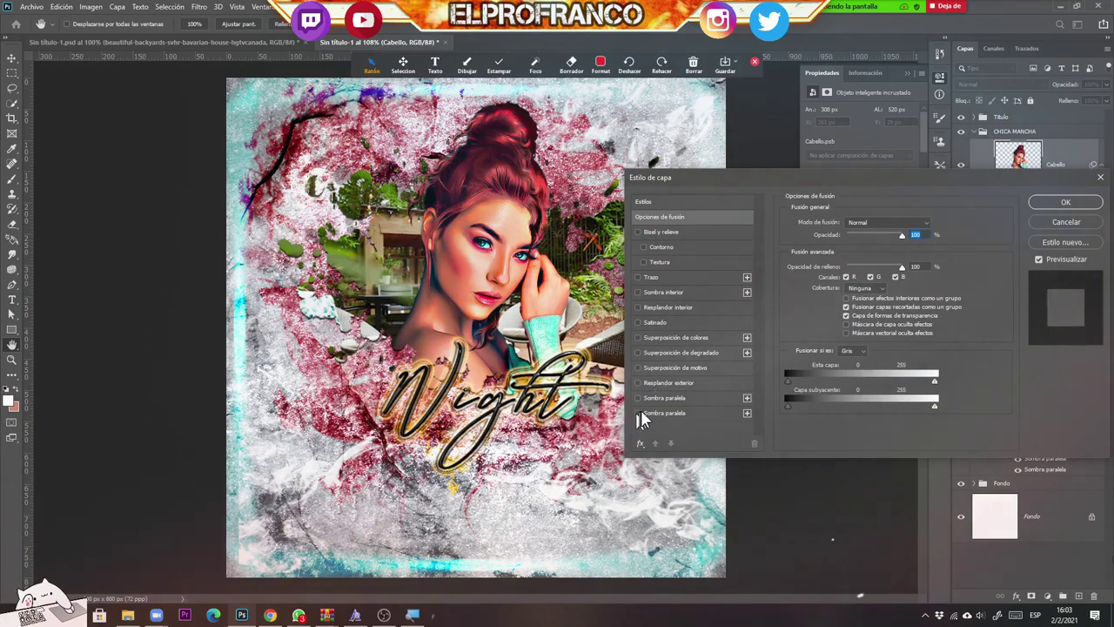
# Step: Enable a drop shadow on Cabello and add a second shadow offset behind the girl
pyautogui.click(660, 413)
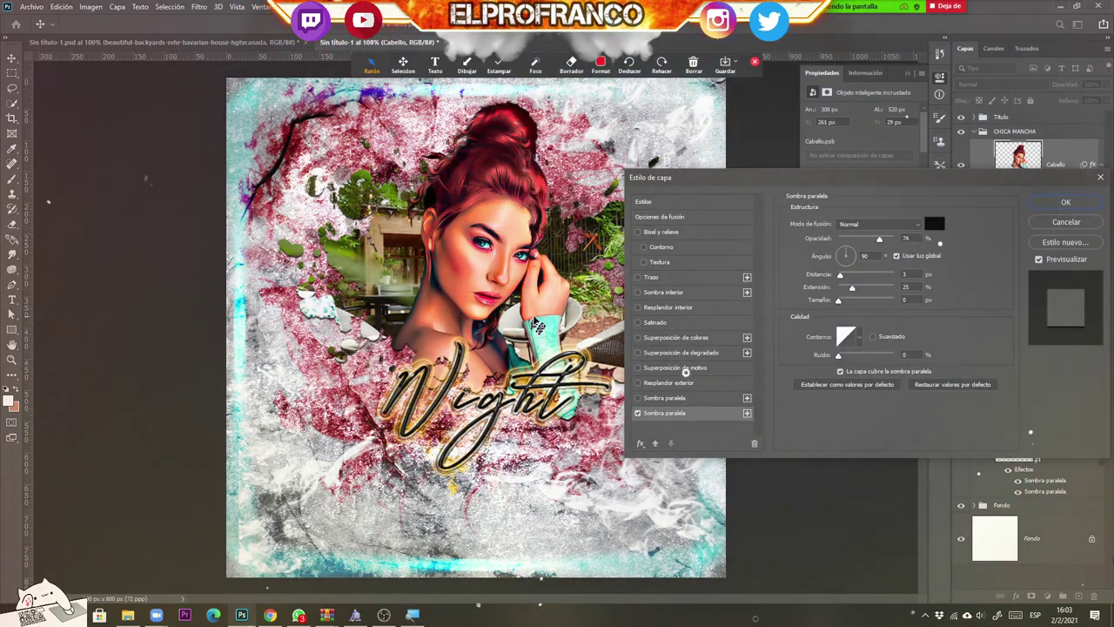
pyautogui.click(637, 413)
pyautogui.click(638, 412)
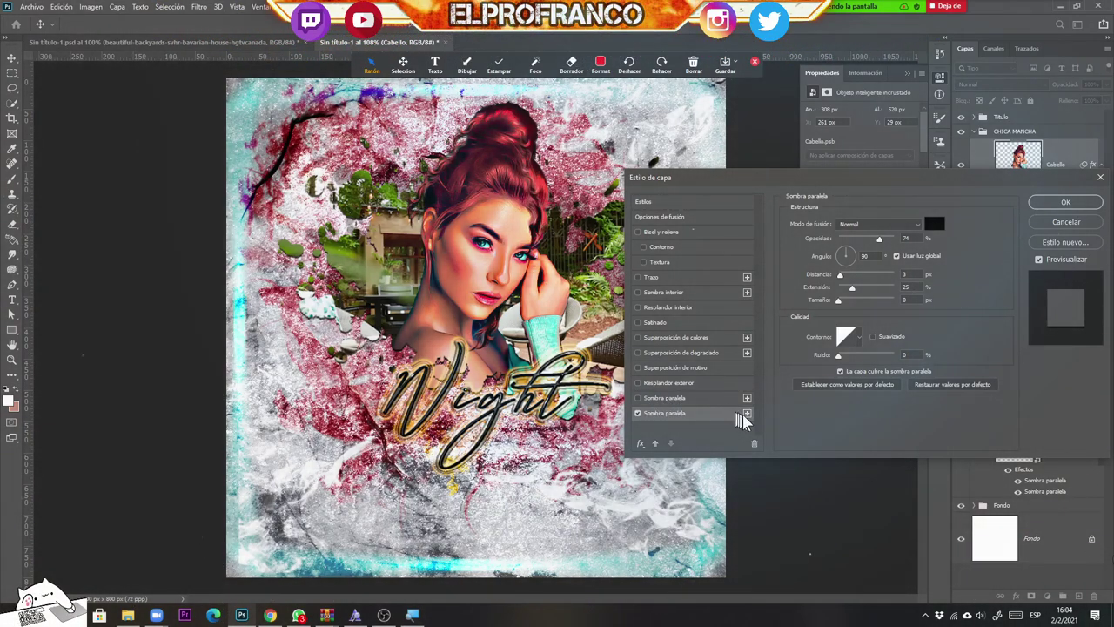
pyautogui.click(746, 413)
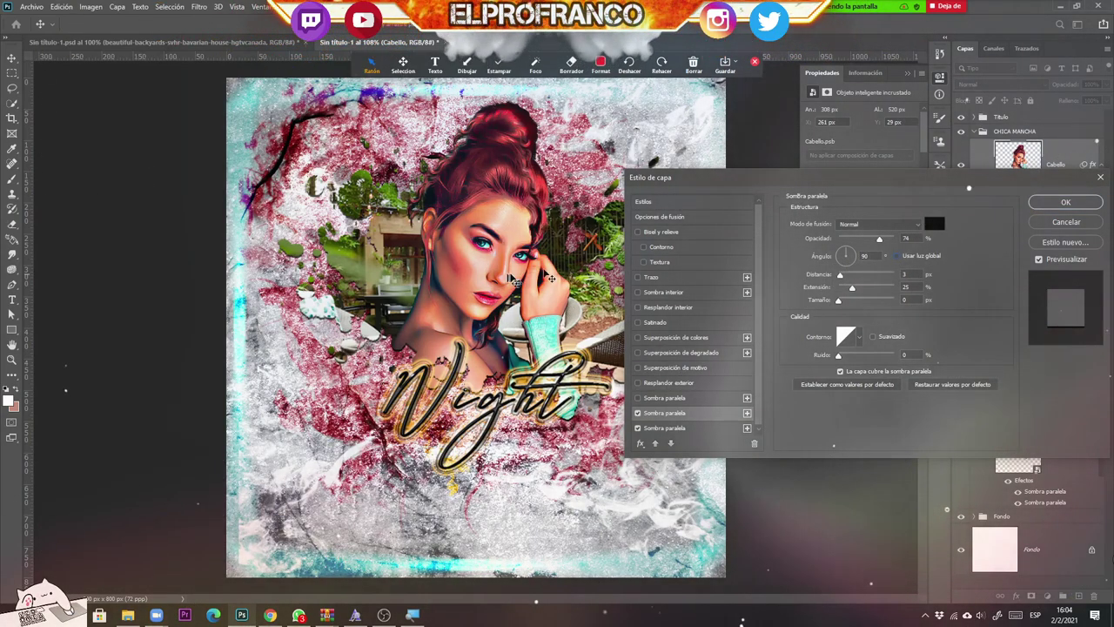
pyautogui.moveTo(516, 280); pyautogui.dragTo(496, 277)
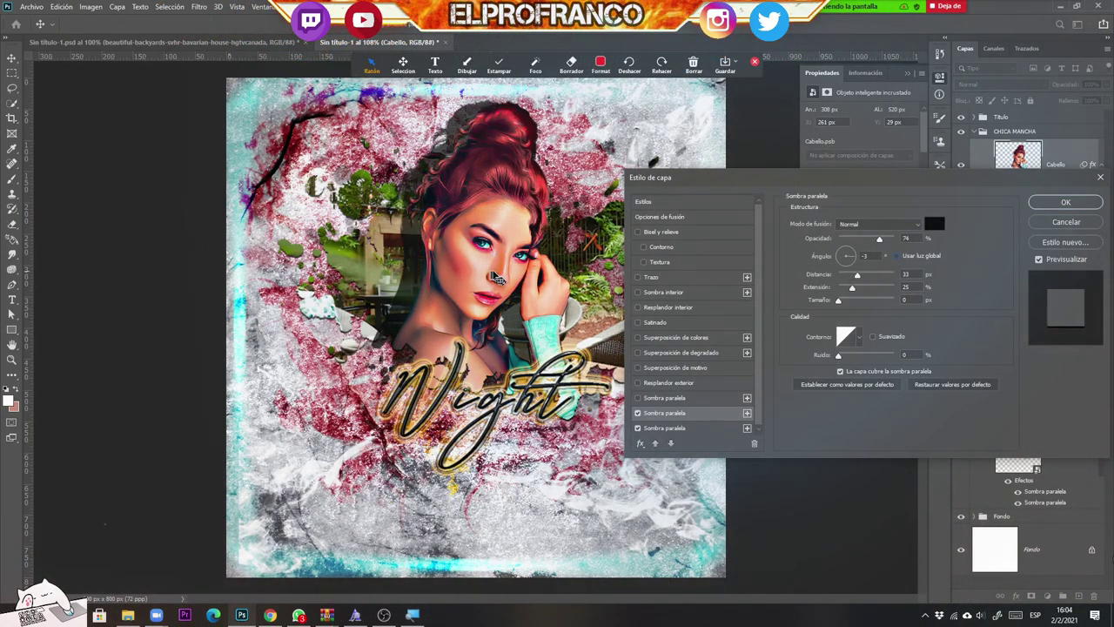
pyautogui.moveTo(496, 277); pyautogui.dragTo(514, 279)
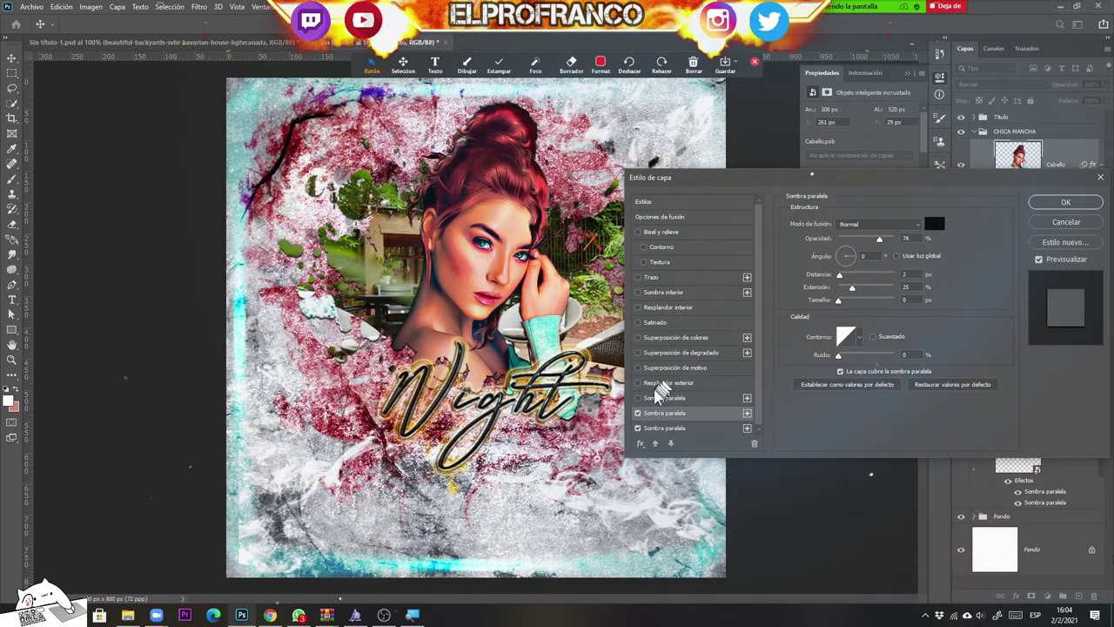
# Step: Add a golden outer glow with linear contour at 45% opacity and apply the styles
pyautogui.click(647, 383)
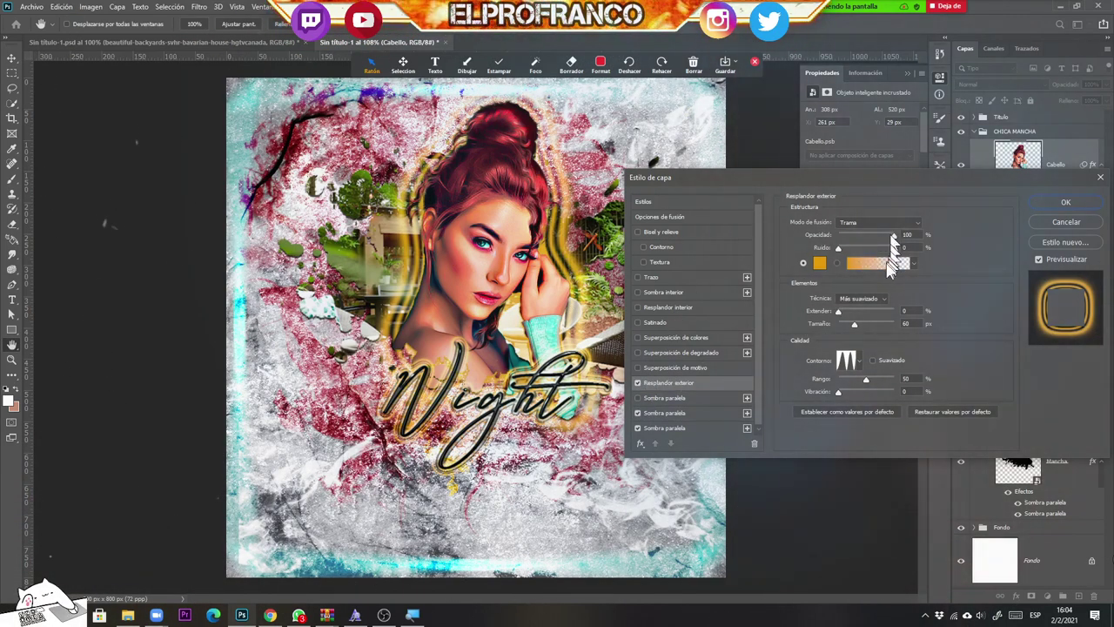
pyautogui.click(857, 361)
pyautogui.click(790, 386)
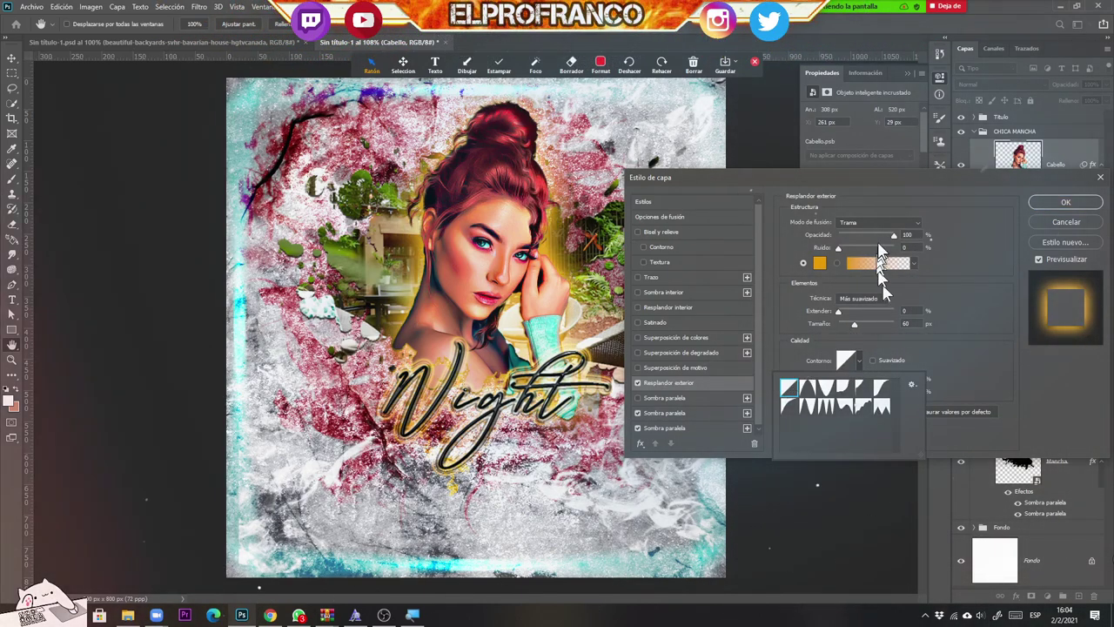
pyautogui.click(866, 236)
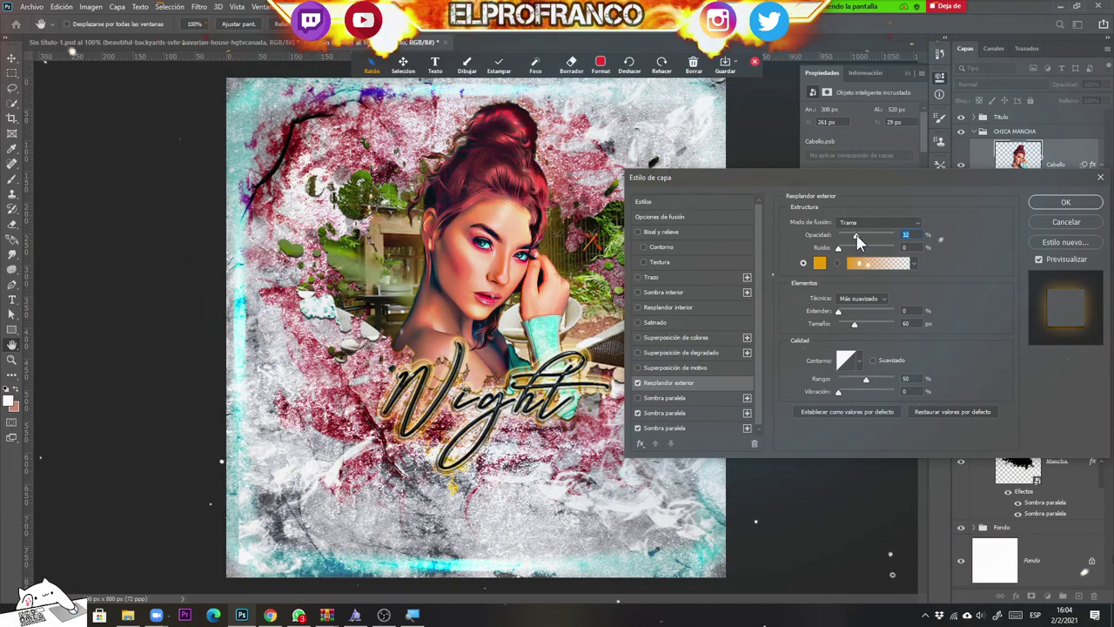
pyautogui.moveTo(859, 235); pyautogui.dragTo(863, 235)
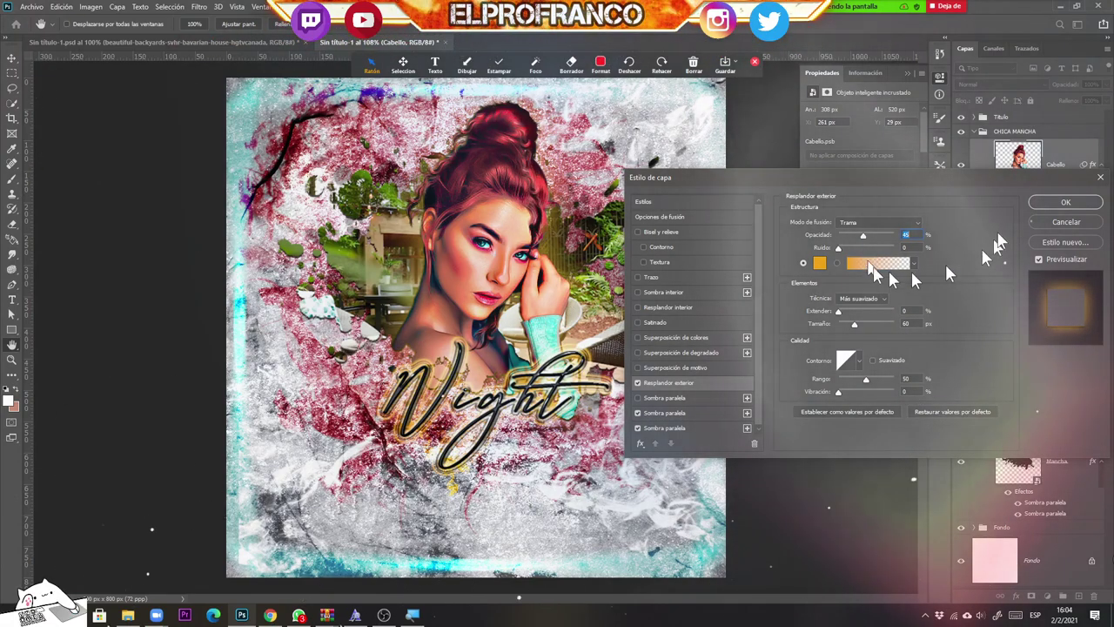
pyautogui.click(1036, 205)
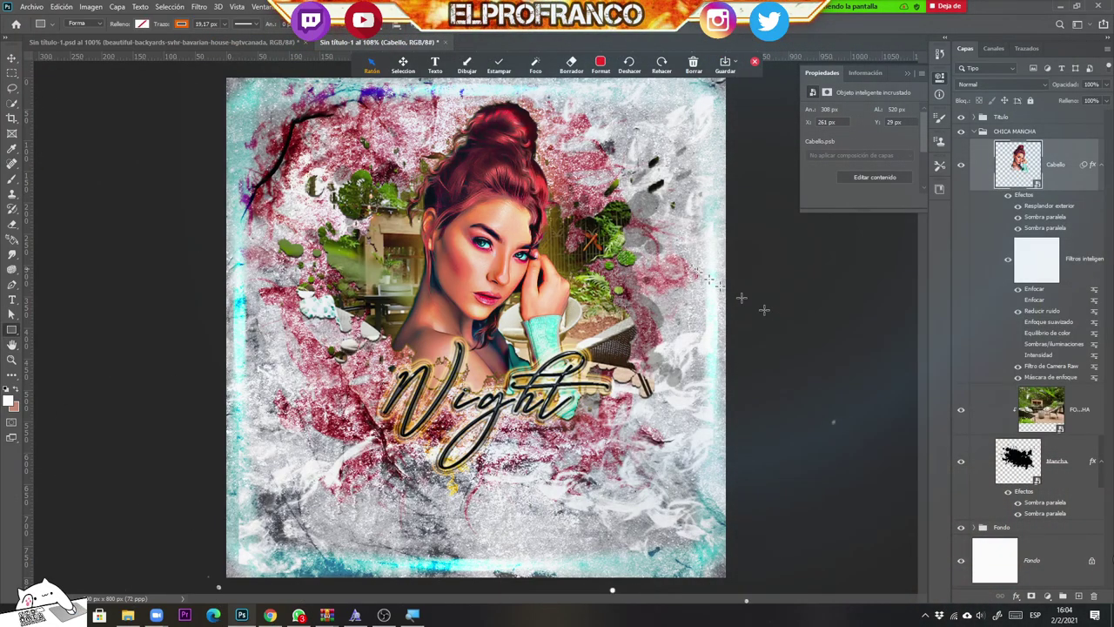
# Step: Apply a Desenfoque gaussiano of about 1.6 px to the FONDO MANCHA layer
pyautogui.scroll(-3, 764, 309)
pyautogui.scroll(4, 661, 313)
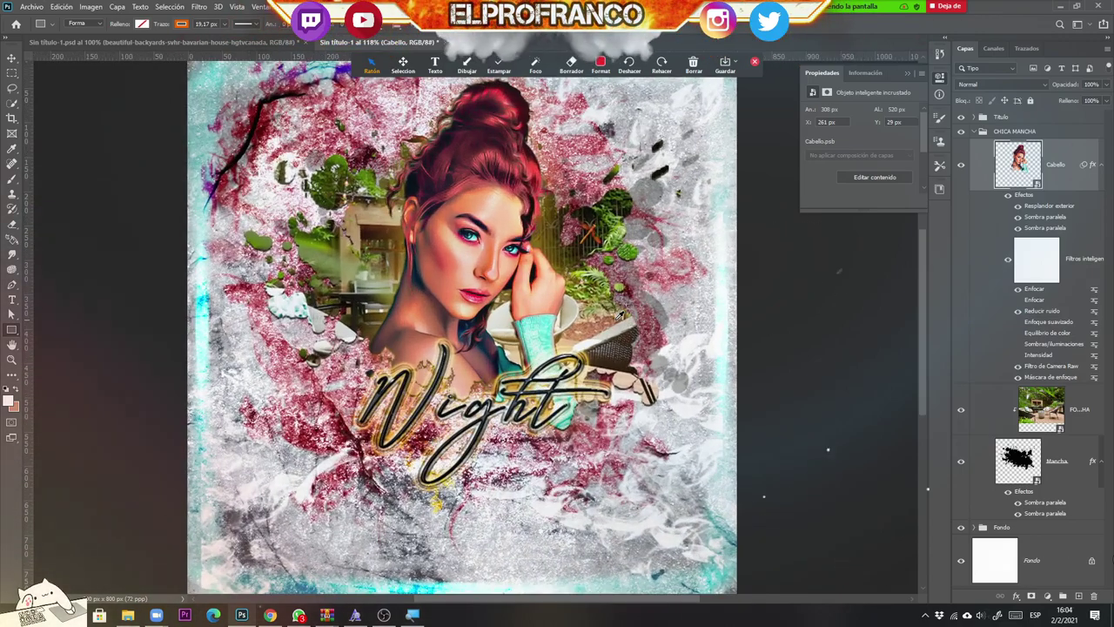
pyautogui.scroll(1, 620, 315)
pyautogui.scroll(-2, 620, 315)
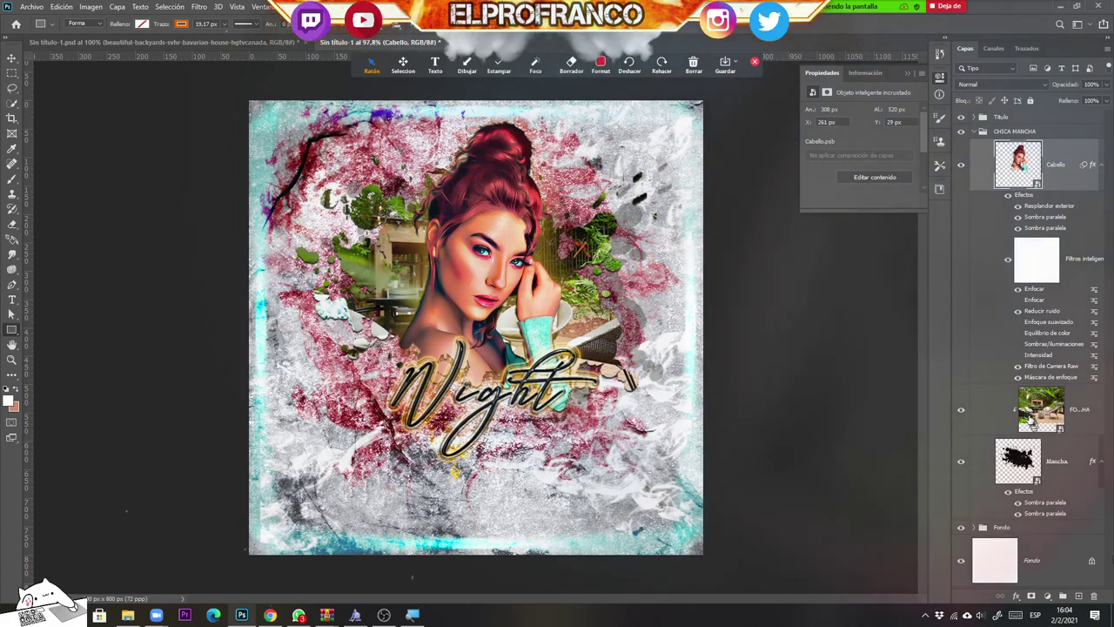
pyautogui.click(1031, 418)
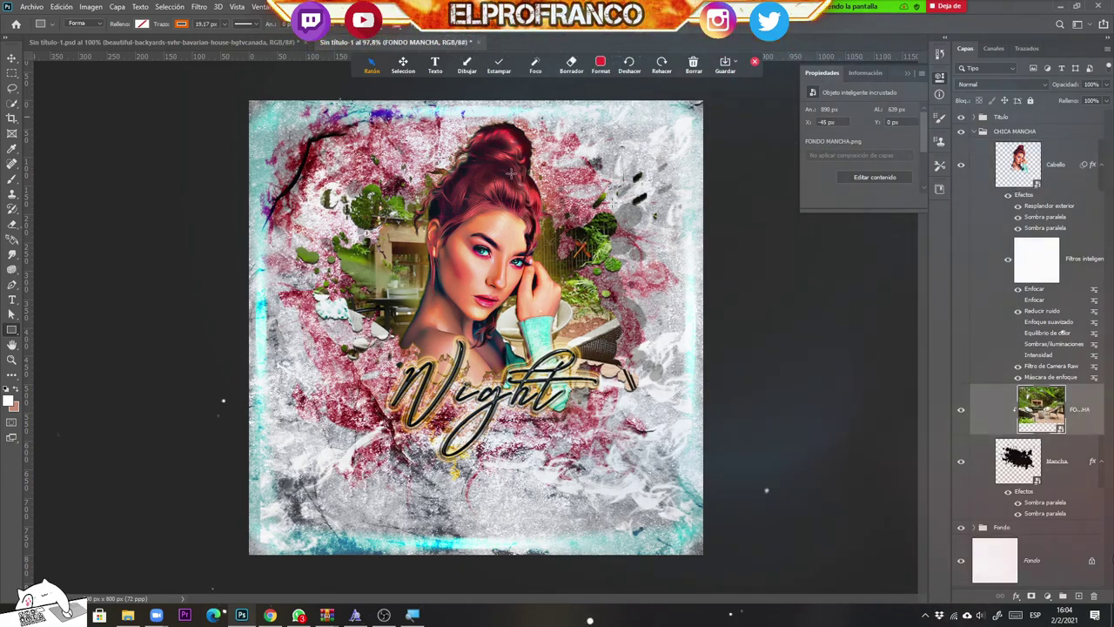
pyautogui.click(202, 8)
pyautogui.moveTo(217, 137)
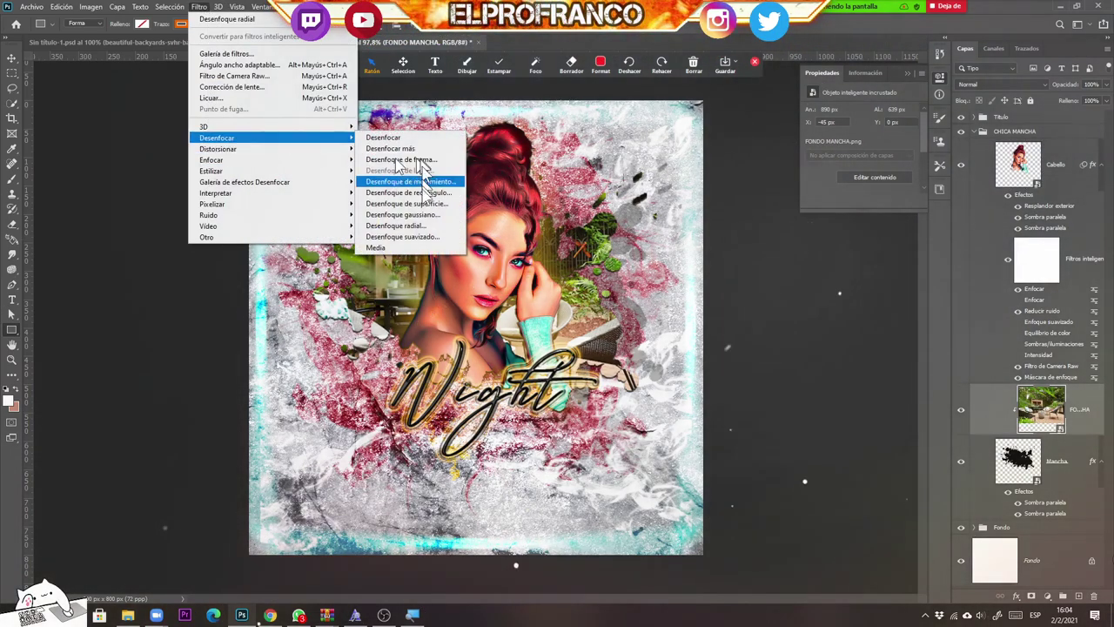
pyautogui.click(414, 214)
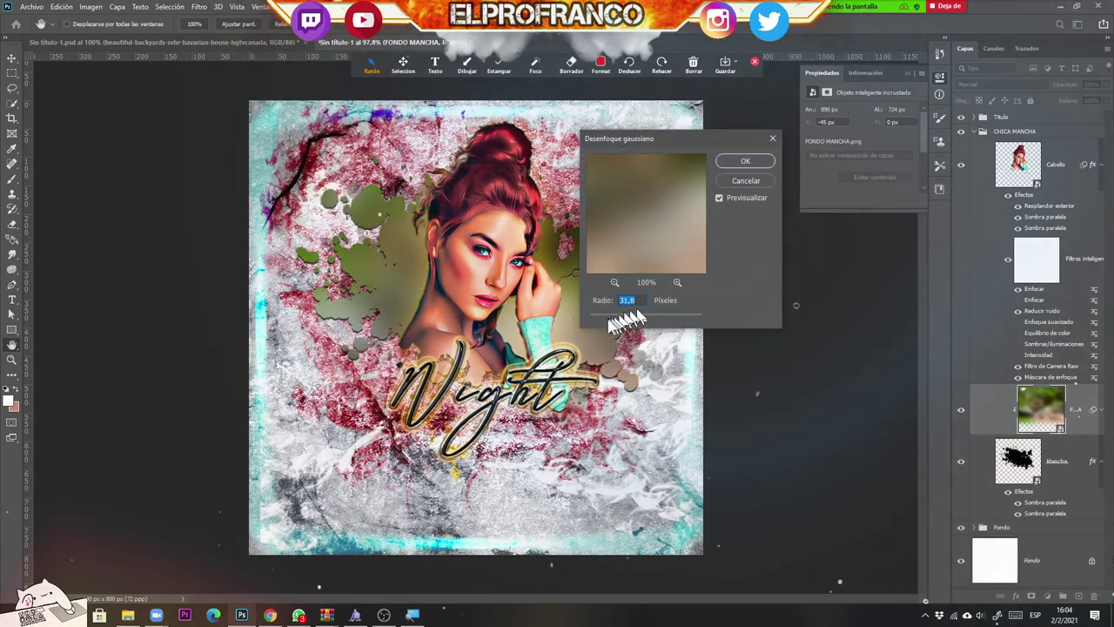
pyautogui.moveTo(622, 320); pyautogui.dragTo(605, 324)
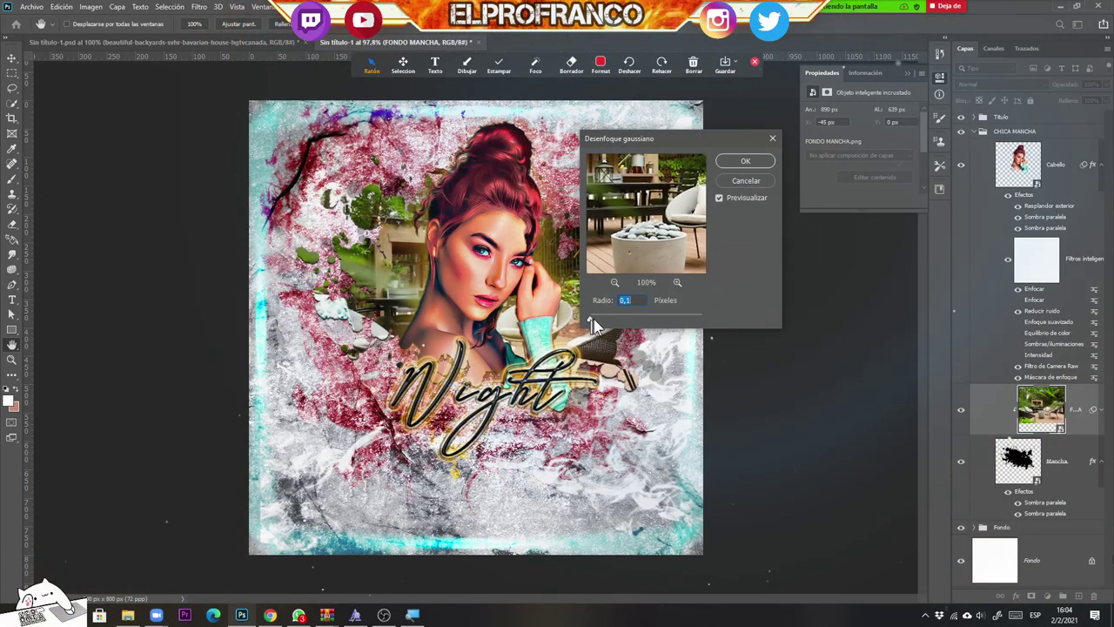
pyautogui.moveTo(596, 324); pyautogui.dragTo(595, 324)
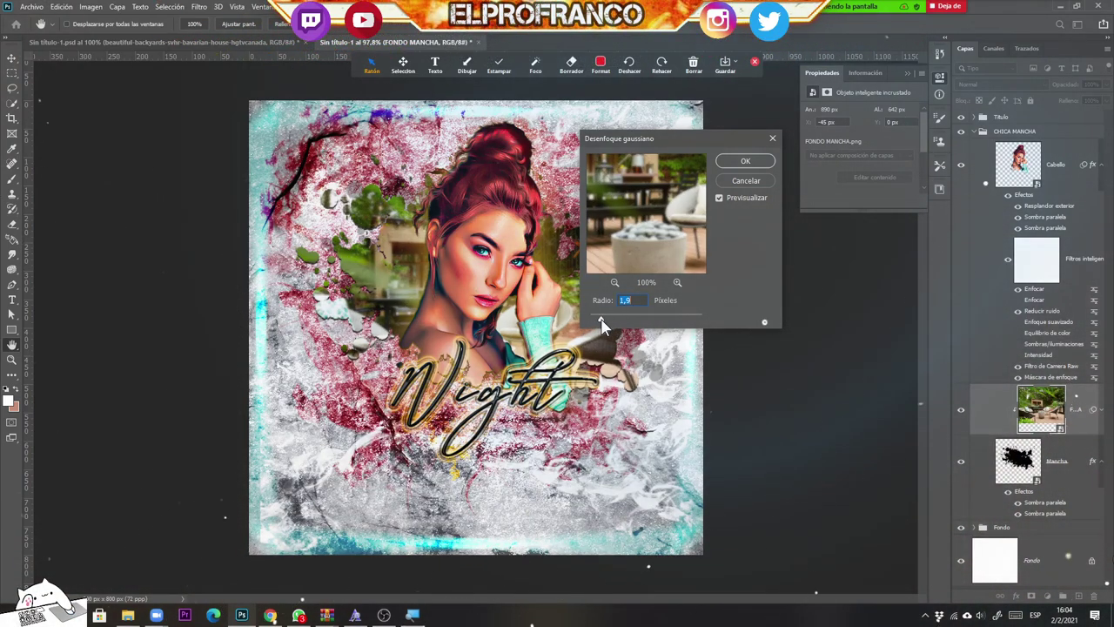
pyautogui.moveTo(601, 319); pyautogui.dragTo(599, 318)
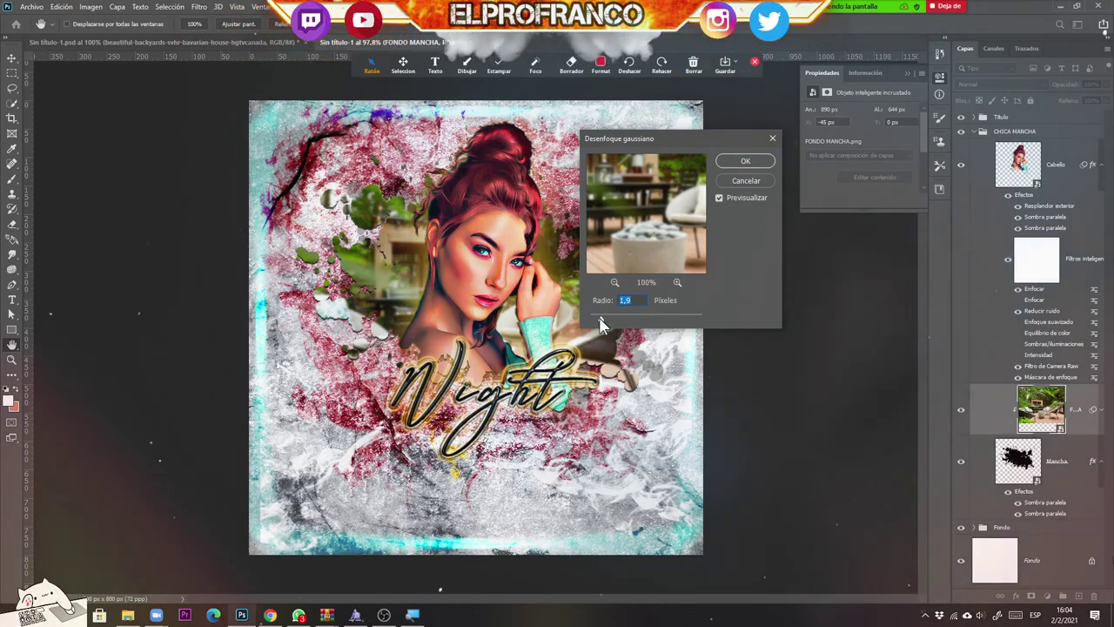
pyautogui.click(742, 163)
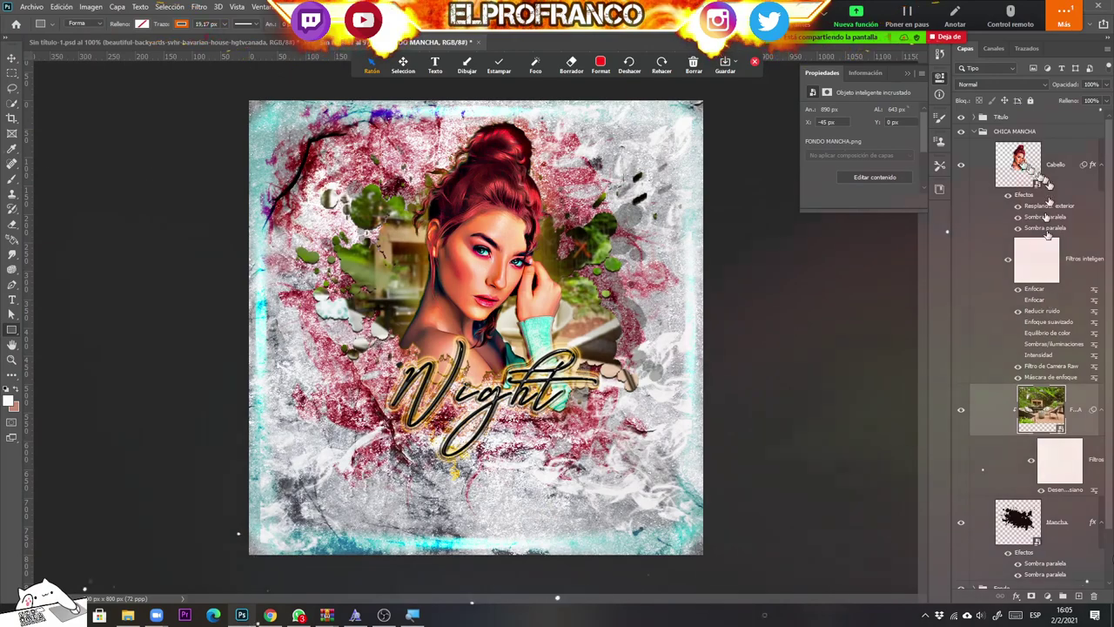
# Step: Collapse CHICA MANCHA, check the meeting chat, and view the reference flyer before returning
pyautogui.click(981, 132)
pyautogui.click(1064, 17)
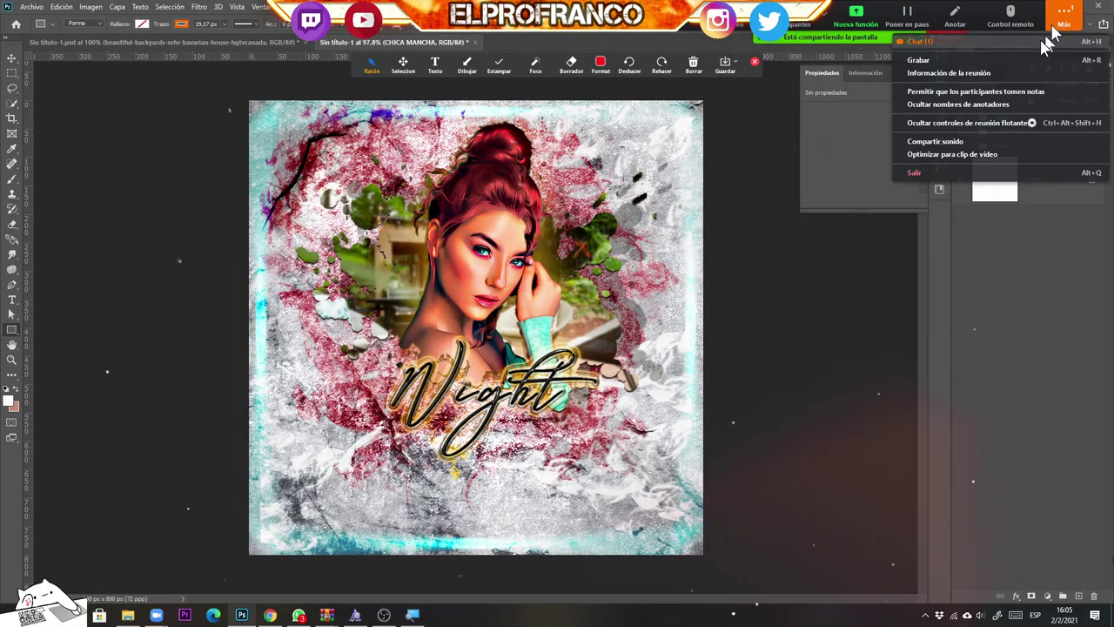
pyautogui.click(1042, 50)
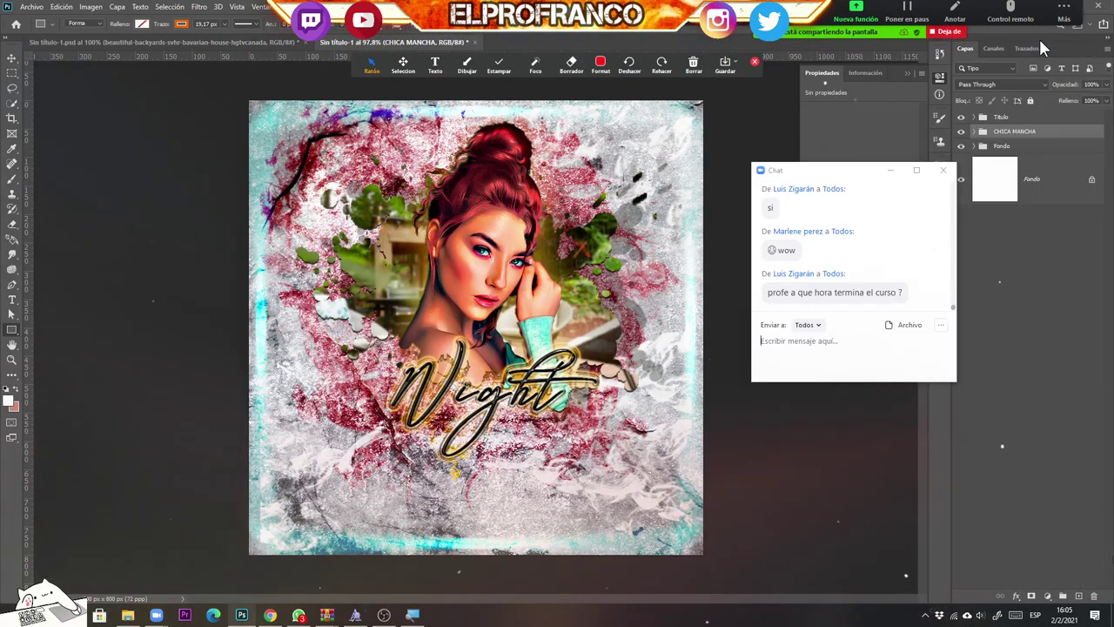
pyautogui.click(889, 171)
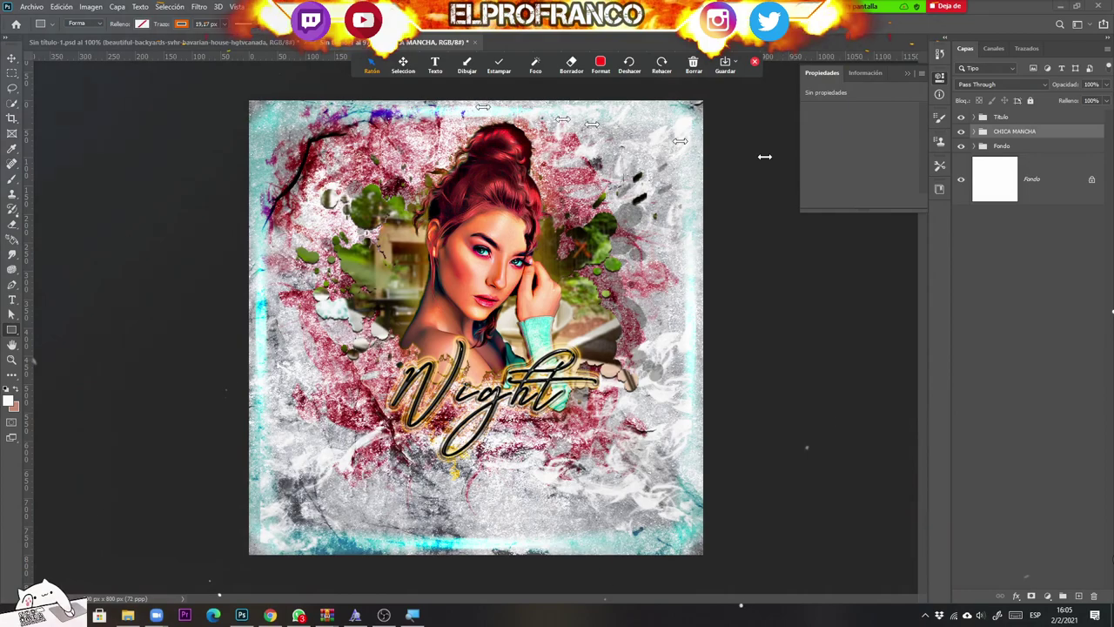
pyautogui.click(228, 43)
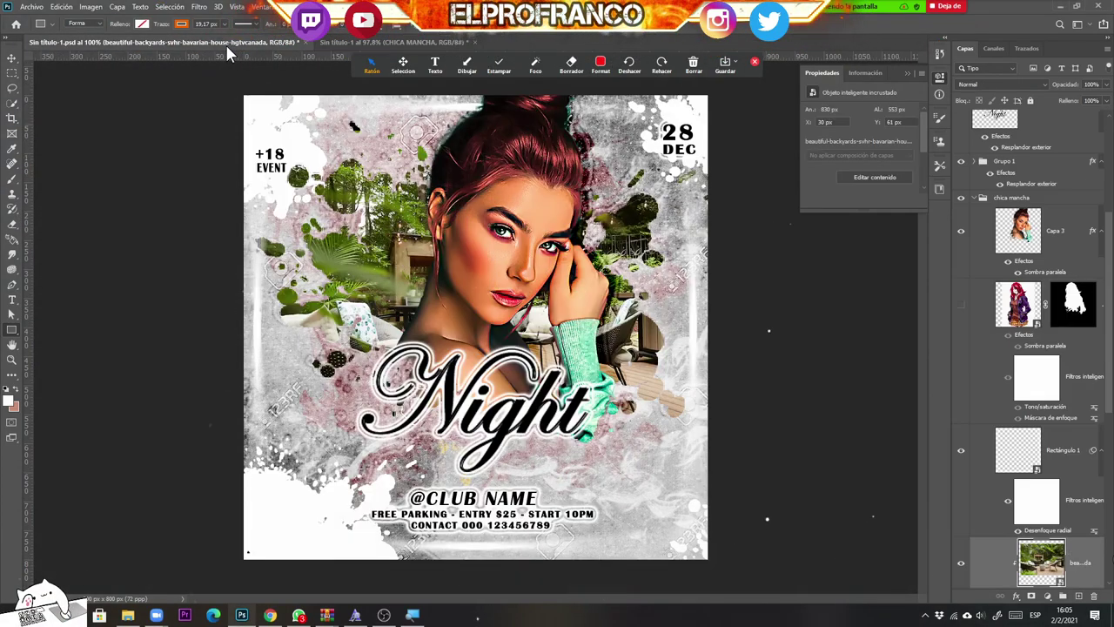
pyautogui.click(338, 44)
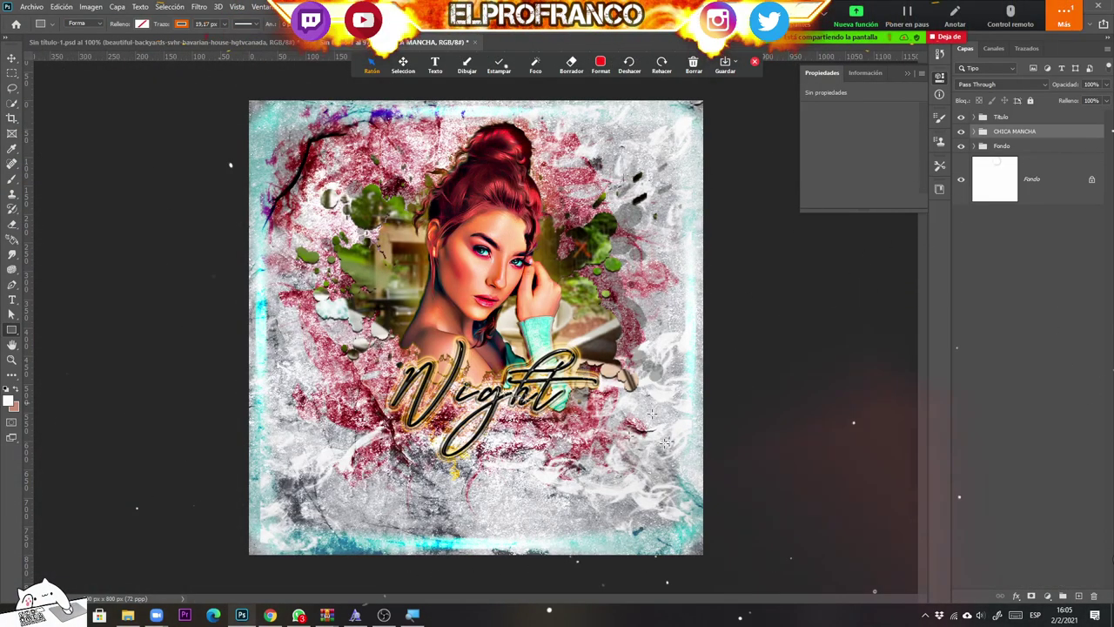
# Step: Place the embedded image main-image-smoking2 and set its blend mode to Trama
pyautogui.click(31, 6)
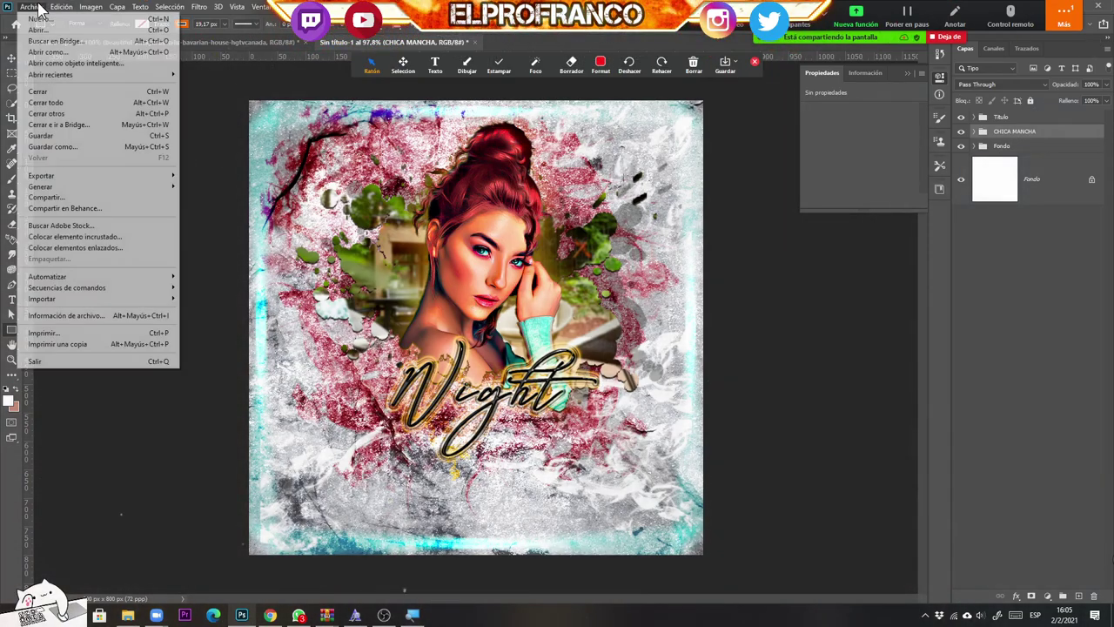
pyautogui.click(113, 237)
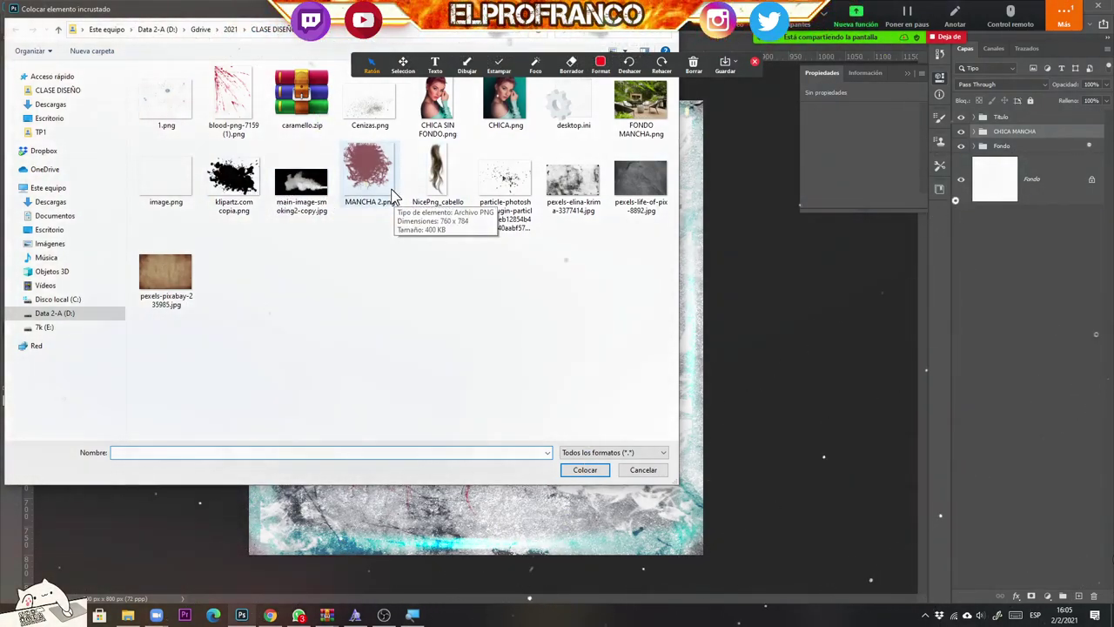
pyautogui.doubleClick(302, 187)
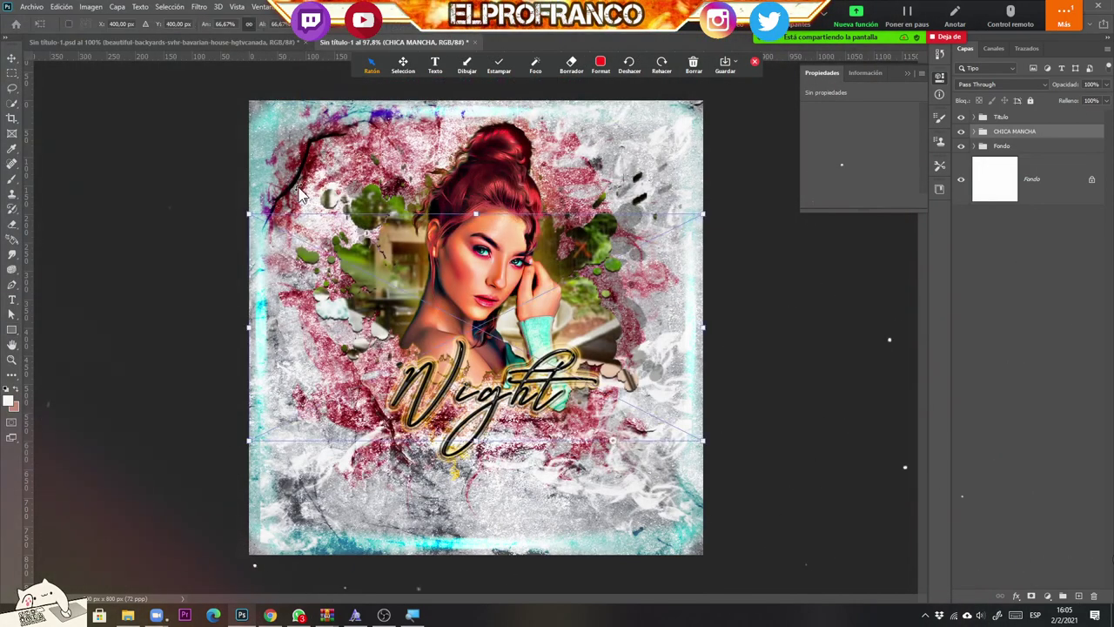
pyautogui.moveTo(597, 327); pyautogui.dragTo(597, 242)
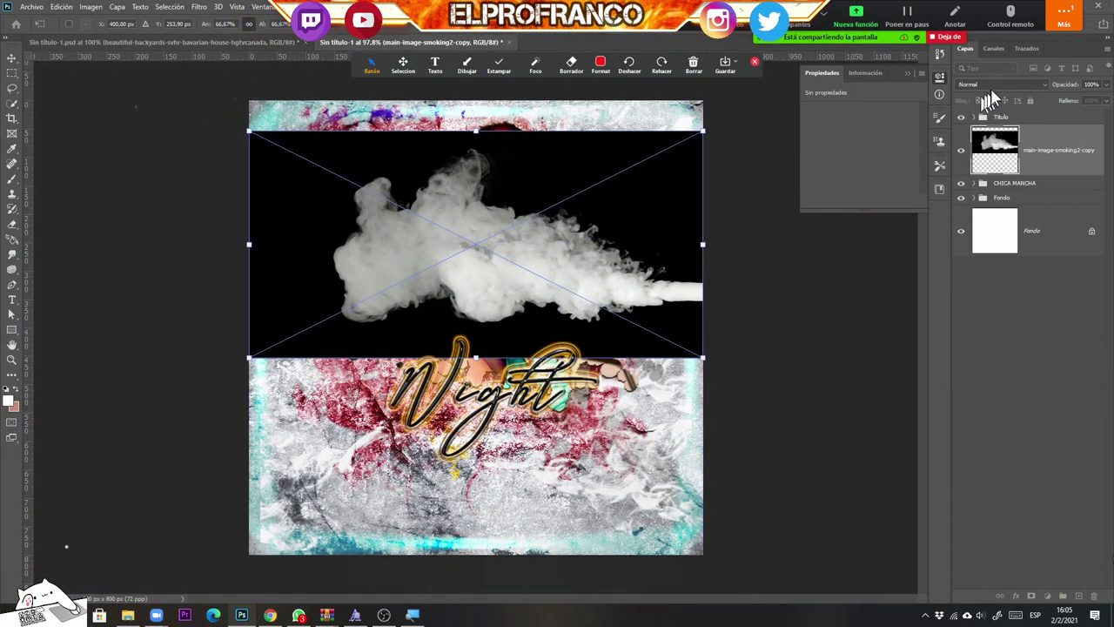
pyautogui.click(990, 84)
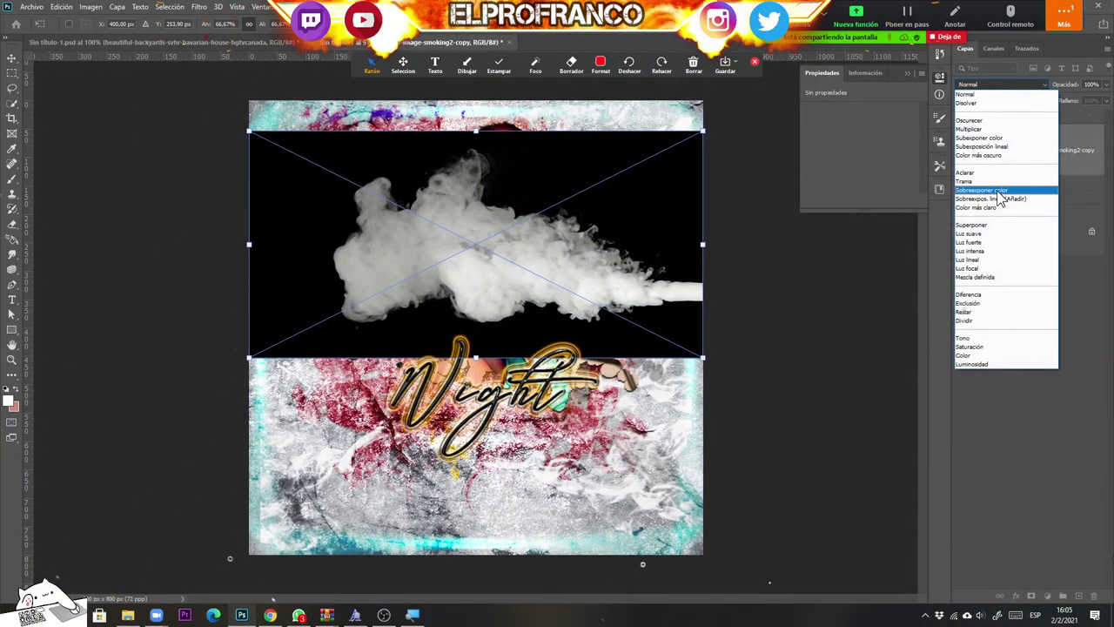
pyautogui.click(994, 182)
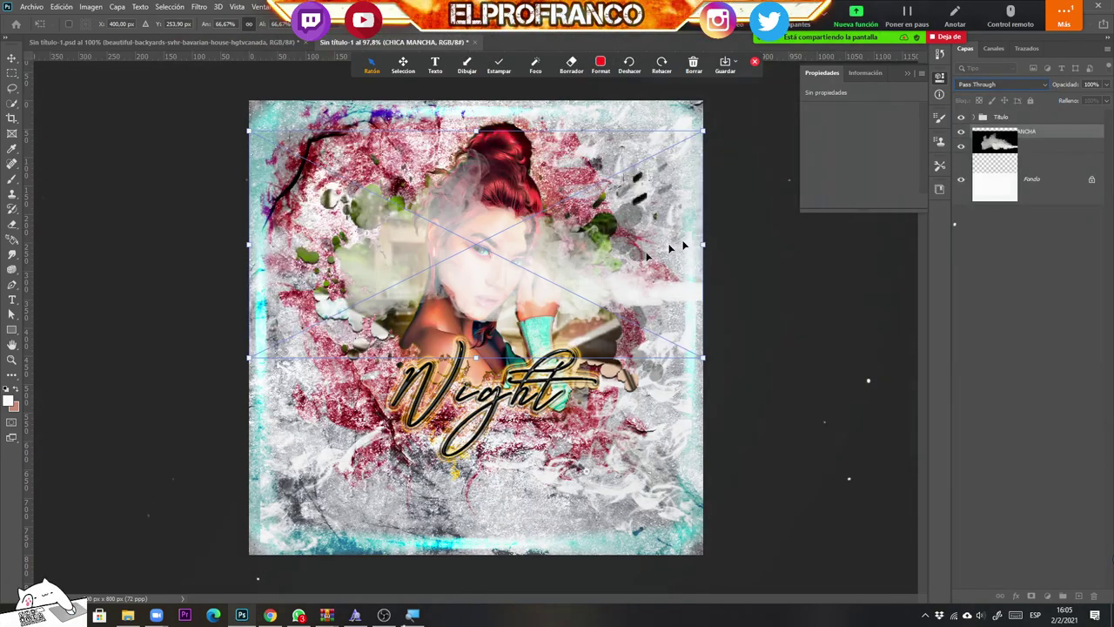
# Step: Stretch the smoke across the flyer's bottom, duplicate it, and start a text layer there
pyautogui.moveTo(593, 278)
pyautogui.mouseDown()
pyautogui.moveTo(568, 446)
pyautogui.moveTo(586, 435)
pyautogui.moveTo(589, 451)
pyautogui.mouseUp()
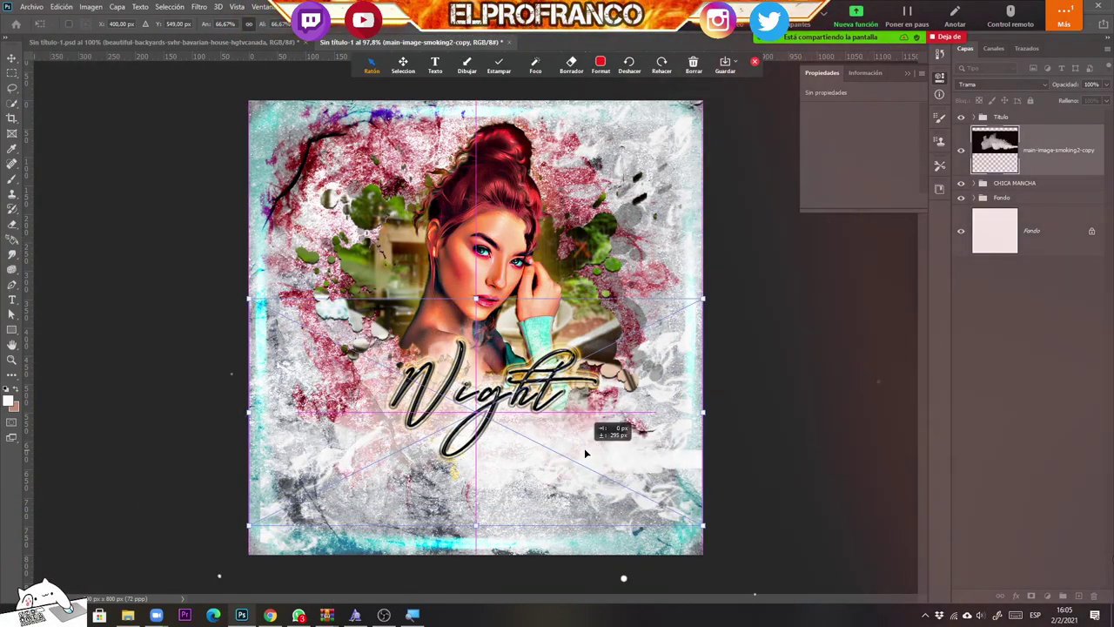
pyautogui.moveTo(588, 452)
pyautogui.mouseDown()
pyautogui.moveTo(558, 508)
pyautogui.moveTo(597, 505)
pyautogui.mouseUp()
pyautogui.moveTo(273, 362); pyautogui.dragTo(261, 362)
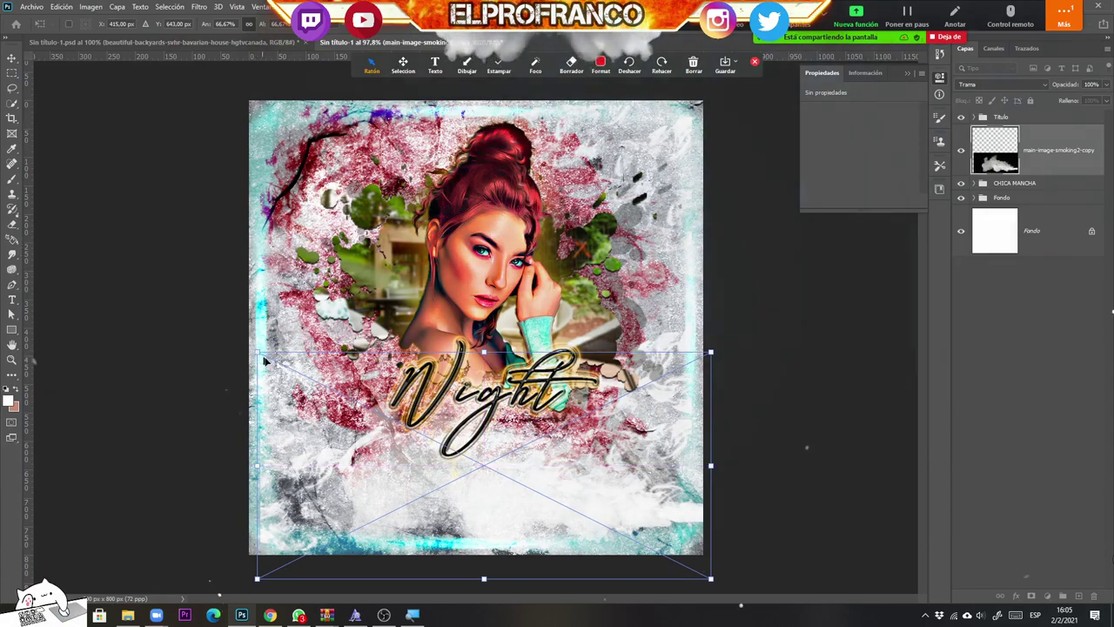
pyautogui.moveTo(257, 353); pyautogui.dragTo(217, 330)
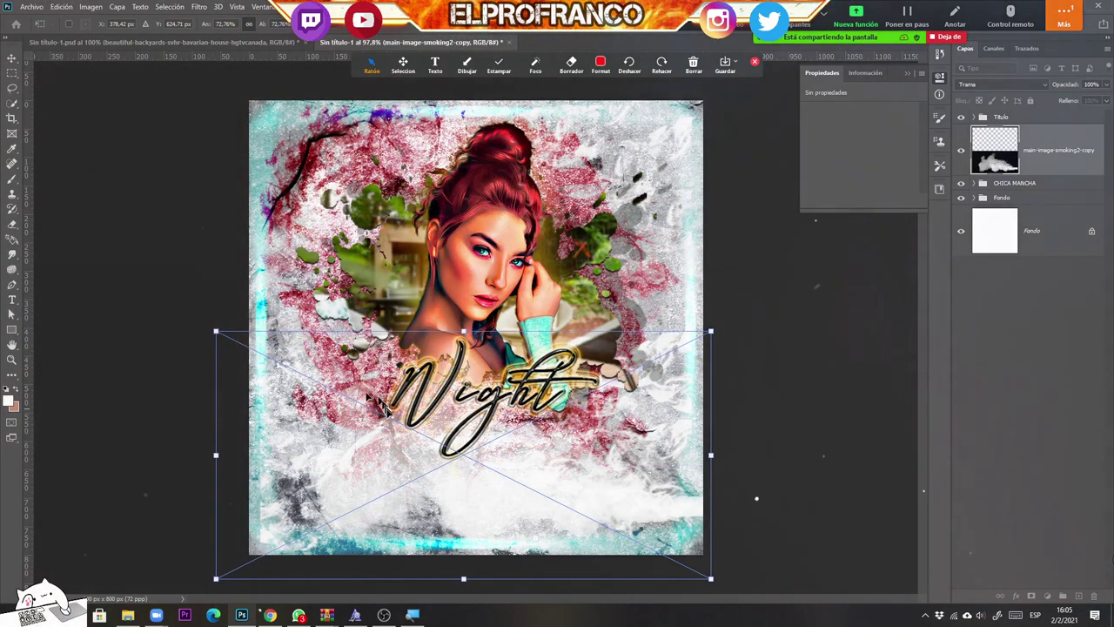
pyautogui.moveTo(390, 418)
pyautogui.mouseDown()
pyautogui.moveTo(369, 418)
pyautogui.moveTo(377, 425)
pyautogui.mouseUp()
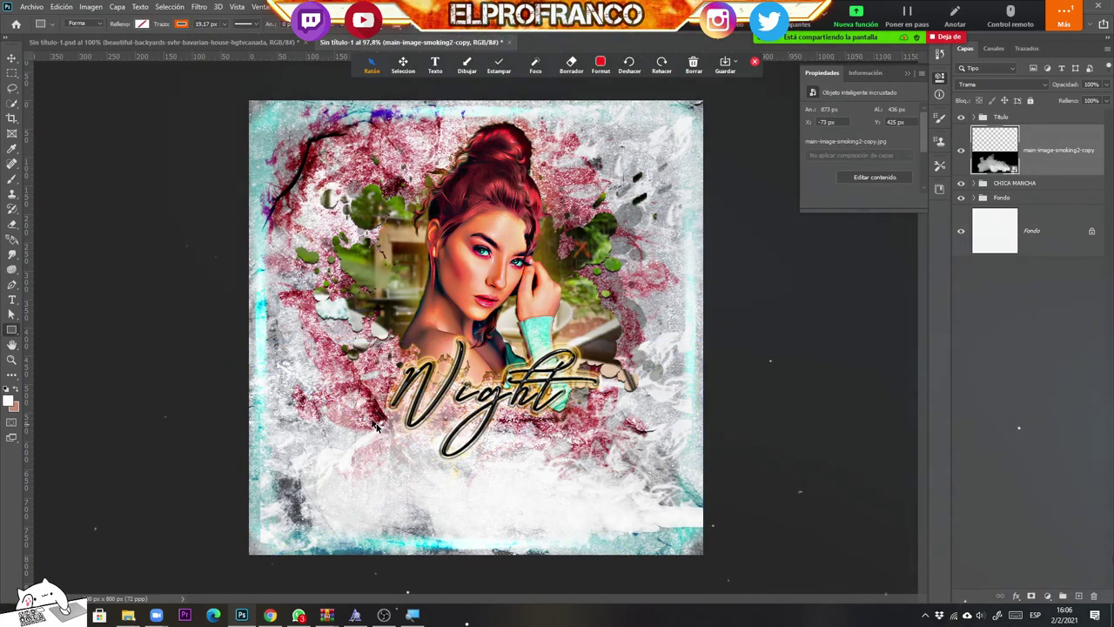
pyautogui.hotkey('ctrl', 'j')
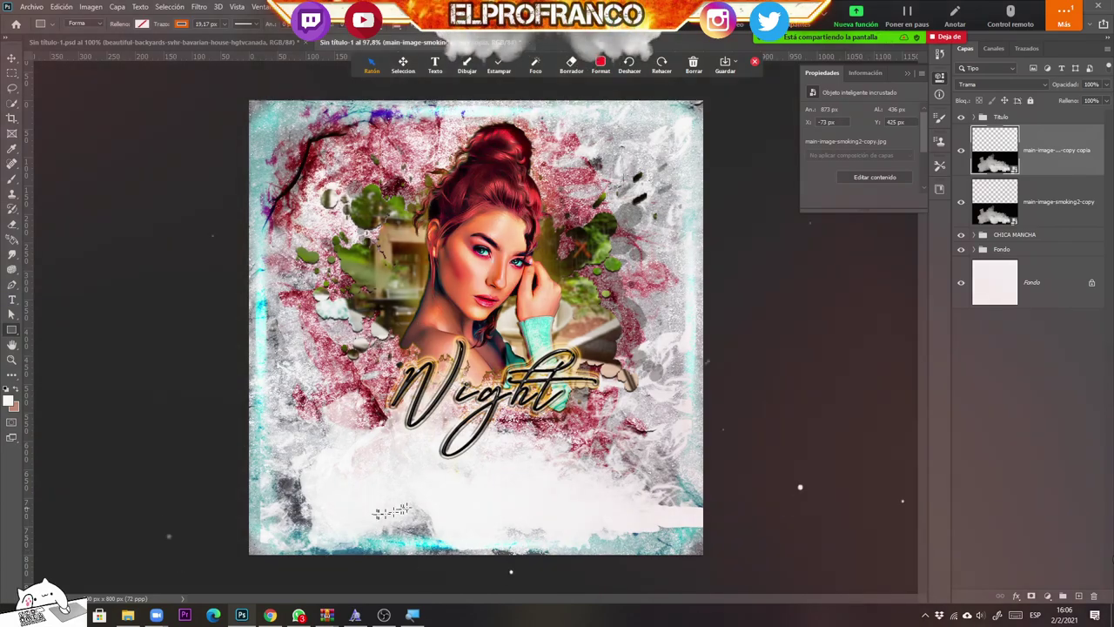
pyautogui.click(13, 301)
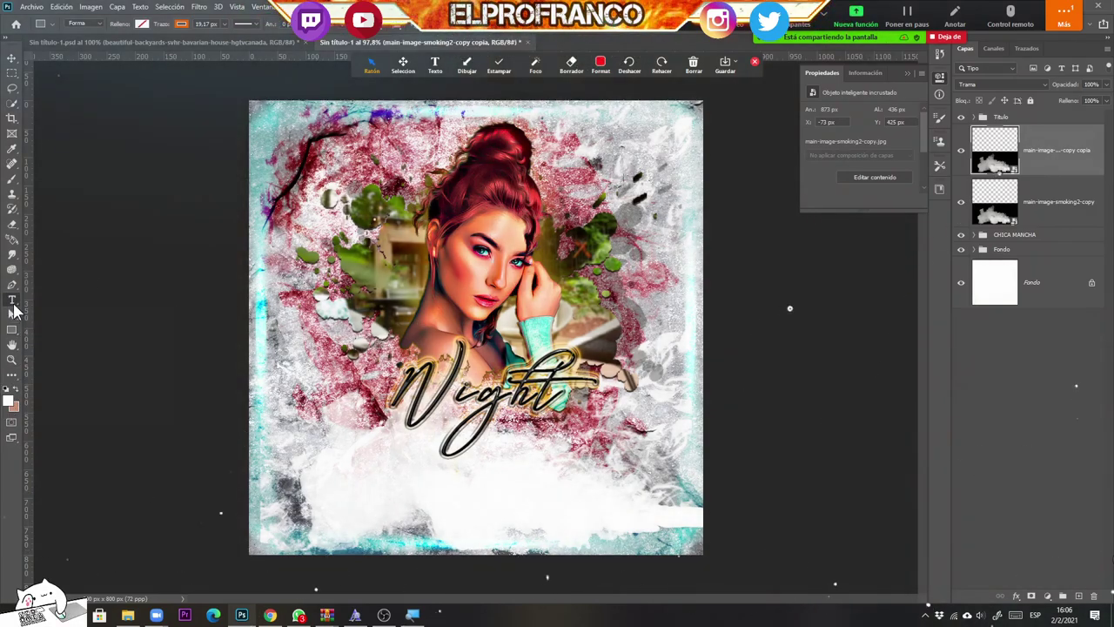
pyautogui.click(366, 488)
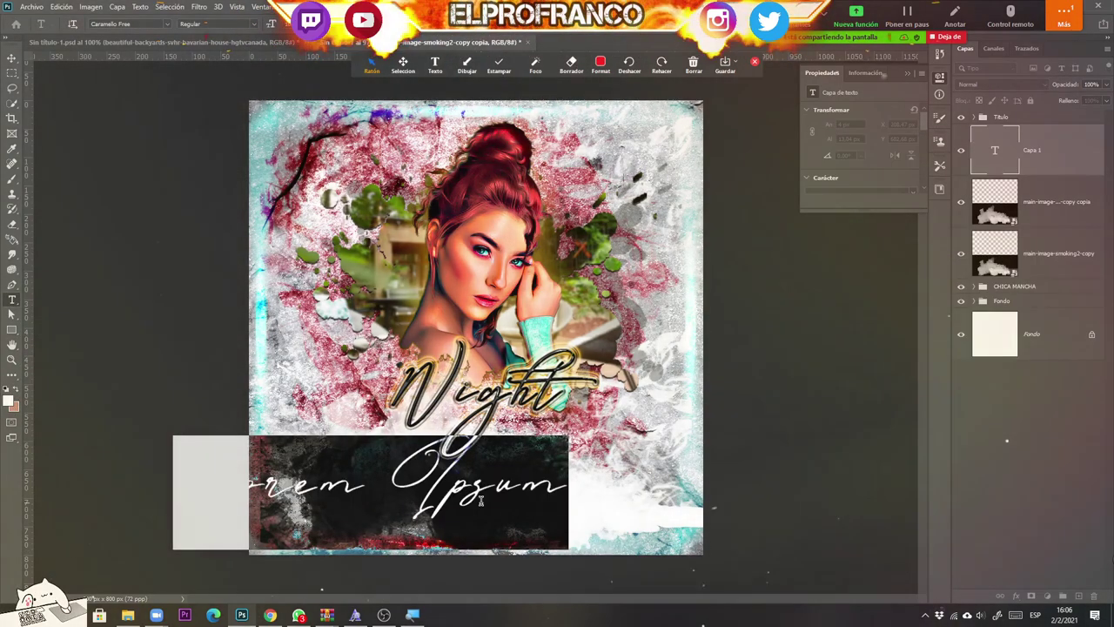
# Step: Set the font to Bebas and type a trial 'SABADO' line, trimming its last letters
pyautogui.click(162, 24)
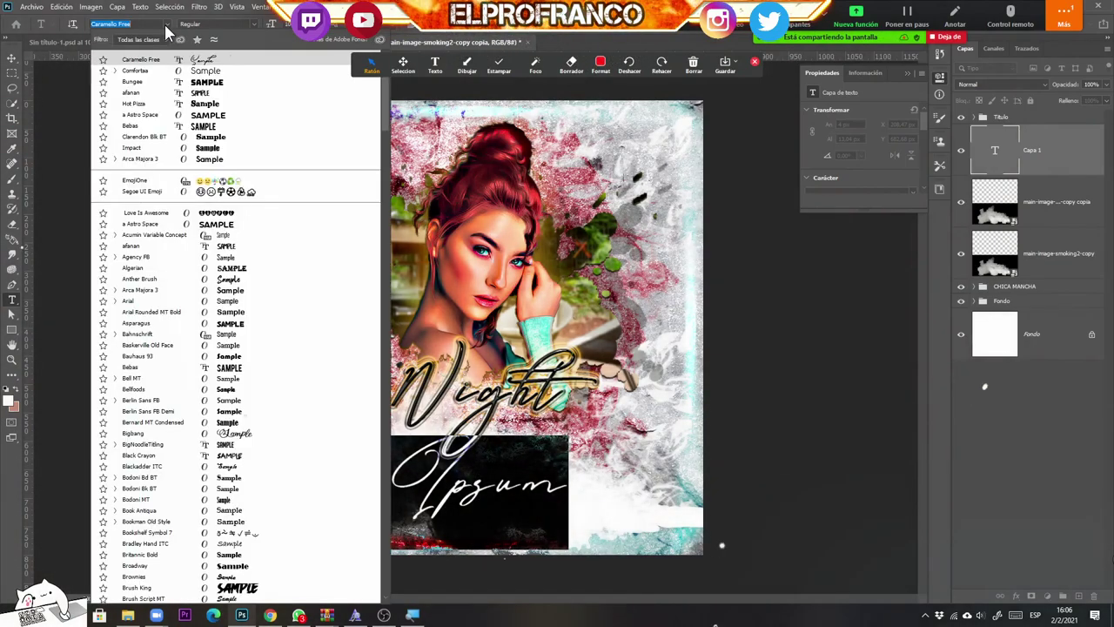
pyautogui.click(233, 126)
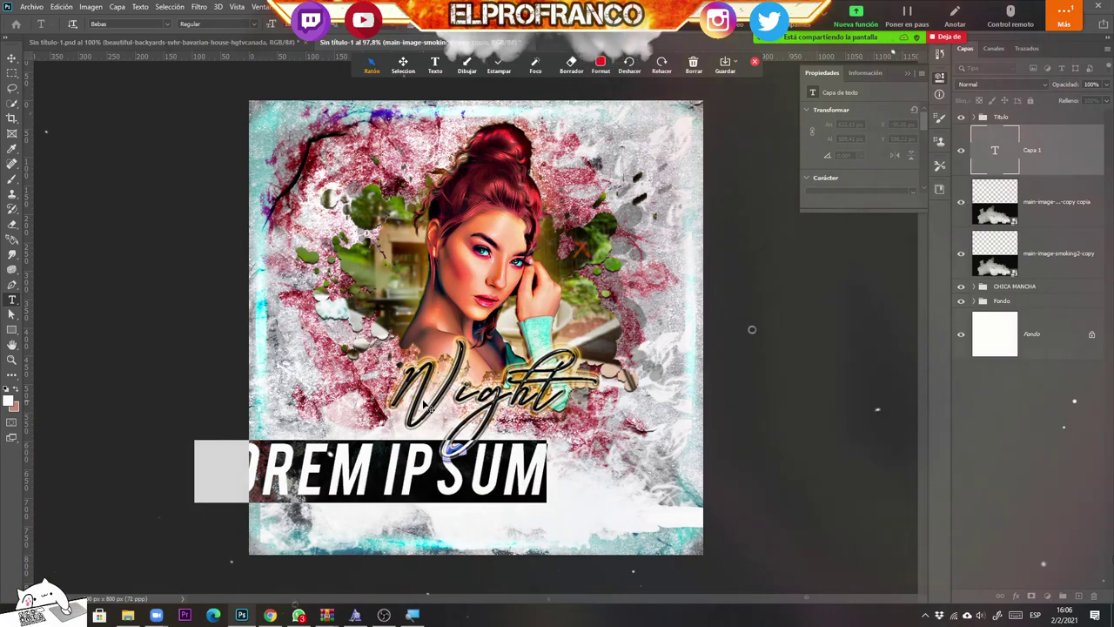
pyautogui.write('SABAD')
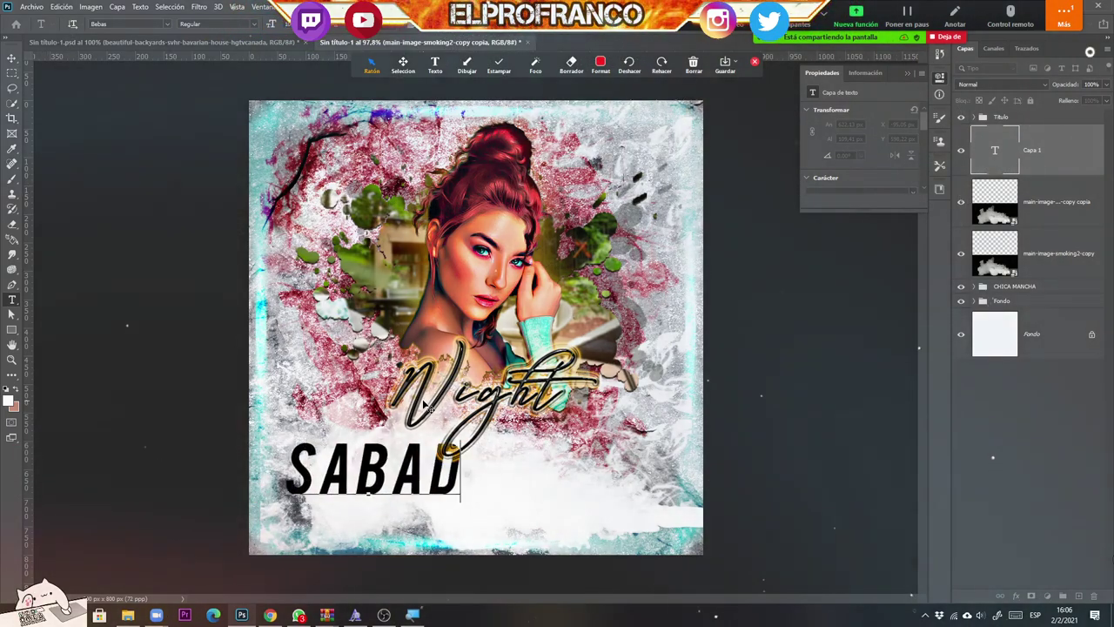
pyautogui.write('O')
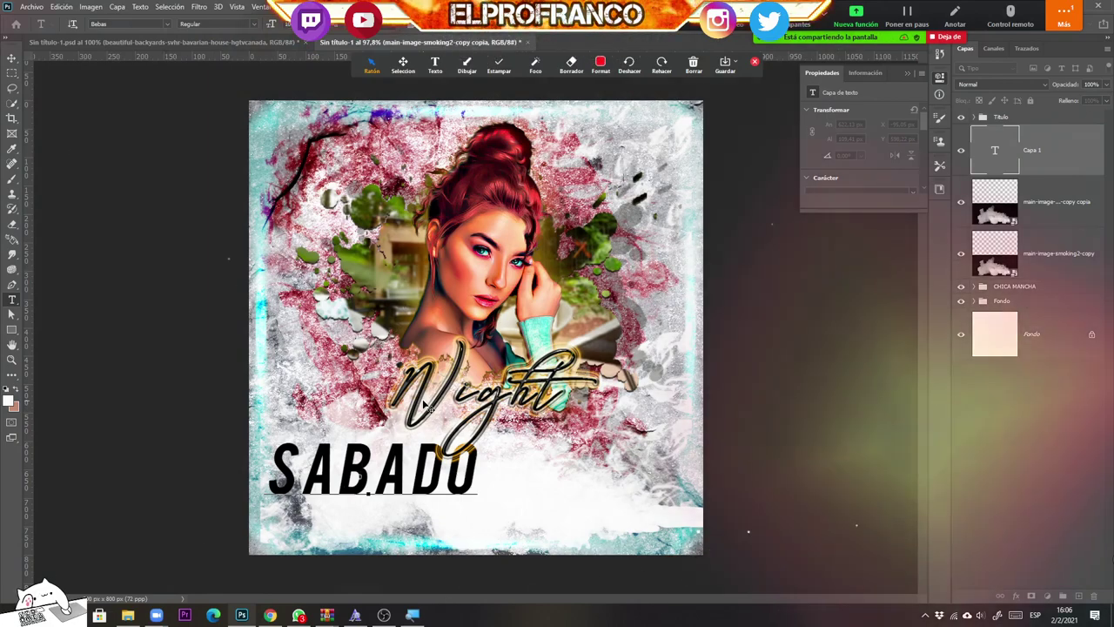
pyautogui.press('BackSpace')
pyautogui.press('BackSpace')
pyautogui.press('BackSpace')
pyautogui.press('BackSpace')
pyautogui.press('BackSpace')
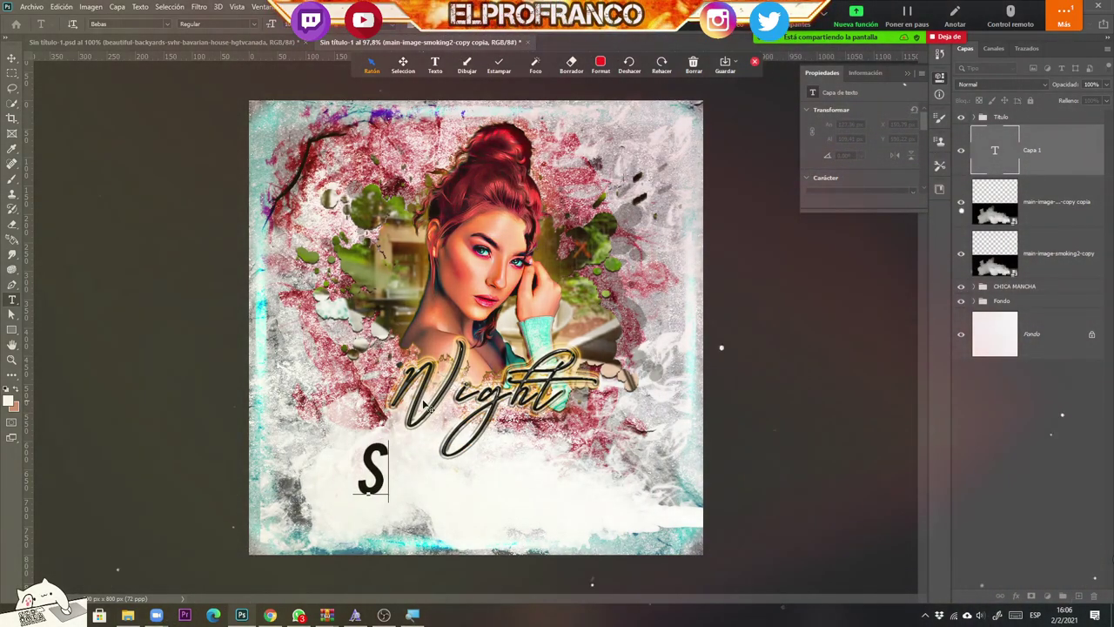
pyautogui.press('BackSpace')
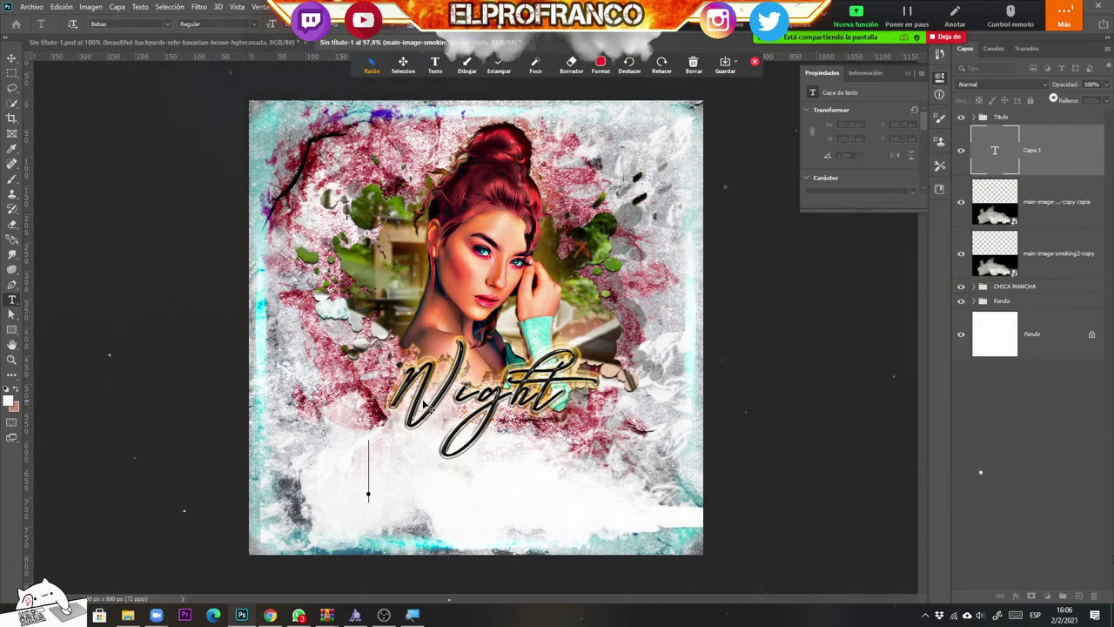
pyautogui.hotkey('ctrl', 'Return')
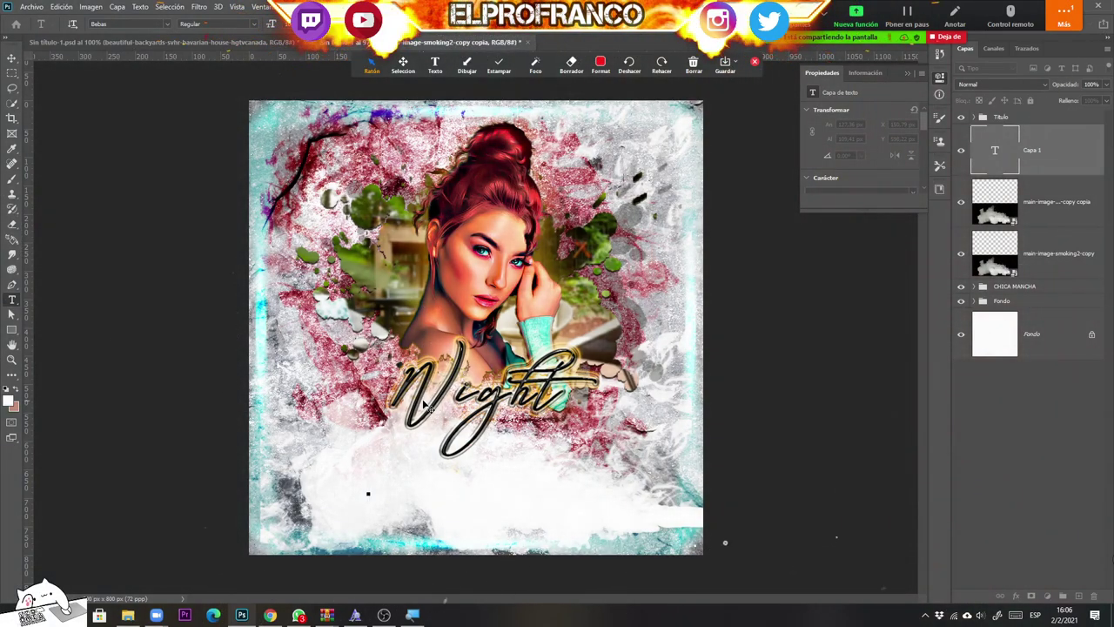
# Step: Type 'TEXTO DE EJEMPLO' at a smaller font size and centre it beneath Night
pyautogui.write('TE')
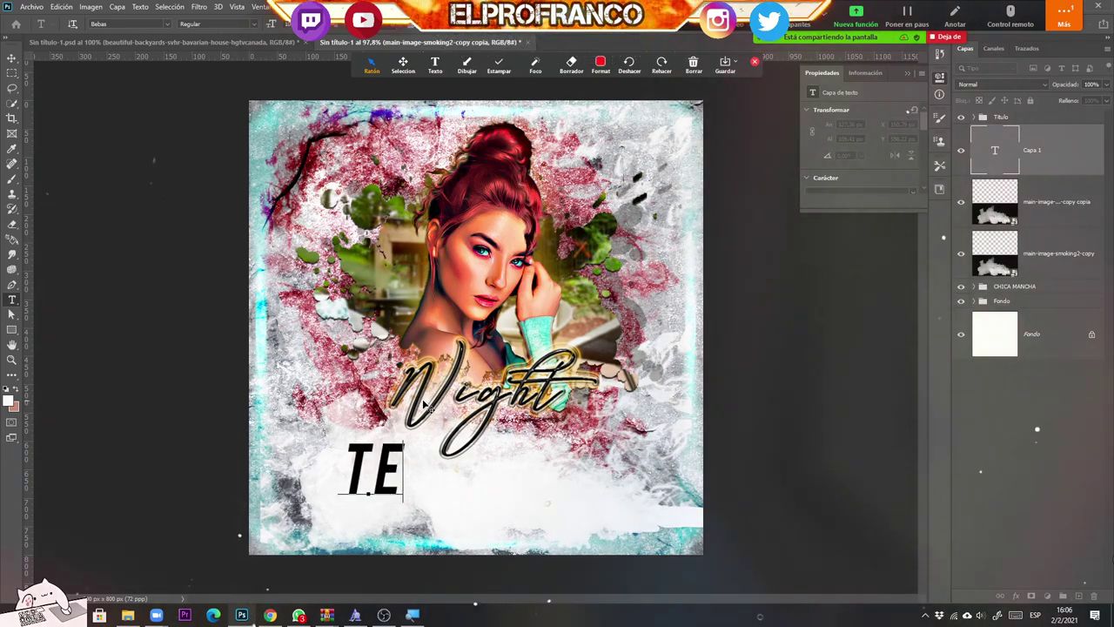
pyautogui.write('XTO')
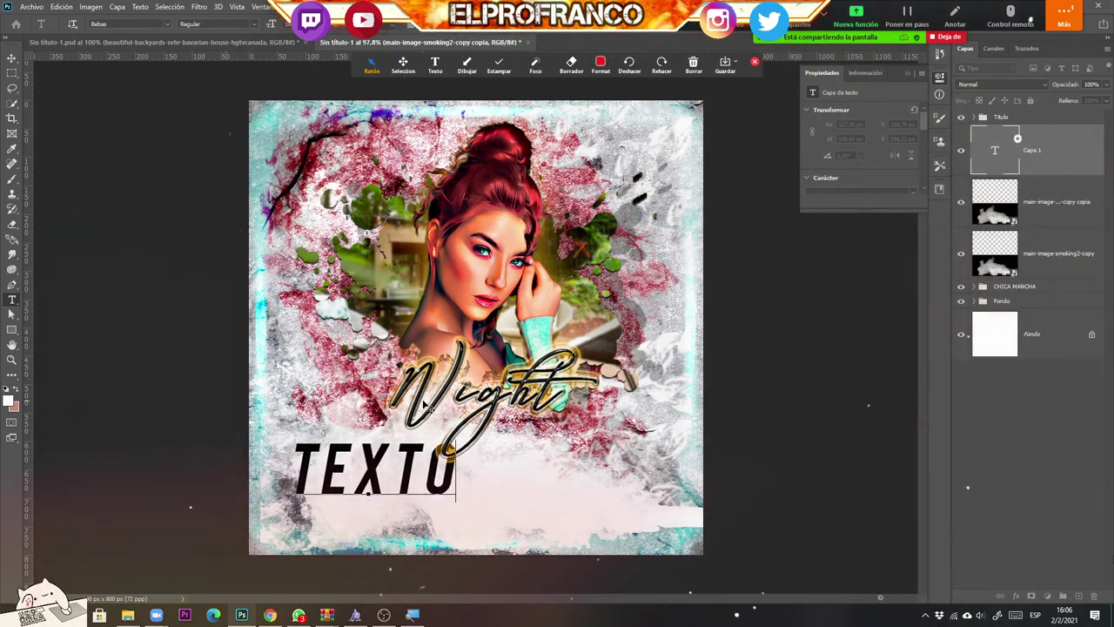
pyautogui.write(' DE EJEMPLO')
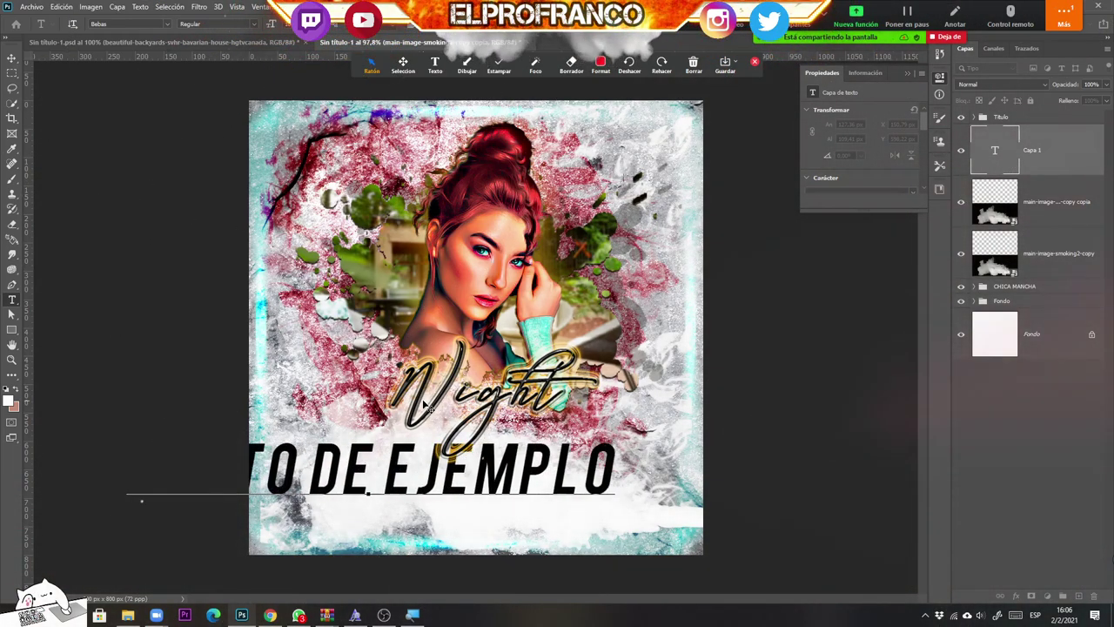
pyautogui.hotkey('ctrl', 'a')
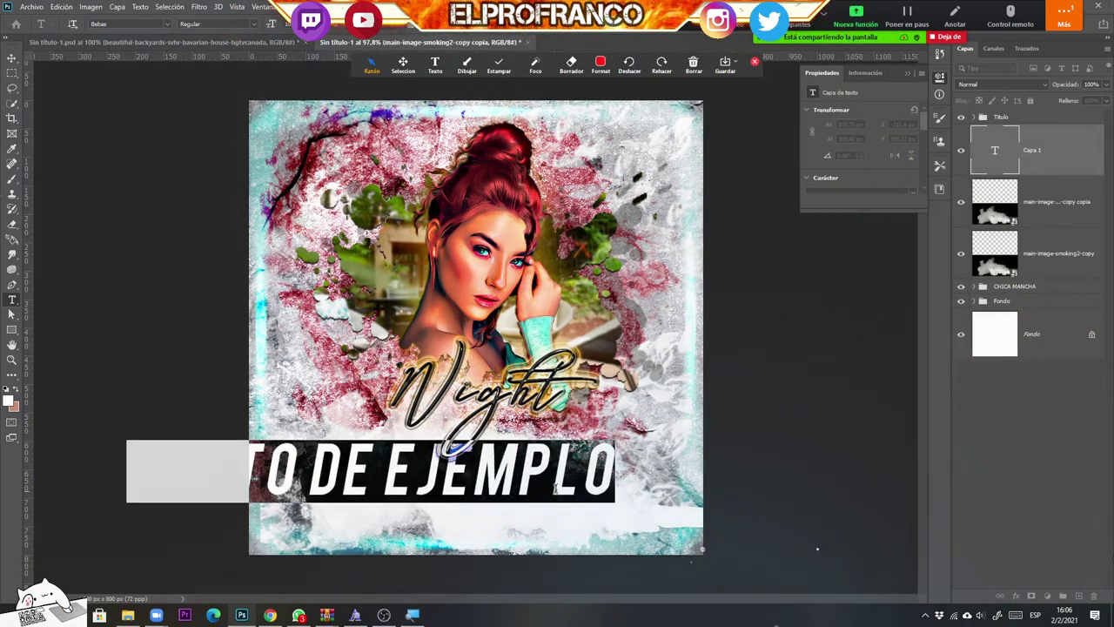
pyautogui.click(462, 59)
pyautogui.click(328, 30)
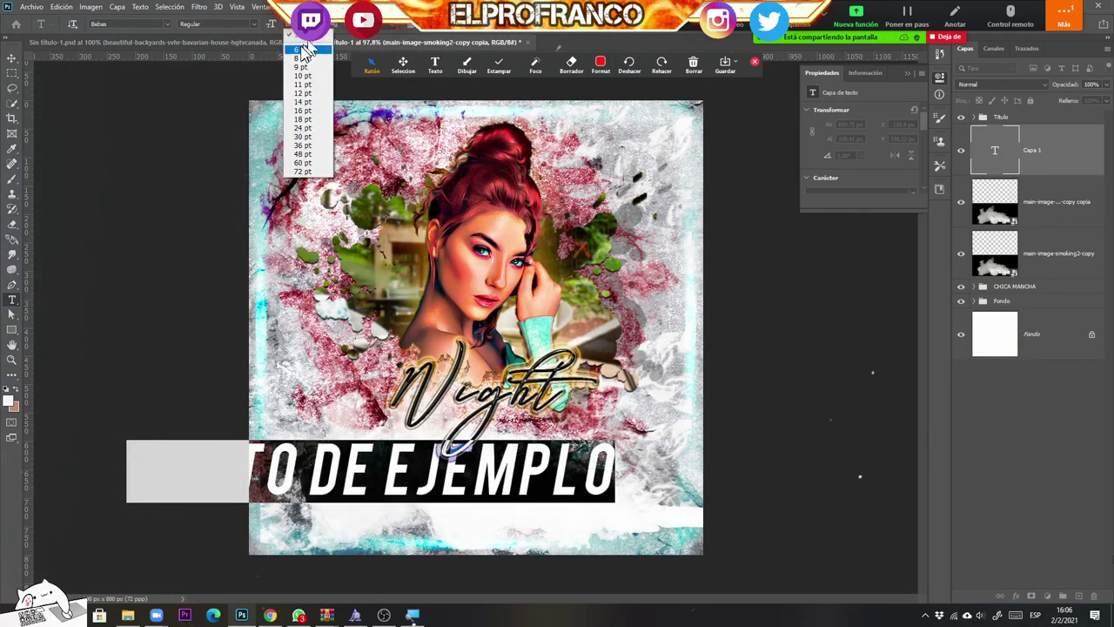
pyautogui.click(309, 170)
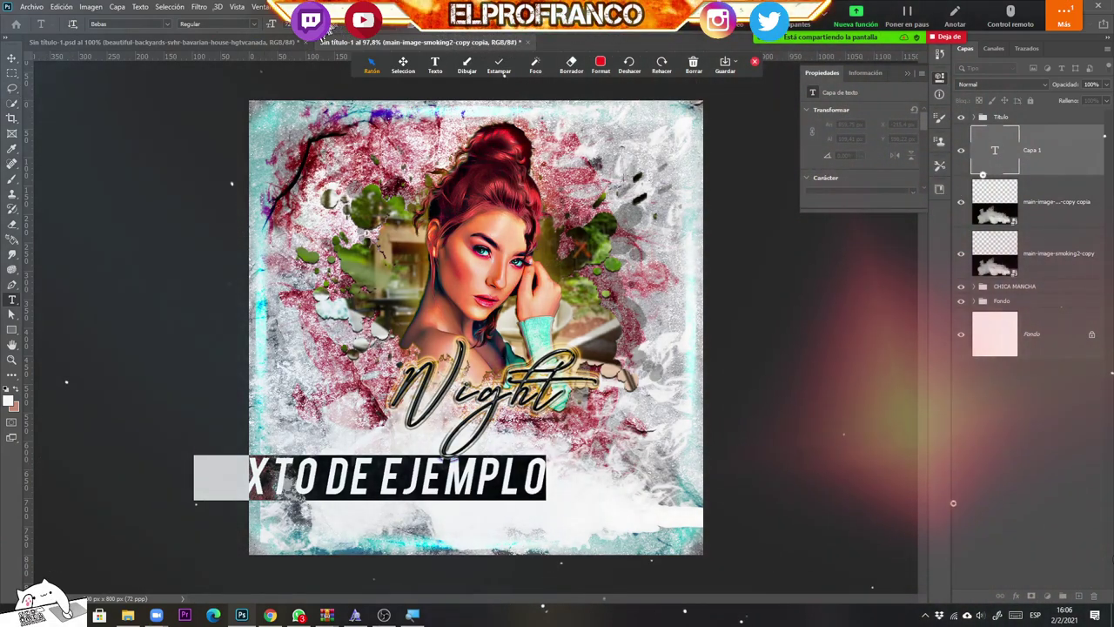
pyautogui.click(328, 26)
pyautogui.click(303, 154)
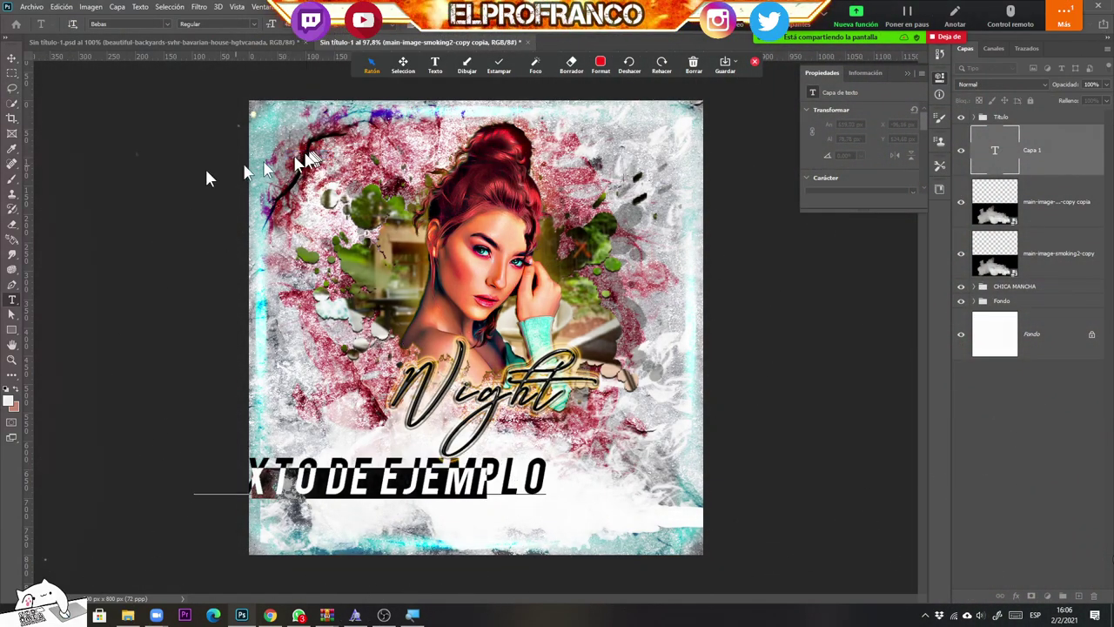
pyautogui.click(13, 58)
pyautogui.moveTo(447, 489); pyautogui.dragTo(527, 490)
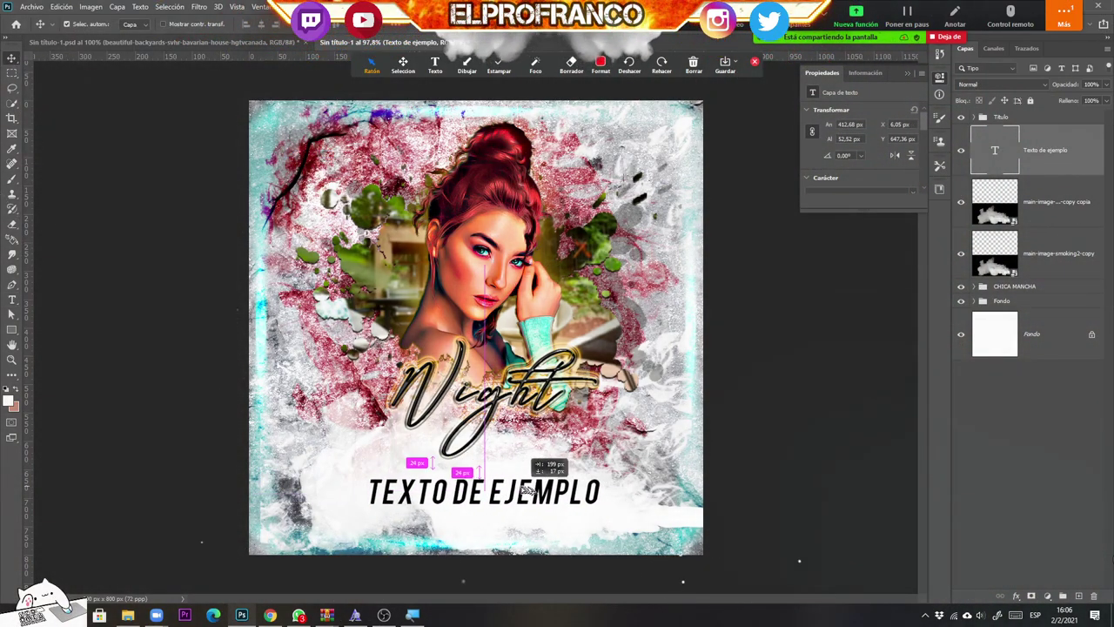
# Step: Duplicate the smoke into the flyer's top-right corner and blend it with Trama
pyautogui.click(1049, 202)
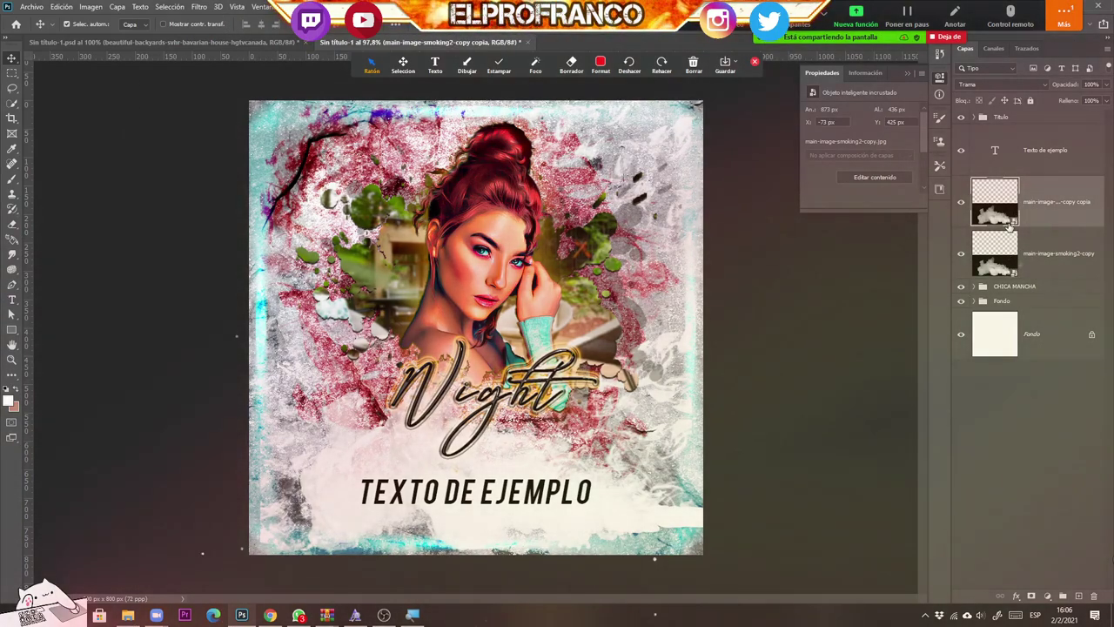
pyautogui.hotkey('ctrl', 'j')
pyautogui.hotkey('ctrl', 't')
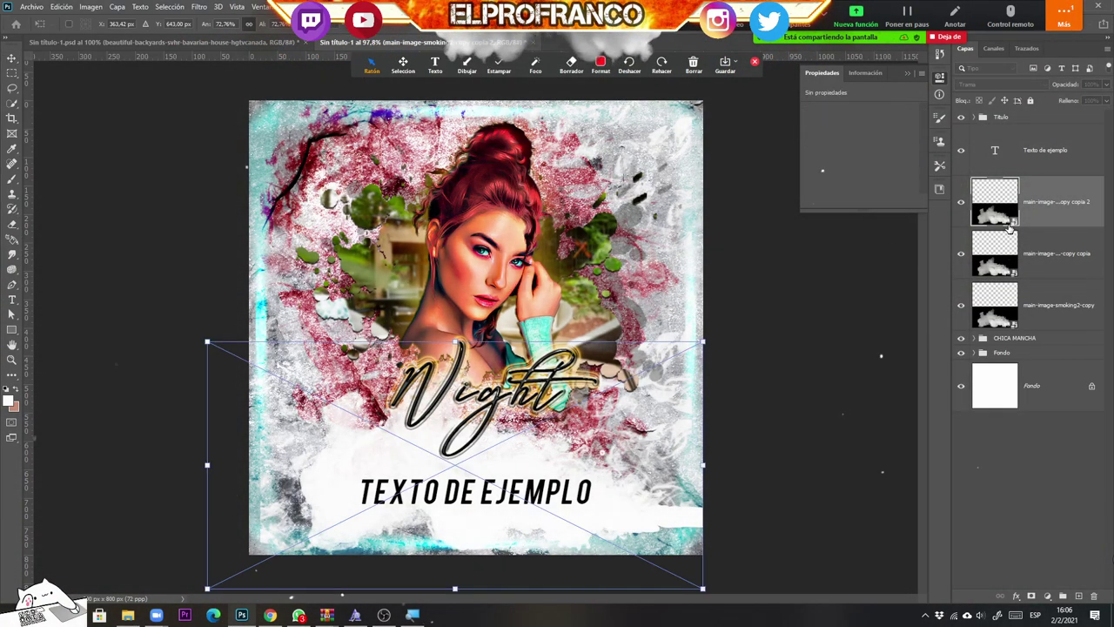
pyautogui.moveTo(702, 342); pyautogui.dragTo(800, 233)
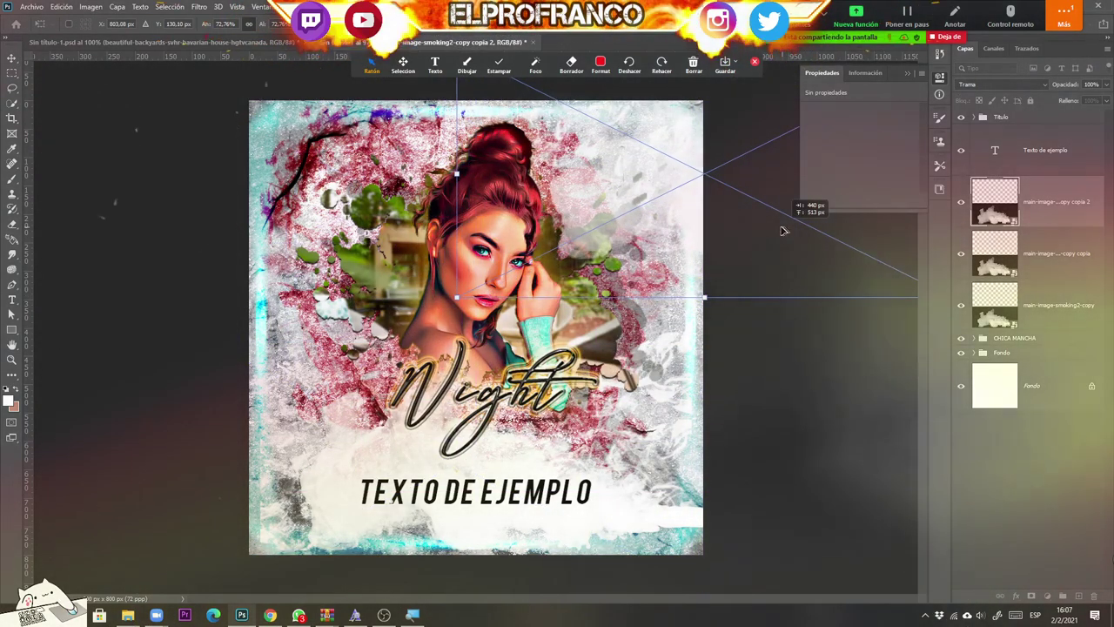
pyautogui.moveTo(800, 233)
pyautogui.mouseDown()
pyautogui.moveTo(633, 258)
pyautogui.moveTo(785, 228)
pyautogui.mouseUp()
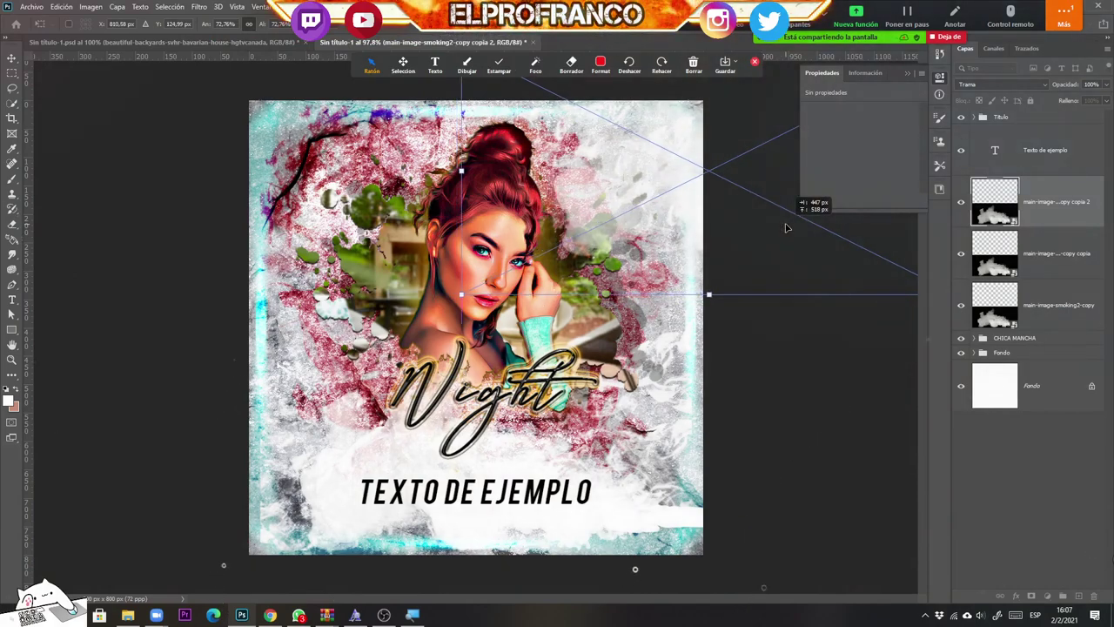
pyautogui.press('Return')
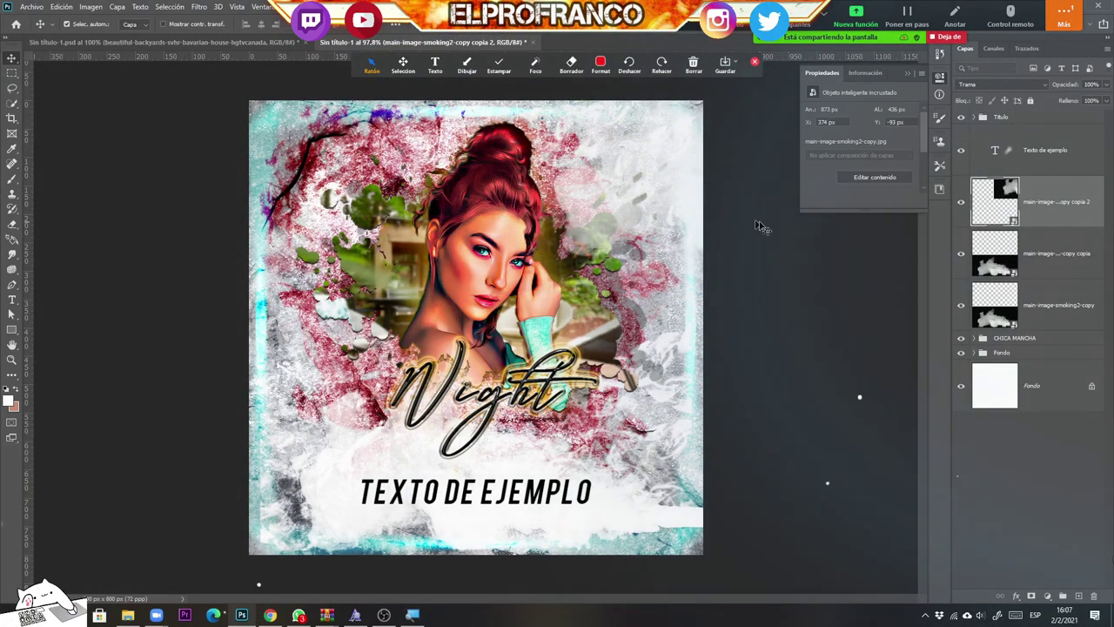
pyautogui.moveTo(763, 226); pyautogui.dragTo(759, 225)
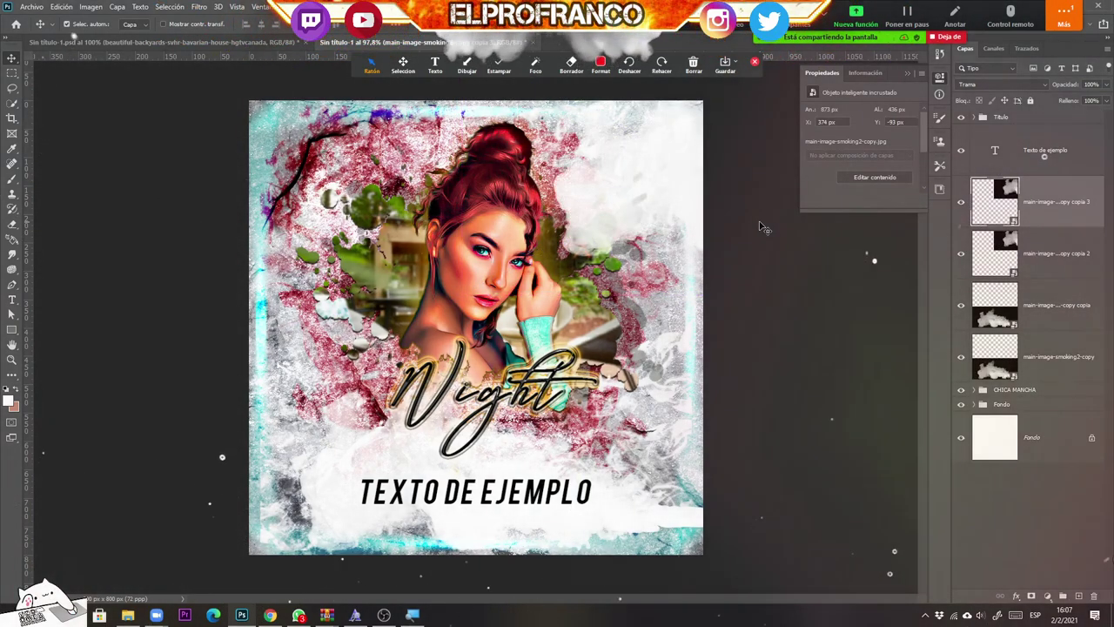
pyautogui.click(803, 199)
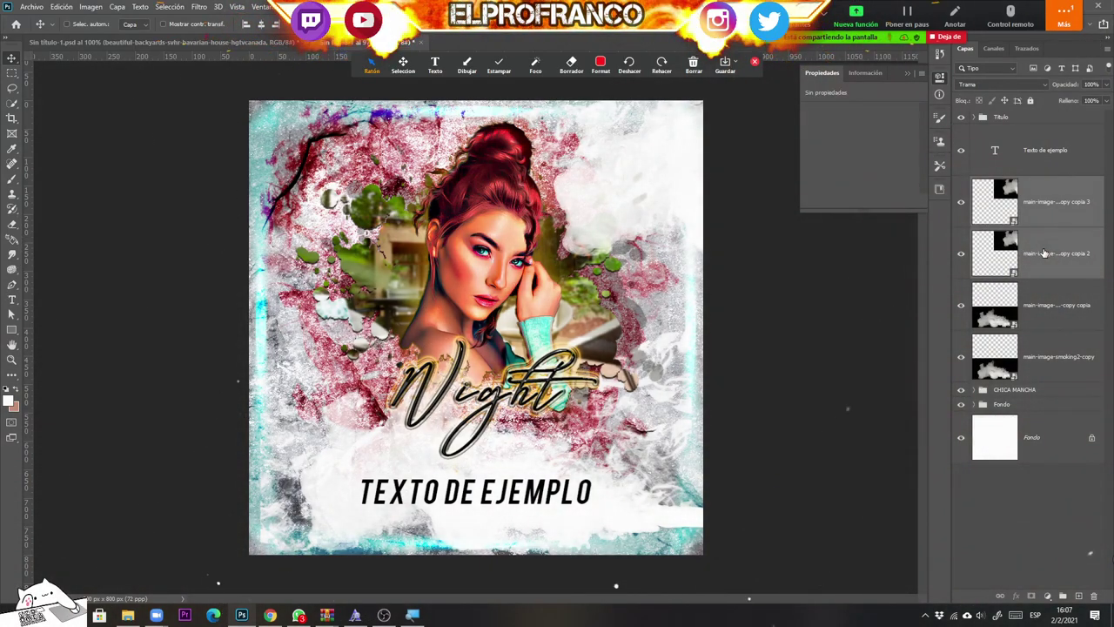
pyautogui.hotkey('ctrl', 'z')
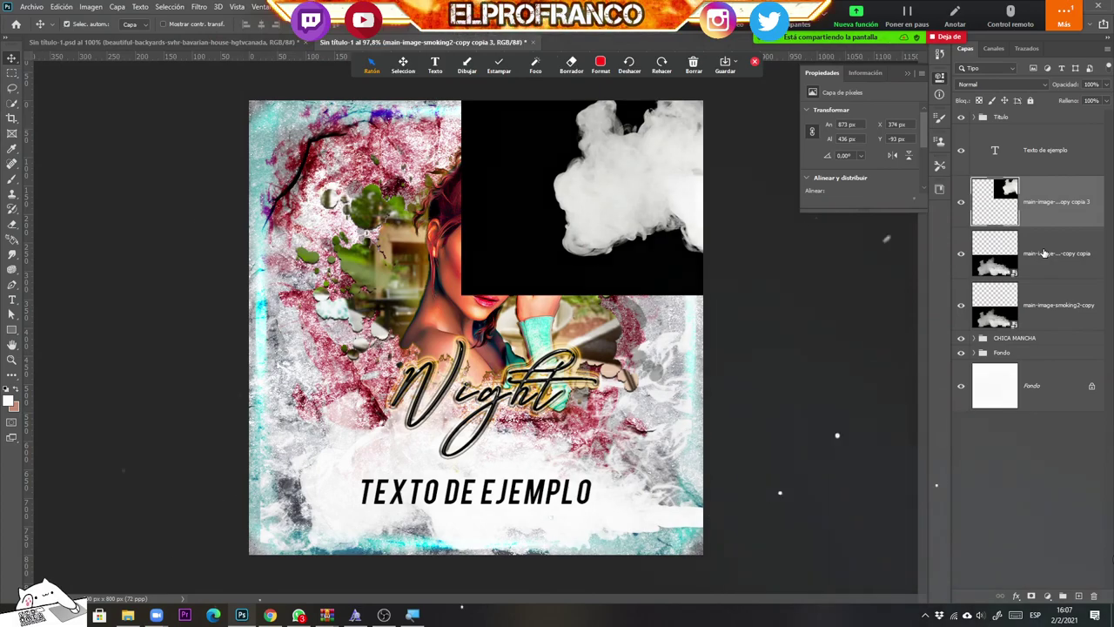
pyautogui.click(986, 85)
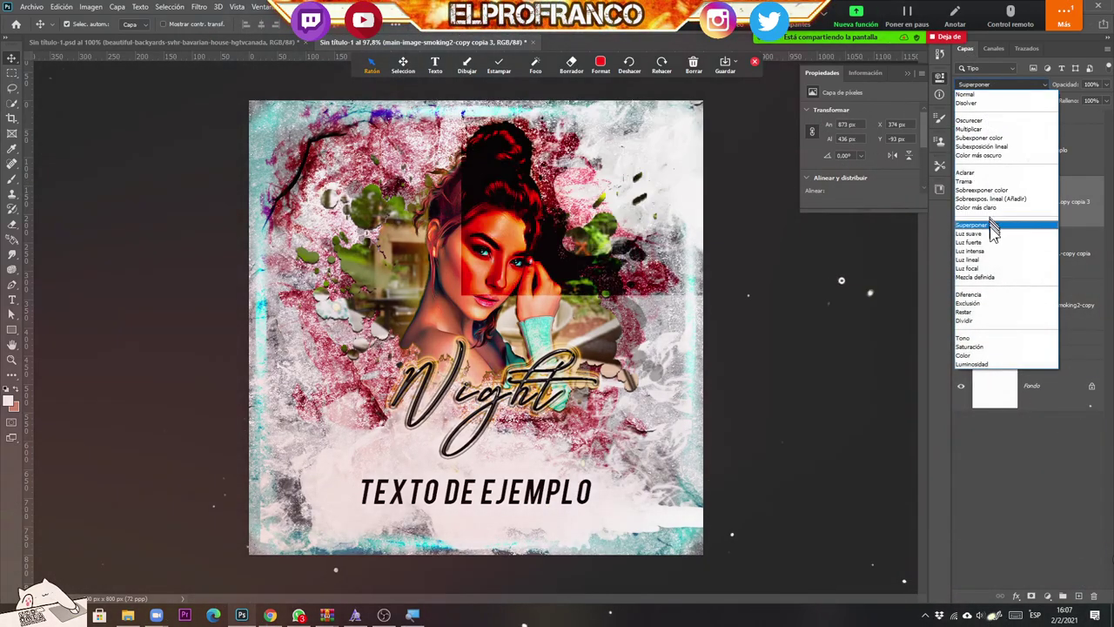
pyautogui.click(995, 186)
# Step: Add a horizontally flipped smoke copy in the flyer's top-left corner
pyautogui.hotkey('ctrl', 'j')
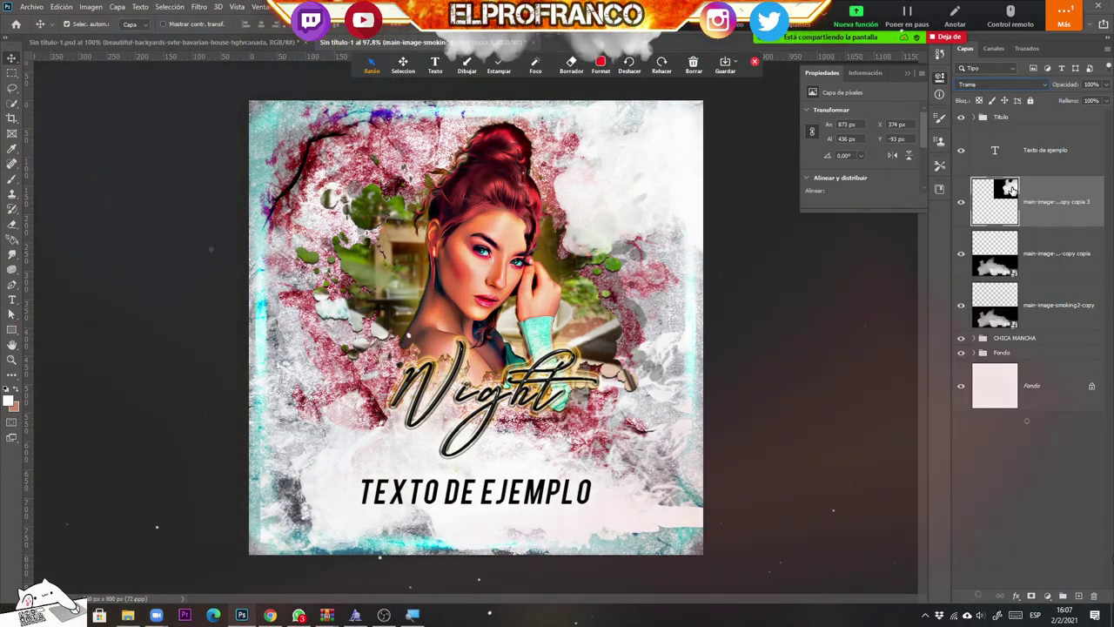
pyautogui.hotkey('ctrl', 't')
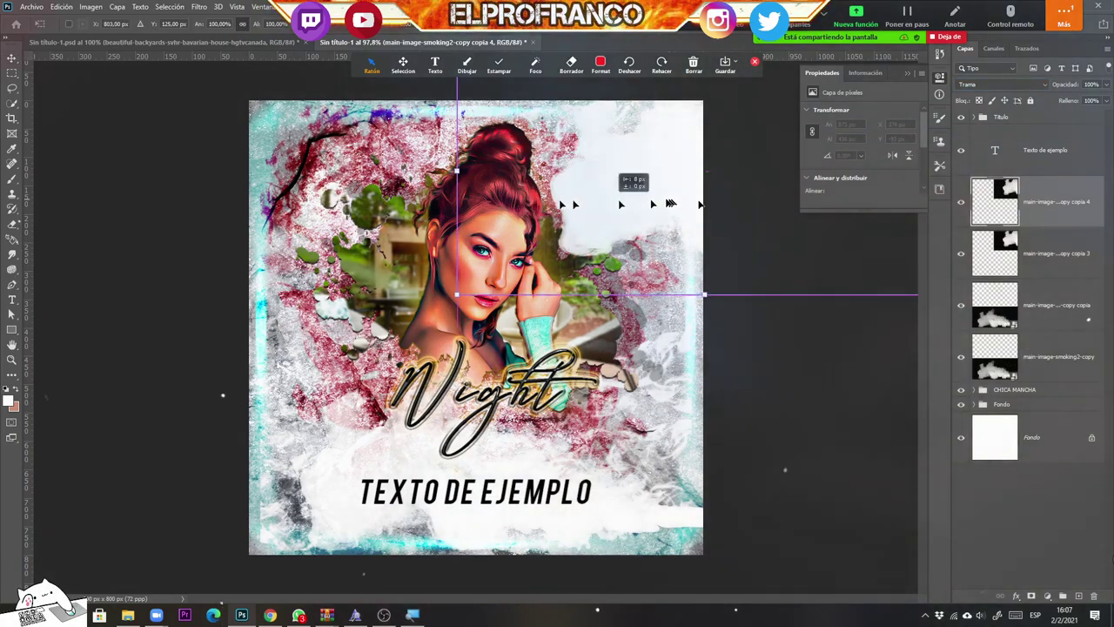
pyautogui.moveTo(662, 287); pyautogui.dragTo(300, 174)
pyautogui.rightClick(364, 173)
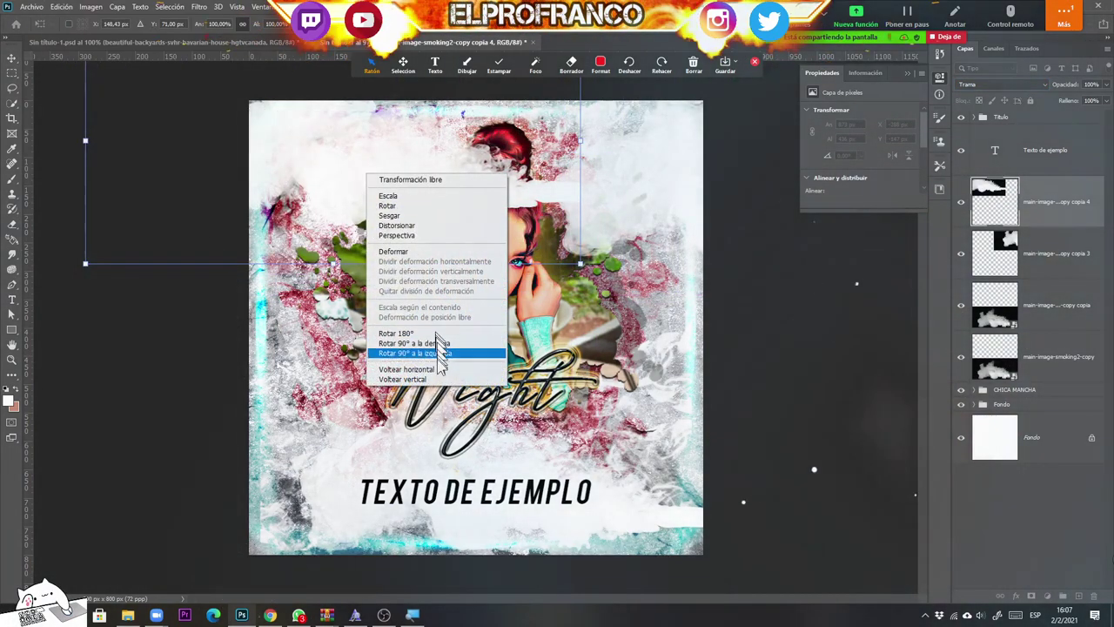
pyautogui.click(410, 370)
pyautogui.moveTo(451, 247); pyautogui.dragTo(353, 181)
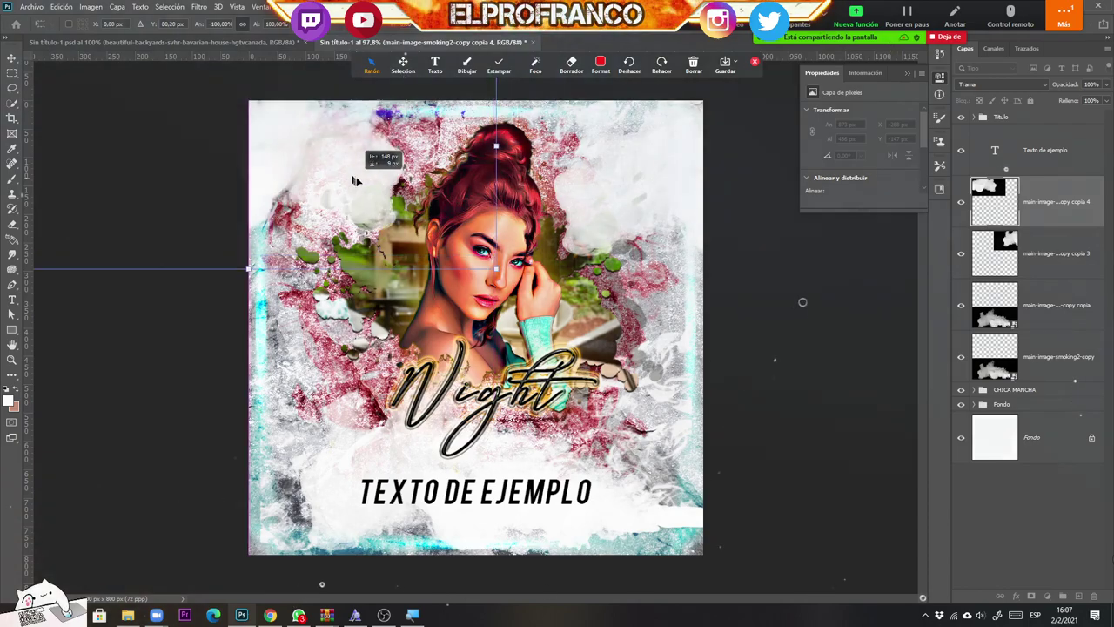
pyautogui.press('Return')
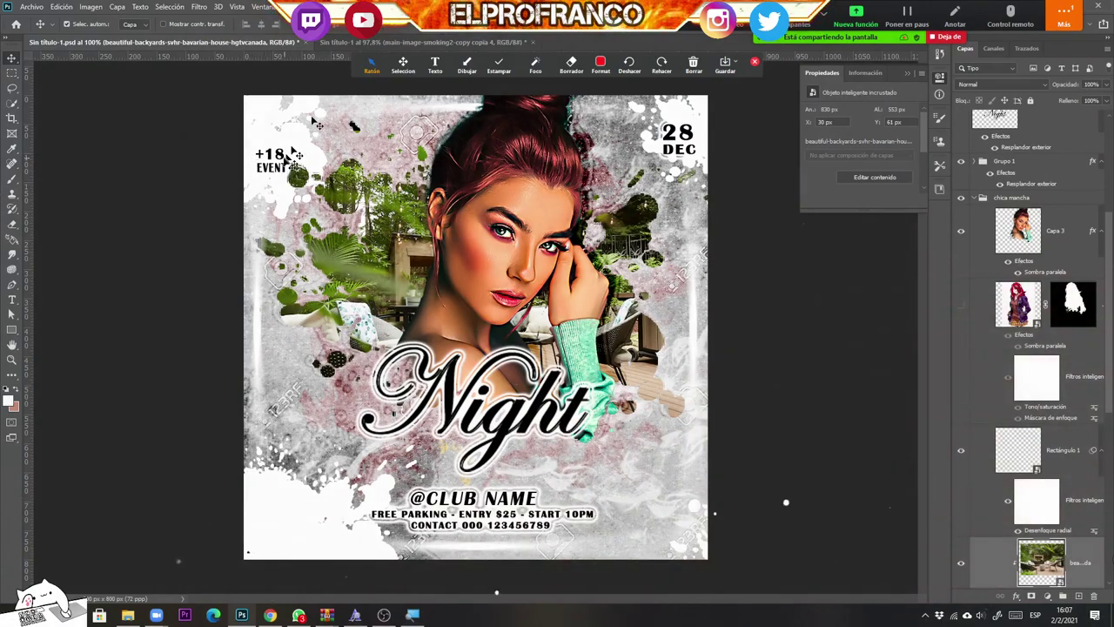
# Step: Paste the +18 text at the flyer's upper left and the 28 text at its upper right
pyautogui.click(280, 162)
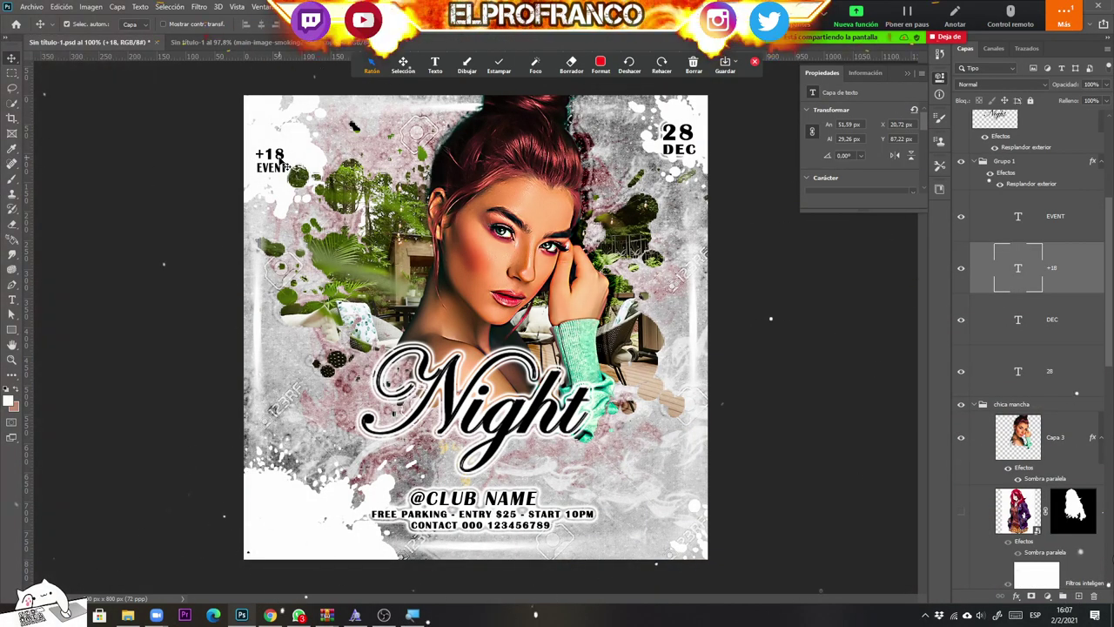
pyautogui.click(360, 41)
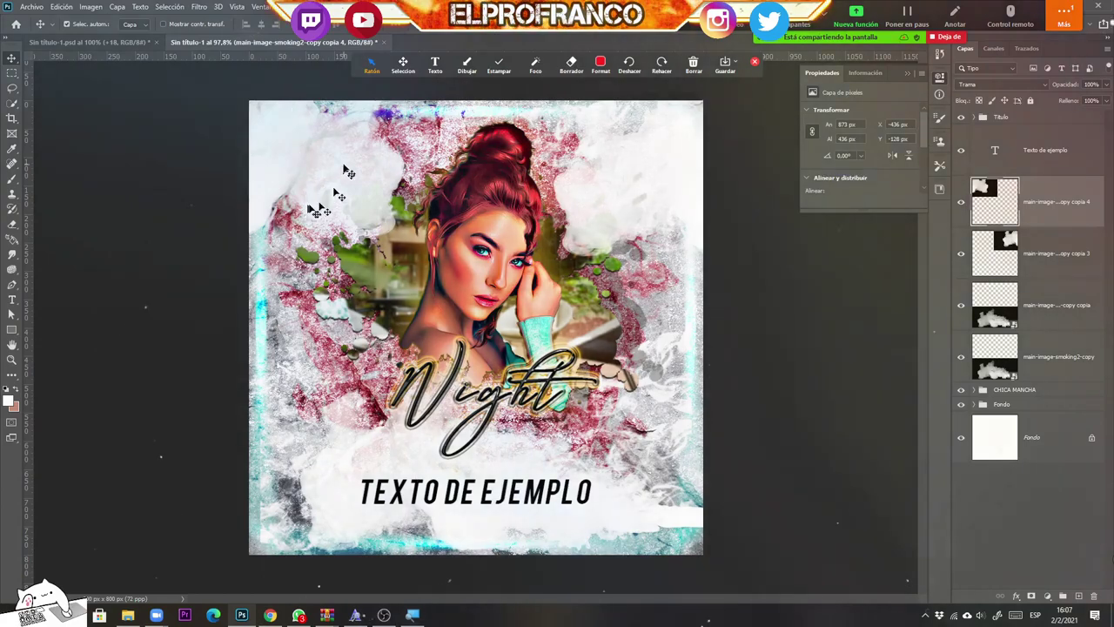
pyautogui.hotkey('ctrl', 'v')
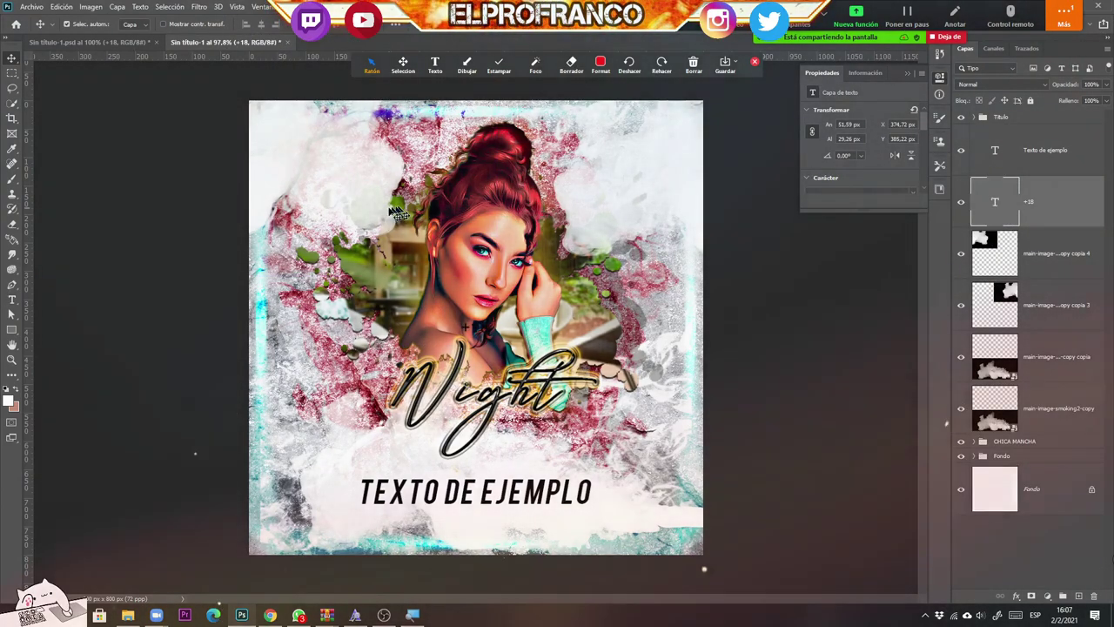
pyautogui.hotkey('ctrl', 't')
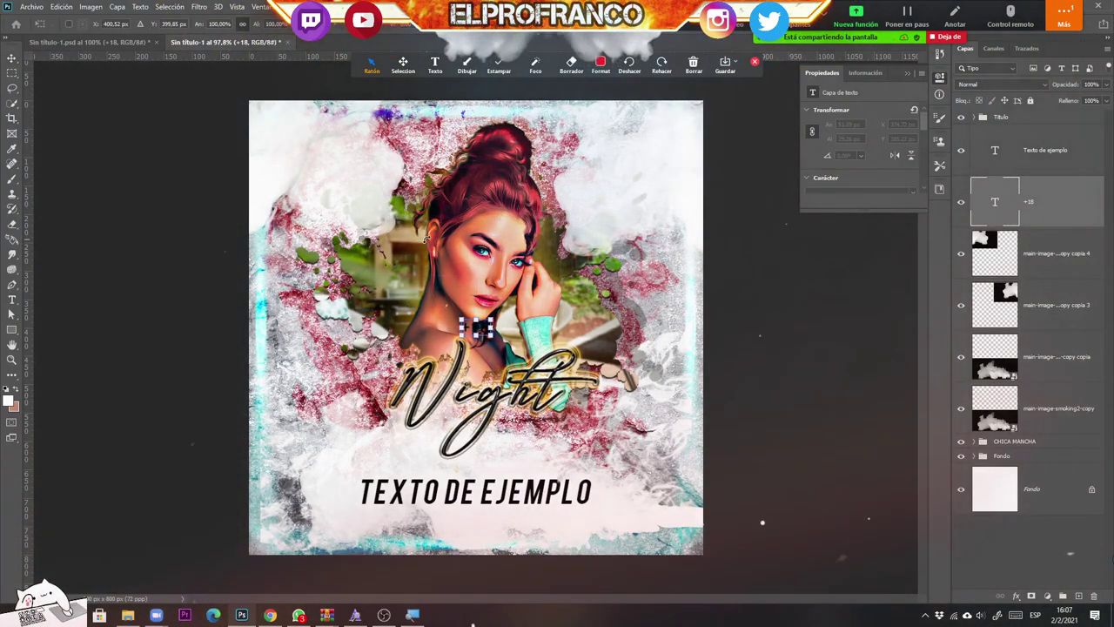
pyautogui.moveTo(479, 329)
pyautogui.mouseDown()
pyautogui.moveTo(328, 178)
pyautogui.moveTo(356, 180)
pyautogui.mouseUp()
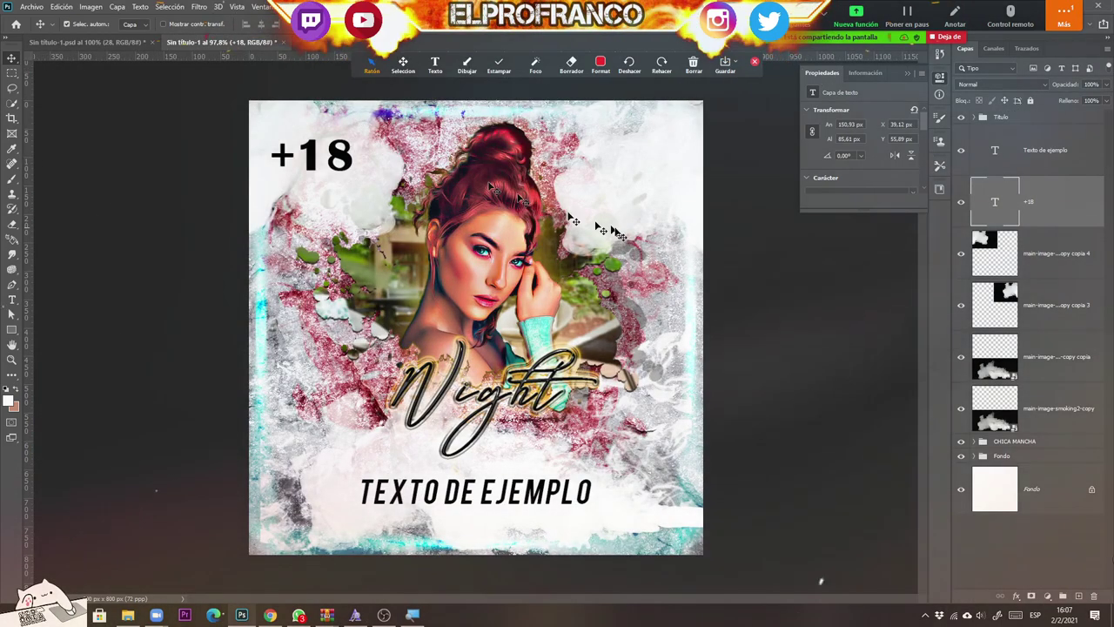
pyautogui.hotkey('ctrl', 'v')
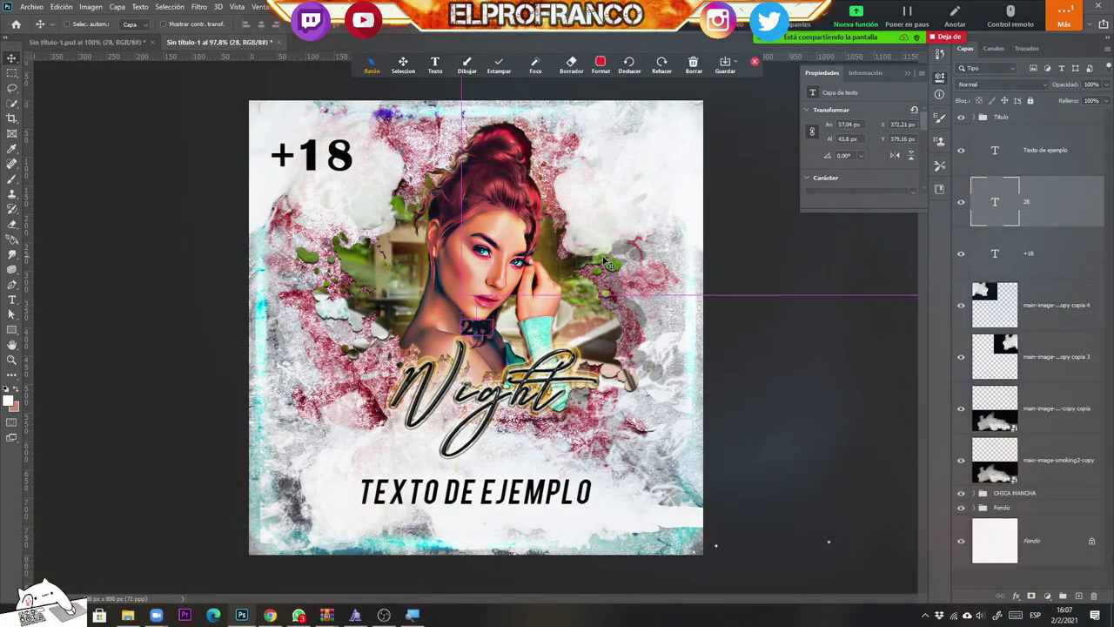
pyautogui.moveTo(475, 333)
pyautogui.mouseDown()
pyautogui.moveTo(611, 186)
pyautogui.moveTo(653, 173)
pyautogui.moveTo(686, 193)
pyautogui.moveTo(666, 148)
pyautogui.mouseUp()
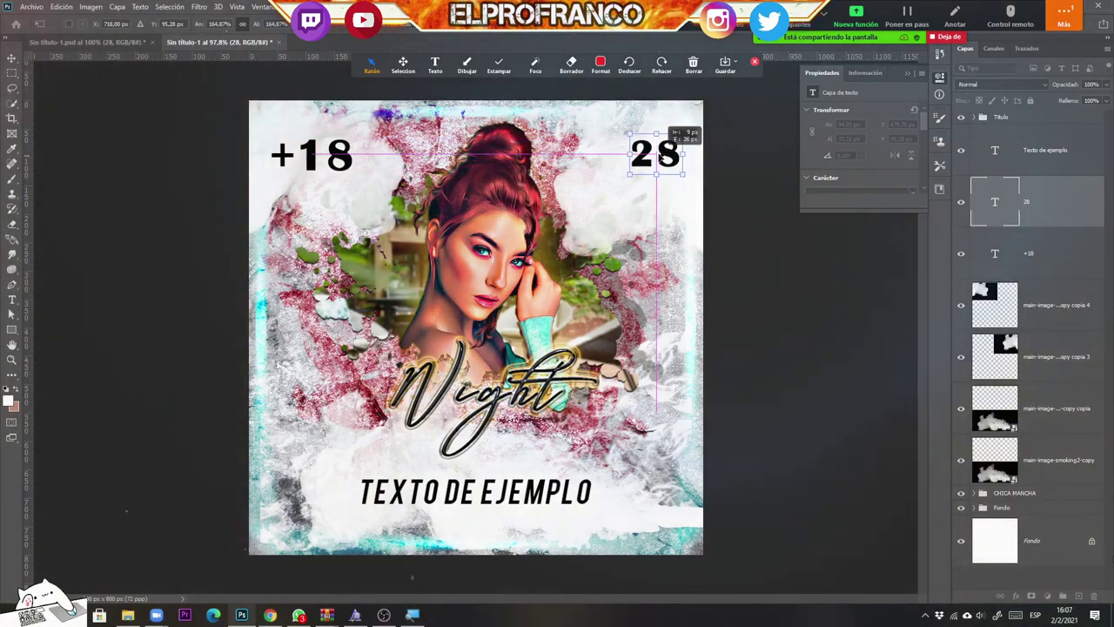
pyautogui.press('Return')
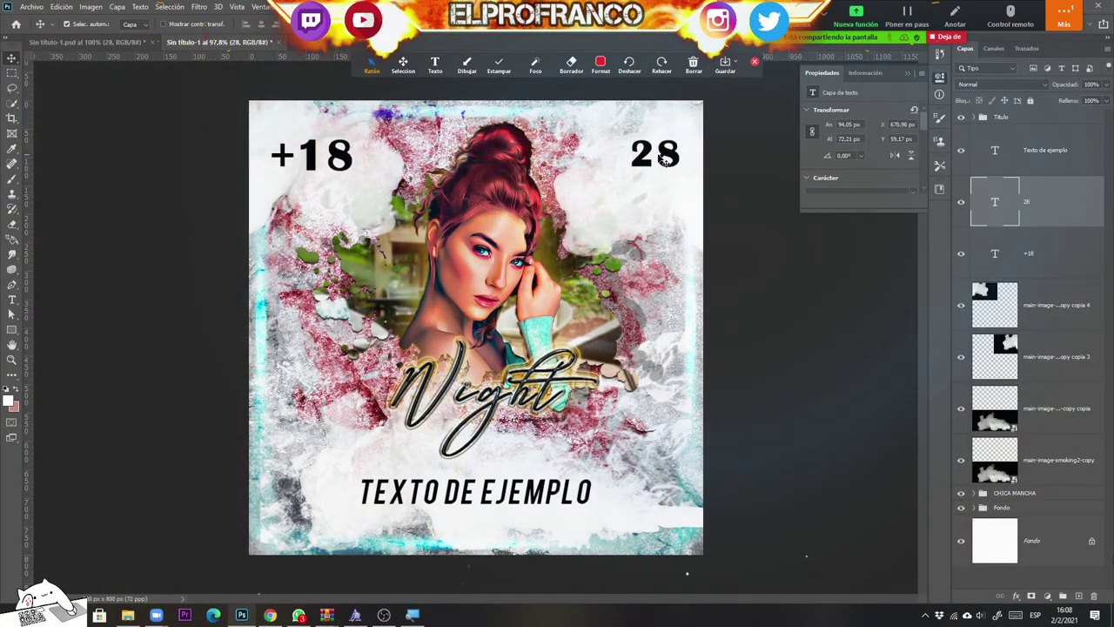
# Step: Add horizontal guides at the top, nudge TEXTO DE EJEMPLO up, and shift 28 about 9 px left
pyautogui.moveTo(238, 57); pyautogui.dragTo(243, 171)
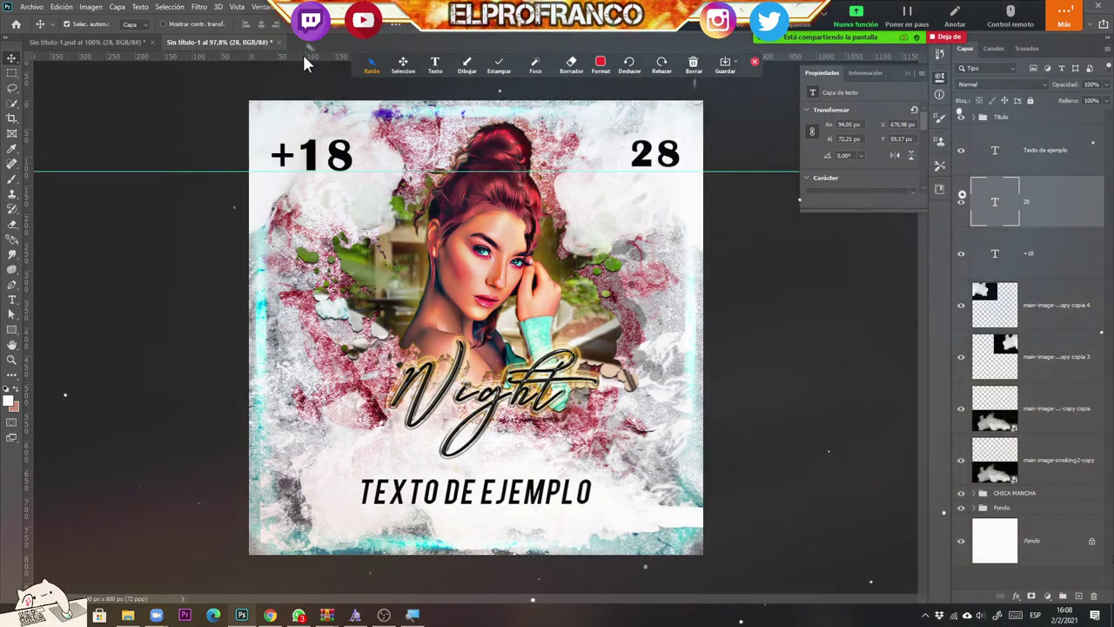
pyautogui.moveTo(303, 57); pyautogui.dragTo(315, 138)
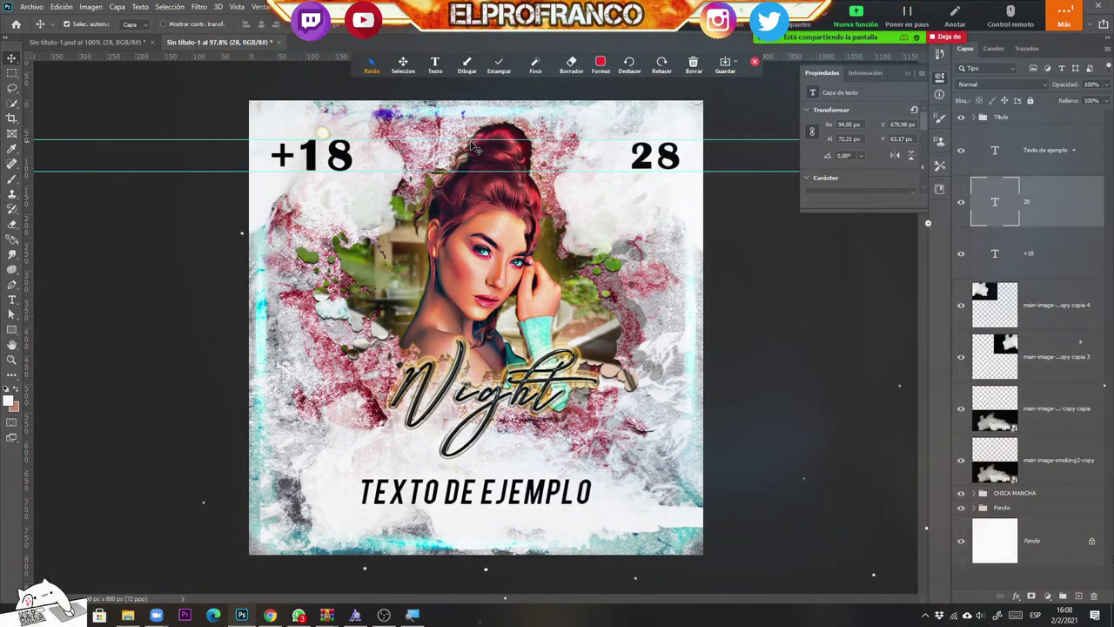
pyautogui.moveTo(574, 505); pyautogui.dragTo(549, 489)
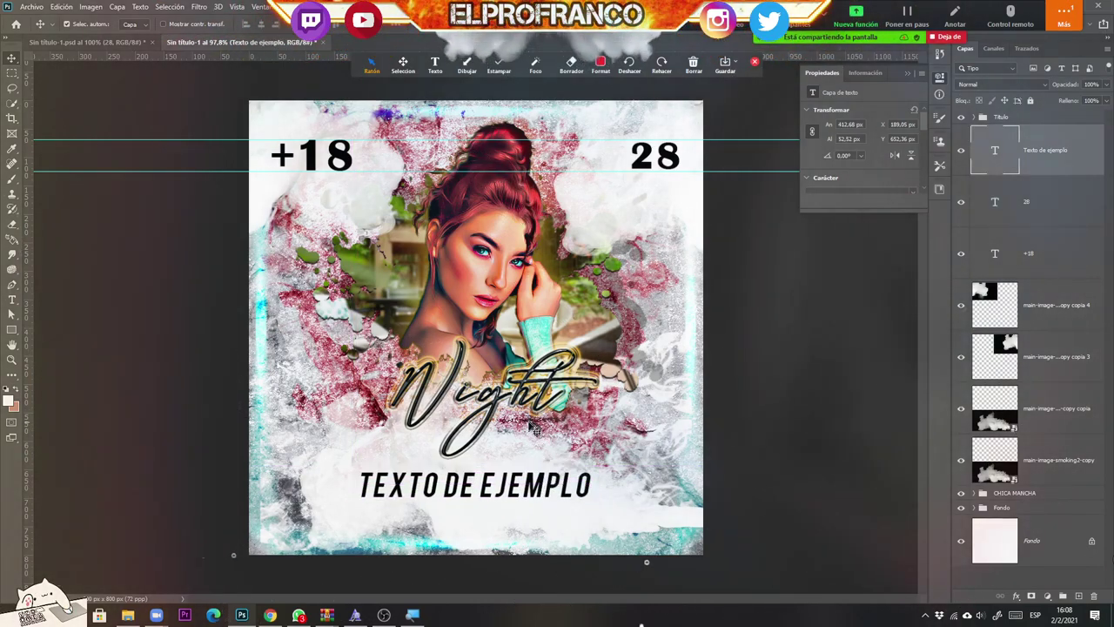
pyautogui.click(73, 41)
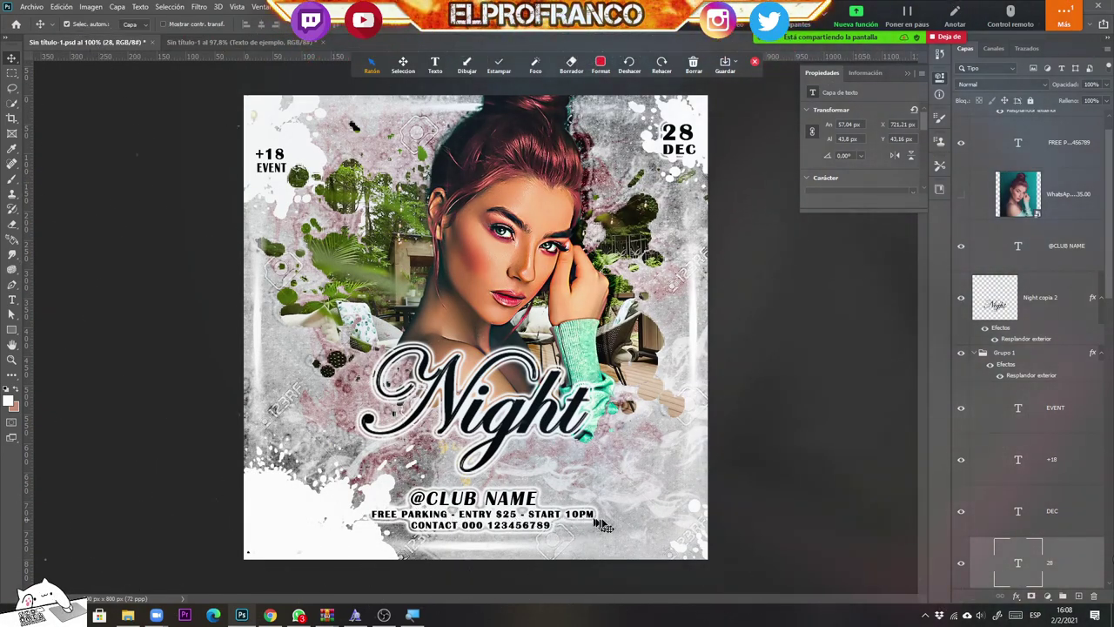
pyautogui.click(219, 42)
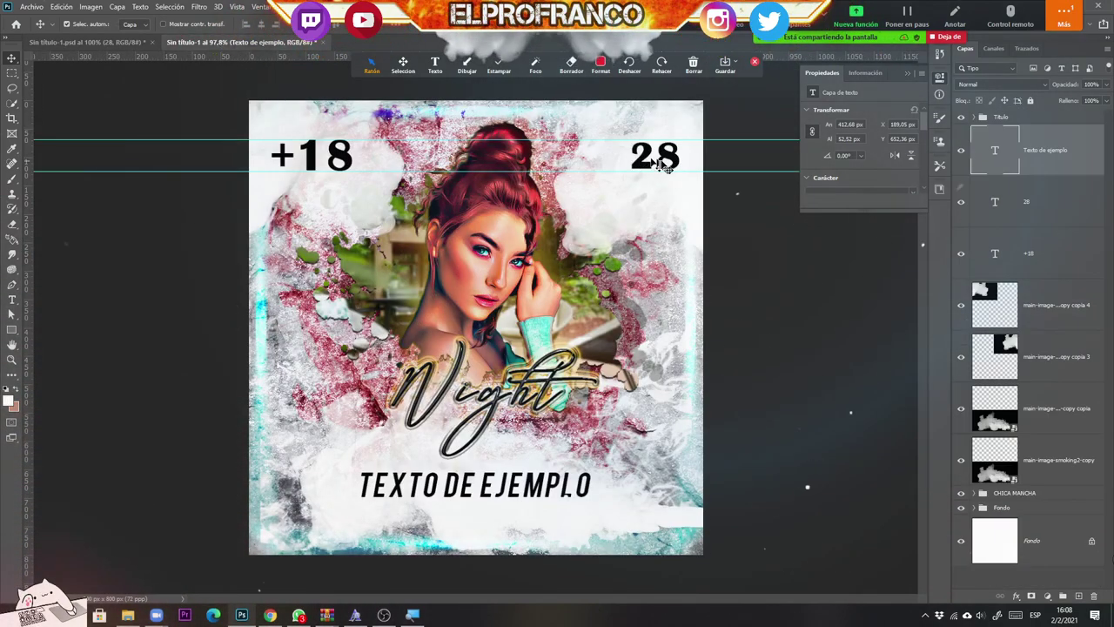
pyautogui.moveTo(674, 158); pyautogui.dragTo(666, 157)
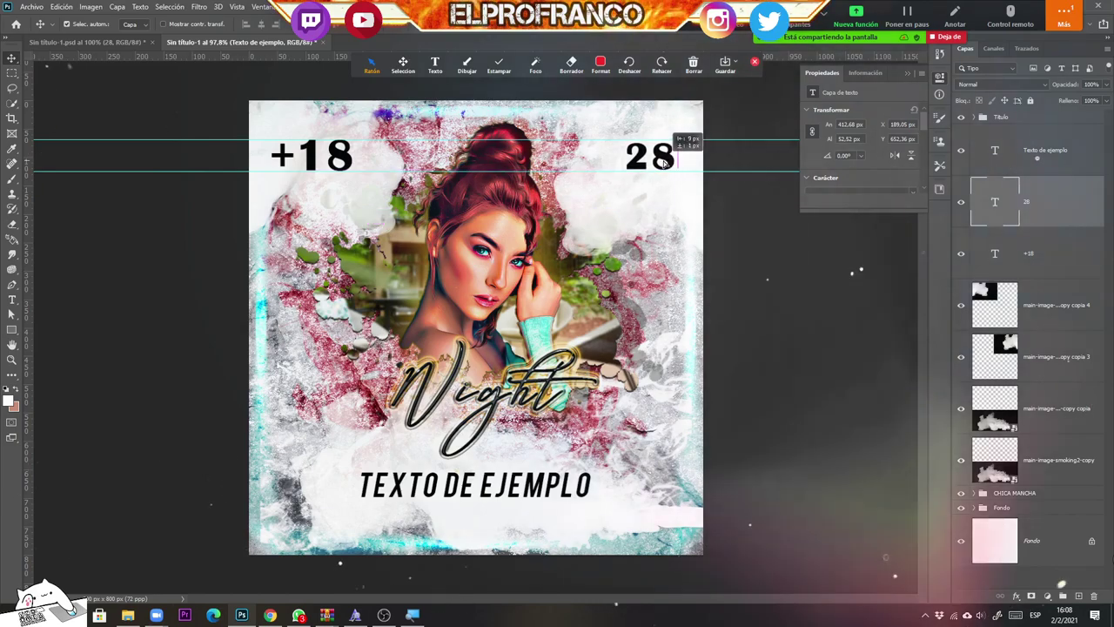
# Step: Duplicate 28 below itself, retype it as a smaller DIC label, and snug it under 28
pyautogui.moveTo(662, 164); pyautogui.dragTo(661, 191)
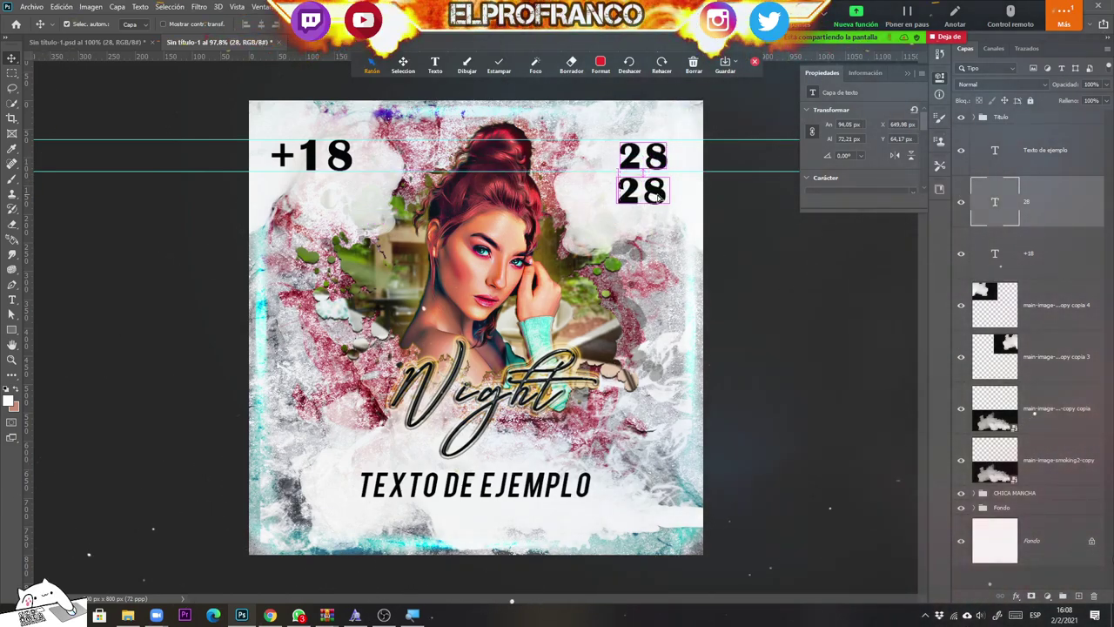
pyautogui.press('t')
pyautogui.doubleClick(655, 193)
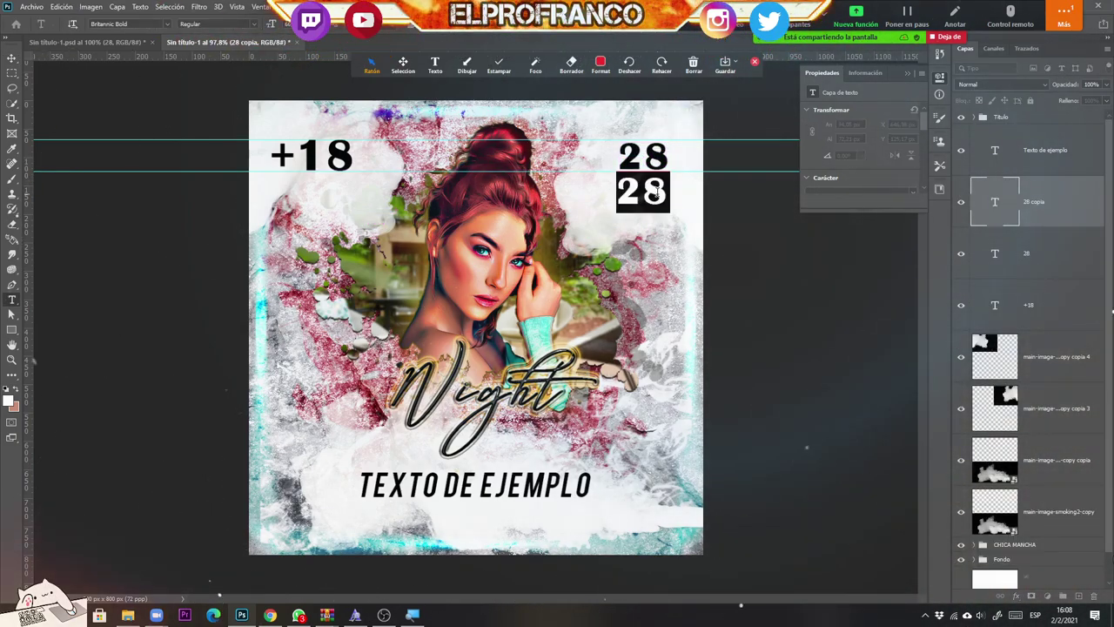
pyautogui.write('DIC')
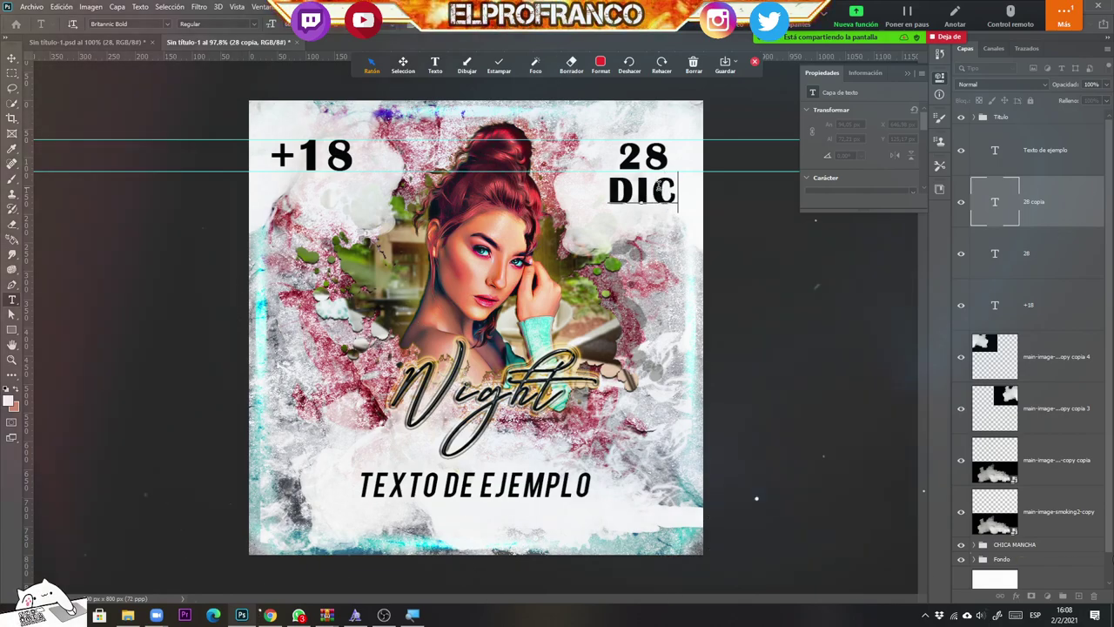
pyautogui.hotkey('ctrl', 'a')
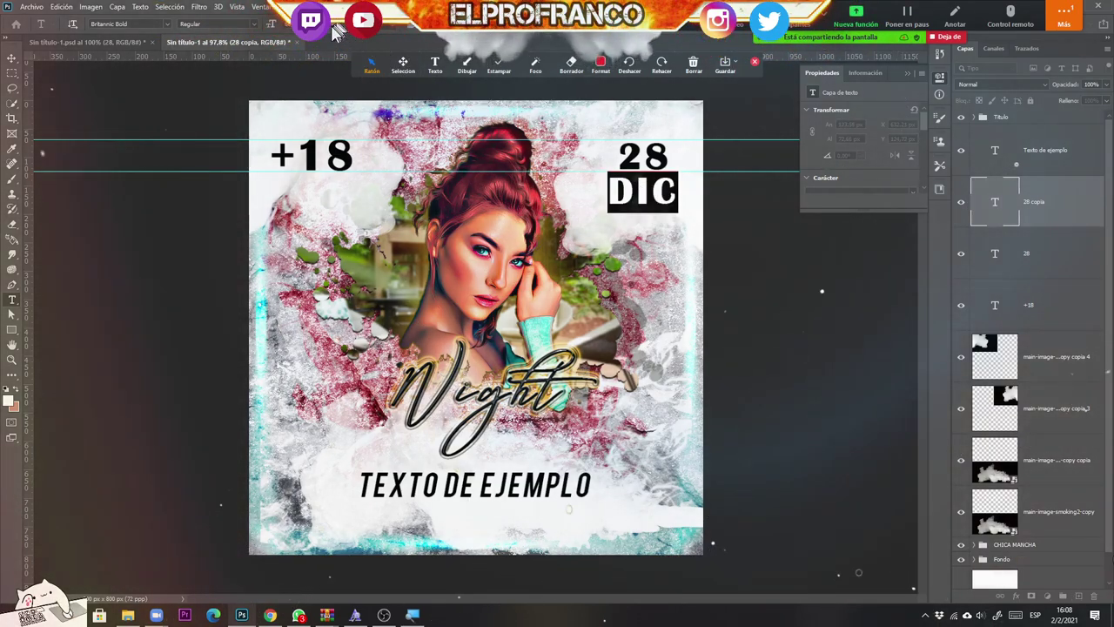
pyautogui.click(336, 28)
pyautogui.click(318, 139)
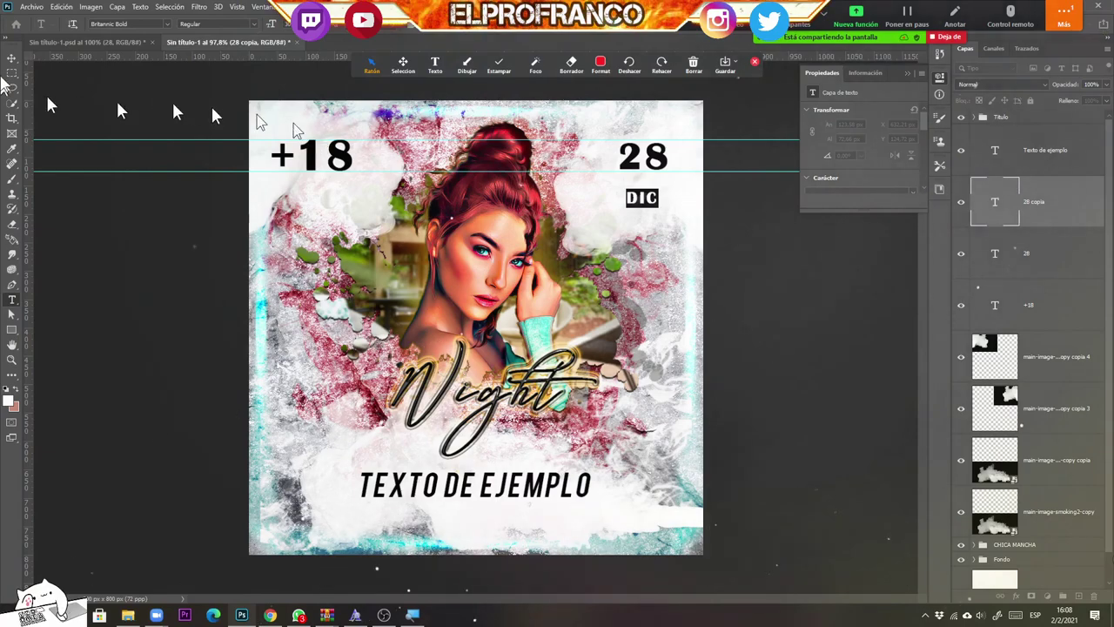
pyautogui.click(12, 58)
pyautogui.moveTo(641, 199); pyautogui.dragTo(649, 188)
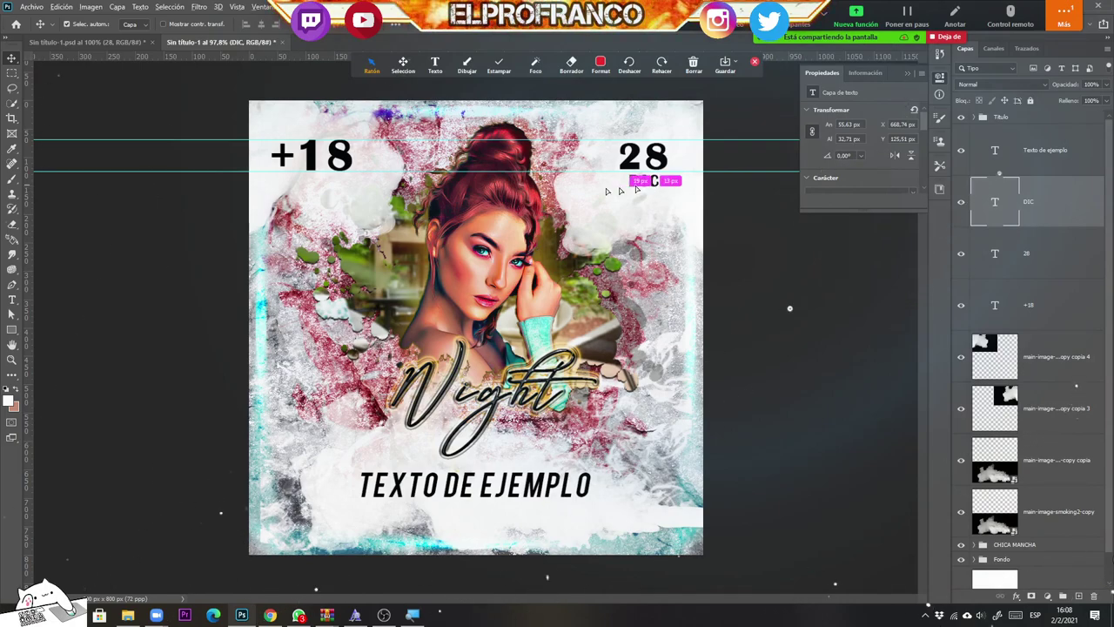
# Step: Copy the label under +18, retype it as EVENTO at 24 pt, and centre it
pyautogui.moveTo(620, 190); pyautogui.dragTo(338, 188)
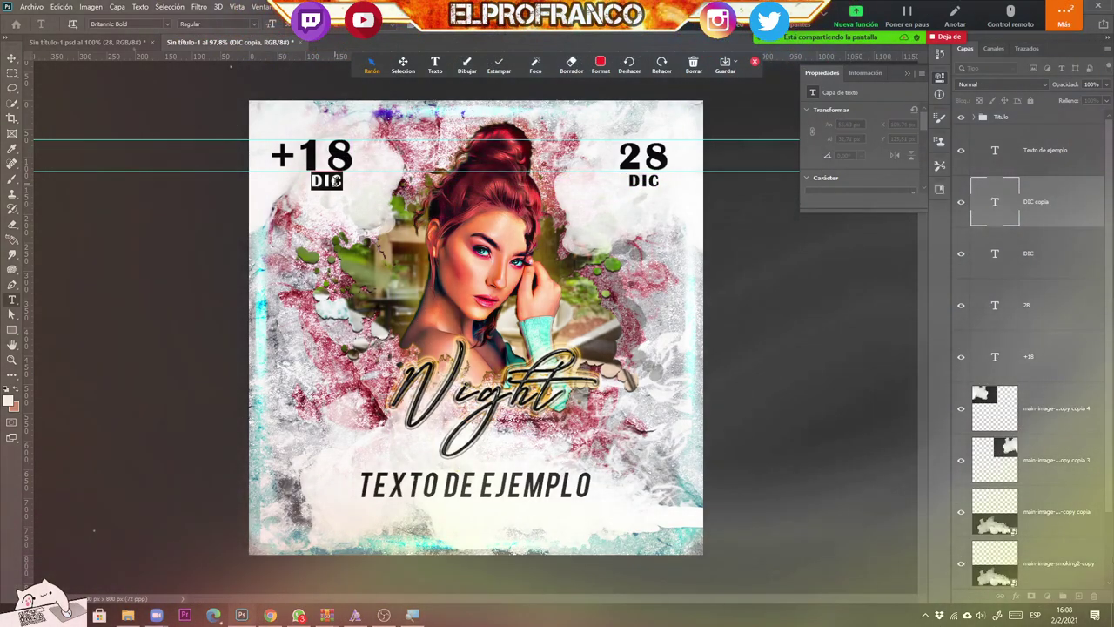
pyautogui.press('t')
pyautogui.doubleClick(327, 181)
pyautogui.write('EV')
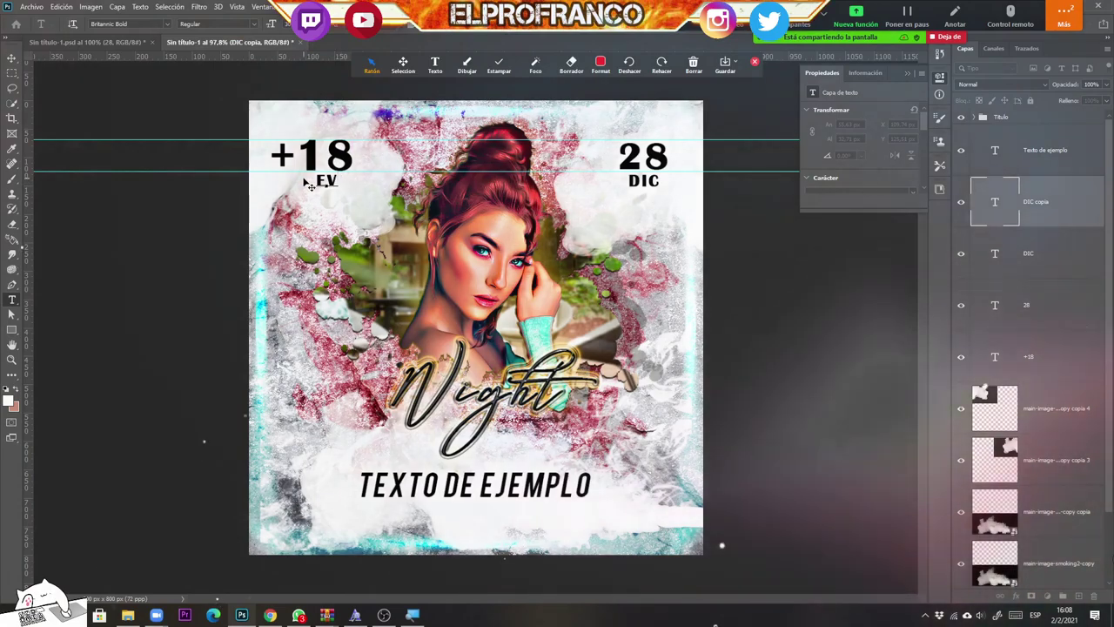
pyautogui.write('ENTO')
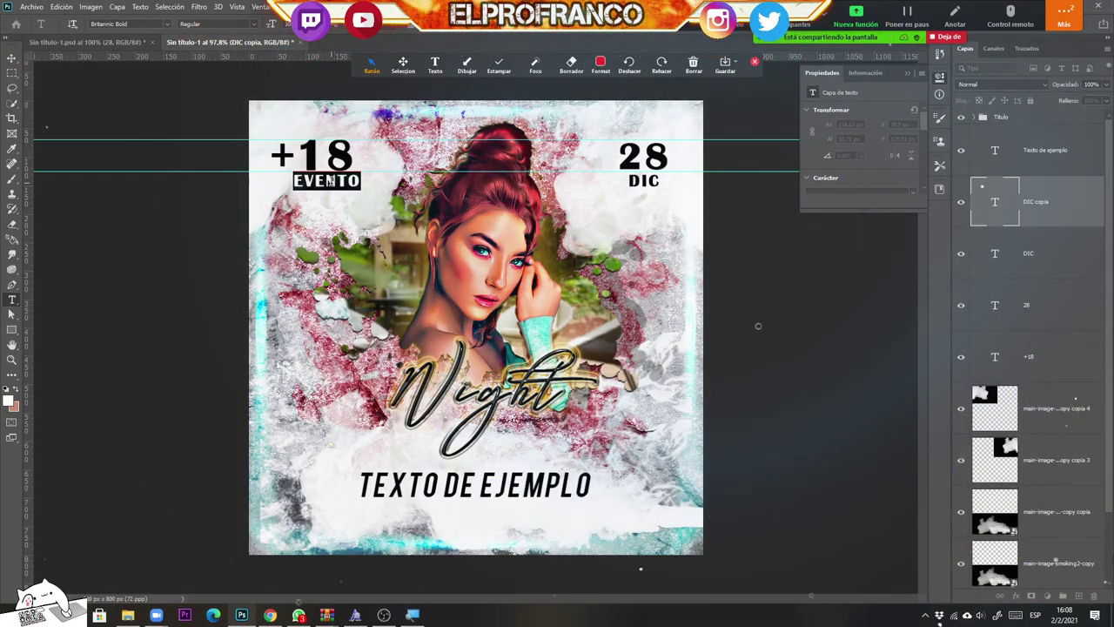
pyautogui.click(331, 23)
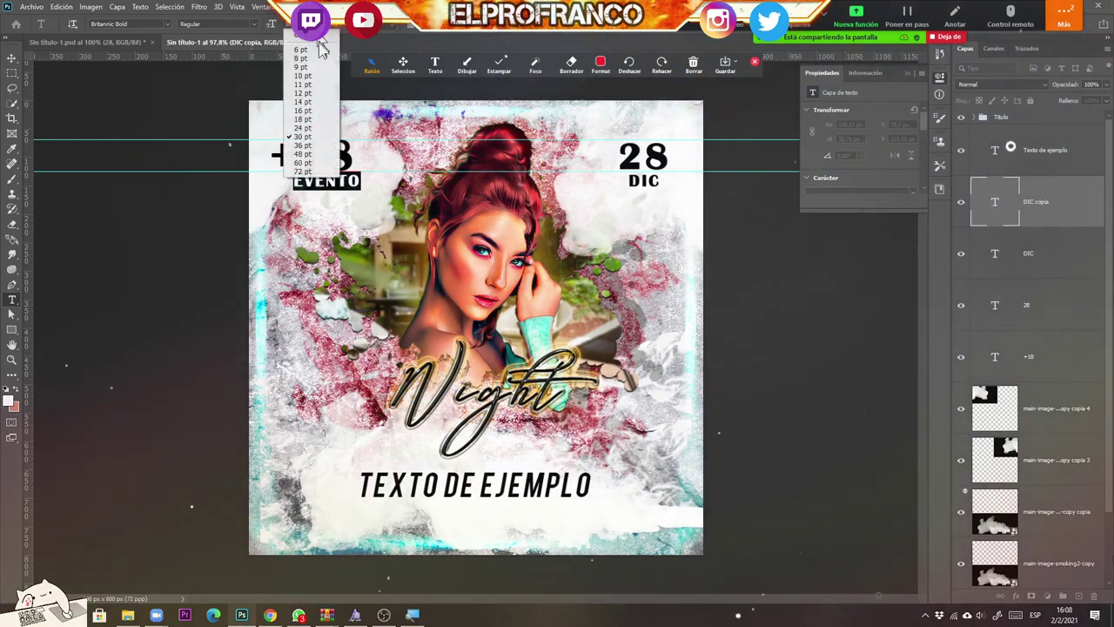
pyautogui.click(322, 129)
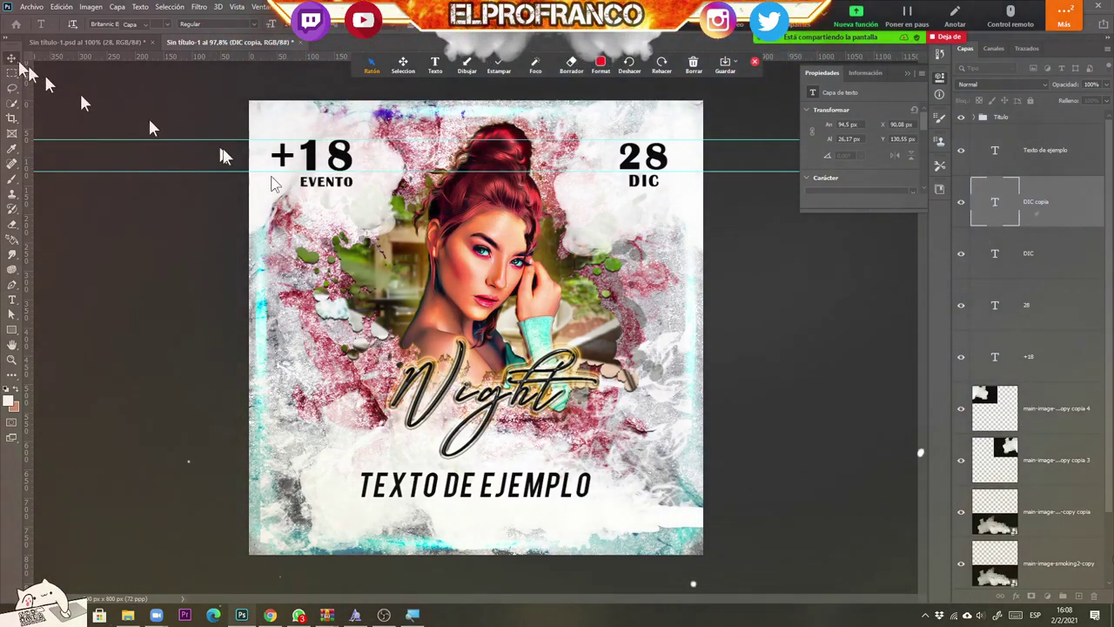
pyautogui.moveTo(343, 182); pyautogui.dragTo(346, 183)
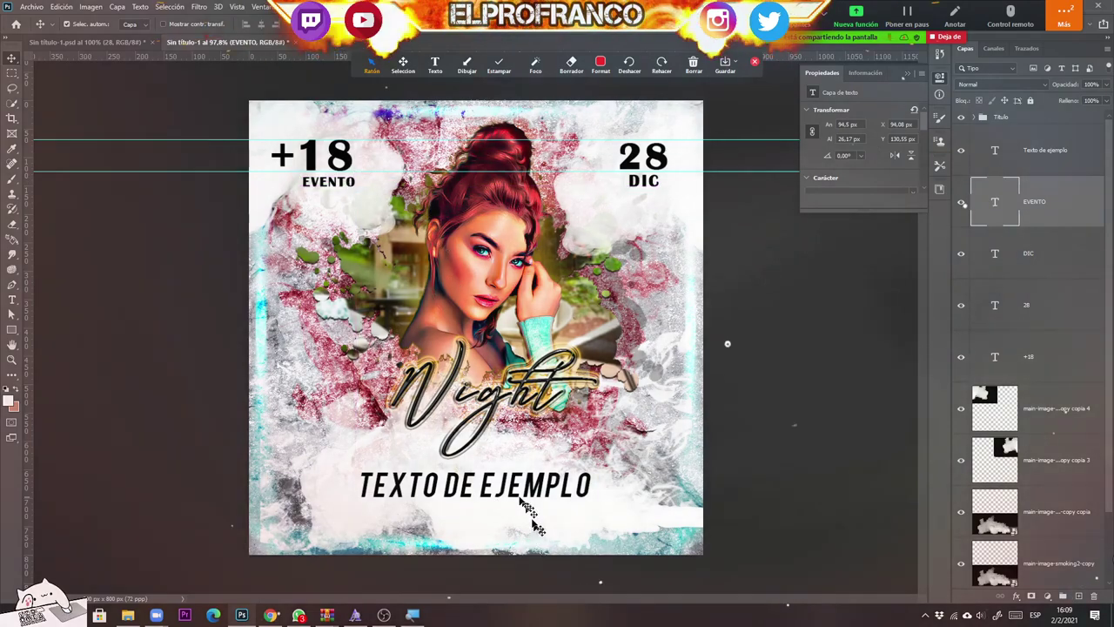
# Step: Select and copy the parking and contact details text from the reference flyer
pyautogui.click(87, 42)
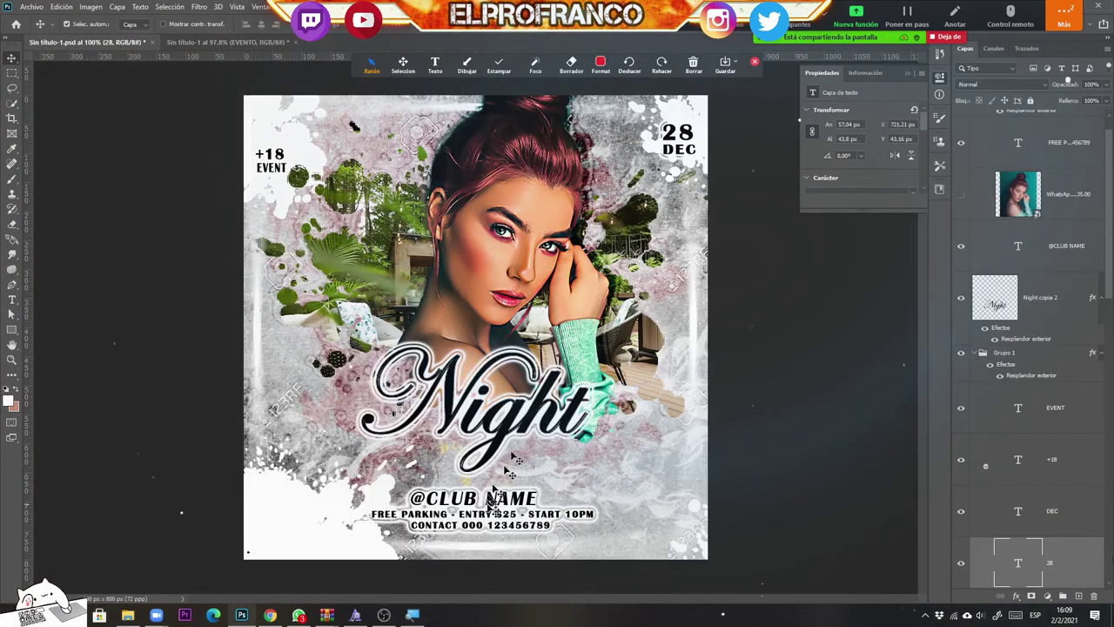
pyautogui.click(501, 509)
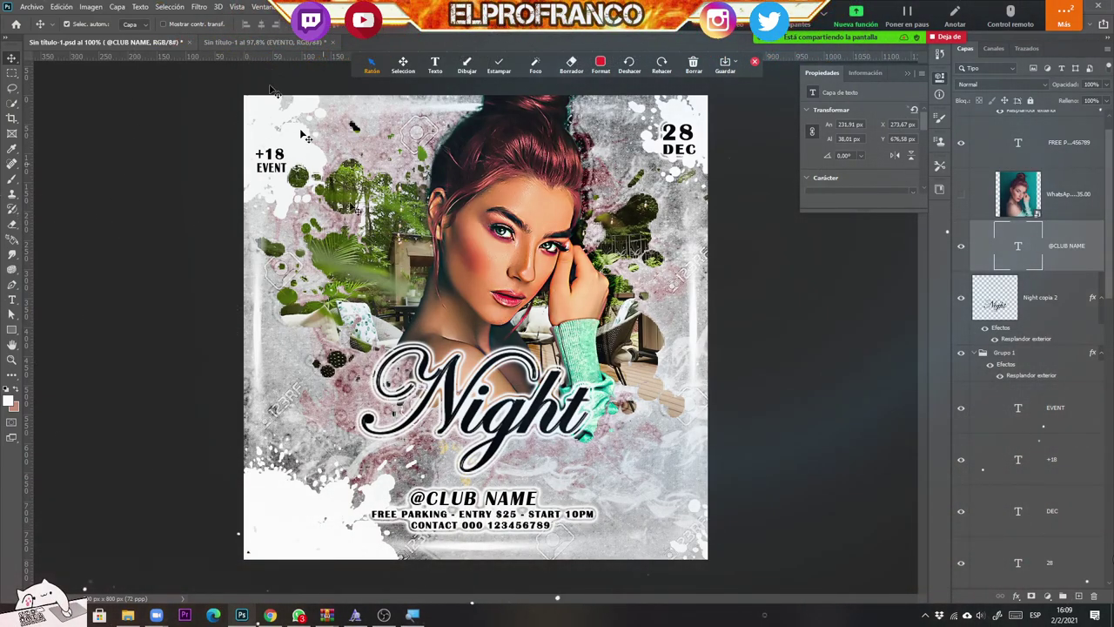
pyautogui.click(535, 515)
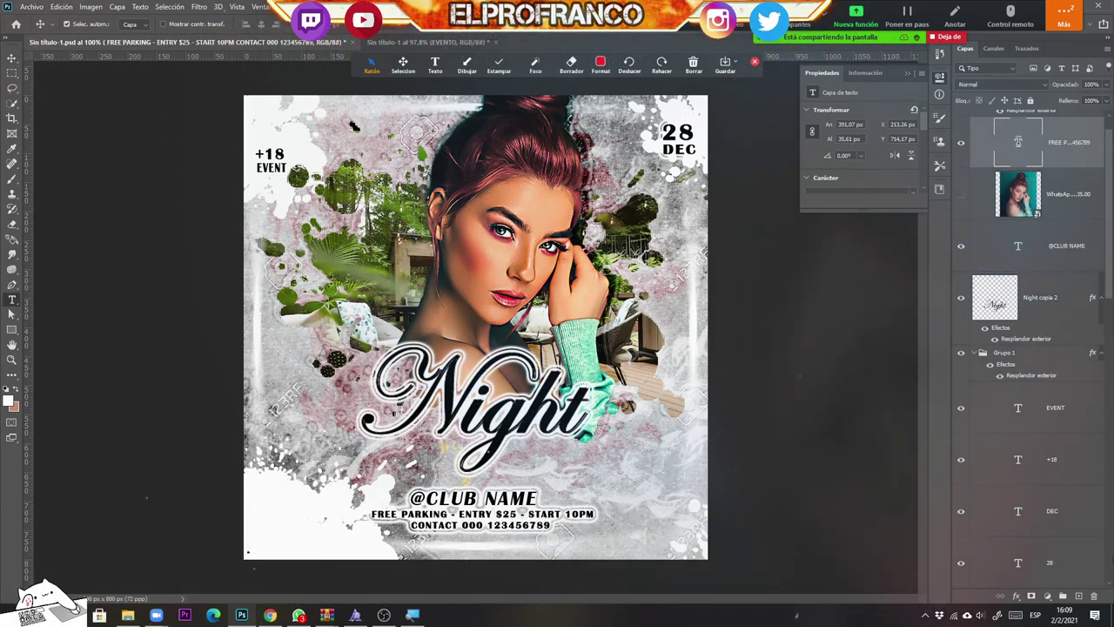
pyautogui.doubleClick(1018, 146)
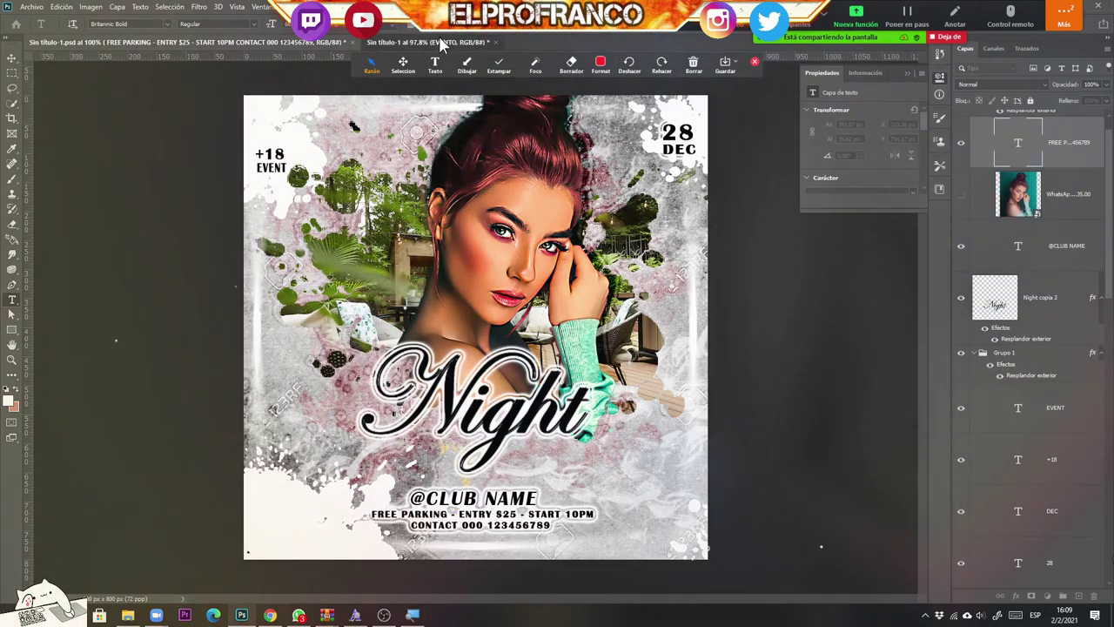
pyautogui.click(427, 42)
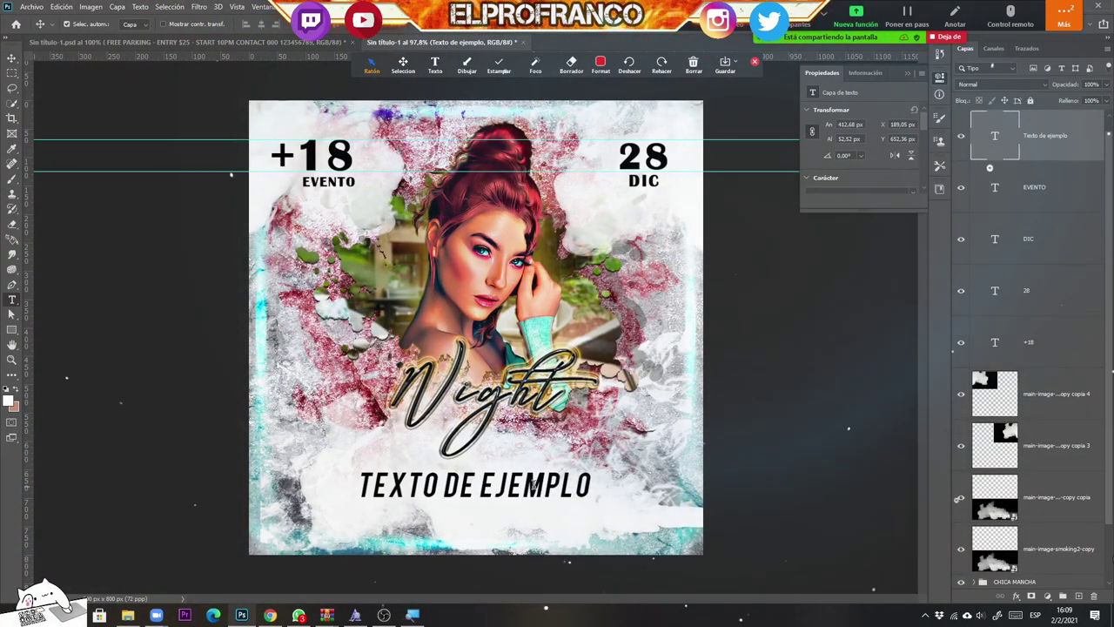
pyautogui.doubleClick(533, 485)
pyautogui.tripleClick(532, 485)
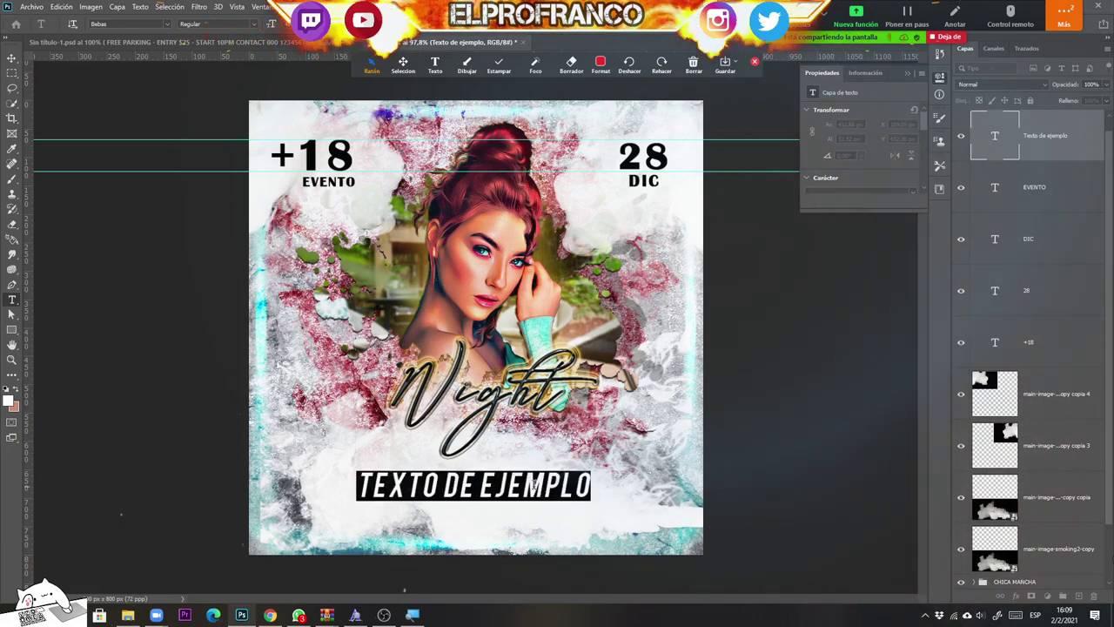
pyautogui.write('@CL')
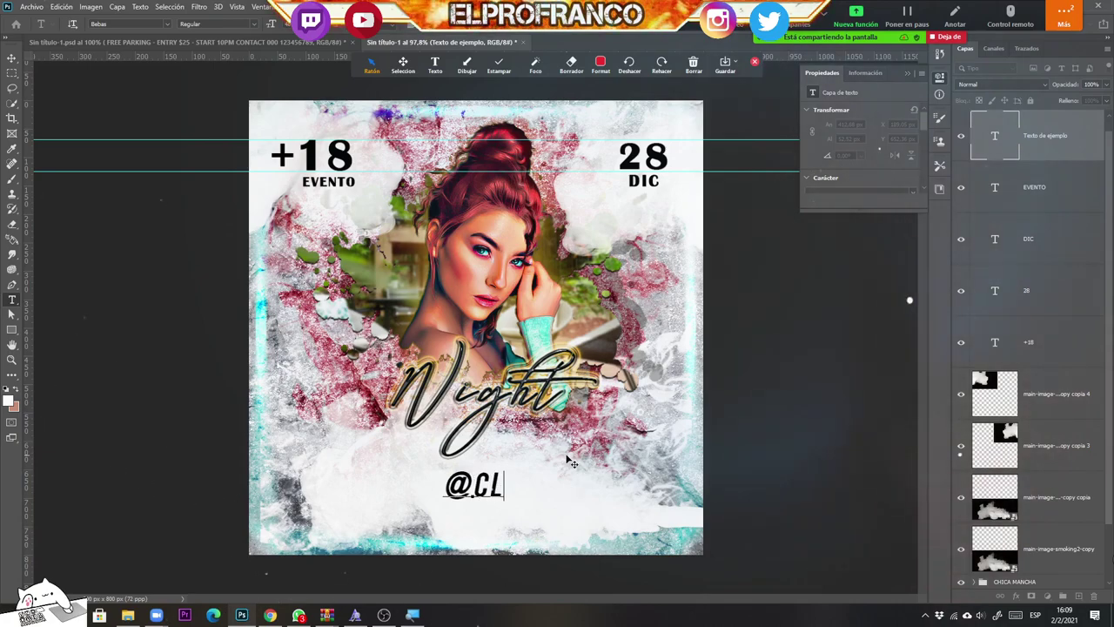
pyautogui.write('UBX')
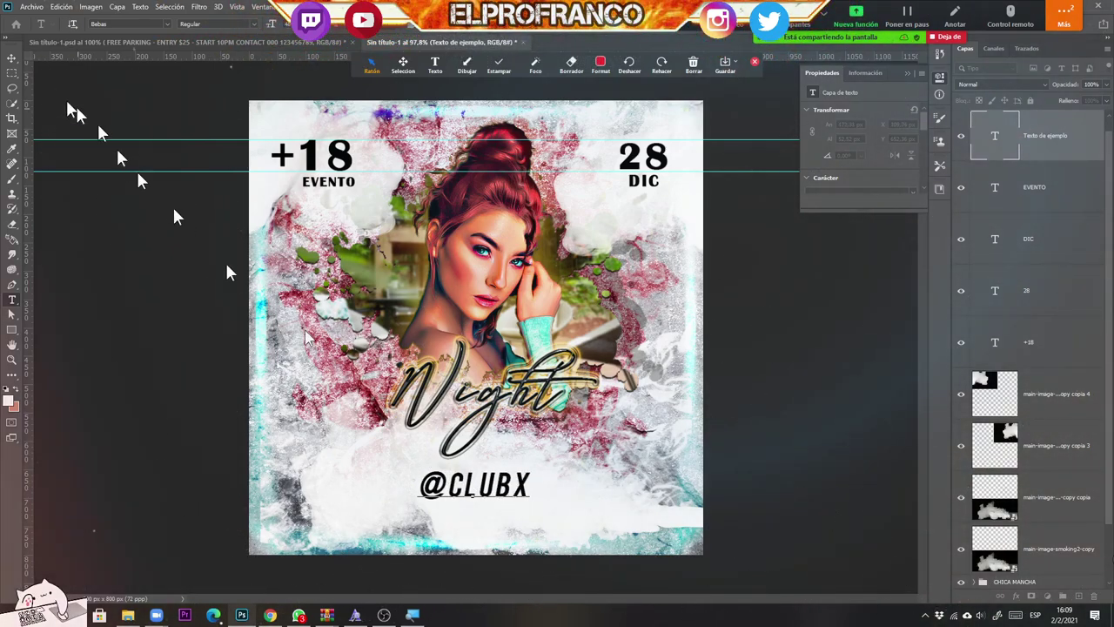
pyautogui.moveTo(454, 494)
pyautogui.mouseDown()
pyautogui.moveTo(376, 488)
pyautogui.moveTo(462, 489)
pyautogui.mouseUp()
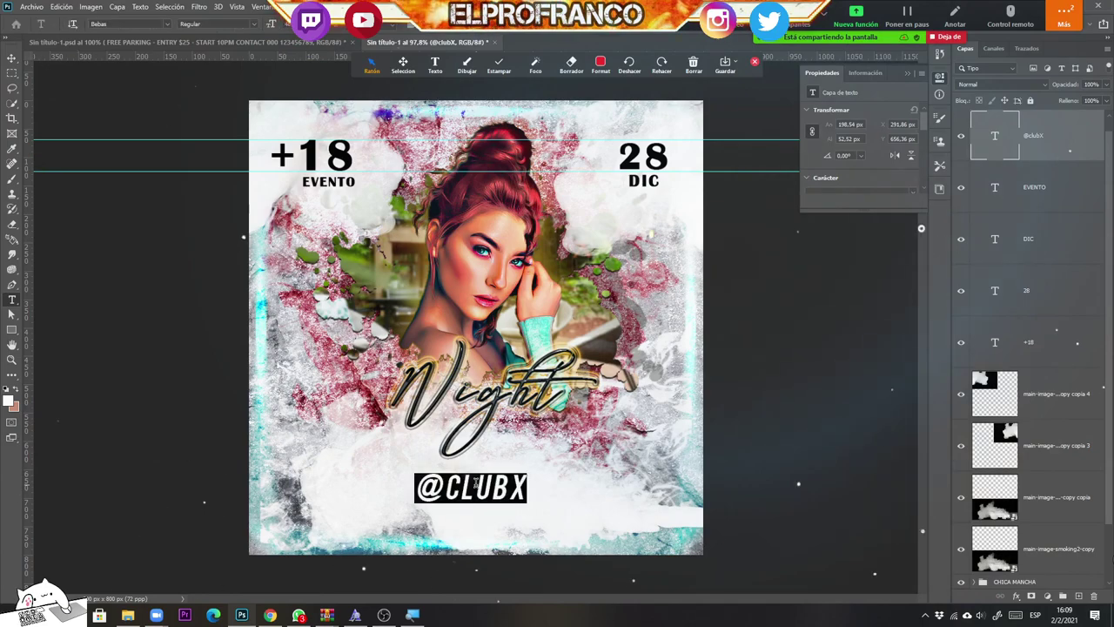
# Step: Paste the copied FREE PARKING and contact details text into the working flyer
pyautogui.hotkey('ctrl', 'v')
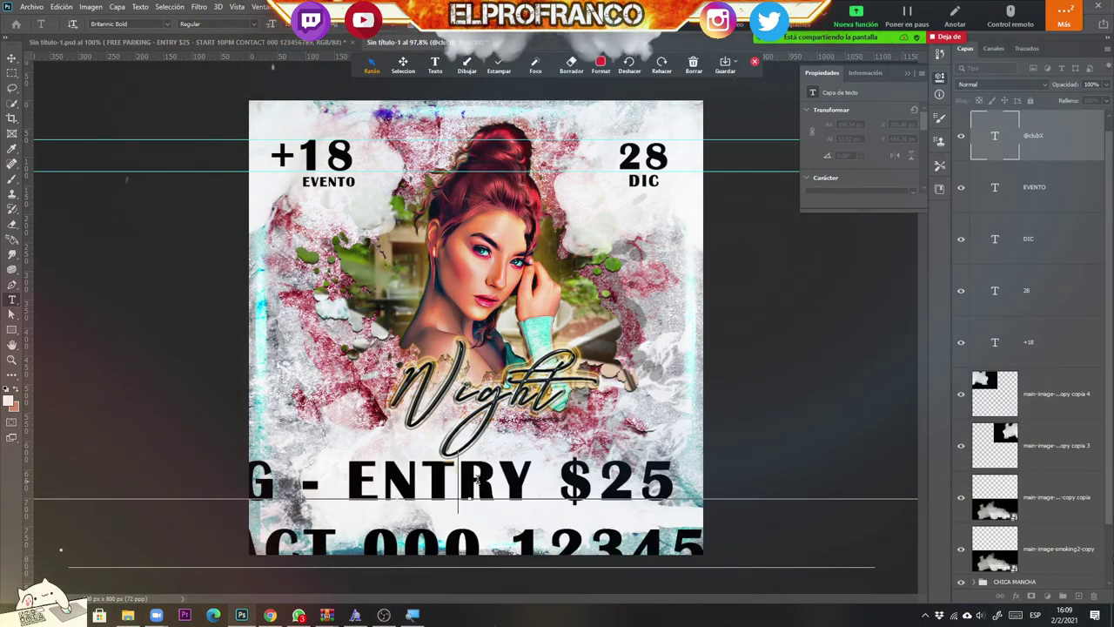
pyautogui.tripleClick(643, 544)
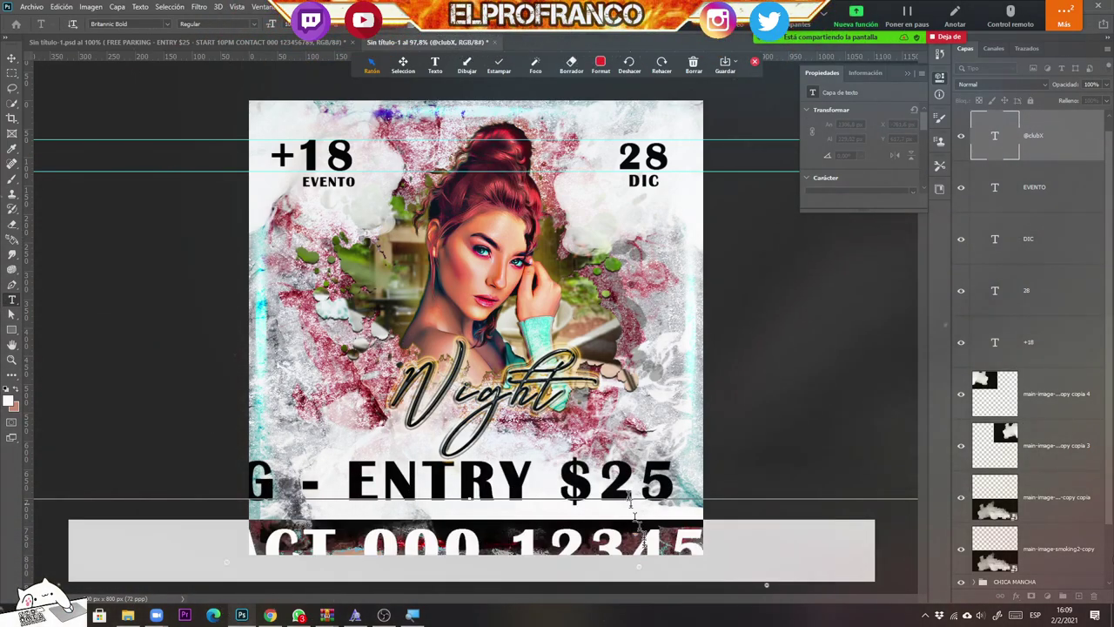
pyautogui.click(637, 503)
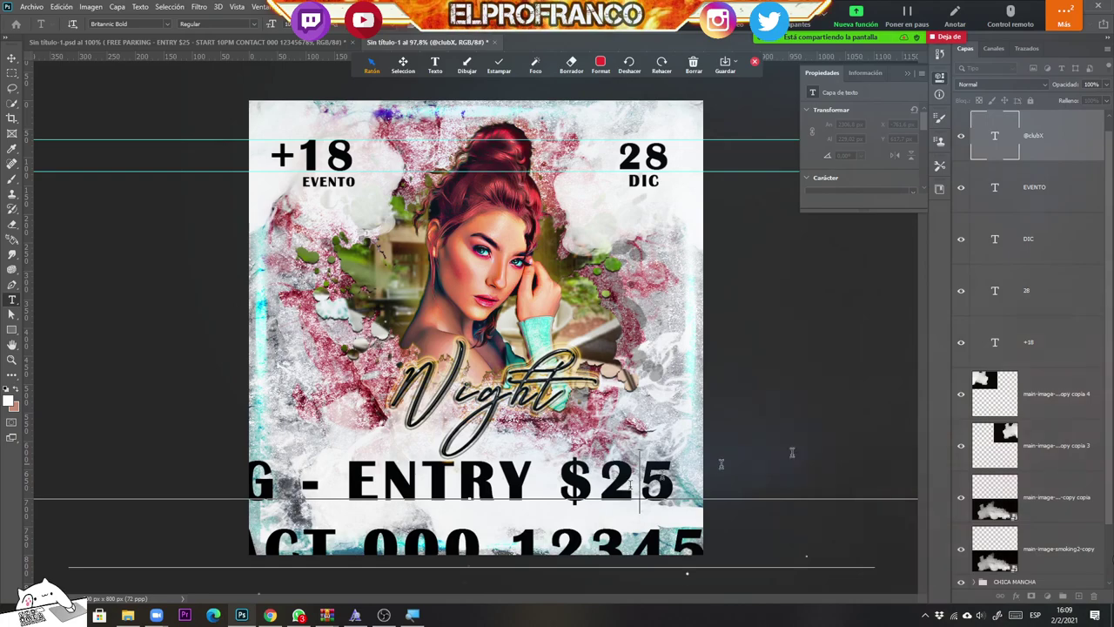
pyautogui.hotkey('ctrl', 'a')
pyautogui.click(1011, 148)
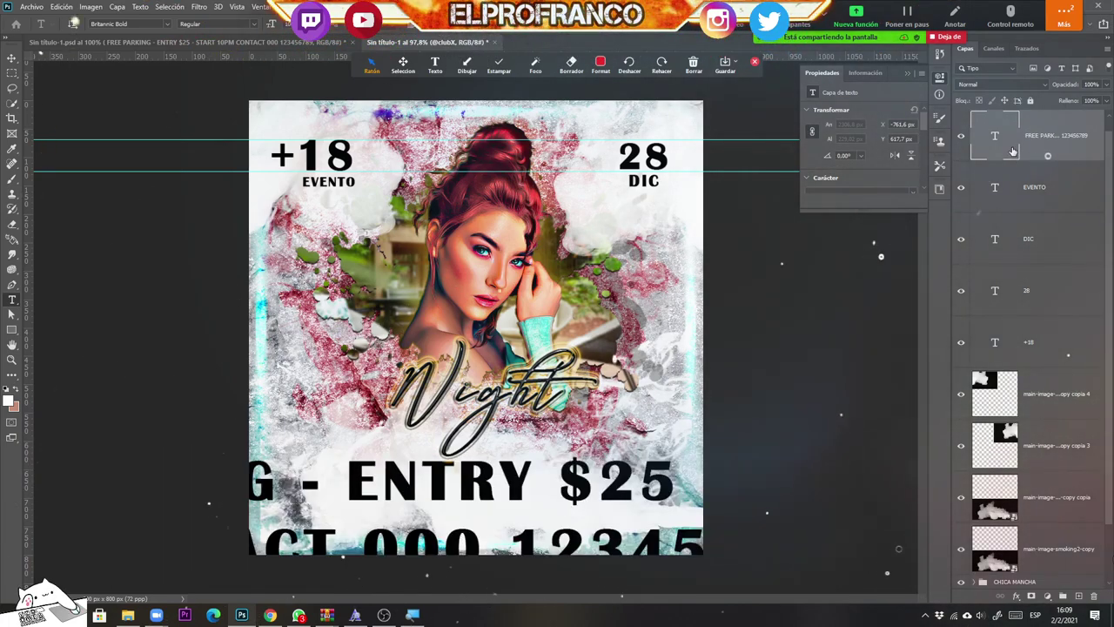
# Step: Resize the details text to 24 pt, centre it at the bottom, and raise the main-image layer
pyautogui.doubleClick(995, 136)
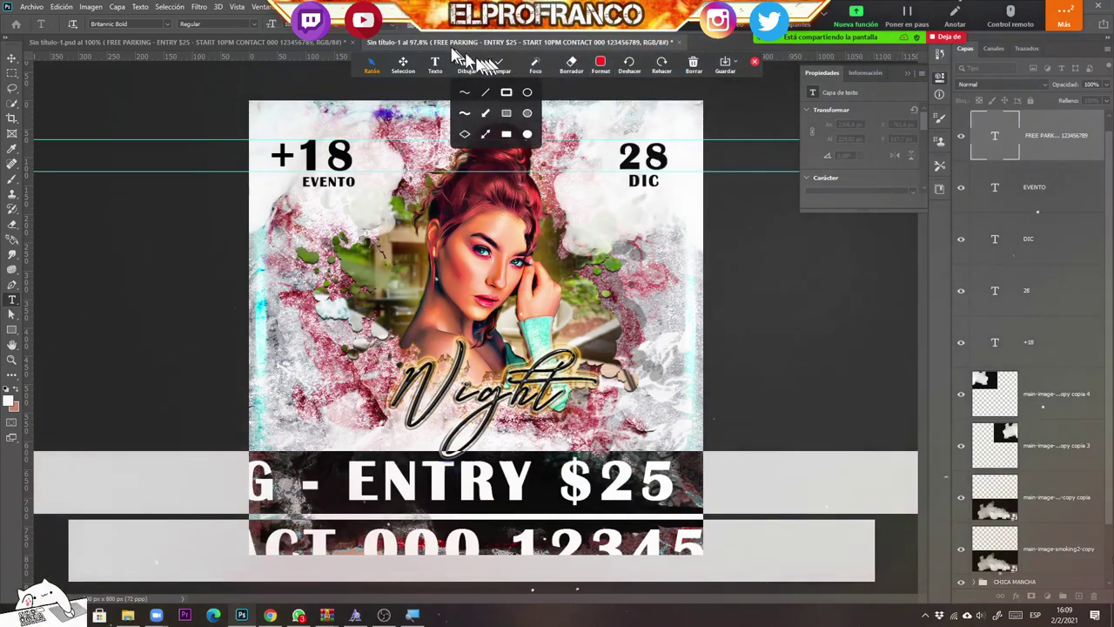
pyautogui.click(296, 24)
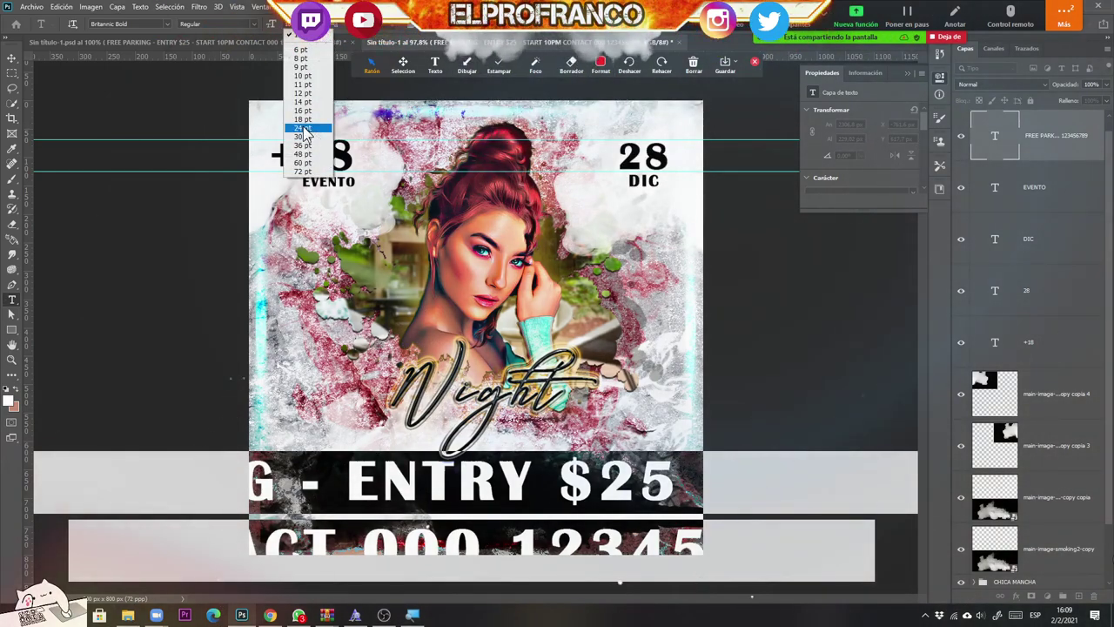
pyautogui.click(304, 129)
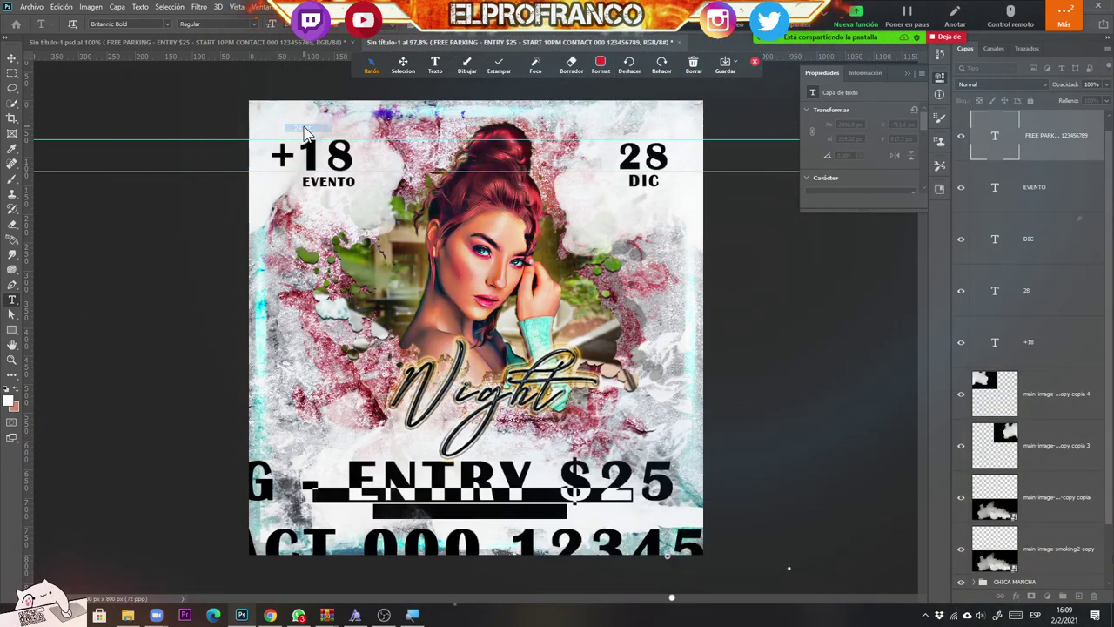
pyautogui.click(11, 59)
pyautogui.moveTo(481, 515)
pyautogui.mouseDown()
pyautogui.moveTo(492, 489)
pyautogui.moveTo(489, 498)
pyautogui.mouseUp()
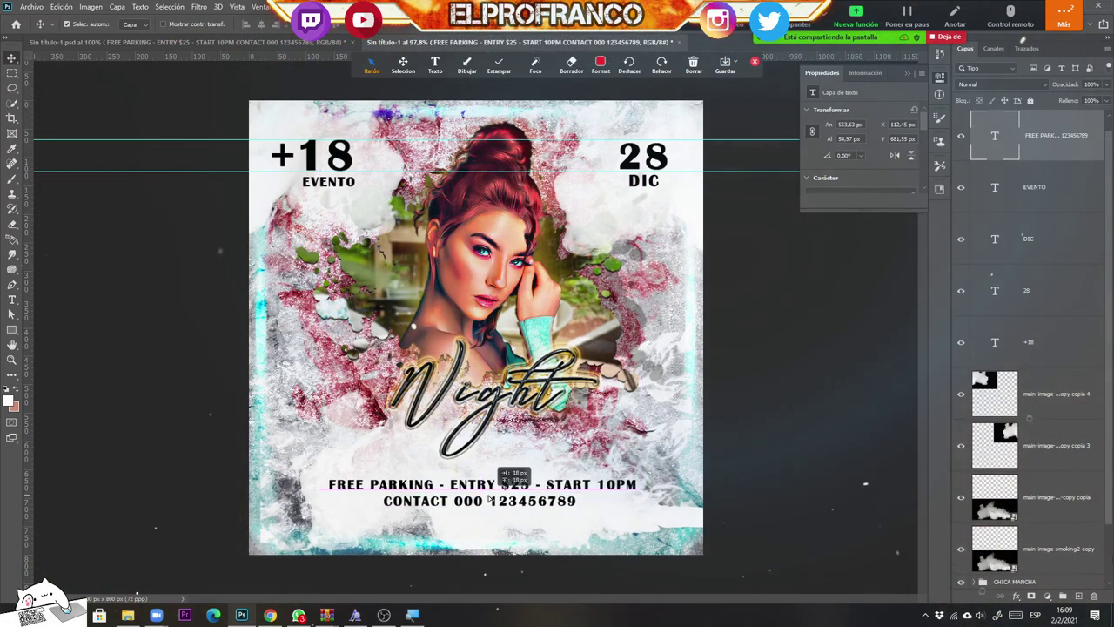
pyautogui.click(493, 412)
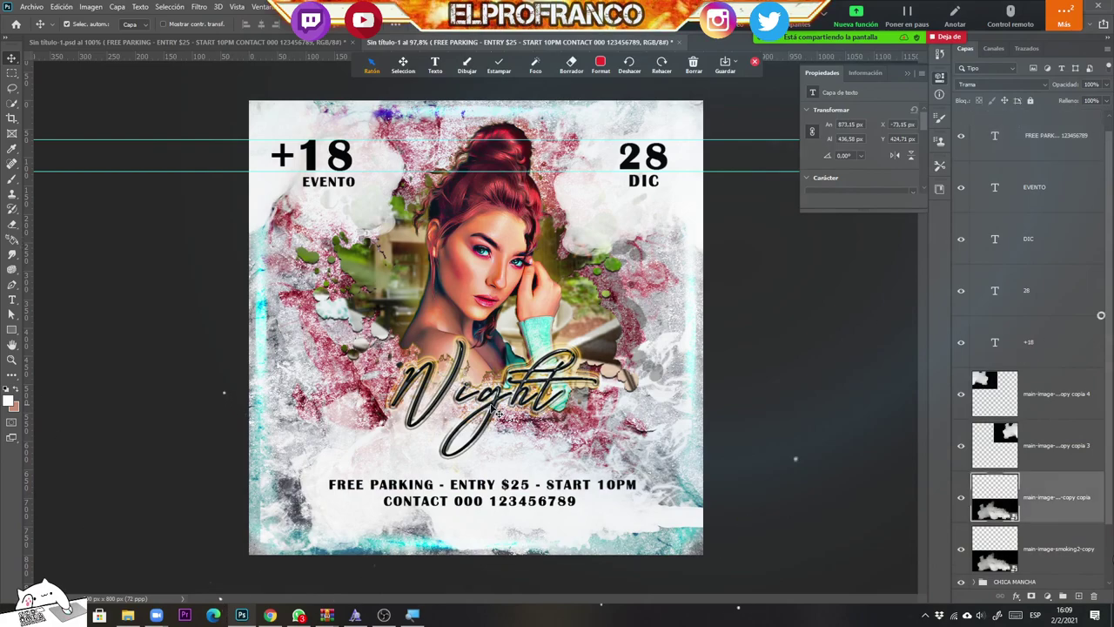
pyautogui.moveTo(1030, 478); pyautogui.dragTo(982, 120)
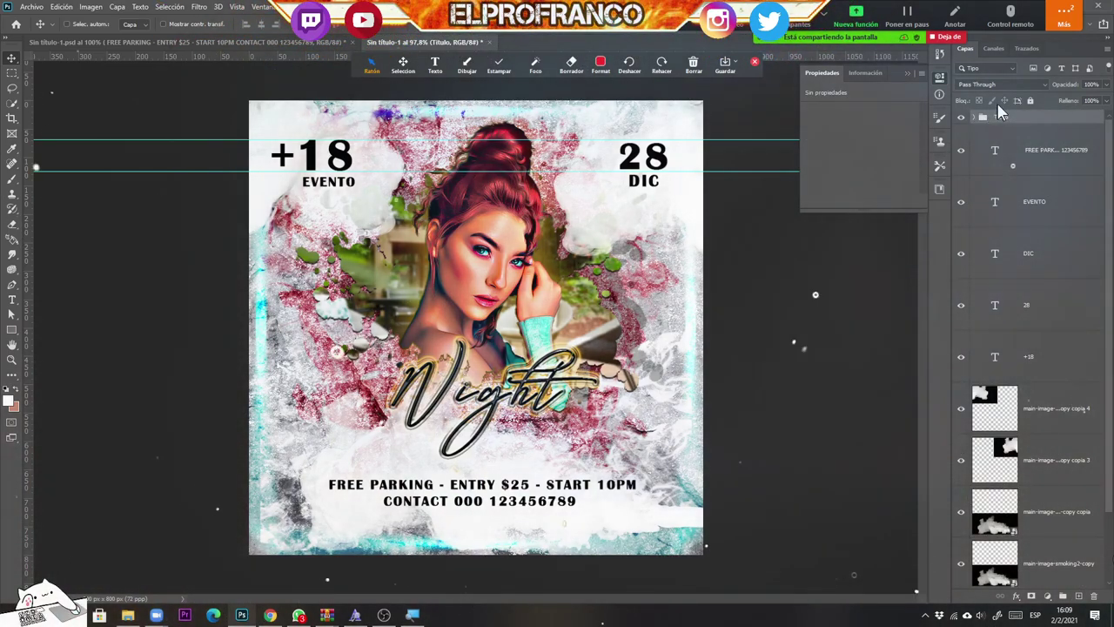
# Step: Move the five text layers and main-image layers out of the Titulo group and select them together
pyautogui.click(999, 117)
pyautogui.click(1034, 162)
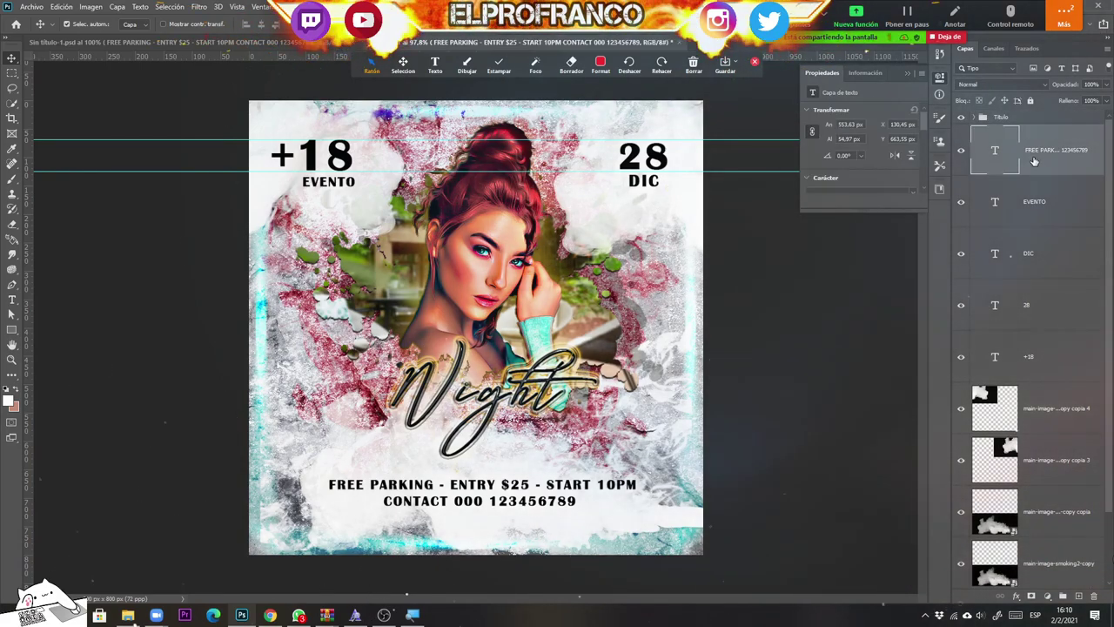
pyautogui.keyDown('shift'); pyautogui.click(1052, 357); pyautogui.keyUp('shift')
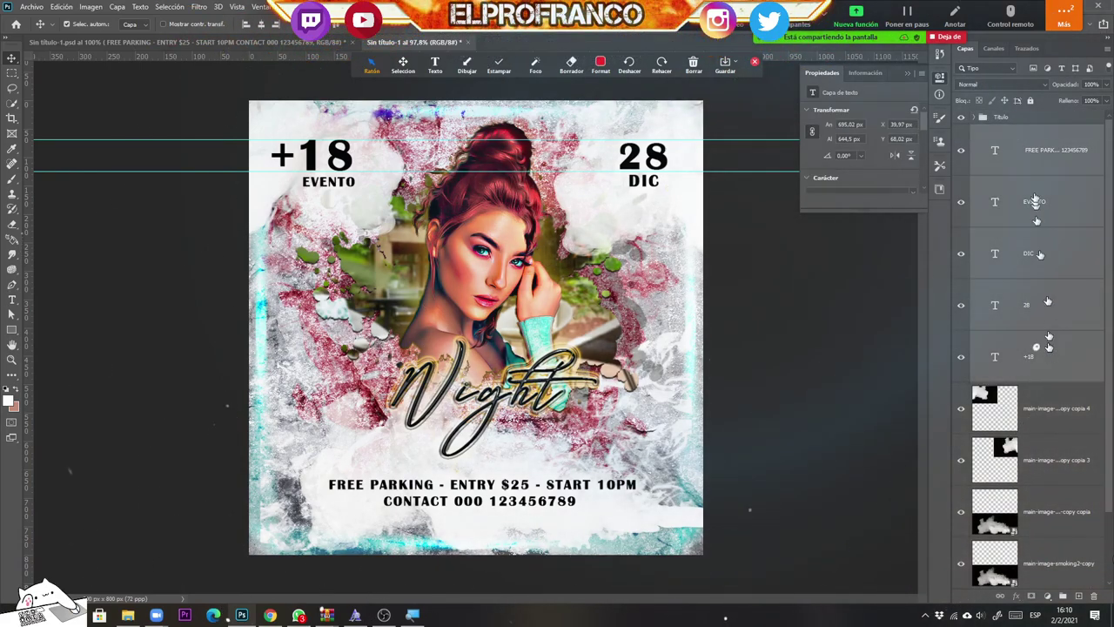
pyautogui.moveTo(1049, 356); pyautogui.dragTo(1015, 107)
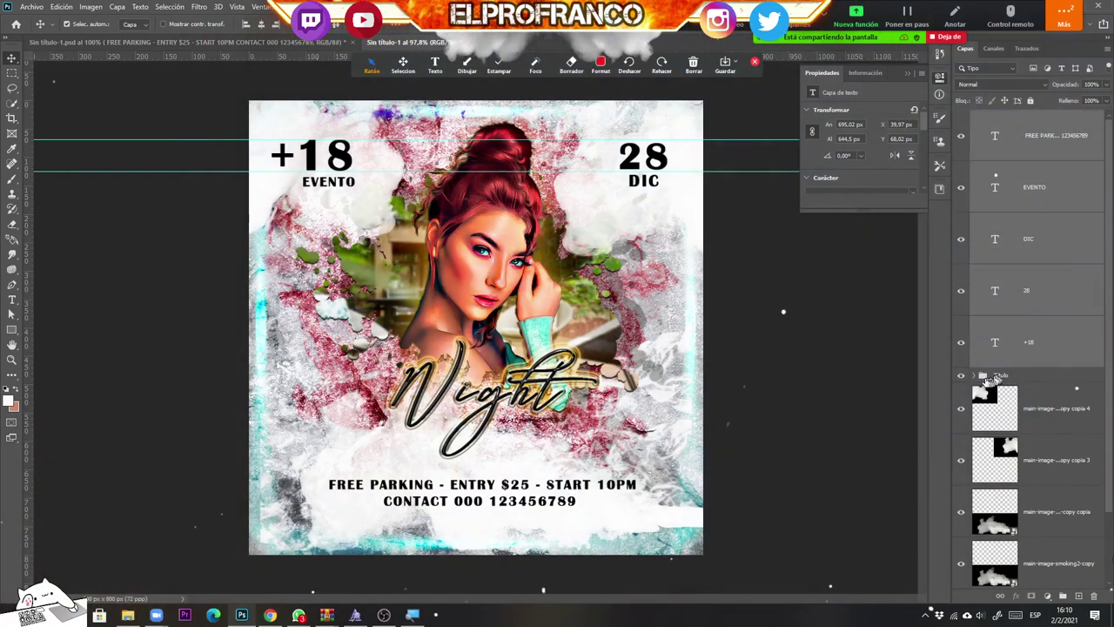
pyautogui.scroll(-2, 982, 376)
pyautogui.click(1009, 344)
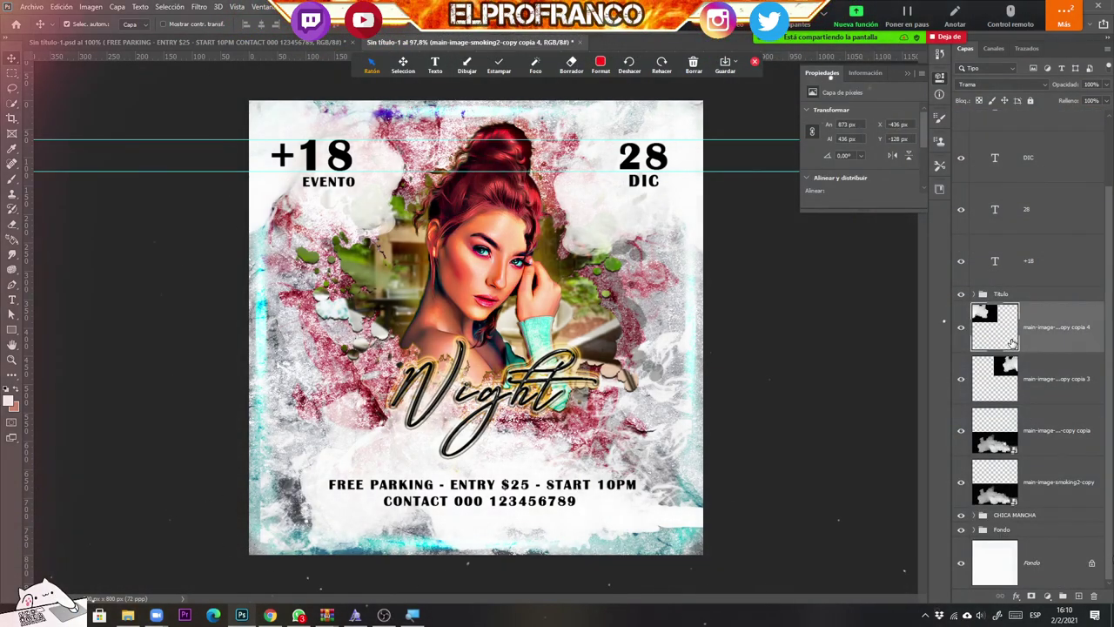
pyautogui.keyDown('shift'); pyautogui.click(1038, 484); pyautogui.keyUp('shift')
pyautogui.moveTo(1037, 484); pyautogui.dragTo(1008, 281)
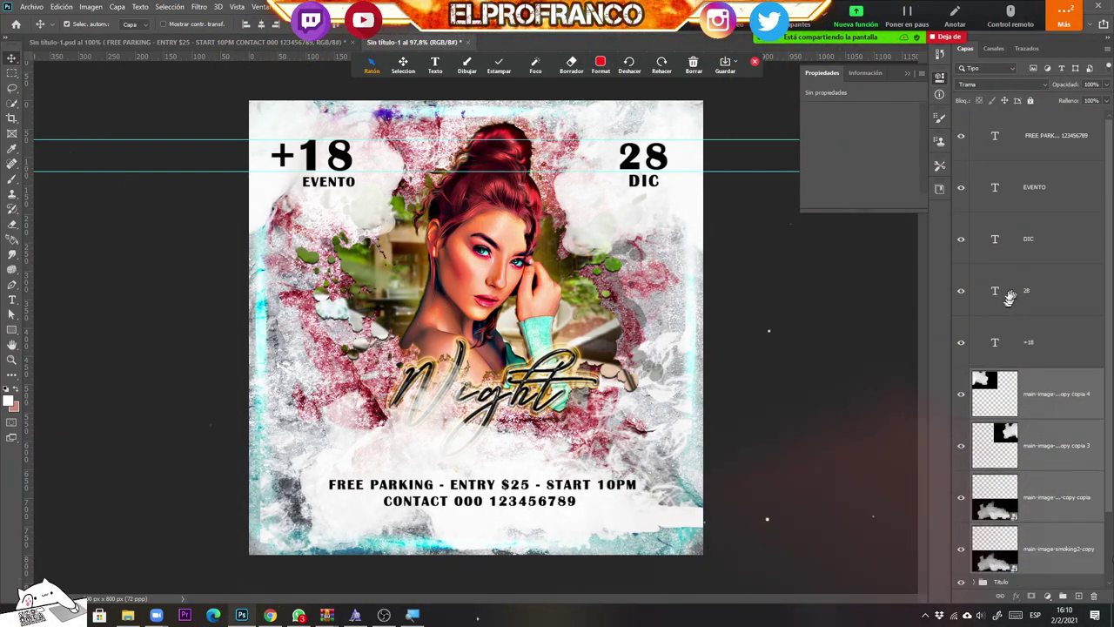
pyautogui.scroll(2, 1027, 226)
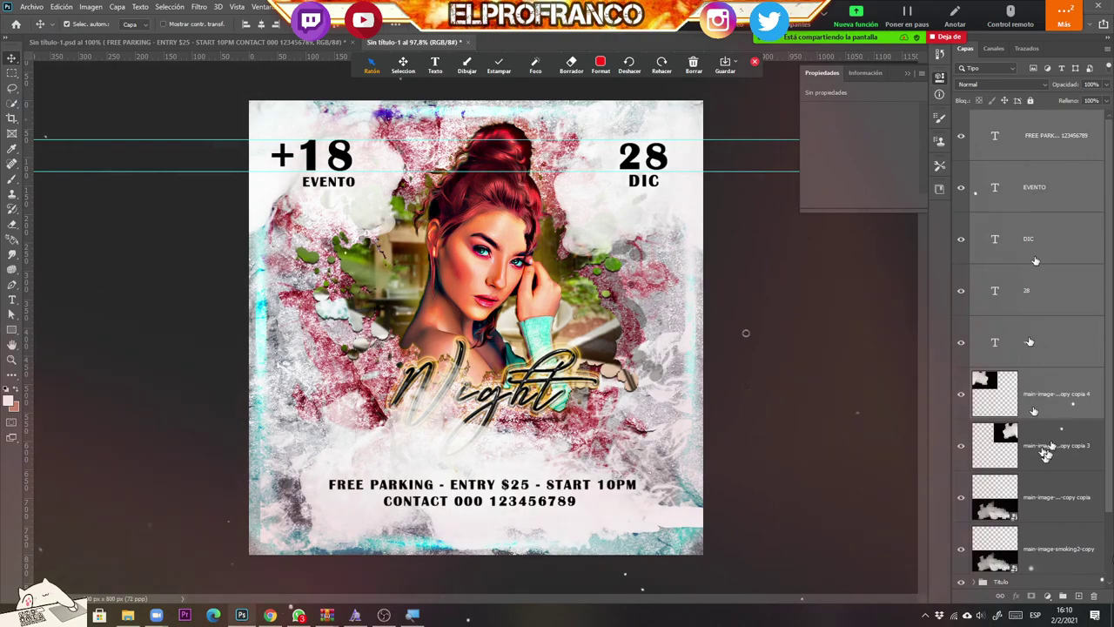
pyautogui.scroll(-2, 1040, 391)
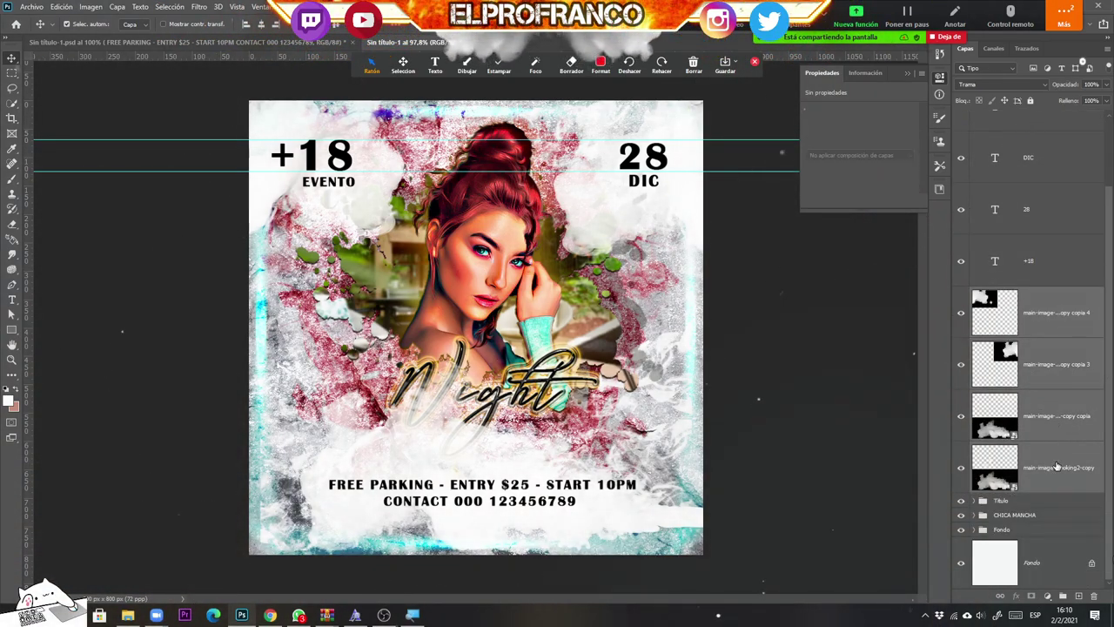
pyautogui.click(1056, 467)
pyautogui.scroll(2, 1053, 452)
pyautogui.keyDown('shift'); pyautogui.click(1047, 160); pyautogui.keyUp('shift')
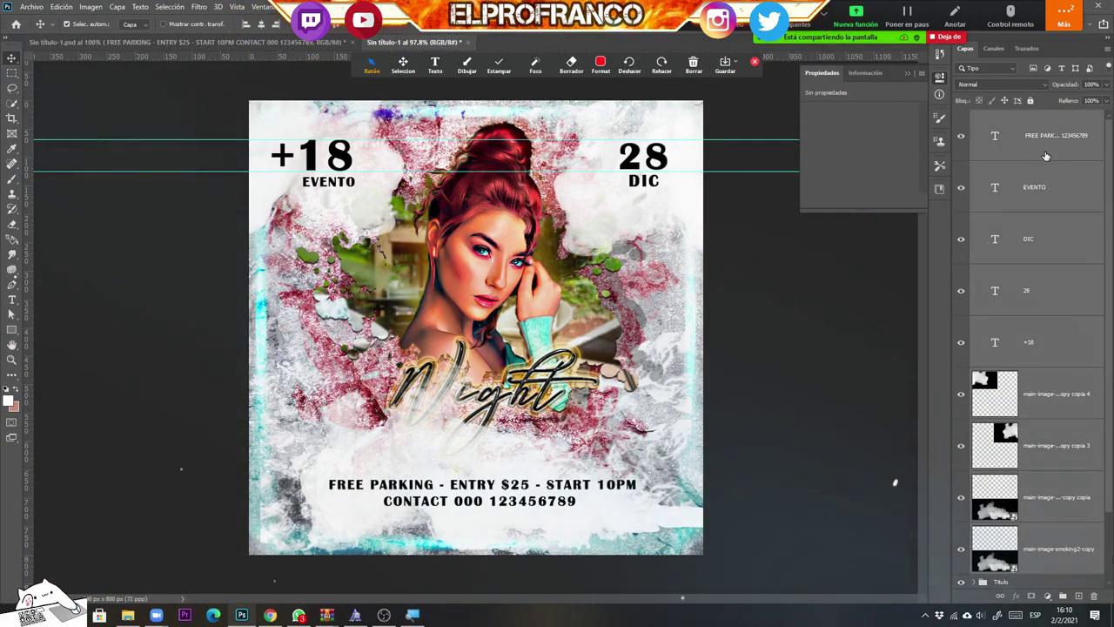
# Step: Group the selected layers as Subtitulo and stack the Titulo group above it
pyautogui.hotkey('ctrl', 'g')
pyautogui.doubleClick(1005, 117)
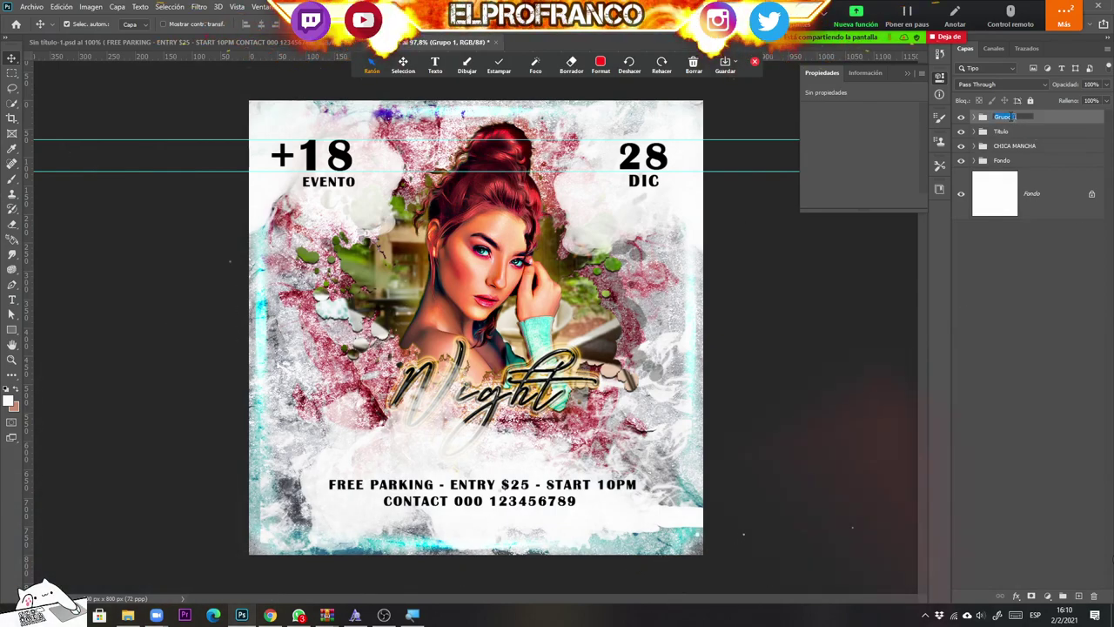
pyautogui.write('Subtitul')
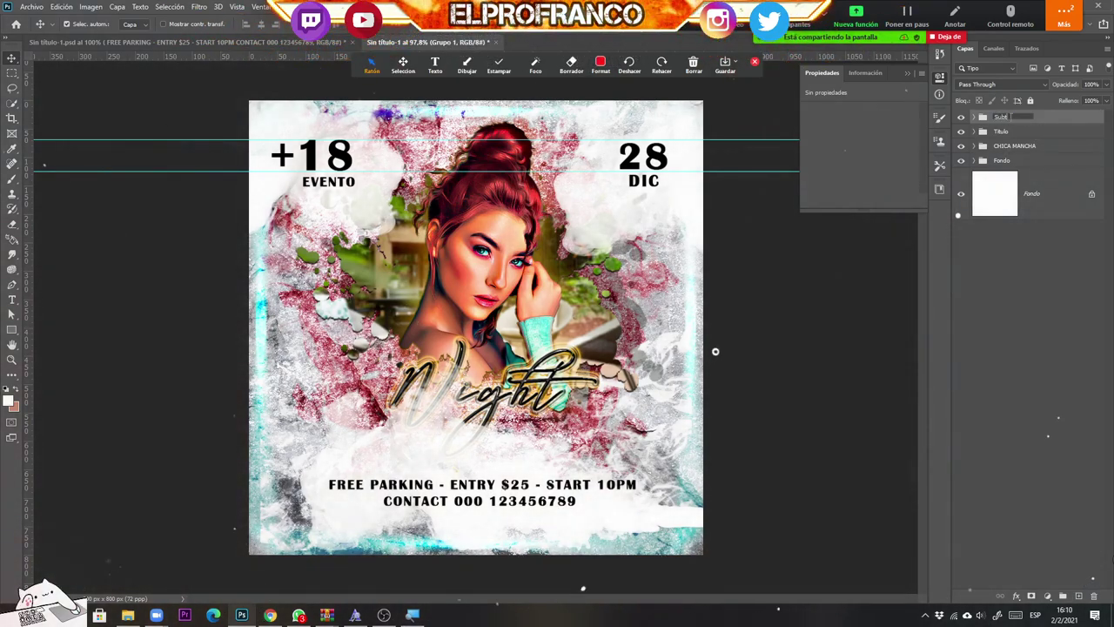
pyautogui.write('o')
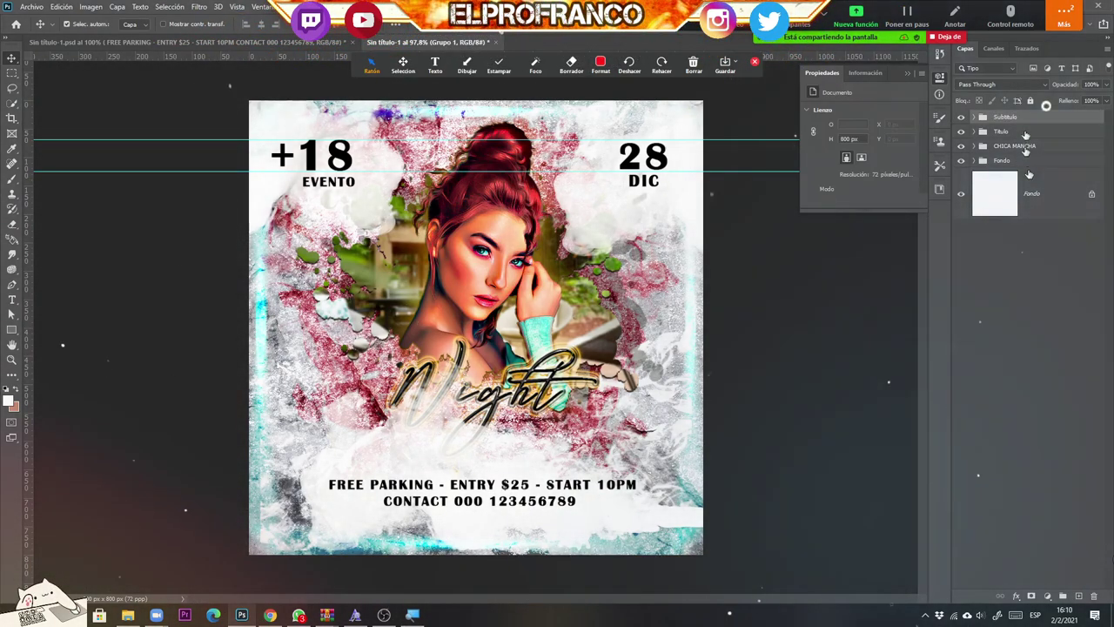
pyautogui.click(1031, 133)
pyautogui.hotkey('ctrl', 't')
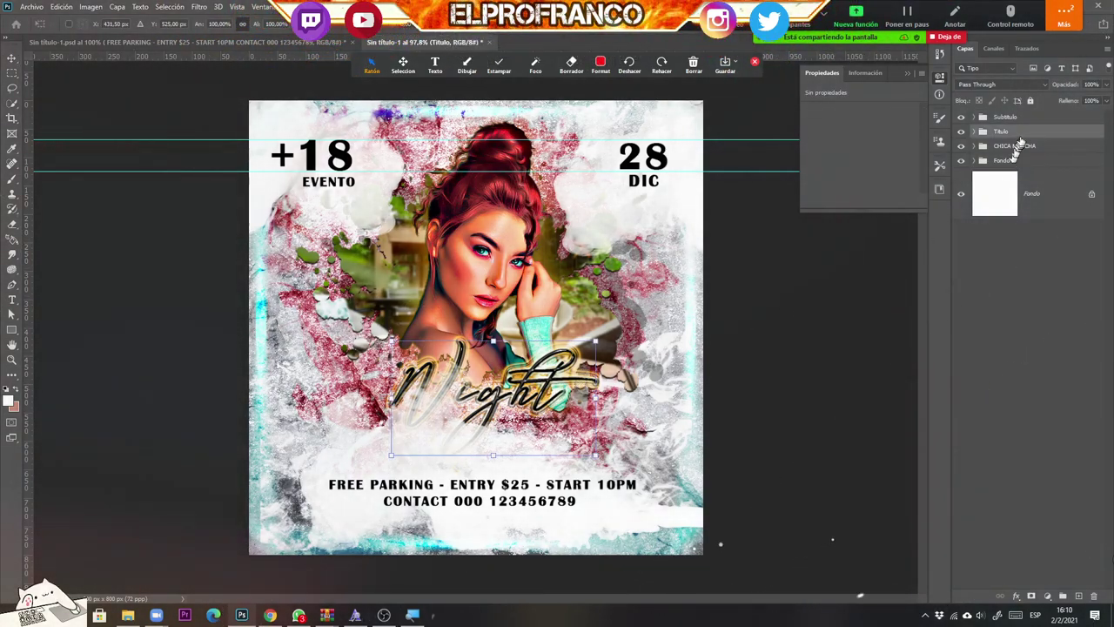
pyautogui.moveTo(1018, 131); pyautogui.dragTo(1021, 111)
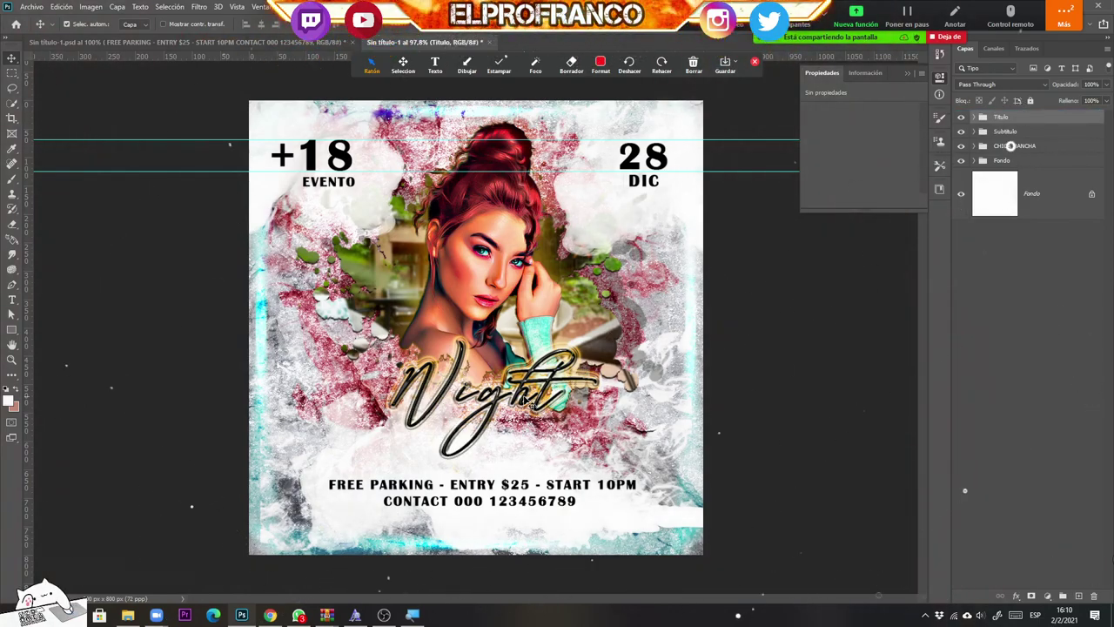
# Step: Nudge the Night title up and left, undoing an accidental Subtitulo move
pyautogui.hotkey('ctrl', 't')
pyautogui.moveTo(526, 377)
pyautogui.mouseDown()
pyautogui.moveTo(516, 353)
pyautogui.moveTo(507, 381)
pyautogui.mouseUp()
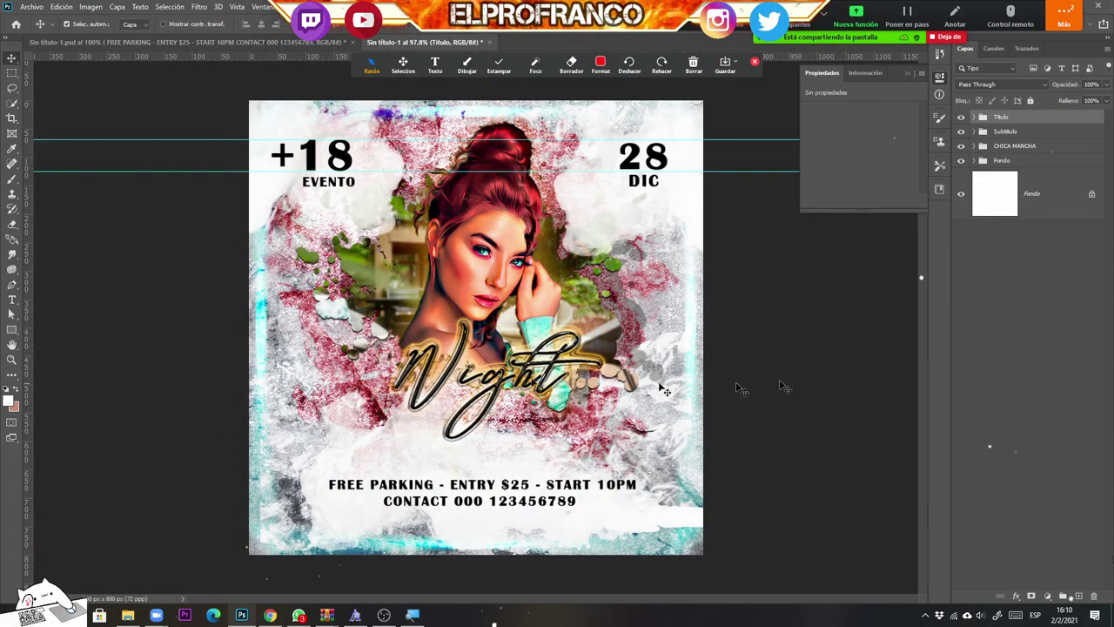
pyautogui.click(1009, 132)
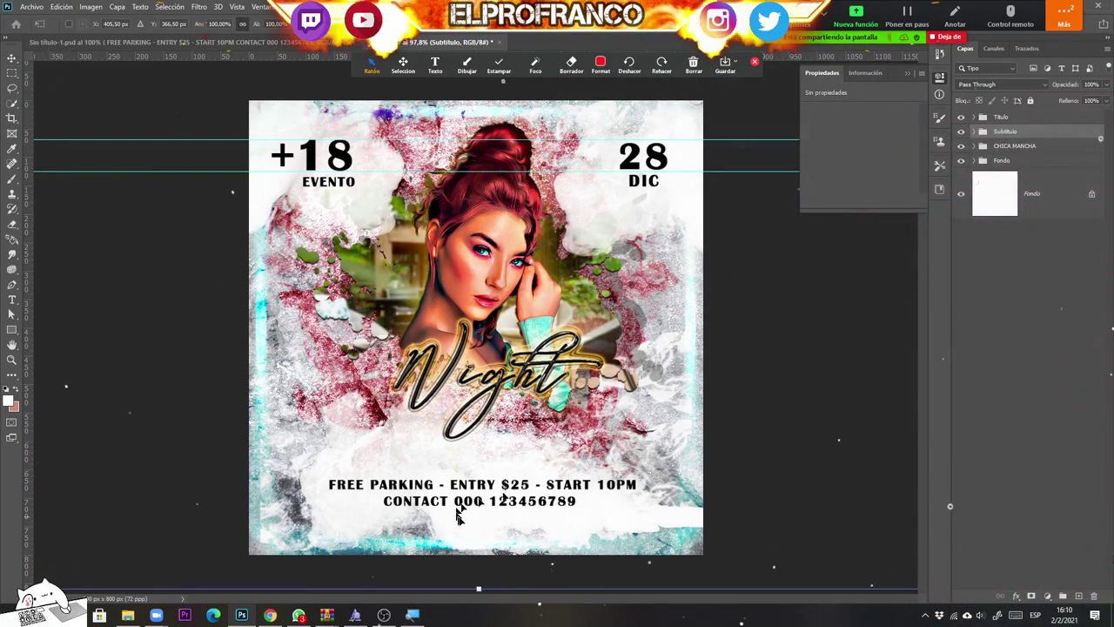
pyautogui.moveTo(502, 501); pyautogui.dragTo(499, 508)
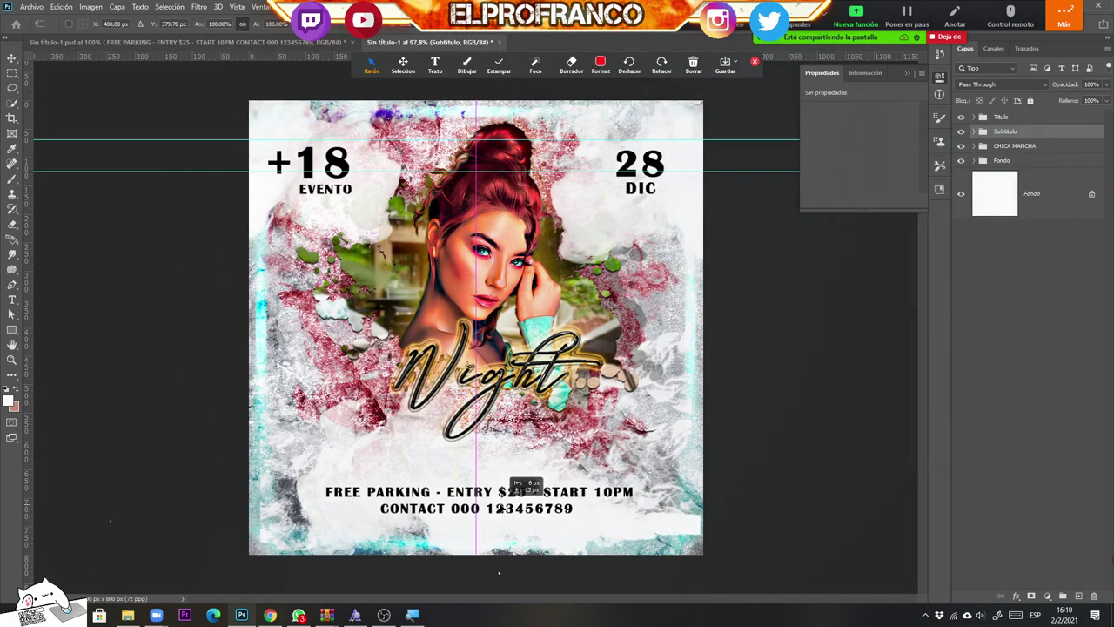
pyautogui.hotkey('ctrl', 'z')
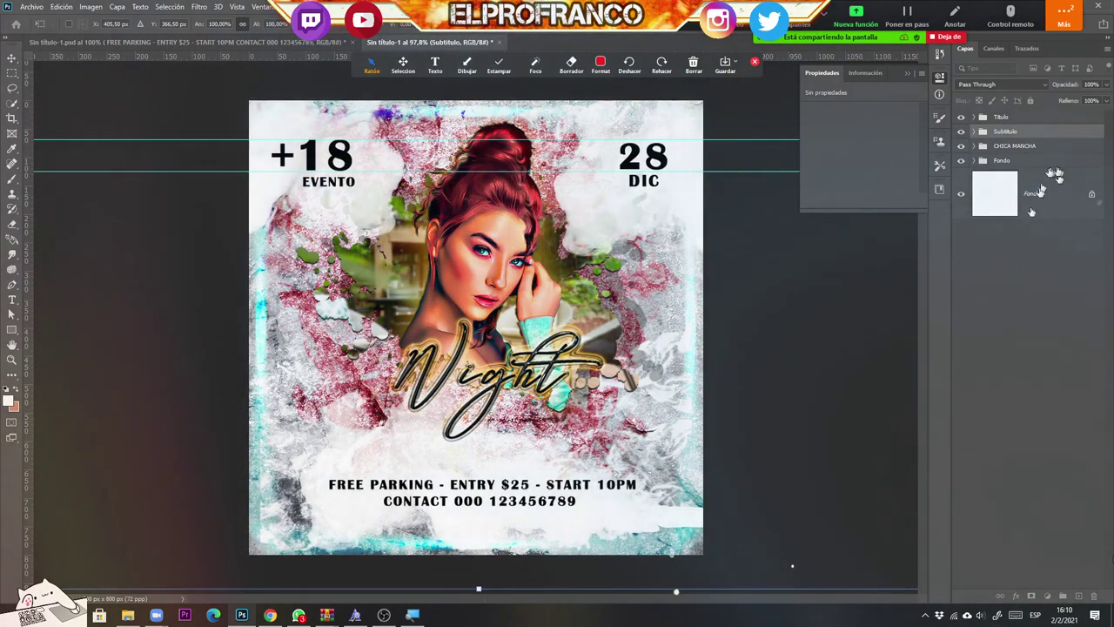
# Step: Nudge the FREE PARKING text down and duplicate it just above the original
pyautogui.click(973, 131)
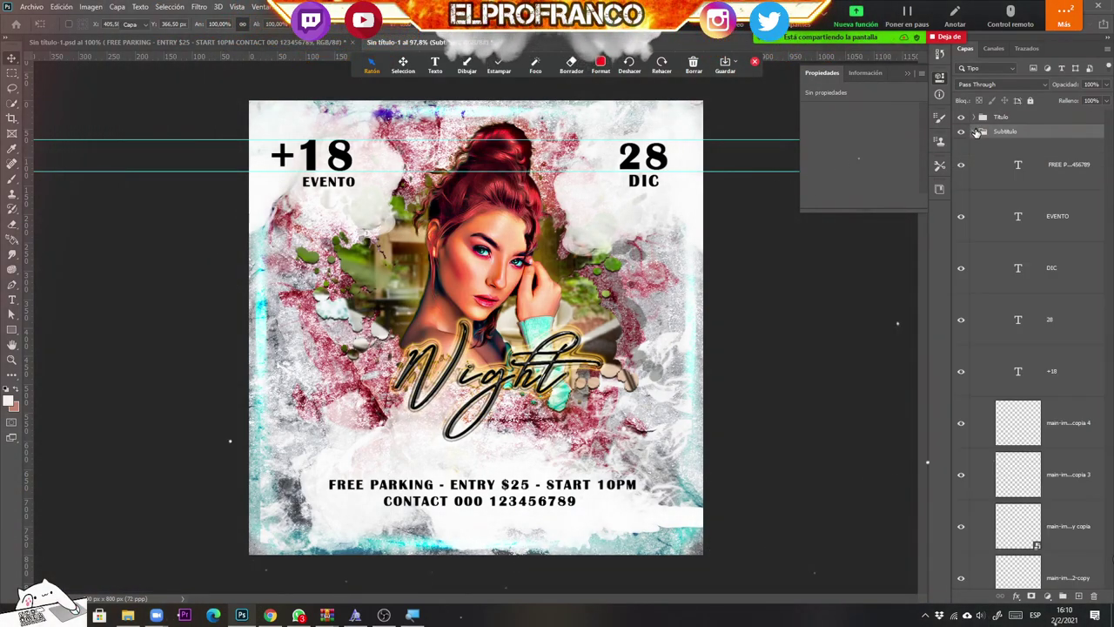
pyautogui.click(1062, 173)
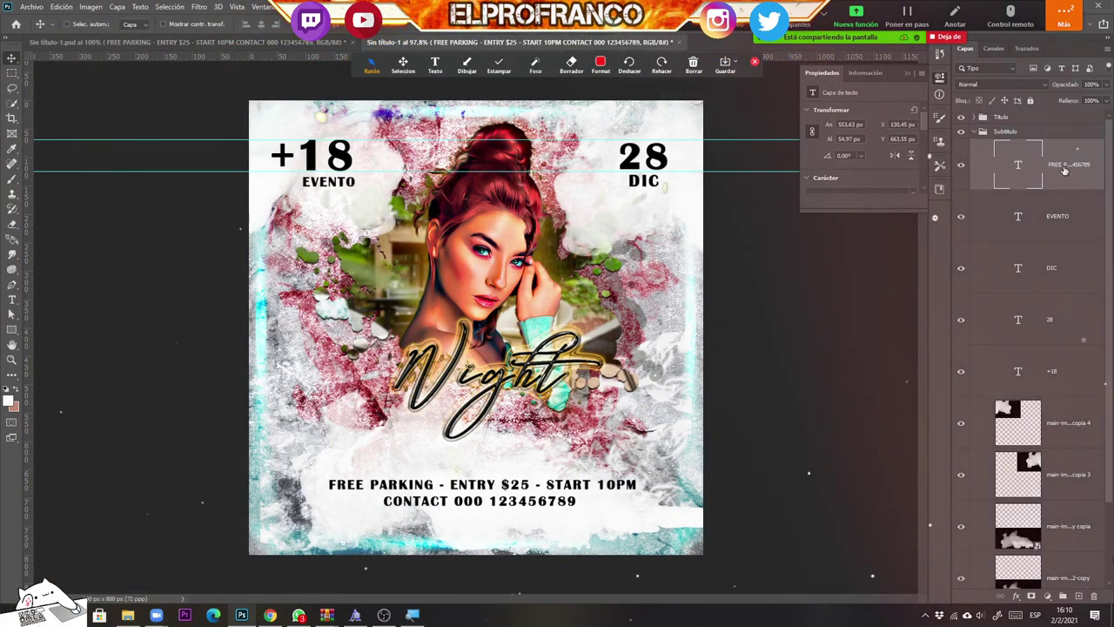
pyautogui.press('Down')
pyautogui.press('Down')
pyautogui.press('Down')
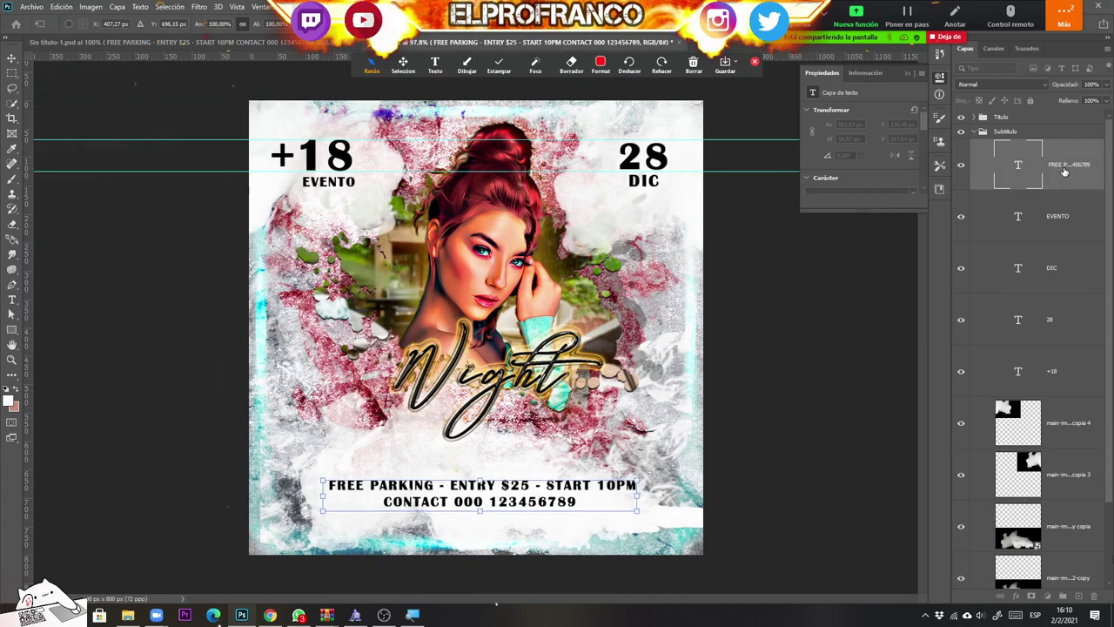
pyautogui.press('Down')
pyautogui.press('Down')
pyautogui.press('Return')
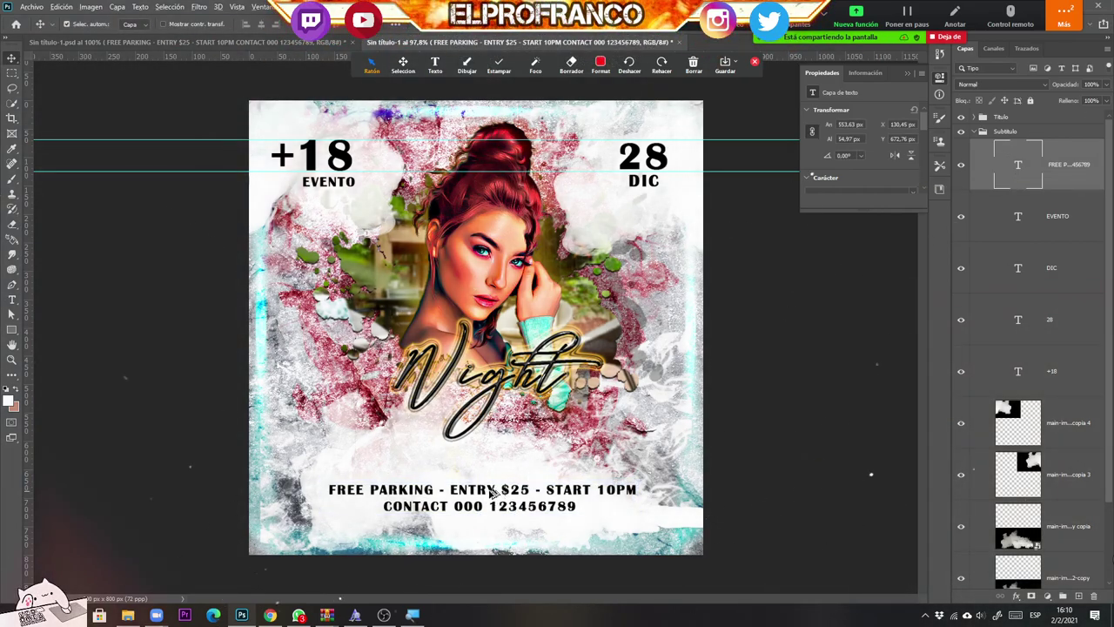
pyautogui.moveTo(492, 492); pyautogui.dragTo(495, 467)
pyautogui.press('t')
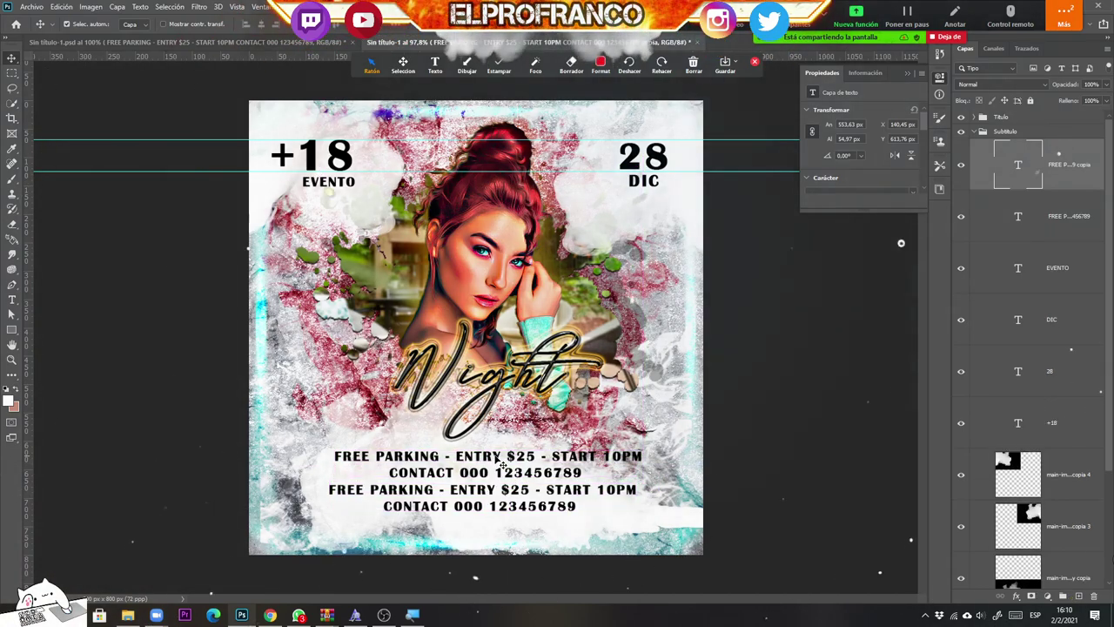
pyautogui.tripleClick(495, 454)
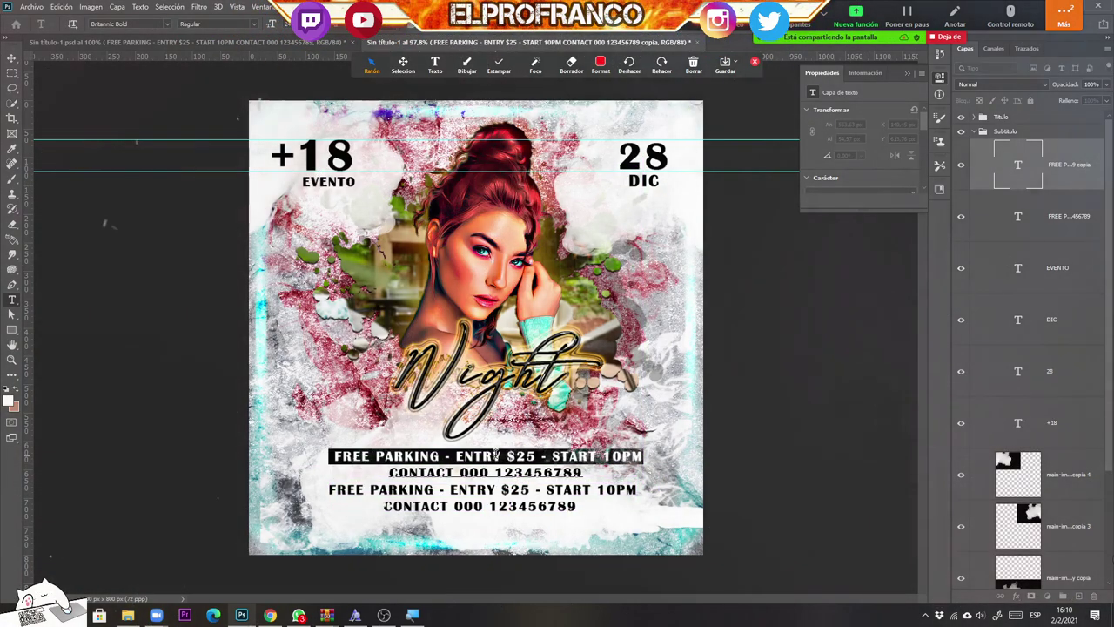
pyautogui.moveTo(484, 467); pyautogui.dragTo(296, 444)
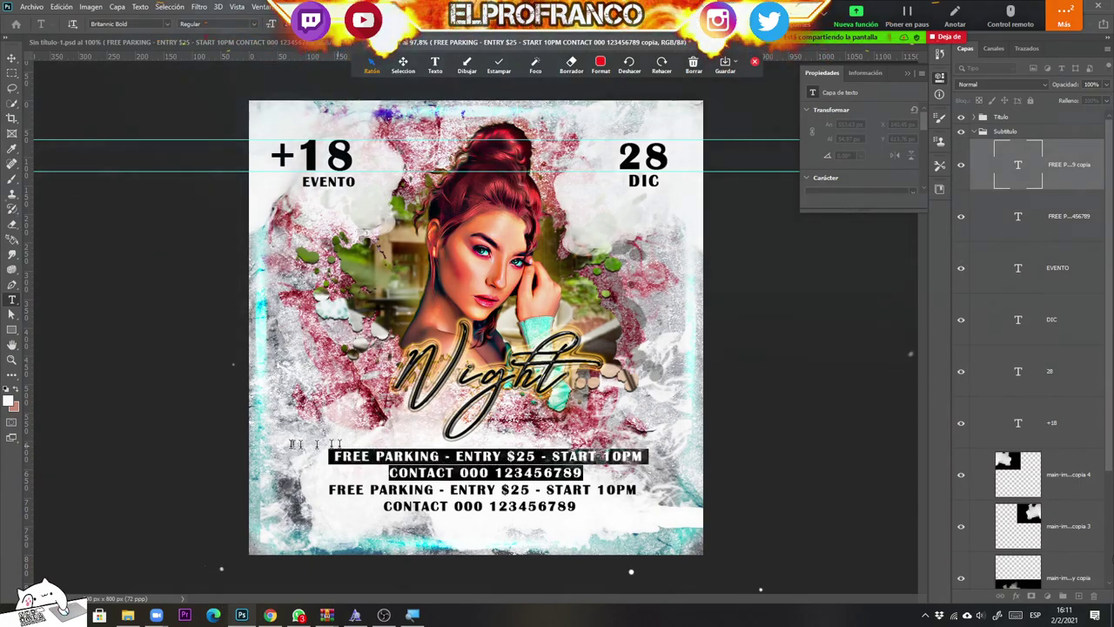
pyautogui.press('BackSpace')
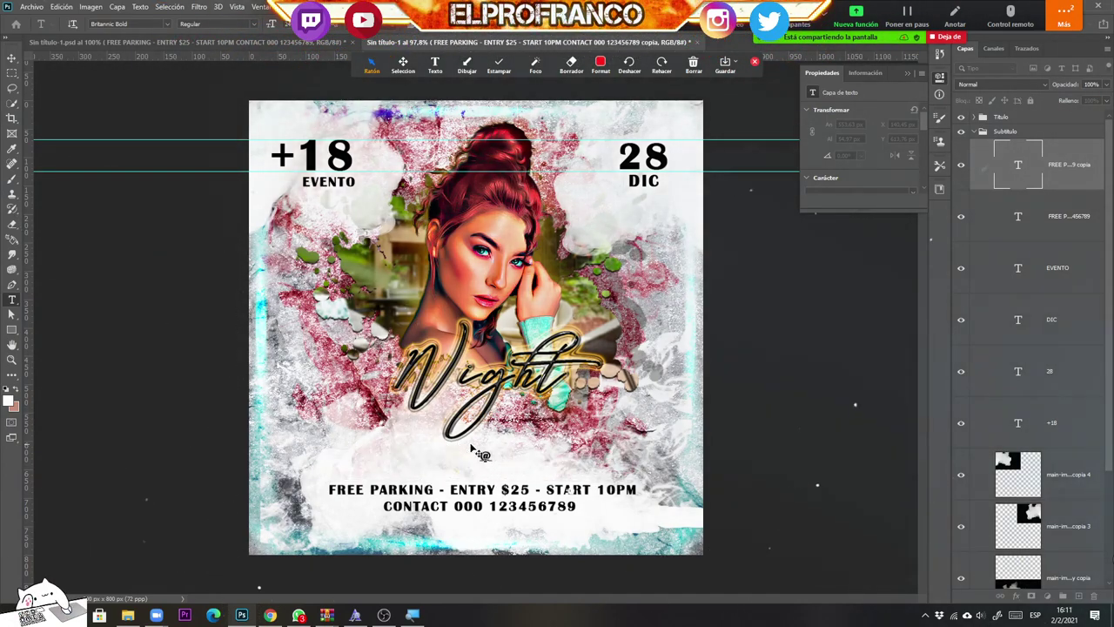
pyautogui.write('AL')
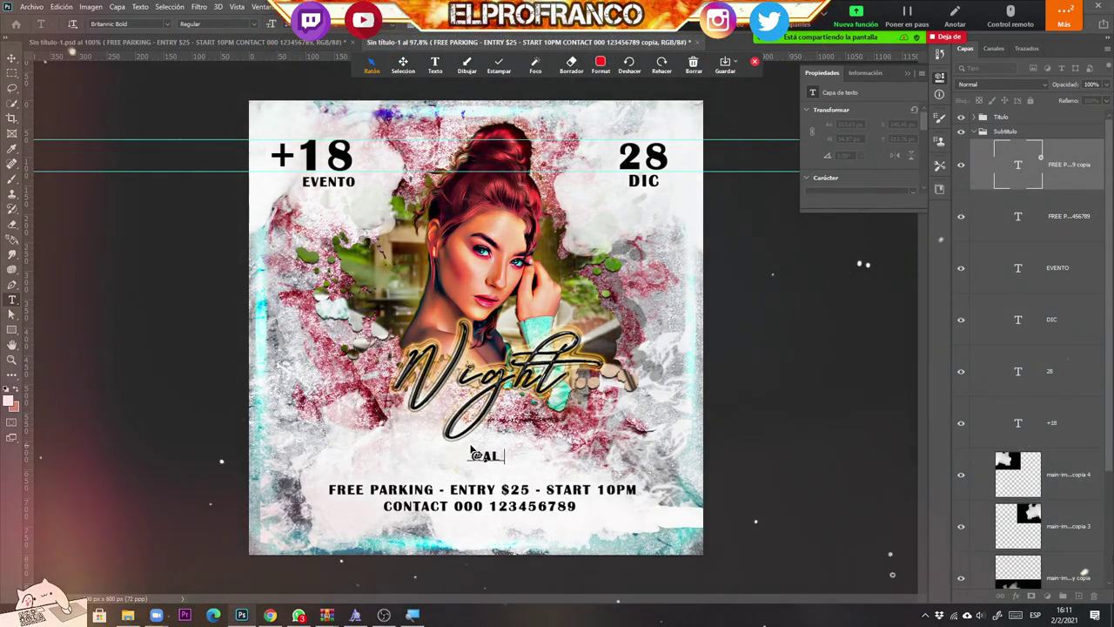
pyautogui.write('TAJODA')
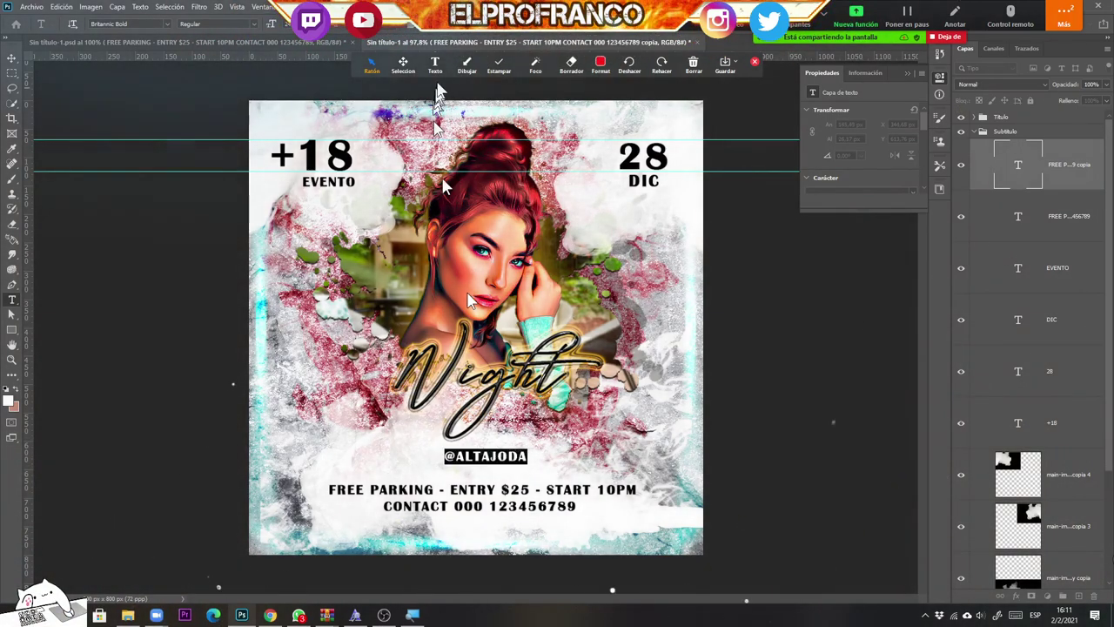
pyautogui.click(328, 27)
pyautogui.click(301, 131)
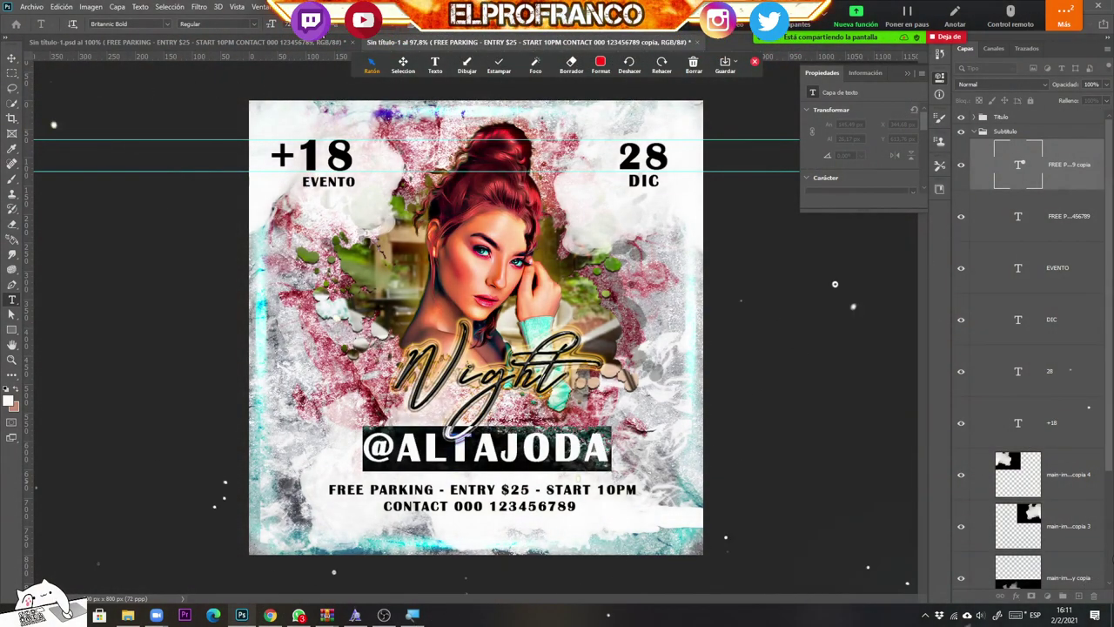
pyautogui.click(313, 144)
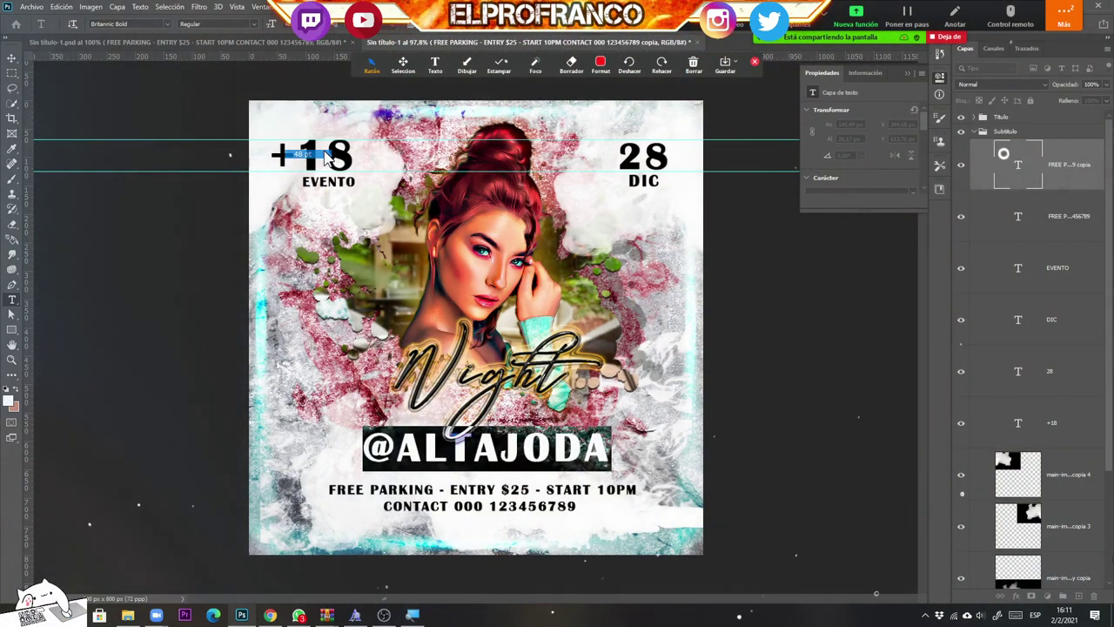
pyautogui.click(12, 57)
pyautogui.moveTo(495, 459); pyautogui.dragTo(485, 474)
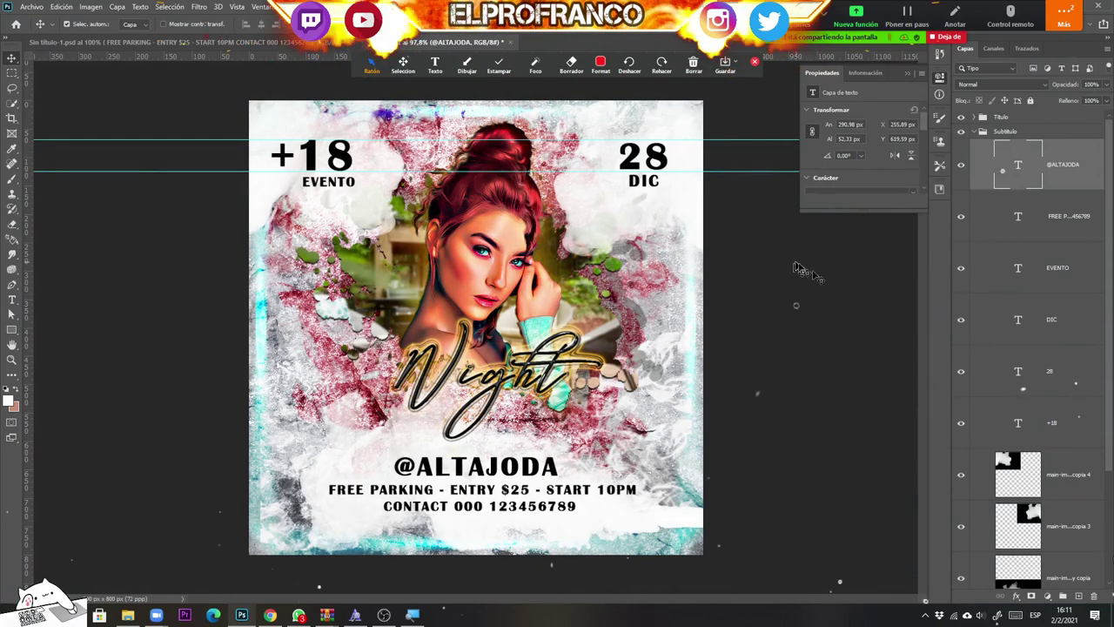
pyautogui.click(975, 132)
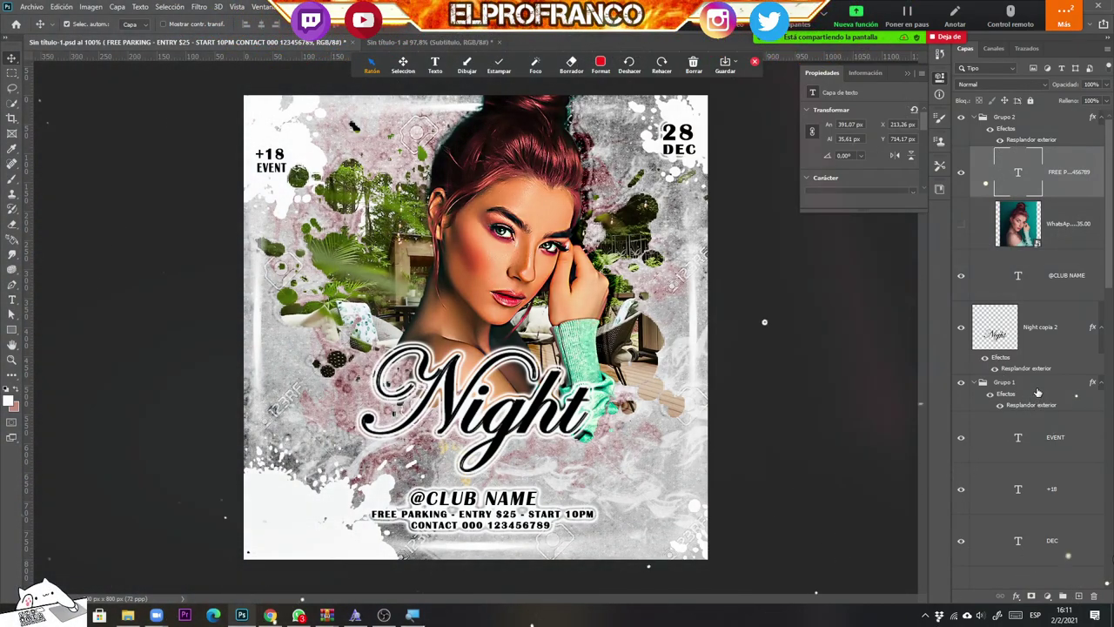
# Step: Copy Grupo 1's layer style from the reference and paste the outer glow onto Subtítulo
pyautogui.click(1009, 385)
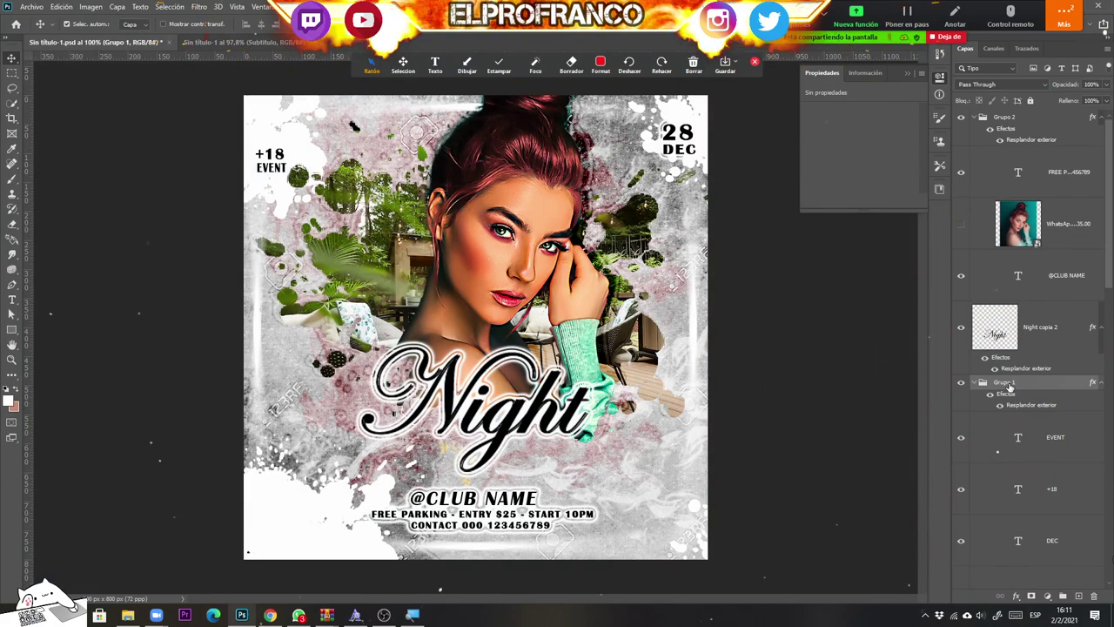
pyautogui.rightClick(1009, 386)
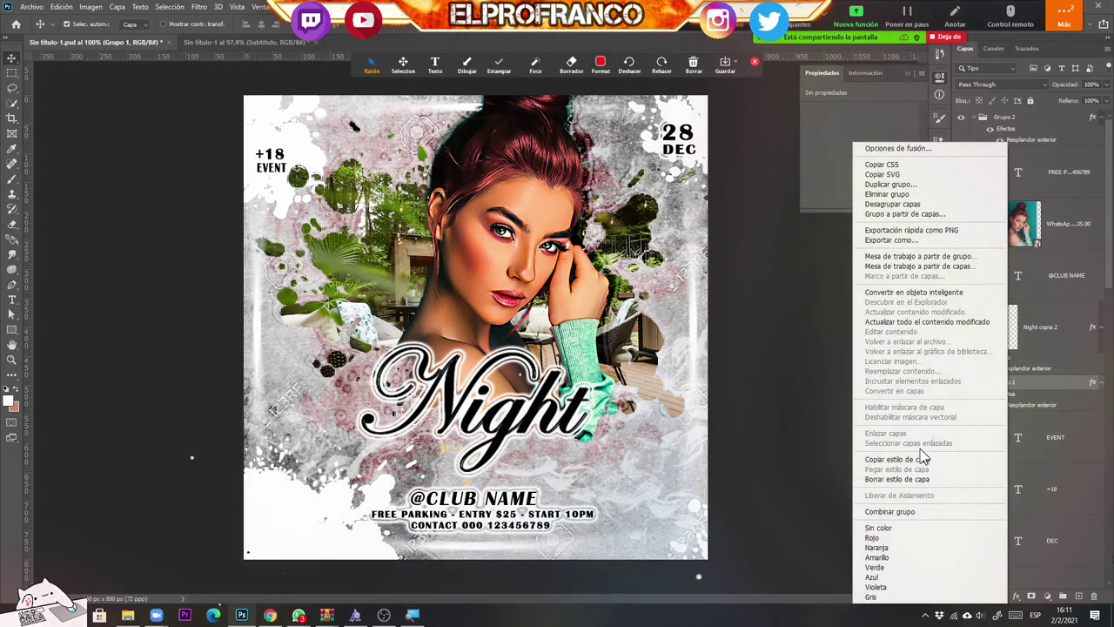
pyautogui.click(922, 458)
pyautogui.click(287, 44)
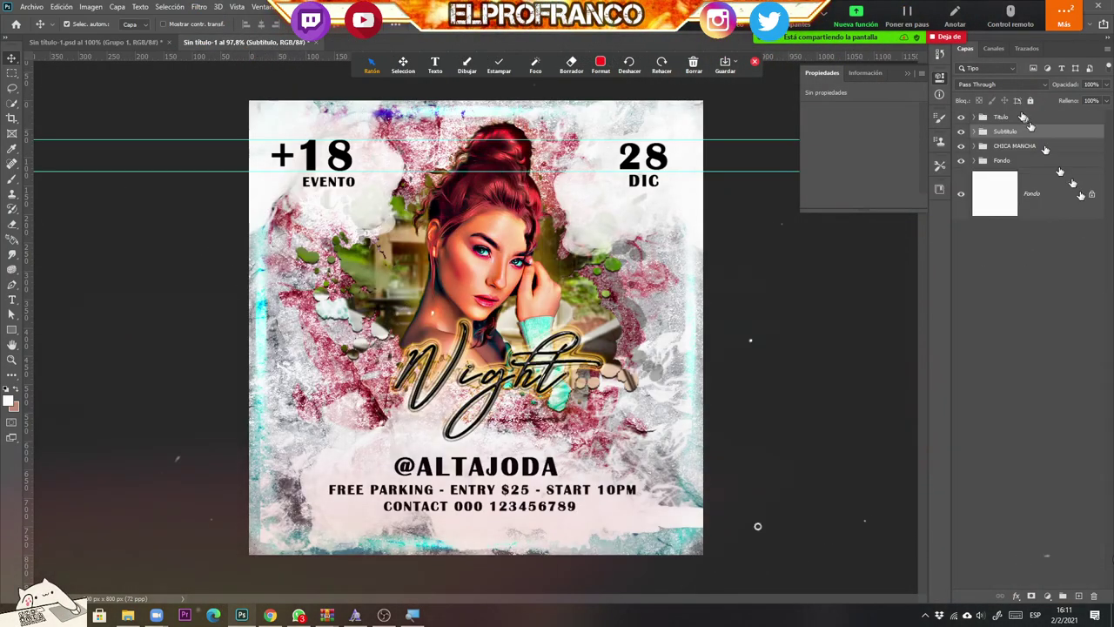
pyautogui.rightClick(1009, 132)
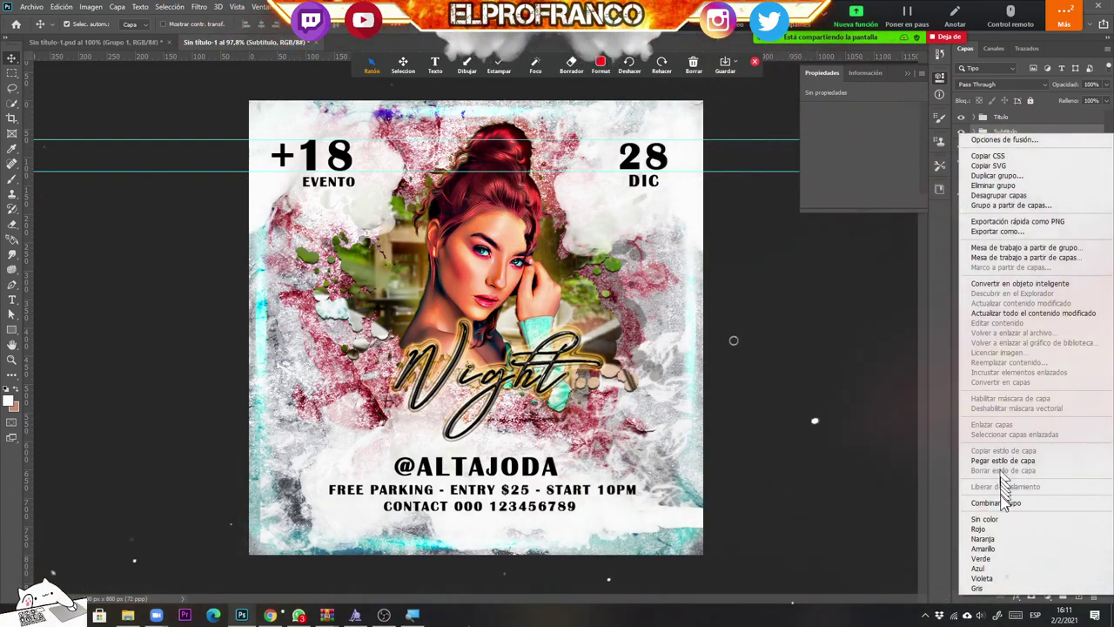
pyautogui.click(1002, 461)
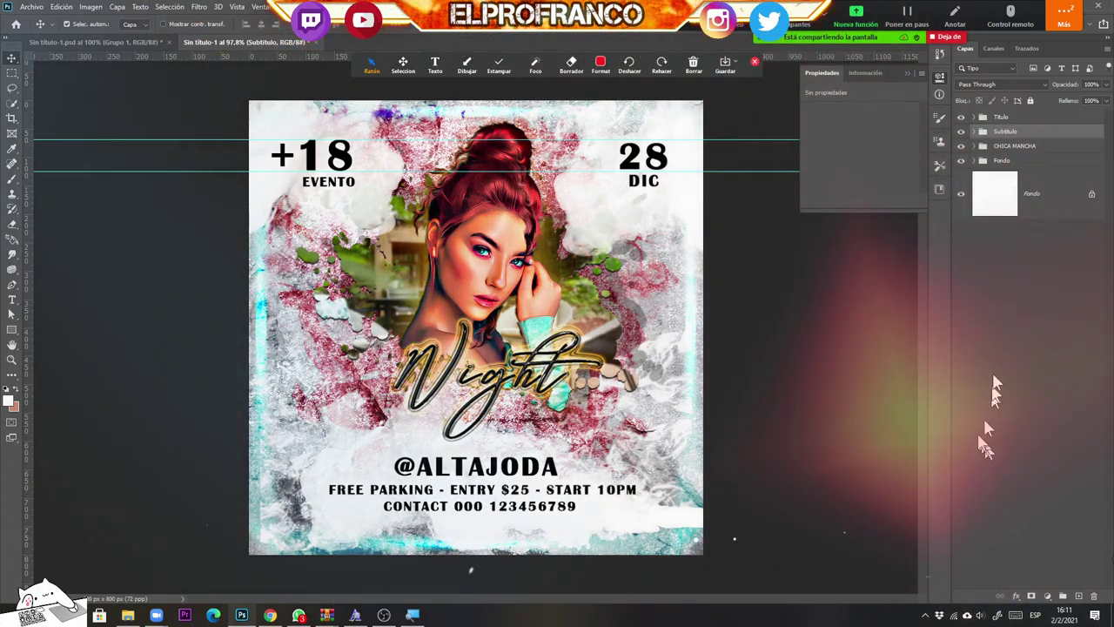
pyautogui.click(975, 131)
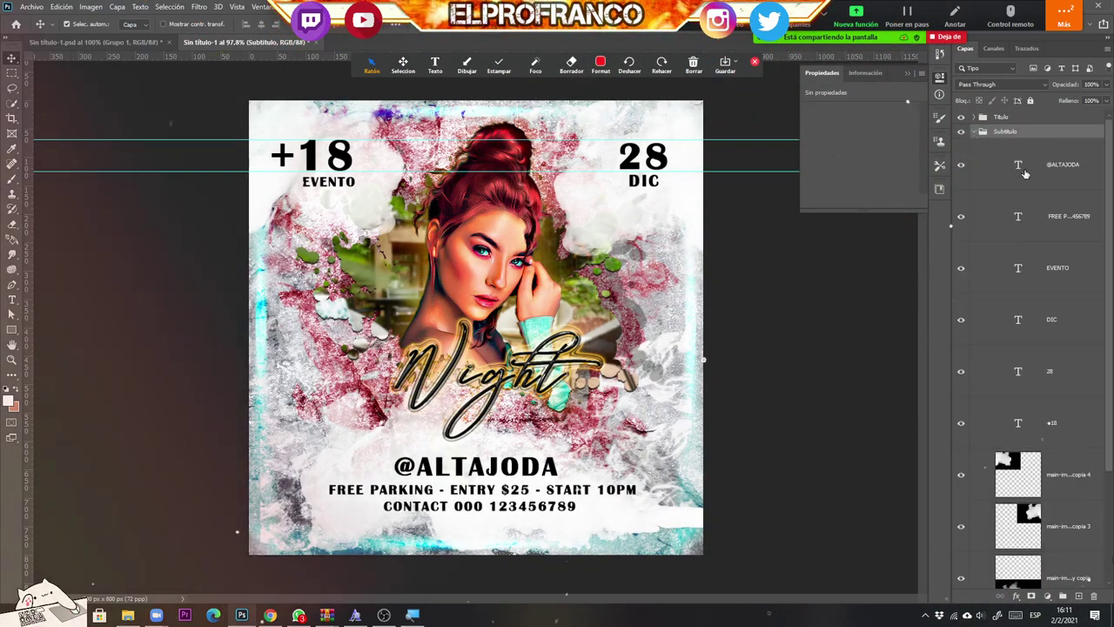
pyautogui.rightClick(1016, 167)
pyautogui.rightClick(1077, 163)
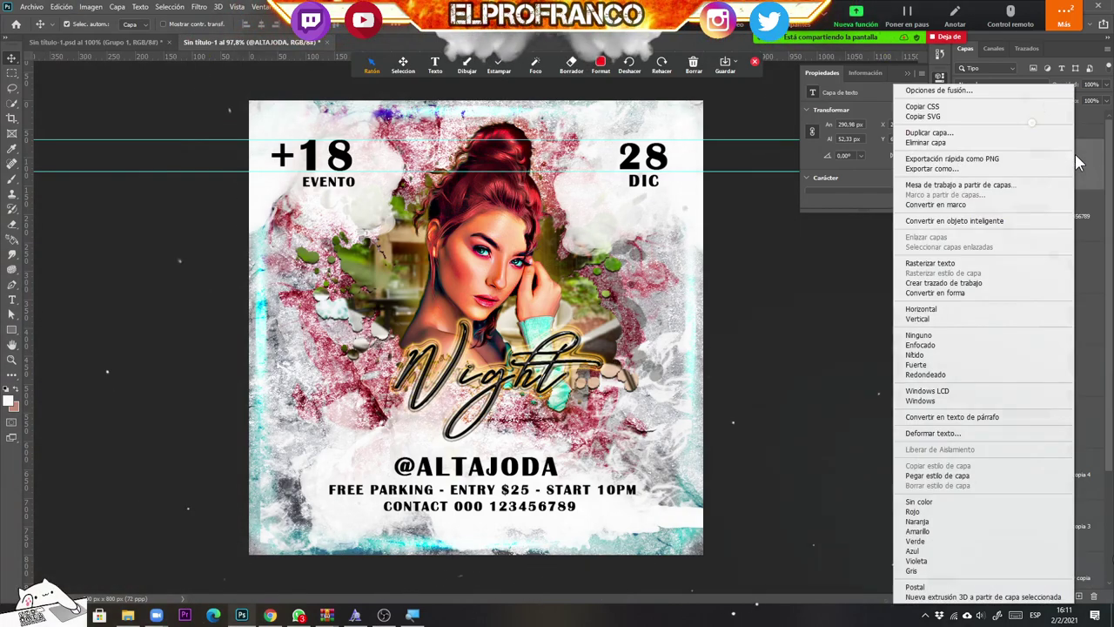
pyautogui.click(936, 475)
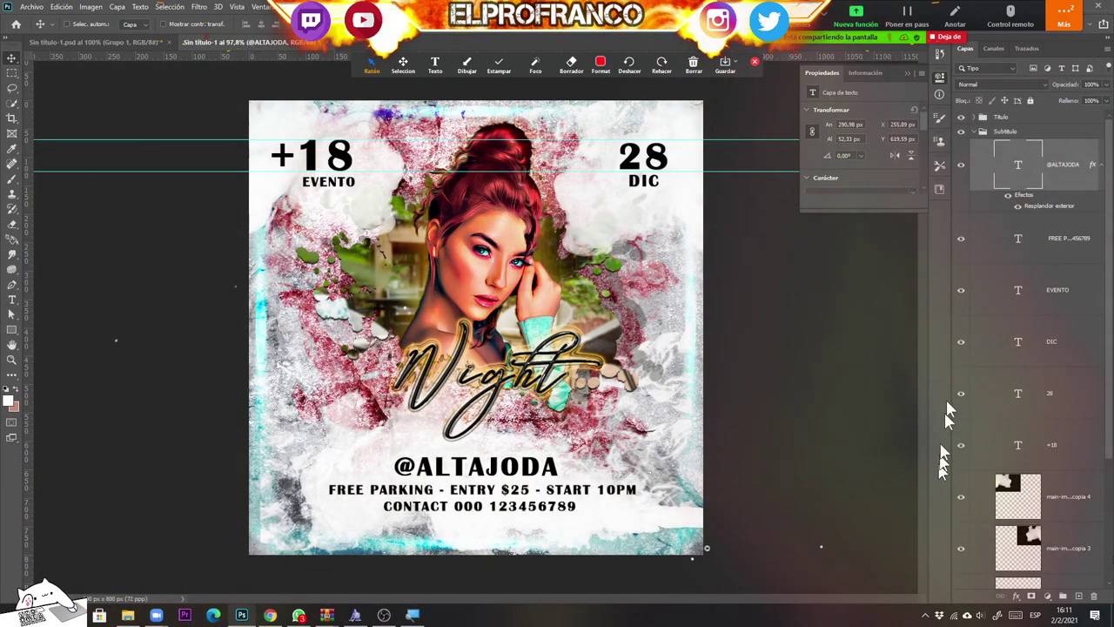
pyautogui.hotkey('ctrl', 'z')
pyautogui.click(1005, 130)
pyautogui.click(973, 131)
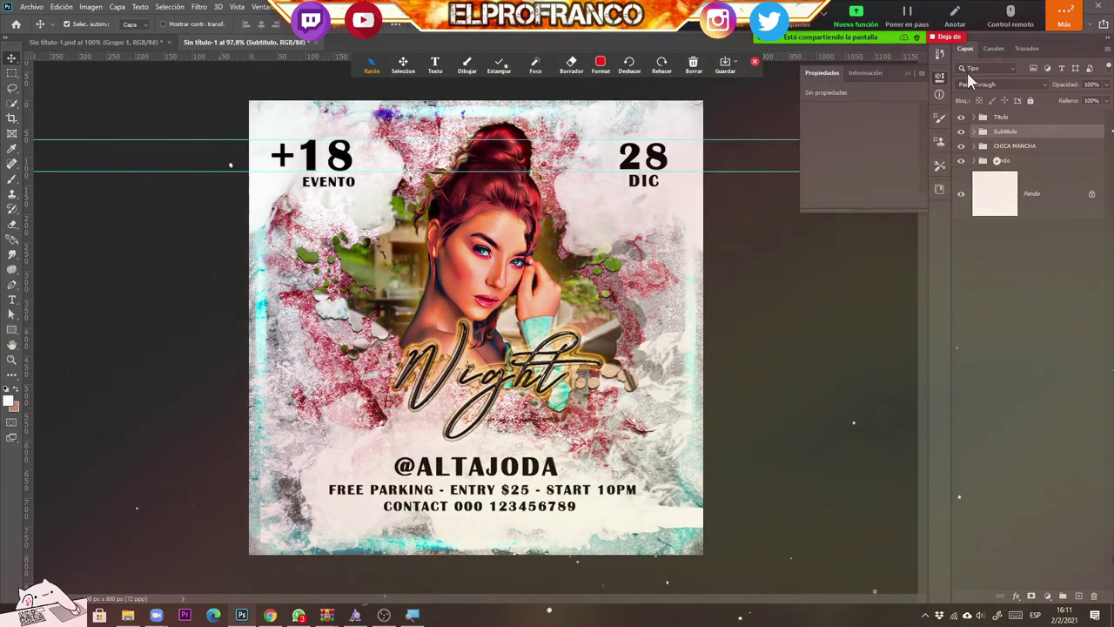
# Step: Lower the Fondo group's opacity to 85% and close the meeting chat
pyautogui.moveTo(1001, 161); pyautogui.dragTo(1035, 151)
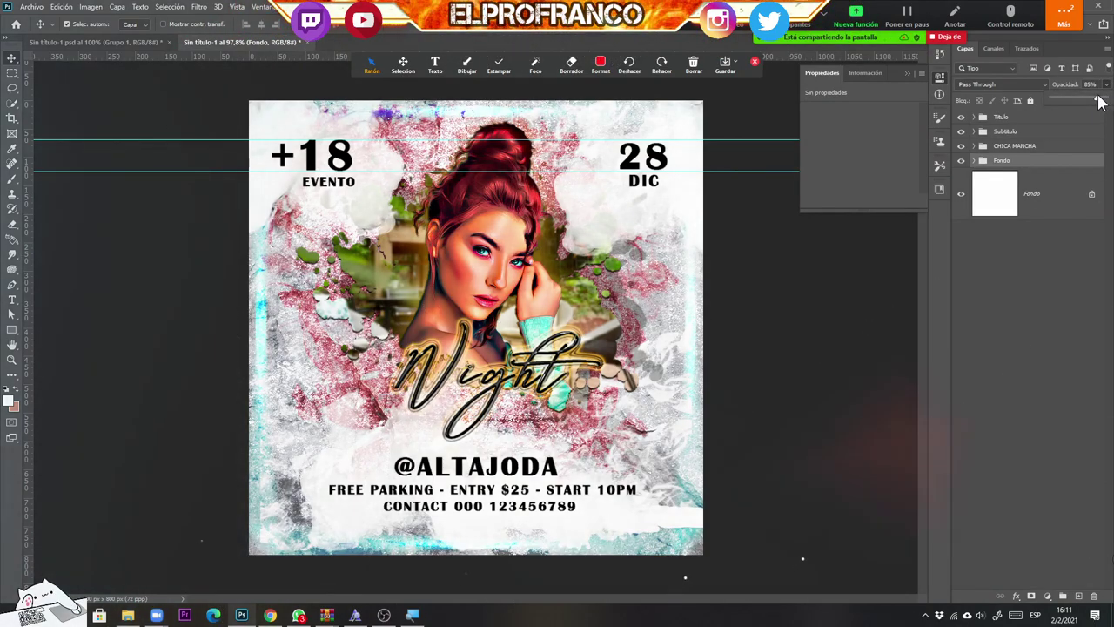
pyautogui.click(1064, 16)
pyautogui.click(913, 83)
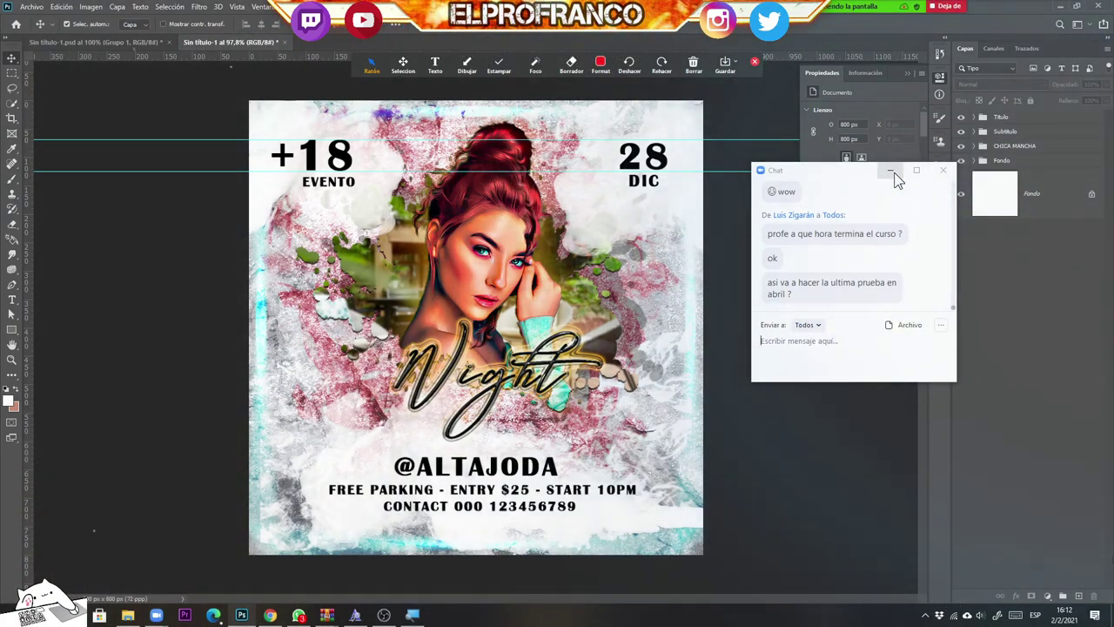
pyautogui.scroll(1, 879, 273)
pyautogui.hotkey('alt', 'h')
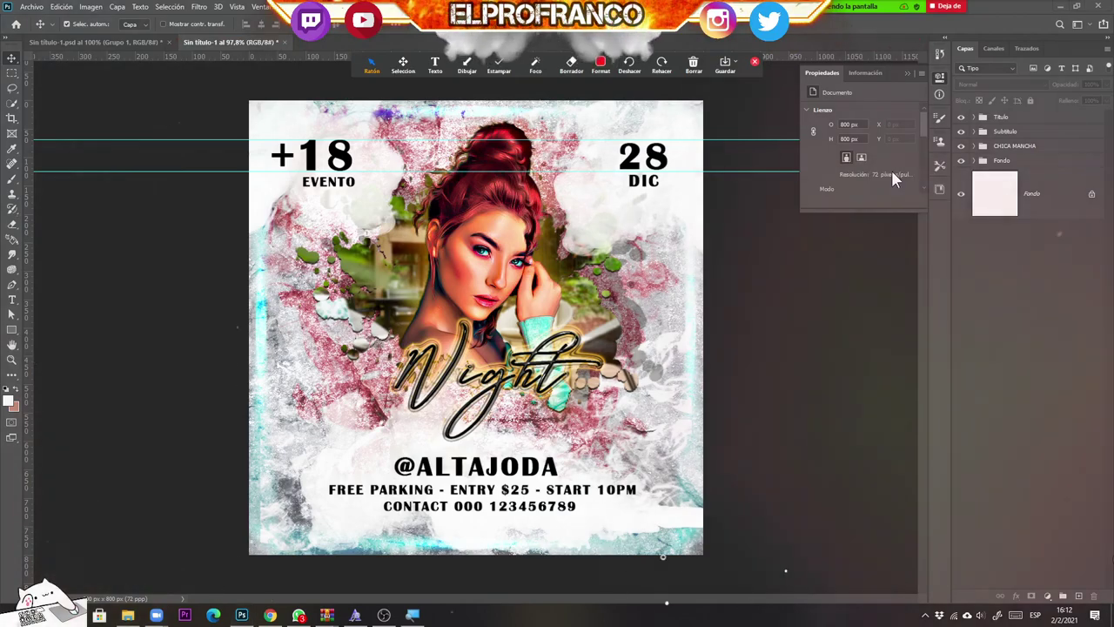
# Step: Save the flyer as flyuer 1.psd with maximum compatibility
pyautogui.click(28, 9)
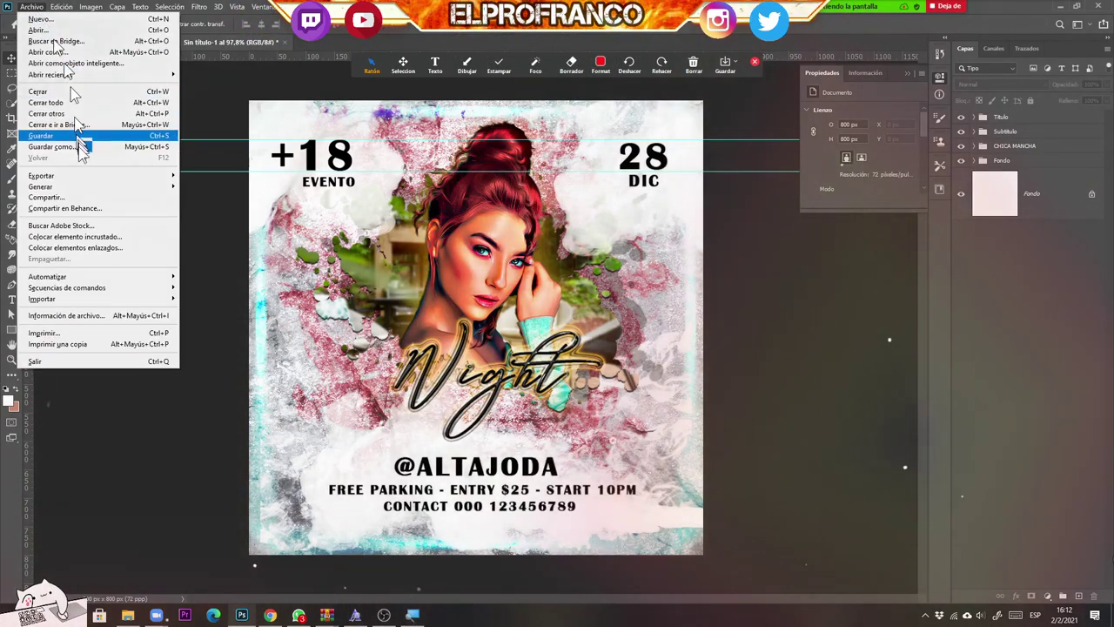
pyautogui.click(103, 141)
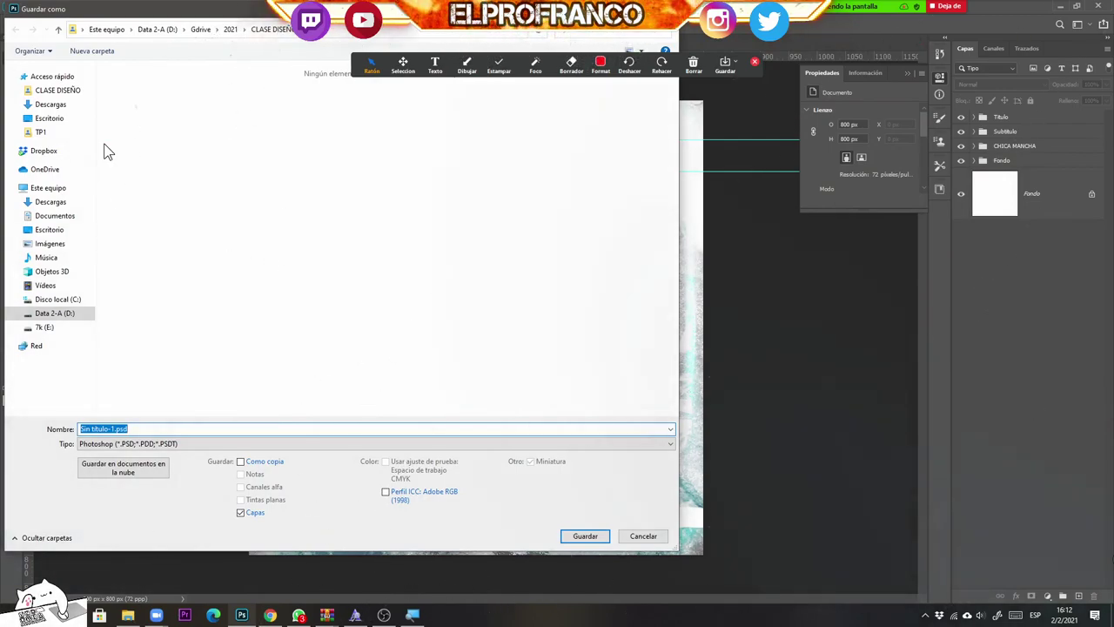
pyautogui.write('flyer 1')
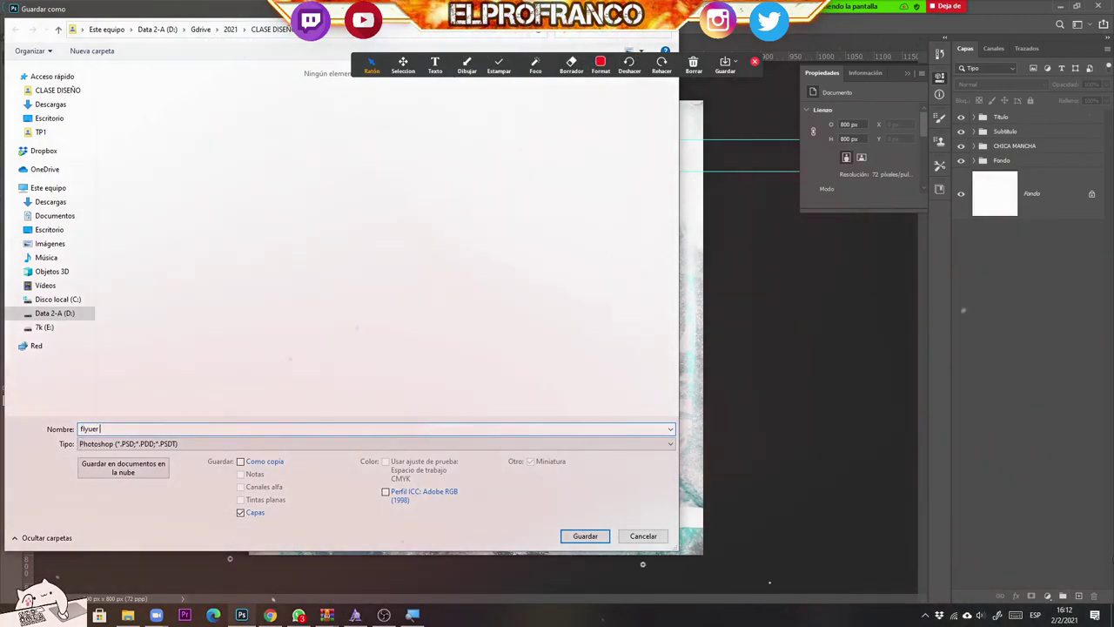
pyautogui.press('Return')
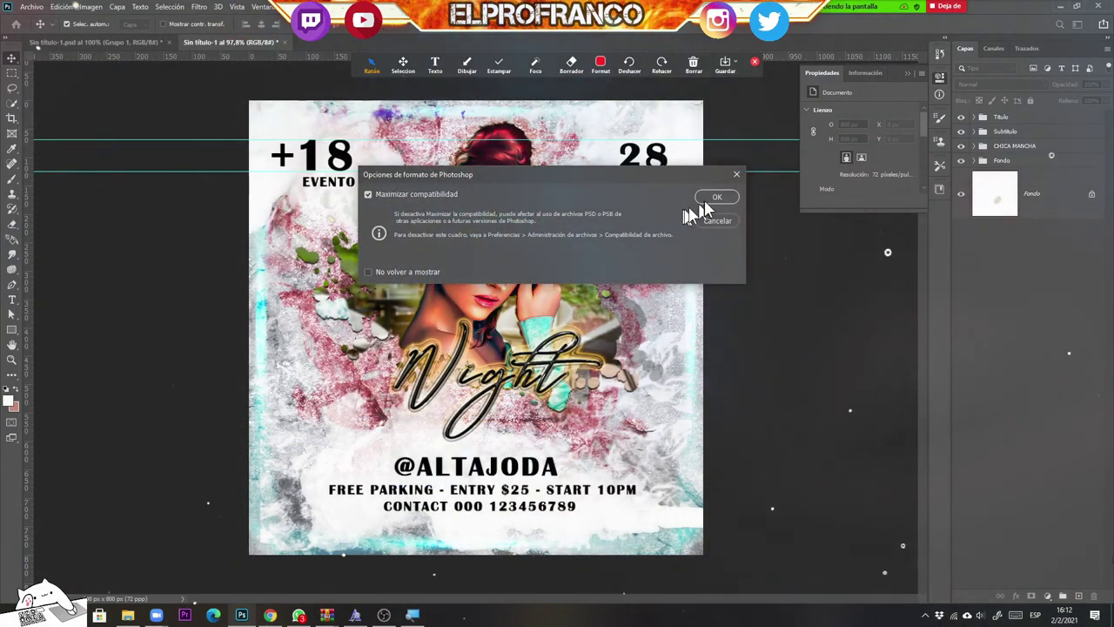
pyautogui.click(714, 198)
# Step: Quick-export the flyer as flyuer 1.png
pyautogui.click(31, 6)
pyautogui.moveTo(42, 176)
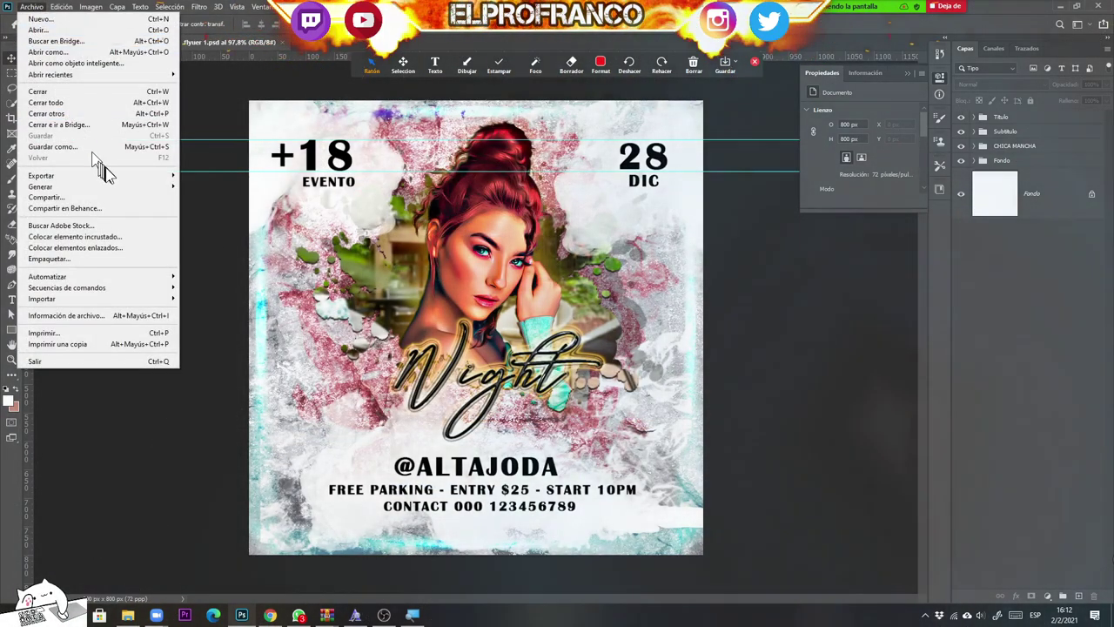
pyautogui.click(213, 186)
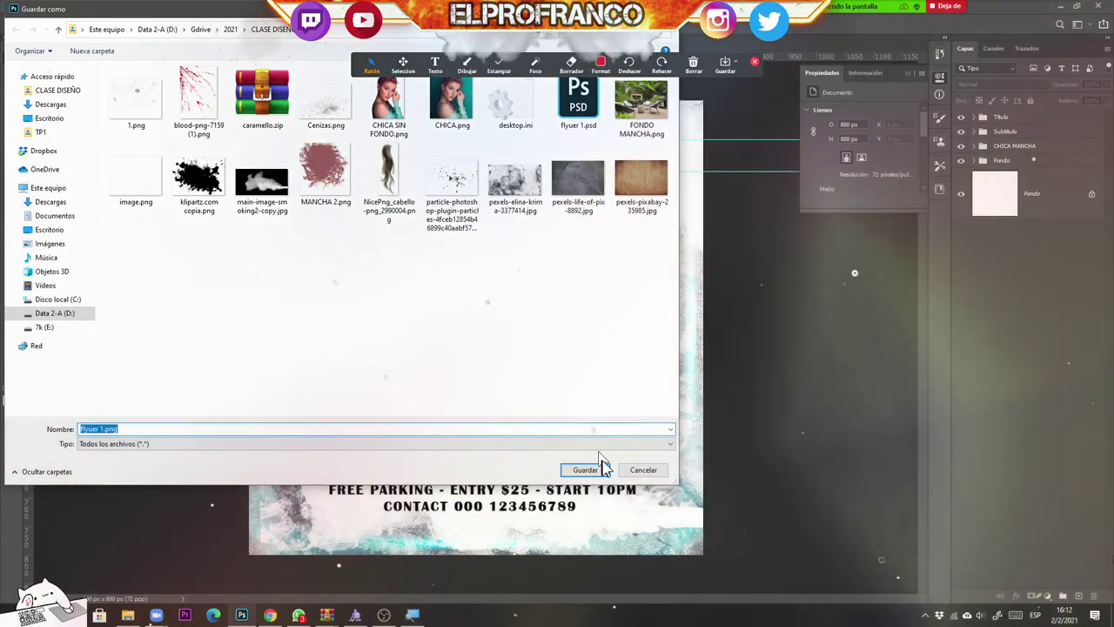
pyautogui.click(585, 470)
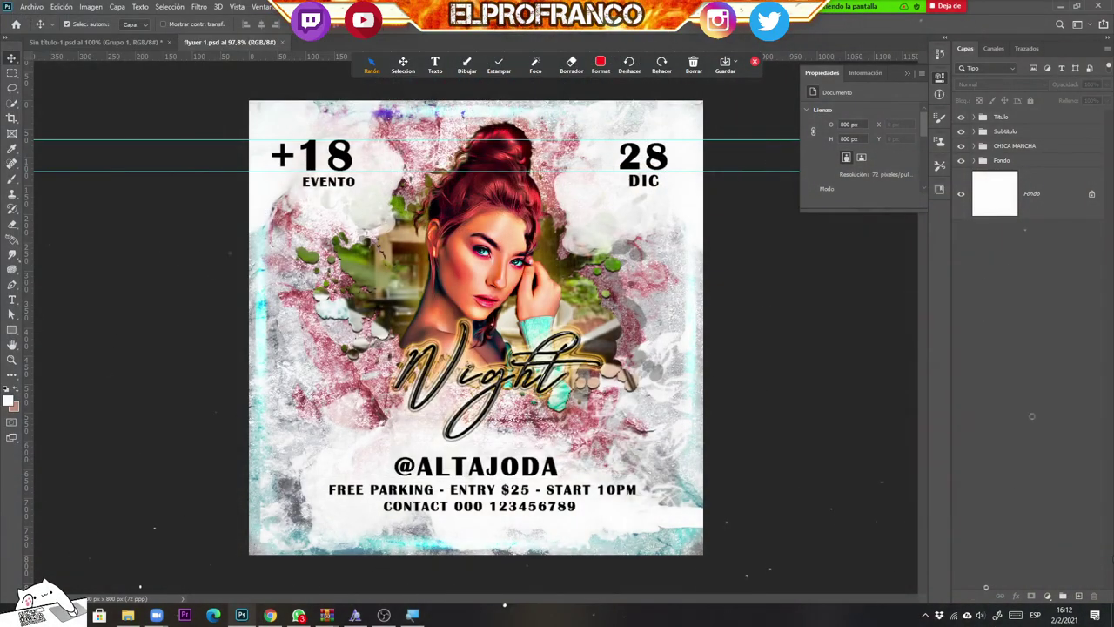
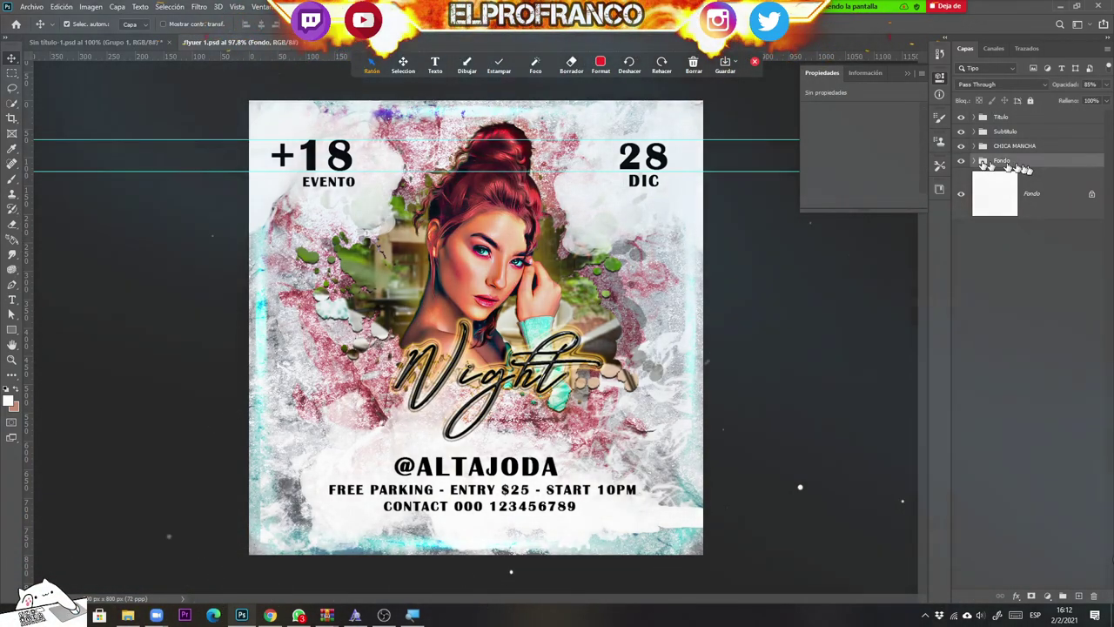
# Step: Inspect the Fondo group's texture layers, toggling their visibility and previewing blend modes without changing them
pyautogui.click(980, 162)
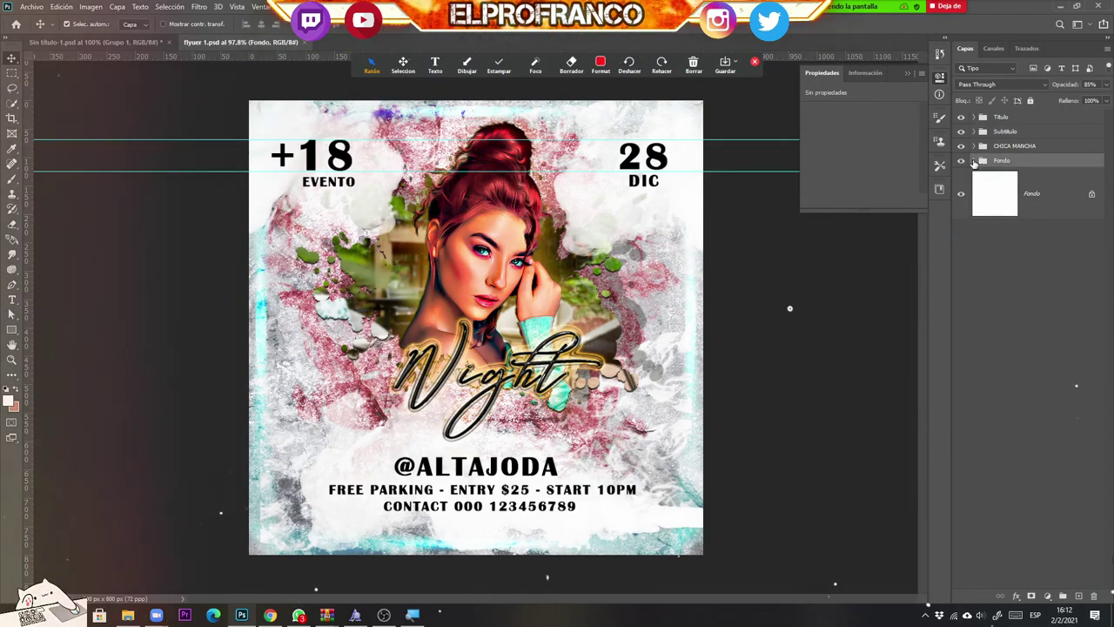
pyautogui.click(976, 162)
pyautogui.click(960, 471)
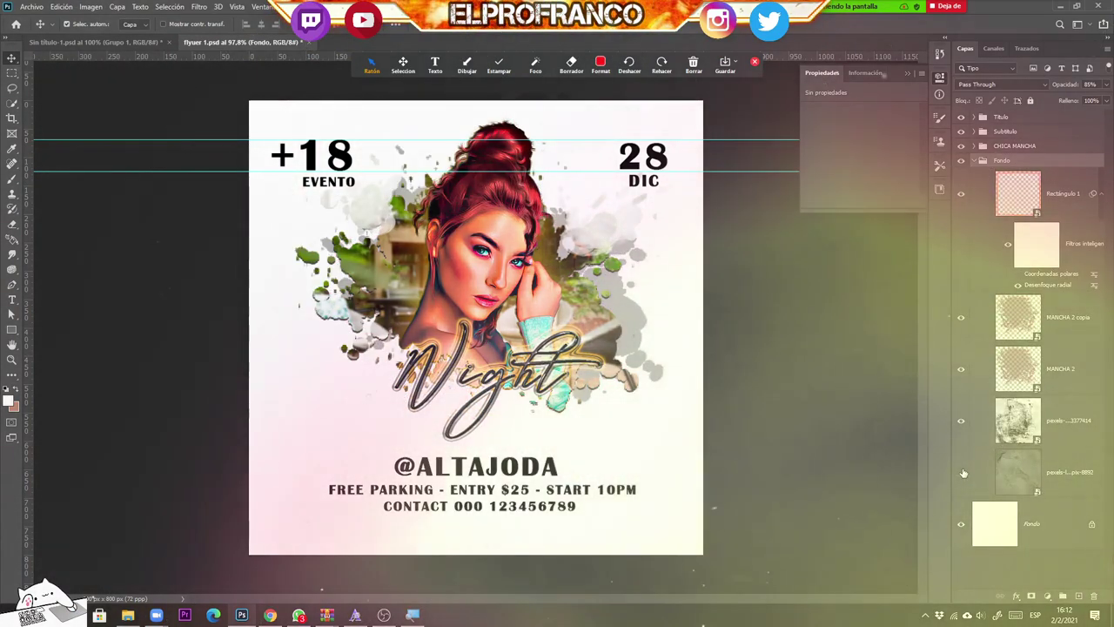
pyautogui.click(961, 472)
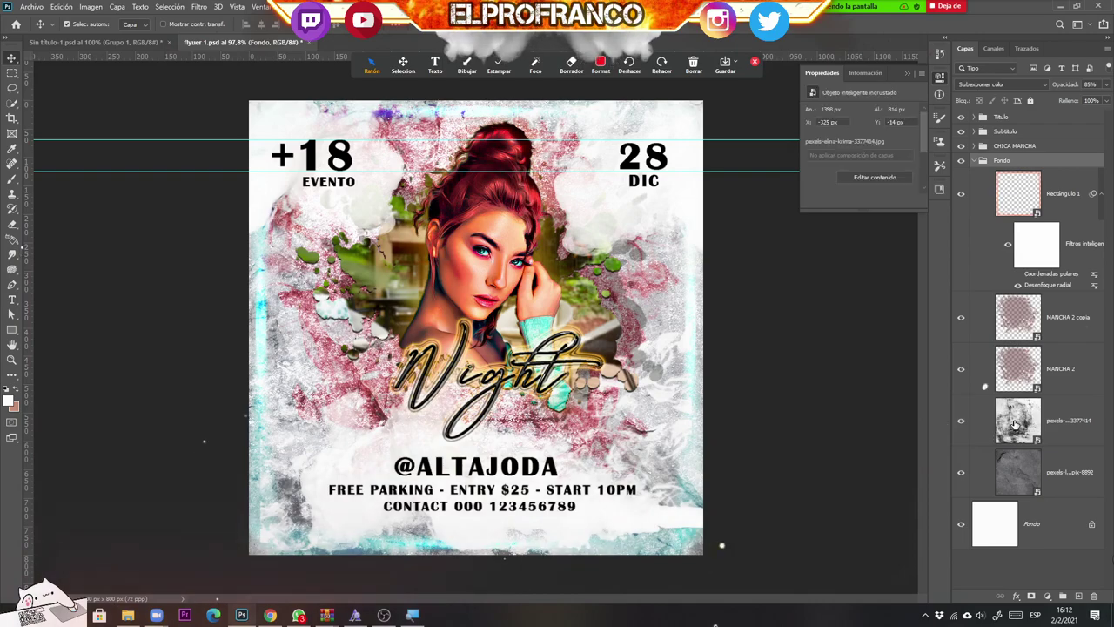
pyautogui.click(968, 475)
pyautogui.click(961, 473)
pyautogui.click(1006, 427)
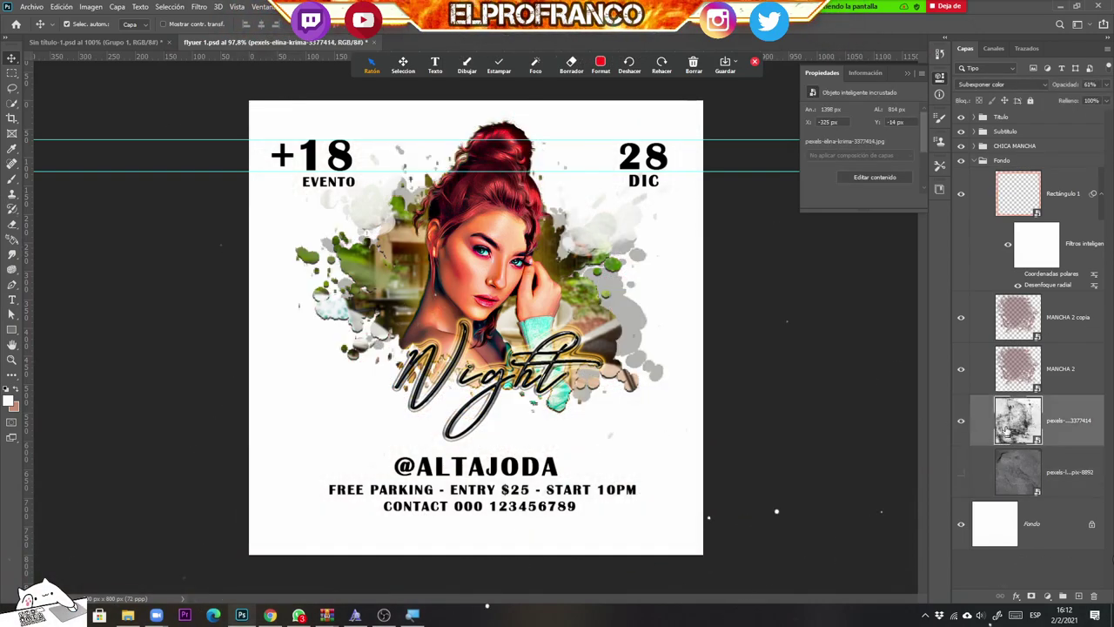
pyautogui.click(1026, 84)
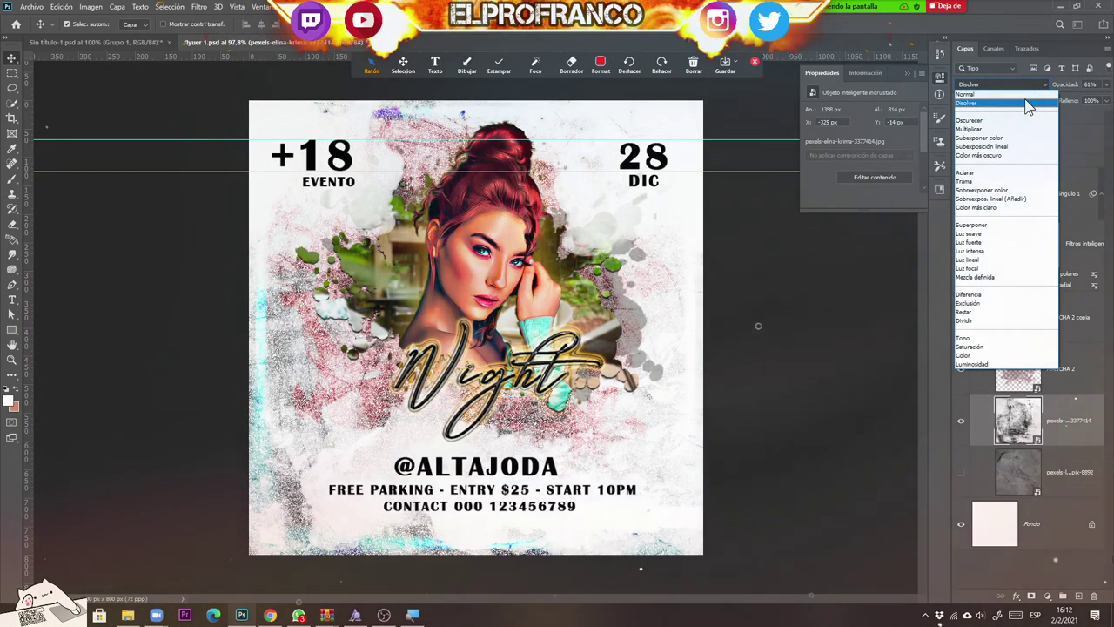
pyautogui.click(964, 464)
pyautogui.click(962, 471)
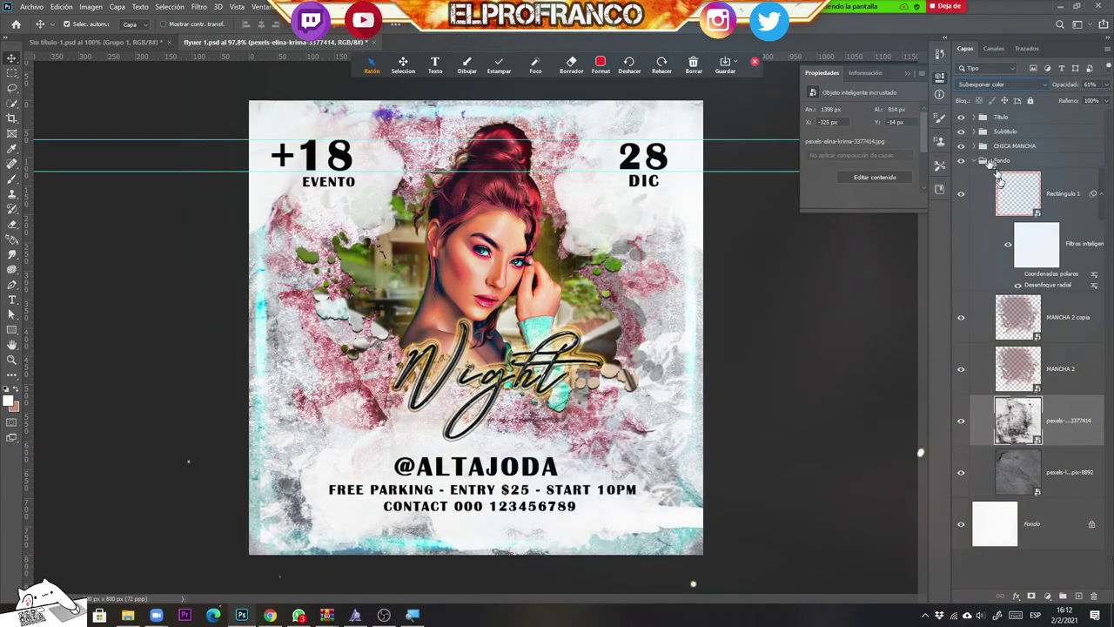
pyautogui.click(976, 162)
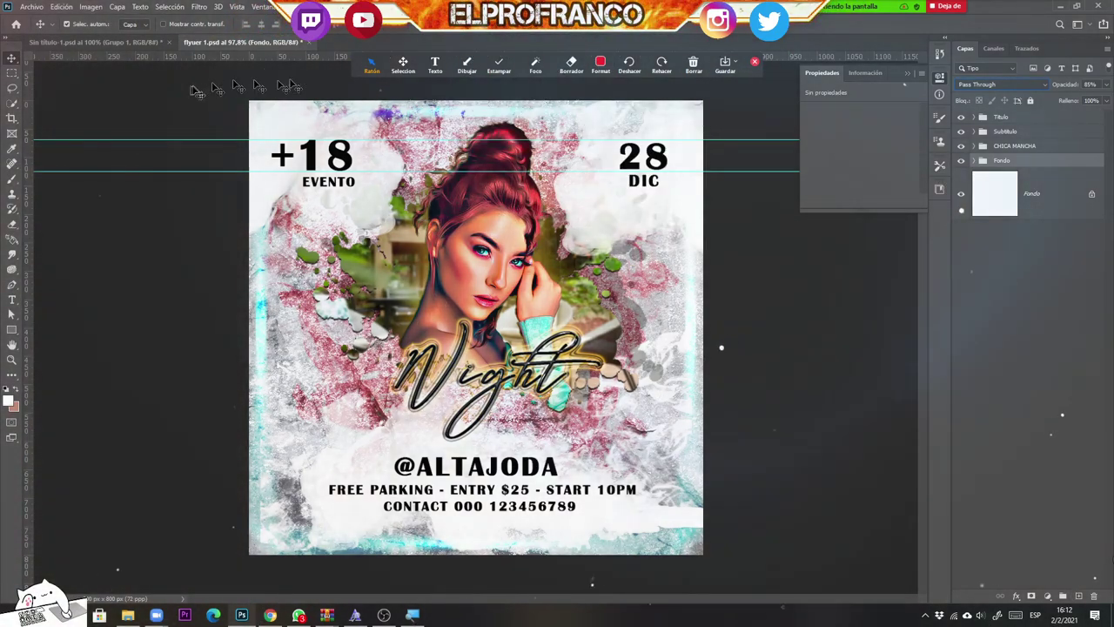
# Step: Compare the working flyer with the Sin título-1 reference flyer
pyautogui.click(118, 42)
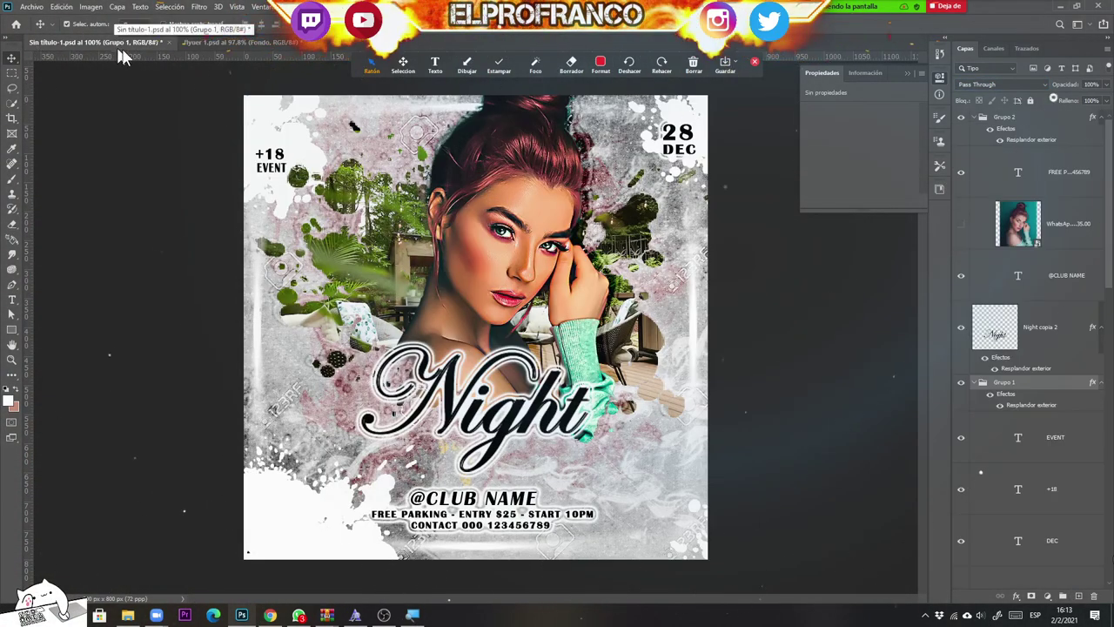
pyautogui.click(218, 44)
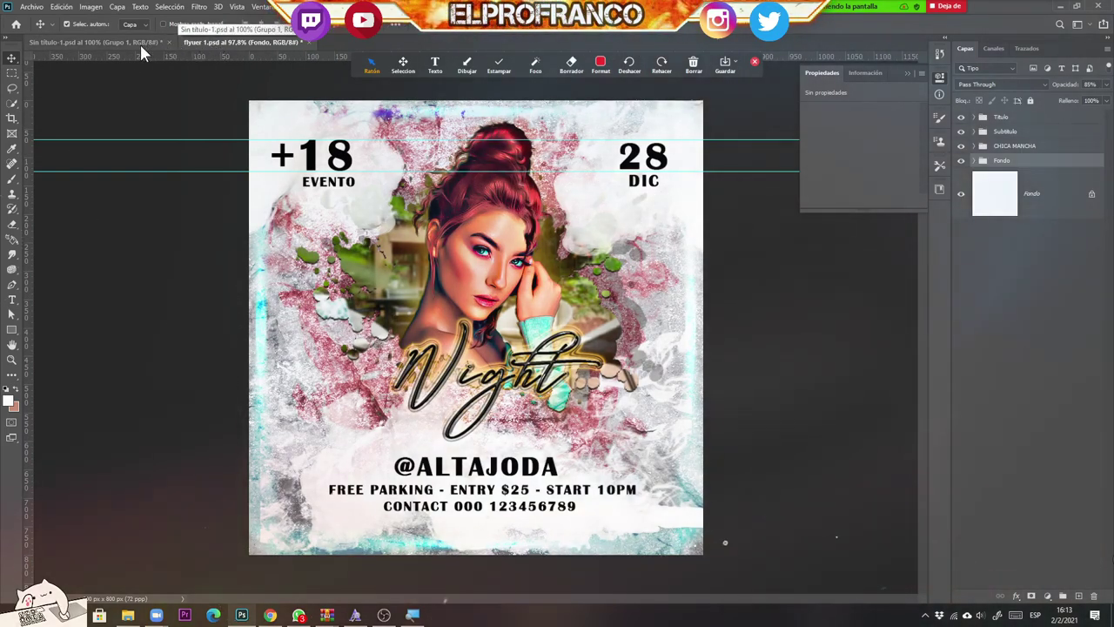
pyautogui.click(152, 44)
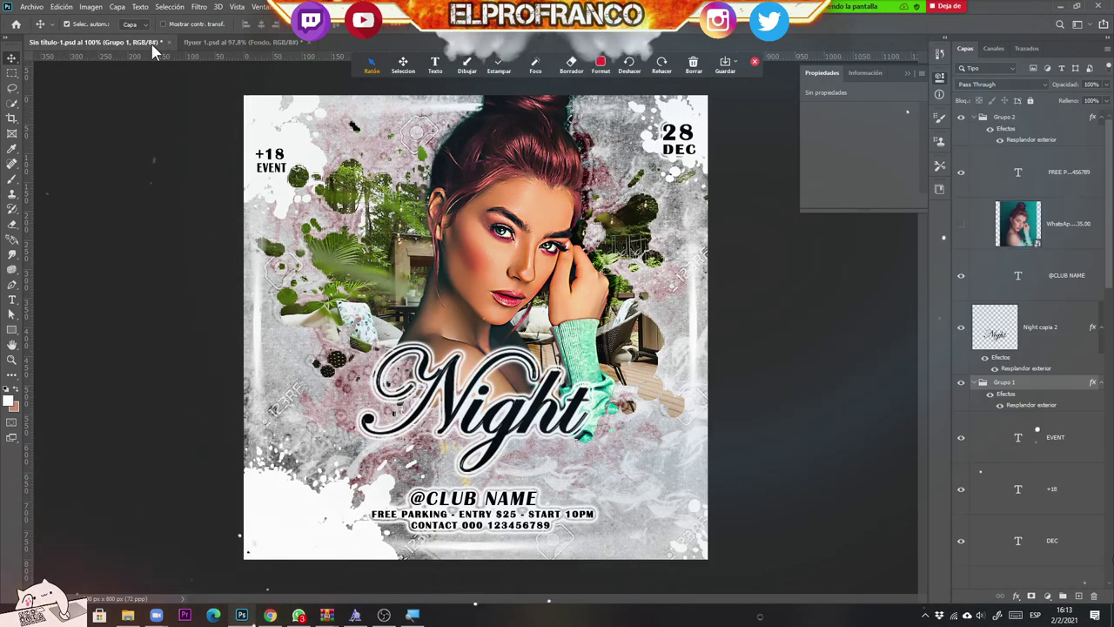
pyautogui.click(249, 45)
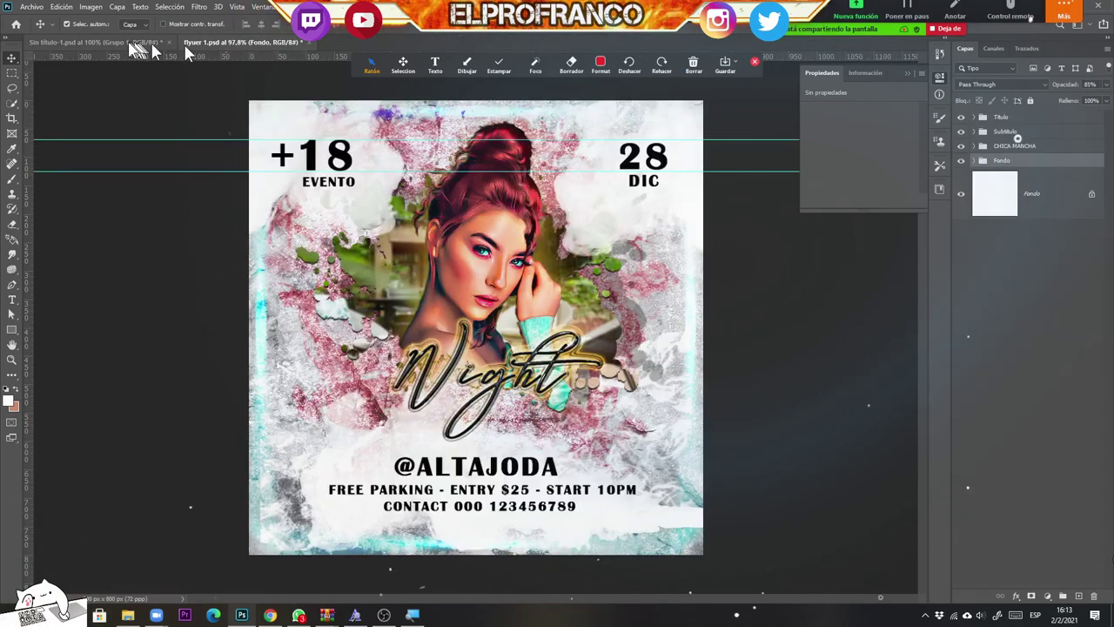
pyautogui.click(157, 44)
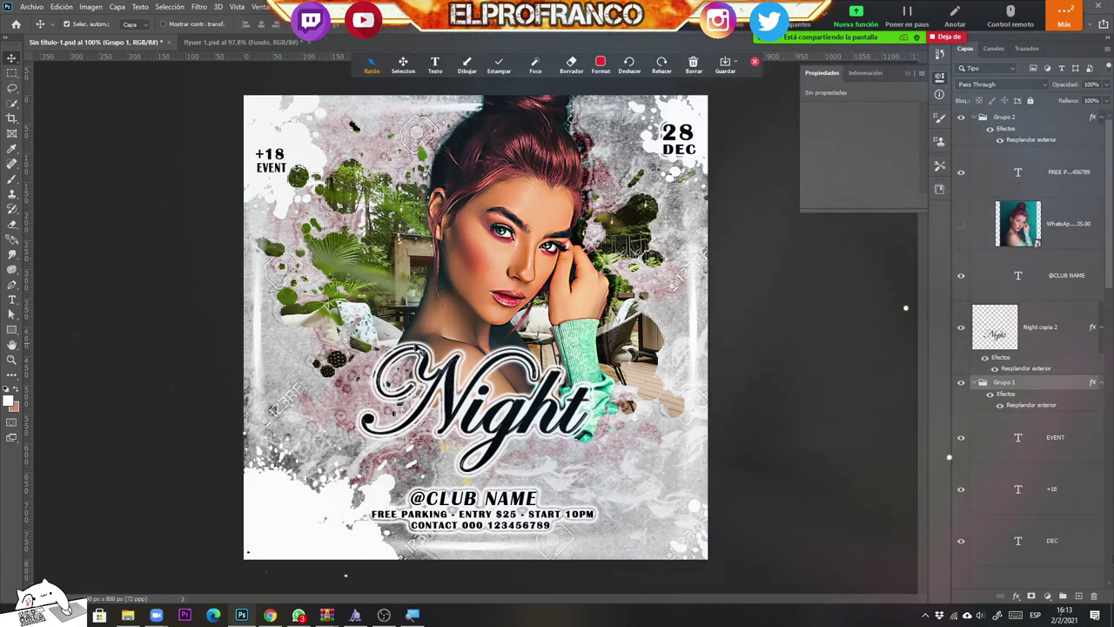
pyautogui.click(229, 45)
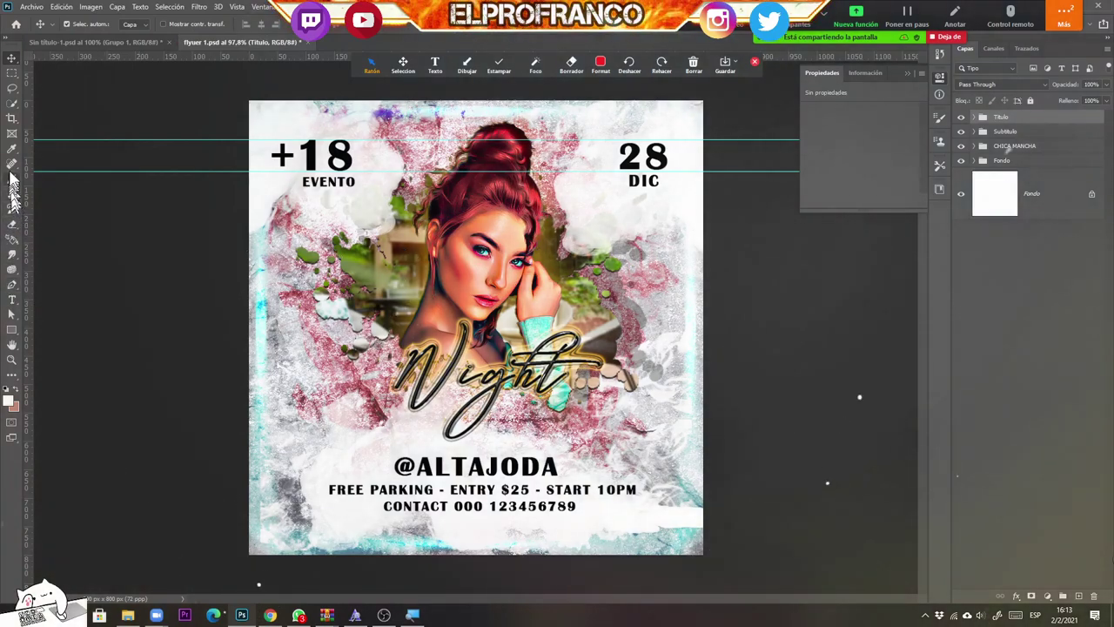
# Step: Draw a large ellipse at top-right with no stroke and dark blue fill
pyautogui.click(11, 330)
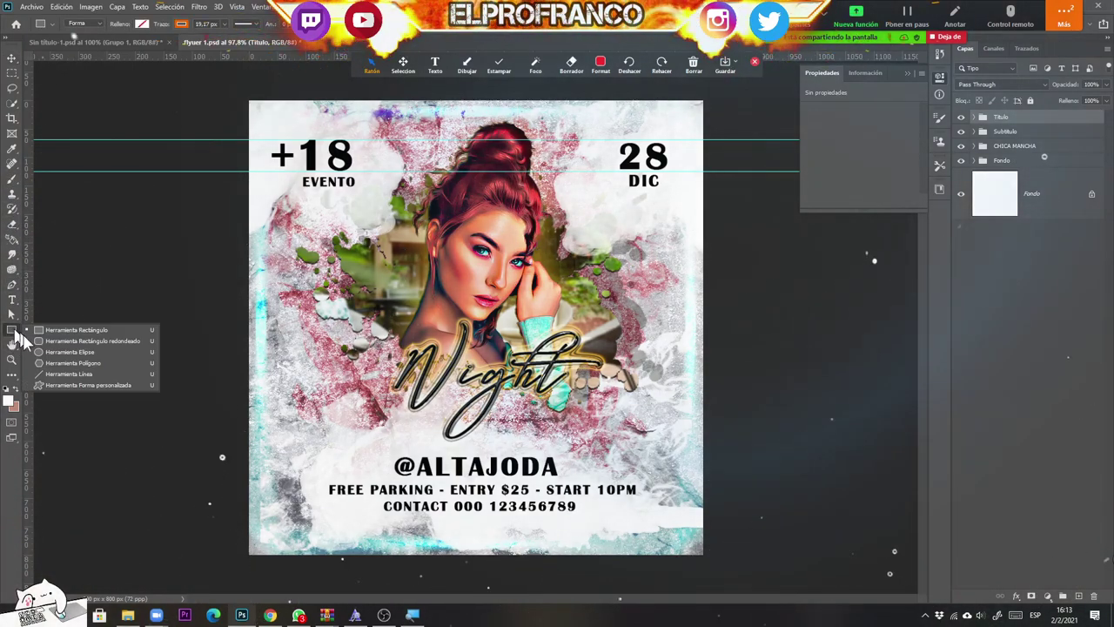
pyautogui.click(54, 352)
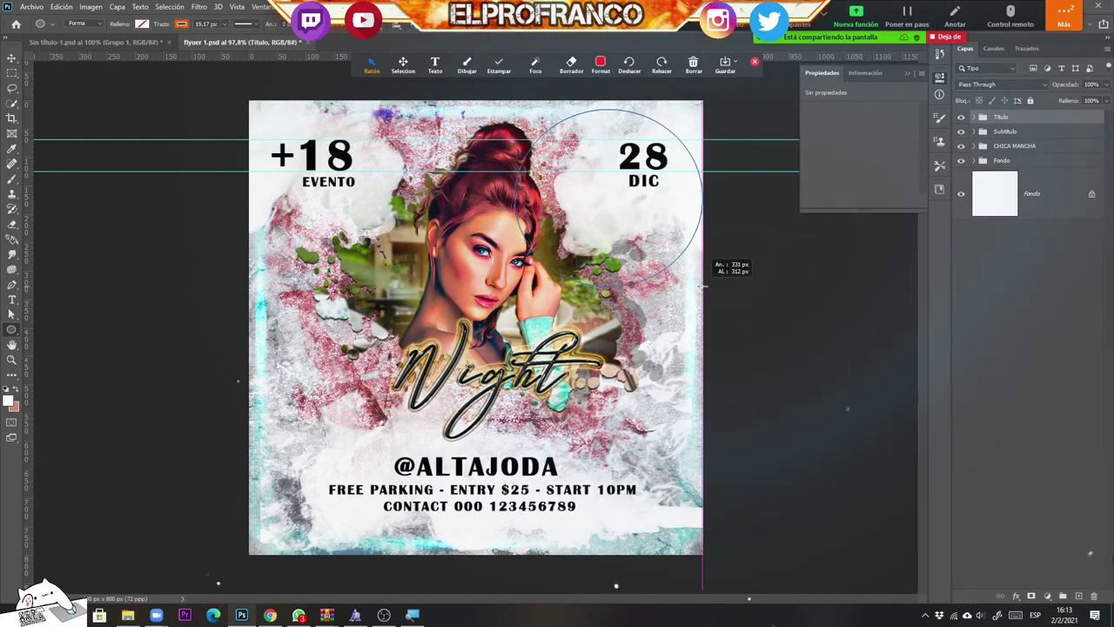
pyautogui.moveTo(703, 286); pyautogui.dragTo(703, 284)
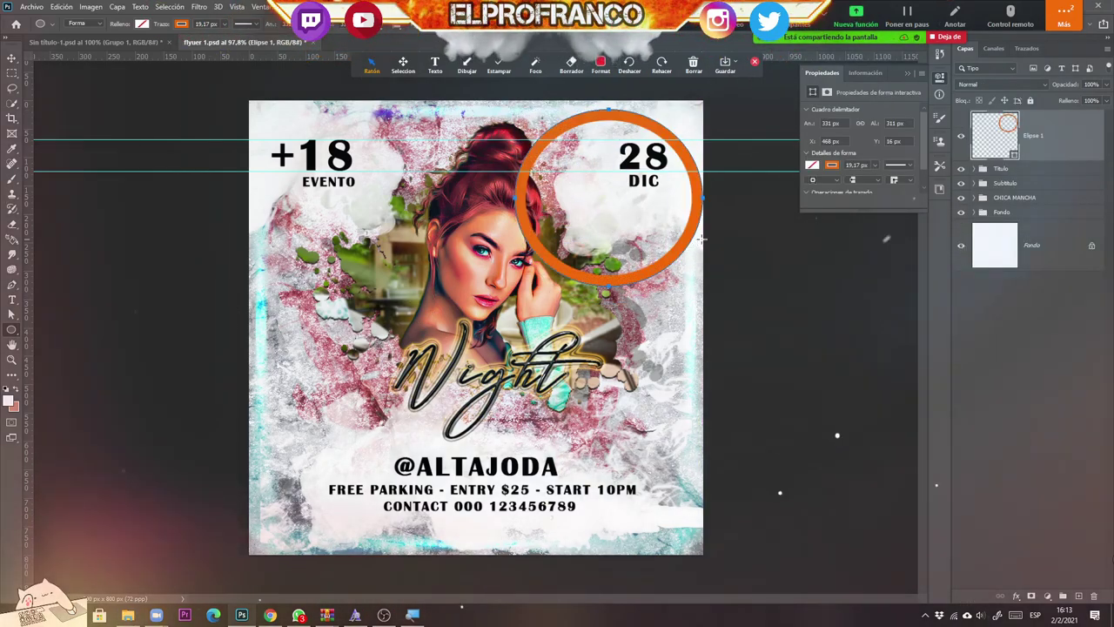
pyautogui.click(812, 164)
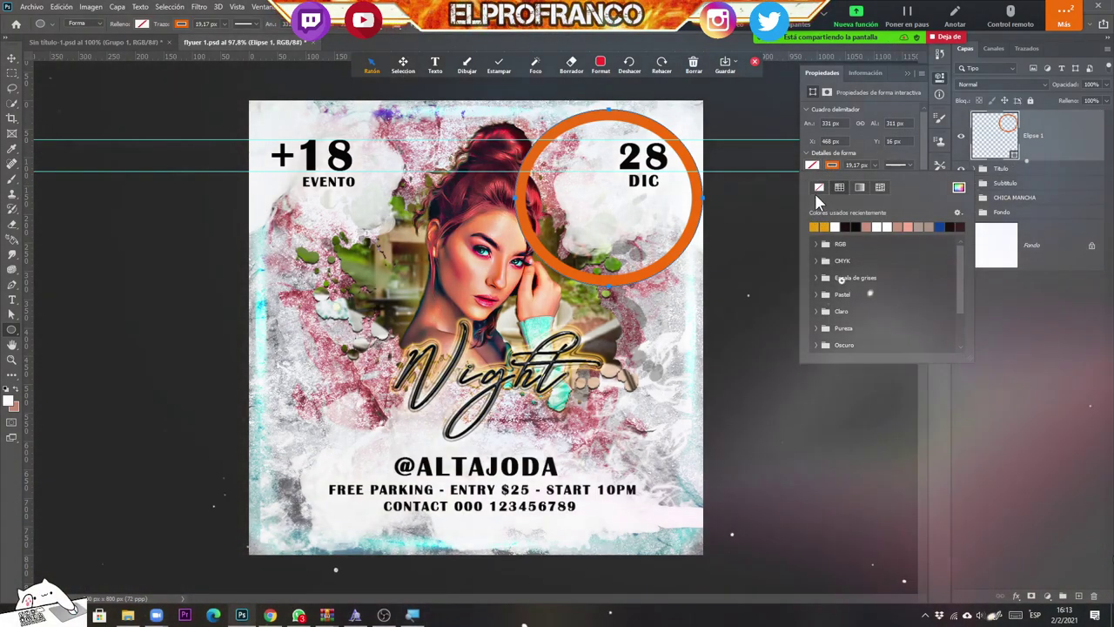
pyautogui.click(818, 188)
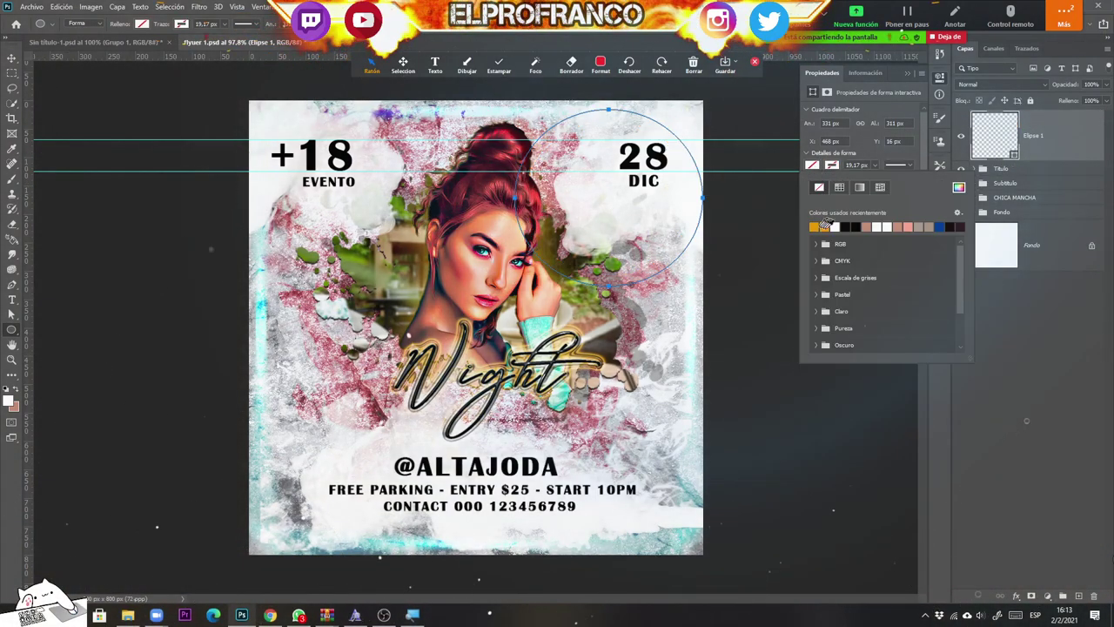
pyautogui.click(943, 226)
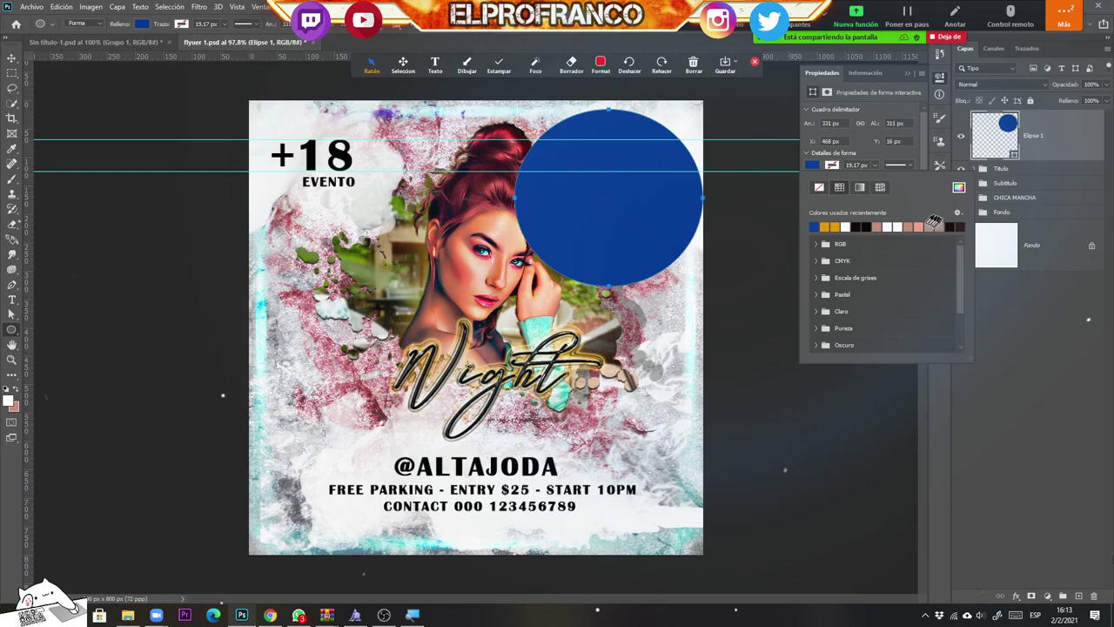
pyautogui.click(12, 58)
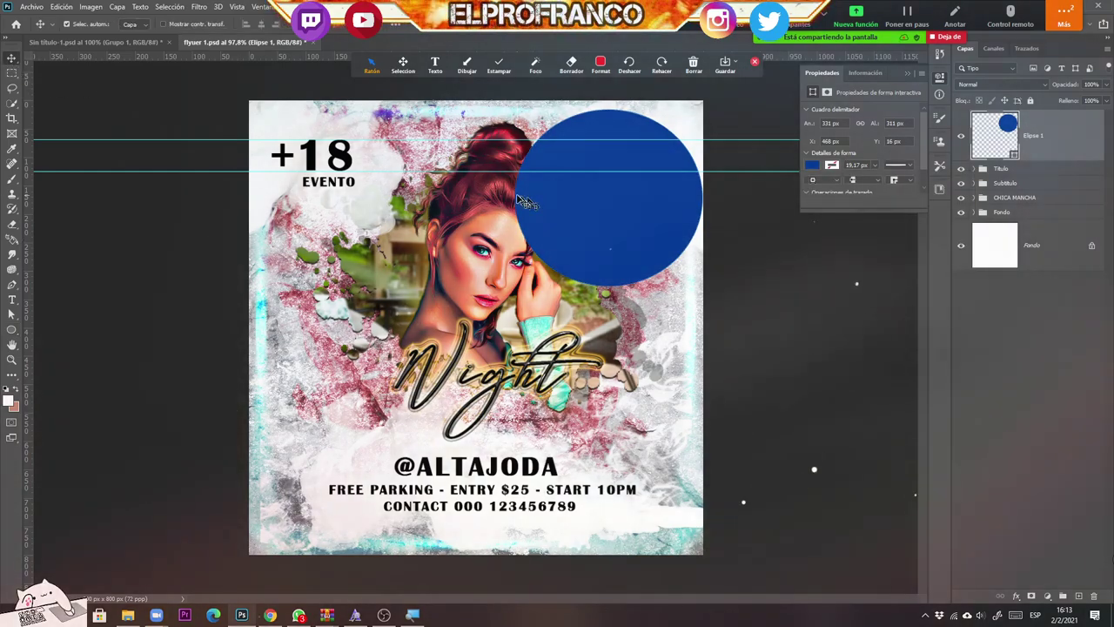
# Step: Copy the circle to the lower-left, Gaussian-blur it at 22.2 px as a smart object, blend Trama
pyautogui.moveTo(615, 224)
pyautogui.keyDown('alt'); pyautogui.mouseDown()
pyautogui.moveTo(346, 442)
pyautogui.moveTo(314, 369)
pyautogui.moveTo(315, 413)
pyautogui.mouseUp(); pyautogui.keyUp('alt')
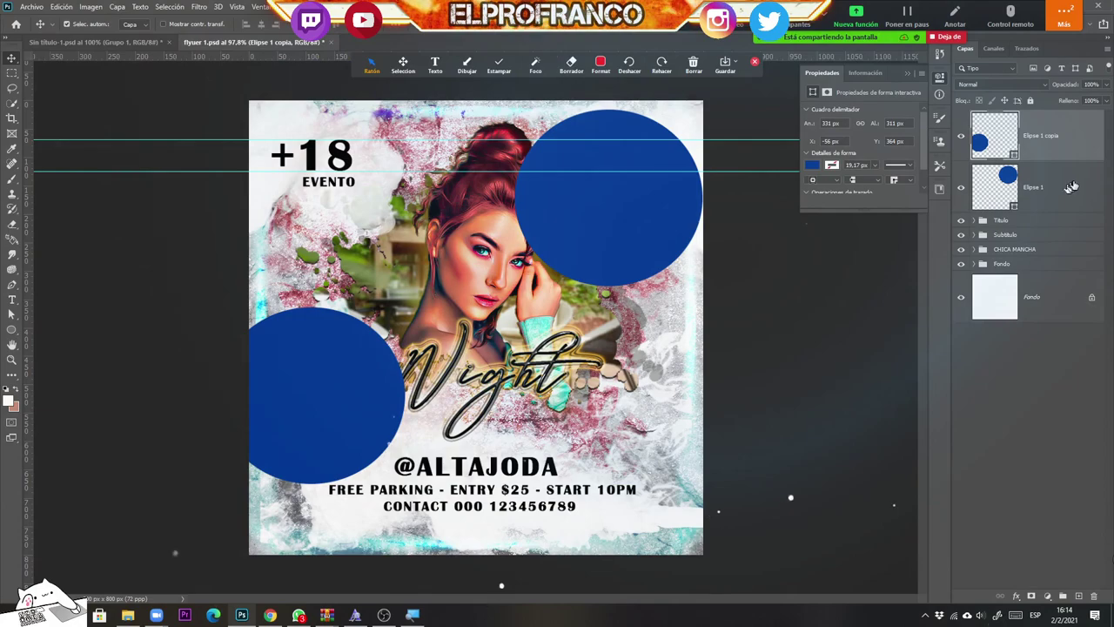
pyautogui.click(1083, 142)
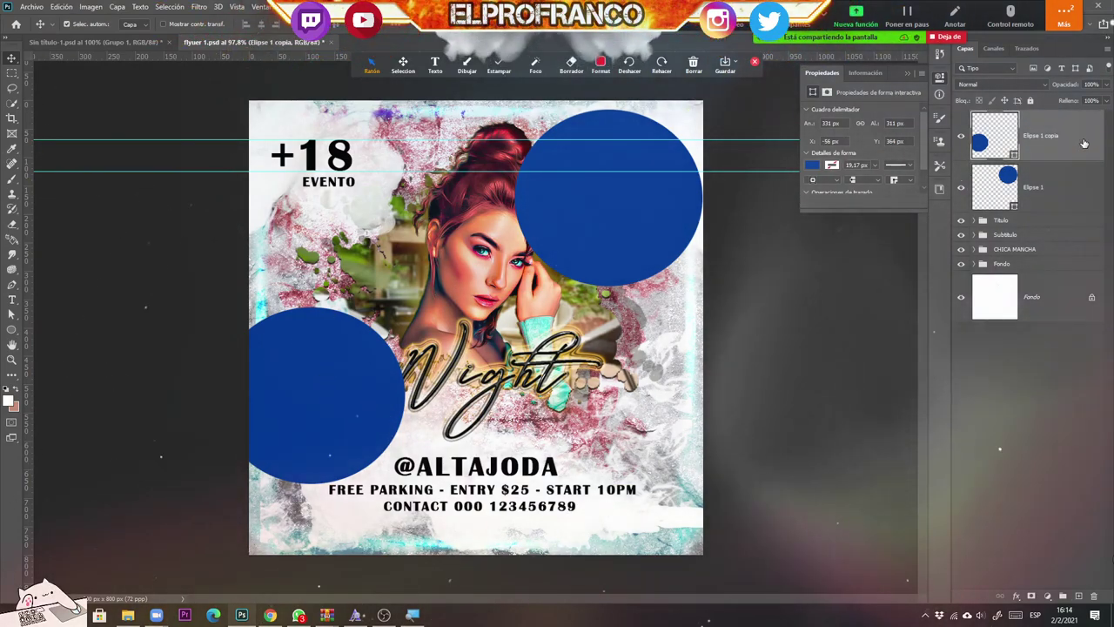
pyautogui.click(202, 7)
pyautogui.moveTo(217, 137)
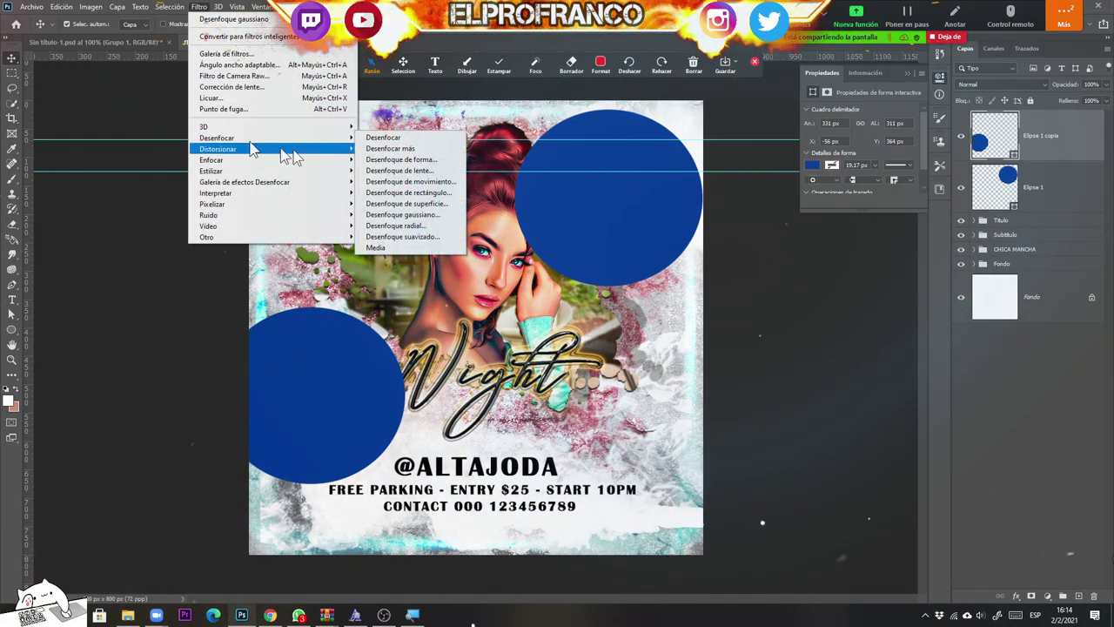
pyautogui.click(427, 215)
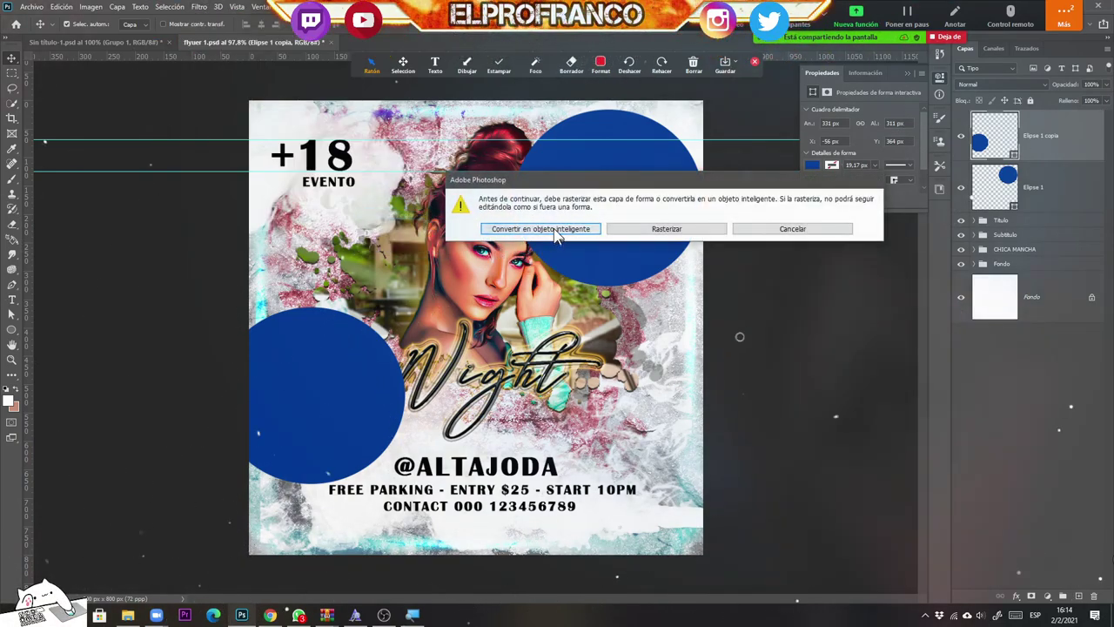
pyautogui.click(557, 228)
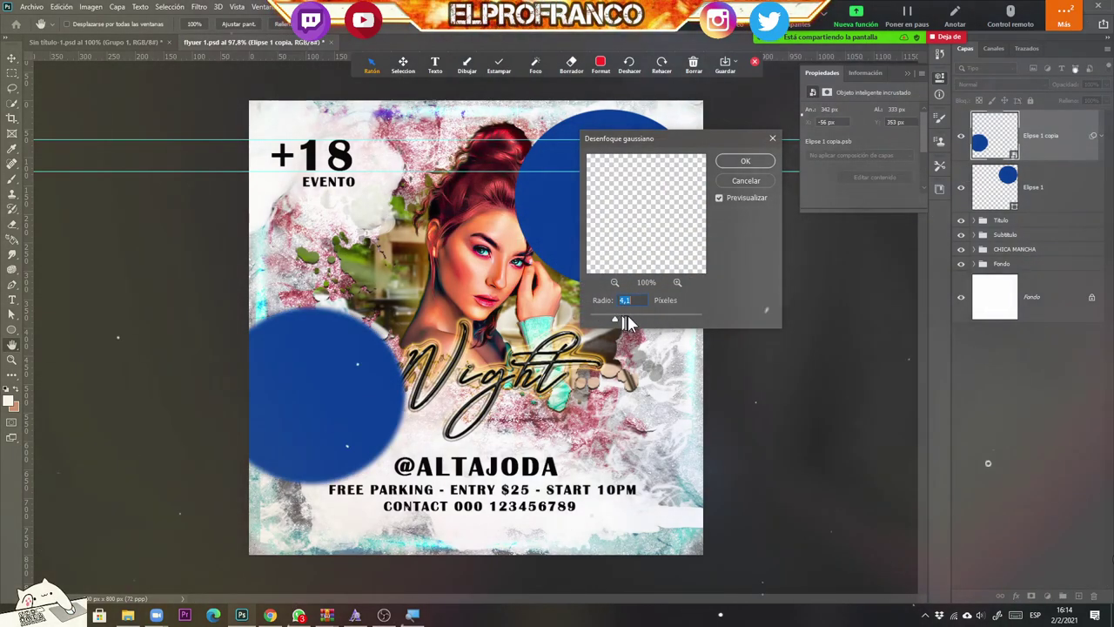
pyautogui.moveTo(628, 324); pyautogui.dragTo(650, 324)
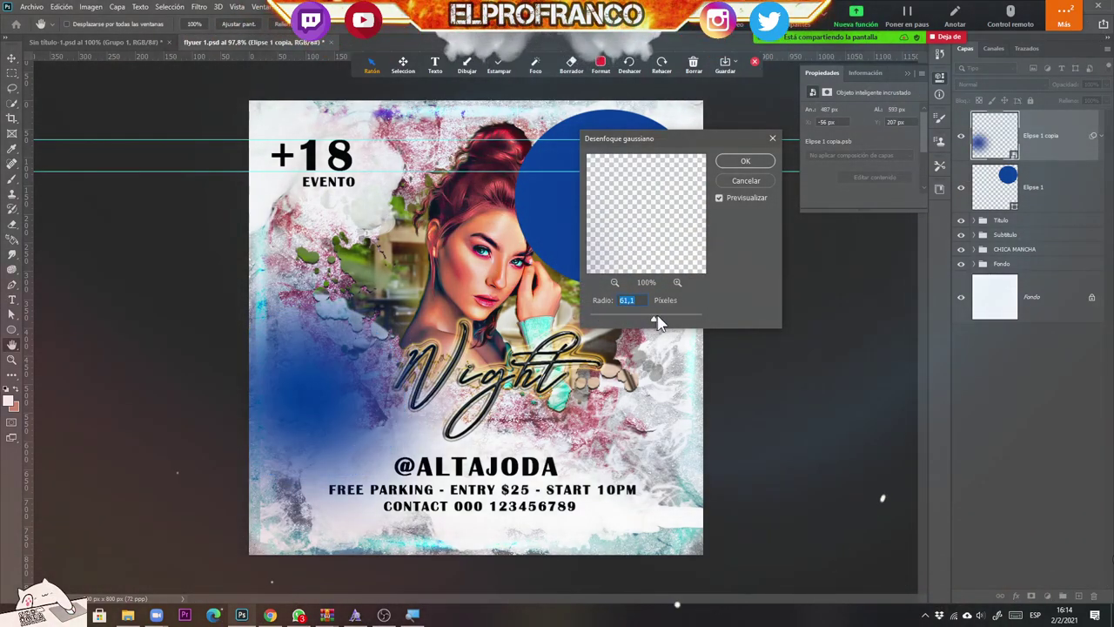
pyautogui.click(740, 163)
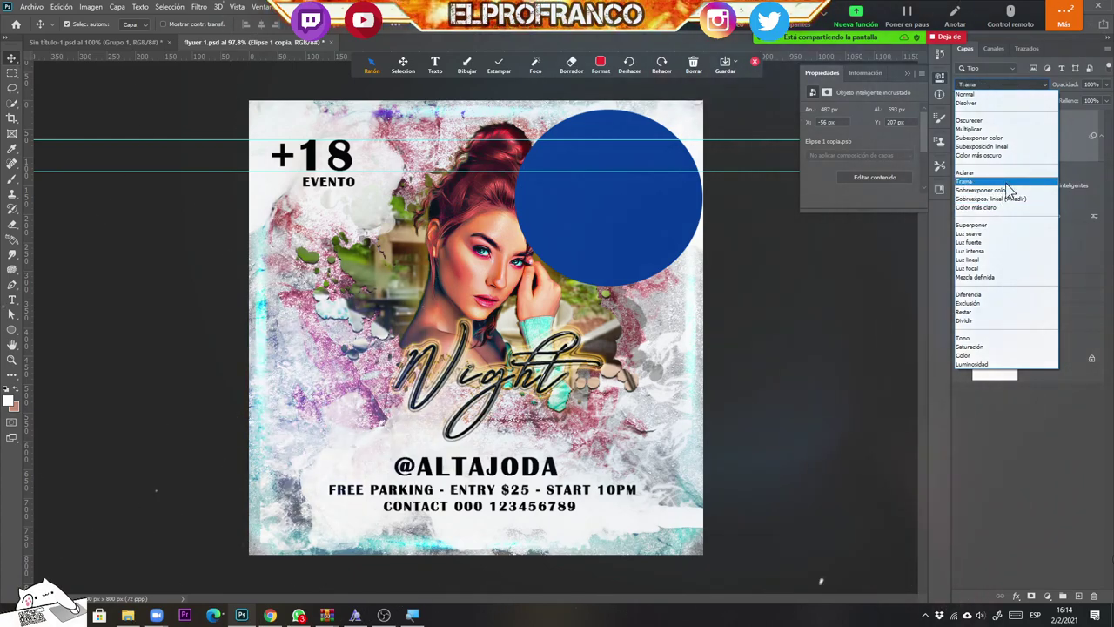
pyautogui.click(1010, 182)
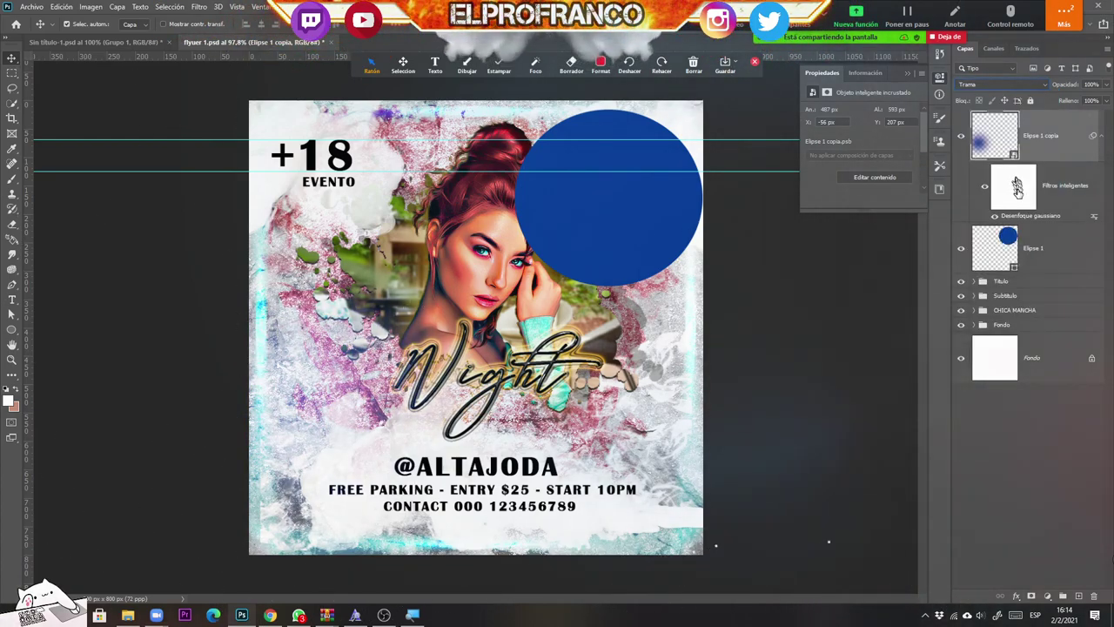
# Step: Gaussian-blur the original Elipse 1 as a smart object and blend it in Trama mode
pyautogui.click(1042, 261)
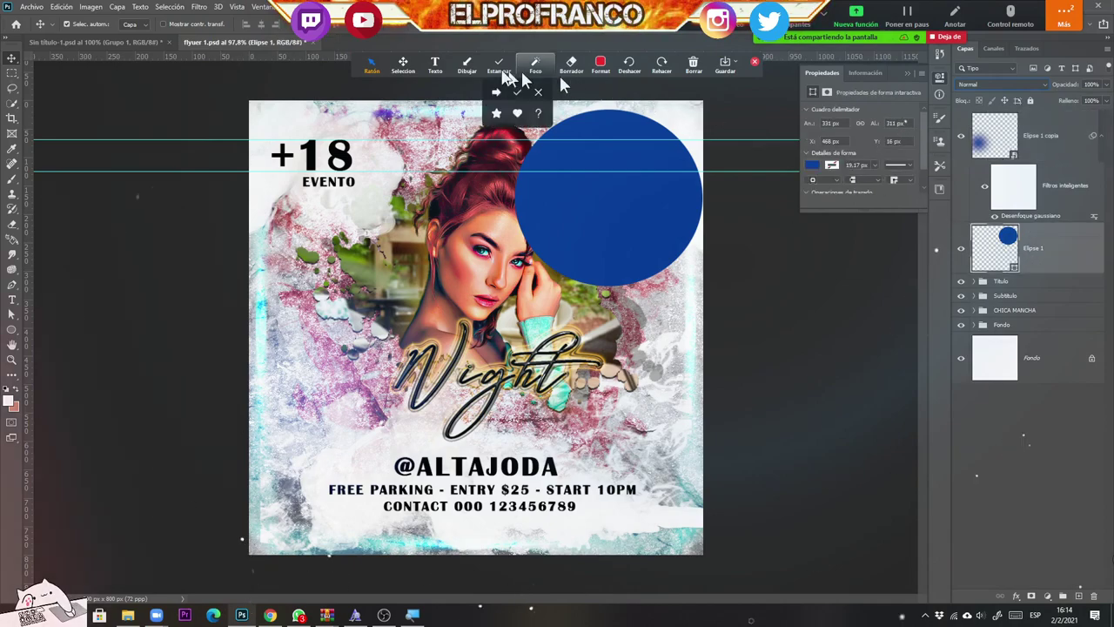
pyautogui.click(202, 11)
pyautogui.moveTo(218, 138)
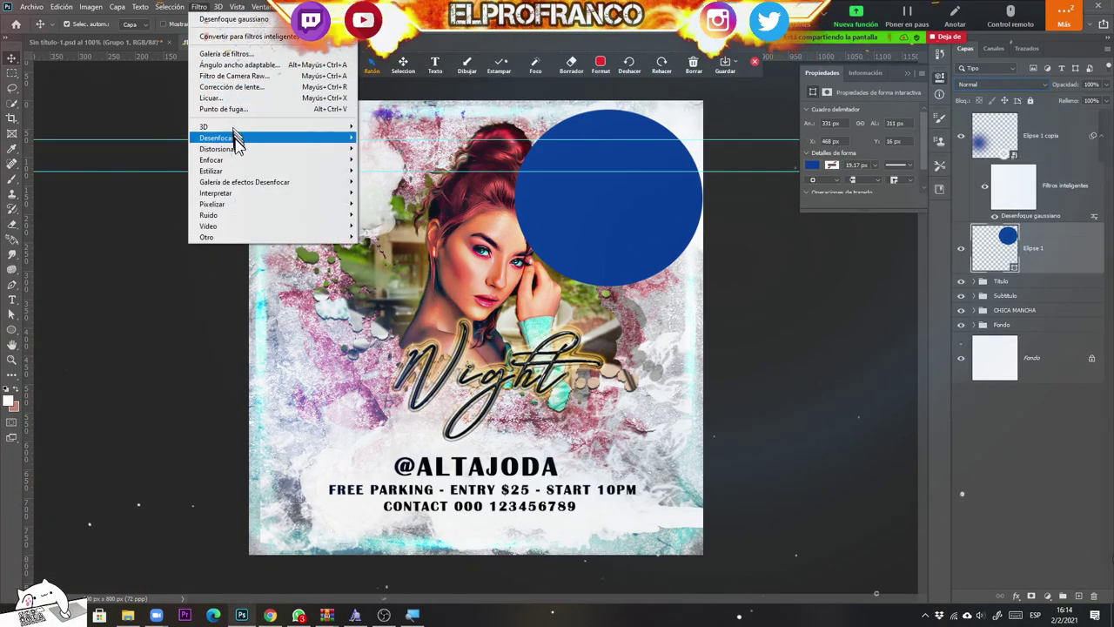
pyautogui.click(418, 214)
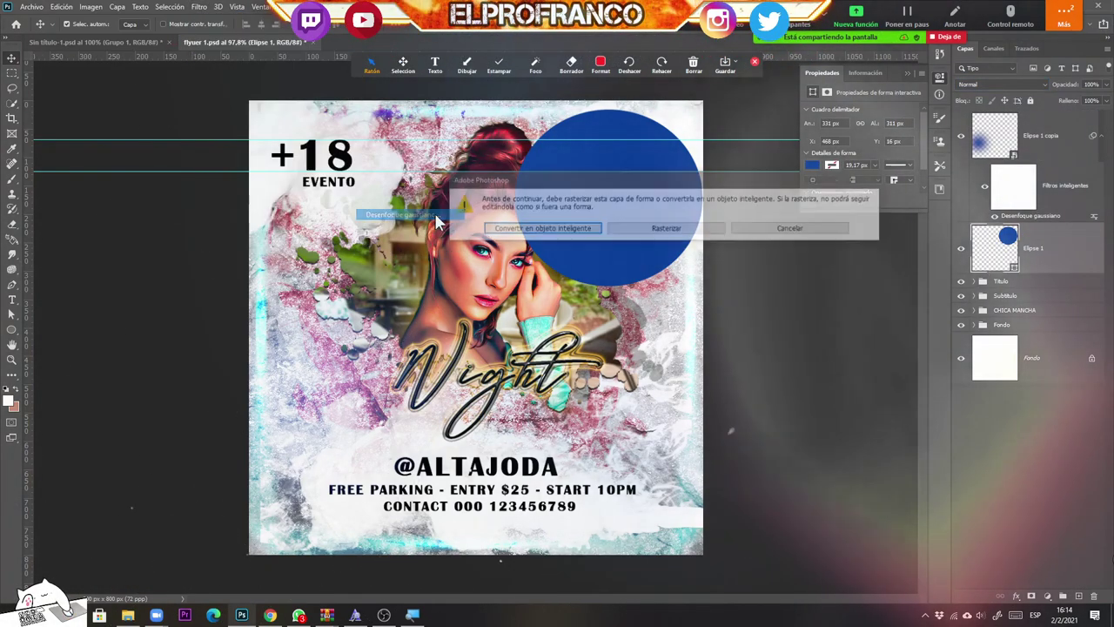
pyautogui.click(516, 230)
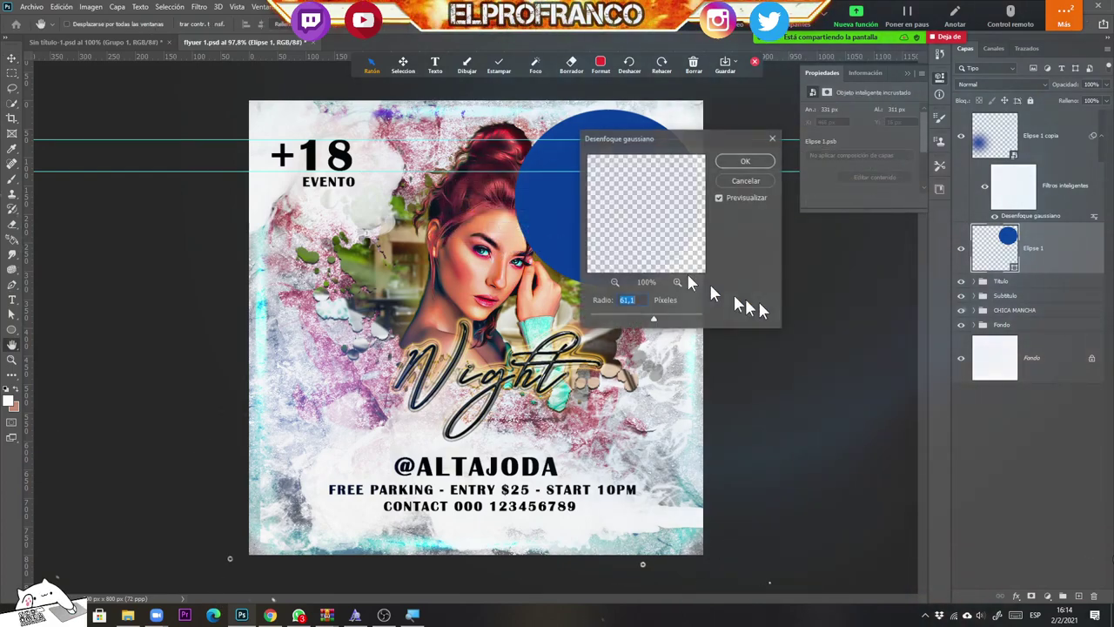
pyautogui.click(754, 163)
pyautogui.click(1001, 84)
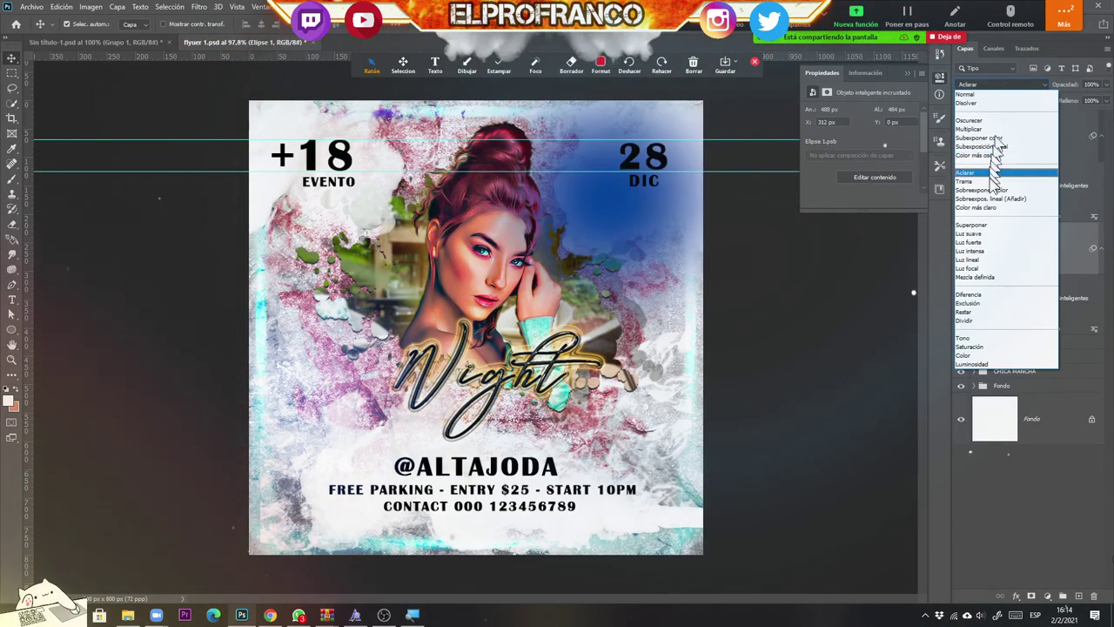
pyautogui.click(991, 182)
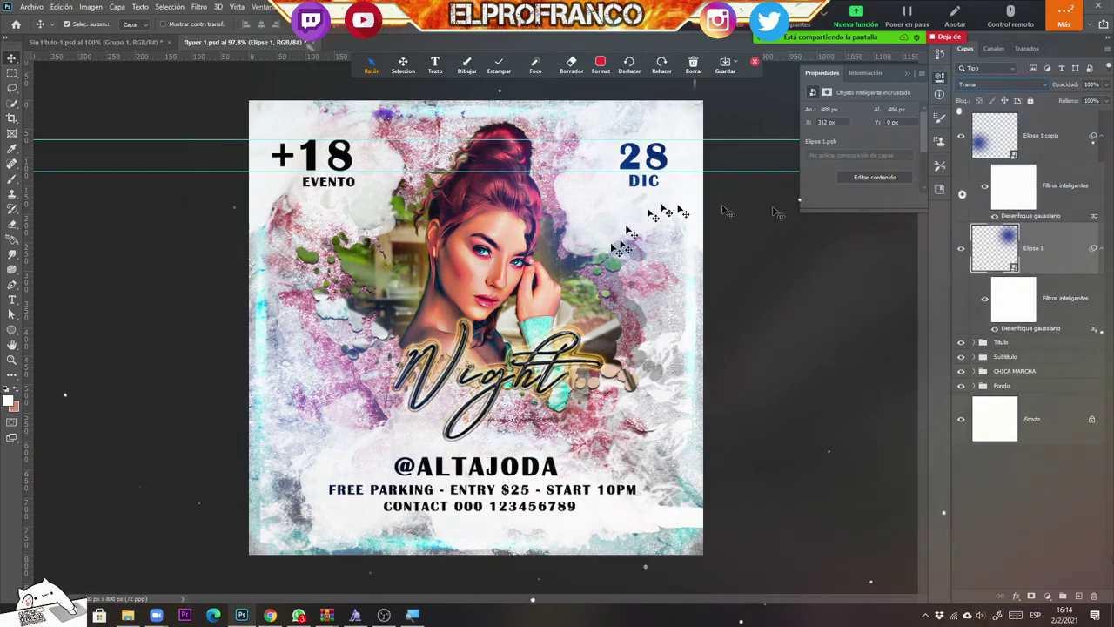
# Step: Make two more copies of the glow with smaller Gaussian blur radii
pyautogui.click(1050, 142)
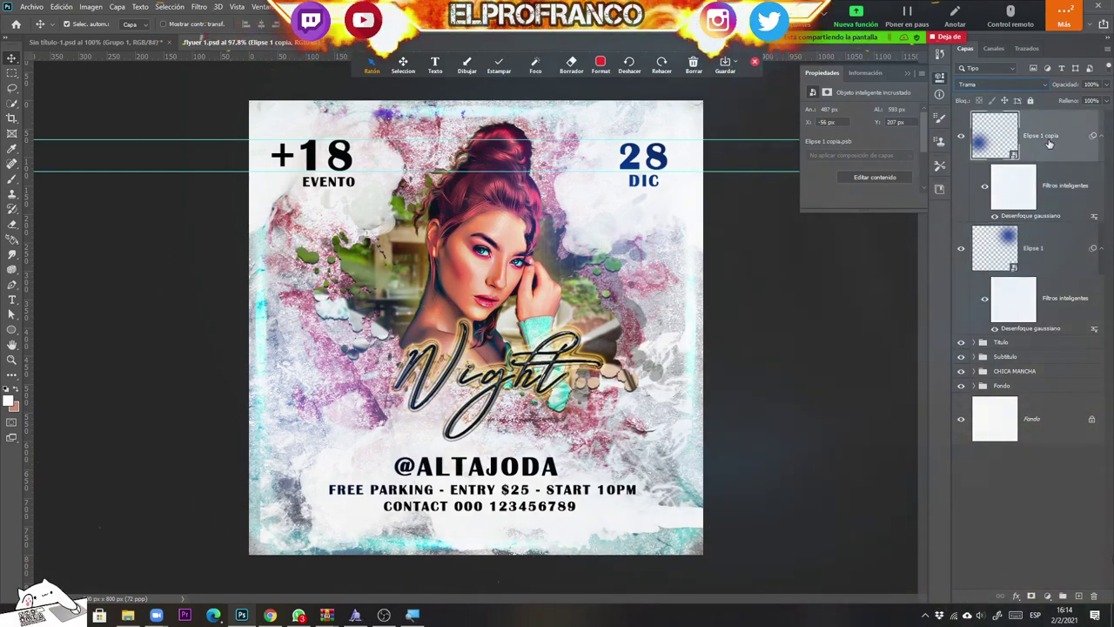
pyautogui.hotkey('ctrl', 'j')
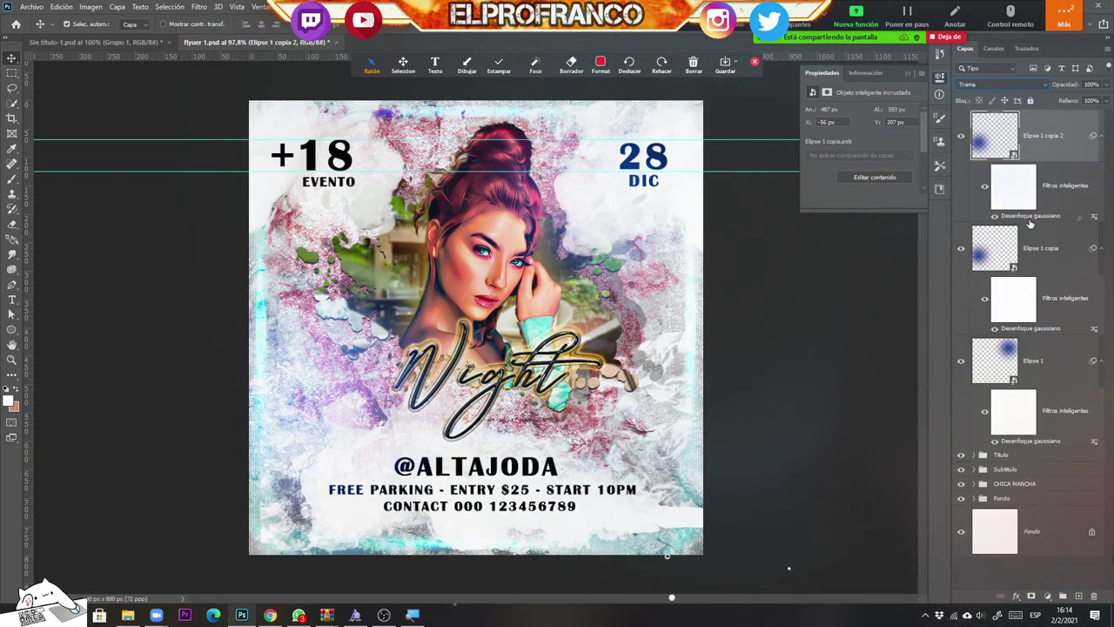
pyautogui.doubleClick(1029, 217)
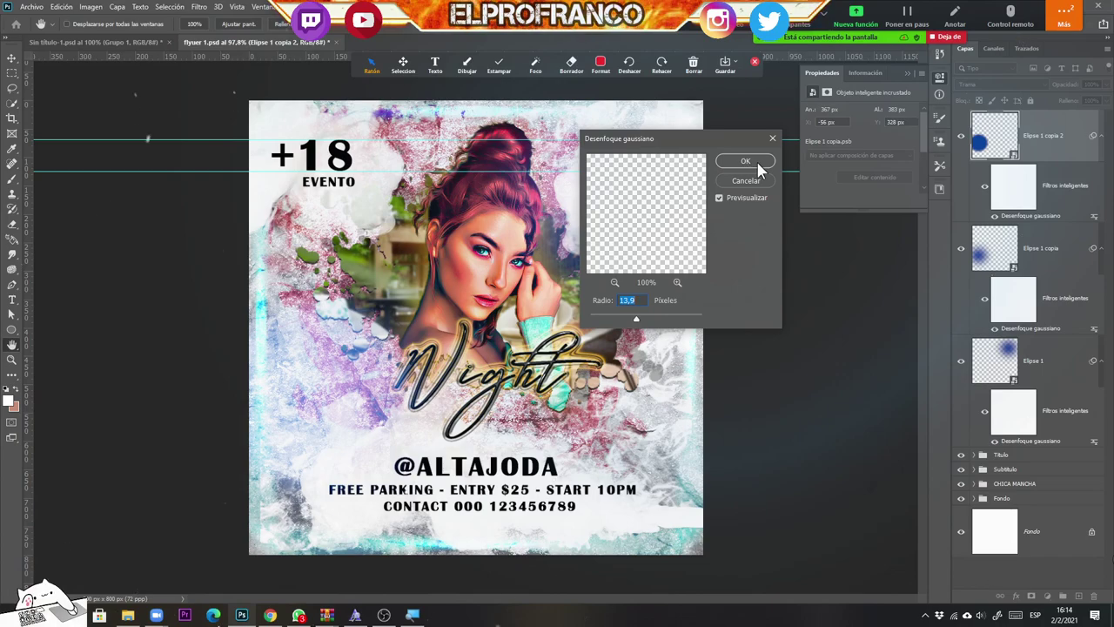
pyautogui.write('3')
pyautogui.click(756, 161)
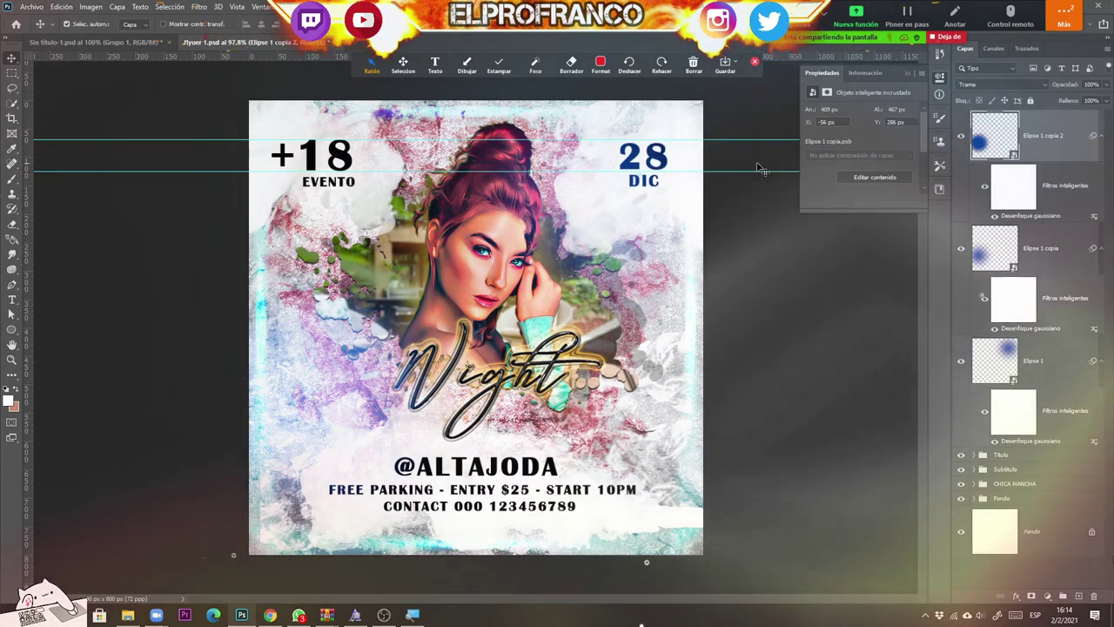
pyautogui.hotkey('ctrl', 'j')
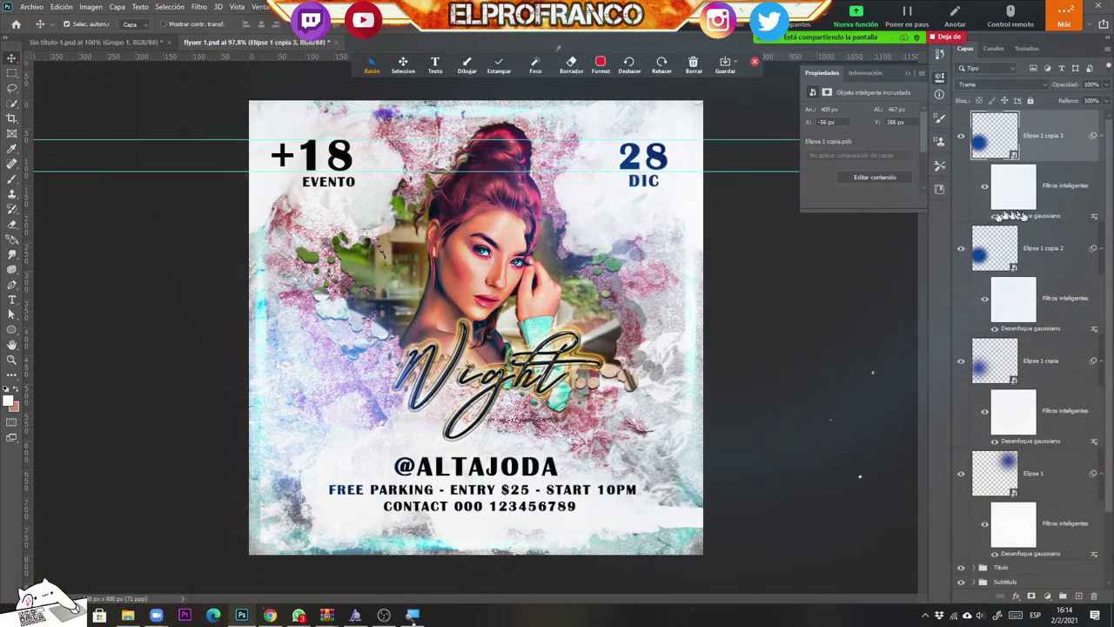
pyautogui.doubleClick(1026, 216)
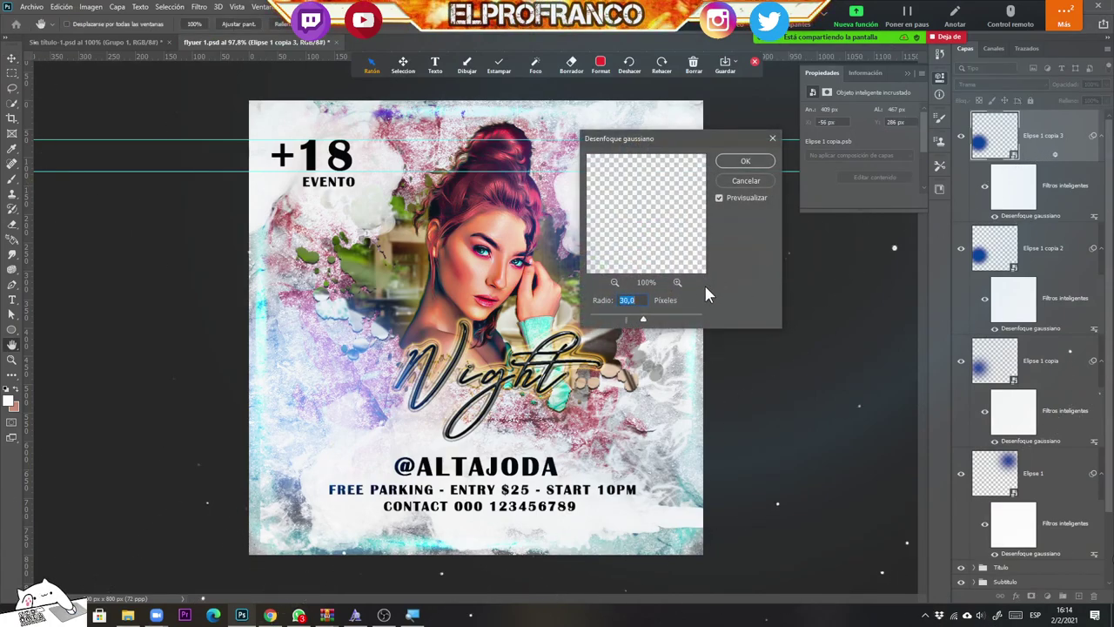
pyautogui.write('10')
pyautogui.press('Return')
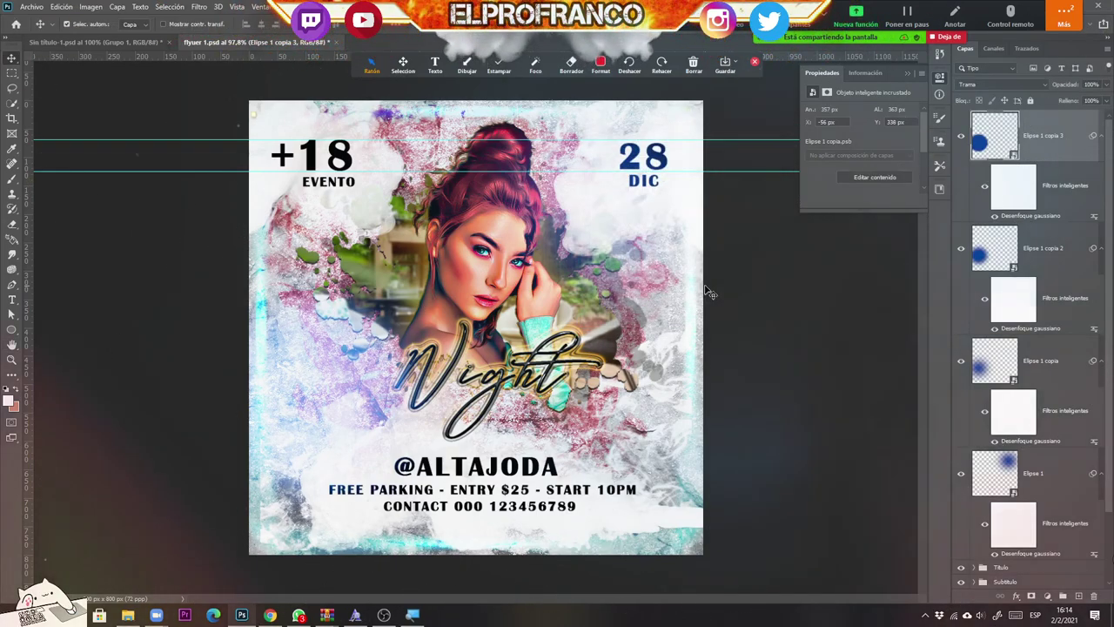
pyautogui.click(1024, 248)
pyautogui.click(1010, 85)
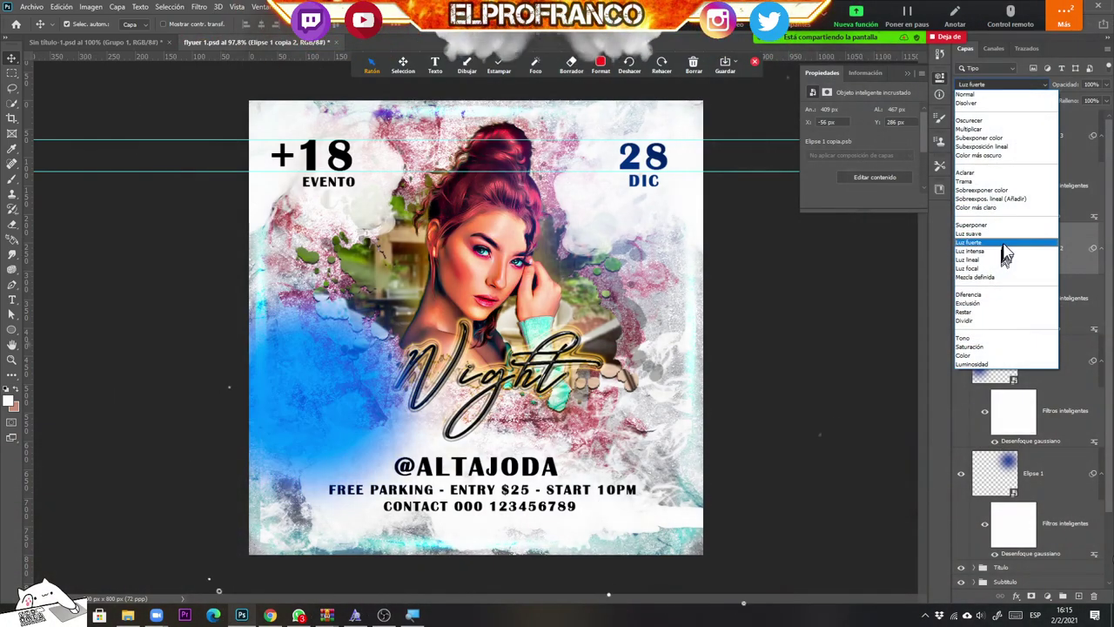
# Step: Set Elipse 1 copia 2 to Superponer and Elipse 1 copia 3 to Aclarar blending
pyautogui.click(1008, 229)
pyautogui.click(1024, 135)
pyautogui.click(1001, 85)
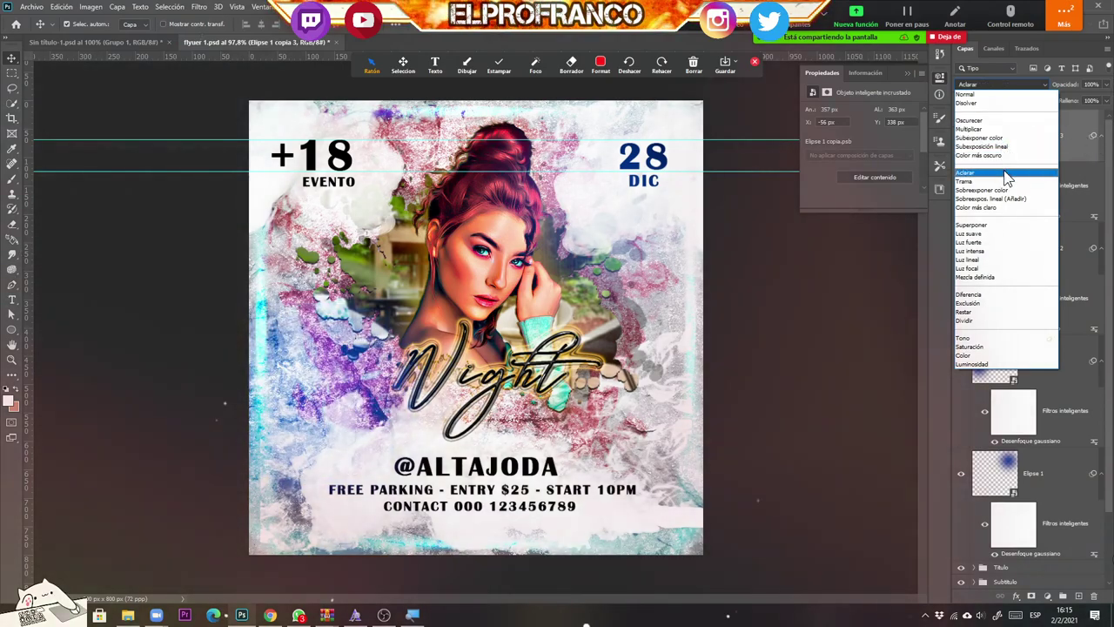
pyautogui.click(1017, 177)
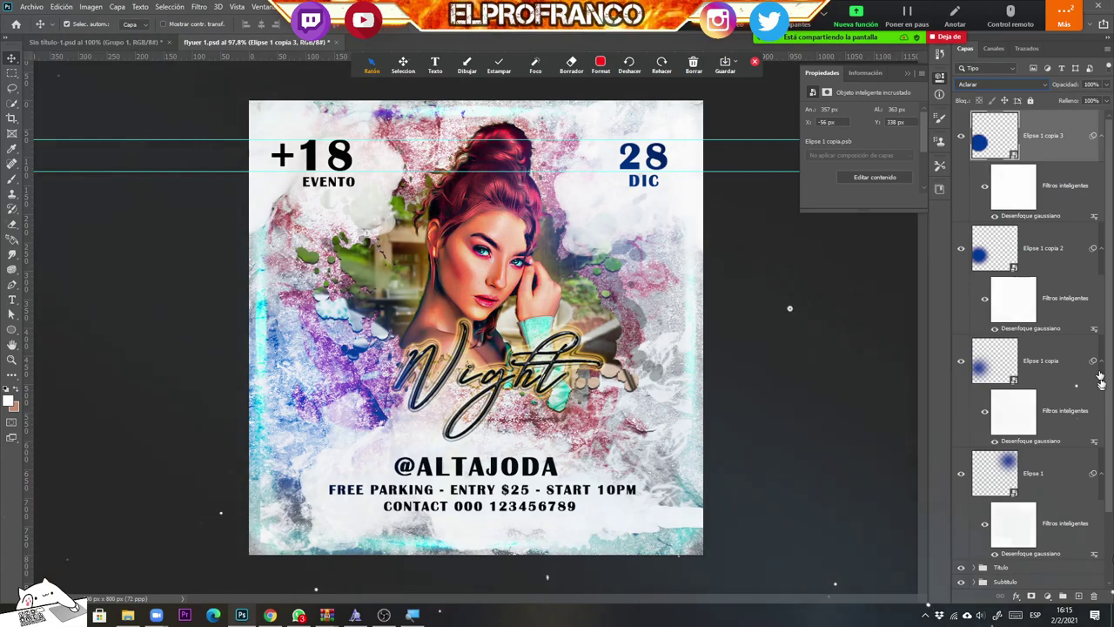
# Step: Delete the original Elipse 1 glow layer
pyautogui.click(1043, 374)
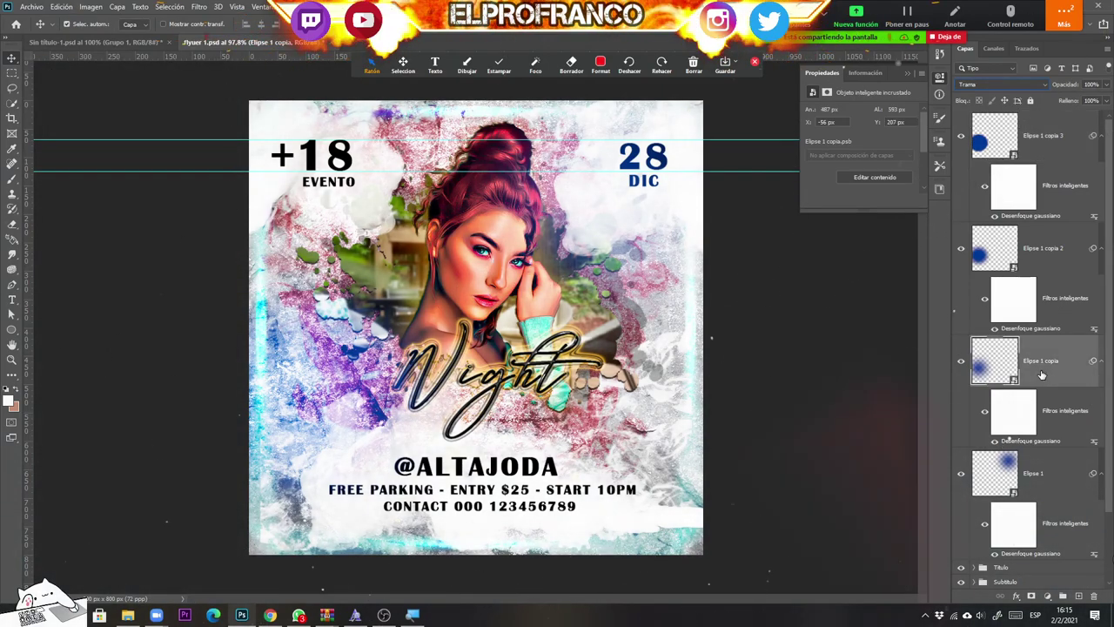
pyautogui.scroll(-2, 1045, 383)
pyautogui.click(1049, 394)
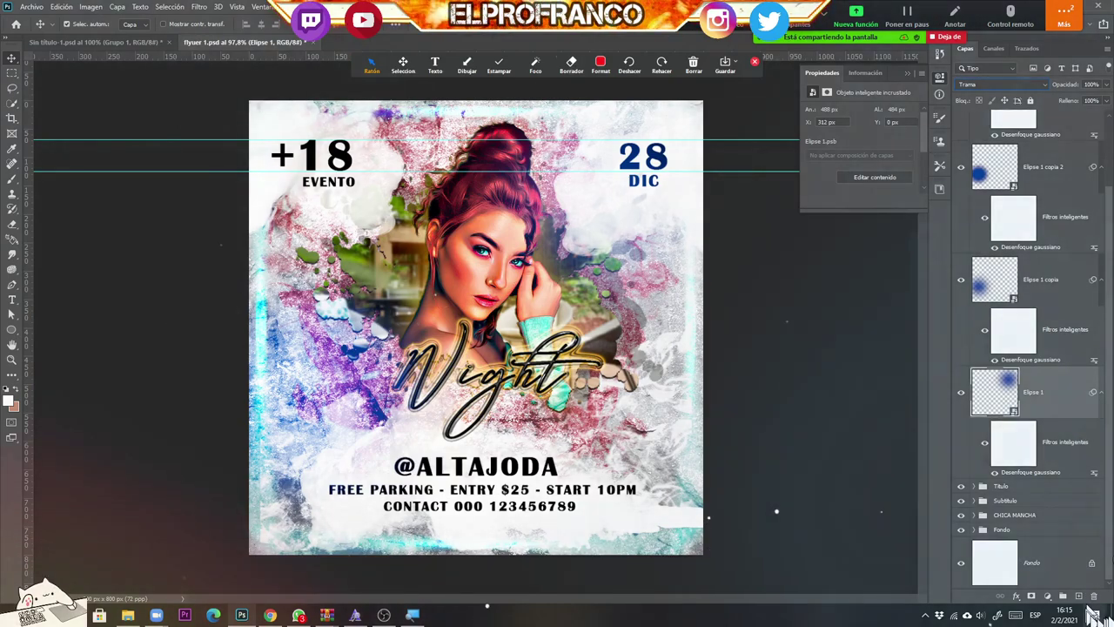
pyautogui.press('Delete')
# Step: Group the three remaining glow layers into a group named LUZ 1
pyautogui.click(1043, 375)
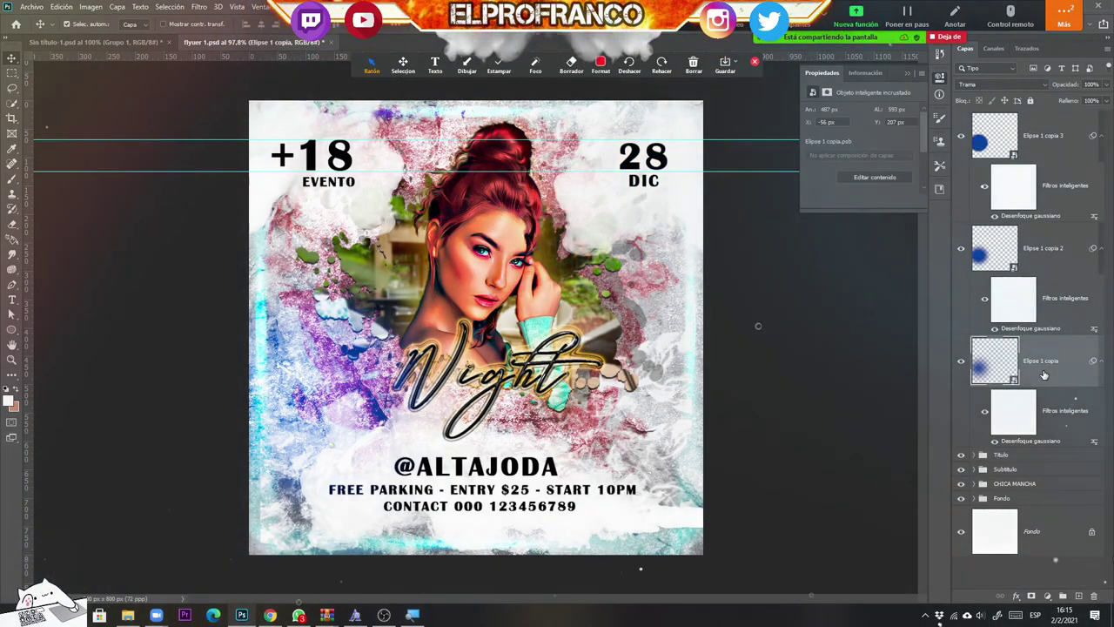
pyautogui.keyDown('shift'); pyautogui.click(1045, 135); pyautogui.keyUp('shift')
pyautogui.hotkey('ctrl', 'g')
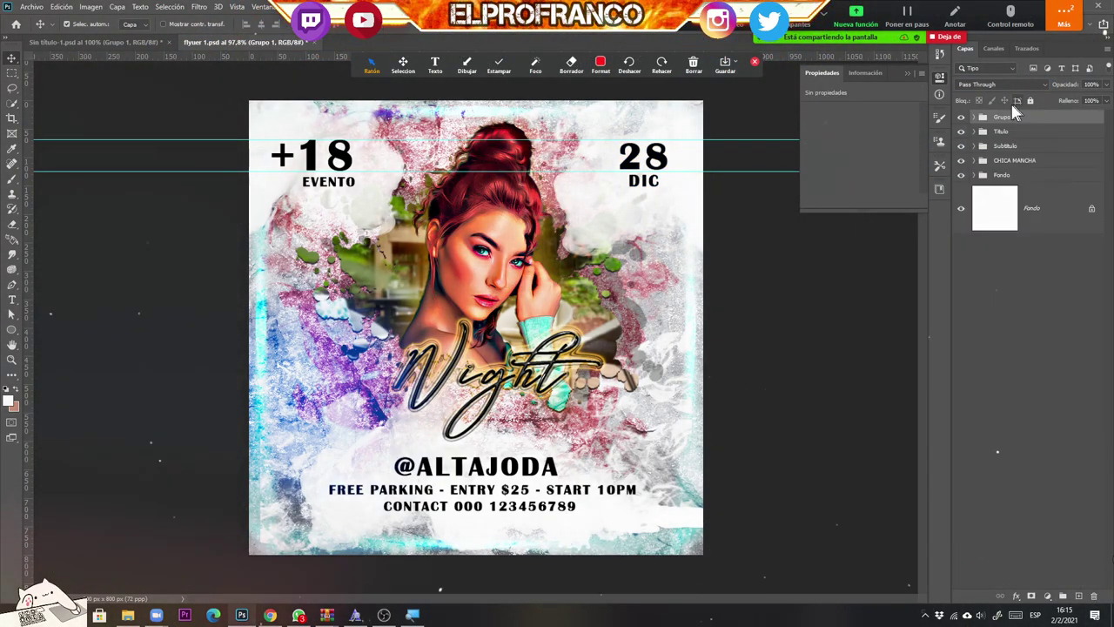
pyautogui.write('LUZ')
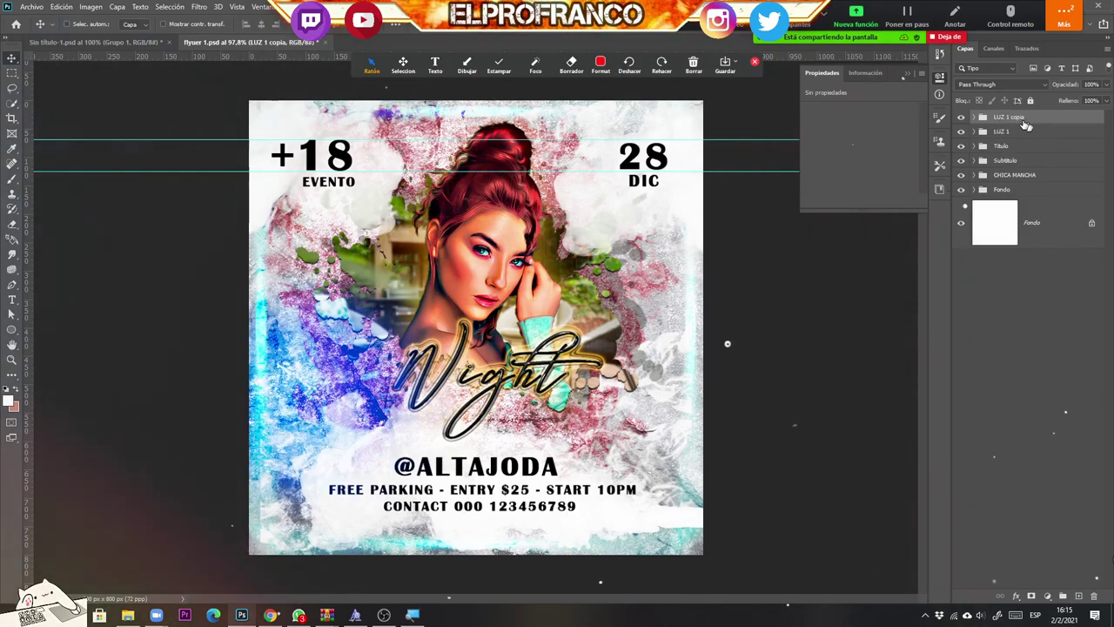
# Step: Duplicate LUZ 1 and move the copy to the top-right near the 28
pyautogui.hotkey('ctrl', 'j')
pyautogui.click(566, 245)
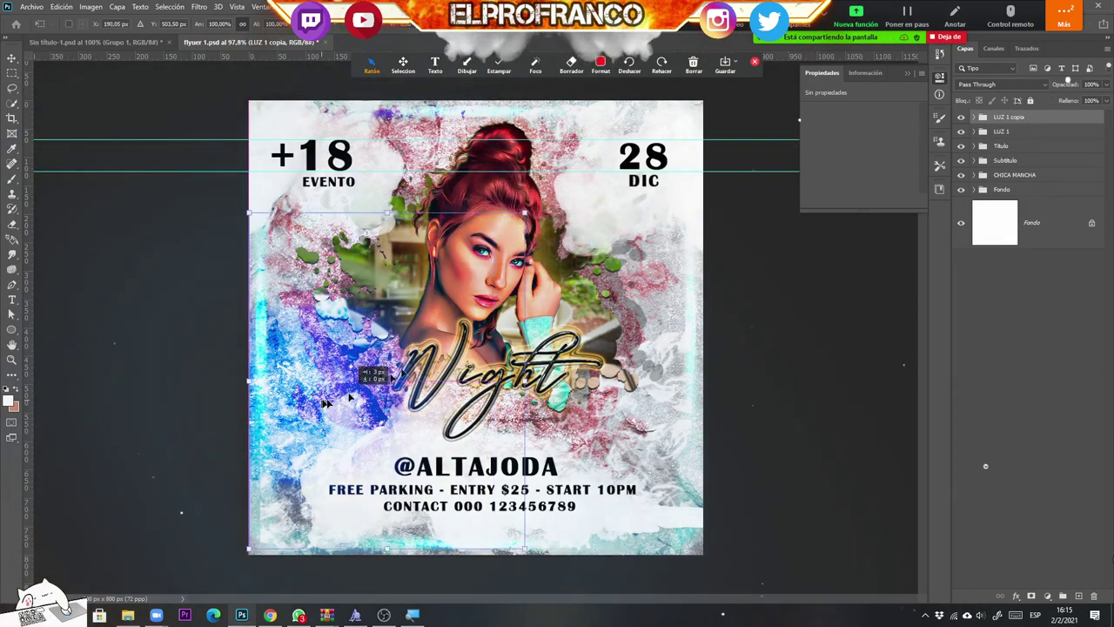
pyautogui.moveTo(550, 263); pyautogui.dragTo(663, 172)
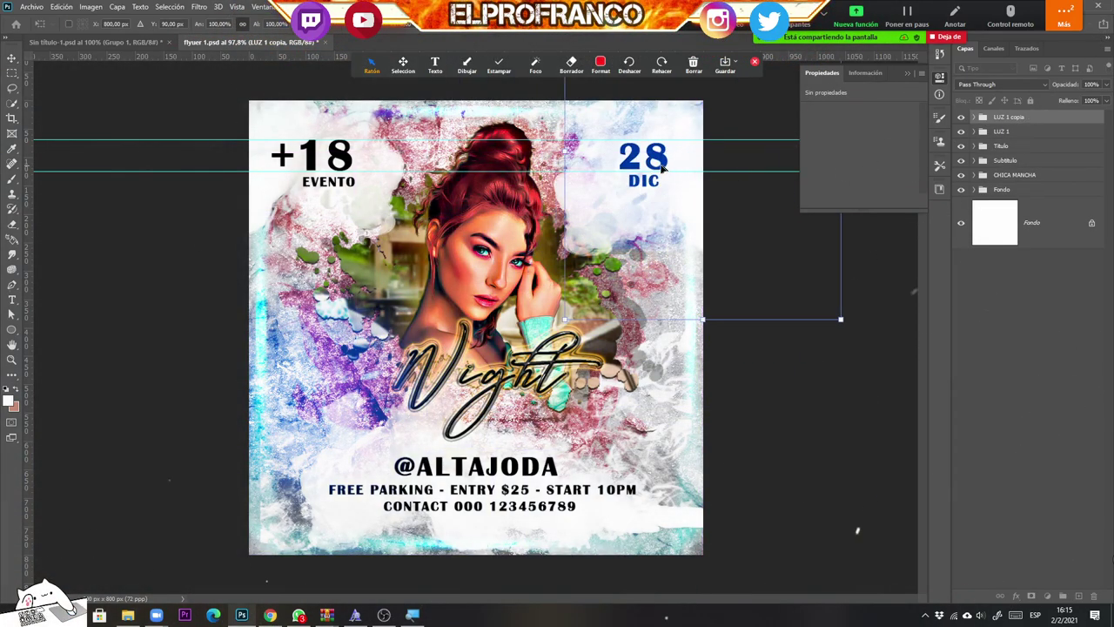
pyautogui.press('Return')
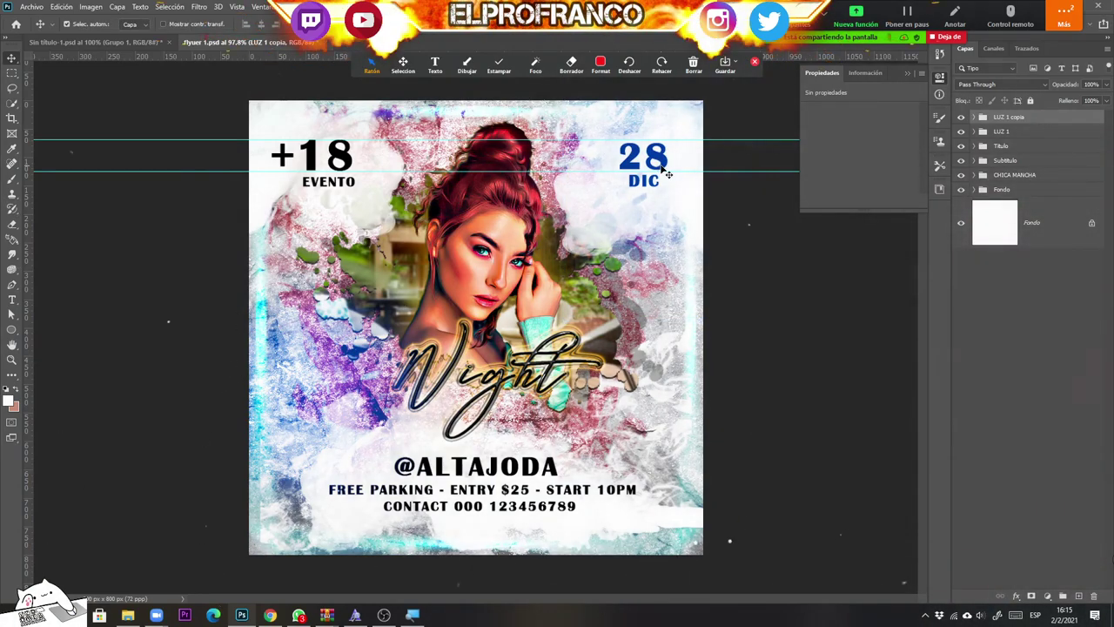
# Step: Expand and collapse the LUZ 1 copia group to check its blurred ellipse layers
pyautogui.click(974, 117)
pyautogui.click(974, 117)
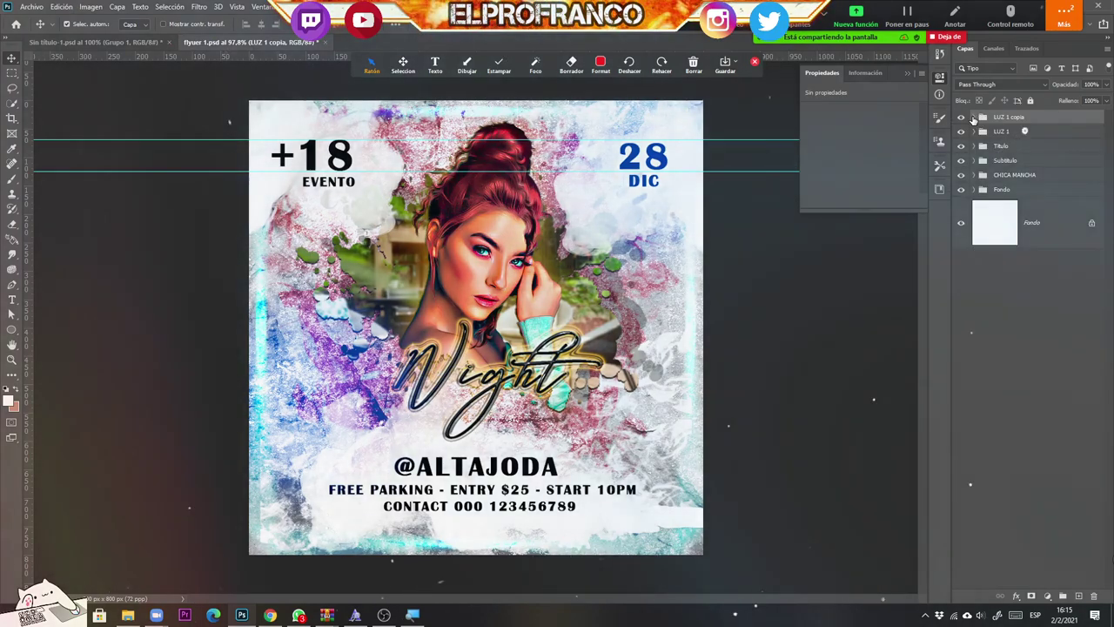
pyautogui.click(974, 118)
pyautogui.click(974, 118)
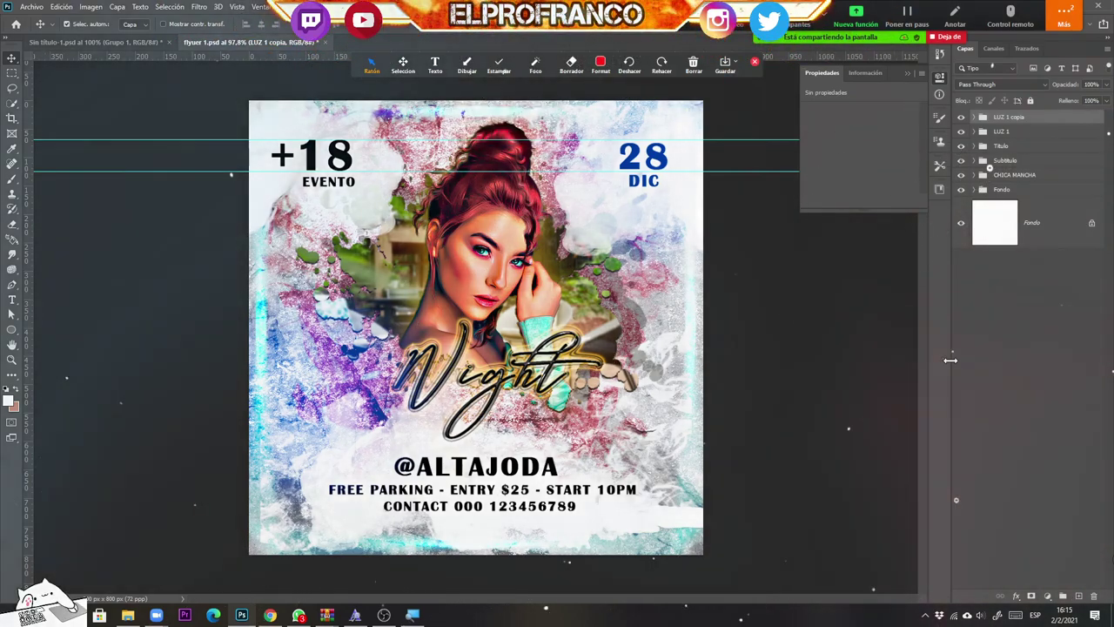
# Step: Stamp visible layers into Capa 1; Camera Raw: clarity +13, dehaze +41, temperature -2, exposure +0,40
pyautogui.click(1081, 599)
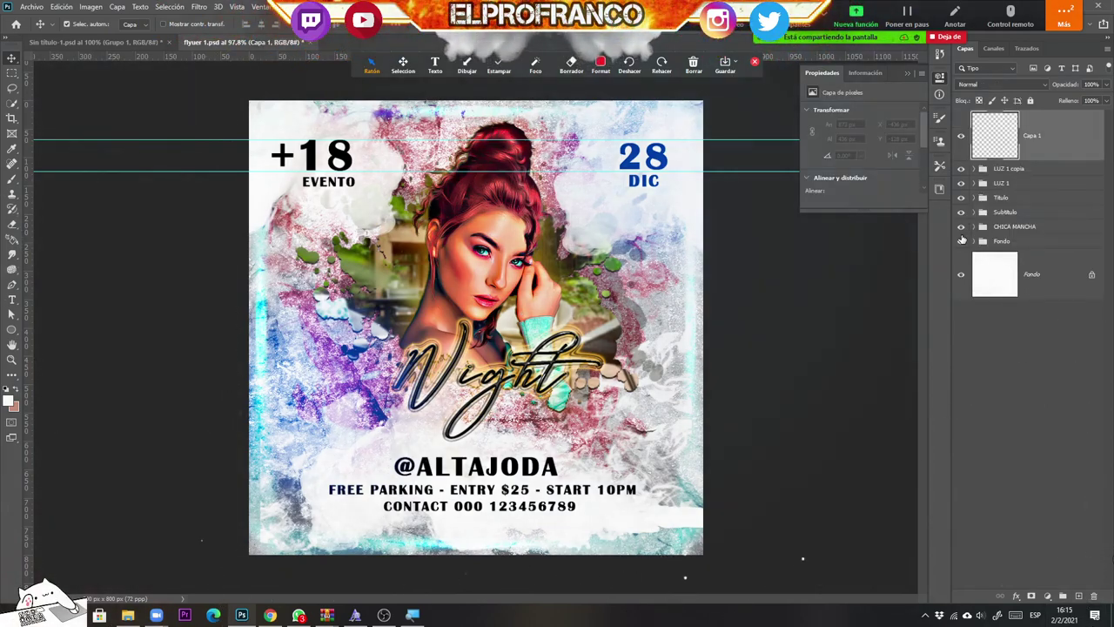
pyautogui.hotkey('ctrl', 'shift', 'alt', 'e')
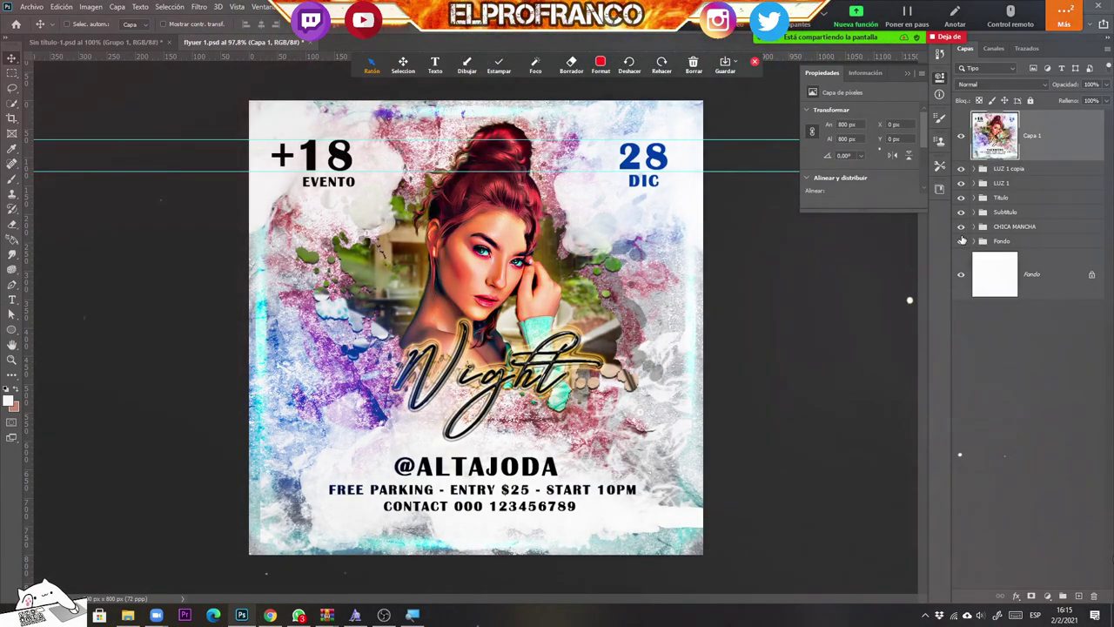
pyautogui.click(199, 6)
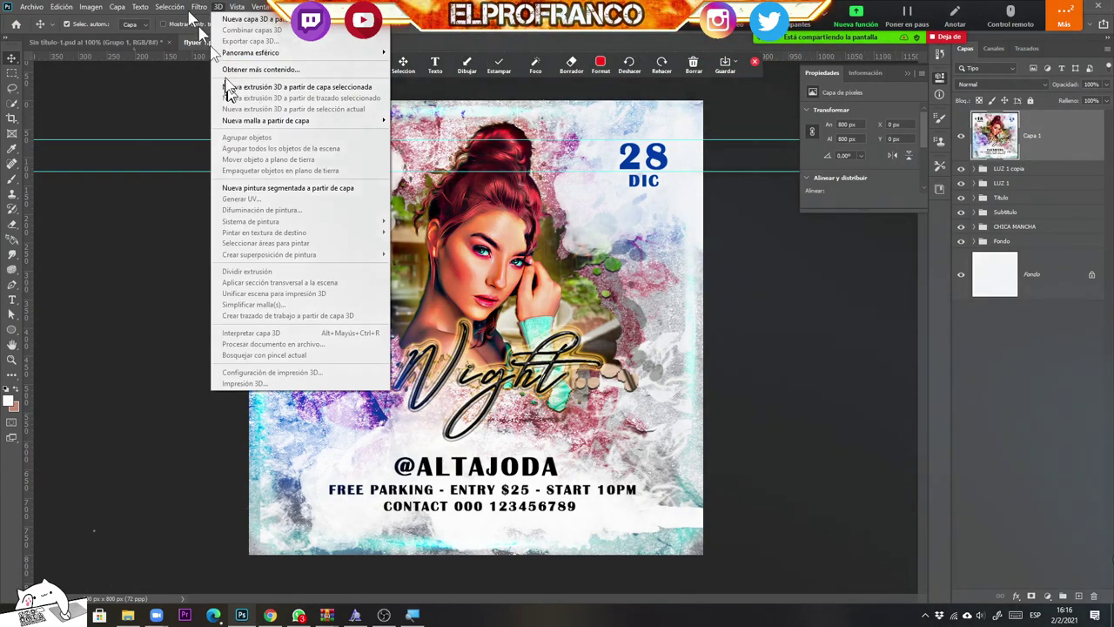
pyautogui.click(216, 87)
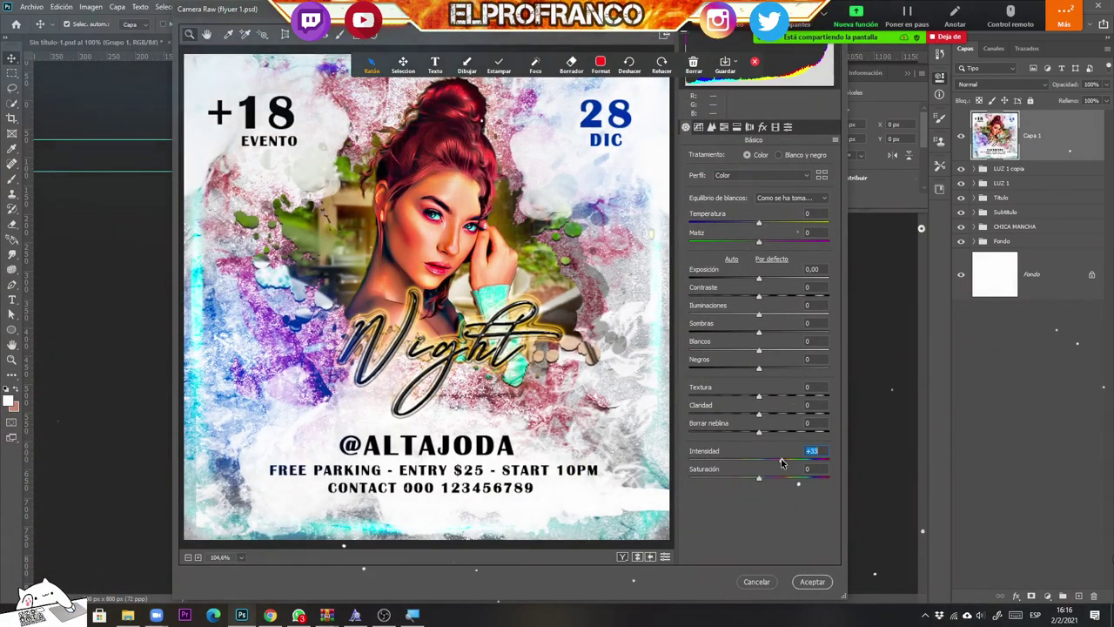
pyautogui.moveTo(775, 416); pyautogui.dragTo(775, 409)
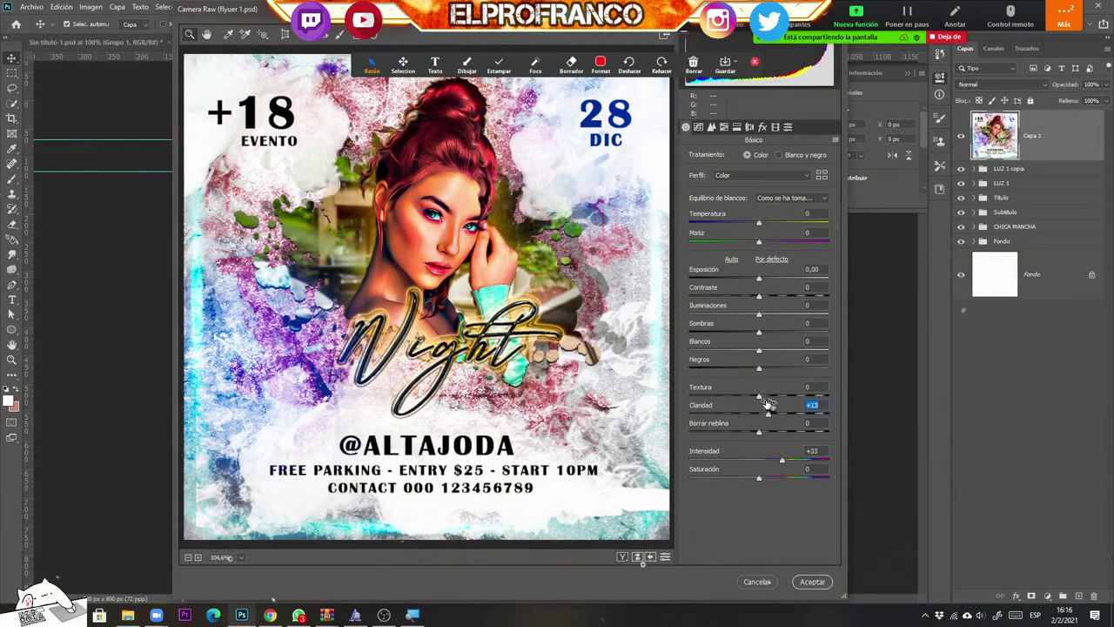
pyautogui.moveTo(759, 432); pyautogui.dragTo(786, 432)
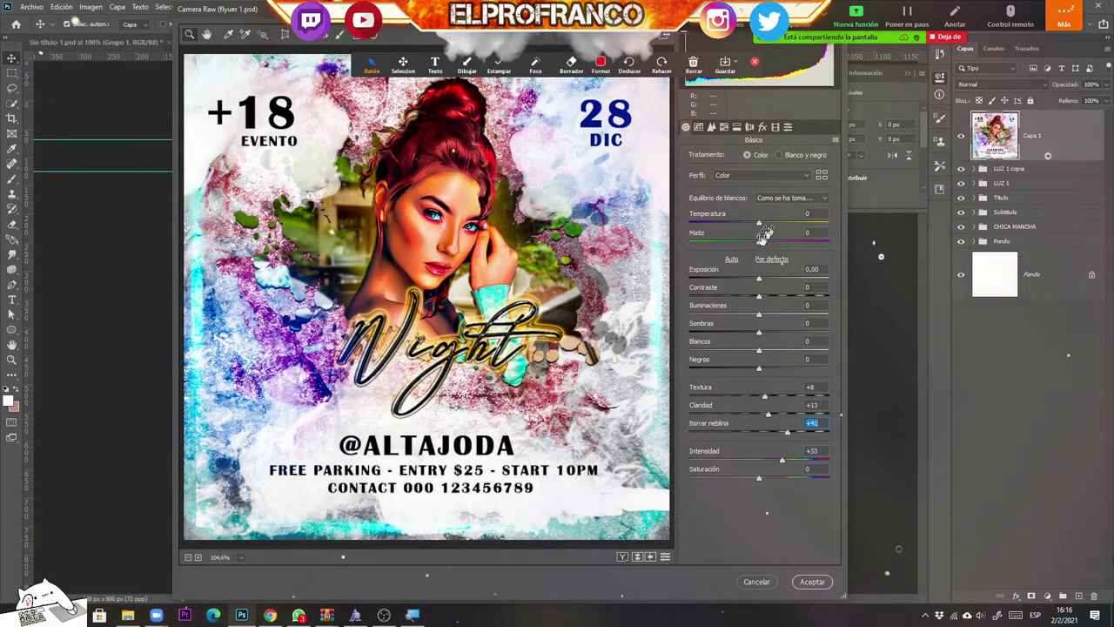
pyautogui.click(757, 222)
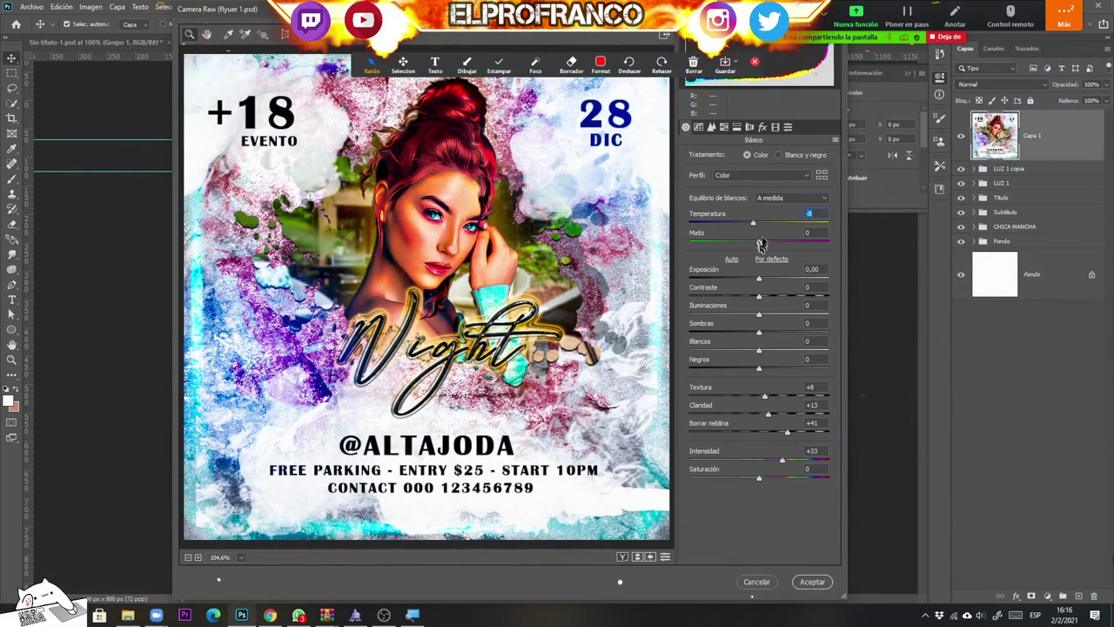
pyautogui.moveTo(758, 229); pyautogui.dragTo(757, 226)
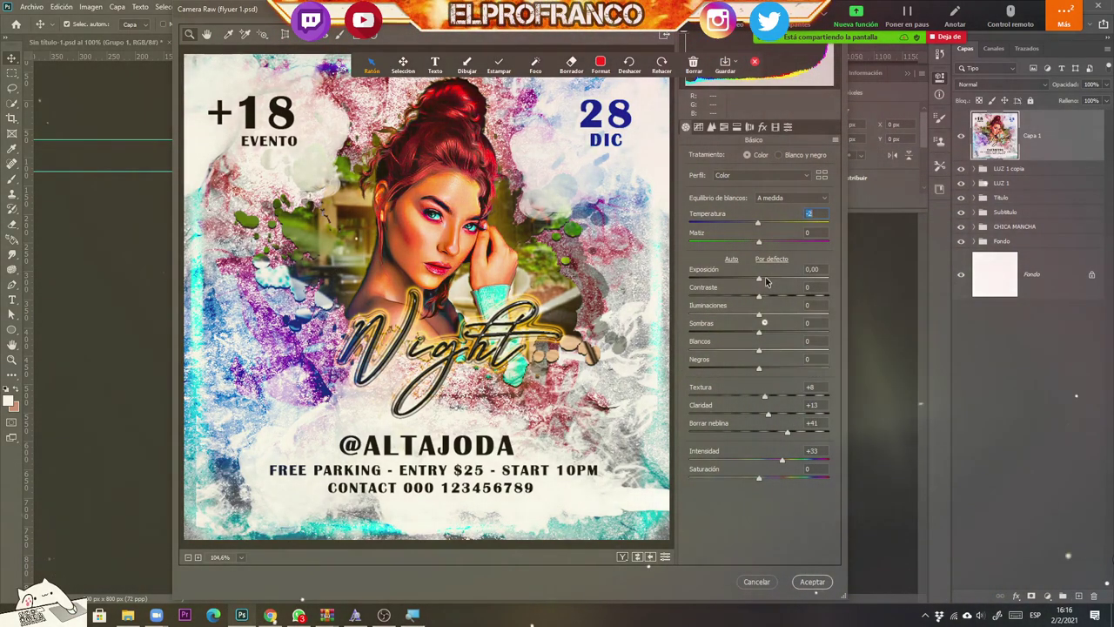
pyautogui.moveTo(765, 281); pyautogui.dragTo(771, 281)
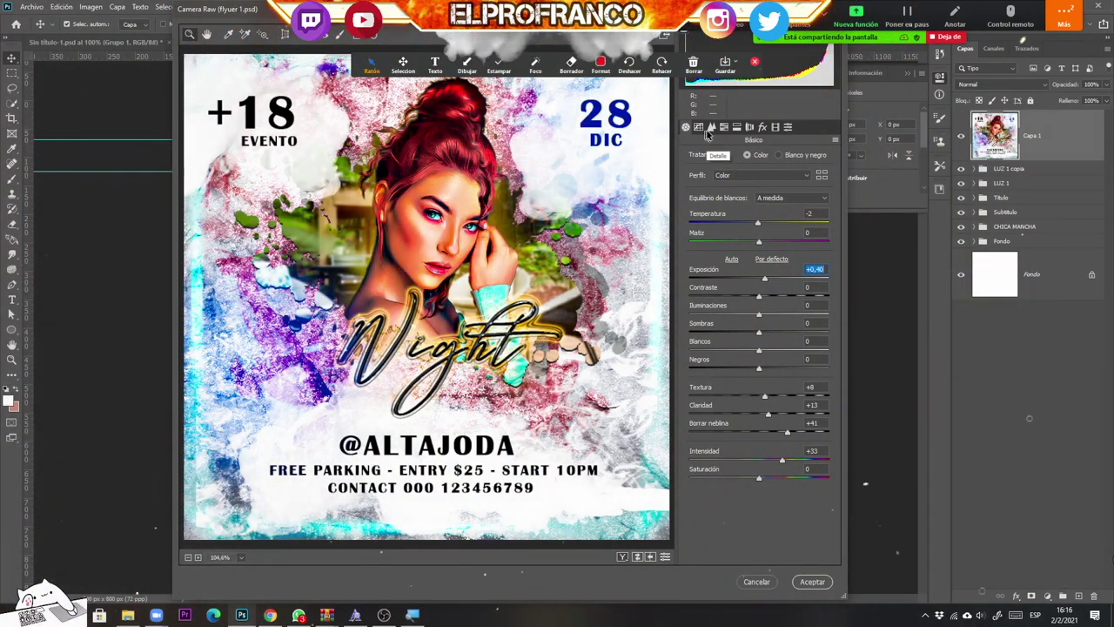
pyautogui.click(809, 581)
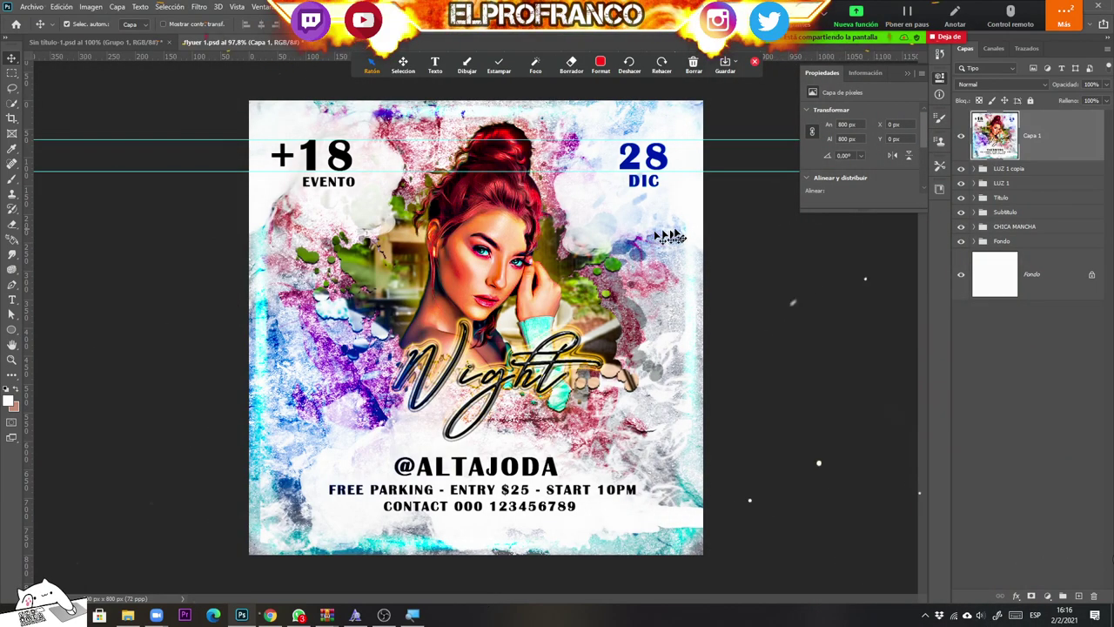
# Step: Add a 105 mm prime lens flare to the merged flyer layer
pyautogui.click(198, 7)
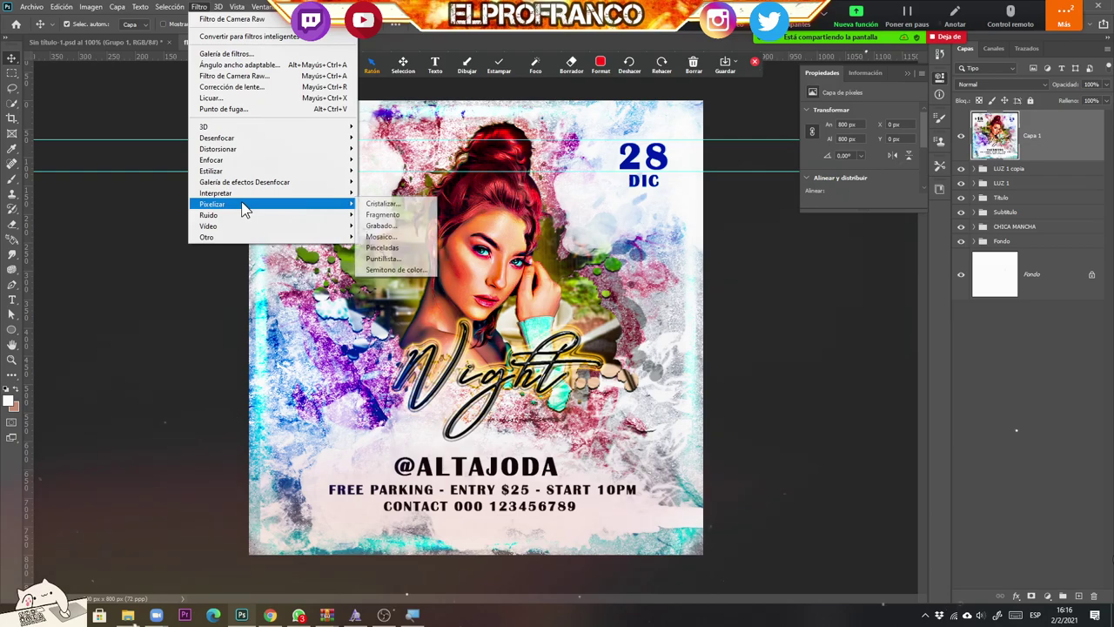
pyautogui.moveTo(215, 192)
pyautogui.click(380, 232)
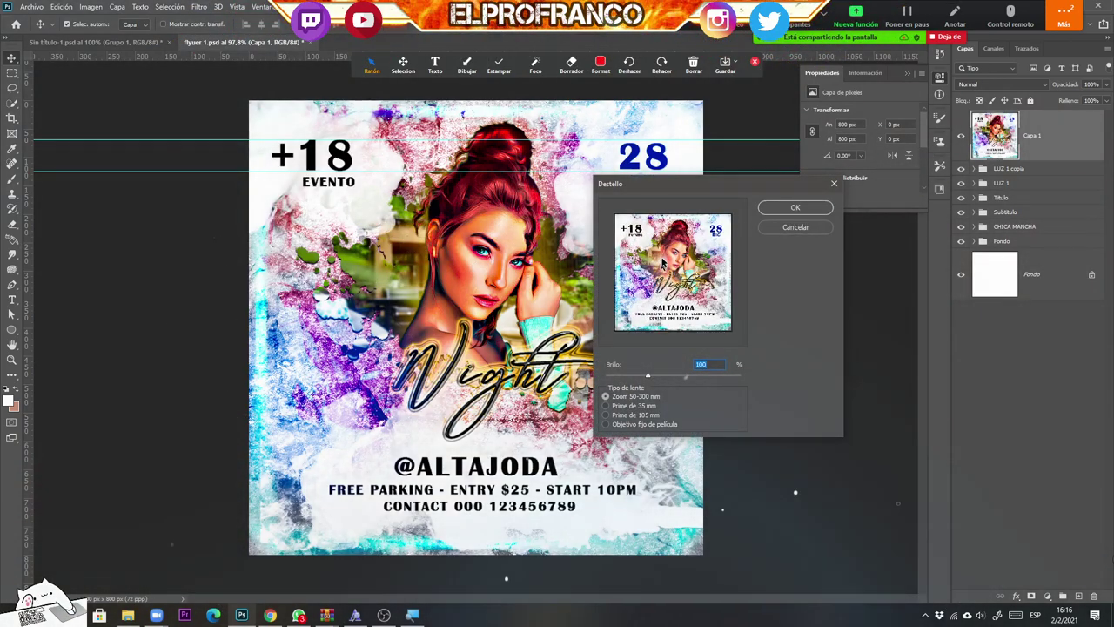
pyautogui.click(634, 259)
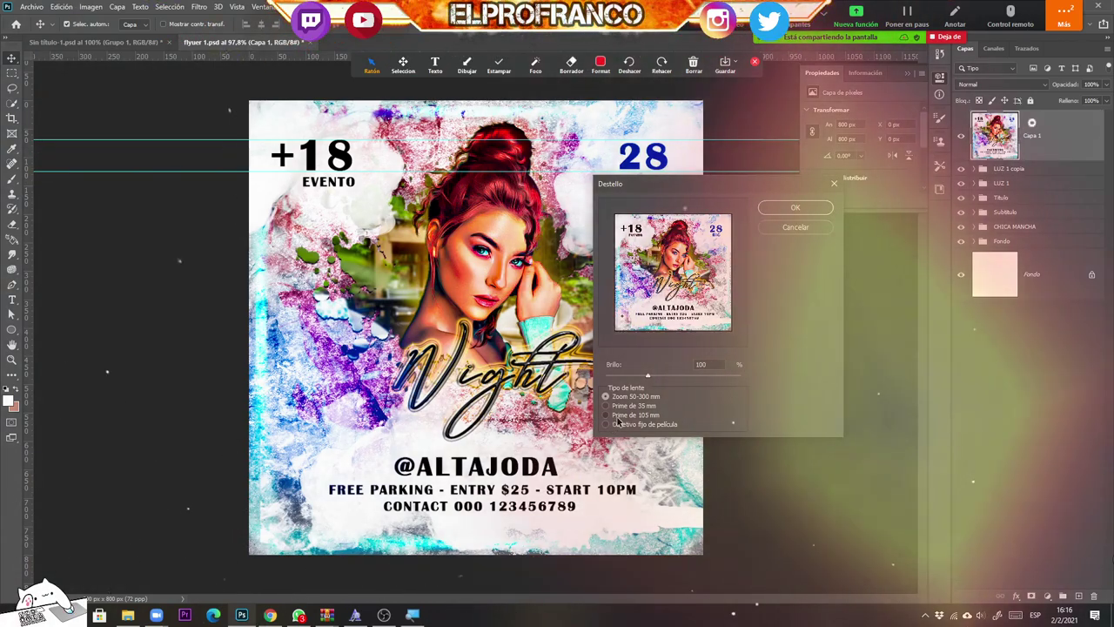
pyautogui.click(654, 414)
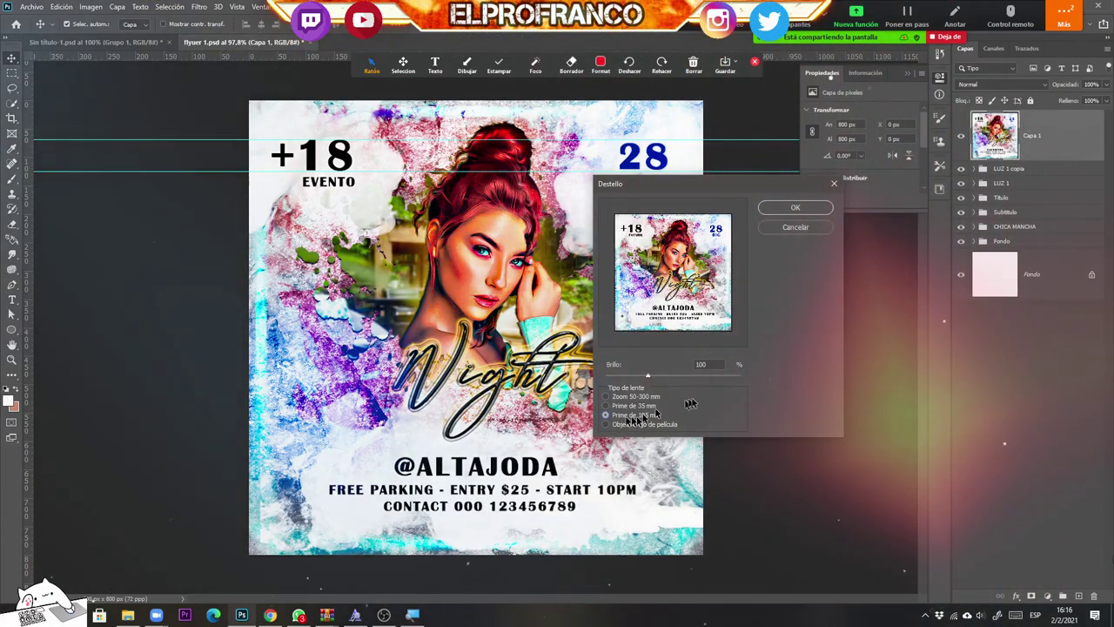
pyautogui.click(795, 208)
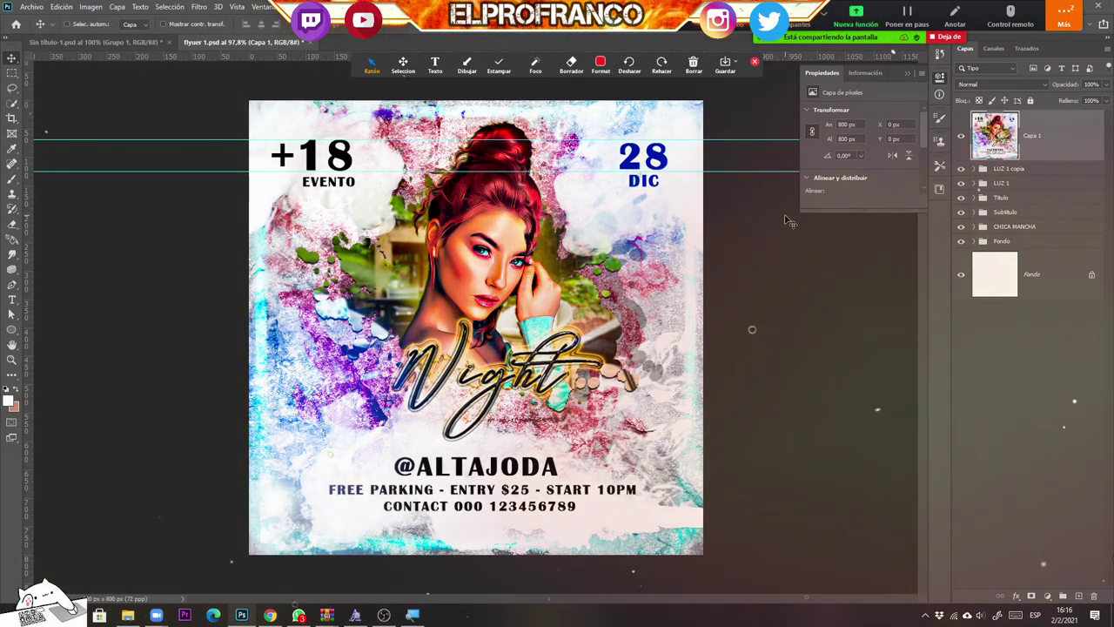
# Step: Add a second 105 mm prime lens flare at reduced brightness, about 114%
pyautogui.click(217, 6)
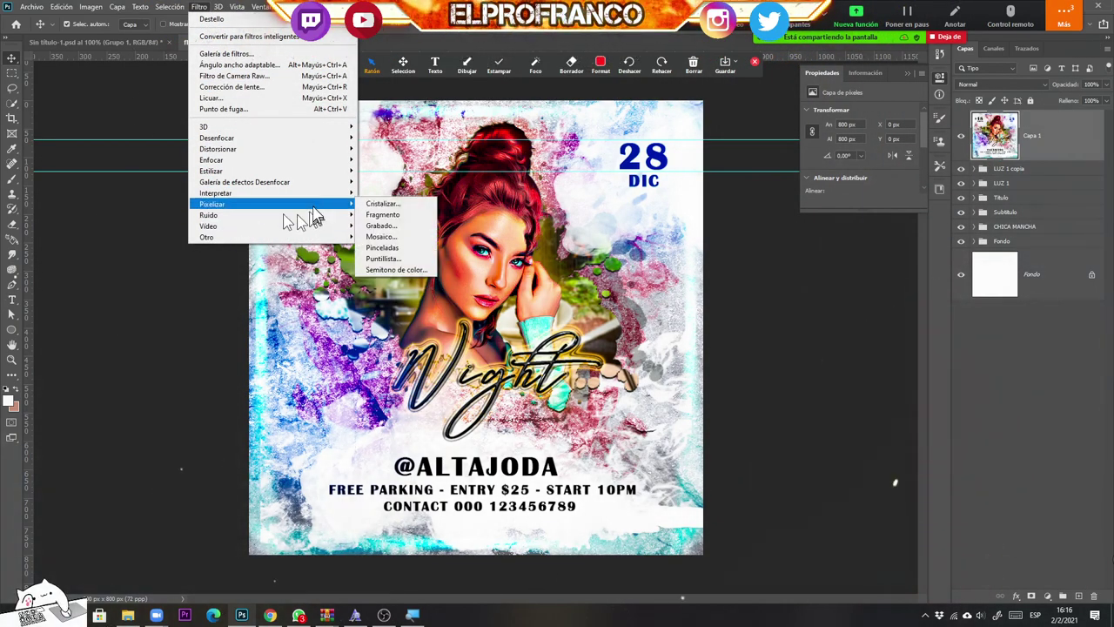
pyautogui.moveTo(216, 192)
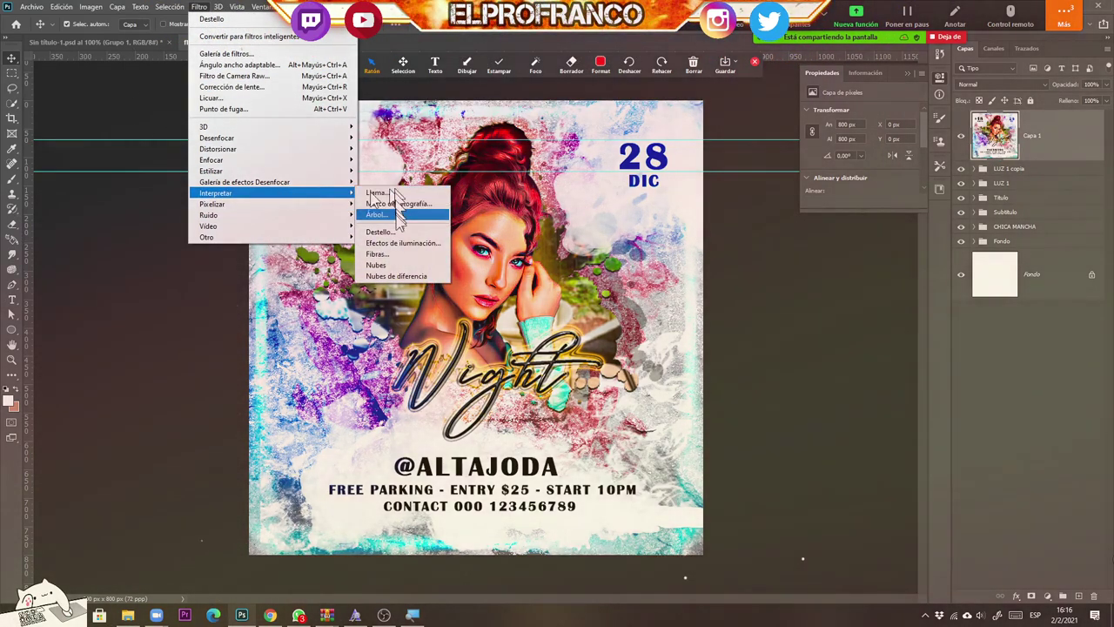
pyautogui.click(379, 232)
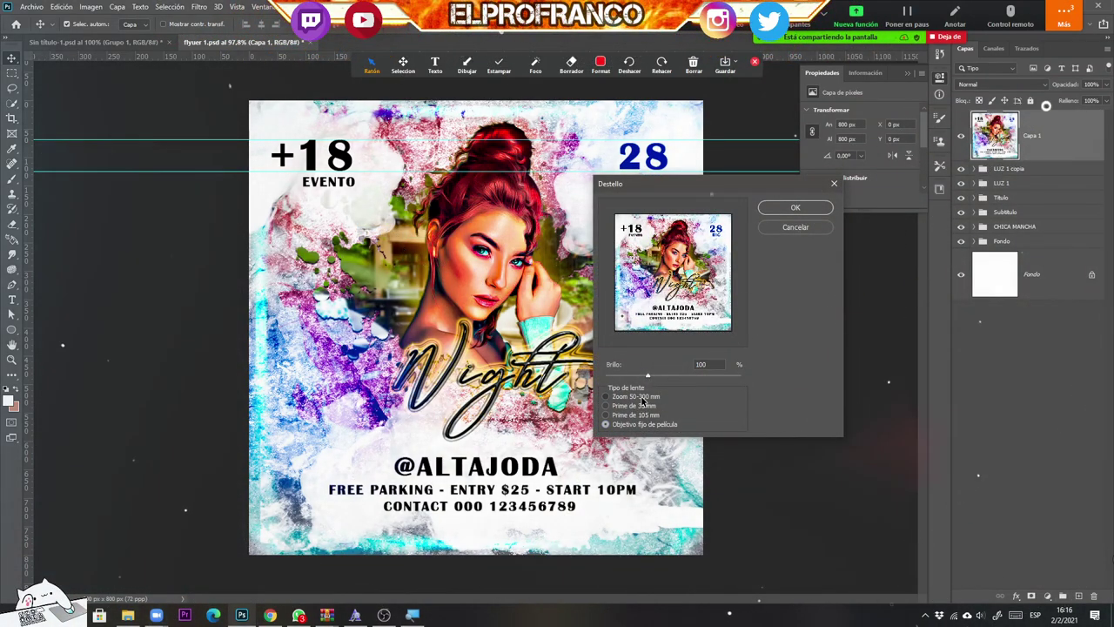
pyautogui.click(641, 398)
pyautogui.click(640, 414)
pyautogui.moveTo(647, 375); pyautogui.dragTo(708, 375)
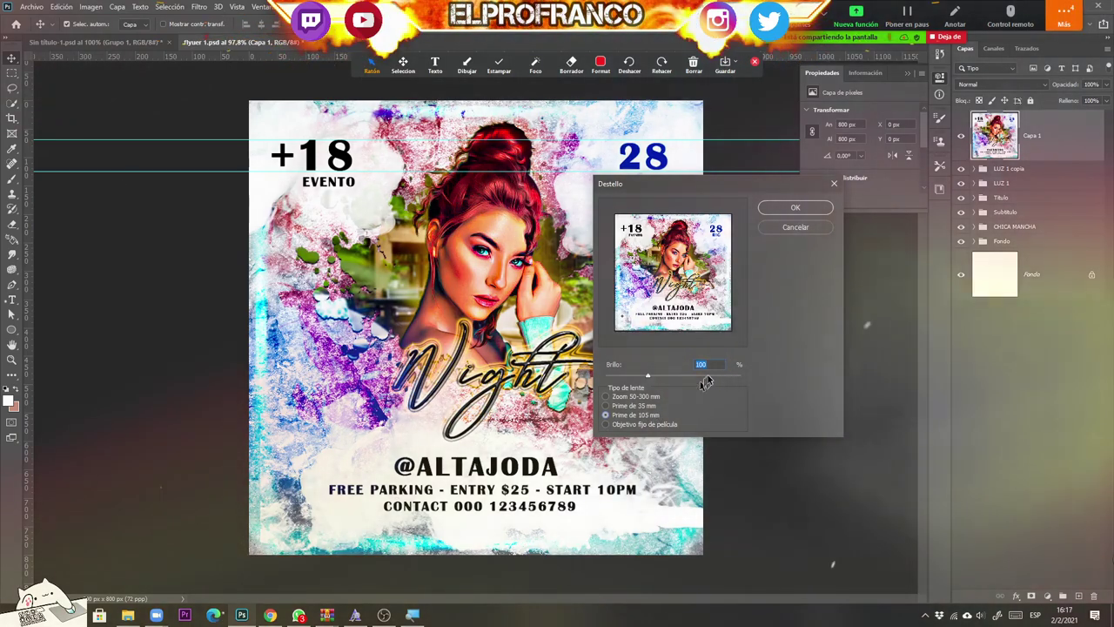
pyautogui.click(680, 376)
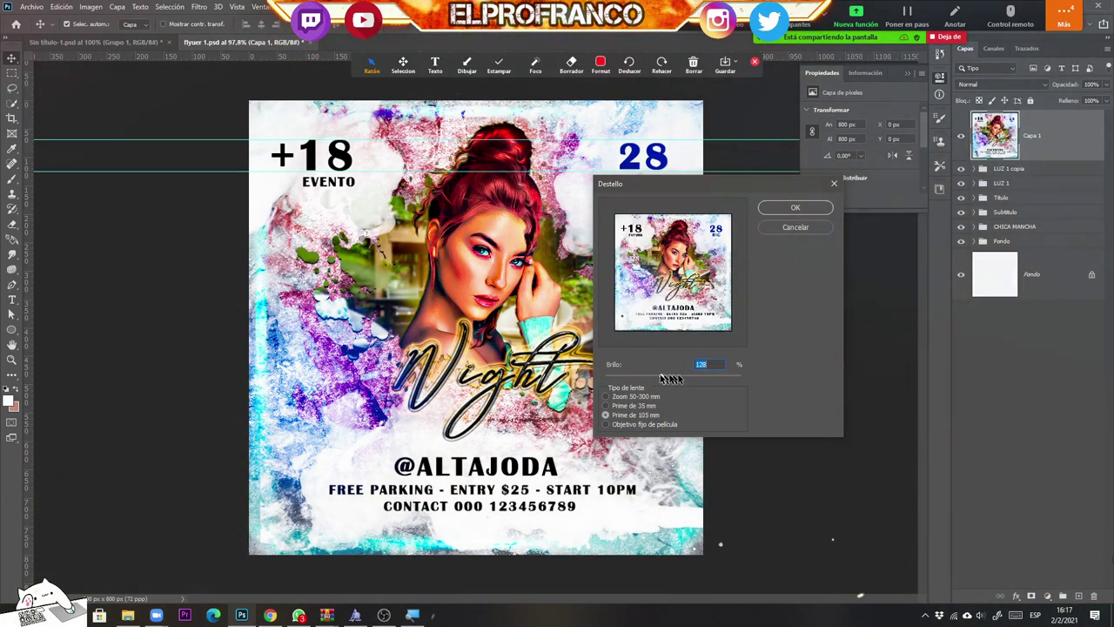
pyautogui.moveTo(661, 378); pyautogui.dragTo(656, 376)
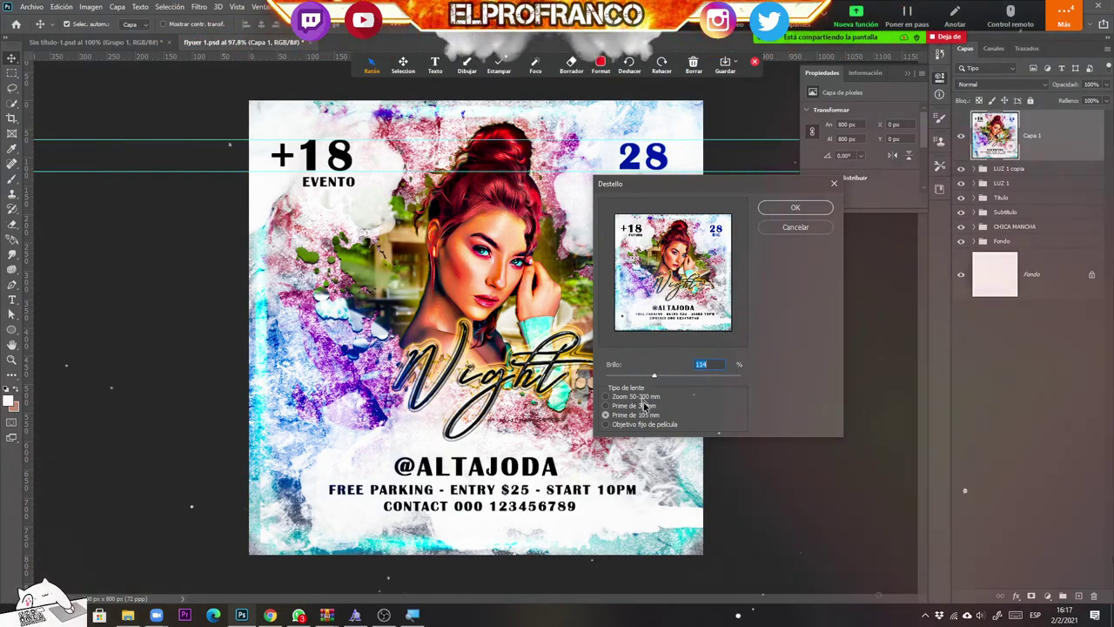
pyautogui.click(795, 208)
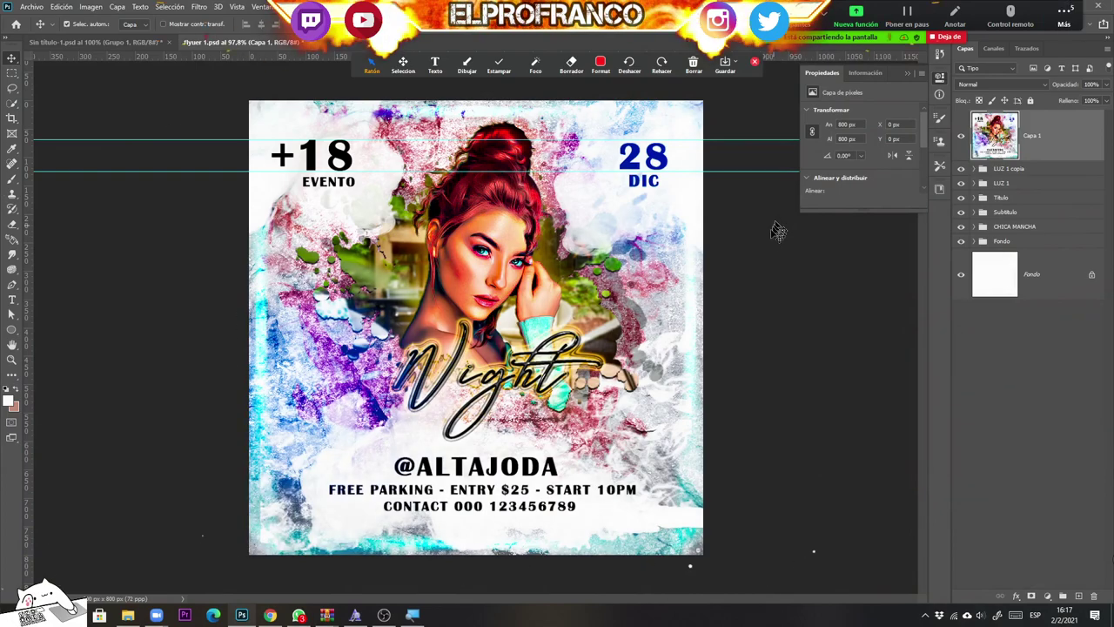
# Step: Apply Máscara de enfoque with amount 36%, radius 7,3 px and threshold 11
pyautogui.click(198, 7)
pyautogui.moveTo(211, 160)
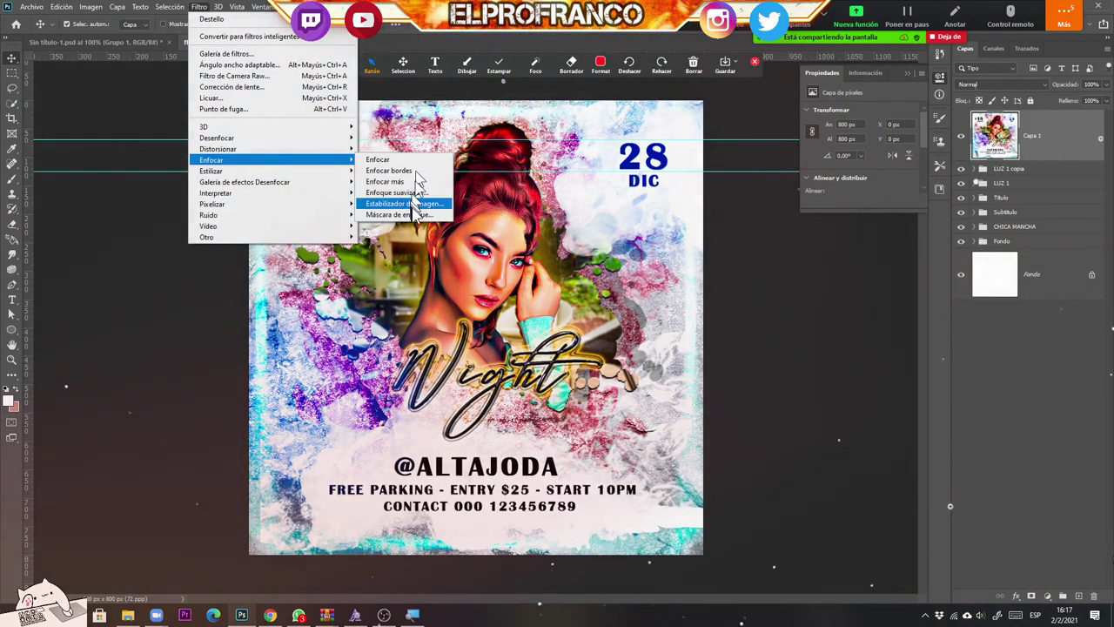
pyautogui.click(411, 214)
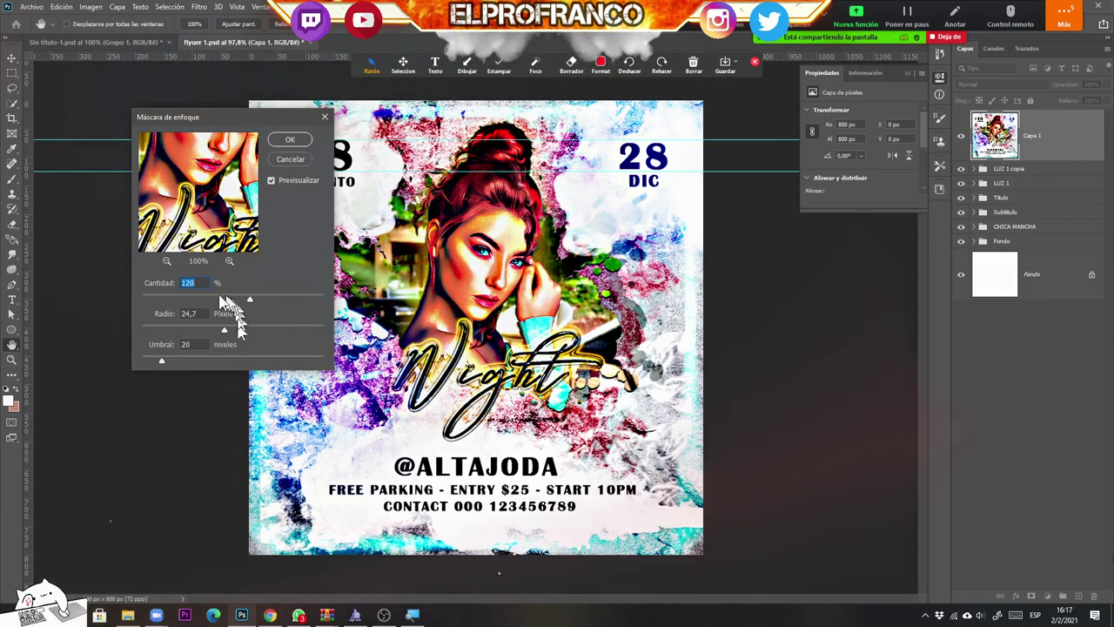
pyautogui.moveTo(249, 298); pyautogui.dragTo(176, 298)
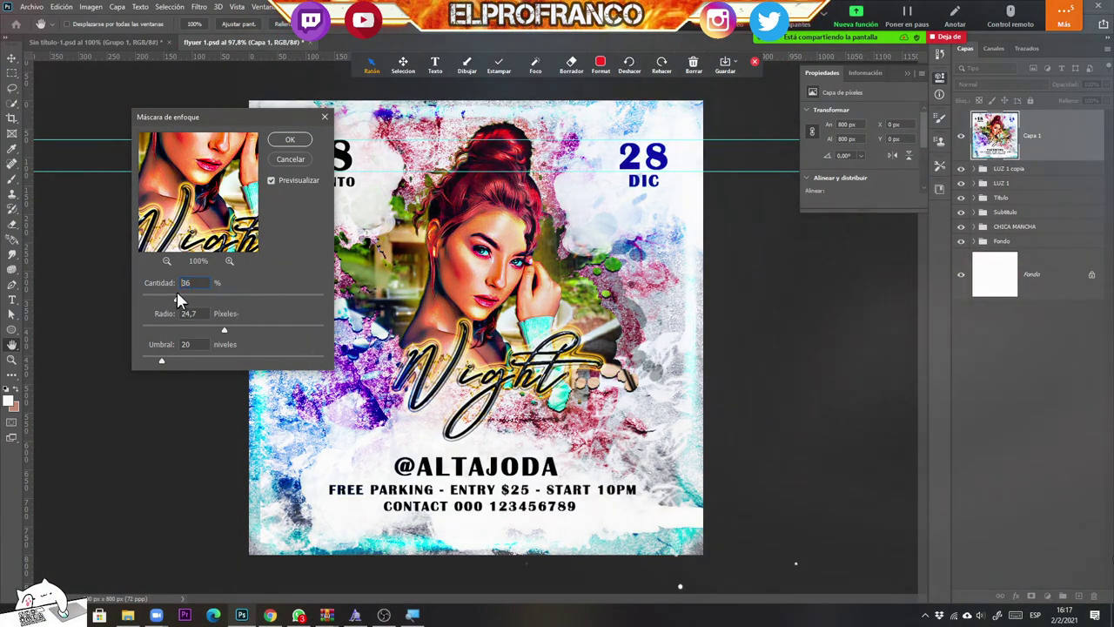
pyautogui.moveTo(224, 330)
pyautogui.mouseDown()
pyautogui.moveTo(199, 331)
pyautogui.moveTo(152, 366)
pyautogui.mouseUp()
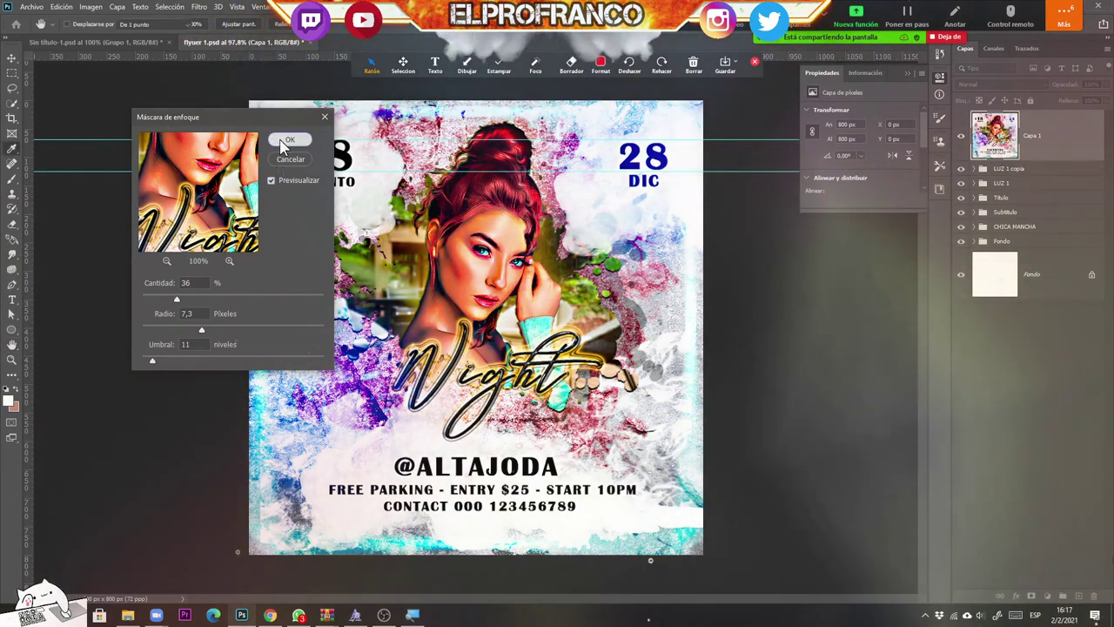
pyautogui.click(289, 139)
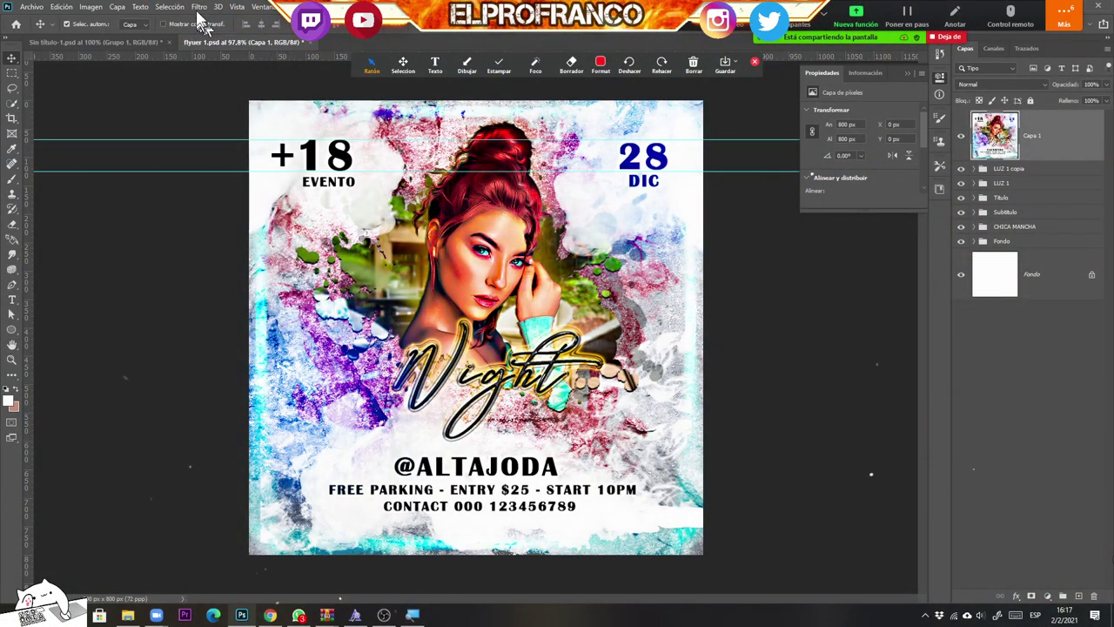
pyautogui.click(199, 7)
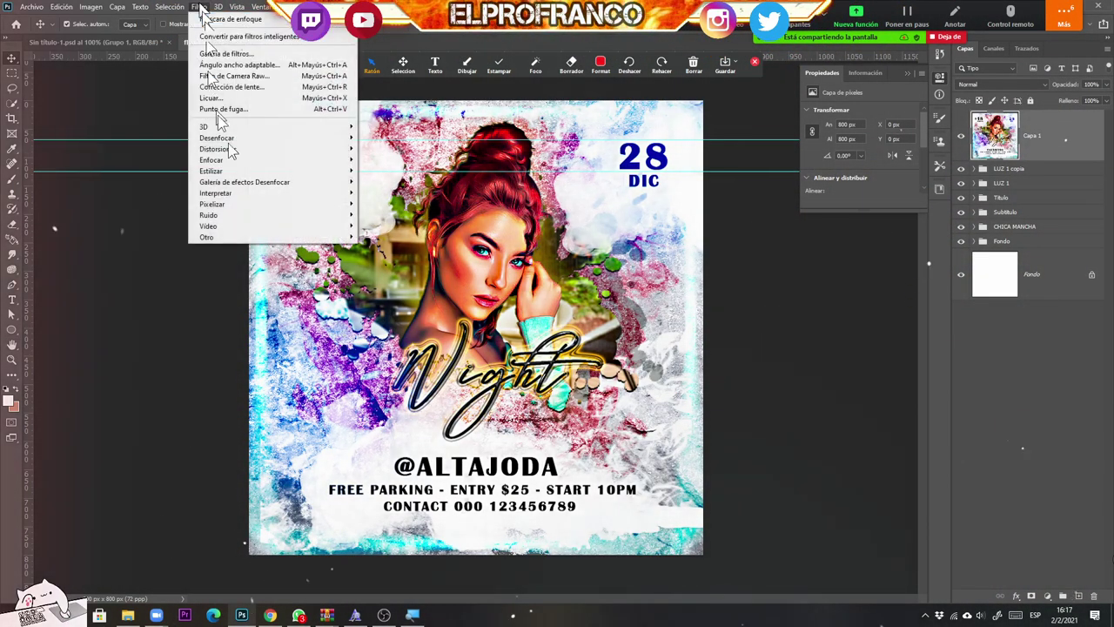
pyautogui.click(370, 165)
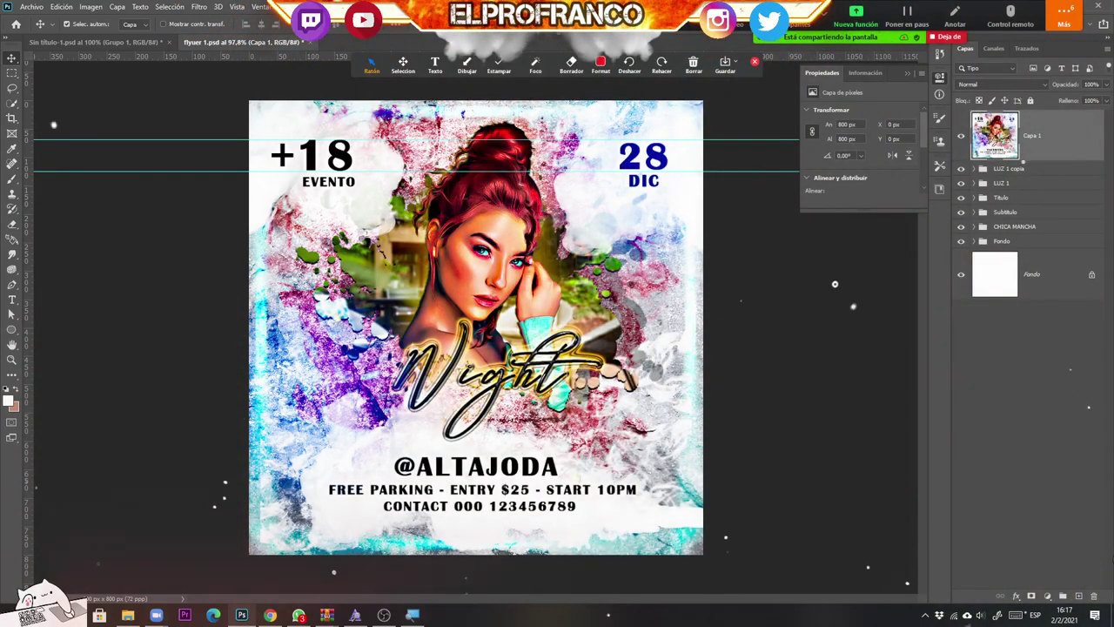
# Step: Quick-export the flyer as PNG flyuer 1.png, overwriting the existing file
pyautogui.click(32, 7)
pyautogui.click(32, 7)
pyautogui.click(33, 7)
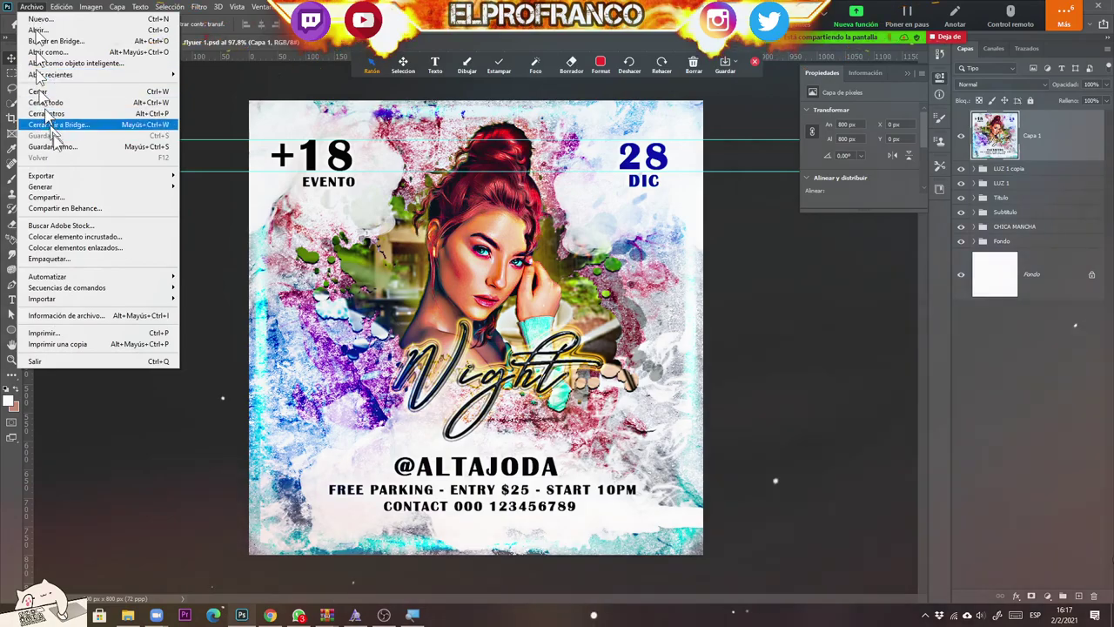
pyautogui.moveTo(41, 175)
pyautogui.click(246, 177)
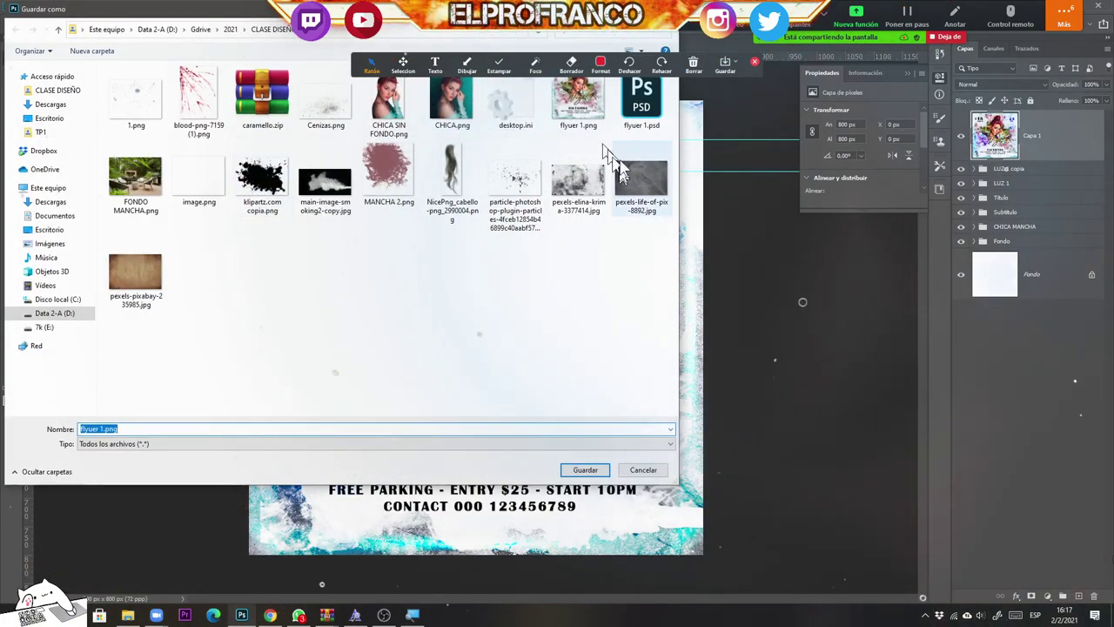
pyautogui.click(585, 469)
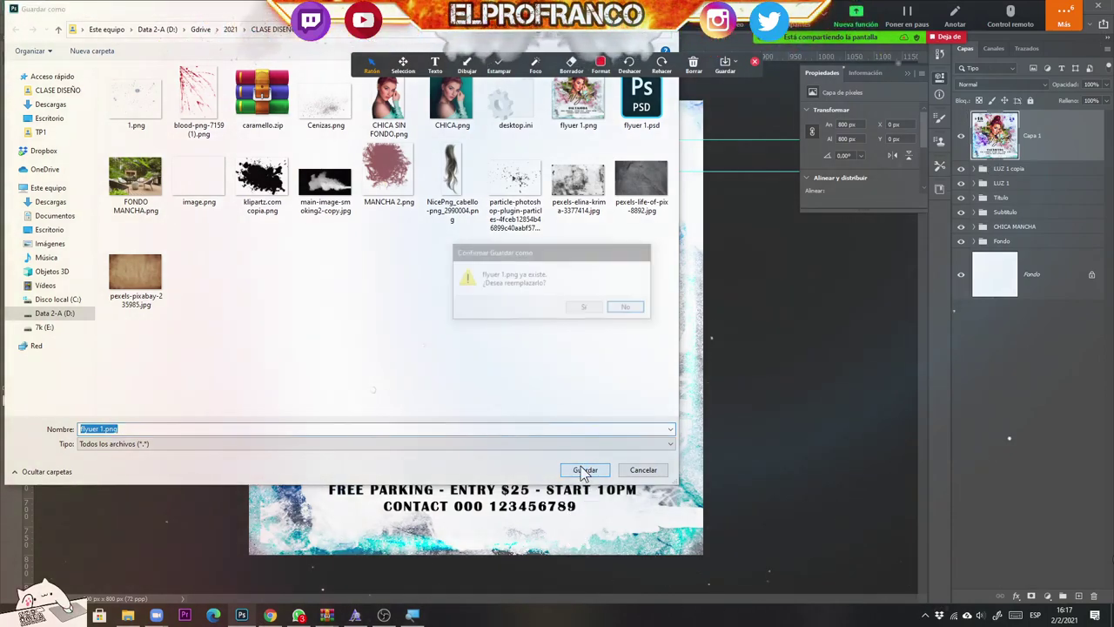
pyautogui.click(583, 308)
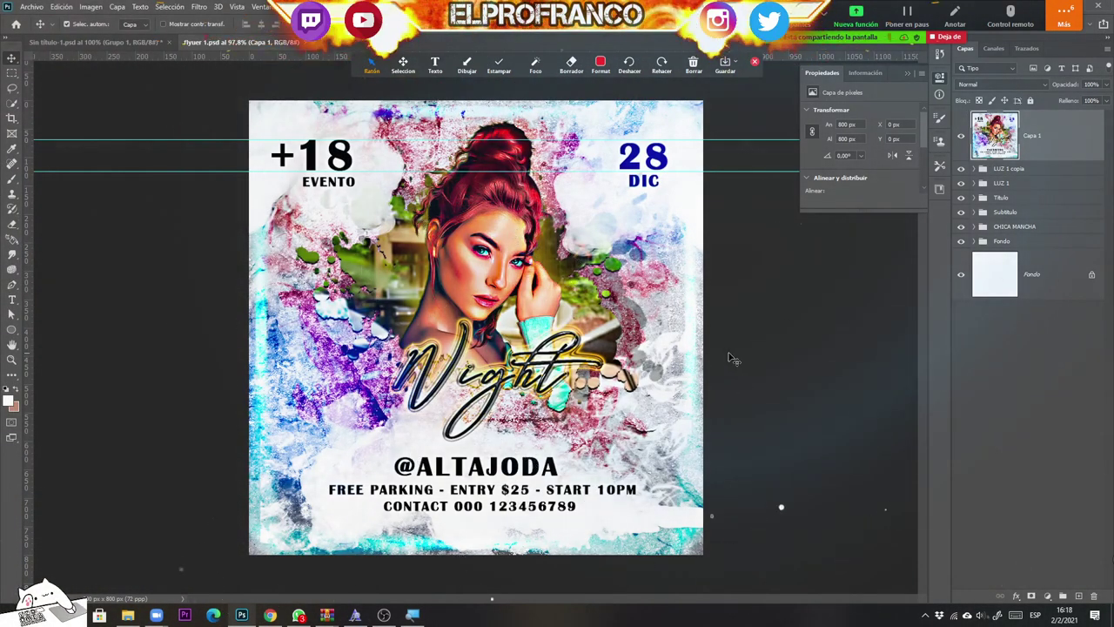
pyautogui.click(1014, 244)
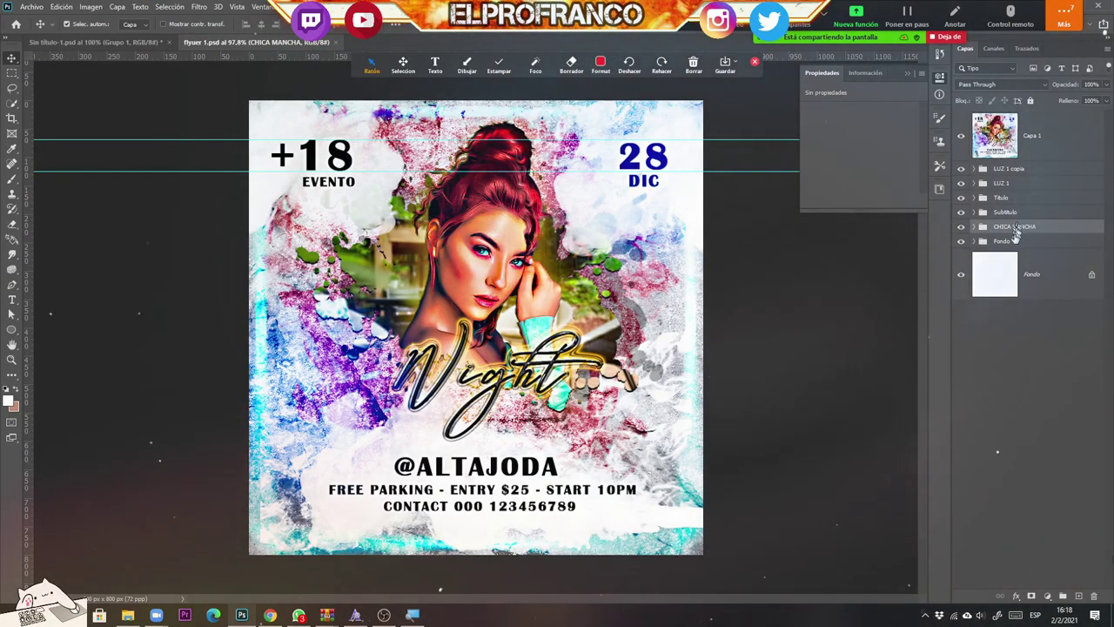
pyautogui.click(1010, 227)
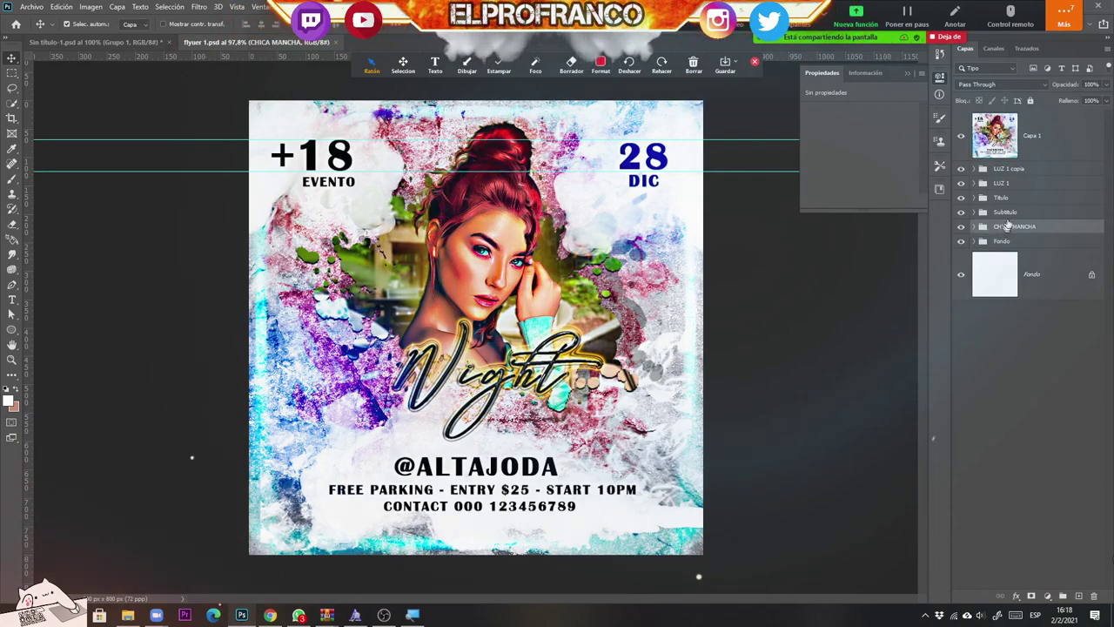
pyautogui.click(1007, 213)
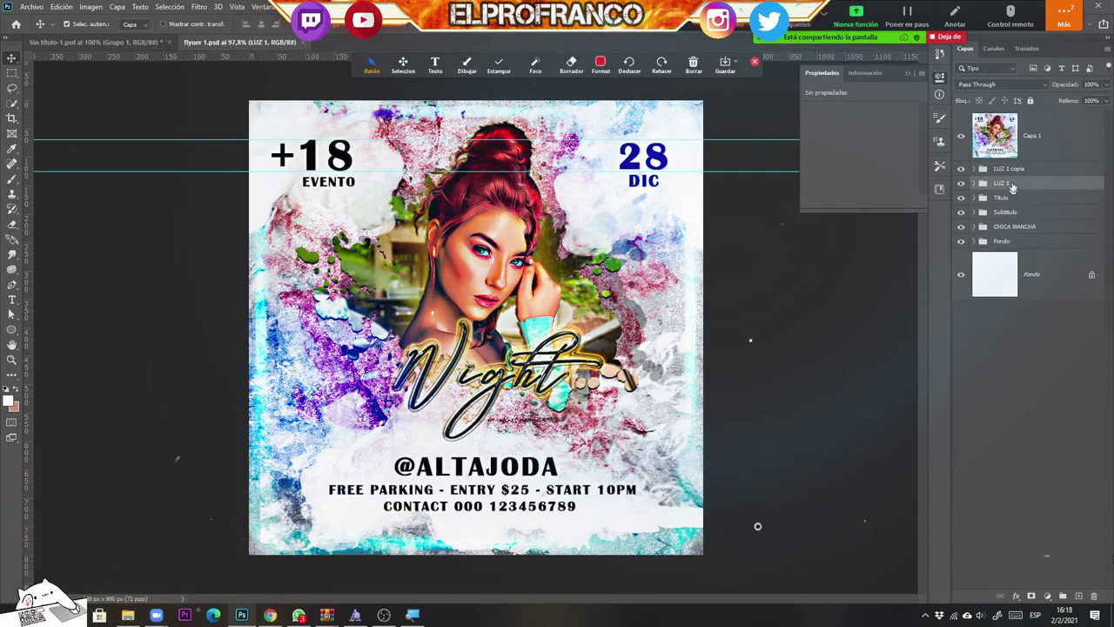
pyautogui.click(1012, 181)
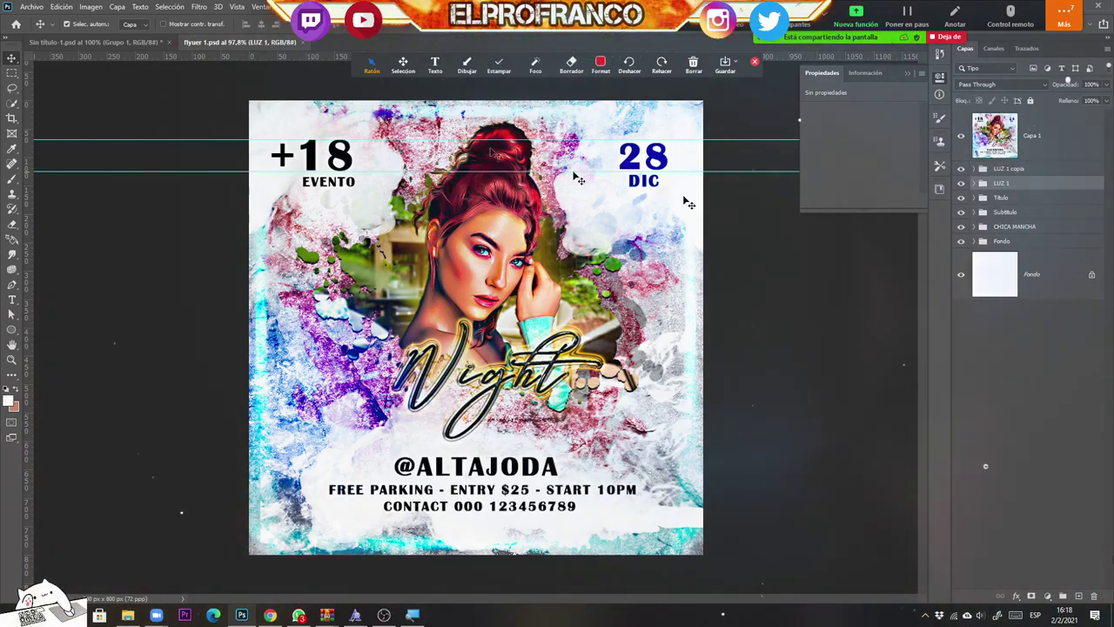
pyautogui.click(144, 42)
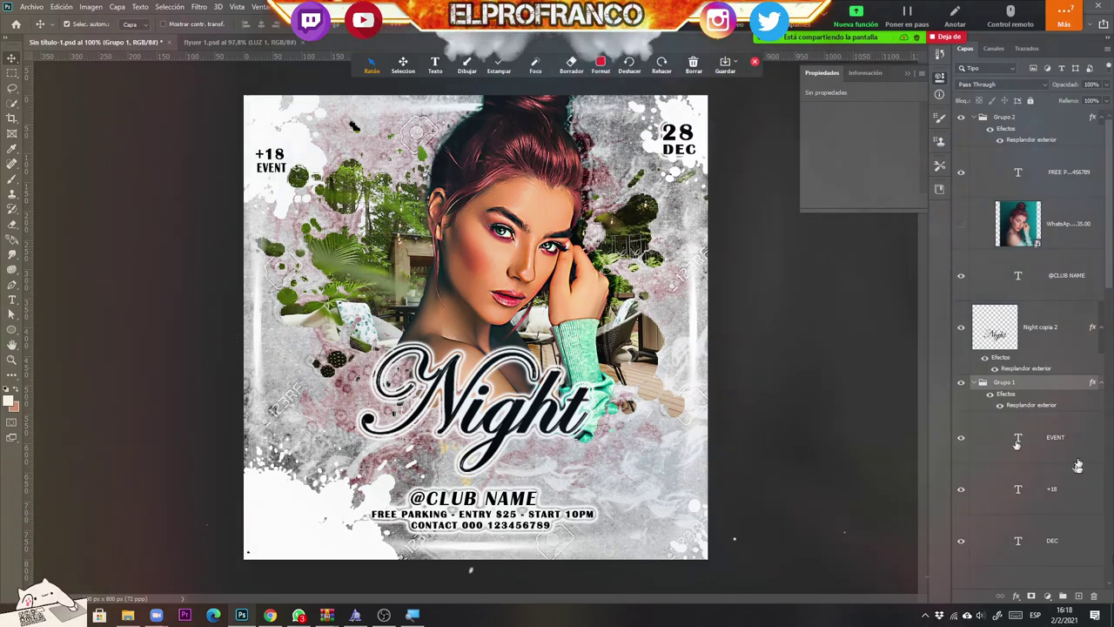
pyautogui.scroll(-5, 1077, 466)
pyautogui.scroll(-3, 1067, 435)
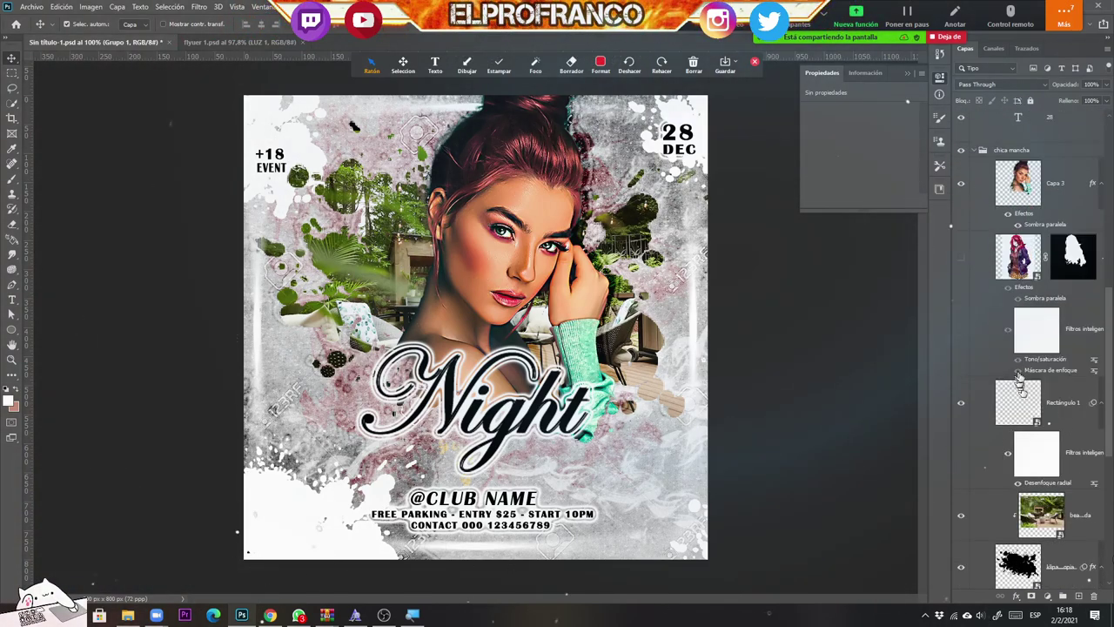
pyautogui.scroll(-2, 1067, 435)
pyautogui.scroll(-3, 1067, 435)
pyautogui.scroll(-3, 1067, 435)
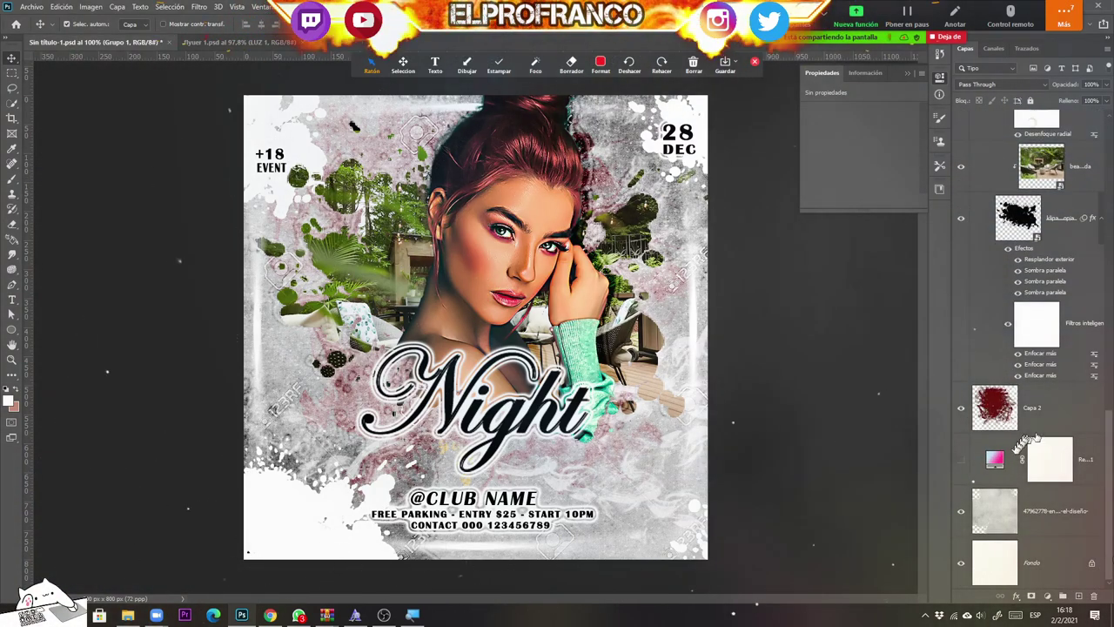
pyautogui.scroll(3, 1010, 454)
pyautogui.scroll(3, 1010, 454)
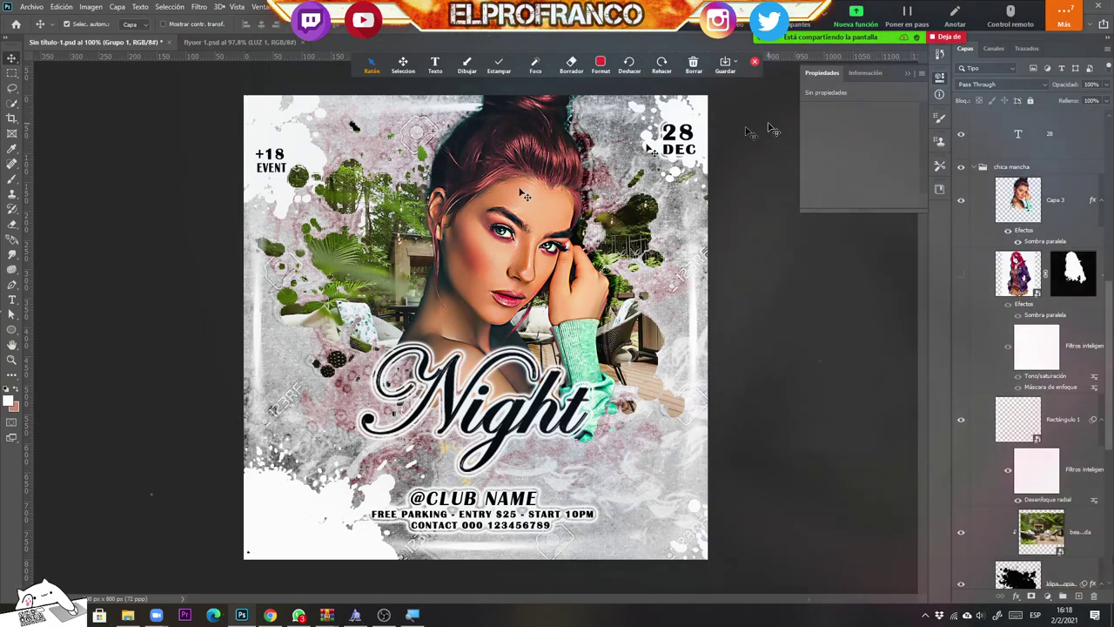
pyautogui.scroll(3, 979, 405)
pyautogui.scroll(3, 979, 405)
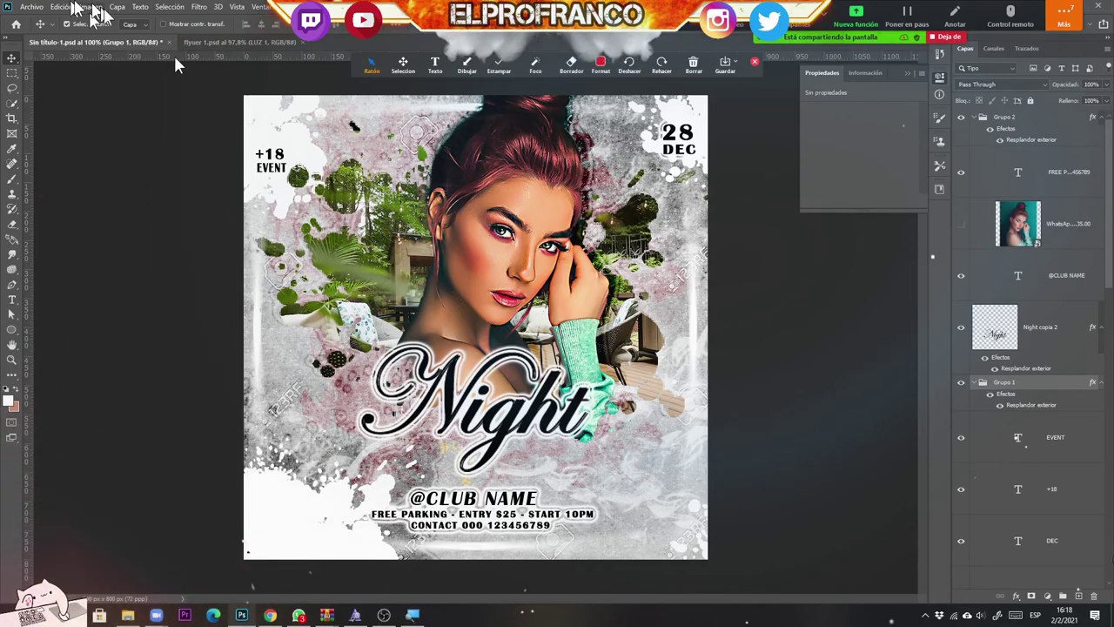
pyautogui.click(239, 43)
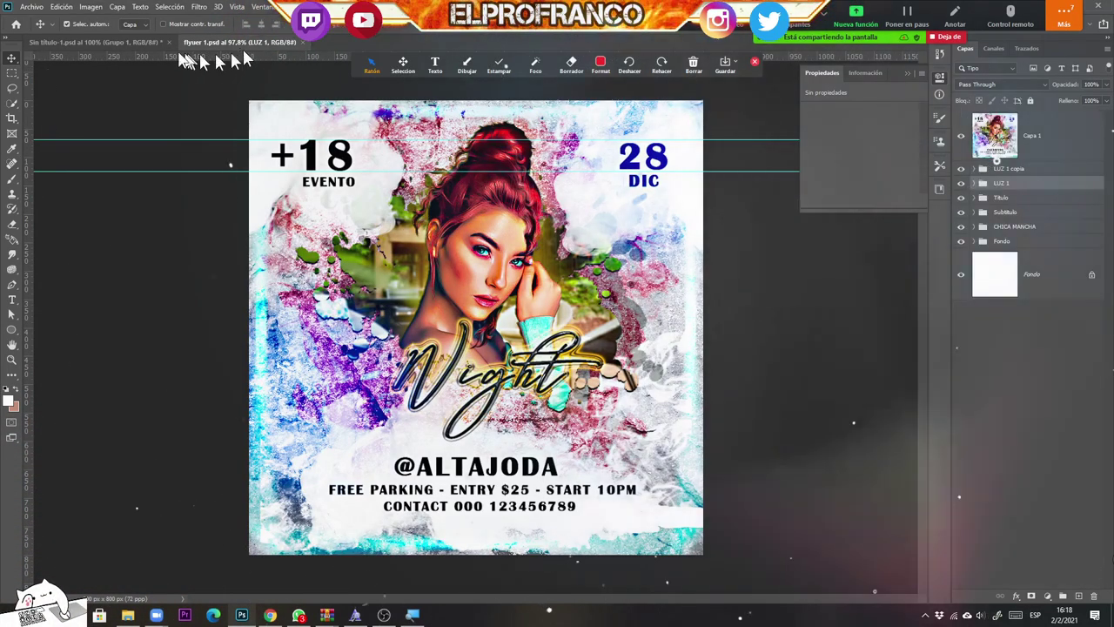
pyautogui.click(134, 42)
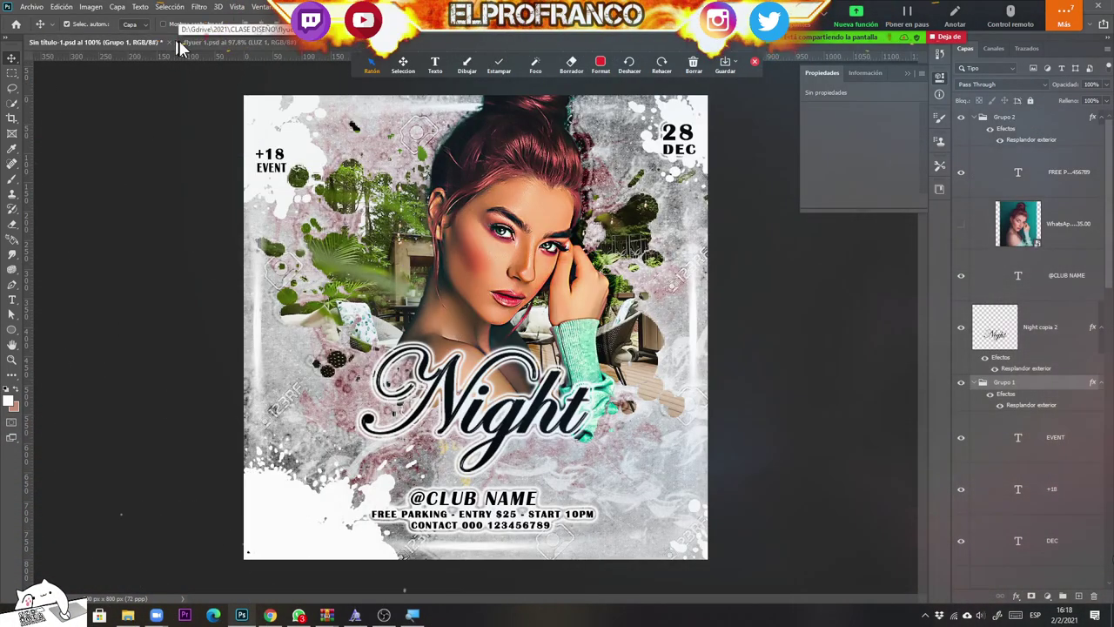
pyautogui.click(199, 42)
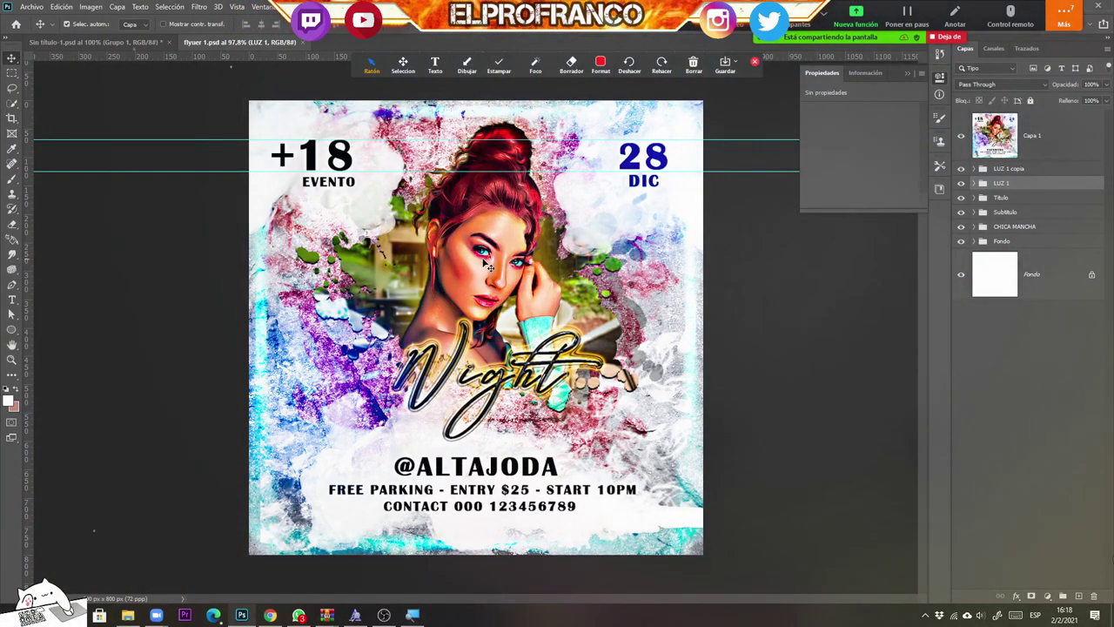
pyautogui.click(1064, 15)
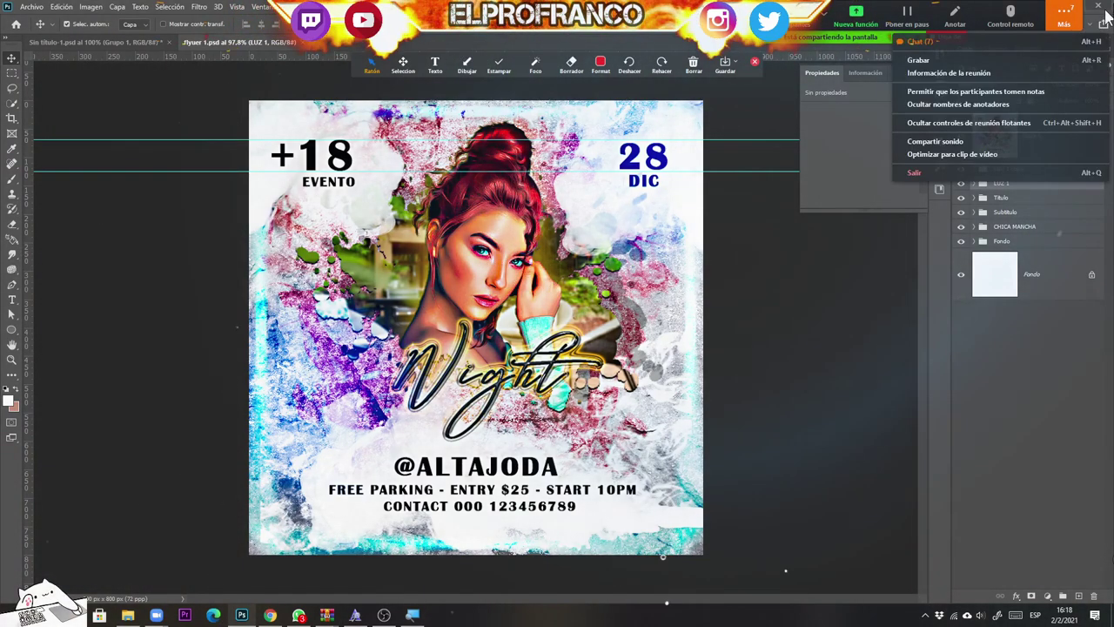
pyautogui.click(1064, 15)
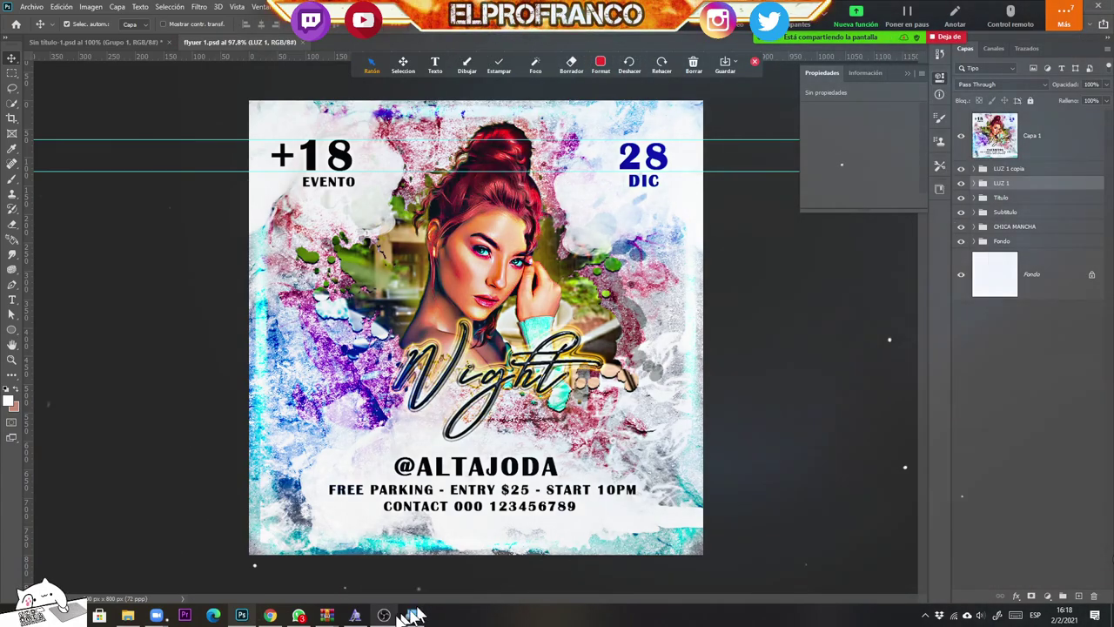